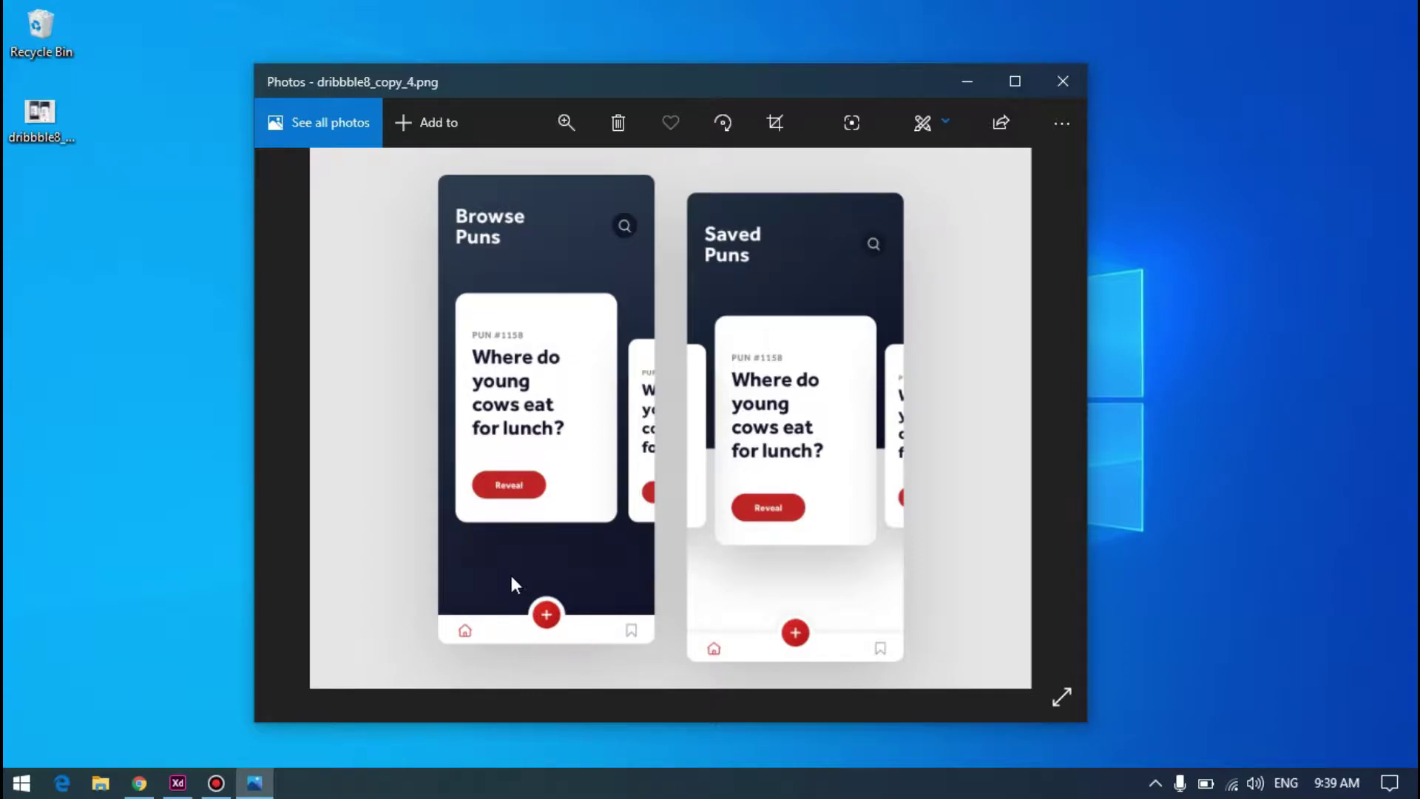
Switch to Adobe XD and draw a rectangle on the iPhone artboard, sized 375 by 770 from its upper corner
{"action": "left_click", "coordinate": [178, 782]}
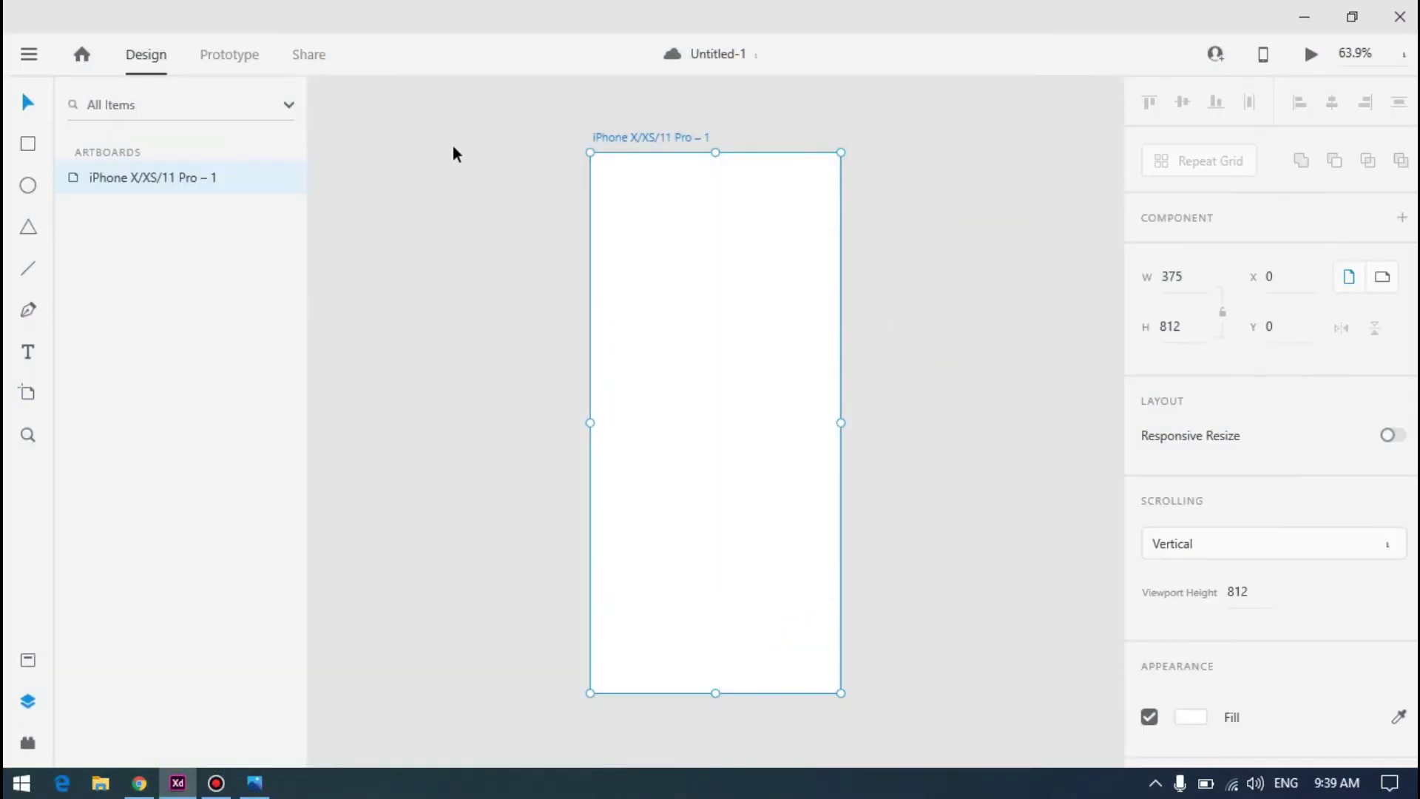
{"action": "left_click", "coordinate": [28, 145]}
{"action": "left_click_drag", "start_coordinate": [619, 202], "coordinate": [792, 436]}
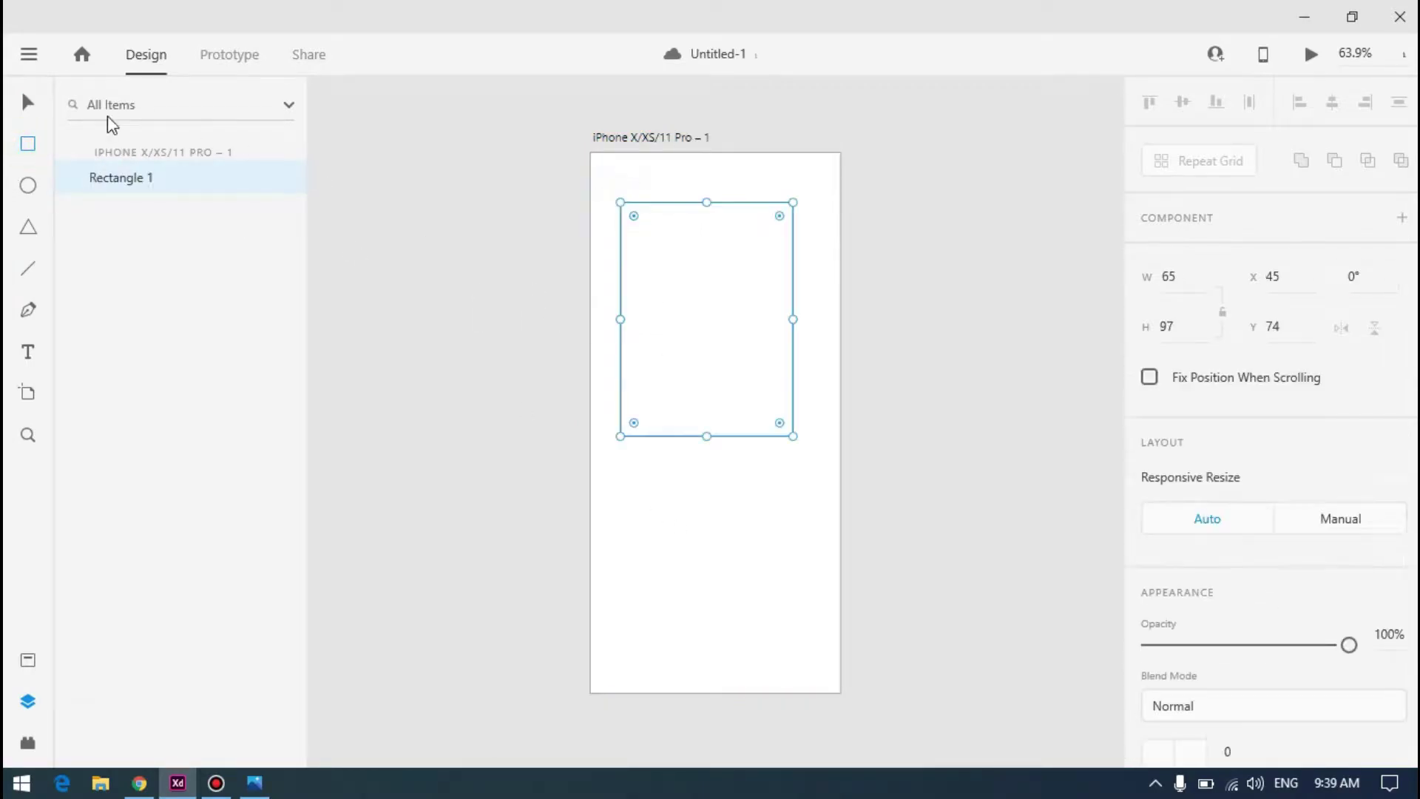
{"action": "left_click", "coordinate": [23, 107]}
{"action": "left_click_drag", "start_coordinate": [638, 283], "coordinate": [620, 247]}
{"action": "left_click_drag", "start_coordinate": [763, 387], "coordinate": [841, 657]}
{"action": "left_click_drag", "start_coordinate": [716, 658], "coordinate": [719, 663]}
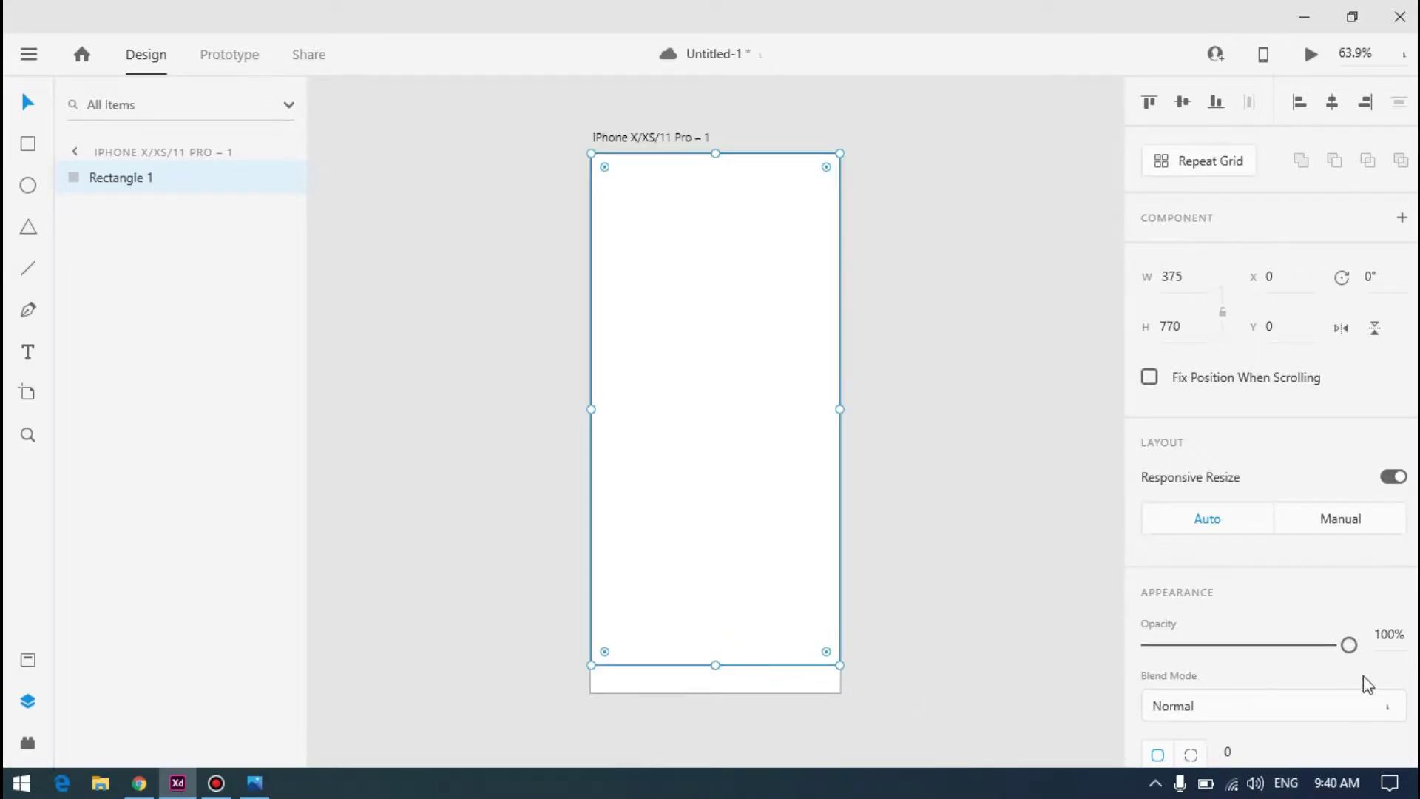
Turn on a square grid for the iPhone X/XS/11 Pro artboard
{"action": "scroll", "coordinate": [897, 498], "scroll_direction": "down", "scroll_amount": 2}
{"action": "key", "text": "Escape"}
{"action": "left_click", "coordinate": [717, 601]}
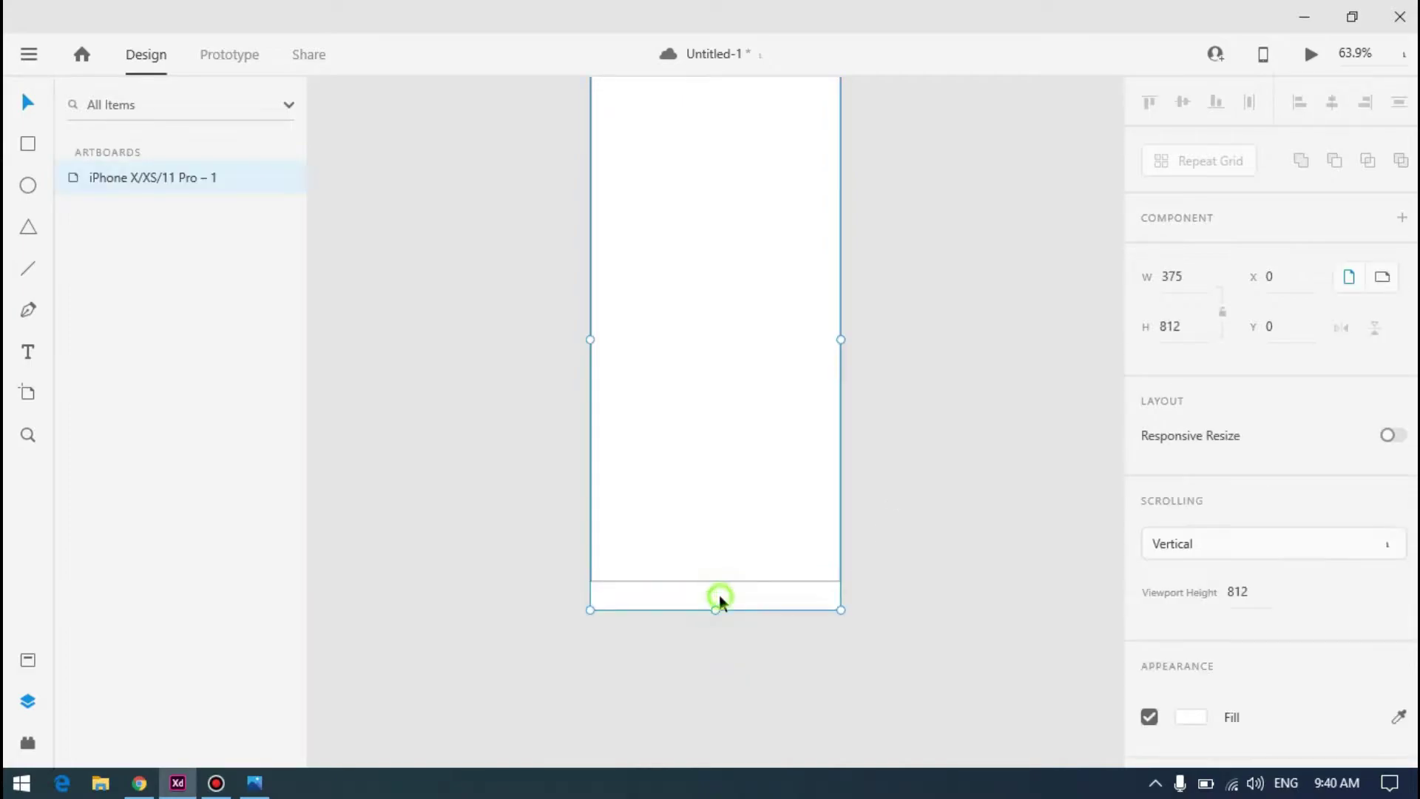
{"action": "scroll", "coordinate": [1280, 650], "scroll_direction": "down", "scroll_amount": 2}
{"action": "left_click", "coordinate": [1220, 719]}
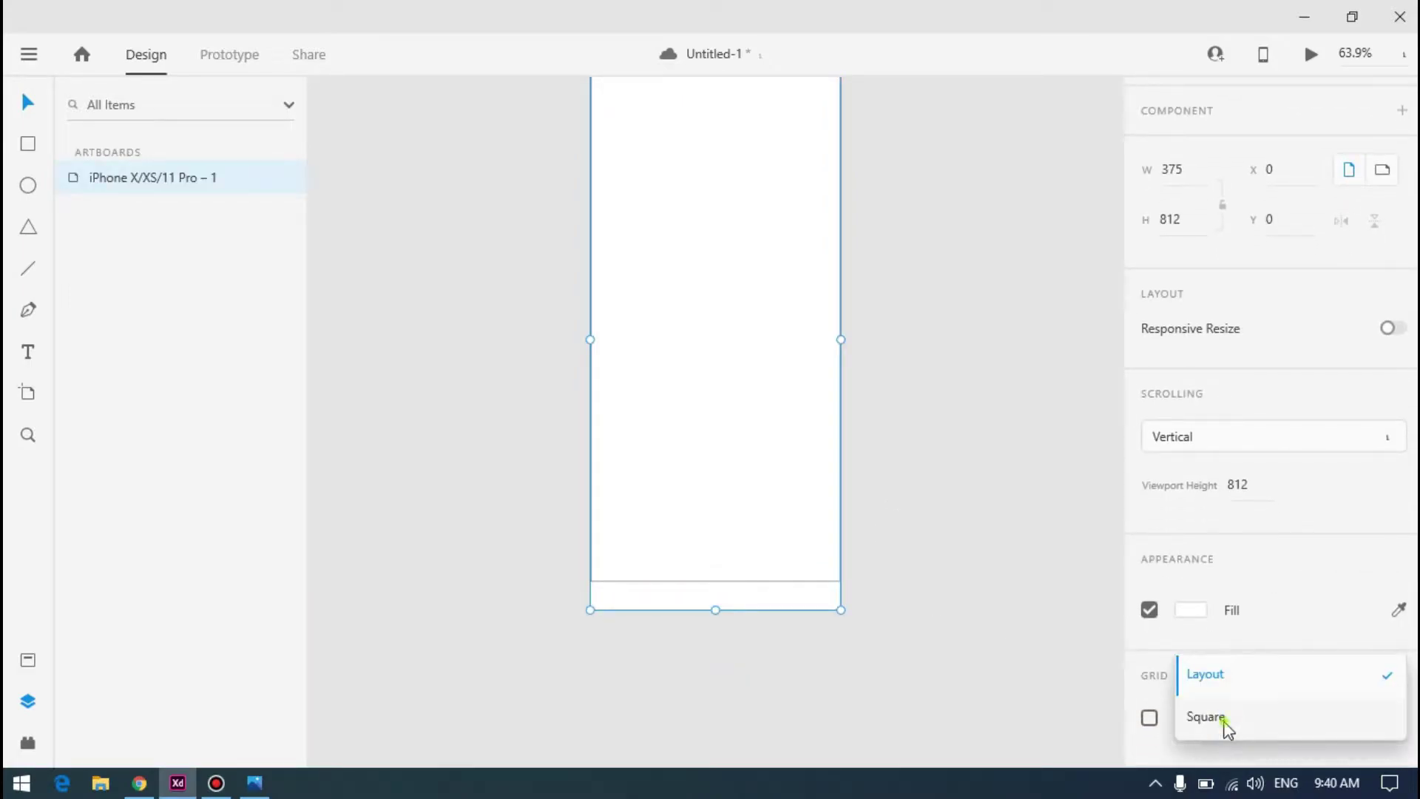
{"action": "left_click", "coordinate": [1226, 721]}
{"action": "scroll", "coordinate": [697, 624], "scroll_direction": "up", "scroll_amount": 5, "text": "ctrl"}
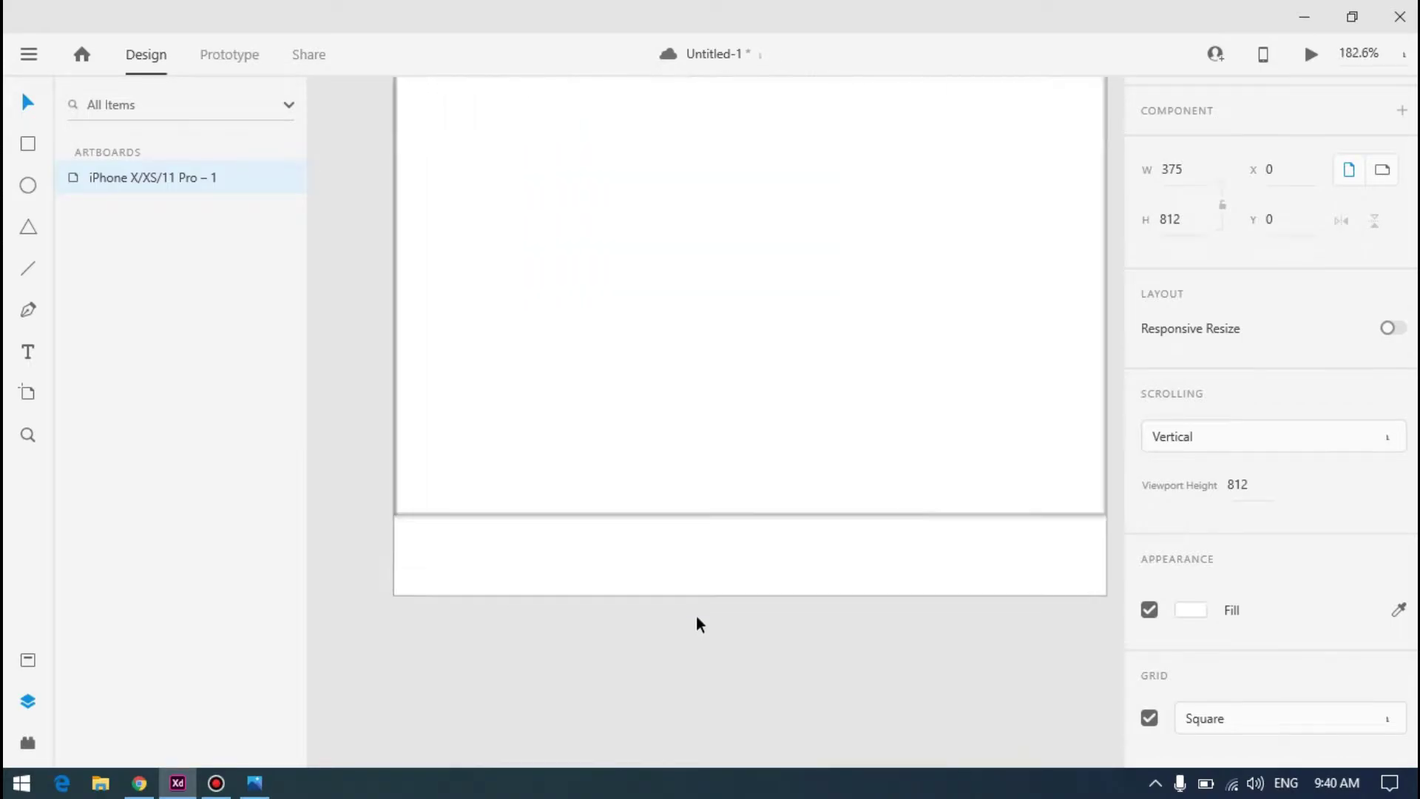
Shorten the background rectangle to a height of 768 by moving its lower edge onto a grid line
{"action": "left_click", "coordinate": [27, 102]}
{"action": "left_click", "coordinate": [662, 396]}
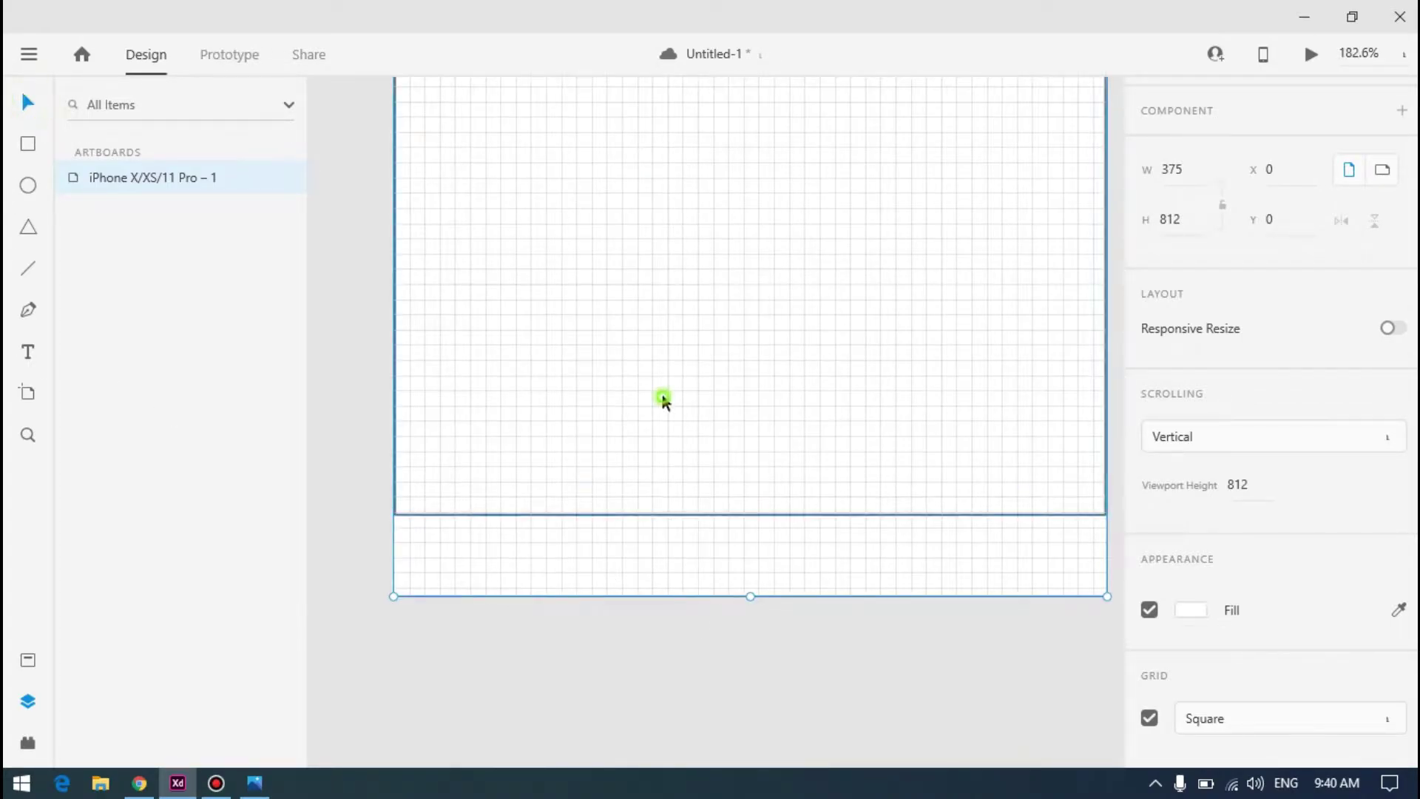
{"action": "left_click", "coordinate": [745, 582]}
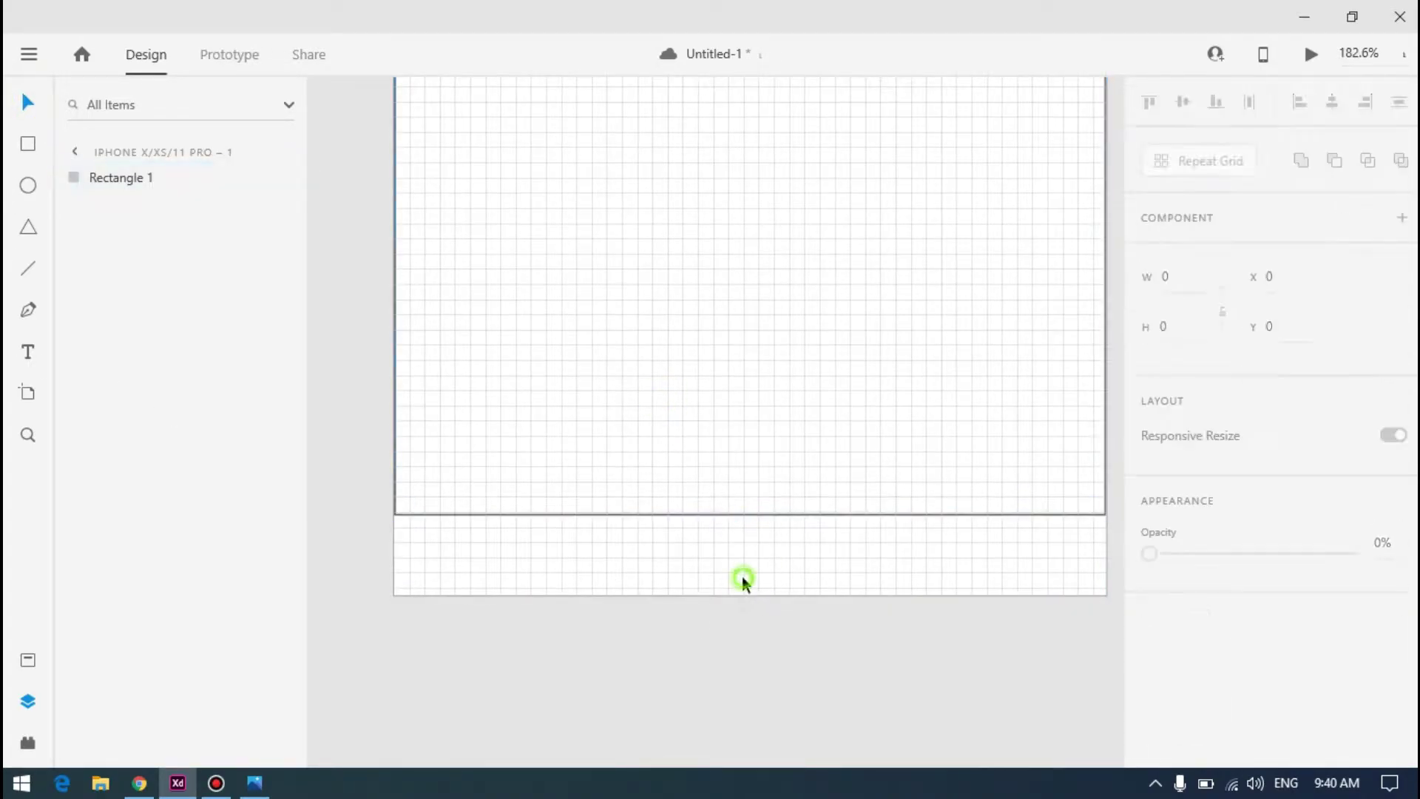
{"action": "left_click", "coordinate": [668, 451]}
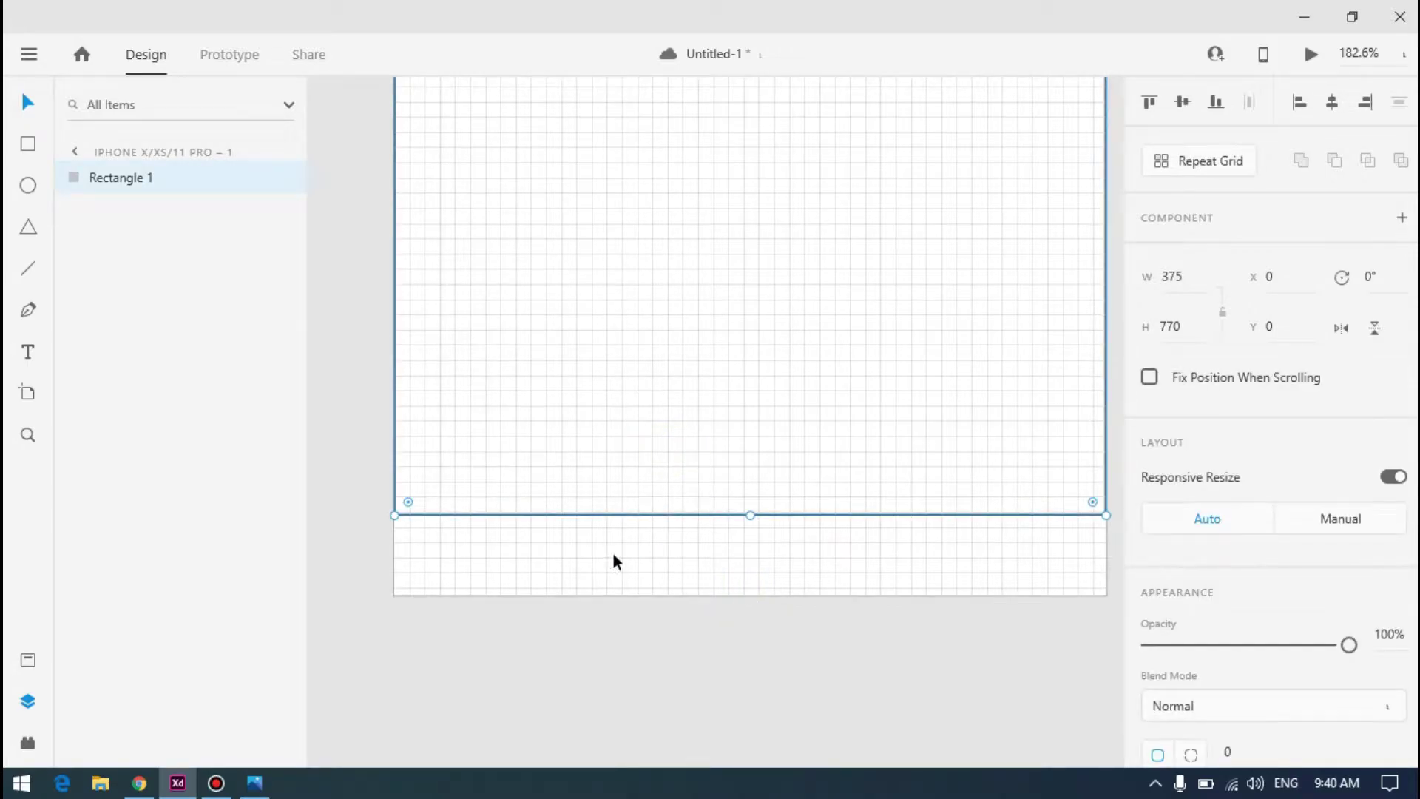
{"action": "left_click_drag", "start_coordinate": [750, 516], "coordinate": [750, 511]}
{"action": "scroll", "coordinate": [757, 529], "scroll_direction": "up", "scroll_amount": 5}
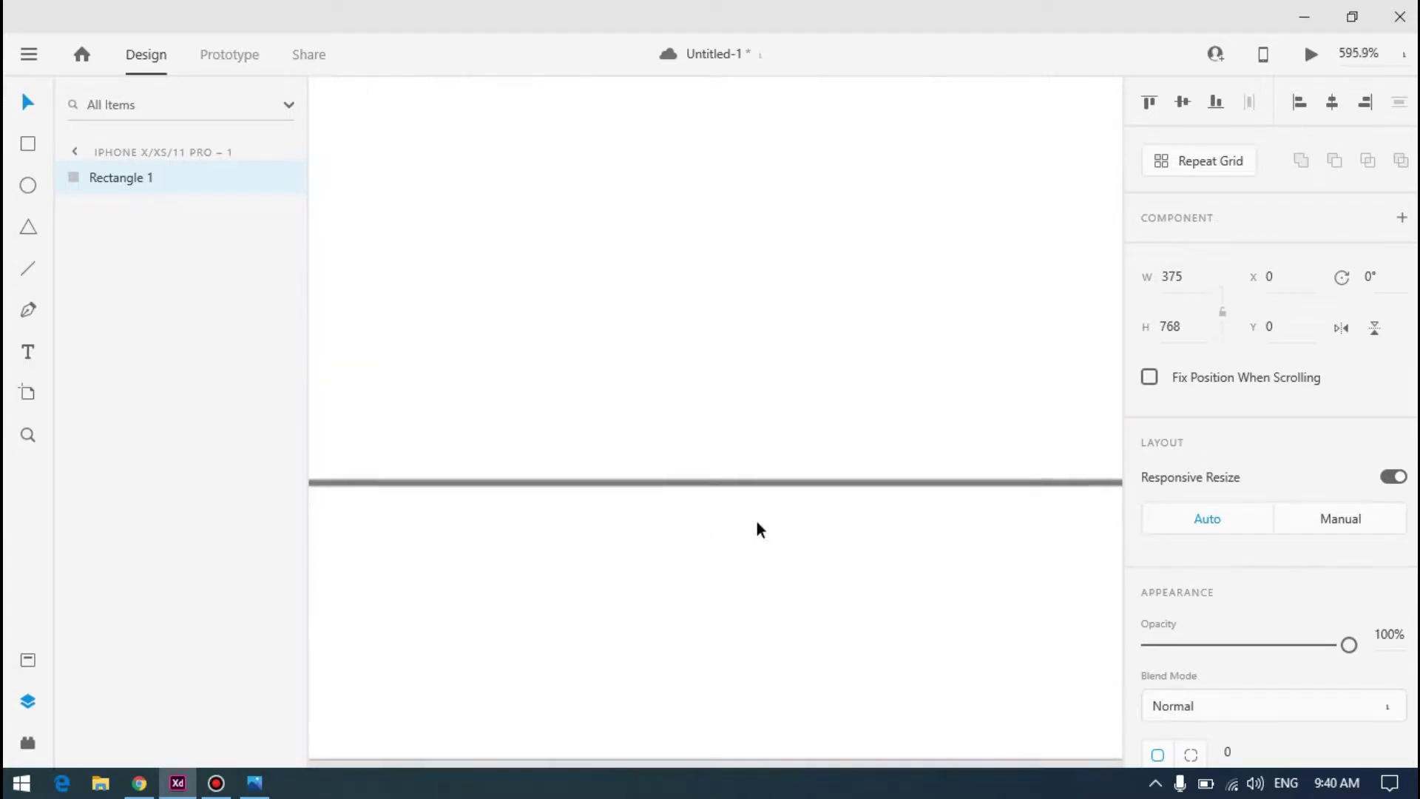
{"action": "scroll", "coordinate": [744, 513], "scroll_direction": "down", "scroll_amount": 6}
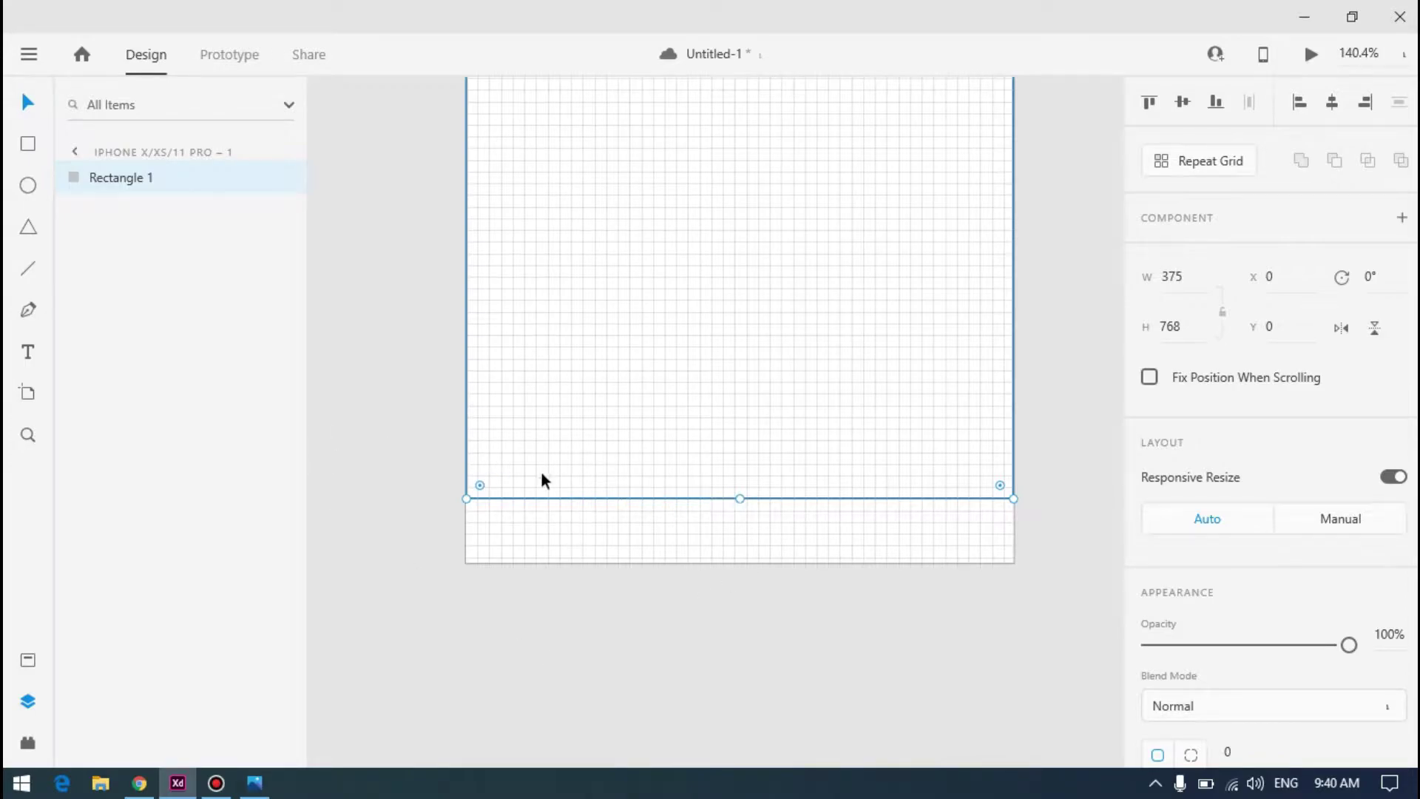
Draw a rectangle 144 wide in the strip below the background and fit it to X 0, Y 768, with height 44
{"action": "left_click", "coordinate": [28, 147]}
{"action": "left_click_drag", "start_coordinate": [489, 498], "coordinate": [699, 568]}
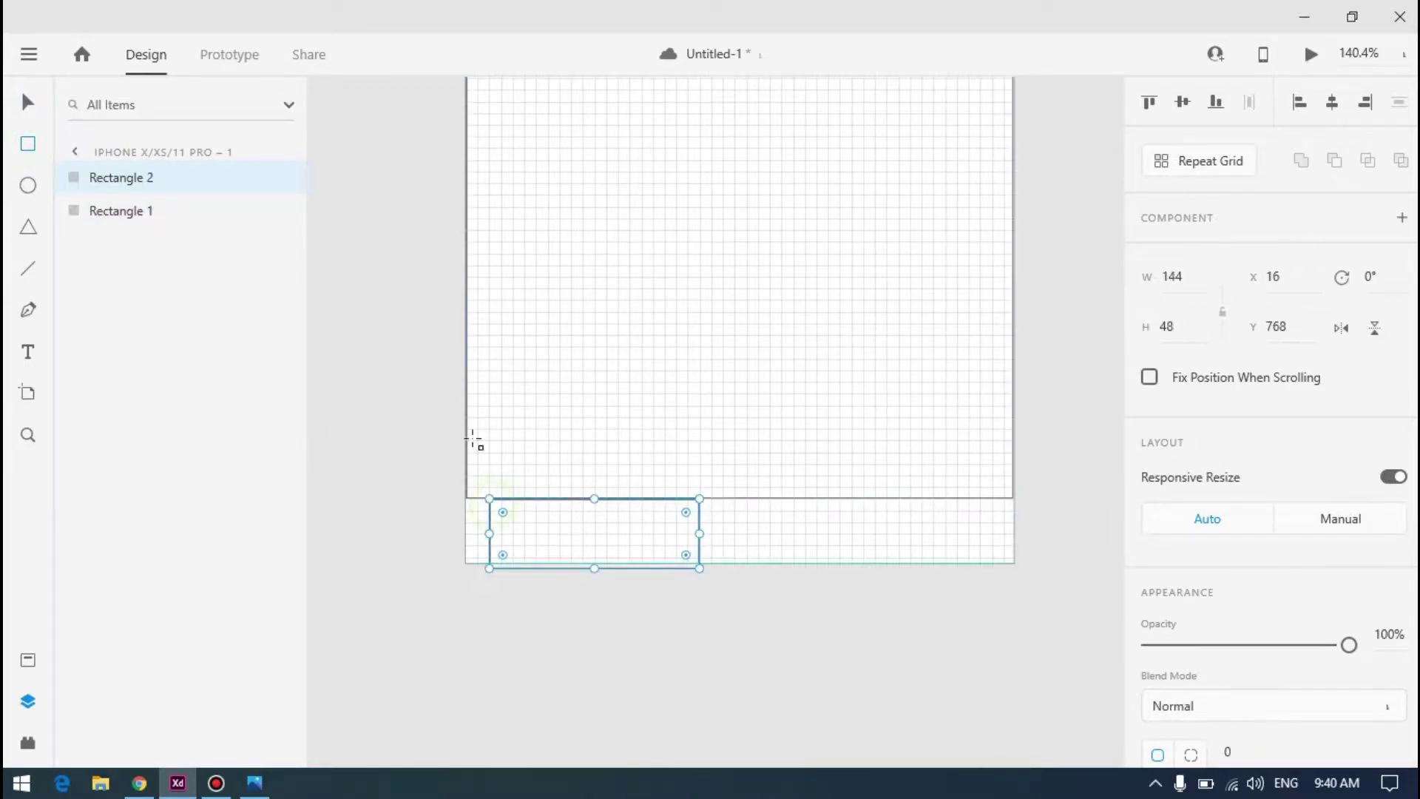
{"action": "left_click", "coordinate": [28, 102]}
{"action": "mouse_move", "coordinate": [594, 499]}
{"action": "left_mouse_down"}
{"action": "mouse_move", "coordinate": [593, 522]}
{"action": "mouse_move", "coordinate": [560, 540]}
{"action": "mouse_move", "coordinate": [571, 498]}
{"action": "left_mouse_up"}
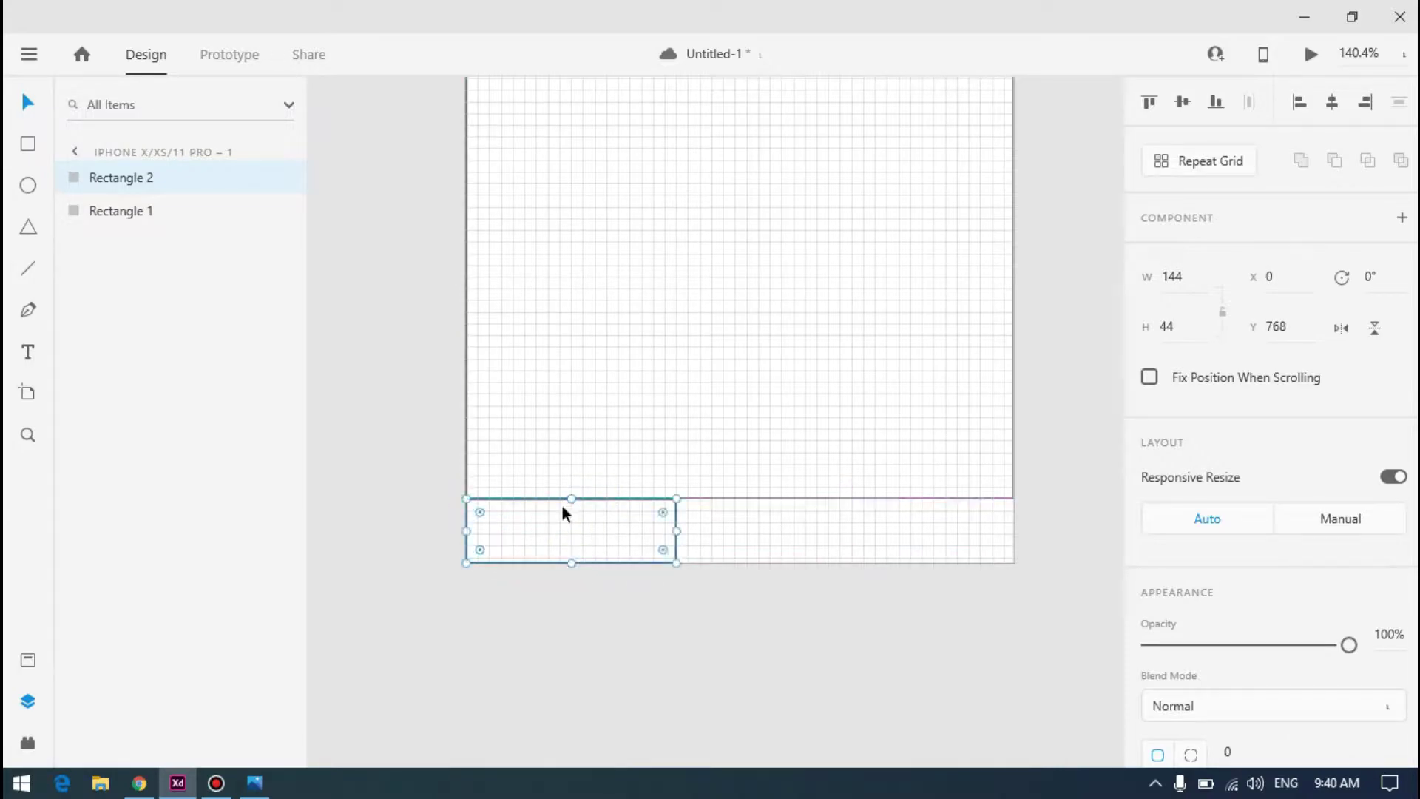
Extend the navigation bar rectangle to the full 375 width and raise its upper edge to Y 767, making it 45 high
{"action": "scroll", "coordinate": [563, 513], "scroll_direction": "up", "scroll_amount": 10}
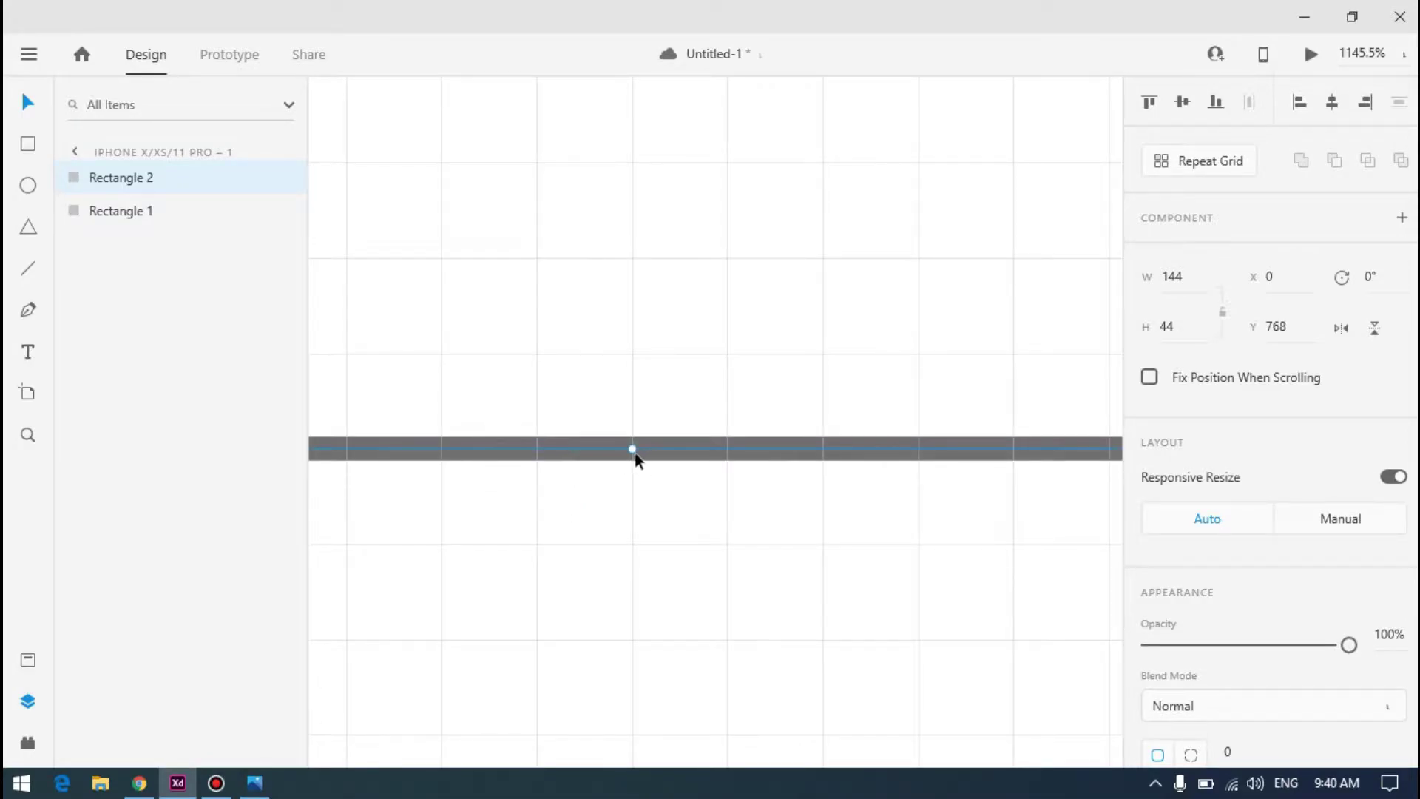
{"action": "mouse_move", "coordinate": [631, 451]}
{"action": "left_mouse_down"}
{"action": "mouse_move", "coordinate": [624, 466]}
{"action": "mouse_move", "coordinate": [624, 437]}
{"action": "left_mouse_up"}
{"action": "scroll", "coordinate": [700, 513], "scroll_direction": "down", "scroll_amount": 12}
{"action": "left_click_drag", "start_coordinate": [678, 513], "coordinate": [880, 510]}
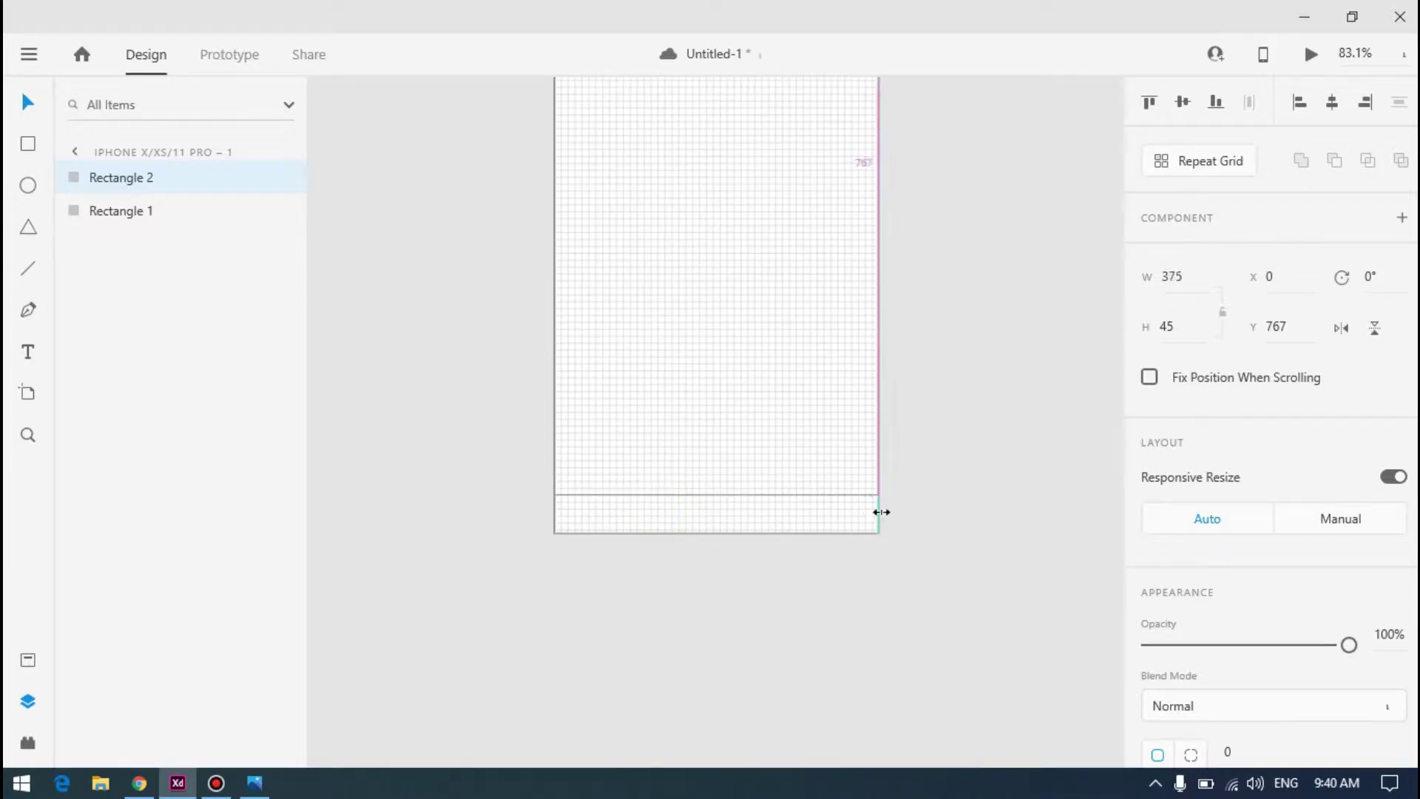
{"action": "scroll", "coordinate": [598, 492], "scroll_direction": "down", "scroll_amount": 2}
{"action": "scroll", "coordinate": [597, 492], "scroll_direction": "up", "scroll_amount": 3}
{"action": "scroll", "coordinate": [786, 557], "scroll_direction": "down", "scroll_amount": 5}
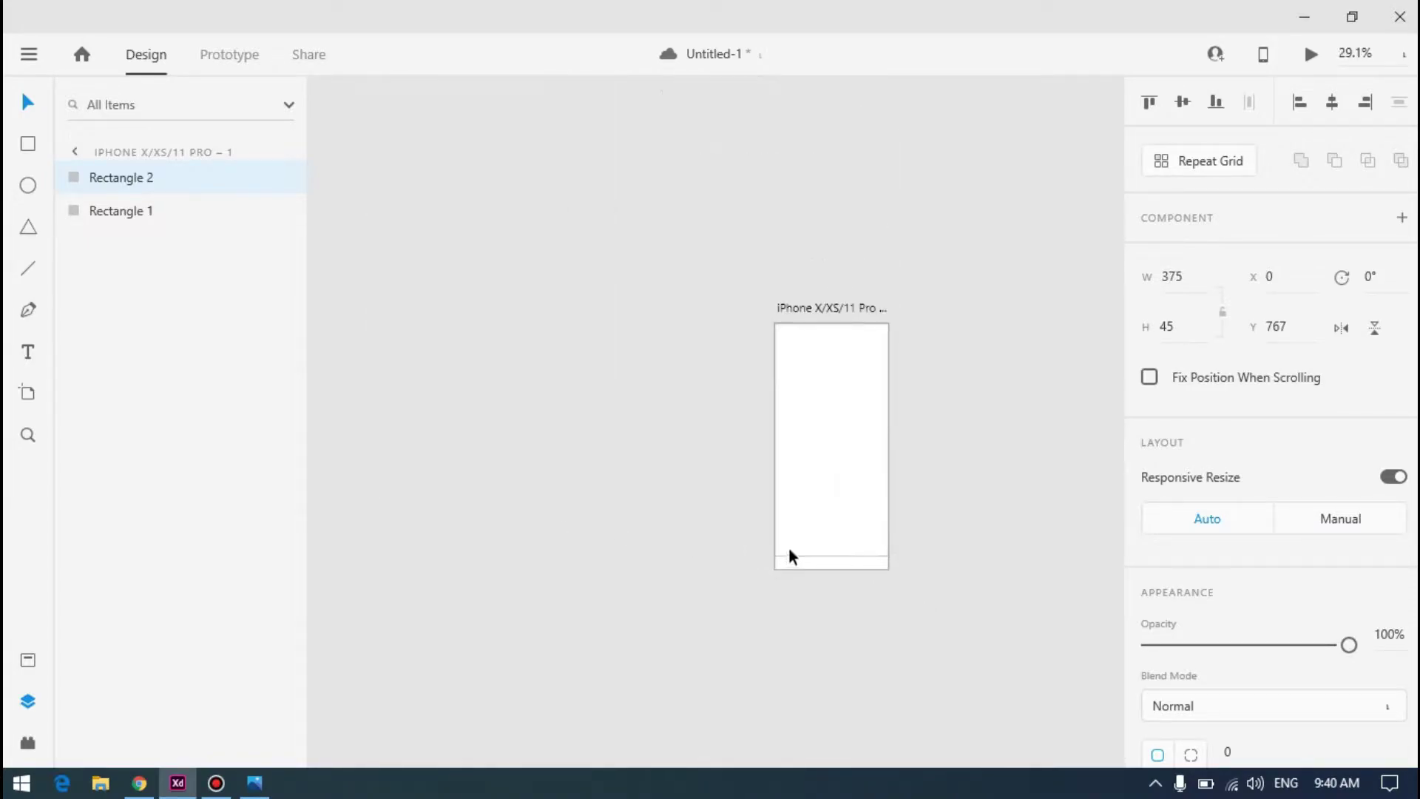
{"action": "scroll", "coordinate": [789, 545], "scroll_direction": "up", "scroll_amount": 10}
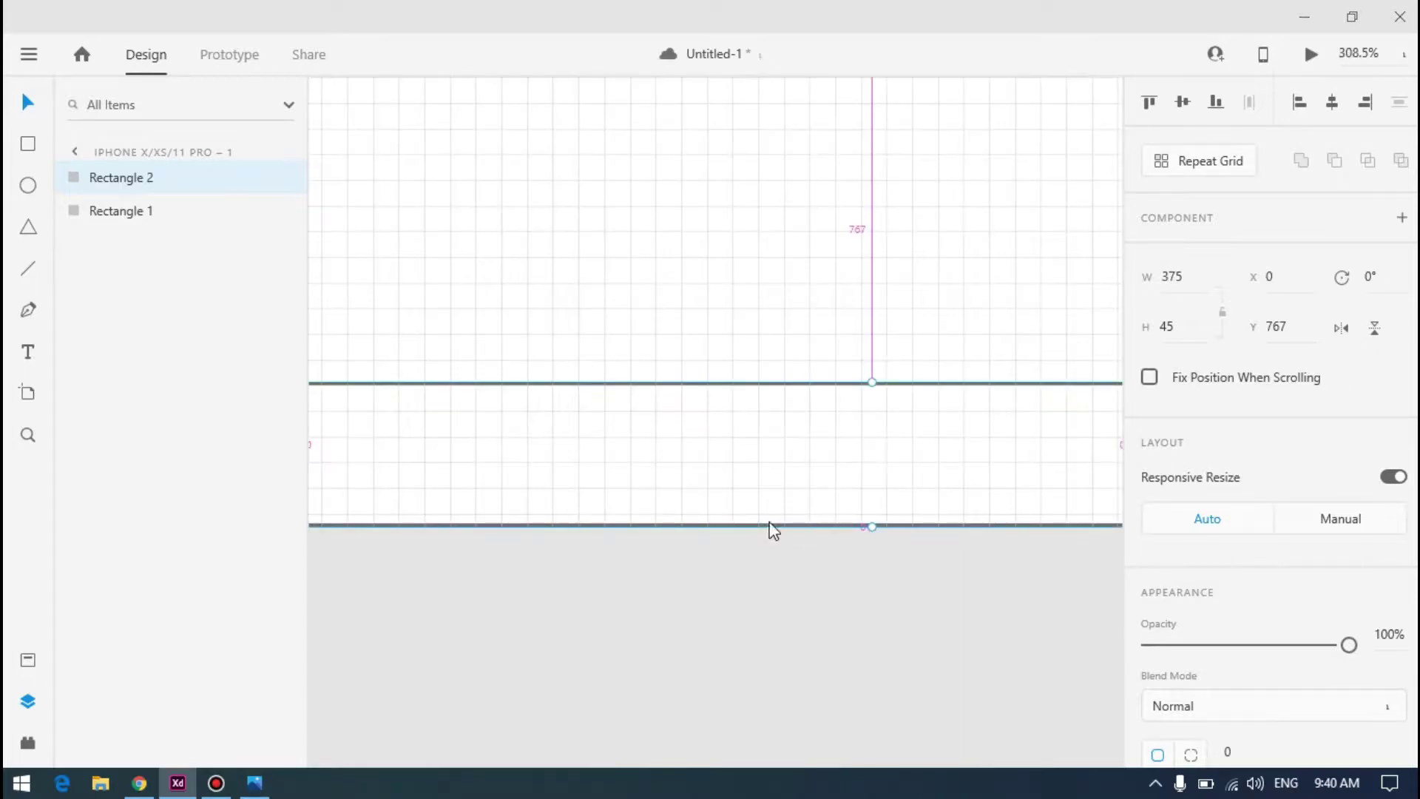
{"action": "key", "text": "alt+Tab"}
{"action": "key", "text": "alt+Tab"}
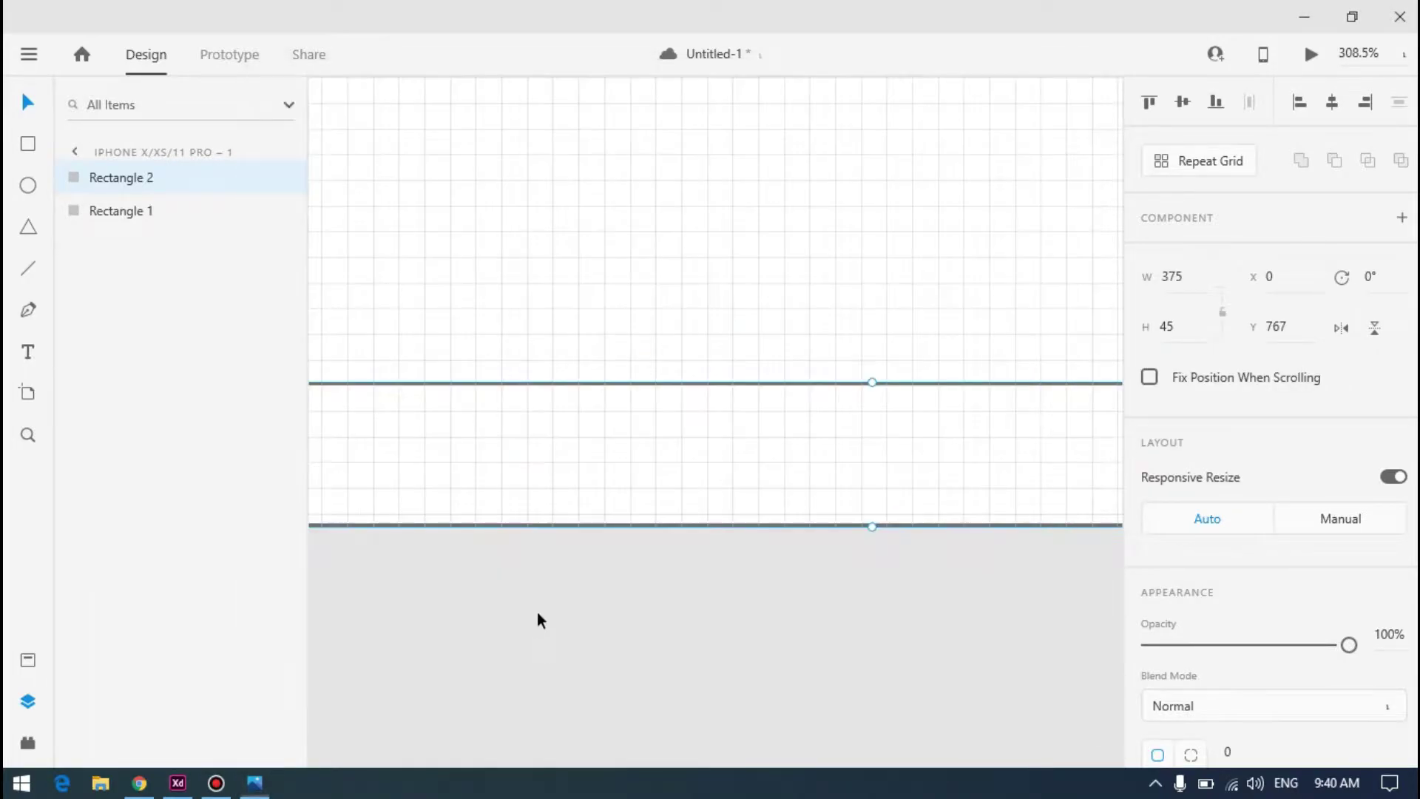
{"action": "scroll", "coordinate": [1285, 542], "scroll_direction": "down", "scroll_amount": 5}
{"action": "left_click", "coordinate": [1191, 379]}
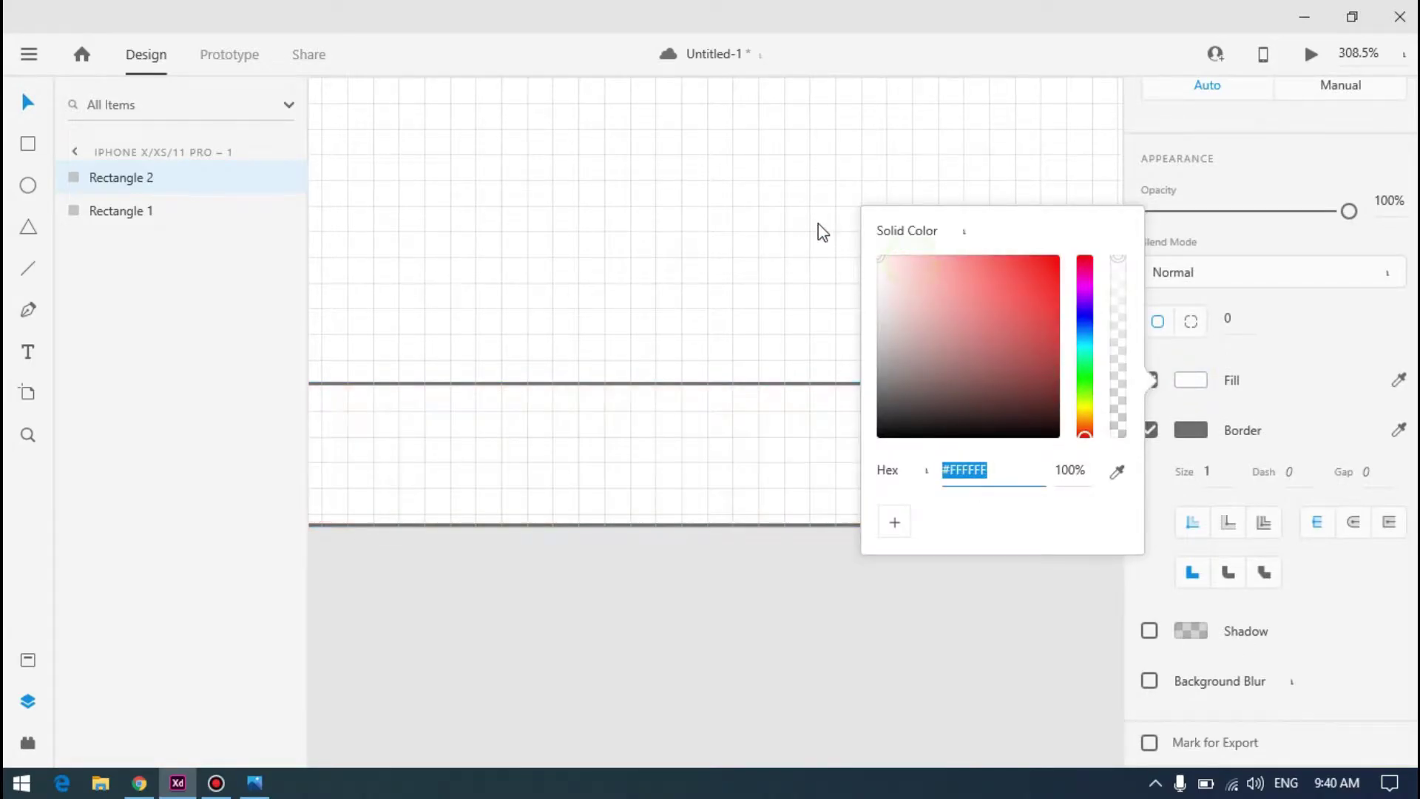
{"action": "left_click", "coordinate": [821, 560]}
Fill the large background rectangle with dark navy #000436
{"action": "left_click", "coordinate": [710, 254]}
{"action": "scroll", "coordinate": [1286, 539], "scroll_direction": "down", "scroll_amount": 5}
{"action": "left_click", "coordinate": [1190, 403]}
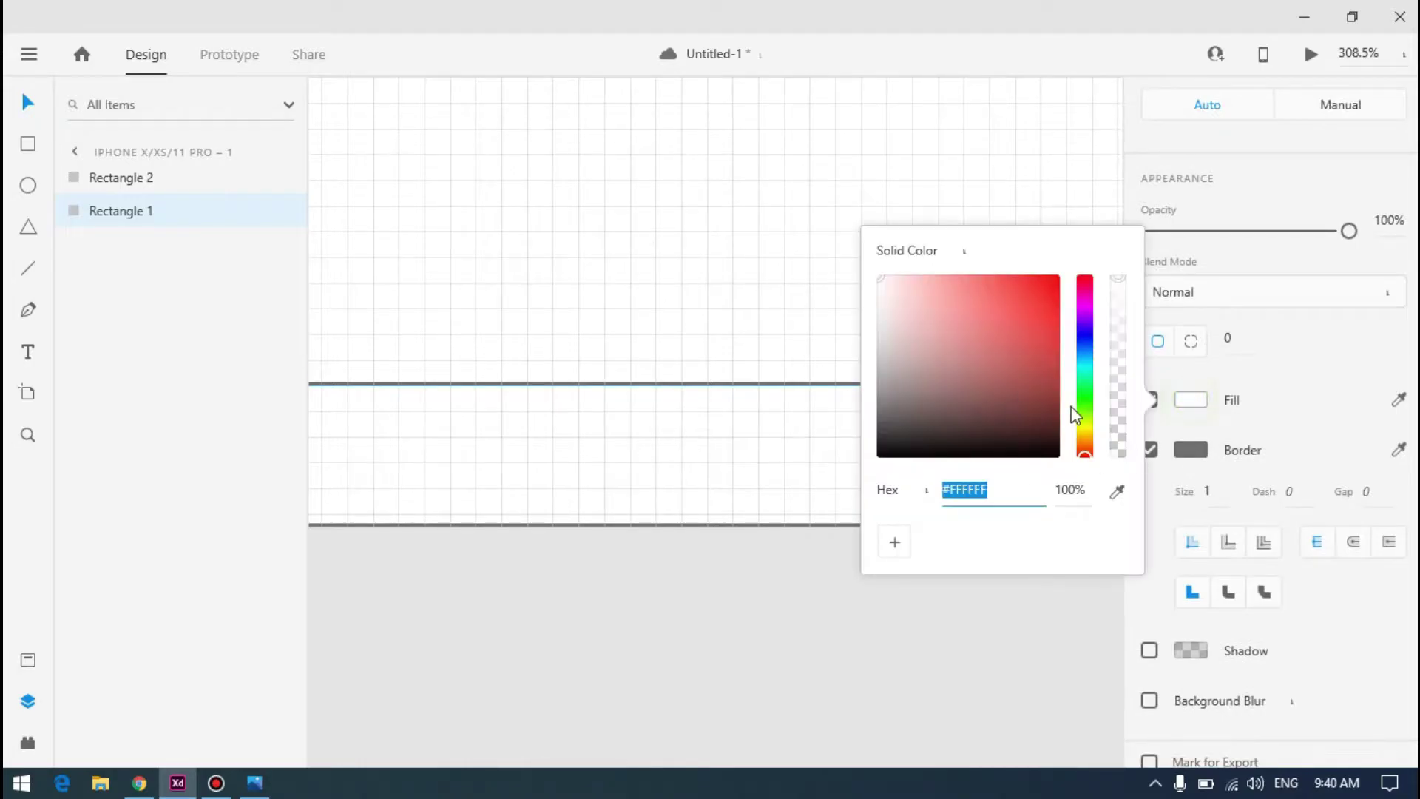
{"action": "left_click", "coordinate": [1085, 355]}
{"action": "left_click_drag", "start_coordinate": [1087, 359], "coordinate": [1081, 429]}
{"action": "left_click", "coordinate": [741, 596]}
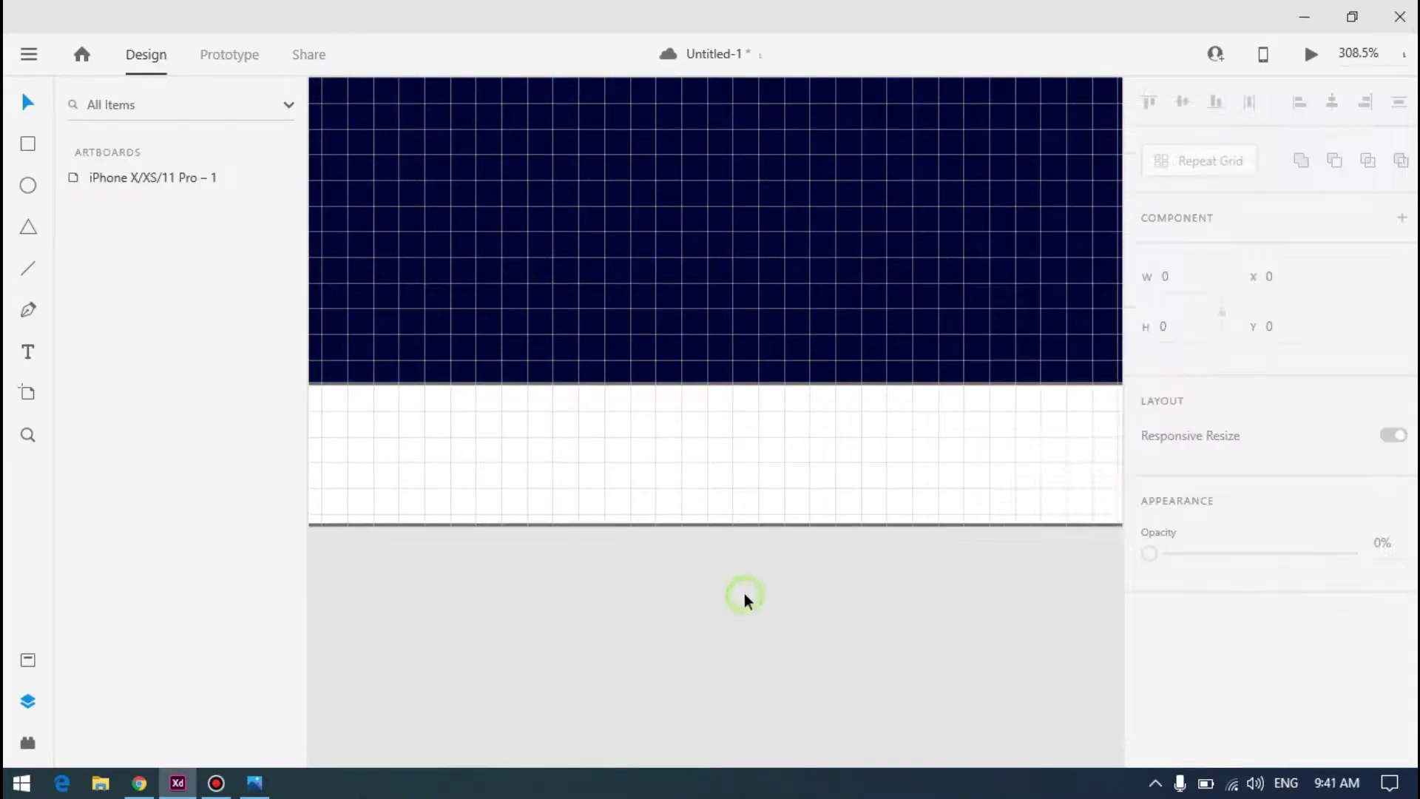
{"action": "key", "text": "ctrl+0"}
Bring up the reference image dribbble8_copy_4.png in Photos and move its window aside to compare it with the artboard
{"action": "key", "text": "alt+Tab"}
{"action": "key", "text": "alt+Tab"}
{"action": "key", "text": "alt+Tab"}
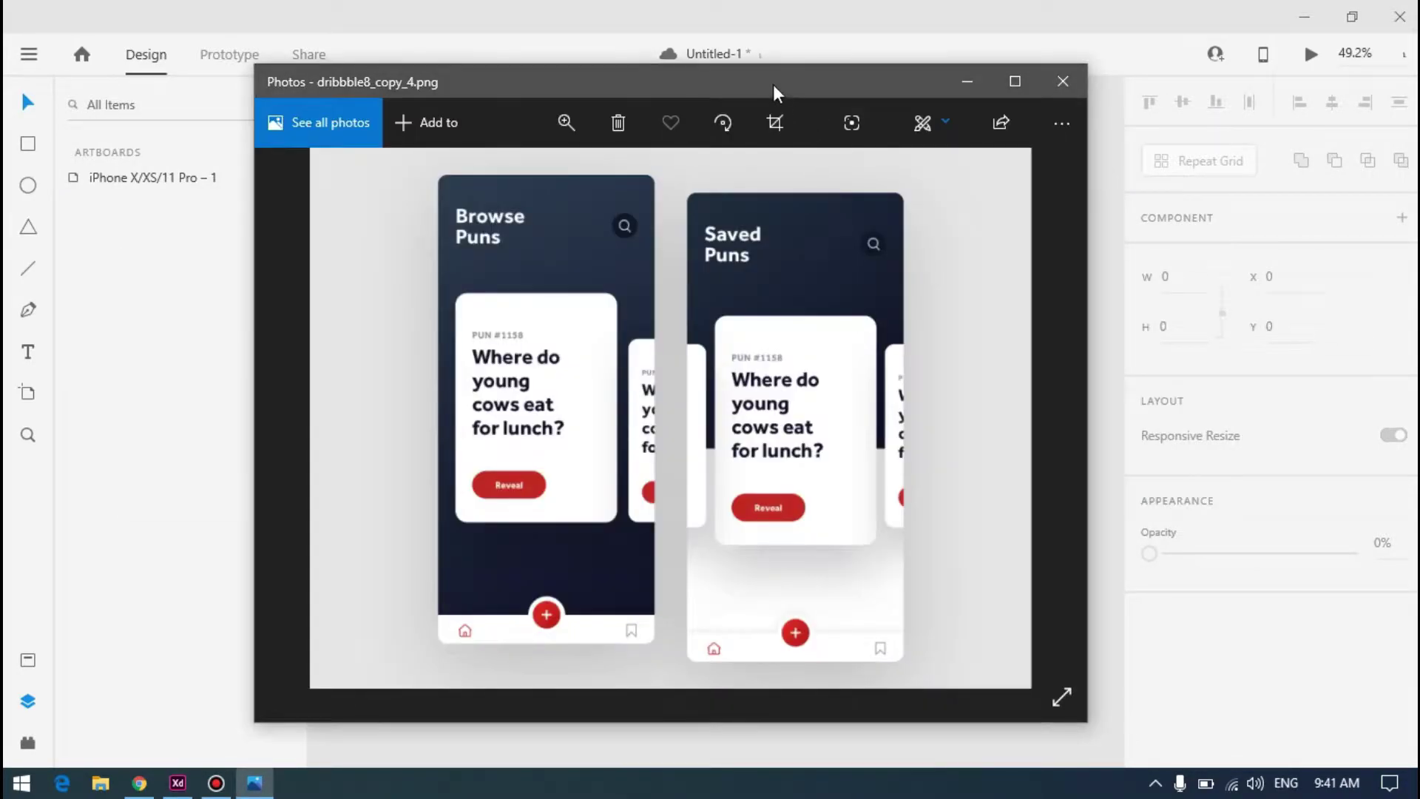
{"action": "left_click_drag", "start_coordinate": [776, 93], "coordinate": [1291, 316]}
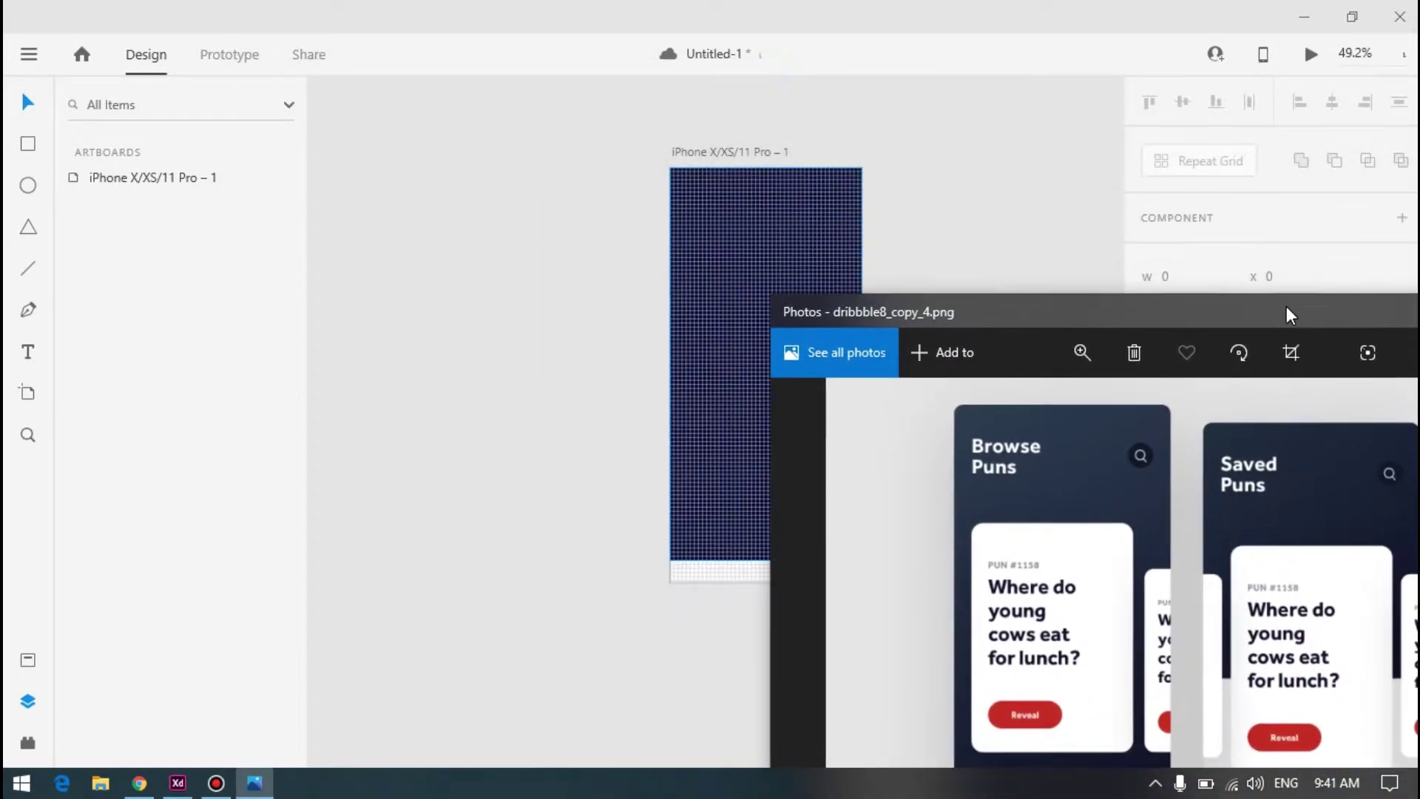
Darken the background rectangle's navy fill slightly and compare it with the reference image
{"action": "left_click", "coordinate": [767, 238]}
{"action": "scroll", "coordinate": [1175, 488], "scroll_direction": "down", "scroll_amount": 5}
{"action": "left_click", "coordinate": [1194, 384]}
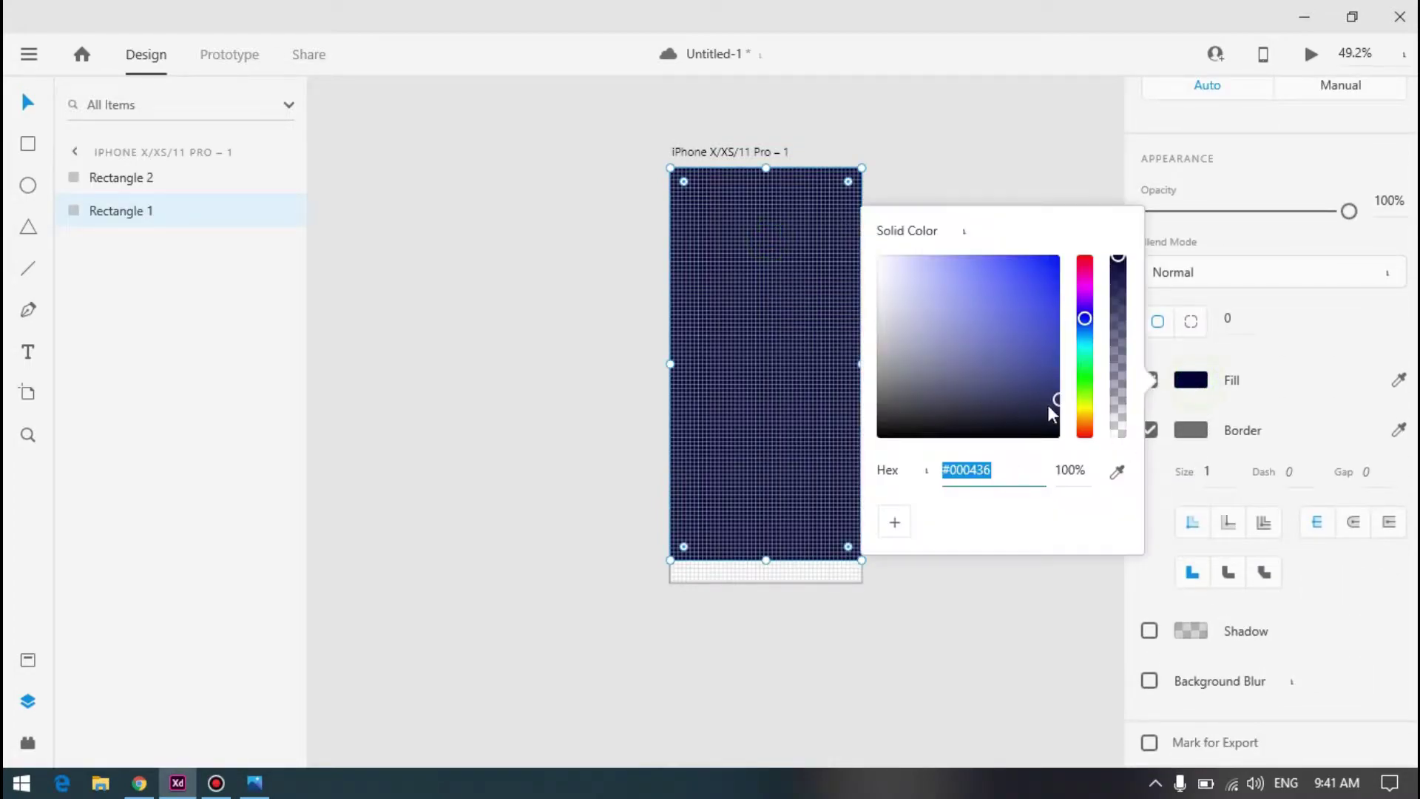
{"action": "left_click_drag", "start_coordinate": [1057, 400], "coordinate": [1063, 412]}
{"action": "key", "text": "alt+Tab"}
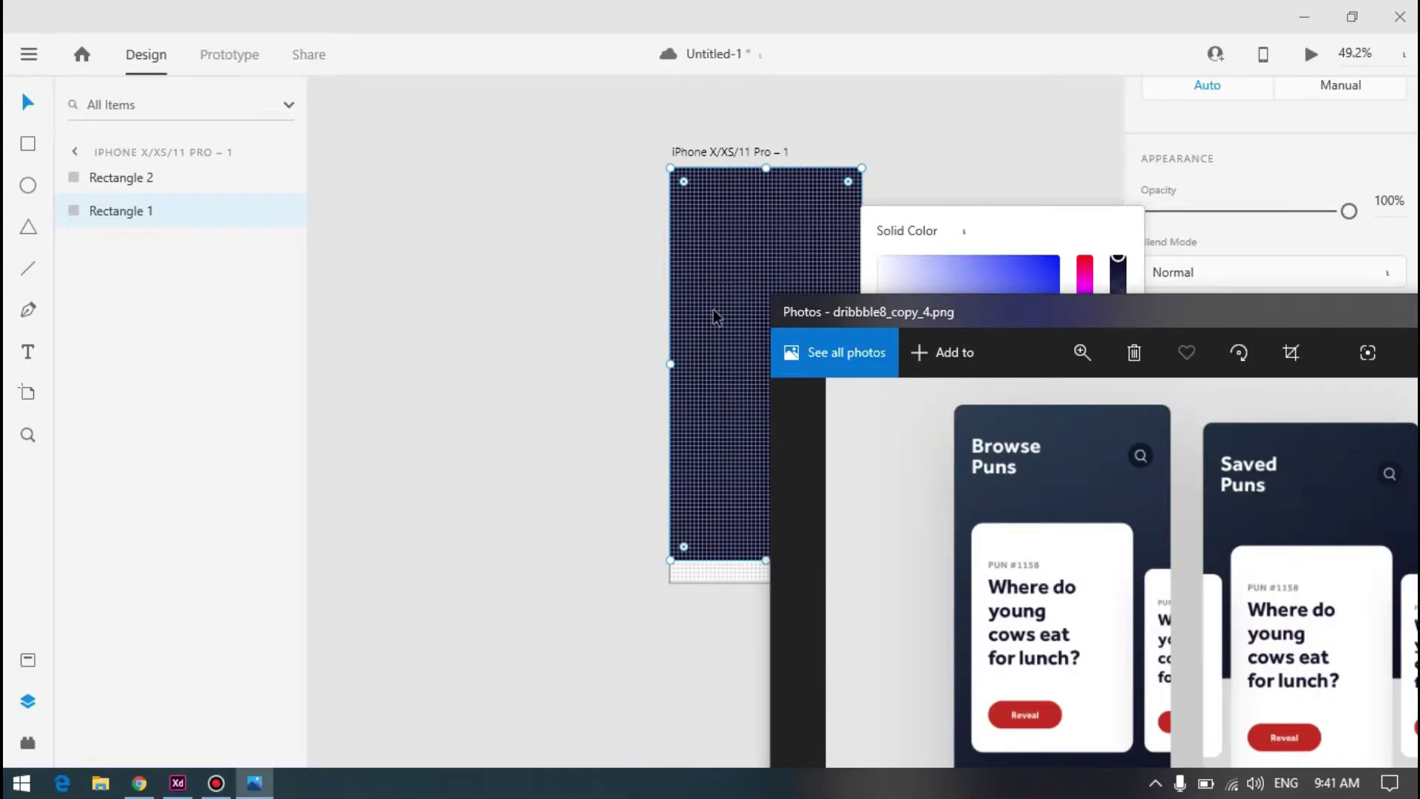
{"action": "key", "text": "alt+Tab"}
{"action": "left_click", "coordinate": [526, 389]}
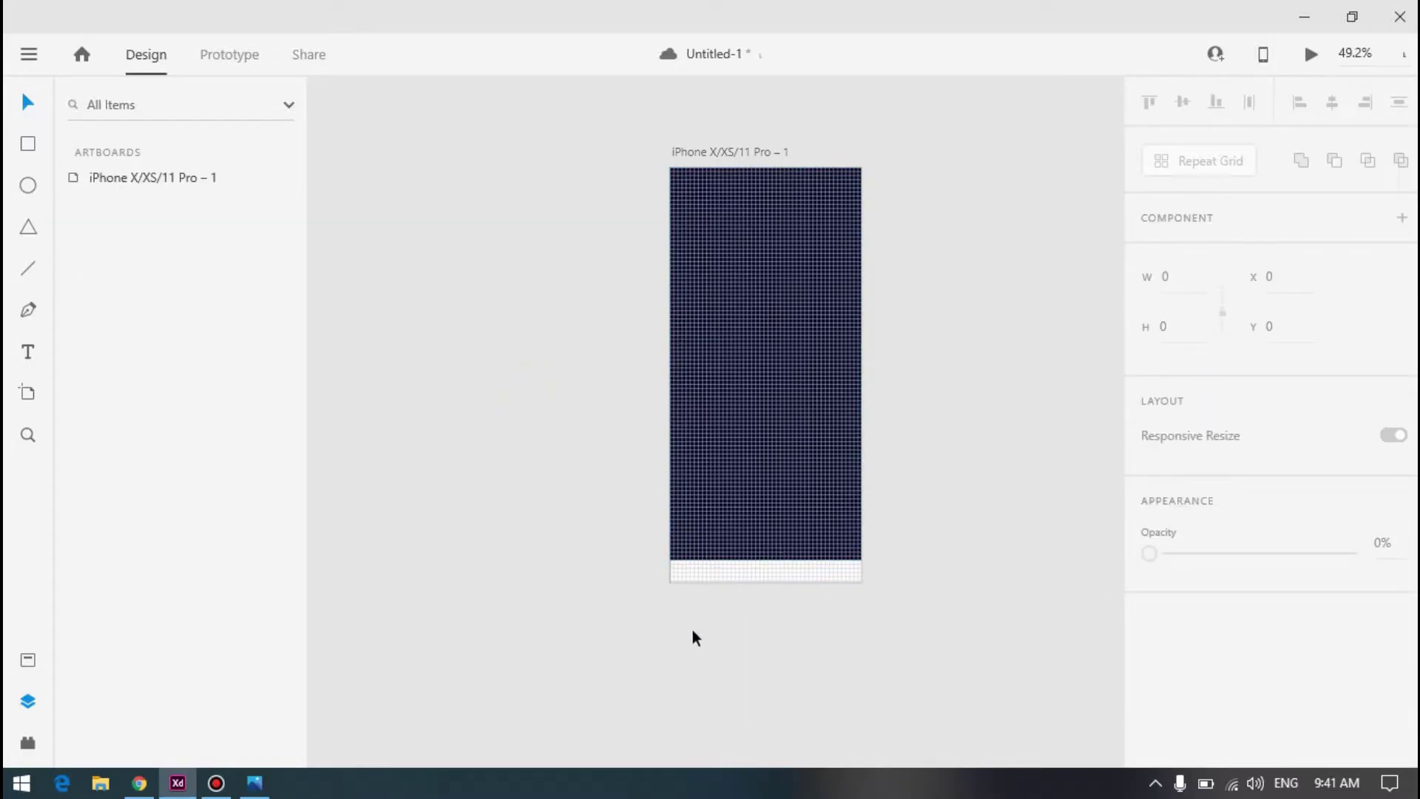
Switch to the reference image in Photos and reposition its window to examine the mockup's bottom navigation bar
{"action": "scroll", "coordinate": [702, 605], "scroll_direction": "up", "scroll_amount": 1}
{"action": "scroll", "coordinate": [702, 605], "scroll_direction": "up", "scroll_amount": 8}
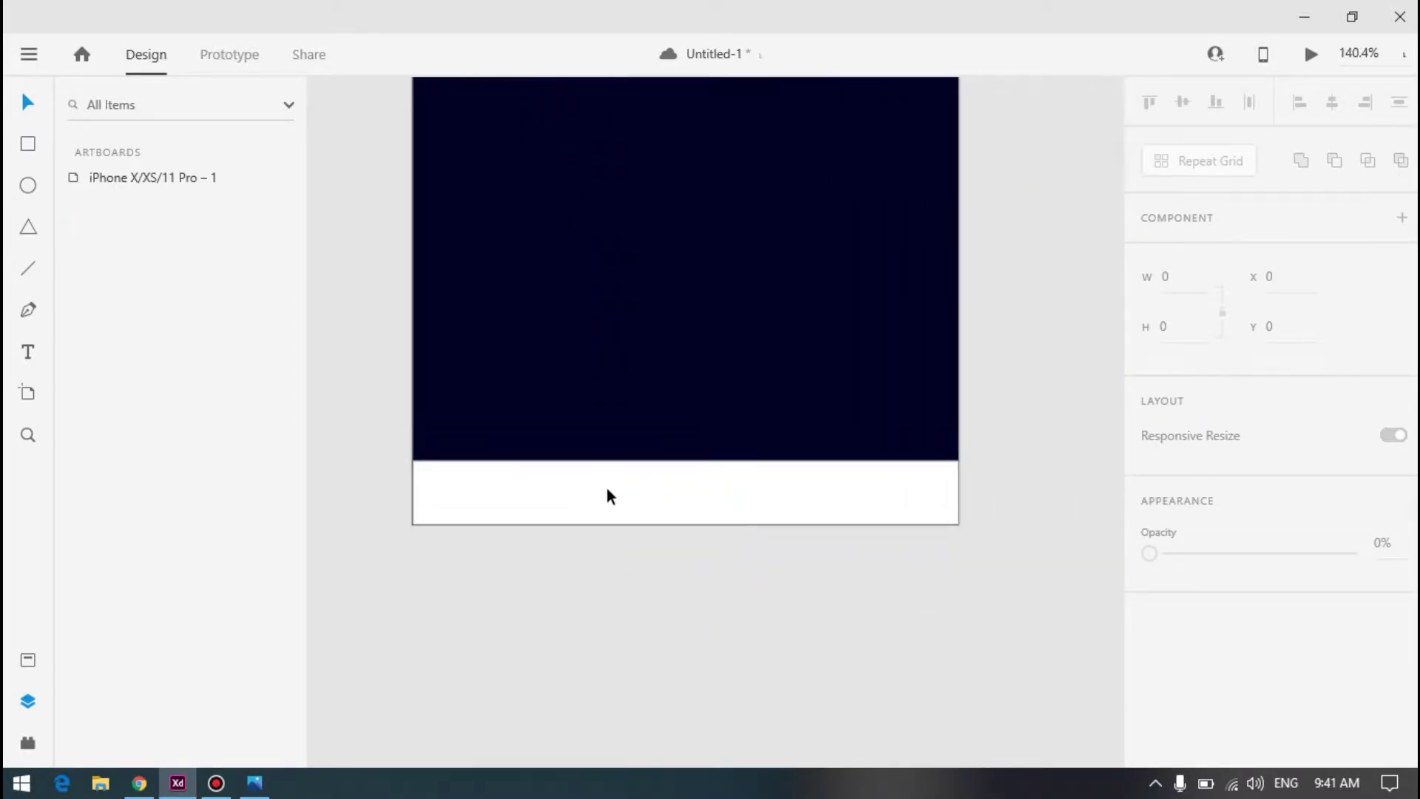
{"action": "key", "text": "alt+Tab"}
{"action": "scroll", "coordinate": [1020, 551], "scroll_direction": "up", "scroll_amount": 1}
{"action": "mouse_move", "coordinate": [1039, 311]}
{"action": "left_mouse_down"}
{"action": "mouse_move", "coordinate": [1000, 148]}
{"action": "mouse_move", "coordinate": [837, 75]}
{"action": "left_mouse_up"}
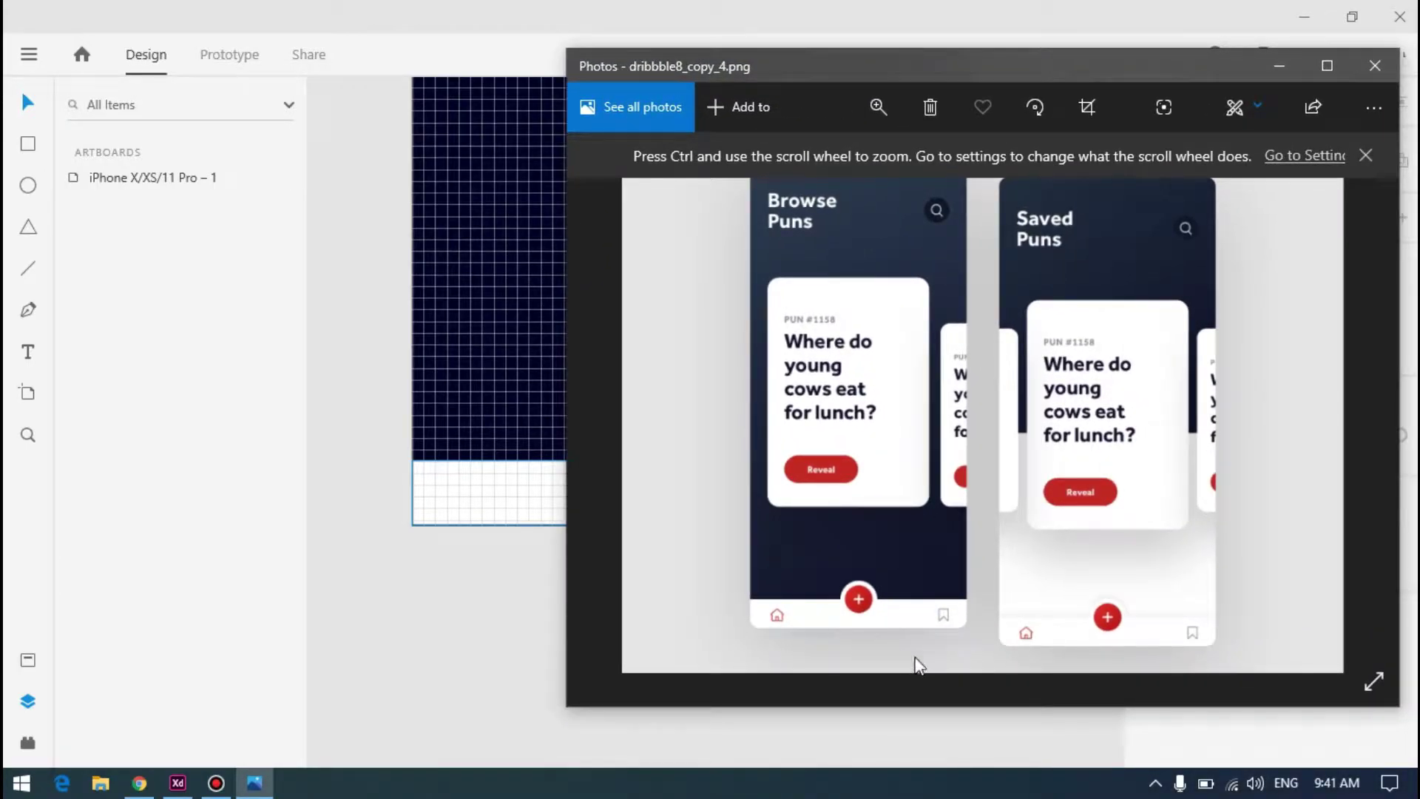
Return to Adobe XD and search the Icons 4 Design plugin for "home" icons
{"action": "left_click", "coordinate": [353, 391]}
{"action": "left_click", "coordinate": [27, 659]}
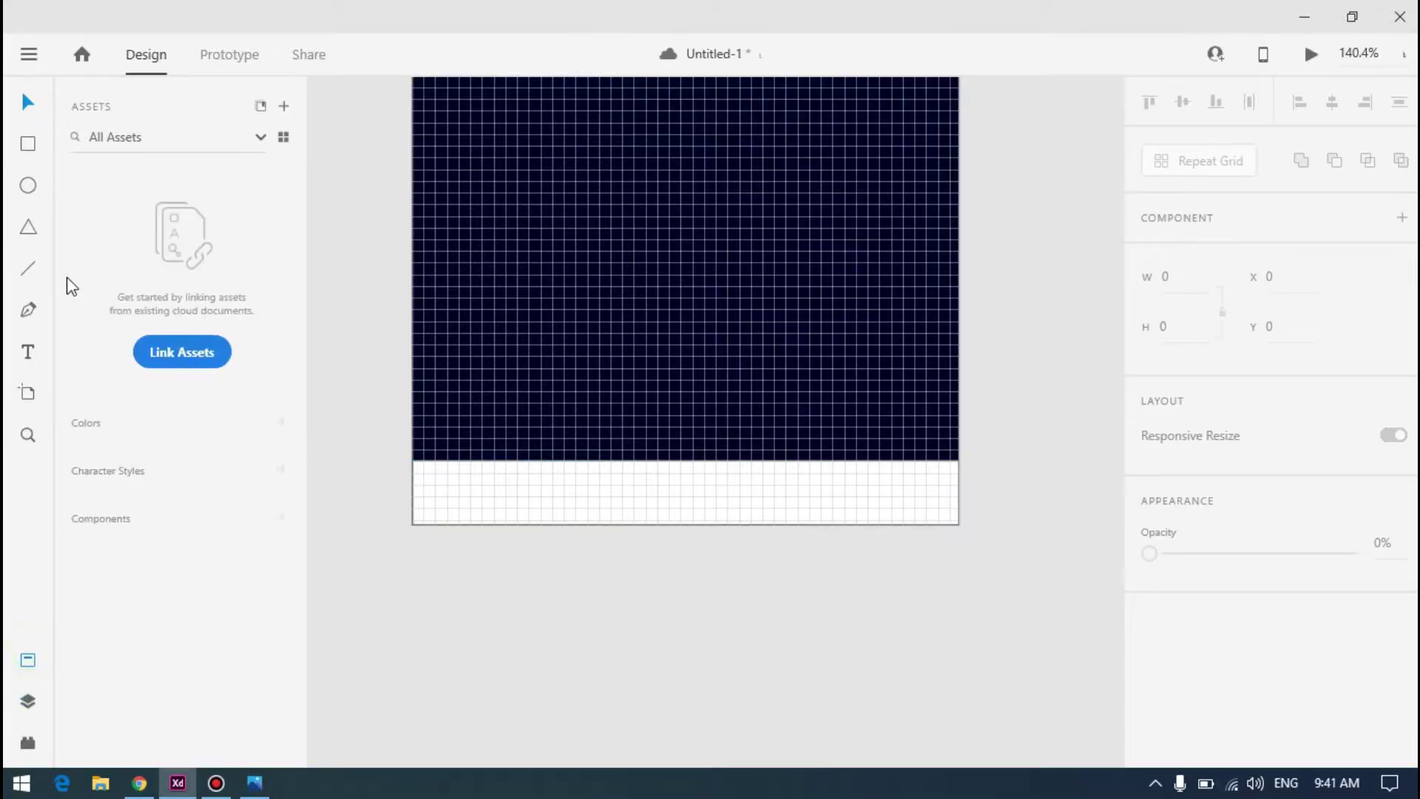
{"action": "left_click", "coordinate": [28, 742]}
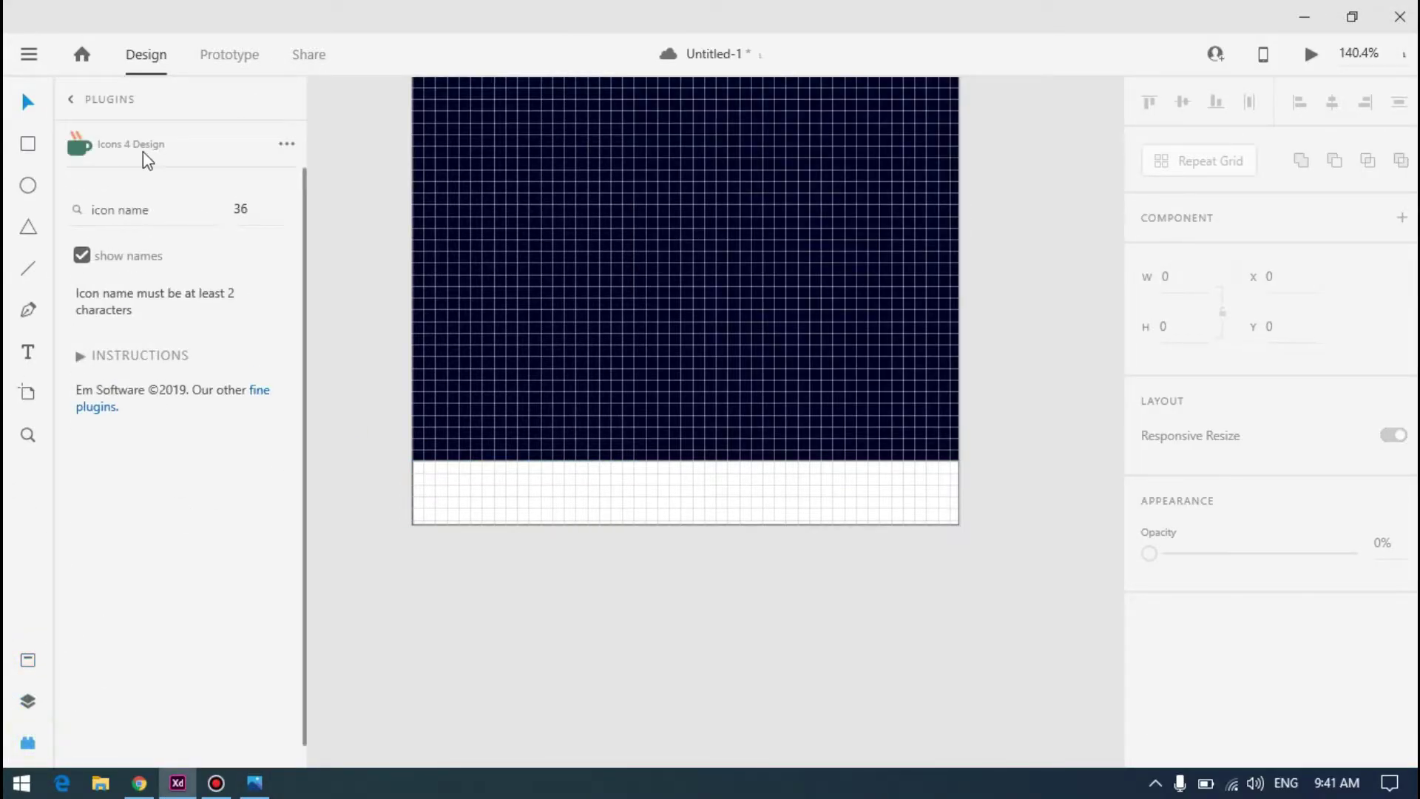
{"action": "left_click", "coordinate": [170, 215]}
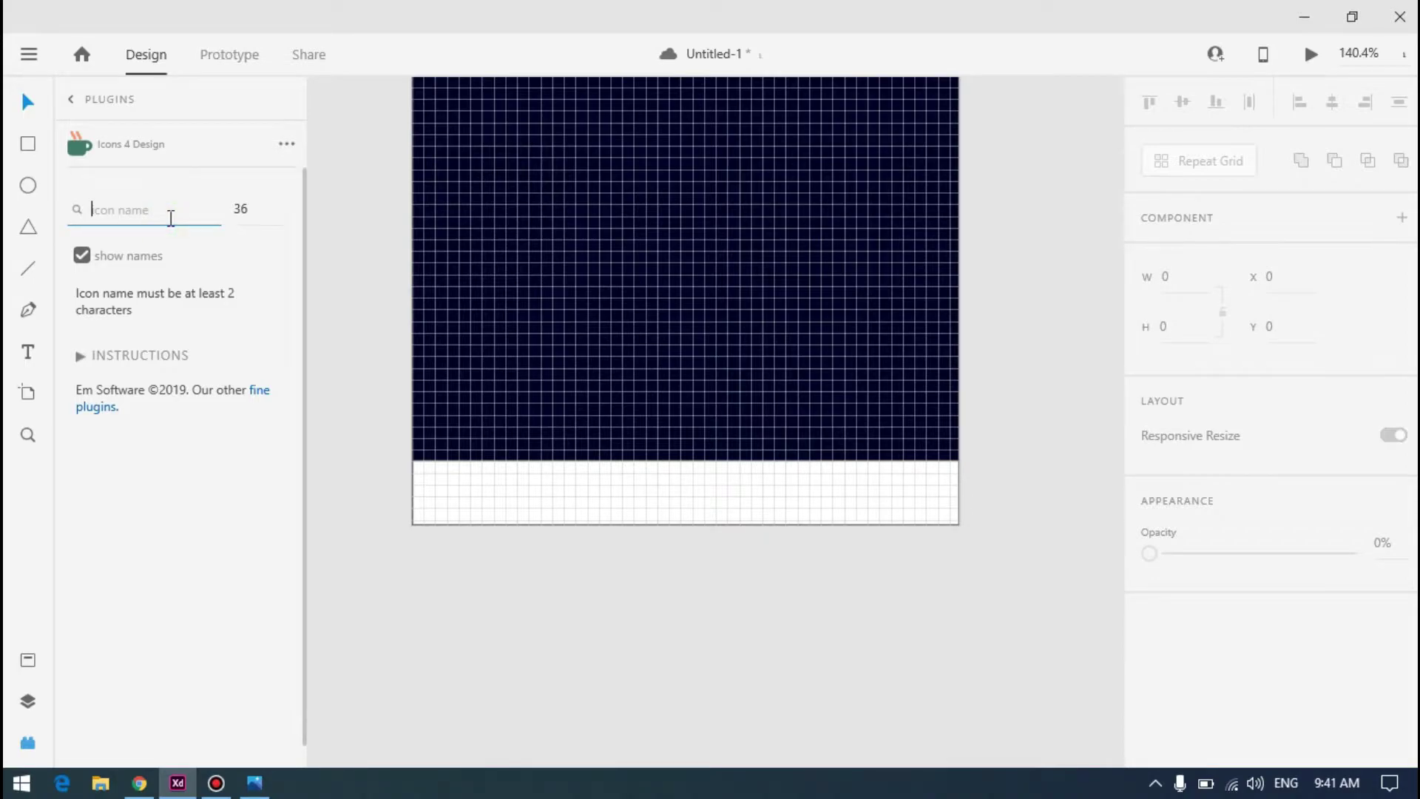
{"action": "type", "text": "home"}
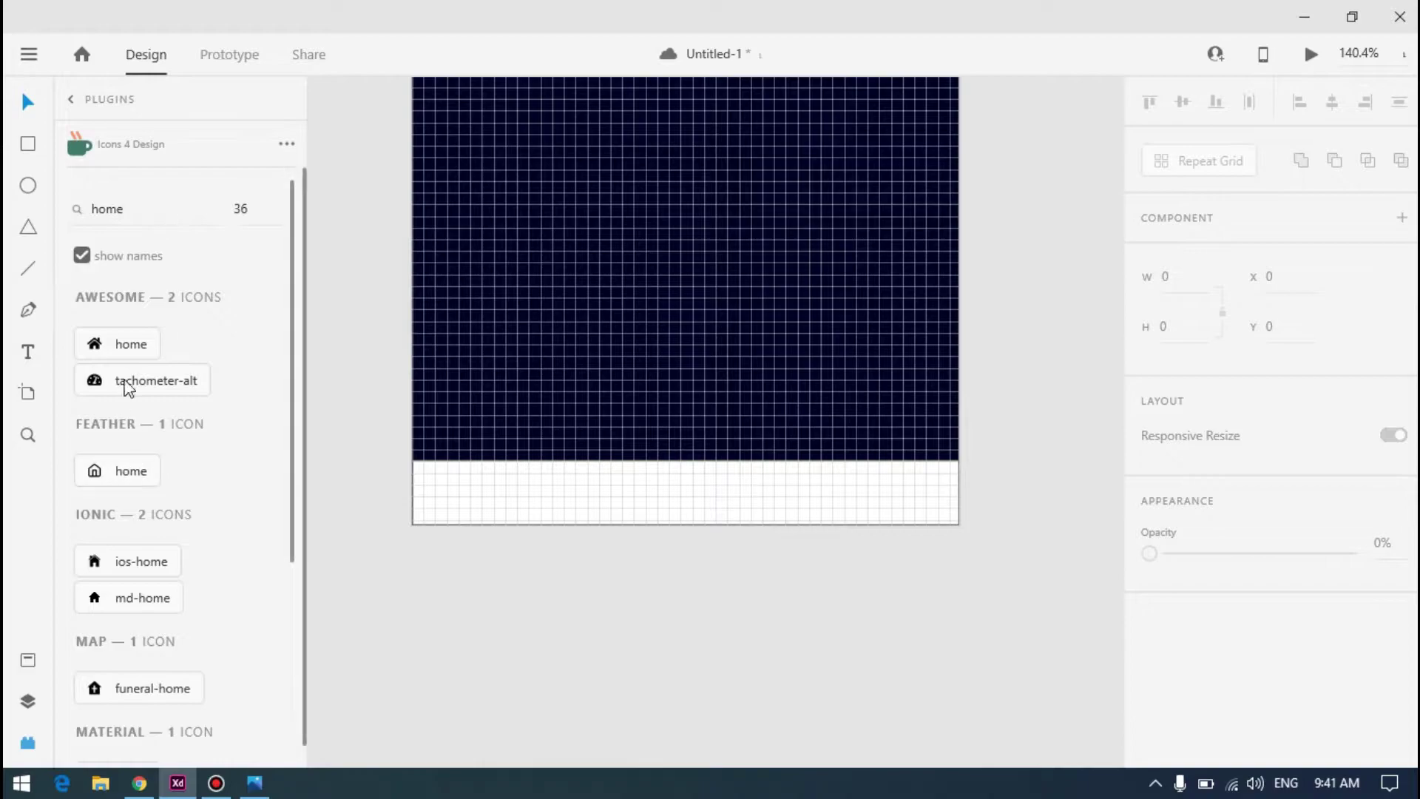
{"action": "scroll", "coordinate": [141, 574], "scroll_direction": "down", "scroll_amount": 4}
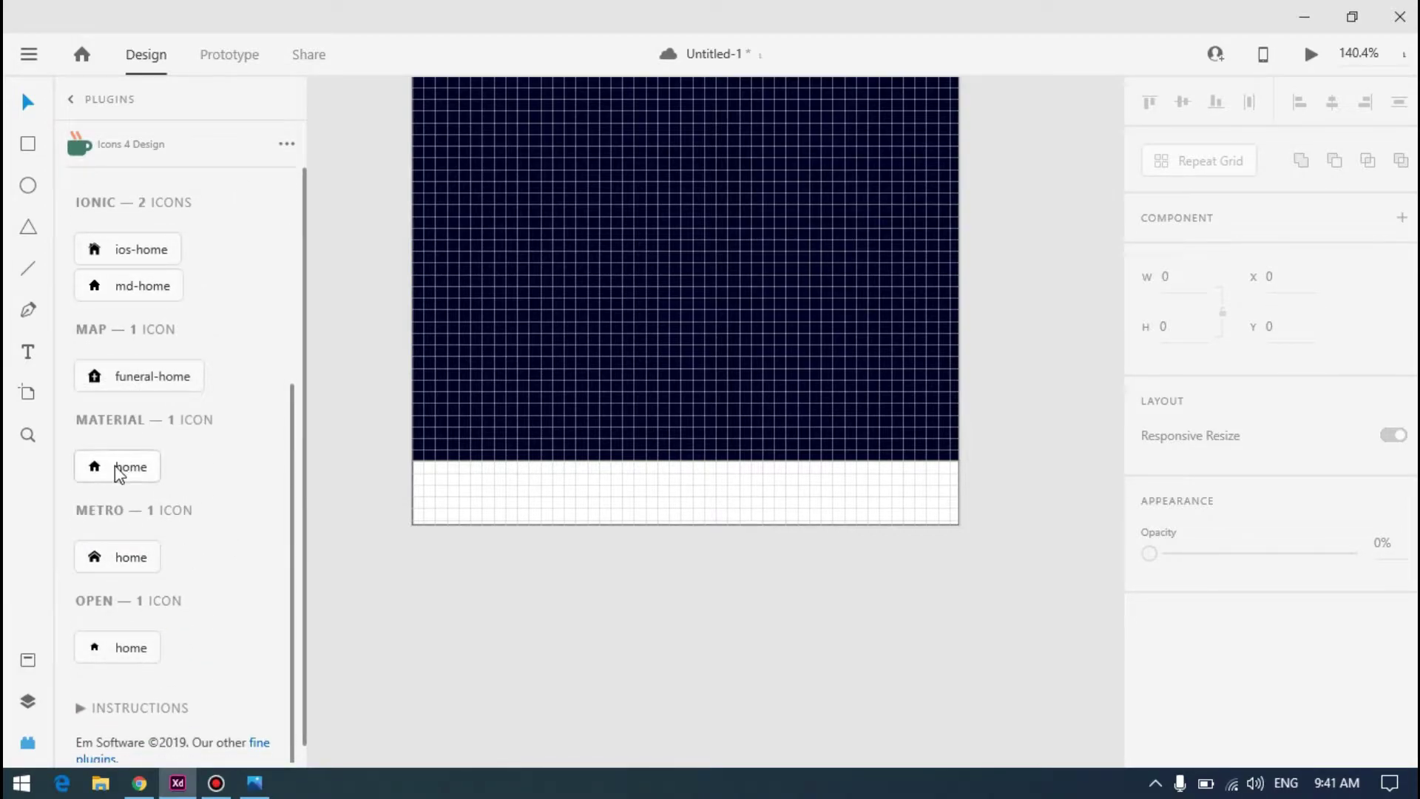
Insert the Material home icon and place it near the left end of the white navigation bar
{"action": "left_click", "coordinate": [474, 484]}
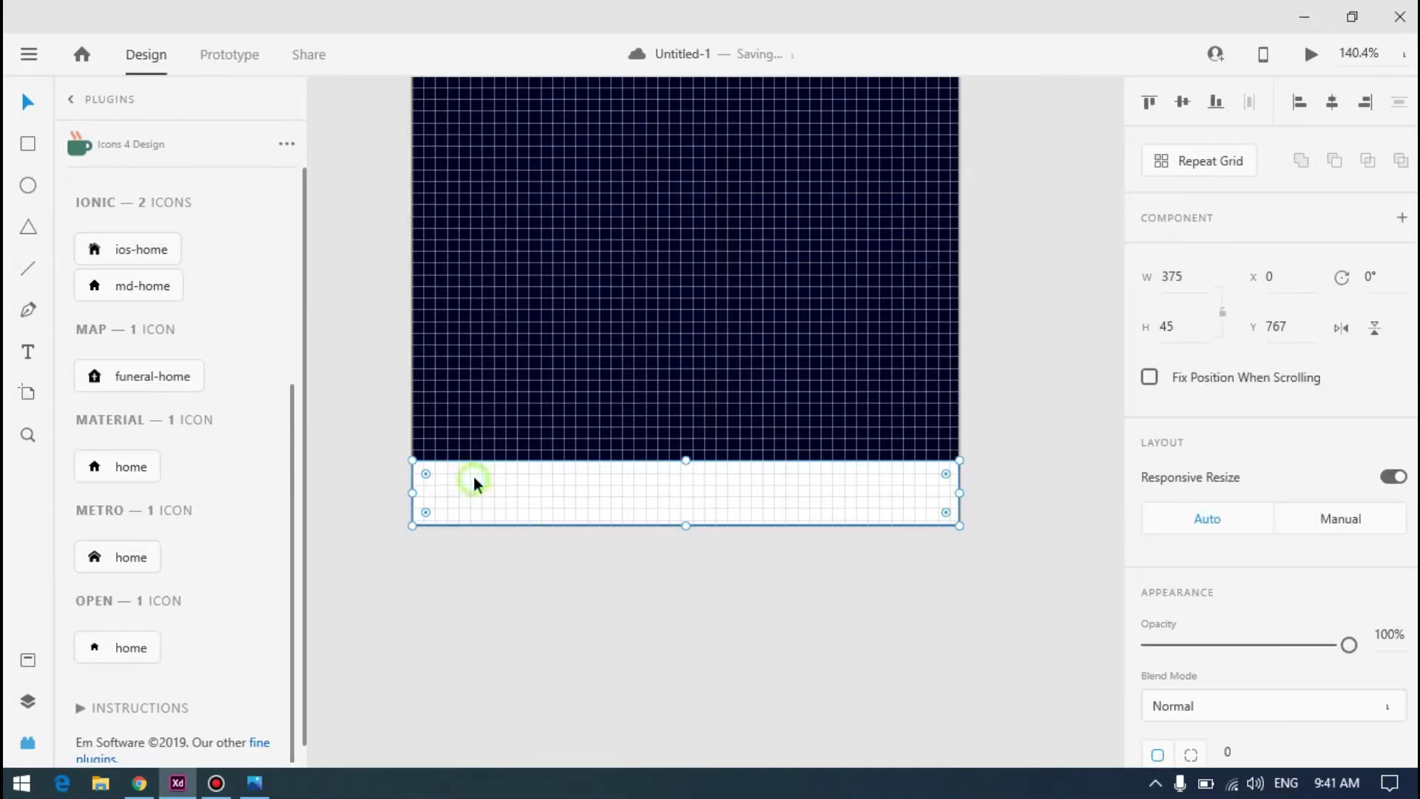
{"action": "left_click", "coordinate": [111, 466]}
{"action": "left_click_drag", "start_coordinate": [1041, 490], "coordinate": [497, 496]}
{"action": "scroll", "coordinate": [1220, 560], "scroll_direction": "down", "scroll_amount": 3}
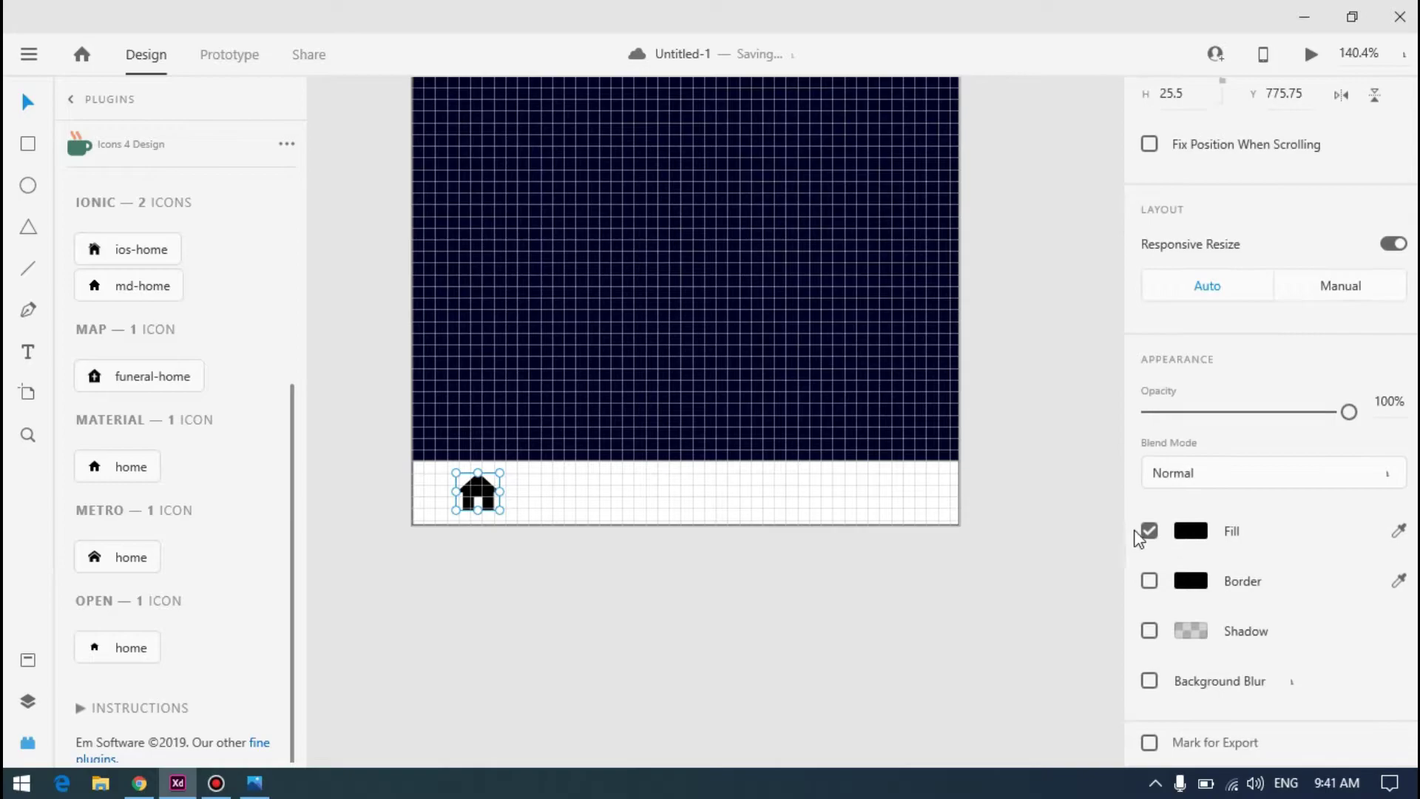
Turn off the home icon's fill, enable its border, and compare the outline with the reference image in Photos
{"action": "left_click", "coordinate": [1149, 530]}
{"action": "left_click", "coordinate": [1148, 581]}
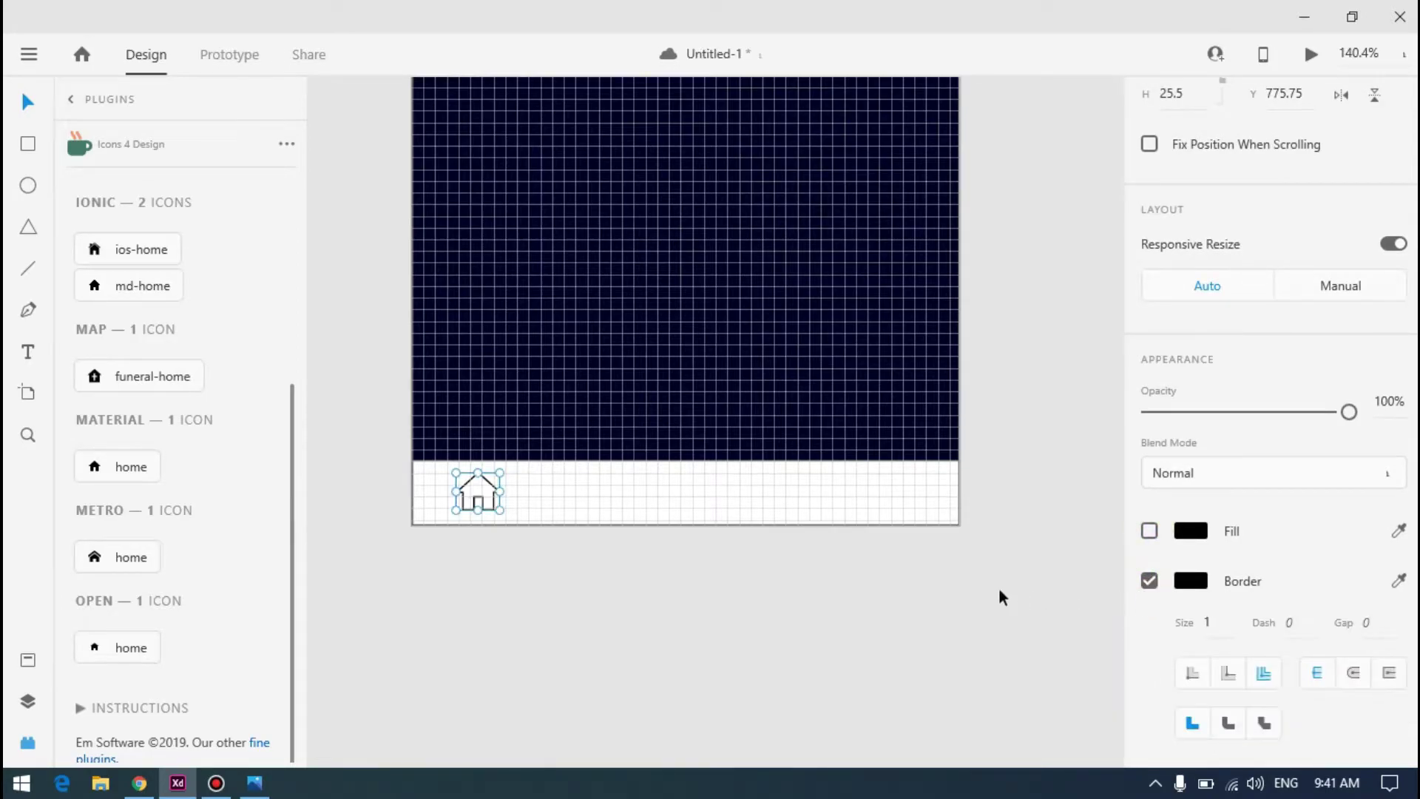
{"action": "key", "text": "alt+Tab"}
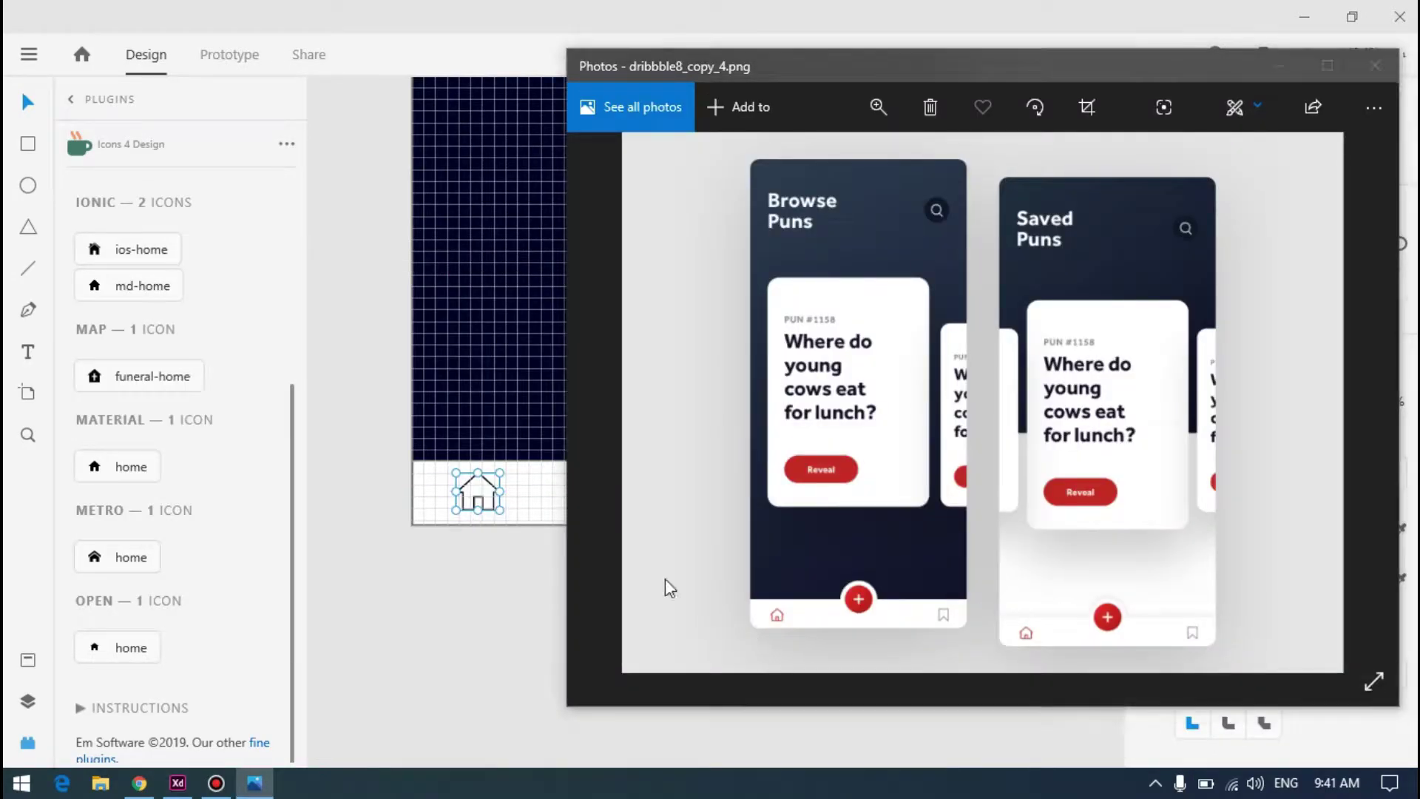
{"action": "key", "text": "alt+Tab"}
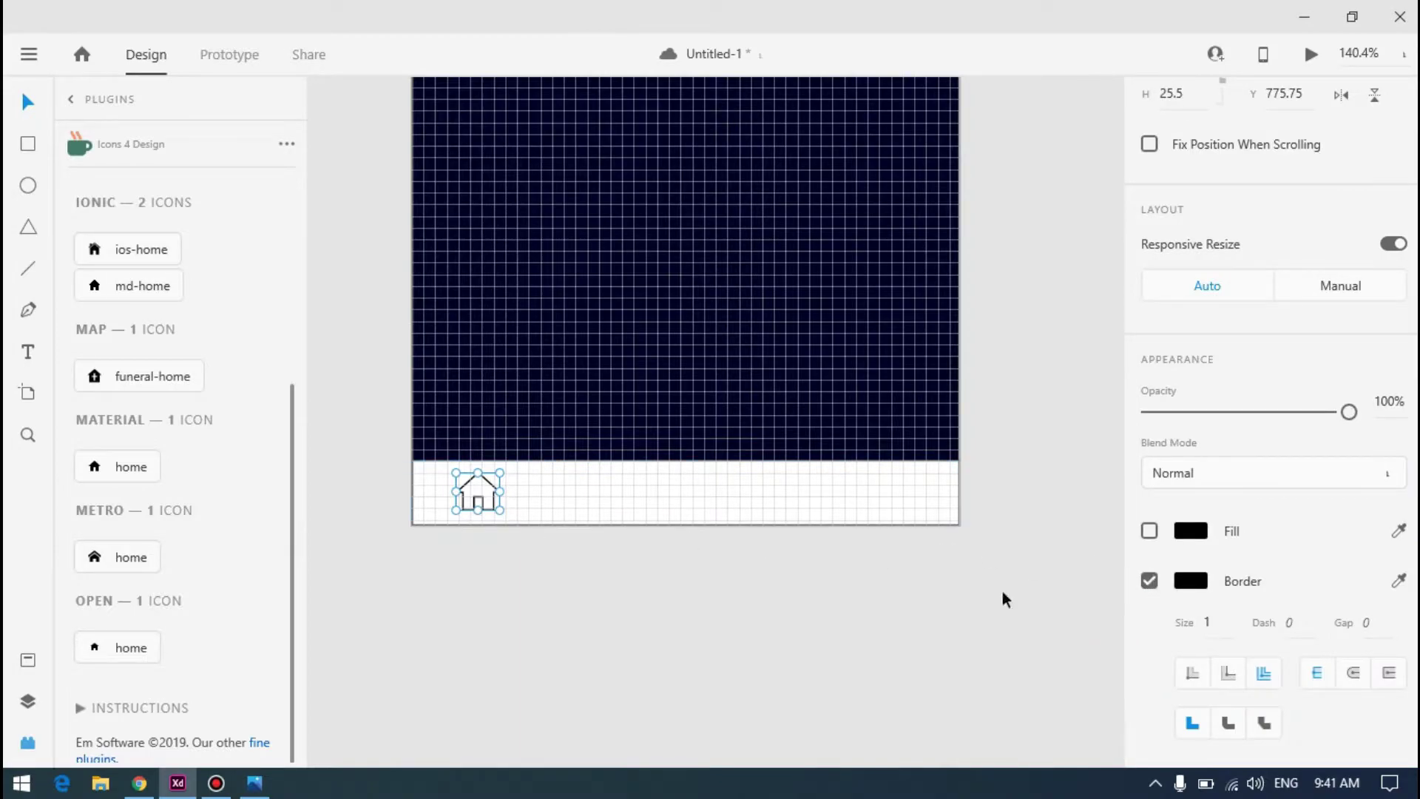
Change the home icon's border colour to red and check it against the reference image in Photos
{"action": "left_click", "coordinate": [1185, 586]}
{"action": "left_click_drag", "start_coordinate": [982, 498], "coordinate": [1026, 362]}
{"action": "key", "text": "alt+Tab"}
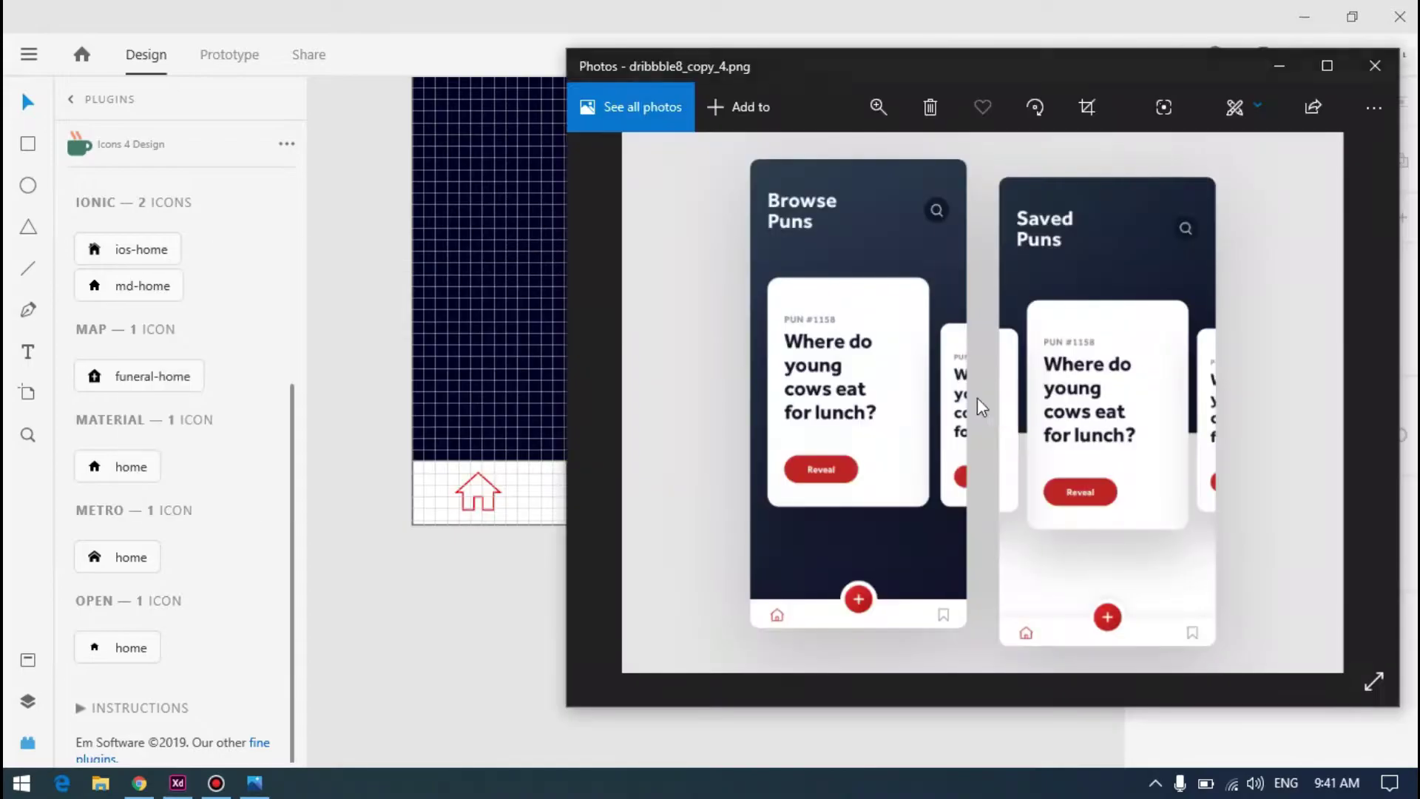
{"action": "key", "text": "alt+Tab"}
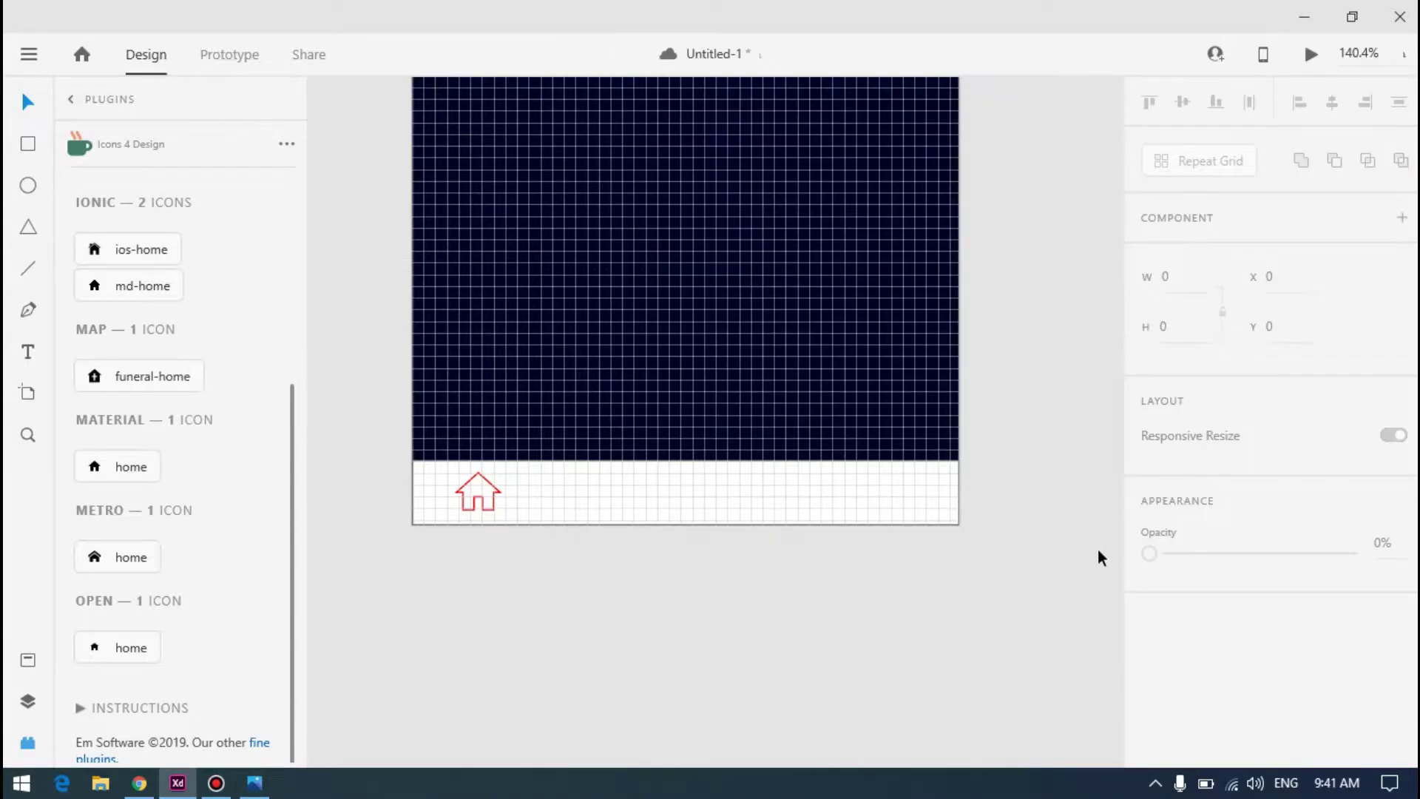
Give the red home icon's border round caps and round joins
{"action": "left_click", "coordinate": [492, 502]}
{"action": "left_click", "coordinate": [494, 505]}
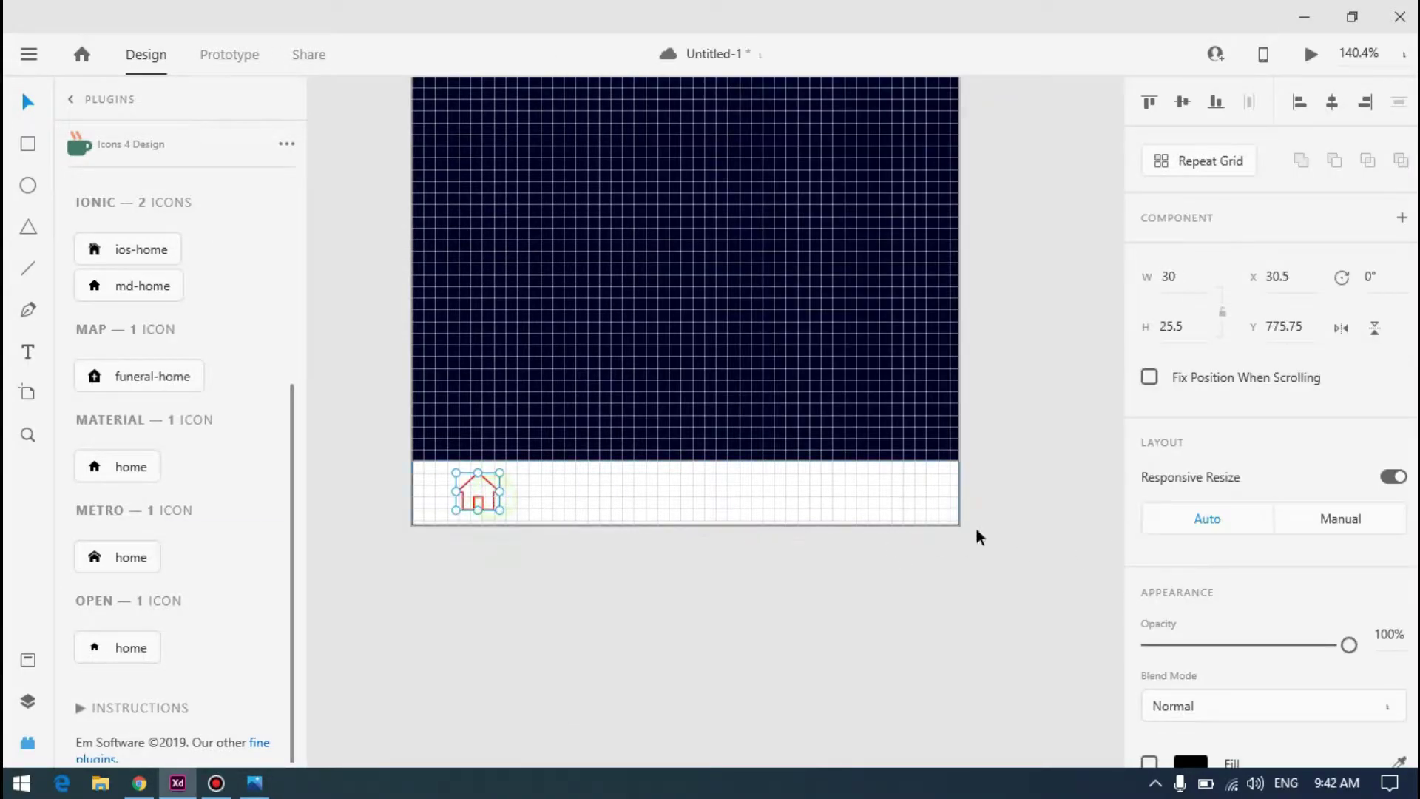
{"action": "scroll", "coordinate": [1346, 555], "scroll_direction": "down", "scroll_amount": 5}
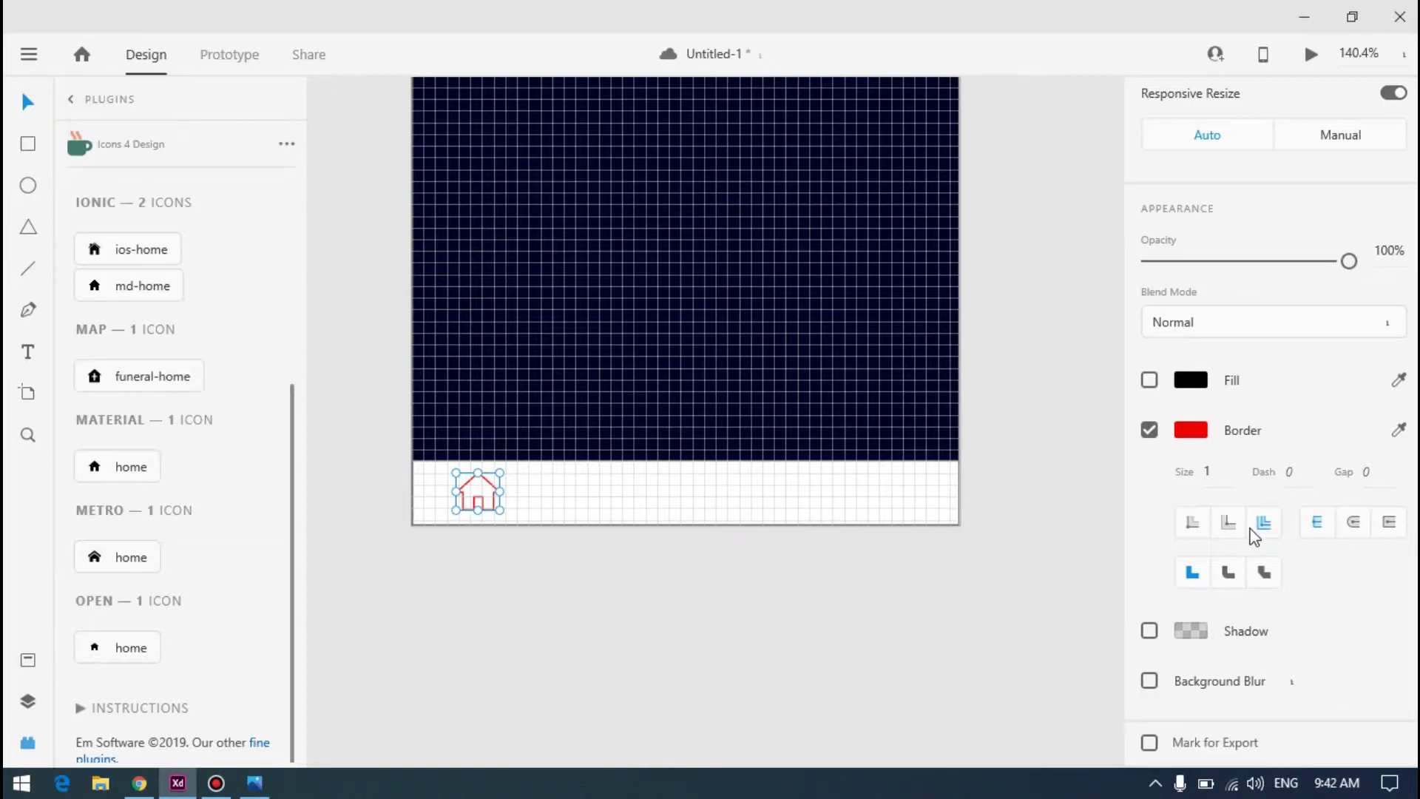
{"action": "left_click", "coordinate": [1353, 522]}
{"action": "scroll", "coordinate": [501, 508], "scroll_direction": "up", "scroll_amount": 5}
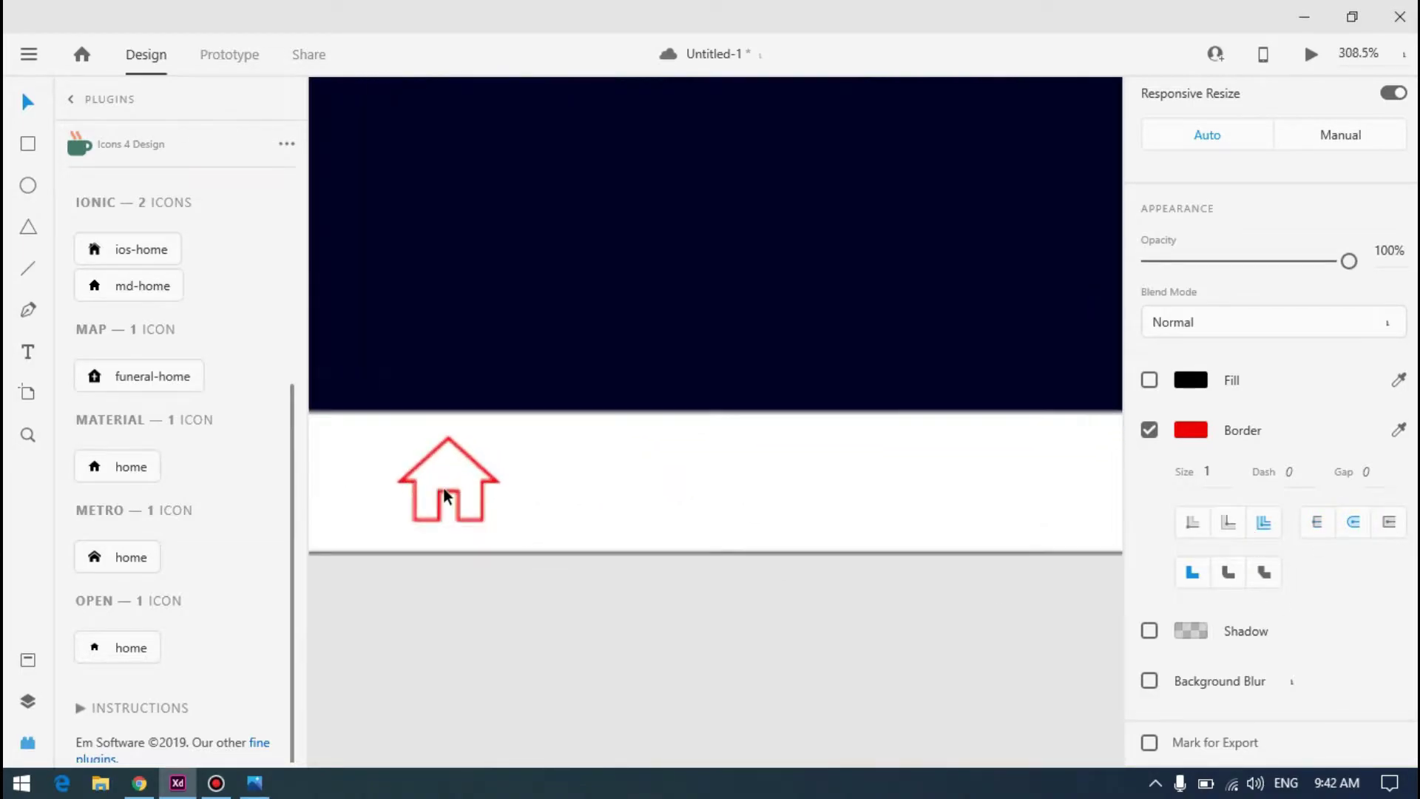
{"action": "left_click", "coordinate": [1227, 573]}
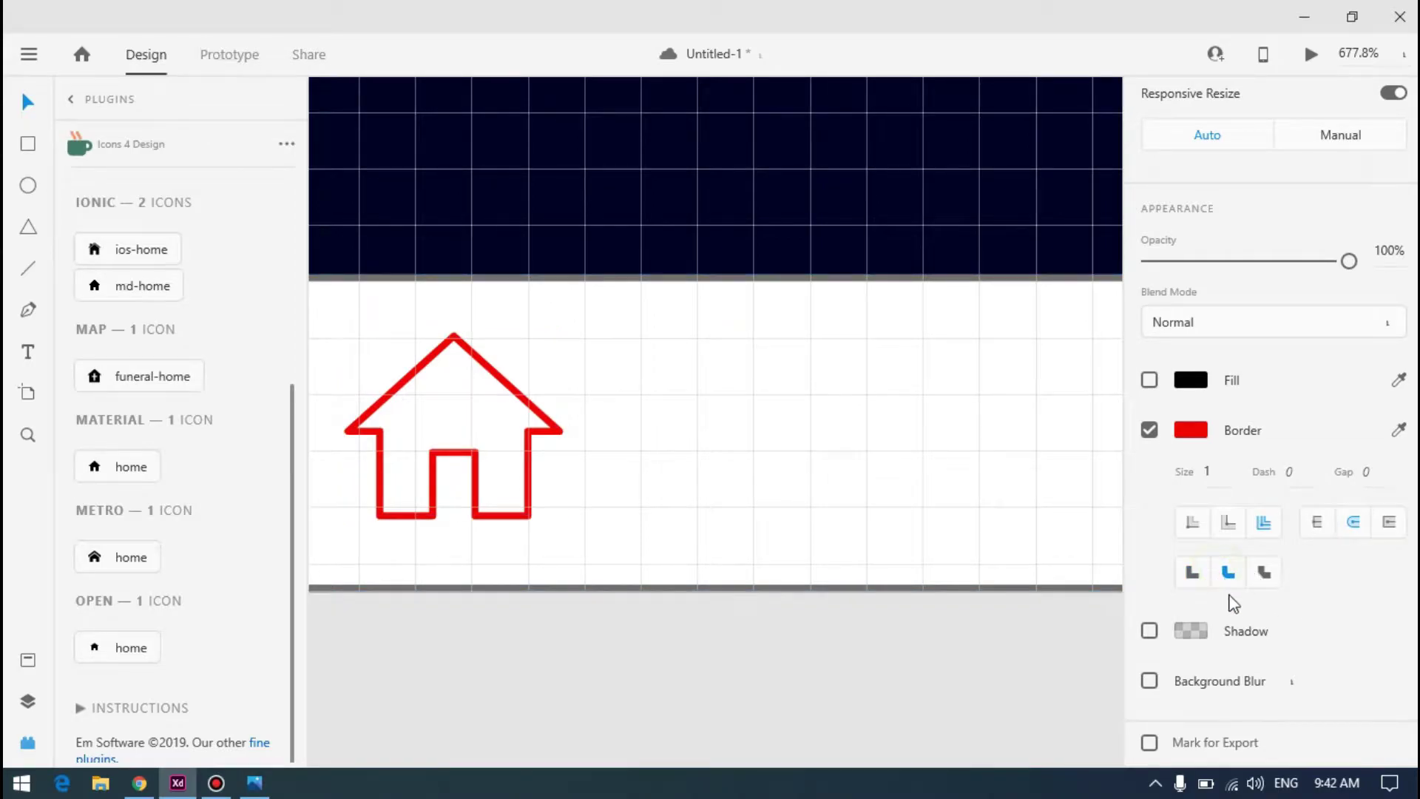
{"action": "scroll", "coordinate": [656, 463], "scroll_direction": "down", "scroll_amount": 3}
{"action": "scroll", "coordinate": [656, 463], "scroll_direction": "down", "scroll_amount": 2}
{"action": "scroll", "coordinate": [634, 477], "scroll_direction": "up", "scroll_amount": 5}
{"action": "scroll", "coordinate": [665, 451], "scroll_direction": "down", "scroll_amount": 7}
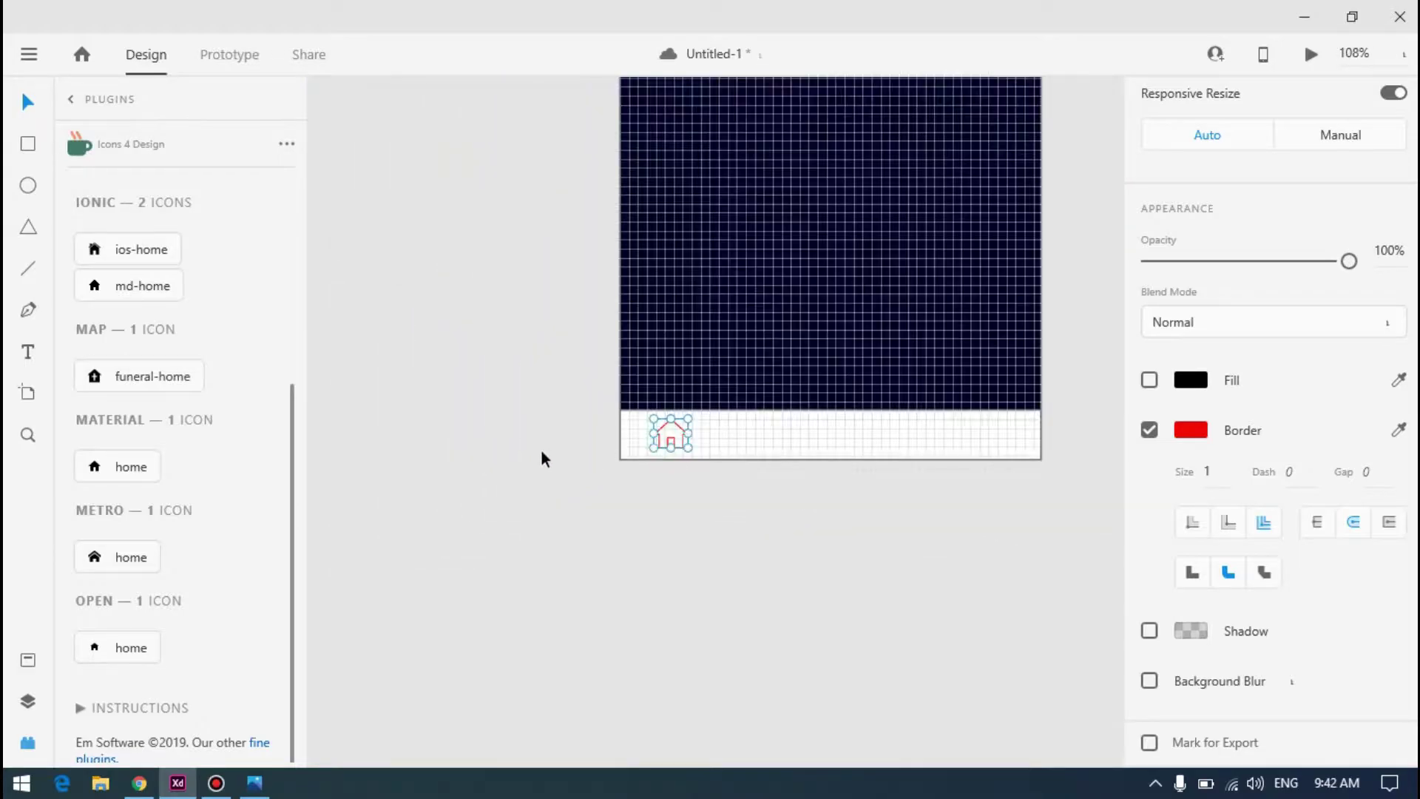
{"action": "left_click", "coordinate": [540, 436]}
{"action": "scroll", "coordinate": [570, 518], "scroll_direction": "down", "scroll_amount": 3}
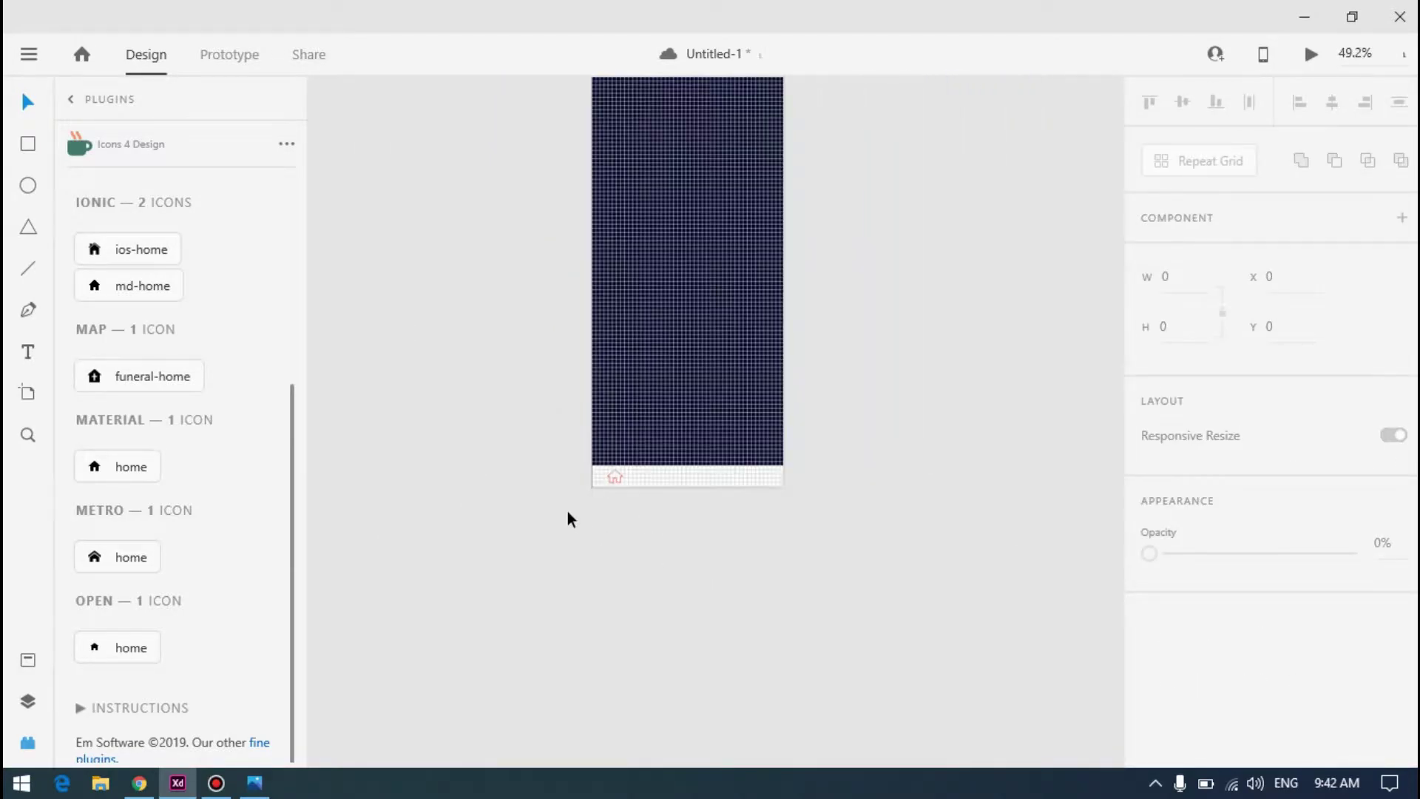
Set the home icon's border size to 2 and compare its thickness with the reference image
{"action": "scroll", "coordinate": [610, 493], "scroll_direction": "up", "scroll_amount": 10}
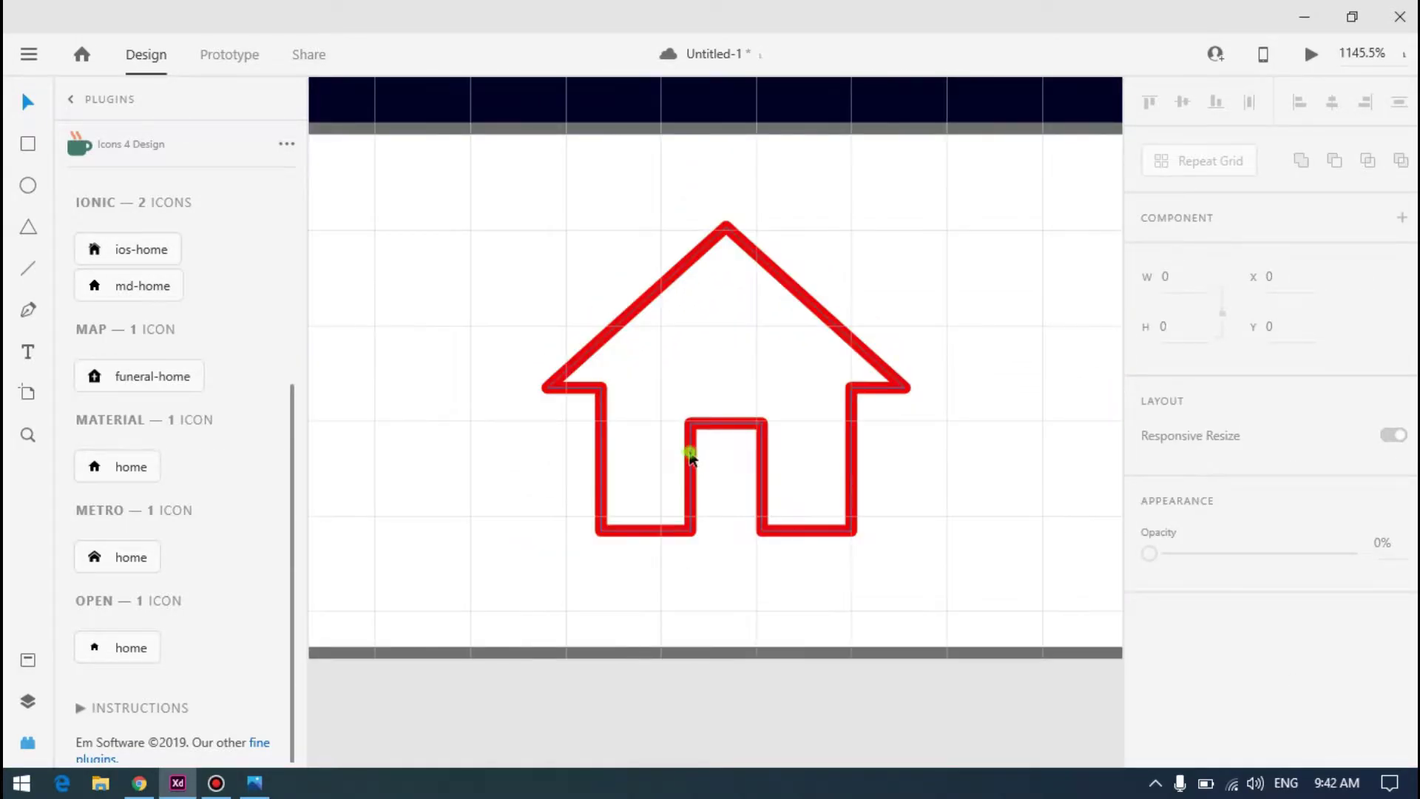
{"action": "left_click", "coordinate": [691, 459]}
{"action": "scroll", "coordinate": [1355, 556], "scroll_direction": "down", "scroll_amount": 4}
{"action": "left_click", "coordinate": [1213, 539]}
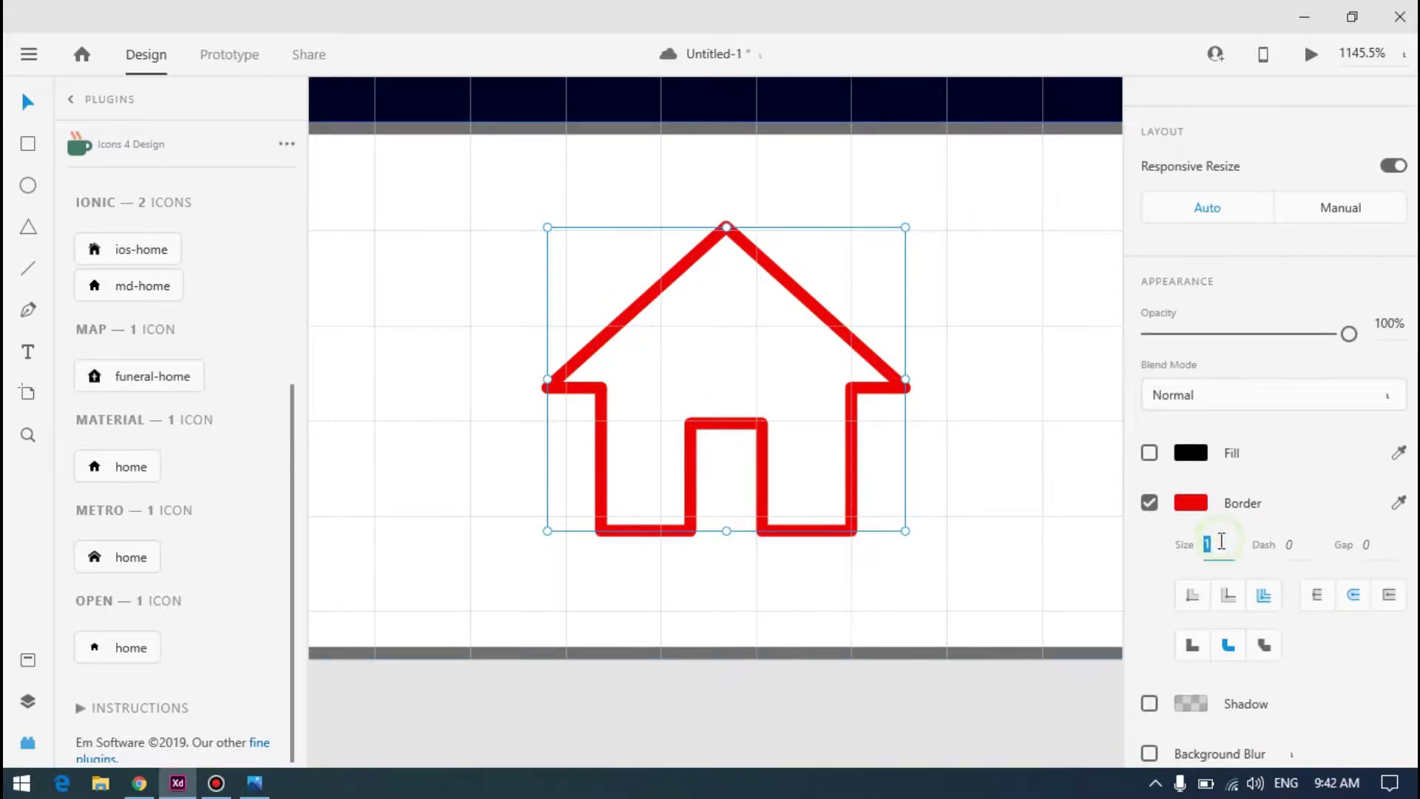
{"action": "type", "text": "2"}
{"action": "key", "text": "Return"}
{"action": "scroll", "coordinate": [618, 422], "scroll_direction": "down", "scroll_amount": 10}
{"action": "left_click", "coordinate": [618, 529]}
{"action": "scroll", "coordinate": [606, 434], "scroll_direction": "up", "scroll_amount": 1}
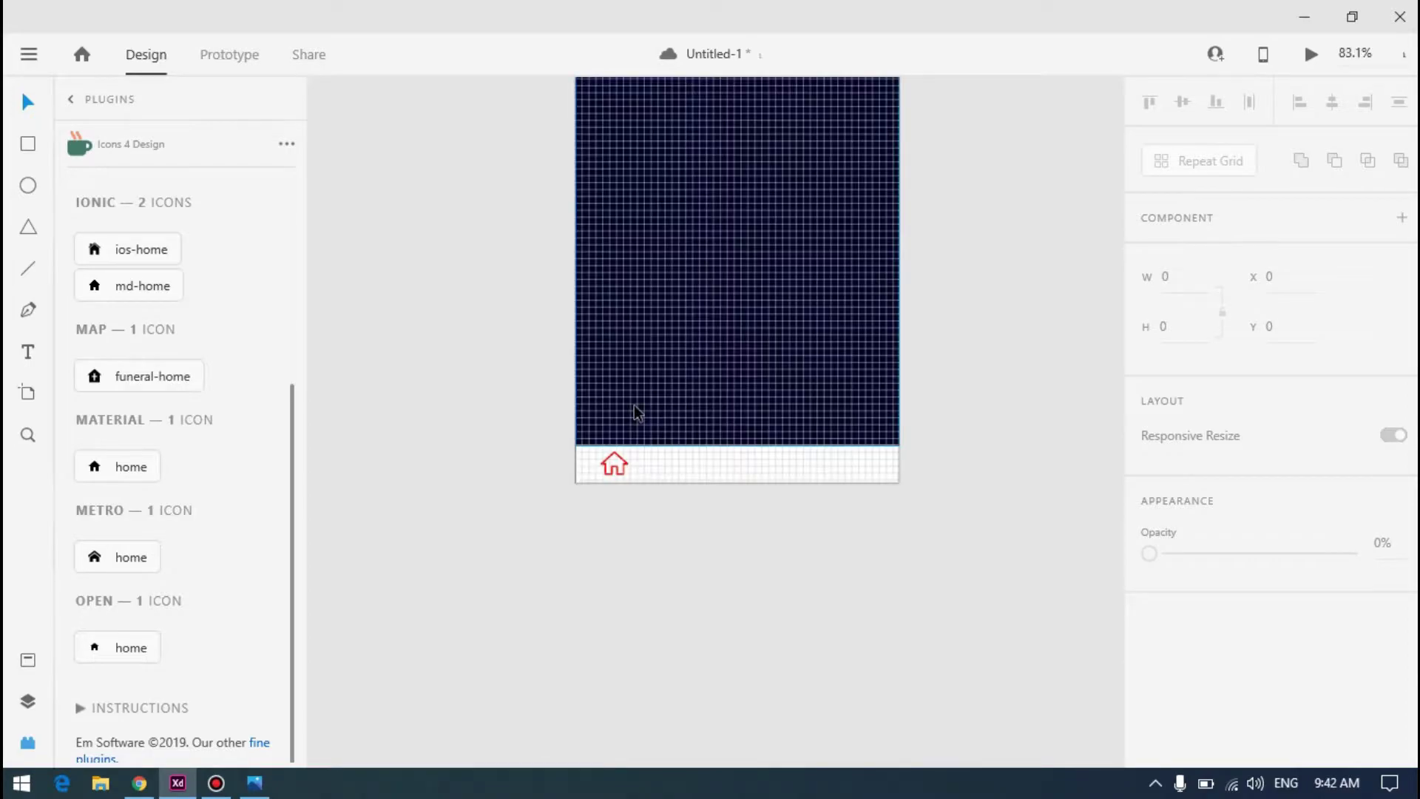
{"action": "key", "text": "alt+Tab"}
{"action": "key", "text": "alt+Tab"}
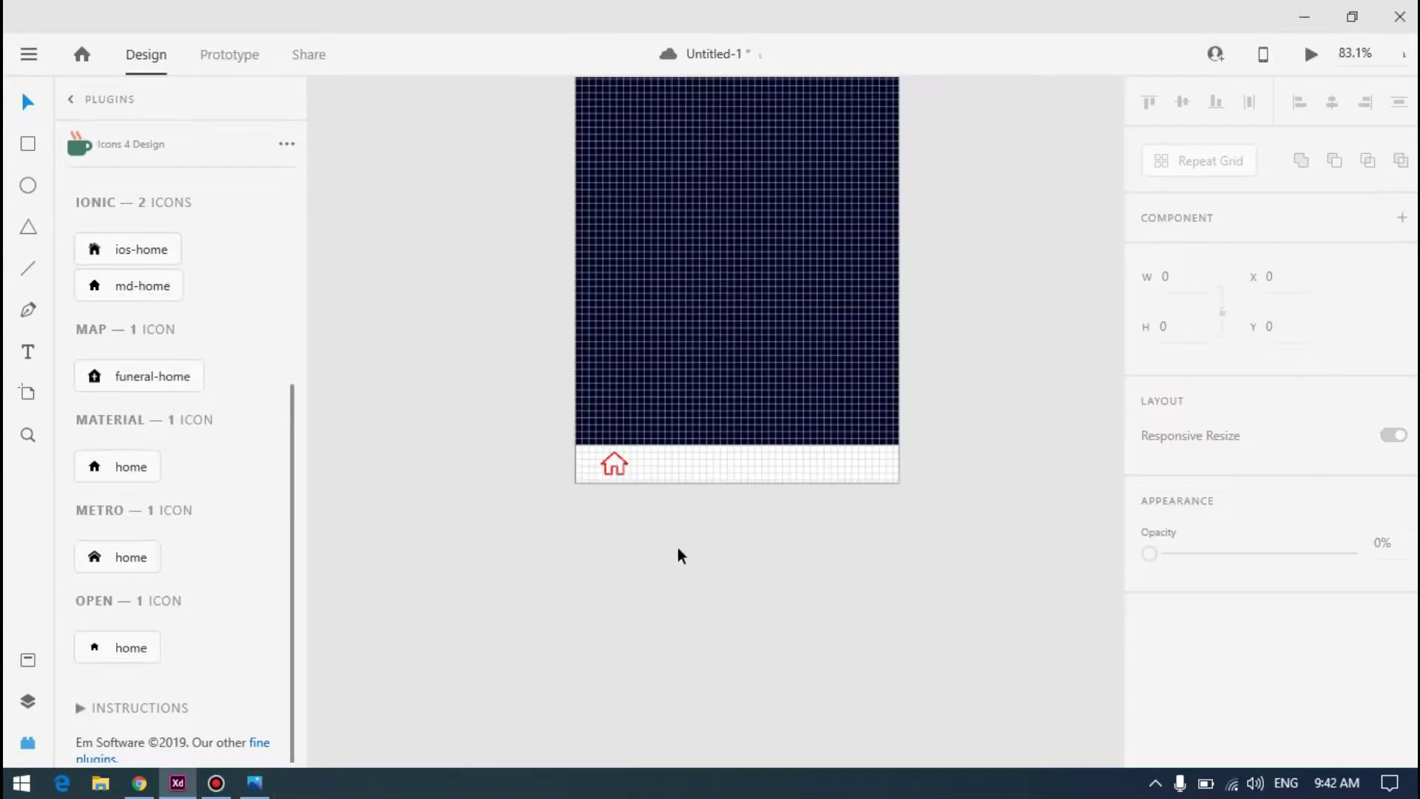
Set the home icon's border size to 1.5
{"action": "scroll", "coordinate": [621, 453], "scroll_direction": "up", "scroll_amount": 8}
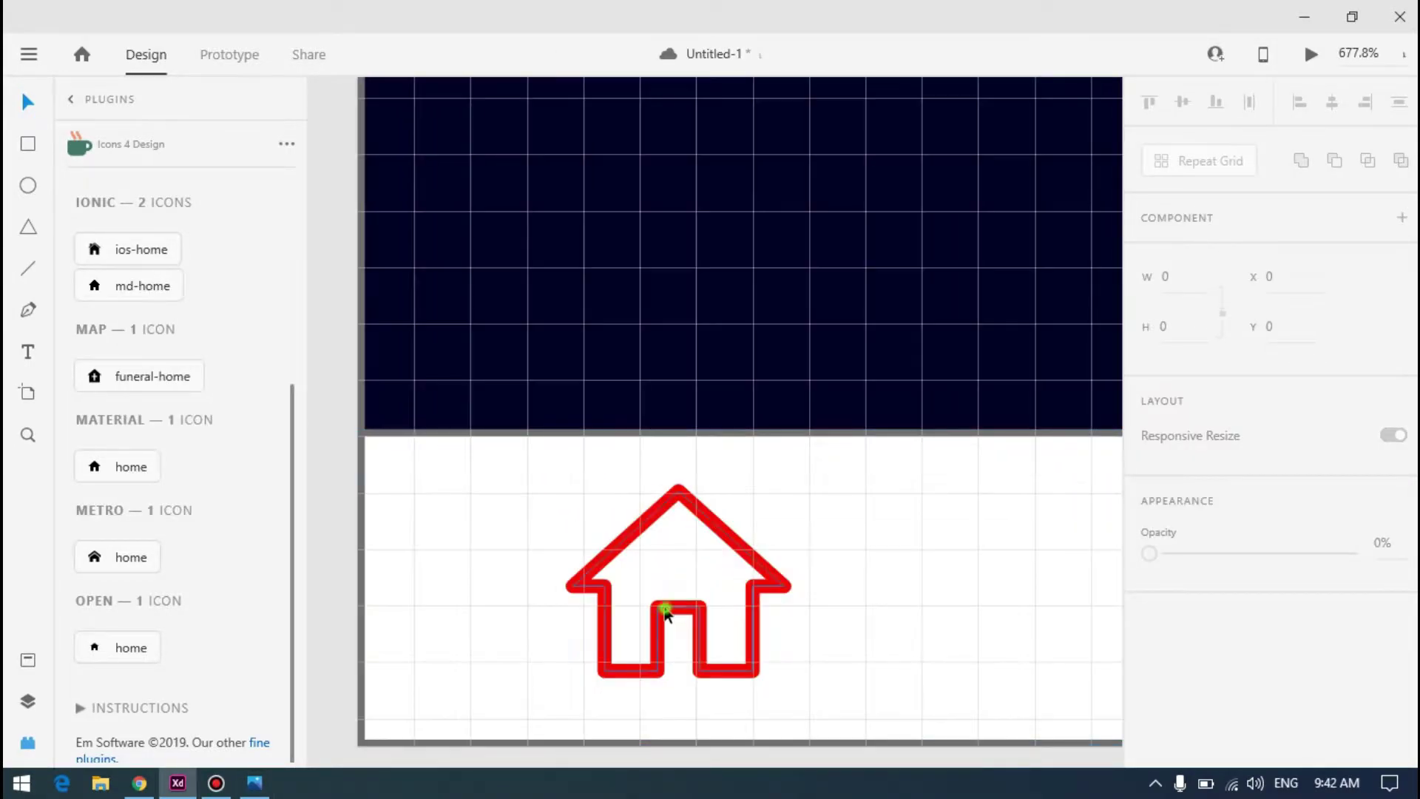
{"action": "left_click", "coordinate": [658, 601]}
{"action": "scroll", "coordinate": [1267, 476], "scroll_direction": "down", "scroll_amount": 4}
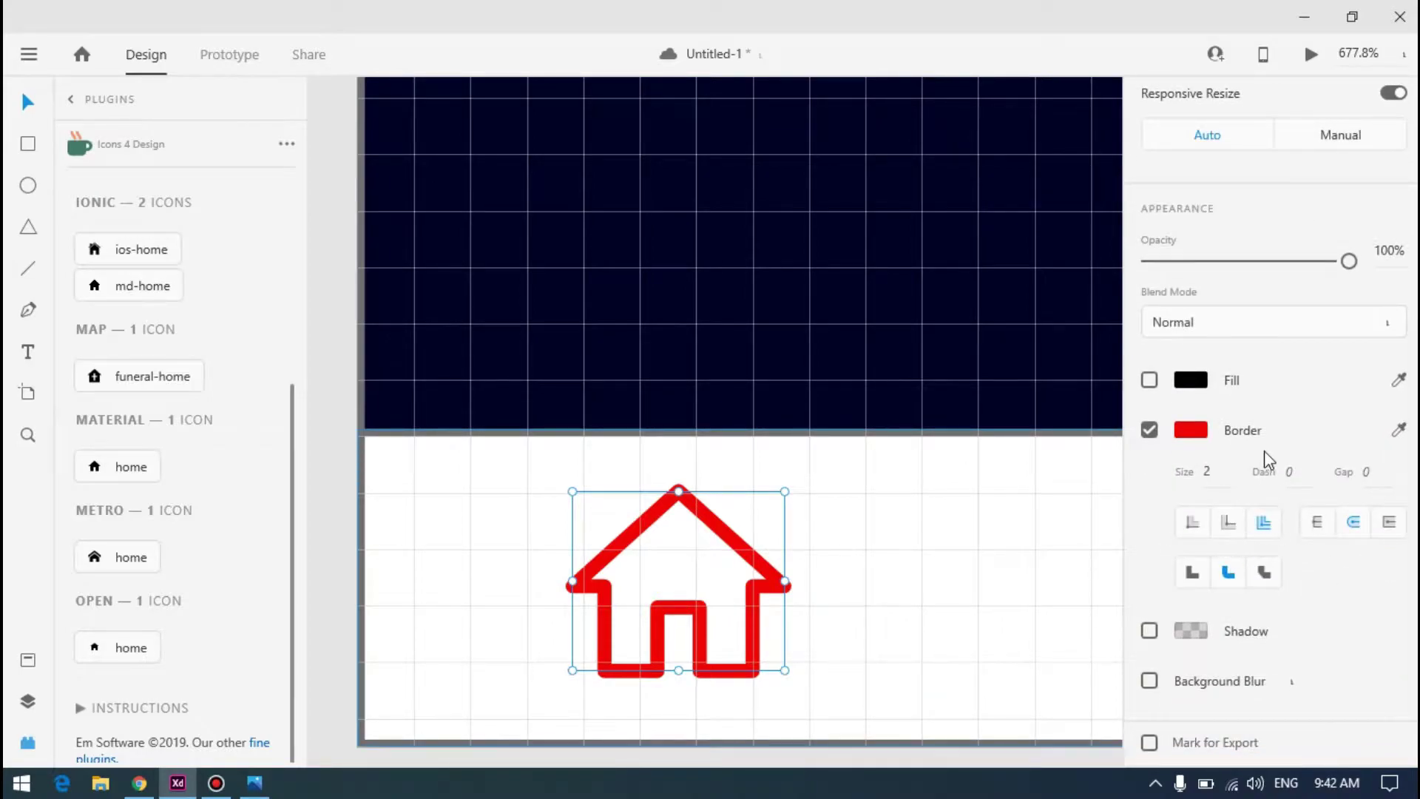
{"action": "key", "text": "BackSpace"}
{"action": "type", "text": "1.5"}
{"action": "key", "text": "Return"}
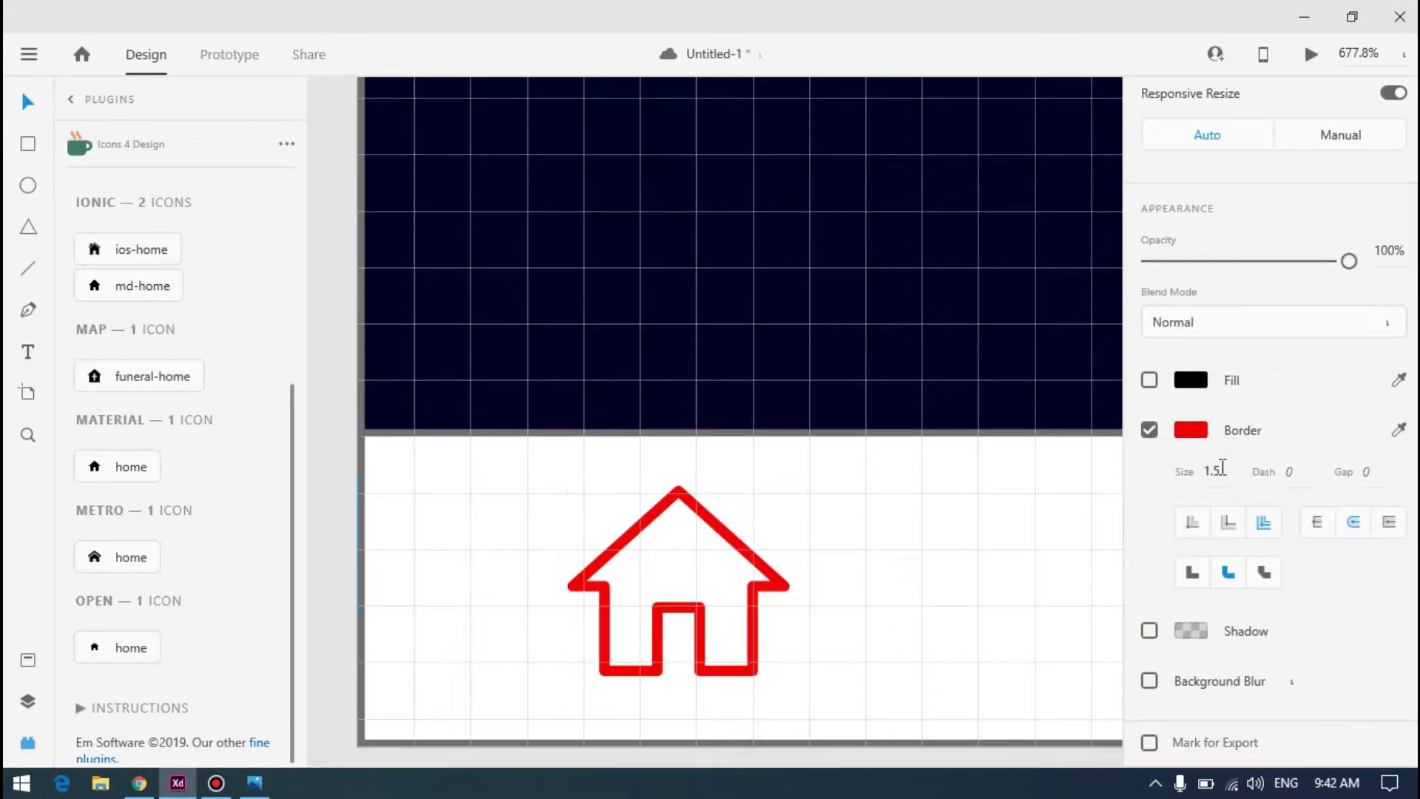
{"action": "scroll", "coordinate": [791, 485], "scroll_direction": "down", "scroll_amount": 5}
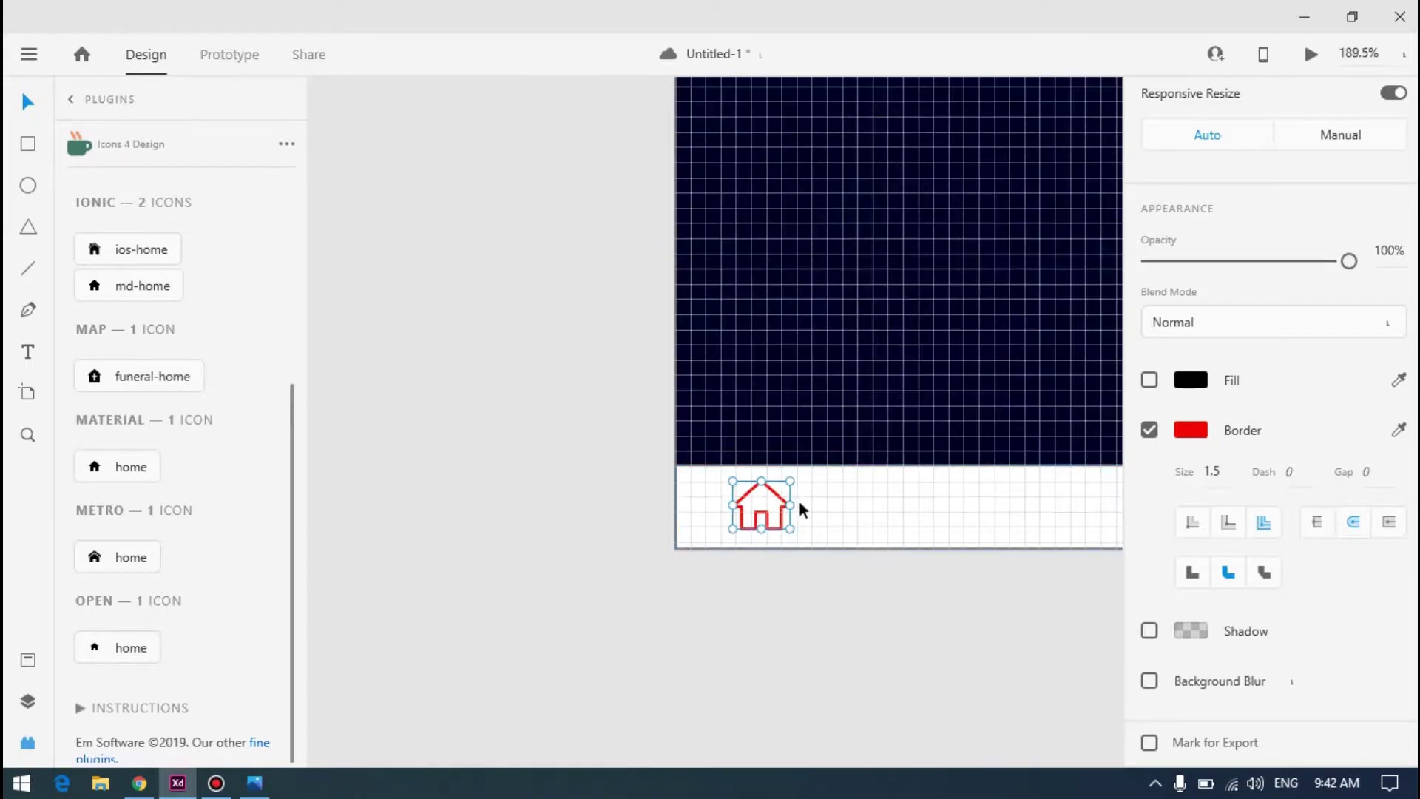
Scale the home icon down freehand from its upper corner and review its size against the whole artboard
{"action": "scroll", "coordinate": [802, 508], "scroll_direction": "up", "scroll_amount": 5}
{"action": "left_click", "coordinate": [723, 545]}
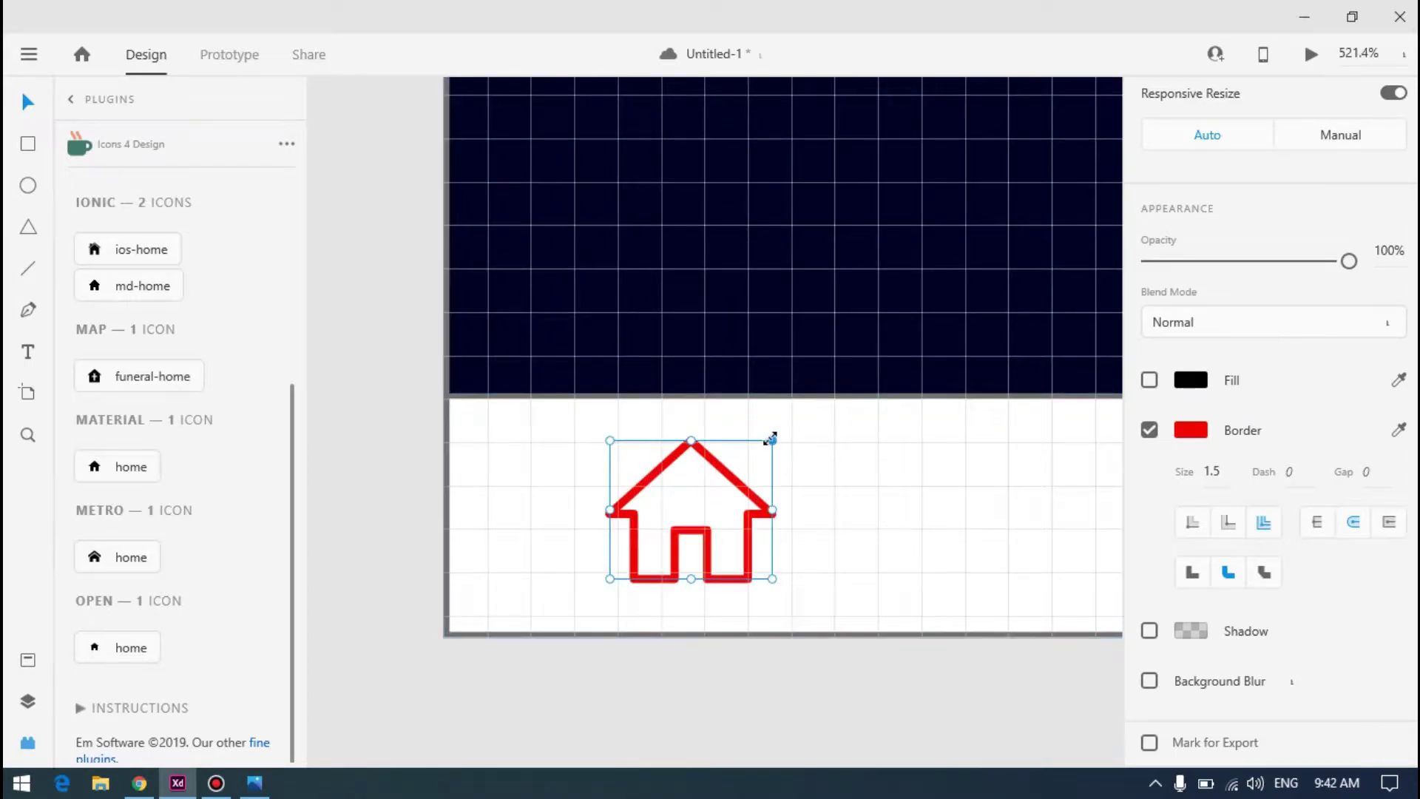
{"action": "left_click_drag", "start_coordinate": [764, 440], "coordinate": [703, 486]}
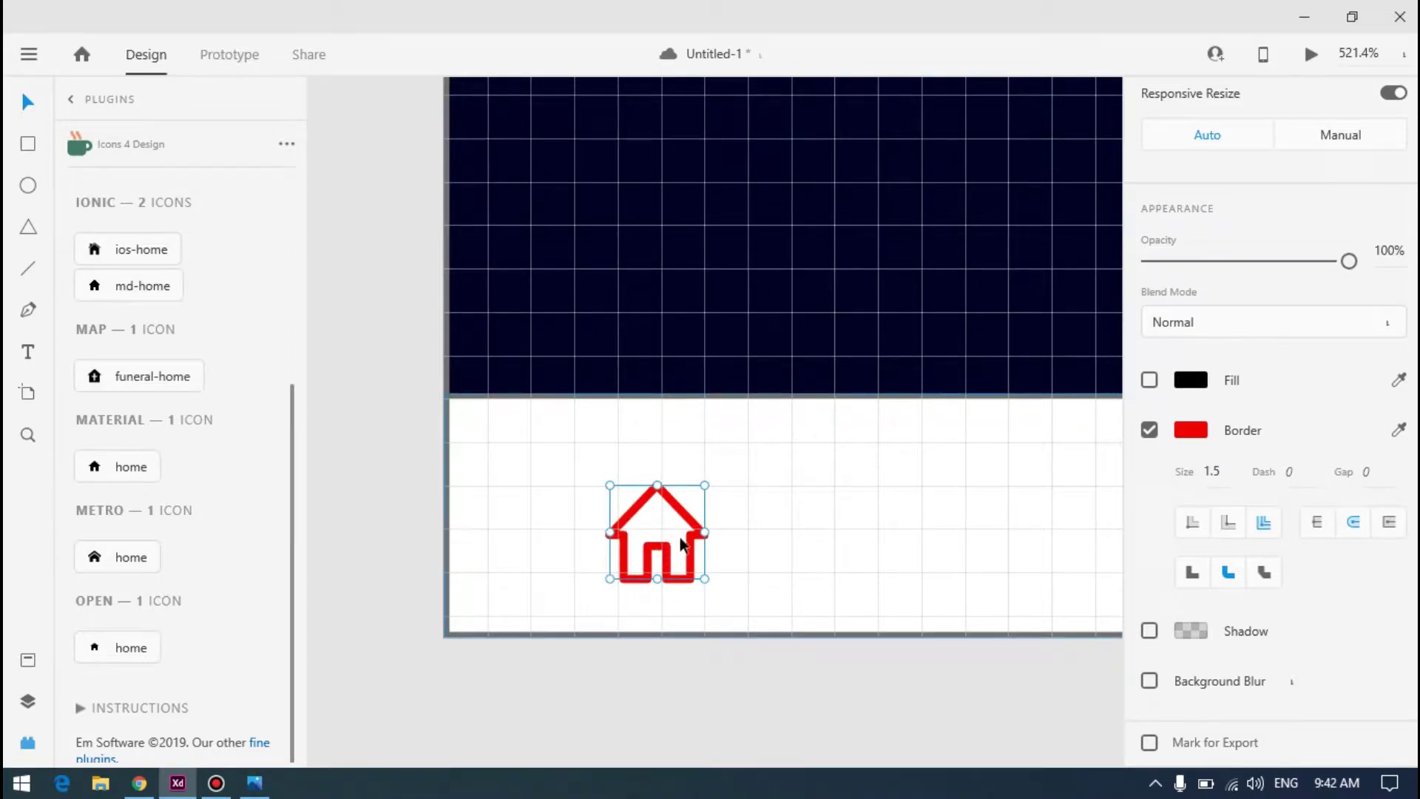
{"action": "left_click", "coordinate": [687, 709]}
{"action": "scroll", "coordinate": [624, 621], "scroll_direction": "down", "scroll_amount": 8}
{"action": "scroll", "coordinate": [624, 621], "scroll_direction": "down", "scroll_amount": 4}
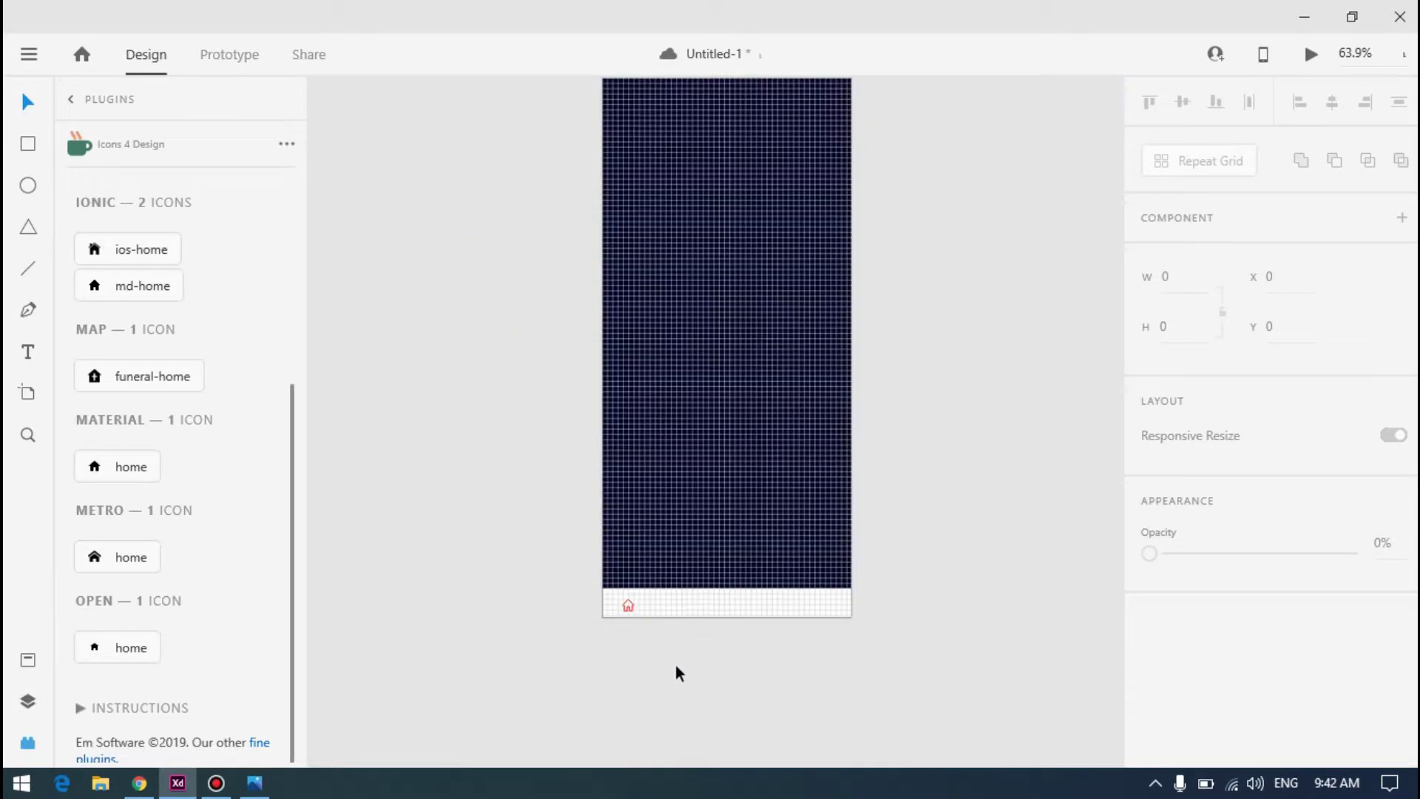
{"action": "scroll", "coordinate": [640, 657], "scroll_direction": "up", "scroll_amount": 10}
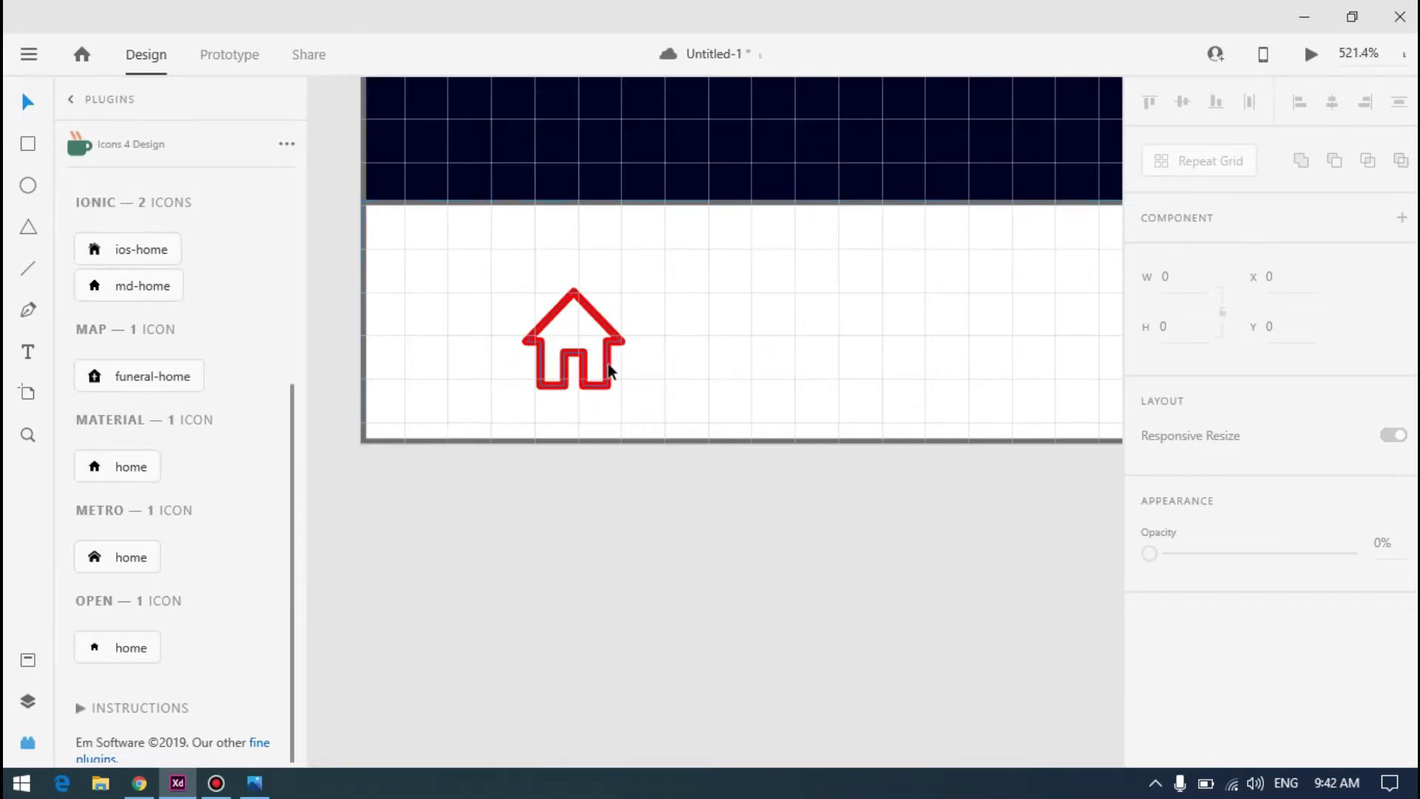
Set the home icon's width and height to 20 each and move it to X 28, Y 776
{"action": "left_click", "coordinate": [608, 370]}
{"action": "left_click", "coordinate": [1186, 284]}
{"action": "type", "text": "20"}
{"action": "key", "text": "Tab"}
{"action": "type", "text": "20"}
{"action": "key", "text": "Return"}
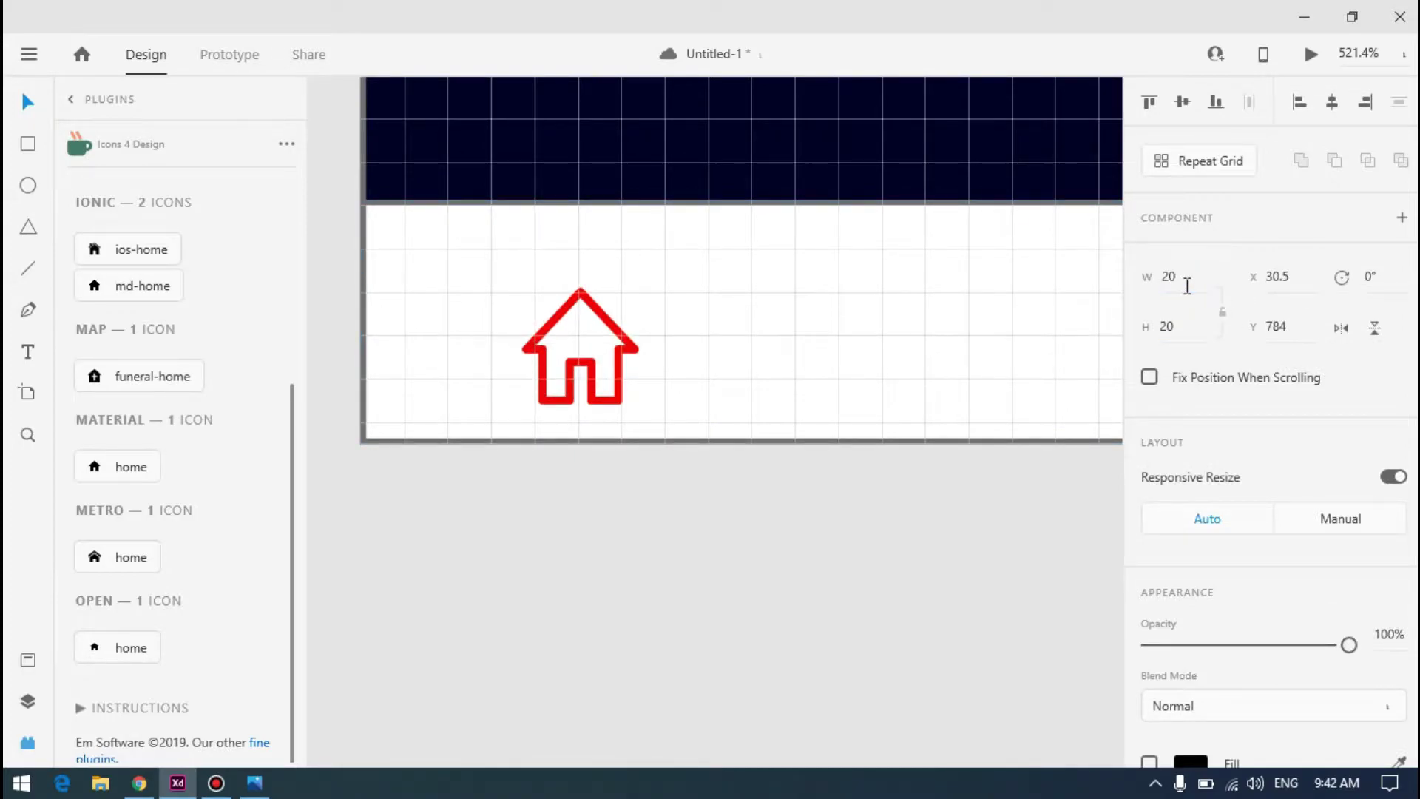
{"action": "left_click_drag", "start_coordinate": [625, 356], "coordinate": [610, 324]}
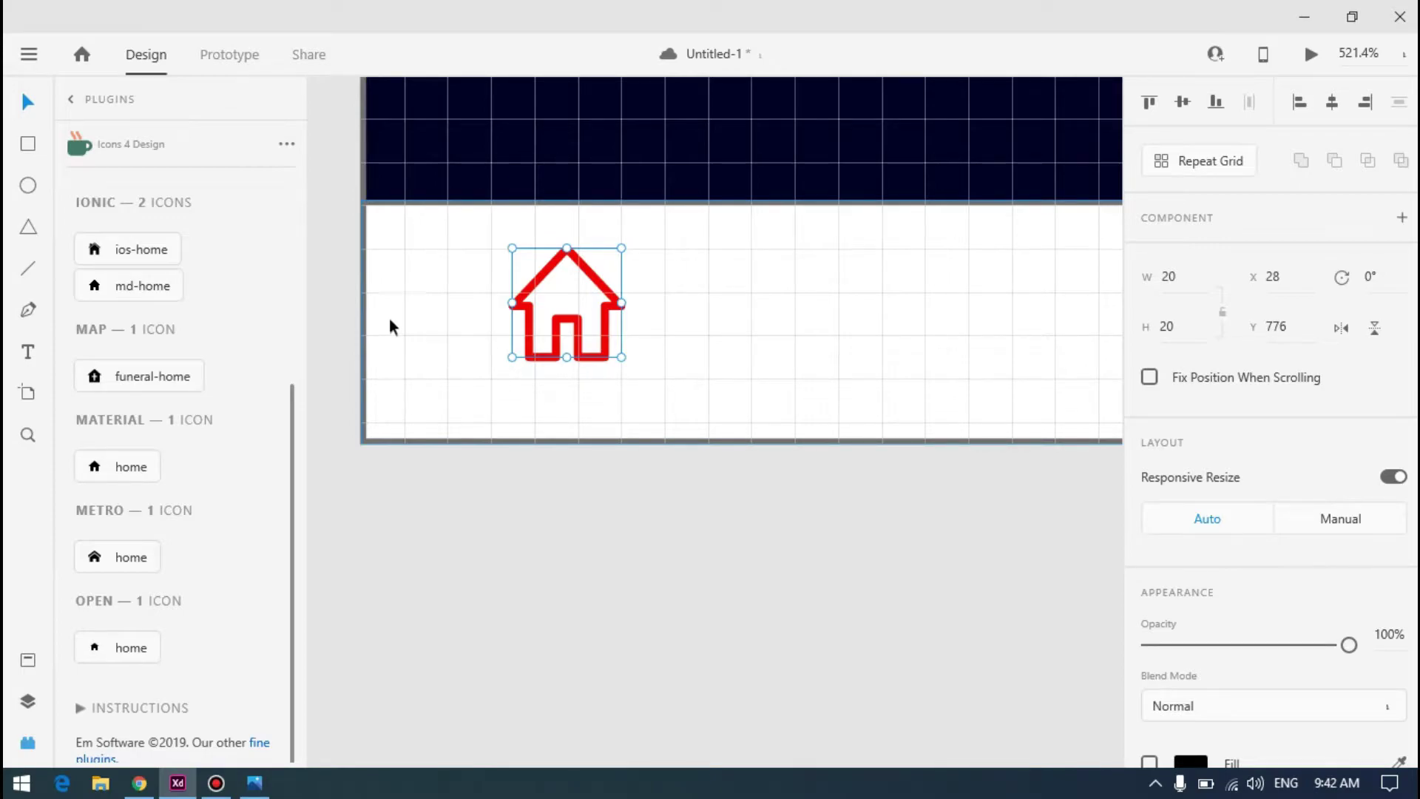
Raise the white navigation bar's upper edge to make the bar 48 high
{"action": "left_click", "coordinate": [844, 241]}
{"action": "left_click", "coordinate": [890, 201]}
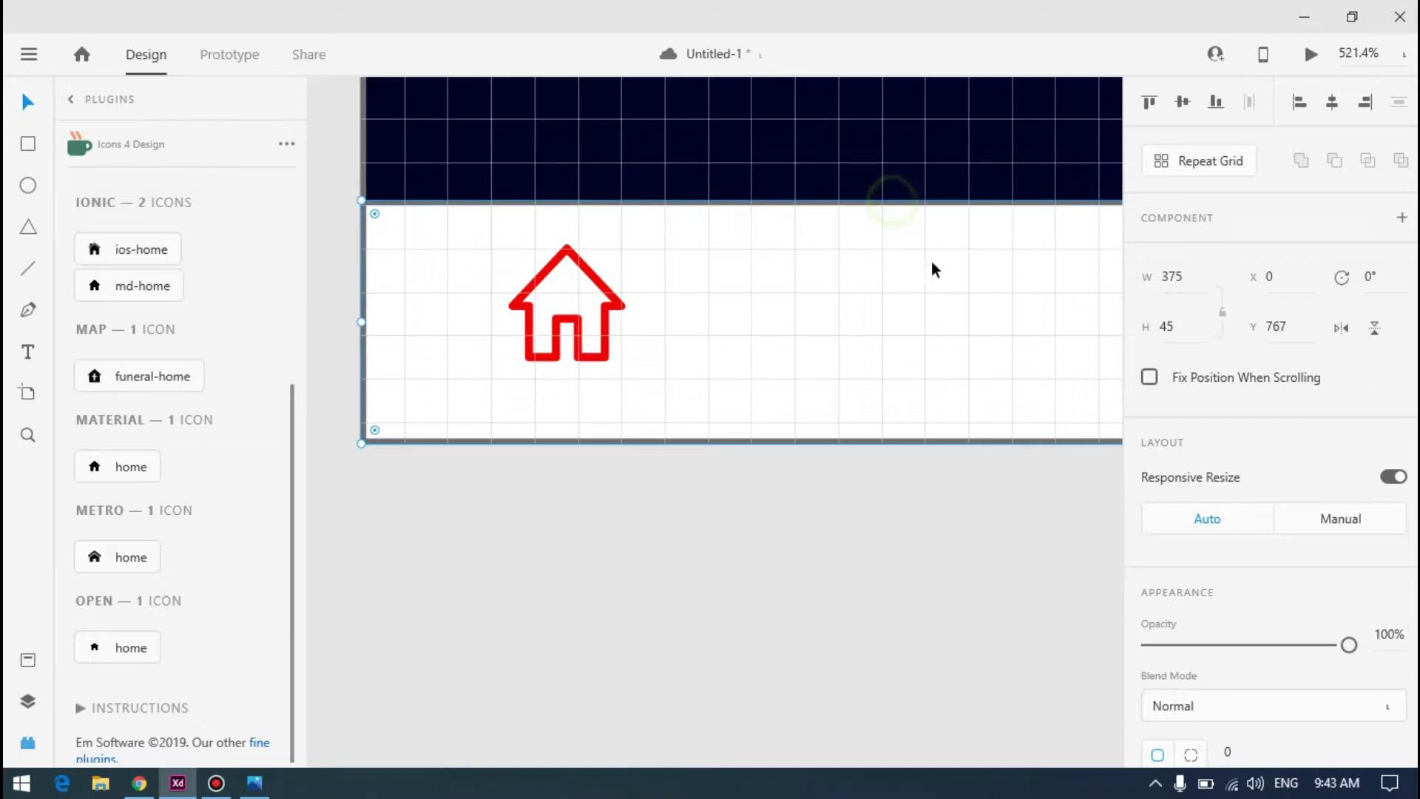
{"action": "scroll", "coordinate": [700, 283], "scroll_direction": "down", "scroll_amount": 4}
{"action": "scroll", "coordinate": [699, 284], "scroll_direction": "up", "scroll_amount": 3}
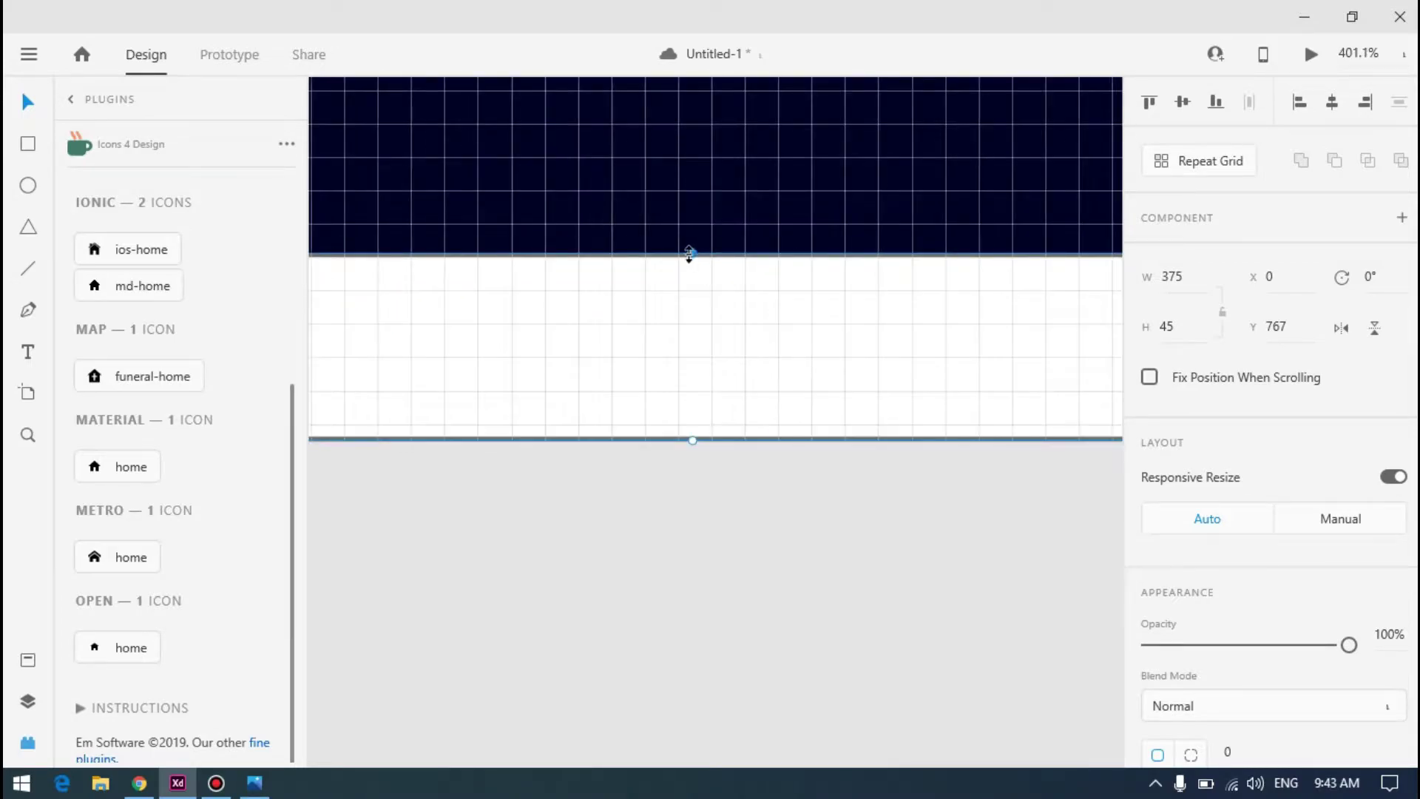
{"action": "left_click_drag", "start_coordinate": [690, 253], "coordinate": [692, 241]}
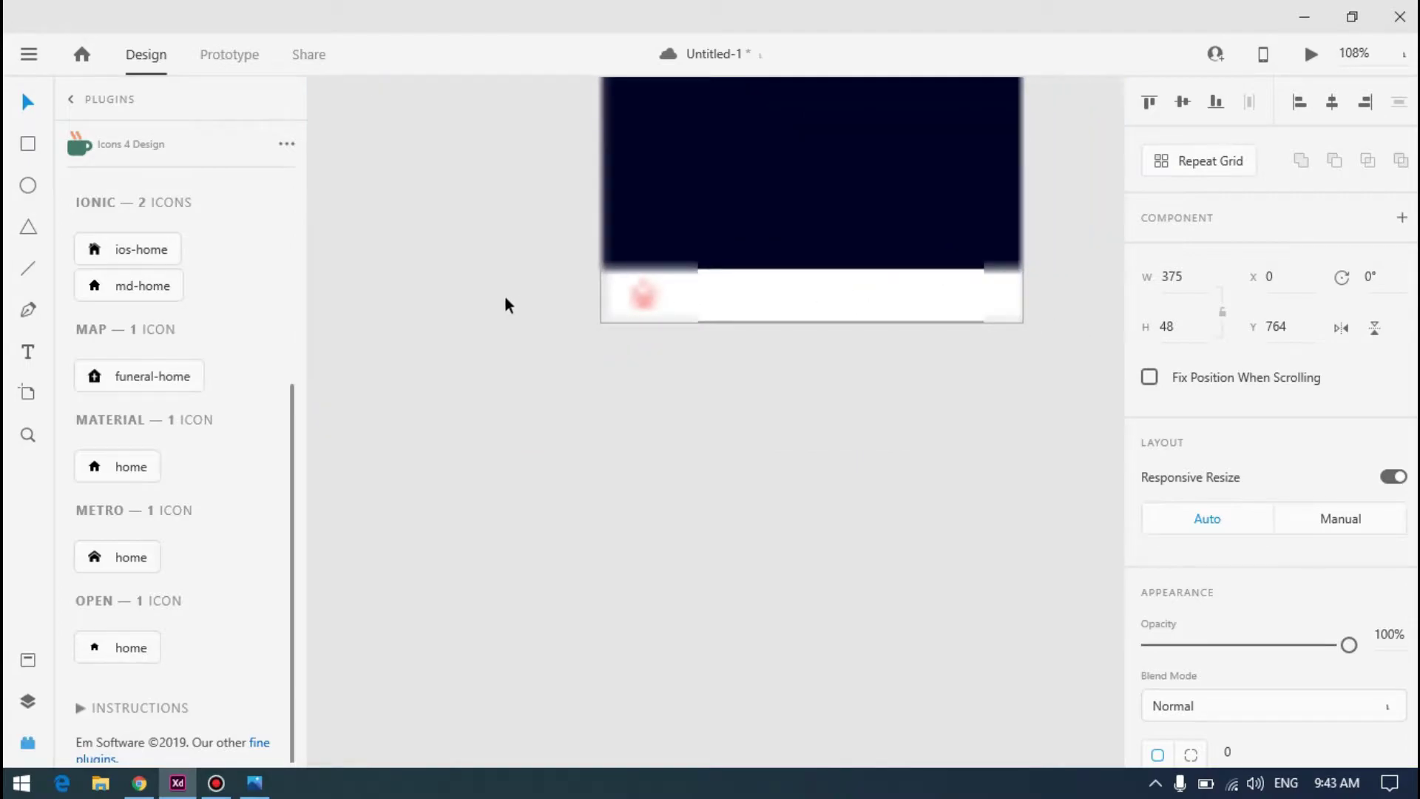
{"action": "scroll", "coordinate": [688, 276], "scroll_direction": "up", "scroll_amount": 5}
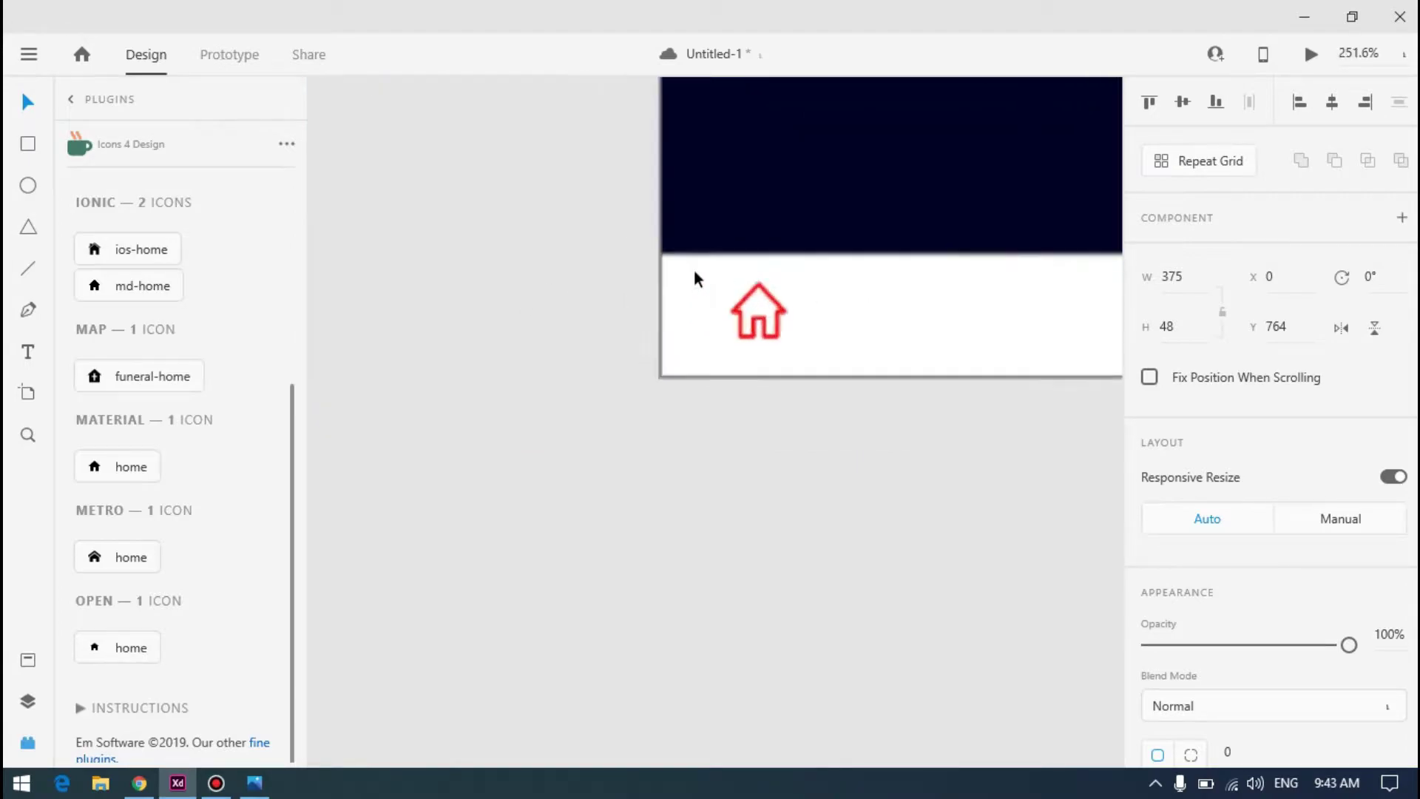
Move the home icon to X 28, Y 778 to centre it vertically in the navigation bar
{"action": "left_click", "coordinate": [845, 360]}
{"action": "left_click", "coordinate": [798, 268]}
{"action": "left_click", "coordinate": [856, 361]}
{"action": "left_click_drag", "start_coordinate": [845, 360], "coordinate": [856, 369]}
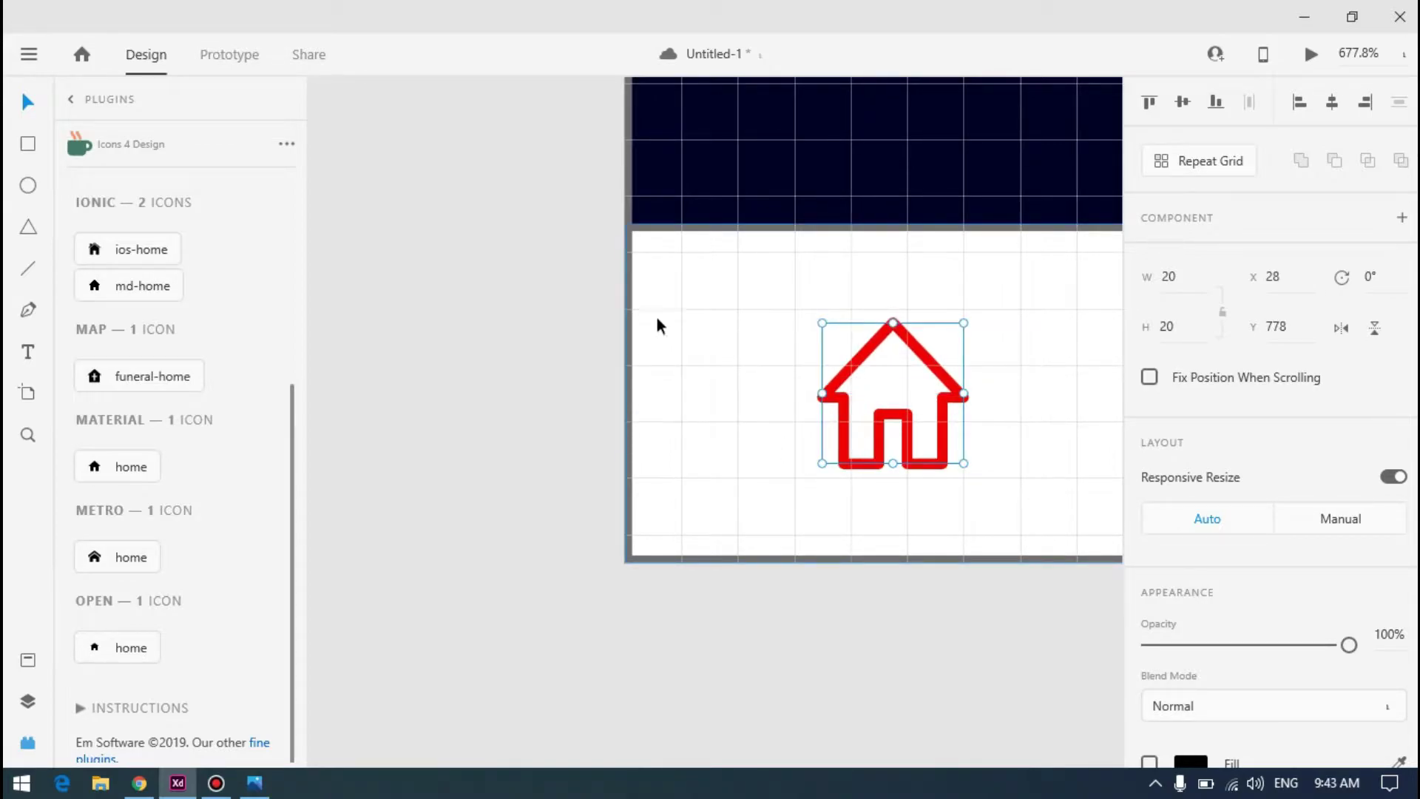
Shorten the navy background rectangle to a height of 765 at the navigation bar's upper edge, and switch to the reference image in Photos
{"action": "left_click", "coordinate": [492, 252]}
{"action": "left_click", "coordinate": [754, 146]}
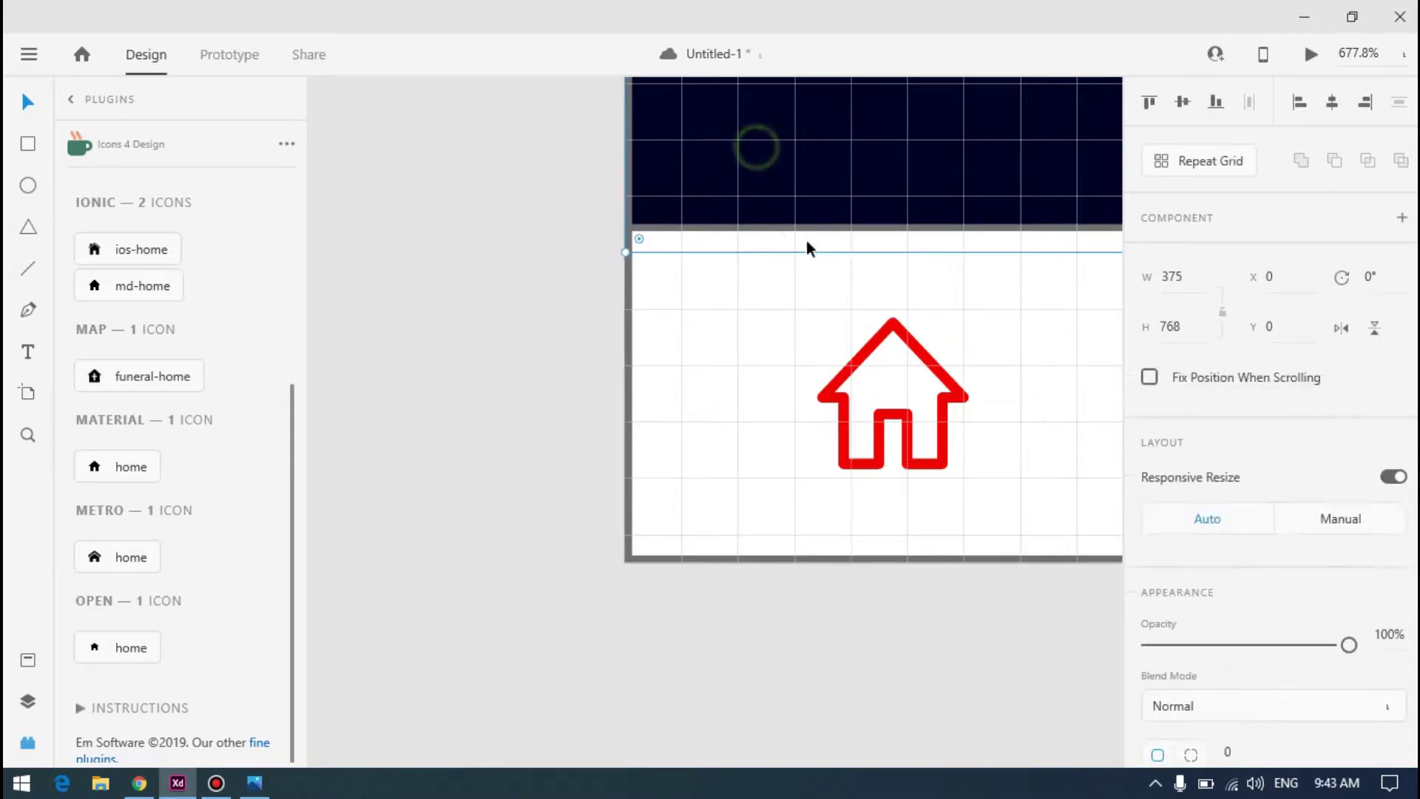
{"action": "scroll", "coordinate": [409, 251], "scroll_direction": "down", "scroll_amount": 1}
{"action": "scroll", "coordinate": [792, 212], "scroll_direction": "down", "scroll_amount": 4}
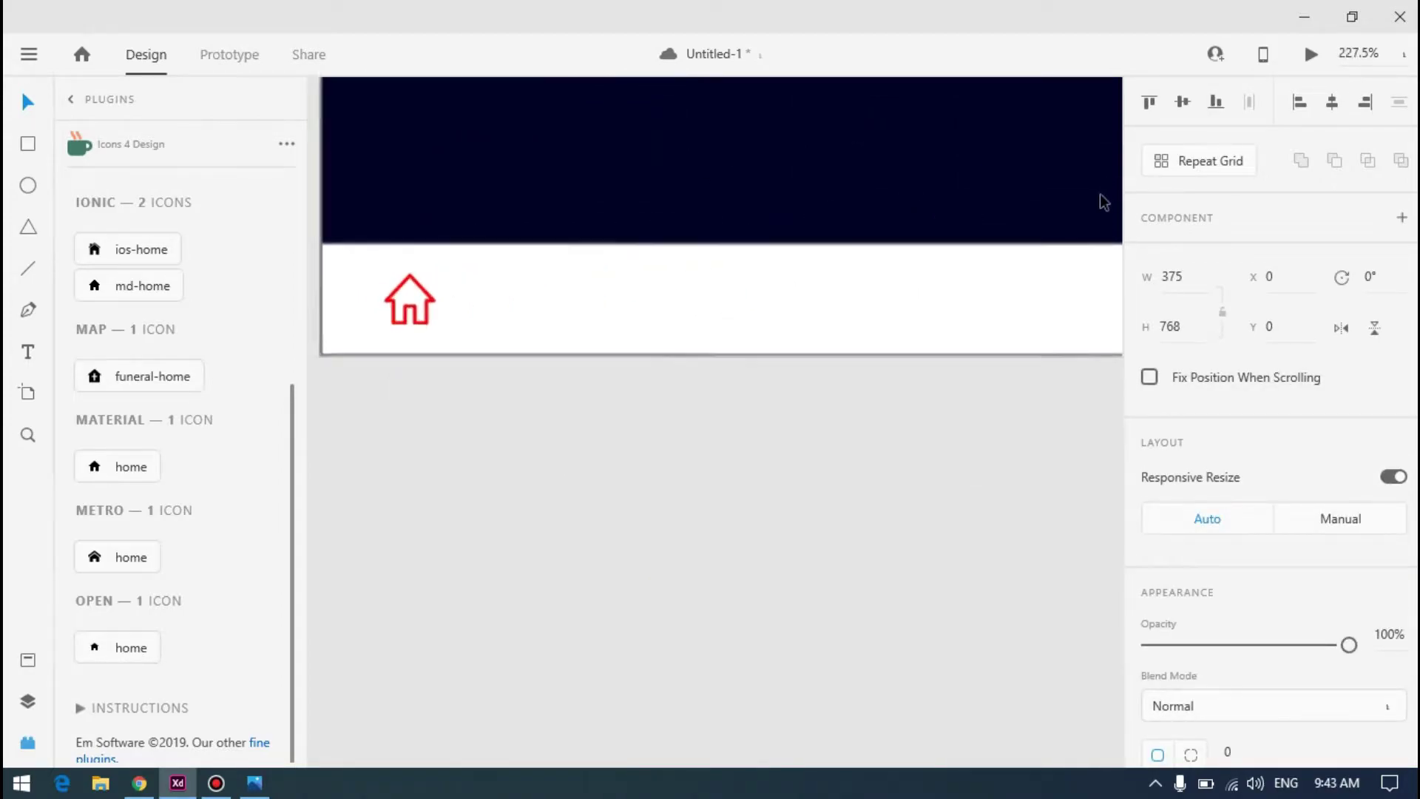
{"action": "key", "text": "ctrl+'"}
{"action": "mouse_move", "coordinate": [643, 272]}
{"action": "left_mouse_down"}
{"action": "mouse_move", "coordinate": [641, 259]}
{"action": "mouse_move", "coordinate": [659, 291]}
{"action": "left_mouse_up"}
{"action": "scroll", "coordinate": [644, 256], "scroll_direction": "up", "scroll_amount": 10}
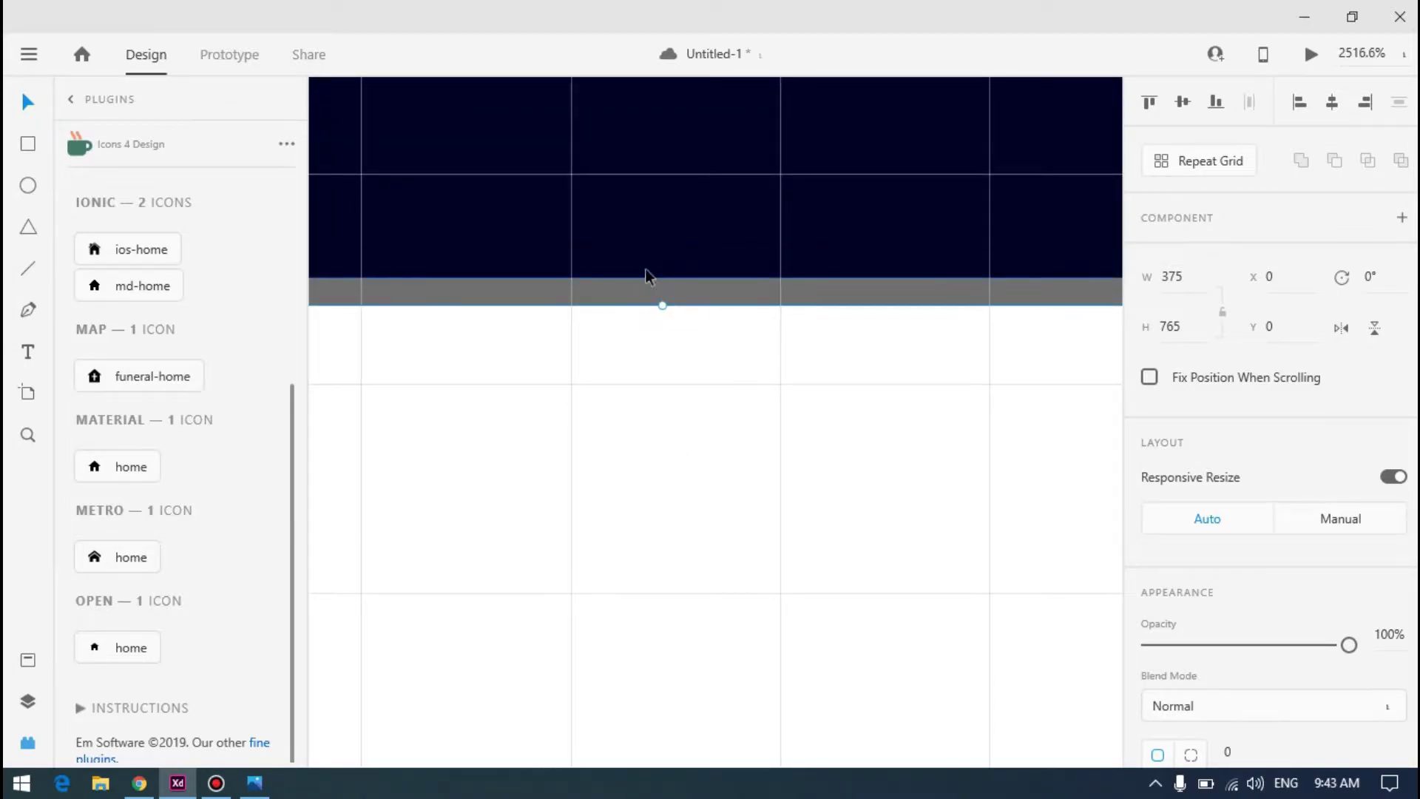
{"action": "scroll", "coordinate": [668, 279], "scroll_direction": "down", "scroll_amount": 10}
{"action": "scroll", "coordinate": [776, 469], "scroll_direction": "down", "scroll_amount": 4}
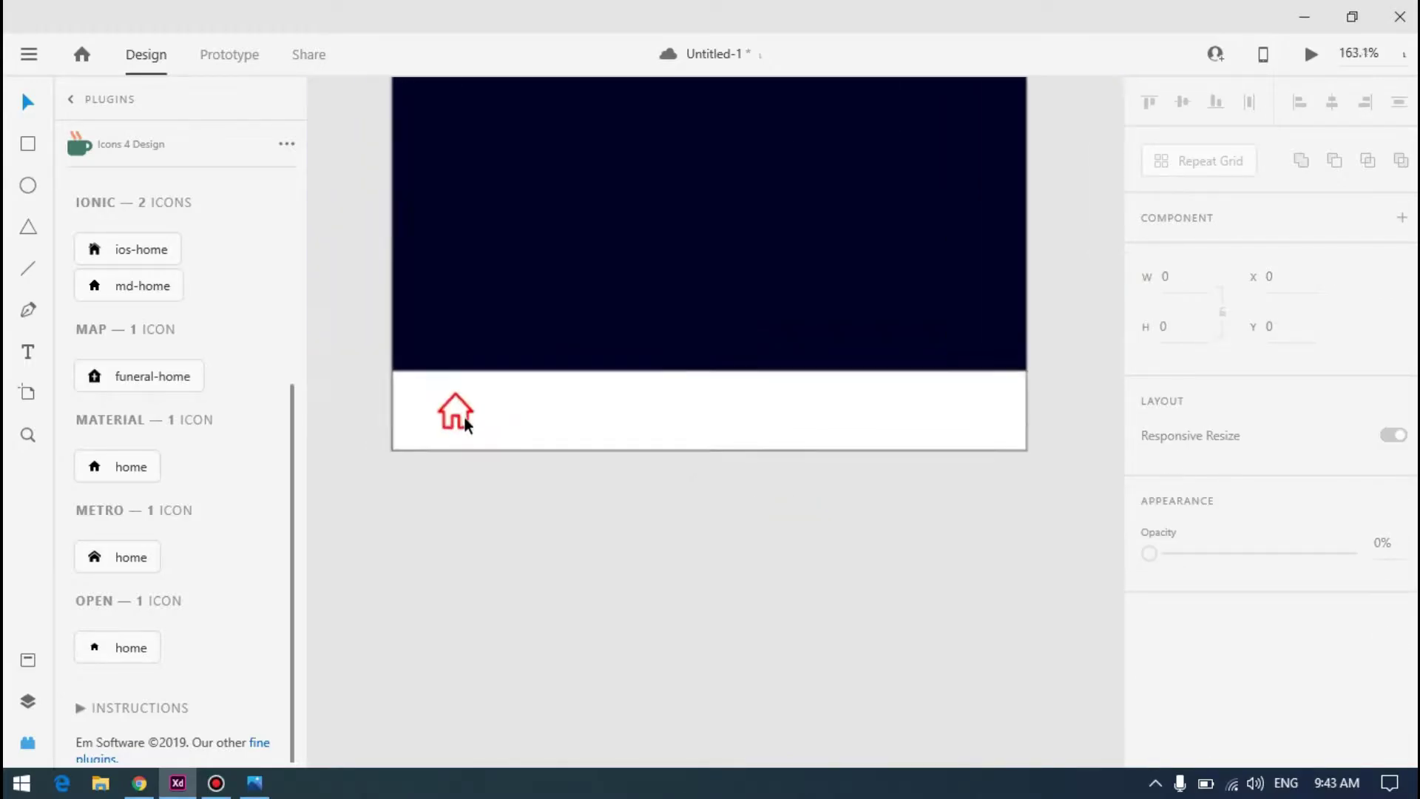
{"action": "scroll", "coordinate": [459, 414], "scroll_direction": "up", "scroll_amount": 2}
{"action": "key", "text": "alt+Tab"}
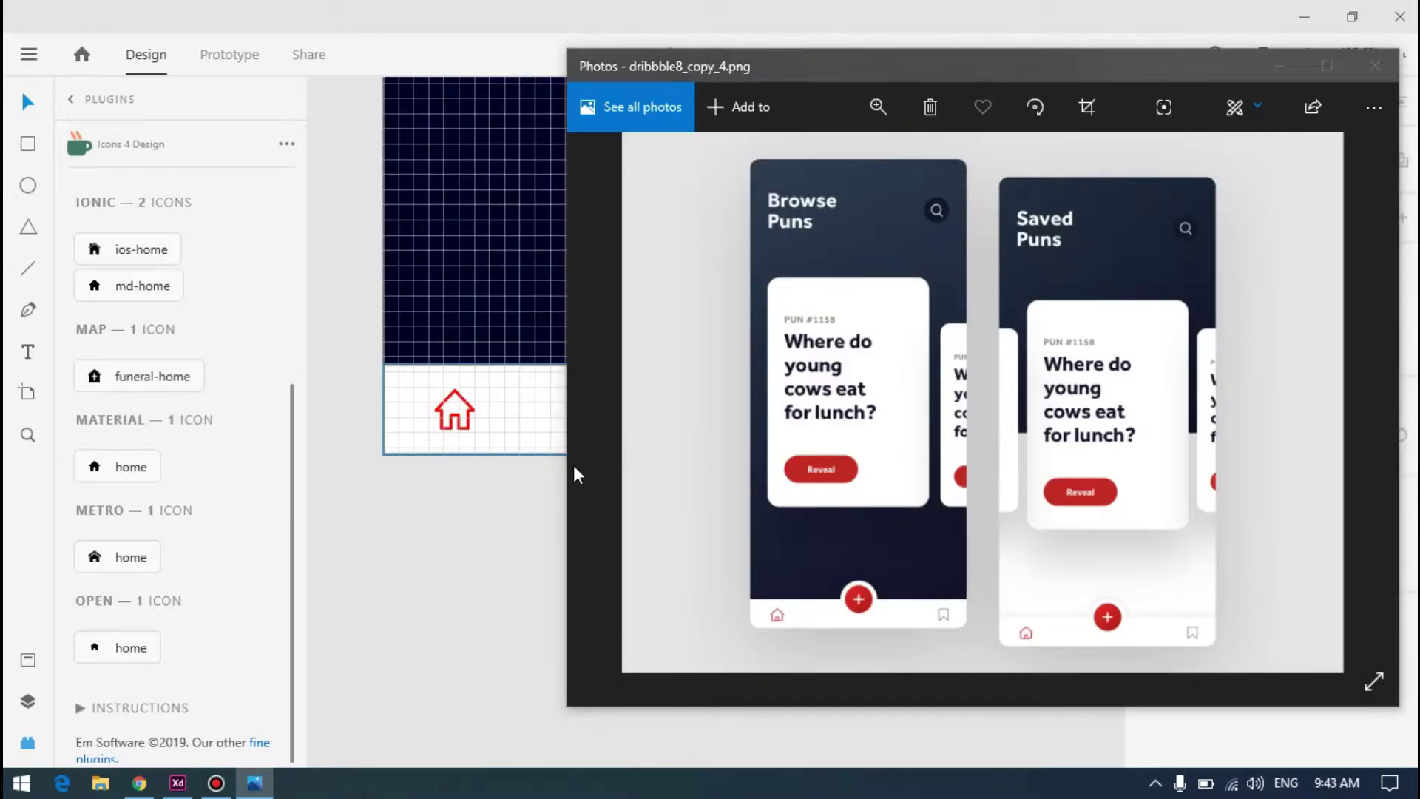
Switch back to Adobe XD and move the home icon in the navigation bar to X 48, keeping Y 778
{"action": "key", "text": "alt+Tab"}
{"action": "left_click", "coordinate": [456, 408]}
{"action": "scroll", "coordinate": [369, 427], "scroll_direction": "up", "scroll_amount": 5}
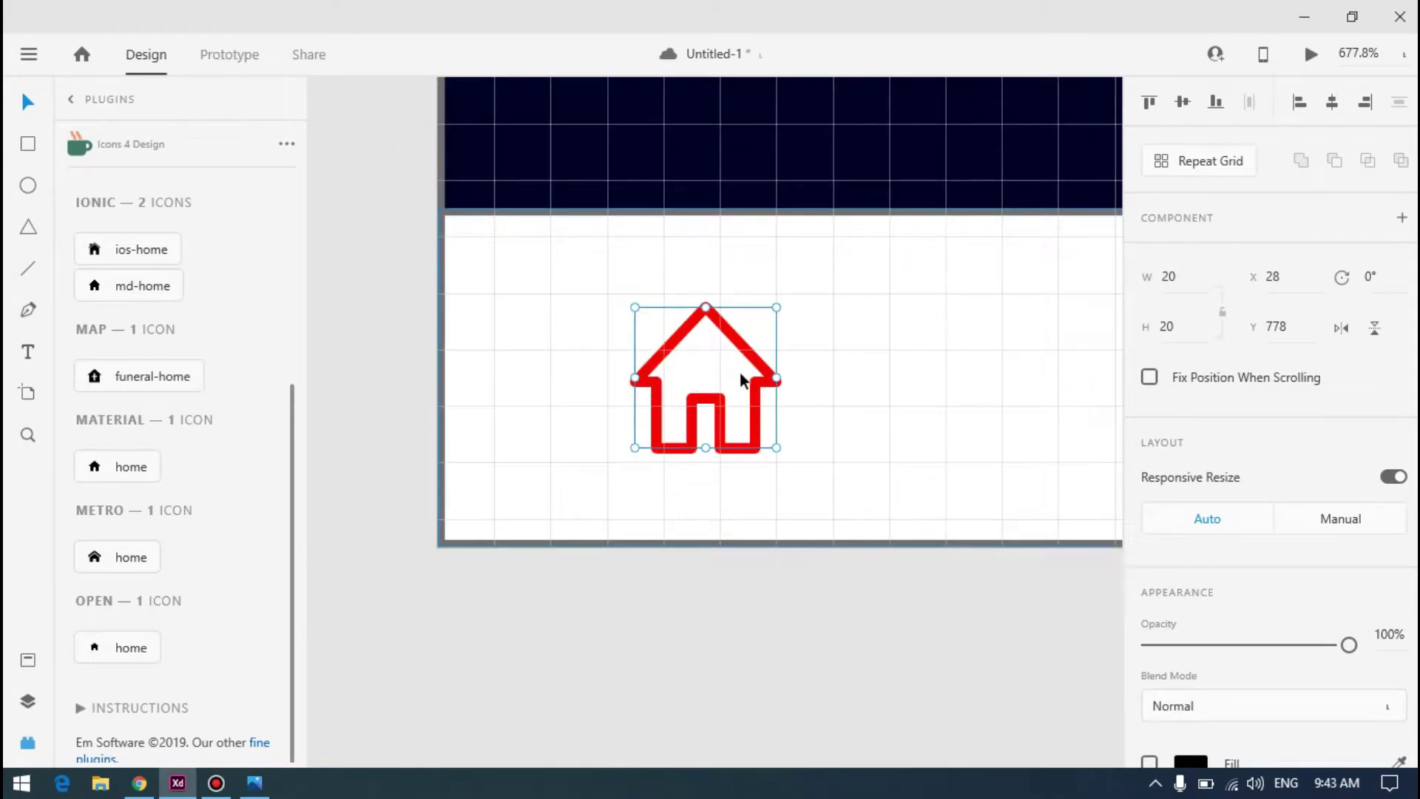
{"action": "key", "text": "shift+Right"}
{"action": "key", "text": "shift+Right"}
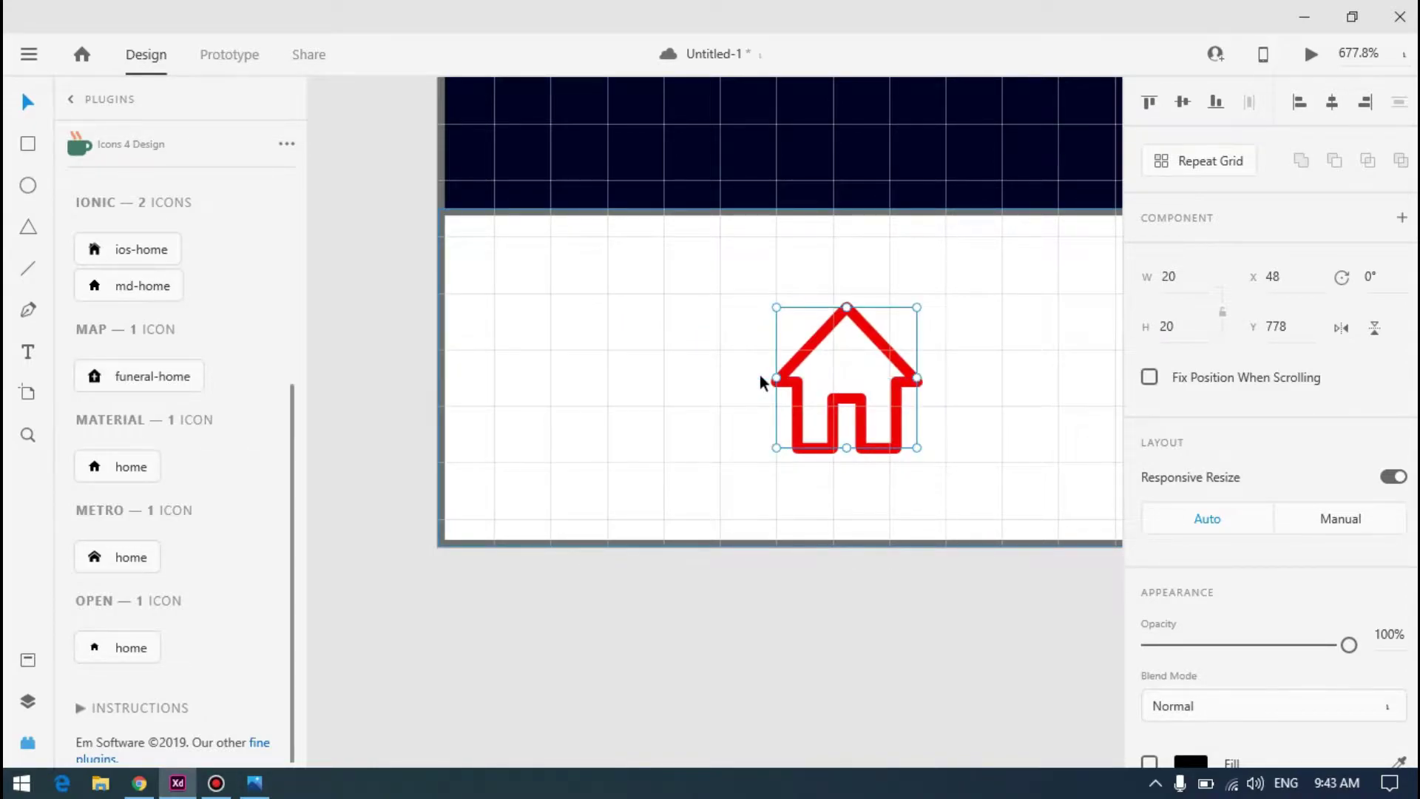
{"action": "scroll", "coordinate": [756, 385], "scroll_direction": "down", "scroll_amount": 10}
{"action": "left_click", "coordinate": [637, 463]}
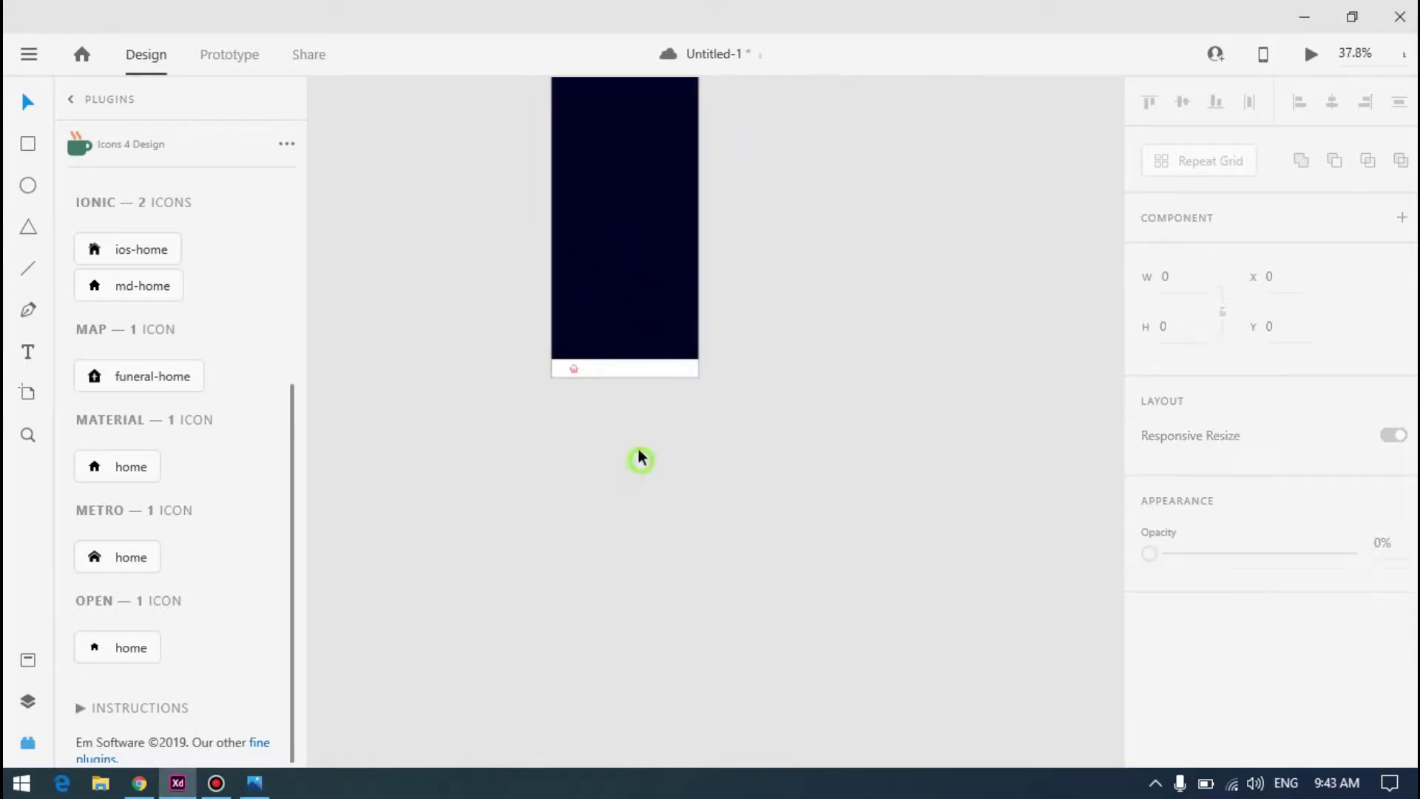
Search the icon plugin for "book" and insert the Metro bookmark icon on the artboard
{"action": "scroll", "coordinate": [158, 211], "scroll_direction": "up", "scroll_amount": 5}
{"action": "double_click", "coordinate": [156, 208]}
{"action": "type", "text": "save"}
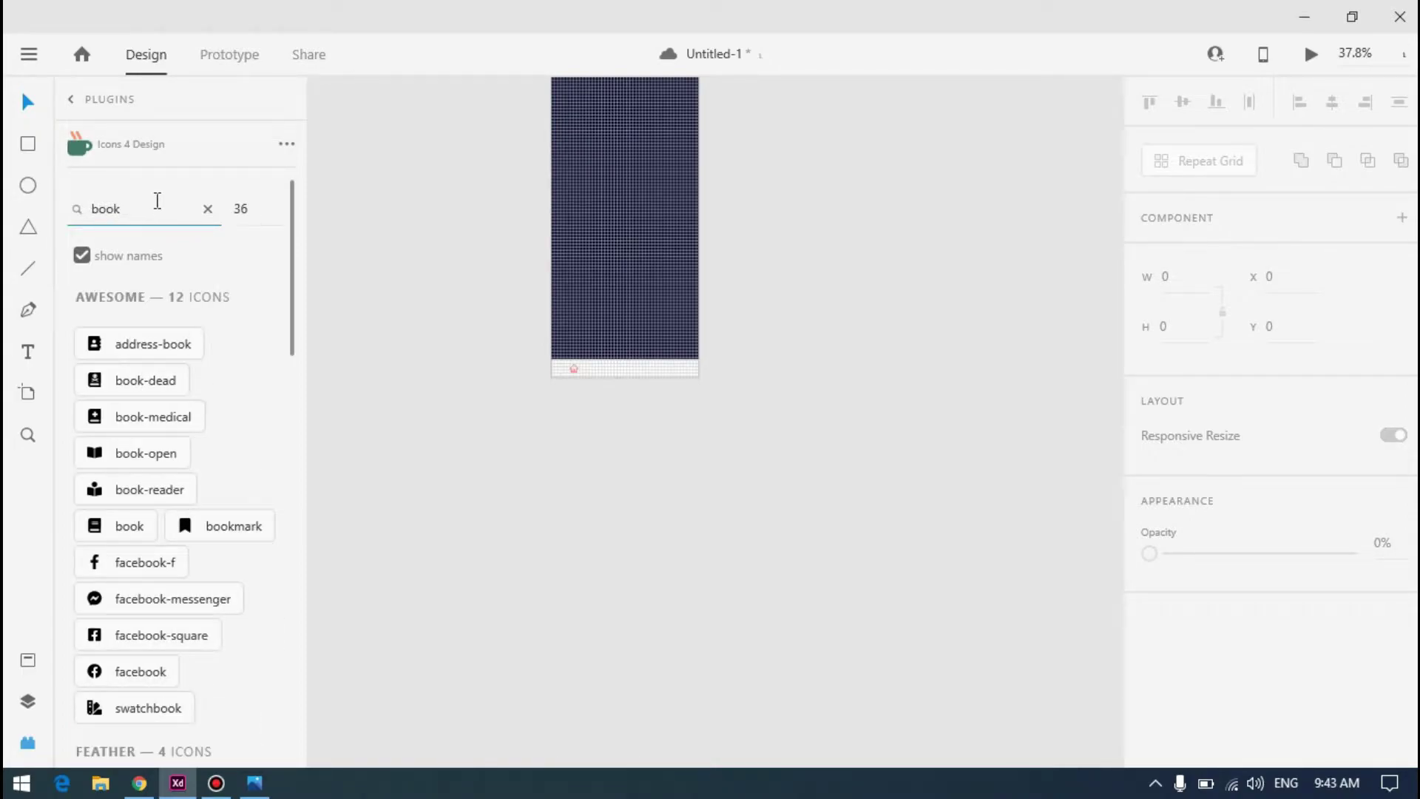
{"action": "scroll", "coordinate": [114, 380], "scroll_direction": "down", "scroll_amount": 10}
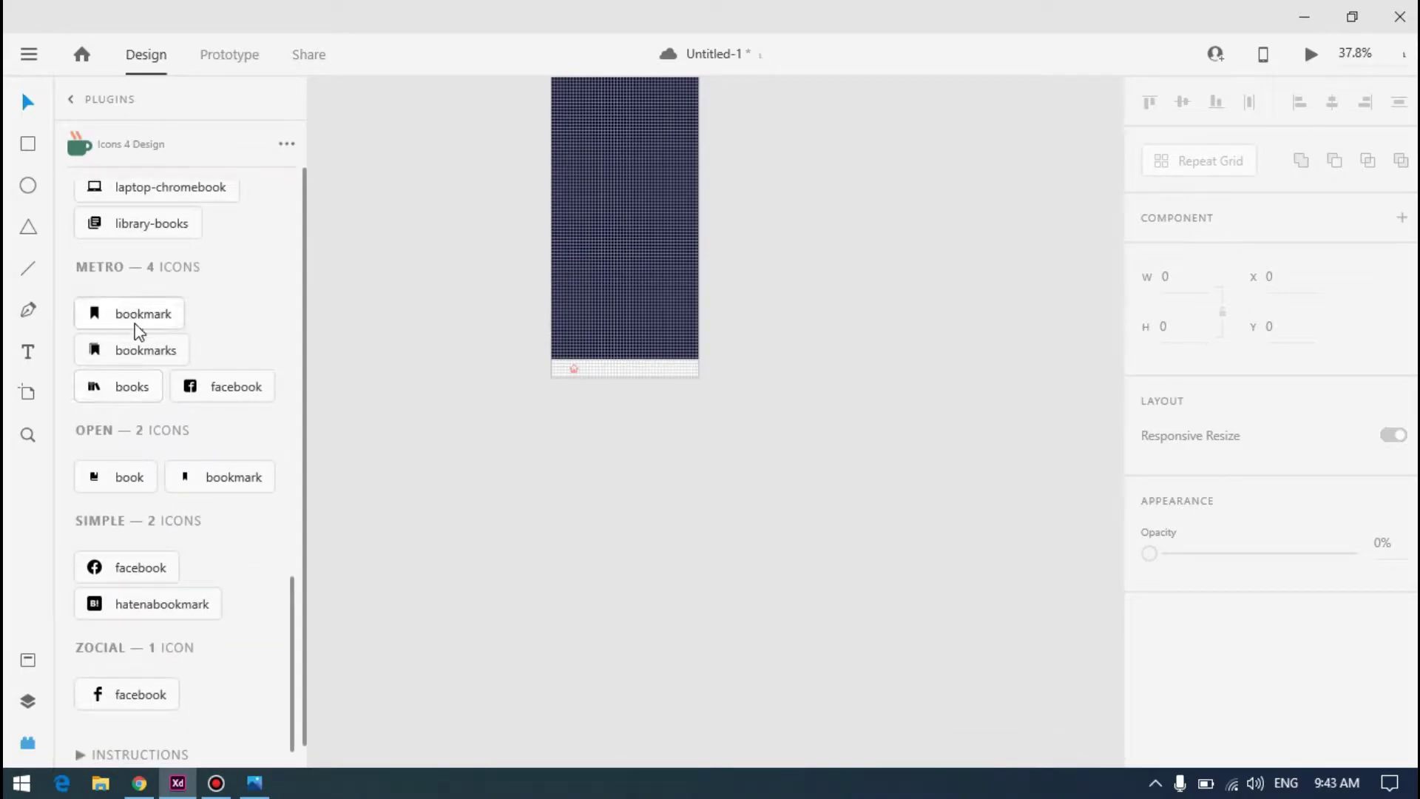
{"action": "left_click", "coordinate": [142, 316]}
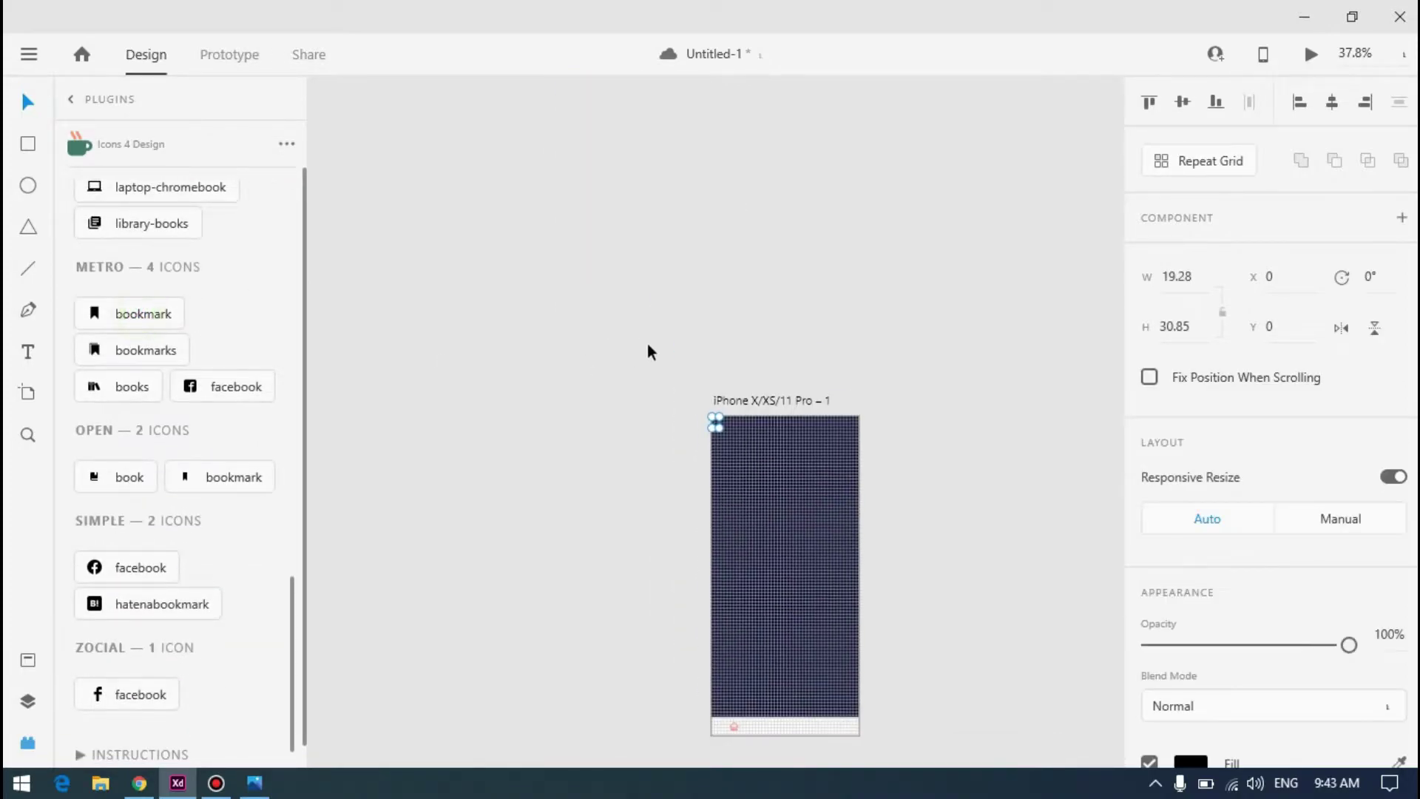
Move the bookmark icon from the artboard's upper corner down into the navigation bar beside the home icon, at about X 125, Y 776
{"action": "scroll", "coordinate": [720, 419], "scroll_direction": "up", "scroll_amount": 10}
{"action": "left_click_drag", "start_coordinate": [526, 377], "coordinate": [652, 522]}
{"action": "scroll", "coordinate": [674, 485], "scroll_direction": "down", "scroll_amount": 10}
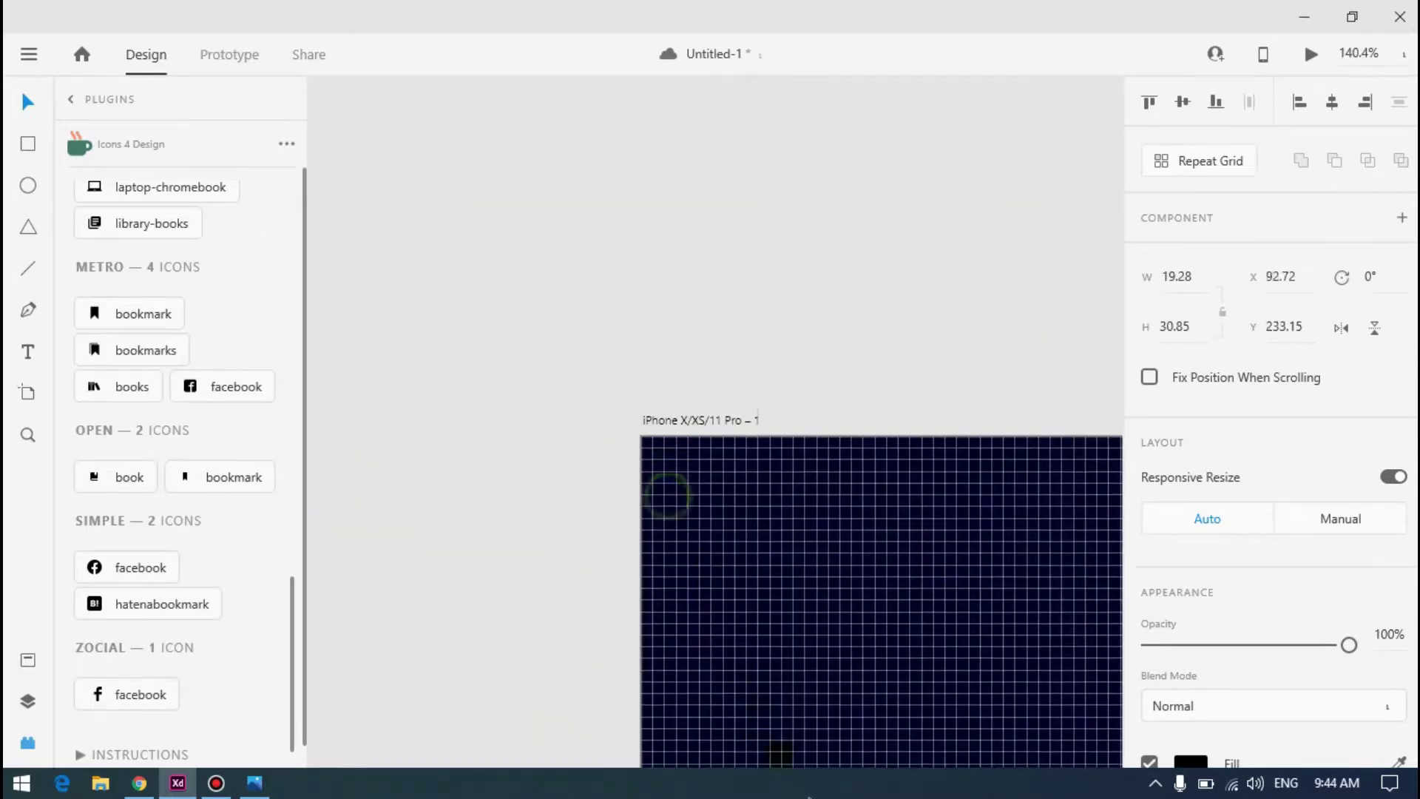
{"action": "left_click_drag", "start_coordinate": [825, 797], "coordinate": [839, 548]}
Set the bookmark icon's width to 20 and its height first to 20, then to 25
{"action": "left_click", "coordinate": [1176, 279]}
{"action": "type", "text": "20"}
{"action": "key", "text": "Tab"}
{"action": "type", "text": "20"}
{"action": "key", "text": "Return"}
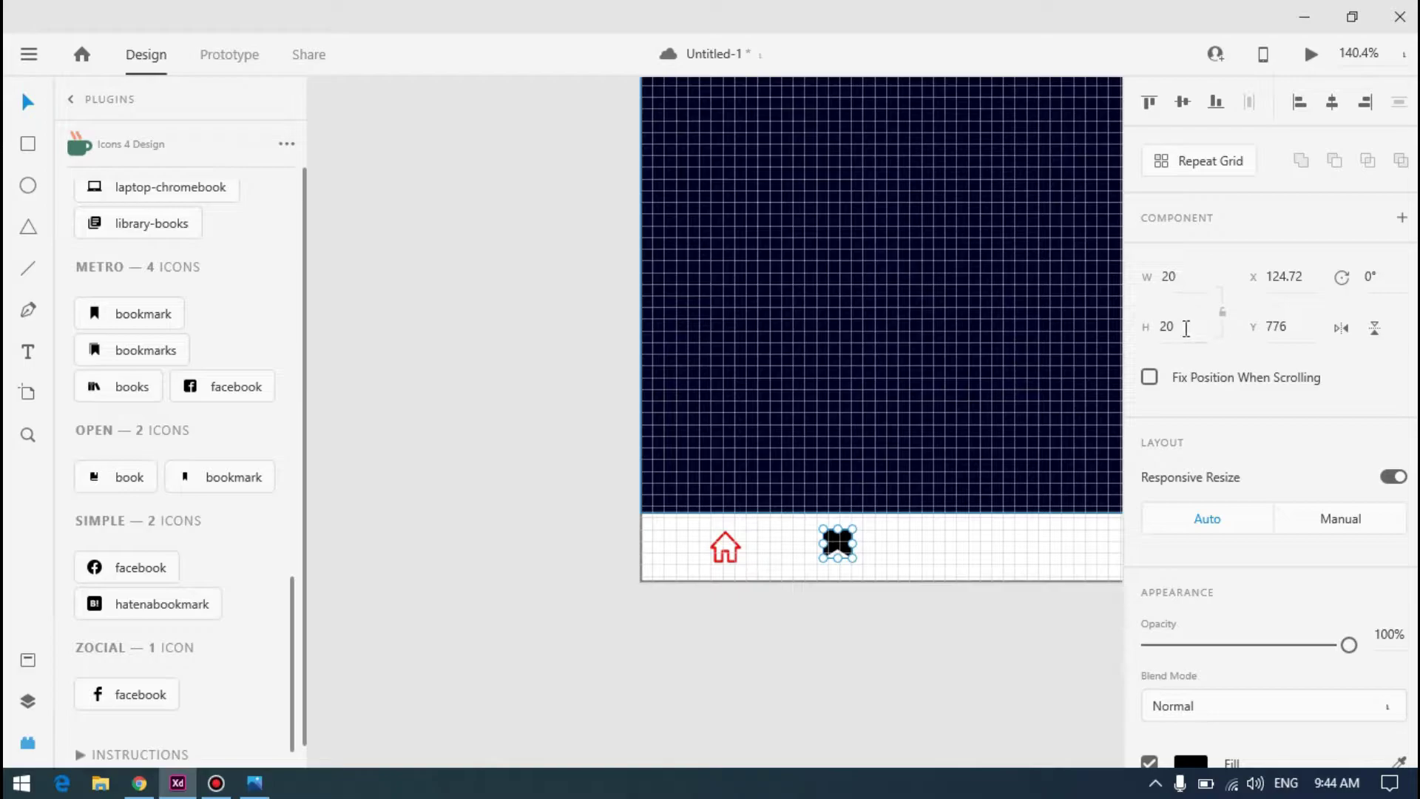
{"action": "left_click", "coordinate": [1188, 326]}
{"action": "key", "text": "Return"}
{"action": "left_click", "coordinate": [1174, 328]}
{"action": "type", "text": "25"}
{"action": "key", "text": "Return"}
{"action": "scroll", "coordinate": [540, 496], "scroll_direction": "down", "scroll_amount": 5}
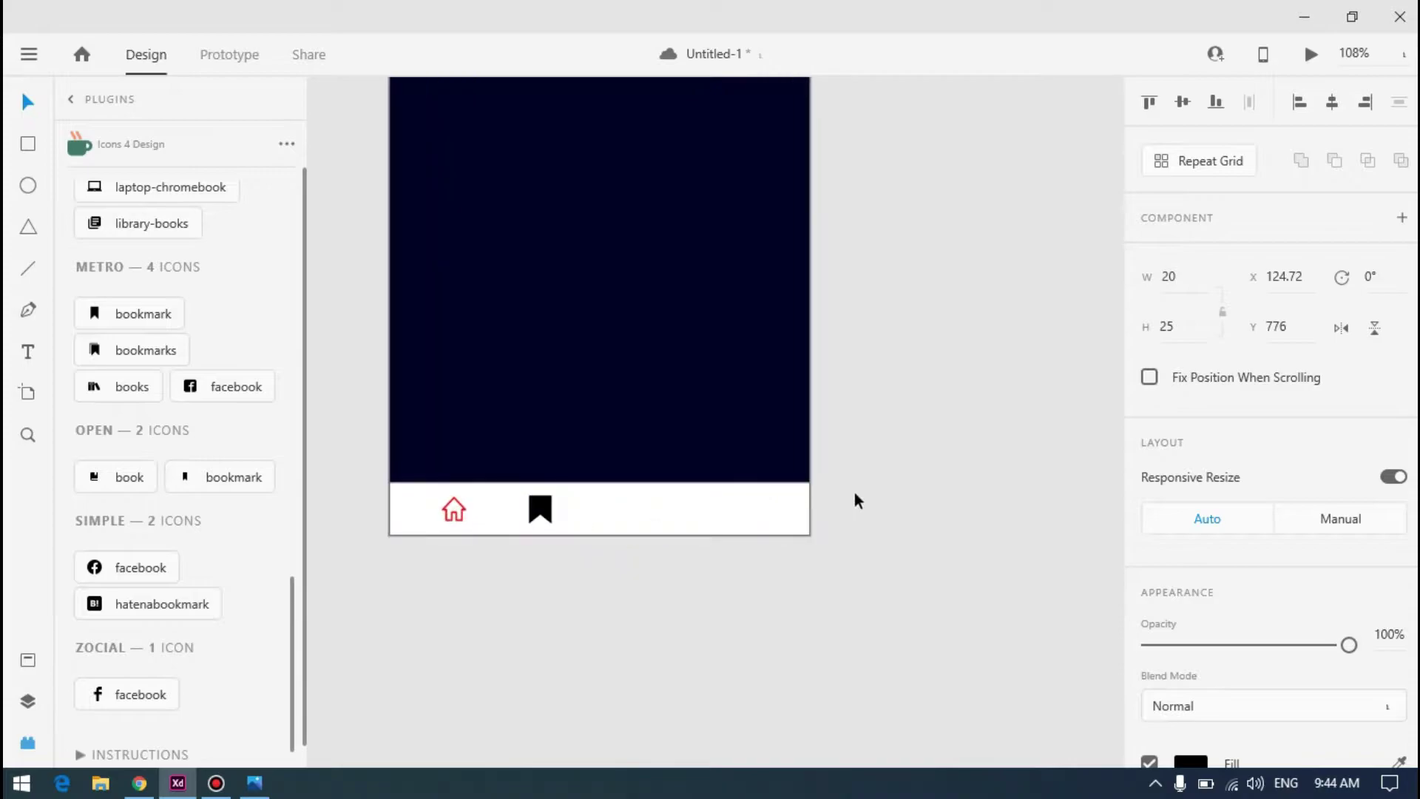
Check the reference image, then remove the bookmark icon's fill and give it a grey #8F8F8F border
{"action": "scroll", "coordinate": [758, 492], "scroll_direction": "up", "scroll_amount": 10}
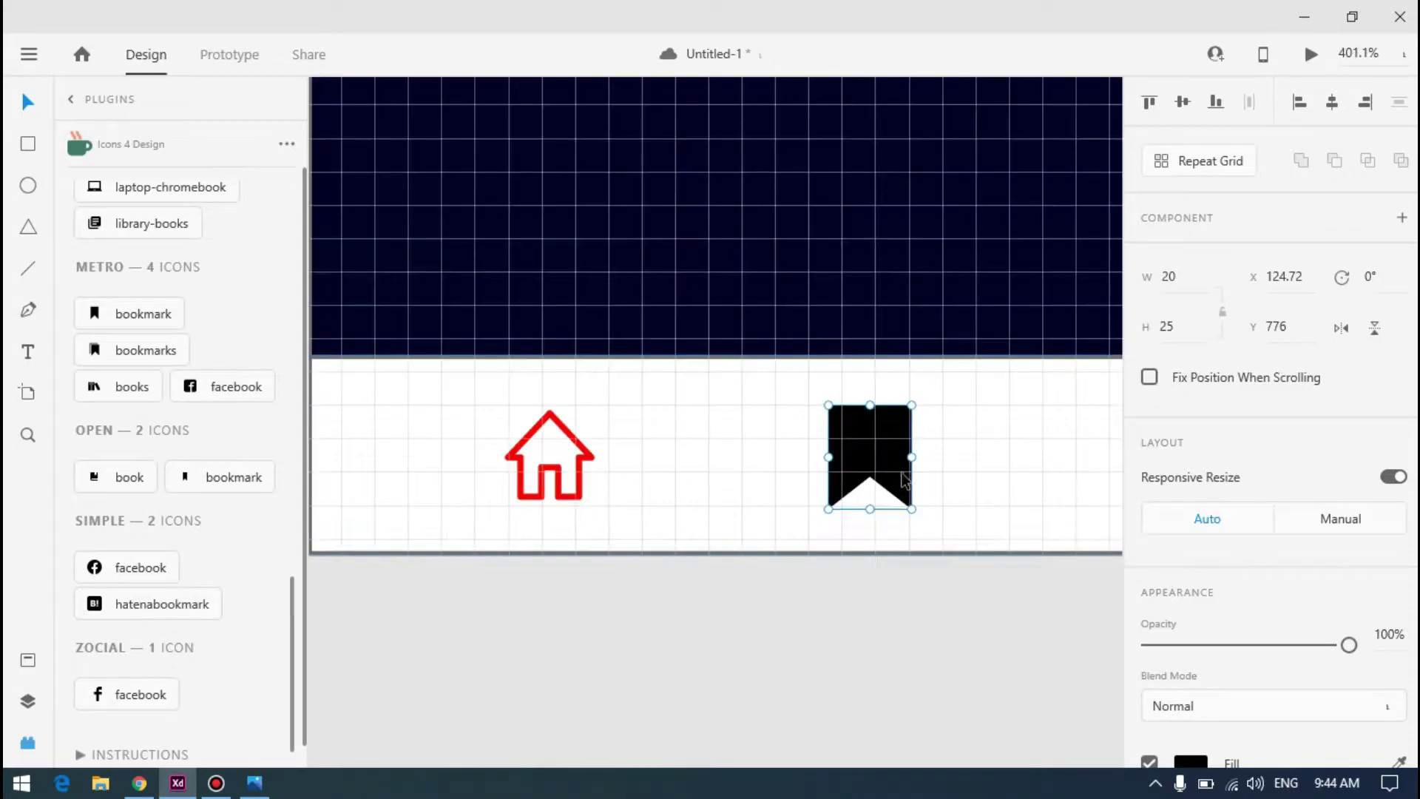
{"action": "key", "text": "alt+Tab"}
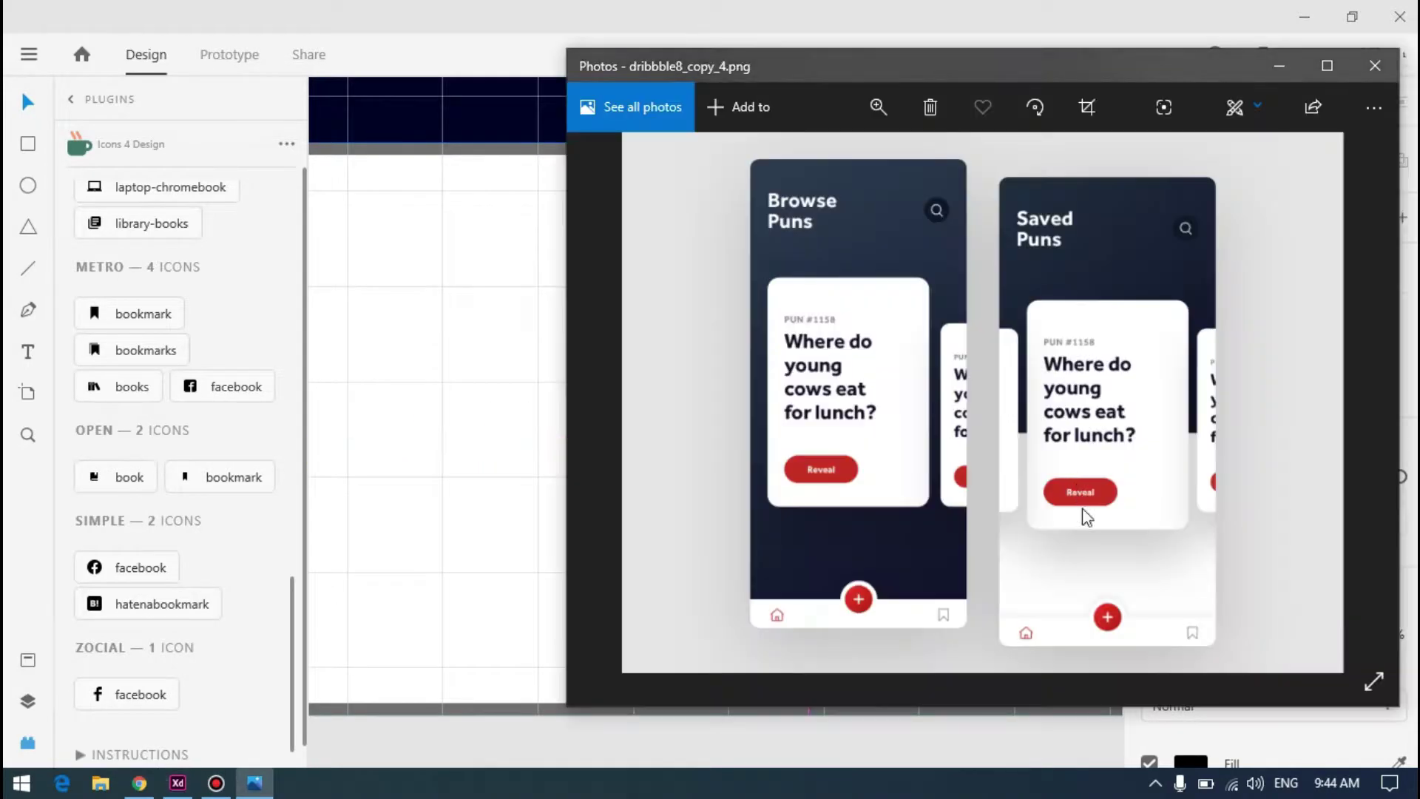
{"action": "key", "text": "alt+Tab"}
{"action": "scroll", "coordinate": [1284, 545], "scroll_direction": "down", "scroll_amount": 3}
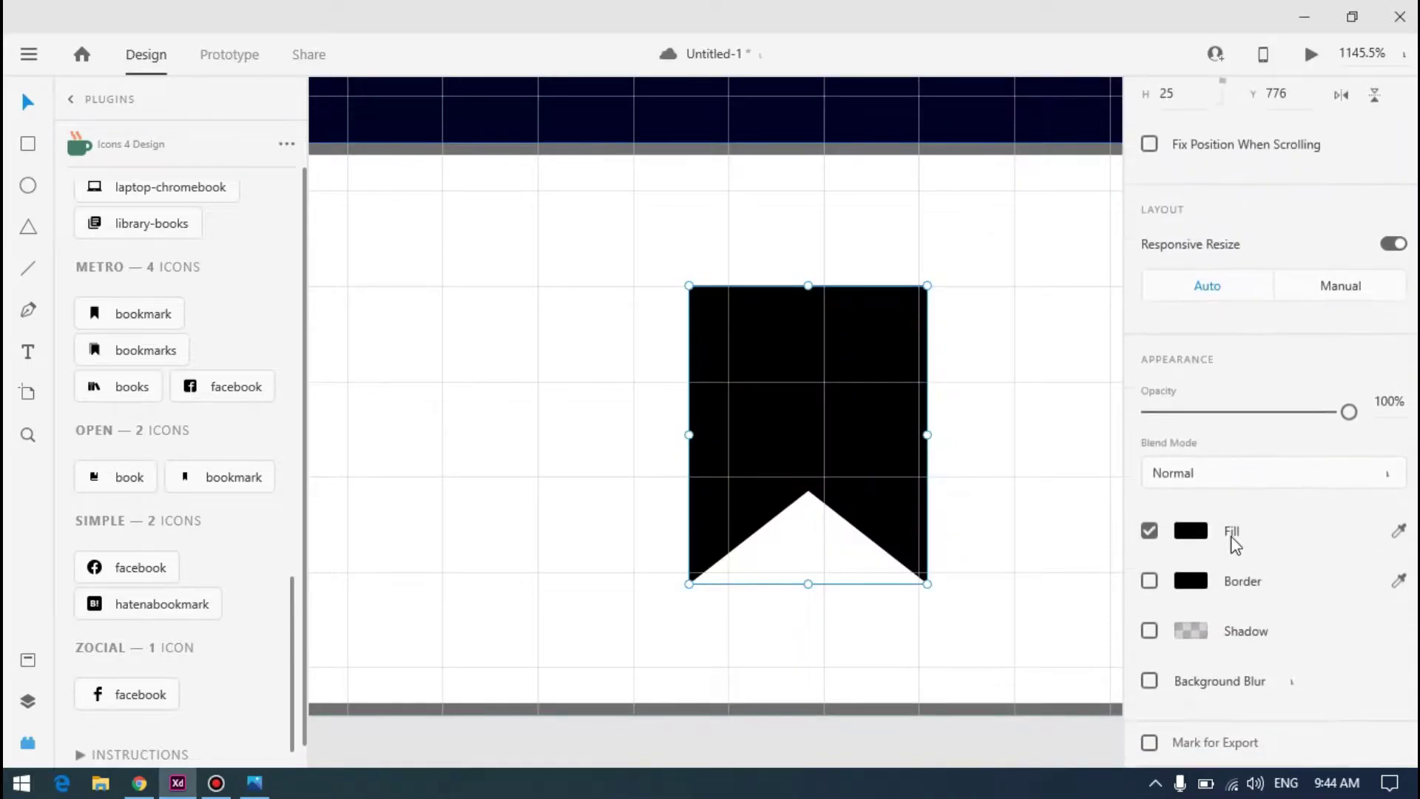
{"action": "left_click", "coordinate": [1149, 531]}
{"action": "left_click", "coordinate": [1149, 580]}
{"action": "left_click", "coordinate": [1190, 581]}
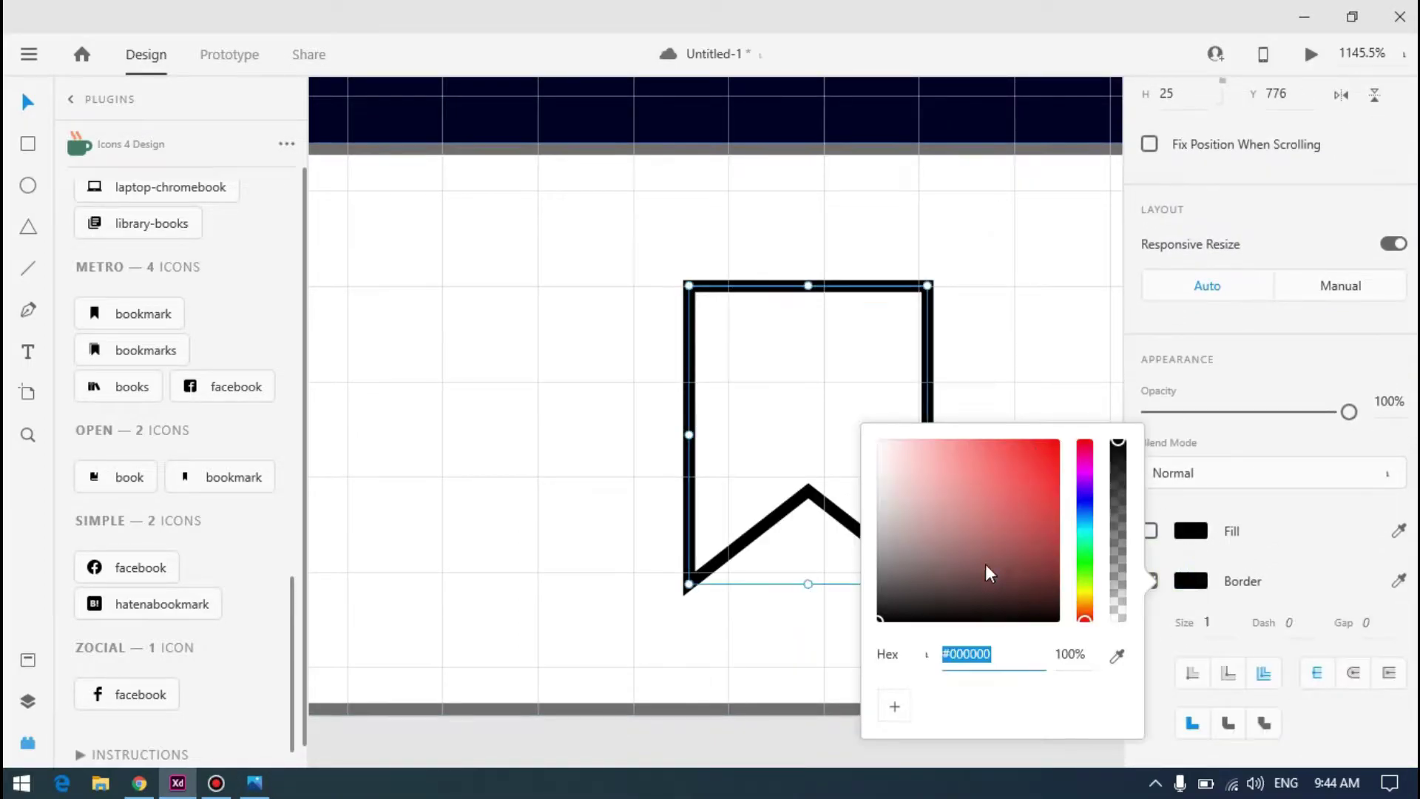
{"action": "left_click_drag", "start_coordinate": [953, 529], "coordinate": [847, 530]}
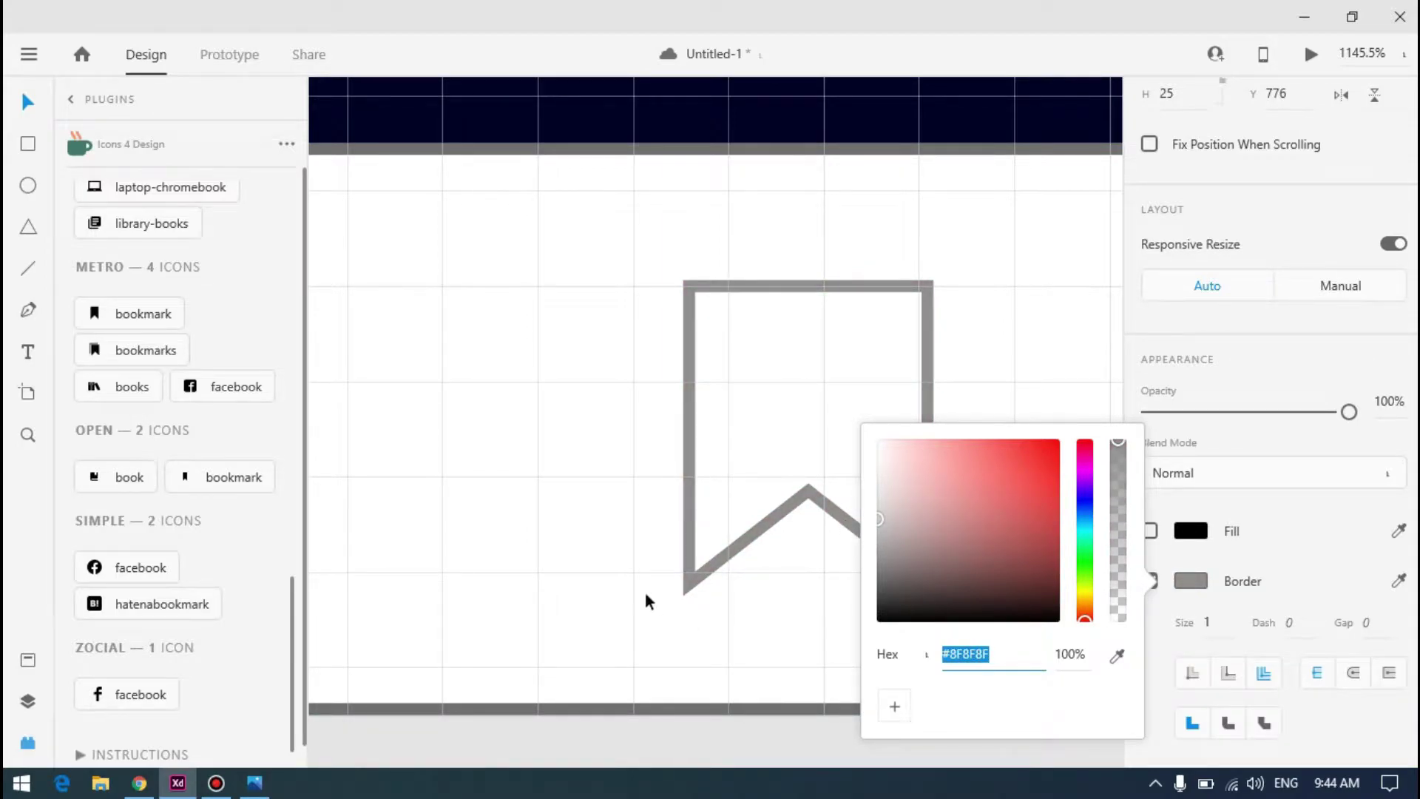
{"action": "scroll", "coordinate": [638, 587], "scroll_direction": "down", "scroll_amount": 5}
{"action": "left_click", "coordinate": [692, 713]}
{"action": "scroll", "coordinate": [685, 584], "scroll_direction": "down", "scroll_amount": 5}
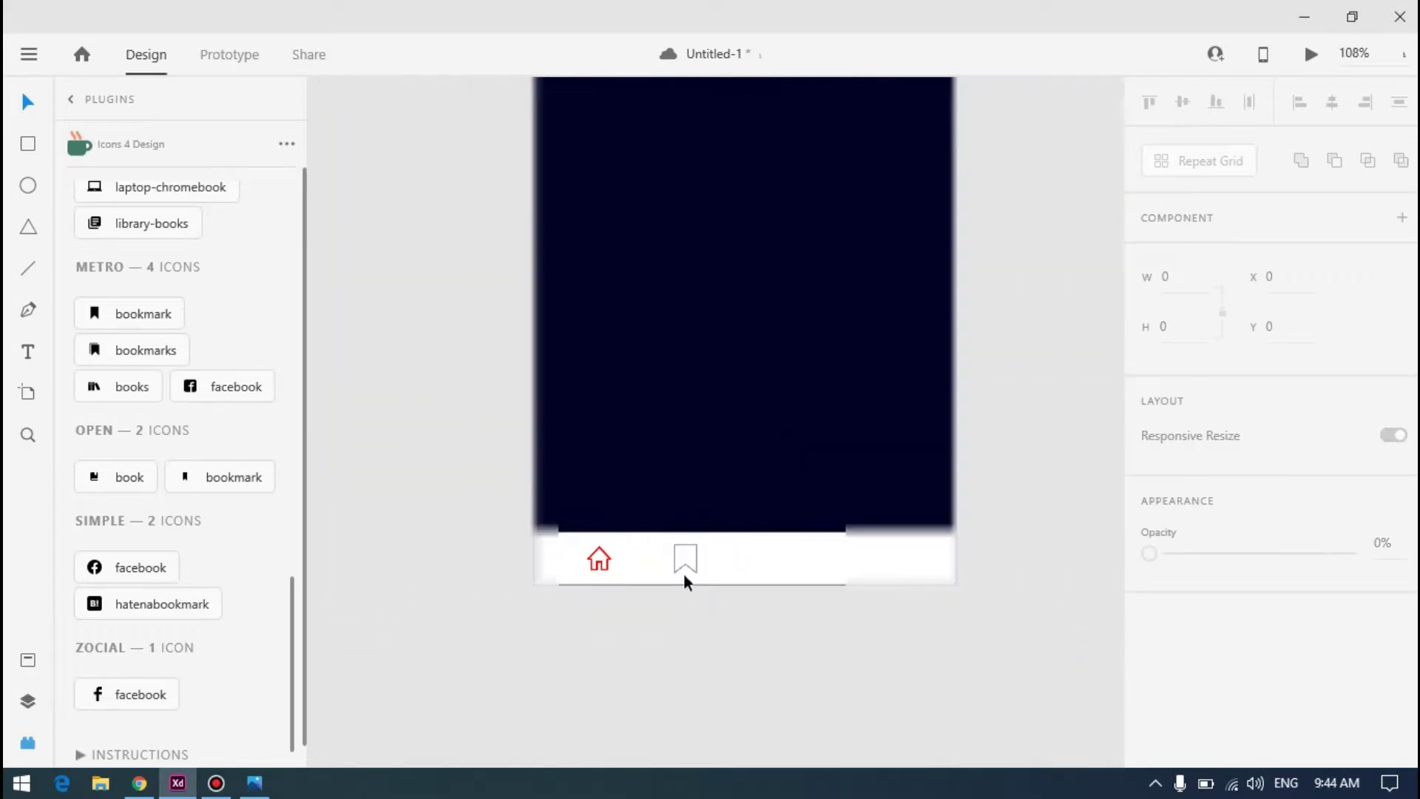
Compare the bookmark icon with the reference image and resize it to a width of 15 and a height of 20
{"action": "key", "text": "alt+Tab"}
{"action": "key", "text": "alt+Tab"}
{"action": "scroll", "coordinate": [650, 564], "scroll_direction": "up", "scroll_amount": 2}
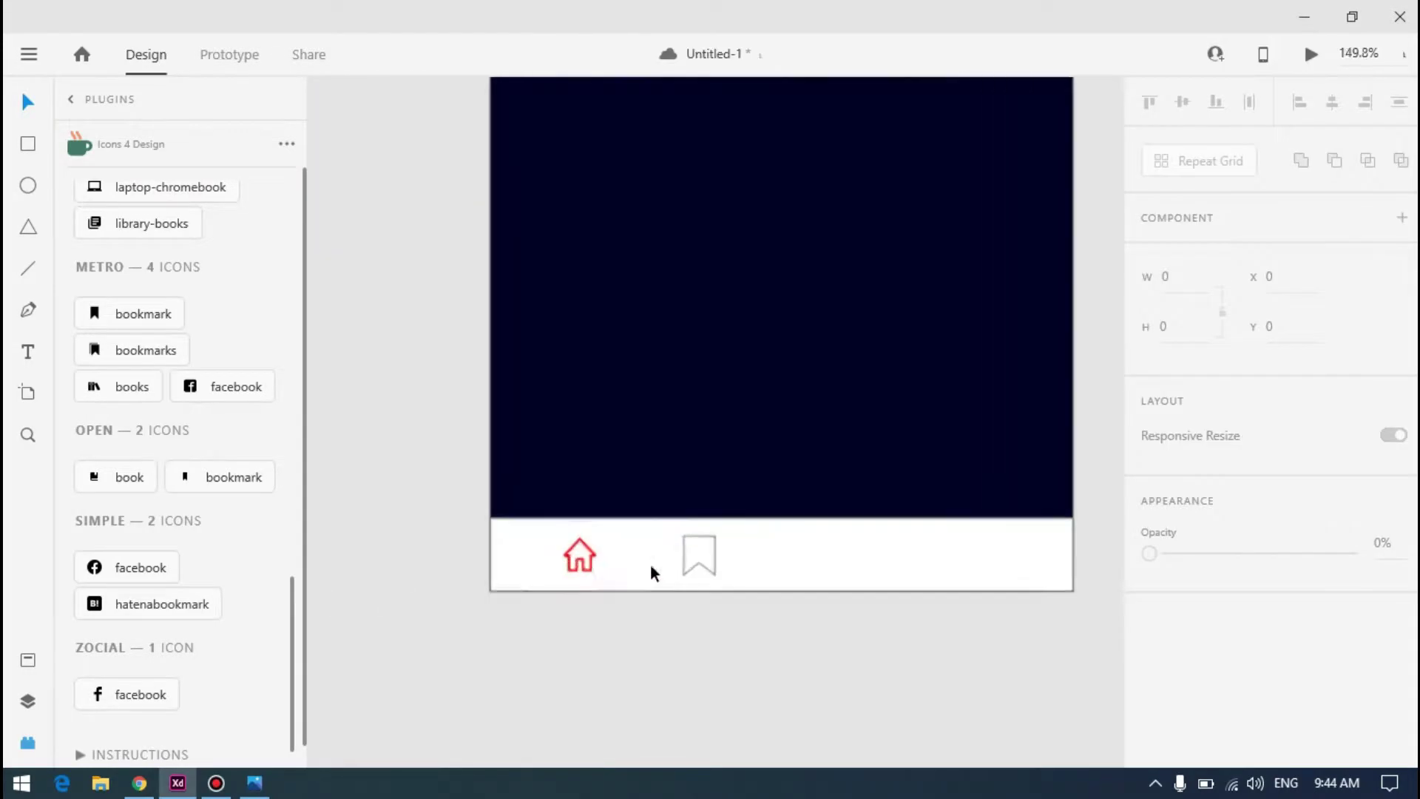
{"action": "scroll", "coordinate": [650, 564], "scroll_direction": "up", "scroll_amount": 3}
{"action": "left_click", "coordinate": [801, 570]}
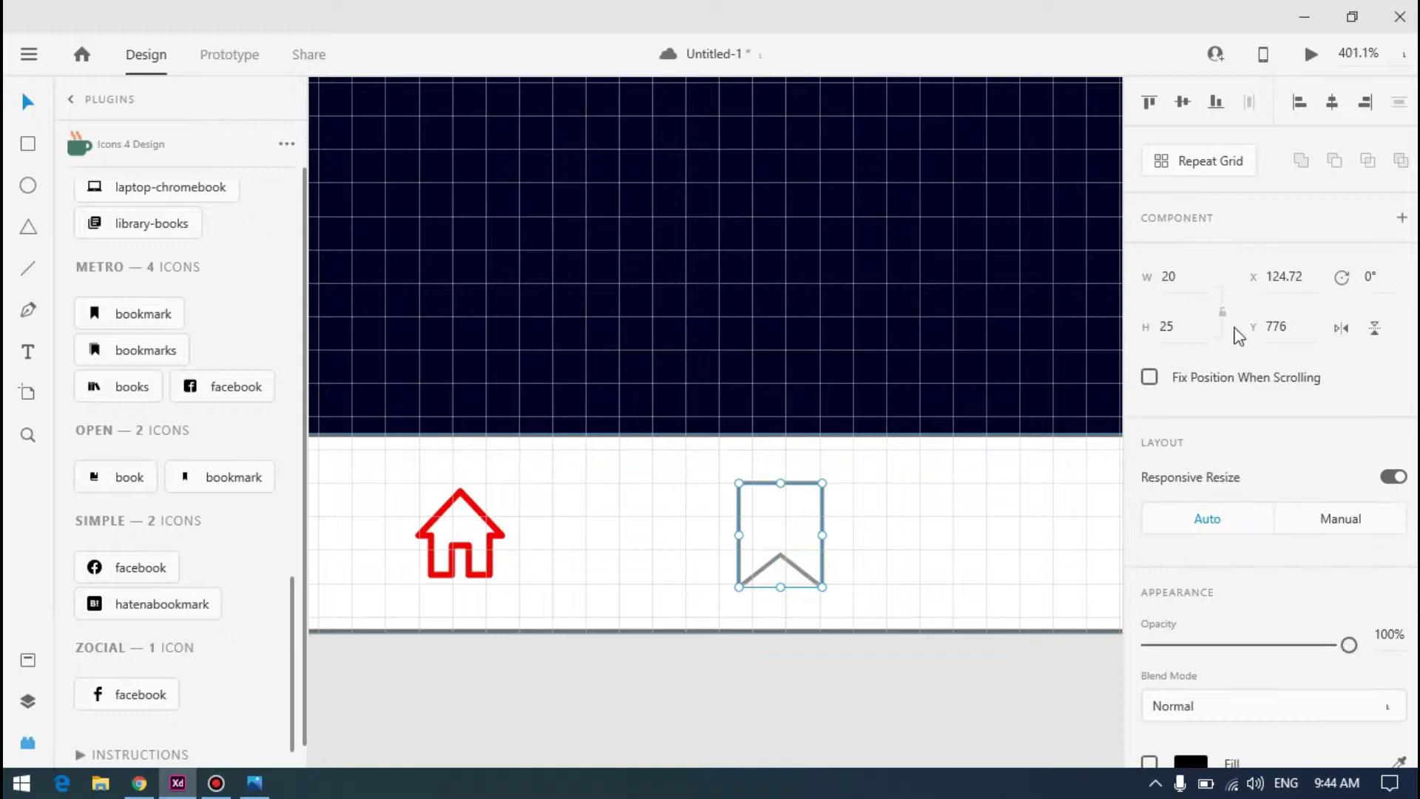
{"action": "left_click", "coordinate": [1183, 326]}
{"action": "key", "text": "Return"}
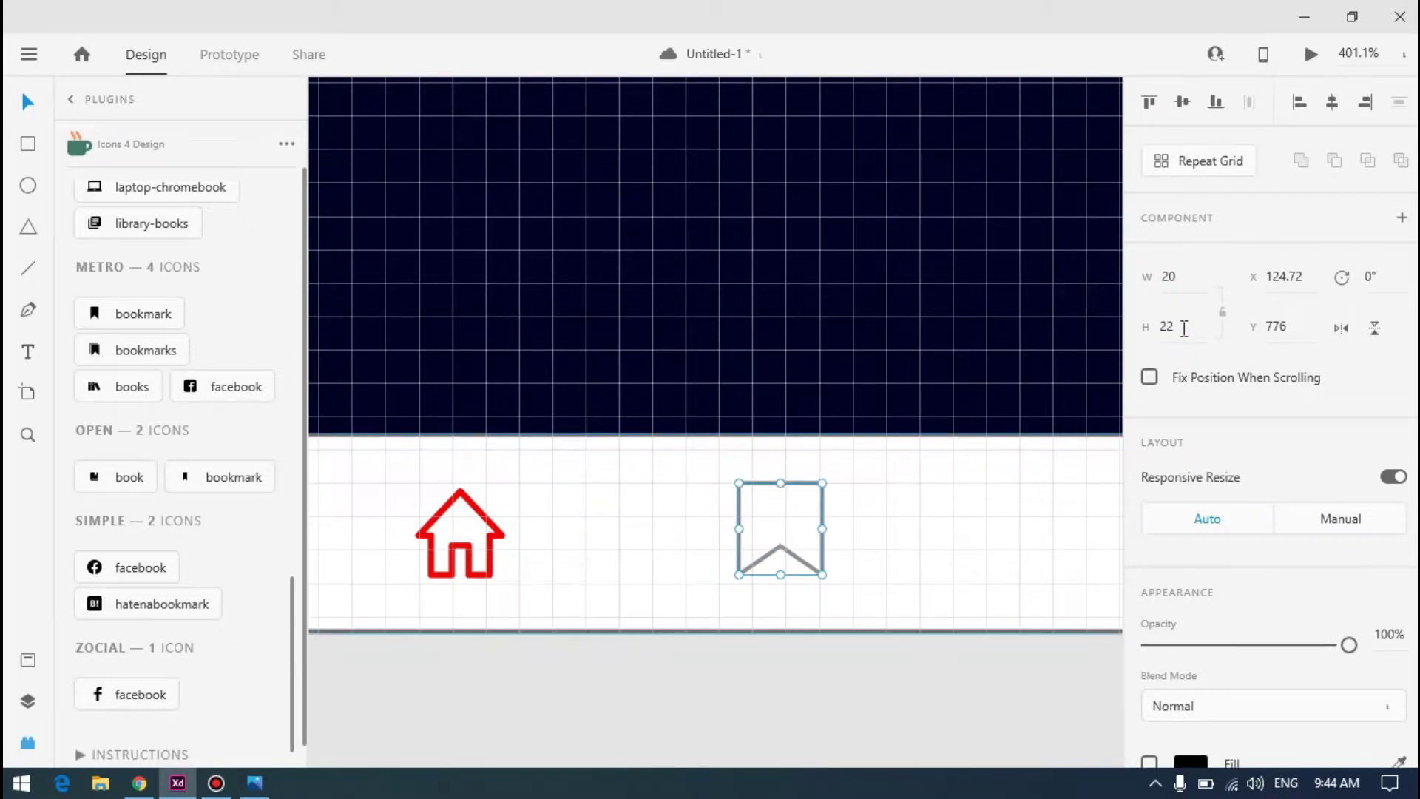
{"action": "left_click", "coordinate": [1174, 275]}
{"action": "type", "text": "15"}
{"action": "key", "text": "Return"}
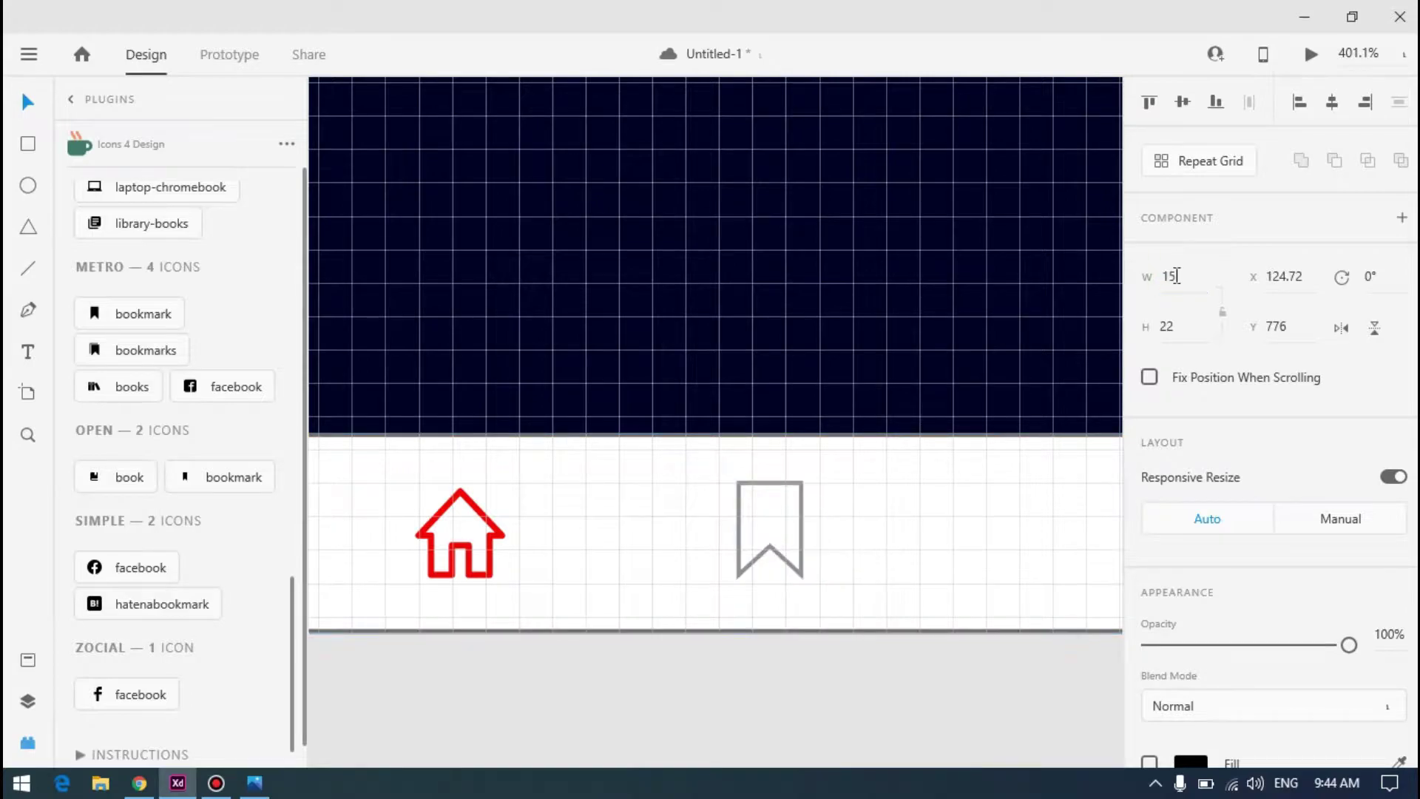
{"action": "left_click", "coordinate": [1172, 326]}
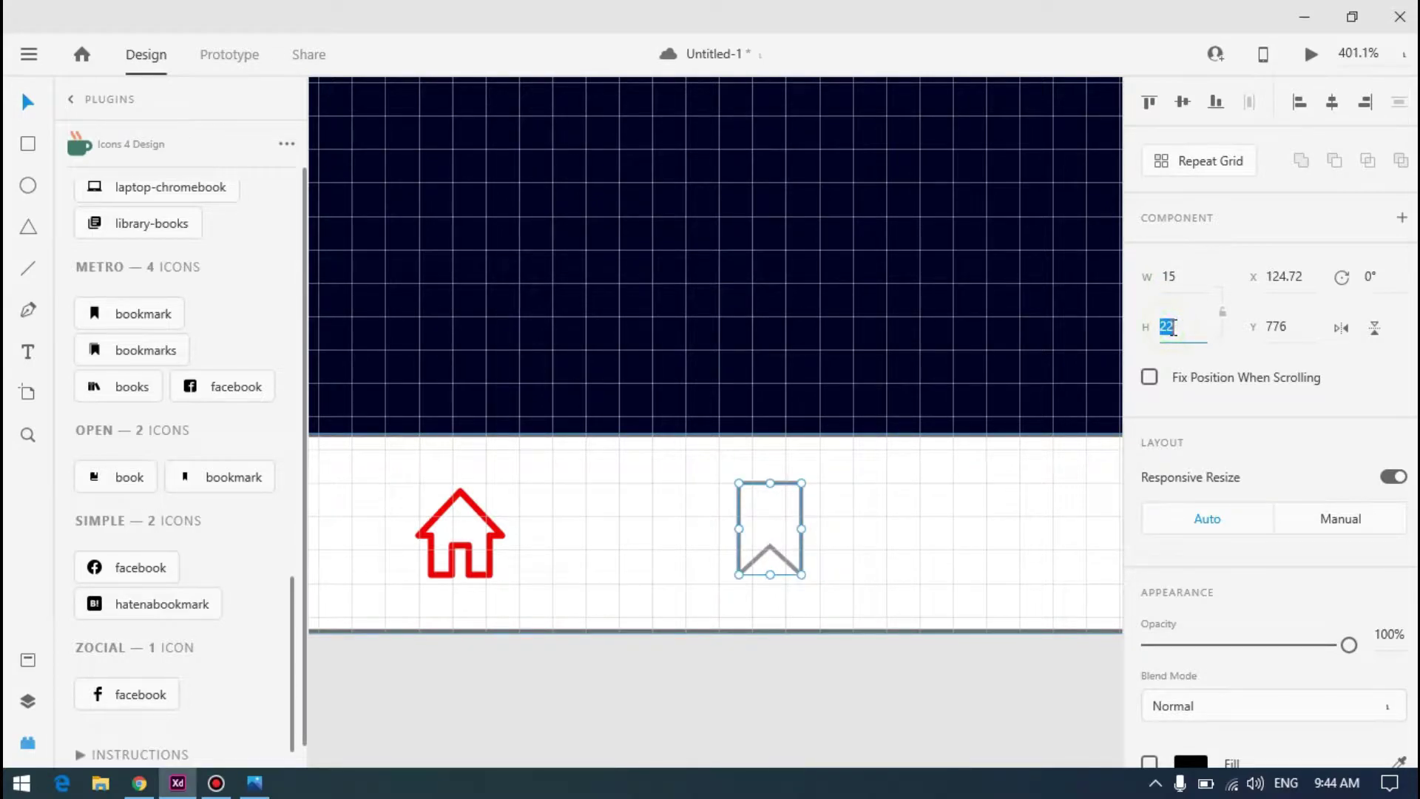
{"action": "type", "text": "20"}
{"action": "key", "text": "Return"}
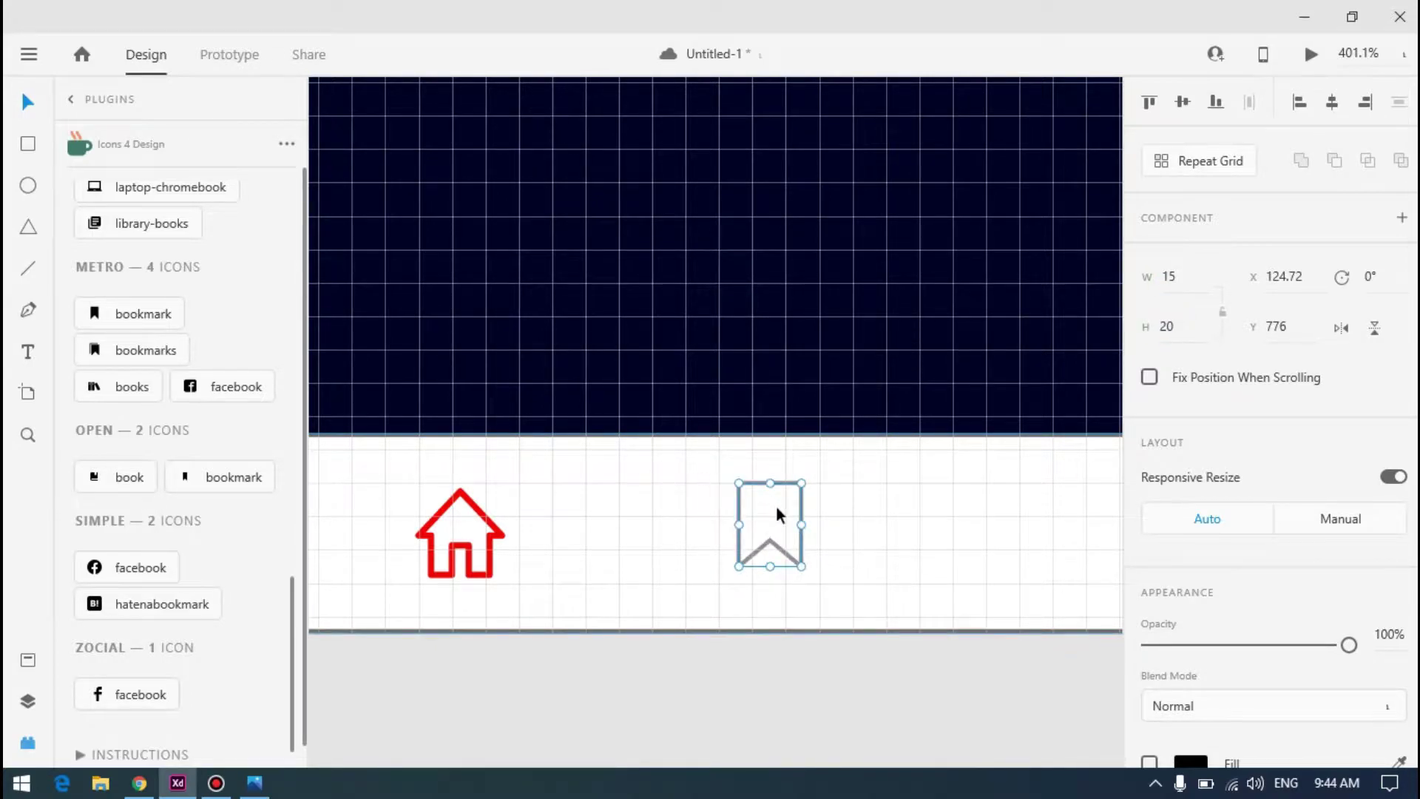
Move the bookmark icon to X 312, Y 778 so it mirrors the home icon at the other end of the navigation bar
{"action": "scroll", "coordinate": [803, 503], "scroll_direction": "down", "scroll_amount": 5}
{"action": "scroll", "coordinate": [599, 517], "scroll_direction": "up", "scroll_amount": 6}
{"action": "scroll", "coordinate": [601, 513], "scroll_direction": "down", "scroll_amount": 3}
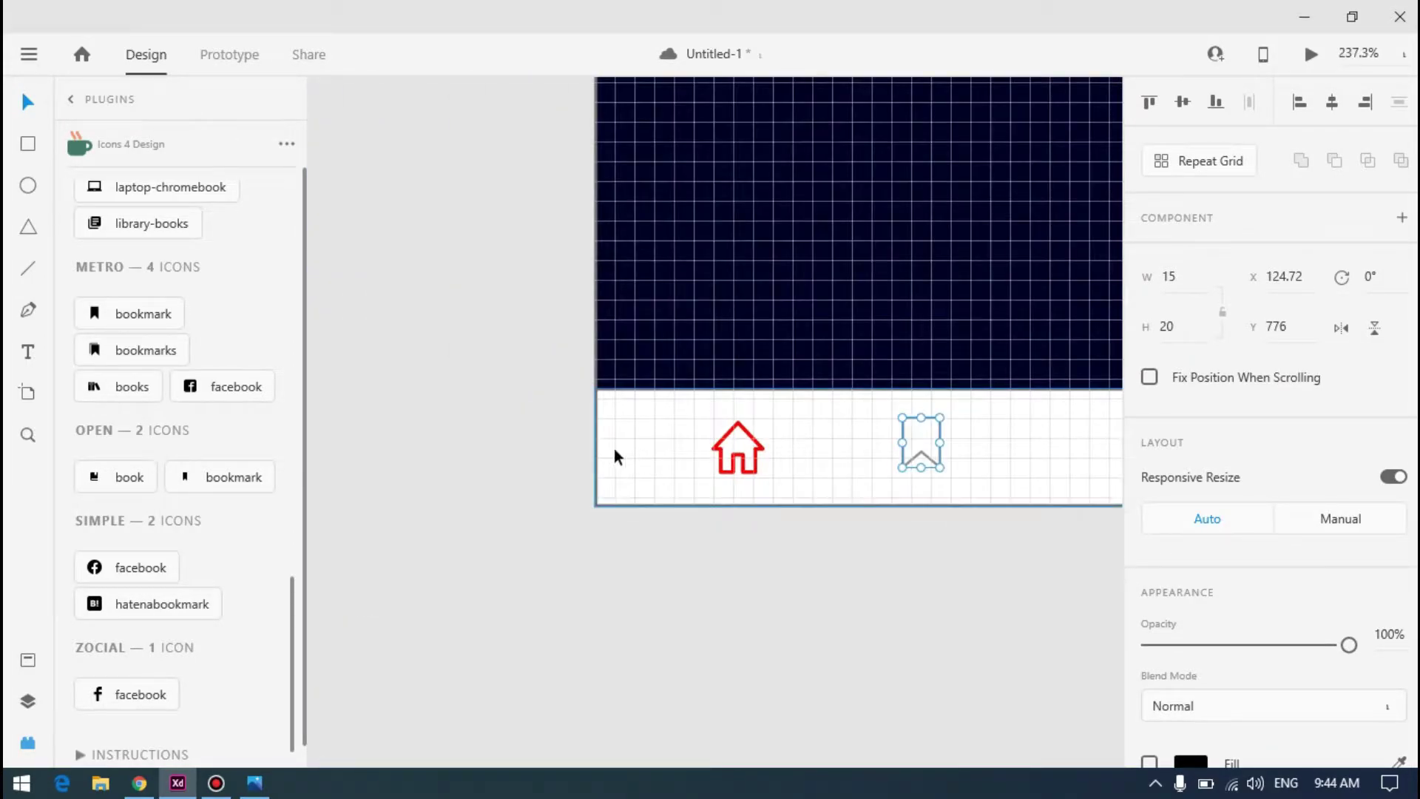
{"action": "scroll", "coordinate": [732, 436], "scroll_direction": "down", "scroll_amount": 3}
{"action": "scroll", "coordinate": [726, 441], "scroll_direction": "up", "scroll_amount": 5}
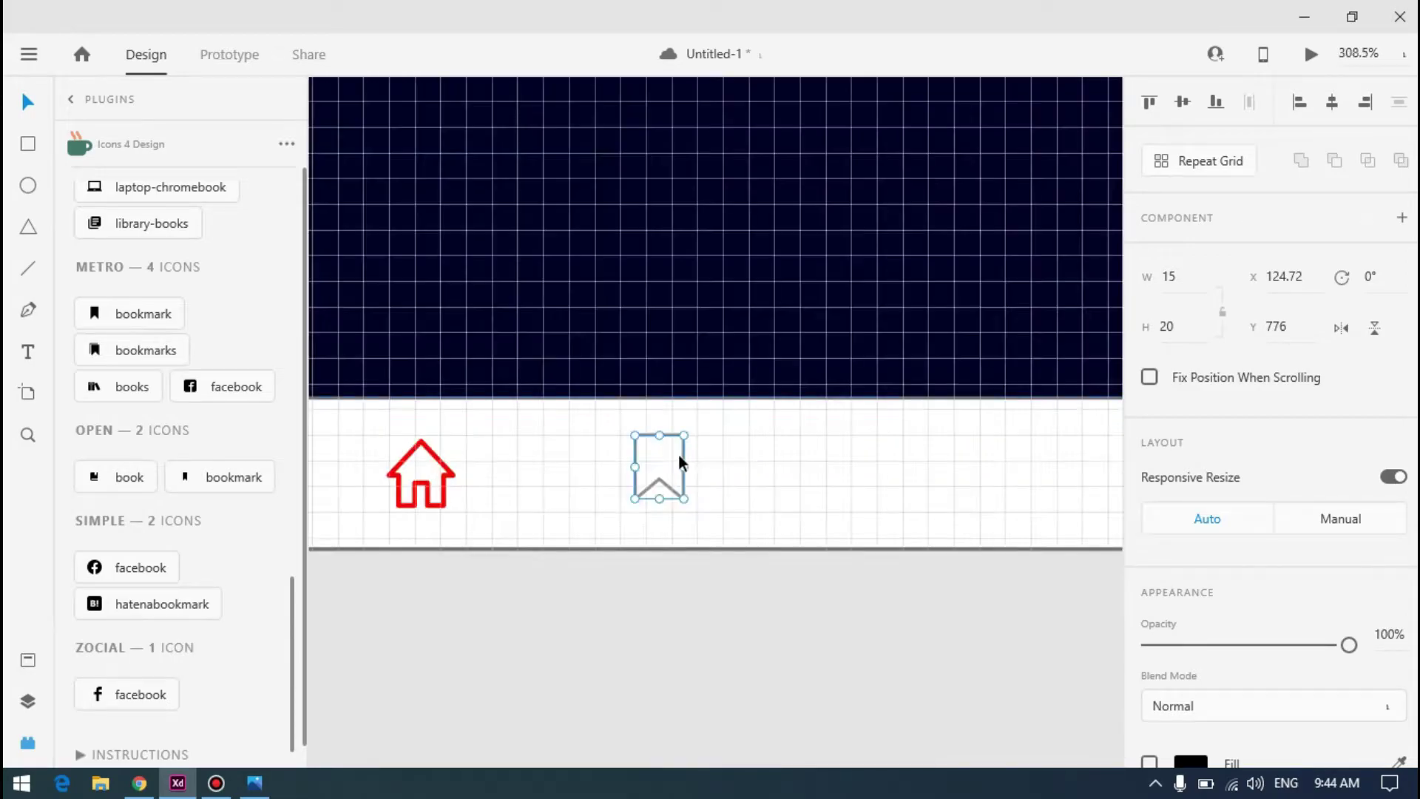
{"action": "left_click_drag", "start_coordinate": [681, 454], "coordinate": [838, 464]}
{"action": "key", "text": "Left"}
{"action": "key", "text": "Left"}
{"action": "key", "text": "Left"}
{"action": "key", "text": "Left"}
{"action": "key", "text": "Left"}
{"action": "key", "text": "Left"}
{"action": "key", "text": "Left"}
{"action": "key", "text": "Left"}
{"action": "key", "text": "Left"}
{"action": "key", "text": "Left"}
{"action": "key", "text": "Left"}
{"action": "key", "text": "Left"}
{"action": "key", "text": "Left"}
{"action": "key", "text": "Left"}
{"action": "key", "text": "Left"}
{"action": "key", "text": "Left"}
{"action": "key", "text": "Left"}
{"action": "key", "text": "Left"}
{"action": "key", "text": "Left"}
{"action": "key", "text": "Left"}
{"action": "key", "text": "Left"}
{"action": "key", "text": "Left"}
{"action": "key", "text": "Left"}
{"action": "key", "text": "Left"}
{"action": "key", "text": "Left"}
{"action": "key", "text": "Left"}
{"action": "key", "text": "Left"}
{"action": "key", "text": "Left"}
{"action": "key", "text": "Left"}
{"action": "key", "text": "Left"}
{"action": "key", "text": "Left"}
{"action": "key", "text": "Left"}
{"action": "key", "text": "Left"}
{"action": "key", "text": "Left"}
{"action": "key", "text": "Left"}
{"action": "key", "text": "Left"}
{"action": "scroll", "coordinate": [838, 464], "scroll_direction": "up", "scroll_amount": 5}
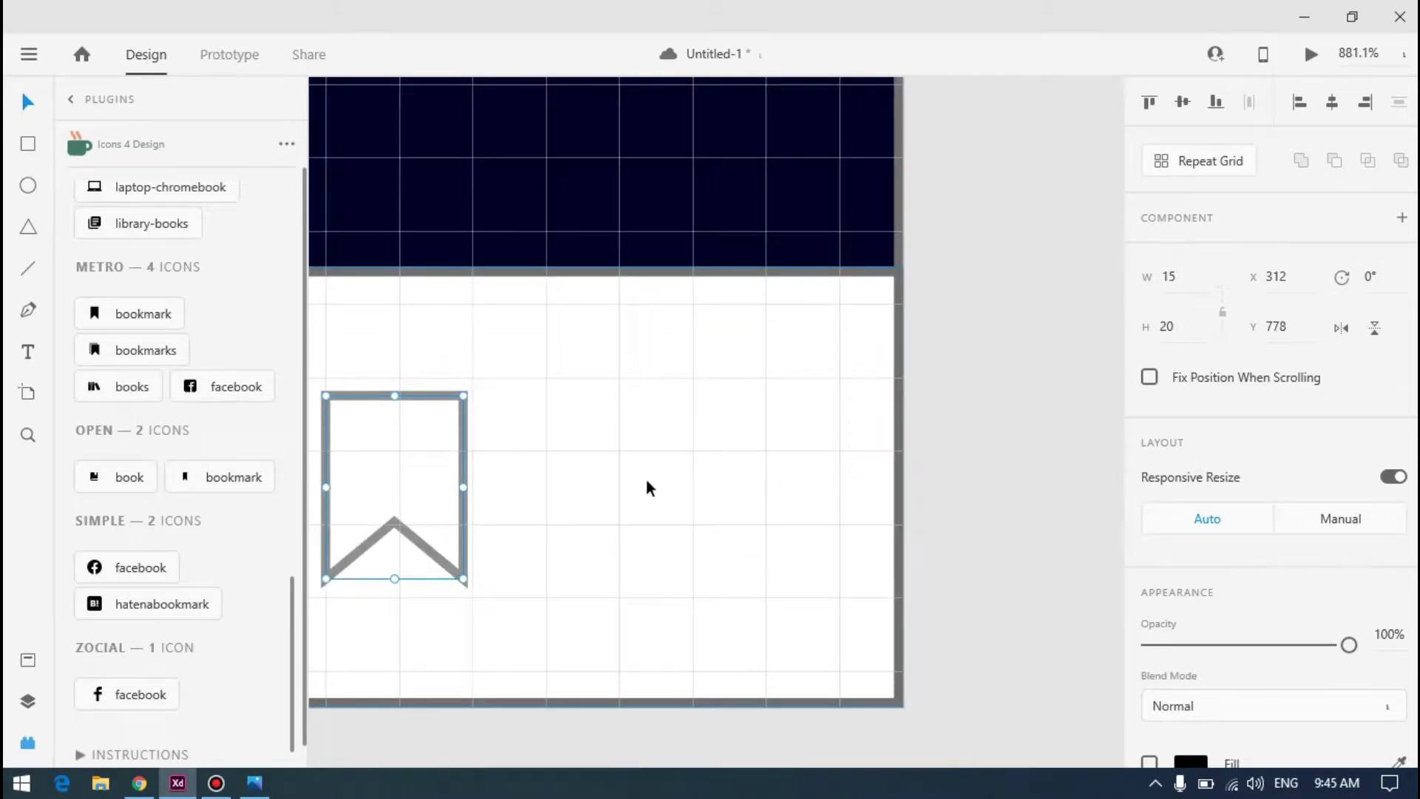
{"action": "key", "text": "ctrl+0"}
{"action": "left_click", "coordinate": [781, 569]}
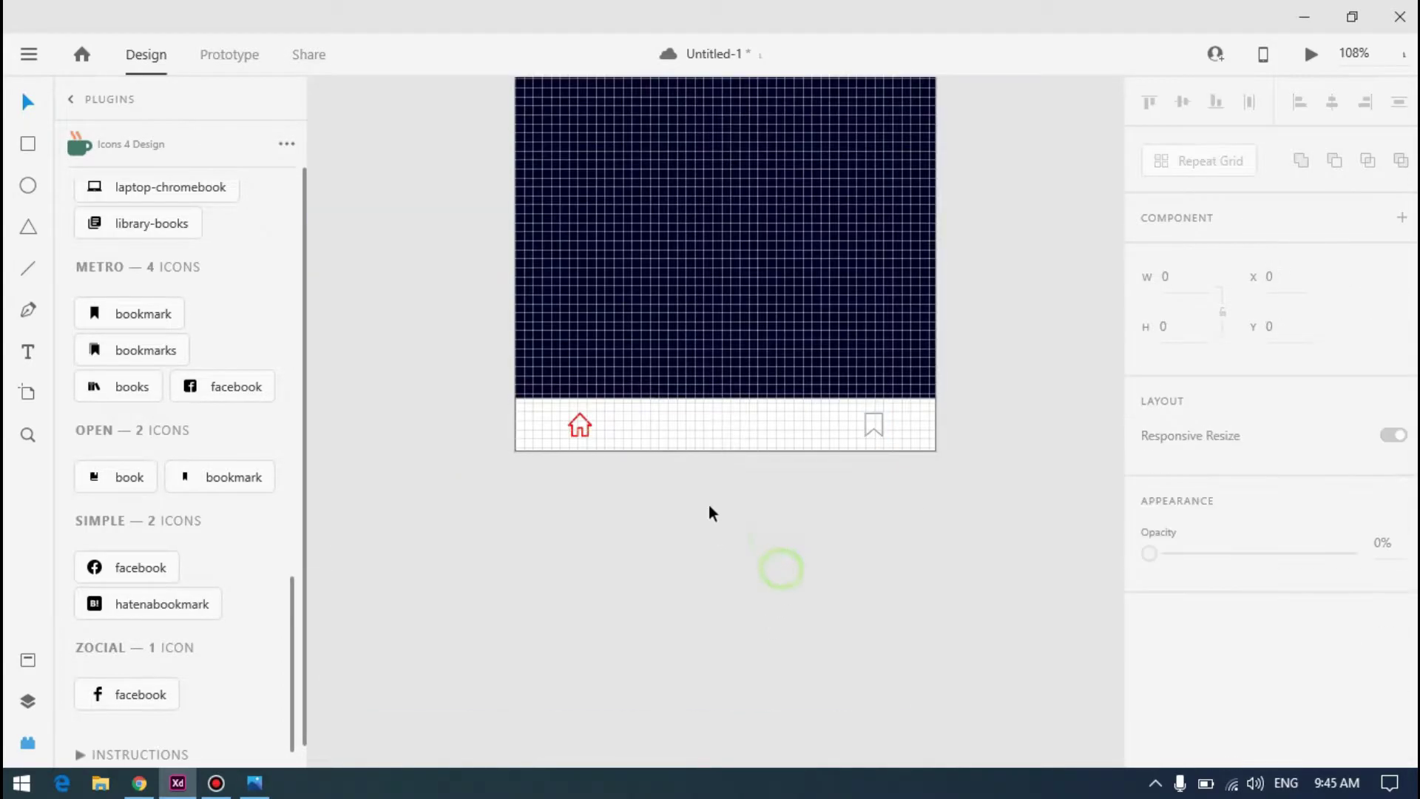
Following the reference image, draw a 56 by 56 circle at X 152, Y 736, straddling the navigation bar's upper edge
{"action": "key", "text": "ctrl+'"}
{"action": "scroll", "coordinate": [708, 471], "scroll_direction": "up", "scroll_amount": 3}
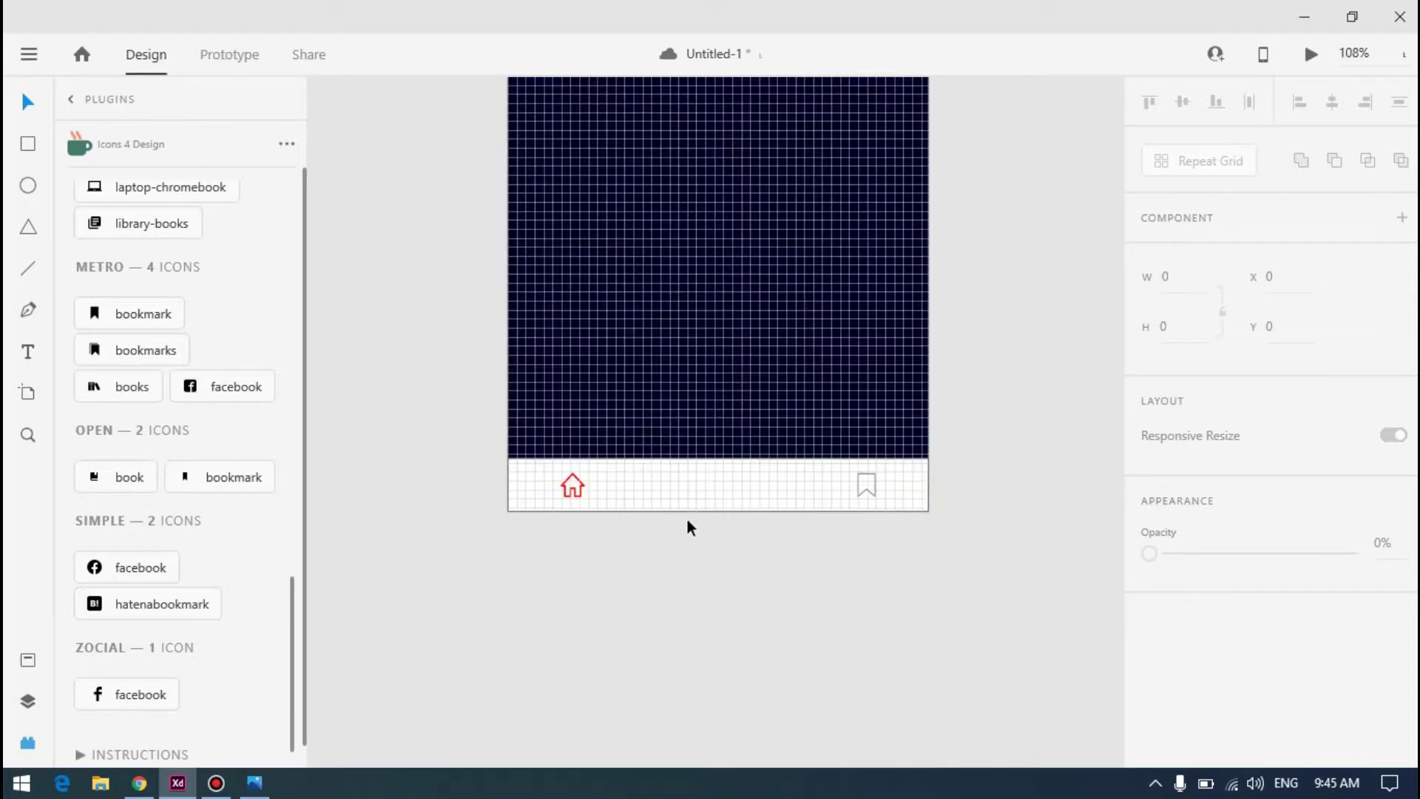
{"action": "key", "text": "alt+Tab"}
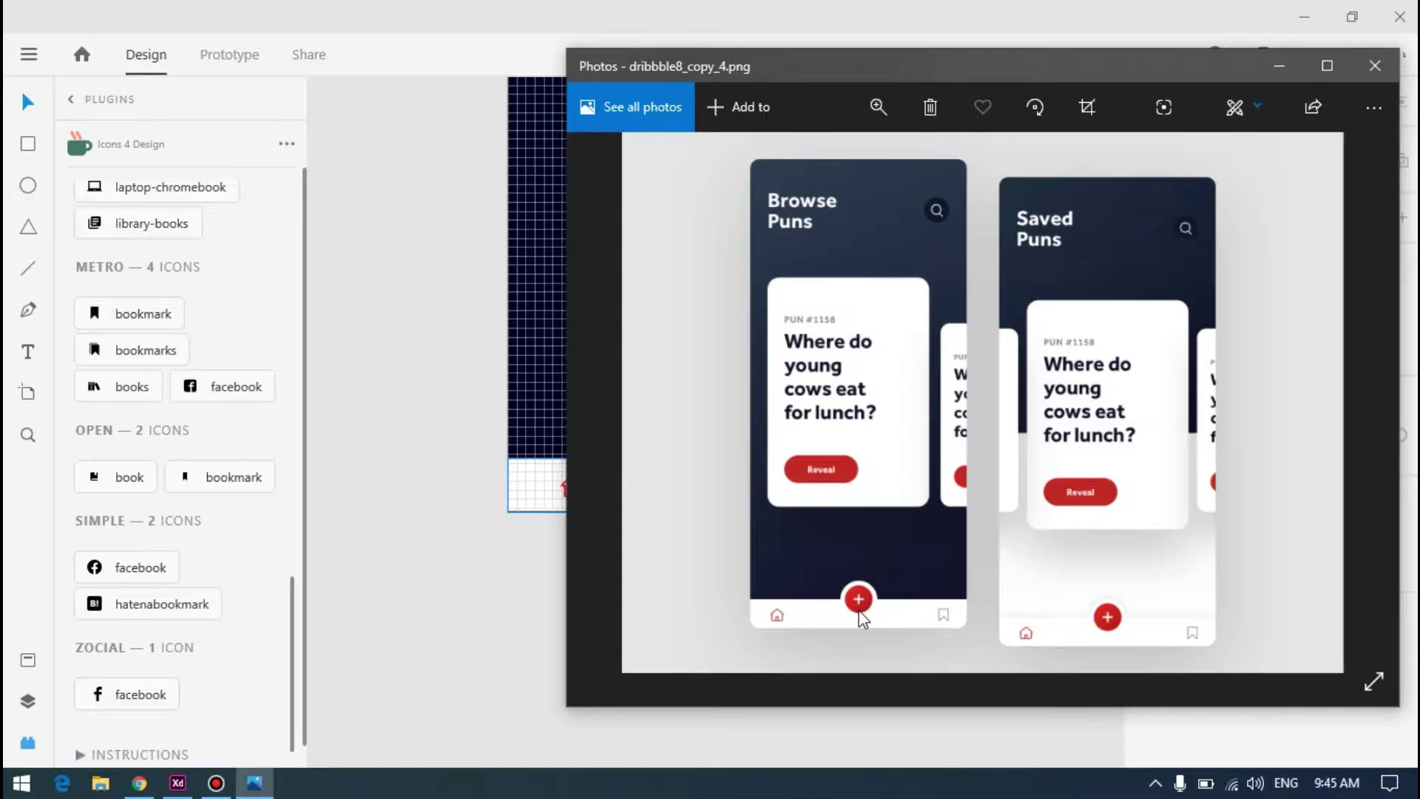
{"action": "key", "text": "alt+Tab"}
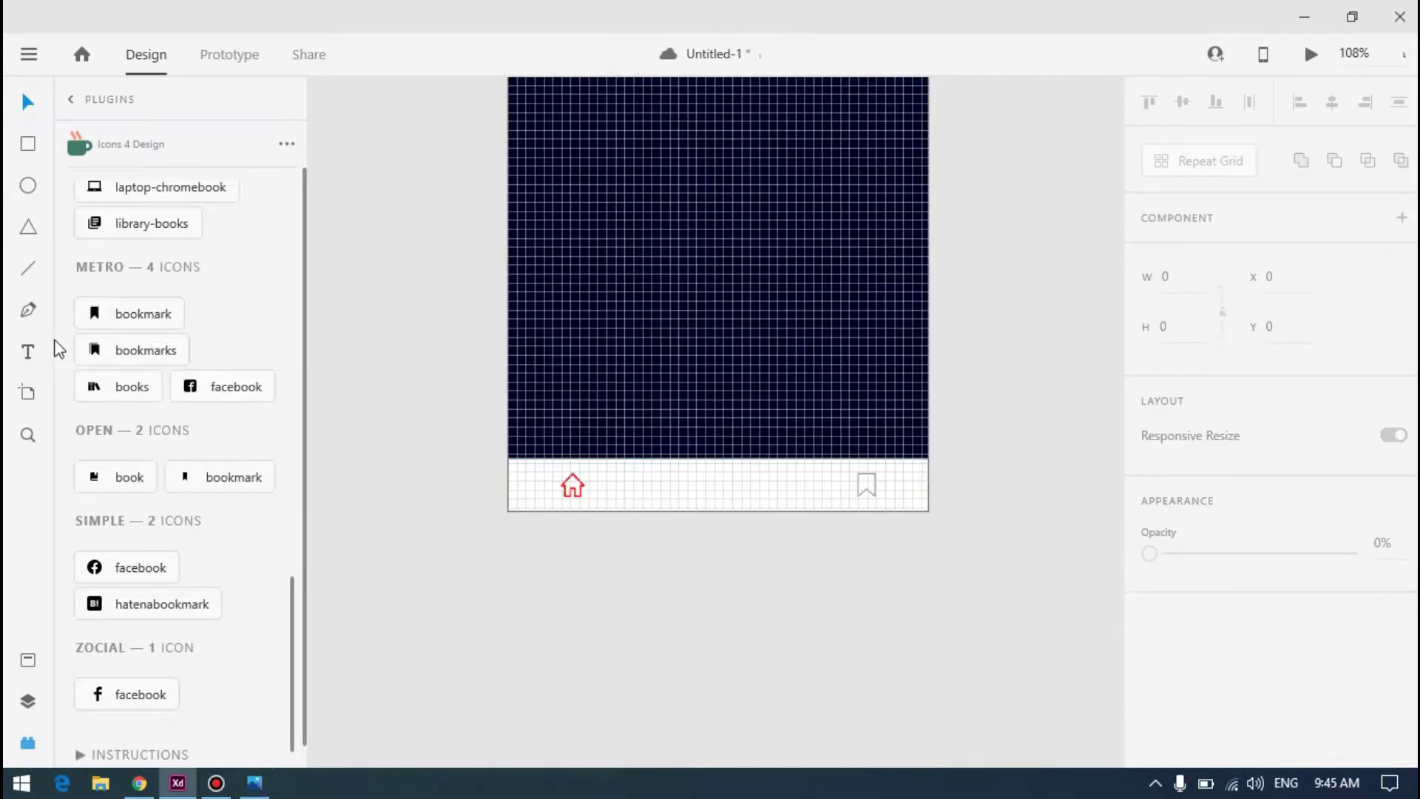
{"action": "left_click", "coordinate": [27, 185]}
{"action": "left_click_drag", "start_coordinate": [676, 426], "coordinate": [740, 488]}
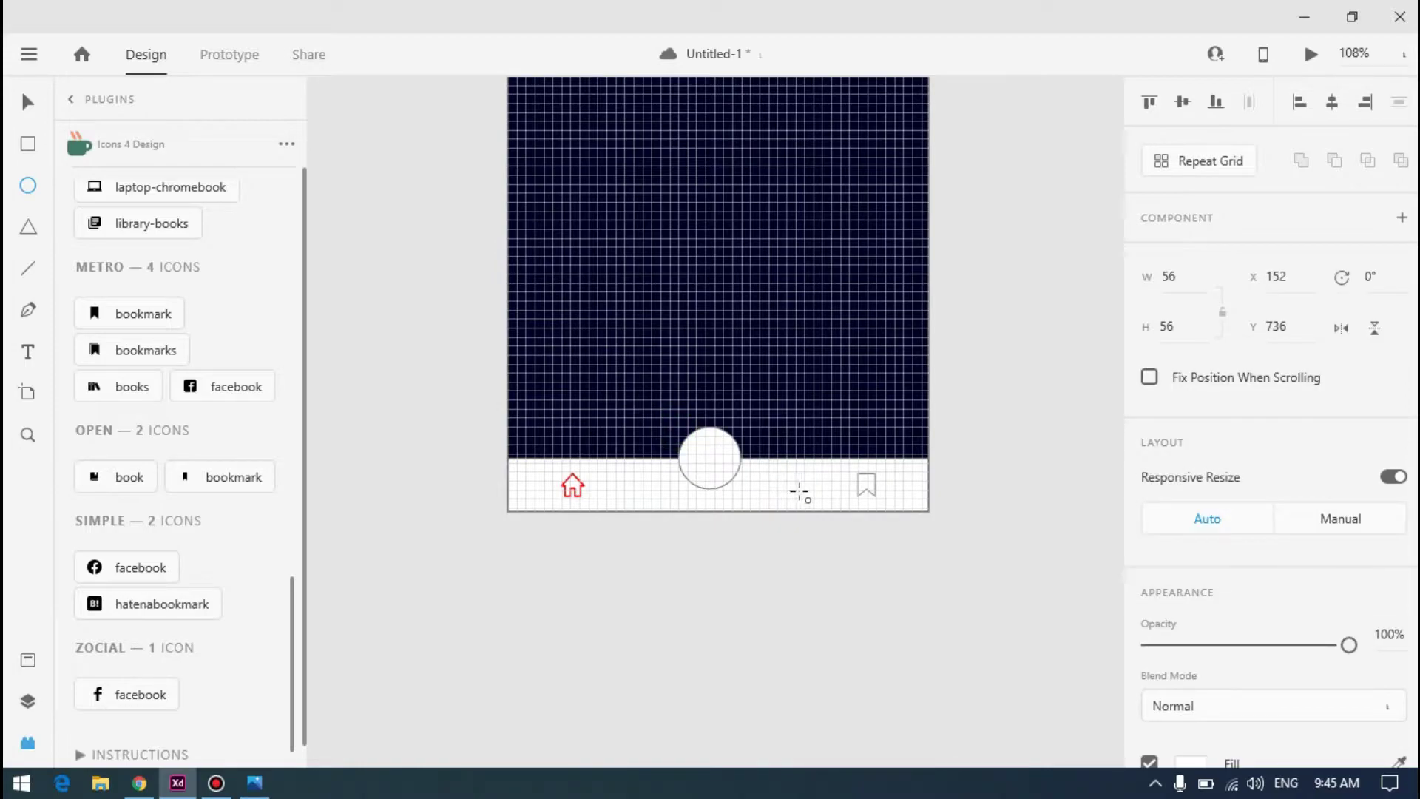
{"action": "left_click", "coordinate": [27, 108]}
{"action": "scroll", "coordinate": [498, 415], "scroll_direction": "up", "scroll_amount": 10}
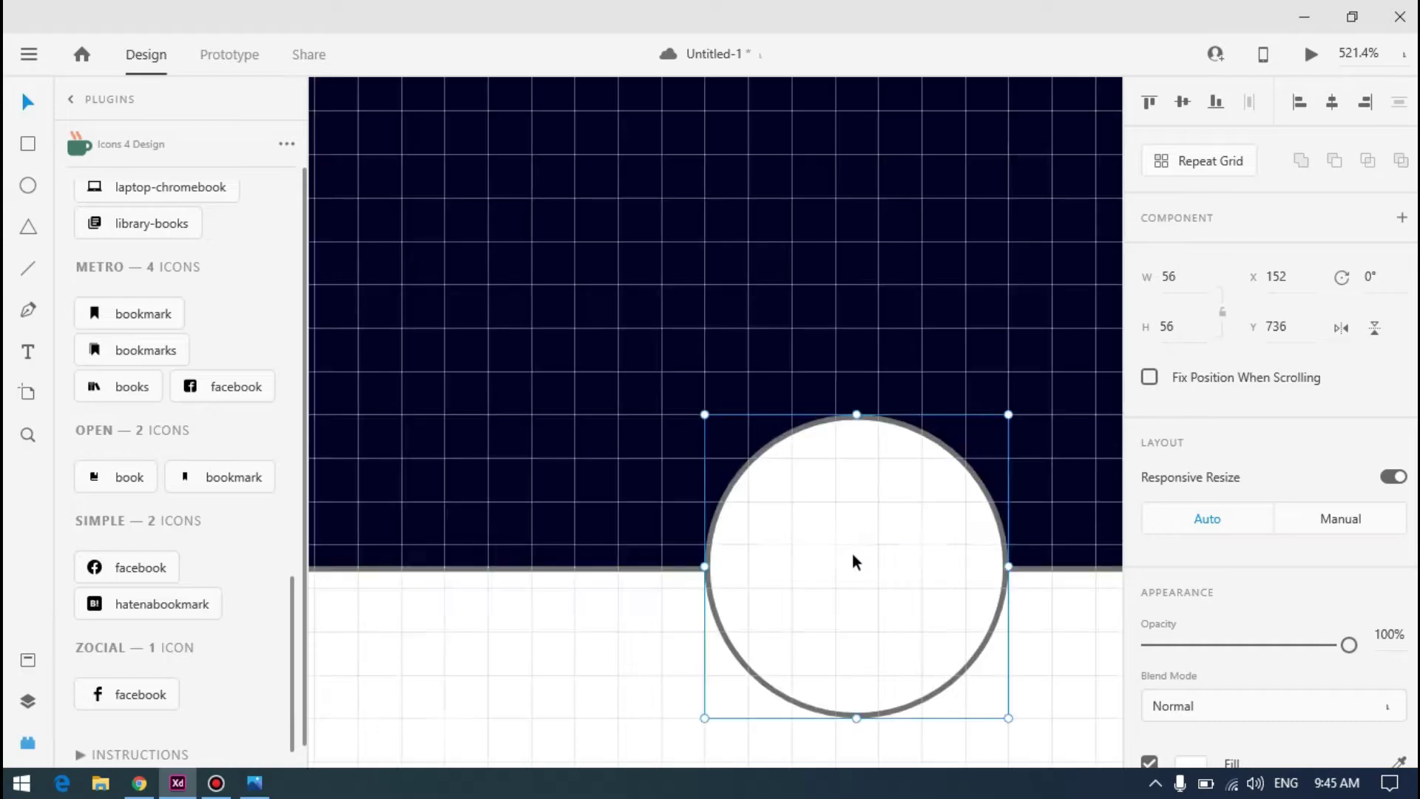
Compare the white circle's size and position with the round plus button in the reference image in Photos
{"action": "key", "text": "alt+Tab"}
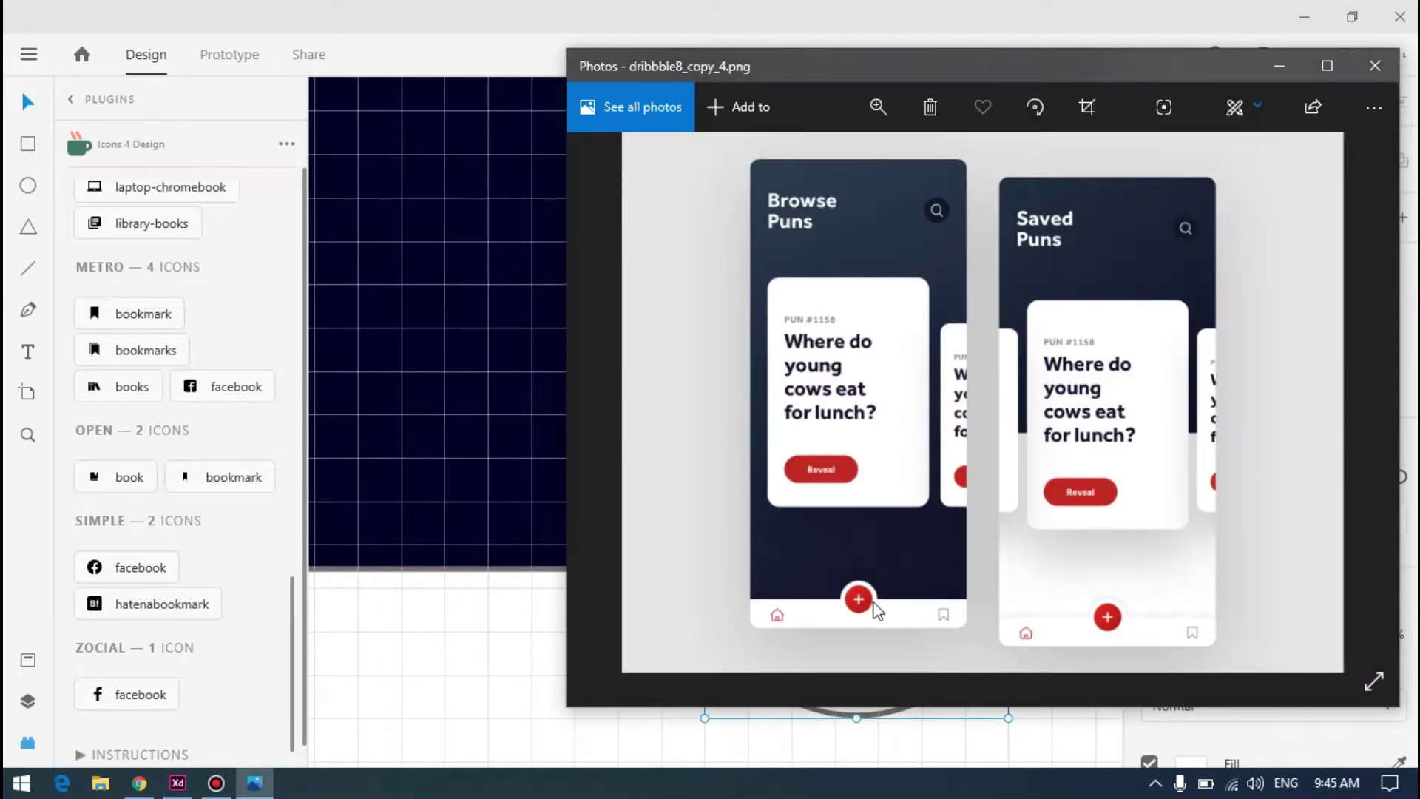
{"action": "key", "text": "alt+Tab"}
{"action": "scroll", "coordinate": [672, 508], "scroll_direction": "down", "scroll_amount": 10}
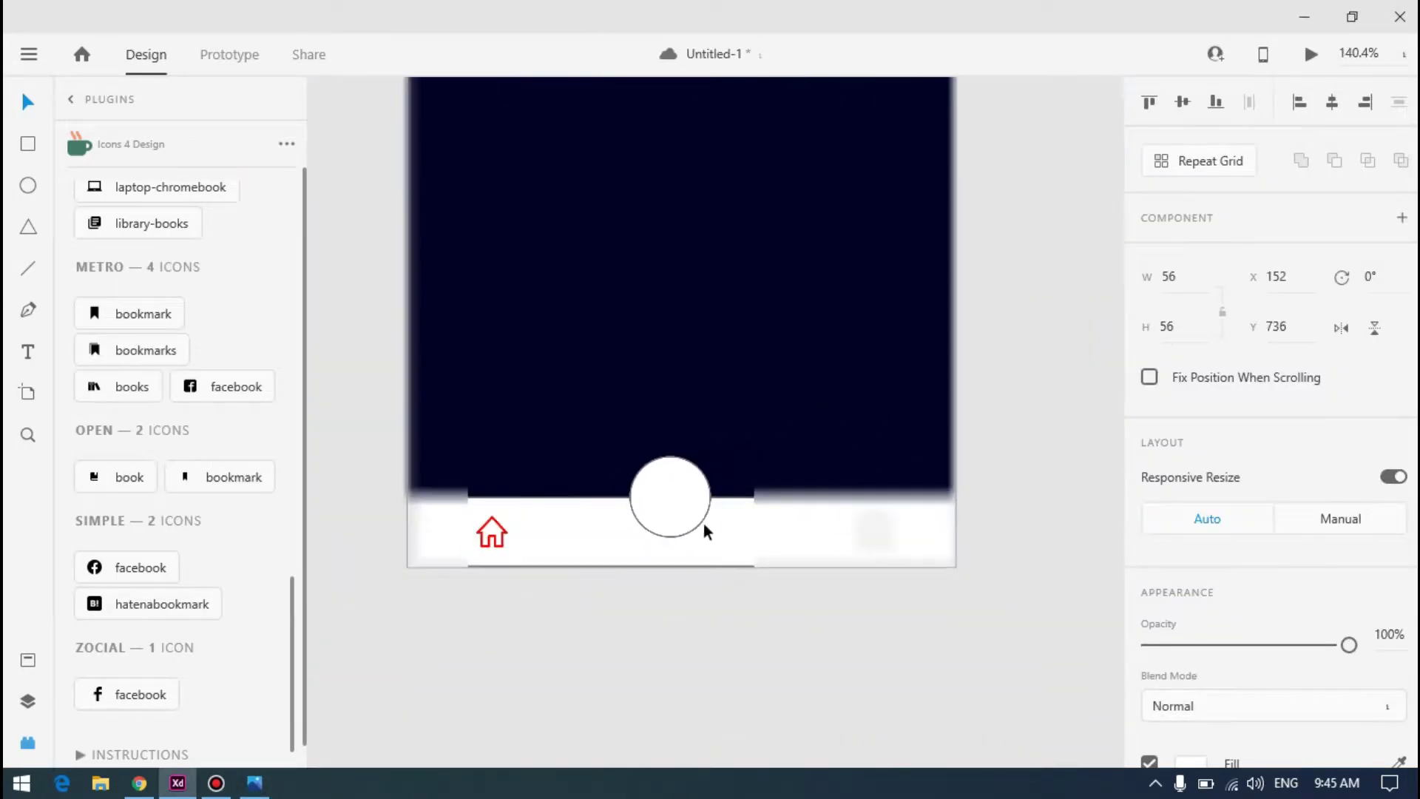
{"action": "key", "text": "alt+Tab"}
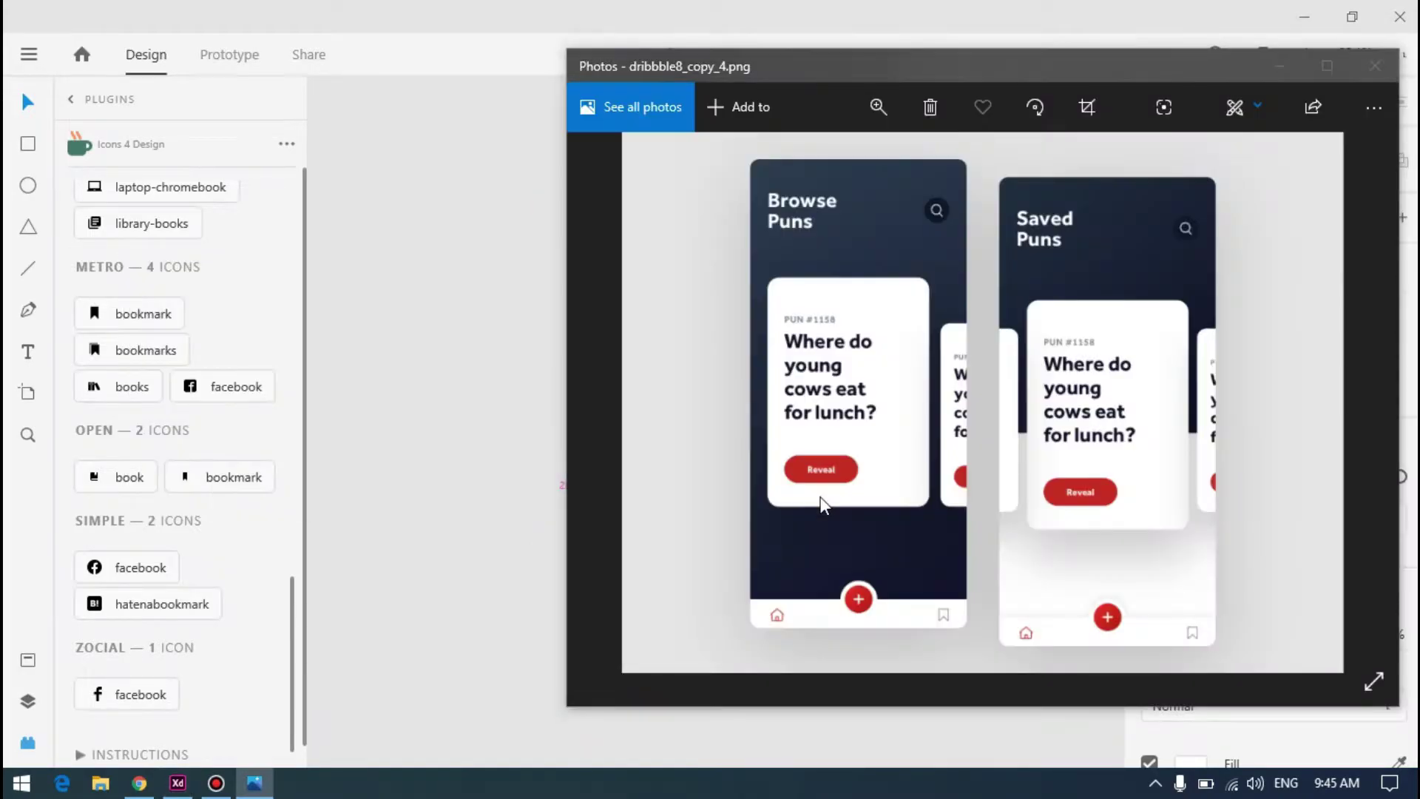
{"action": "key", "text": "alt+Tab"}
{"action": "scroll", "coordinate": [760, 514], "scroll_direction": "up", "scroll_amount": 5}
{"action": "left_click", "coordinate": [1194, 271]}
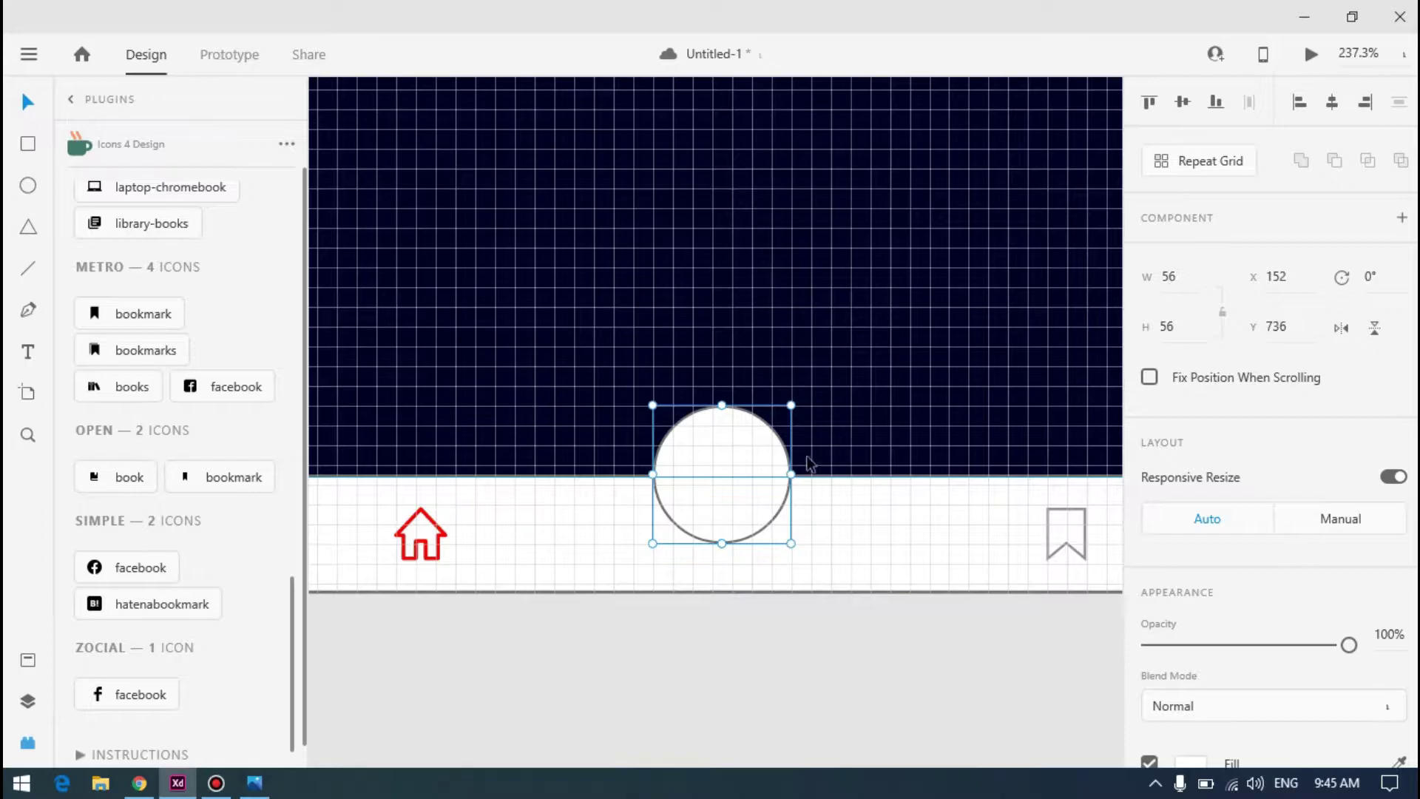
{"action": "key", "text": "alt+Tab"}
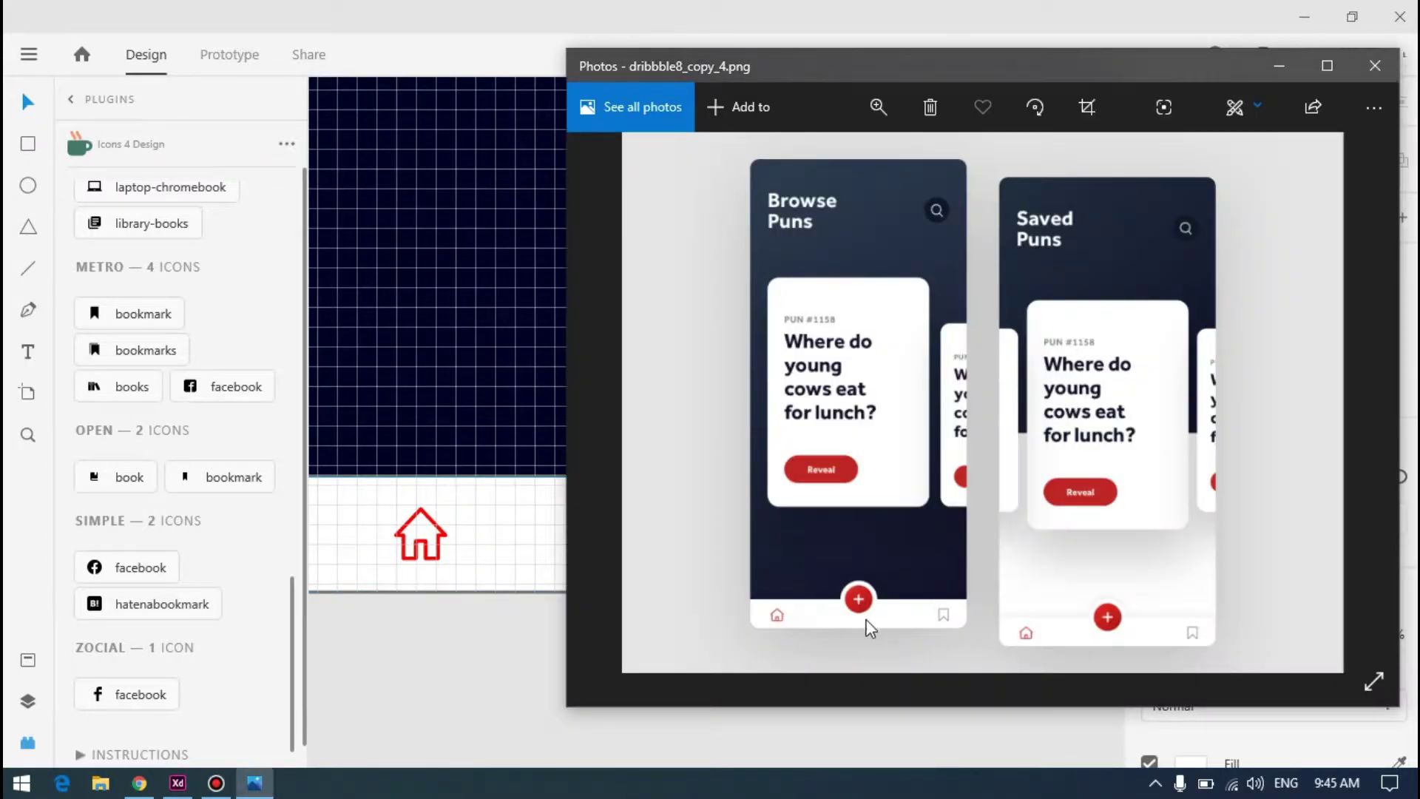
Back in Adobe XD, search the Icons 4 Design plugin for "add" and compare the icon options with the reference image's plus button
{"action": "key", "text": "alt+Tab"}
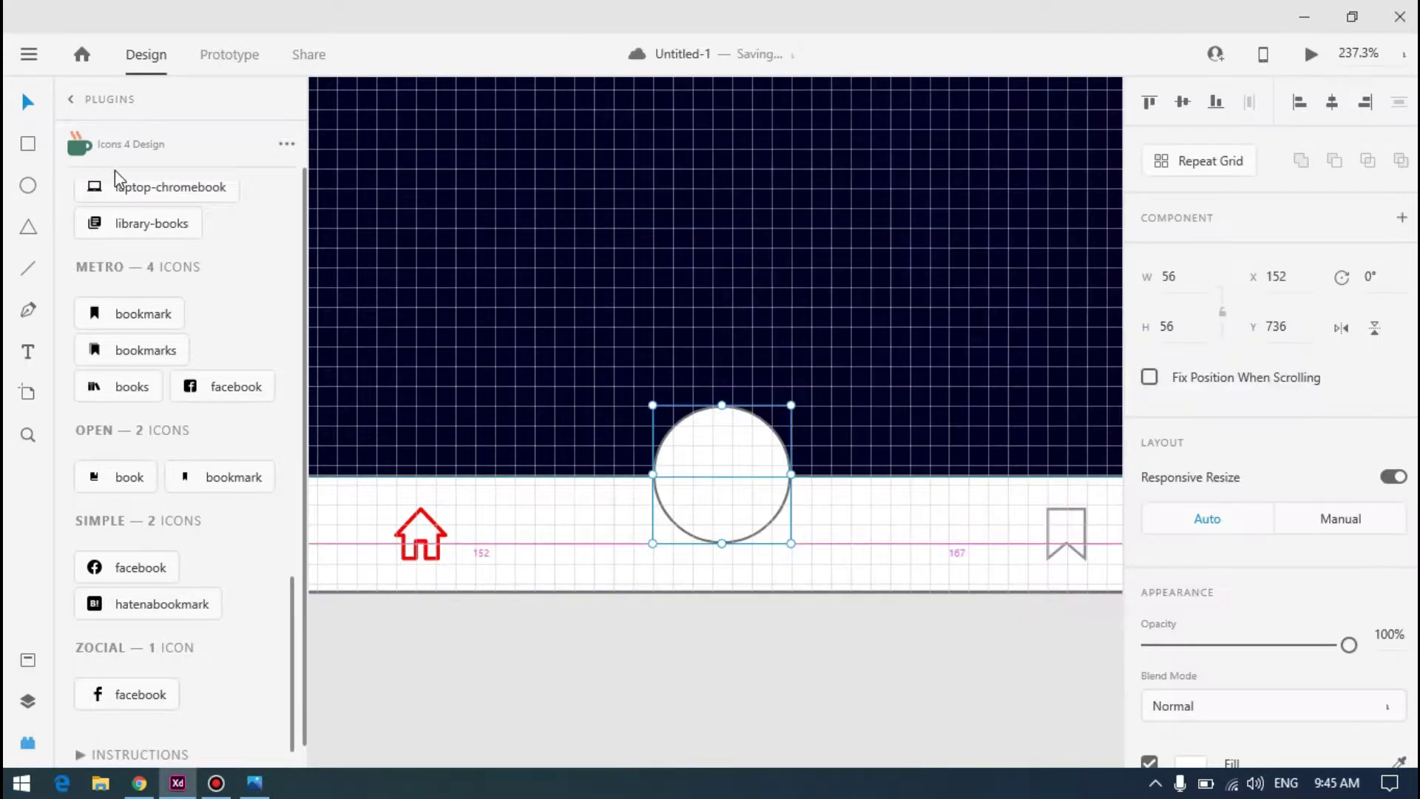
{"action": "scroll", "coordinate": [112, 168], "scroll_direction": "up", "scroll_amount": 10}
{"action": "double_click", "coordinate": [154, 219]}
{"action": "type", "text": "add"}
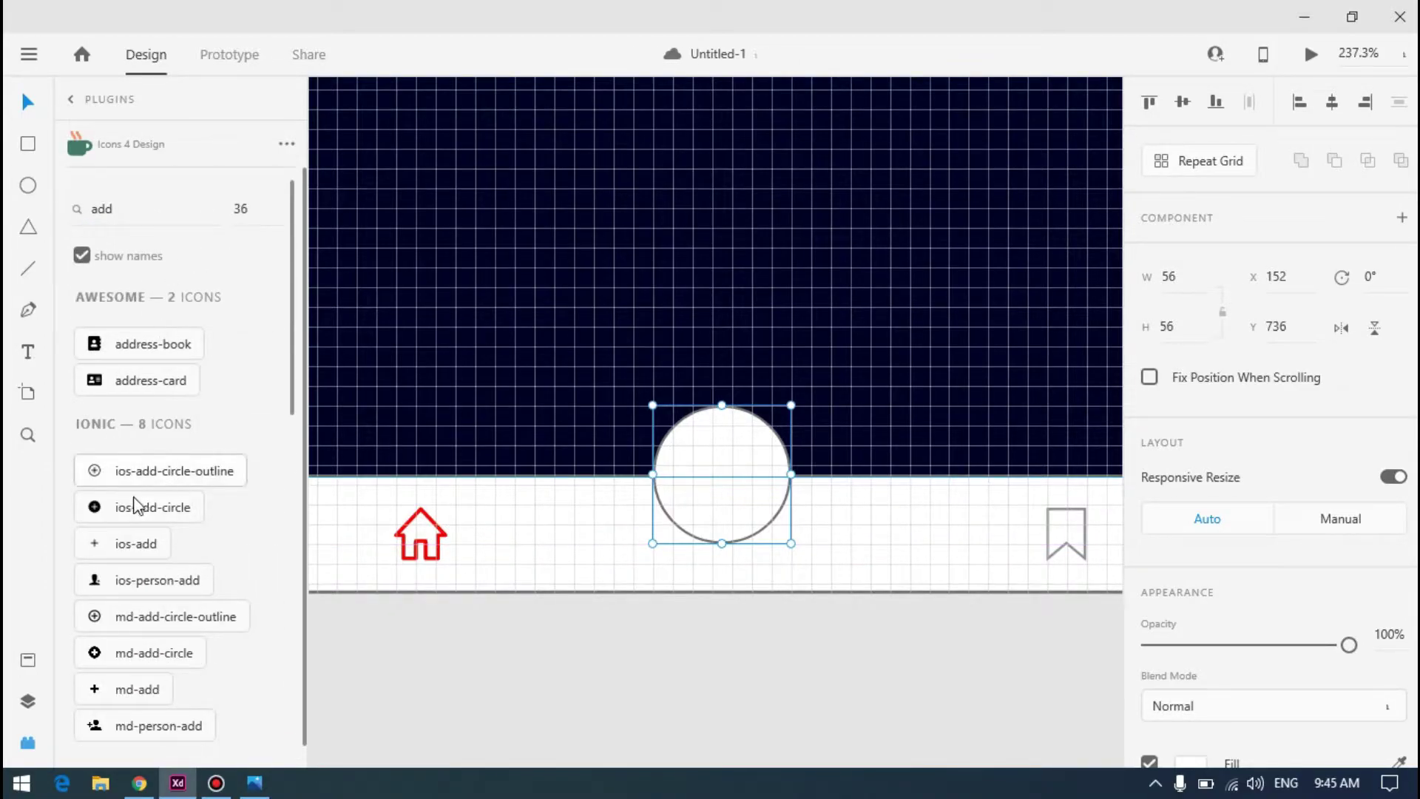
{"action": "key", "text": "alt"}
{"action": "key", "text": "alt+Tab"}
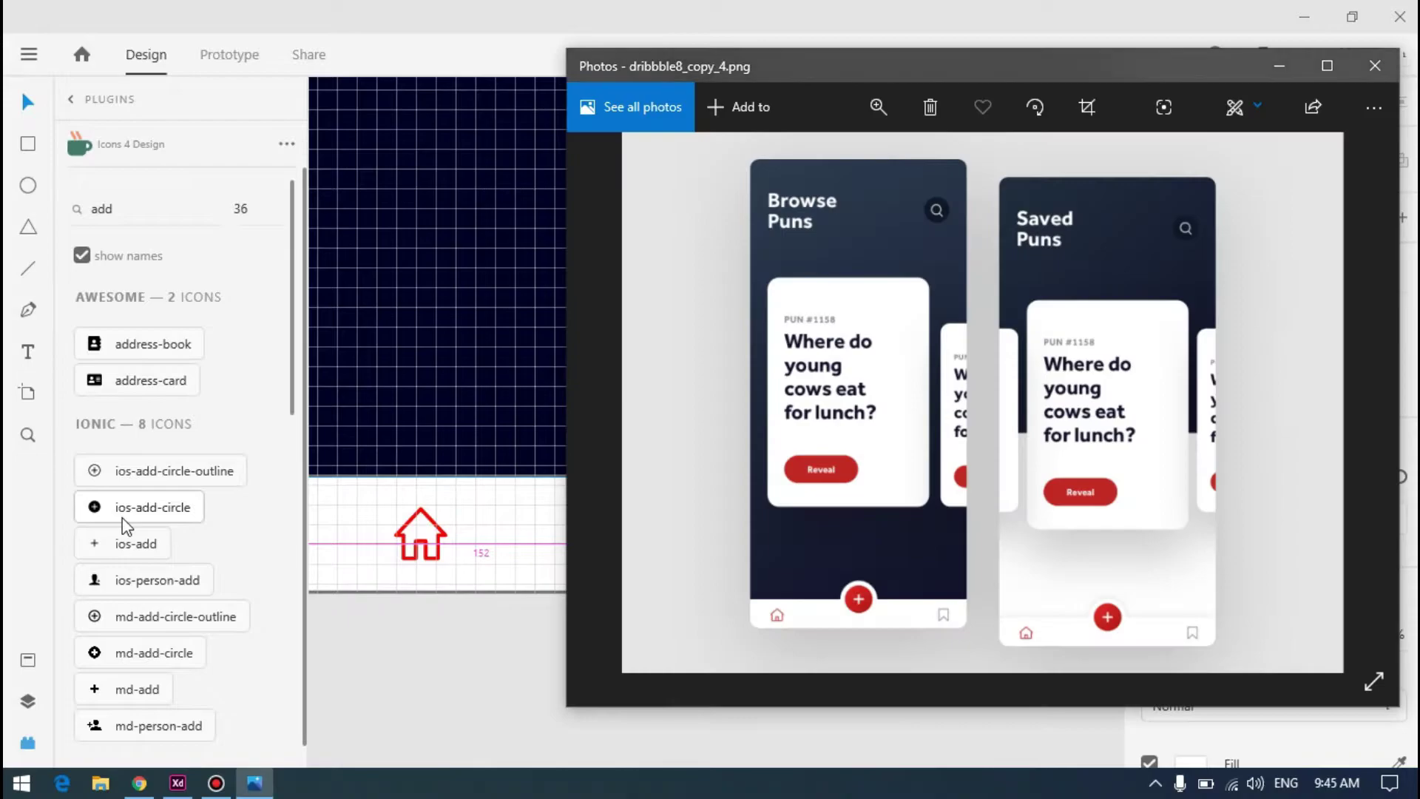
{"action": "key", "text": "alt+Tab"}
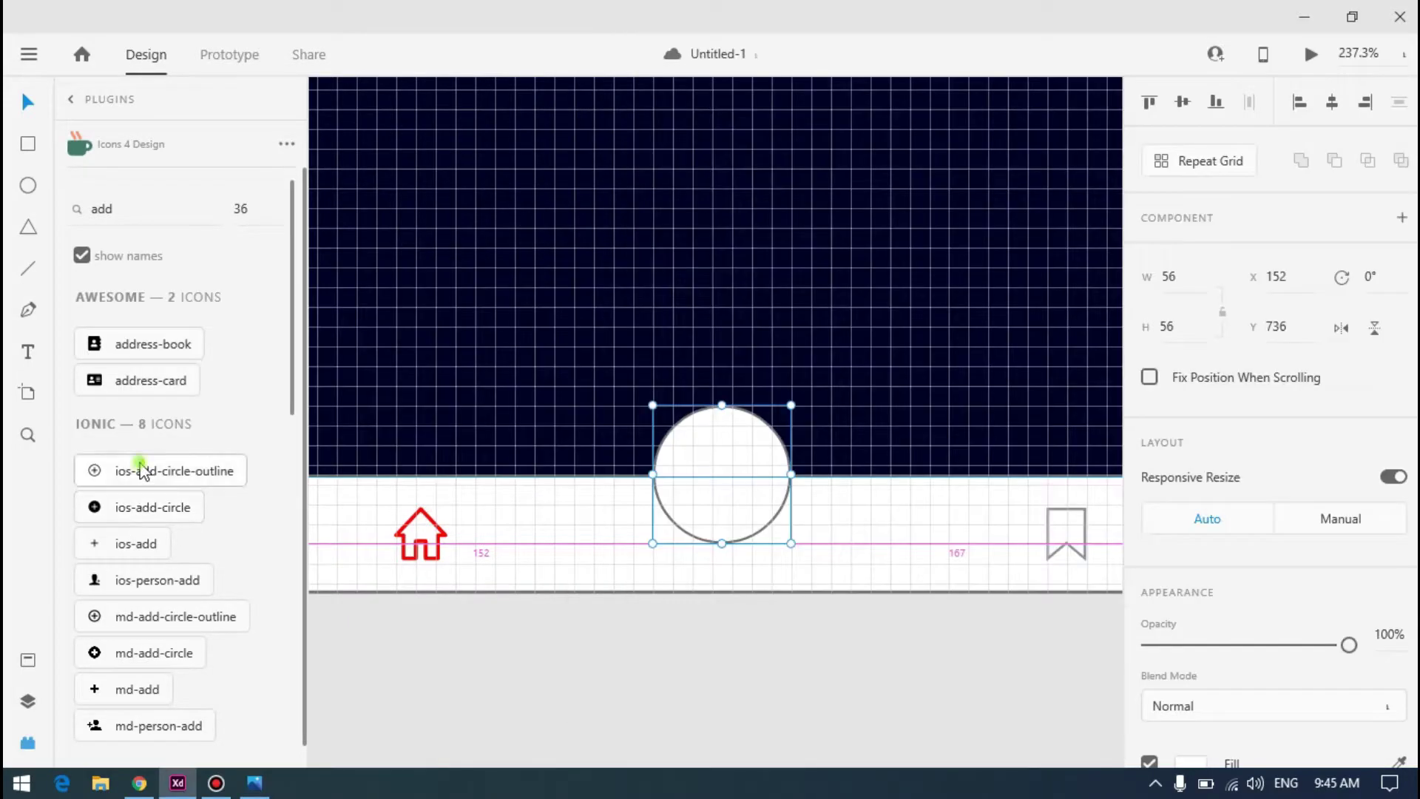
Undo the inserted circled plus, insert the plain ios-add icon instead and place it in the circle's centre at X 170.93, Y 755.93
{"action": "left_click", "coordinate": [142, 470]}
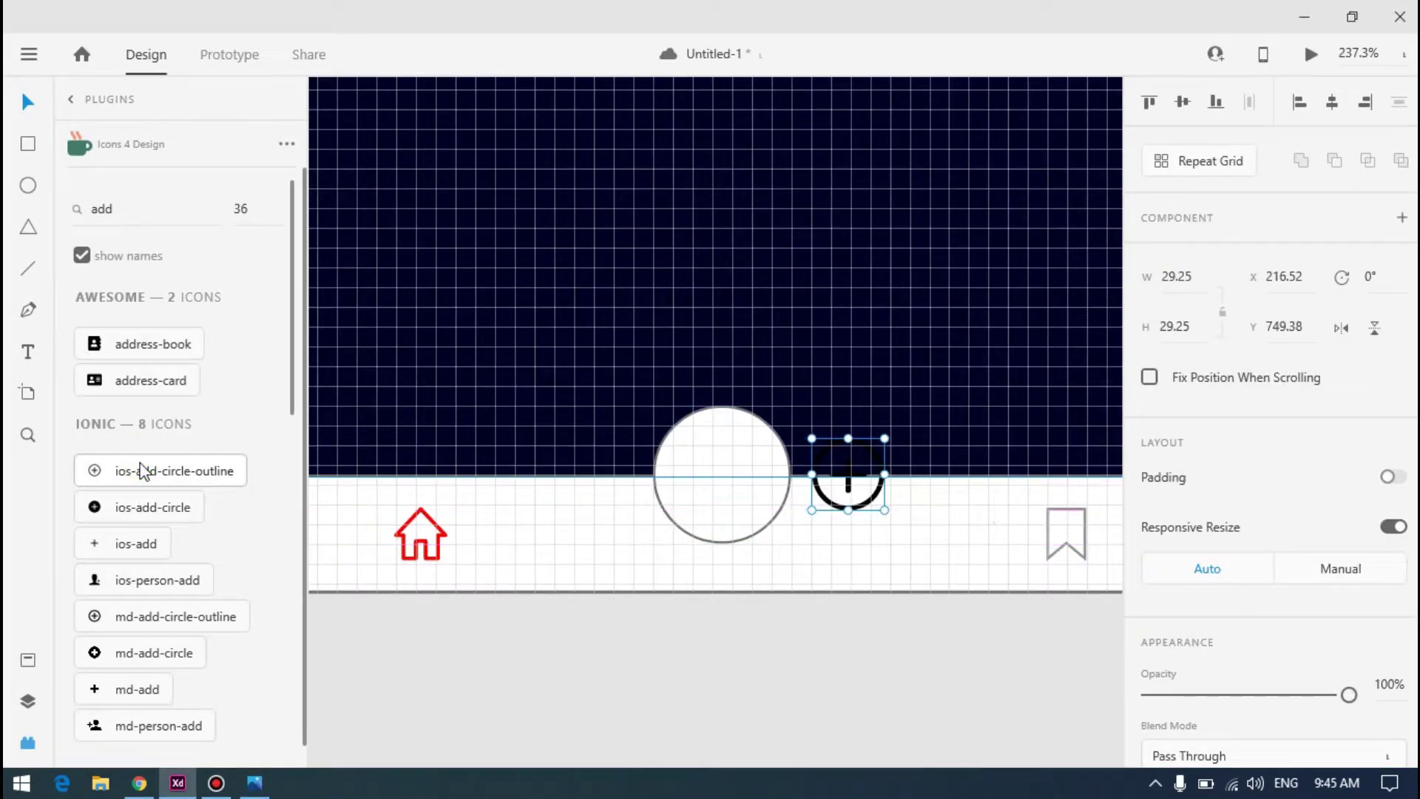
{"action": "key", "text": "ctrl+z"}
{"action": "left_click", "coordinate": [135, 544]}
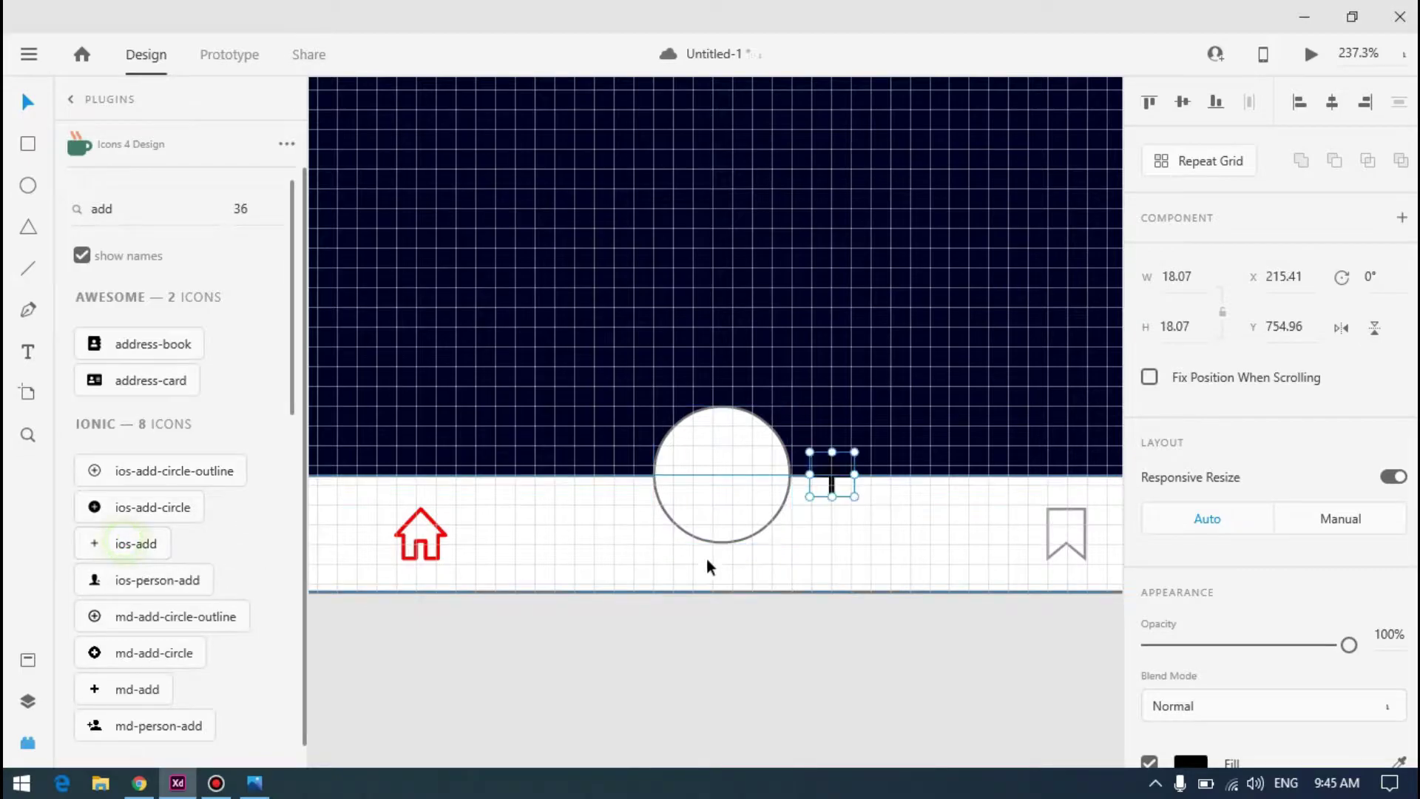
{"action": "left_click_drag", "start_coordinate": [830, 479], "coordinate": [725, 488]}
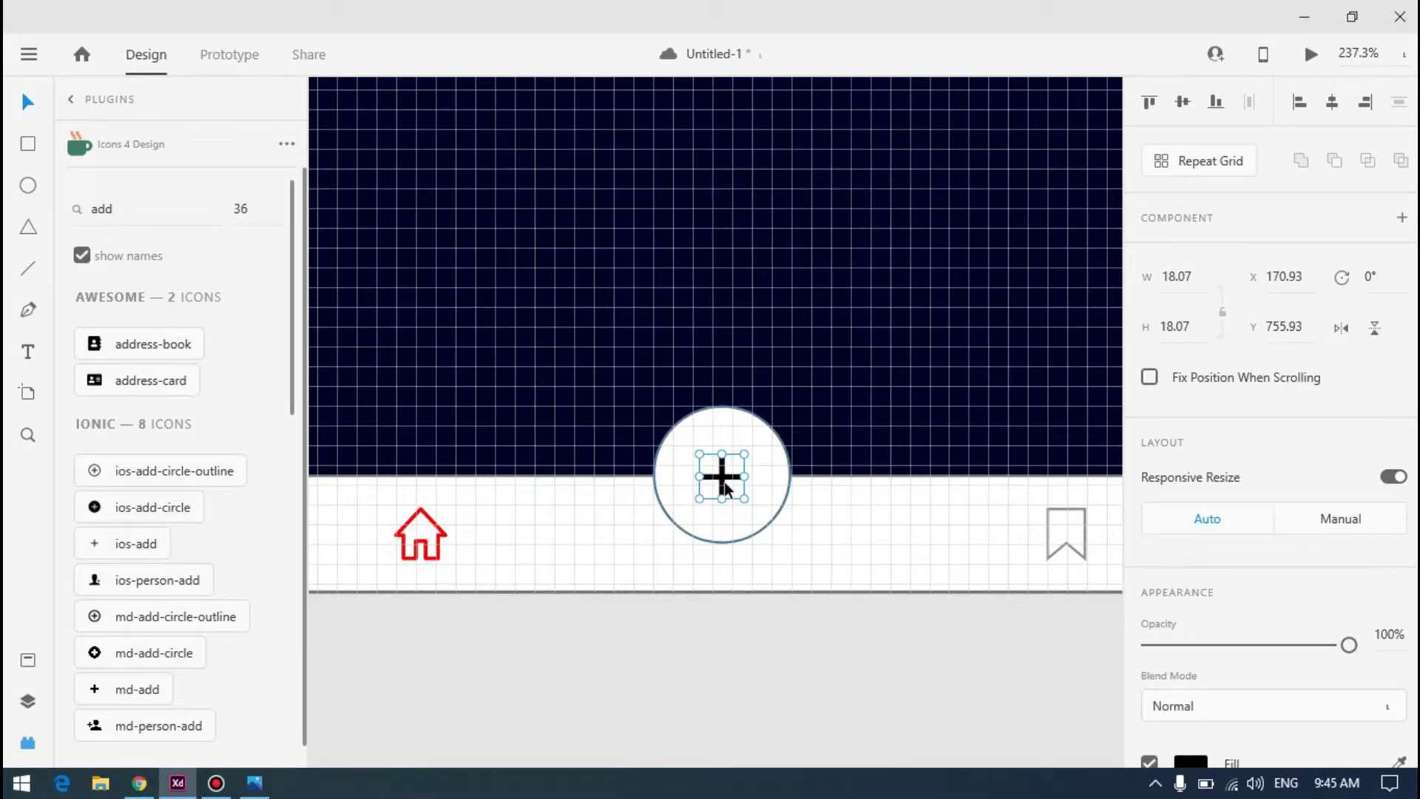
Check the plus icon against the reference image and set its fill colour to #FFFFFF
{"action": "scroll", "coordinate": [723, 485], "scroll_direction": "up", "scroll_amount": 5}
{"action": "scroll", "coordinate": [722, 482], "scroll_direction": "down", "scroll_amount": 3}
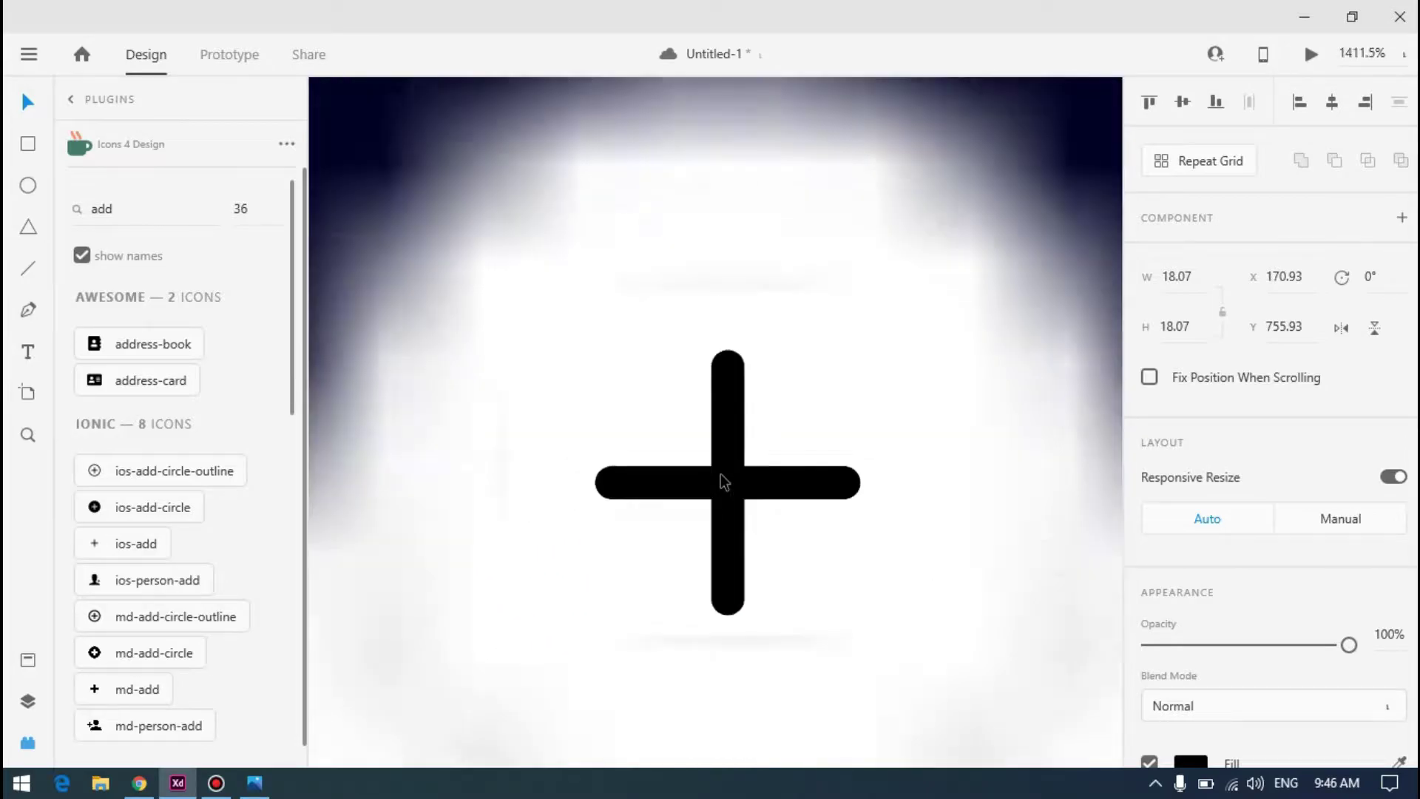
{"action": "key", "text": "alt+Tab"}
{"action": "key", "text": "alt+Tab"}
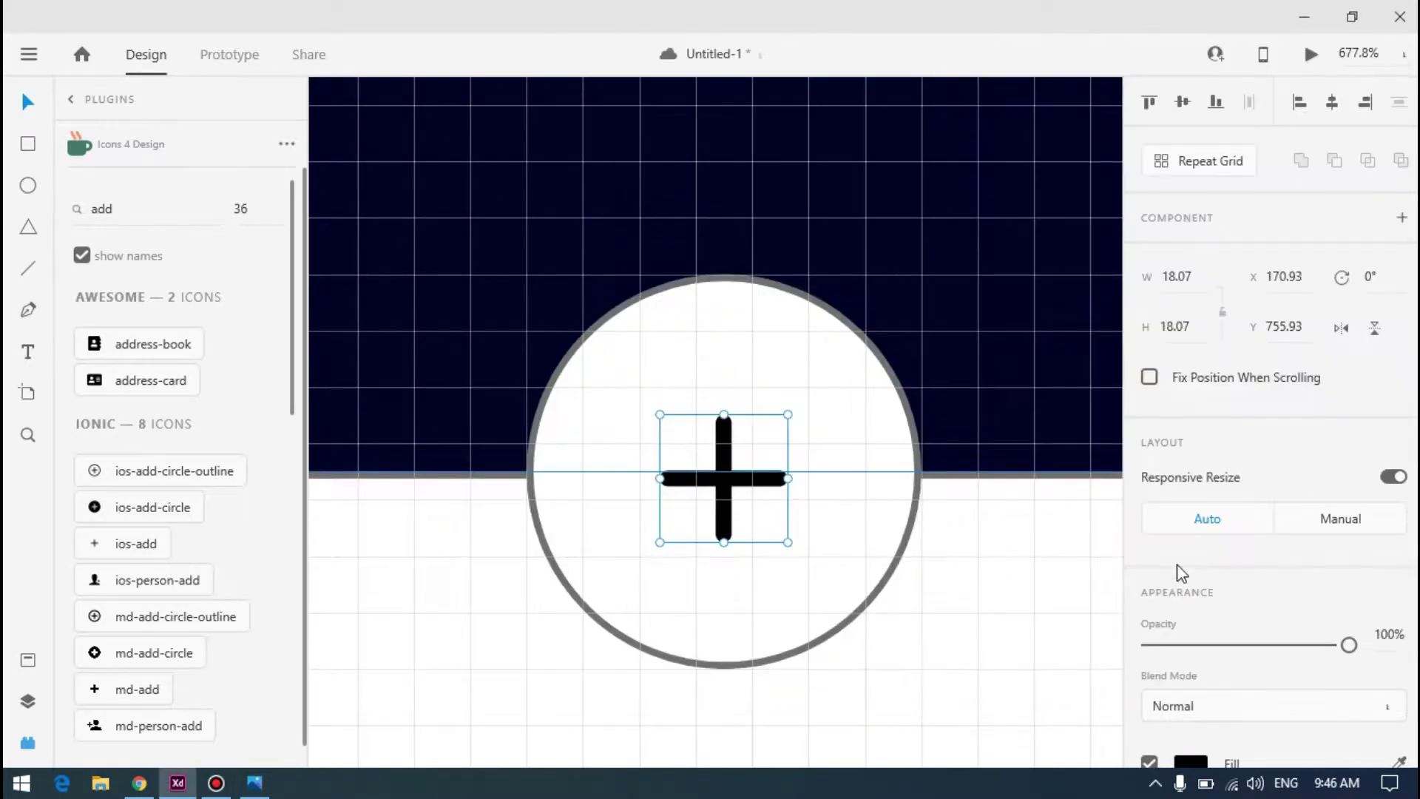
{"action": "scroll", "coordinate": [1179, 571], "scroll_direction": "down", "scroll_amount": 3}
{"action": "left_click", "coordinate": [1190, 531]}
{"action": "type", "text": "ffffff"}
{"action": "key", "text": "Return"}
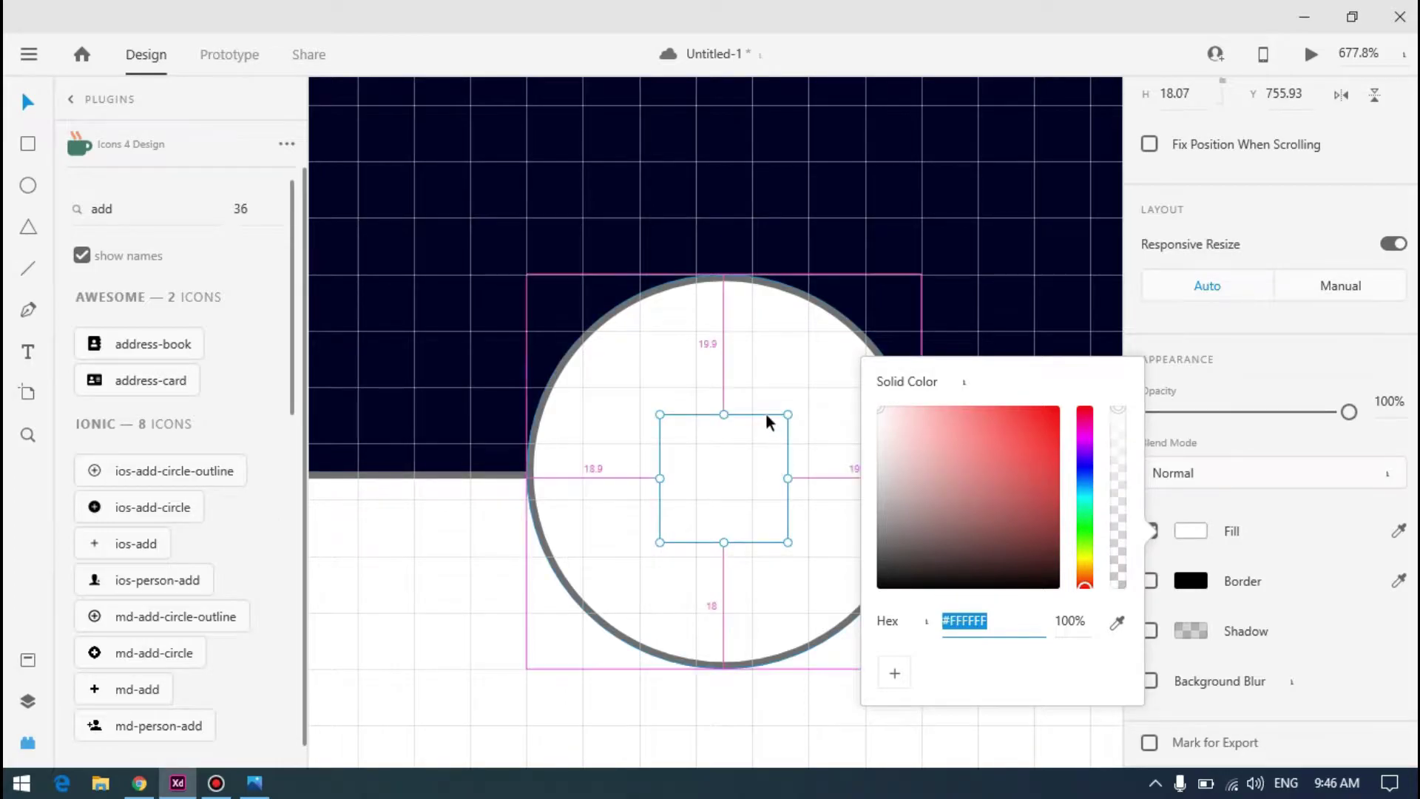
Following the reference image, fill the 56 by 56 circle with bright red and remove its border
{"action": "key", "text": "alt+Tab"}
{"action": "key", "text": "alt+Tab"}
{"action": "left_click", "coordinate": [796, 369]}
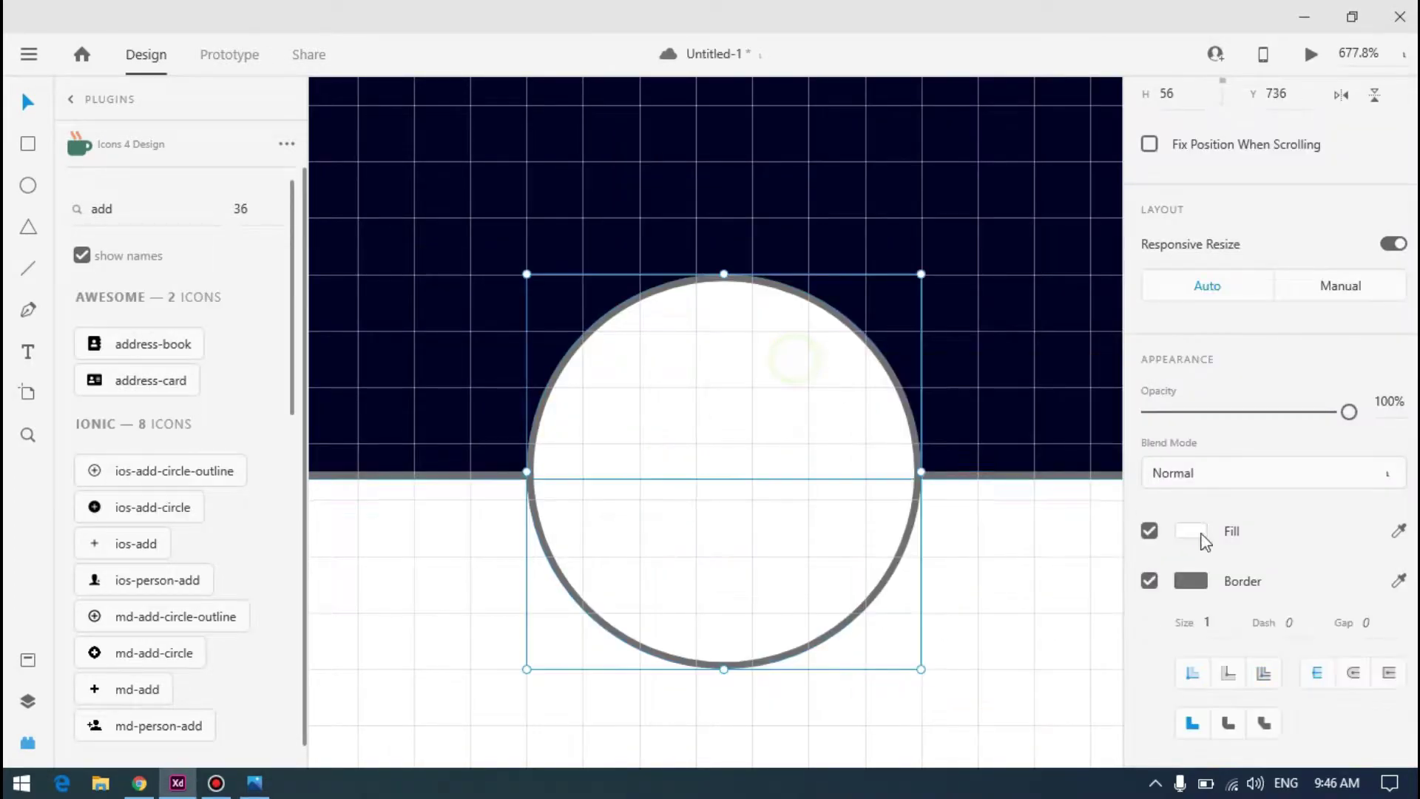
{"action": "left_click", "coordinate": [1191, 531]}
{"action": "mouse_move", "coordinate": [924, 510]}
{"action": "left_mouse_down"}
{"action": "mouse_move", "coordinate": [969, 450]}
{"action": "mouse_move", "coordinate": [1059, 406]}
{"action": "left_mouse_up"}
{"action": "left_click", "coordinate": [1171, 557]}
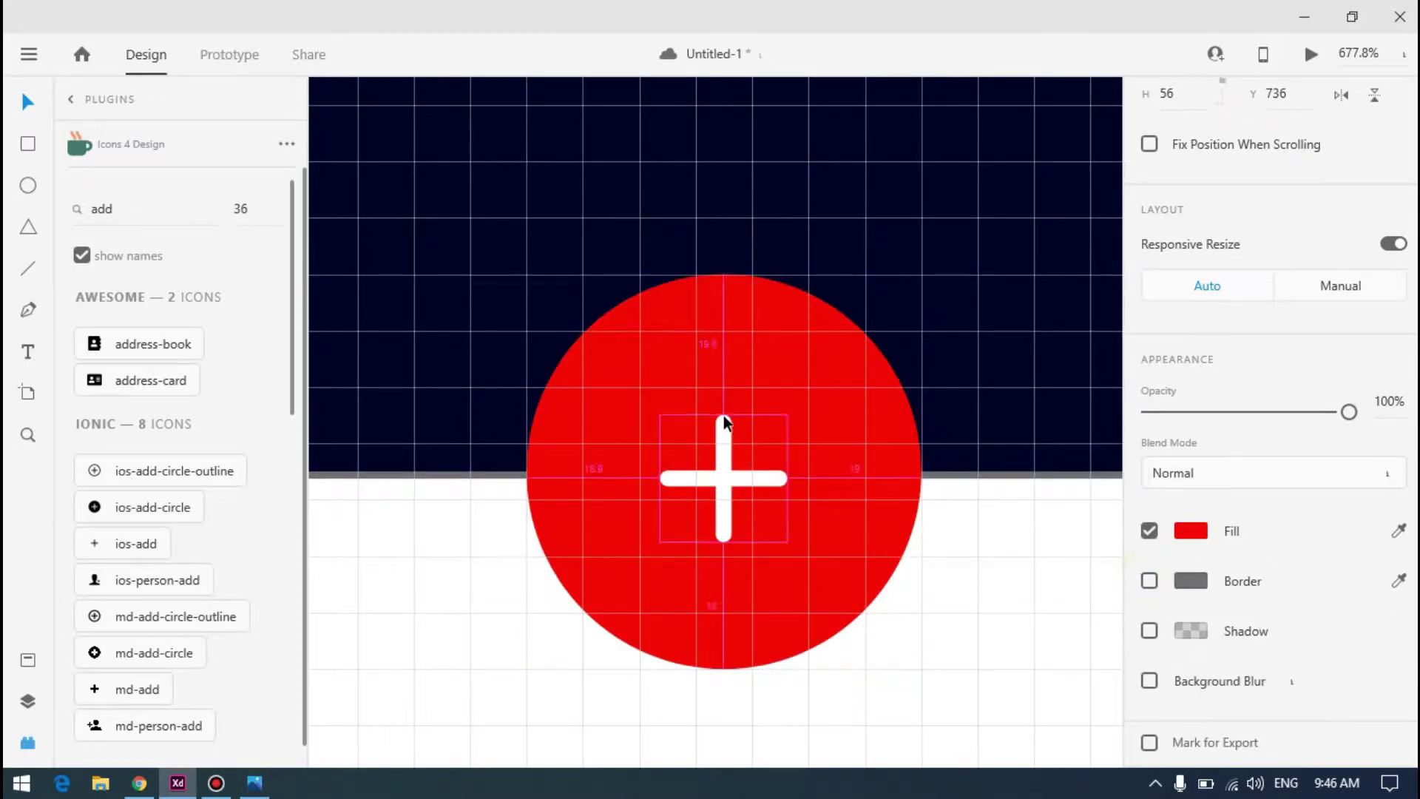
{"action": "key", "text": "alt+Tab"}
{"action": "key", "text": "alt+Tab"}
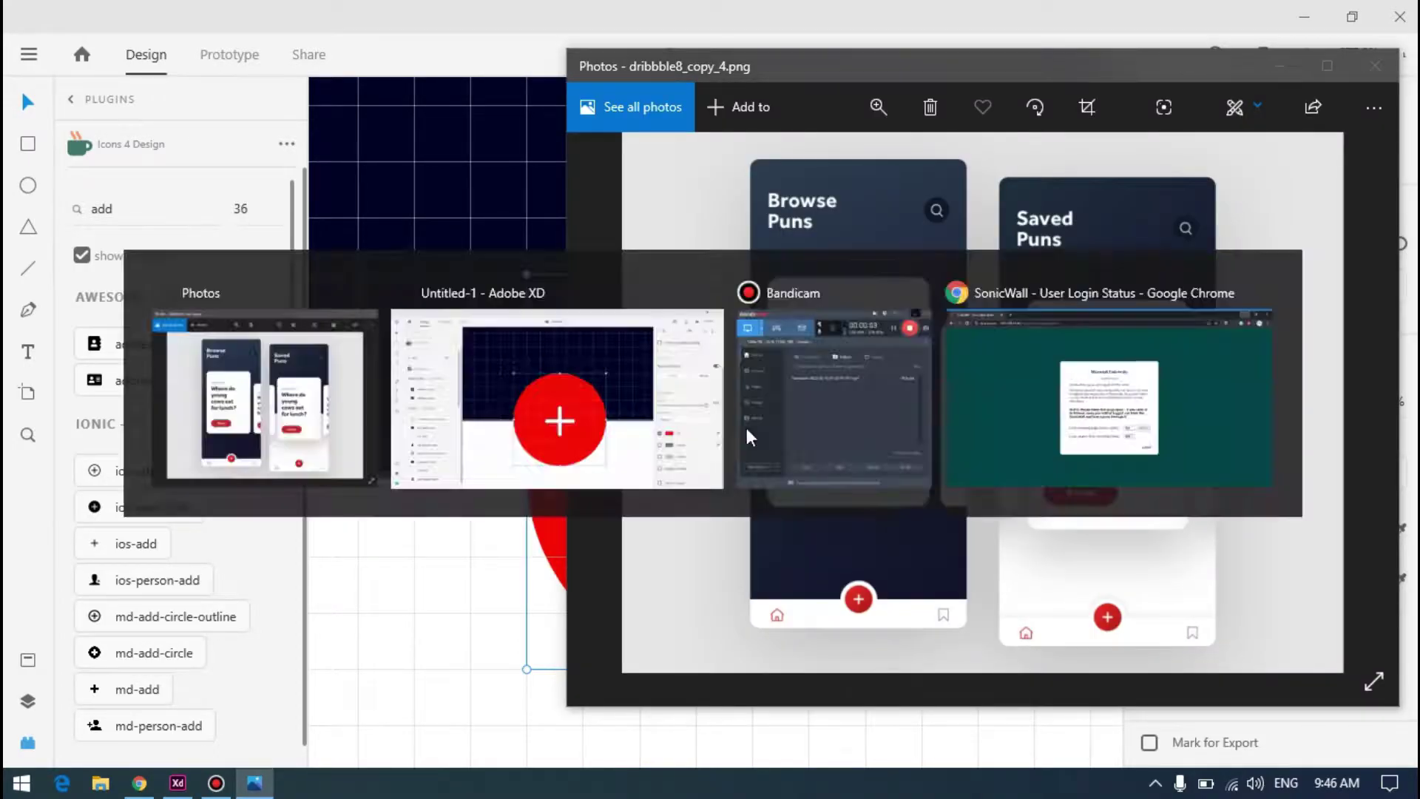
Select the red circle together with the white plus icon and group them into one button
{"action": "double_click", "coordinate": [725, 481]}
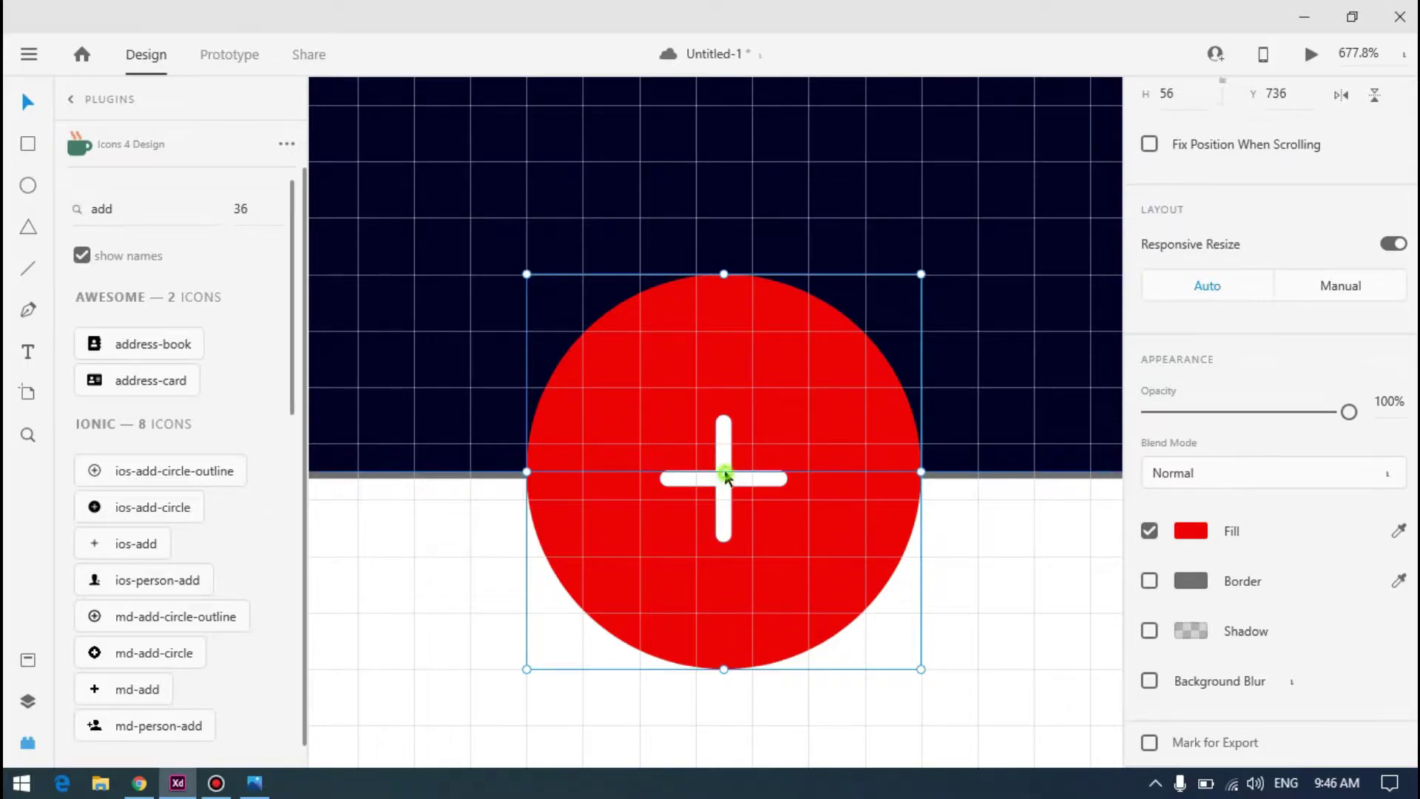
{"action": "left_click", "coordinate": [782, 412]}
{"action": "left_click", "coordinate": [725, 460]}
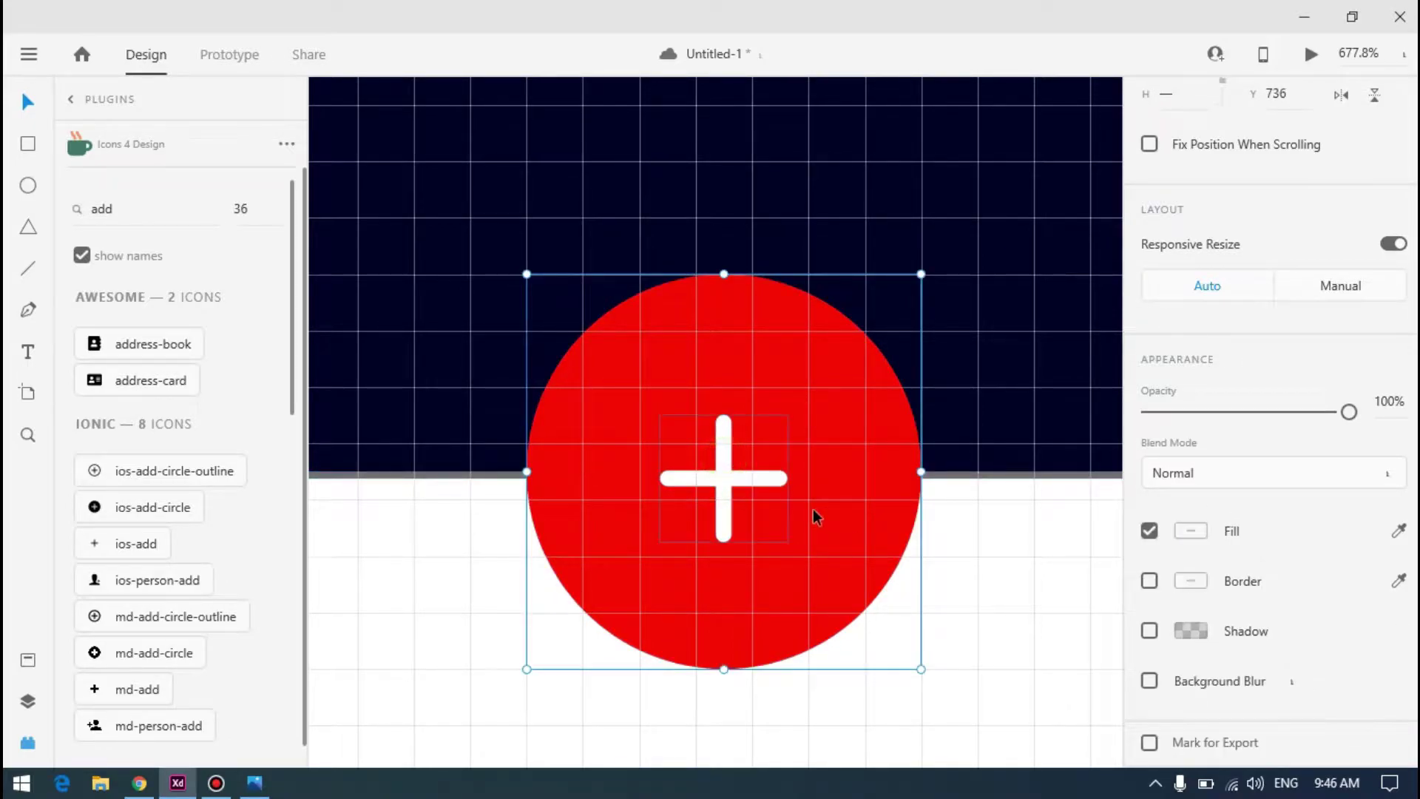
{"action": "key", "text": "ctrl+g"}
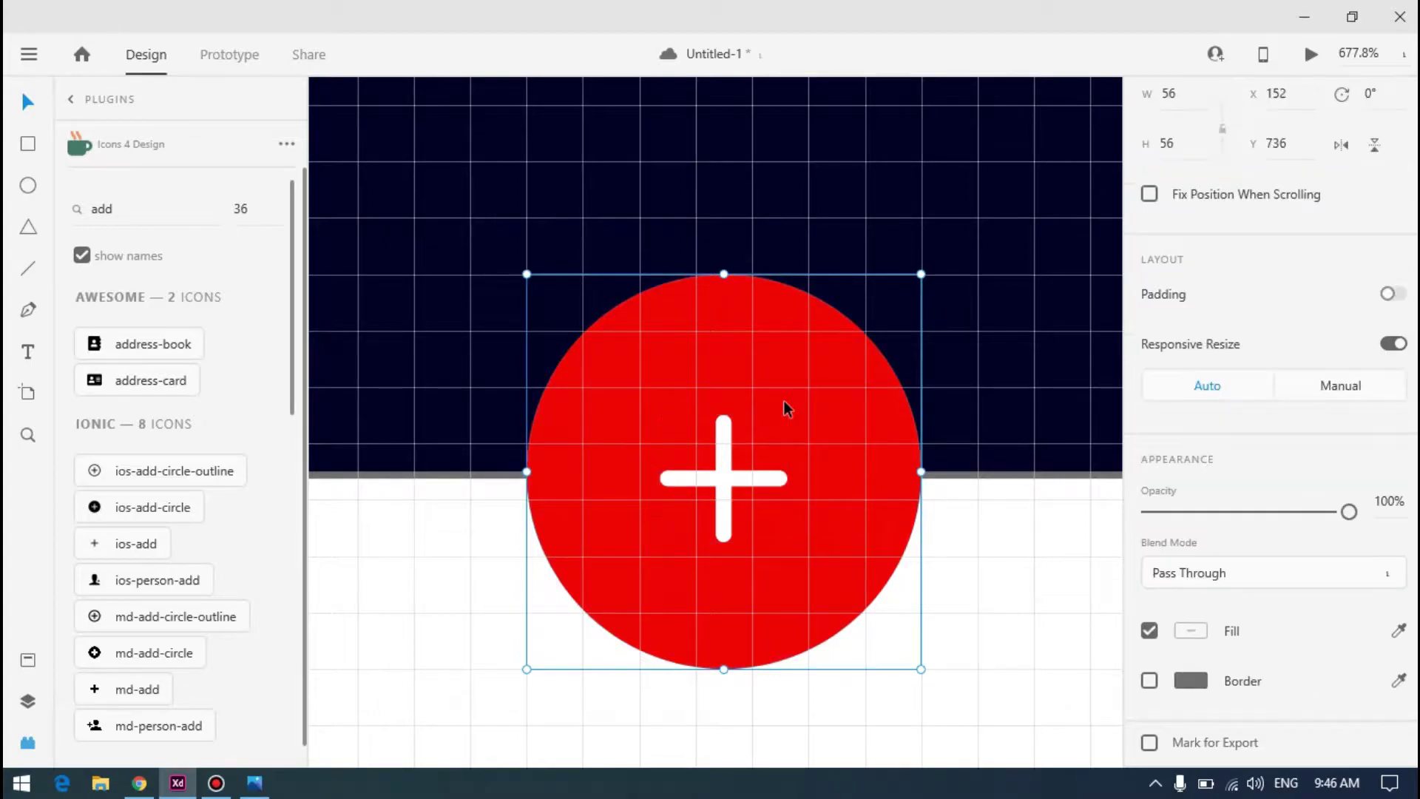
{"action": "key", "text": "ctrl+0"}
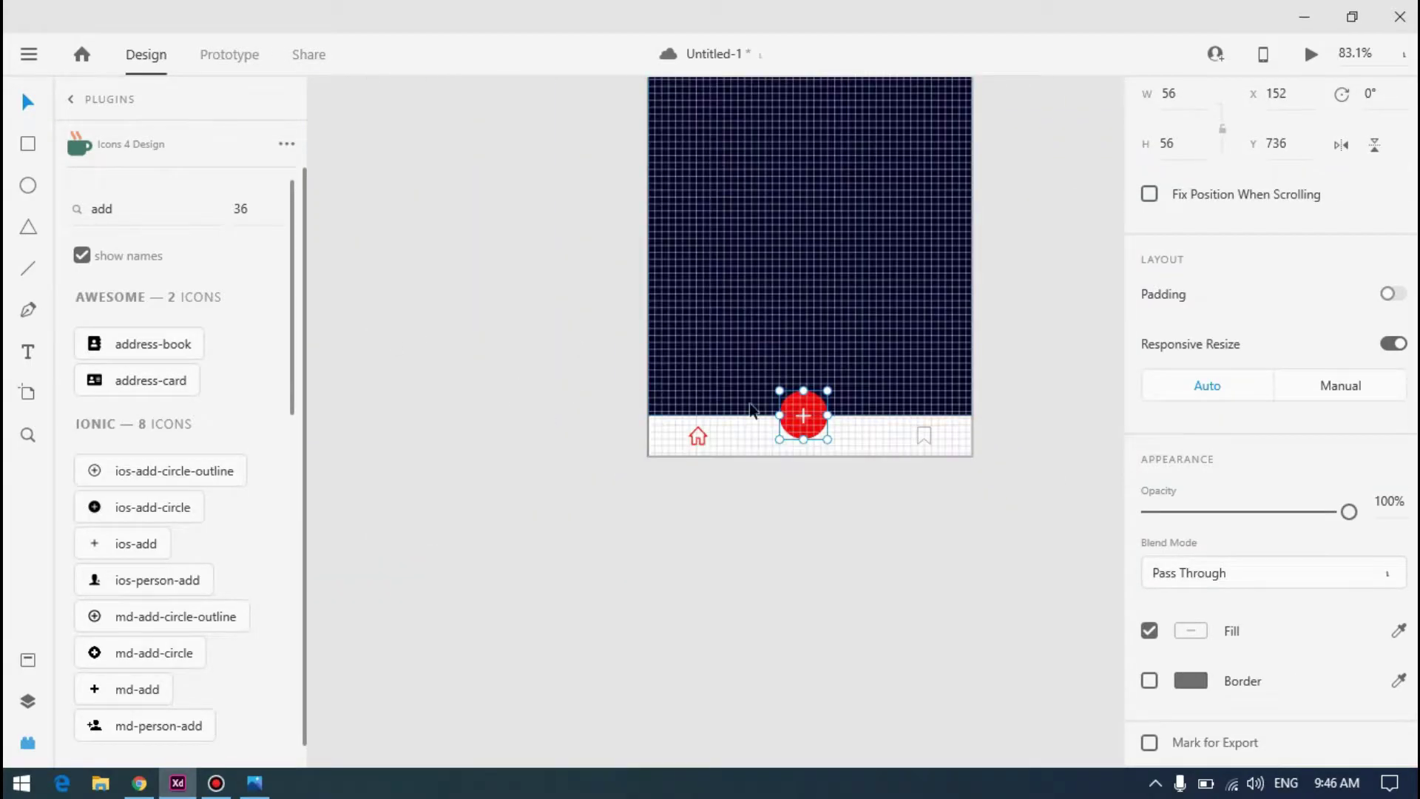
Centre the plus button group horizontally on the artboard at X 160 and keep it at Y 736 on the navigation bar's upper edge
{"action": "left_click_drag", "start_coordinate": [808, 424], "coordinate": [828, 420]}
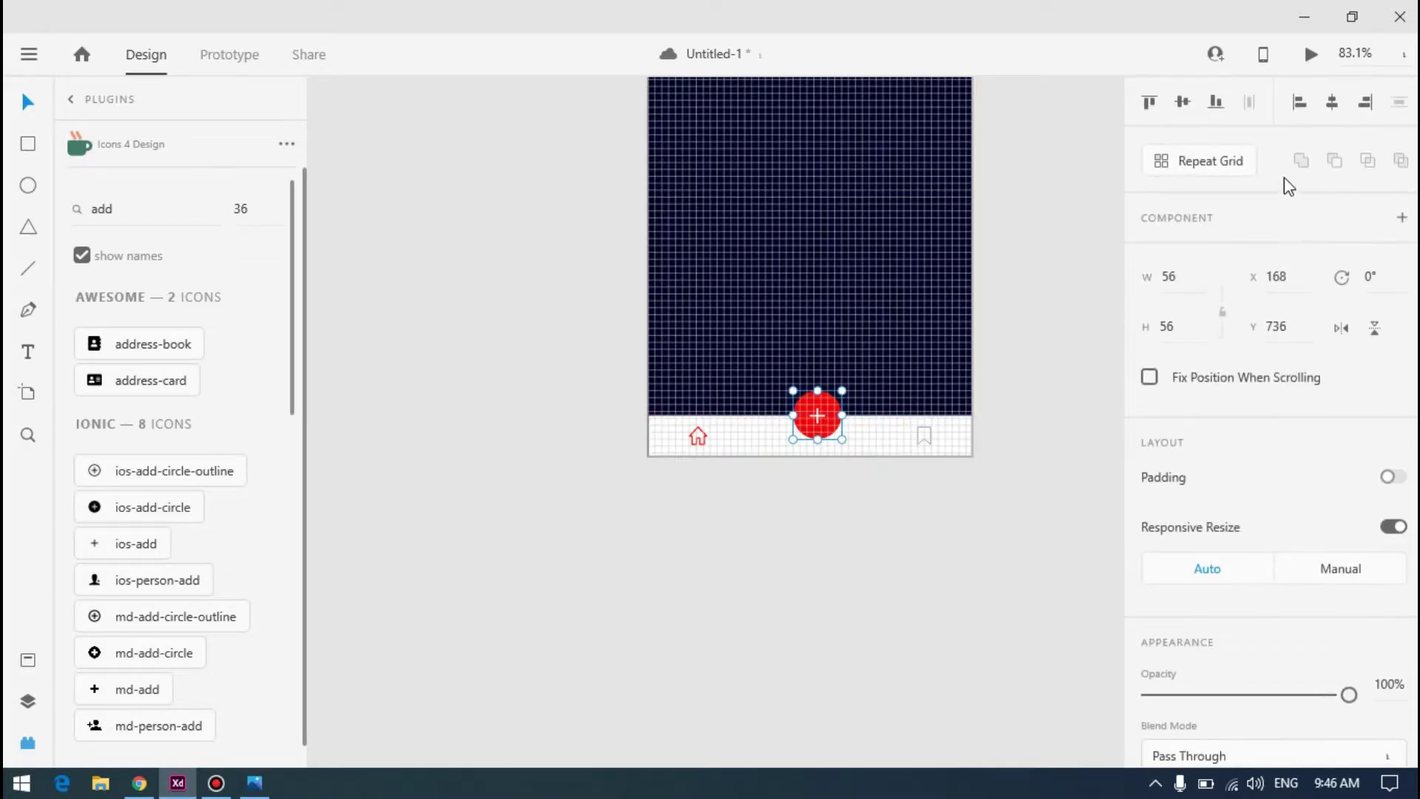
{"action": "left_click", "coordinate": [1331, 101]}
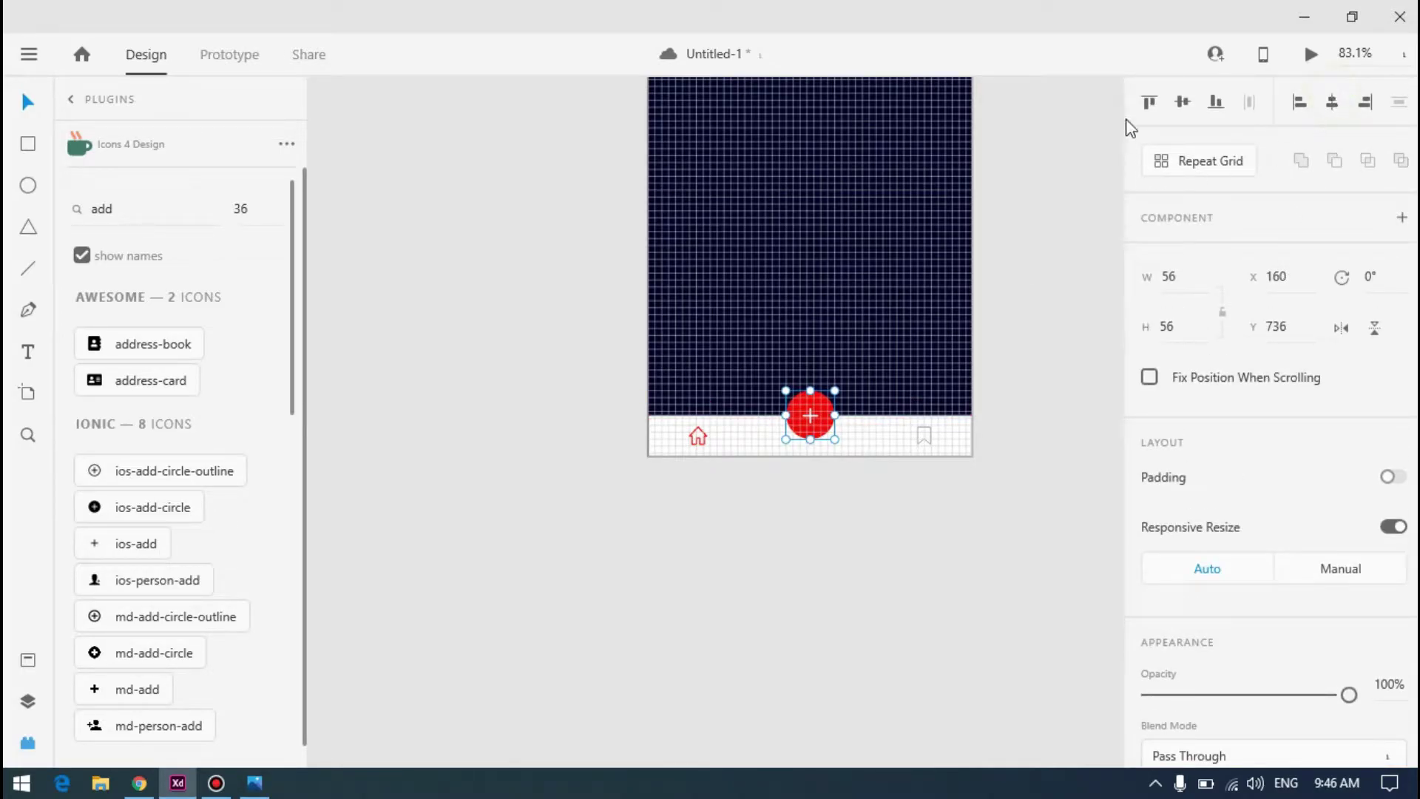
{"action": "scroll", "coordinate": [837, 382], "scroll_direction": "up", "scroll_amount": 5}
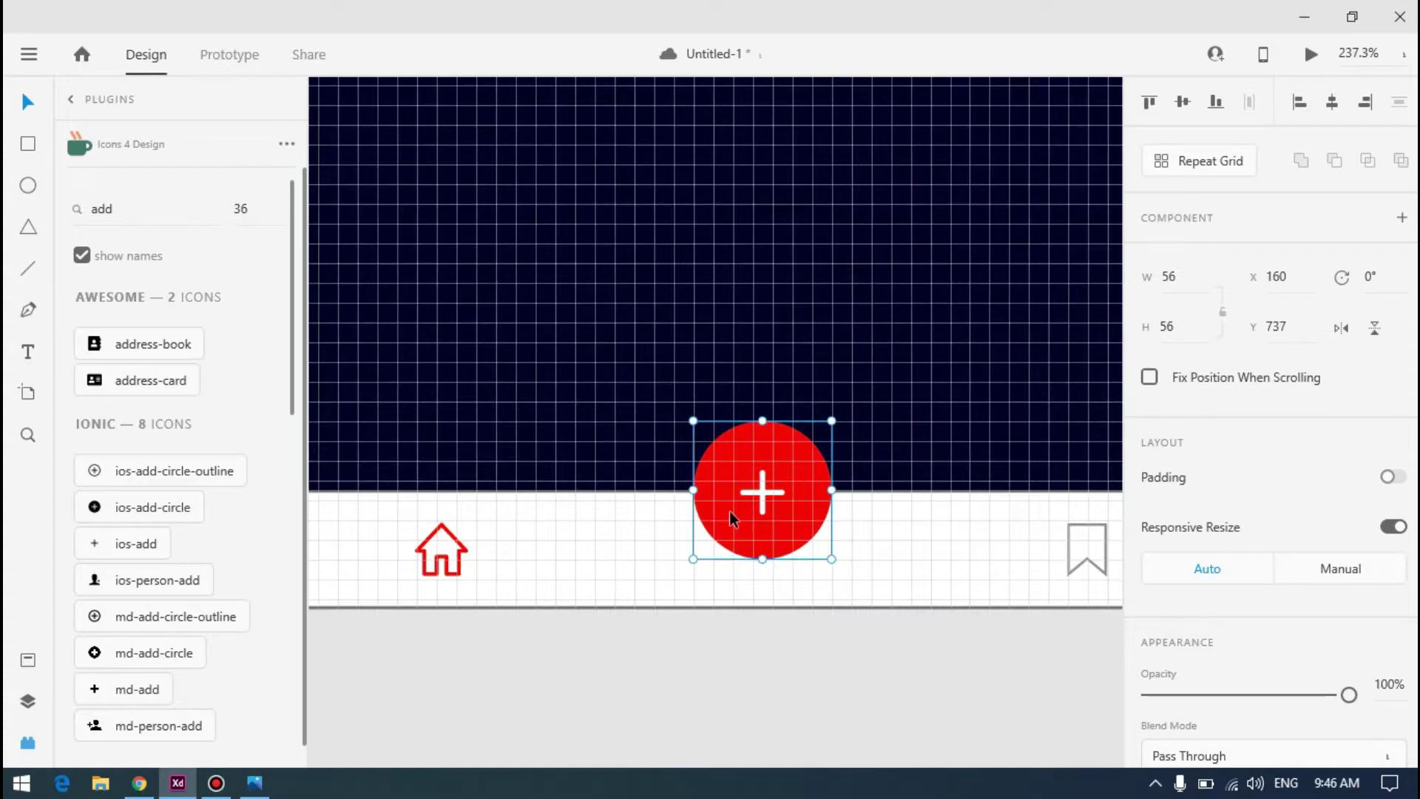
{"action": "left_click_drag", "start_coordinate": [729, 510], "coordinate": [729, 510]}
{"action": "scroll", "coordinate": [729, 510], "scroll_direction": "up", "scroll_amount": 10}
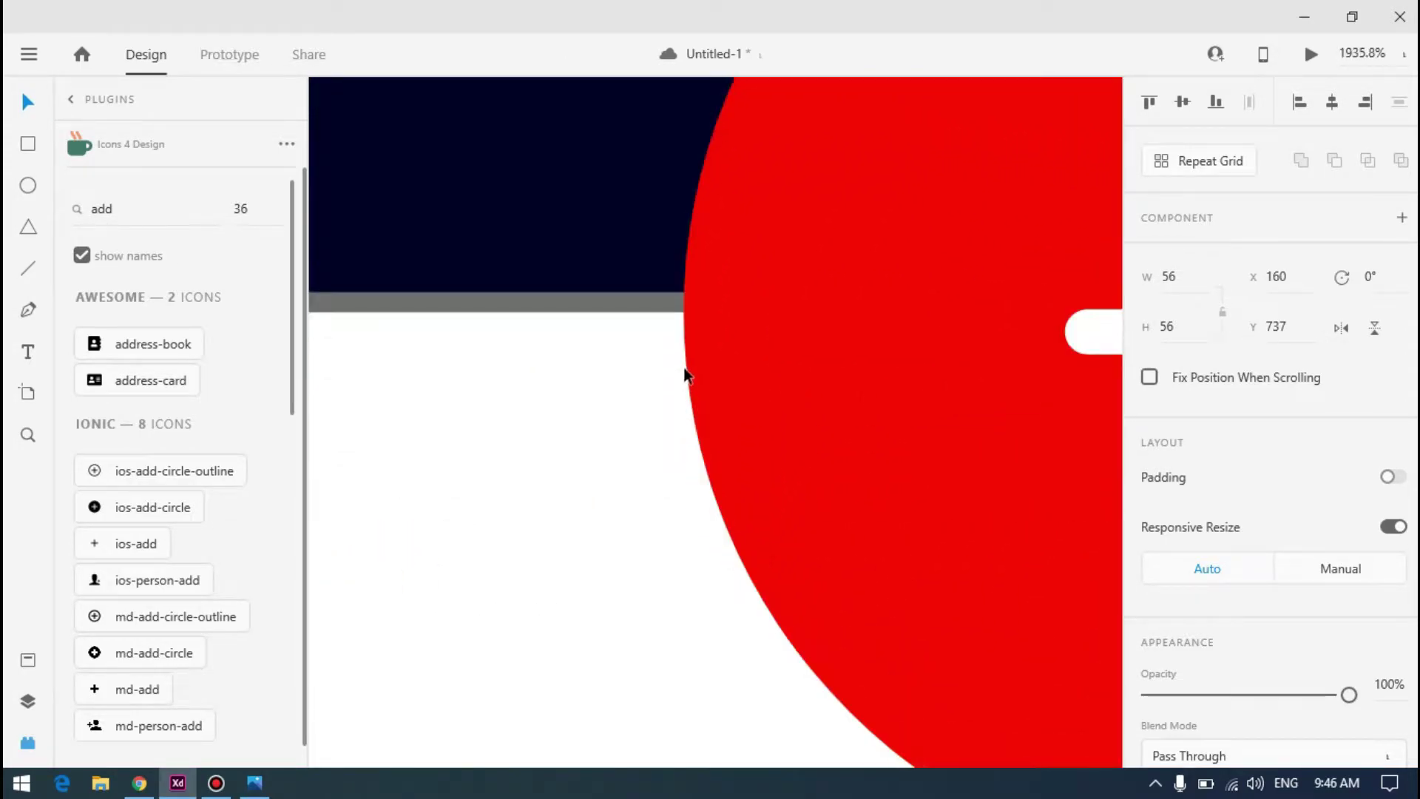
{"action": "scroll", "coordinate": [688, 370], "scroll_direction": "down", "scroll_amount": 6}
{"action": "left_click_drag", "start_coordinate": [692, 369], "coordinate": [692, 369]}
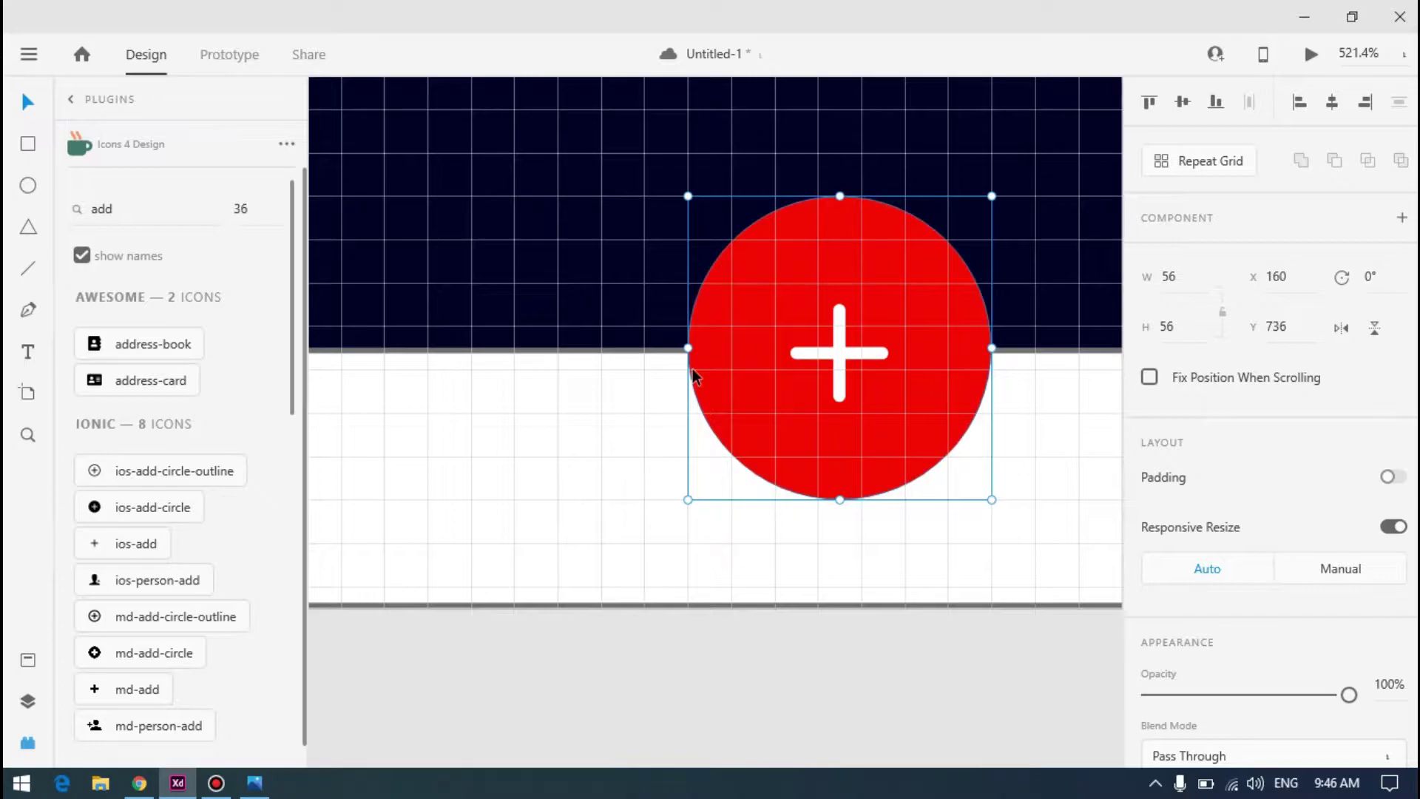
{"action": "scroll", "coordinate": [693, 375], "scroll_direction": "down", "scroll_amount": 6}
{"action": "left_click", "coordinate": [814, 507]}
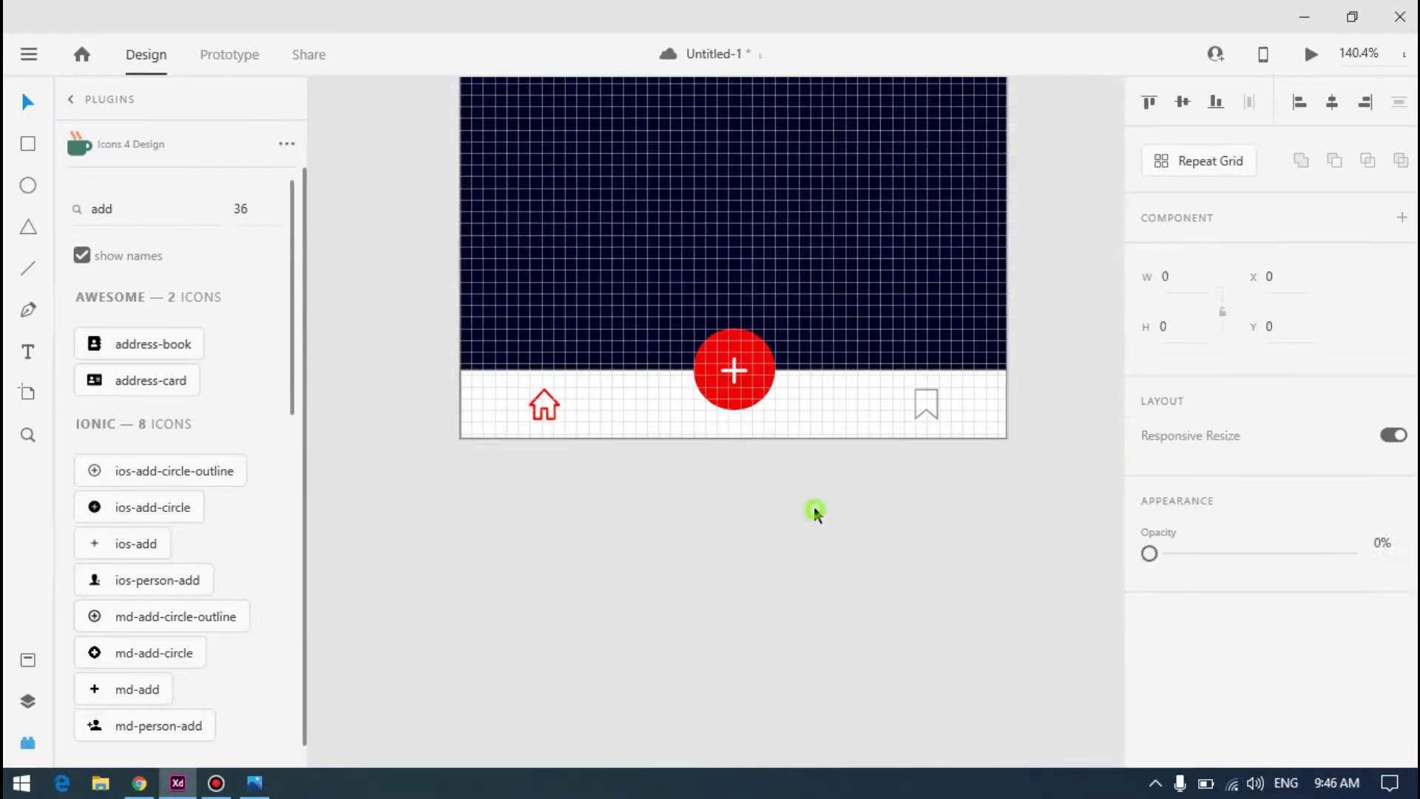
Following the white ring in the reference image, draw an 88 by 88 white circle at X 160, Y 728 over the plus button
{"action": "scroll", "coordinate": [739, 522], "scroll_direction": "down", "scroll_amount": 4}
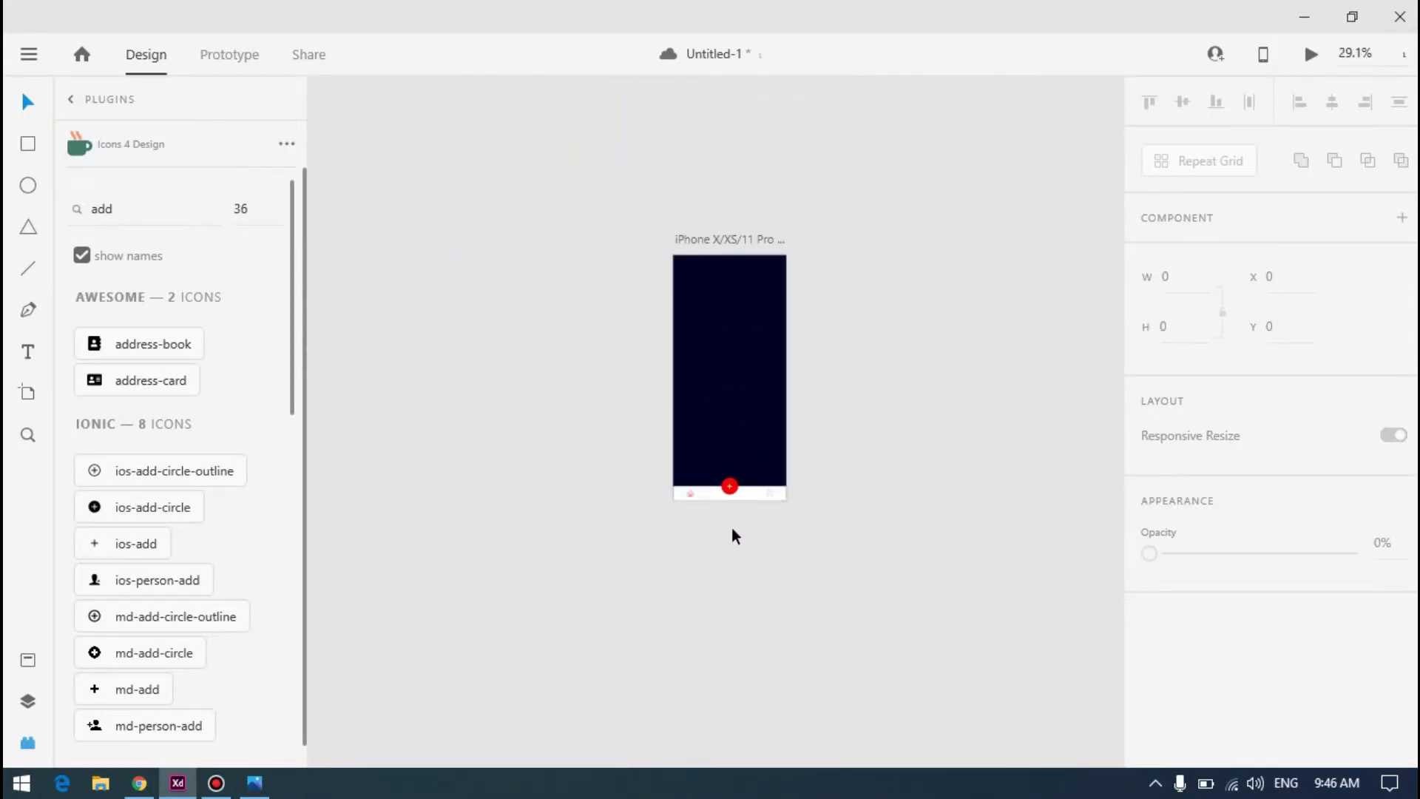
{"action": "scroll", "coordinate": [711, 503], "scroll_direction": "up", "scroll_amount": 8}
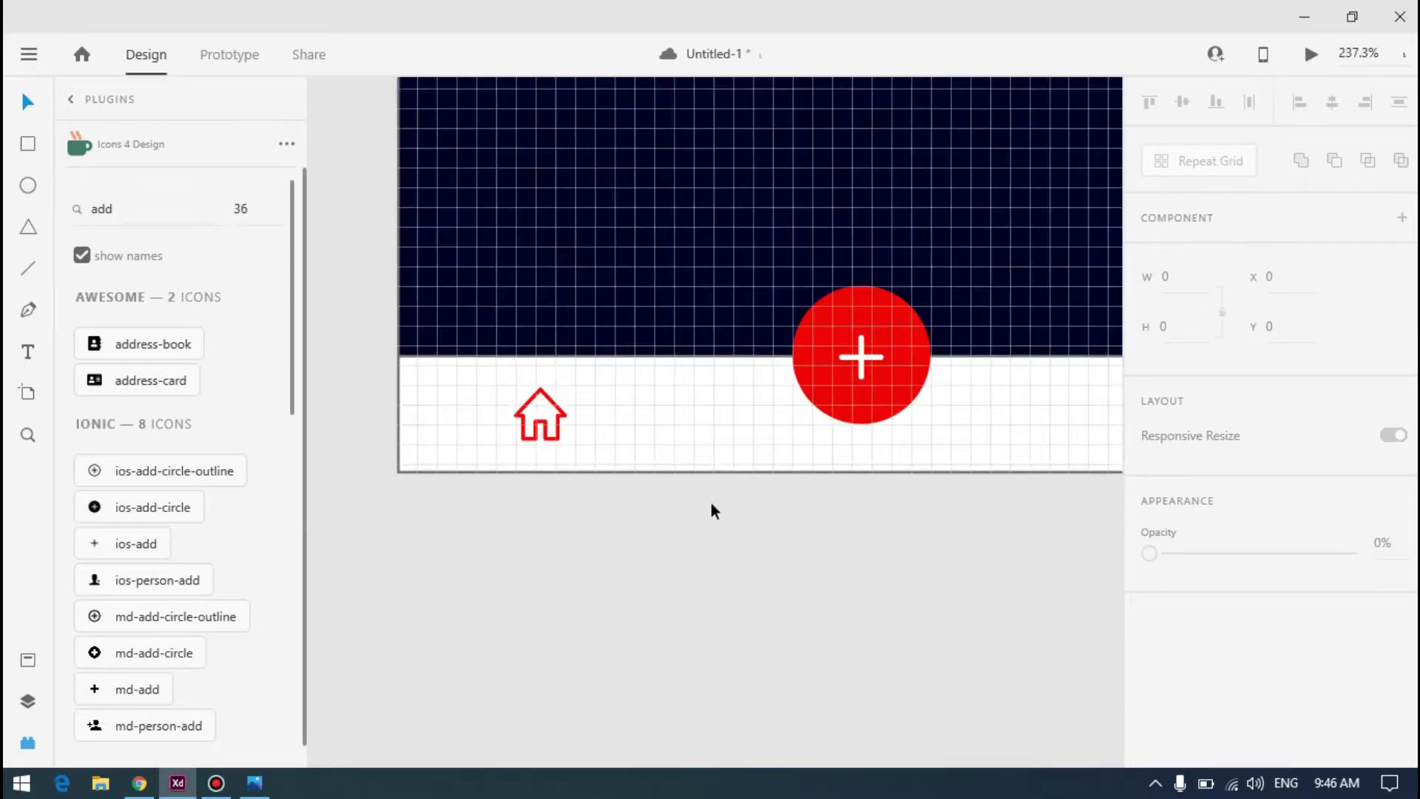
{"action": "scroll", "coordinate": [712, 503], "scroll_direction": "down", "scroll_amount": 4}
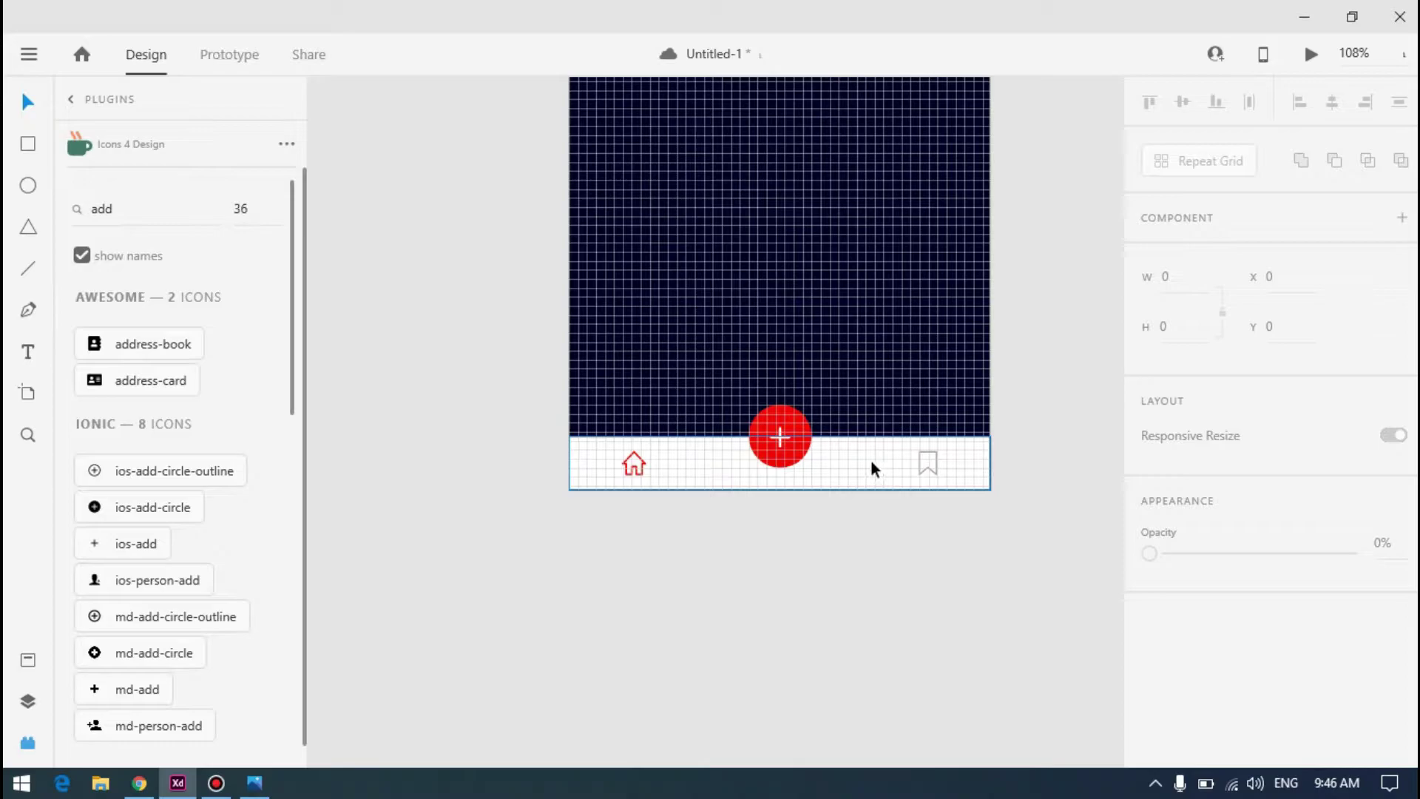
{"action": "key", "text": "alt+Tab"}
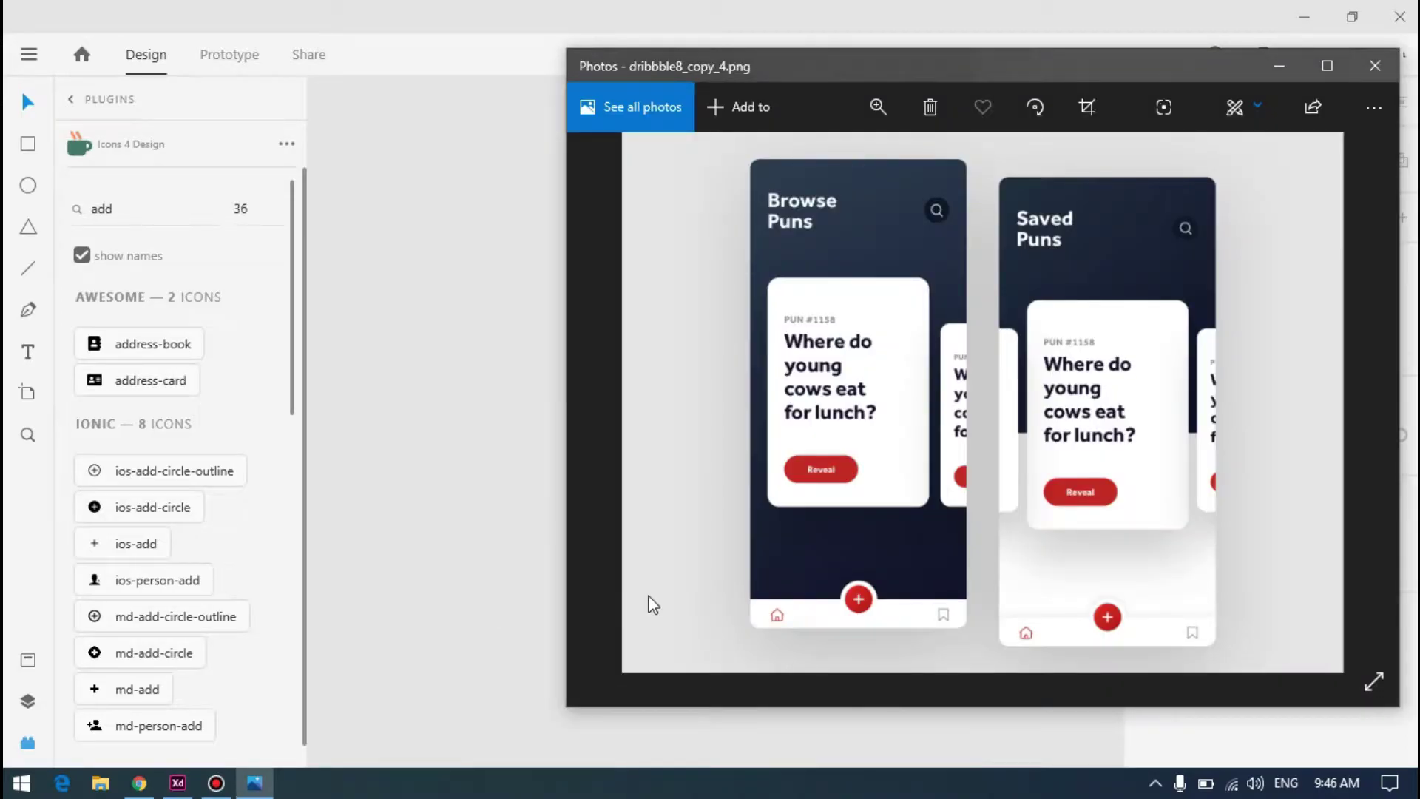
{"action": "key", "text": "alt+Tab"}
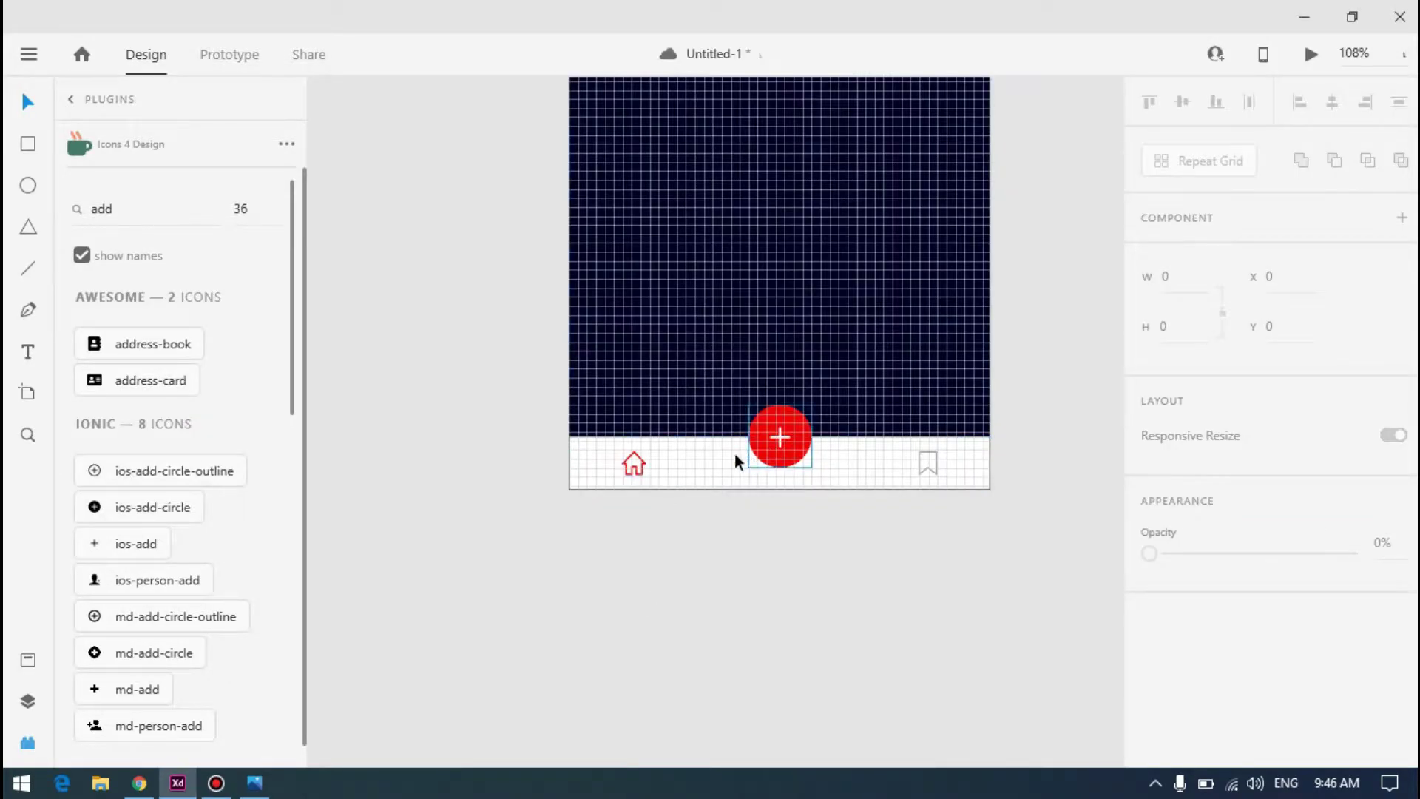
{"action": "left_click", "coordinate": [28, 186]}
{"action": "left_click_drag", "start_coordinate": [749, 396], "coordinate": [847, 494]}
{"action": "left_click", "coordinate": [28, 101]}
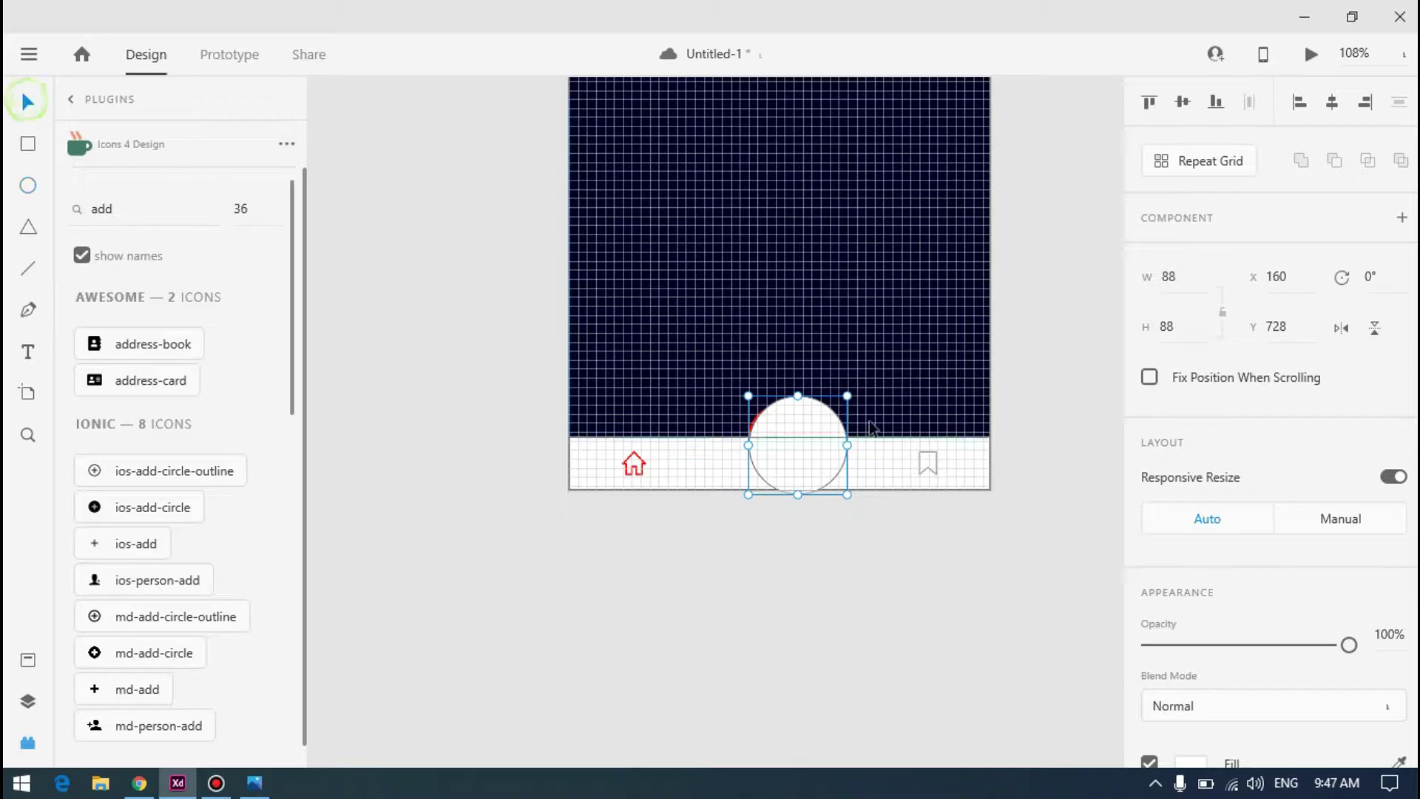
Arrange the white circle behind the red plus button and centre it on the button at X 143.5, Y 720
{"action": "right_click", "coordinate": [804, 448]}
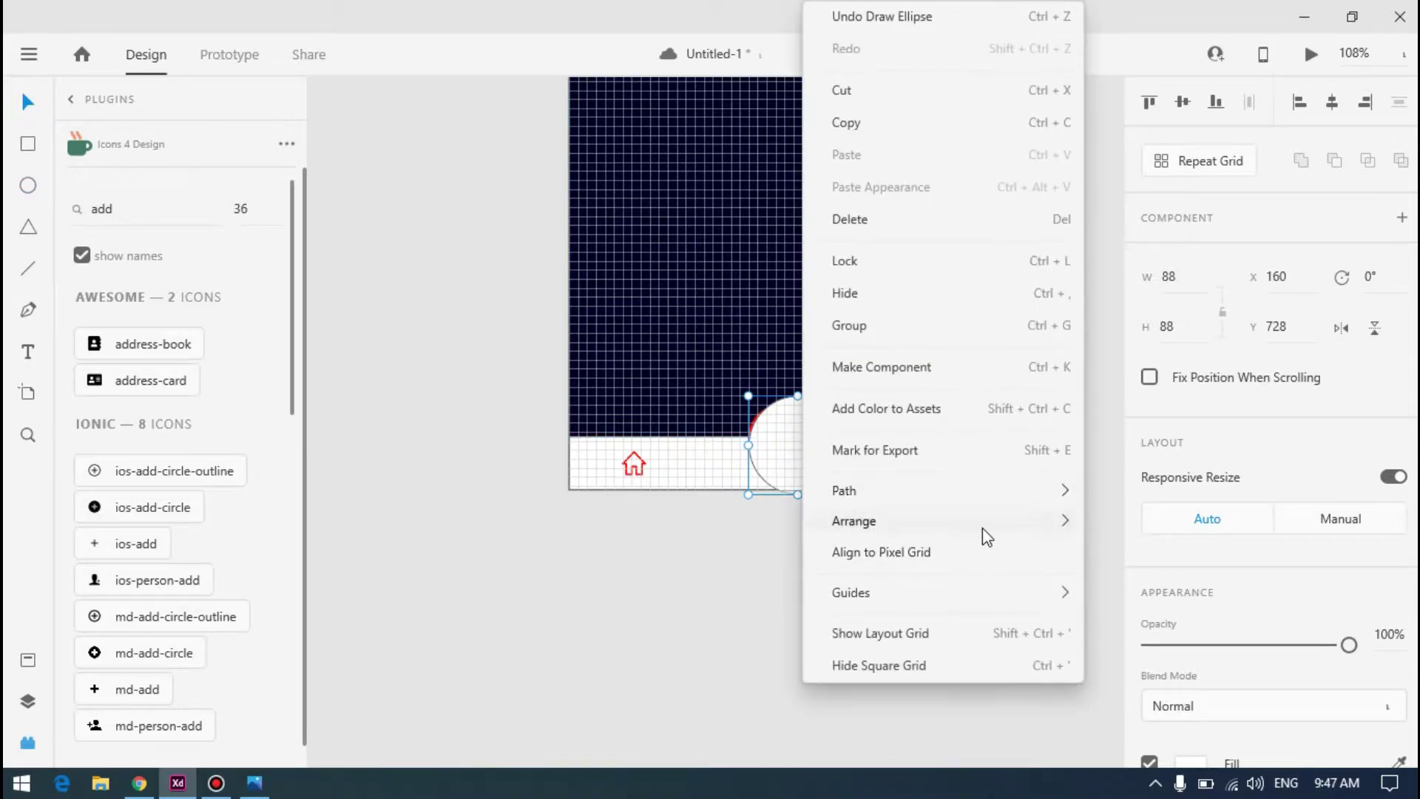
{"action": "mouse_move", "coordinate": [998, 531]}
{"action": "left_click", "coordinate": [1214, 586]}
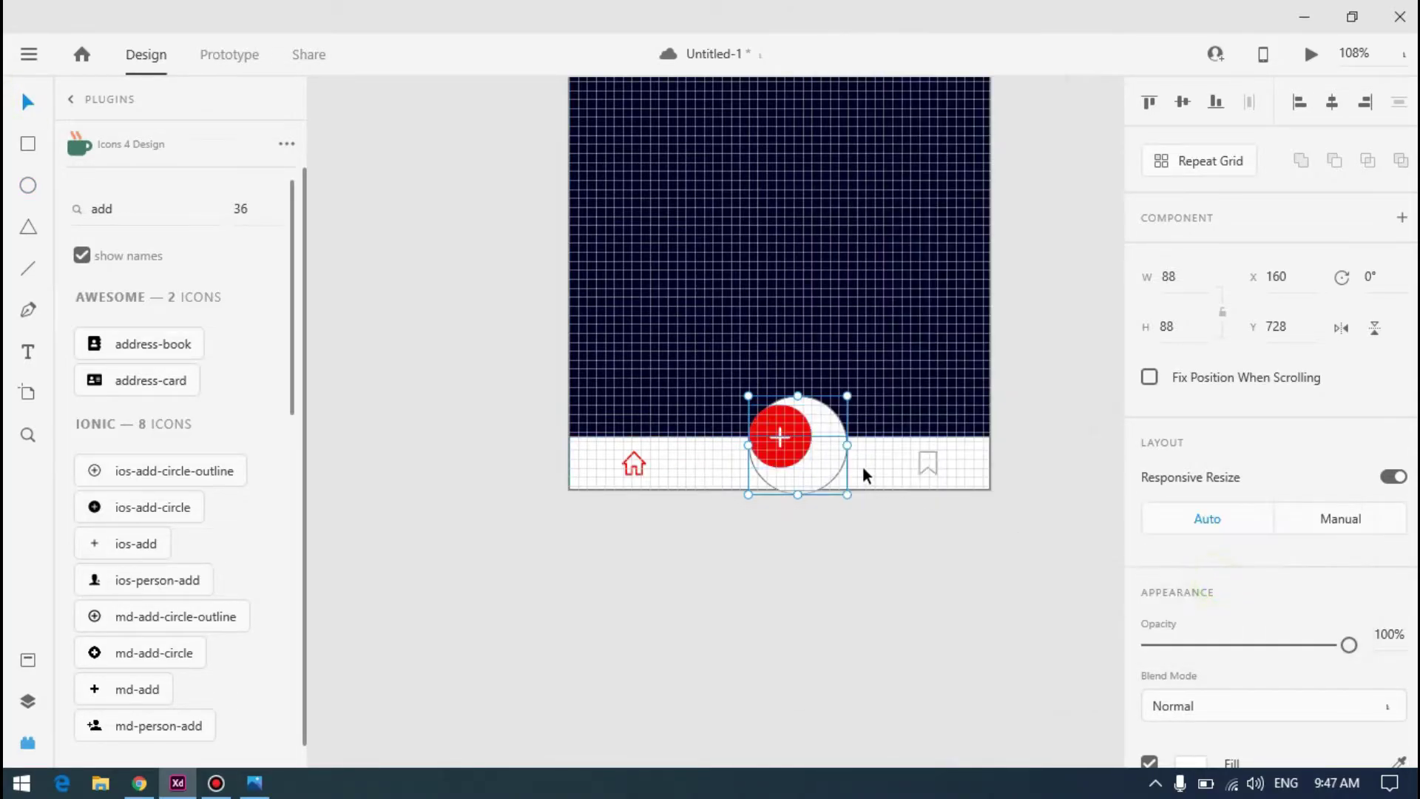
{"action": "left_click_drag", "start_coordinate": [822, 452], "coordinate": [810, 445]}
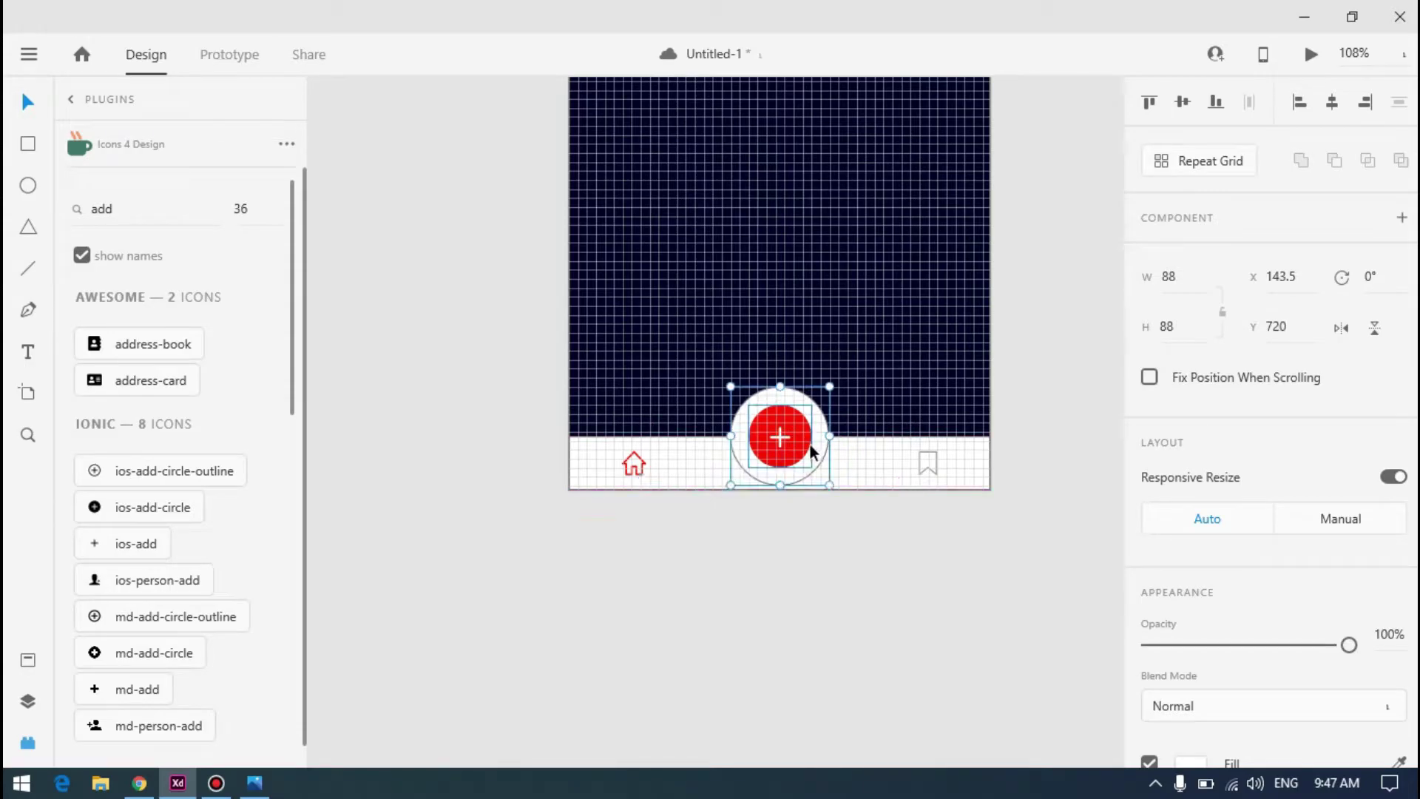
Shrink the white circle around its centre to 72 by 72 at X 151.5, Y 728 and compare it with the reference image
{"action": "scroll", "coordinate": [813, 437], "scroll_direction": "up", "scroll_amount": 5}
{"action": "left_click_drag", "start_coordinate": [855, 357], "coordinate": [813, 387]}
{"action": "key", "text": "alt+Tab"}
{"action": "key", "text": "alt+Tab"}
Remove the border from the white circle behind the plus button and inspect the resulting ring up close
{"action": "key", "text": "ctrl+0"}
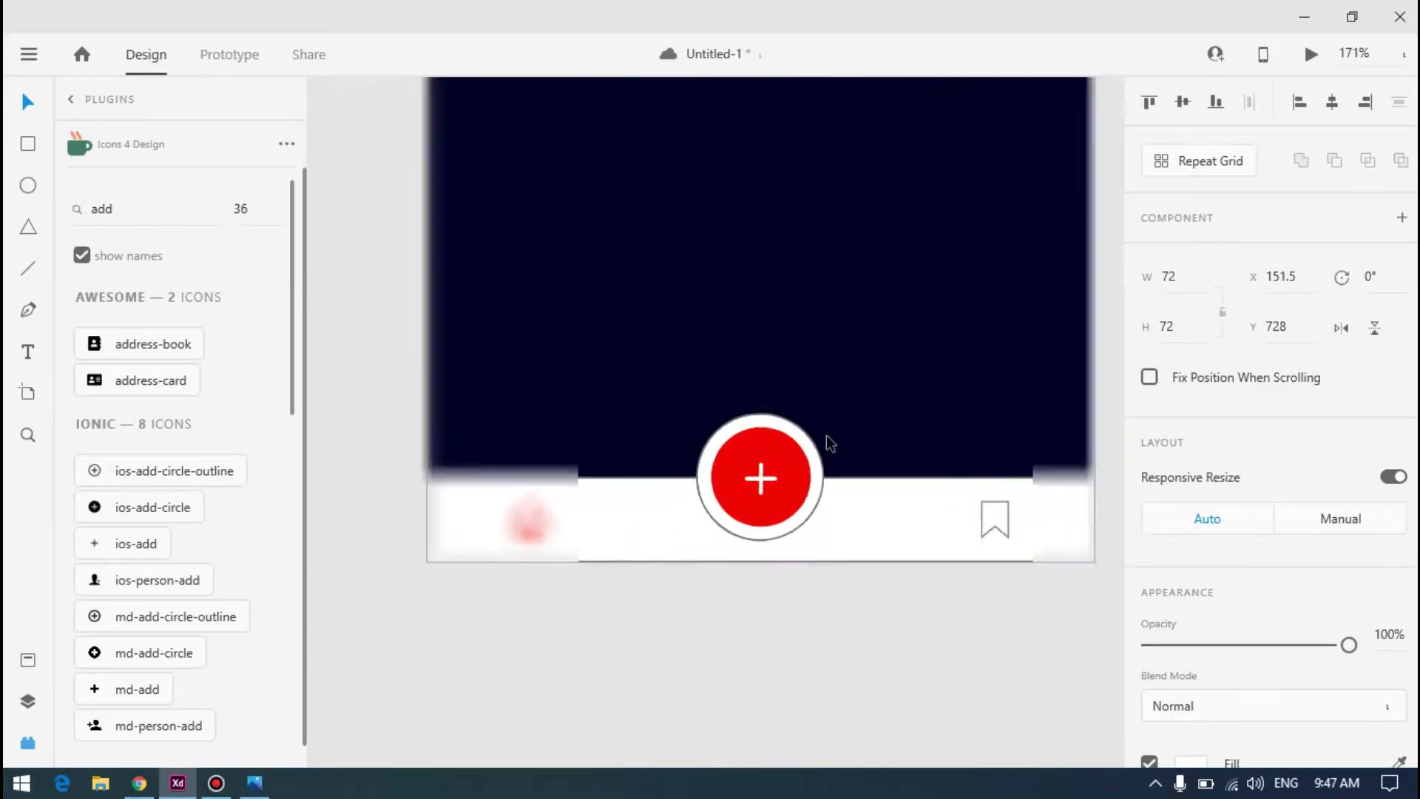
{"action": "scroll", "coordinate": [1304, 508], "scroll_direction": "down", "scroll_amount": 5}
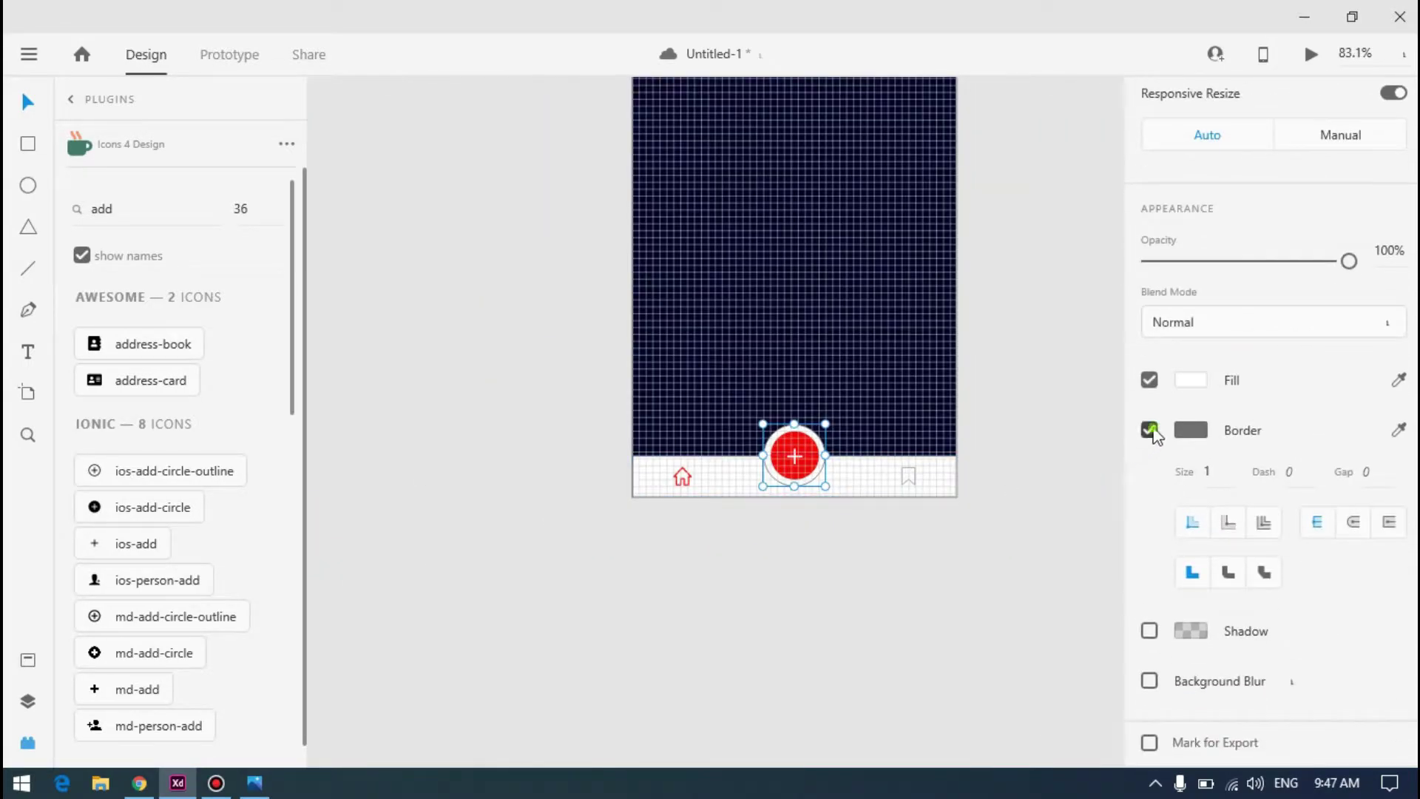
{"action": "left_click", "coordinate": [1148, 430]}
{"action": "scroll", "coordinate": [805, 471], "scroll_direction": "up", "scroll_amount": 4}
{"action": "scroll", "coordinate": [806, 469], "scroll_direction": "up", "scroll_amount": 2}
{"action": "scroll", "coordinate": [806, 469], "scroll_direction": "down", "scroll_amount": 5}
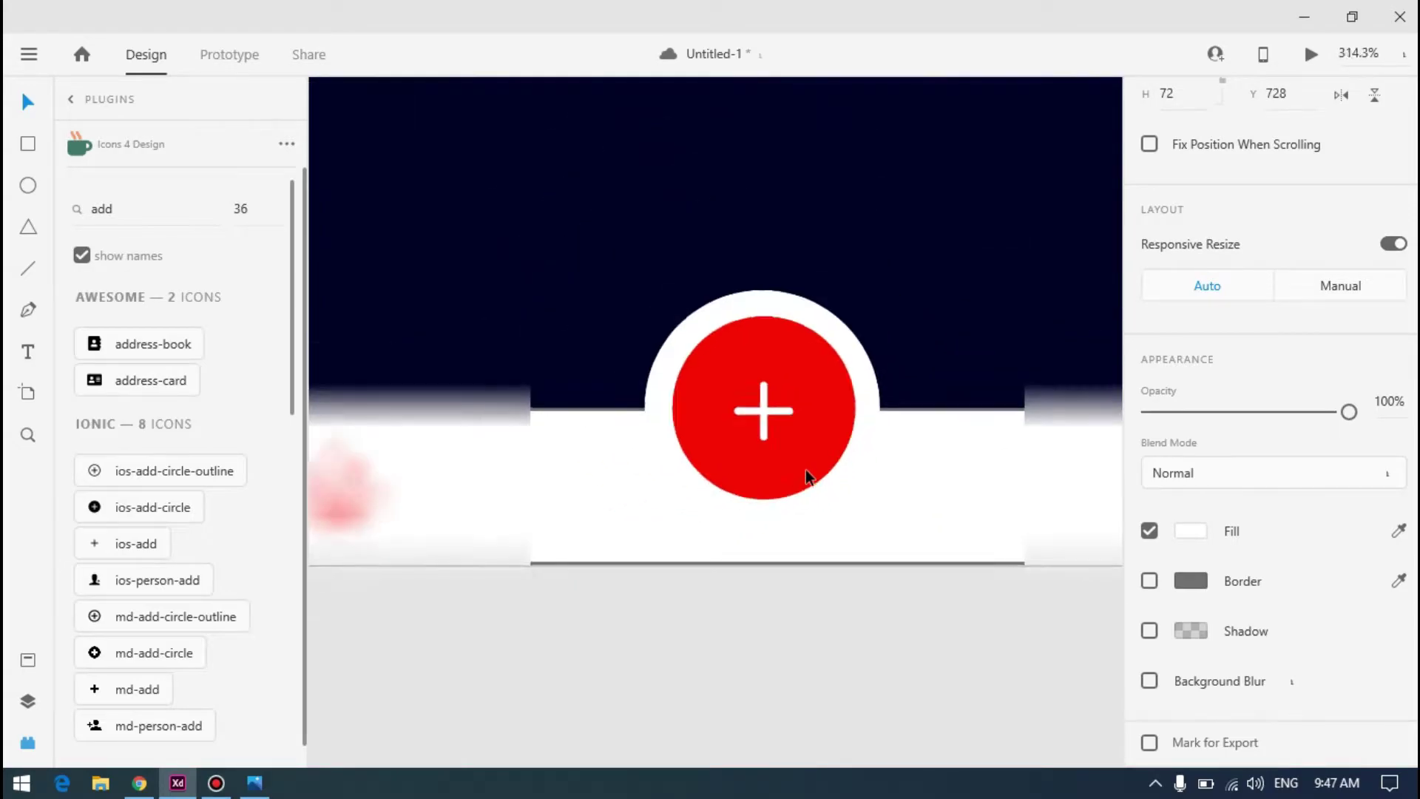
Compare the plus button's white ring with the reference image and resize the white circle to 68 by 68
{"action": "scroll", "coordinate": [832, 552], "scroll_direction": "down", "scroll_amount": 5}
{"action": "scroll", "coordinate": [831, 548], "scroll_direction": "up", "scroll_amount": 5}
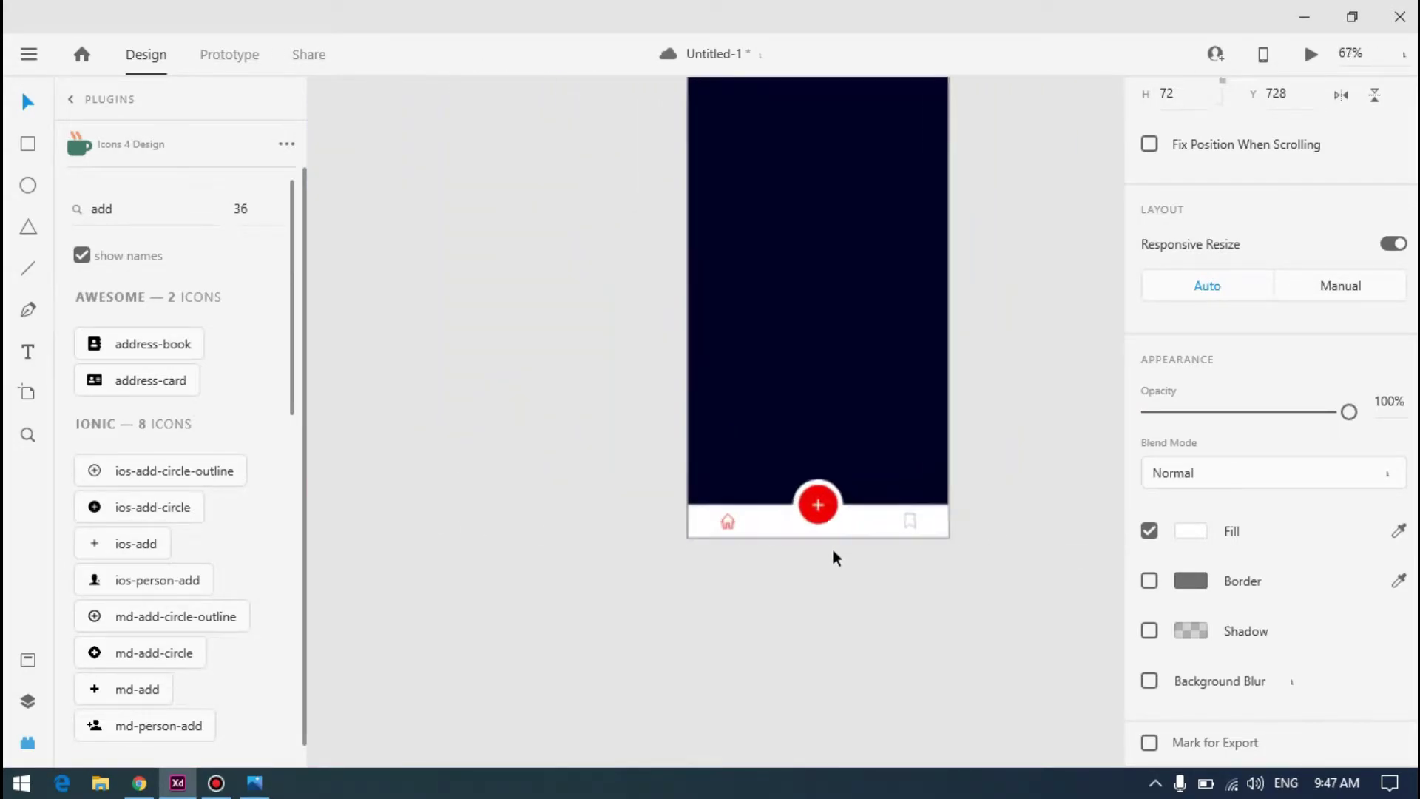
{"action": "key", "text": "alt+Tab"}
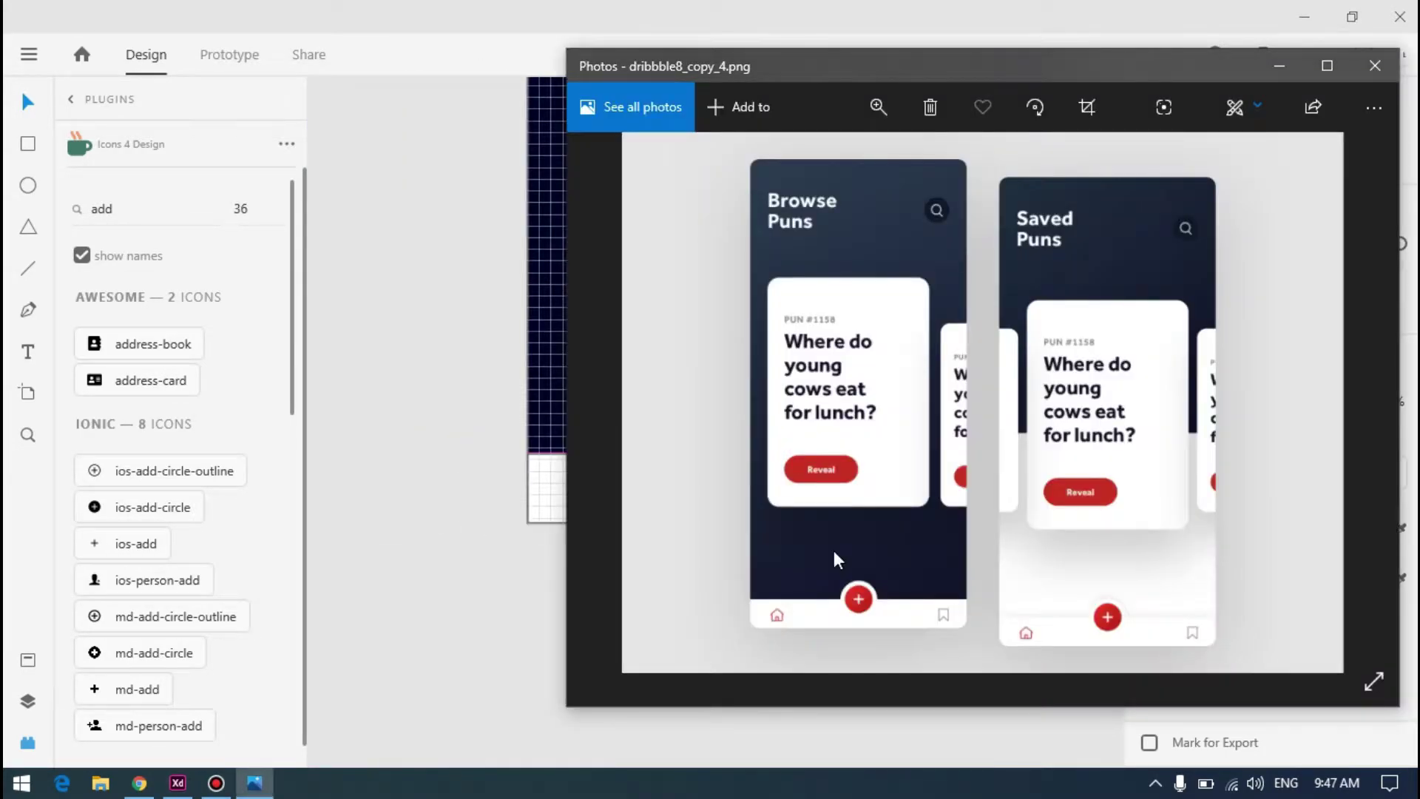
{"action": "key", "text": "alt+Tab"}
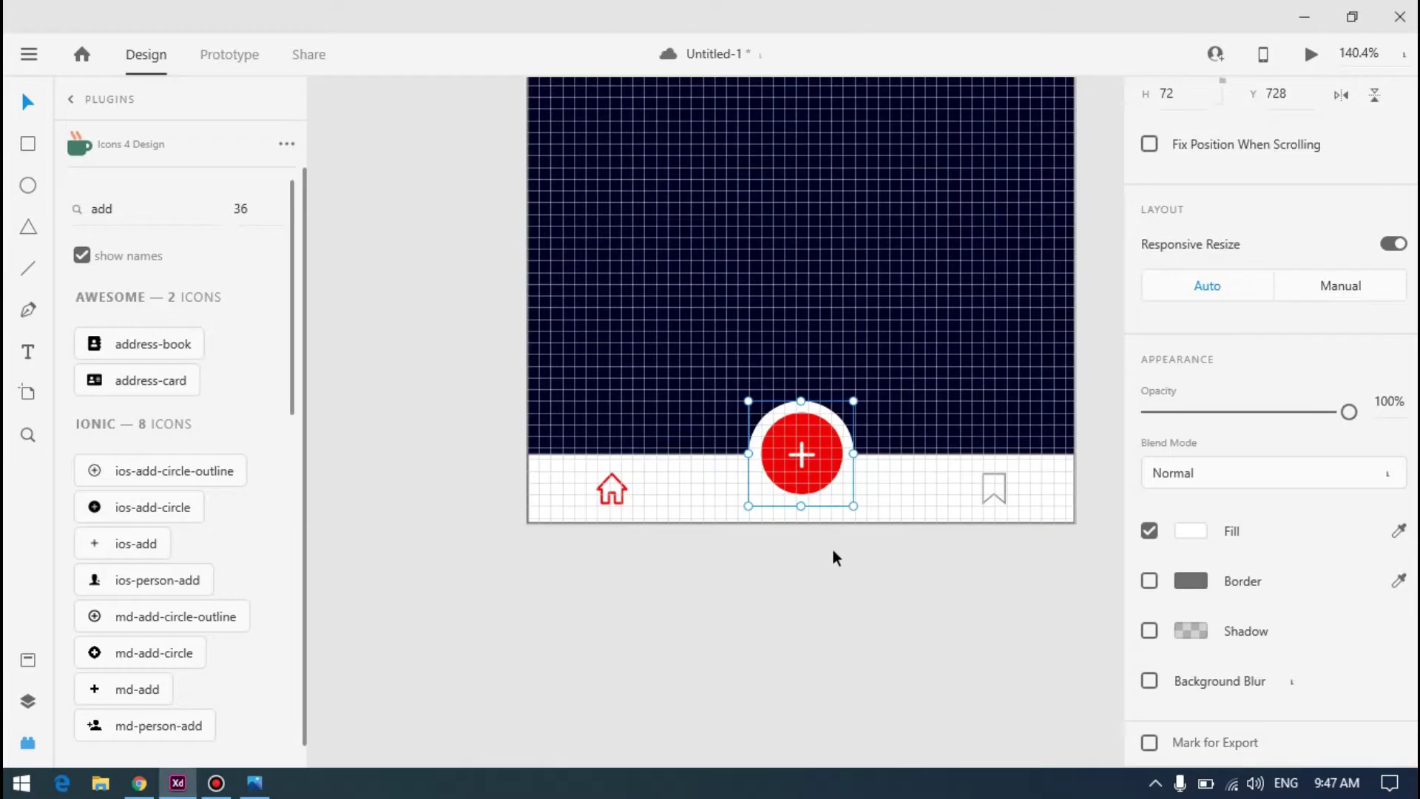
{"action": "scroll", "coordinate": [1250, 278], "scroll_direction": "up", "scroll_amount": 3}
{"action": "left_click", "coordinate": [1190, 286]}
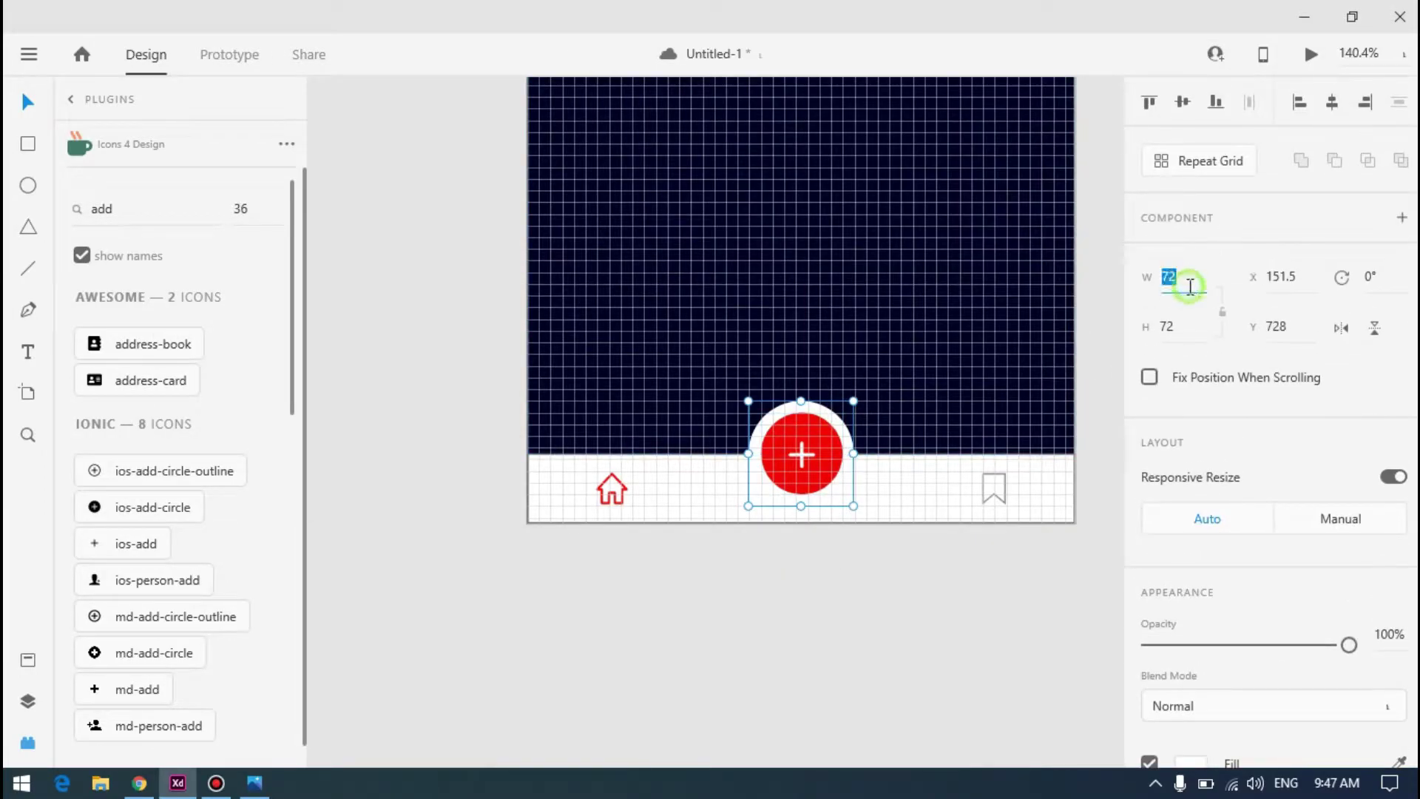
{"action": "type", "text": "68"}
{"action": "key", "text": "Tab"}
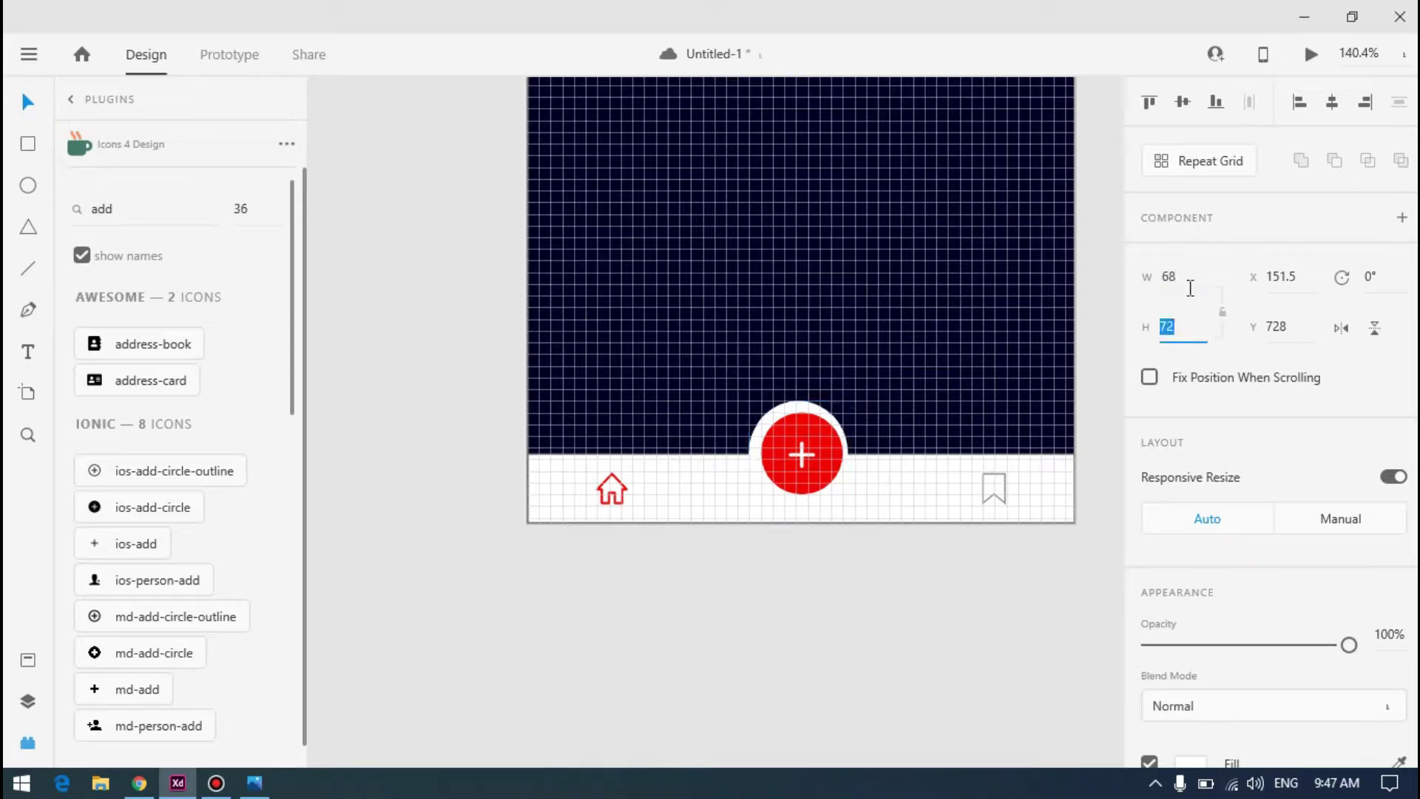
{"action": "key", "text": "ctrl+apostrophe"}
Nudge the white circle around the red plus button to X 153.5, Y 730
{"action": "scroll", "coordinate": [894, 472], "scroll_direction": "up", "scroll_amount": 5}
{"action": "key", "text": "ctrl+apostrophe"}
{"action": "key", "text": "Right"}
{"action": "key", "text": "Right"}
{"action": "key", "text": "Down"}
{"action": "key", "text": "Down"}
{"action": "key", "text": "Down"}
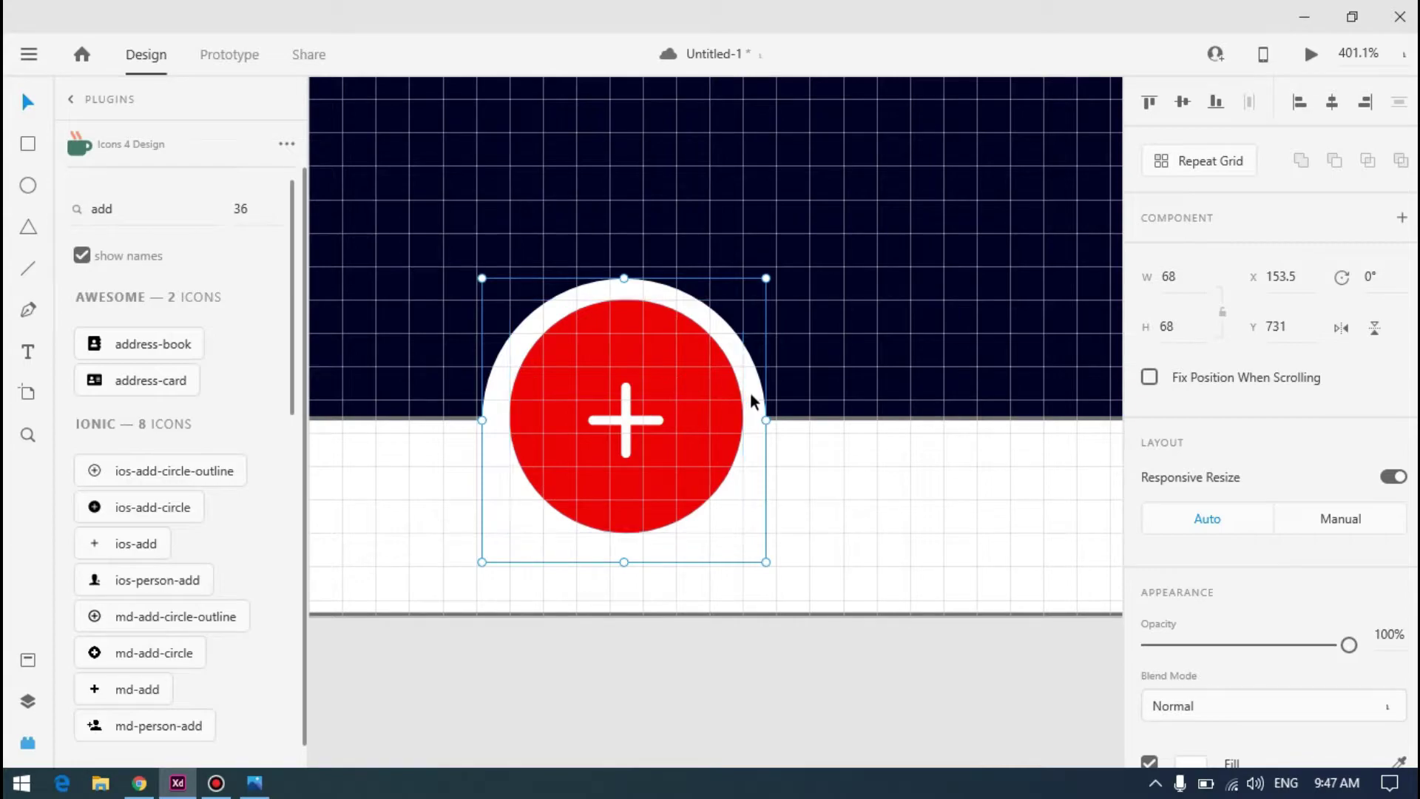
{"action": "key", "text": "Down"}
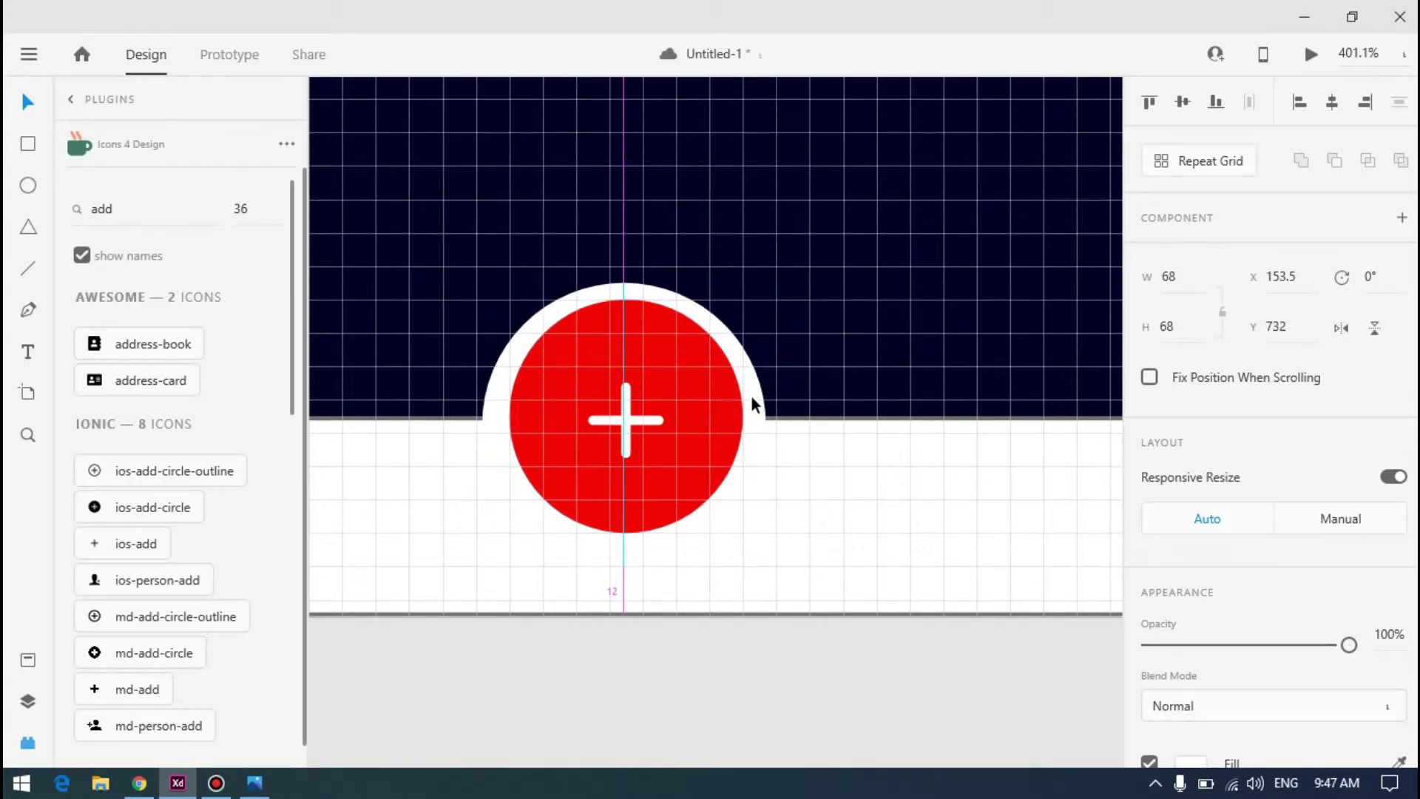
{"action": "key", "text": "Right"}
{"action": "key", "text": "Up"}
{"action": "key", "text": "Left"}
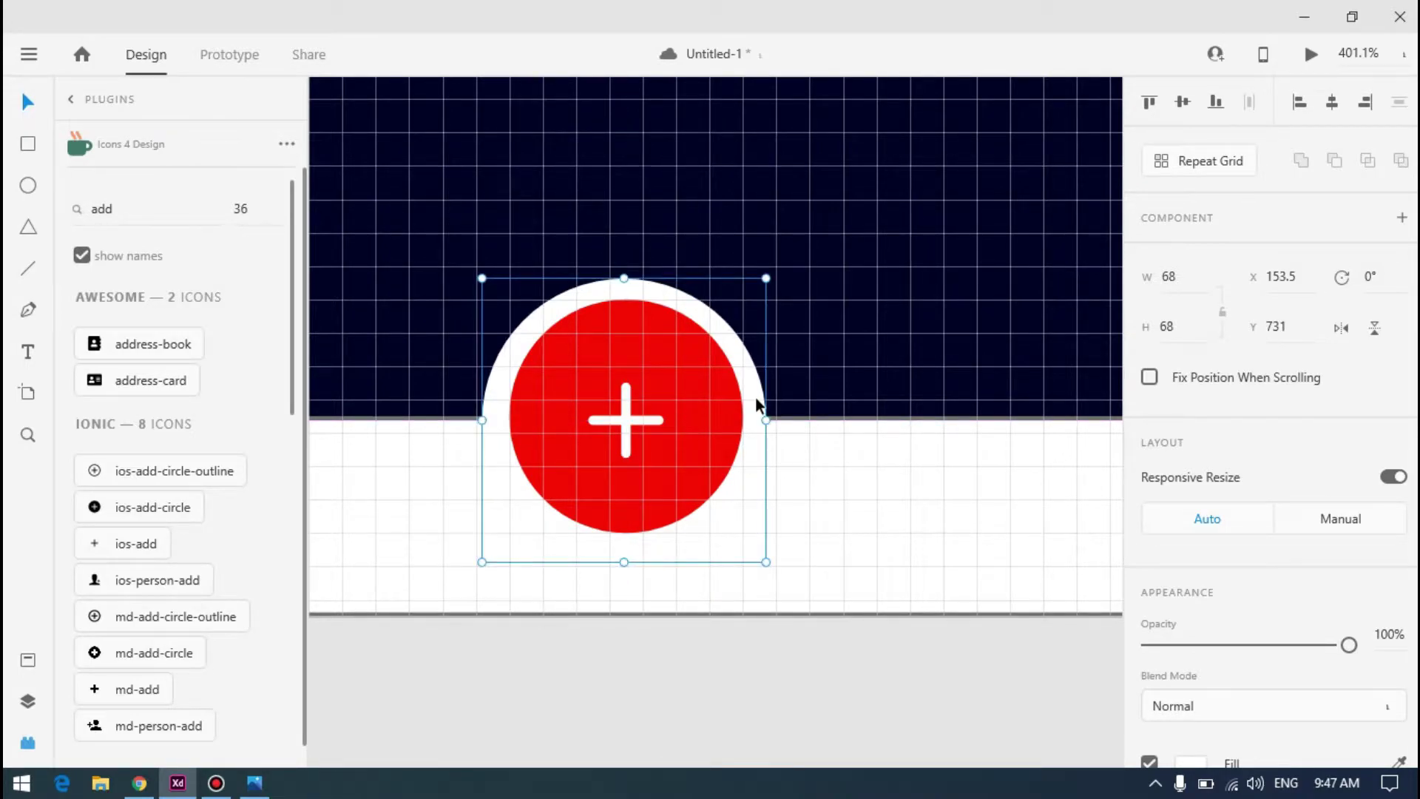
{"action": "key", "text": "Up"}
{"action": "key", "text": "Up"}
{"action": "key", "text": "Up"}
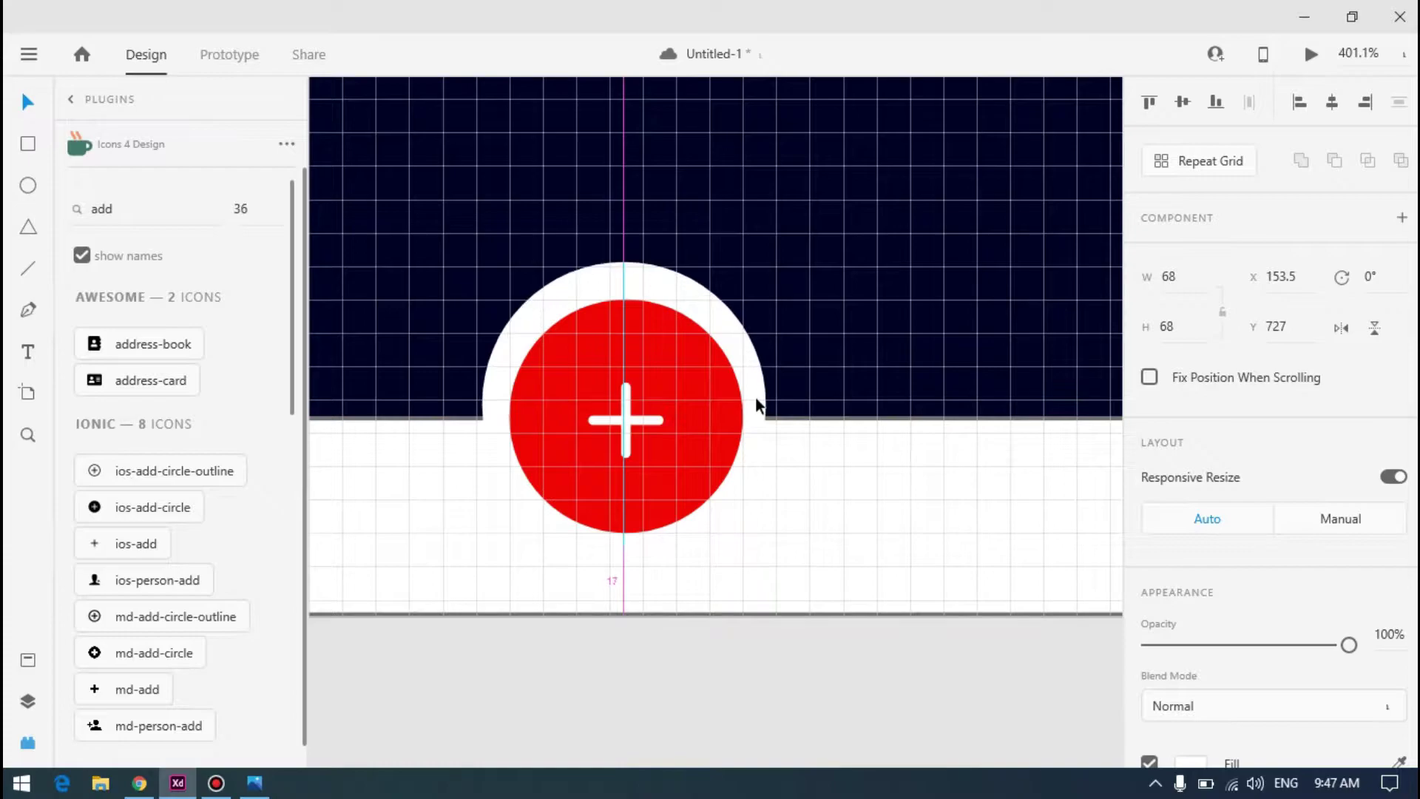
{"action": "key", "text": "Down"}
{"action": "key", "text": "Down"}
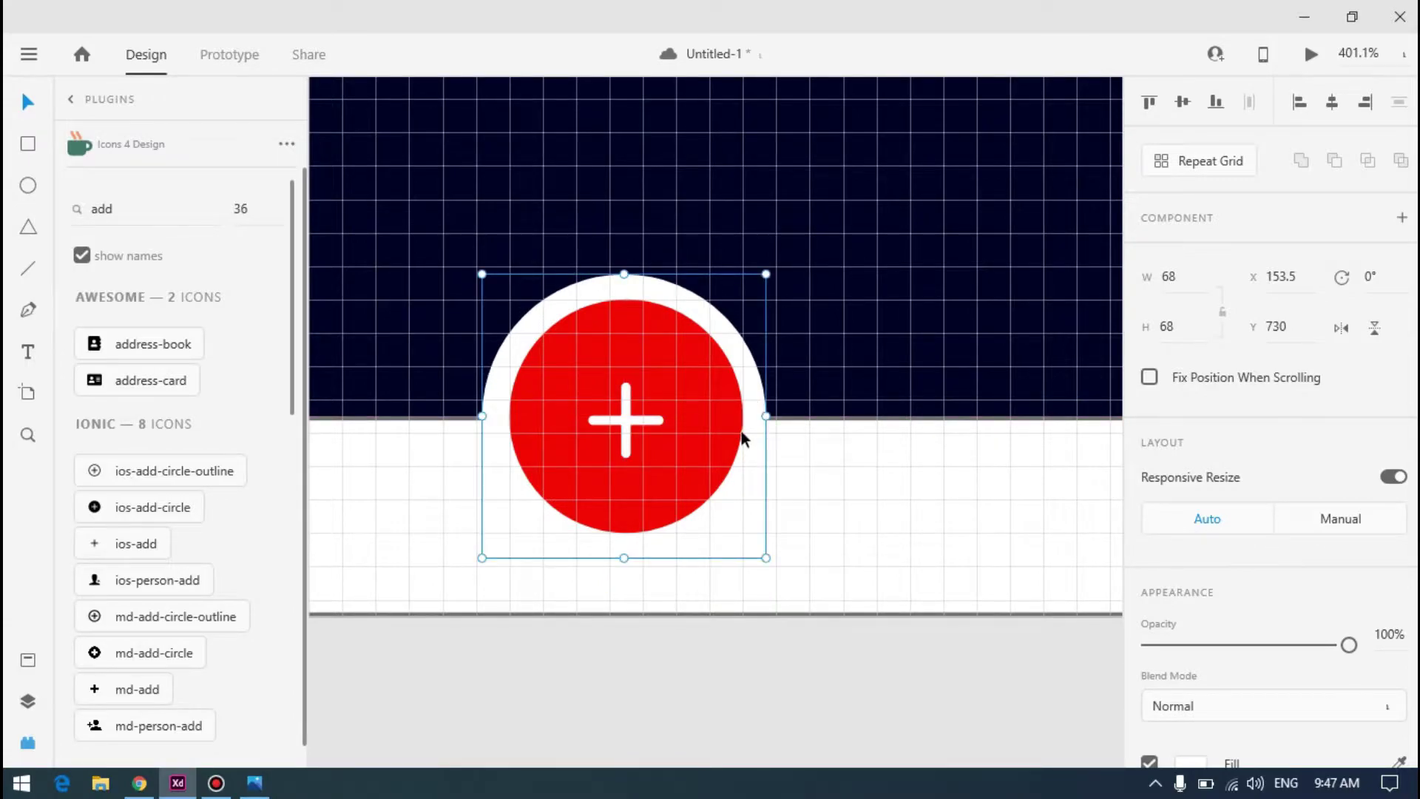
Inspect the ring up close and nudge the white circle to X 154.5, Y 731
{"action": "scroll", "coordinate": [650, 562], "scroll_direction": "up", "scroll_amount": 5}
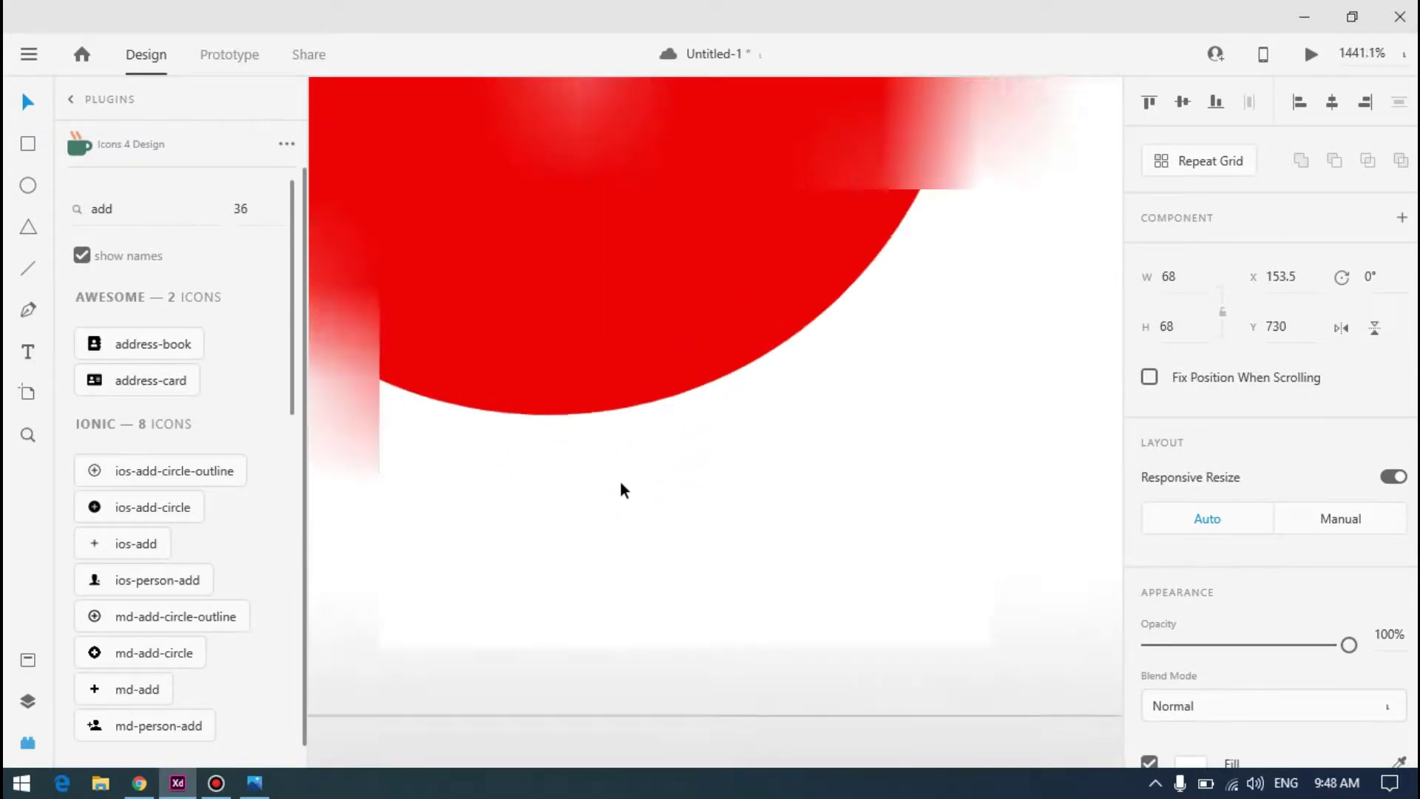
{"action": "scroll", "coordinate": [621, 490], "scroll_direction": "down", "scroll_amount": 5}
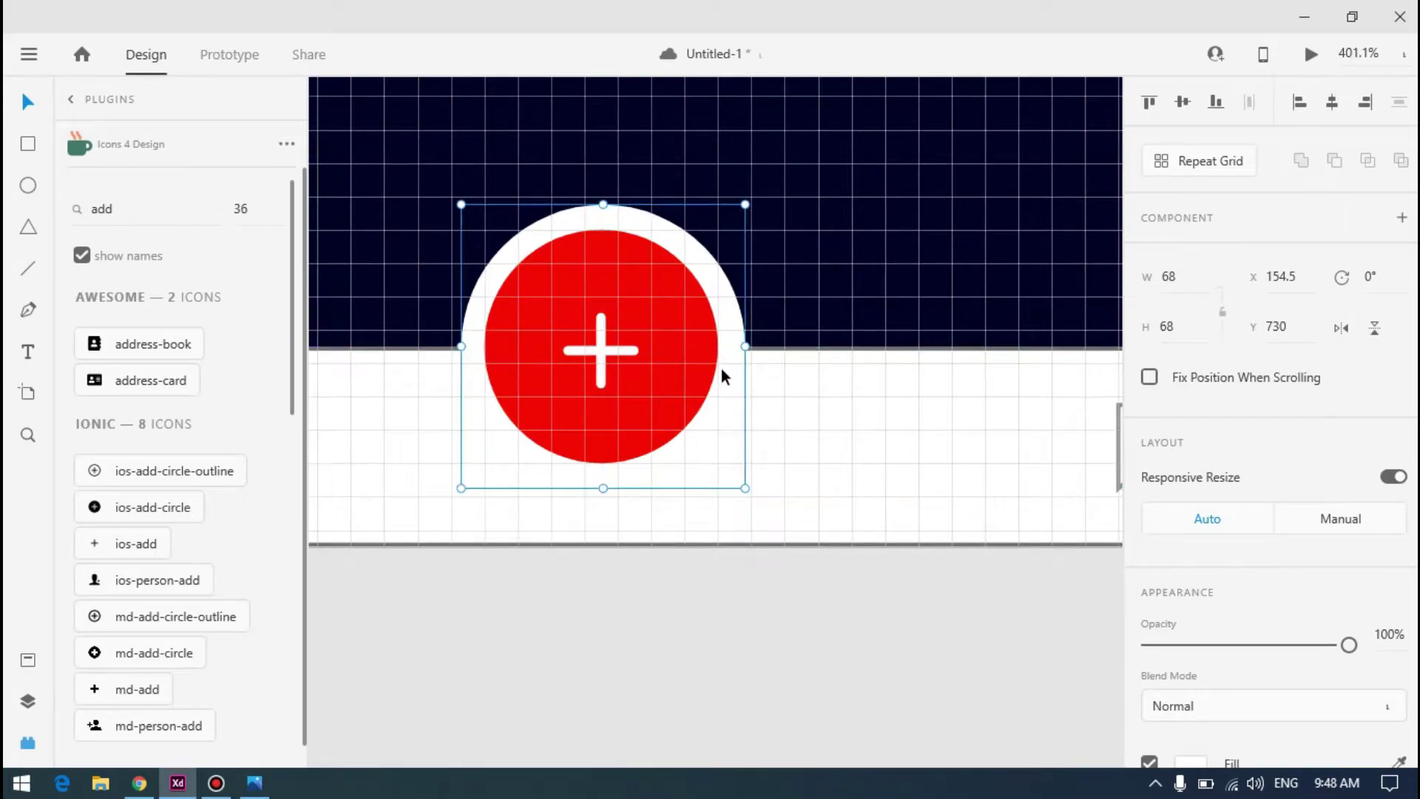
{"action": "key", "text": "Down"}
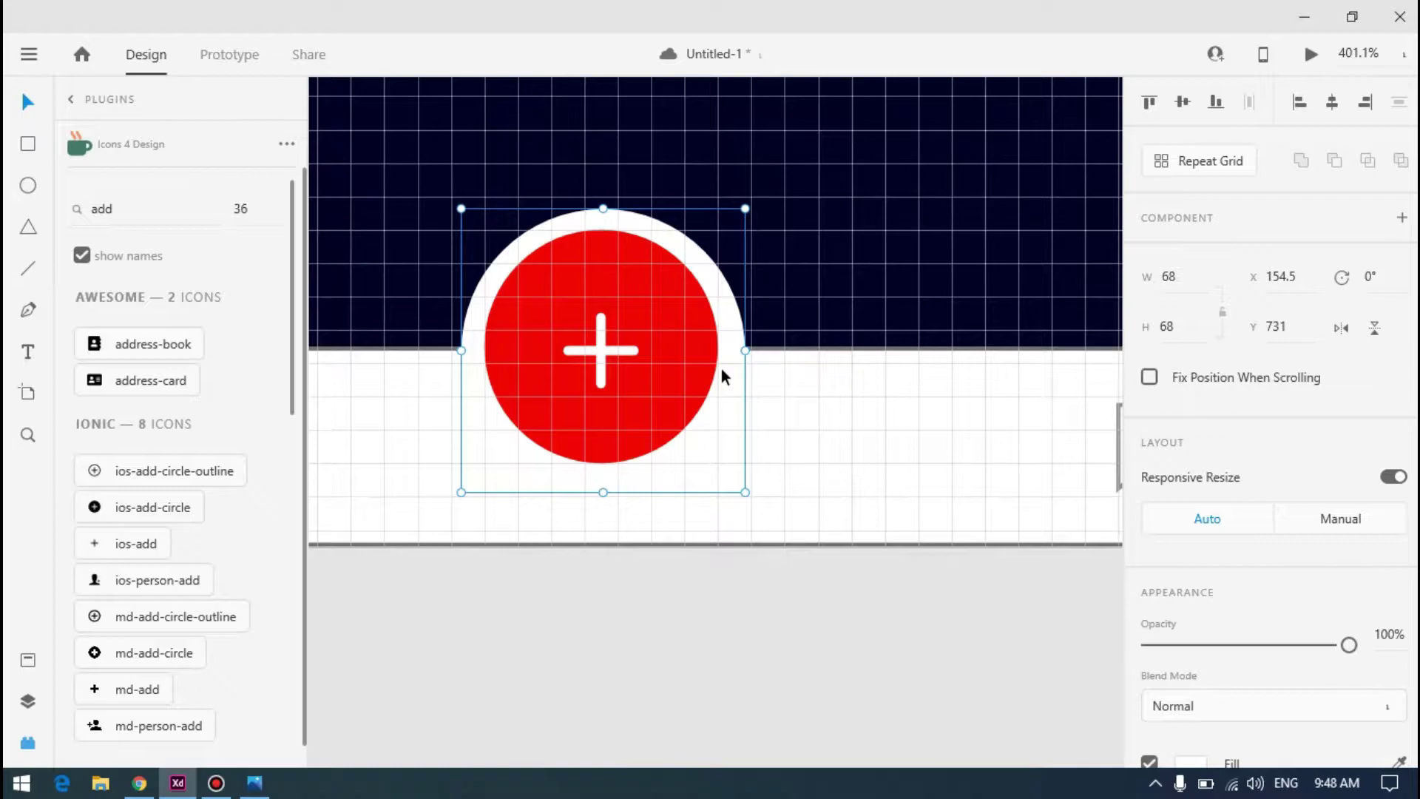
Fill the circle behind the plus button with black (#000000) to make its alignment easier to judge
{"action": "scroll", "coordinate": [1242, 434], "scroll_direction": "down", "scroll_amount": 3}
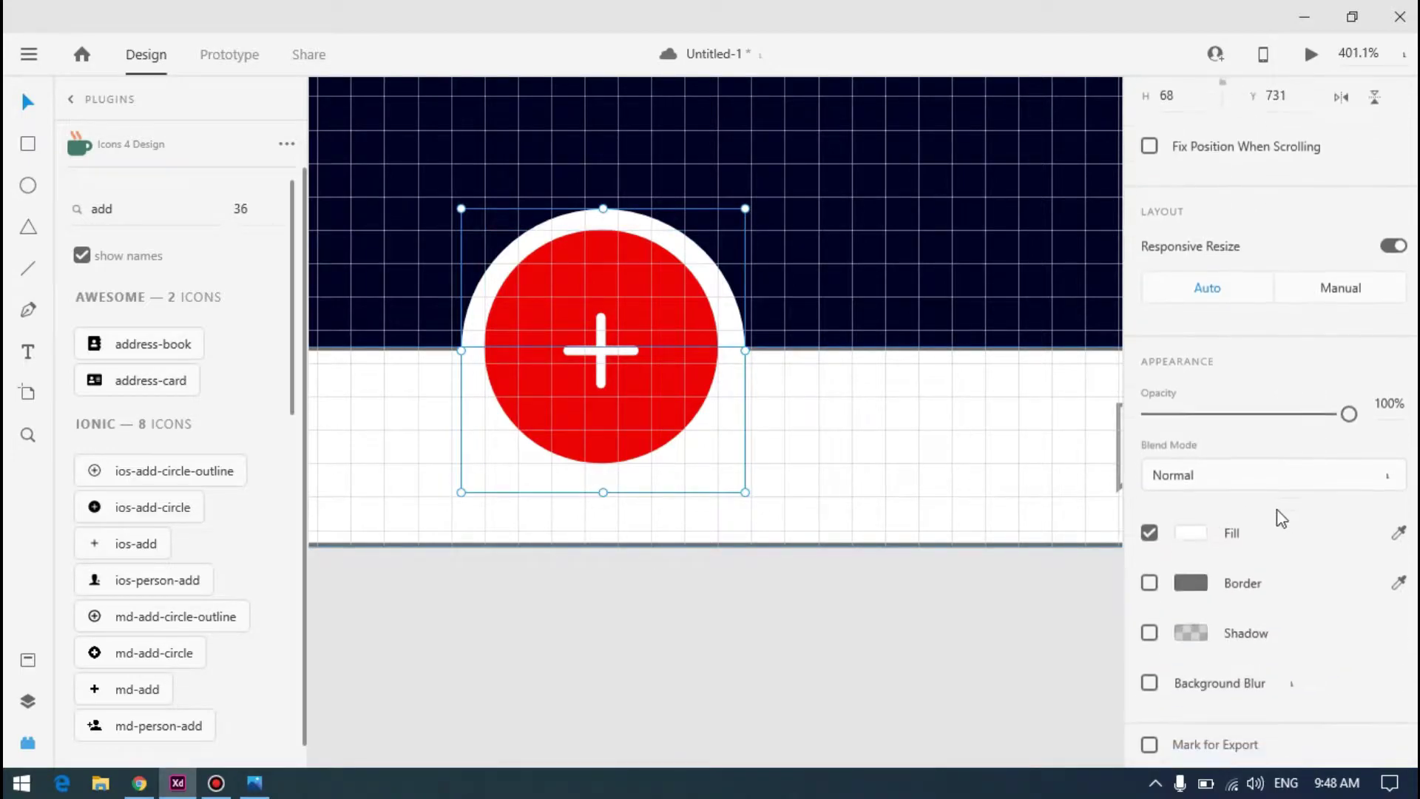
{"action": "left_click", "coordinate": [1187, 532]}
{"action": "left_click_drag", "start_coordinate": [969, 473], "coordinate": [806, 647]}
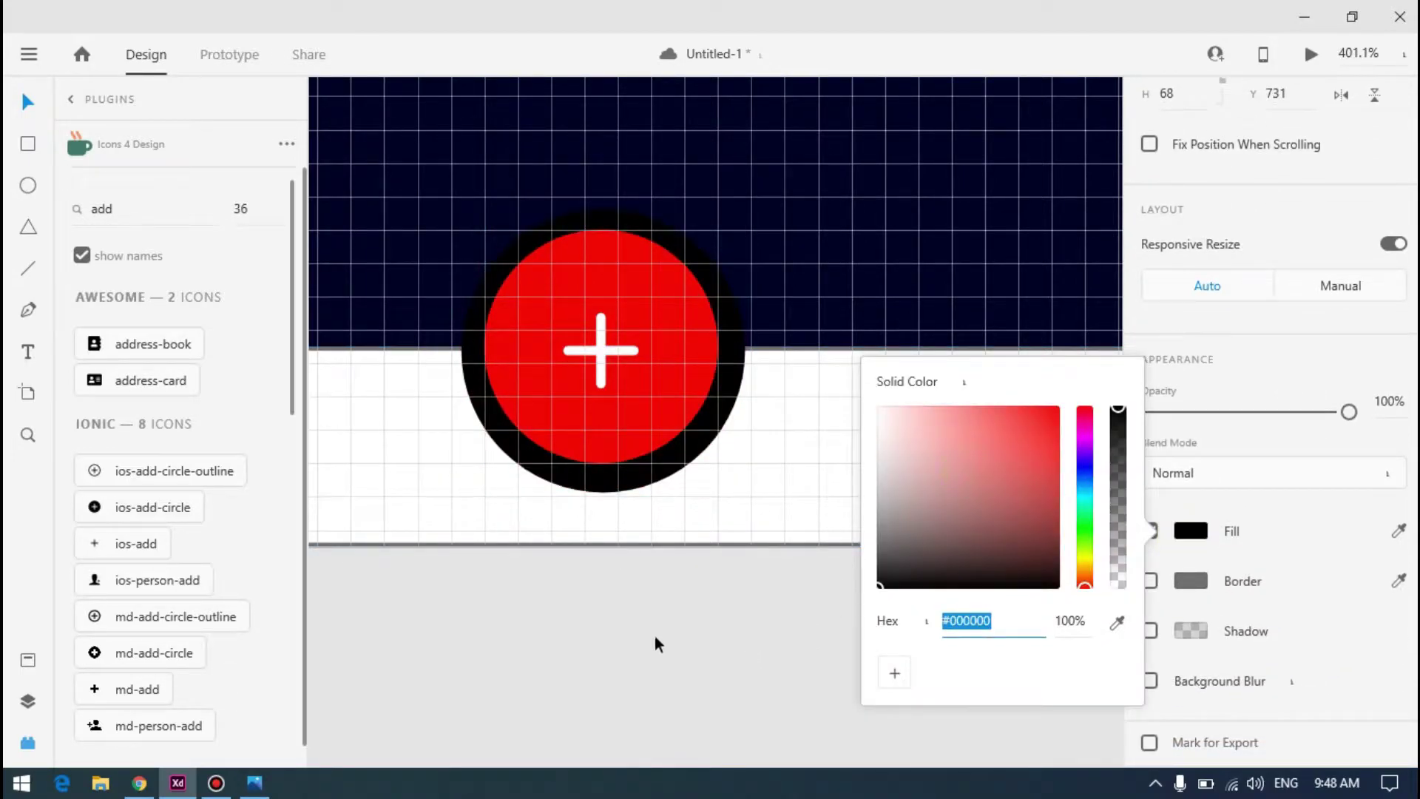
{"action": "left_click", "coordinate": [723, 408]}
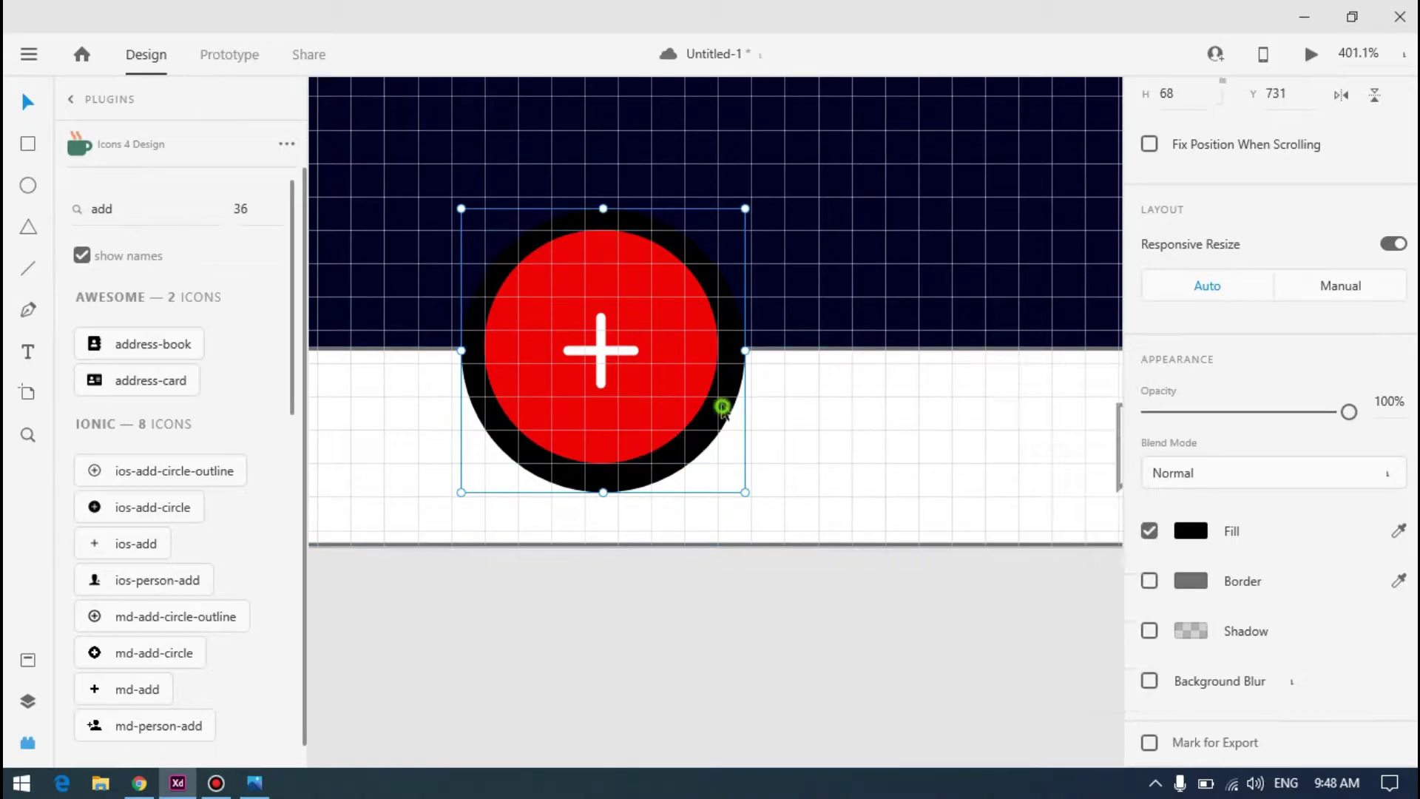
Nudge the black circle to X 153.5, Y 730 and check the ring against the whole artboard
{"action": "key", "text": "Left"}
{"action": "key", "text": "Up"}
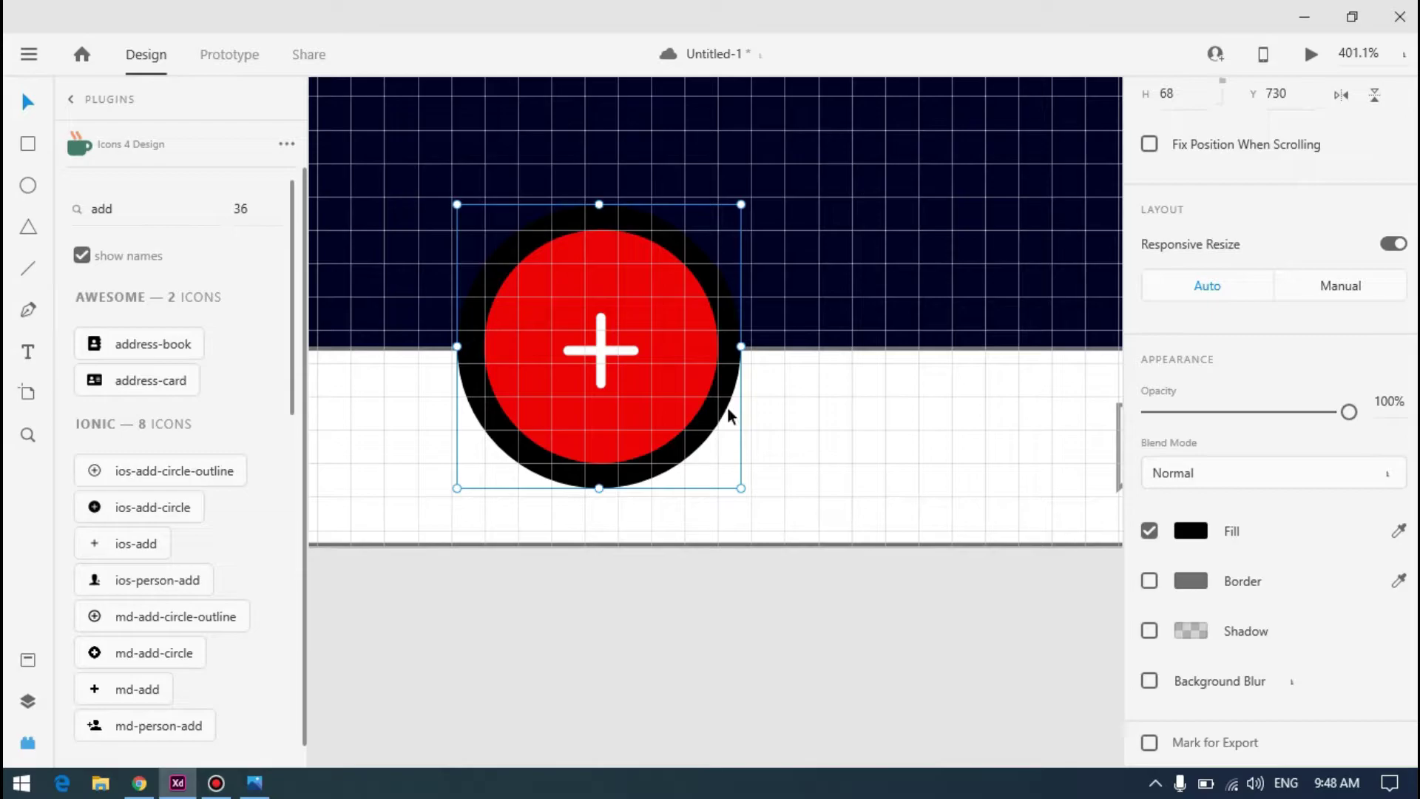
{"action": "left_click", "coordinate": [872, 665]}
{"action": "scroll", "coordinate": [851, 637], "scroll_direction": "down", "scroll_amount": 5}
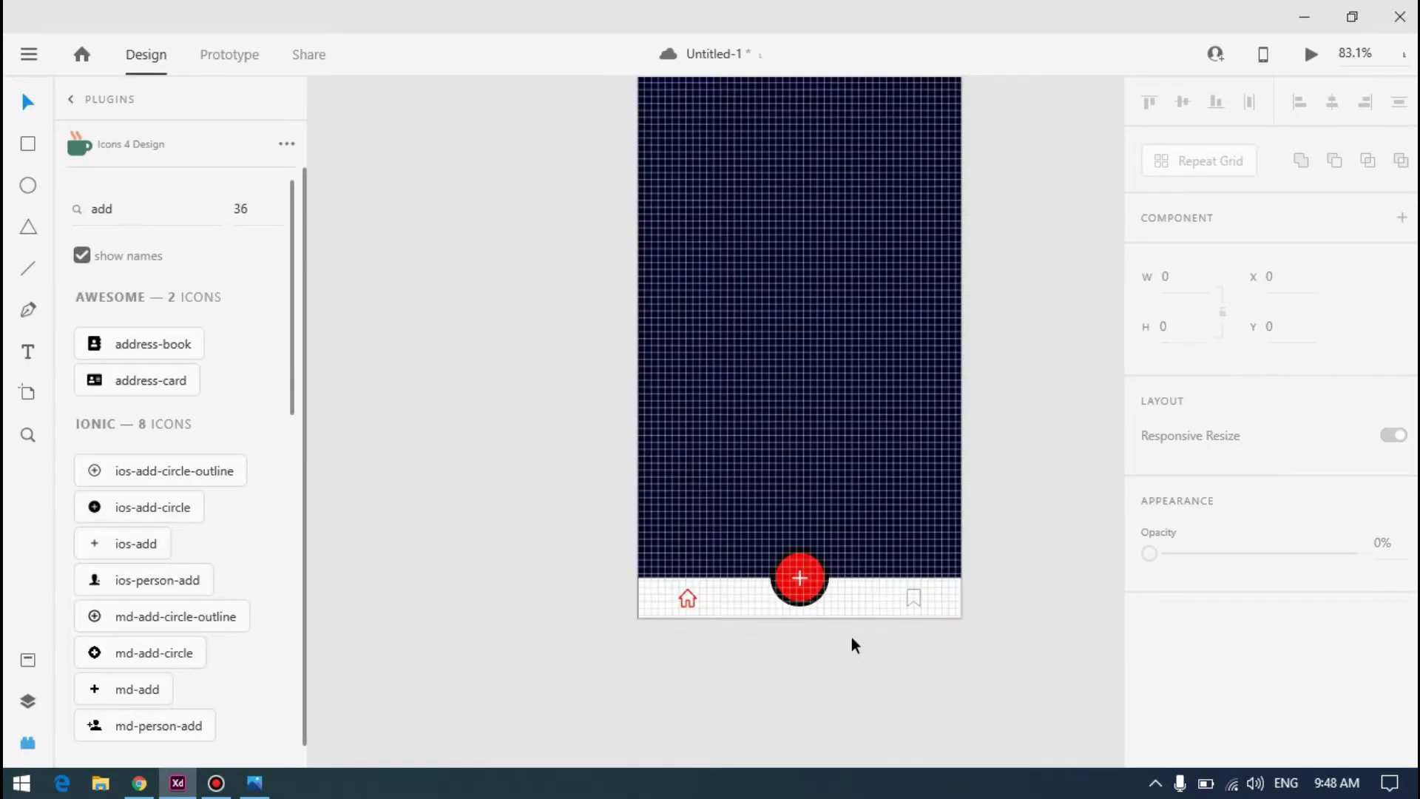
Set the fill of the circle behind the plus button to white (#FFFFFF)
{"action": "scroll", "coordinate": [806, 604], "scroll_direction": "up", "scroll_amount": 2}
{"action": "scroll", "coordinate": [805, 603], "scroll_direction": "up", "scroll_amount": 5}
{"action": "left_click", "coordinate": [904, 490]}
{"action": "scroll", "coordinate": [1190, 539], "scroll_direction": "down", "scroll_amount": 1}
{"action": "left_click", "coordinate": [1191, 532]}
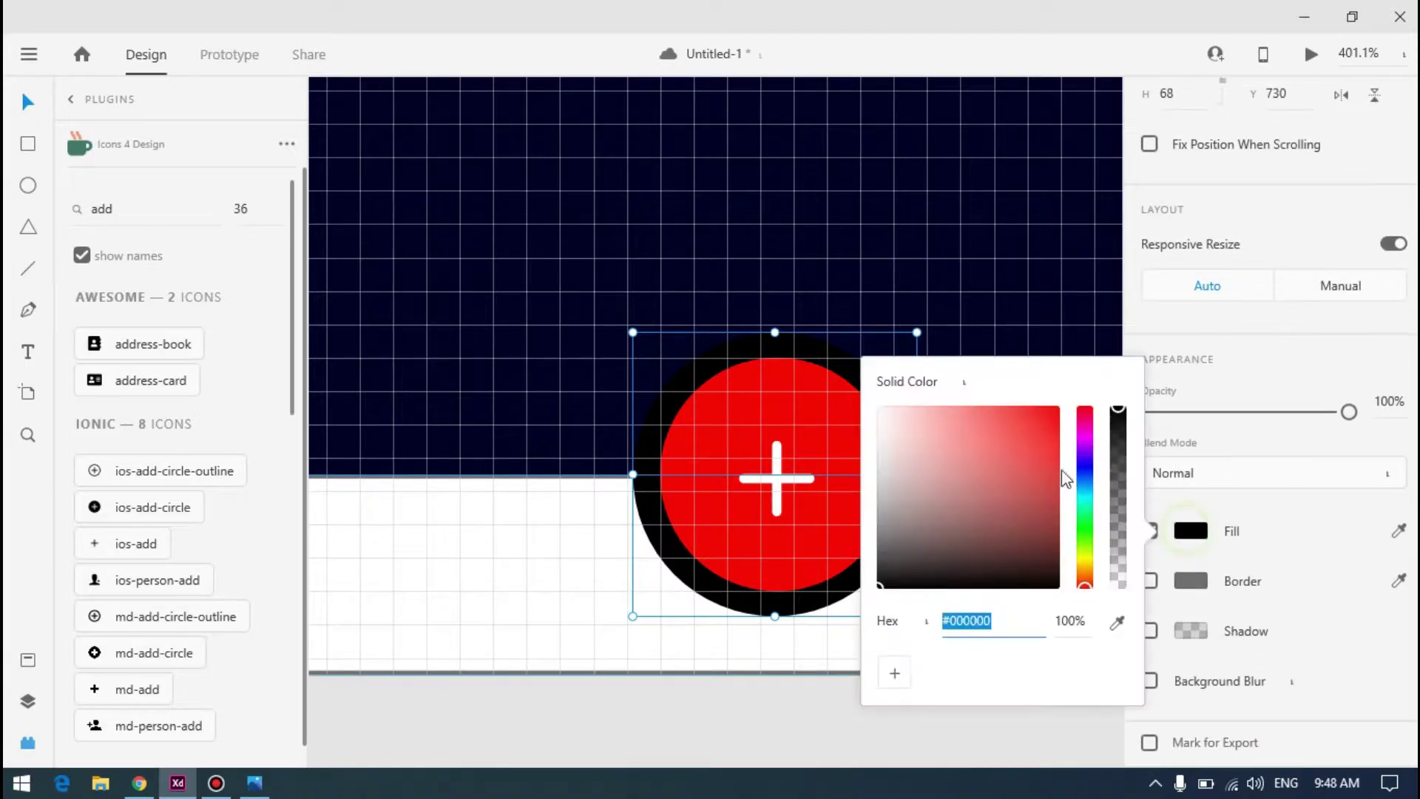
{"action": "type", "text": "FFFFFF"}
{"action": "key", "text": "Return"}
{"action": "left_click", "coordinate": [807, 717]}
{"action": "scroll", "coordinate": [788, 557], "scroll_direction": "down", "scroll_amount": 4}
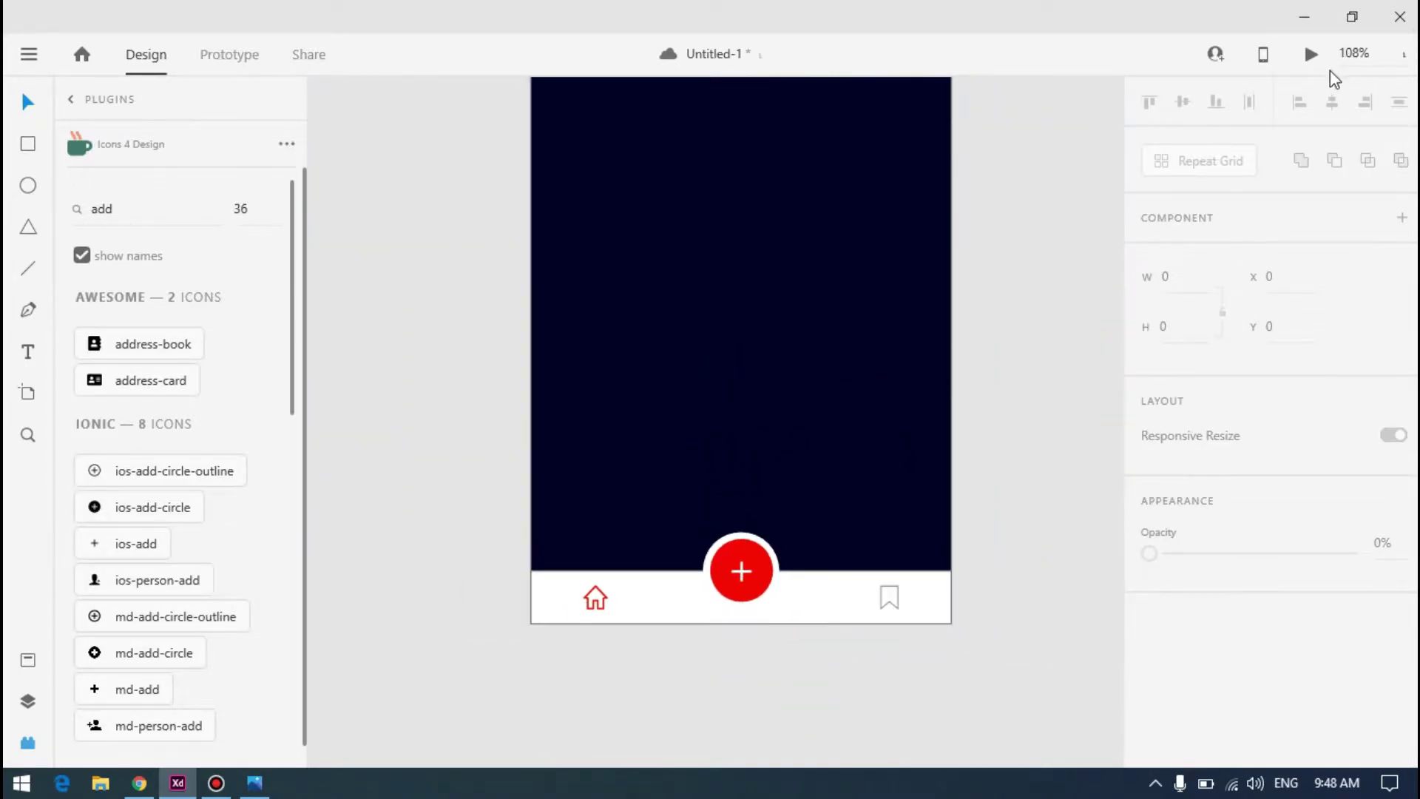
Open the desktop preview of the screen and inspect the plus button's ring up close on the artboard
{"action": "key", "text": "ctrl+Return"}
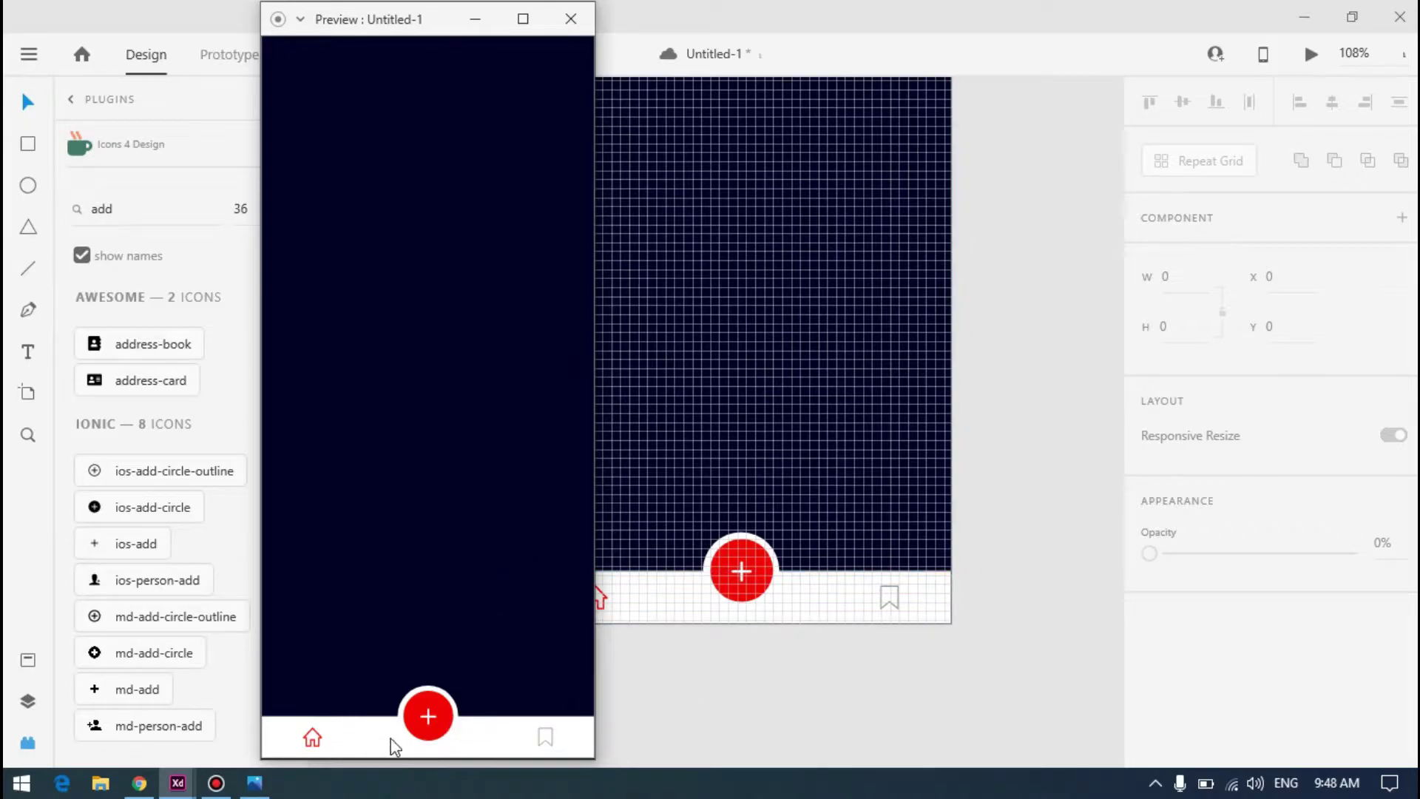
{"action": "left_click", "coordinate": [736, 663]}
{"action": "scroll", "coordinate": [769, 564], "scroll_direction": "up", "scroll_amount": 5}
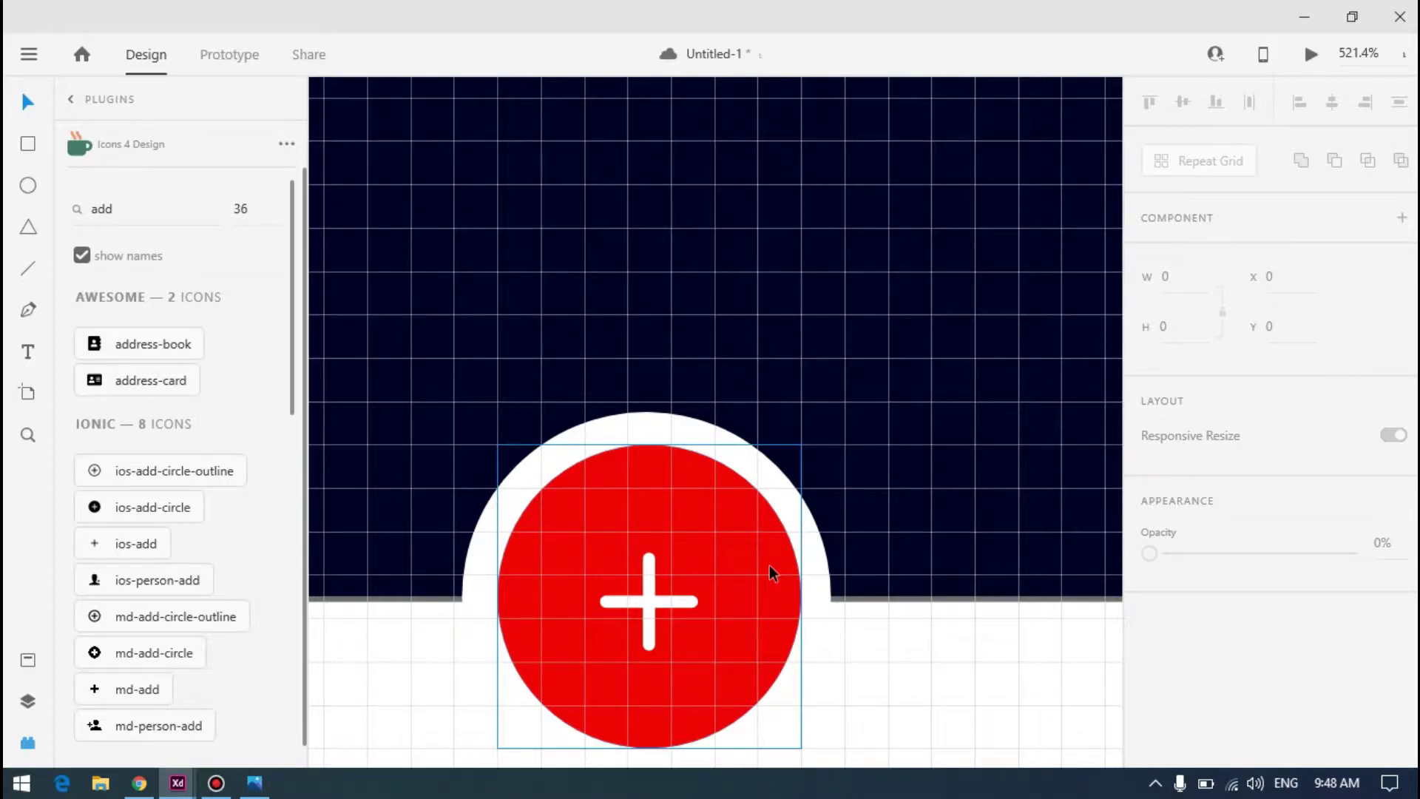
{"action": "scroll", "coordinate": [766, 565], "scroll_direction": "down", "scroll_amount": 4}
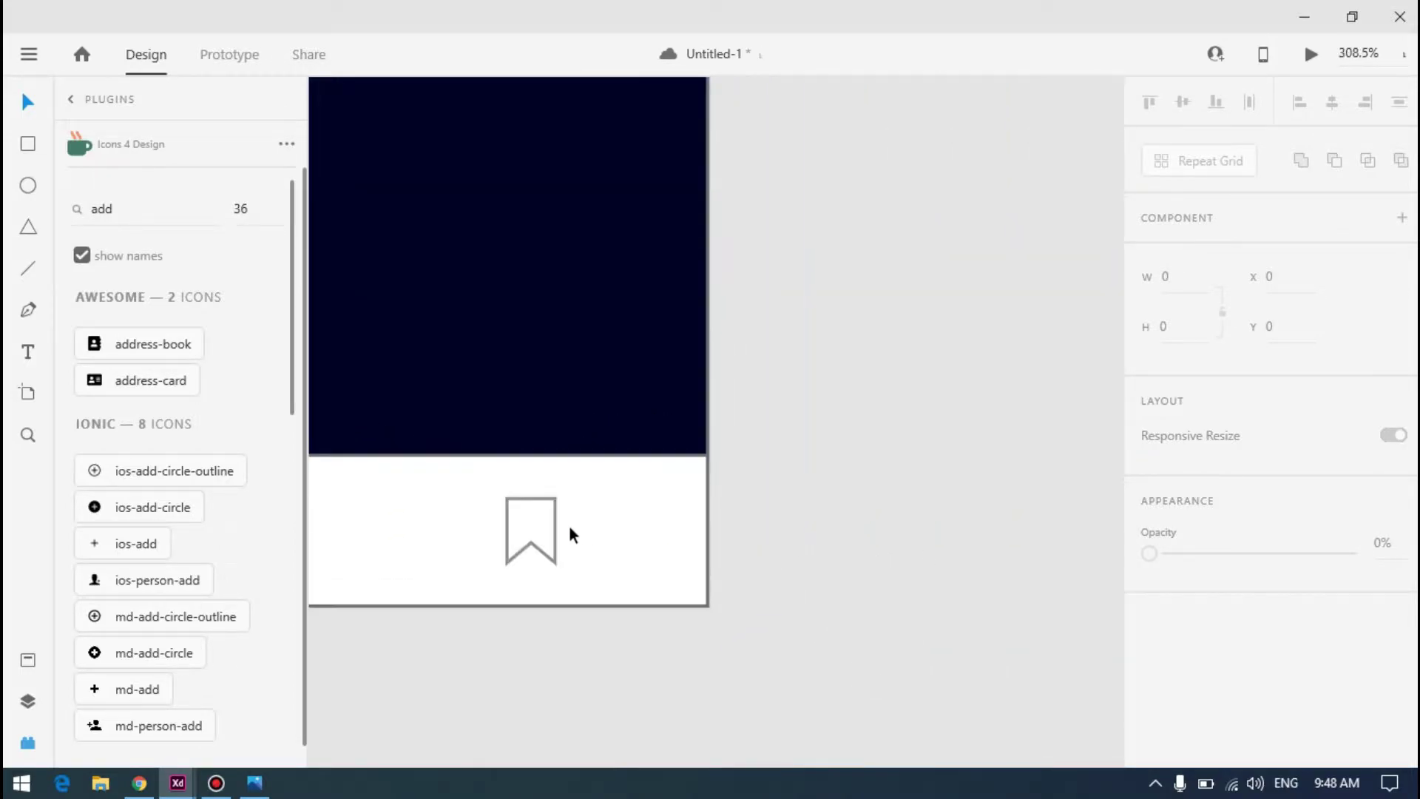
Change the border colour of the bookmark icon to a darker grey
{"action": "key", "text": "ctrl+apostrophe"}
{"action": "left_click", "coordinate": [553, 521]}
{"action": "scroll", "coordinate": [1207, 507], "scroll_direction": "down", "scroll_amount": 5}
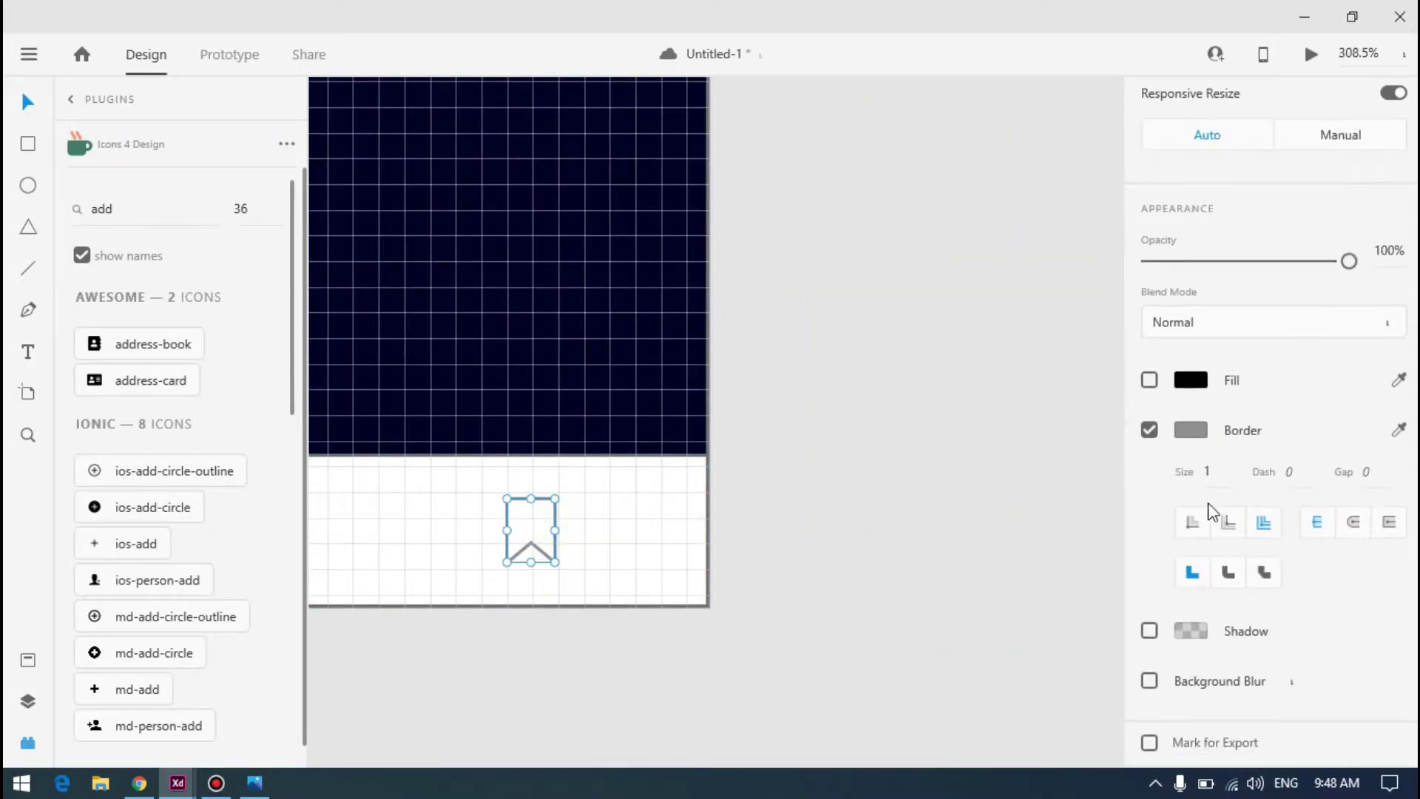
{"action": "left_click", "coordinate": [1179, 430]}
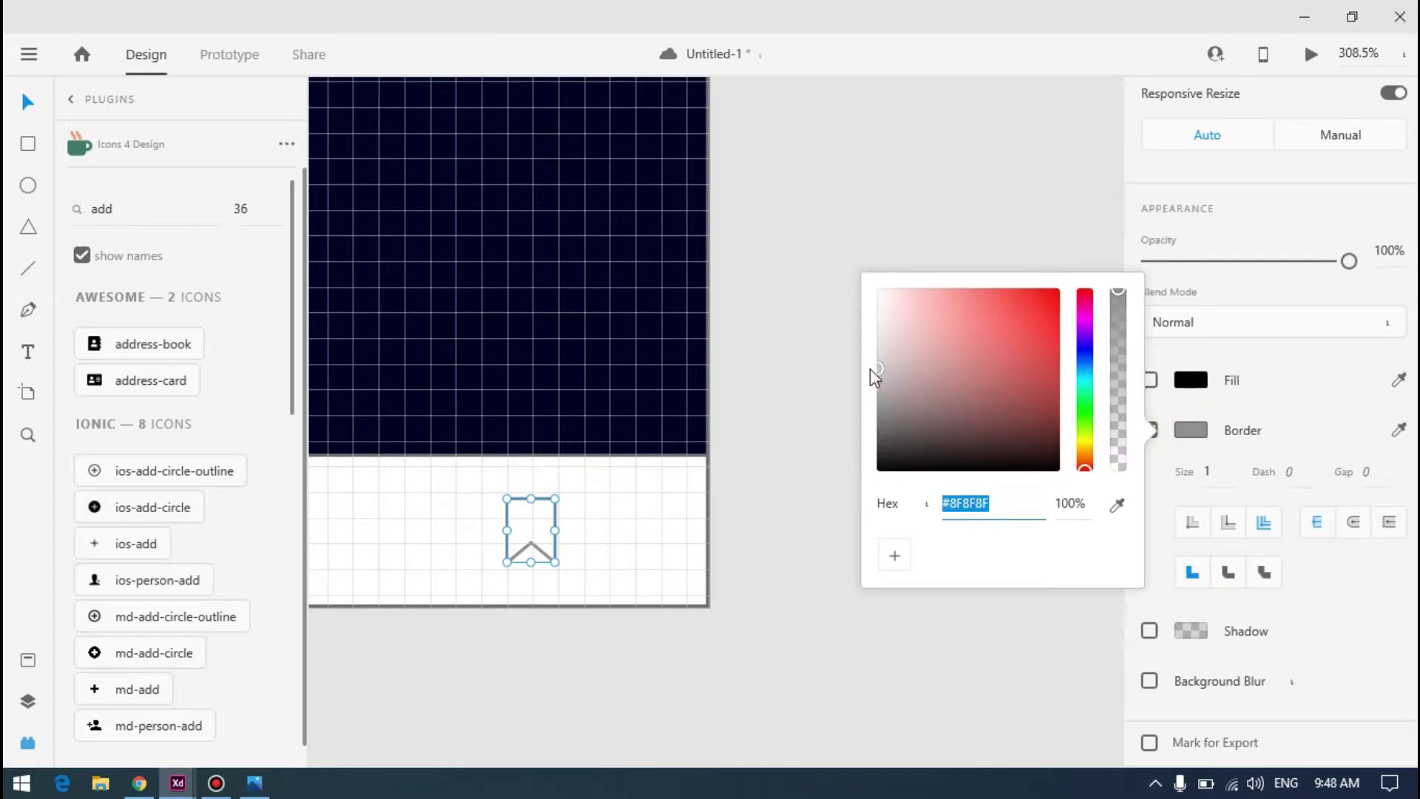
{"action": "left_click_drag", "start_coordinate": [877, 368], "coordinate": [876, 392]}
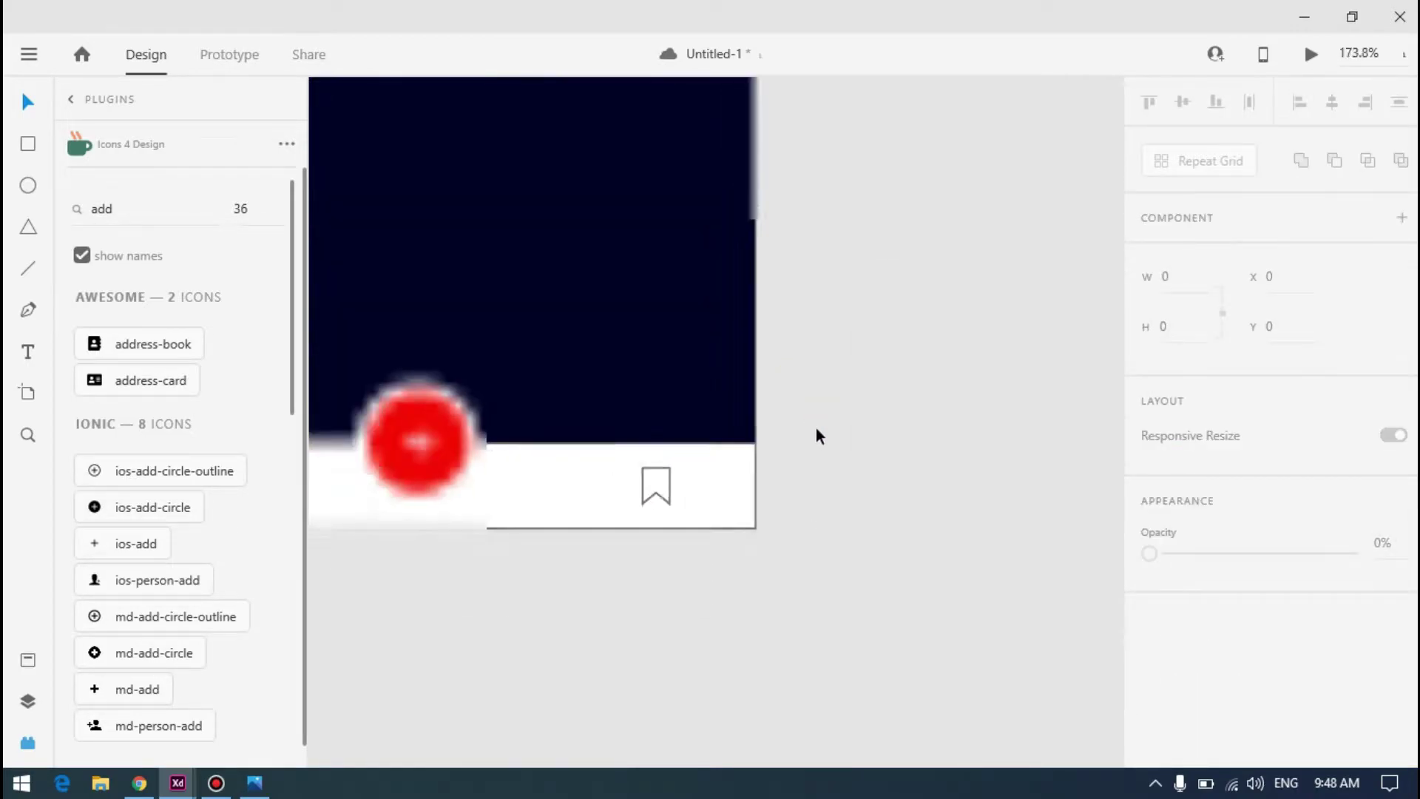
Check the navigation bar in the desktop preview and close the preview window
{"action": "key", "text": "alt+Tab"}
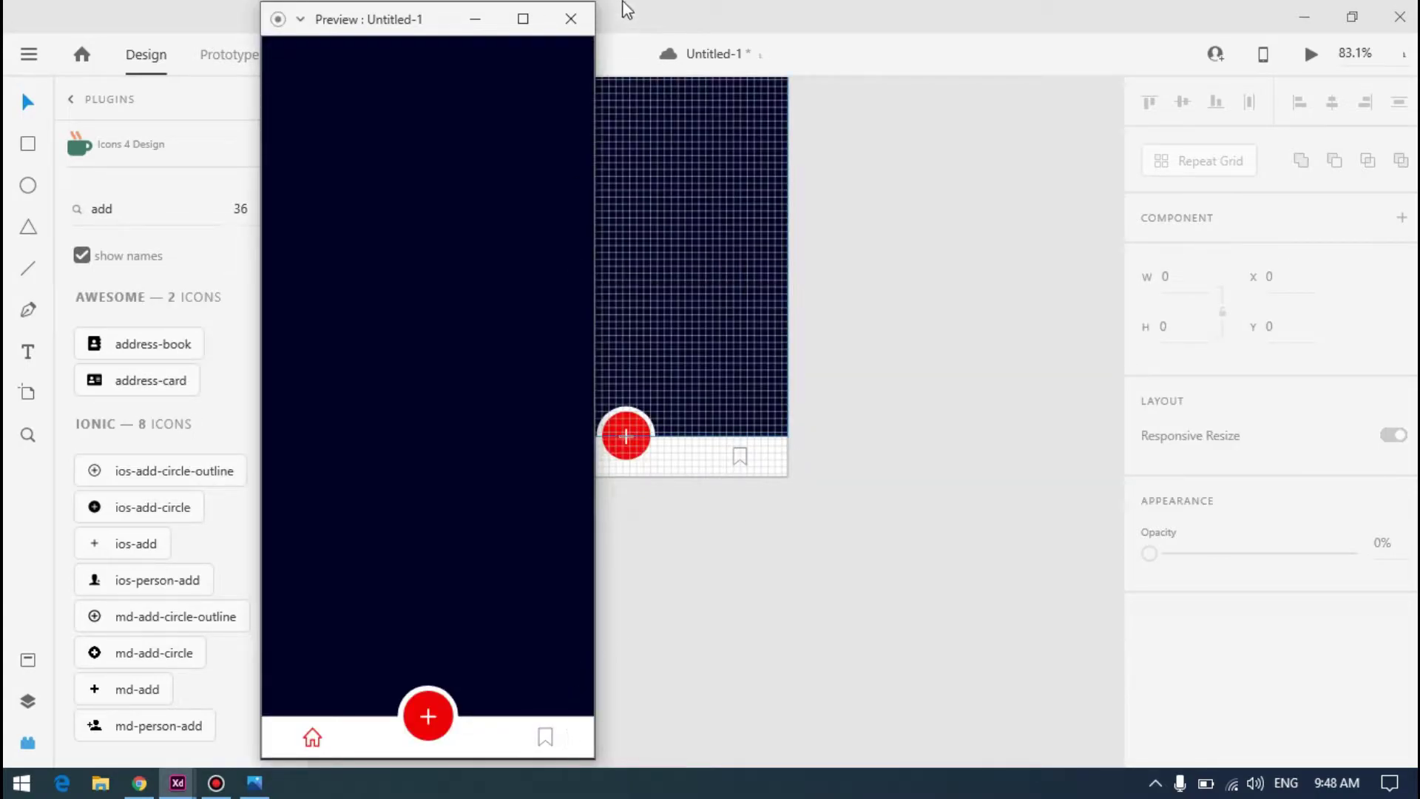
{"action": "left_click", "coordinate": [571, 17]}
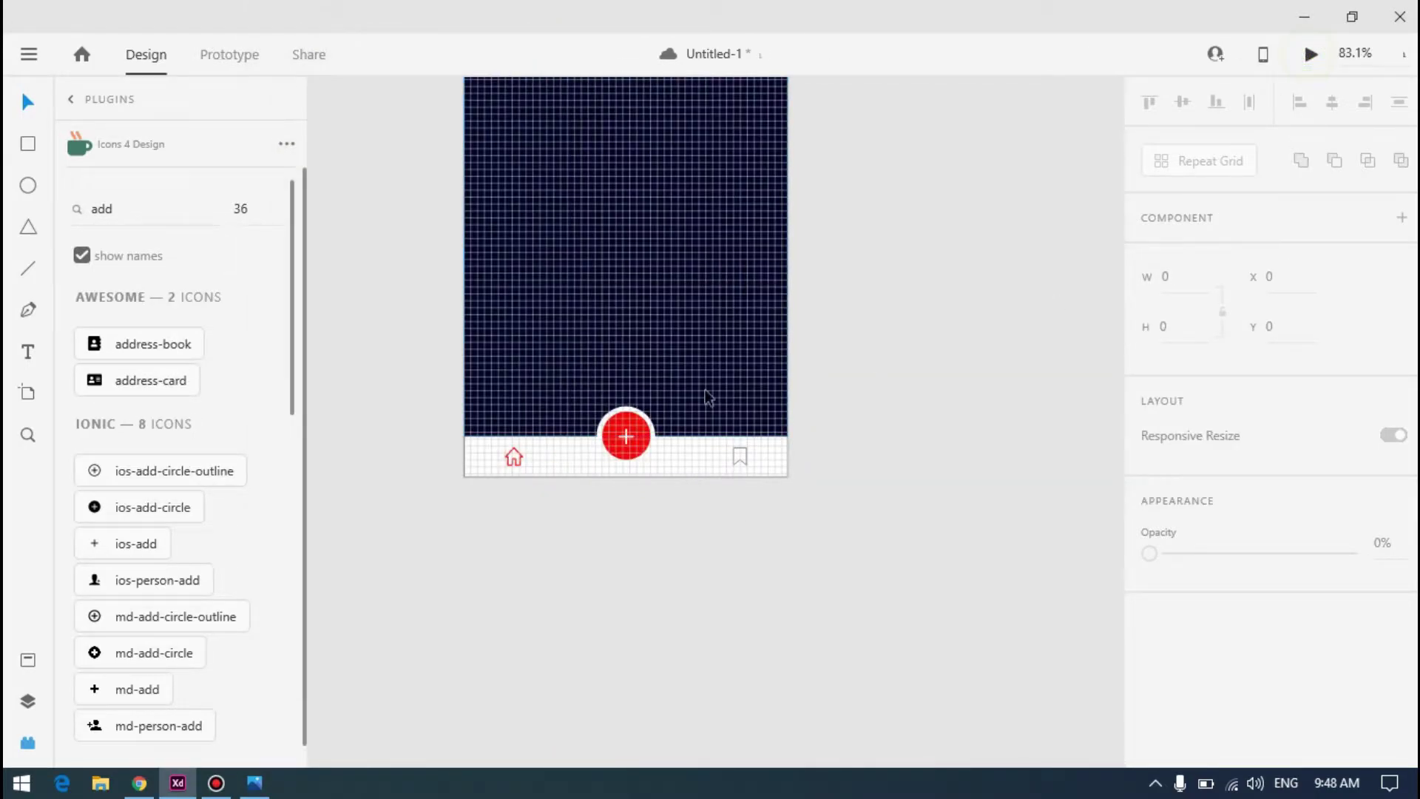
{"action": "key", "text": "alt+Tab"}
Give the bookmark icon's border round caps and round joins
{"action": "left_click", "coordinate": [782, 473]}
{"action": "scroll", "coordinate": [739, 440], "scroll_direction": "up", "scroll_amount": 10}
{"action": "left_click", "coordinate": [784, 501]}
{"action": "scroll", "coordinate": [1277, 482], "scroll_direction": "down", "scroll_amount": 5}
{"action": "scroll", "coordinate": [1276, 482], "scroll_direction": "down", "scroll_amount": 1}
{"action": "left_click", "coordinate": [1354, 523]}
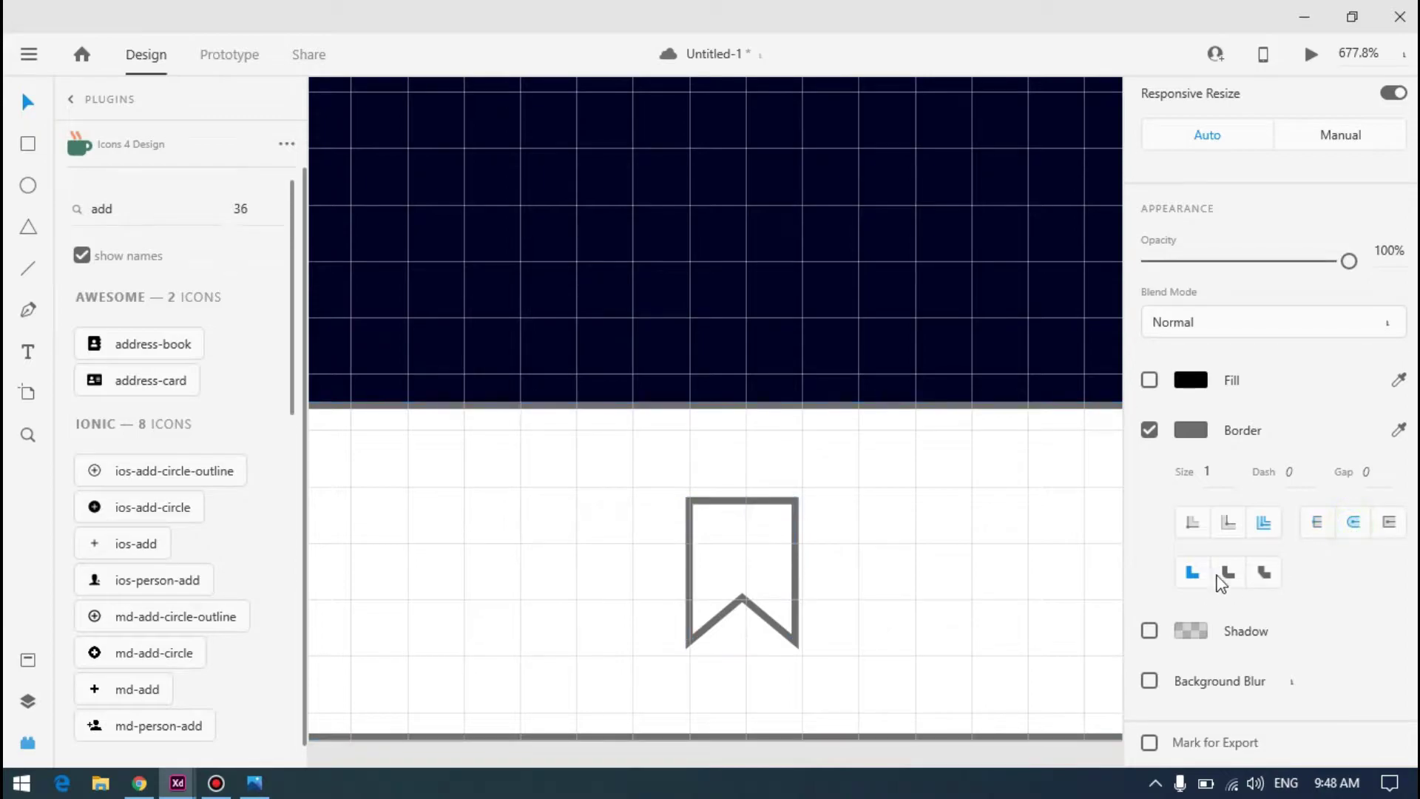
{"action": "left_click", "coordinate": [1226, 573]}
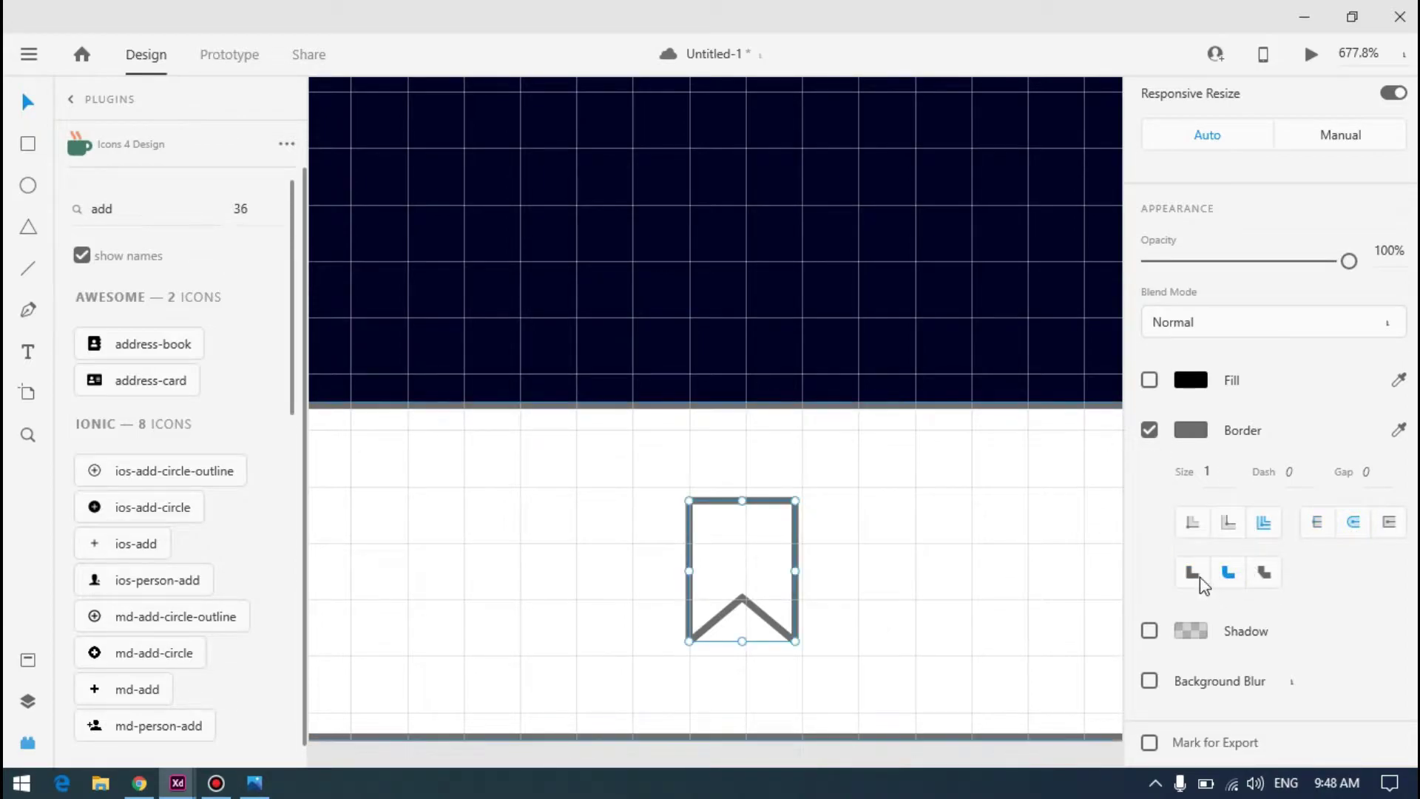
Set the bookmark icon's border size to 1.5
{"action": "left_click", "coordinate": [1216, 471]}
{"action": "type", "text": "1.5"}
{"action": "key", "text": "Return"}
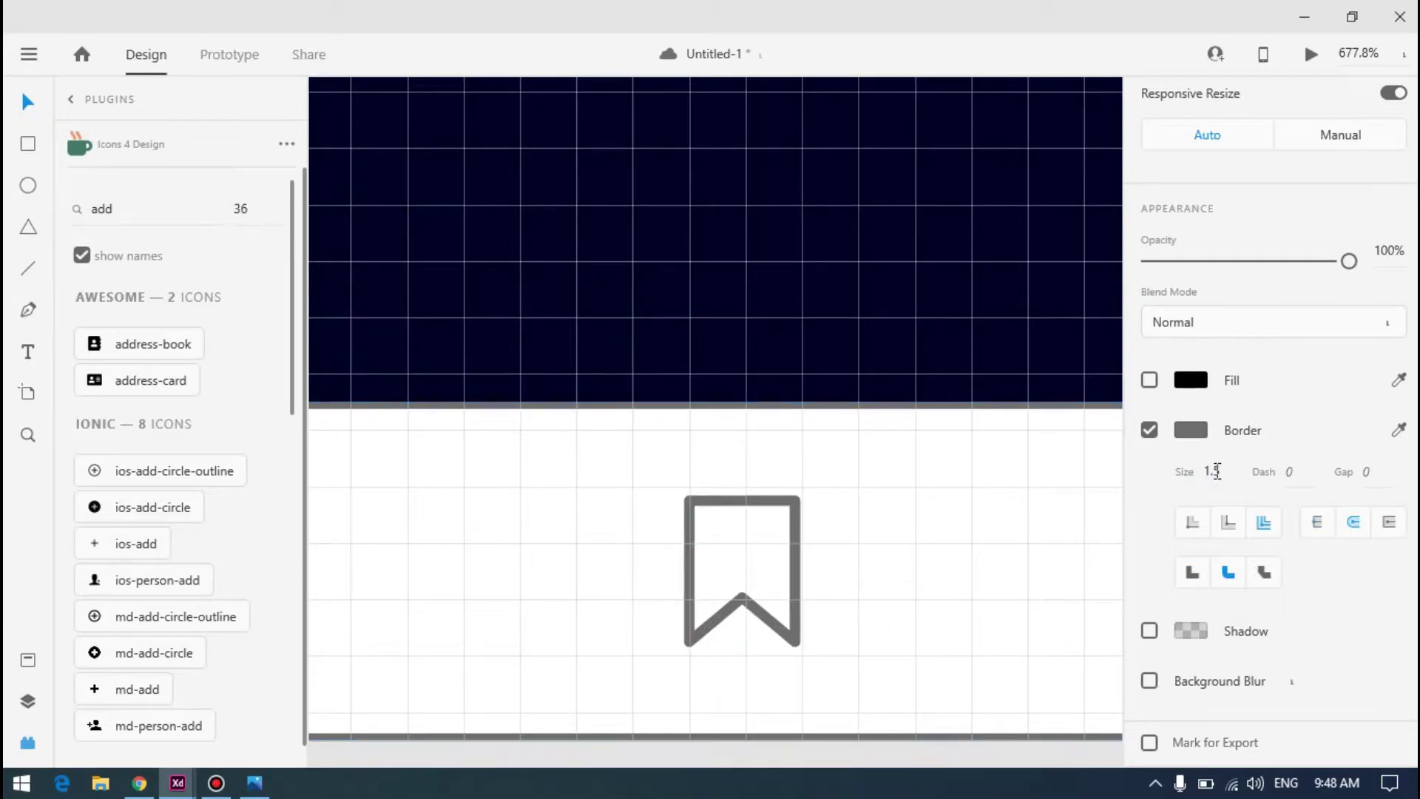
{"action": "key", "text": "ctrl+minus"}
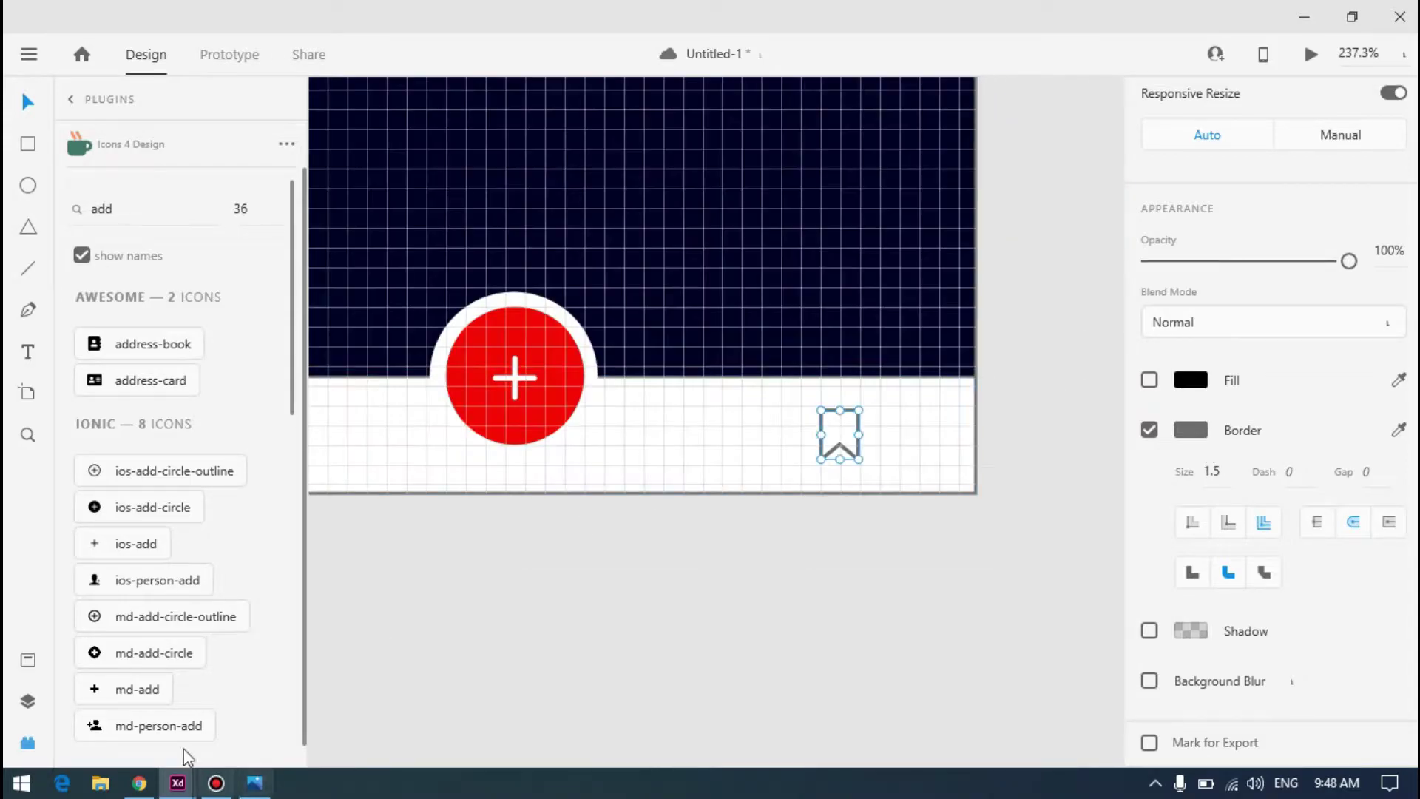
Compare the navigation bar in the desktop preview with the reference image
{"action": "mouse_move", "coordinate": [178, 777]}
{"action": "left_click", "coordinate": [295, 677]}
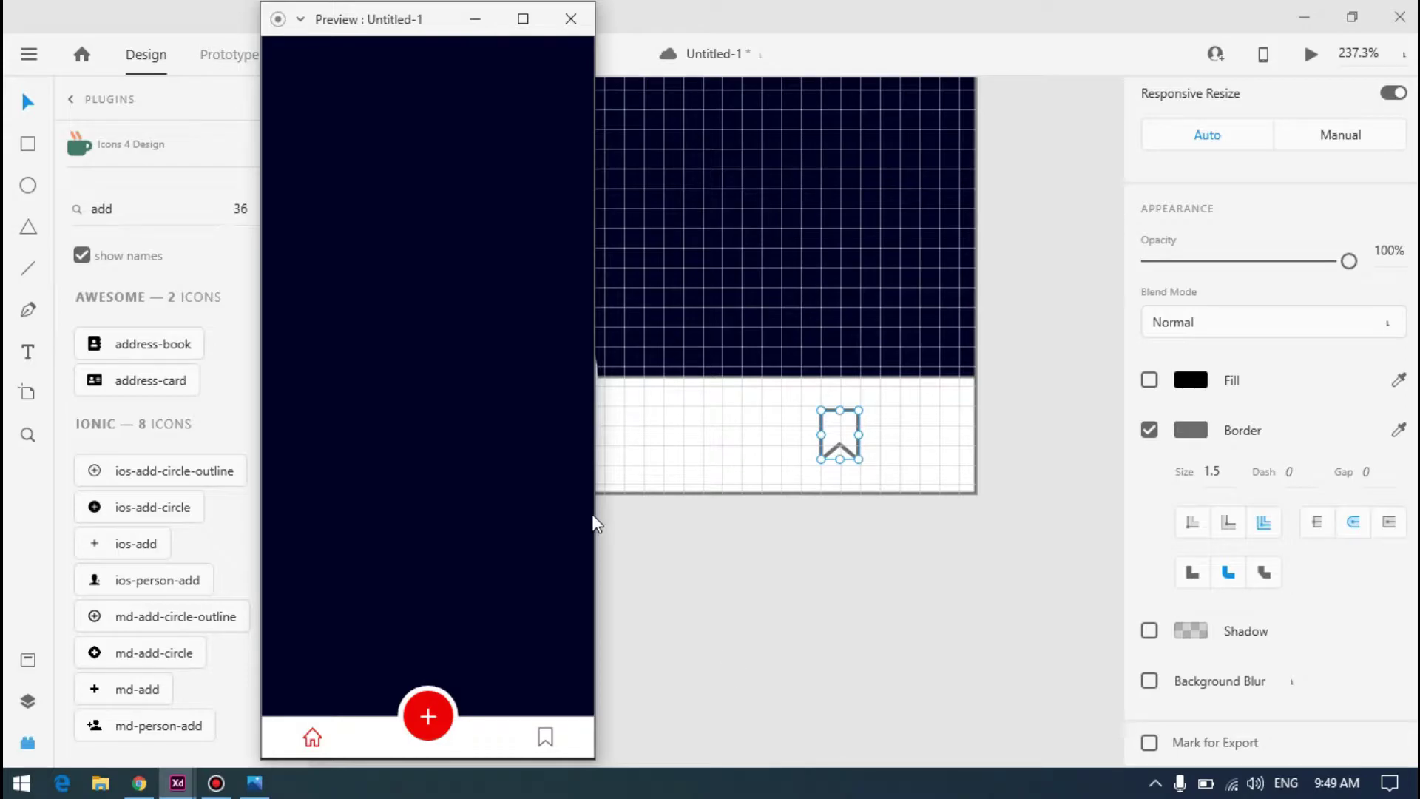
{"action": "left_click", "coordinate": [255, 782]}
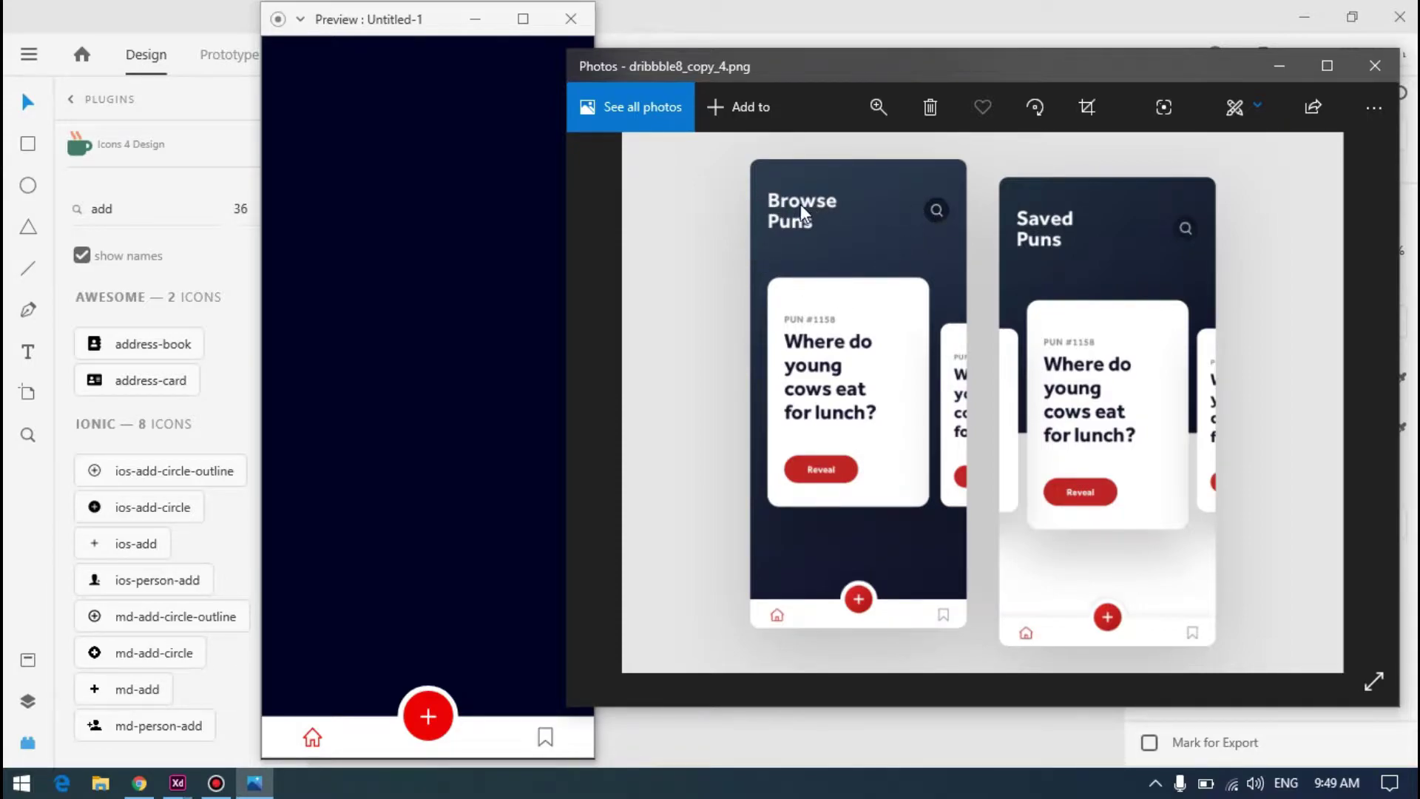
Add the two-line heading text "Browse Puns" near the artboard's upper-left corner and fill it with white
{"action": "left_click", "coordinate": [831, 24]}
{"action": "scroll", "coordinate": [782, 270], "scroll_direction": "down", "scroll_amount": 8}
{"action": "scroll", "coordinate": [871, 229], "scroll_direction": "up", "scroll_amount": 4}
{"action": "left_click", "coordinate": [28, 349]}
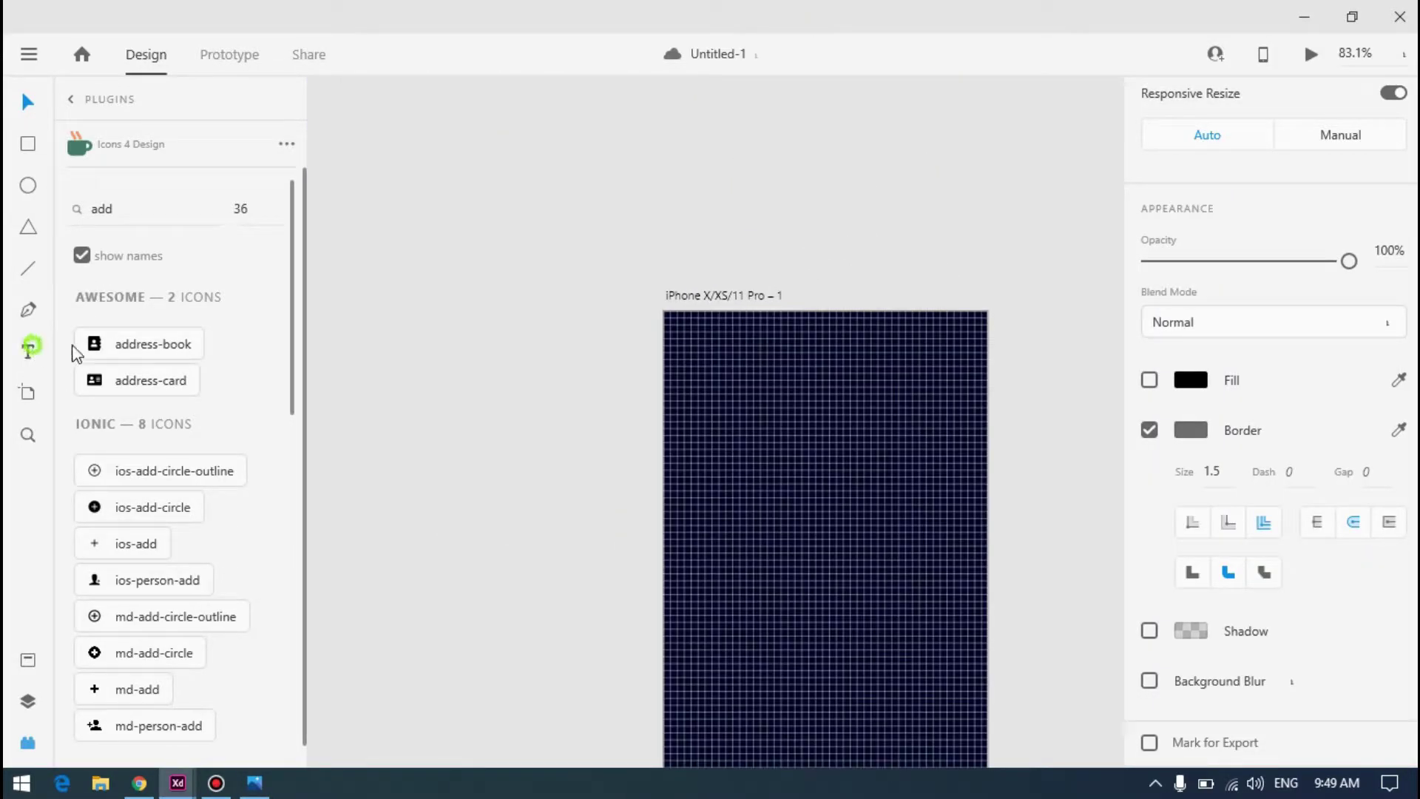
{"action": "left_click", "coordinate": [694, 386]}
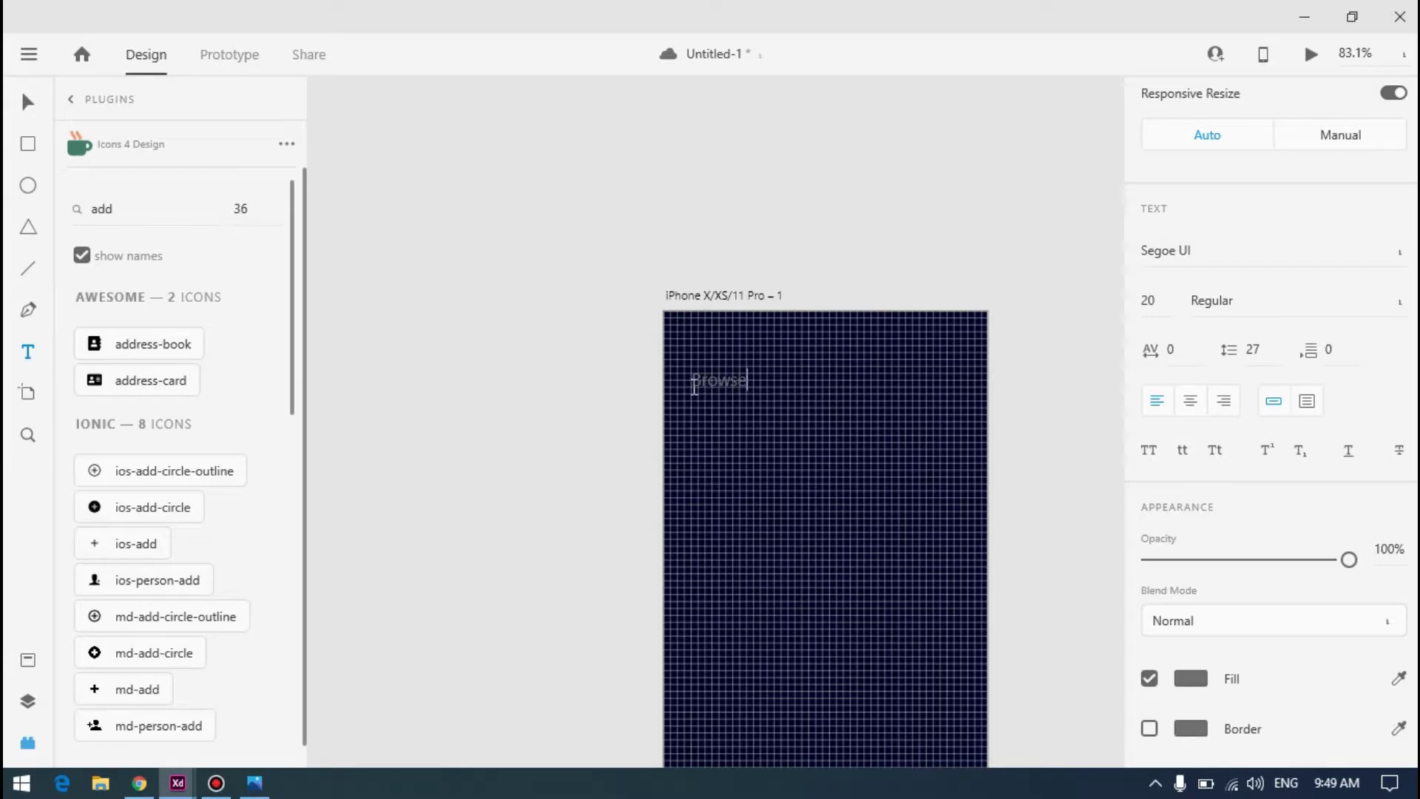
{"action": "key", "text": "alt+Tab"}
{"action": "key", "text": "alt+Tab"}
{"action": "key", "text": "Escape"}
{"action": "scroll", "coordinate": [1183, 518], "scroll_direction": "down", "scroll_amount": 3}
{"action": "left_click", "coordinate": [1192, 532]}
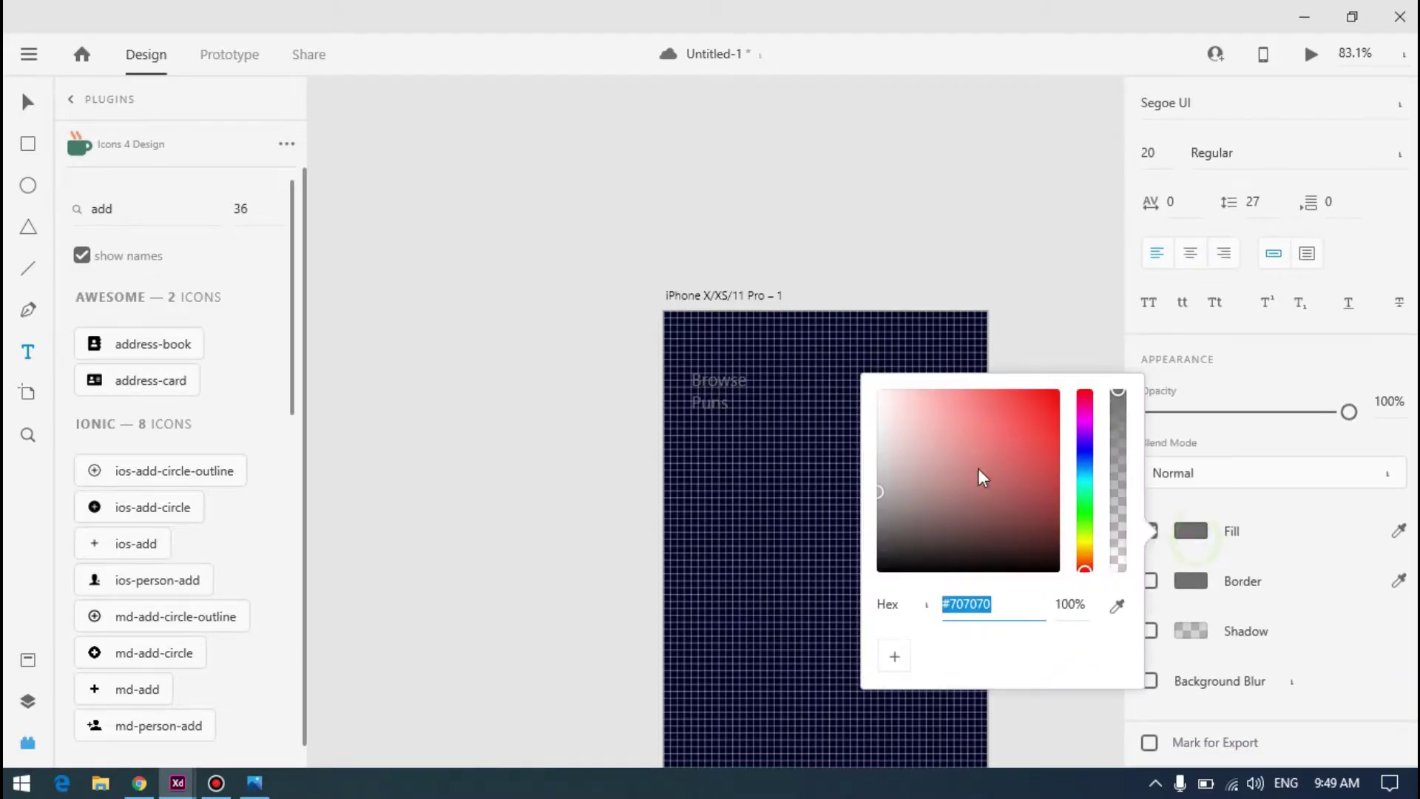
{"action": "left_click", "coordinate": [1287, 479]}
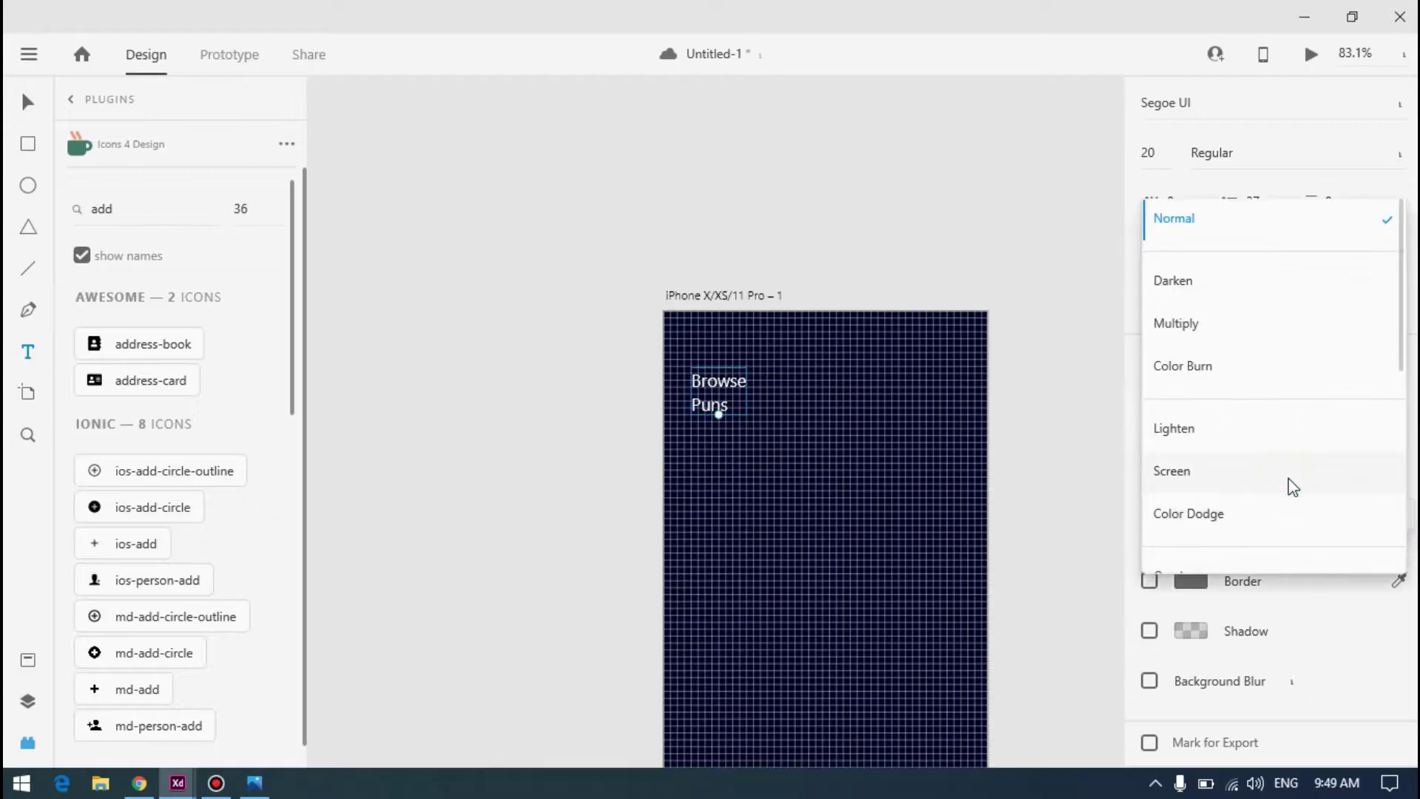
{"action": "scroll", "coordinate": [1224, 486], "scroll_direction": "down", "scroll_amount": 3}
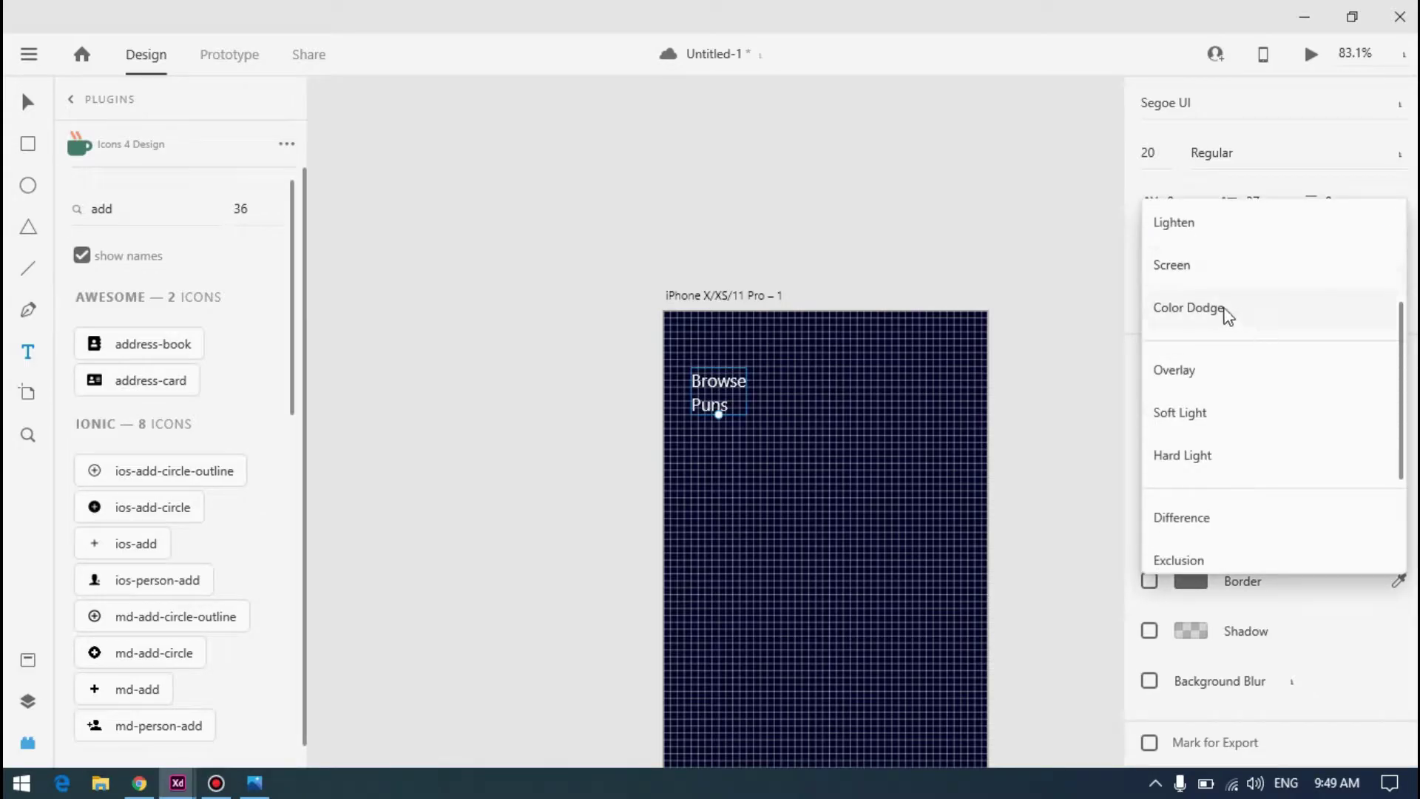
{"action": "scroll", "coordinate": [1230, 314], "scroll_direction": "down", "scroll_amount": 2}
{"action": "scroll", "coordinate": [1256, 423], "scroll_direction": "up", "scroll_amount": 5}
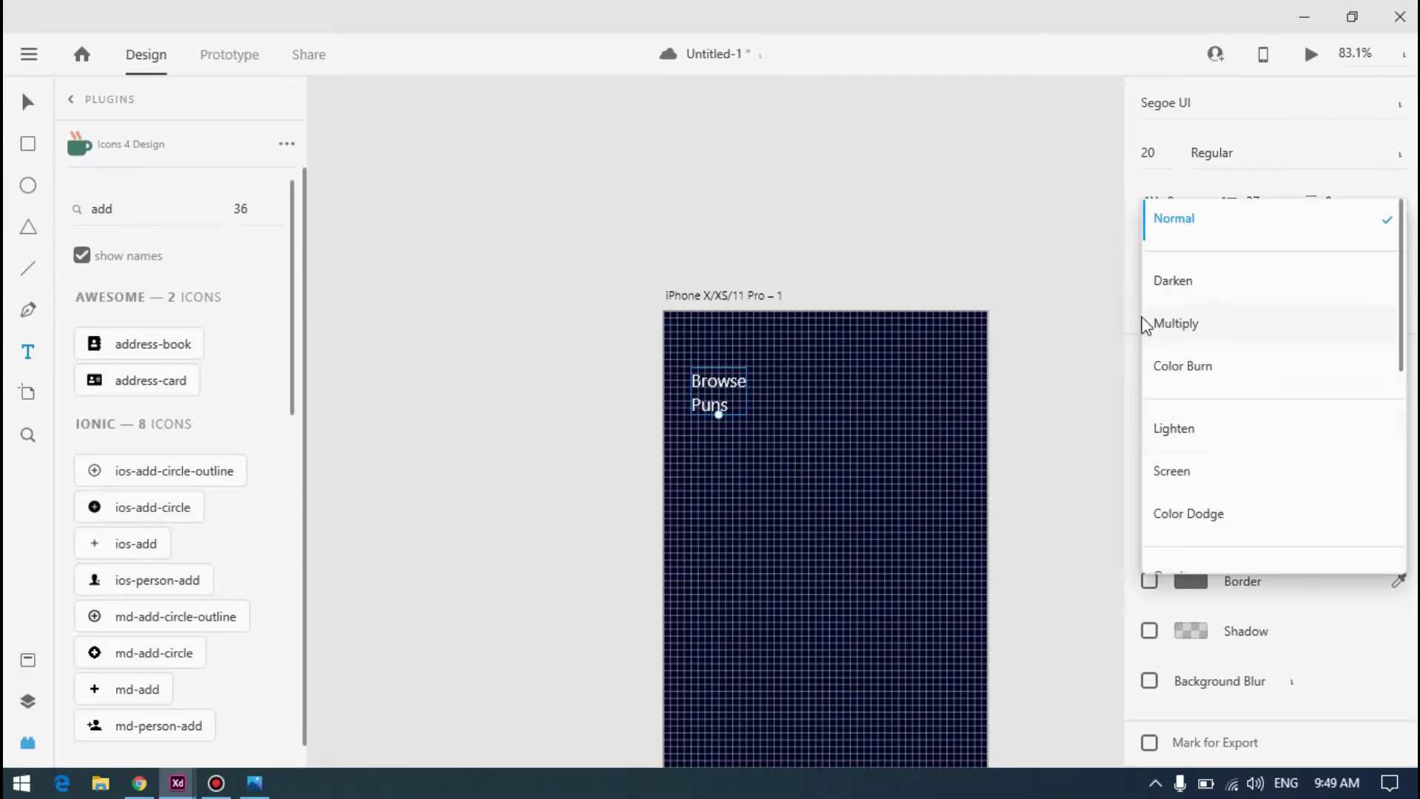
{"action": "left_click", "coordinate": [1017, 314]}
Set the heading's font to Roboto
{"action": "scroll", "coordinate": [1276, 381], "scroll_direction": "up", "scroll_amount": 5}
{"action": "scroll", "coordinate": [1276, 381], "scroll_direction": "up", "scroll_amount": 2}
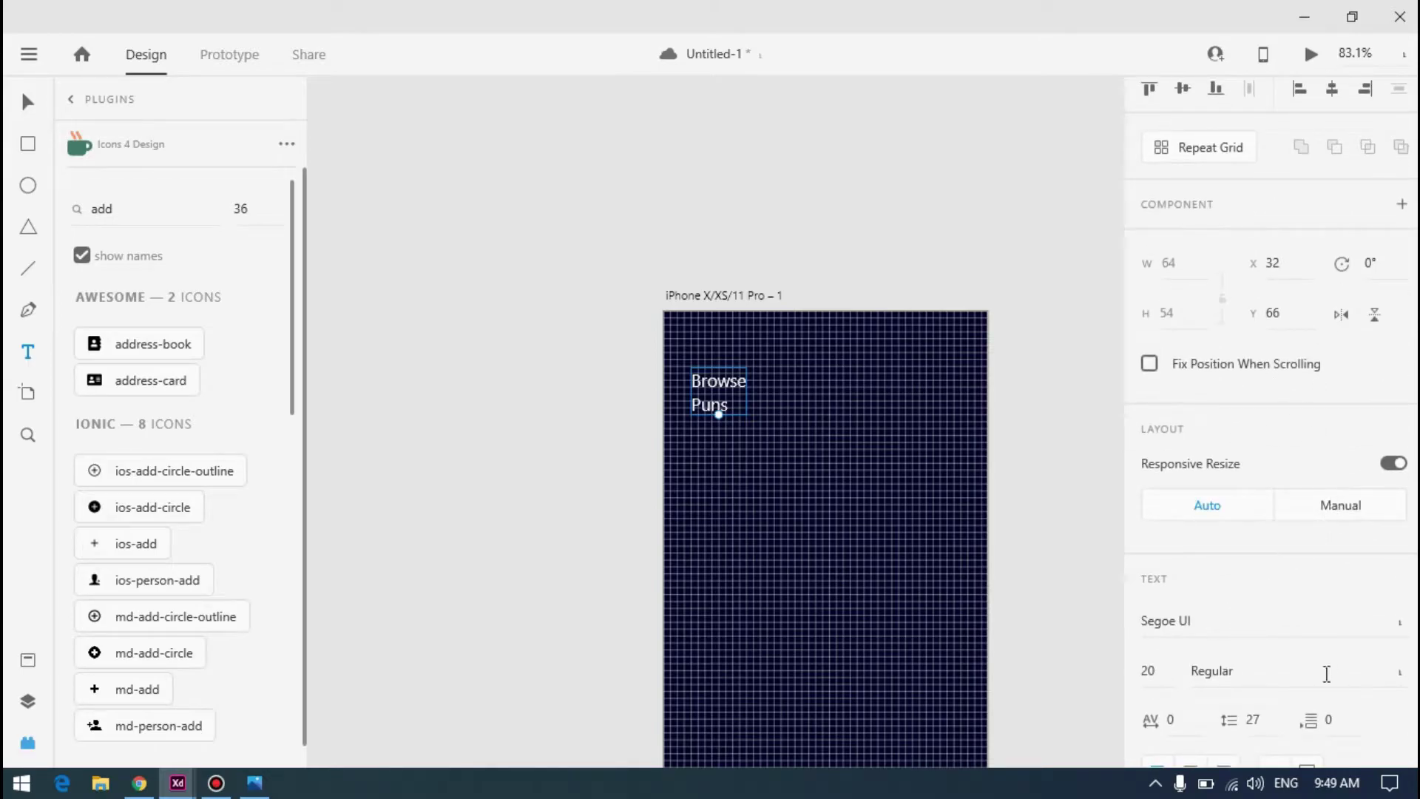
{"action": "left_click", "coordinate": [1399, 620]}
{"action": "scroll", "coordinate": [1335, 516], "scroll_direction": "up", "scroll_amount": 5}
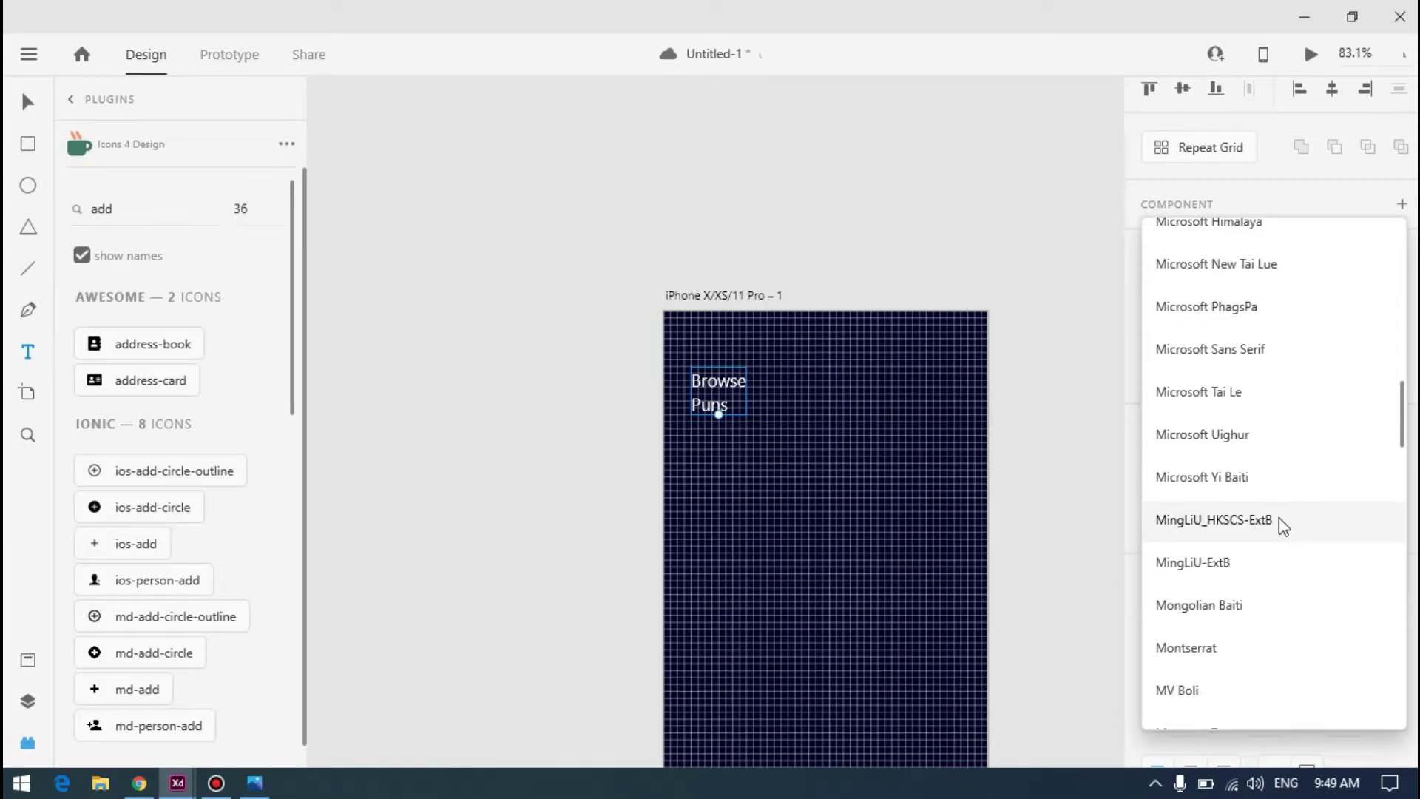
{"action": "scroll", "coordinate": [1279, 518], "scroll_direction": "down", "scroll_amount": 3}
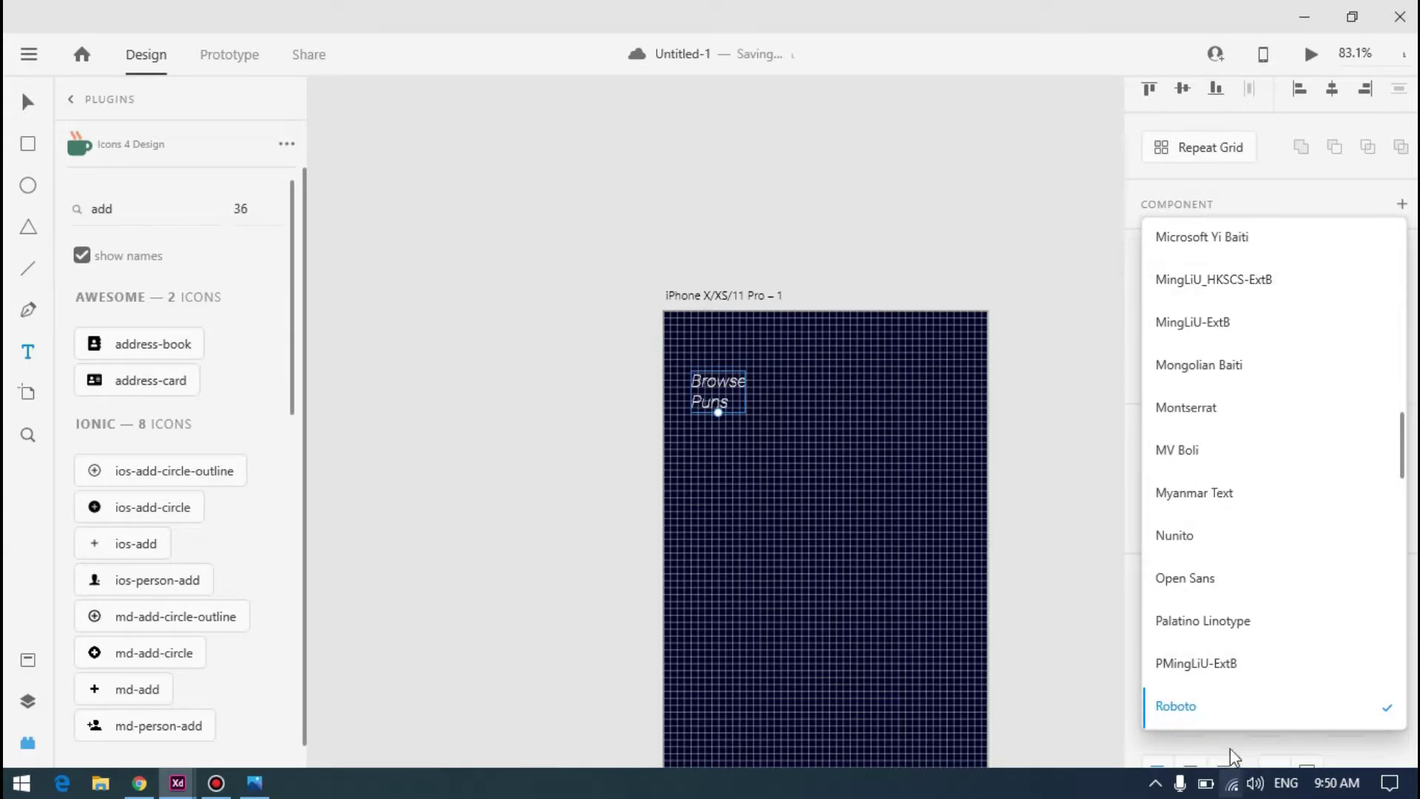
{"action": "left_click", "coordinate": [1232, 706]}
Set the Browse Puns heading's font to Open Sans
{"action": "scroll", "coordinate": [723, 407], "scroll_direction": "up", "scroll_amount": 5}
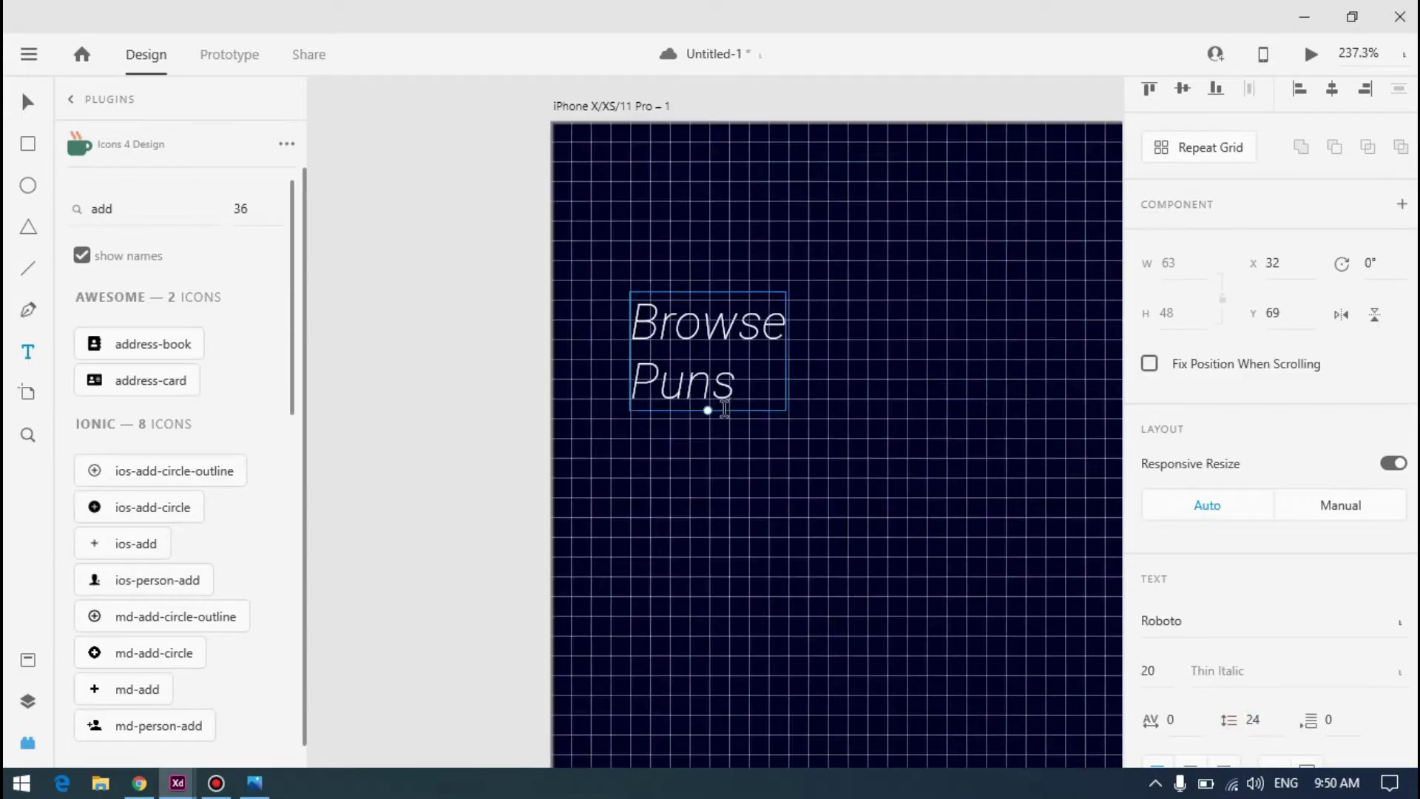
{"action": "scroll", "coordinate": [1269, 505], "scroll_direction": "down", "scroll_amount": 3}
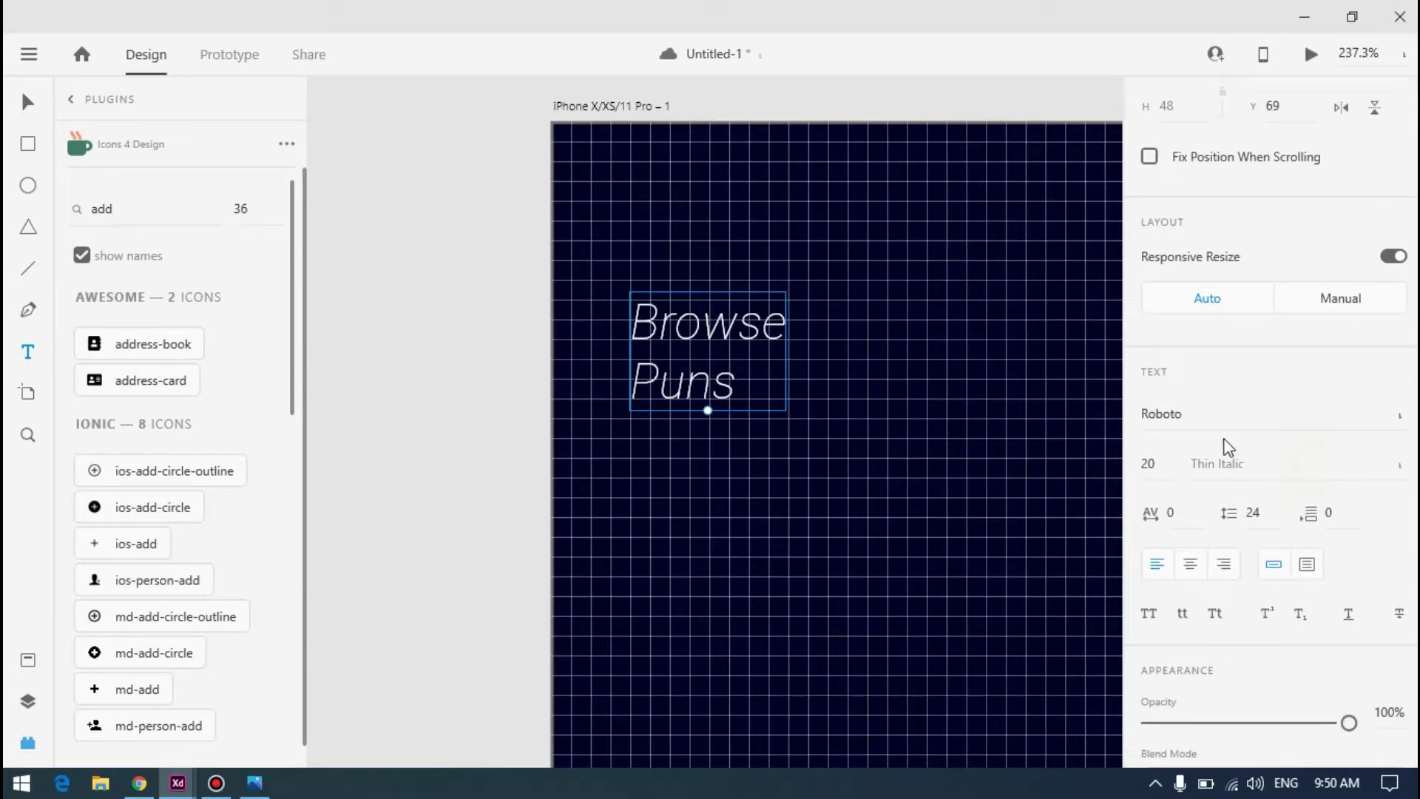
{"action": "left_click", "coordinate": [1236, 419]}
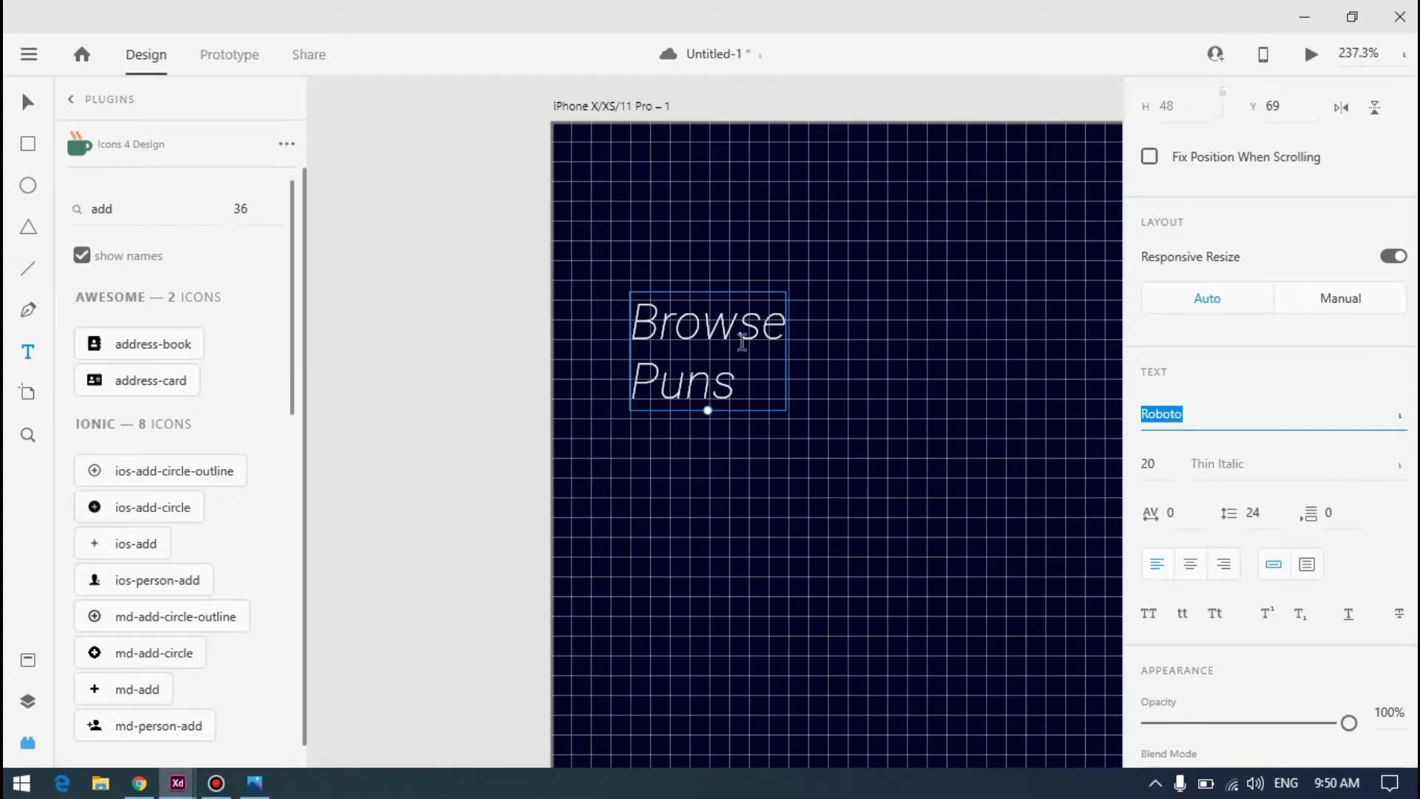
{"action": "left_click", "coordinate": [27, 102]}
{"action": "left_click", "coordinate": [710, 334]}
{"action": "left_click", "coordinate": [1369, 412]}
{"action": "left_click", "coordinate": [1399, 414]}
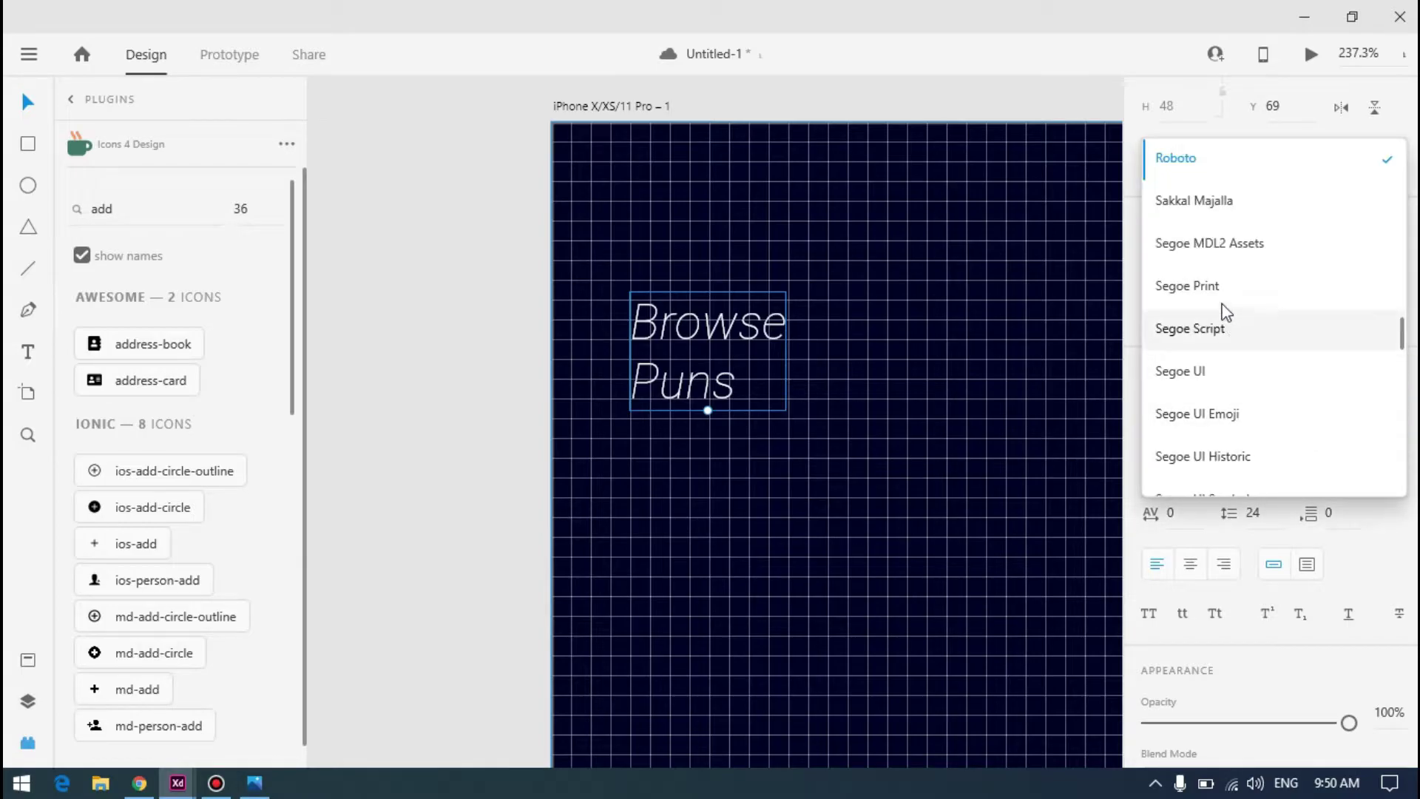
{"action": "scroll", "coordinate": [1224, 310], "scroll_direction": "up", "scroll_amount": 3}
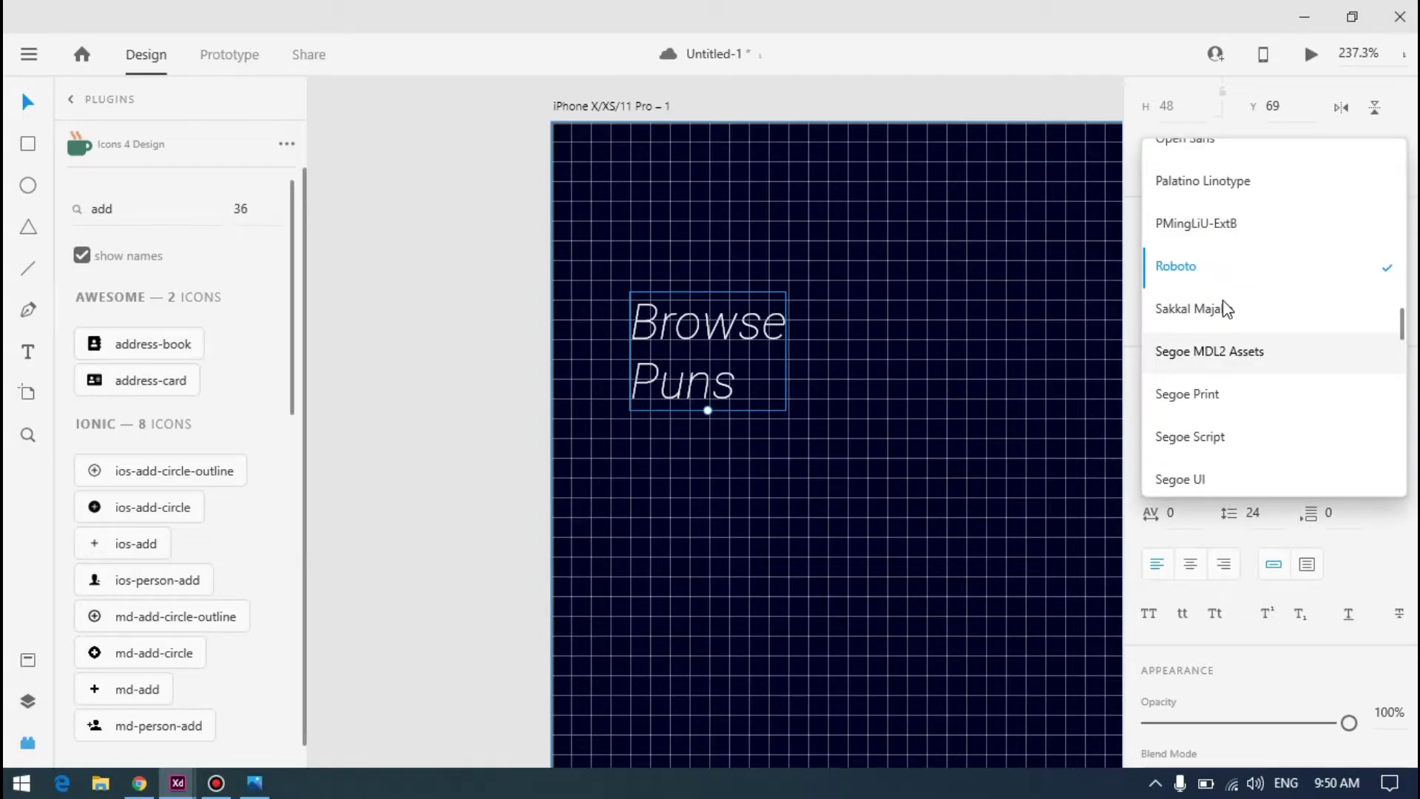
{"action": "key", "text": "Up"}
{"action": "key", "text": "Up"}
{"action": "key", "text": "Up"}
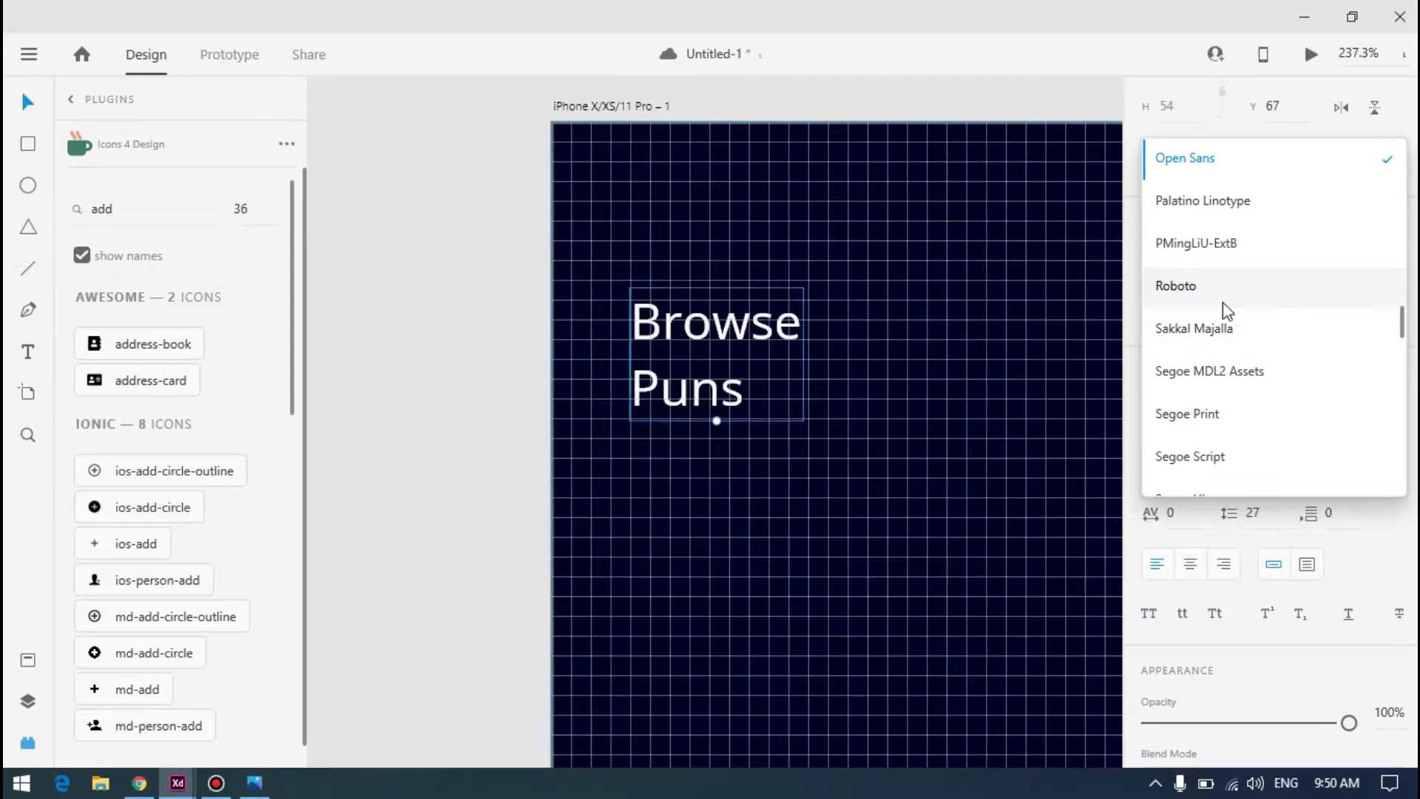
{"action": "key", "text": "Return"}
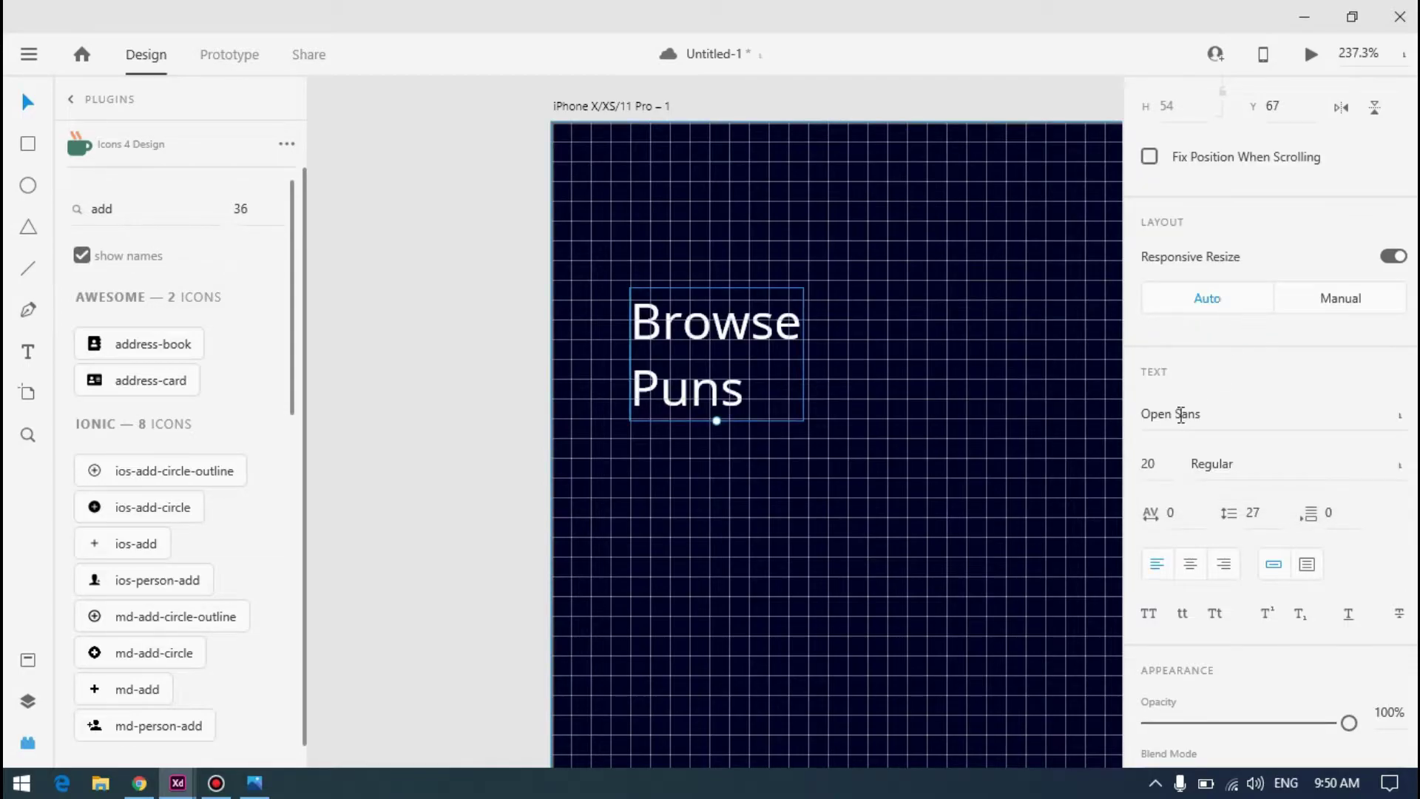
Set the heading's font weight to Bold
{"action": "left_click", "coordinate": [1397, 466]}
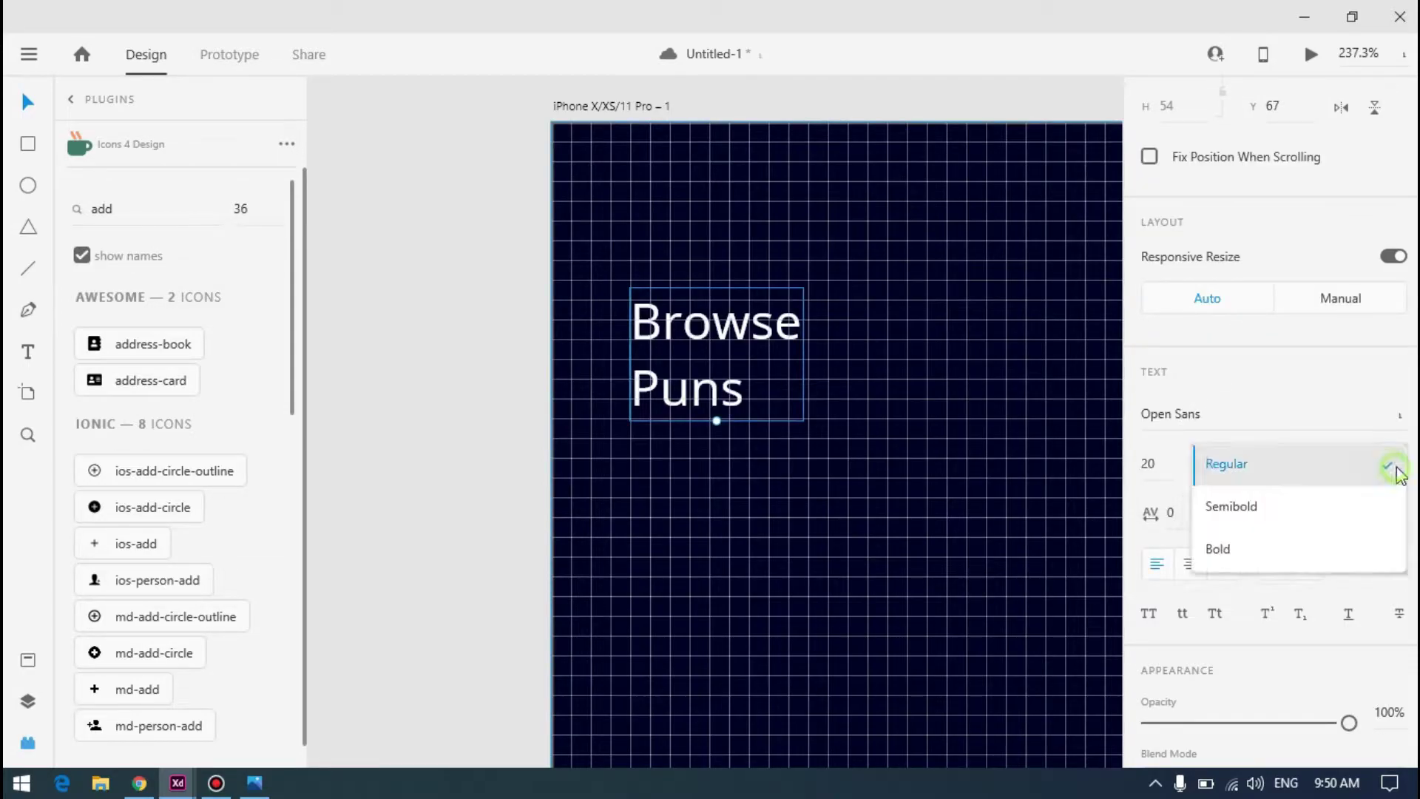
{"action": "left_click", "coordinate": [1271, 545]}
{"action": "key", "text": "ctrl+minus"}
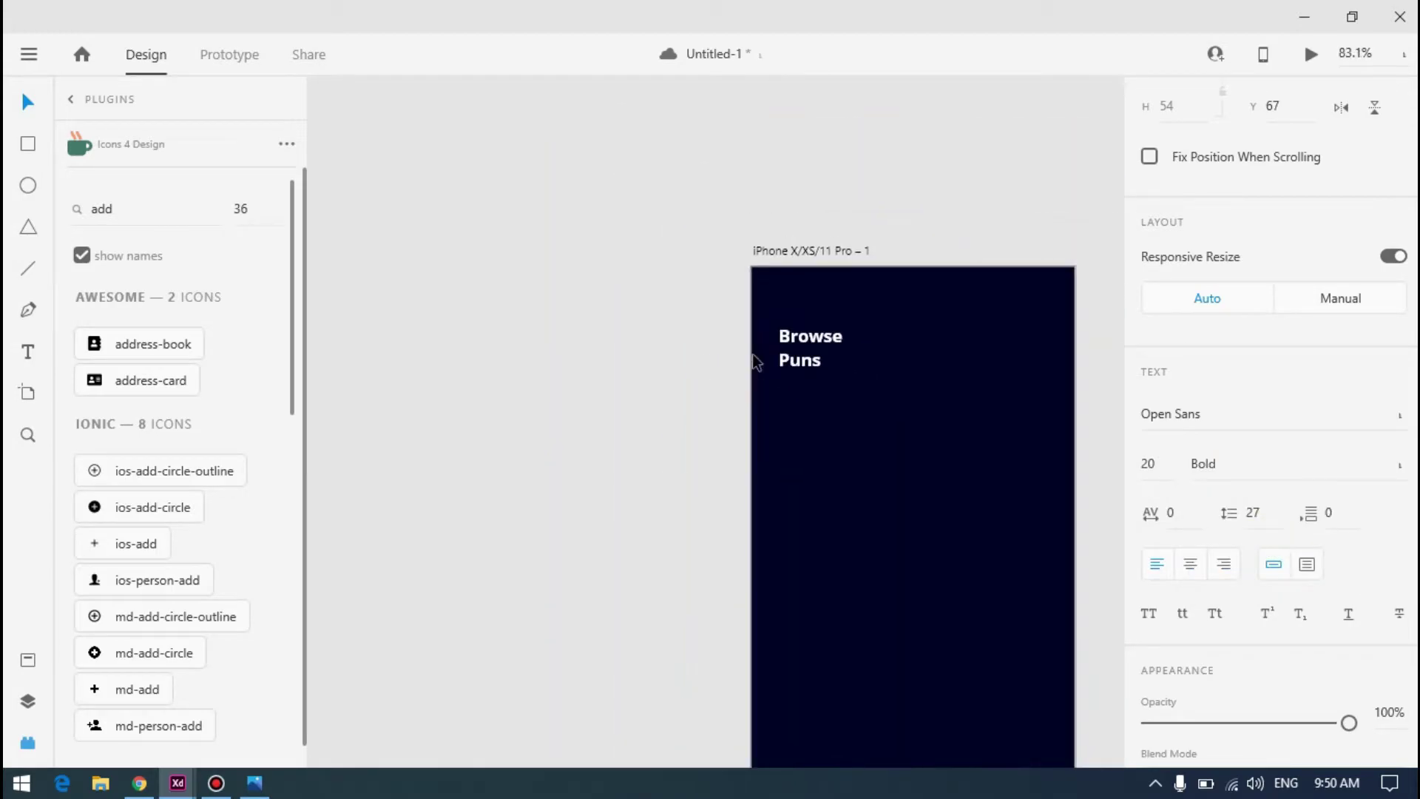
Compare the heading with the reference image and set its font size to 32
{"action": "key", "text": "alt+Tab"}
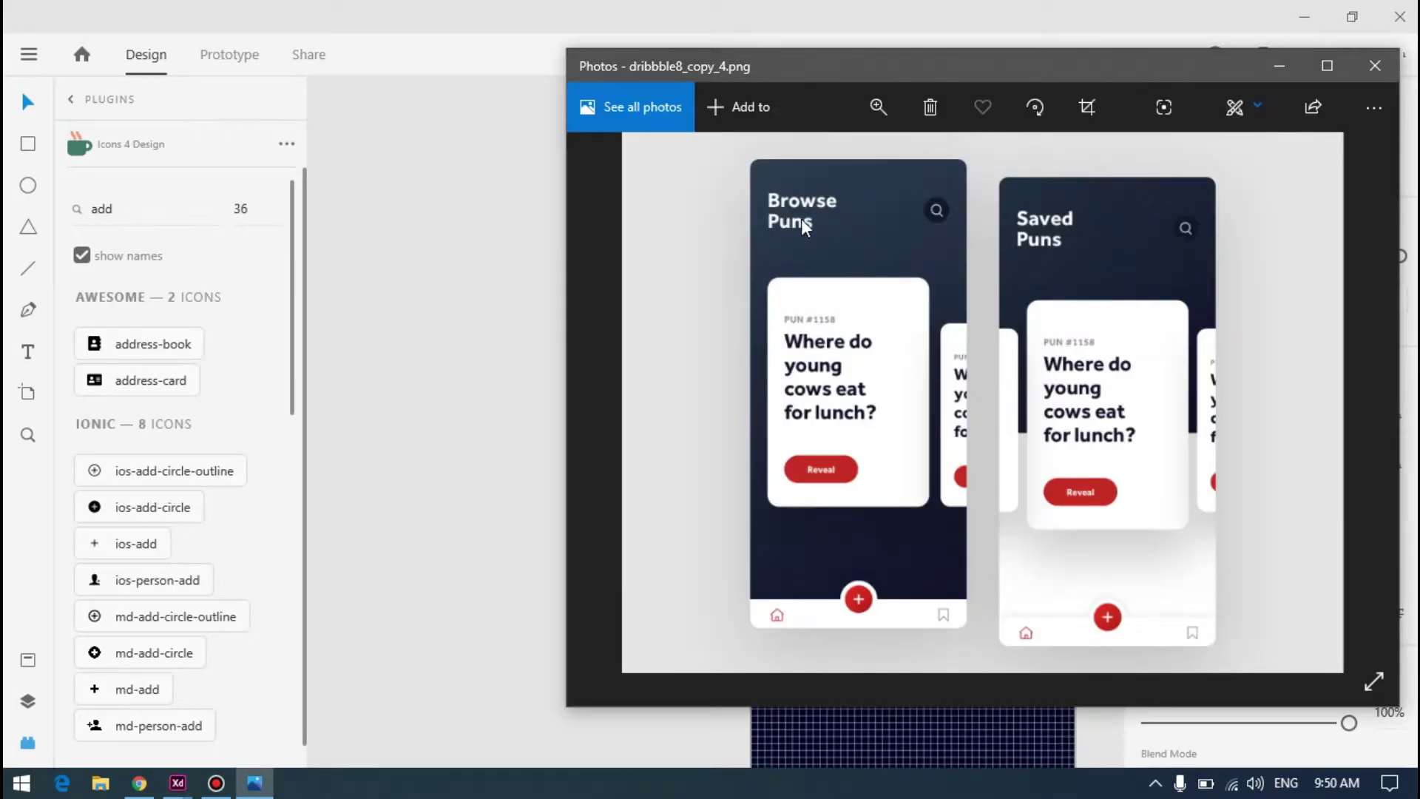
{"action": "key", "text": "alt+Tab"}
{"action": "scroll", "coordinate": [831, 352], "scroll_direction": "up", "scroll_amount": 5}
{"action": "left_click", "coordinate": [1152, 464]}
{"action": "type", "text": "3"}
{"action": "type", "text": "0"}
{"action": "key", "text": "Return"}
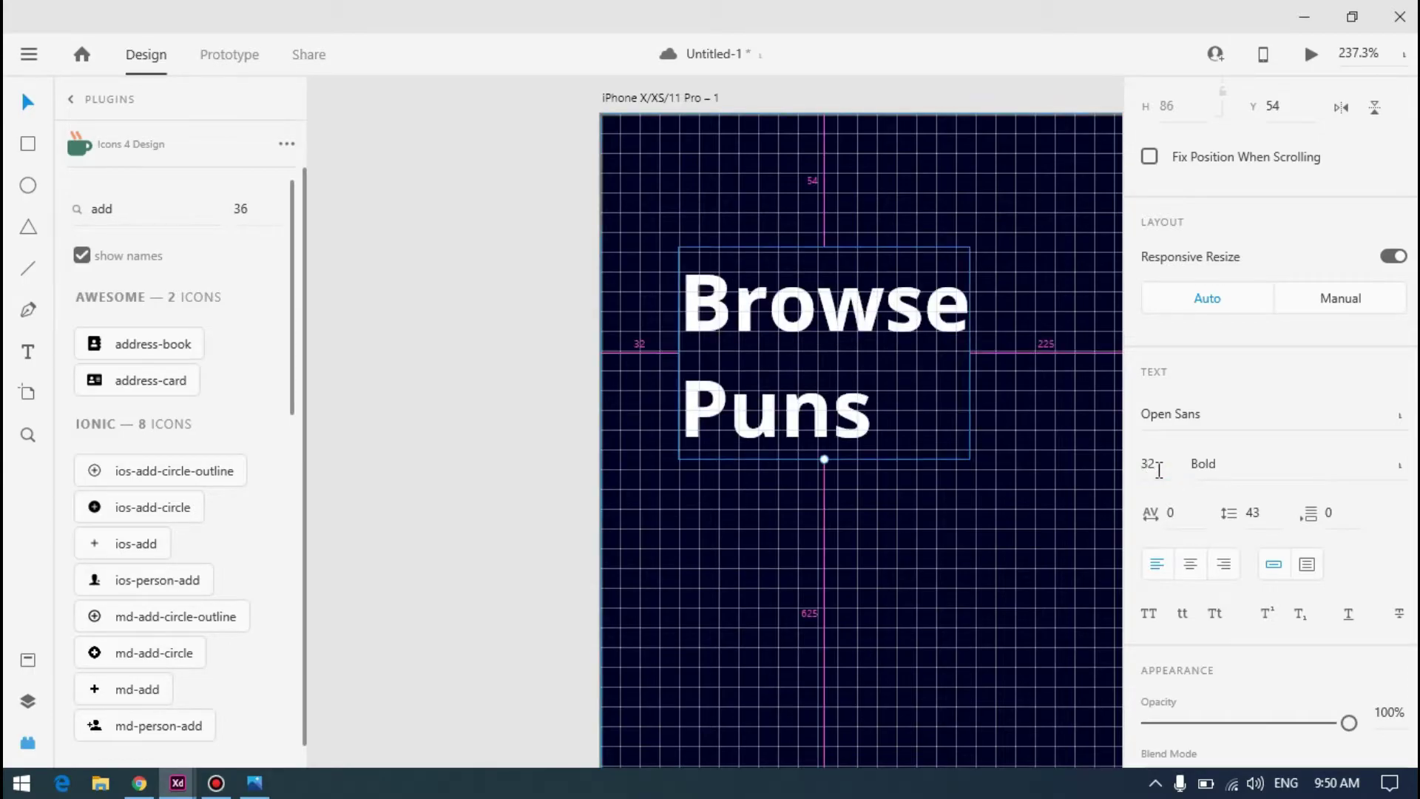
Compare the enlarged heading side by side with the reference image, moving the image window off the heading
{"action": "key", "text": "alt+Tab"}
{"action": "key", "text": "alt+Tab"}
{"action": "scroll", "coordinate": [774, 365], "scroll_direction": "down", "scroll_amount": 8}
{"action": "scroll", "coordinate": [765, 360], "scroll_direction": "up", "scroll_amount": 2}
{"action": "scroll", "coordinate": [521, 340], "scroll_direction": "up", "scroll_amount": 3}
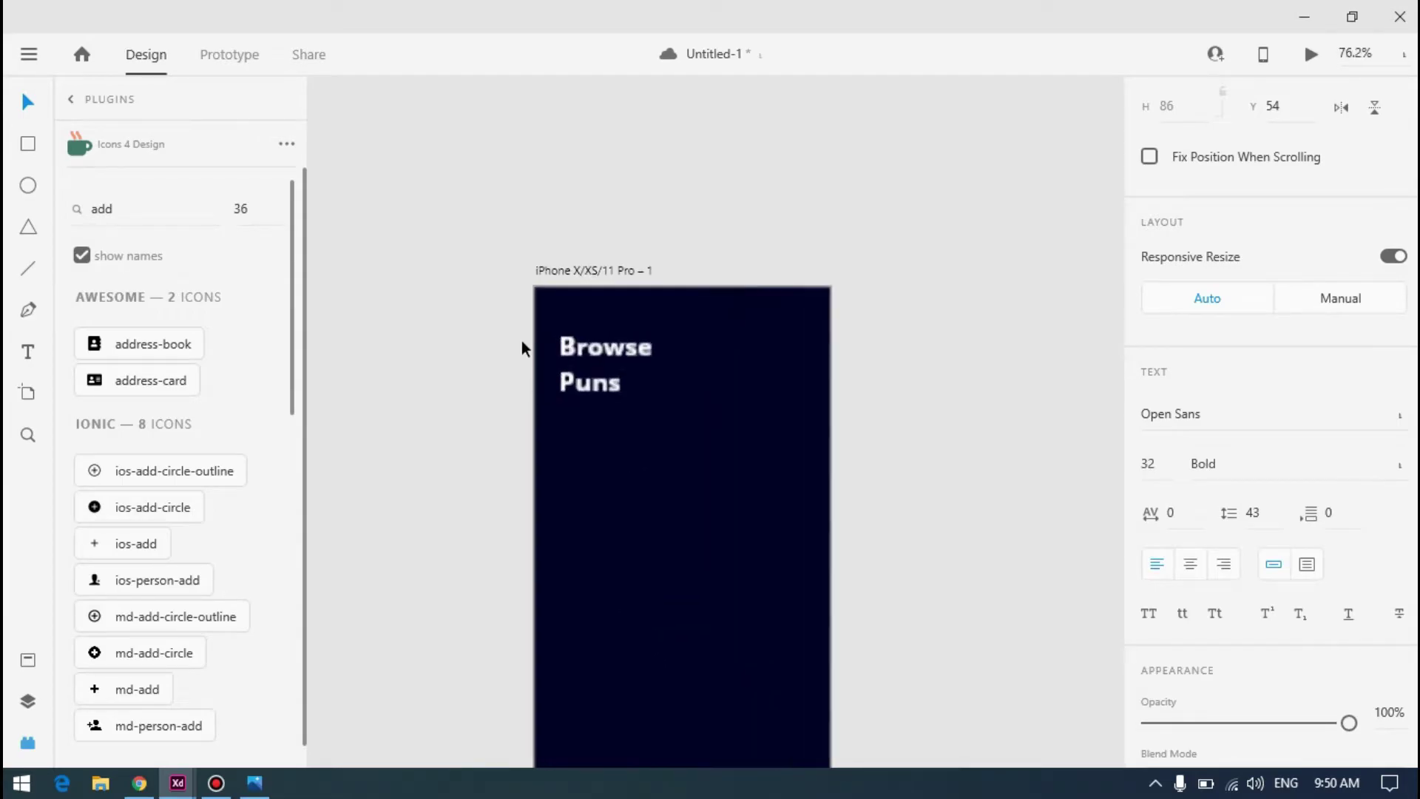
{"action": "key", "text": "alt+Tab"}
{"action": "left_click_drag", "start_coordinate": [816, 54], "coordinate": [983, 86]}
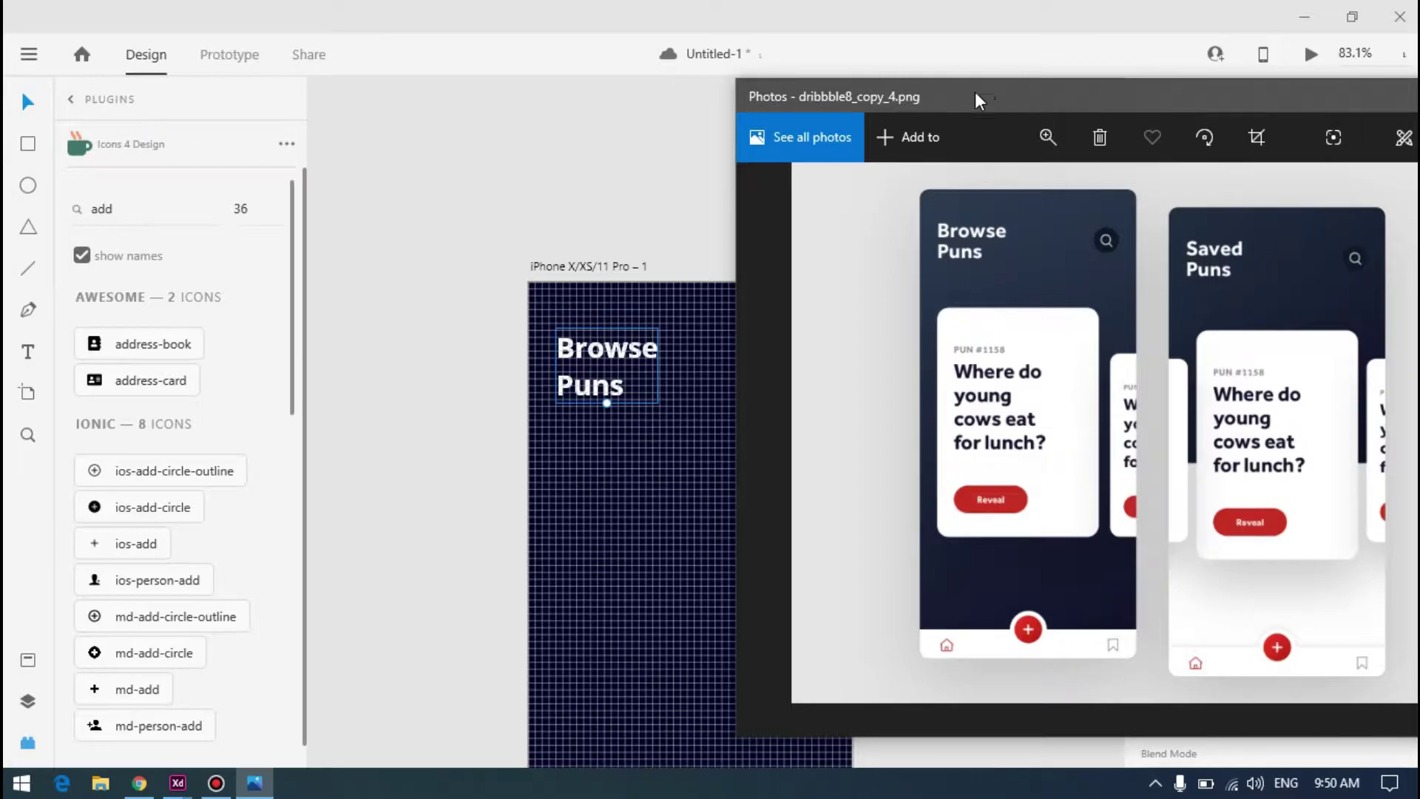
{"action": "key", "text": "alt+Tab"}
Nudge the heading vertically on the artboard grid to Y 52
{"action": "scroll", "coordinate": [545, 342], "scroll_direction": "up", "scroll_amount": 5}
{"action": "key", "text": "ctrl+apostrophe"}
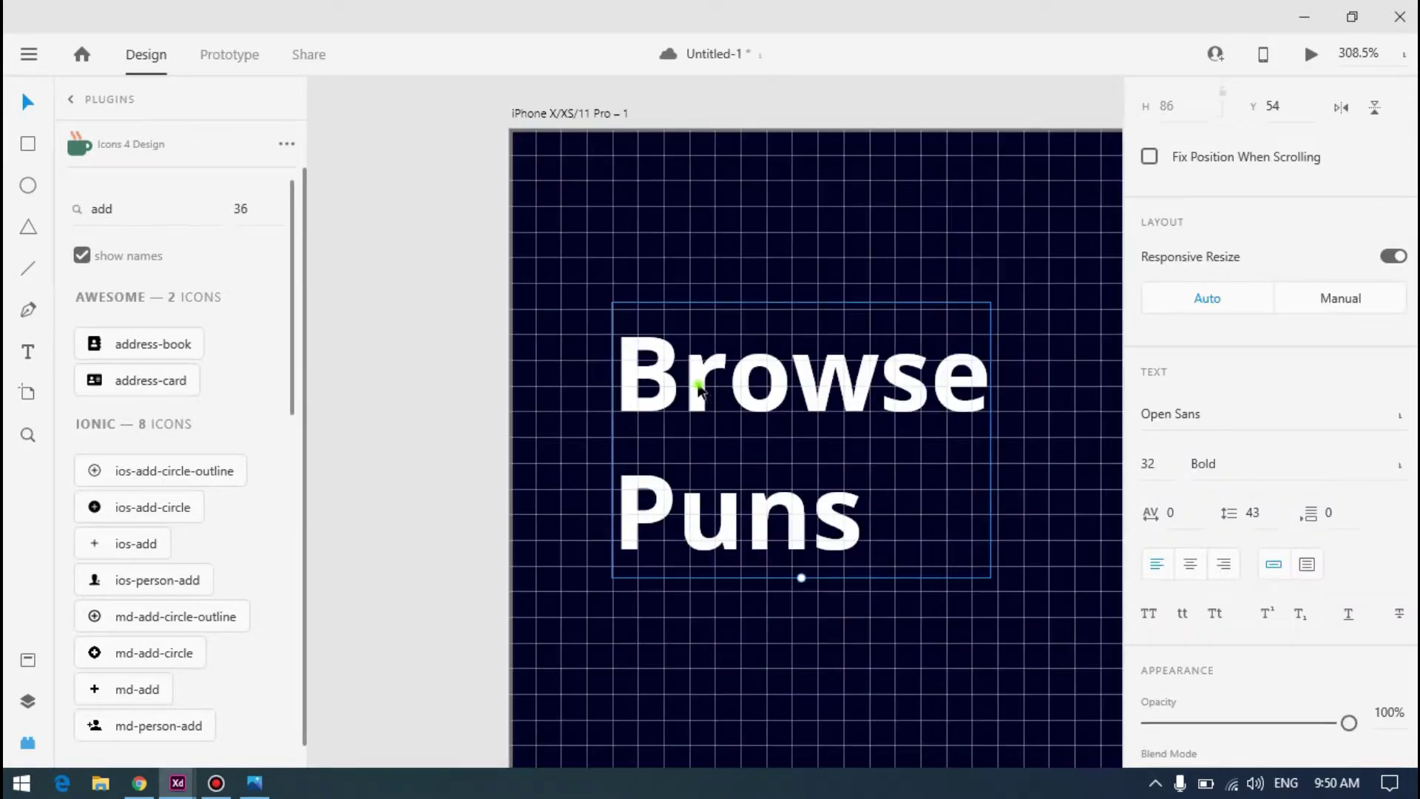
{"action": "key", "text": "Up"}
{"action": "key", "text": "Up"}
{"action": "key", "text": "Up"}
{"action": "key", "text": "Up"}
{"action": "key", "text": "Down"}
{"action": "key", "text": "Down"}
{"action": "key", "text": "Down"}
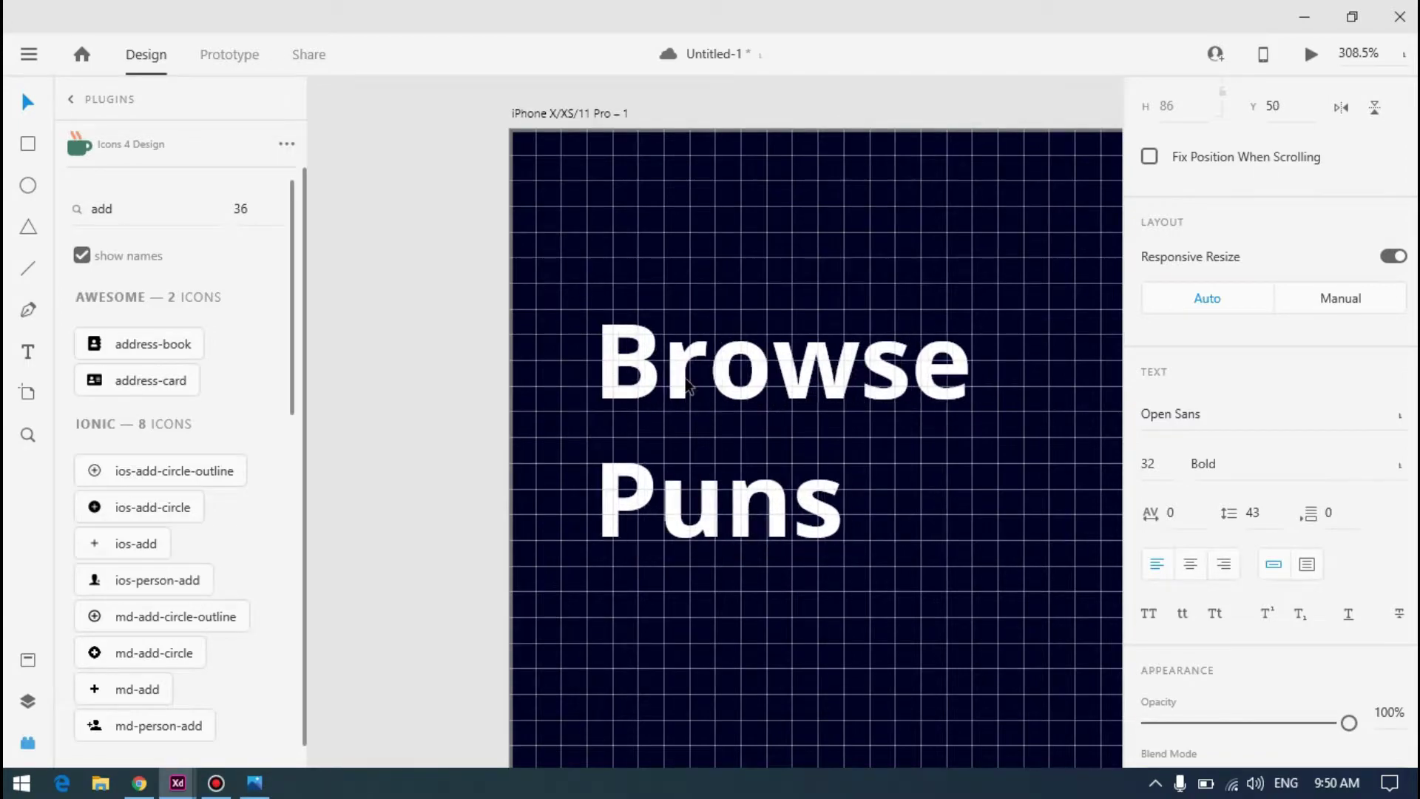
{"action": "key", "text": "alt"}
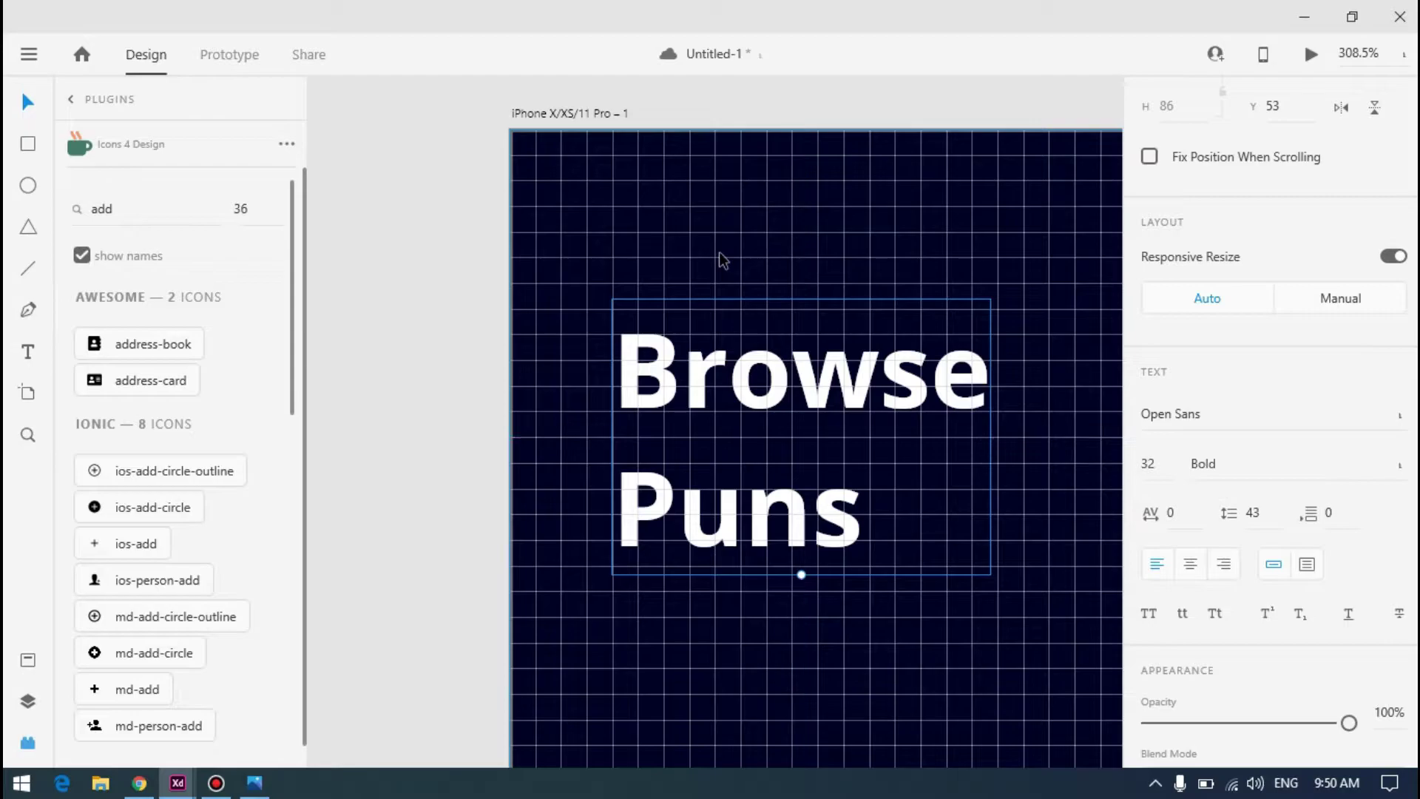
{"action": "key", "text": "Up"}
{"action": "scroll", "coordinate": [511, 325], "scroll_direction": "down", "scroll_amount": 5}
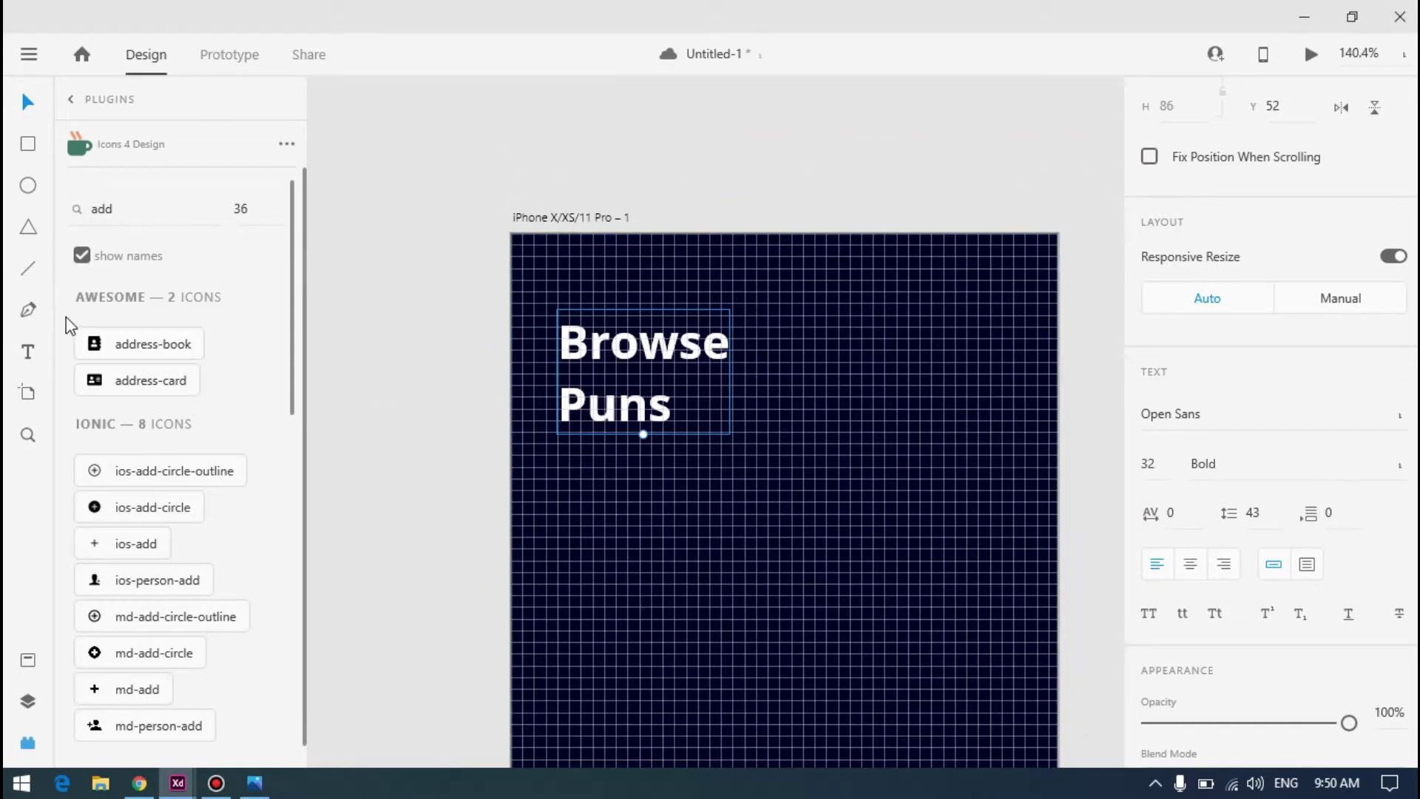
Draw a circle about 48 by 48 near the artboard's upper-right corner, level with the heading
{"action": "key", "text": "alt+Tab"}
{"action": "left_click", "coordinate": [216, 190]}
{"action": "key", "text": "e"}
{"action": "left_click_drag", "start_coordinate": [888, 304], "coordinate": [956, 382]}
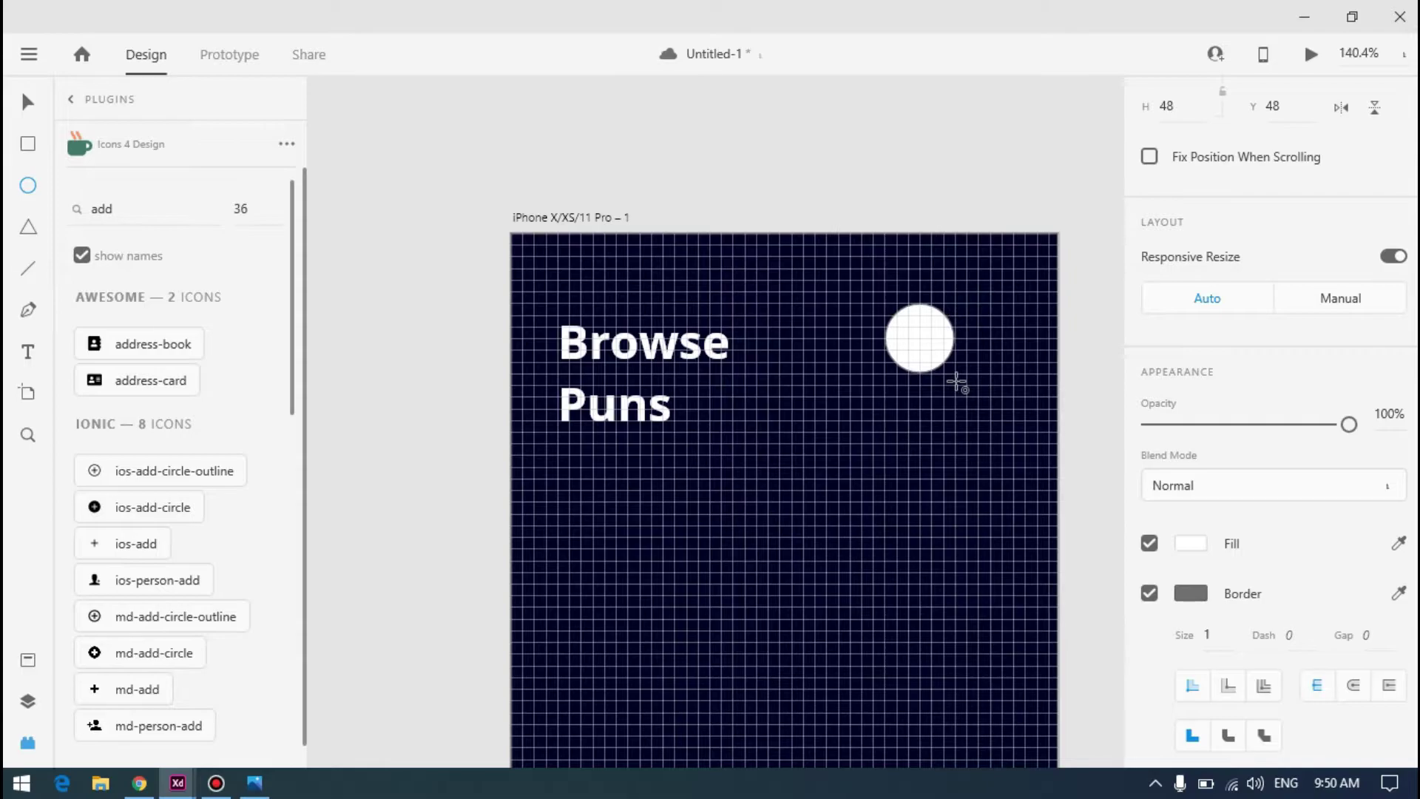
{"action": "left_click", "coordinate": [27, 102]}
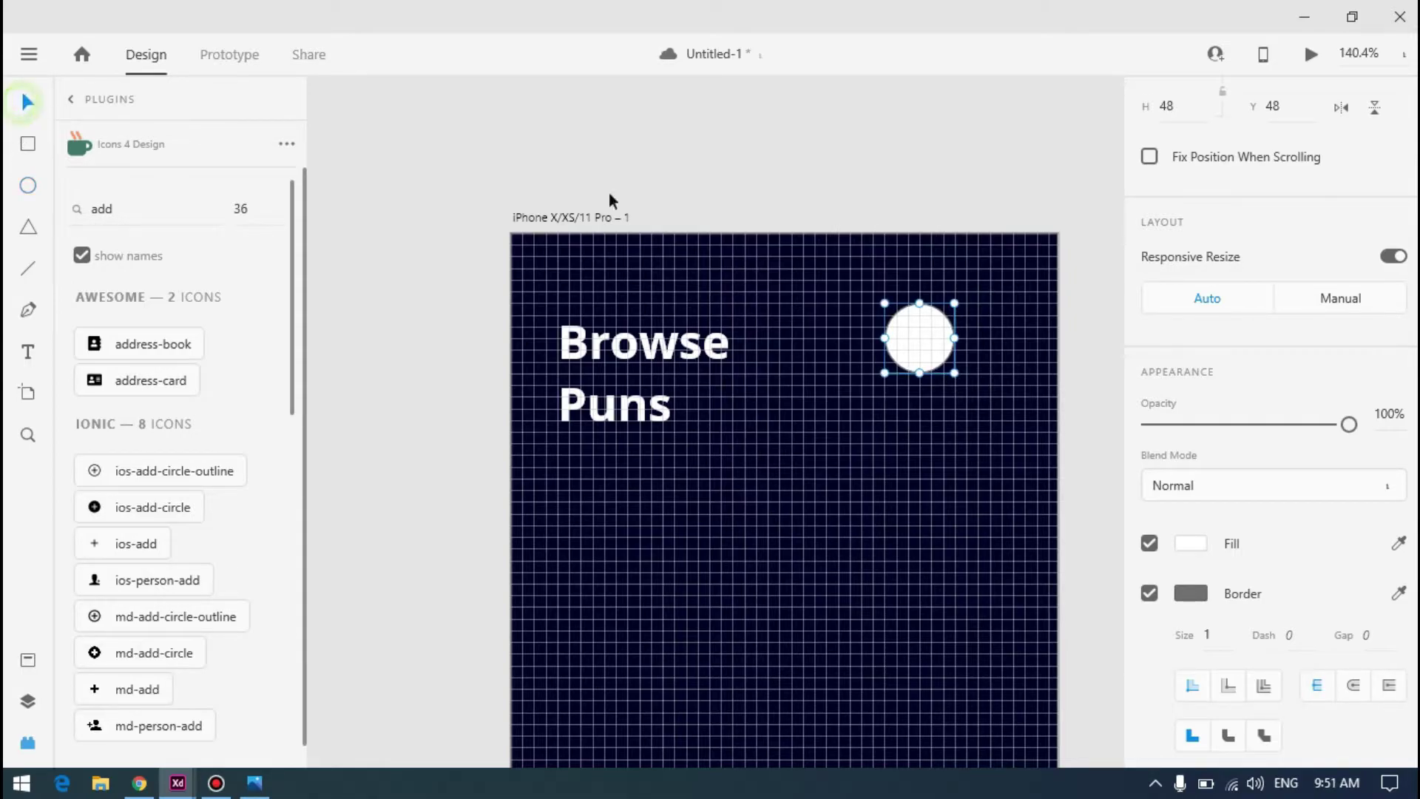
Set the circle's width and height to 32 after checking the reference image
{"action": "scroll", "coordinate": [1319, 281], "scroll_direction": "up", "scroll_amount": 3}
{"action": "left_click", "coordinate": [1189, 281]}
{"action": "key", "text": "alt+Tab"}
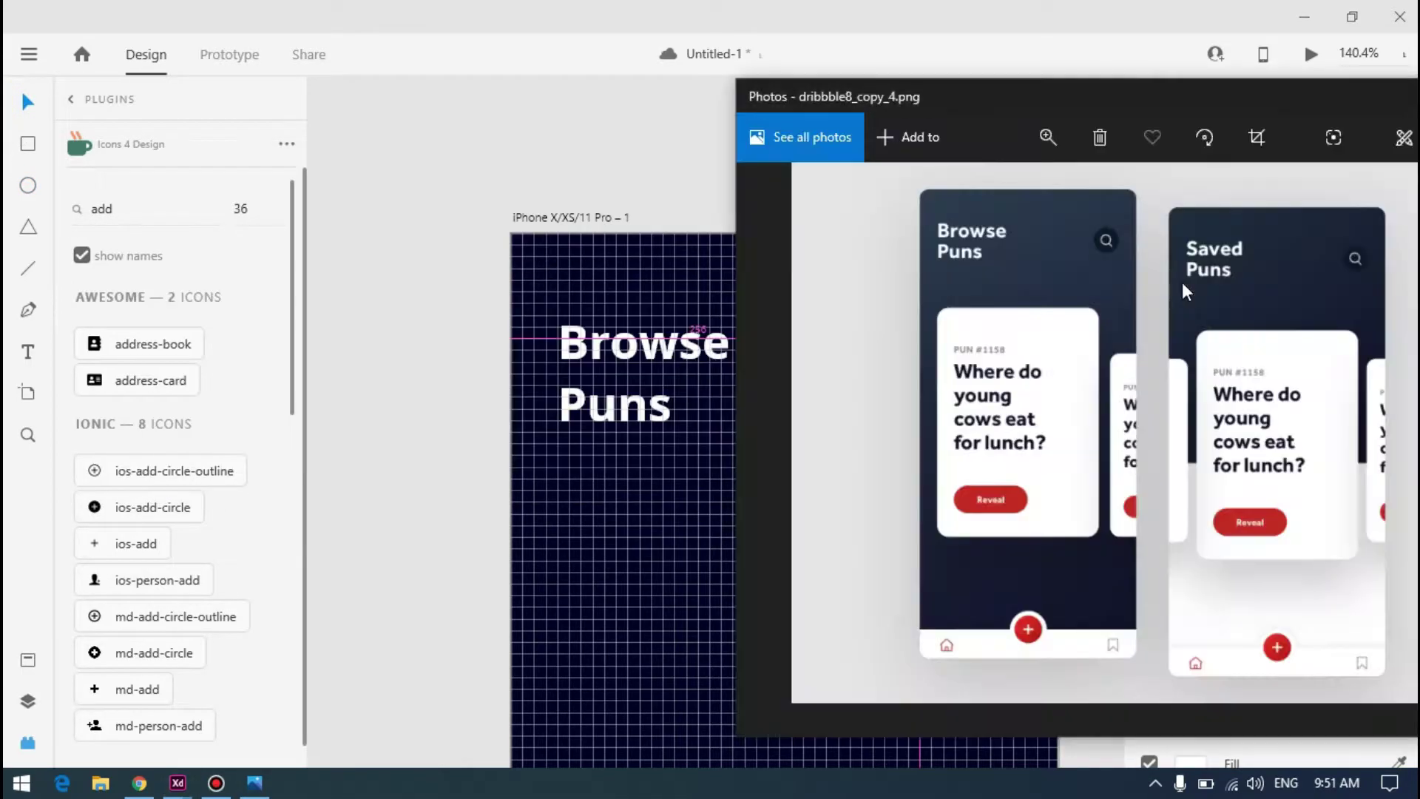
{"action": "key", "text": "alt+Tab"}
{"action": "type", "text": "32"}
{"action": "key", "text": "Tab"}
{"action": "type", "text": "32"}
{"action": "key", "text": "Return"}
Compare the circle with the reference image and set its width and height to 42
{"action": "key", "text": "alt+Tab"}
{"action": "key", "text": "alt+Tab"}
{"action": "left_click", "coordinate": [1188, 276]}
{"action": "type", "text": "4"}
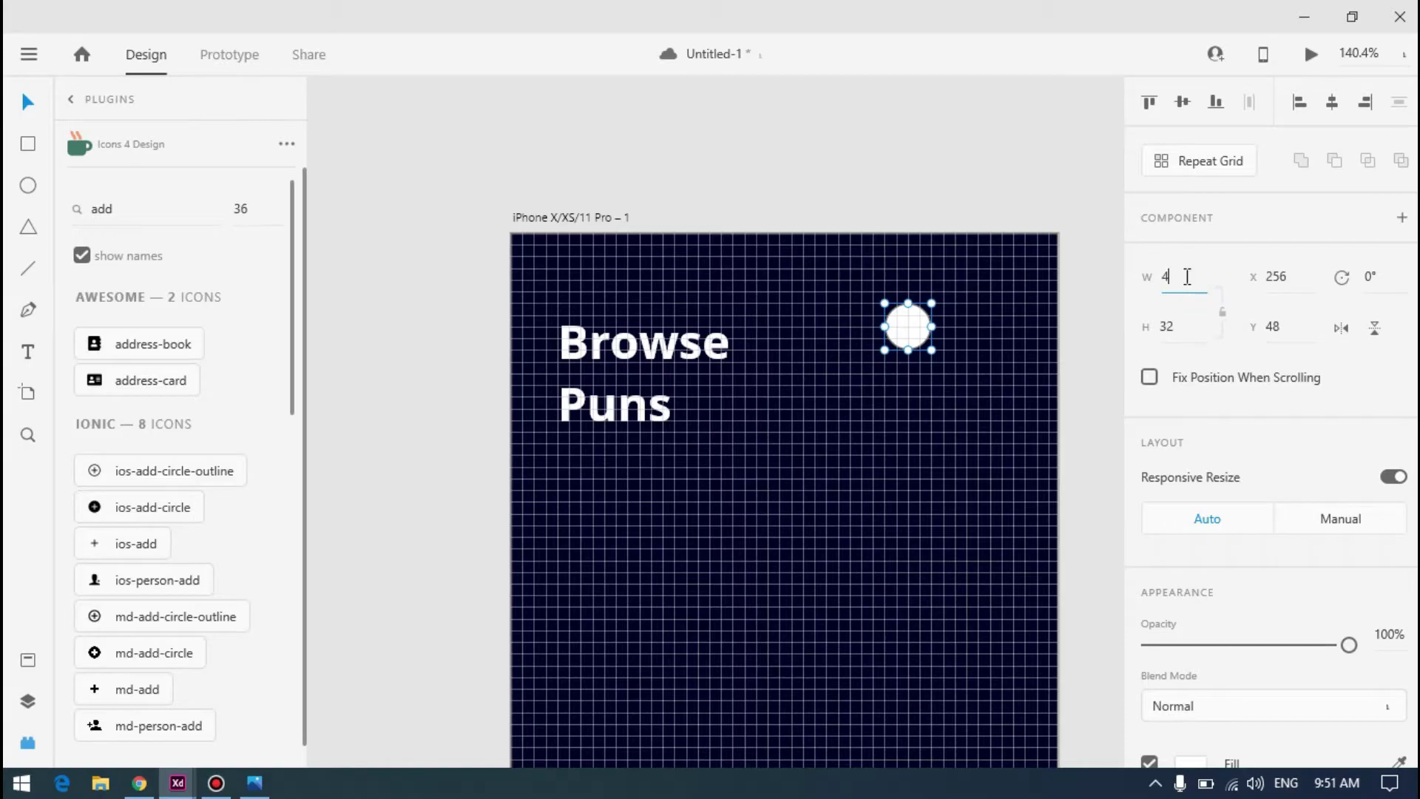
{"action": "type", "text": "2"}
{"action": "key", "text": "Tab"}
{"action": "type", "text": "42"}
{"action": "key", "text": "Return"}
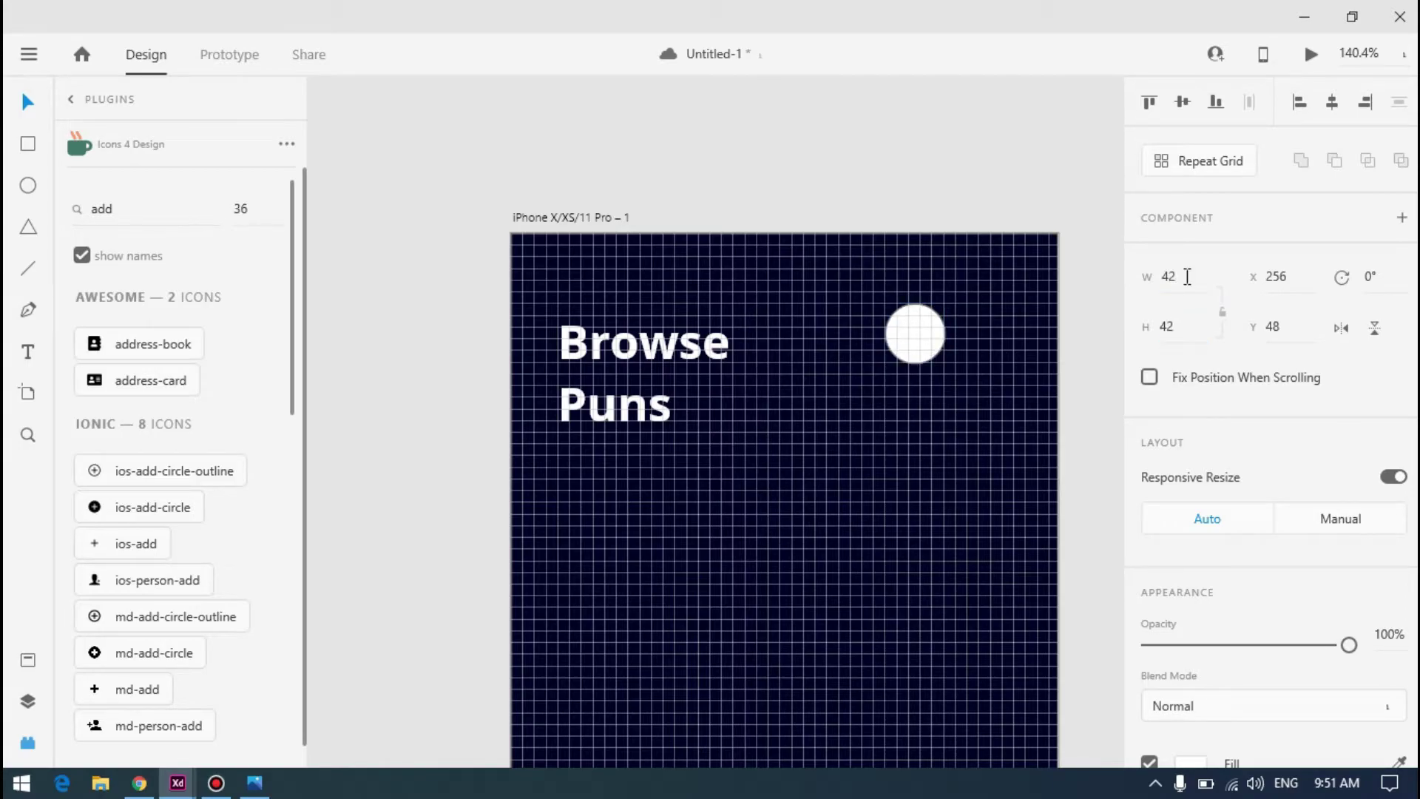
Search the Icons 4 Design plugin for "search" icons
{"action": "key", "text": "alt+Tab"}
{"action": "left_click", "coordinate": [240, 281]}
{"action": "double_click", "coordinate": [102, 209]}
{"action": "type", "text": "sear"}
{"action": "key", "text": "Return"}
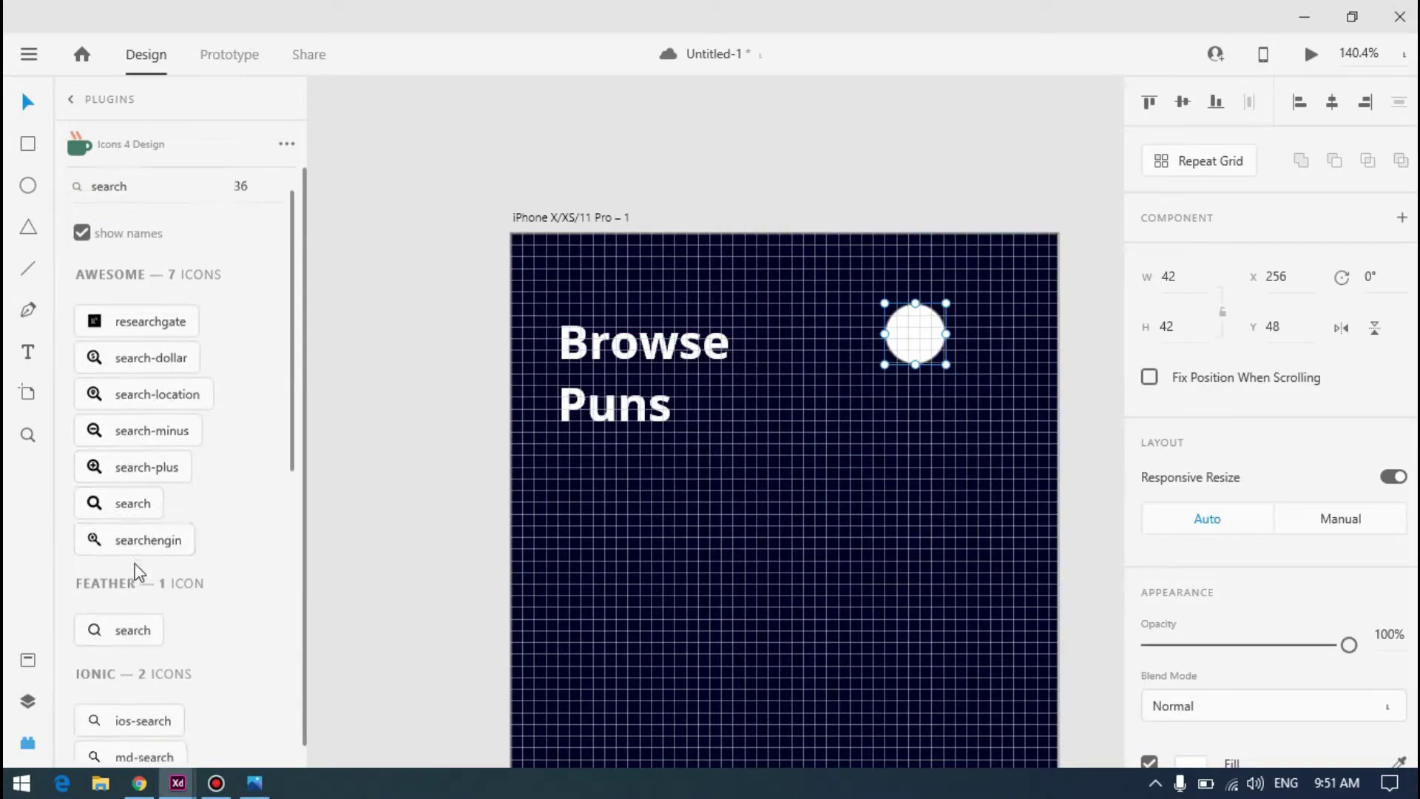
Undo the trial Feather search icon and insert the Ionic ios-search icon beside the white circle
{"action": "scroll", "coordinate": [139, 572], "scroll_direction": "down", "scroll_amount": 3}
{"action": "left_click", "coordinate": [122, 481]}
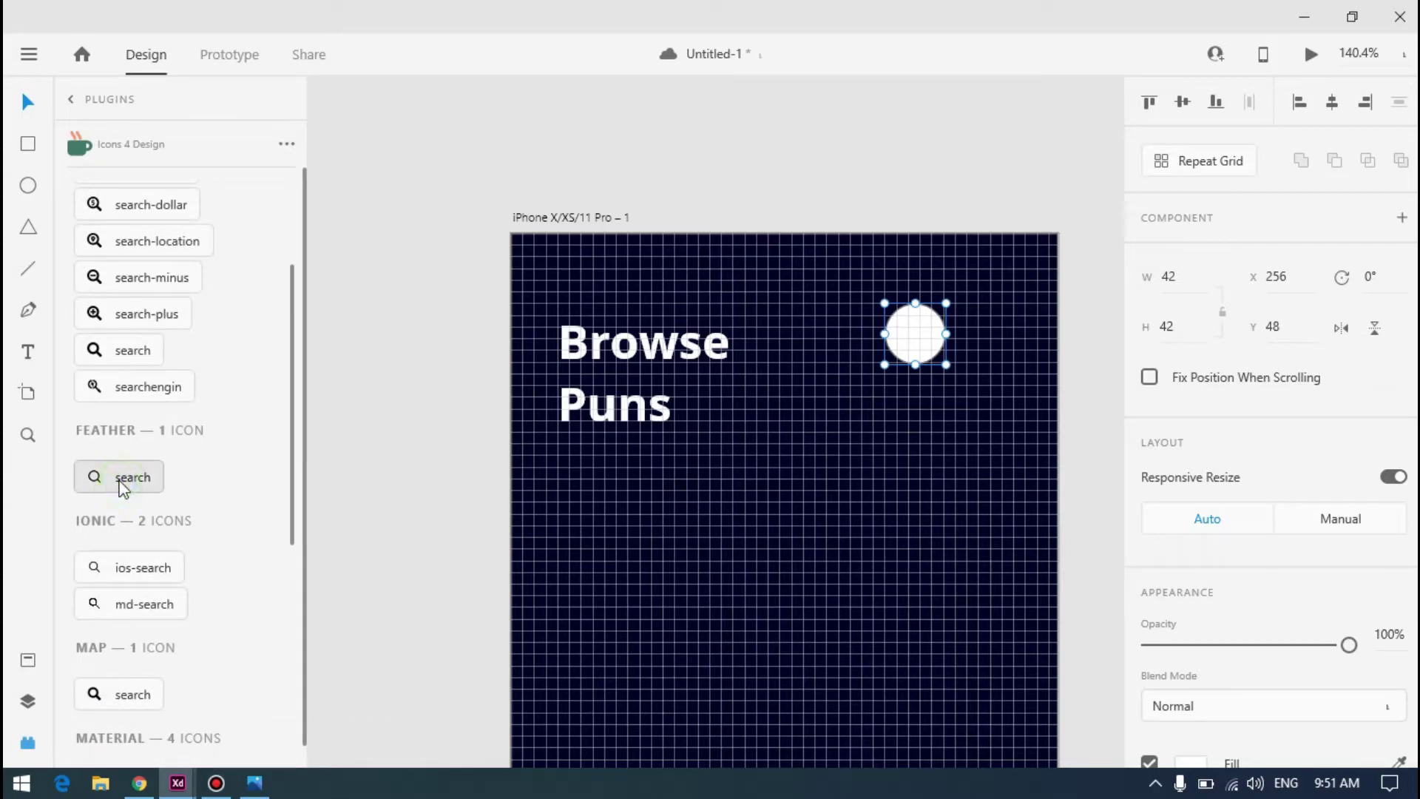
{"action": "key", "text": "ctrl+z"}
{"action": "left_click", "coordinate": [124, 565]}
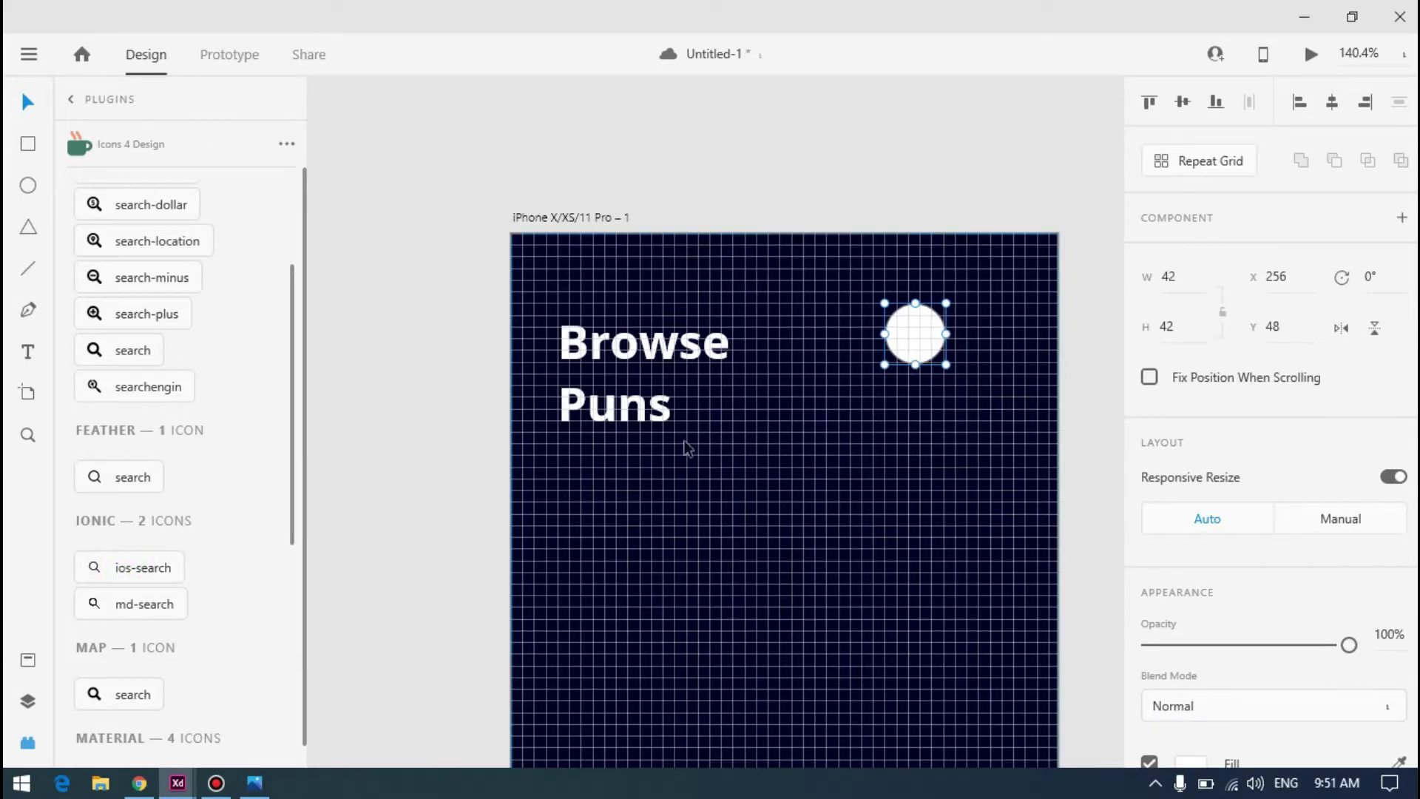
{"action": "left_click", "coordinate": [125, 568]}
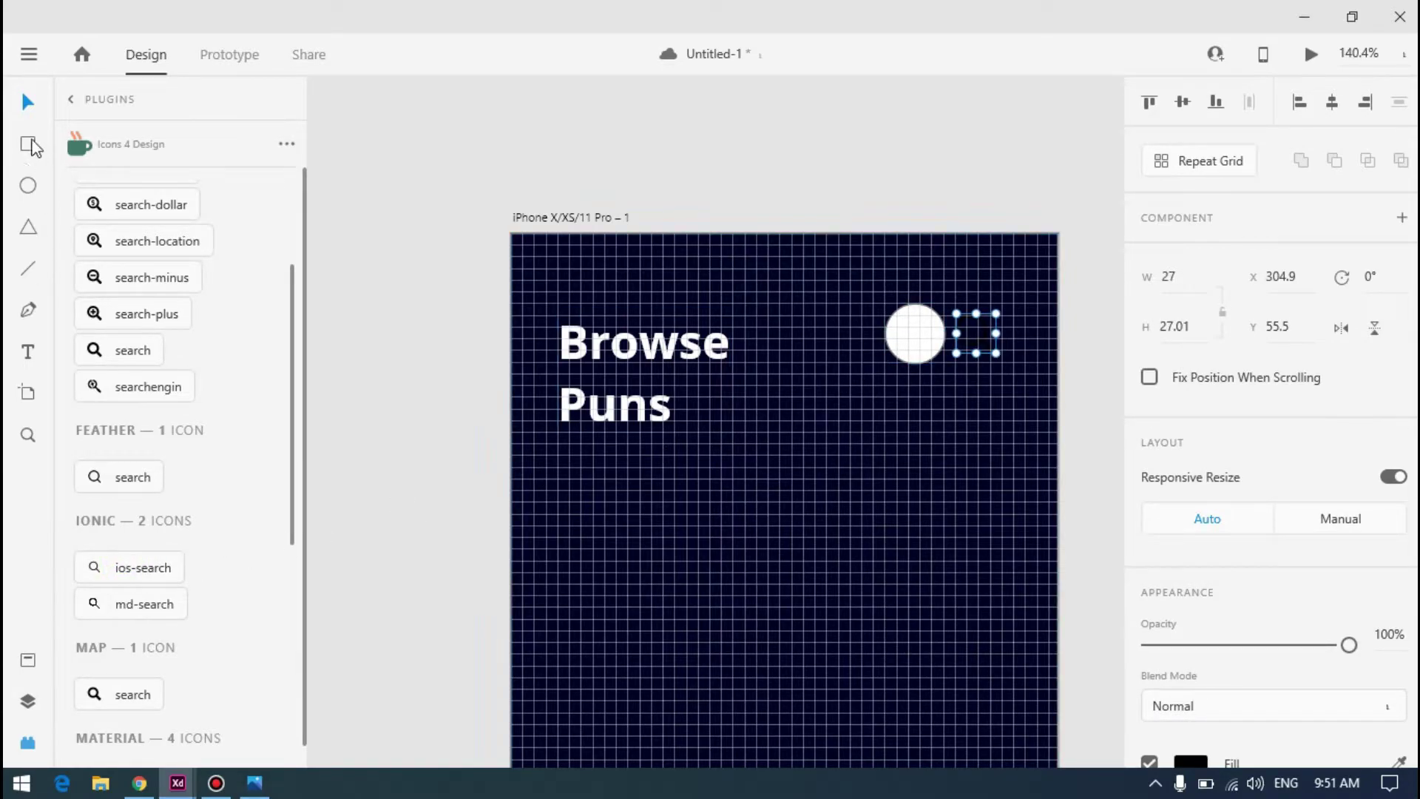
Move the Ionic search icon onto the white circle in the header
{"action": "scroll", "coordinate": [975, 331], "scroll_direction": "up", "scroll_amount": 5}
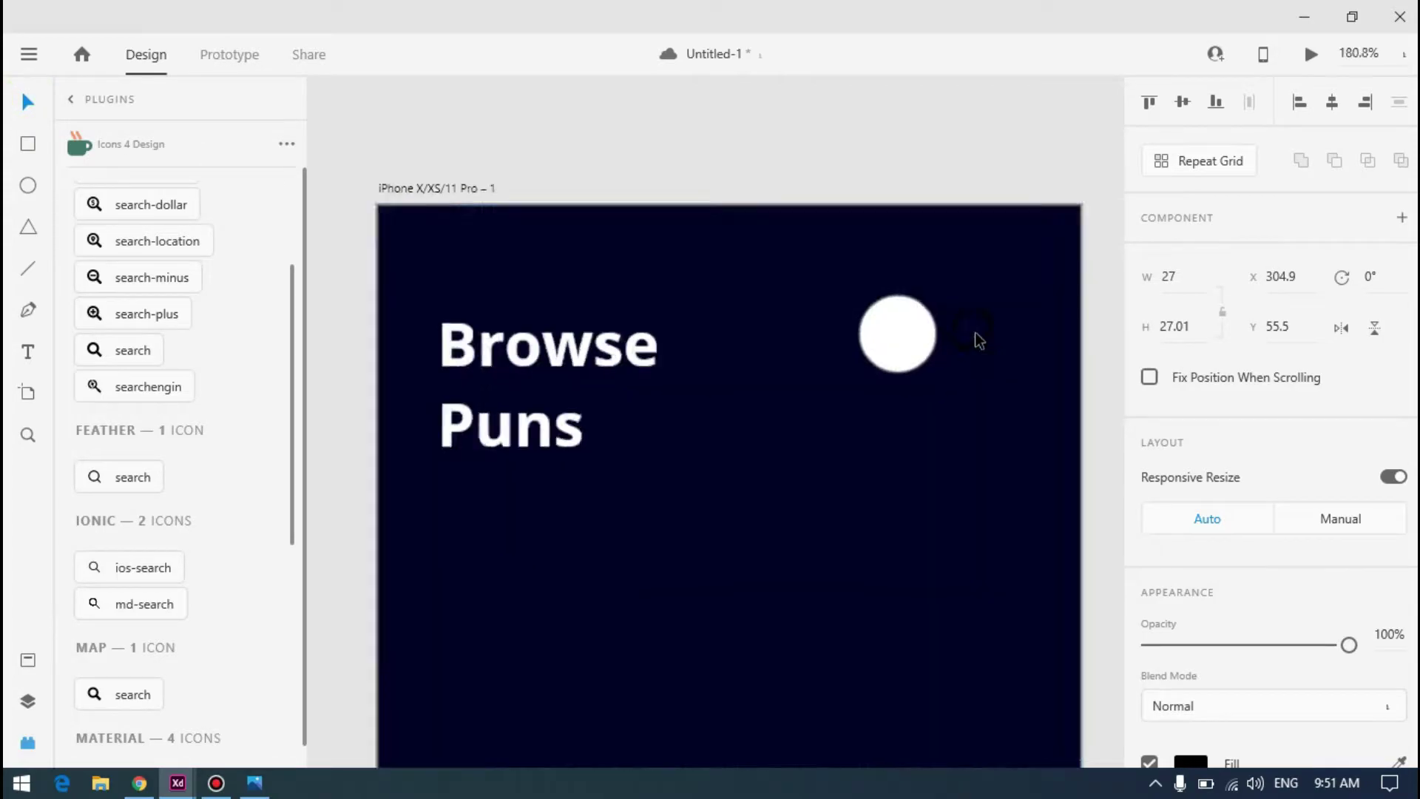
{"action": "left_click", "coordinate": [919, 367]}
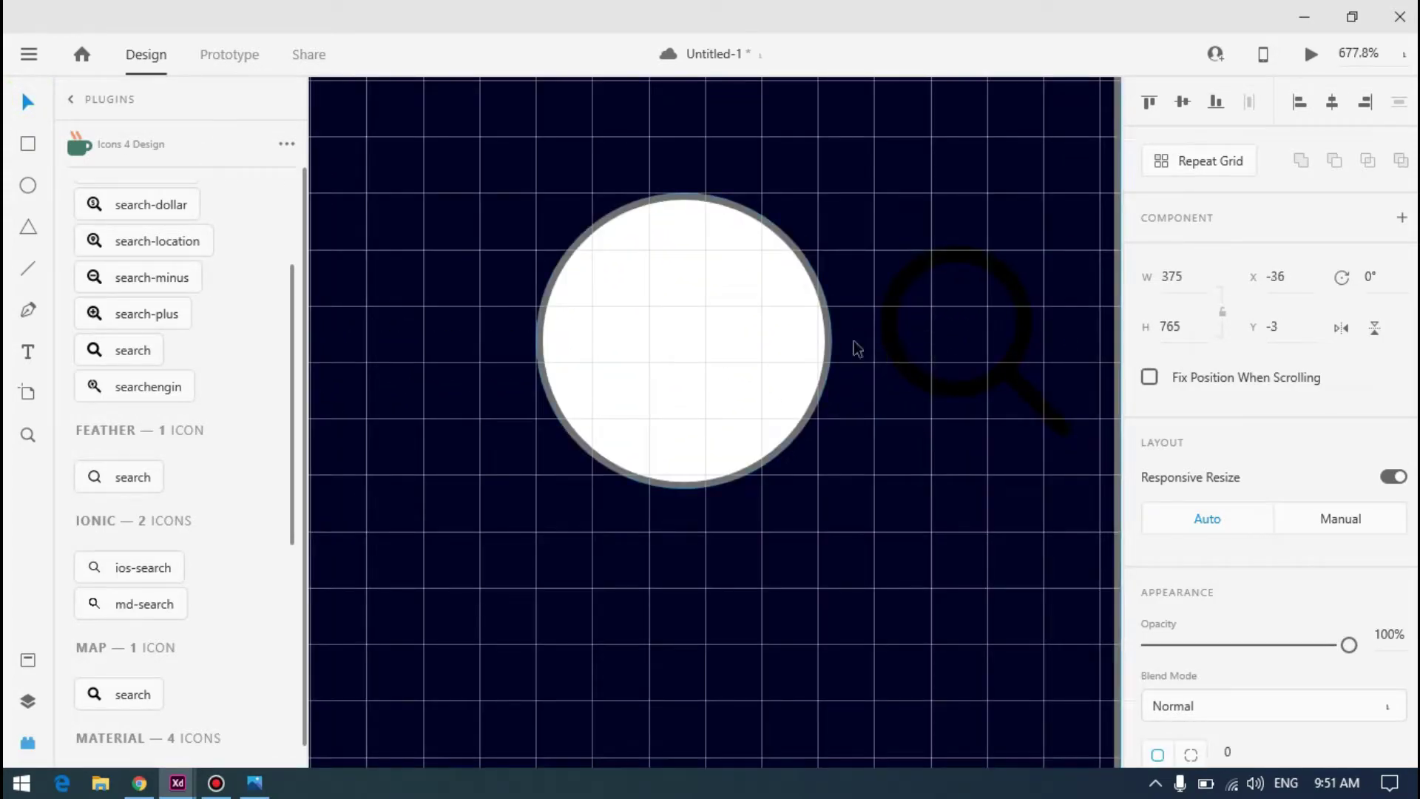
{"action": "left_click_drag", "start_coordinate": [900, 358], "coordinate": [628, 366]}
{"action": "scroll", "coordinate": [629, 367], "scroll_direction": "down", "scroll_amount": 3}
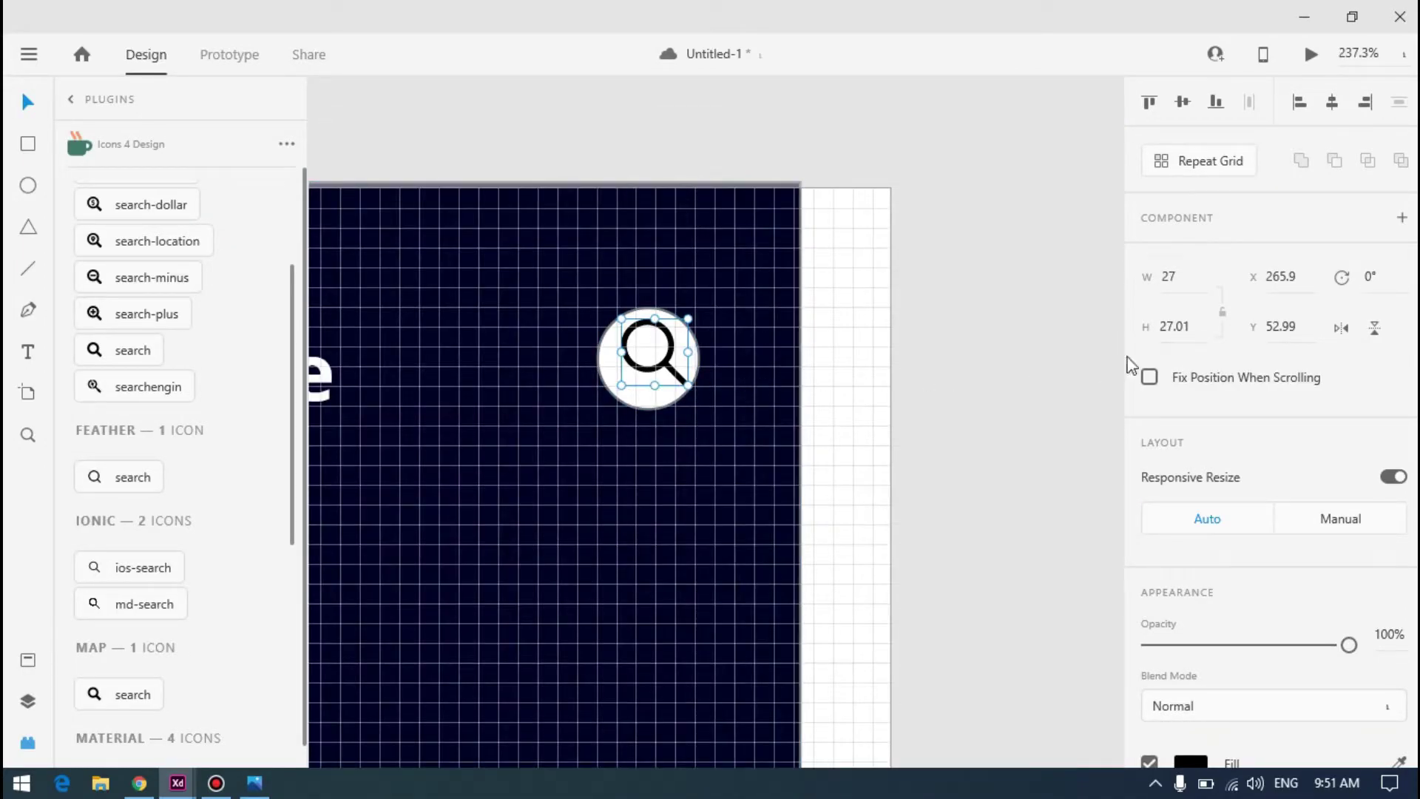
Set the search icon's width and height to 24 and lower it to Y 57.99 inside the circle, checking the reference image
{"action": "left_click", "coordinate": [1185, 288]}
{"action": "key", "text": "Return"}
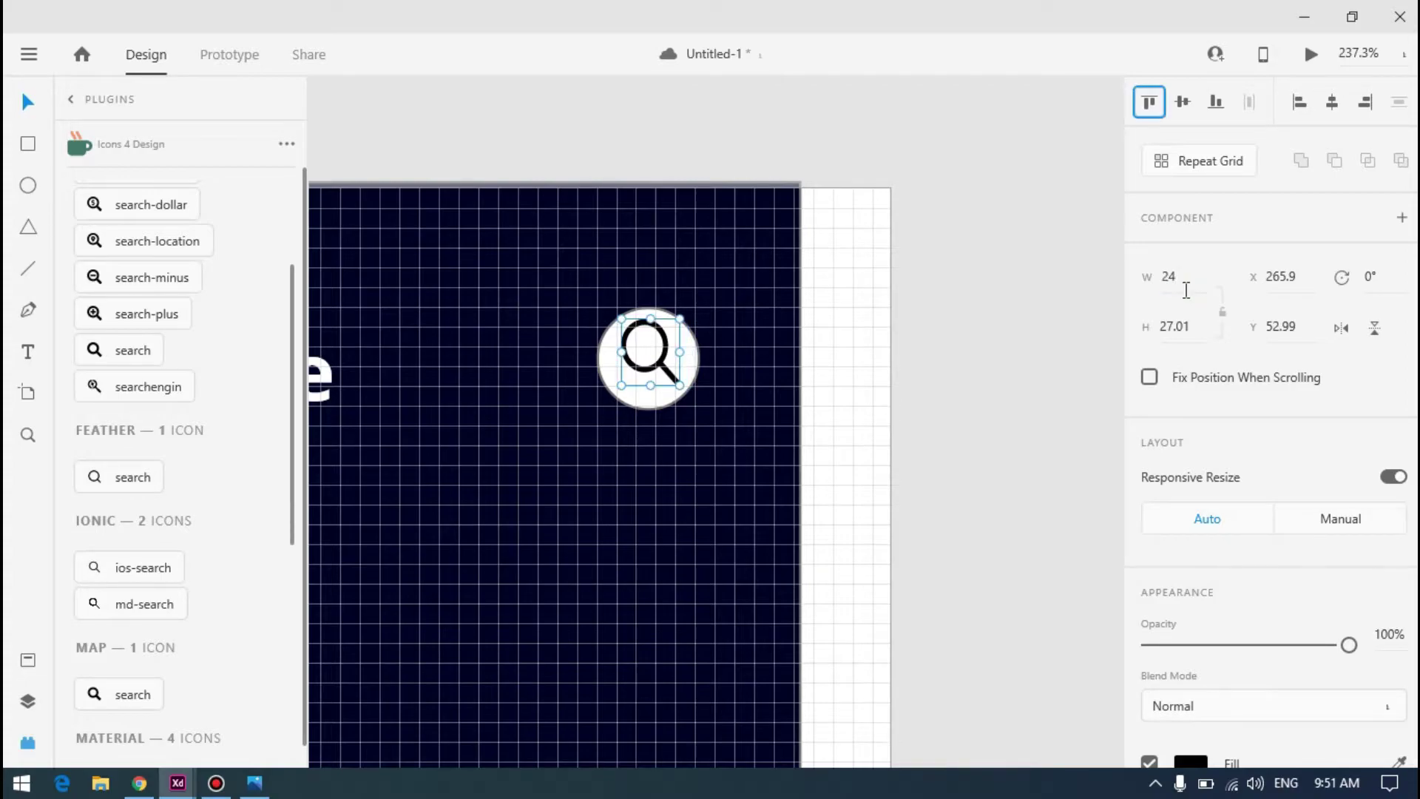
{"action": "left_click", "coordinate": [1172, 326]}
{"action": "type", "text": "24"}
{"action": "key", "text": "Return"}
{"action": "scroll", "coordinate": [630, 378], "scroll_direction": "up", "scroll_amount": 3}
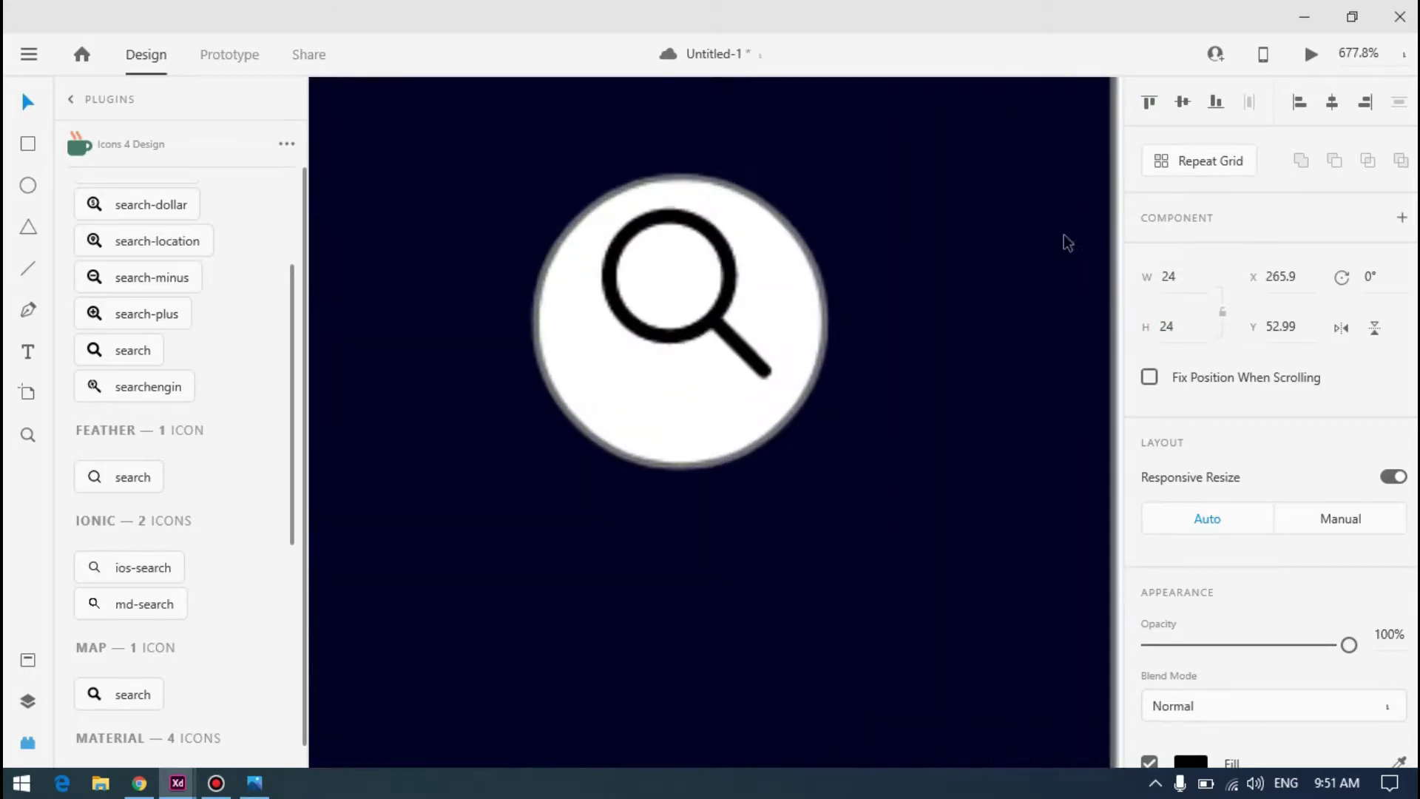
{"action": "left_click_drag", "start_coordinate": [715, 317], "coordinate": [716, 352]}
{"action": "key", "text": "alt+Tab"}
{"action": "key", "text": "alt+Tab"}
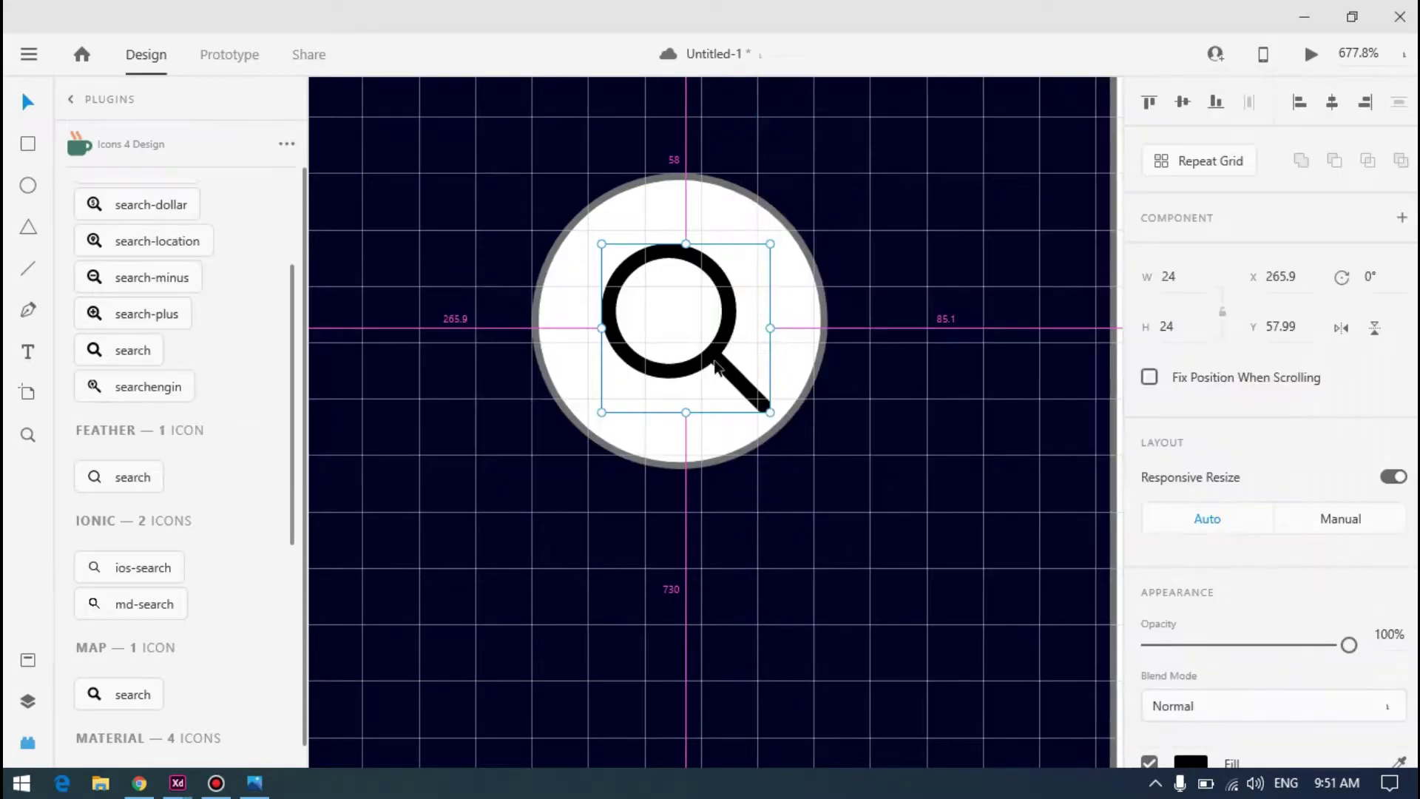
Replace the Ionic icon with the Feather search icon, placed over the white circle at 22 by 22
{"action": "key", "text": "Delete"}
{"action": "left_click", "coordinate": [136, 477]}
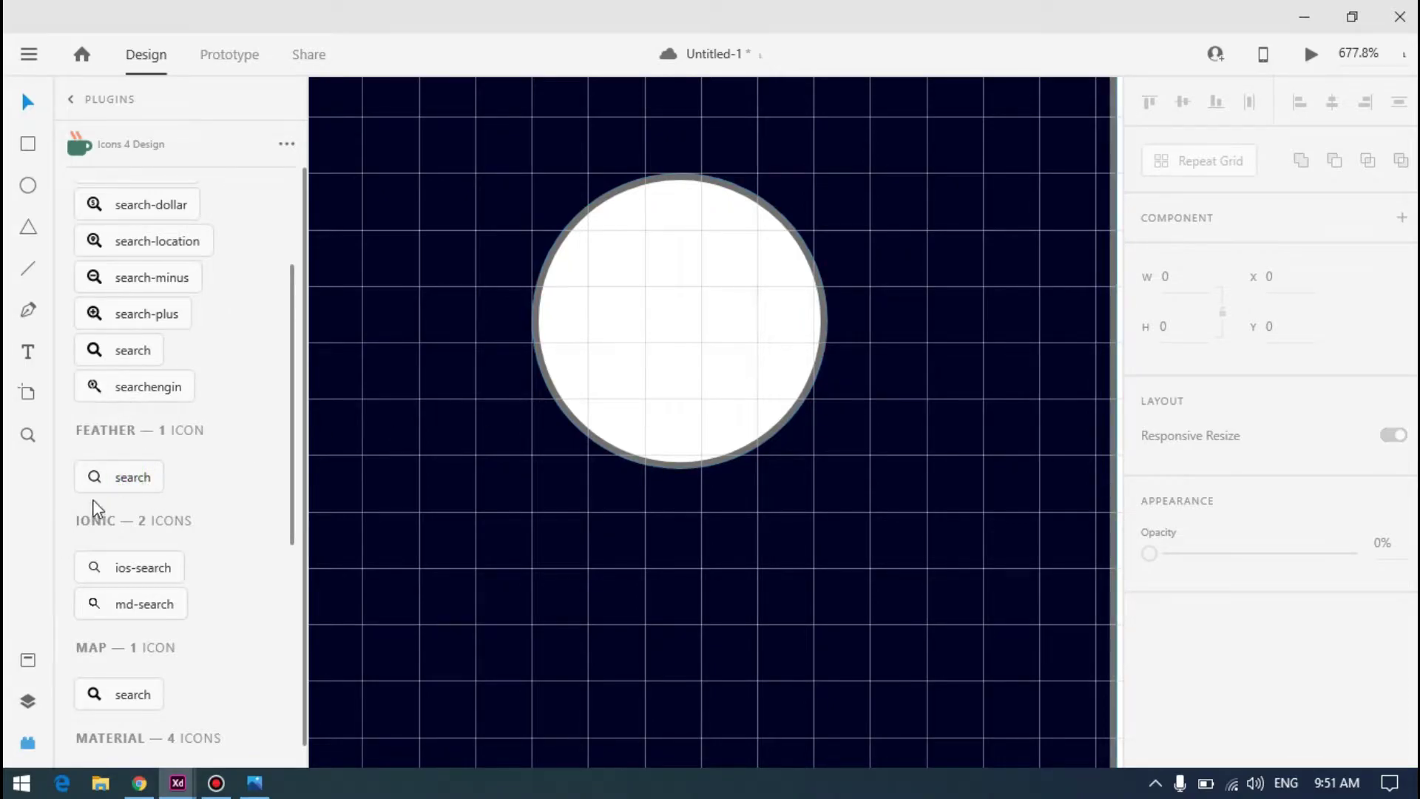
{"action": "left_click", "coordinate": [126, 473]}
{"action": "left_click_drag", "start_coordinate": [708, 411], "coordinate": [980, 479]}
{"action": "left_click", "coordinate": [1194, 277]}
{"action": "type", "text": "22"}
{"action": "key", "text": "Tab"}
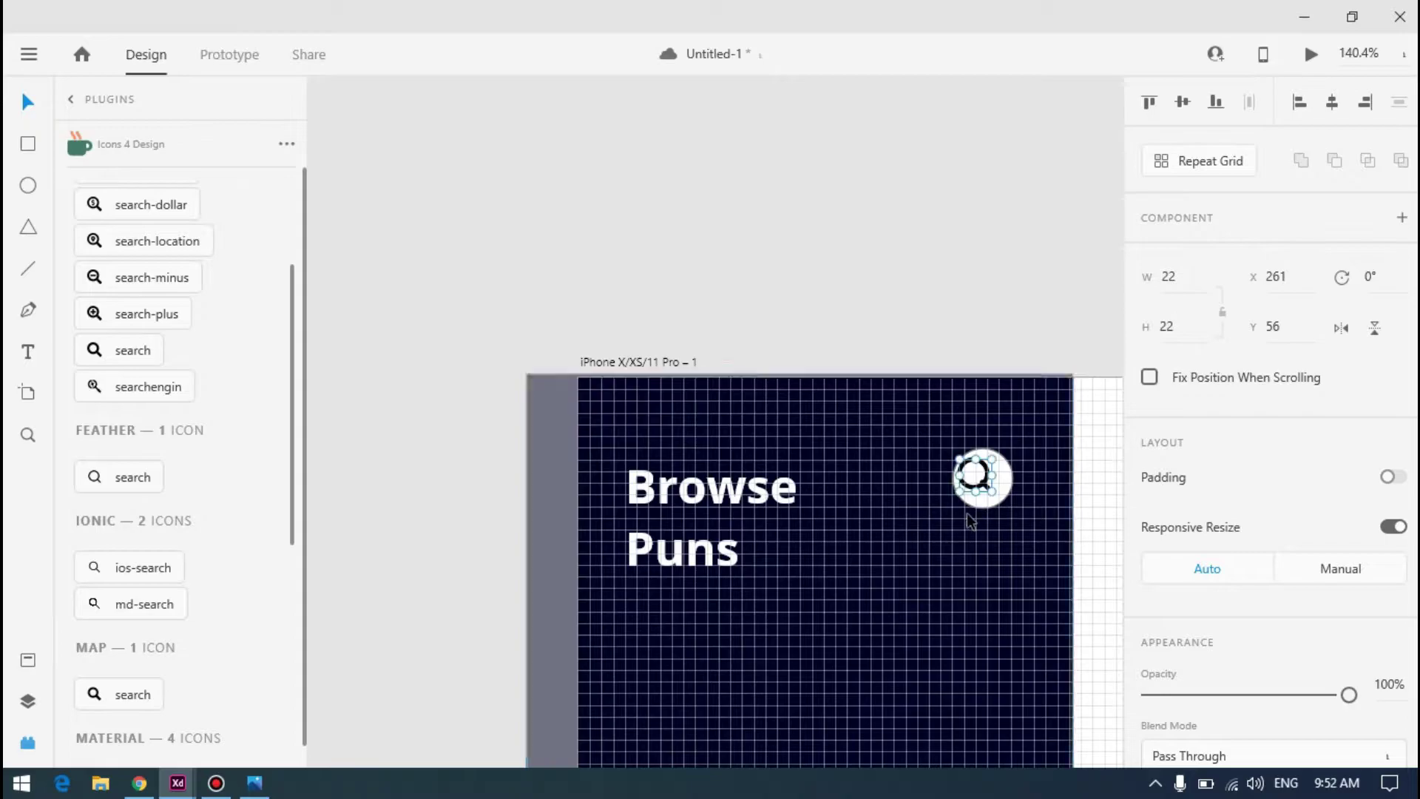
Reduce the Feather search icon's border size to 2 and then to 1
{"action": "scroll", "coordinate": [959, 437], "scroll_direction": "up", "scroll_amount": 5}
{"action": "scroll", "coordinate": [783, 365], "scroll_direction": "down", "scroll_amount": 2}
{"action": "scroll", "coordinate": [822, 332], "scroll_direction": "up", "scroll_amount": 4}
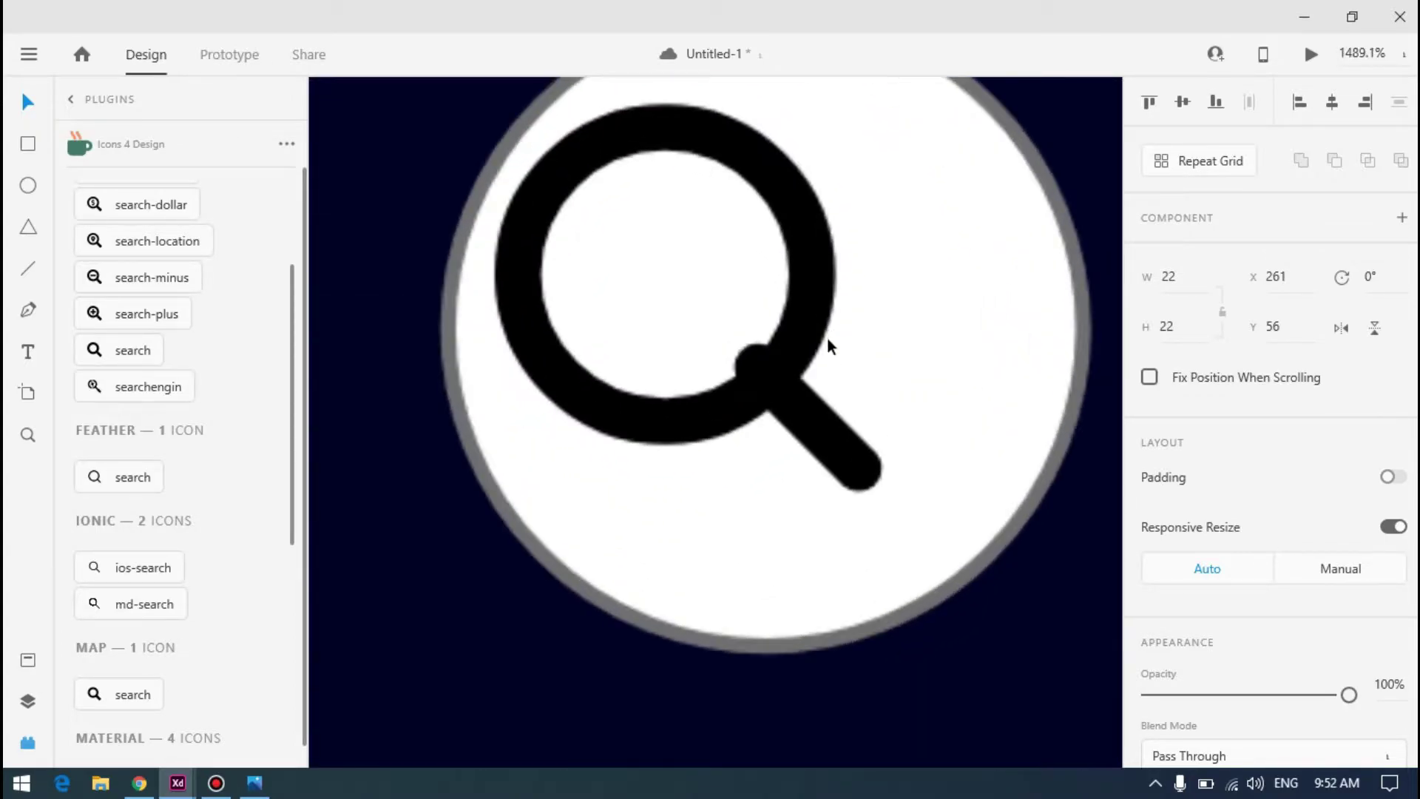
{"action": "scroll", "coordinate": [1248, 456], "scroll_direction": "down", "scroll_amount": 4}
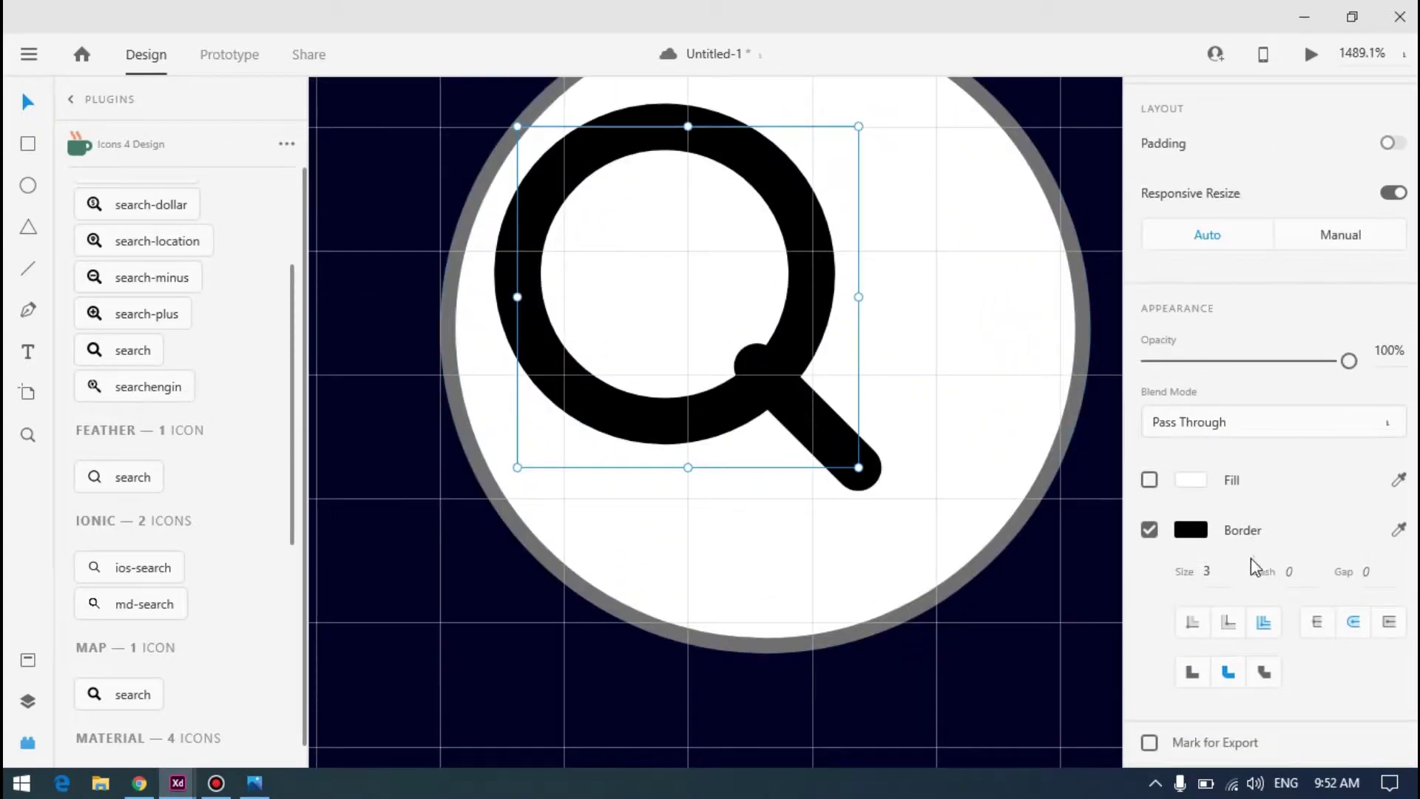
{"action": "left_click", "coordinate": [1220, 581]}
{"action": "type", "text": "2"}
{"action": "key", "text": "Return"}
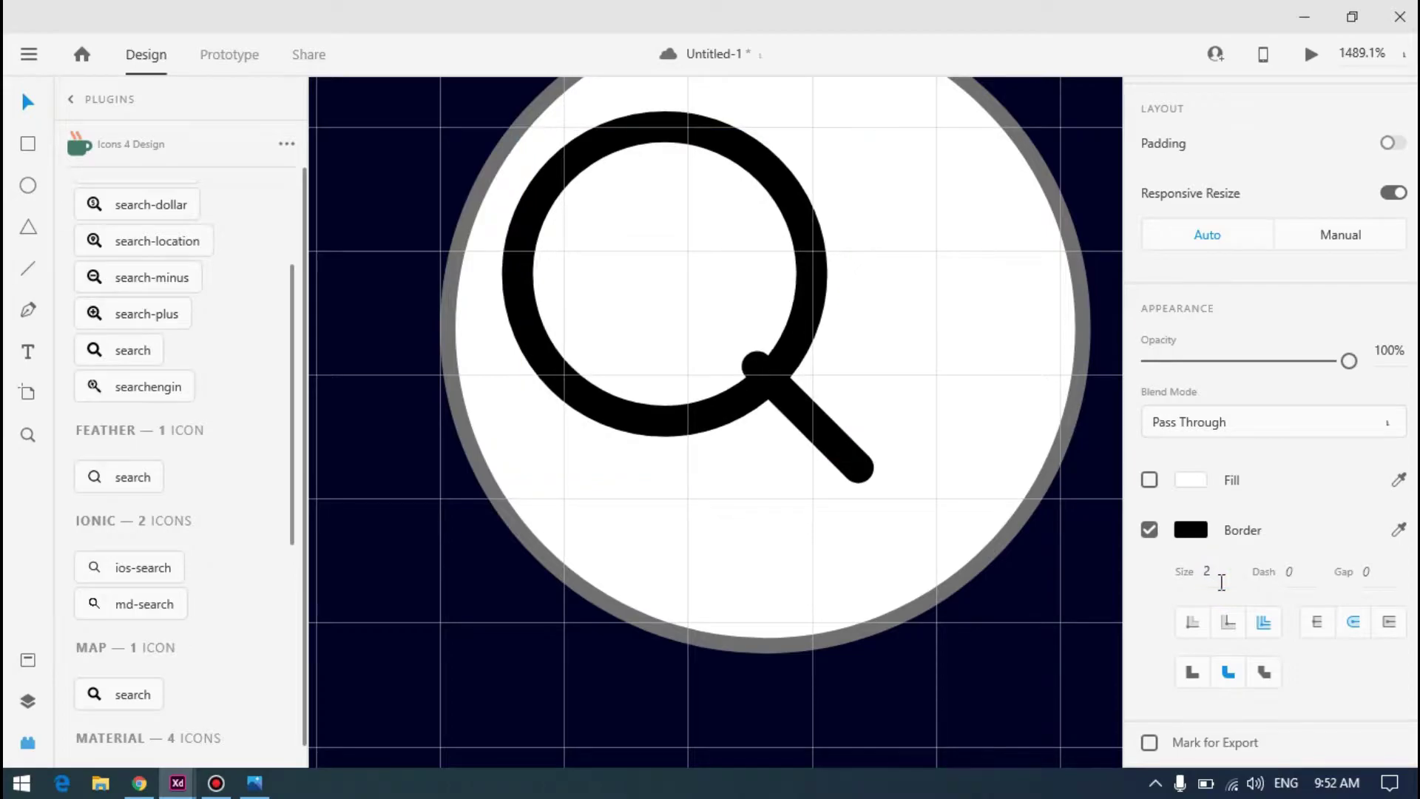
{"action": "left_click", "coordinate": [1220, 581]}
{"action": "type", "text": "1"}
{"action": "key", "text": "Return"}
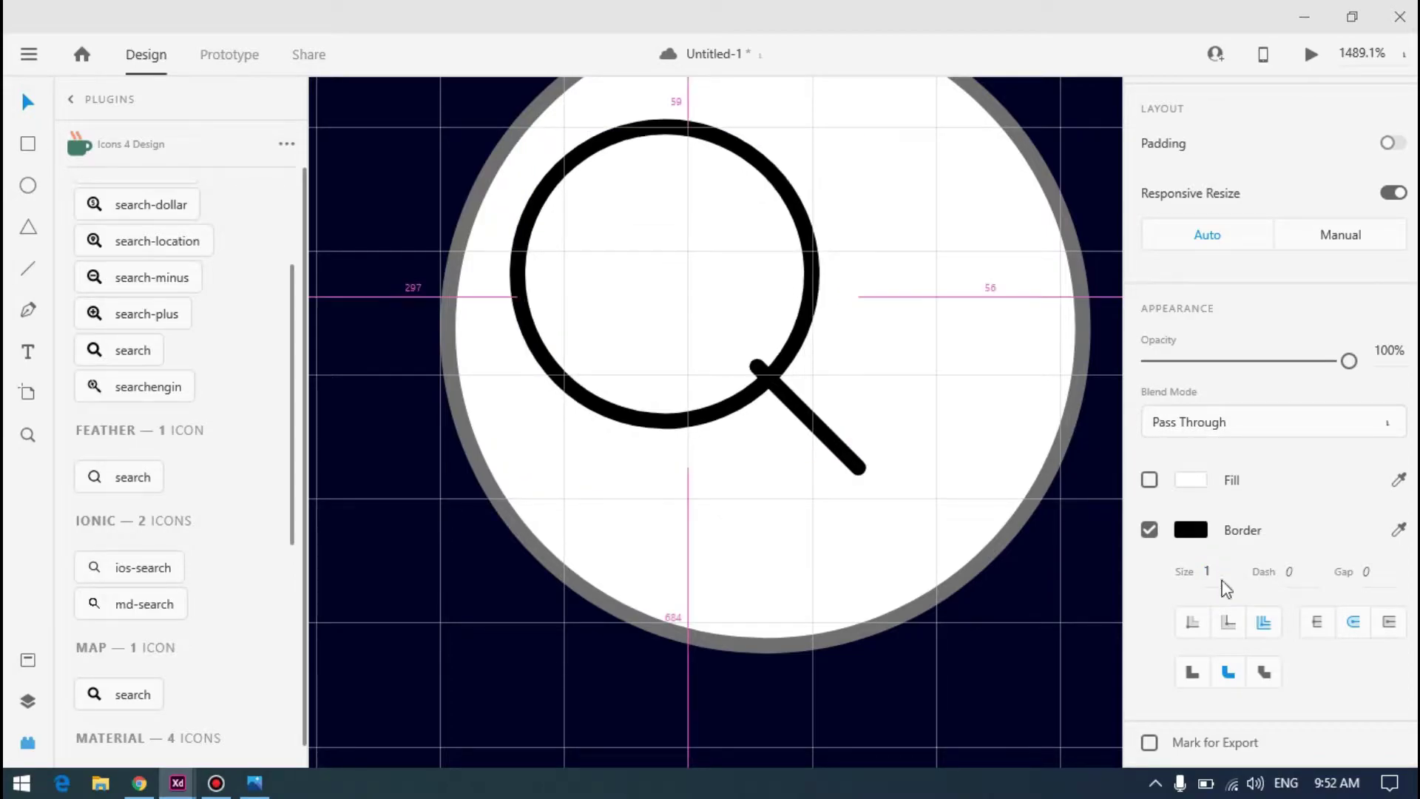
Compare the thin search icon with the reference image and set its border size to 2
{"action": "key", "text": "alt+Tab"}
{"action": "left_click", "coordinate": [609, 386]}
{"action": "scroll", "coordinate": [636, 396], "scroll_direction": "down", "scroll_amount": 10}
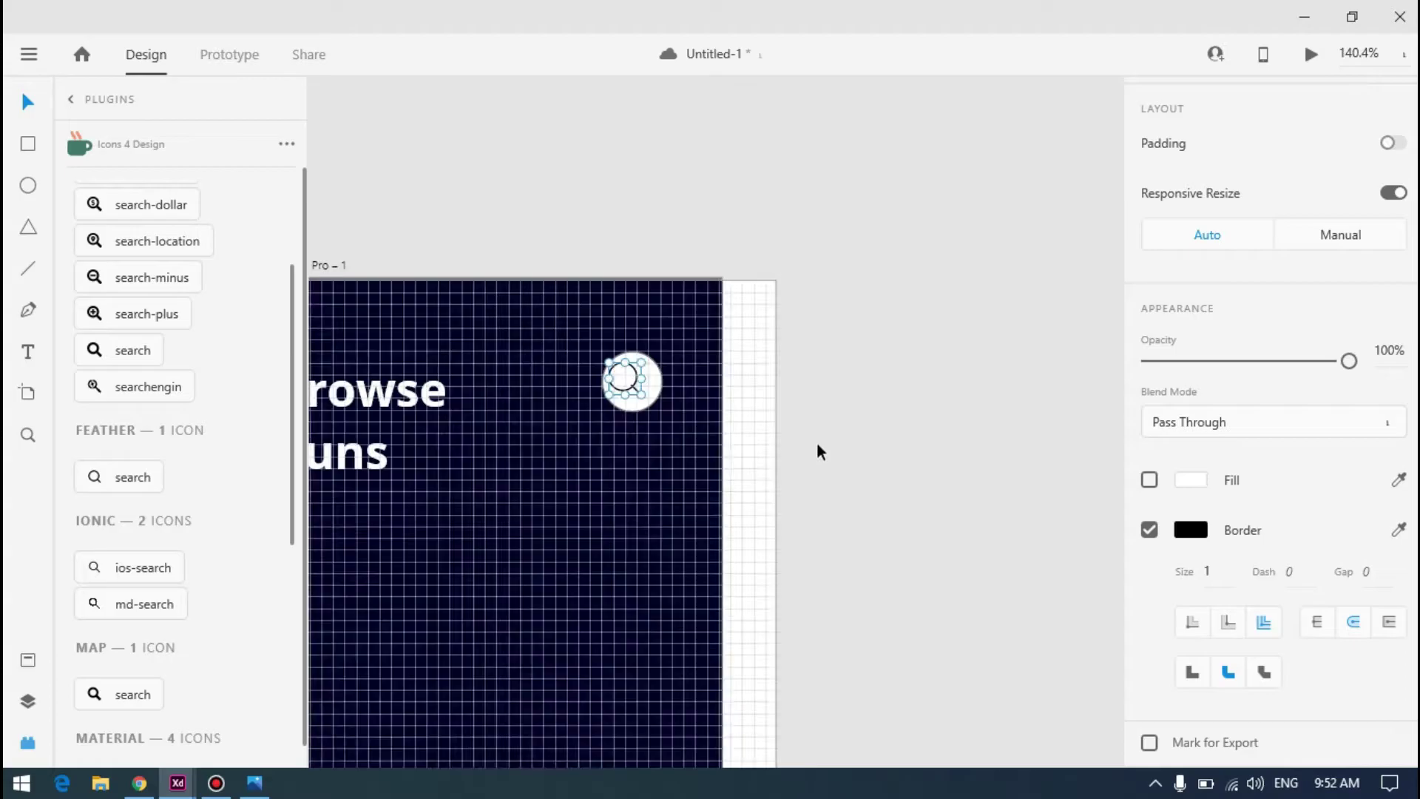
{"action": "key", "text": "alt+Tab"}
{"action": "left_click", "coordinate": [672, 442]}
{"action": "scroll", "coordinate": [671, 442], "scroll_direction": "up", "scroll_amount": 5}
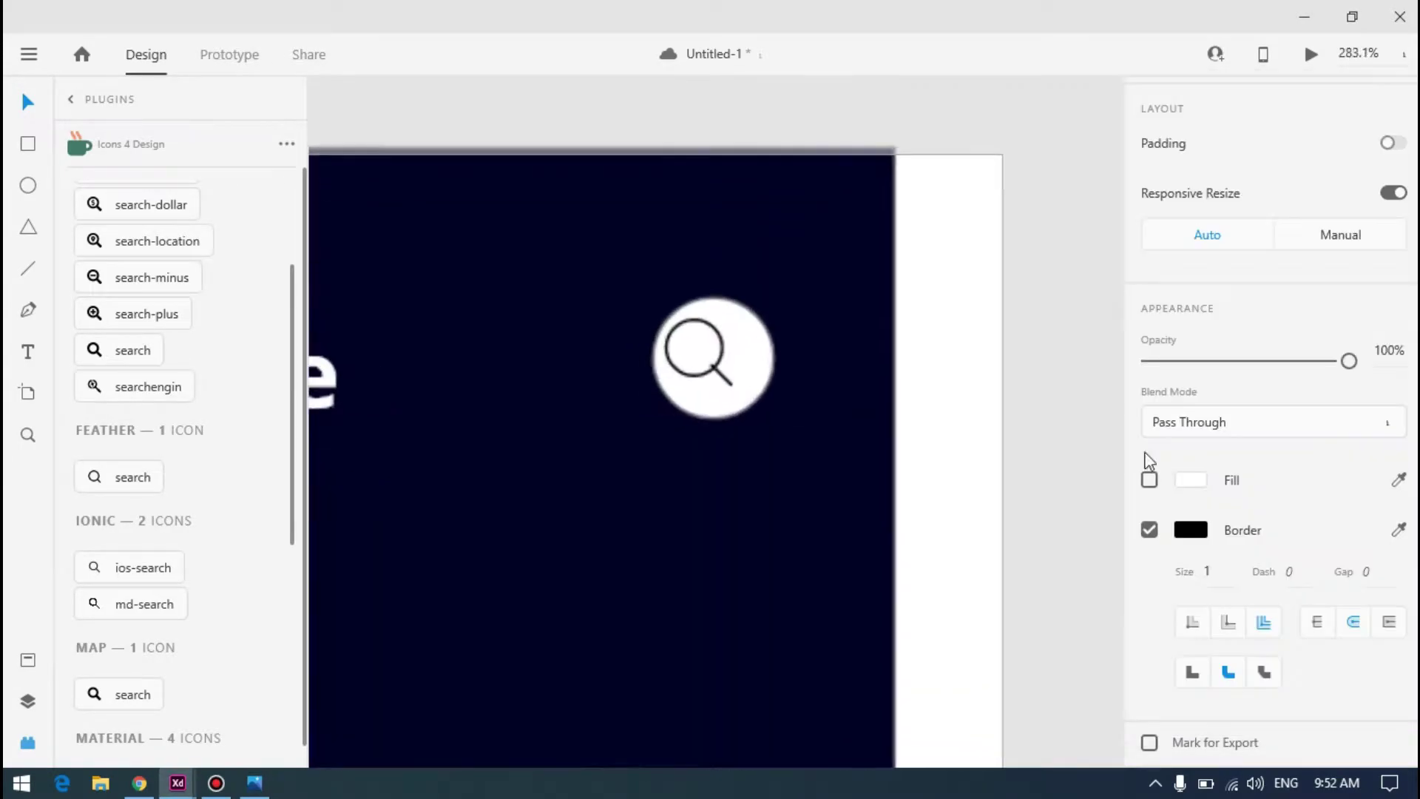
{"action": "left_click", "coordinate": [1216, 573]}
{"action": "type", "text": "2"}
{"action": "key", "text": "Return"}
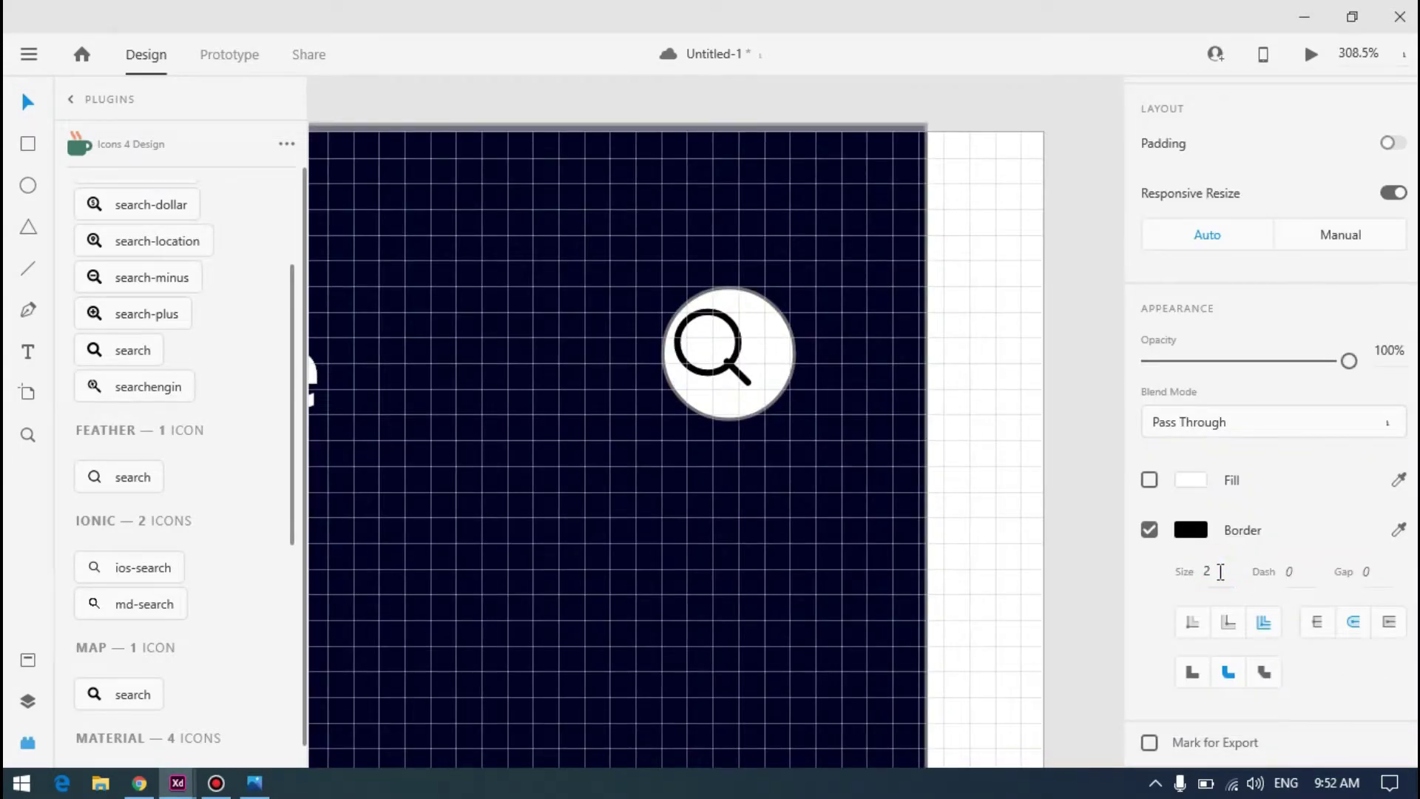
Shorten the inner end of the magnifier's handle so it no longer protrudes inside the ring
{"action": "scroll", "coordinate": [726, 358], "scroll_direction": "up", "scroll_amount": 7}
{"action": "left_click", "coordinate": [725, 358]}
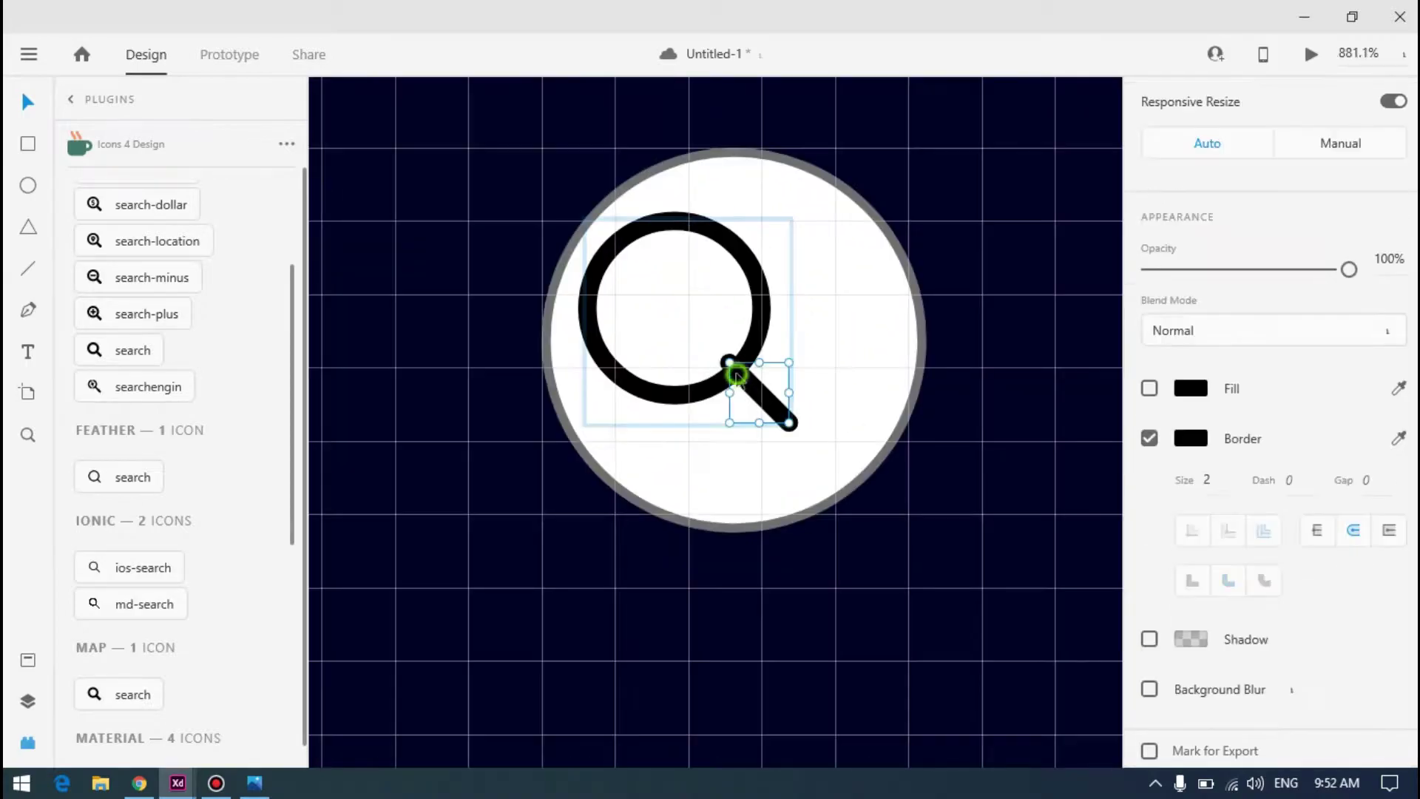
{"action": "scroll", "coordinate": [725, 358], "scroll_direction": "up", "scroll_amount": 1}
{"action": "scroll", "coordinate": [724, 358], "scroll_direction": "up", "scroll_amount": 10}
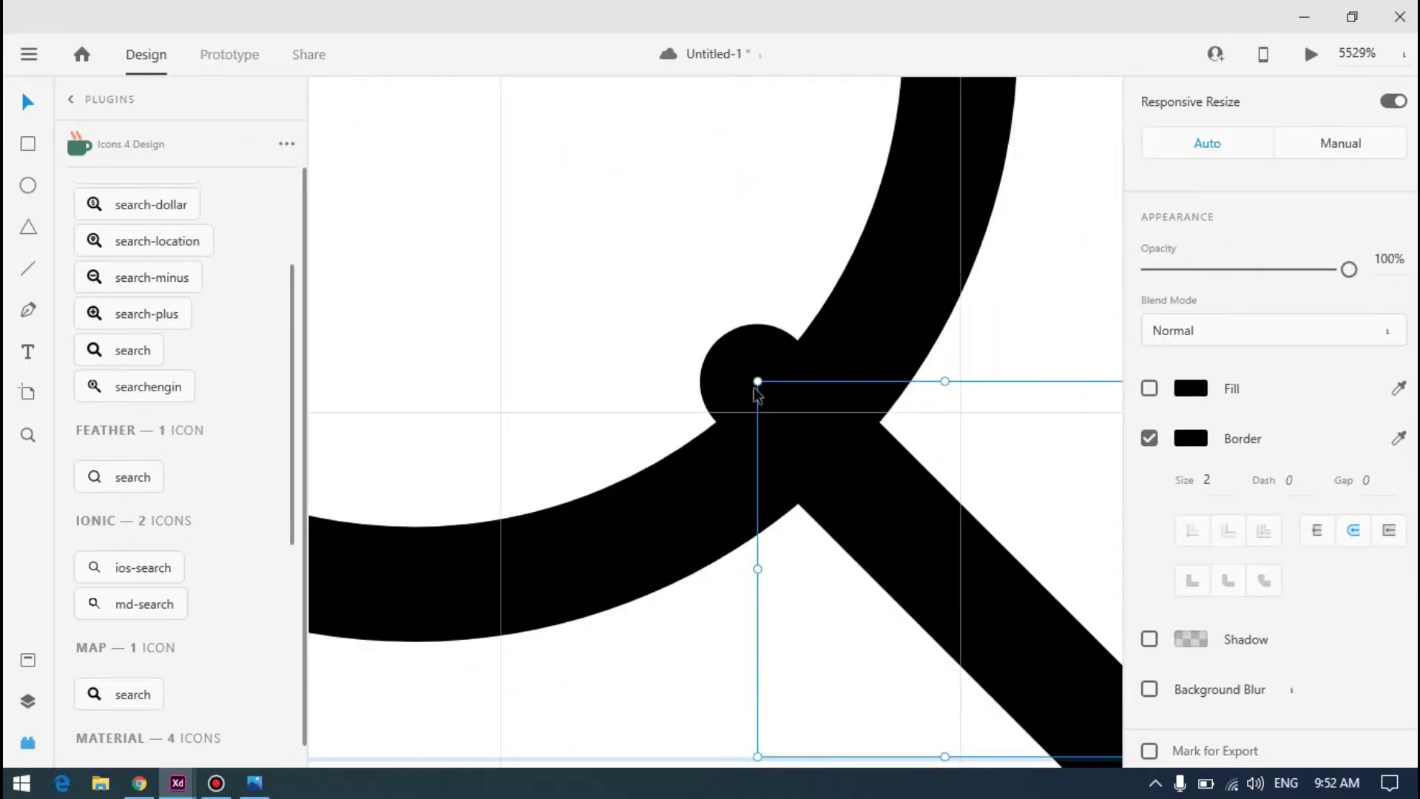
{"action": "left_click_drag", "start_coordinate": [756, 381], "coordinate": [782, 403]}
{"action": "scroll", "coordinate": [794, 427], "scroll_direction": "down", "scroll_amount": 10}
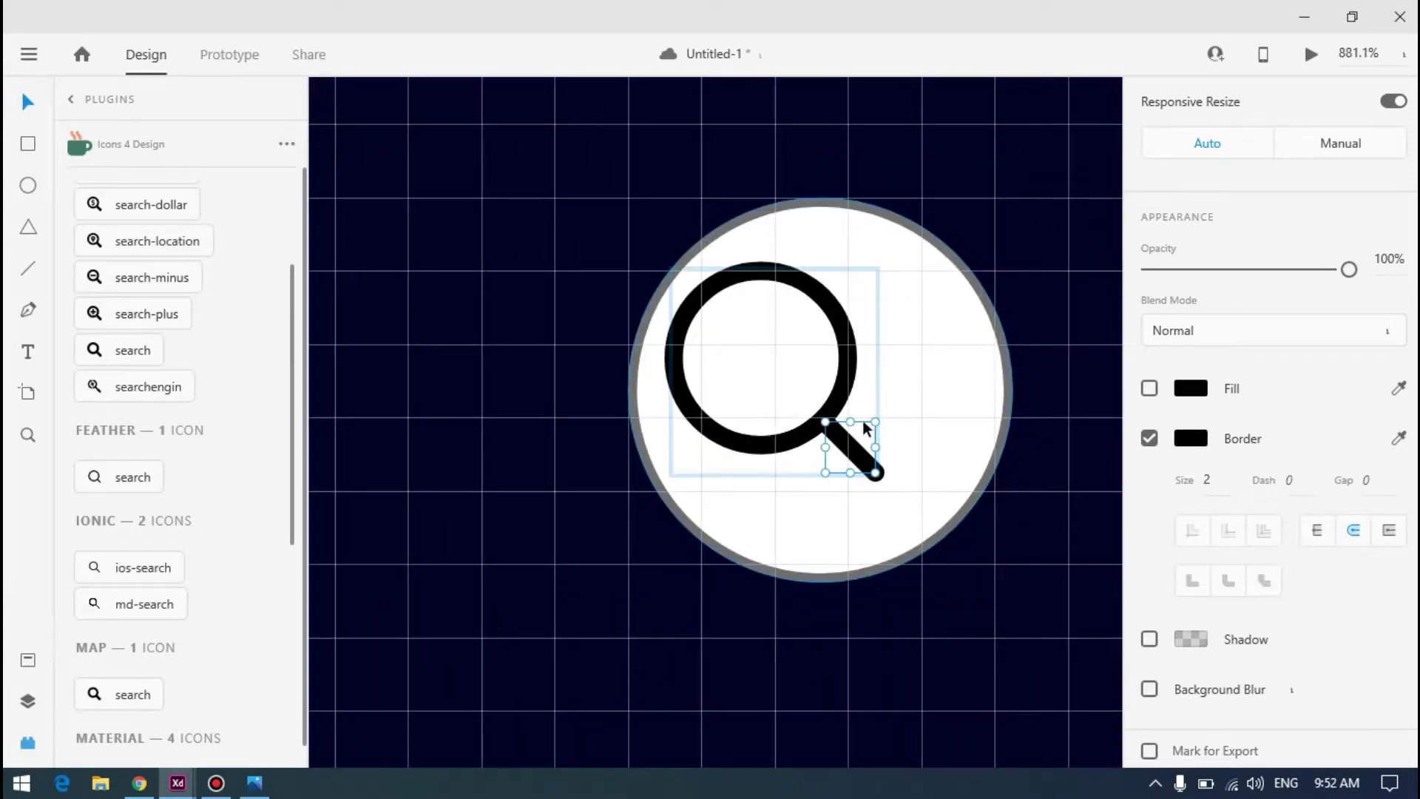
Move the whole search icon to the centre of the white circle, at X 266, Y 58
{"action": "left_click", "coordinate": [842, 386]}
{"action": "left_click", "coordinate": [1014, 254]}
{"action": "left_click", "coordinate": [810, 378]}
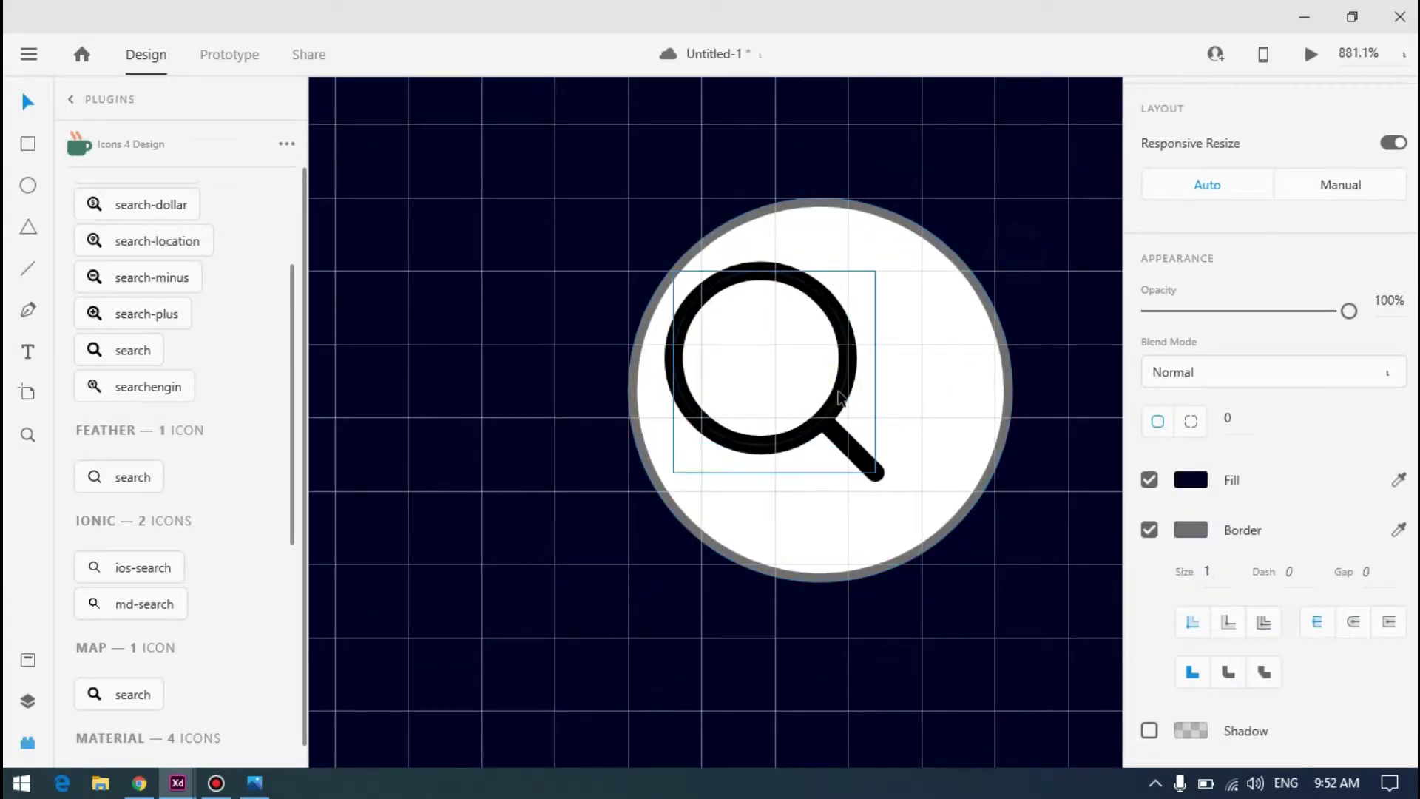
{"action": "left_click_drag", "start_coordinate": [845, 400], "coordinate": [900, 428]}
{"action": "key", "text": "Down"}
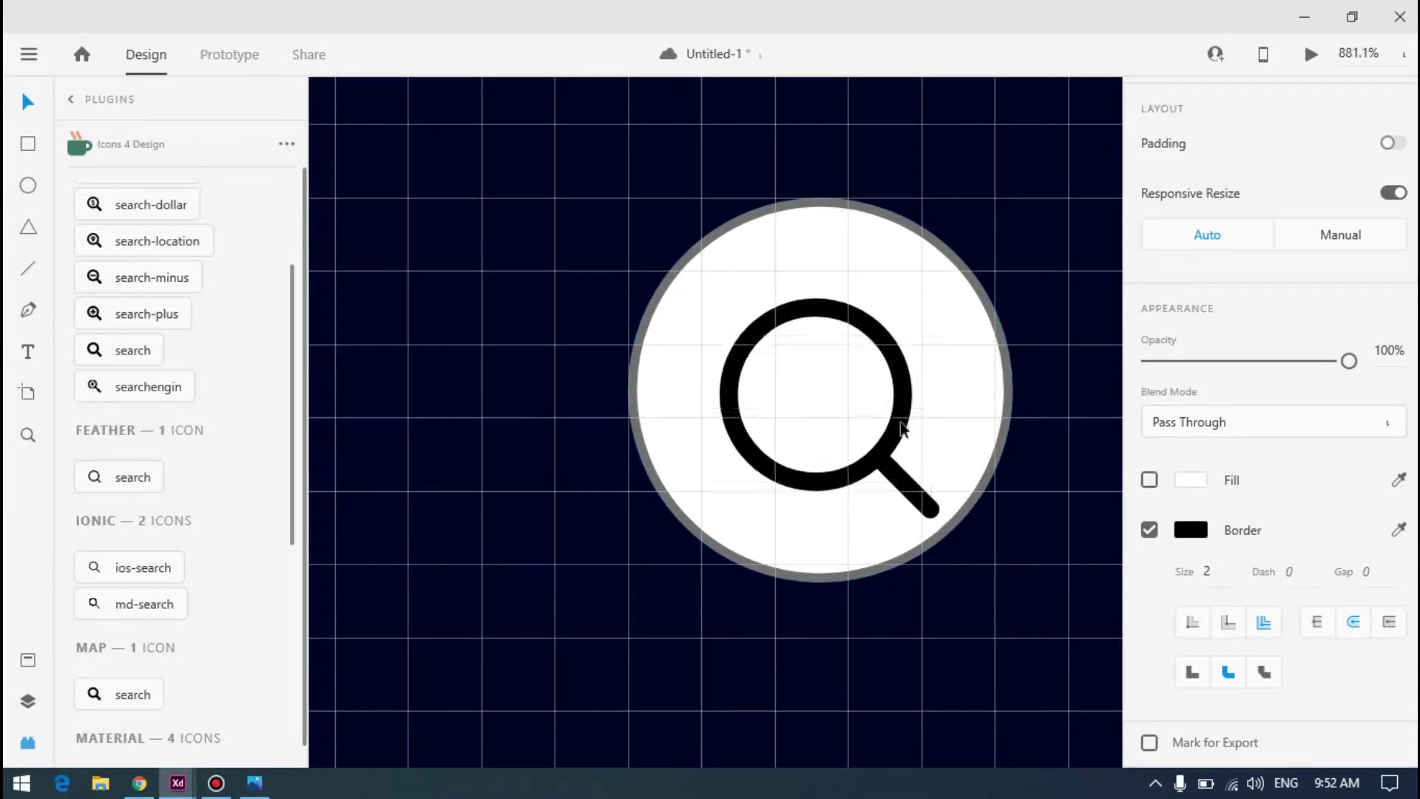
{"action": "key", "text": "Left"}
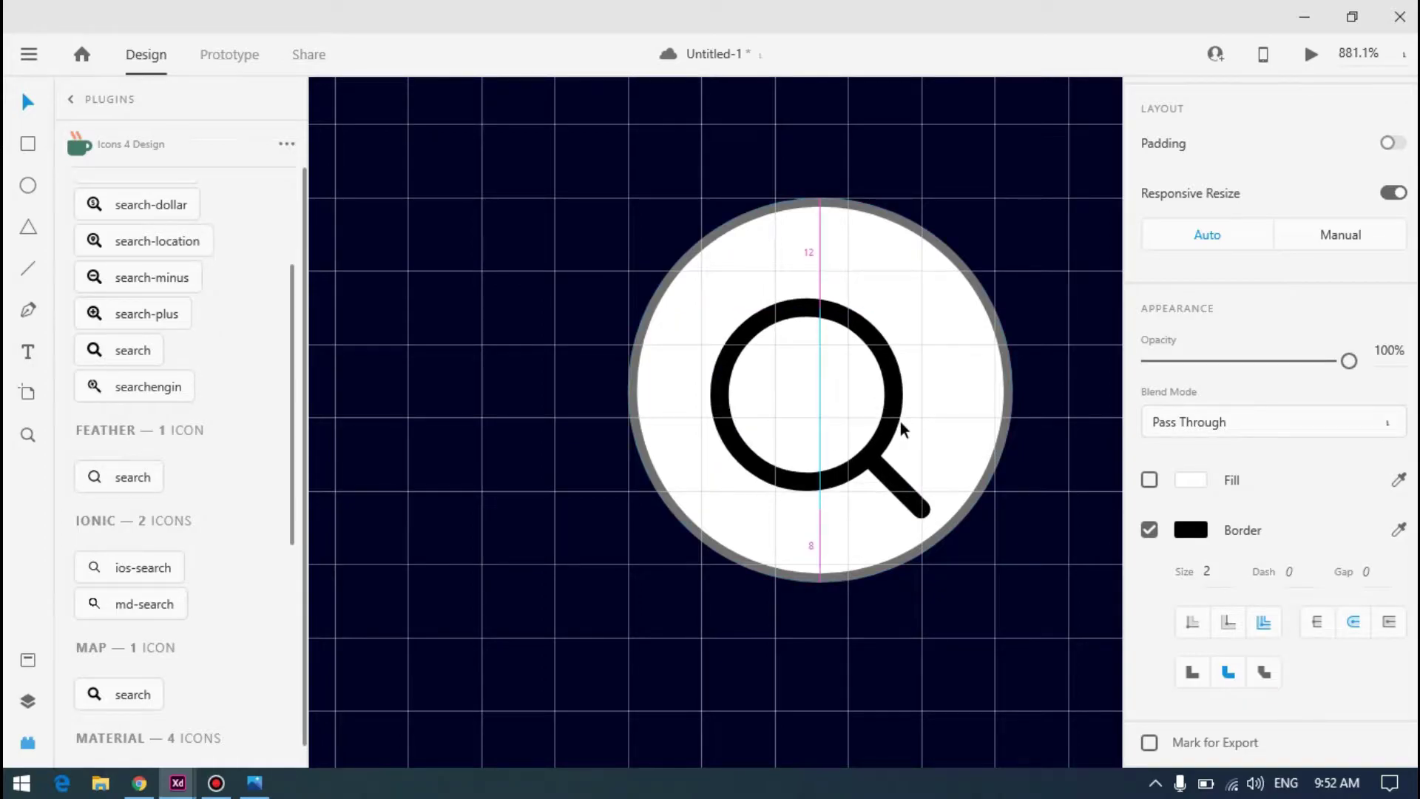
{"action": "key", "text": "Up"}
{"action": "key", "text": "Up"}
{"action": "scroll", "coordinate": [708, 369], "scroll_direction": "down", "scroll_amount": 5}
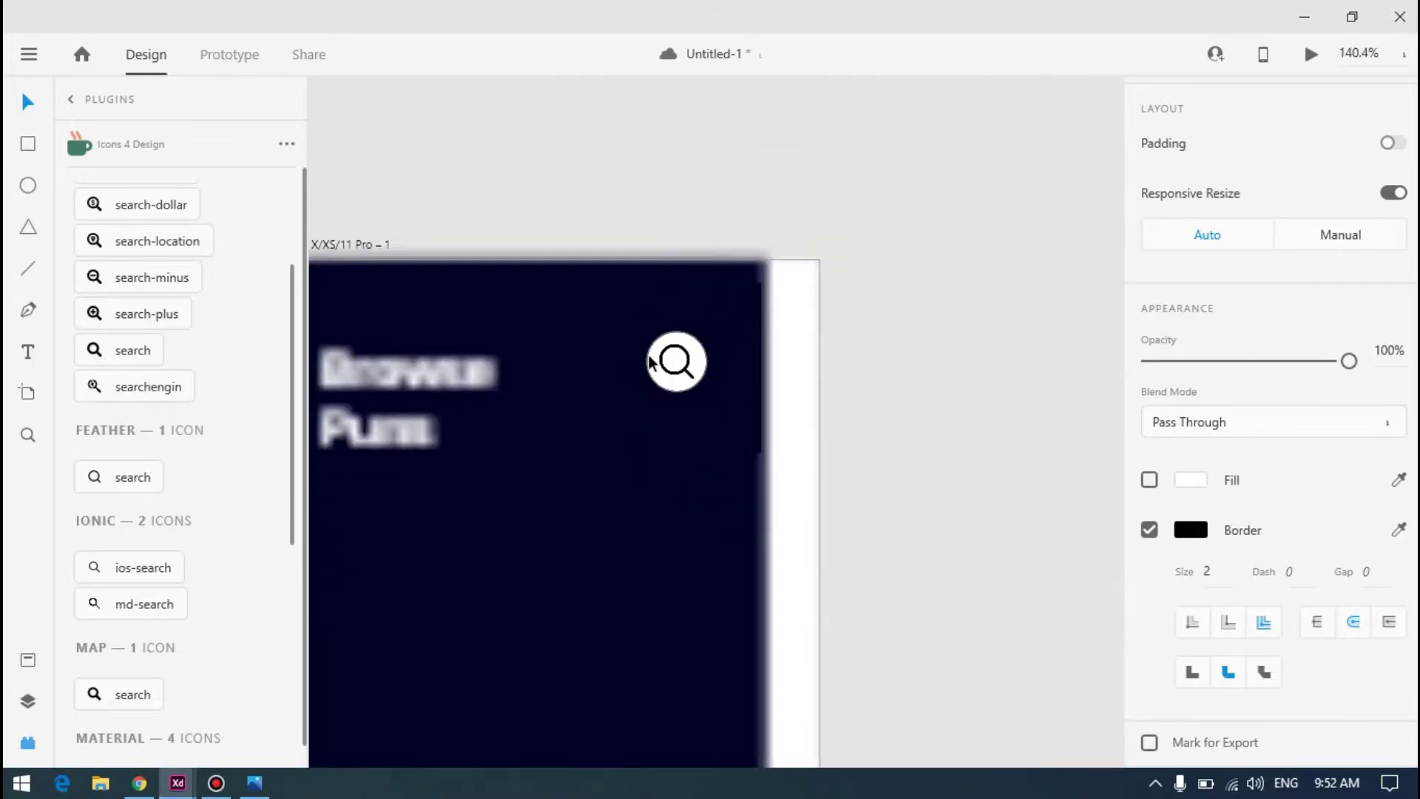
Compare the search button with the reference image and set the icon's width and height to 18
{"action": "key", "text": "alt+Tab"}
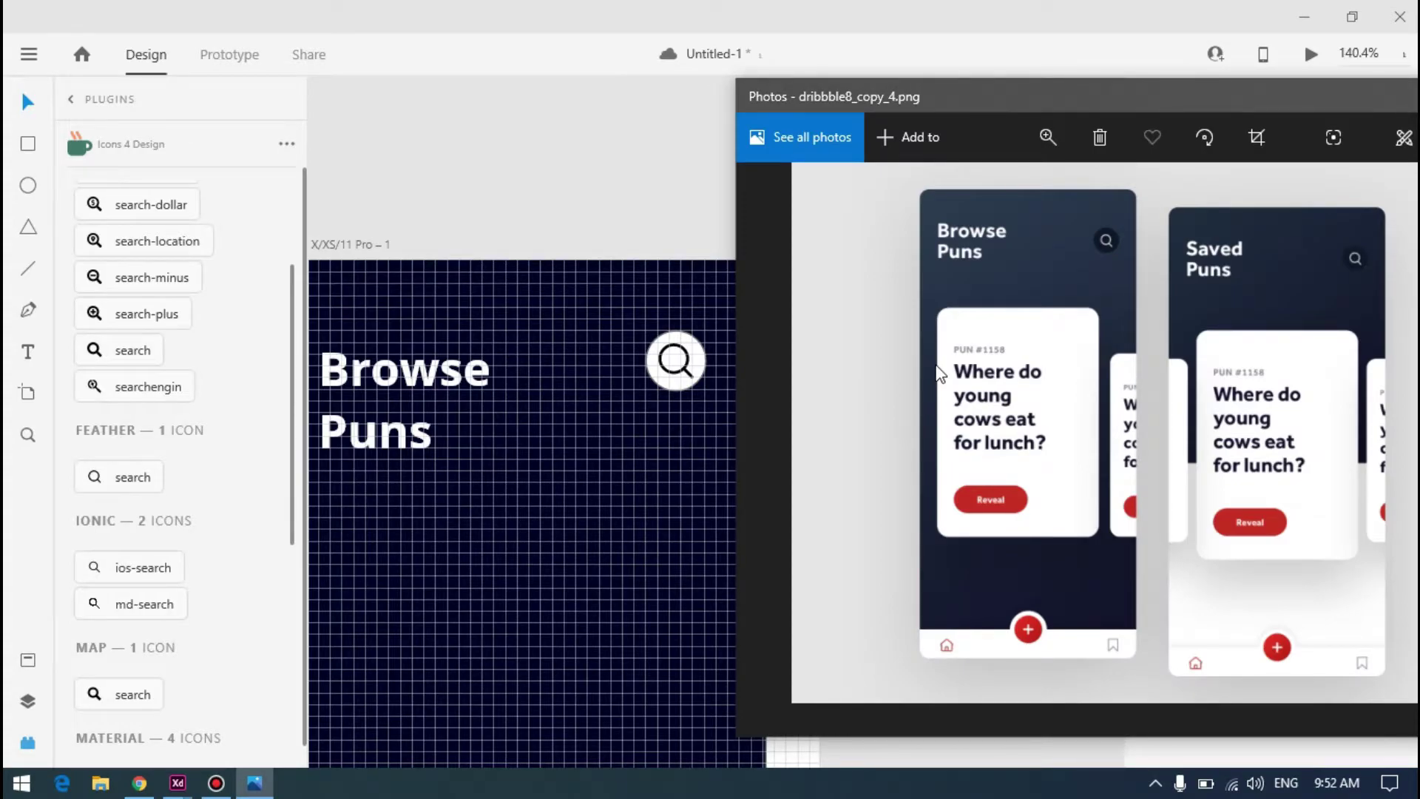
{"action": "left_click", "coordinate": [509, 392]}
{"action": "scroll", "coordinate": [771, 365], "scroll_direction": "up", "scroll_amount": 5}
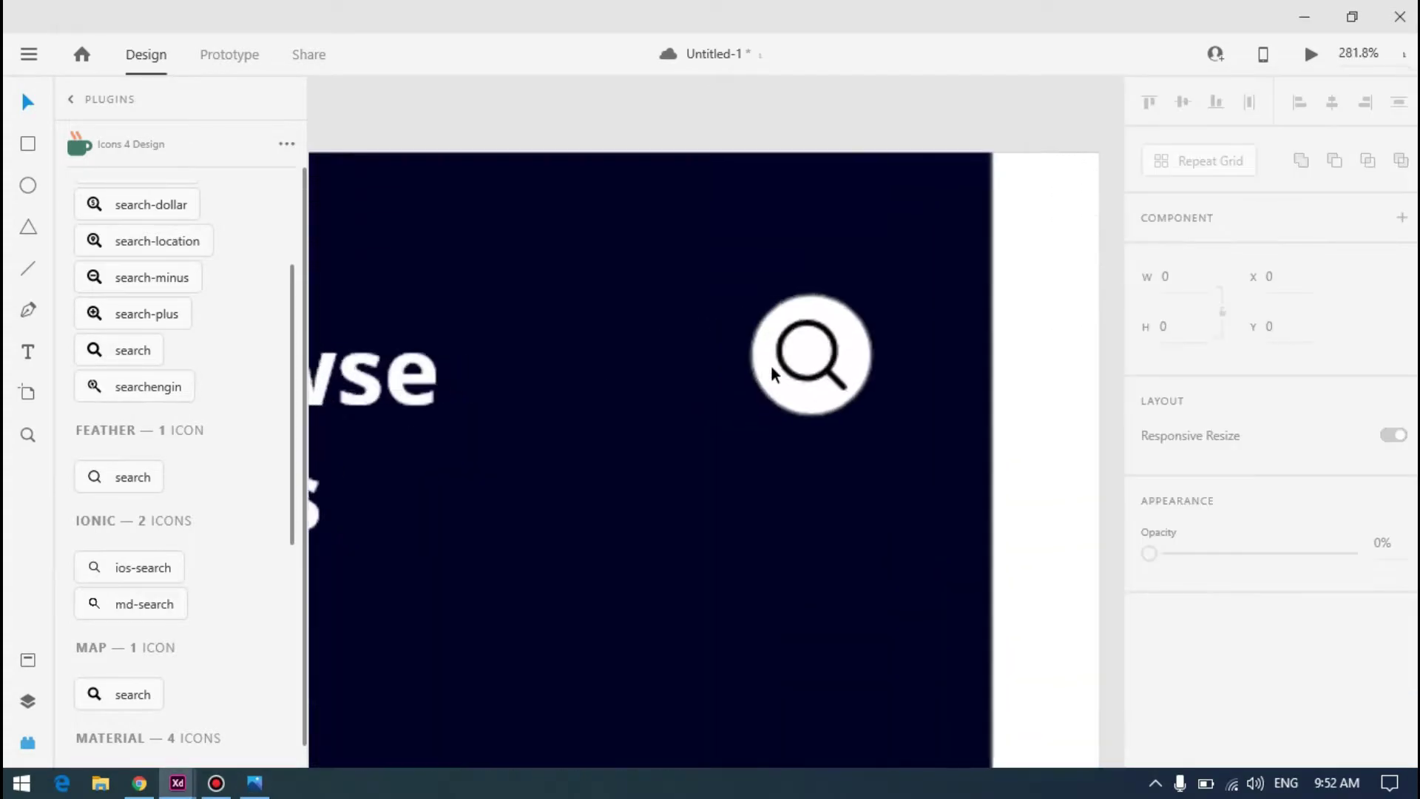
{"action": "left_click", "coordinate": [1050, 382]}
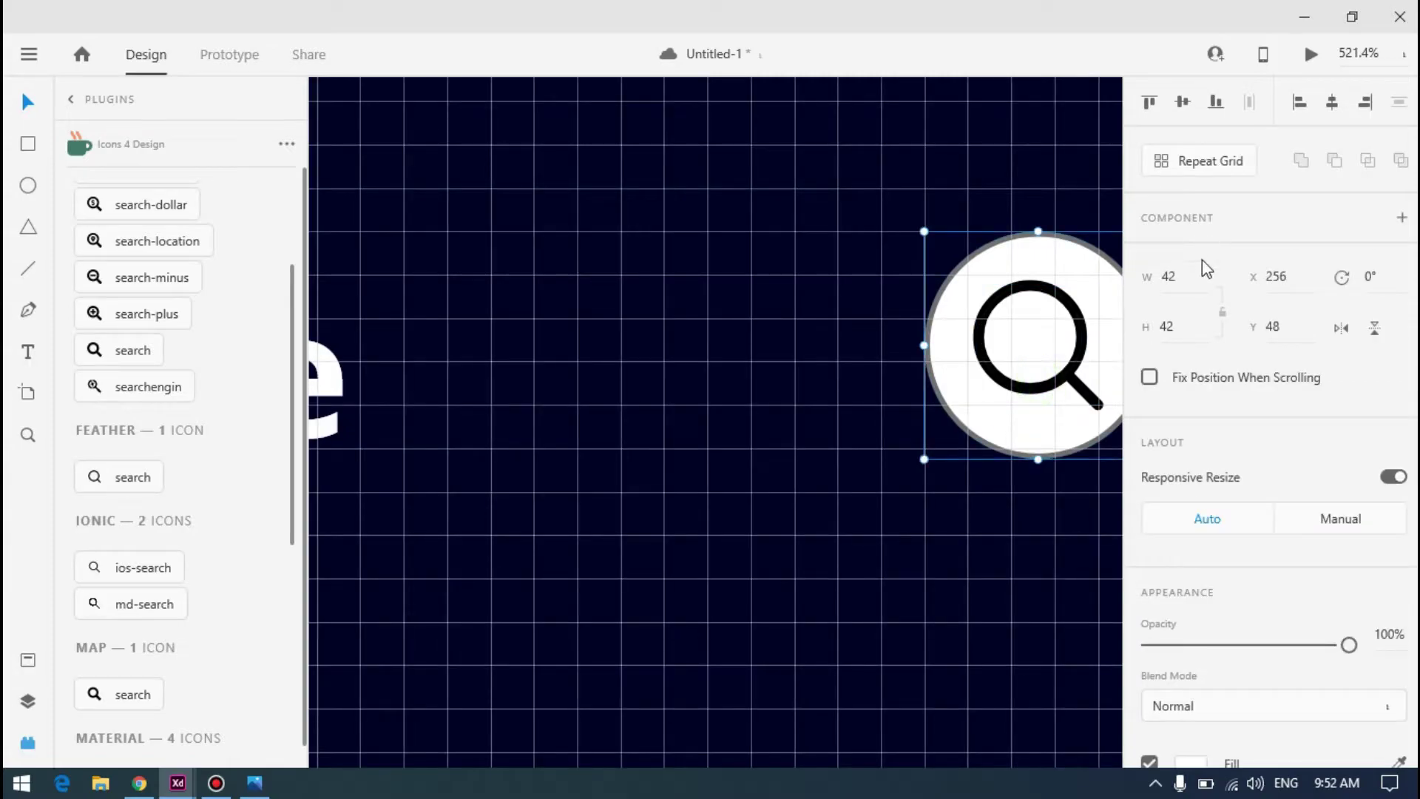
{"action": "double_click", "coordinate": [1083, 382]}
{"action": "left_click", "coordinate": [1167, 277]}
{"action": "type", "text": "18"}
{"action": "key", "text": "Return"}
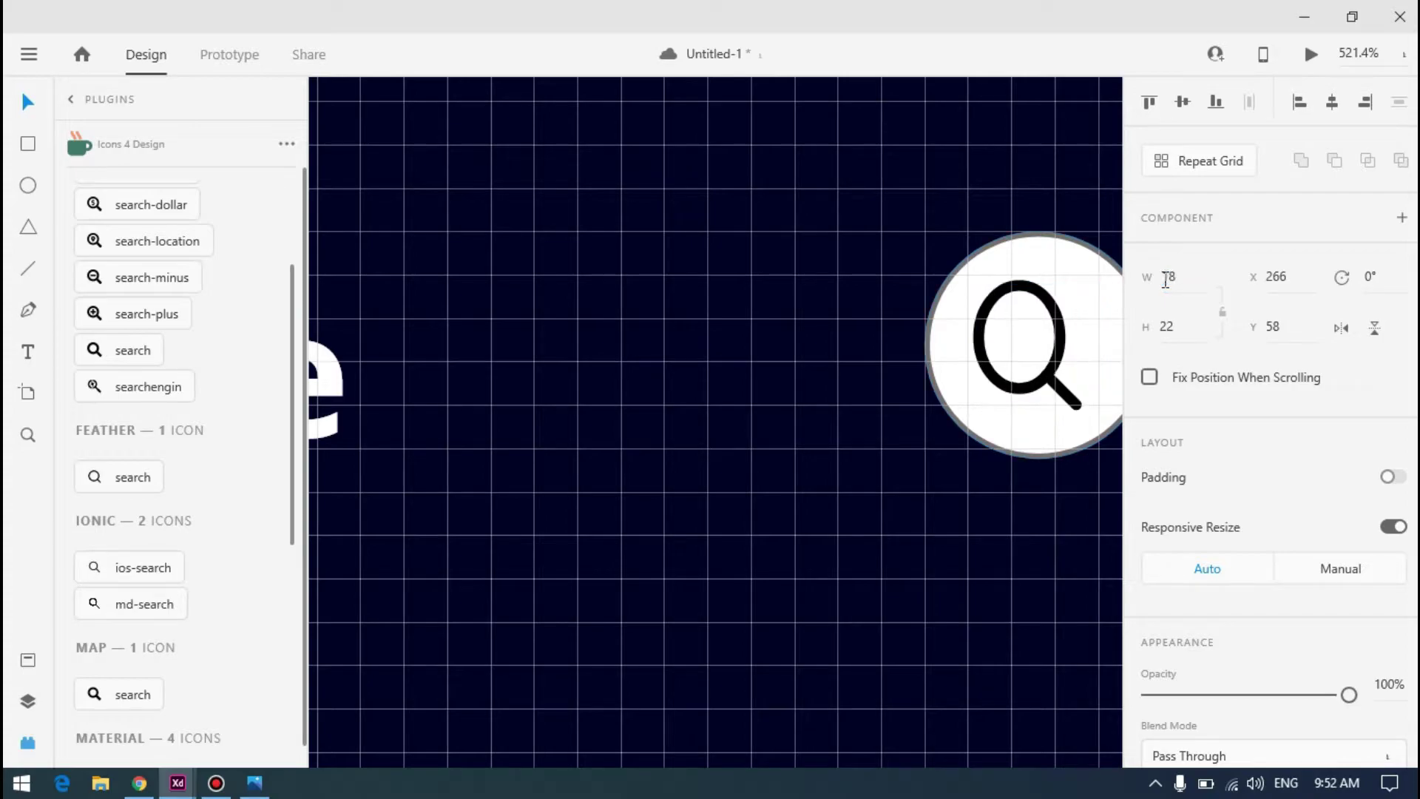
{"action": "left_click", "coordinate": [1186, 331]}
{"action": "type", "text": "18"}
{"action": "key", "text": "Return"}
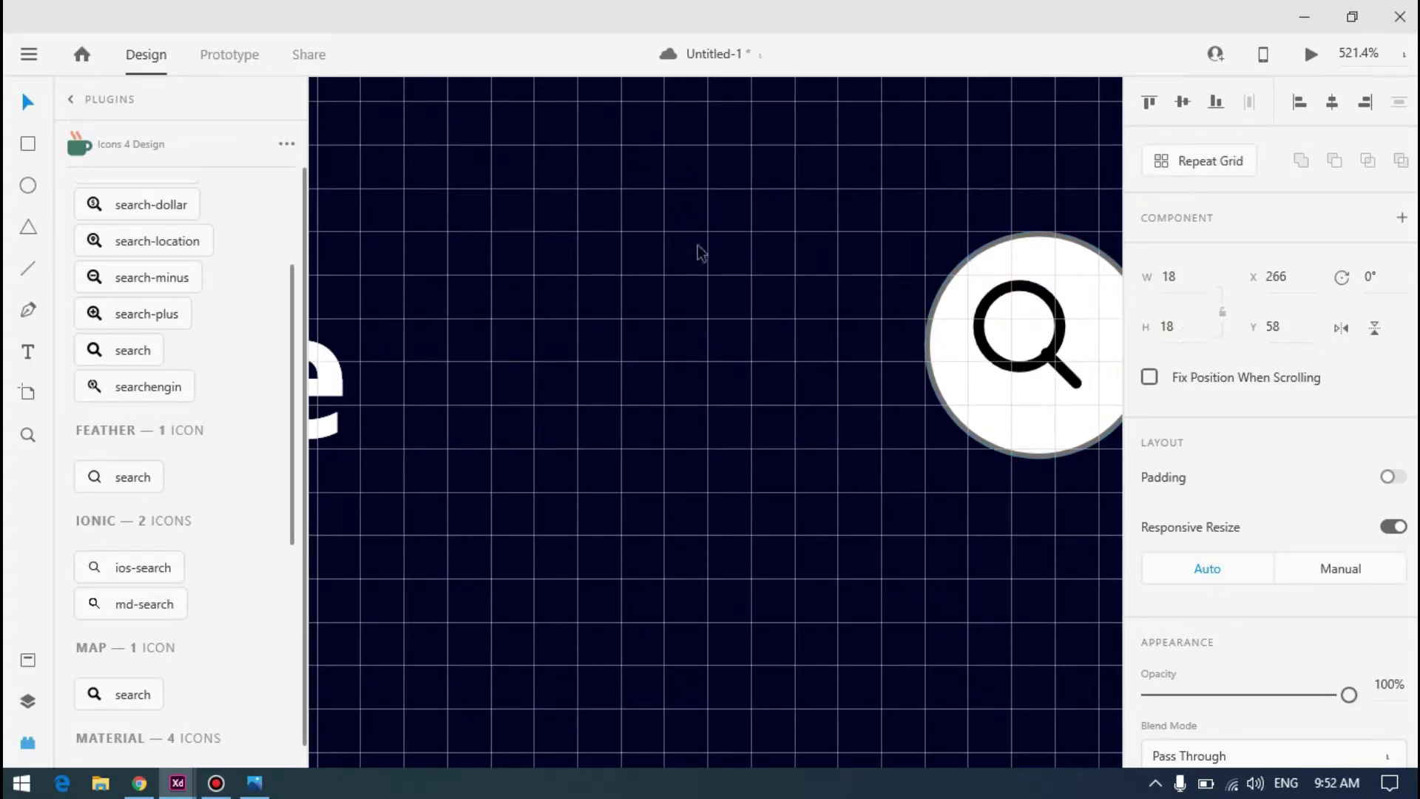
Recentre the resized search icon in the circle and trim its handle's inner end to meet the ring
{"action": "key", "text": "ctrl+0"}
{"action": "key", "text": "alt+Tab"}
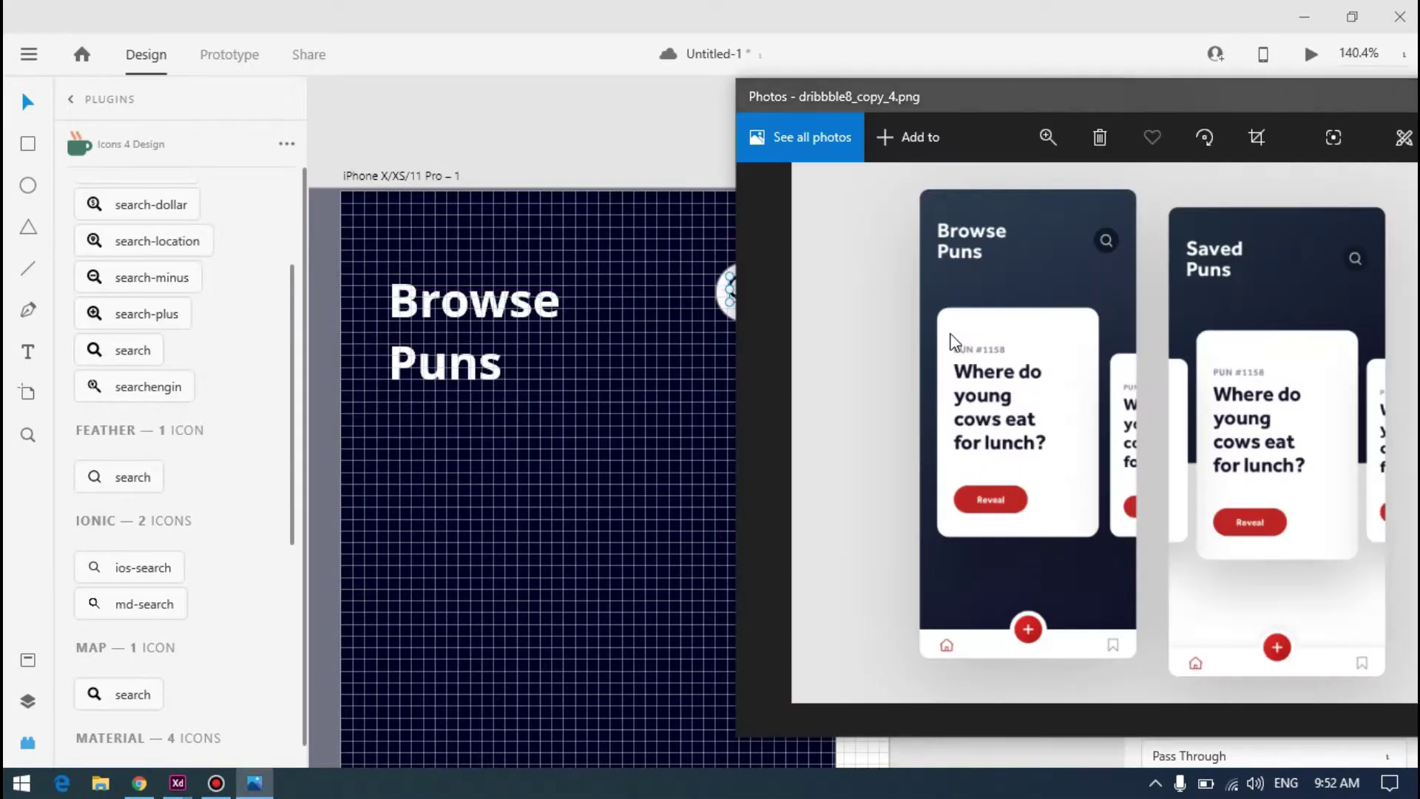
{"action": "key", "text": "alt+Tab"}
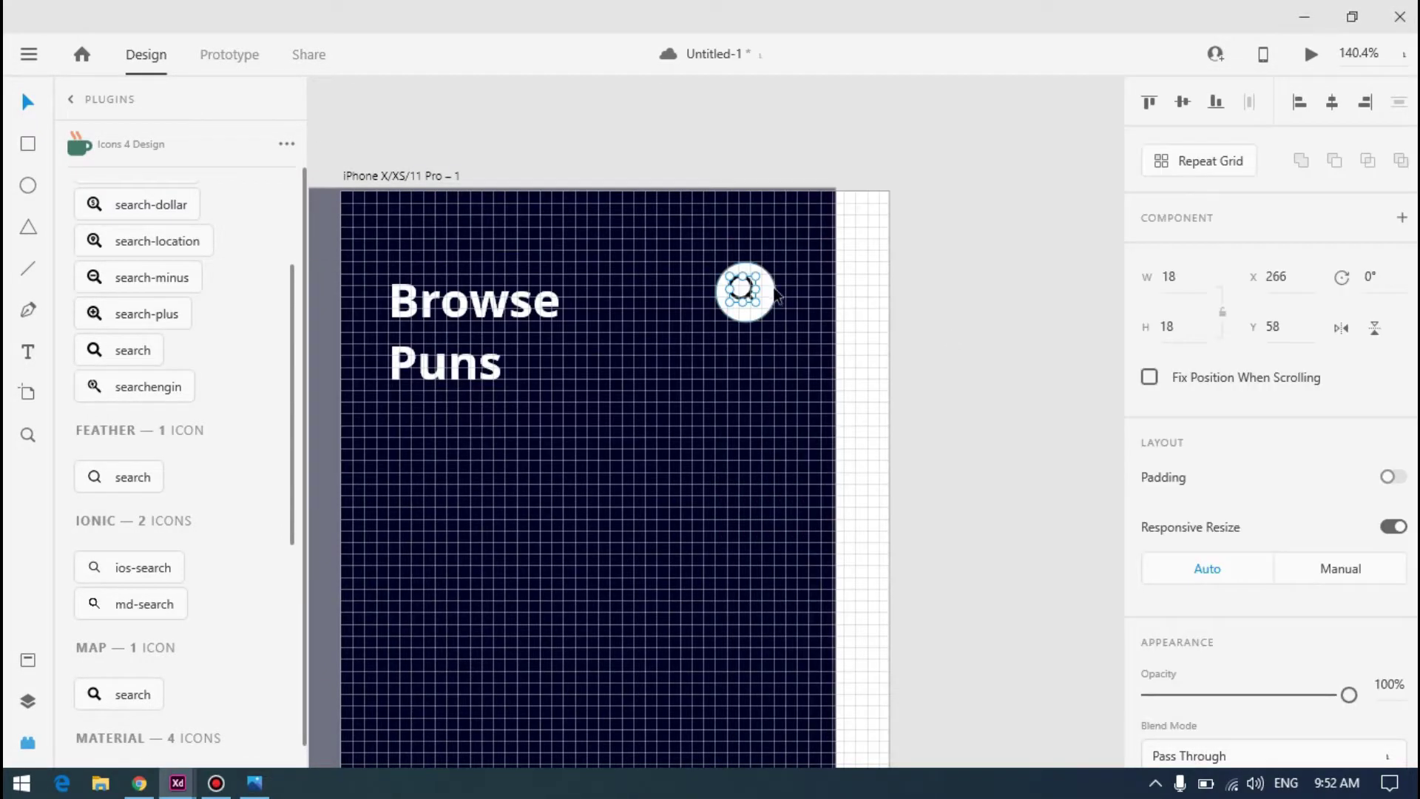
{"action": "scroll", "coordinate": [738, 304], "scroll_direction": "up", "scroll_amount": 8}
{"action": "left_click_drag", "start_coordinate": [534, 387], "coordinate": [589, 386]}
{"action": "double_click", "coordinate": [593, 387]}
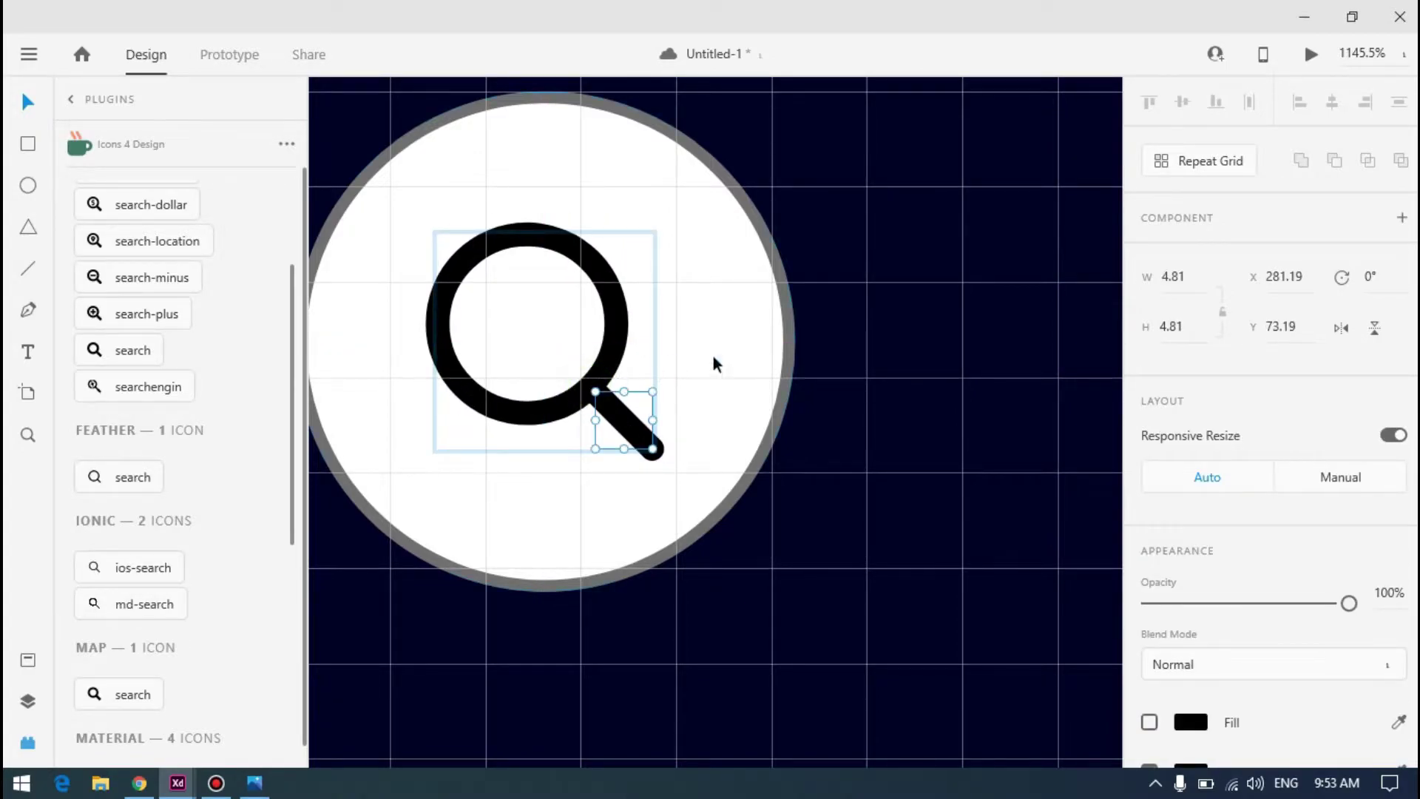
{"action": "scroll", "coordinate": [732, 356], "scroll_direction": "down", "scroll_amount": 5}
{"action": "left_click", "coordinate": [922, 371]}
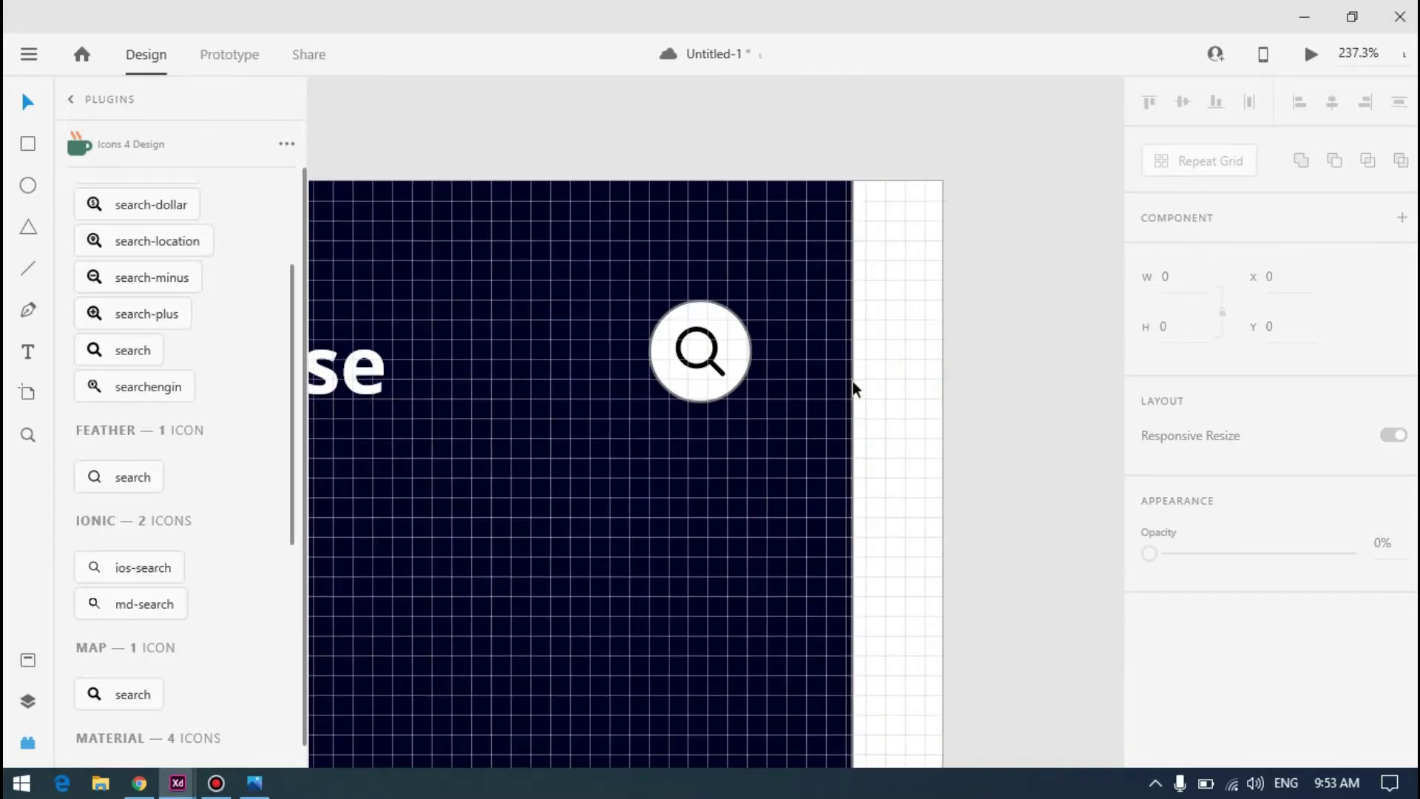
Remove the border from the white circle behind the search icon
{"action": "left_click", "coordinate": [724, 364]}
{"action": "scroll", "coordinate": [1231, 441], "scroll_direction": "down", "scroll_amount": 5}
{"action": "left_click", "coordinate": [1148, 430]}
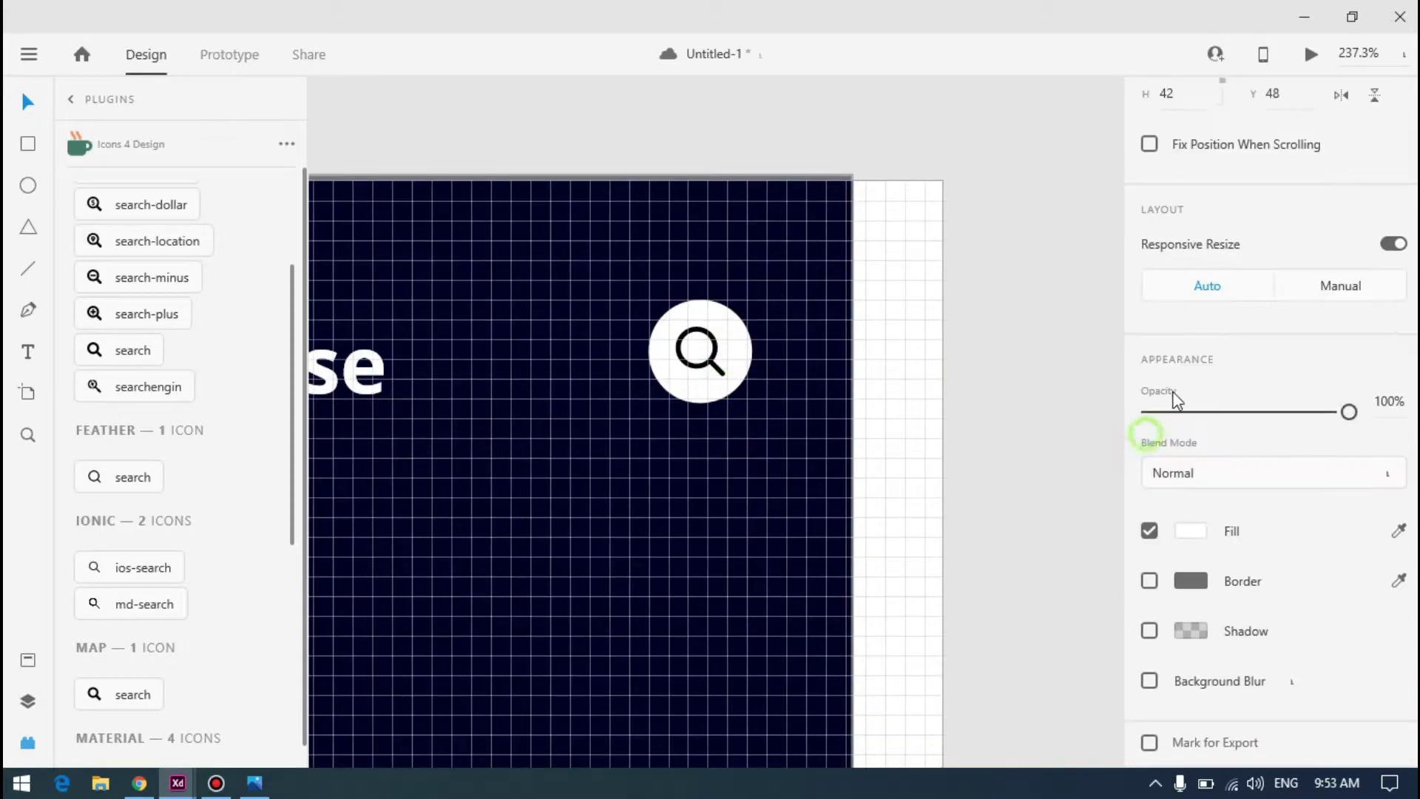
{"action": "left_click", "coordinate": [1192, 529]}
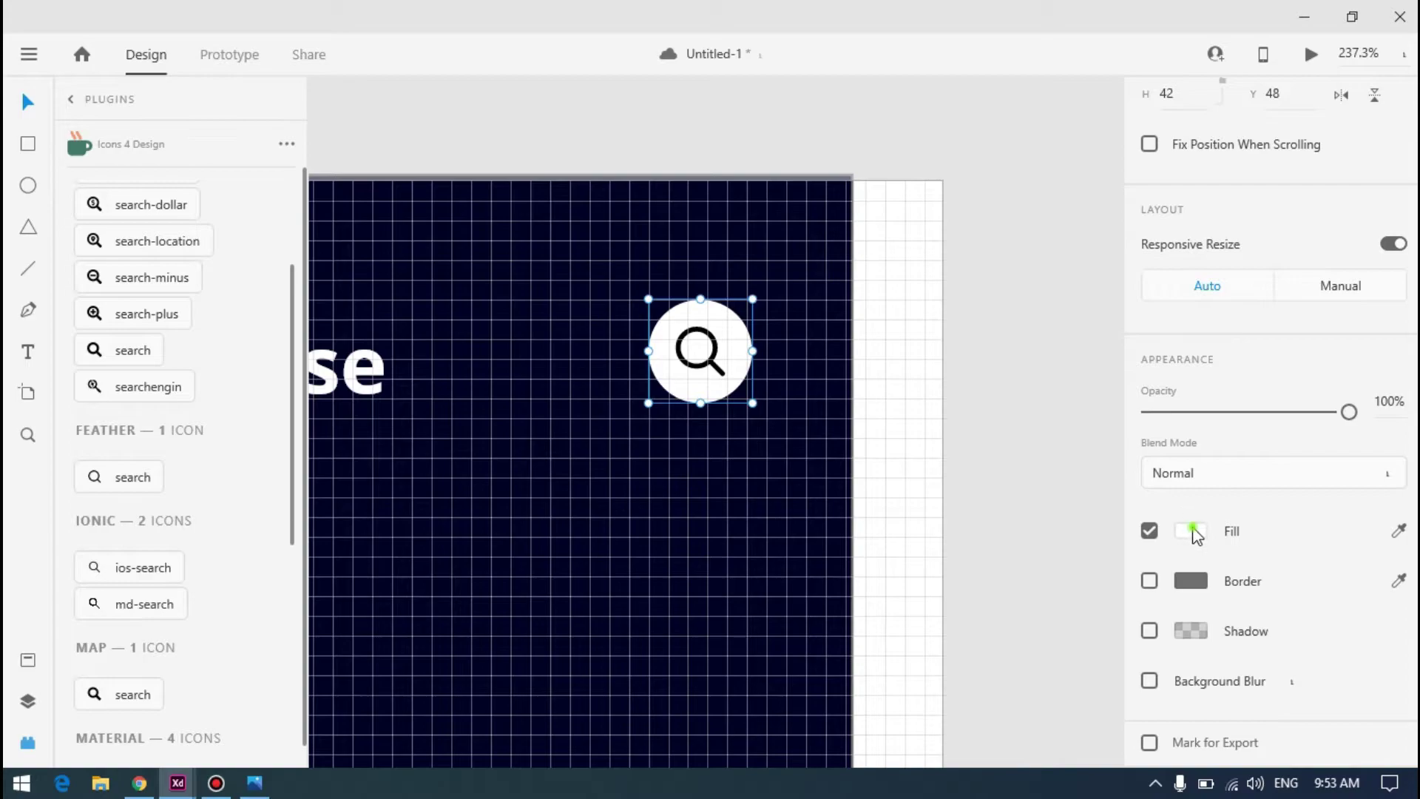
Remove the navy background rectangle's border and save its fill colour #000327 as a swatch
{"action": "left_click", "coordinate": [681, 507]}
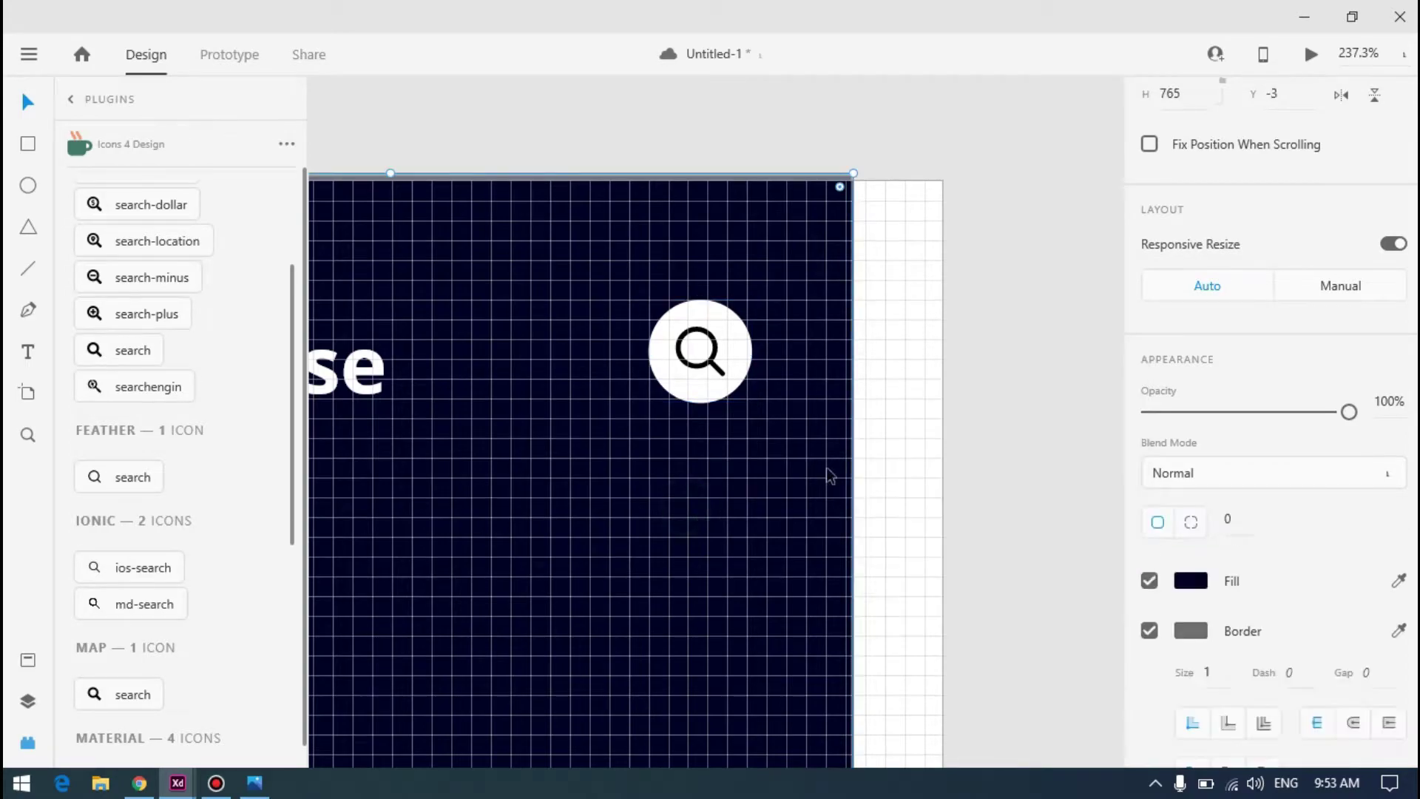
{"action": "scroll", "coordinate": [1178, 564], "scroll_direction": "down", "scroll_amount": 4}
{"action": "scroll", "coordinate": [1150, 431], "scroll_direction": "up", "scroll_amount": 3}
{"action": "left_click", "coordinate": [1192, 530]}
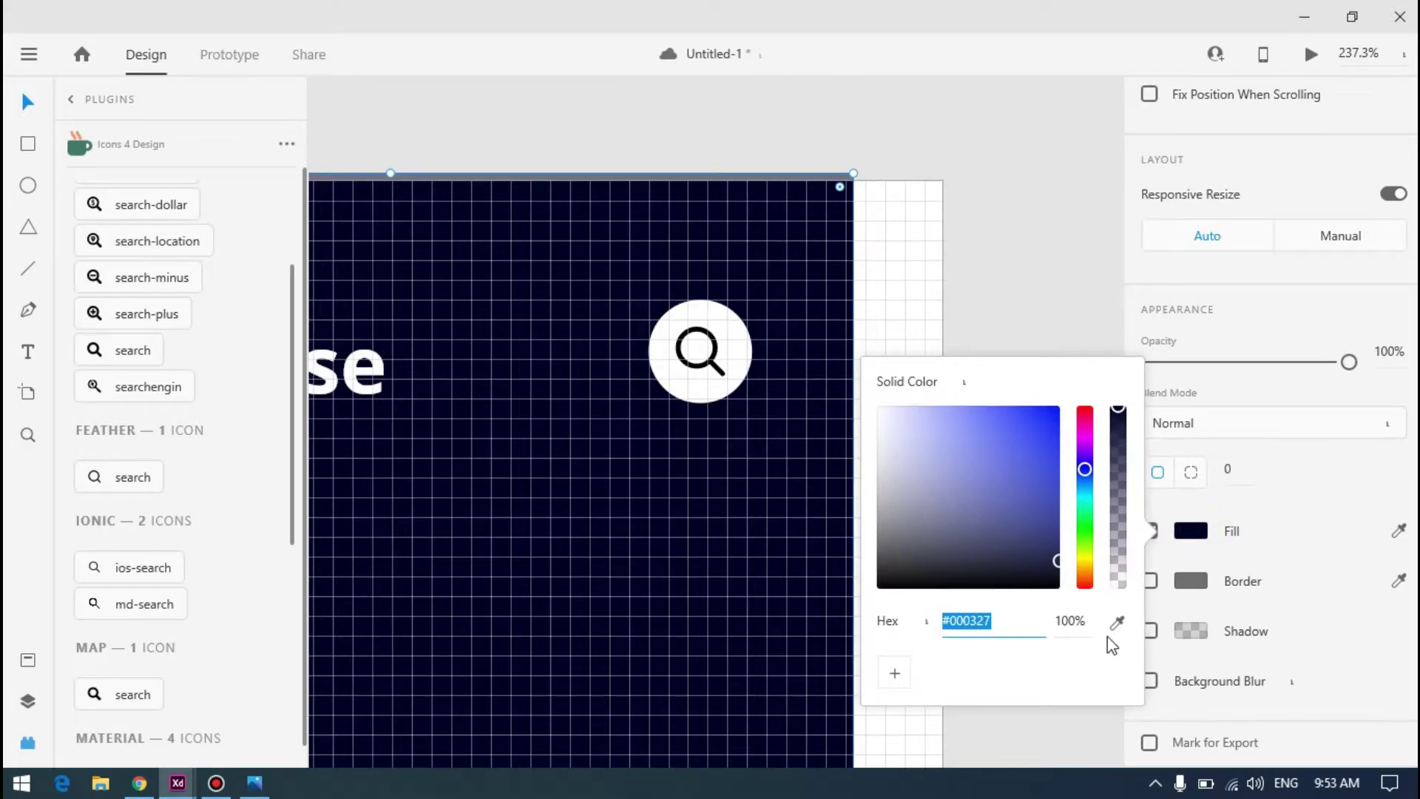
{"action": "left_click", "coordinate": [894, 673]}
{"action": "left_click", "coordinate": [939, 325]}
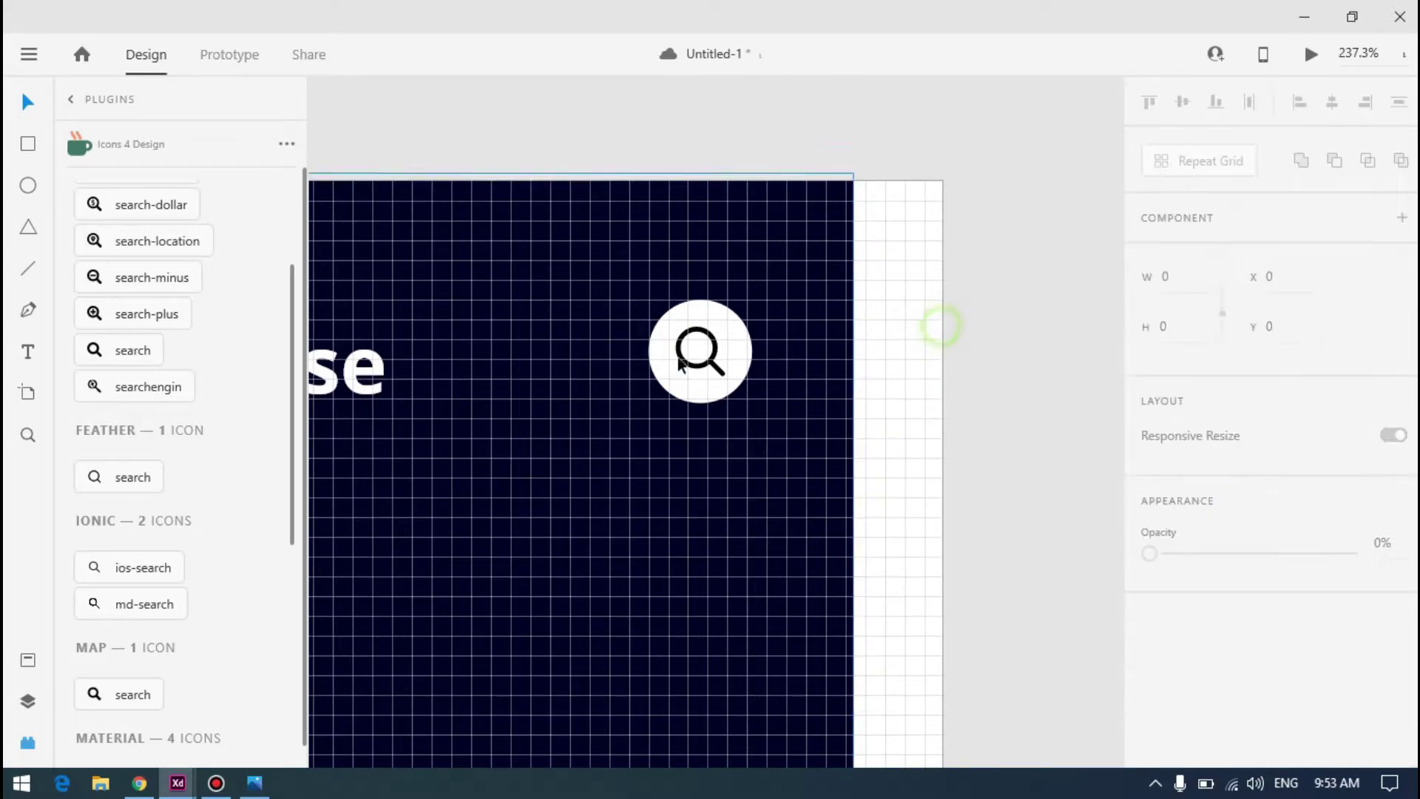
Fill the circle behind the search icon with the saved navy swatch and darken it to #000213
{"action": "left_click", "coordinate": [684, 361]}
{"action": "scroll", "coordinate": [1268, 595], "scroll_direction": "down", "scroll_amount": 3}
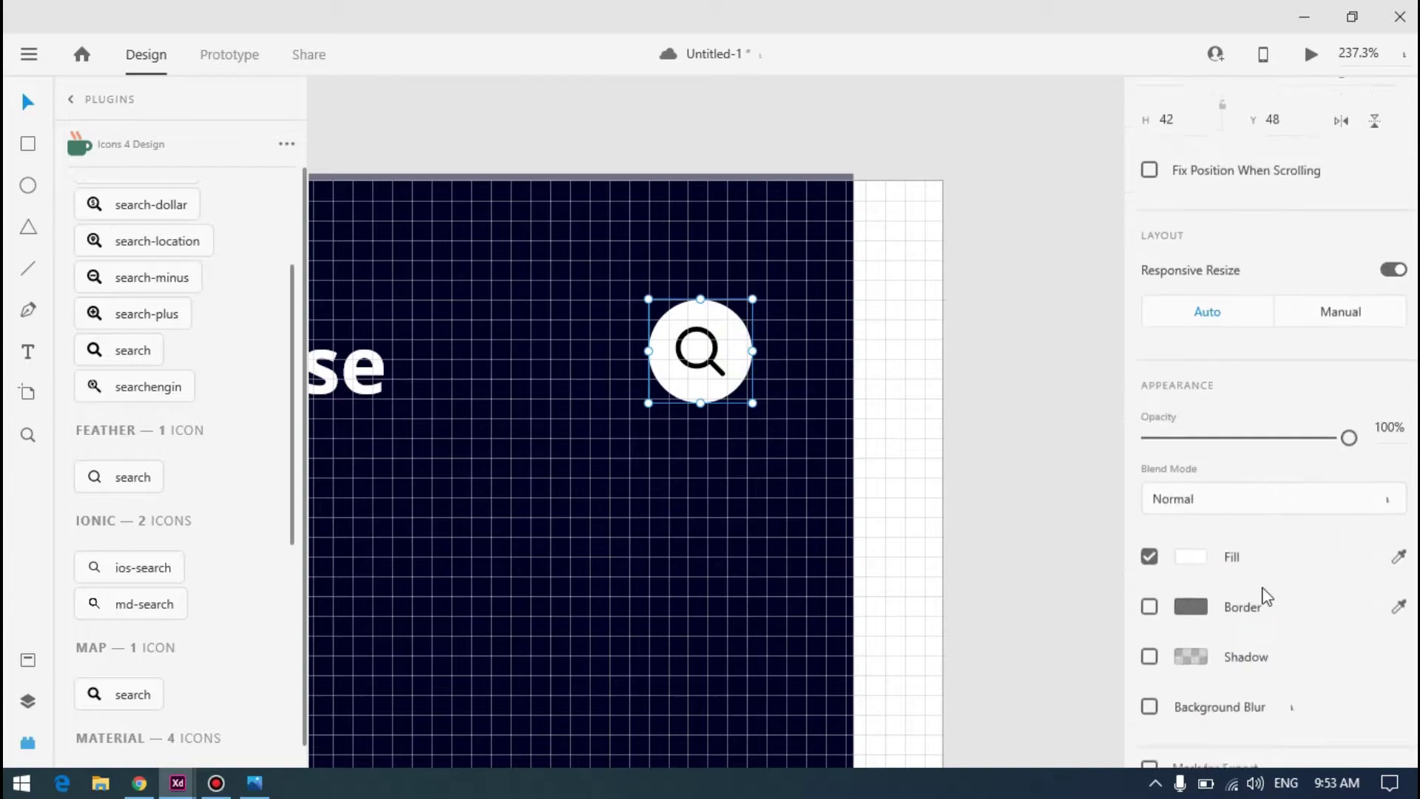
{"action": "scroll", "coordinate": [1268, 595], "scroll_direction": "down", "scroll_amount": 1}
{"action": "left_click", "coordinate": [1187, 531]}
{"action": "left_click", "coordinate": [930, 667]}
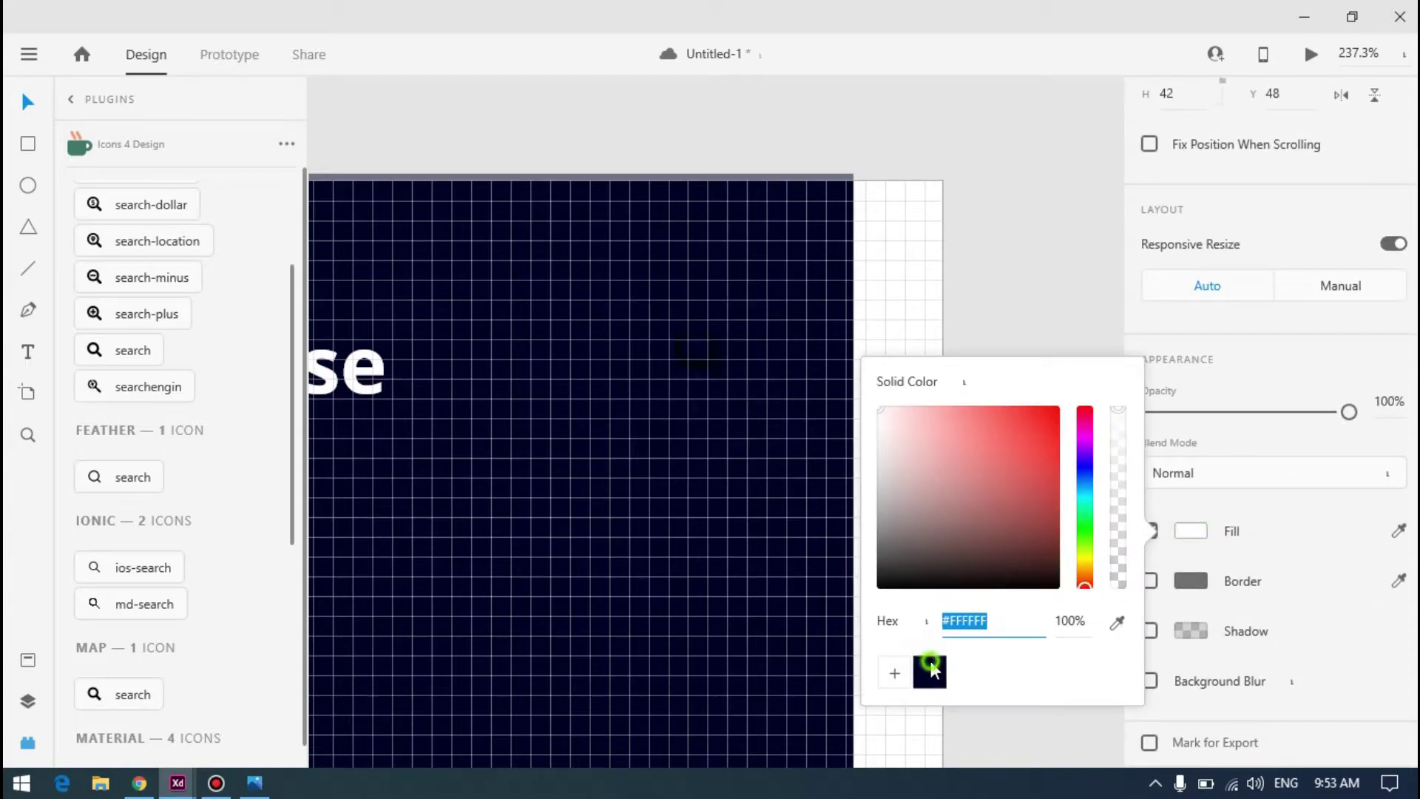
{"action": "left_click_drag", "start_coordinate": [1057, 568], "coordinate": [1058, 580]}
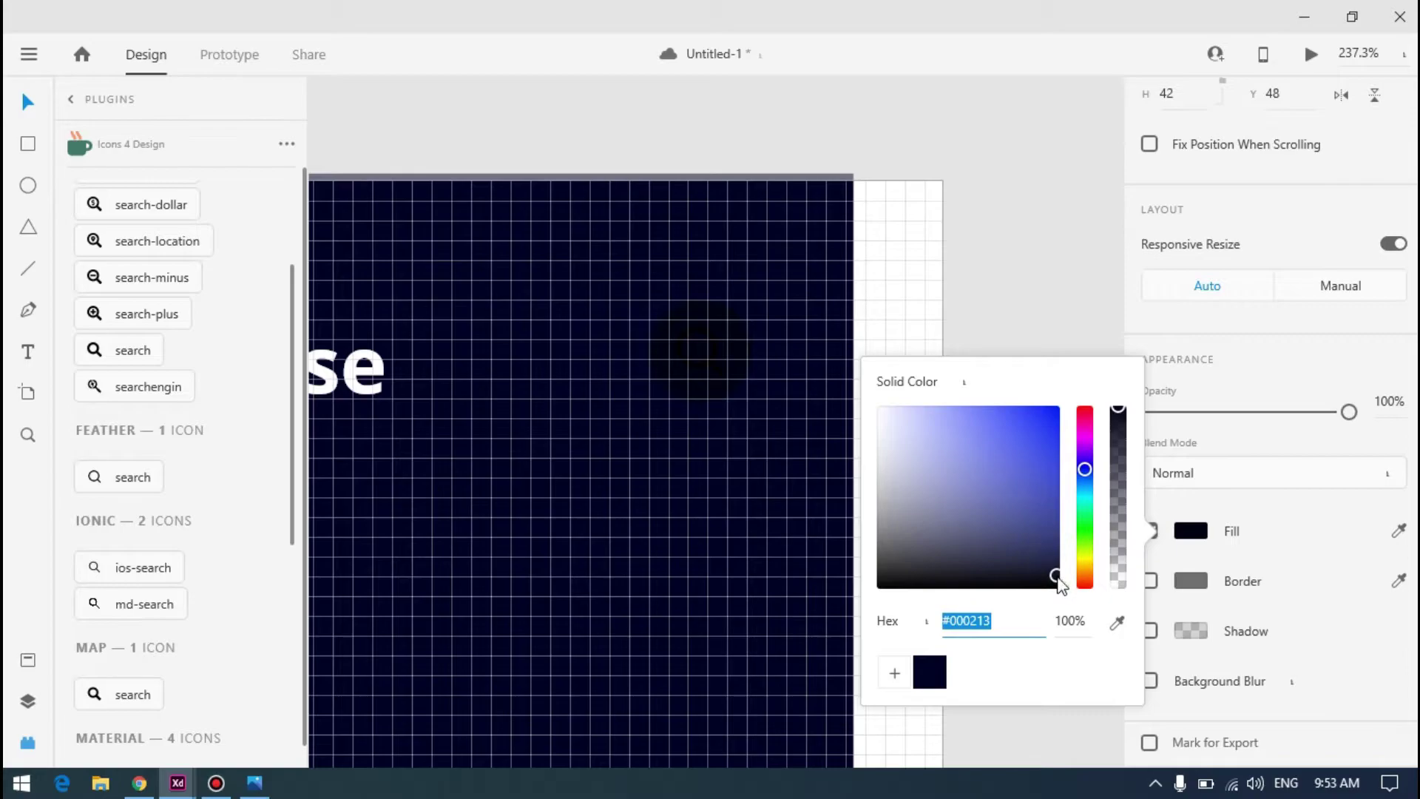
Compare the search button with the reference image and lighten the circle's fill to #11164E
{"action": "left_click", "coordinate": [666, 386]}
{"action": "key", "text": "alt+Tab"}
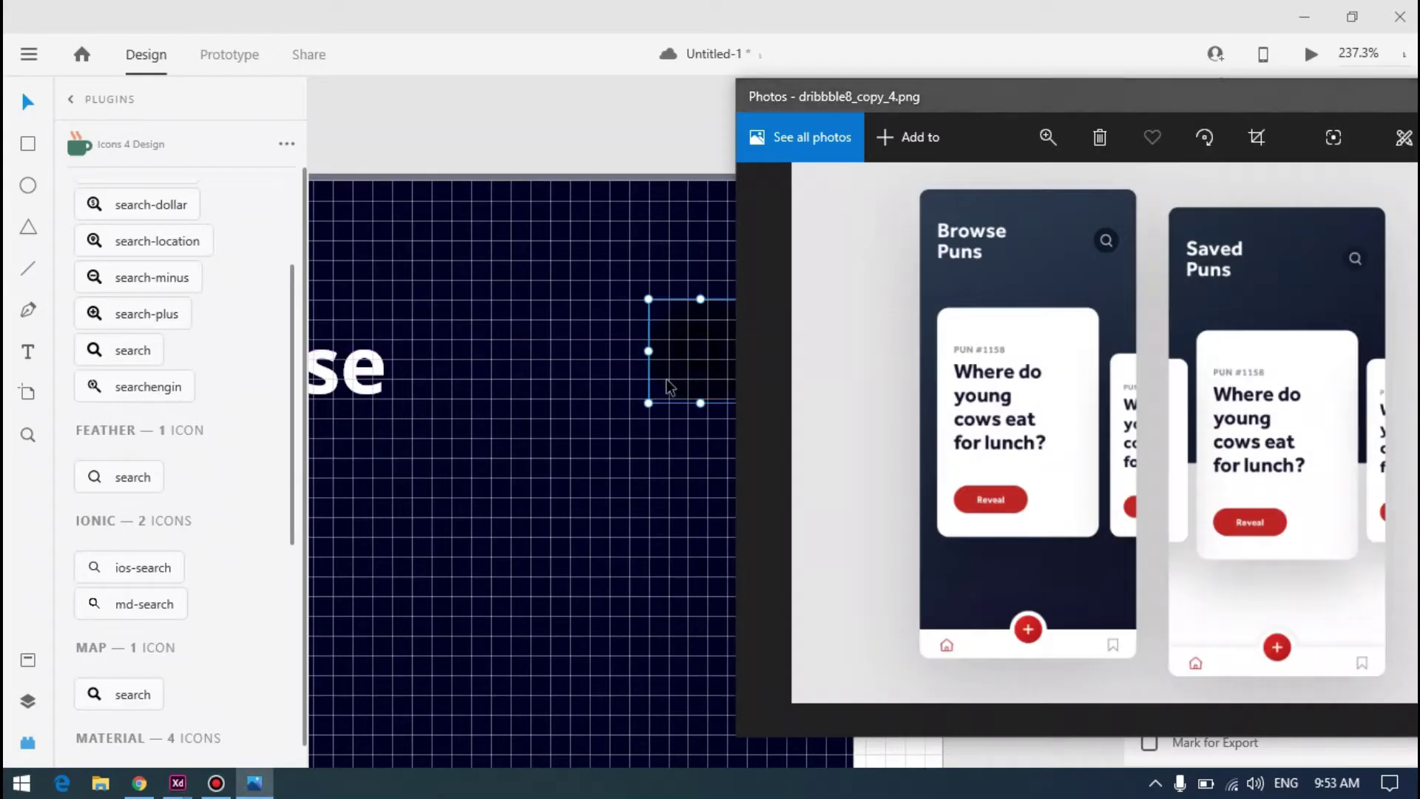
{"action": "key", "text": "alt+Tab"}
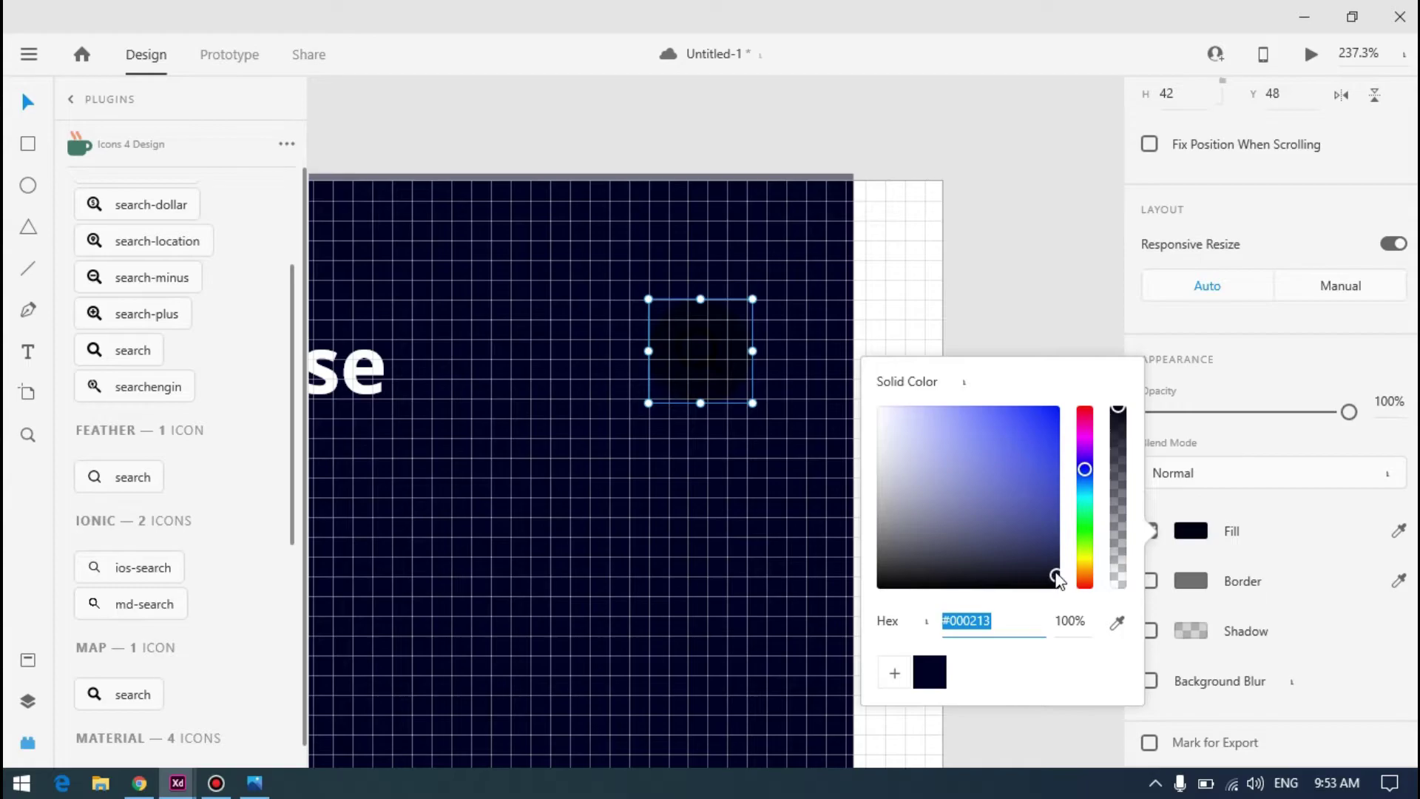
{"action": "left_click_drag", "start_coordinate": [1057, 573], "coordinate": [1044, 556]}
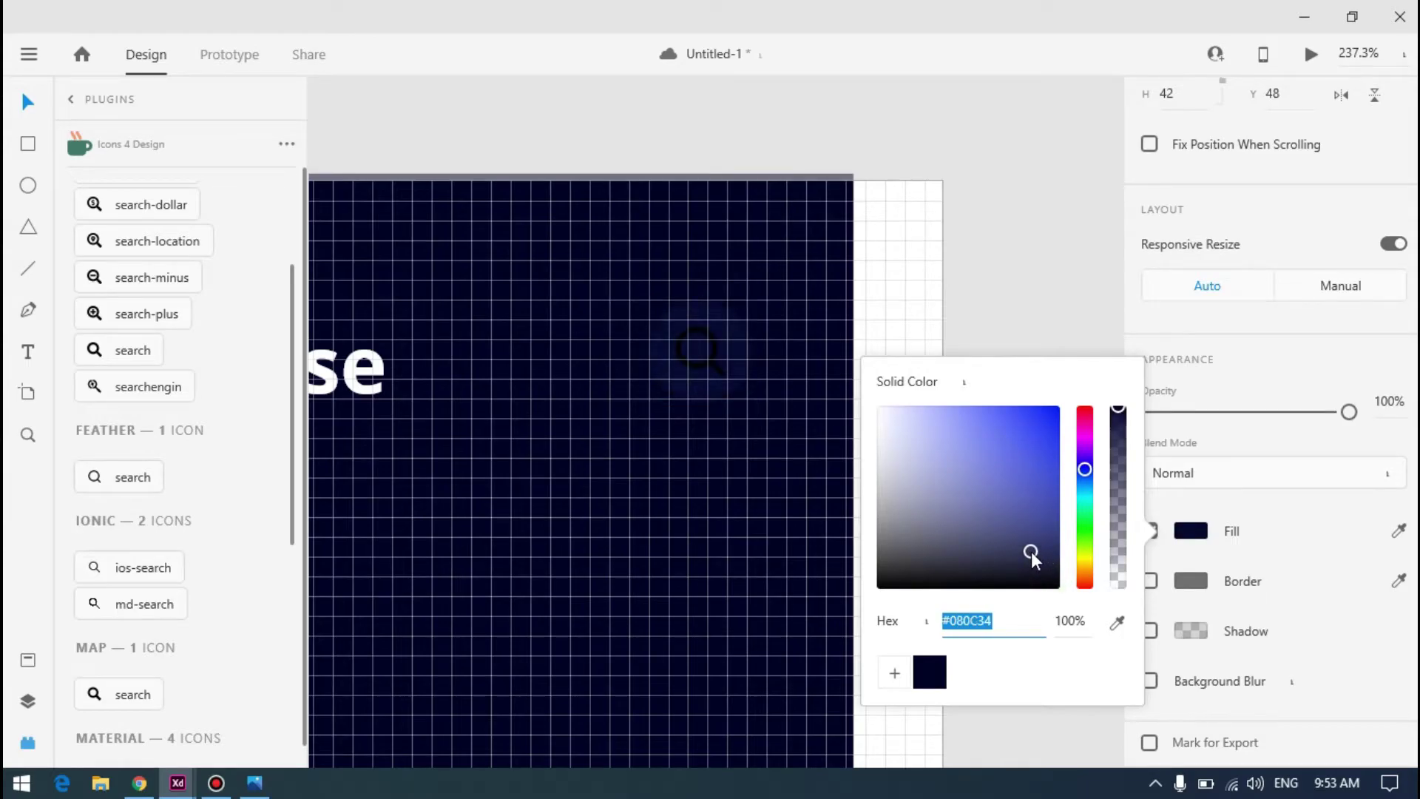
{"action": "key", "text": "alt+Tab"}
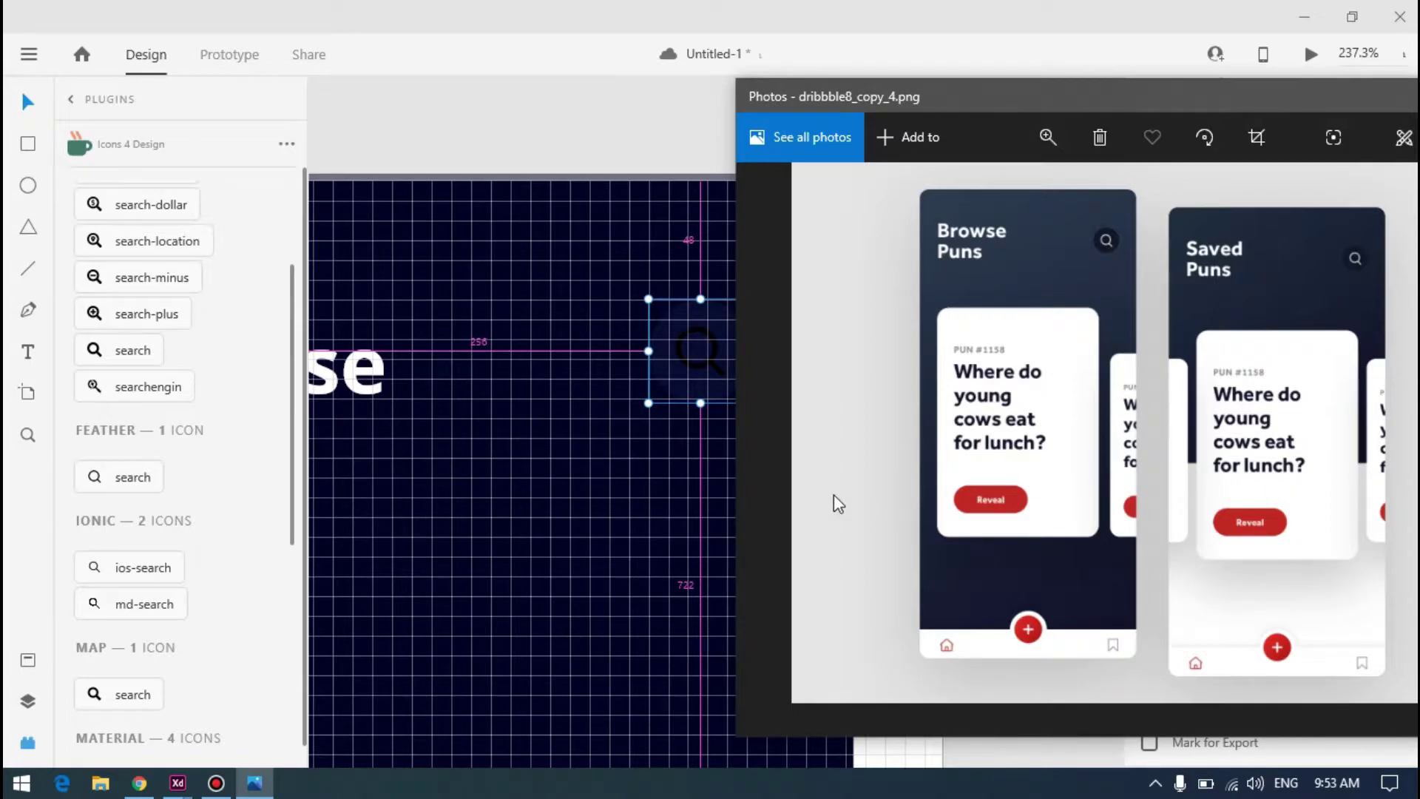
{"action": "key", "text": "alt+Tab"}
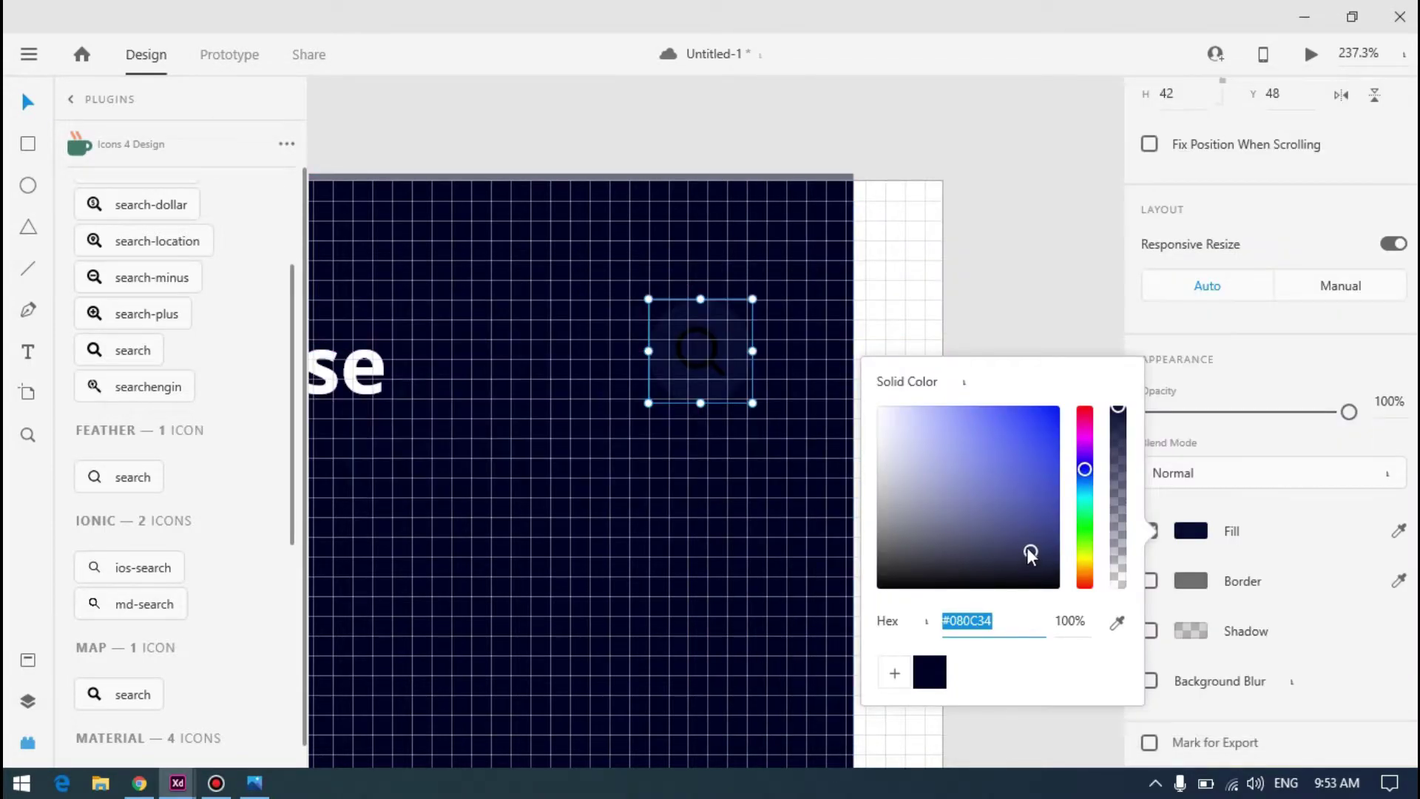
{"action": "left_click_drag", "start_coordinate": [1030, 551], "coordinate": [1018, 530]}
Set the search icon's border colour to white, #FFFFFF
{"action": "double_click", "coordinate": [700, 364]}
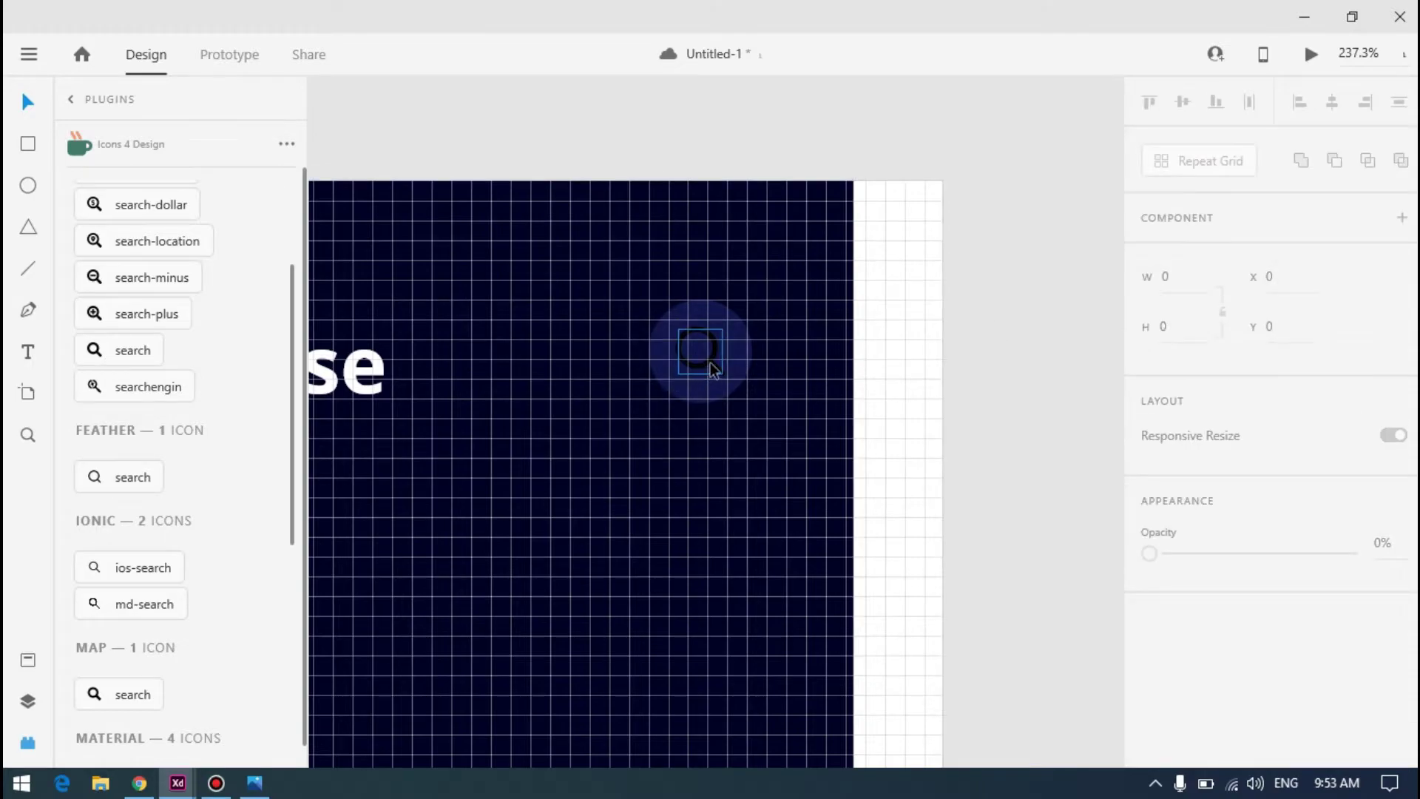
{"action": "scroll", "coordinate": [1220, 480], "scroll_direction": "down", "scroll_amount": 5}
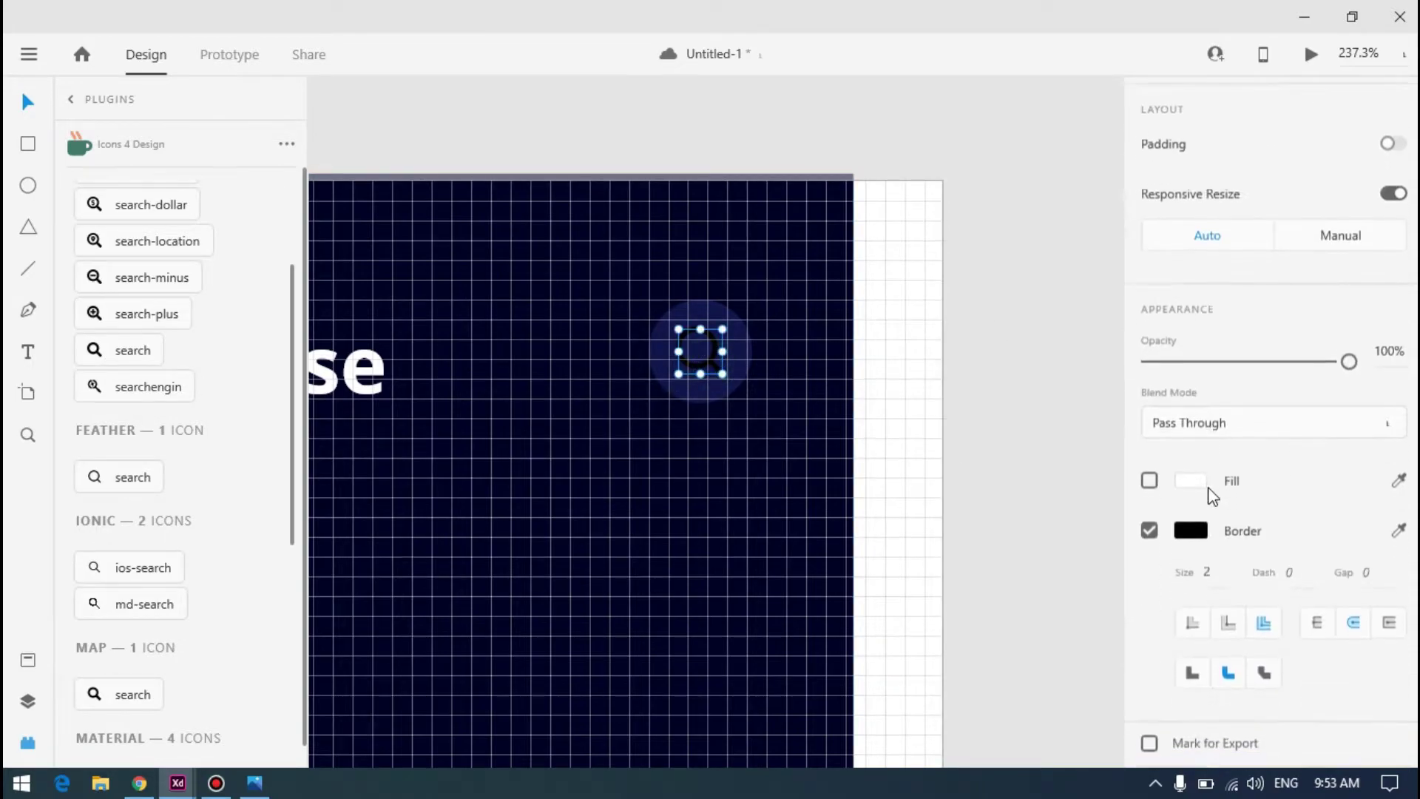
{"action": "left_click", "coordinate": [1190, 530]}
{"action": "left_click_drag", "start_coordinate": [923, 501], "coordinate": [925, 310]}
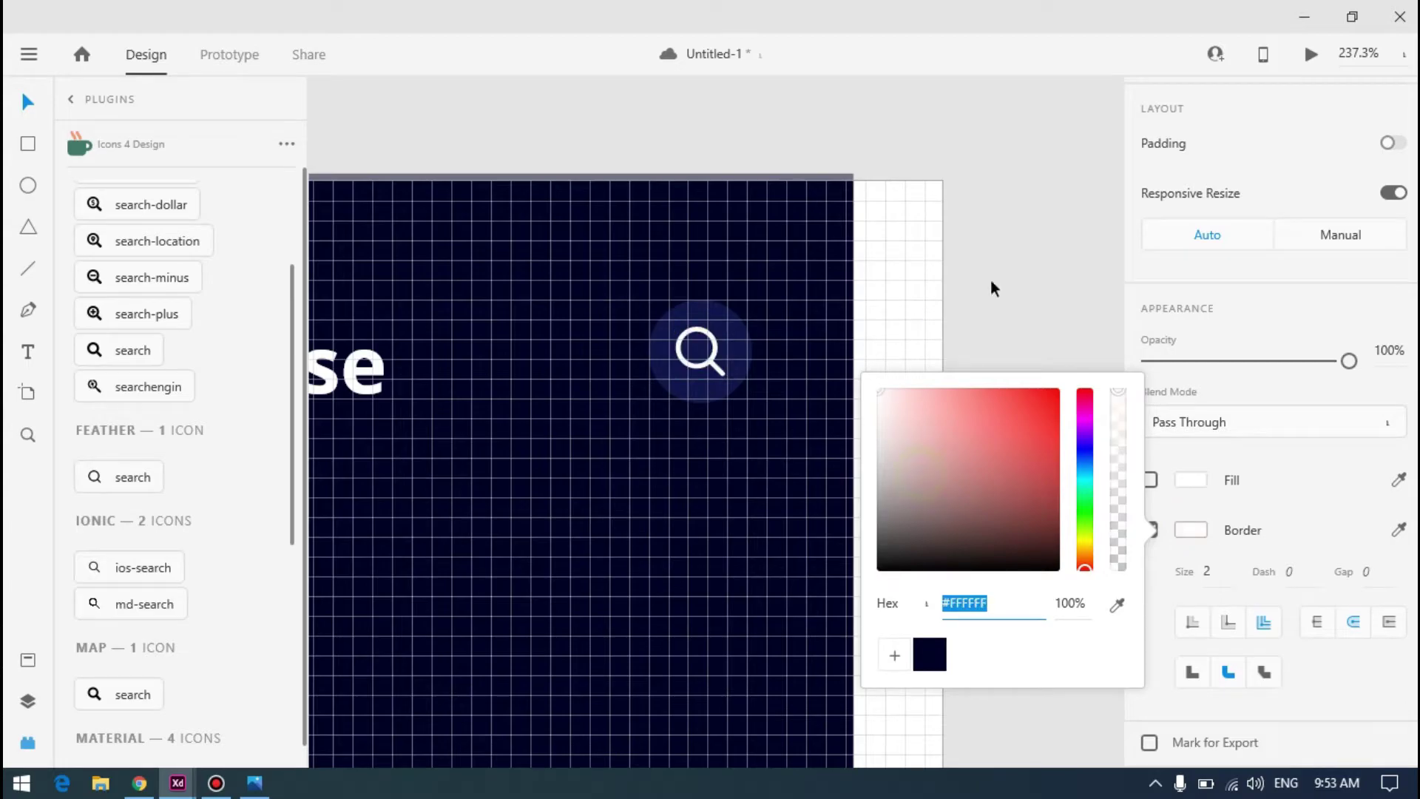
{"action": "left_click", "coordinate": [1051, 254]}
Preview the artboard and compare its header and search button with the reference image
{"action": "scroll", "coordinate": [952, 290], "scroll_direction": "down", "scroll_amount": 5}
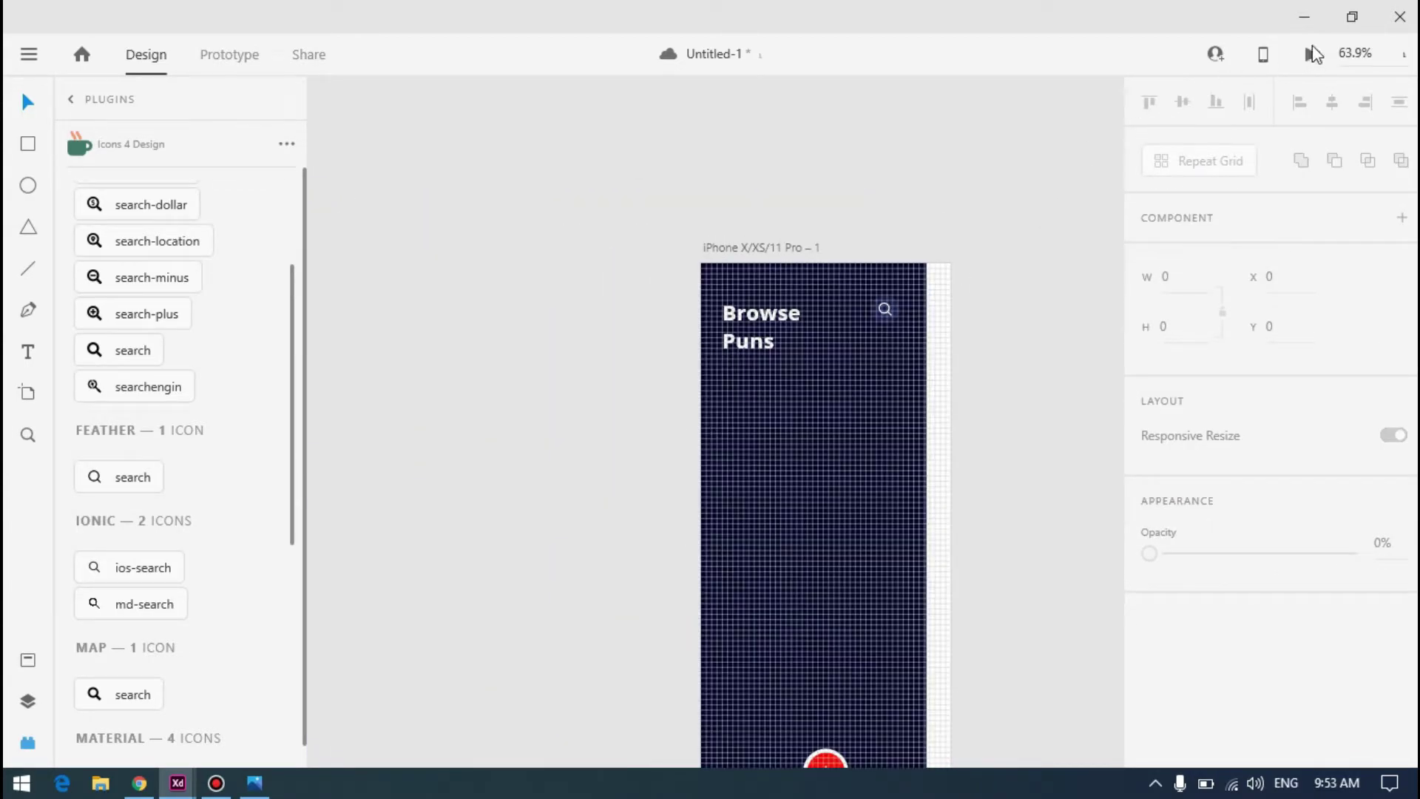
{"action": "left_click", "coordinate": [1311, 51]}
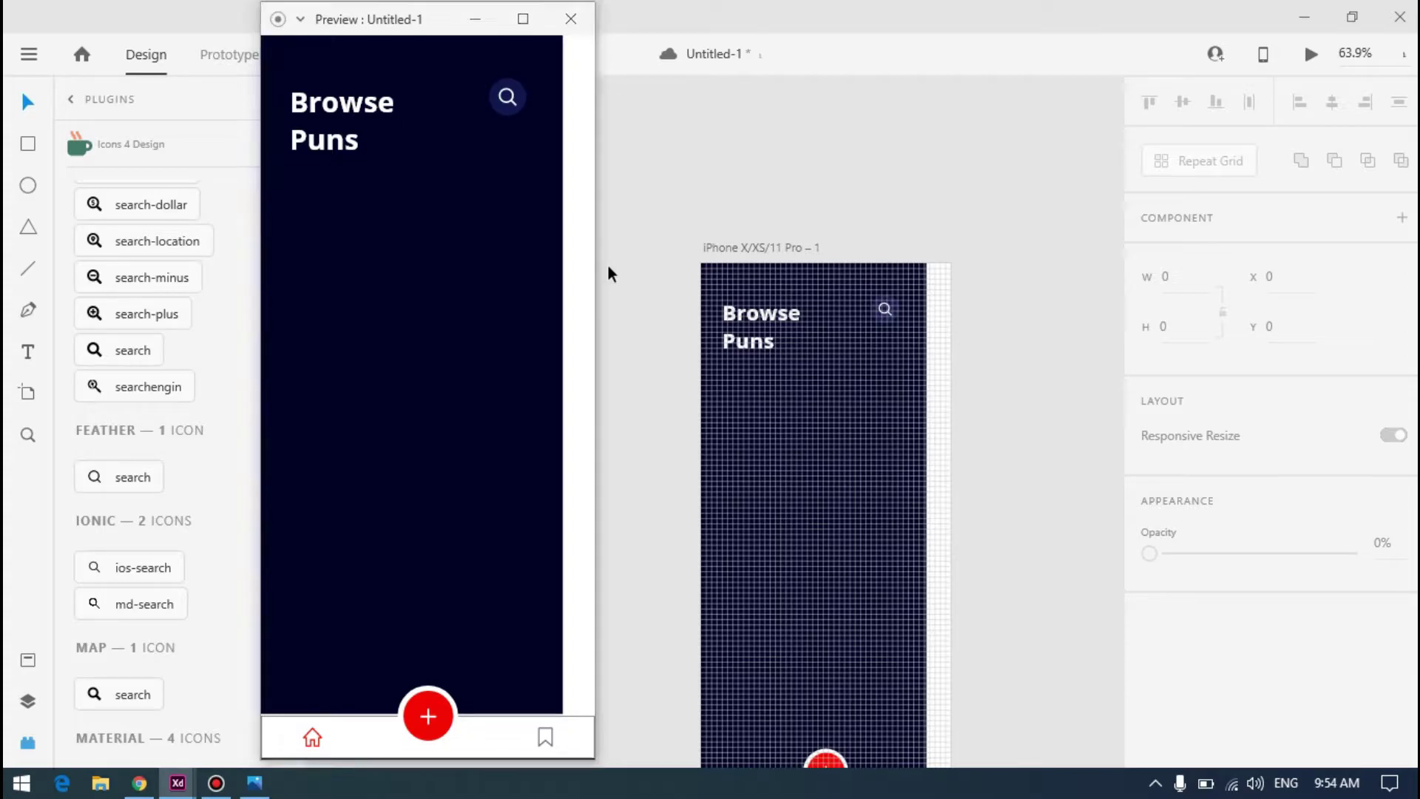
{"action": "key", "text": "alt+Tab"}
{"action": "key", "text": "alt+Tab"}
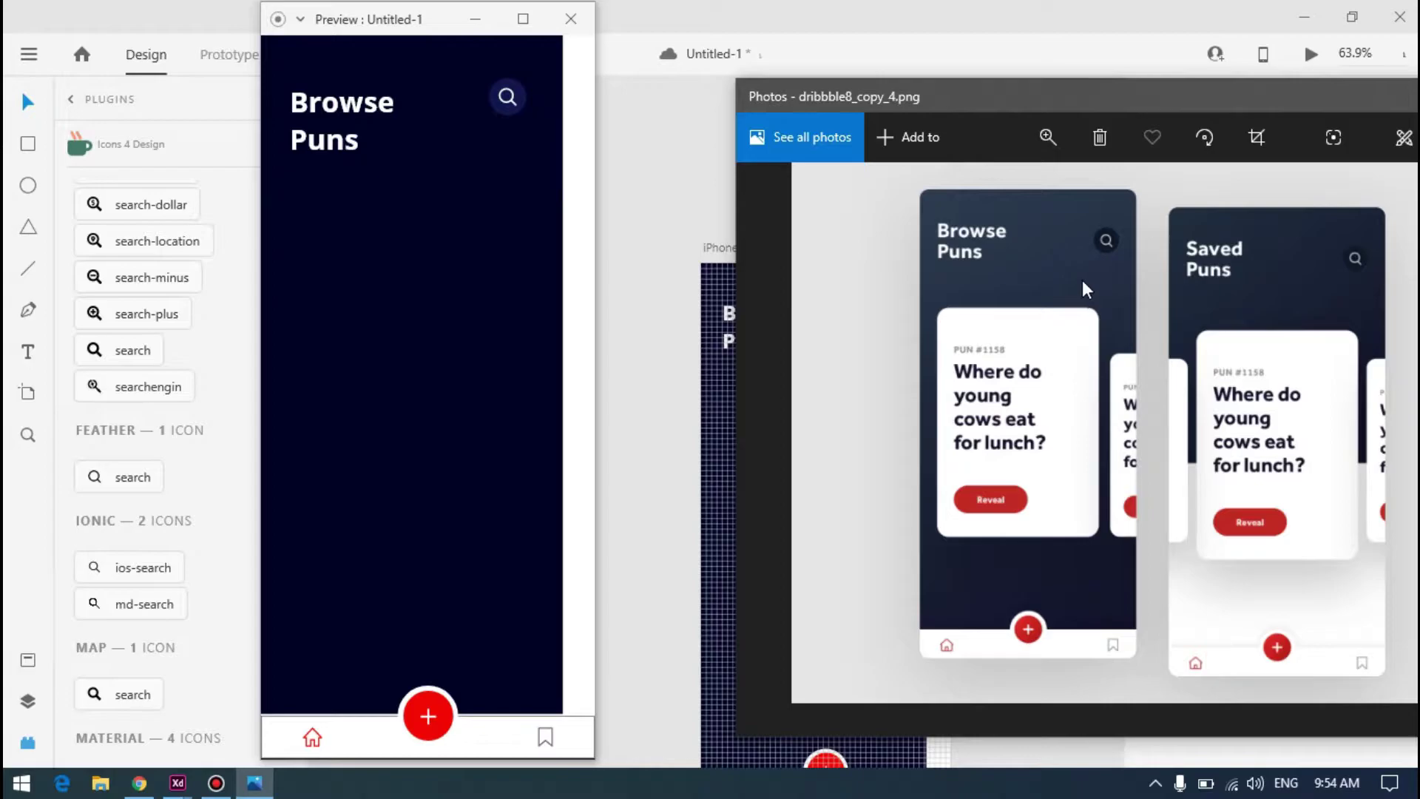
{"action": "left_click", "coordinate": [668, 140]}
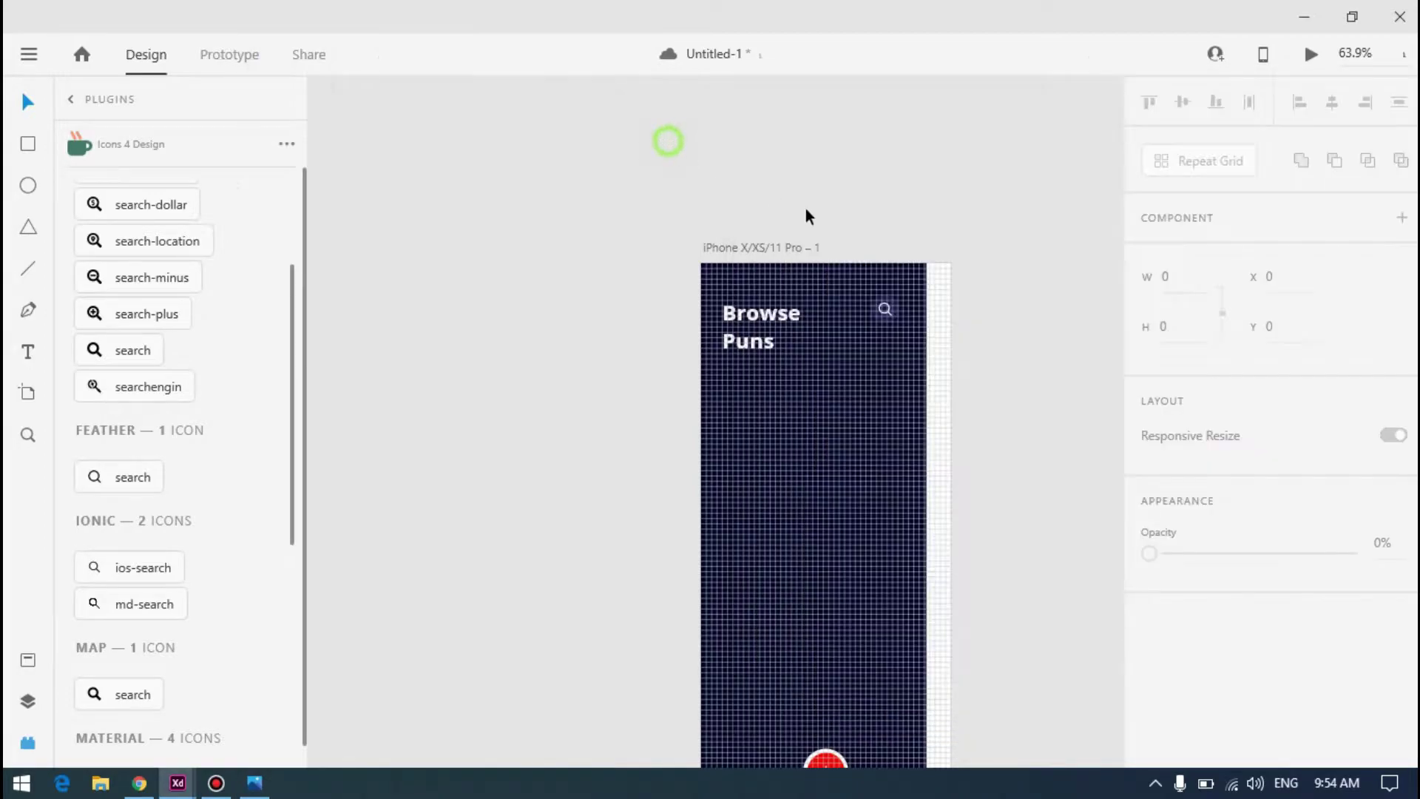
Darken the fill of the circle behind the search icon to #00032A
{"action": "scroll", "coordinate": [930, 300], "scroll_direction": "up", "scroll_amount": 8}
{"action": "left_click", "coordinate": [638, 353]}
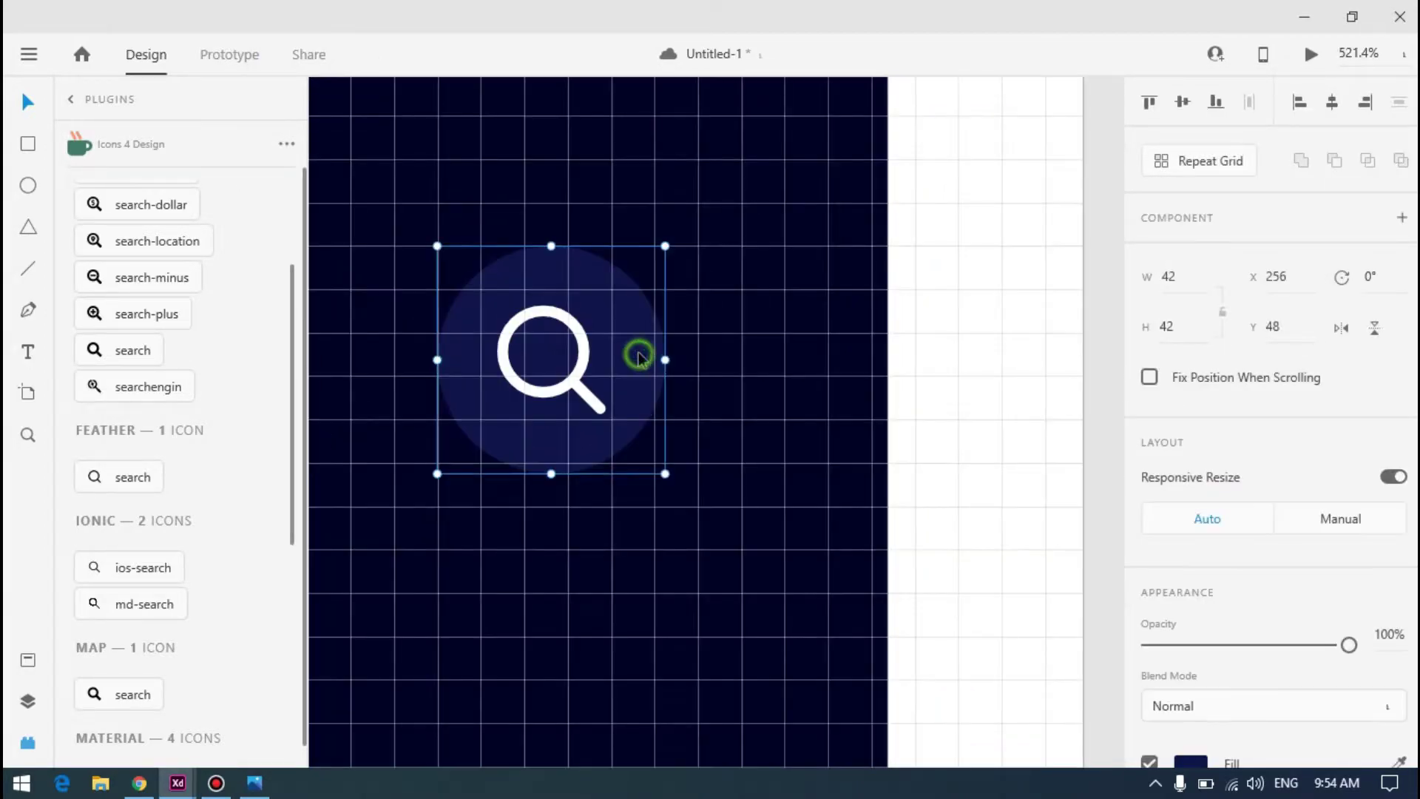
{"action": "scroll", "coordinate": [1160, 358], "scroll_direction": "down", "scroll_amount": 3}
{"action": "left_click", "coordinate": [1193, 531]}
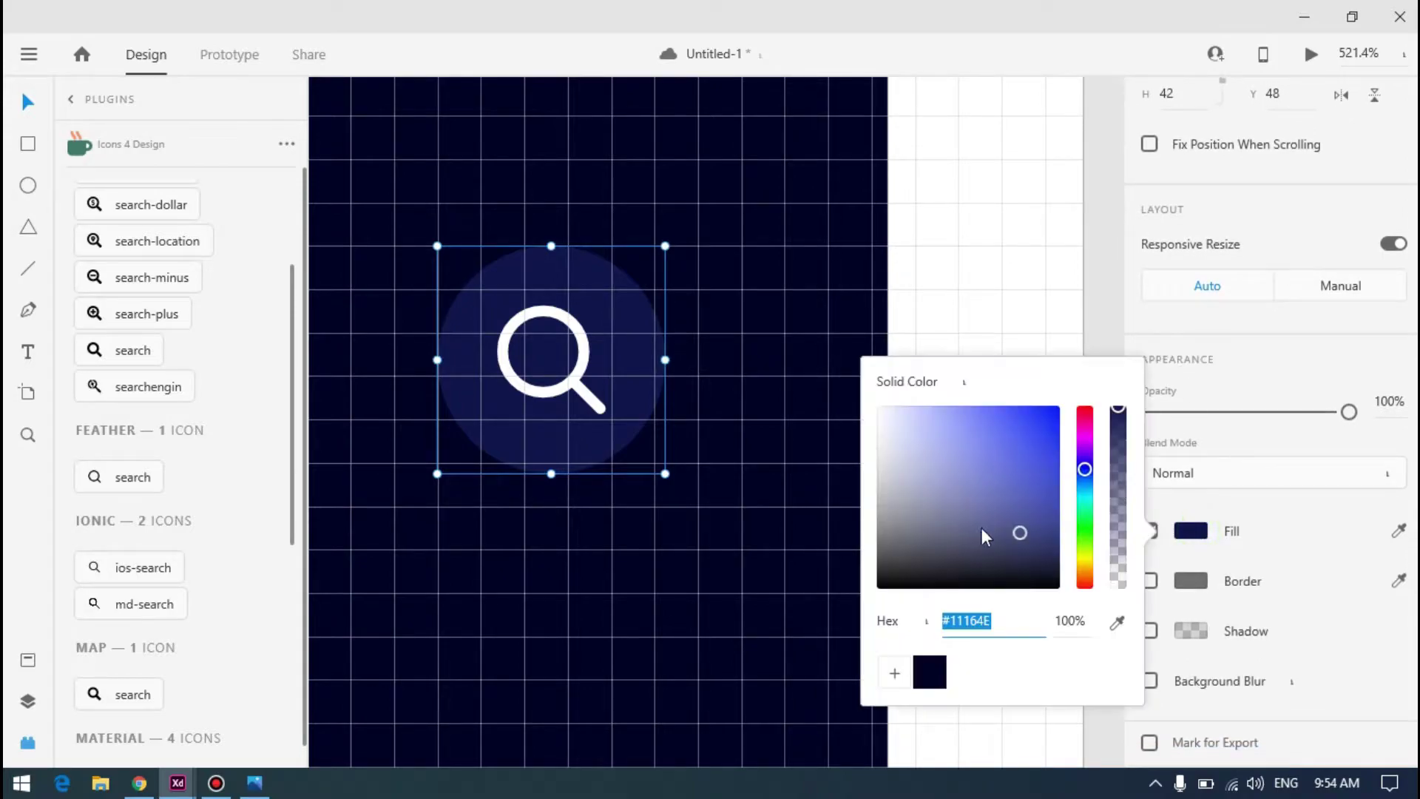
{"action": "left_click_drag", "start_coordinate": [1016, 536], "coordinate": [1085, 587]}
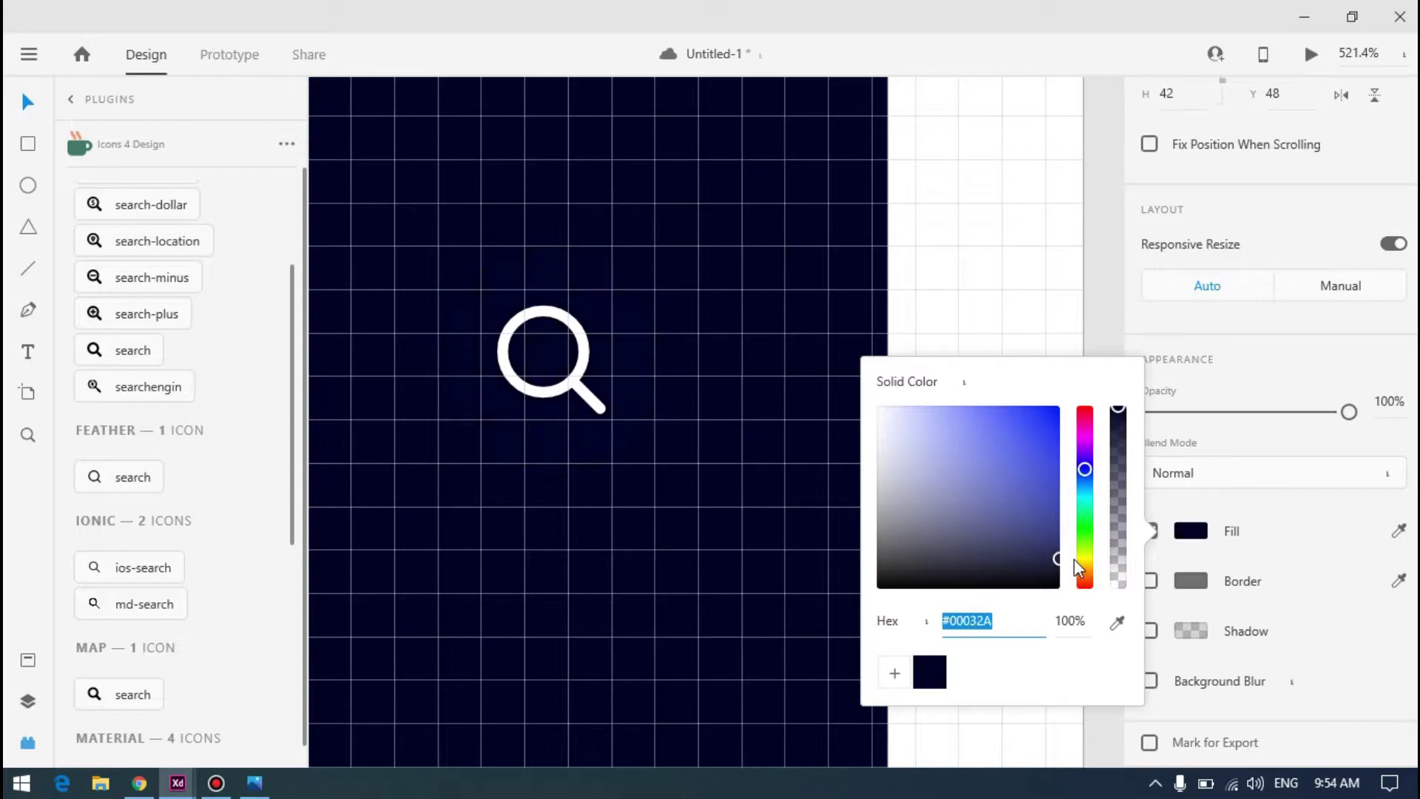
Lighten the background rectangle's fill to #000541 so it contrasts with the search button's circle
{"action": "left_click", "coordinate": [773, 312]}
{"action": "left_click", "coordinate": [1190, 581]}
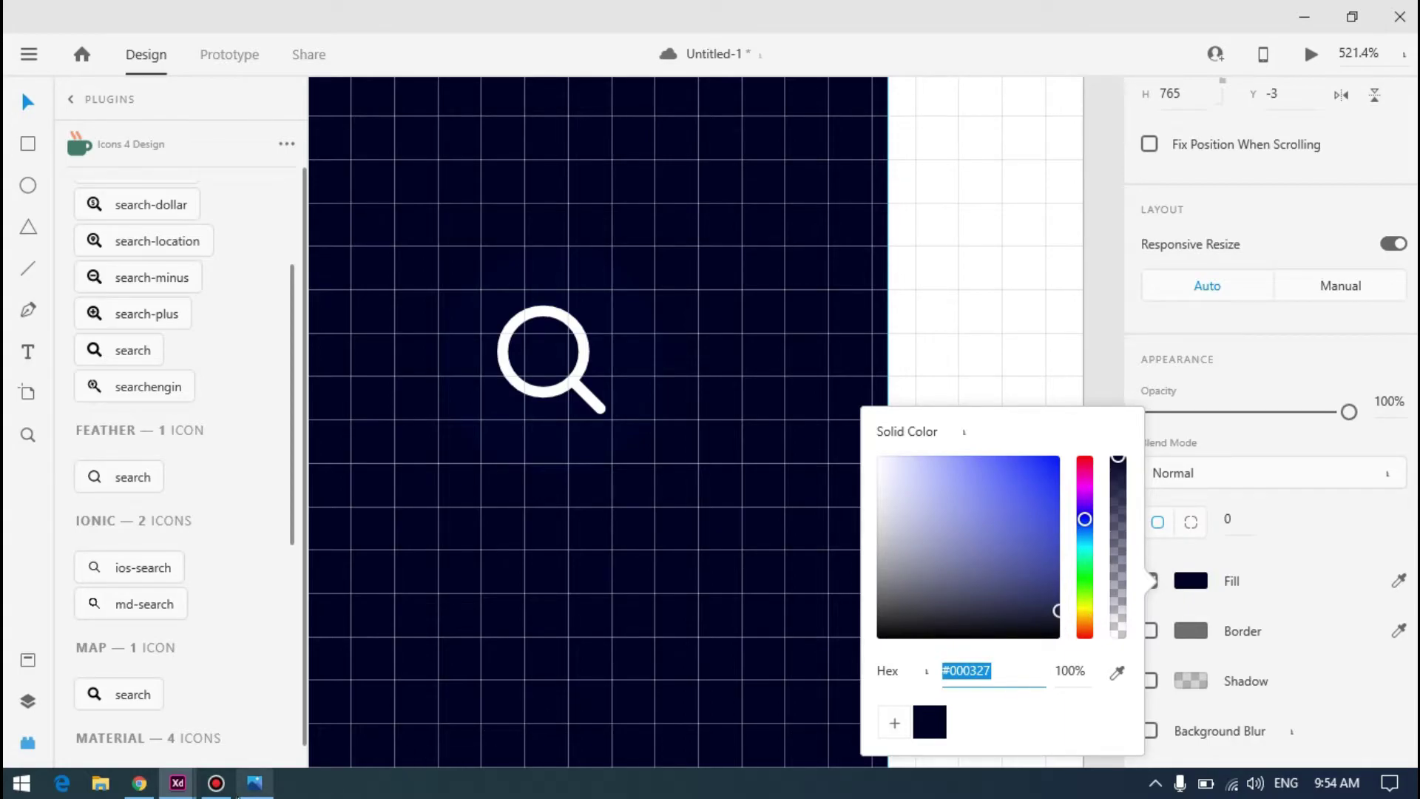
{"action": "left_click", "coordinate": [243, 789]}
{"action": "left_click", "coordinate": [244, 792]}
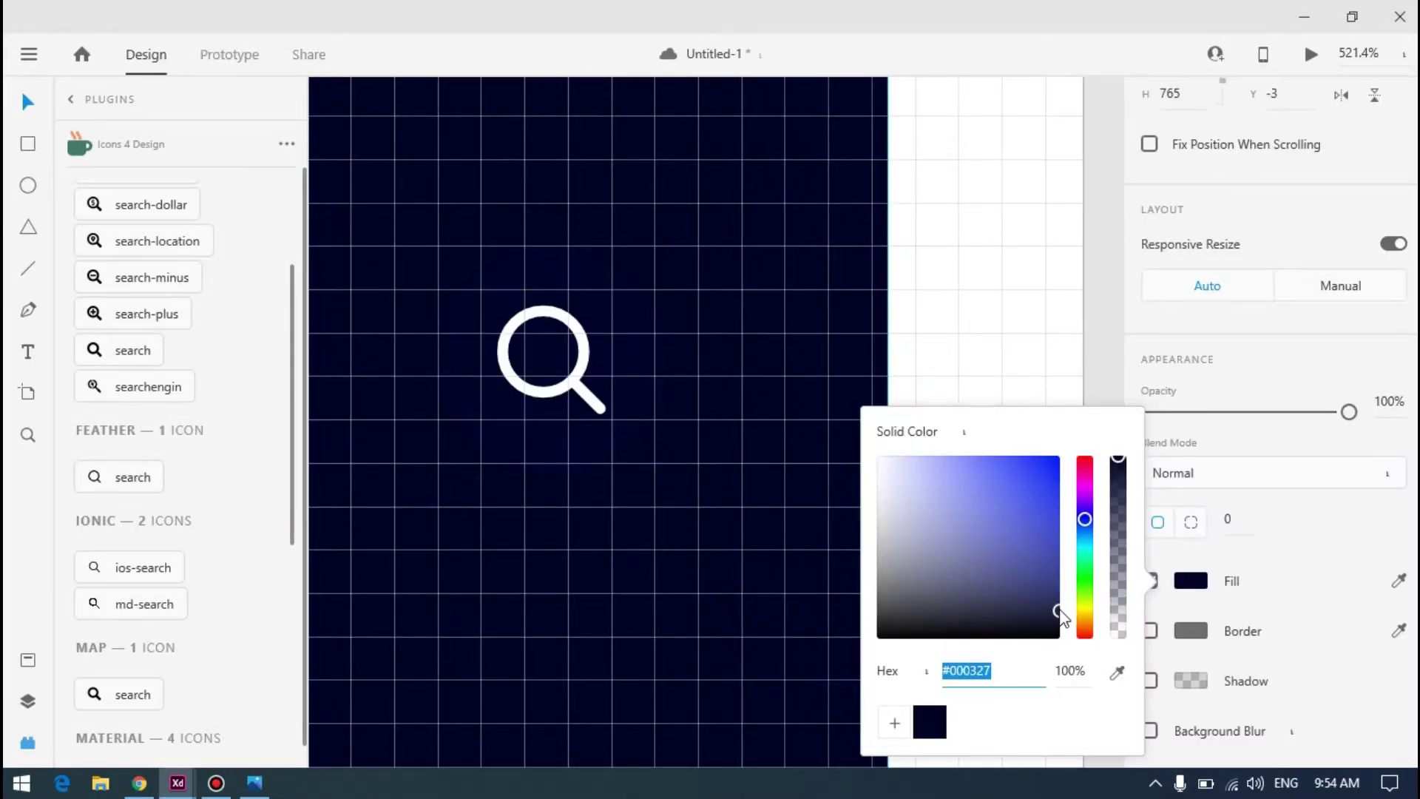
{"action": "left_click_drag", "start_coordinate": [1060, 611], "coordinate": [1062, 593]}
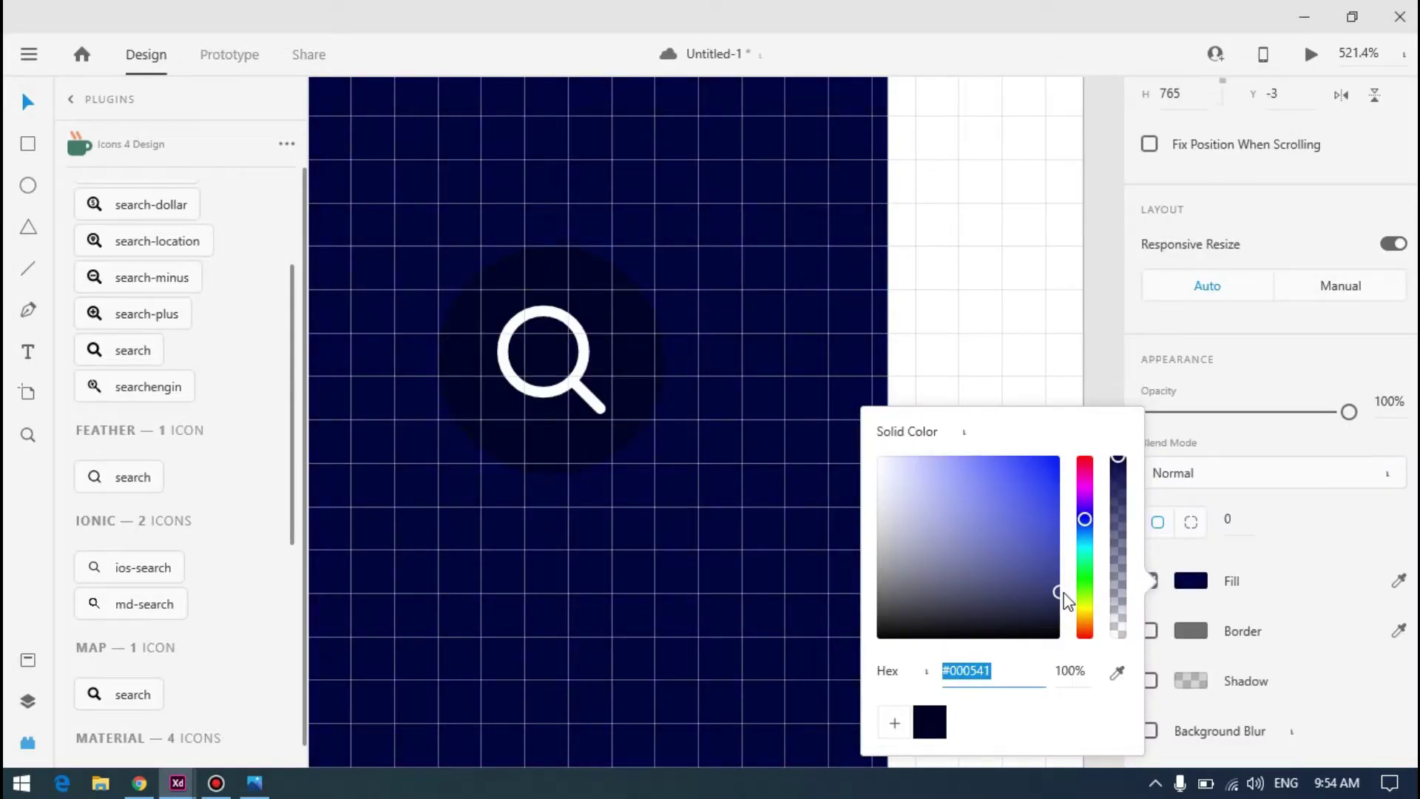
Check the lighter background and search button against the reference image and in the preview
{"action": "scroll", "coordinate": [1081, 210], "scroll_direction": "down", "scroll_amount": 5}
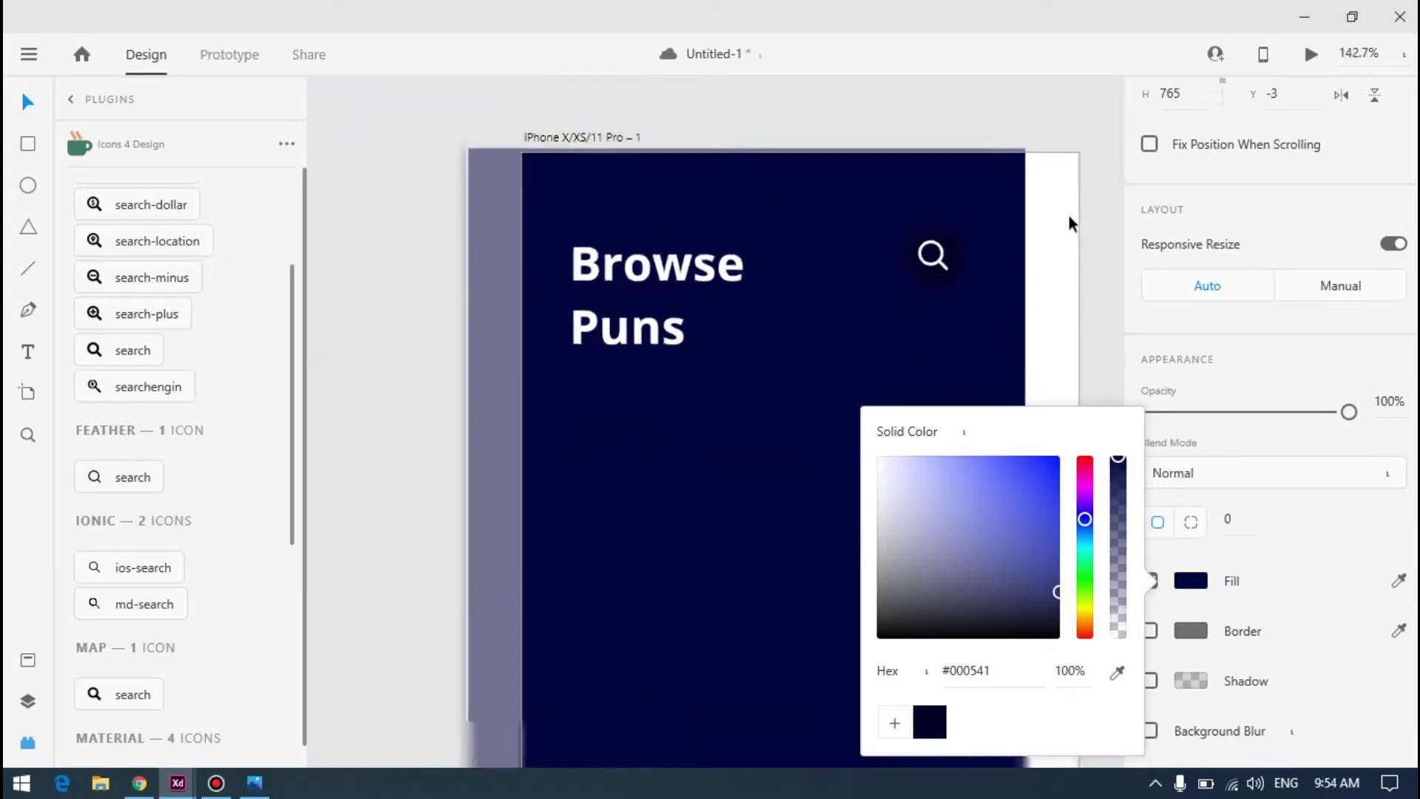
{"action": "scroll", "coordinate": [1077, 215], "scroll_direction": "down", "scroll_amount": 1}
{"action": "key", "text": "ctrl+'"}
{"action": "key", "text": "alt+Tab"}
{"action": "key", "text": "alt+Tab"}
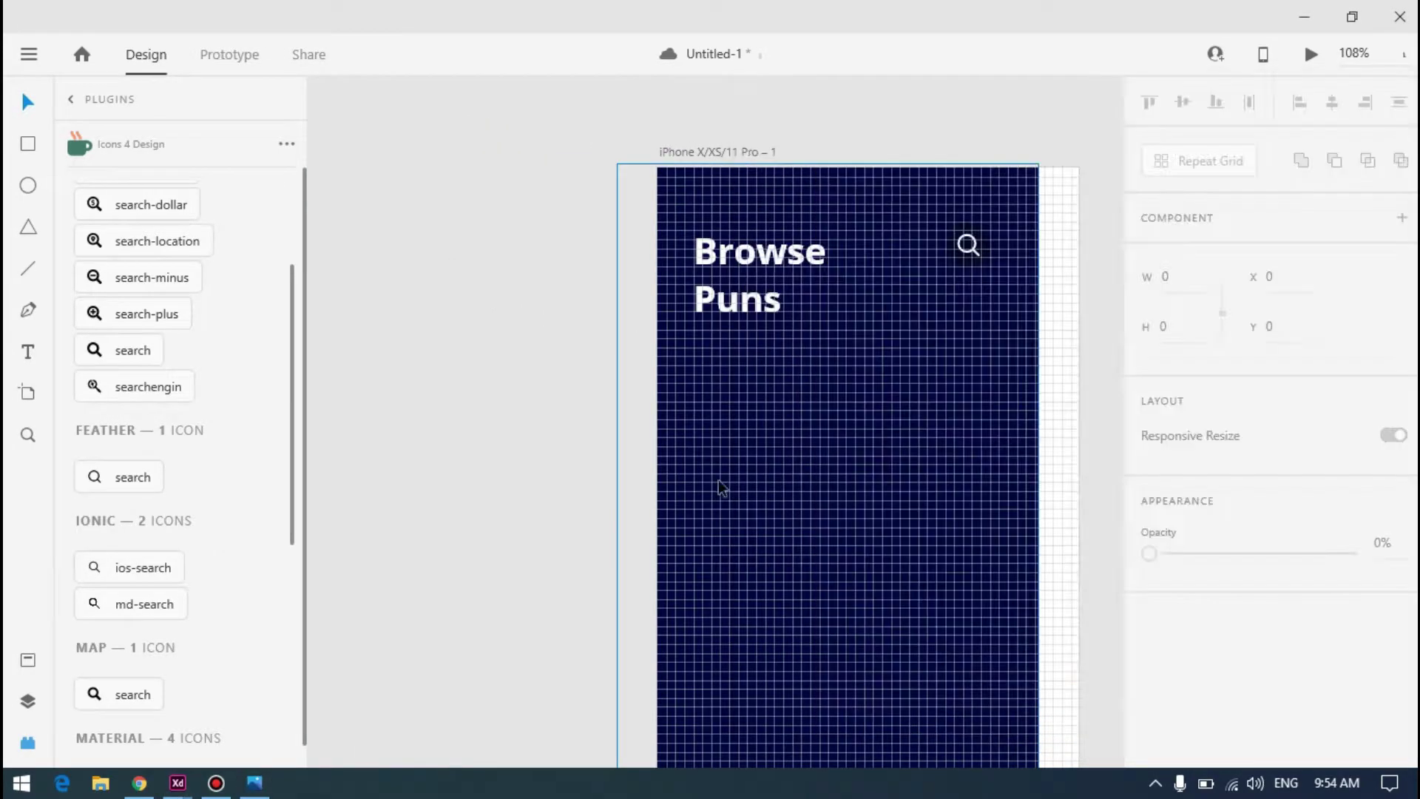
{"action": "mouse_move", "coordinate": [178, 782]}
{"action": "left_click", "coordinate": [274, 664]}
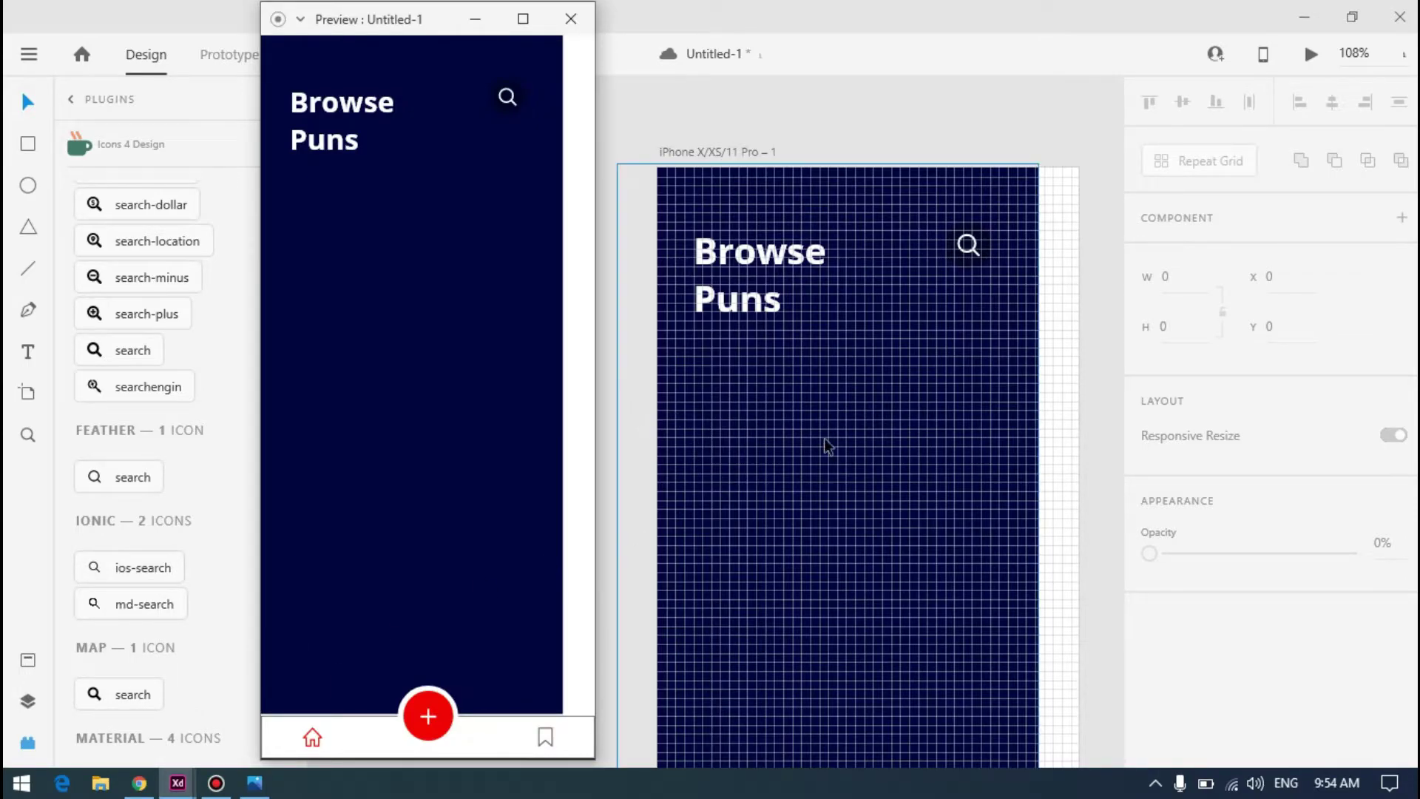
{"action": "left_click", "coordinate": [812, 114]}
Move the background rectangle across the artboard's full width at X 0, Y -3 and check it in the preview
{"action": "left_click", "coordinate": [924, 417]}
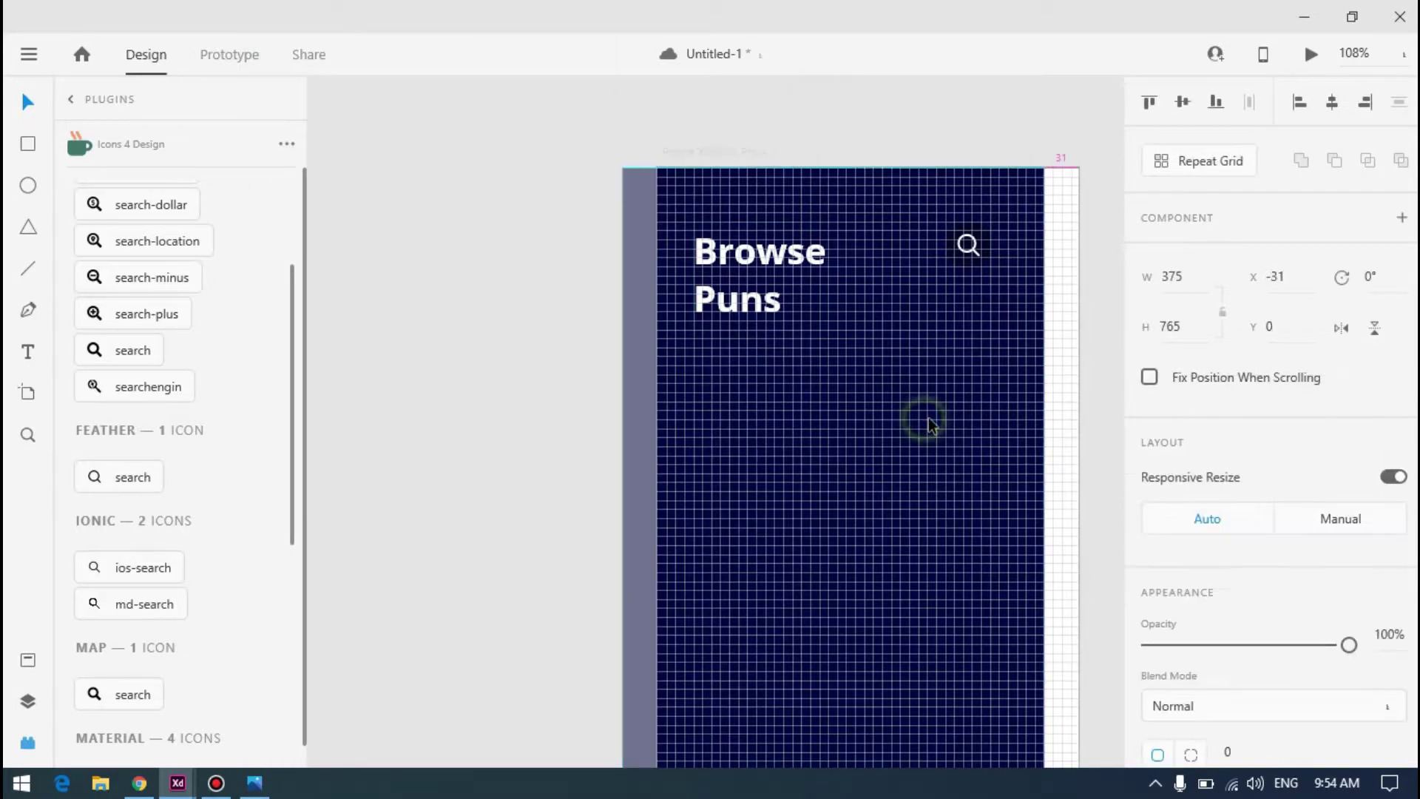
{"action": "left_click_drag", "start_coordinate": [957, 417], "coordinate": [965, 417]}
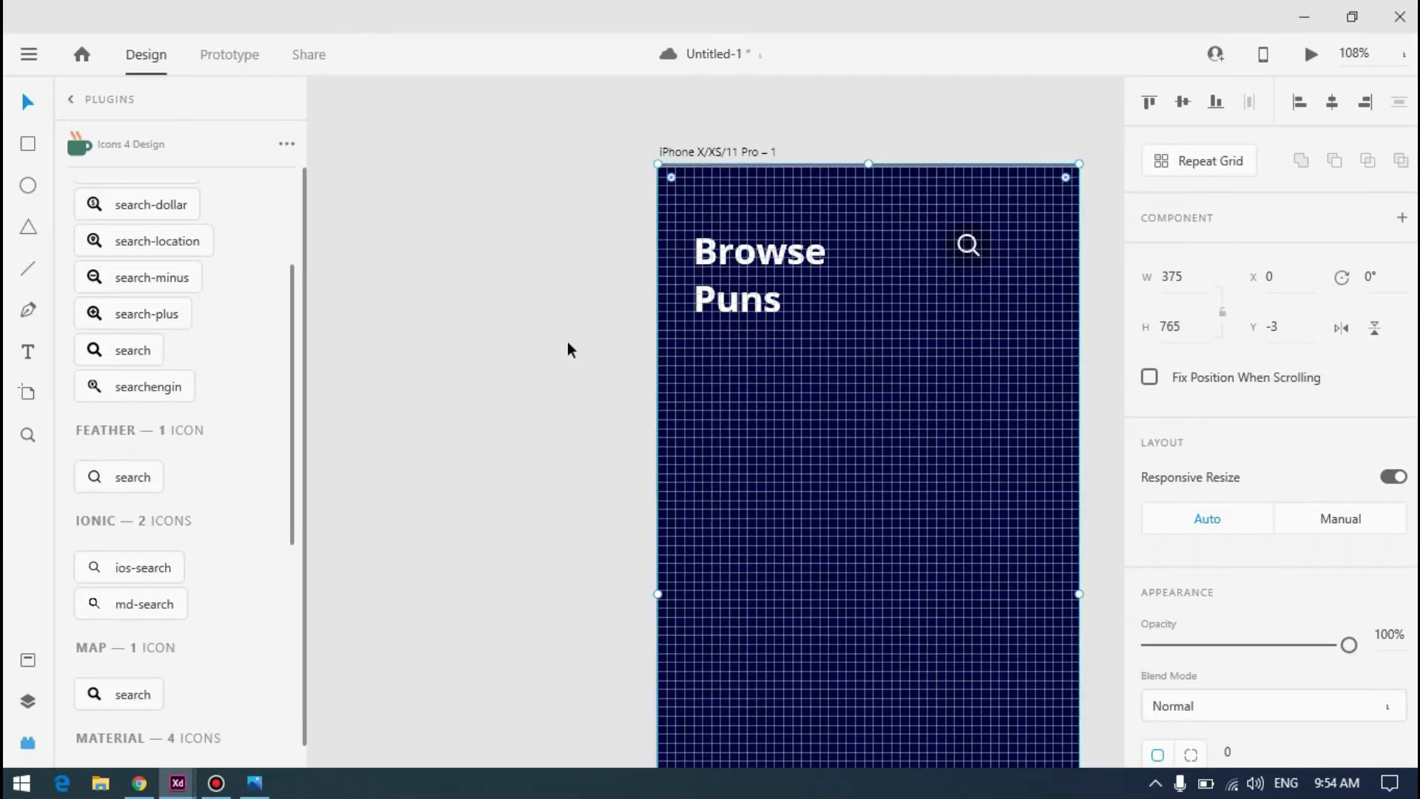
{"action": "key", "text": "ctrl+Return"}
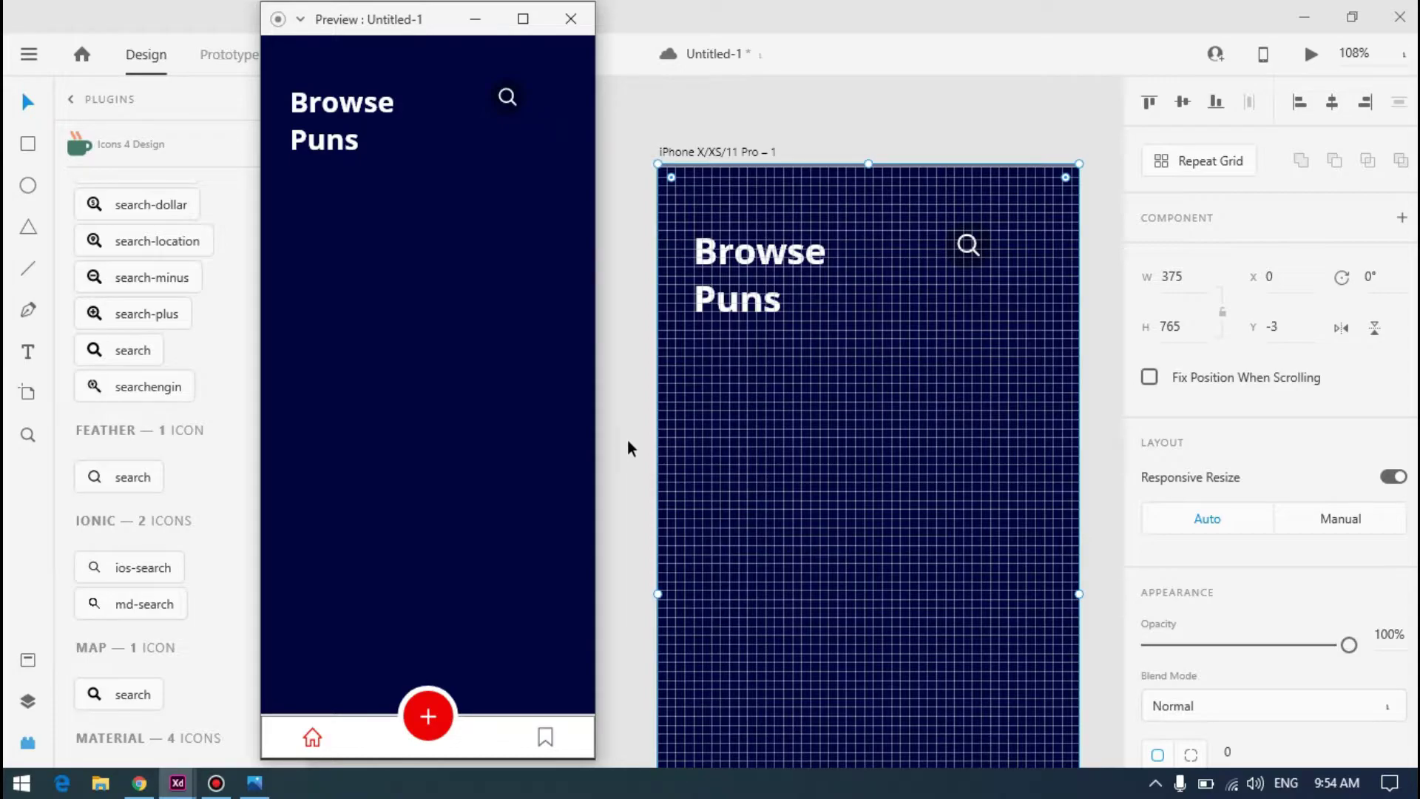
{"action": "left_click", "coordinate": [752, 429]}
Extend the background rectangle's lower edge down to the navigation bar, giving it a height of 767
{"action": "scroll", "coordinate": [664, 362], "scroll_direction": "down", "scroll_amount": 5}
{"action": "scroll", "coordinate": [690, 284], "scroll_direction": "up", "scroll_amount": 10}
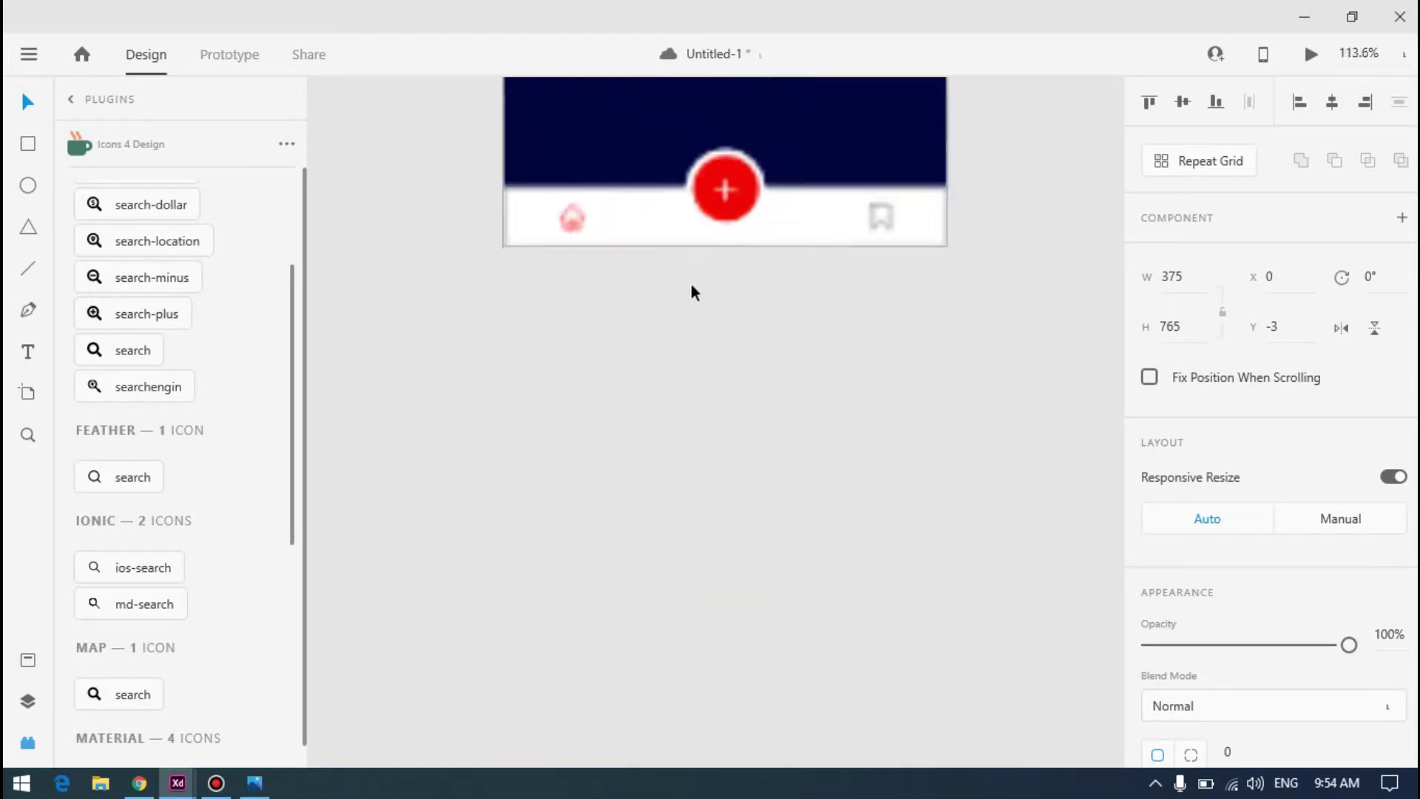
{"action": "scroll", "coordinate": [880, 291], "scroll_direction": "up", "scroll_amount": 3}
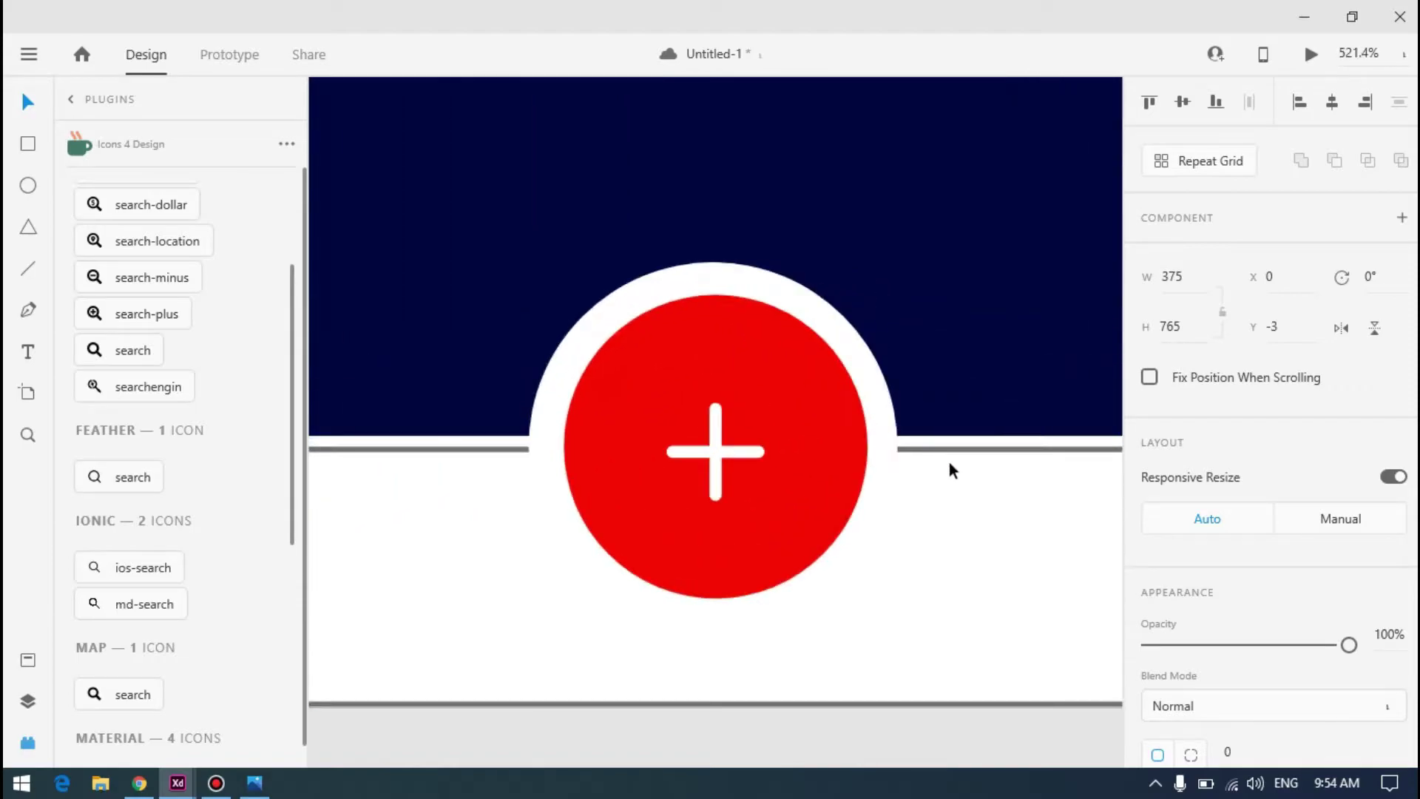
{"action": "left_click_drag", "start_coordinate": [714, 436], "coordinate": [716, 443]}
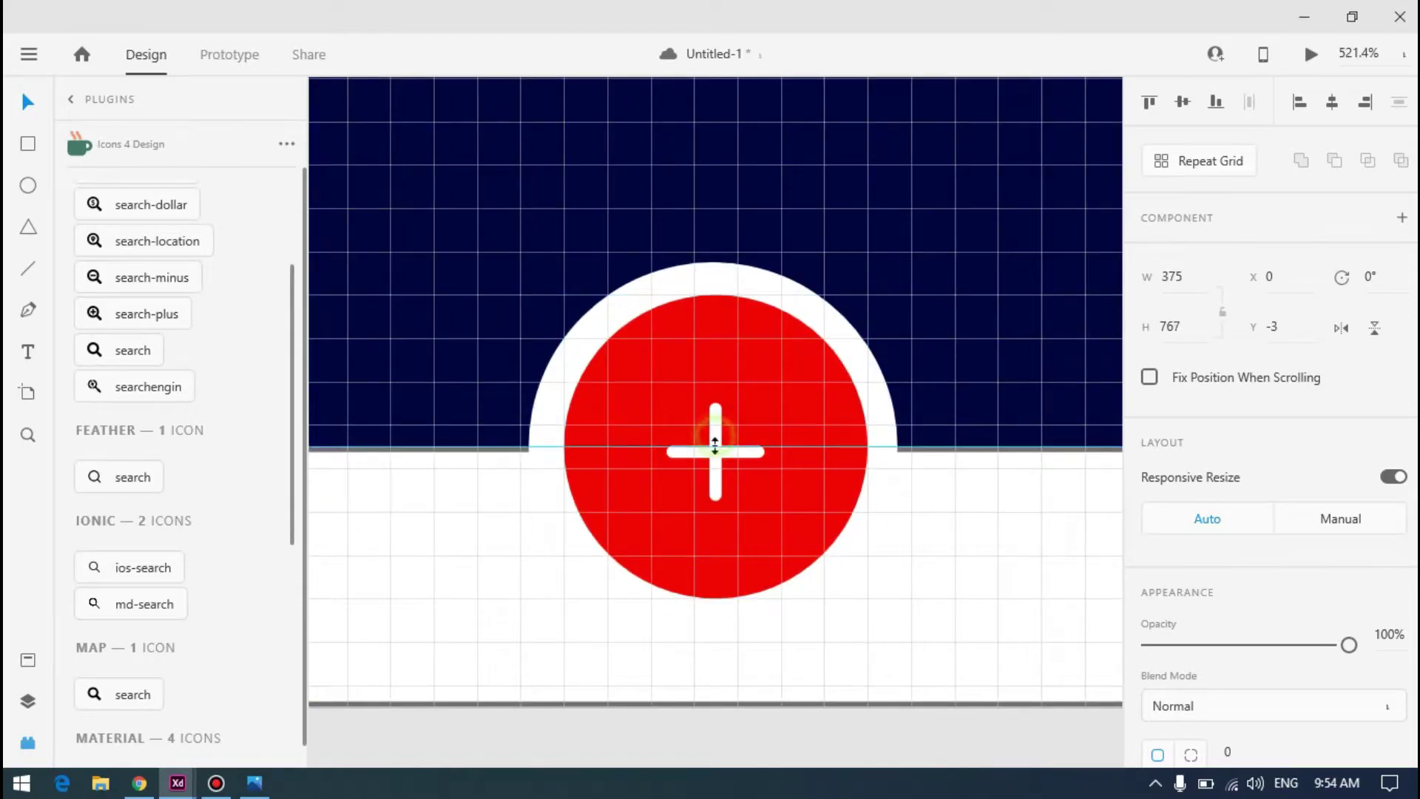
Remove the border from the white navigation bar at the bottom of the artboard
{"action": "scroll", "coordinate": [901, 360], "scroll_direction": "down", "scroll_amount": 1}
{"action": "scroll", "coordinate": [898, 360], "scroll_direction": "down", "scroll_amount": 10}
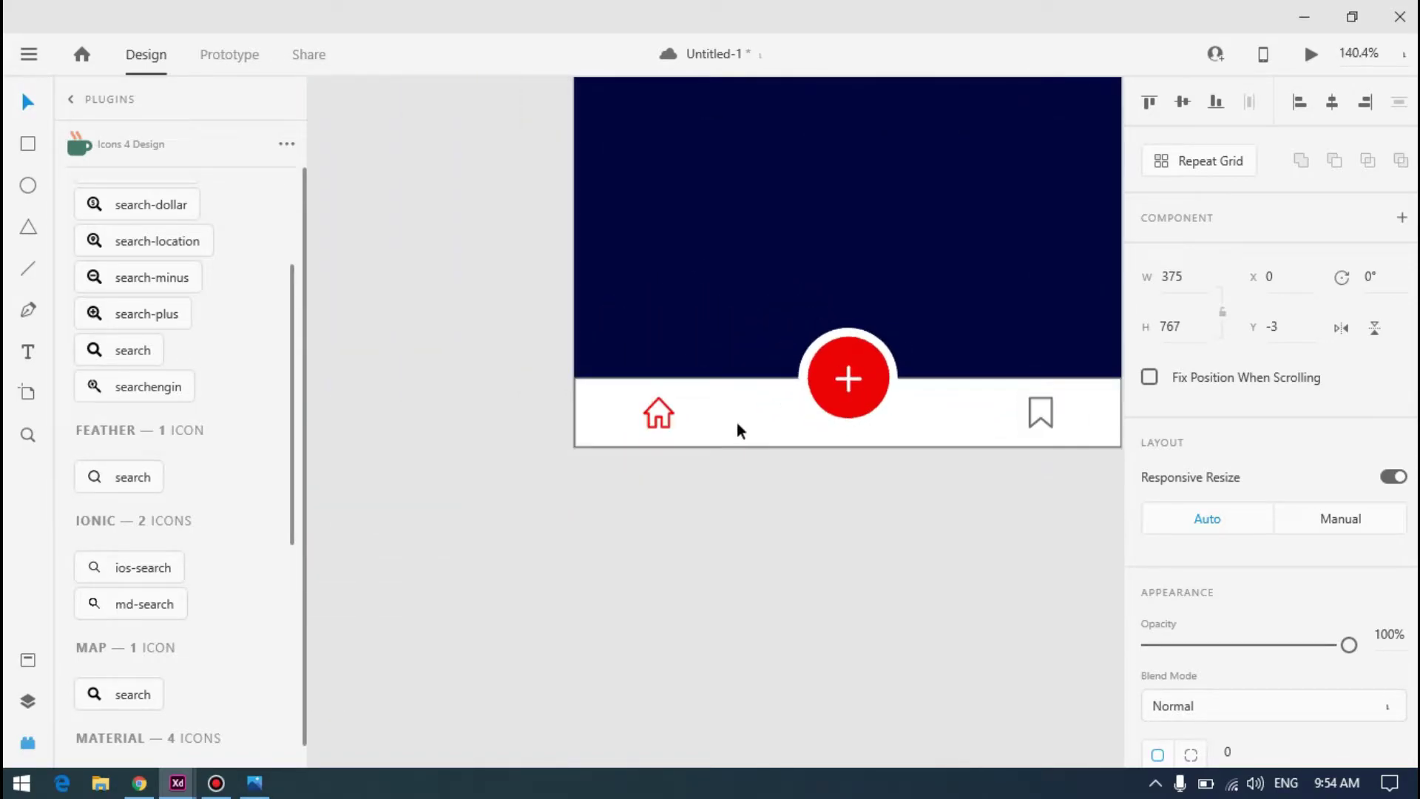
{"action": "left_click", "coordinate": [736, 423]}
{"action": "scroll", "coordinate": [1220, 503], "scroll_direction": "down", "scroll_amount": 5}
{"action": "left_click", "coordinate": [1149, 431]}
{"action": "scroll", "coordinate": [1257, 444], "scroll_direction": "up", "scroll_amount": 3}
{"action": "scroll", "coordinate": [741, 349], "scroll_direction": "up", "scroll_amount": 4}
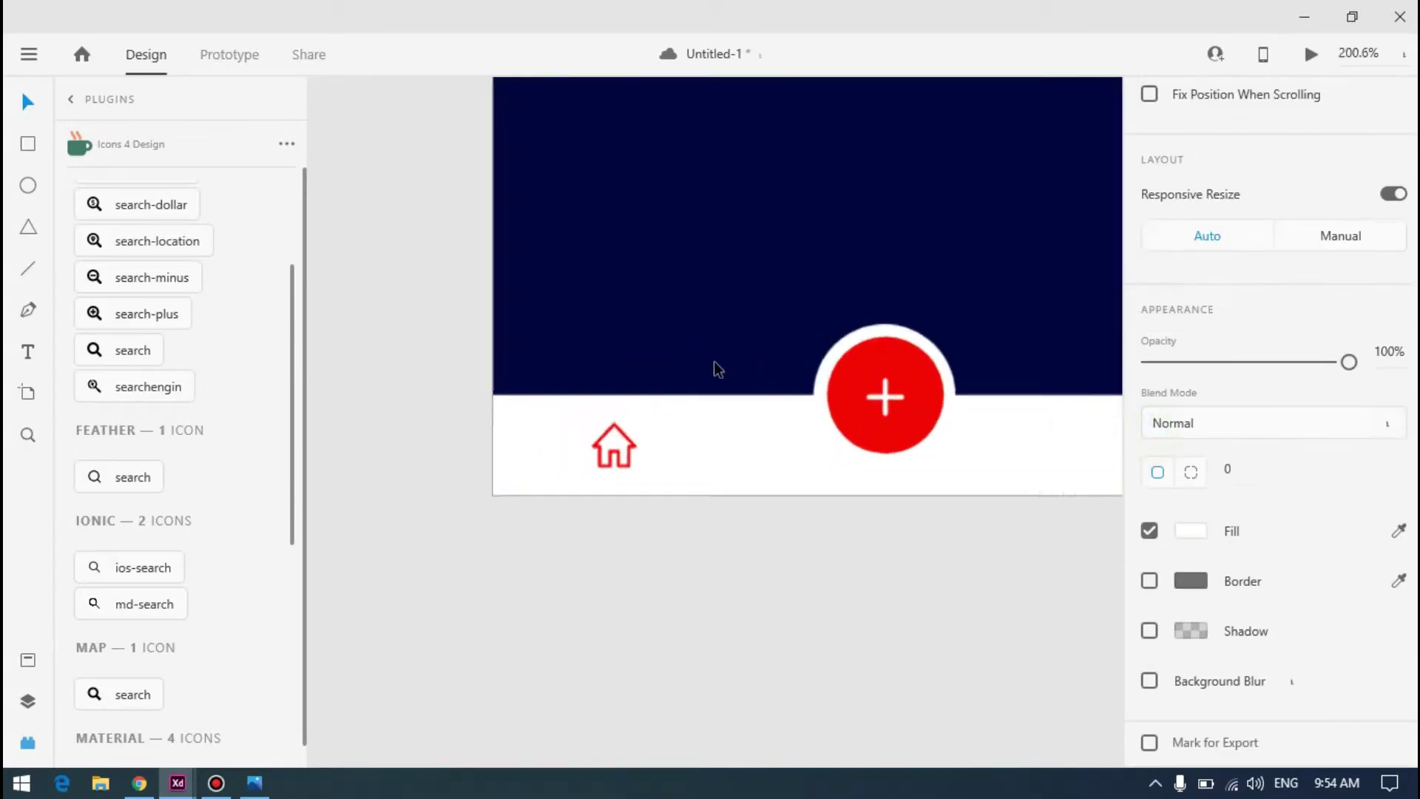
Examine the plus button and the background's edge against the navigation bar up close and in the preview
{"action": "scroll", "coordinate": [968, 435], "scroll_direction": "up", "scroll_amount": 5}
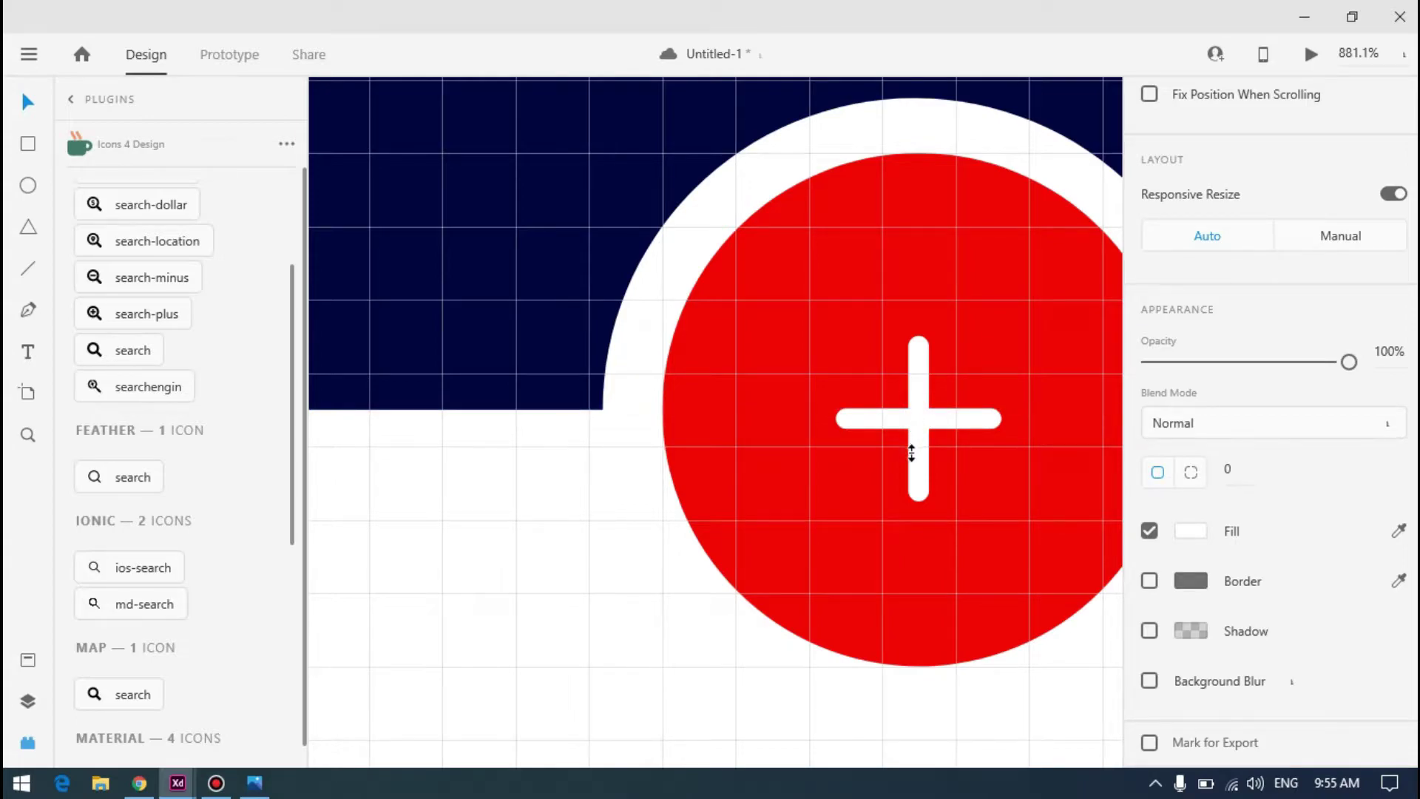
{"action": "left_click", "coordinate": [890, 411]}
{"action": "scroll", "coordinate": [776, 398], "scroll_direction": "down", "scroll_amount": 5}
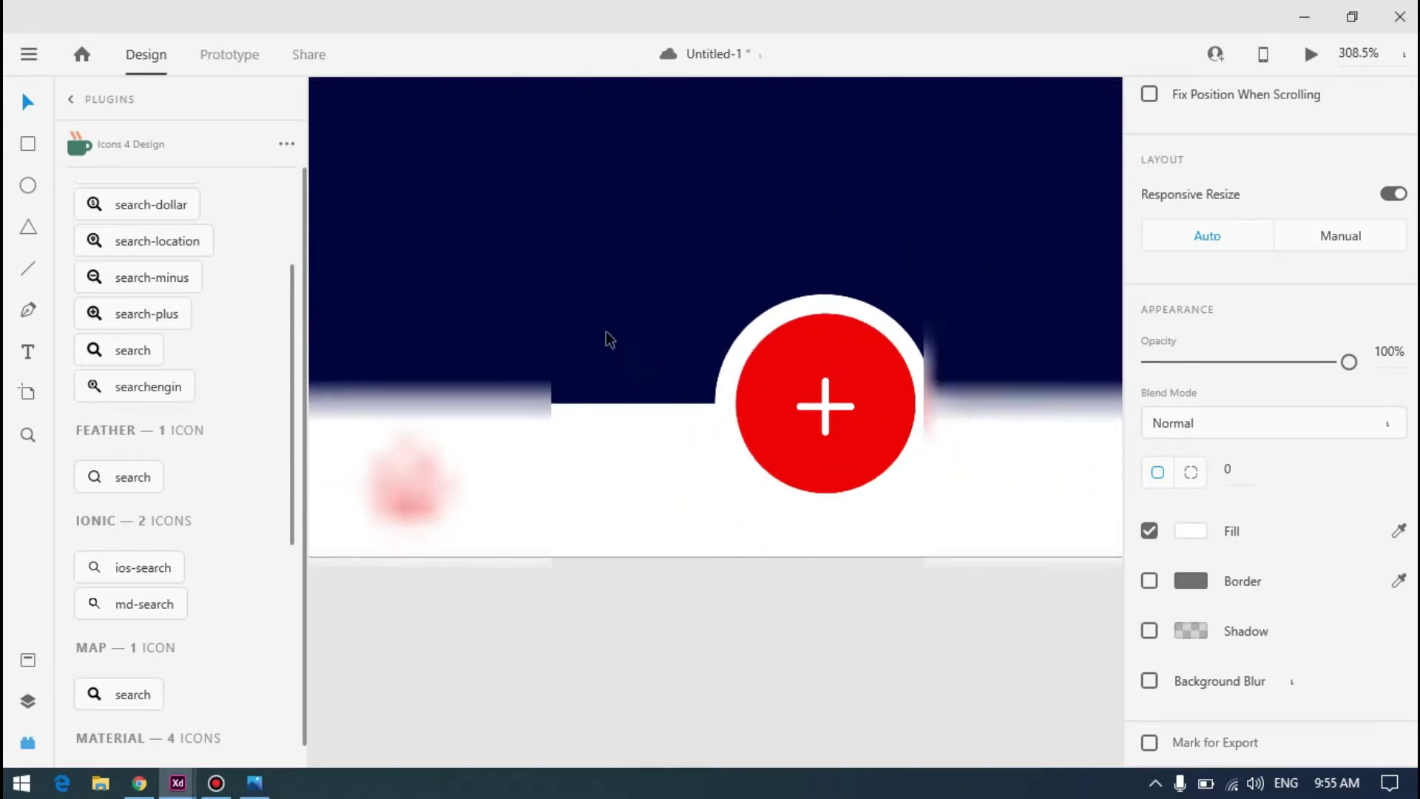
{"action": "scroll", "coordinate": [816, 390], "scroll_direction": "up", "scroll_amount": 6}
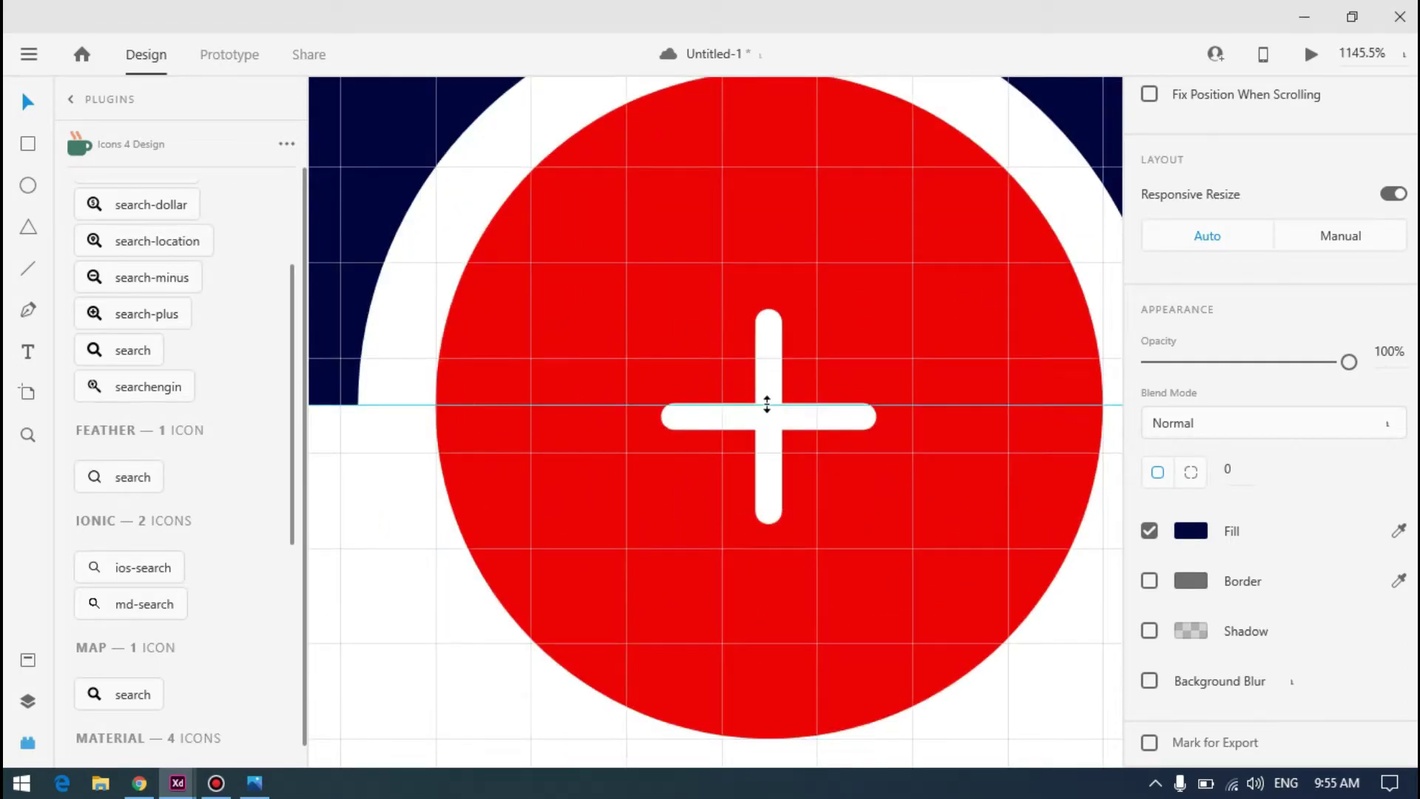
{"action": "scroll", "coordinate": [754, 387], "scroll_direction": "down", "scroll_amount": 6}
{"action": "left_click", "coordinate": [1310, 53]}
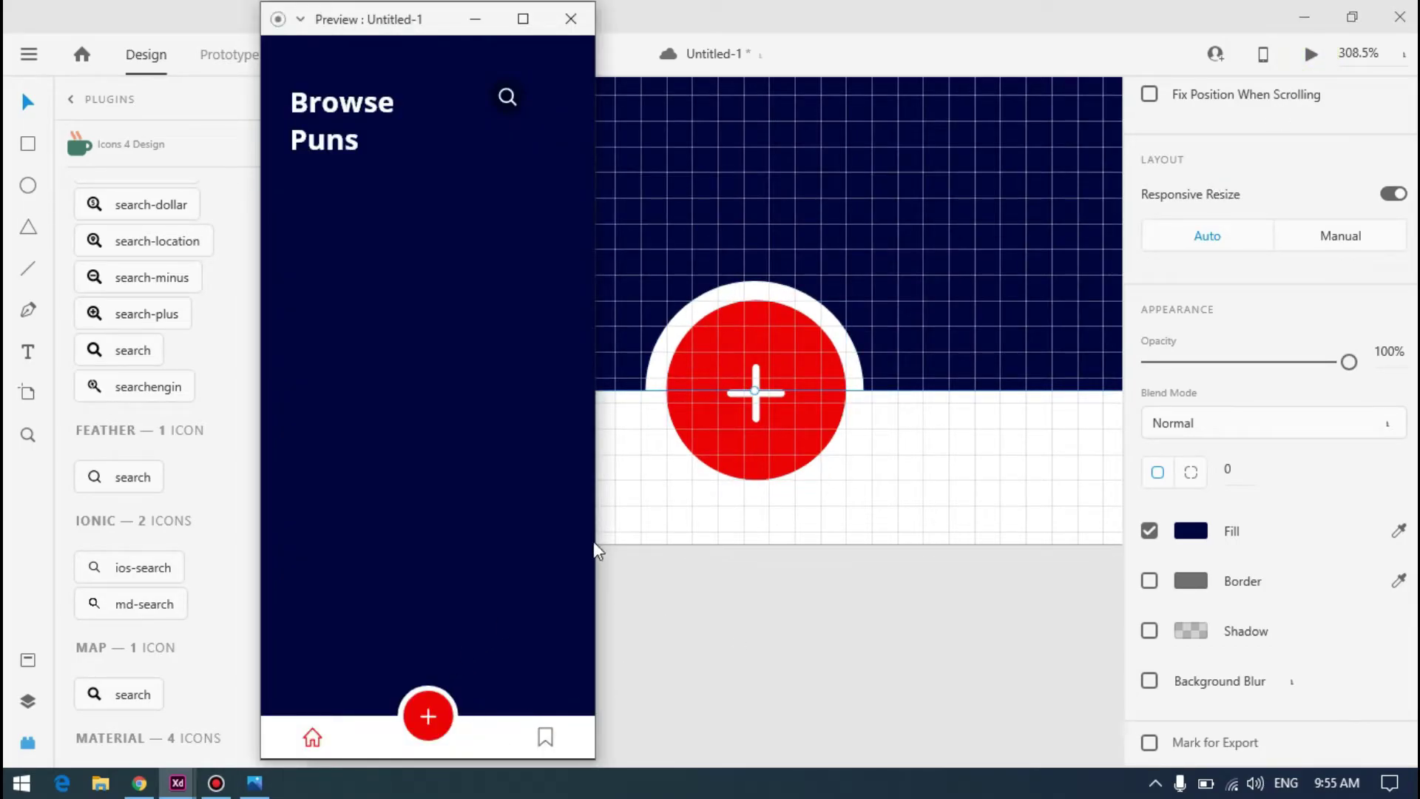
{"action": "left_click", "coordinate": [877, 641]}
Group the search icon with its dark circle and move the group to X 294, Y 56
{"action": "scroll", "coordinate": [613, 504], "scroll_direction": "down", "scroll_amount": 6}
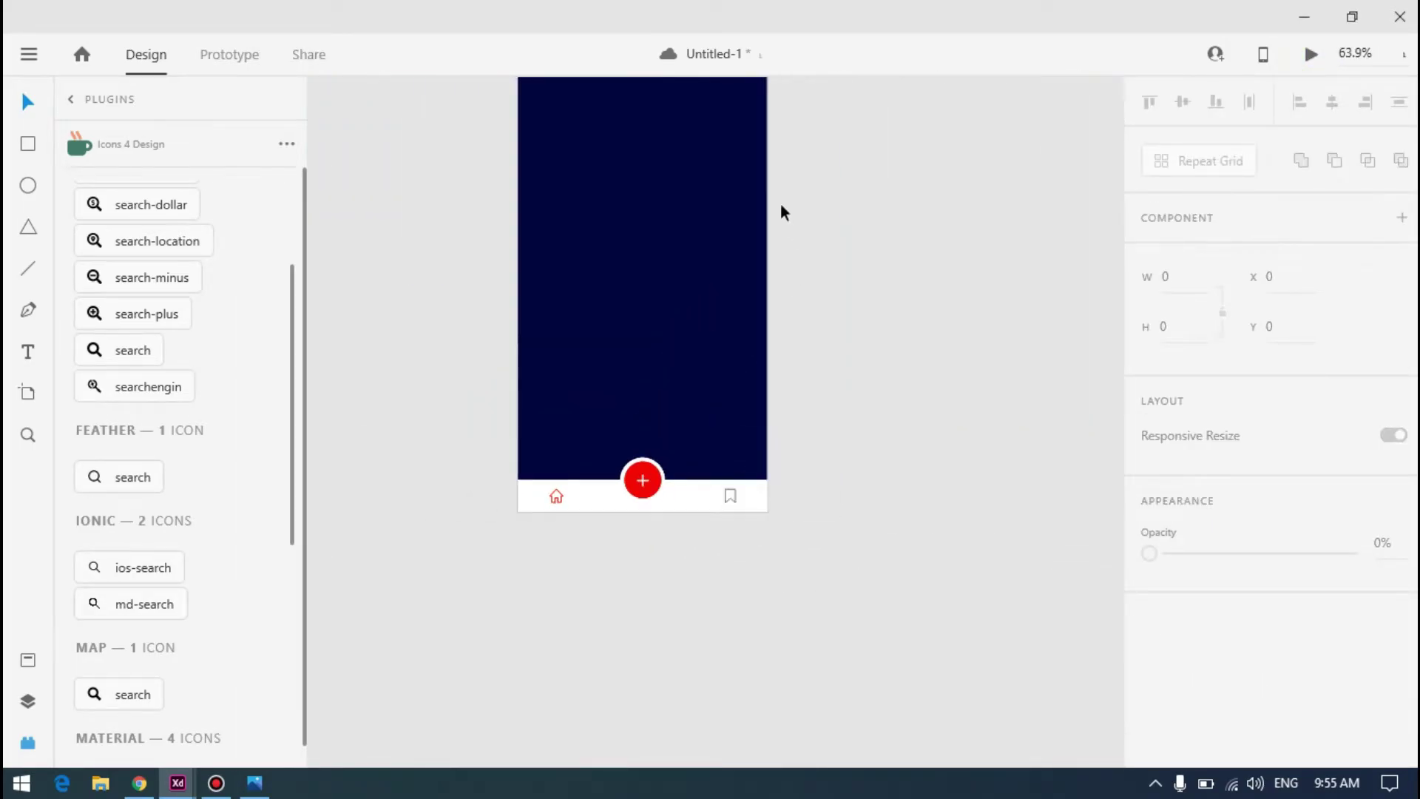
{"action": "scroll", "coordinate": [752, 150], "scroll_direction": "up", "scroll_amount": 5}
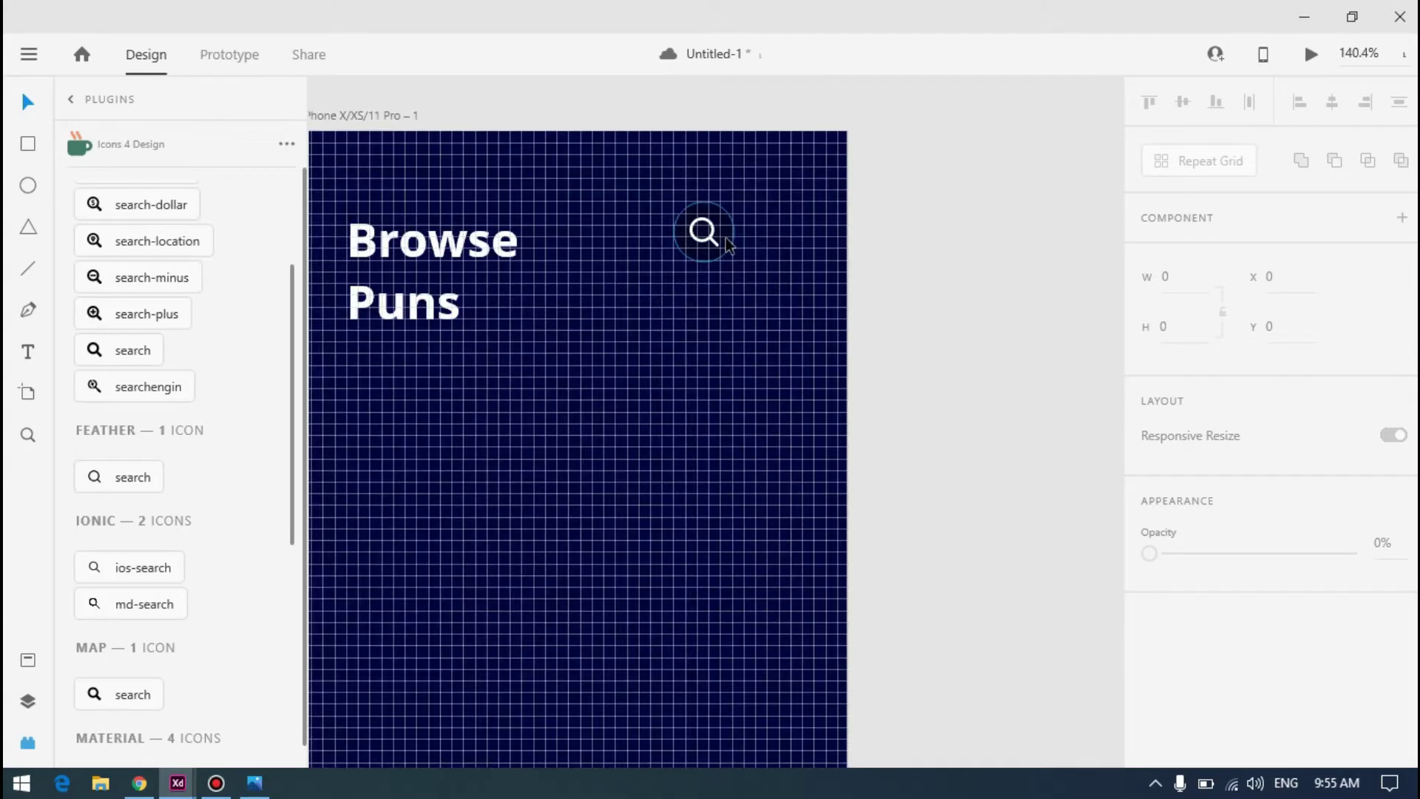
{"action": "left_click", "coordinate": [721, 235]}
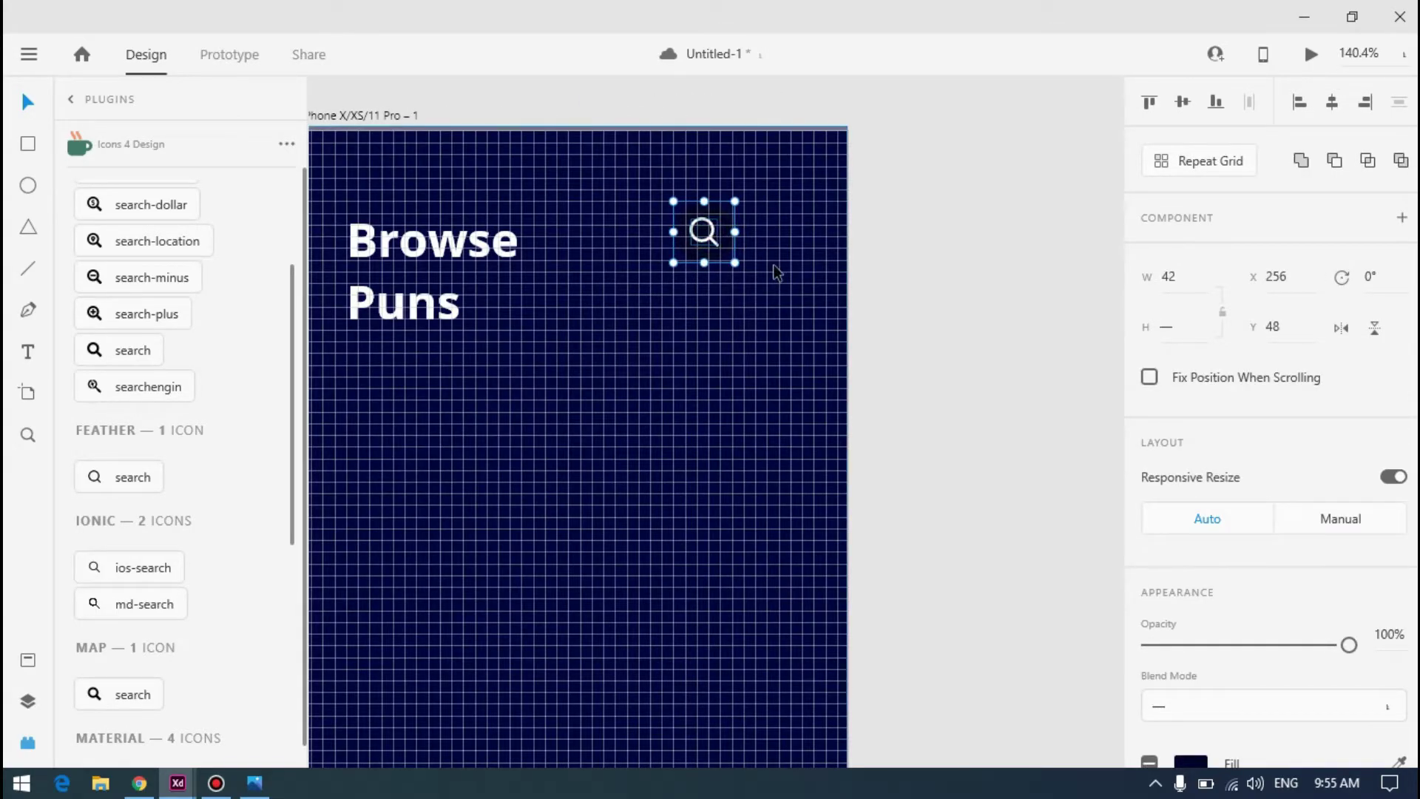
{"action": "key", "text": "ctrl+g"}
{"action": "left_click_drag", "start_coordinate": [730, 238], "coordinate": [776, 242]}
{"action": "scroll", "coordinate": [813, 237], "scroll_direction": "up", "scroll_amount": 3}
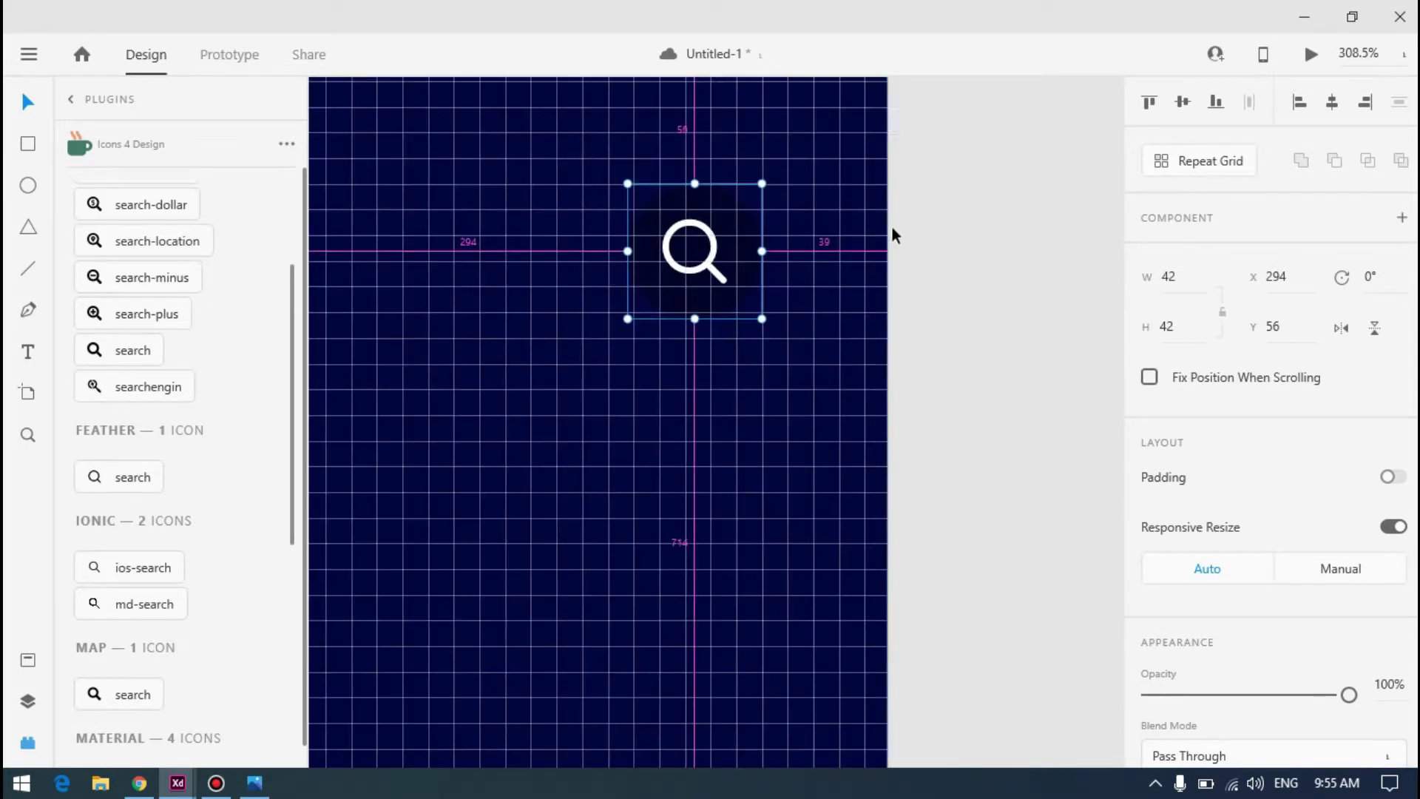
Nudge the search button group toward the artboard's right edge to X 301
{"action": "key", "text": "Right"}
{"action": "key", "text": "Right"}
{"action": "key", "text": "Right"}
{"action": "key", "text": "Right"}
{"action": "key", "text": "Right"}
{"action": "key", "text": "Right"}
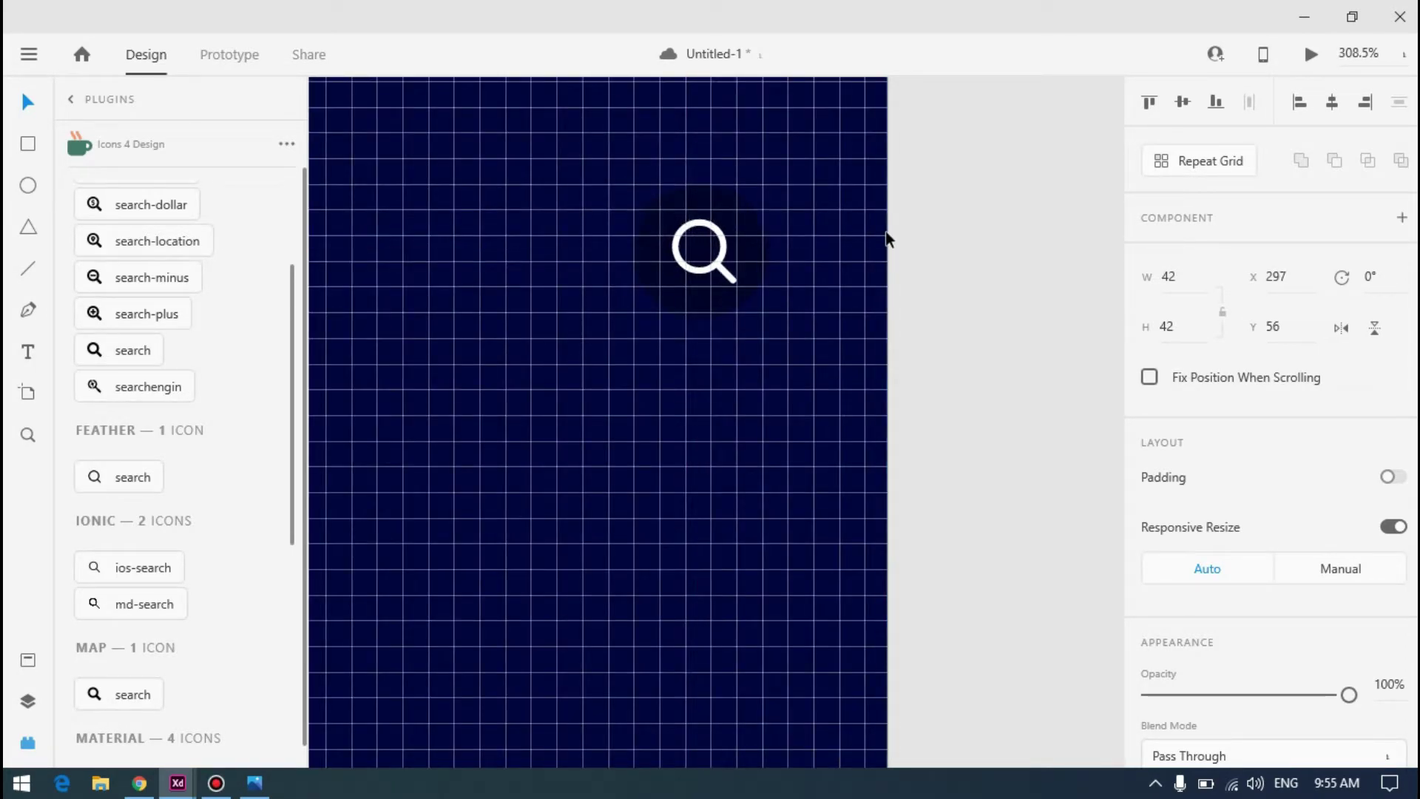
{"action": "key", "text": "Right"}
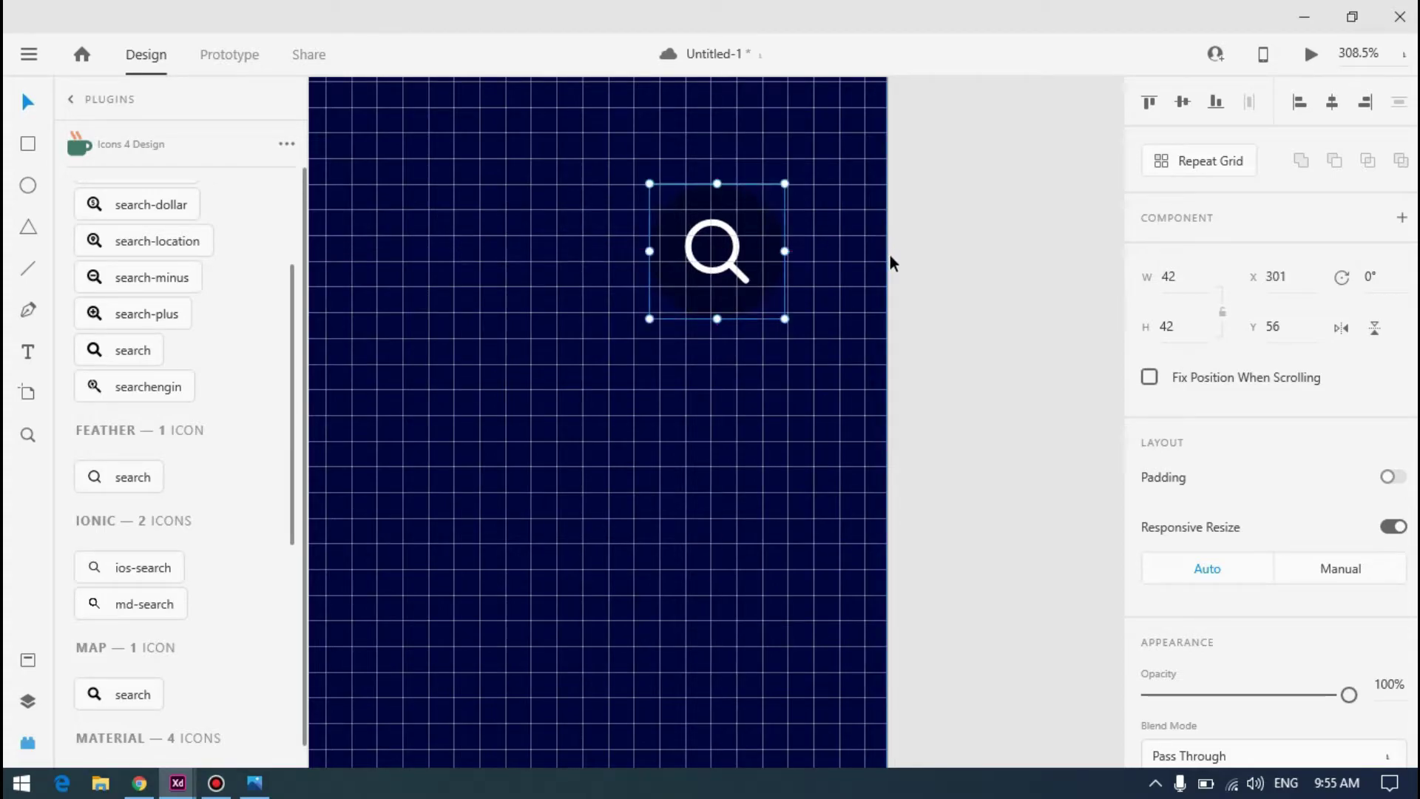
{"action": "scroll", "coordinate": [889, 251], "scroll_direction": "down", "scroll_amount": 3}
Check the Browse Puns title's distances to the artboard edges and nudge the title down to Y 53
{"action": "left_click", "coordinate": [423, 262]}
{"action": "key", "text": "alt"}
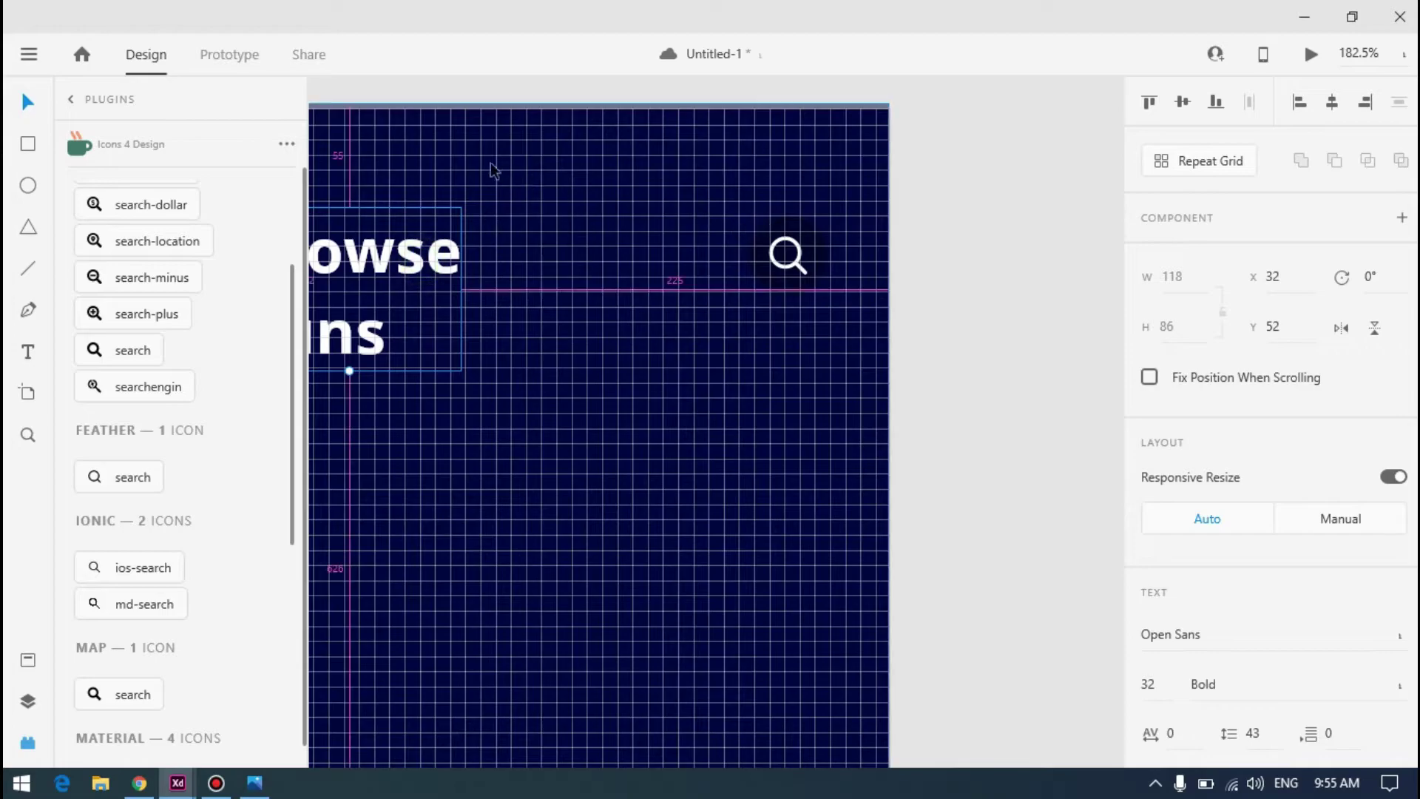
{"action": "scroll", "coordinate": [329, 148], "scroll_direction": "up", "scroll_amount": 10}
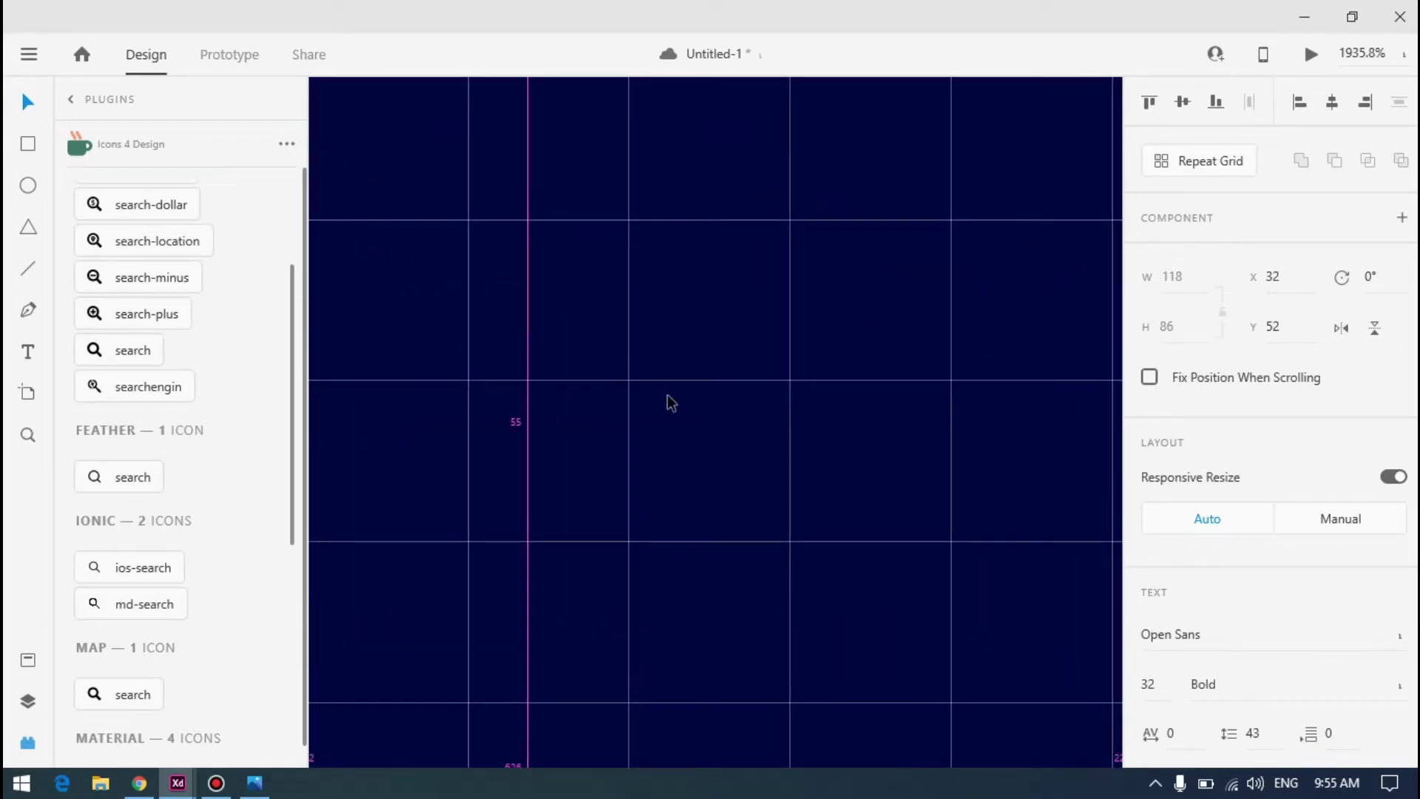
{"action": "scroll", "coordinate": [601, 340], "scroll_direction": "down", "scroll_amount": 10}
{"action": "key", "text": "alt"}
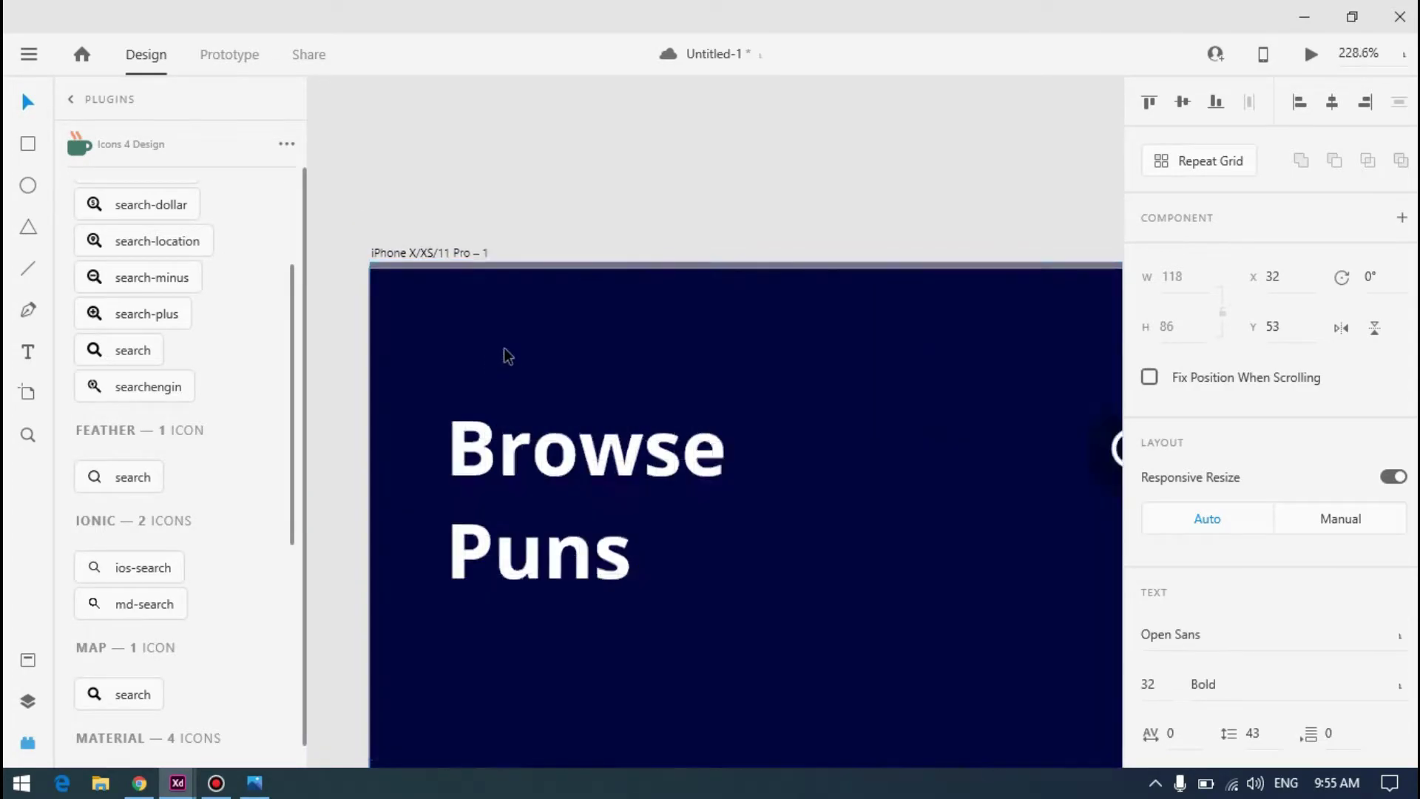
{"action": "scroll", "coordinate": [488, 353], "scroll_direction": "down", "scroll_amount": 5}
Make the search button group 43 high and place it at Y 54
{"action": "scroll", "coordinate": [743, 362], "scroll_direction": "up", "scroll_amount": 8}
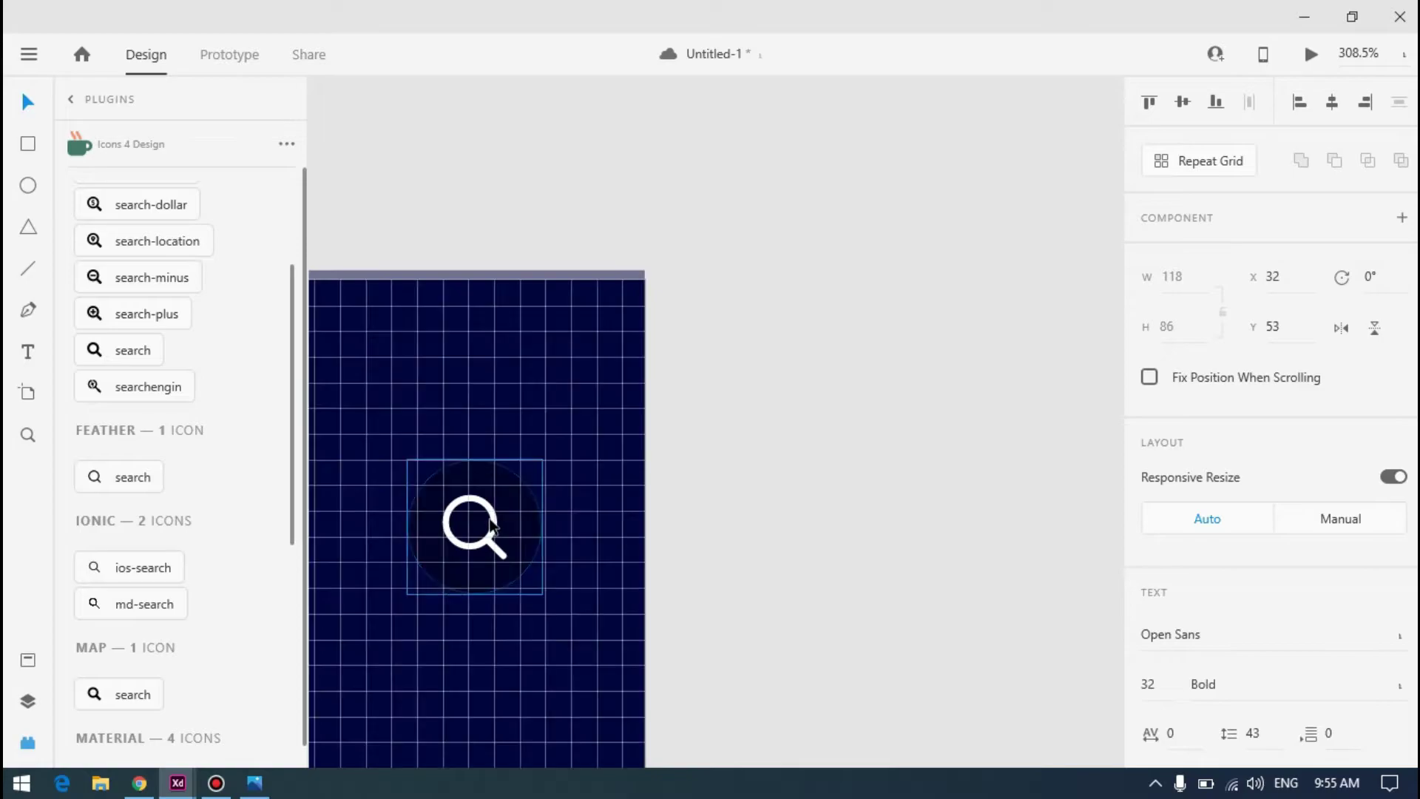
{"action": "left_click", "coordinate": [522, 514]}
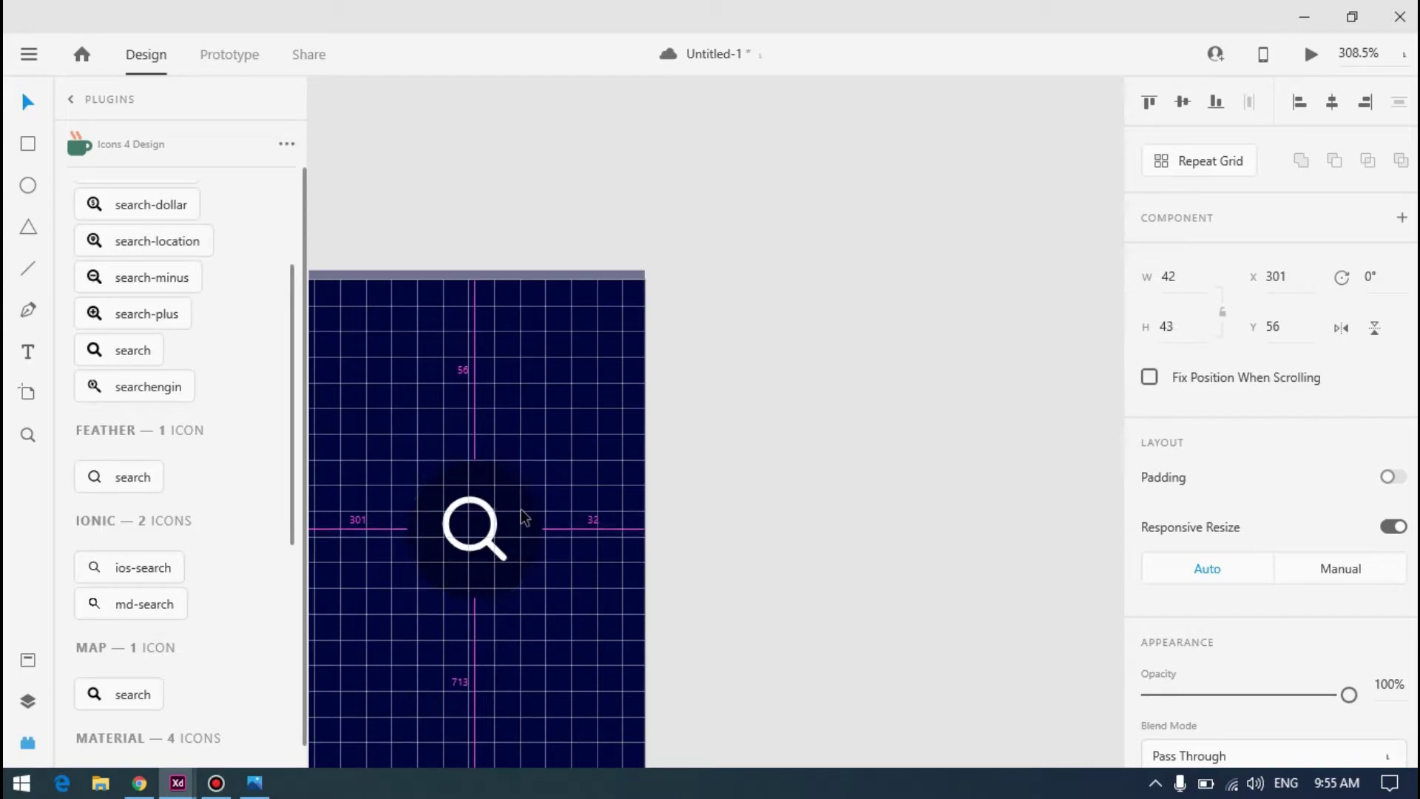
{"action": "left_click_drag", "start_coordinate": [523, 516], "coordinate": [523, 519]}
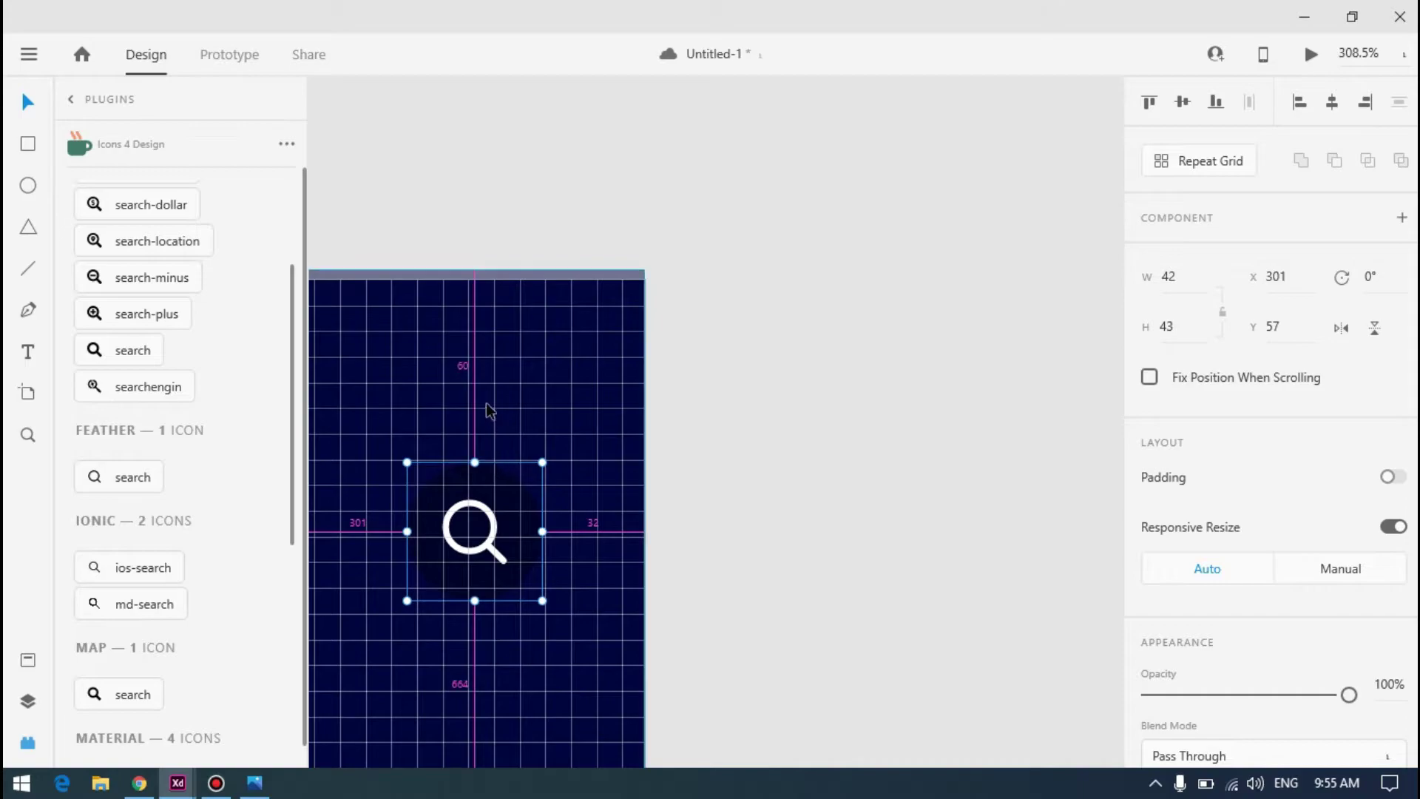
{"action": "left_click", "coordinate": [780, 334]}
{"action": "left_click", "coordinate": [499, 540]}
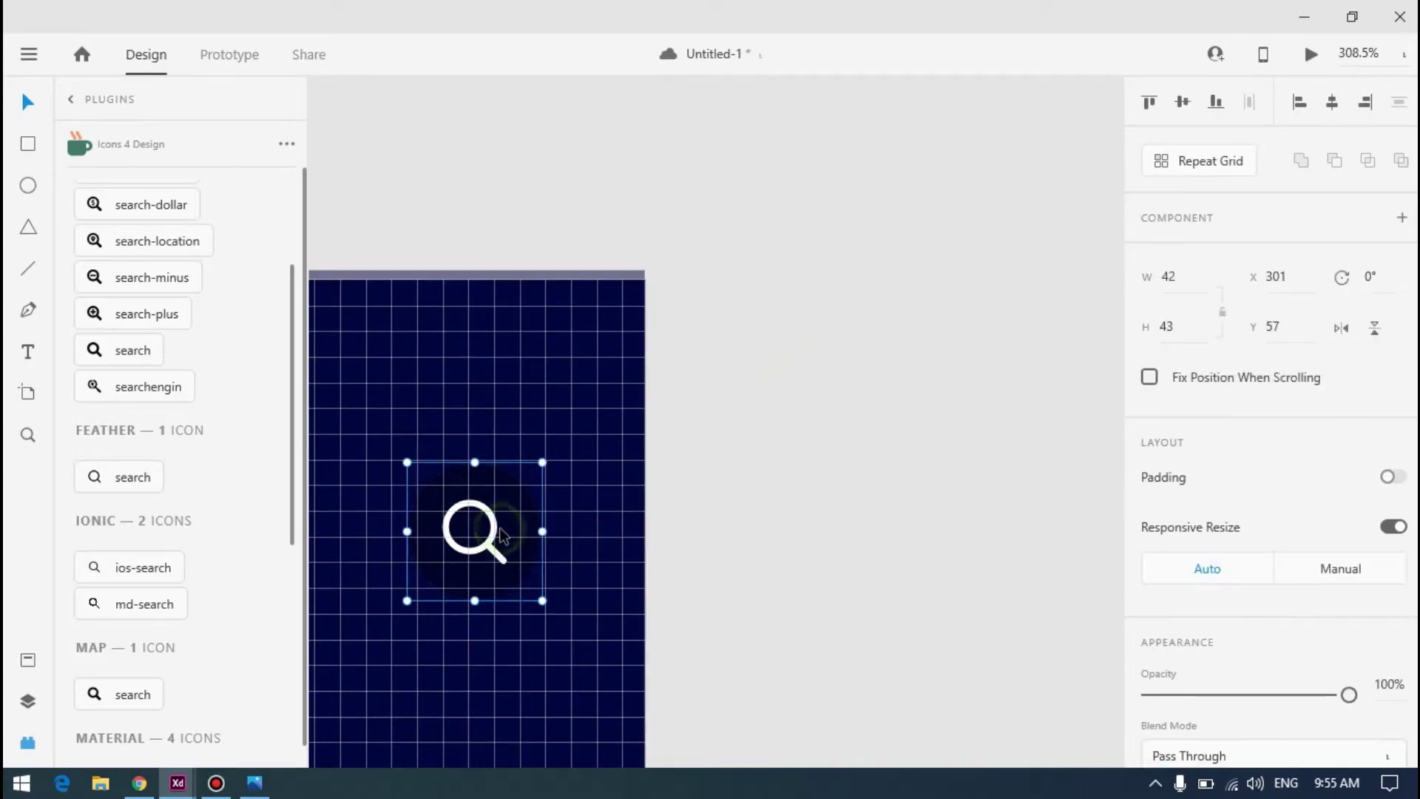
{"action": "key", "text": "Up"}
{"action": "key", "text": "Up"}
{"action": "key", "text": "Up"}
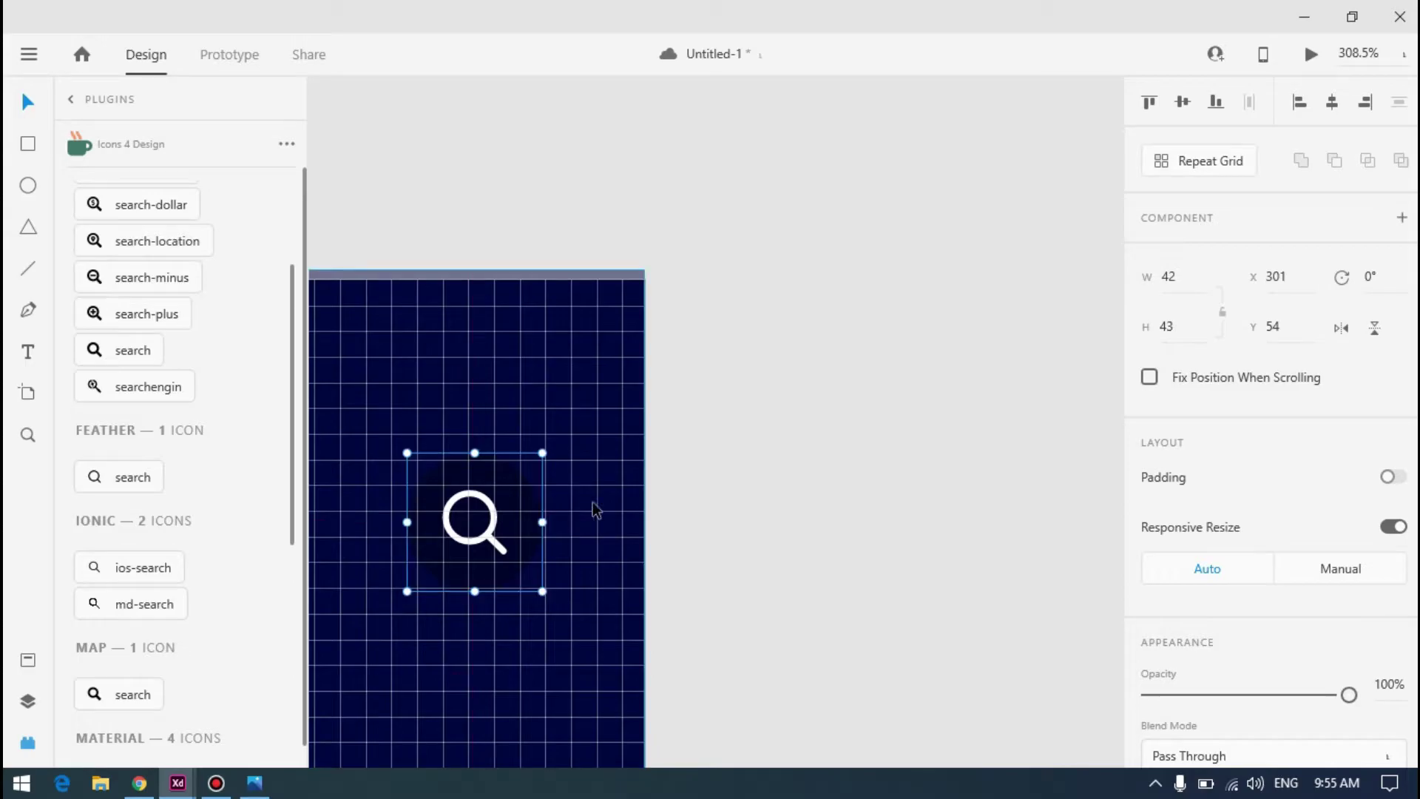
Lower the search button beside the title at X 302 and align both to their vertical middle
{"action": "scroll", "coordinate": [833, 412], "scroll_direction": "down", "scroll_amount": 5}
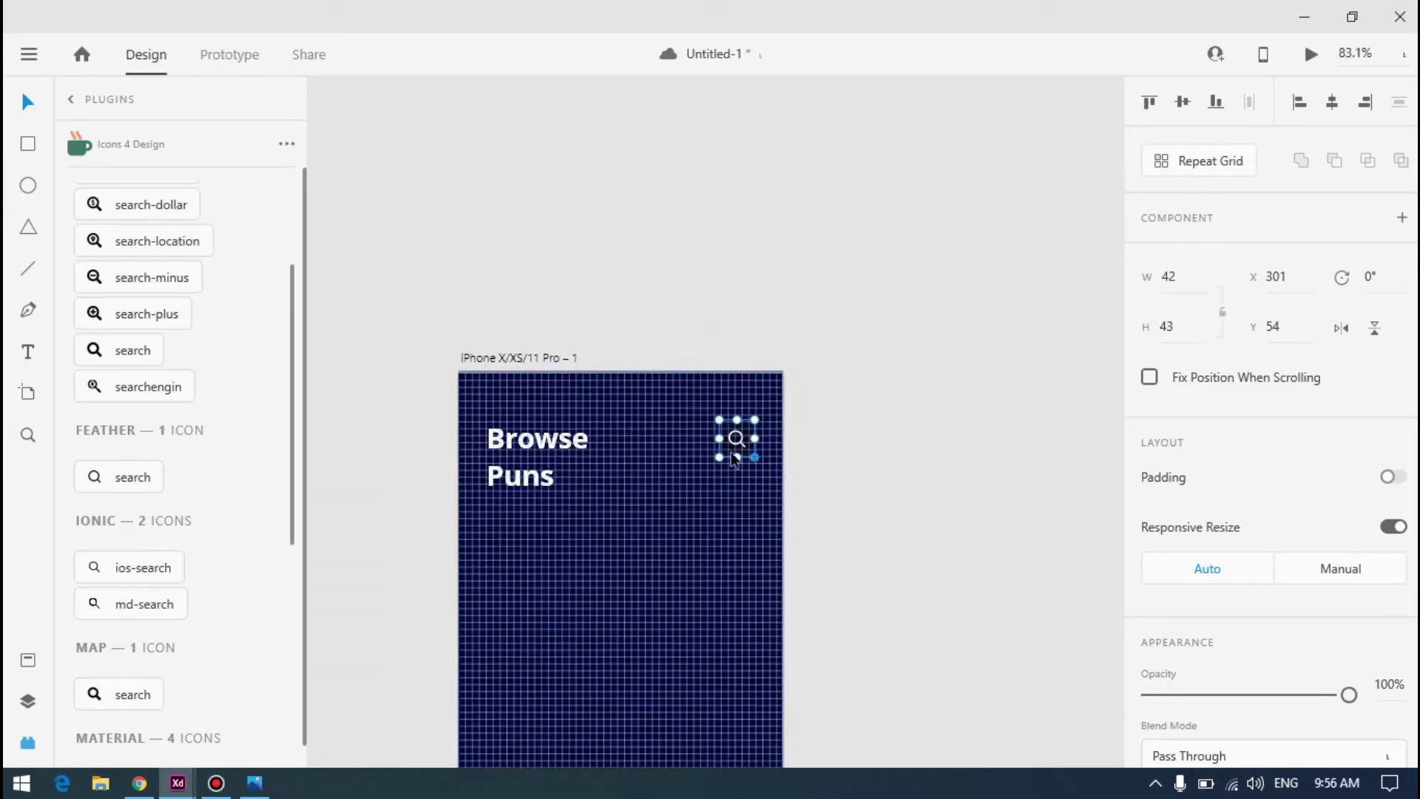
{"action": "left_click_drag", "start_coordinate": [738, 440], "coordinate": [743, 463]}
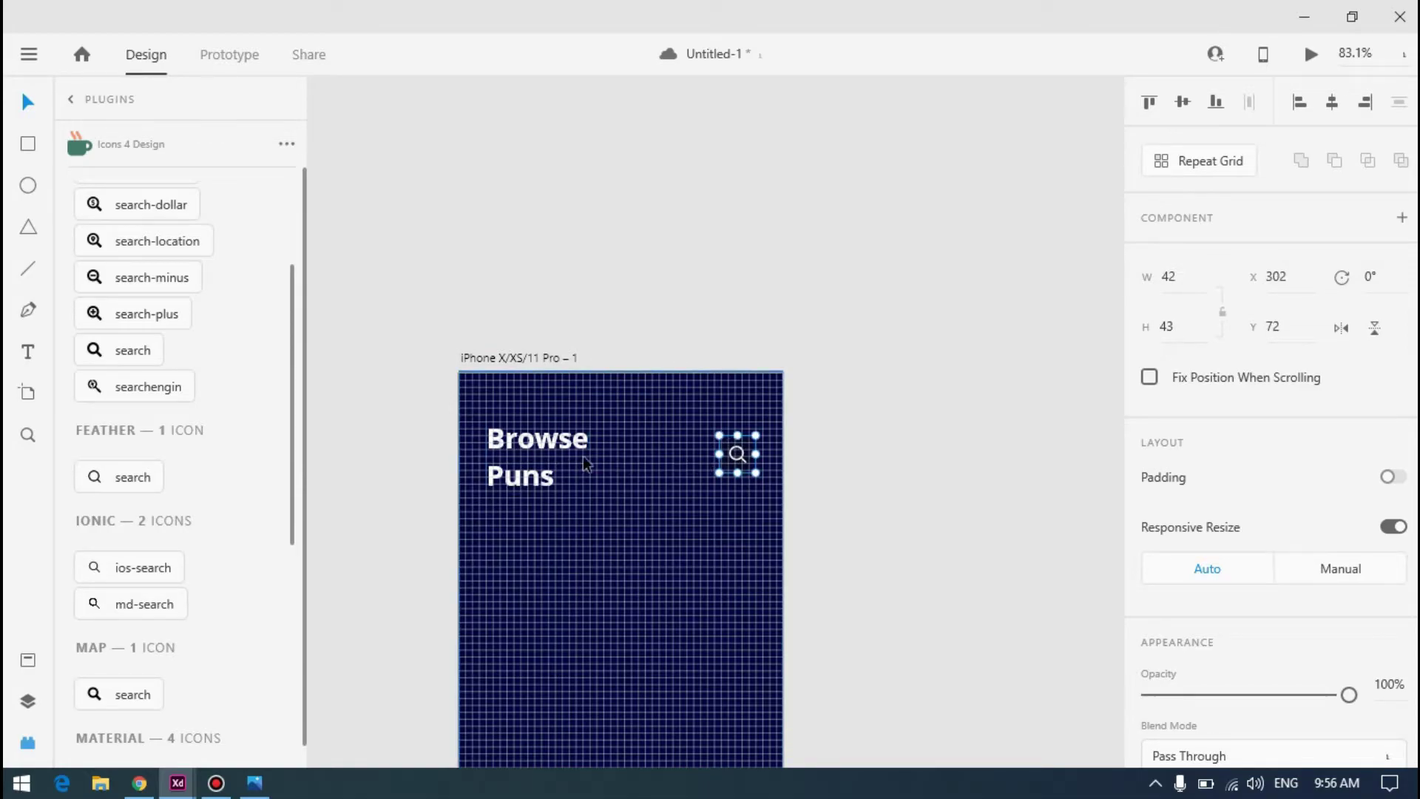
{"action": "left_click", "coordinate": [556, 447], "text": "shift"}
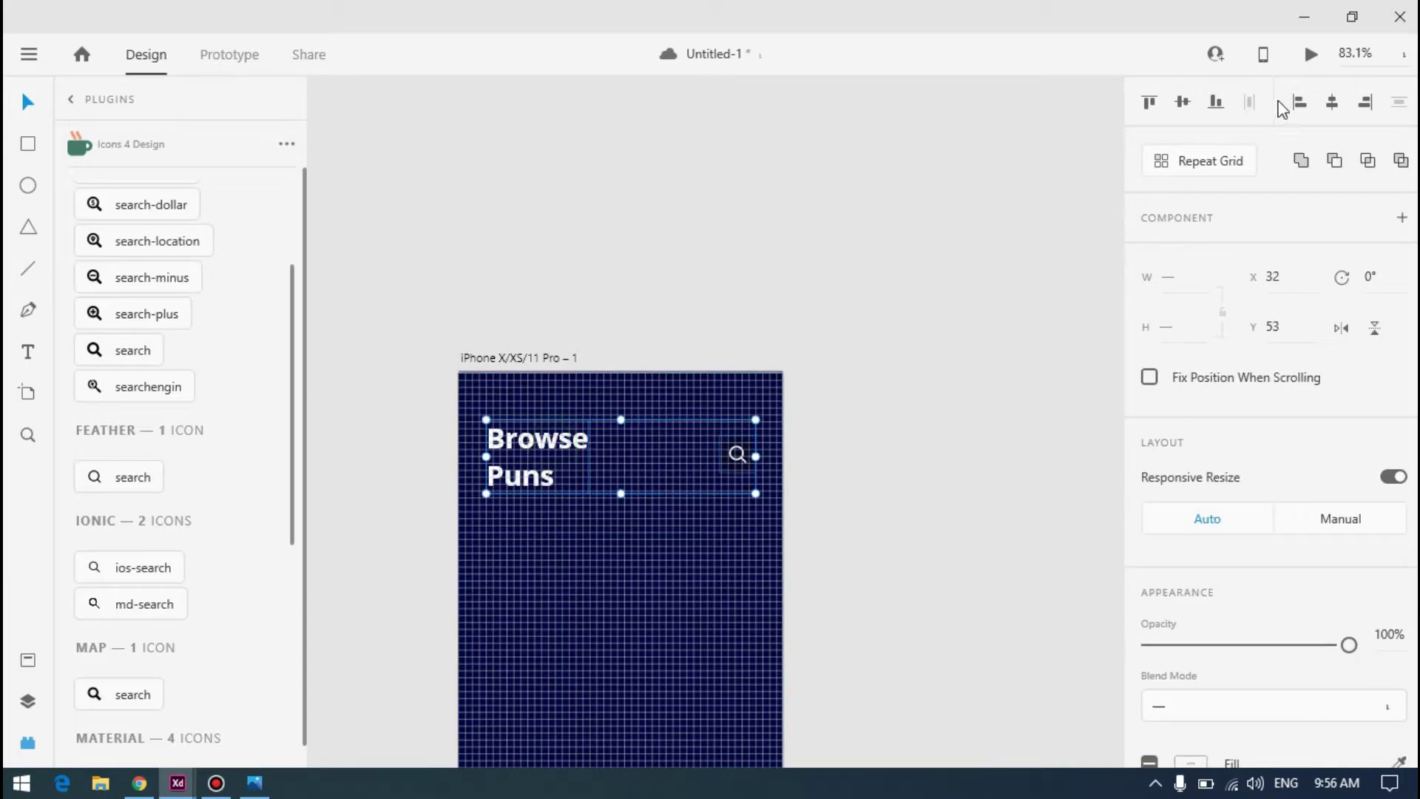
{"action": "left_click", "coordinate": [1184, 107]}
Group the Browse Puns title with the search button and name the group appbar
{"action": "key", "text": "ctrl+g"}
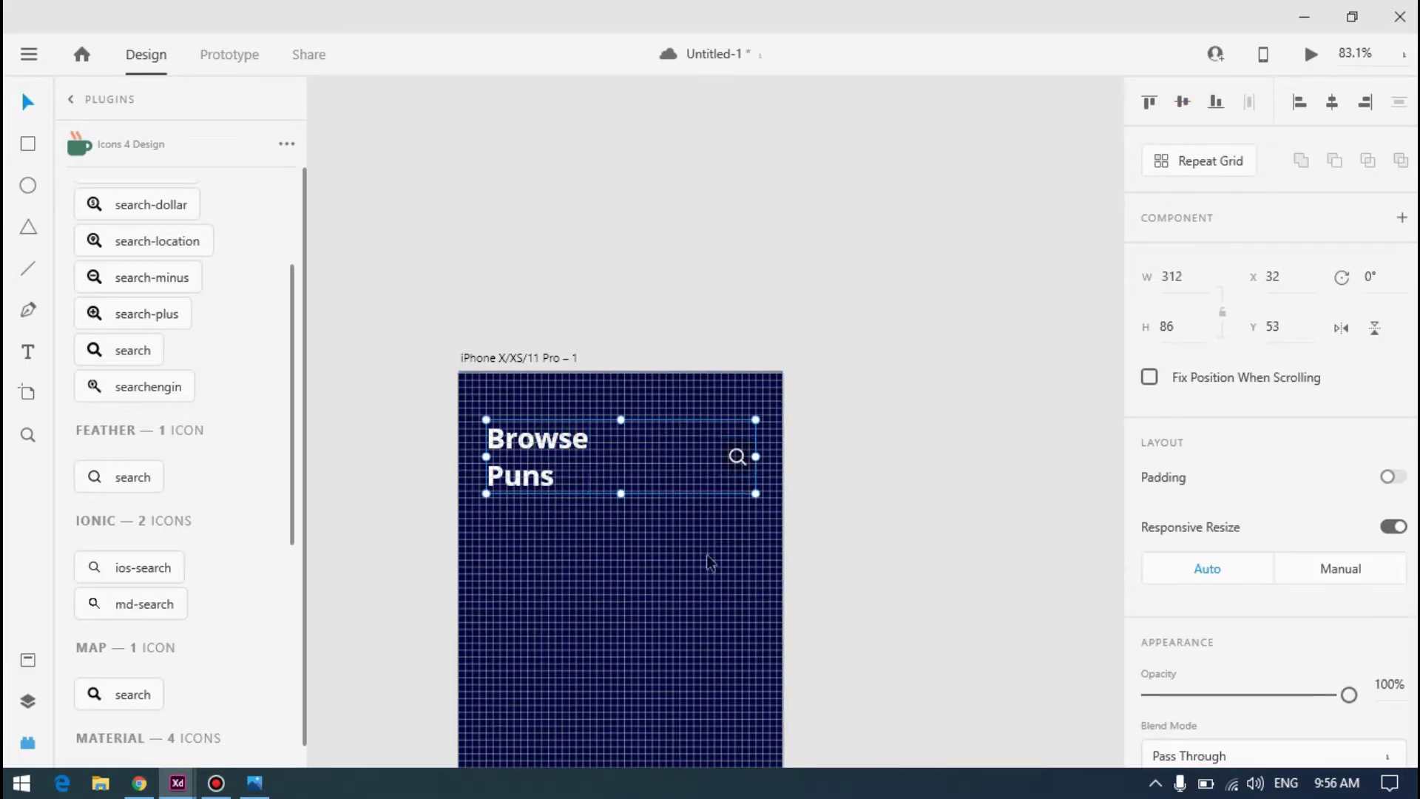
{"action": "left_click", "coordinate": [990, 371]}
{"action": "left_click", "coordinate": [555, 451]}
{"action": "left_click", "coordinate": [27, 658]}
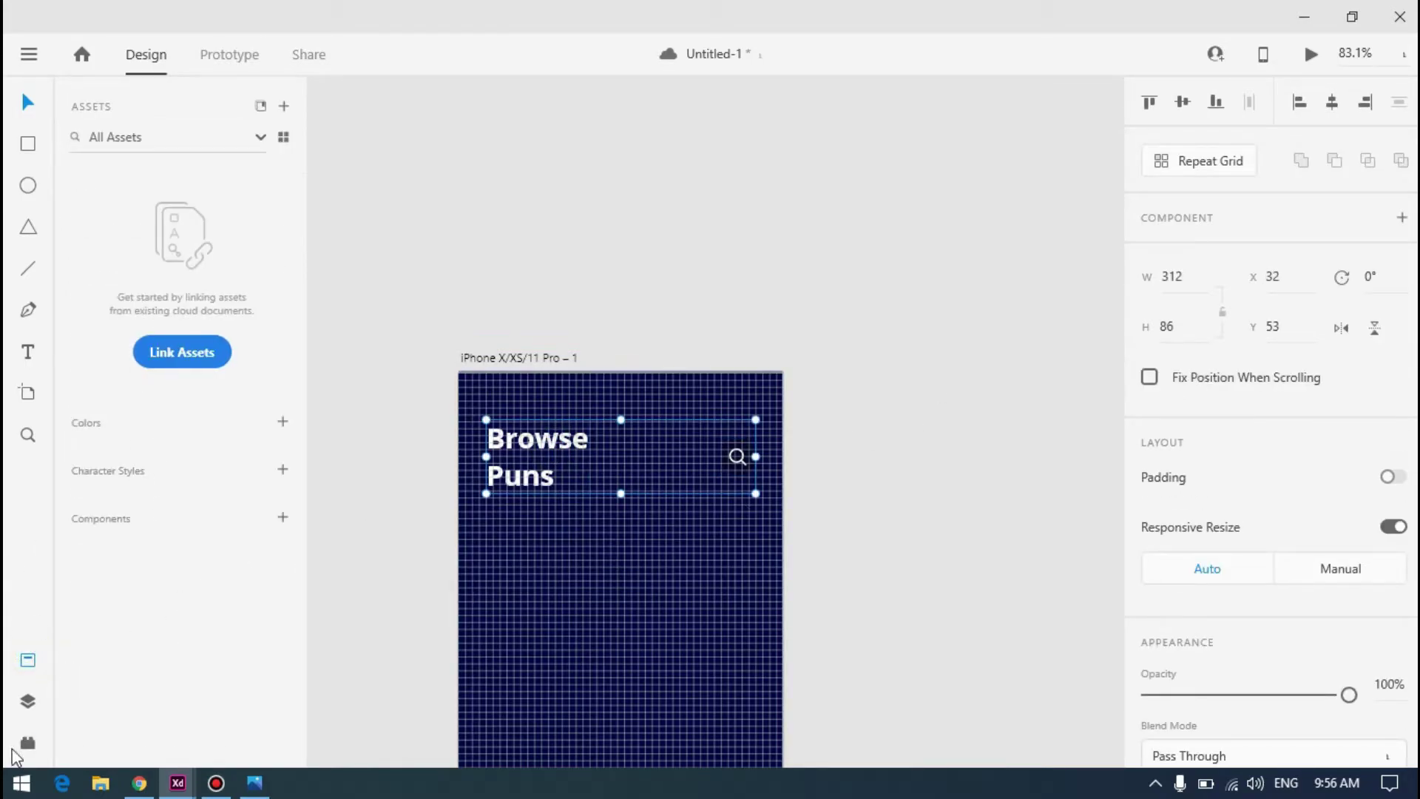
{"action": "left_click", "coordinate": [30, 743]}
{"action": "left_click", "coordinate": [28, 701]}
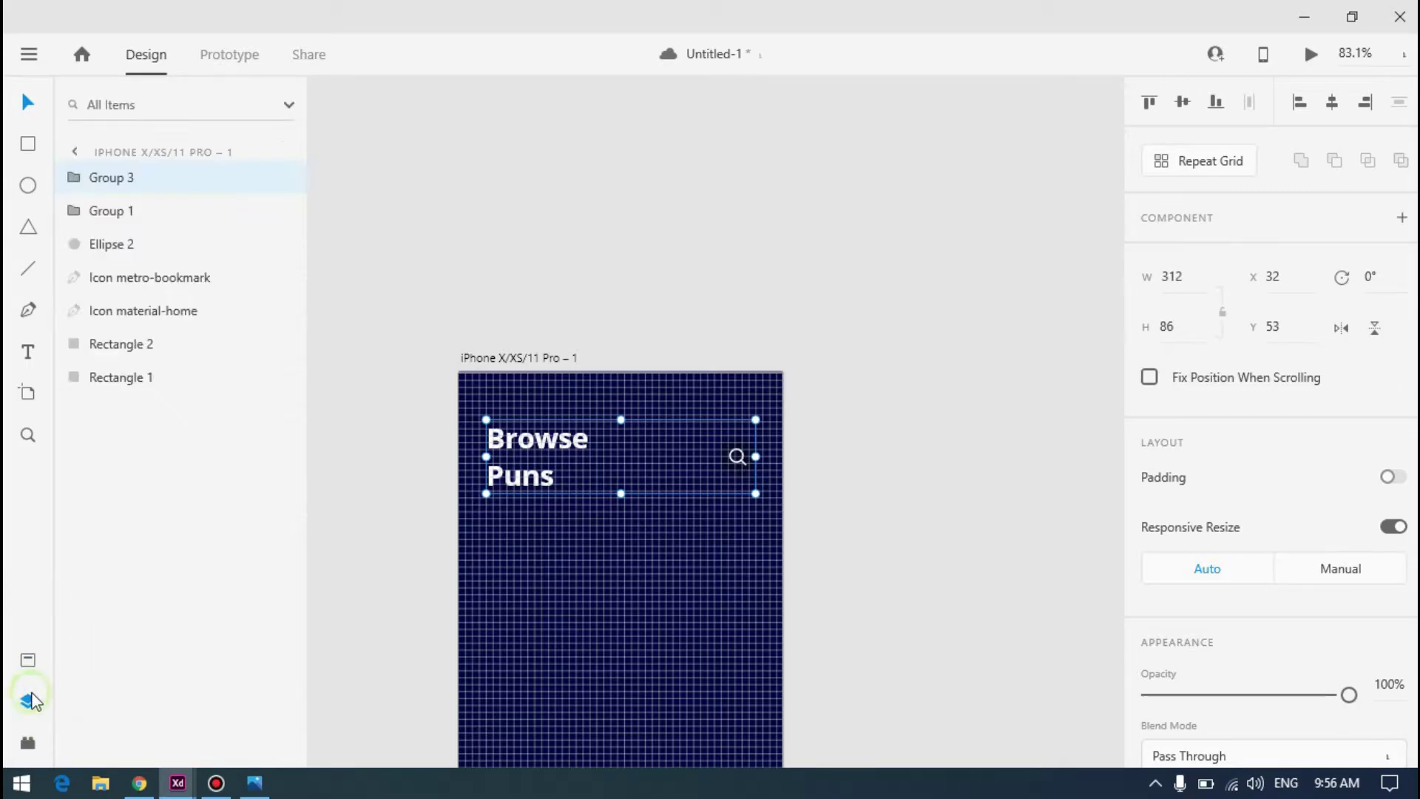
{"action": "double_click", "coordinate": [118, 177]}
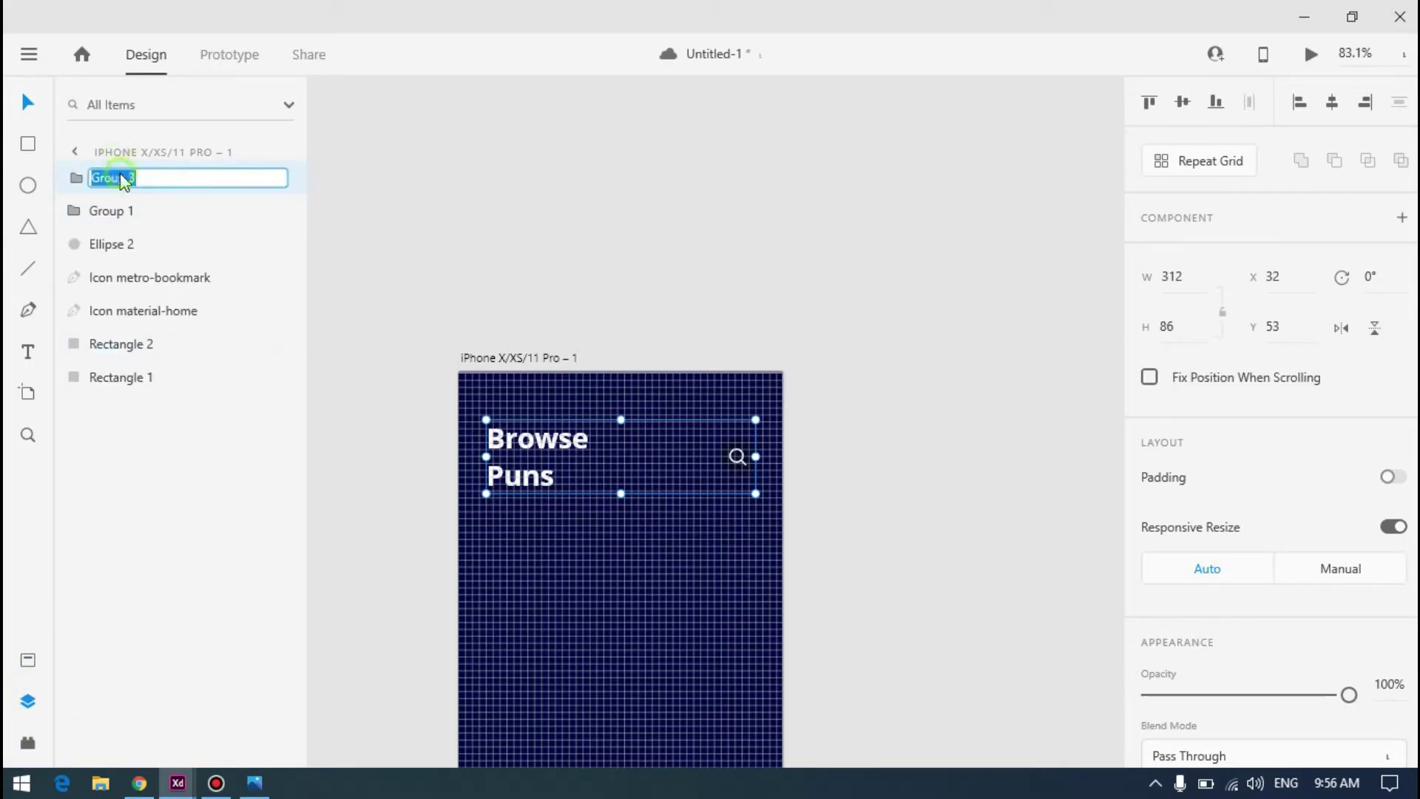
{"action": "type", "text": "a"}
{"action": "key", "text": "Return"}
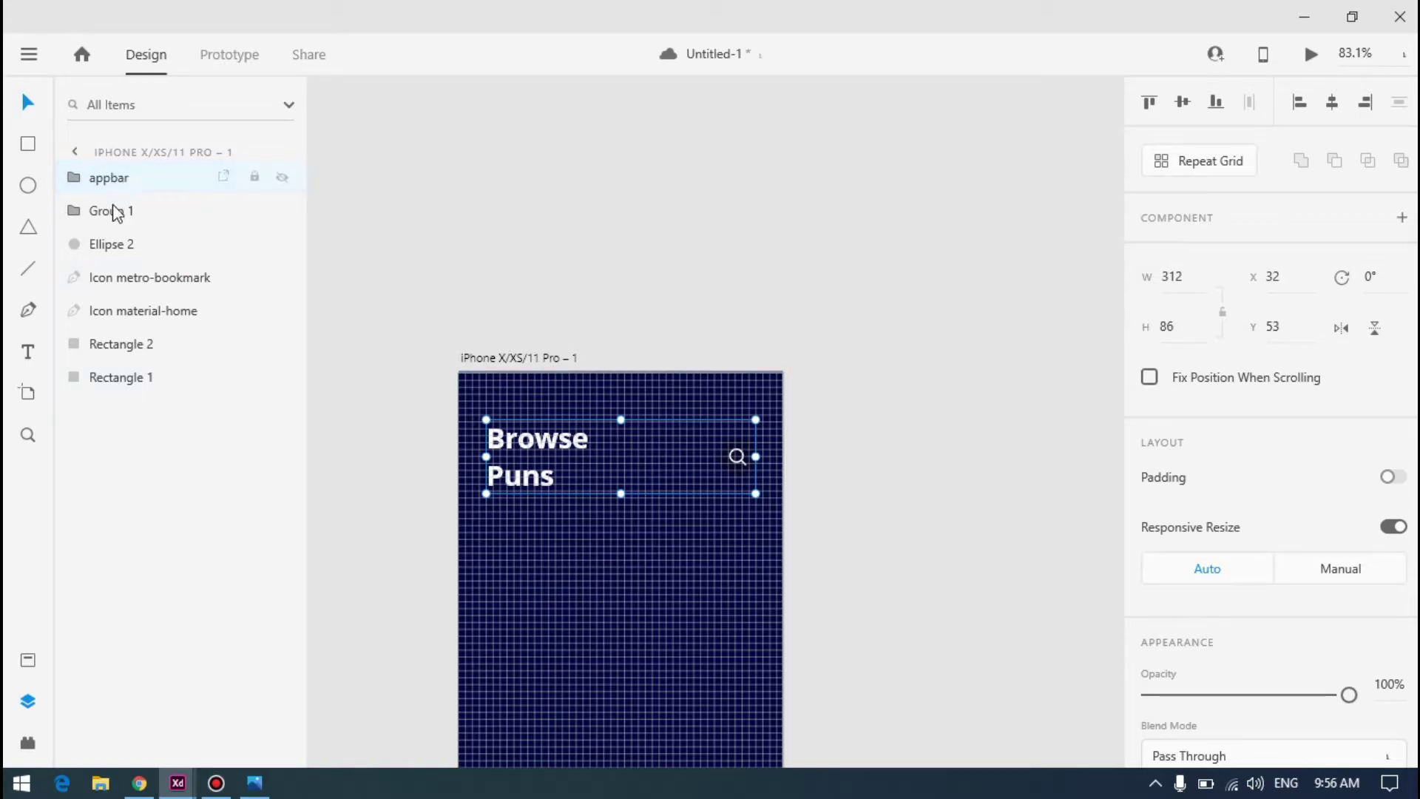
Rename the red plus button's group as fab
{"action": "left_click", "coordinate": [116, 213]}
{"action": "double_click", "coordinate": [116, 213]}
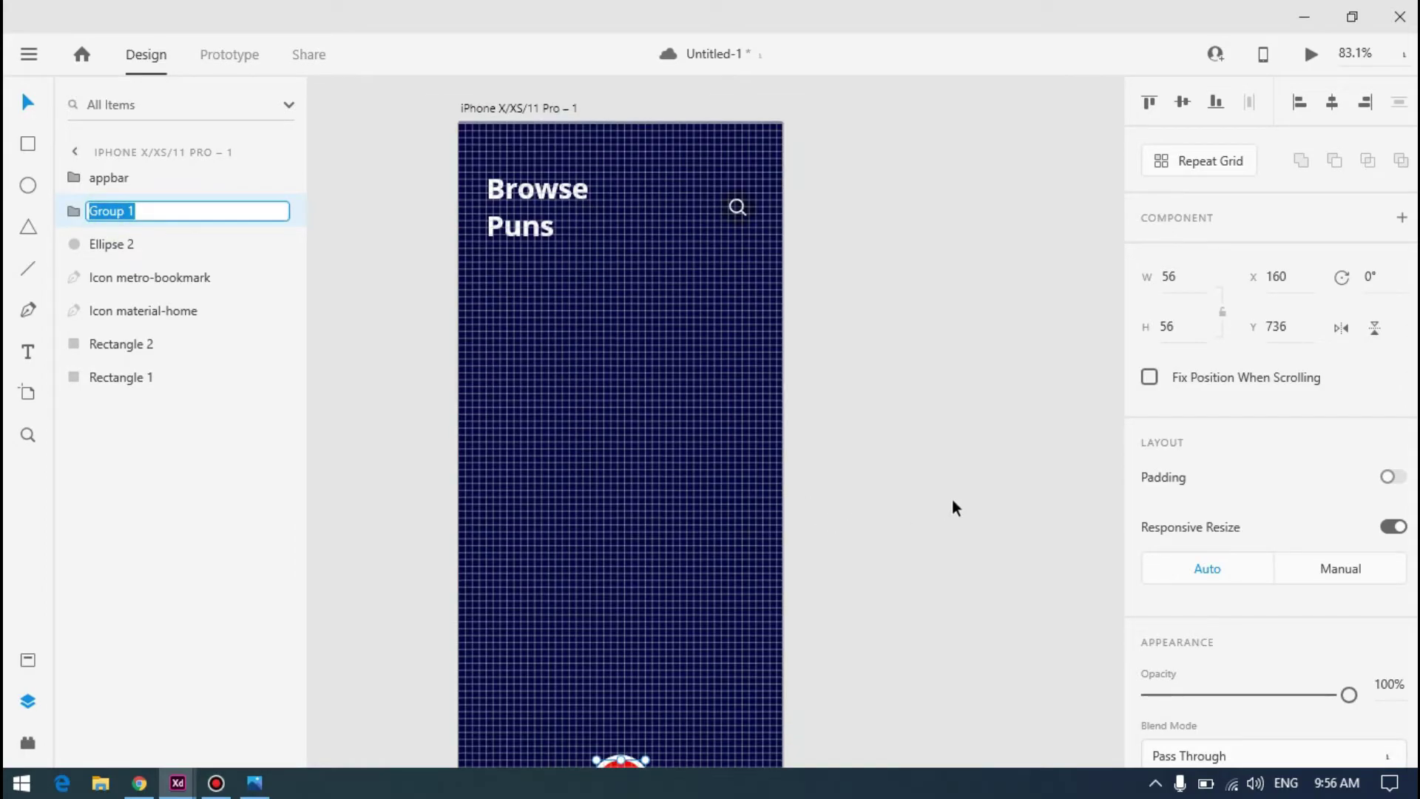
{"action": "type", "text": "fa"}
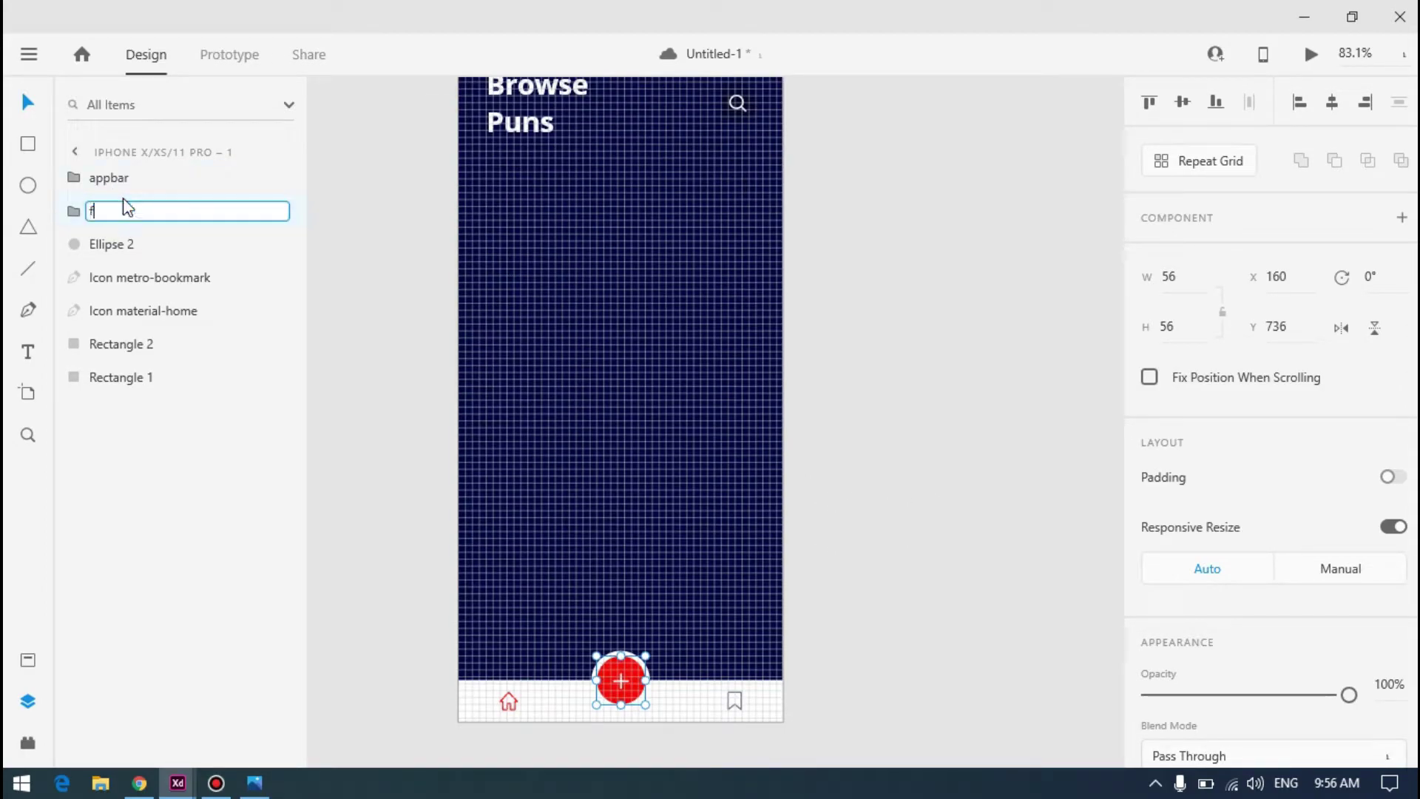
{"action": "type", "text": "b"}
{"action": "left_click", "coordinate": [365, 291]}
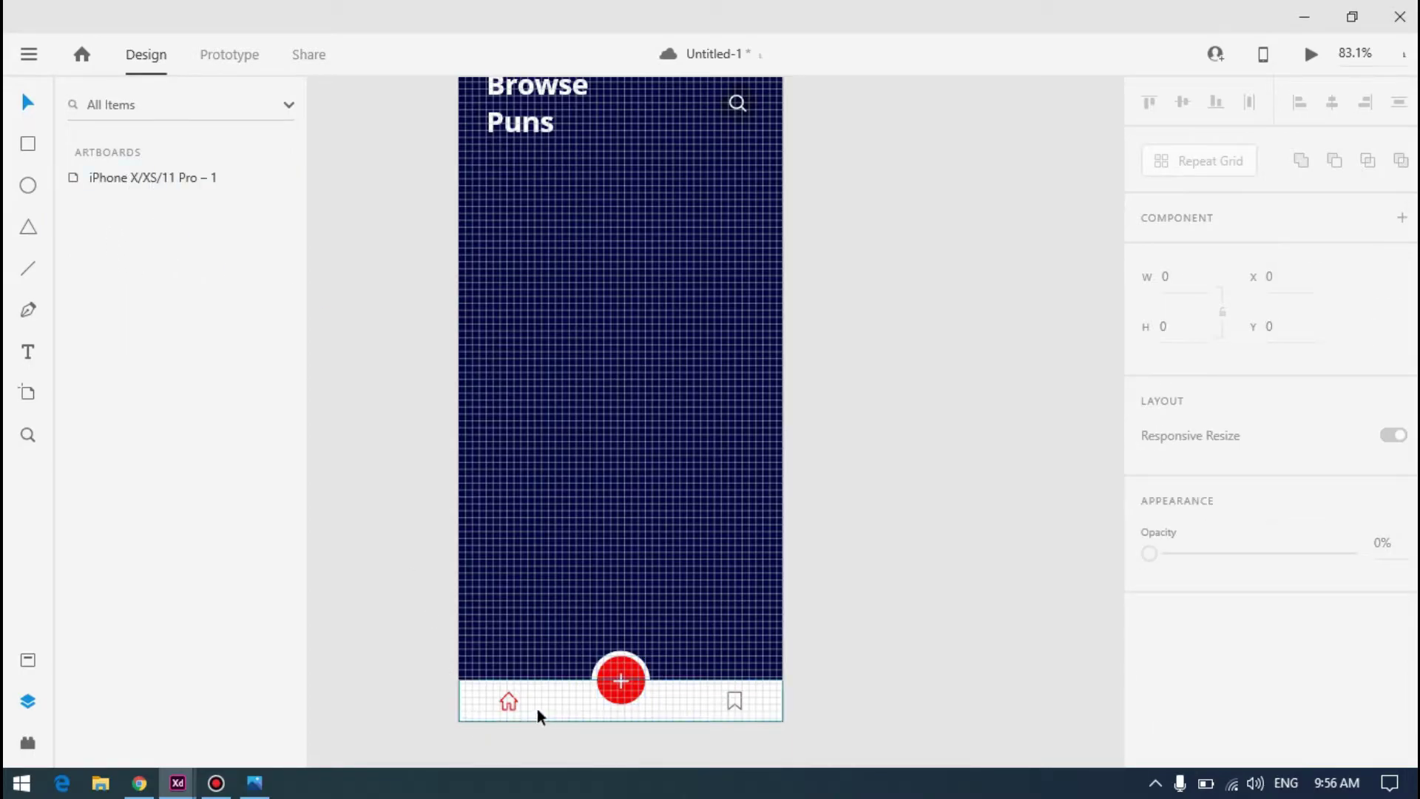
Group the navigation bar with its home and bookmark icons, plus button and white ring, and name the group bottombar
{"action": "left_click", "coordinate": [543, 704]}
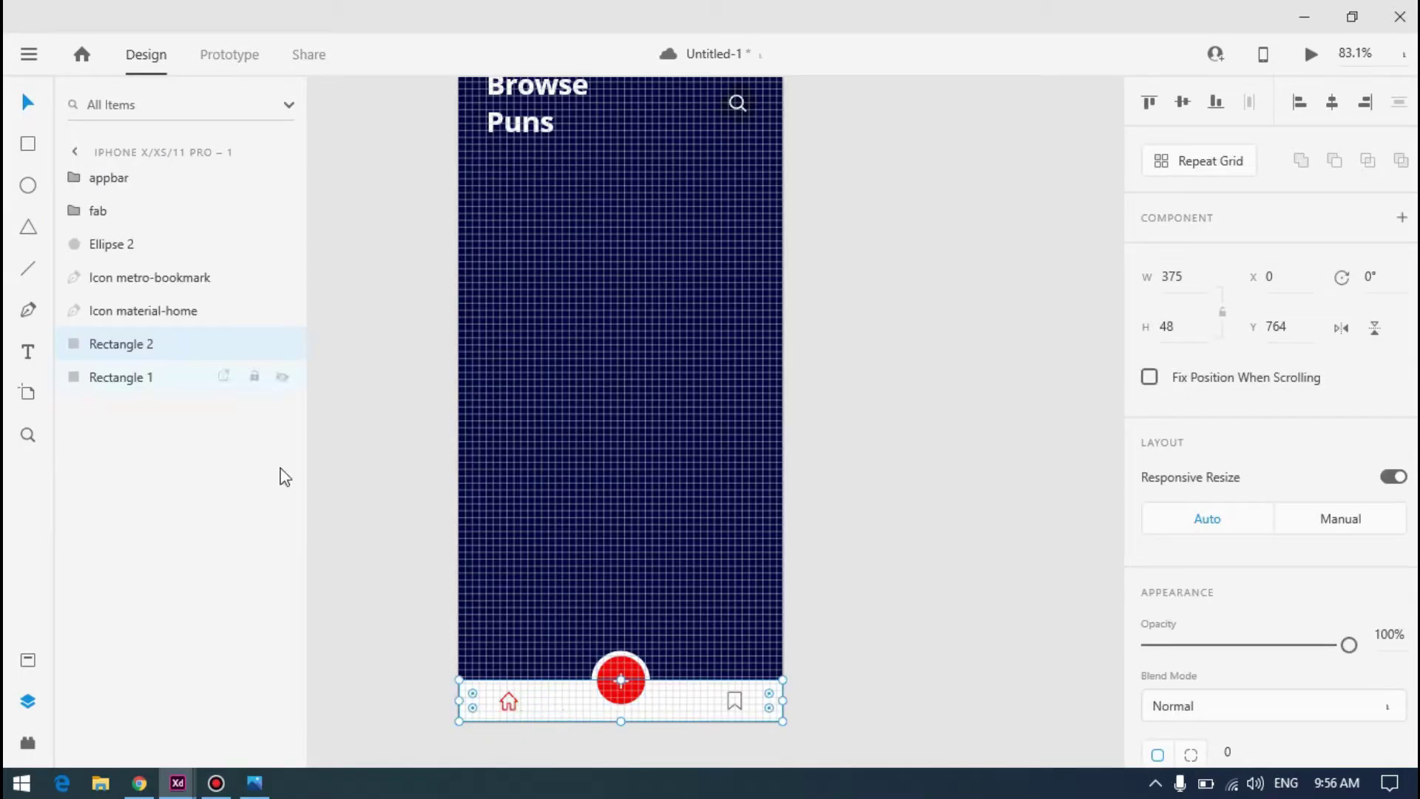
{"action": "key", "text": "ctrl+3"}
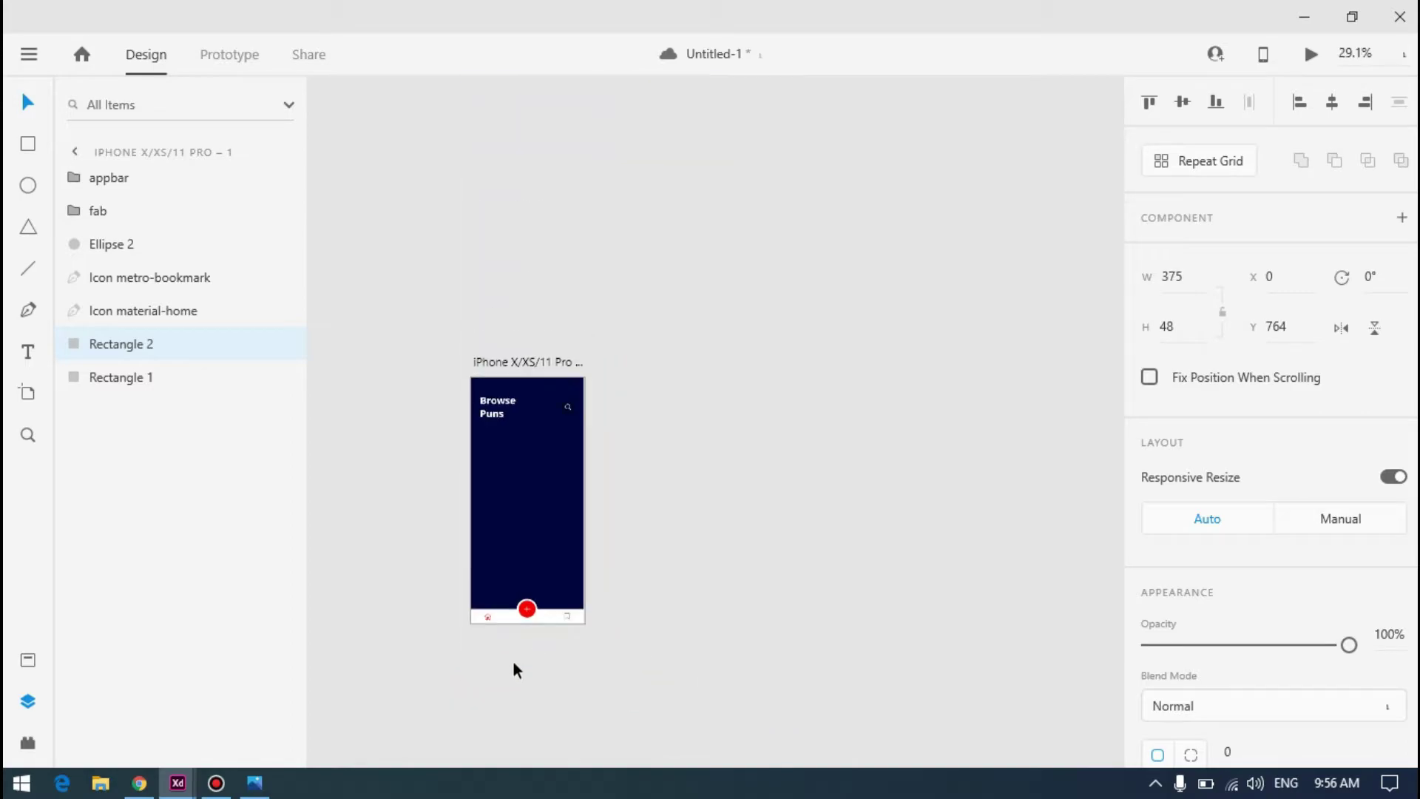
{"action": "left_click", "coordinate": [627, 647]}
{"action": "scroll", "coordinate": [735, 560], "scroll_direction": "down", "scroll_amount": 1}
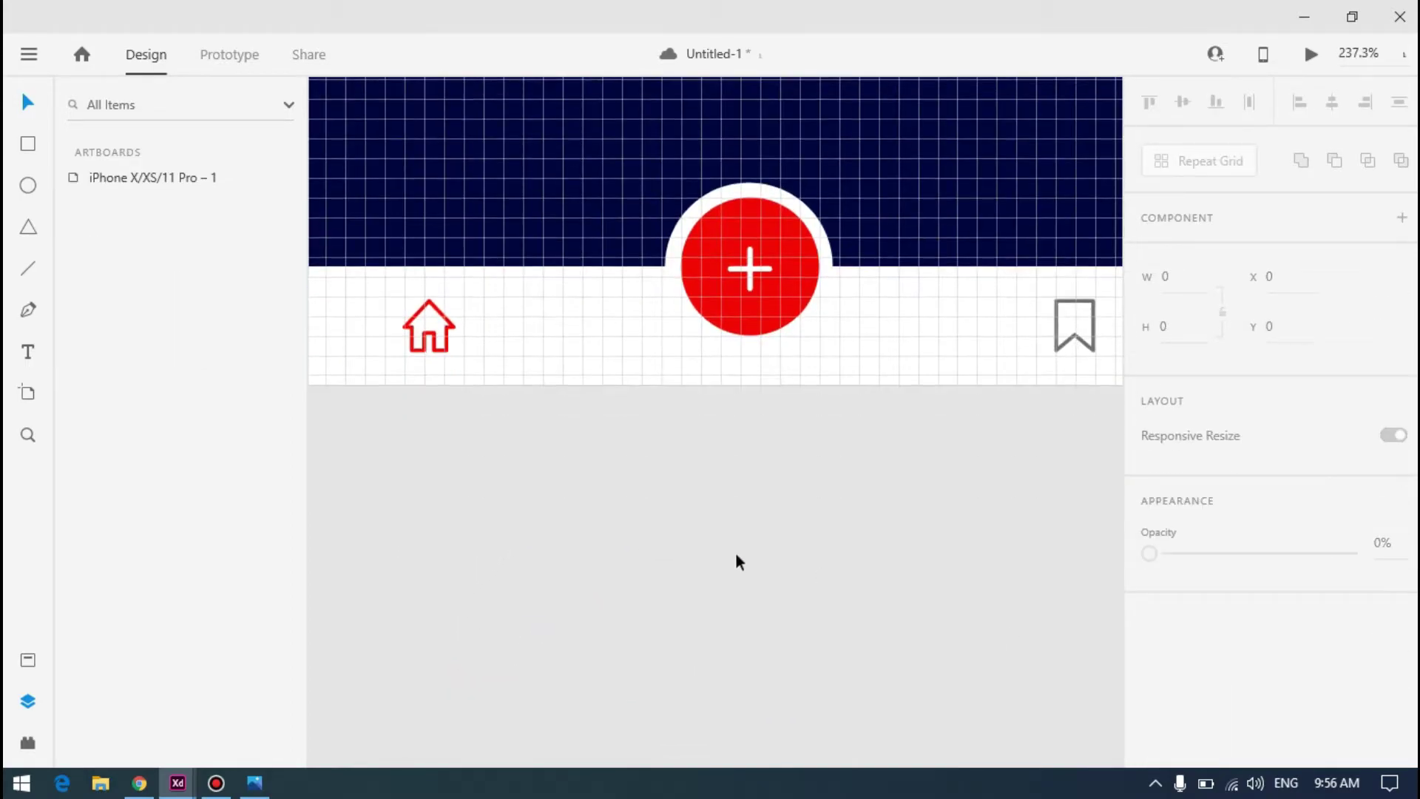
{"action": "scroll", "coordinate": [1014, 596], "scroll_direction": "down", "scroll_amount": 5}
{"action": "left_click_drag", "start_coordinate": [1013, 603], "coordinate": [541, 429]}
{"action": "left_click", "coordinate": [766, 355], "text": "shift"}
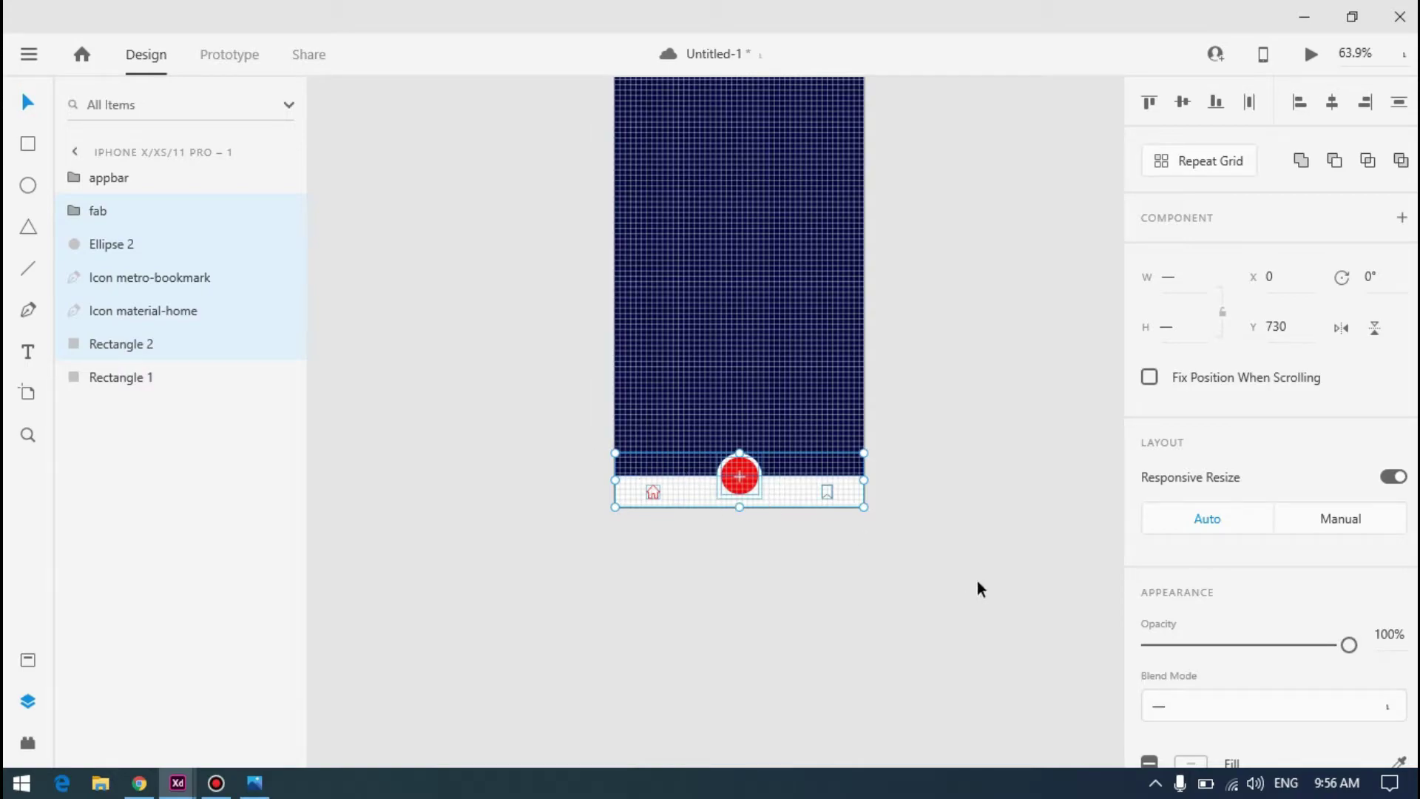
{"action": "key", "text": "ctrl+g"}
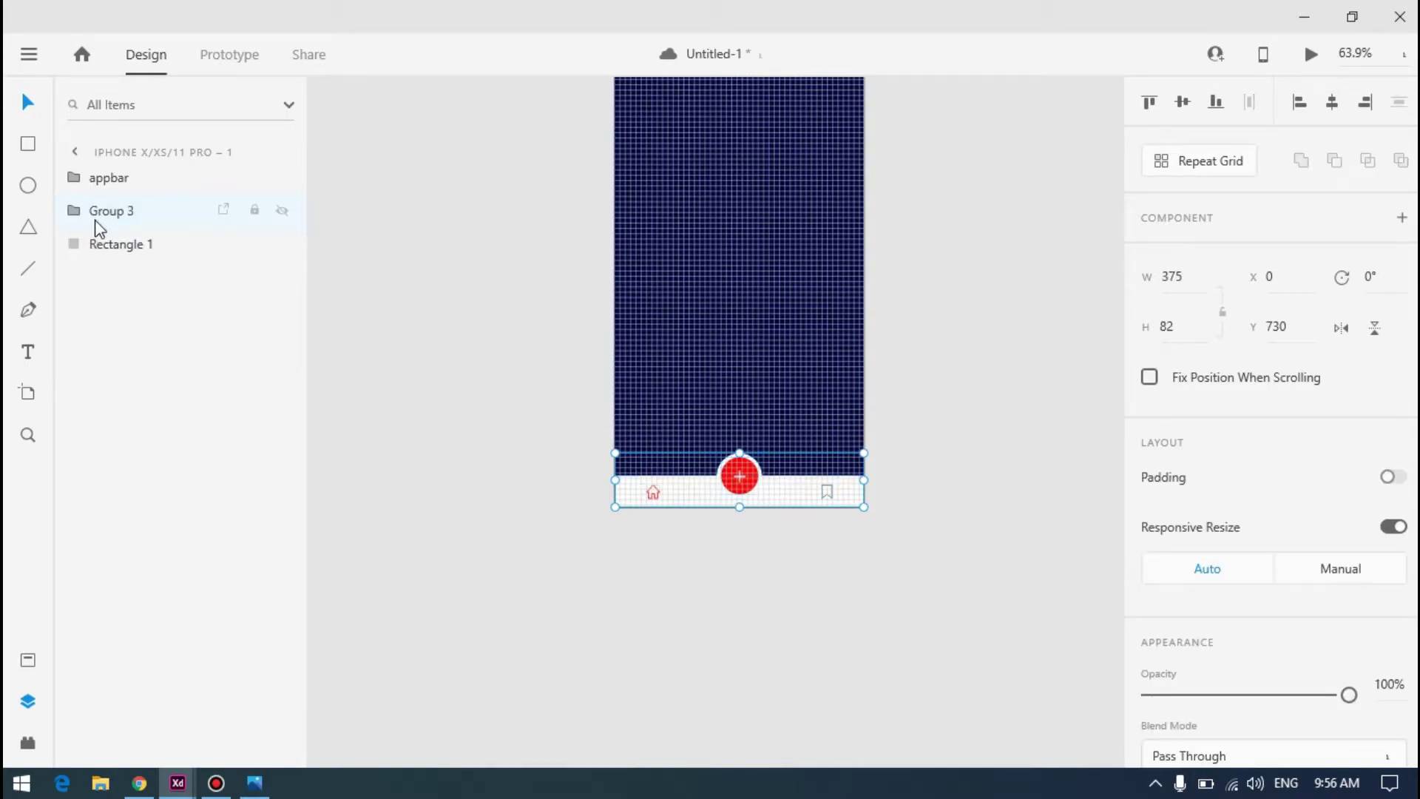
{"action": "double_click", "coordinate": [108, 211]}
{"action": "type", "text": "bottombar"}
{"action": "key", "text": "Return"}
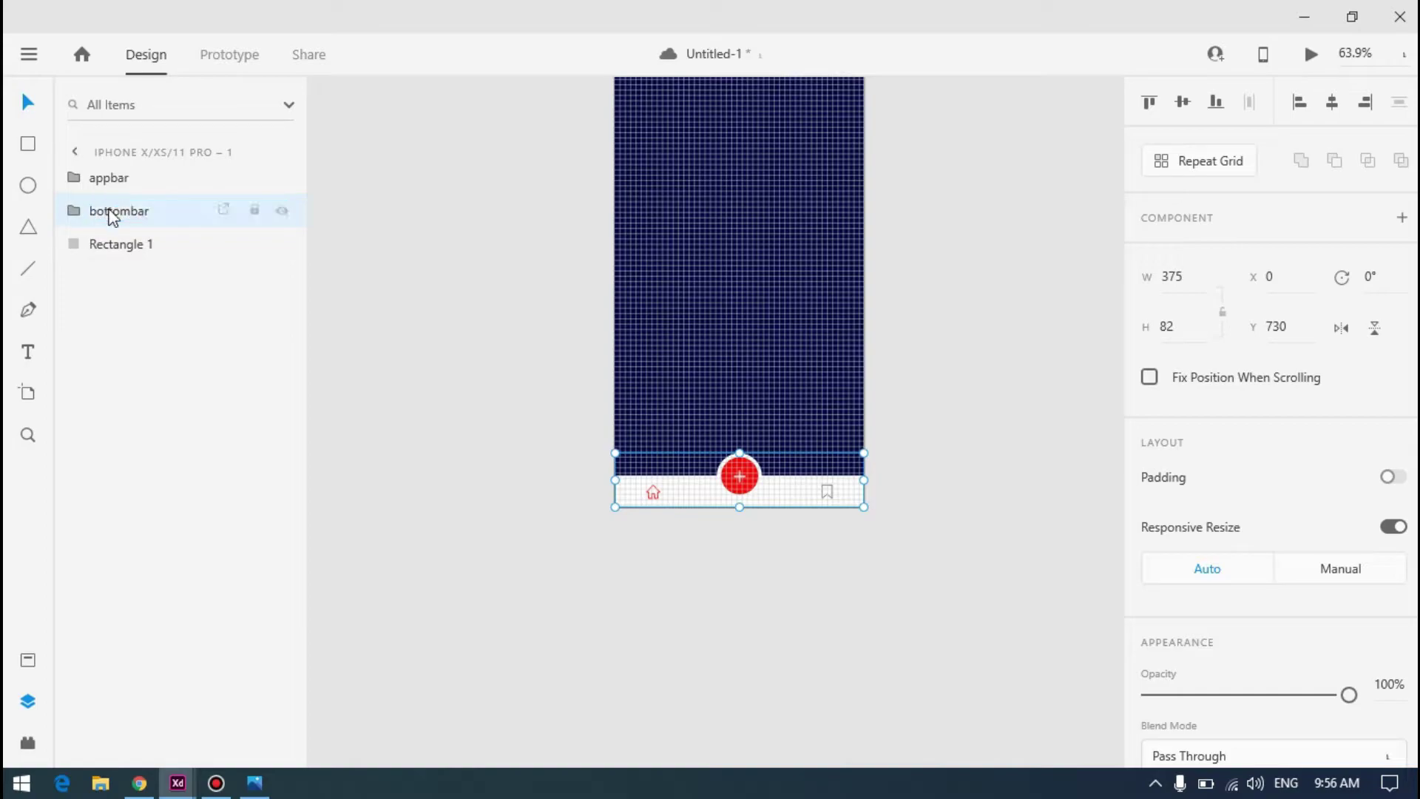
Rename the dark backdrop rectangle's layer as background
{"action": "left_click", "coordinate": [136, 249]}
{"action": "double_click", "coordinate": [143, 241]}
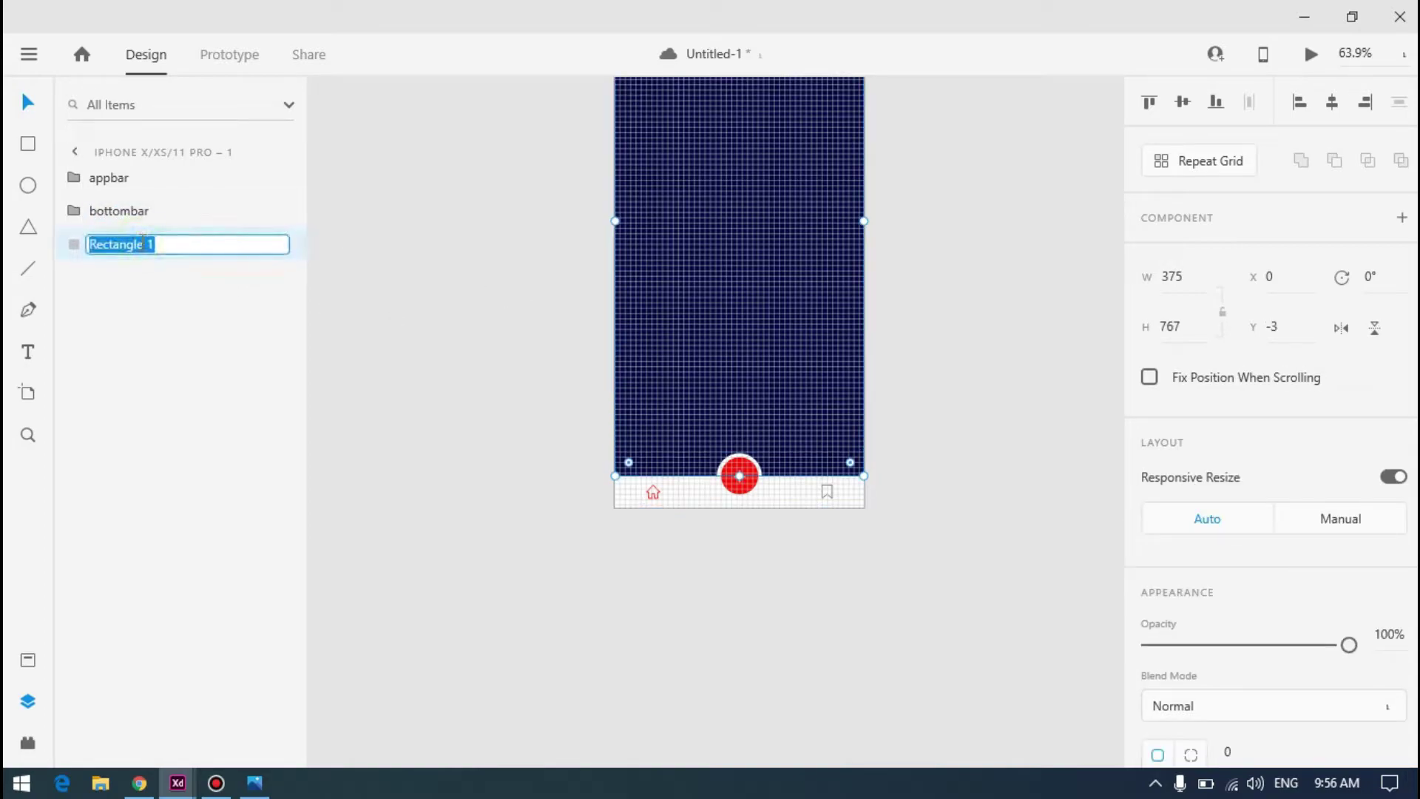
{"action": "type", "text": "background"}
{"action": "key", "text": "Return"}
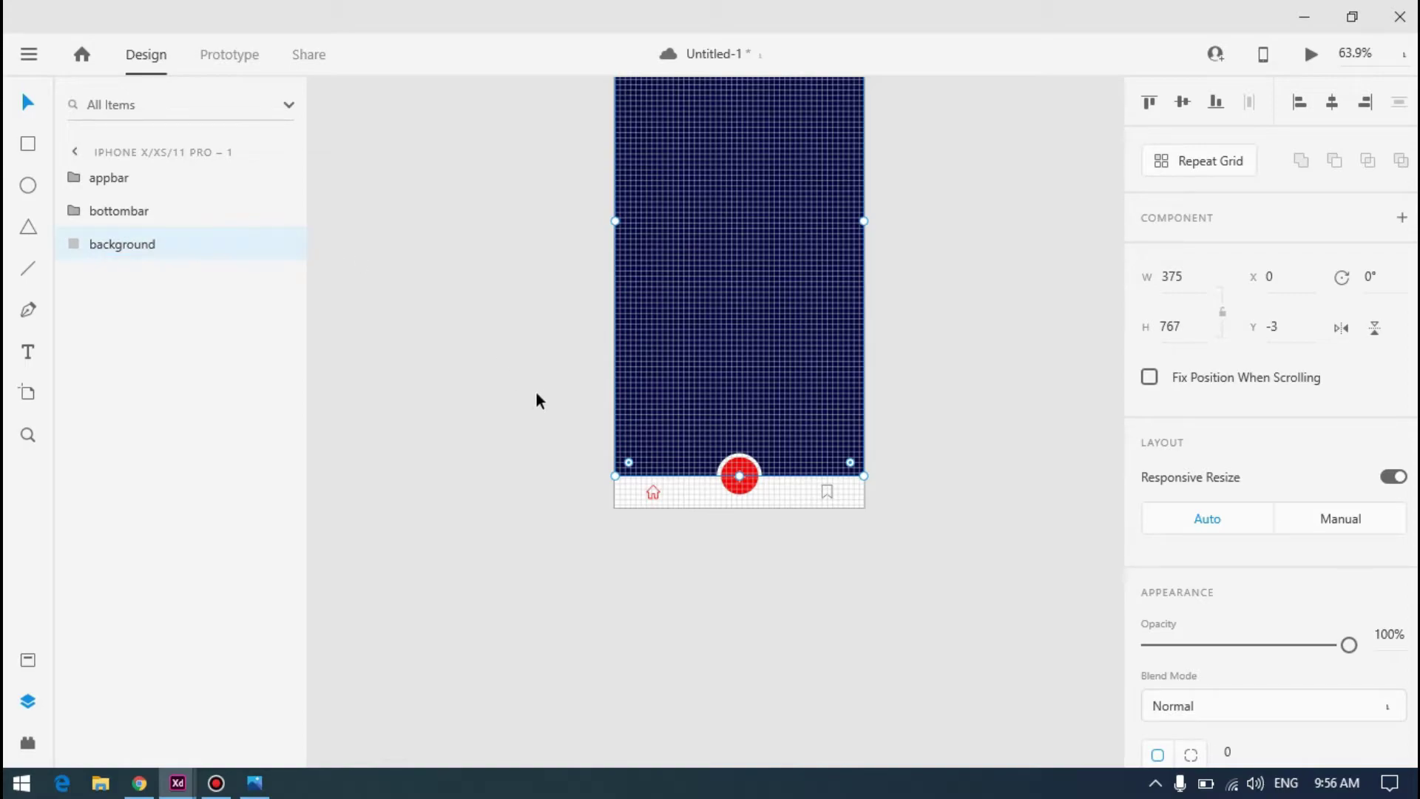
Preview the artboard and compare it with the reference image
{"action": "scroll", "coordinate": [532, 381], "scroll_direction": "down", "scroll_amount": 3}
{"action": "scroll", "coordinate": [643, 237], "scroll_direction": "down", "scroll_amount": 2}
{"action": "scroll", "coordinate": [593, 218], "scroll_direction": "up", "scroll_amount": 4}
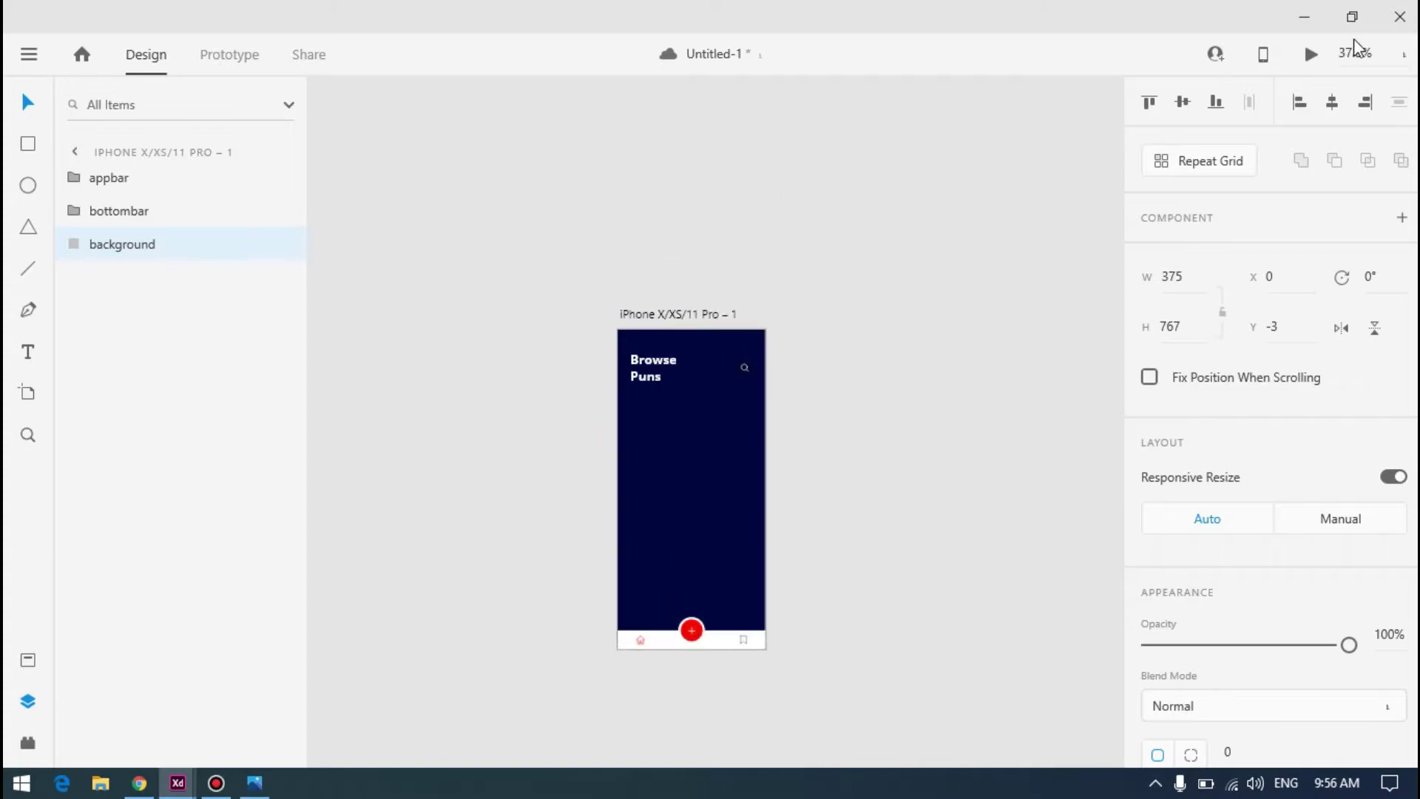
{"action": "left_click", "coordinate": [1310, 54]}
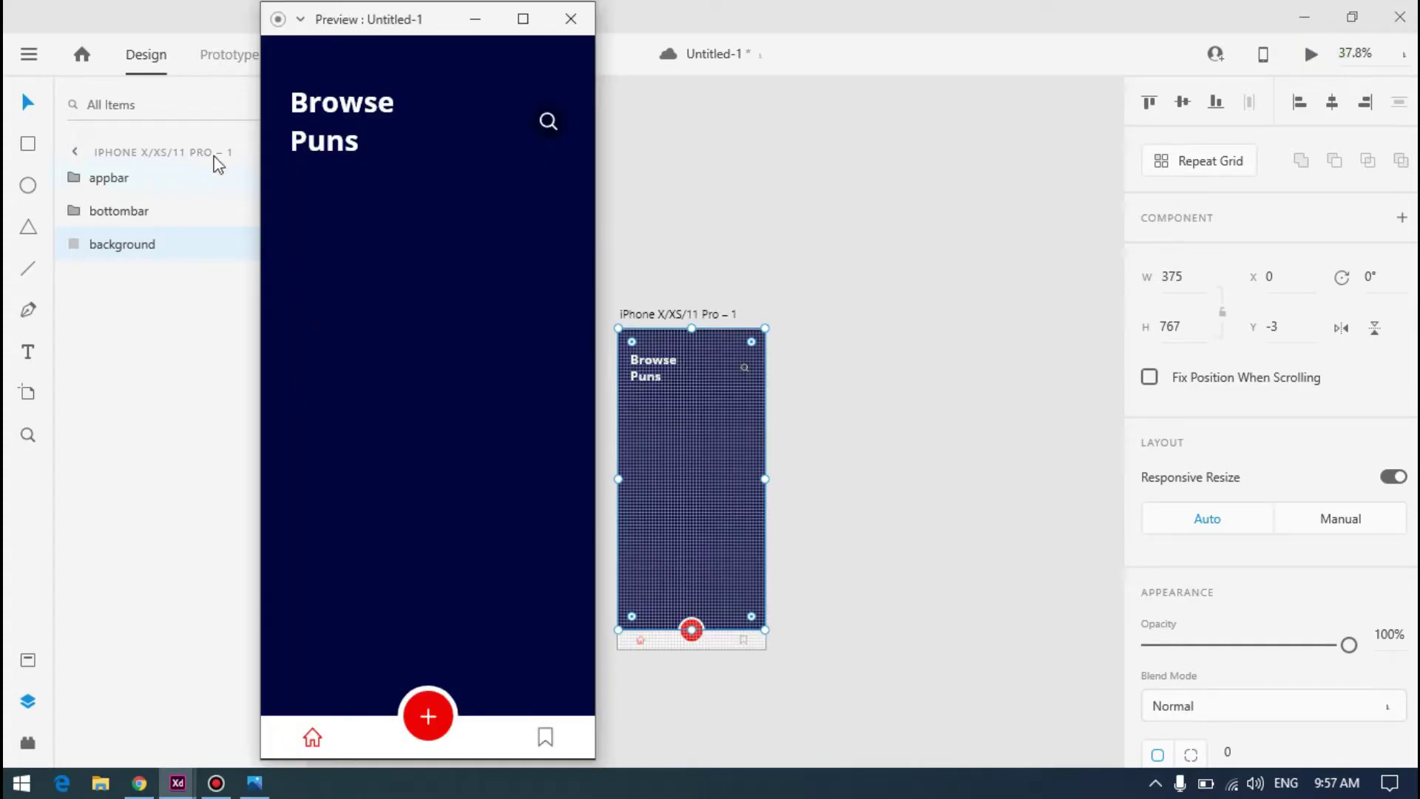
{"action": "left_click", "coordinate": [259, 781]}
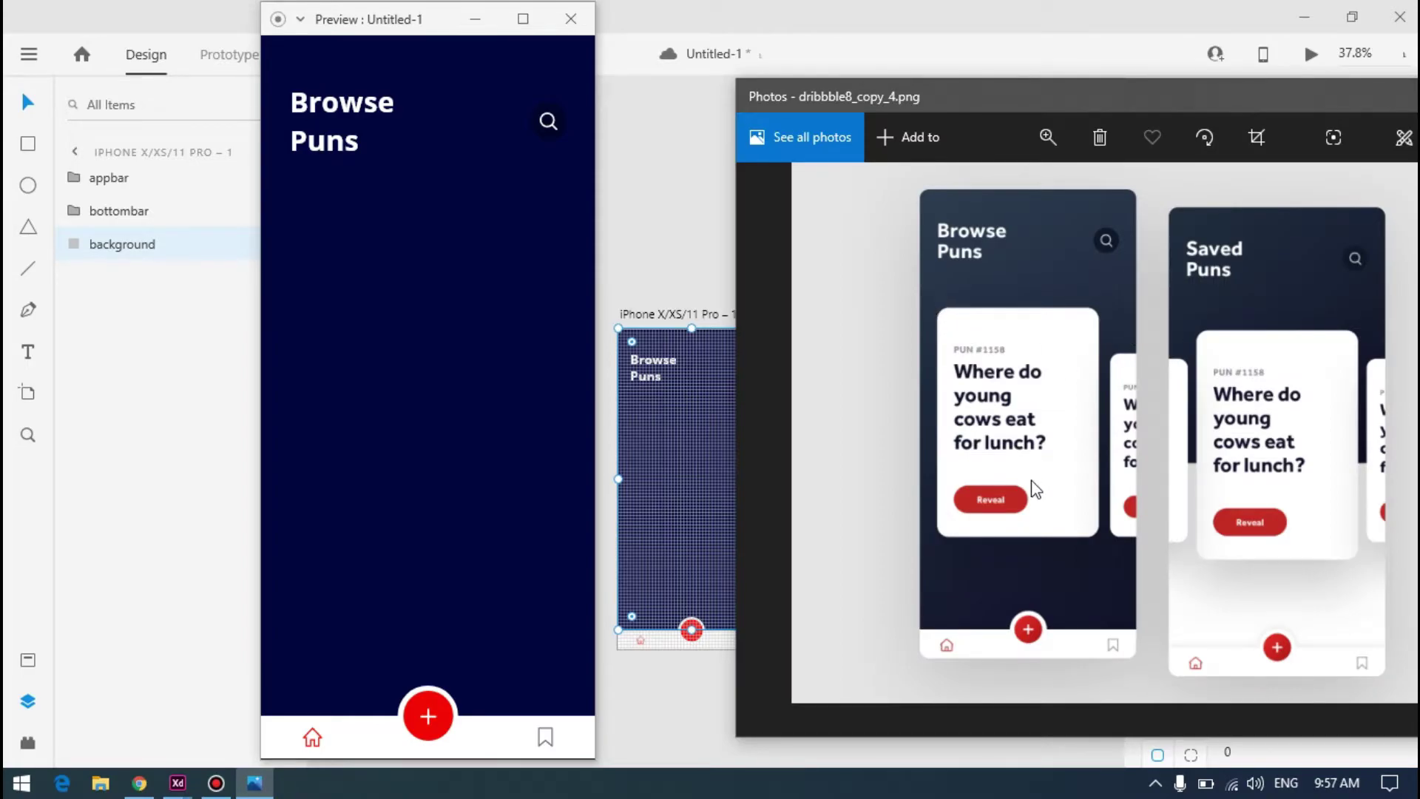
Draw a card rectangle about 248 by 240 below the Browse Puns title
{"action": "left_click", "coordinate": [630, 196]}
{"action": "left_click", "coordinate": [28, 143]}
{"action": "left_click_drag", "start_coordinate": [630, 422], "coordinate": [728, 516]}
{"action": "left_click", "coordinate": [28, 101]}
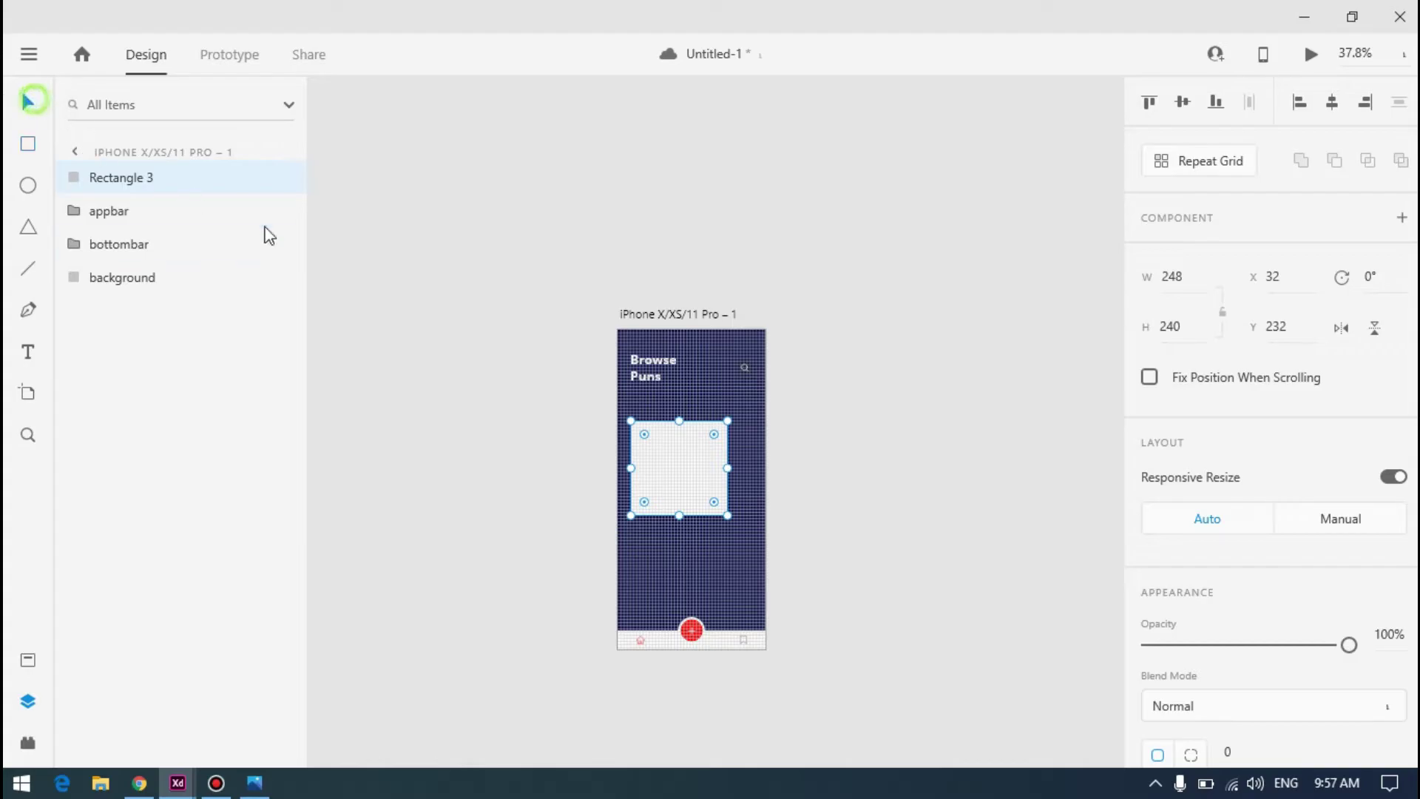
Lock the background rectangle
{"action": "scroll", "coordinate": [750, 507], "scroll_direction": "up", "scroll_amount": 5}
{"action": "left_click", "coordinate": [468, 338]}
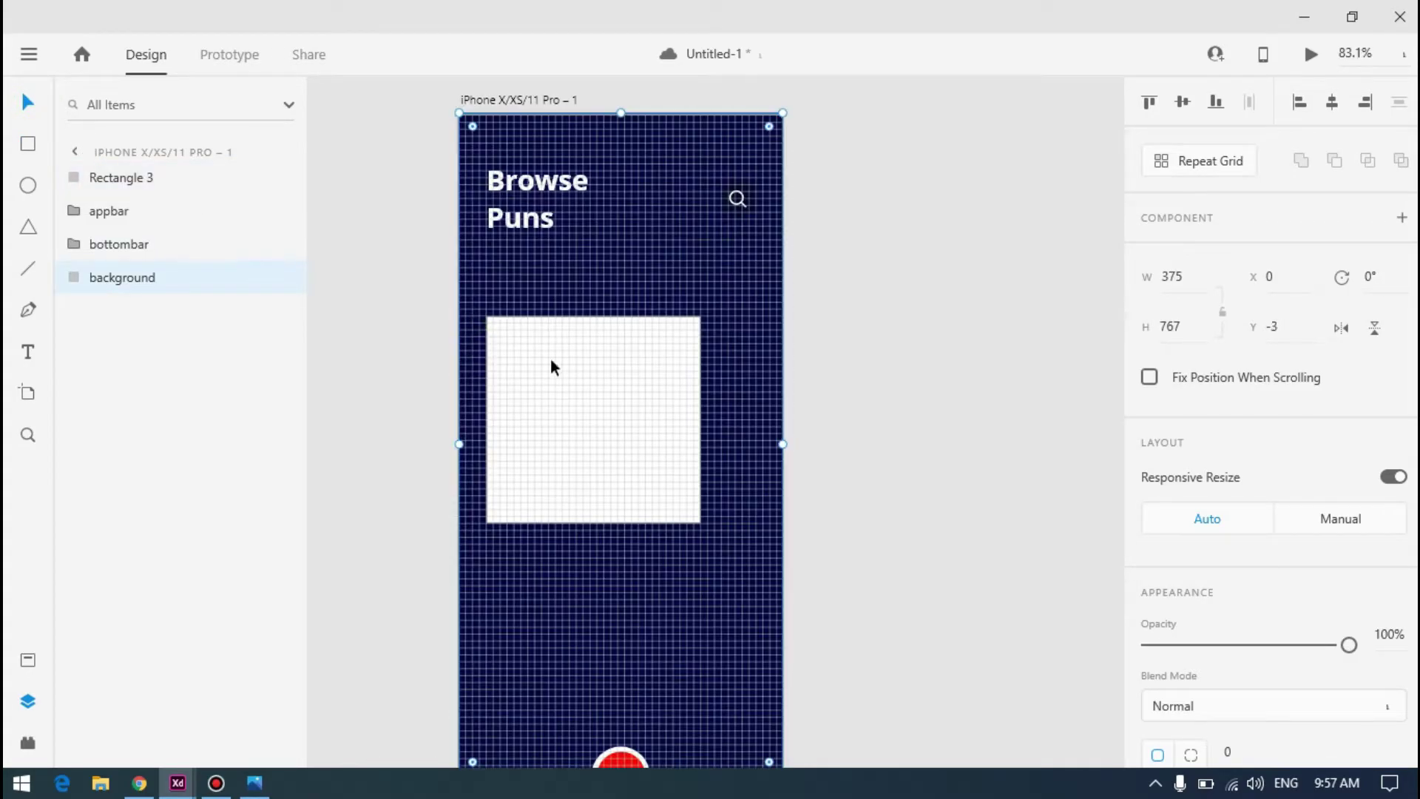
{"action": "key", "text": "ctrl+l"}
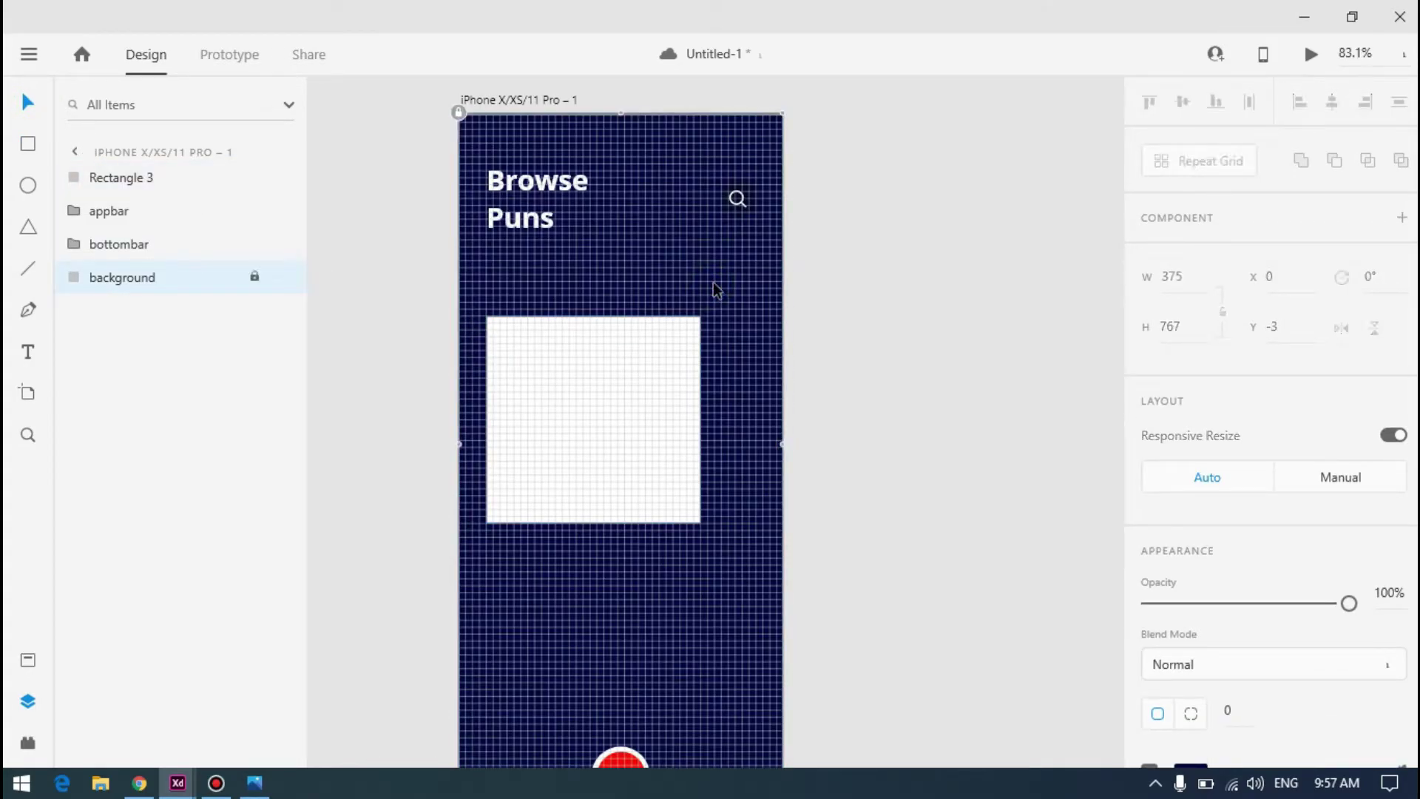
Enlarge the white card rectangle to 280 by 384 and move it to about Y 280, following the reference image
{"action": "left_click", "coordinate": [627, 383]}
{"action": "left_click_drag", "start_coordinate": [627, 379], "coordinate": [650, 438]}
{"action": "key", "text": "alt+Tab"}
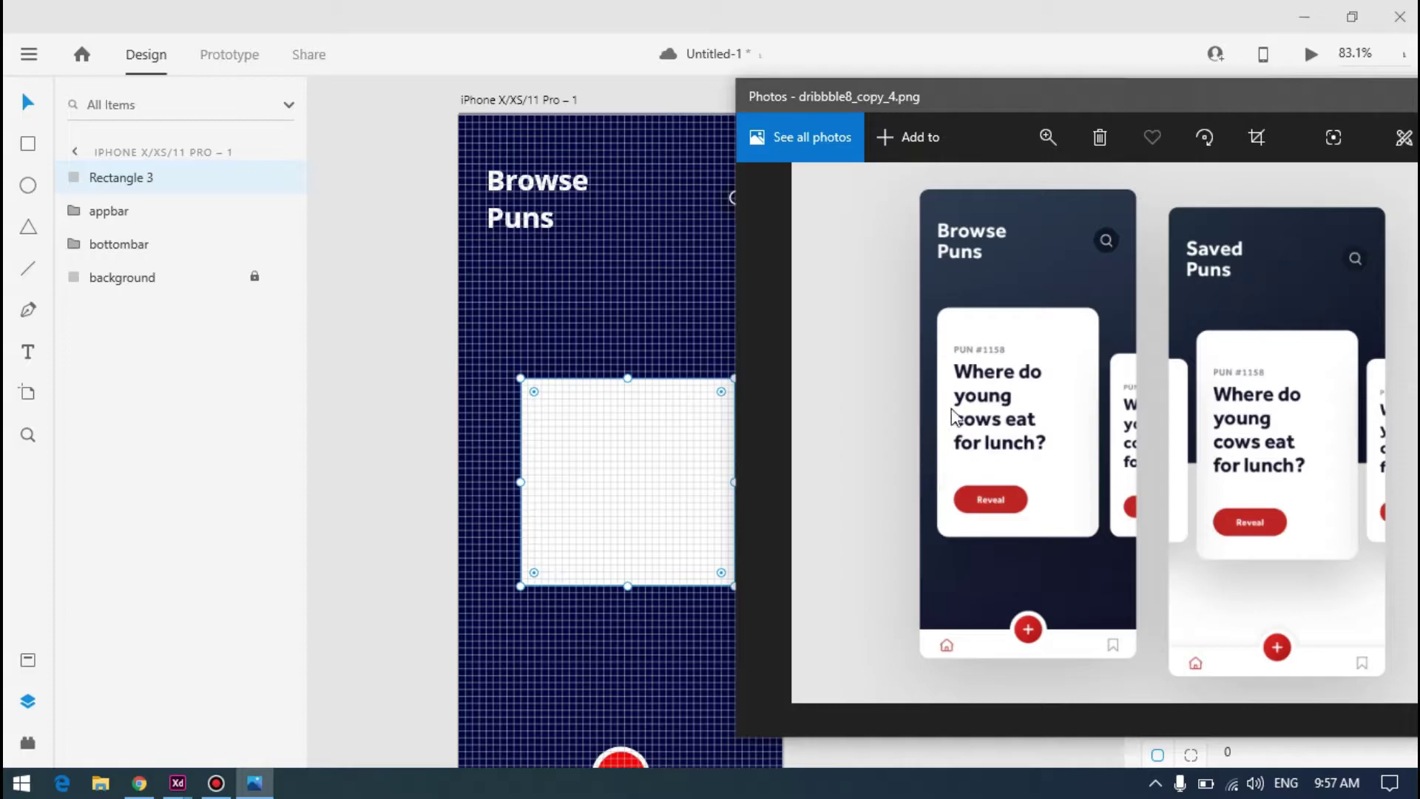
{"action": "key", "text": "alt+Tab"}
{"action": "left_click_drag", "start_coordinate": [520, 376], "coordinate": [496, 251]}
{"action": "left_click_drag", "start_coordinate": [640, 412], "coordinate": [650, 517]}
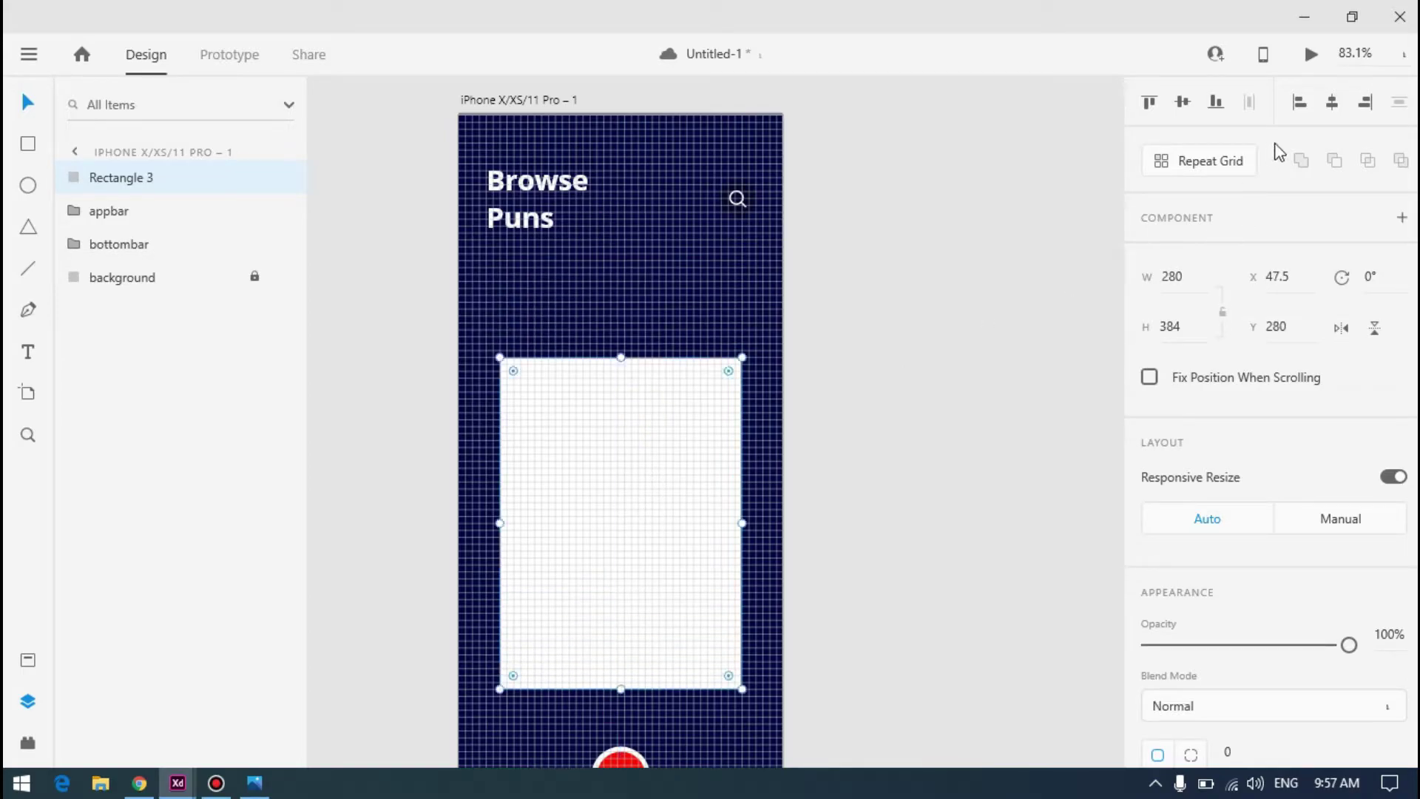
Centre the card horizontally and vertically on the artboard and compare its placement with the reference image
{"action": "left_click", "coordinate": [1332, 102]}
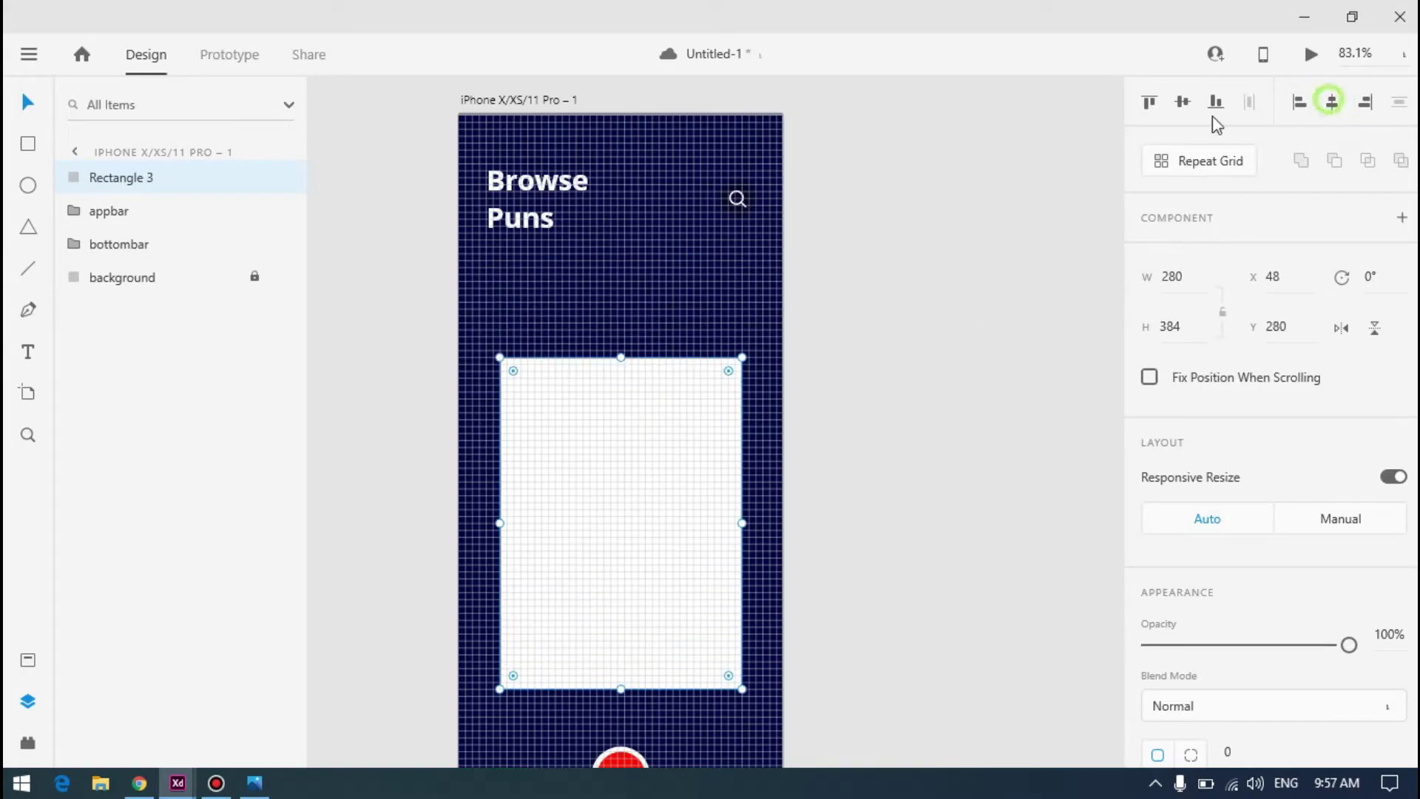
{"action": "left_click", "coordinate": [1182, 102]}
{"action": "scroll", "coordinate": [909, 326], "scroll_direction": "down", "scroll_amount": 4}
{"action": "scroll", "coordinate": [933, 345], "scroll_direction": "up", "scroll_amount": 5}
{"action": "key", "text": "alt+Tab"}
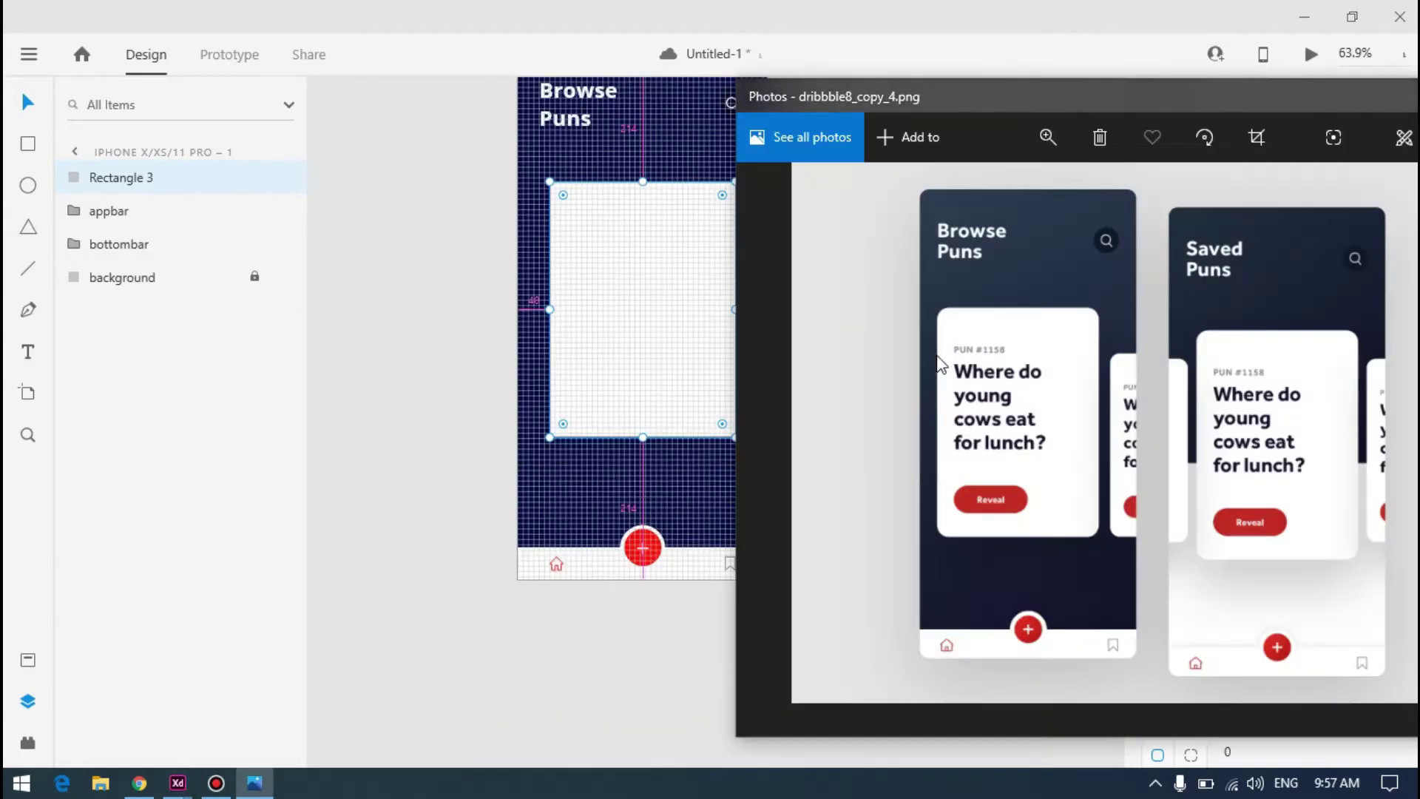
{"action": "key", "text": "alt+Tab"}
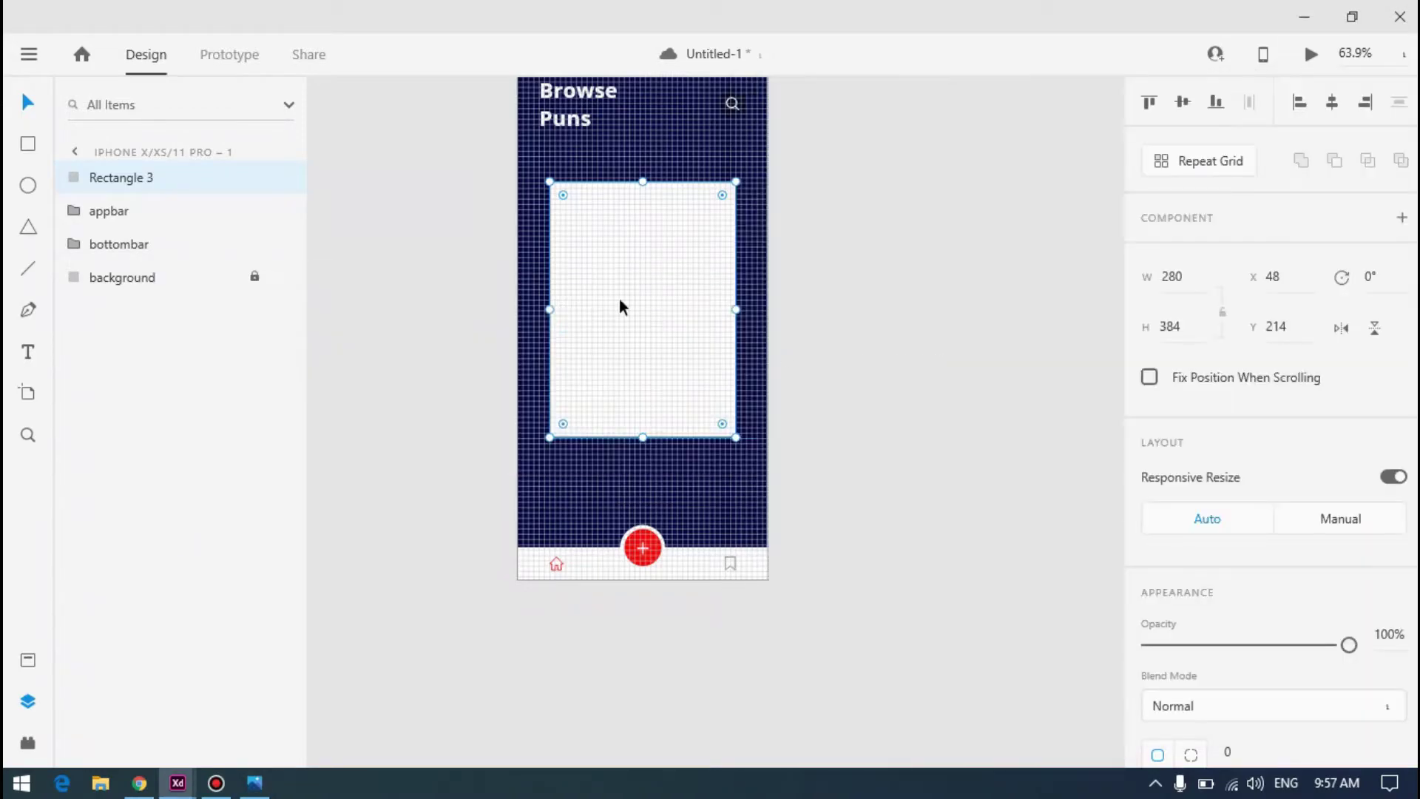
Widen the card to 288 and nudge it to X 44
{"action": "scroll", "coordinate": [633, 262], "scroll_direction": "up", "scroll_amount": 5}
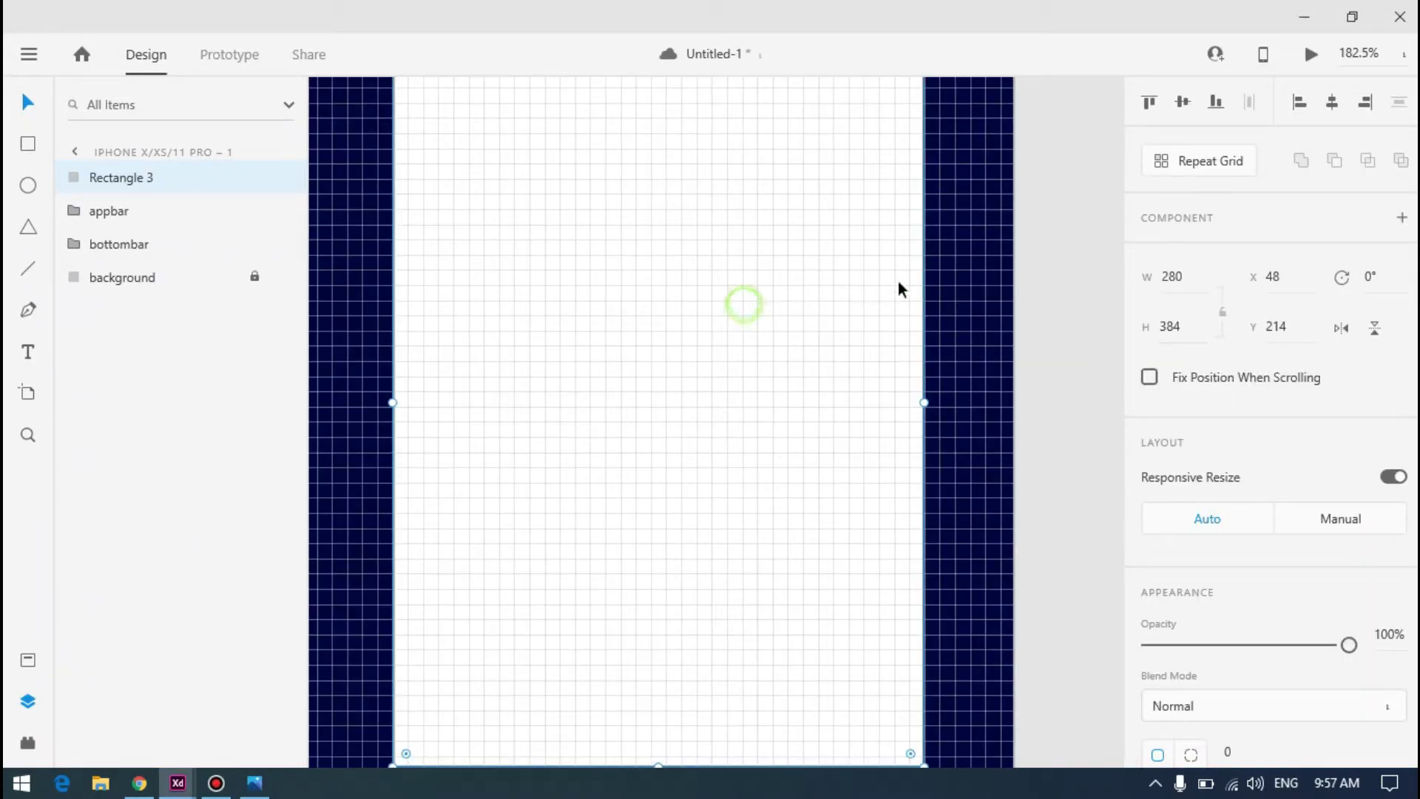
{"action": "scroll", "coordinate": [978, 263], "scroll_direction": "up", "scroll_amount": 3}
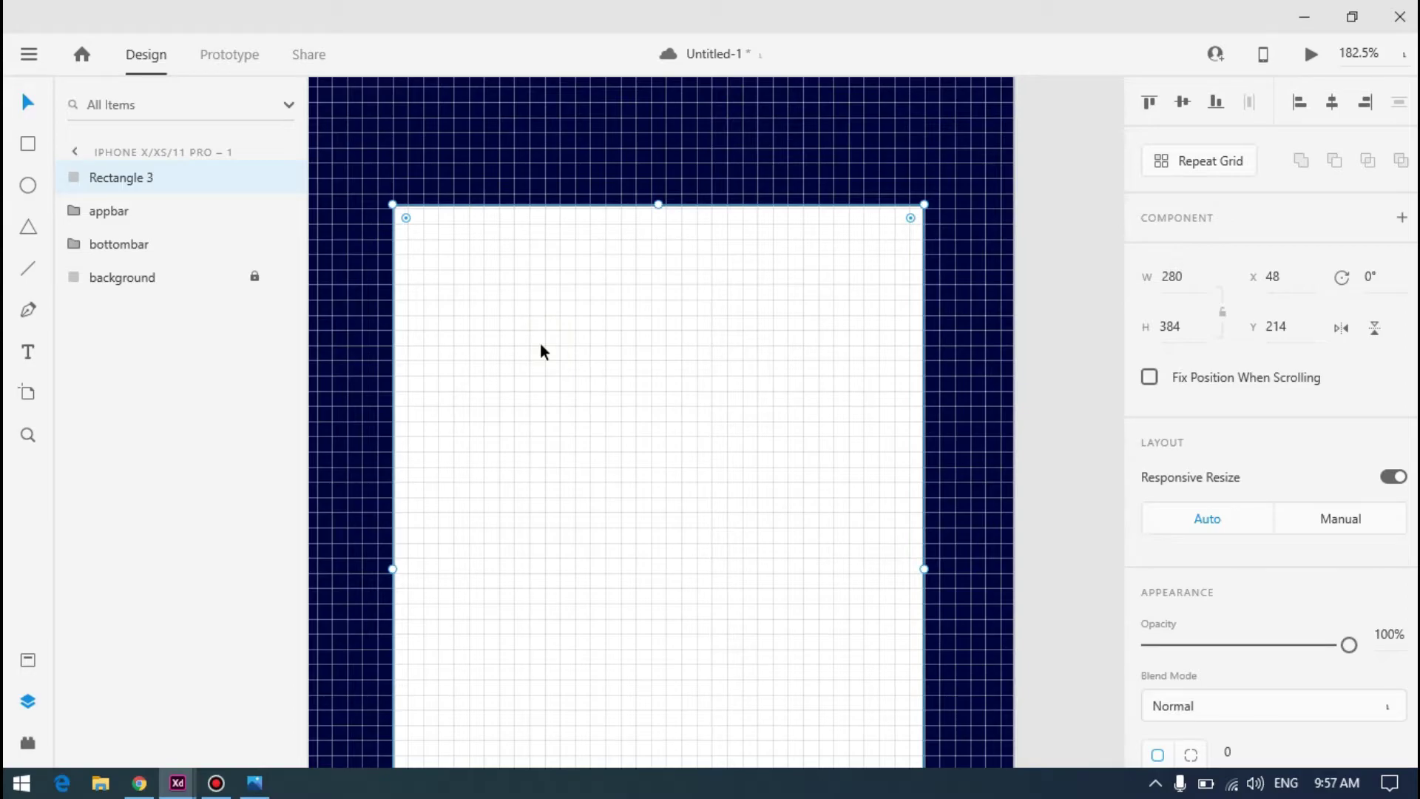
{"action": "left_click_drag", "start_coordinate": [924, 568], "coordinate": [933, 569]}
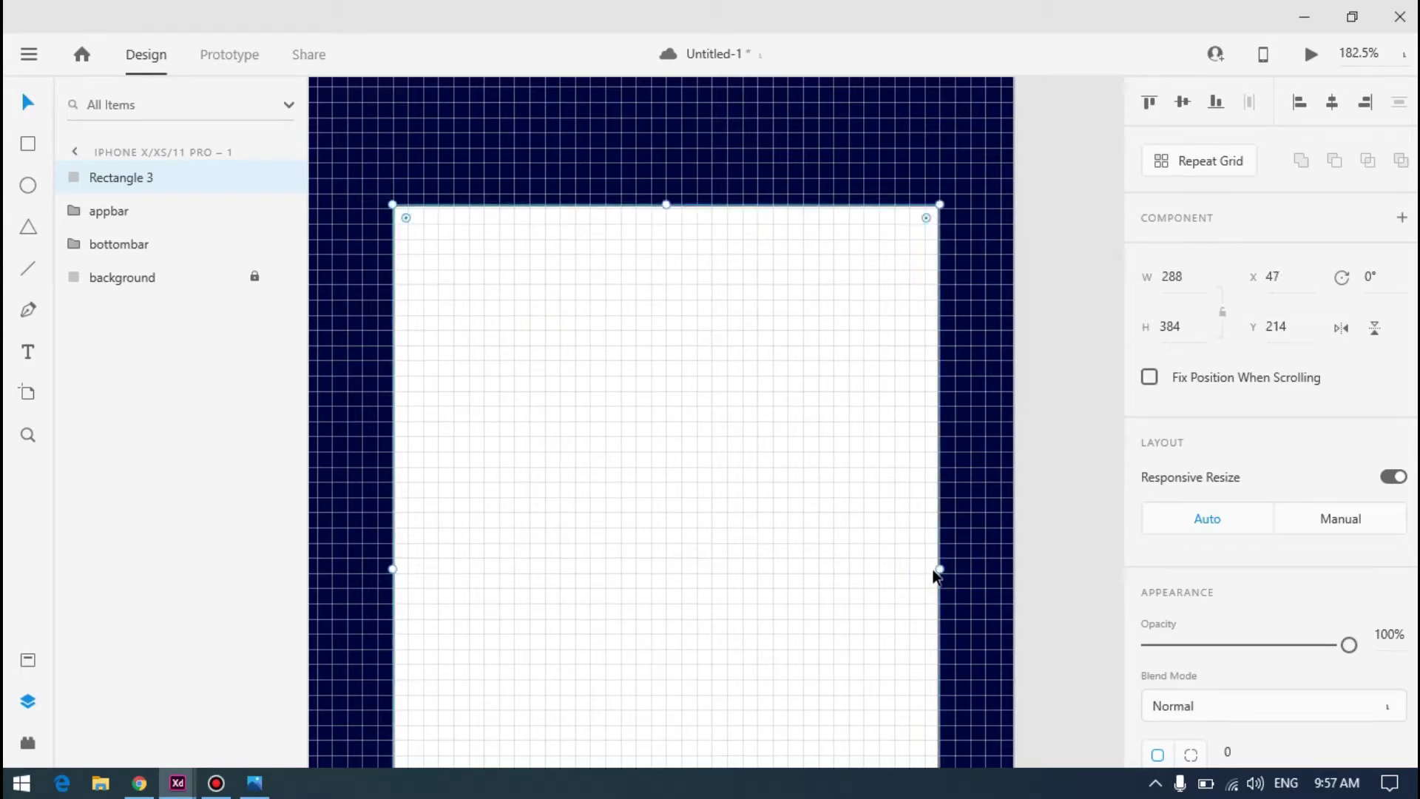
{"action": "key", "text": "Left"}
{"action": "key", "text": "Left"}
{"action": "key", "text": "Left"}
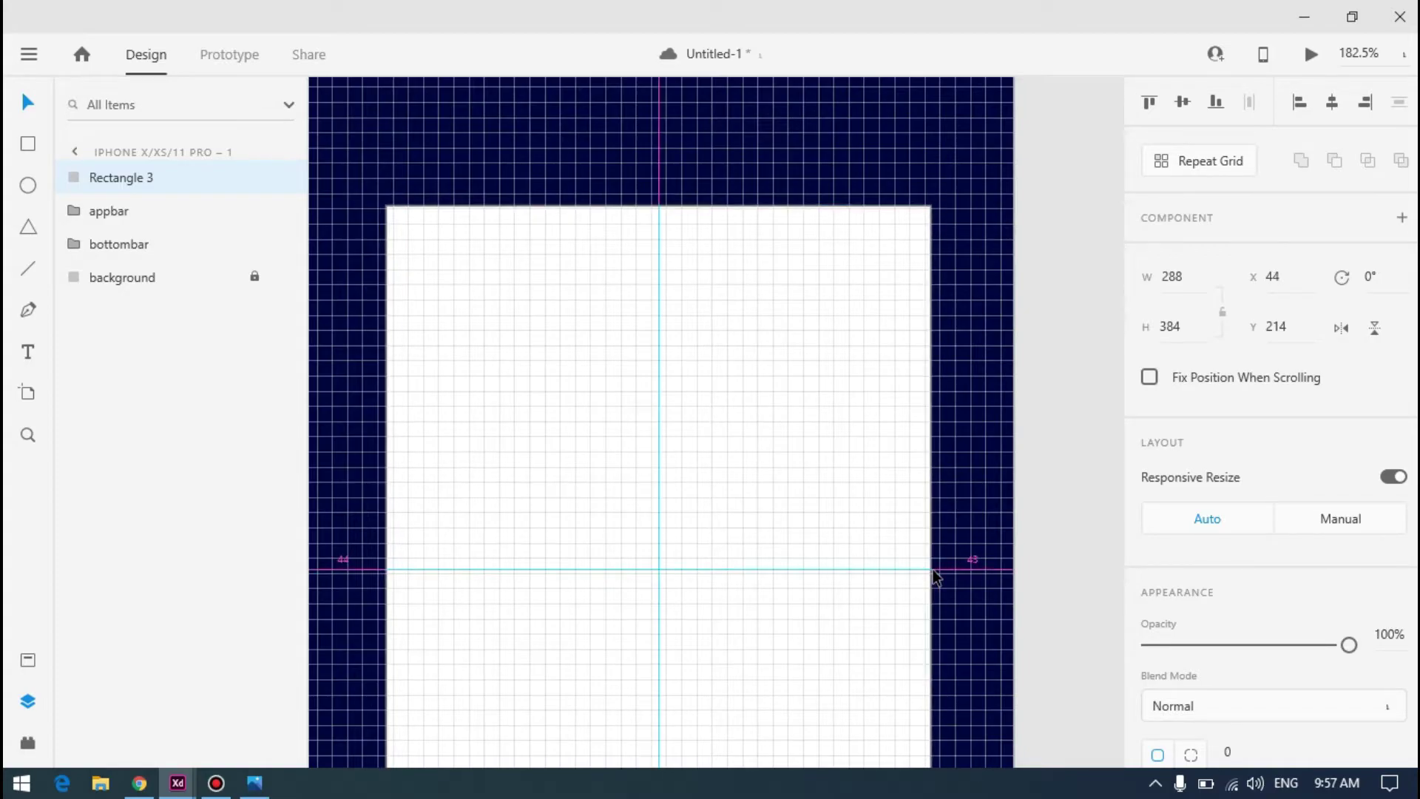
Check the card against the reference image and narrow it evenly from both sides to a width of 248
{"action": "scroll", "coordinate": [782, 555], "scroll_direction": "down", "scroll_amount": 5}
{"action": "key", "text": "alt+Tab"}
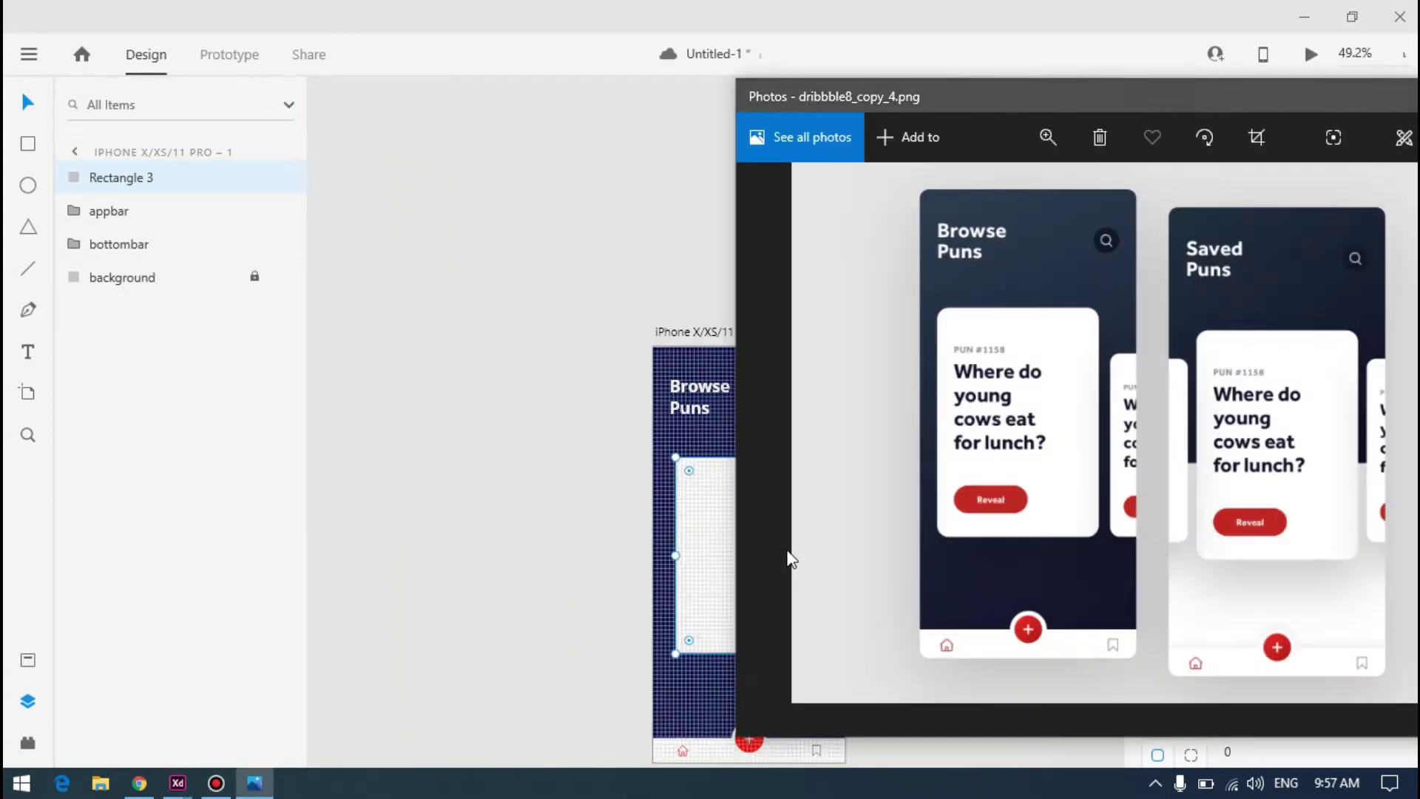
{"action": "key", "text": "alt+Tab"}
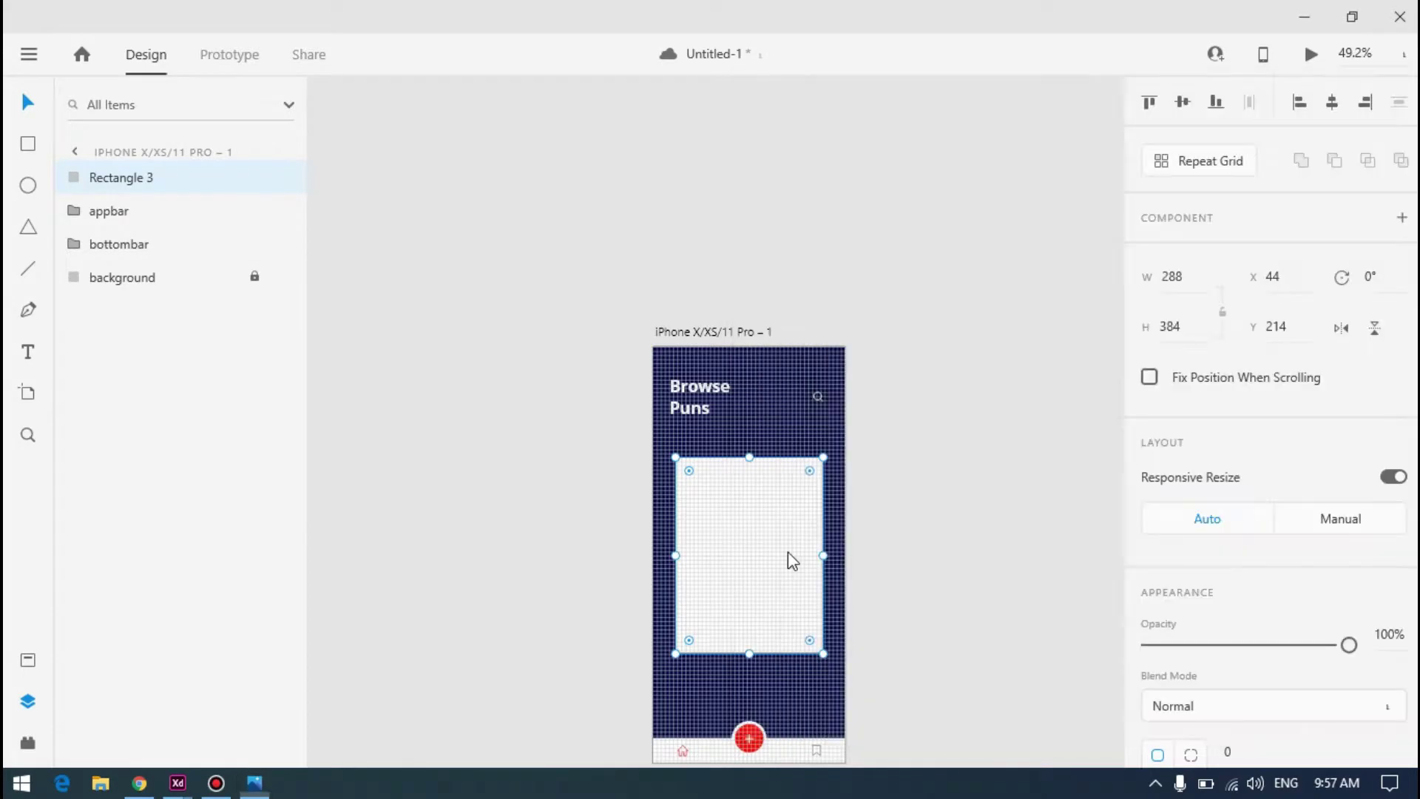
{"action": "scroll", "coordinate": [789, 558], "scroll_direction": "up", "scroll_amount": 3}
{"action": "scroll", "coordinate": [774, 548], "scroll_direction": "up", "scroll_amount": 3}
{"action": "key", "text": "alt+Tab"}
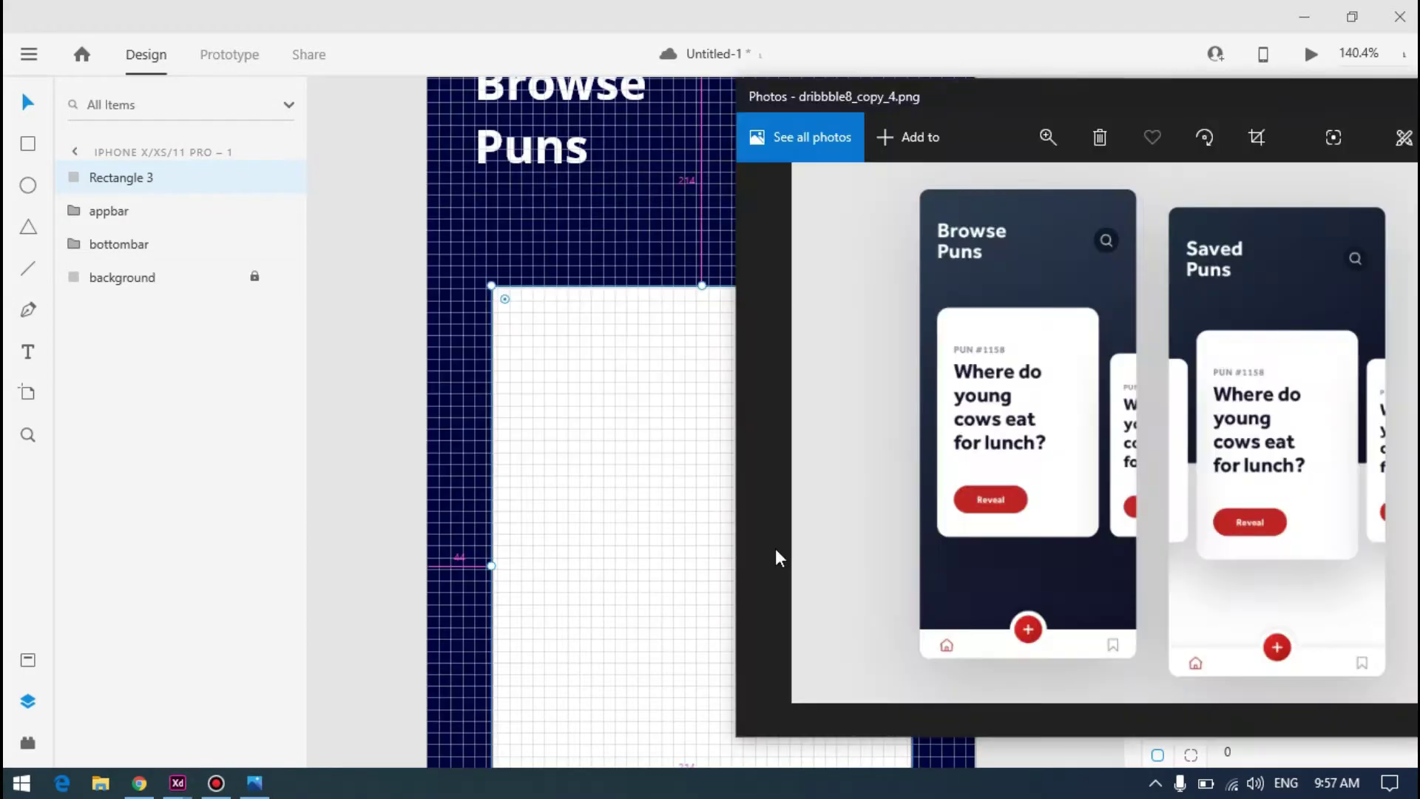
{"action": "key", "text": "alt+Tab"}
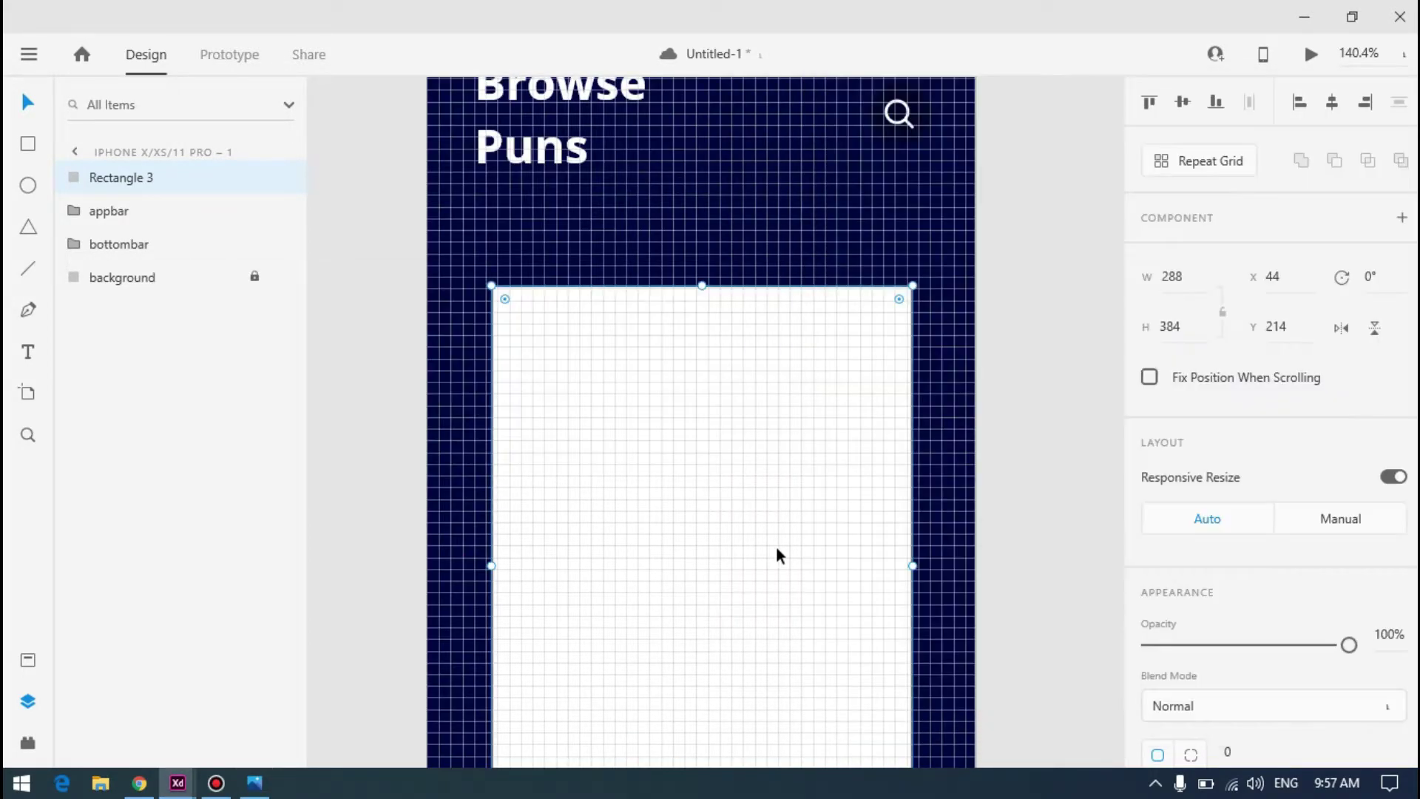
{"action": "left_click_drag", "start_coordinate": [912, 565], "coordinate": [885, 559]}
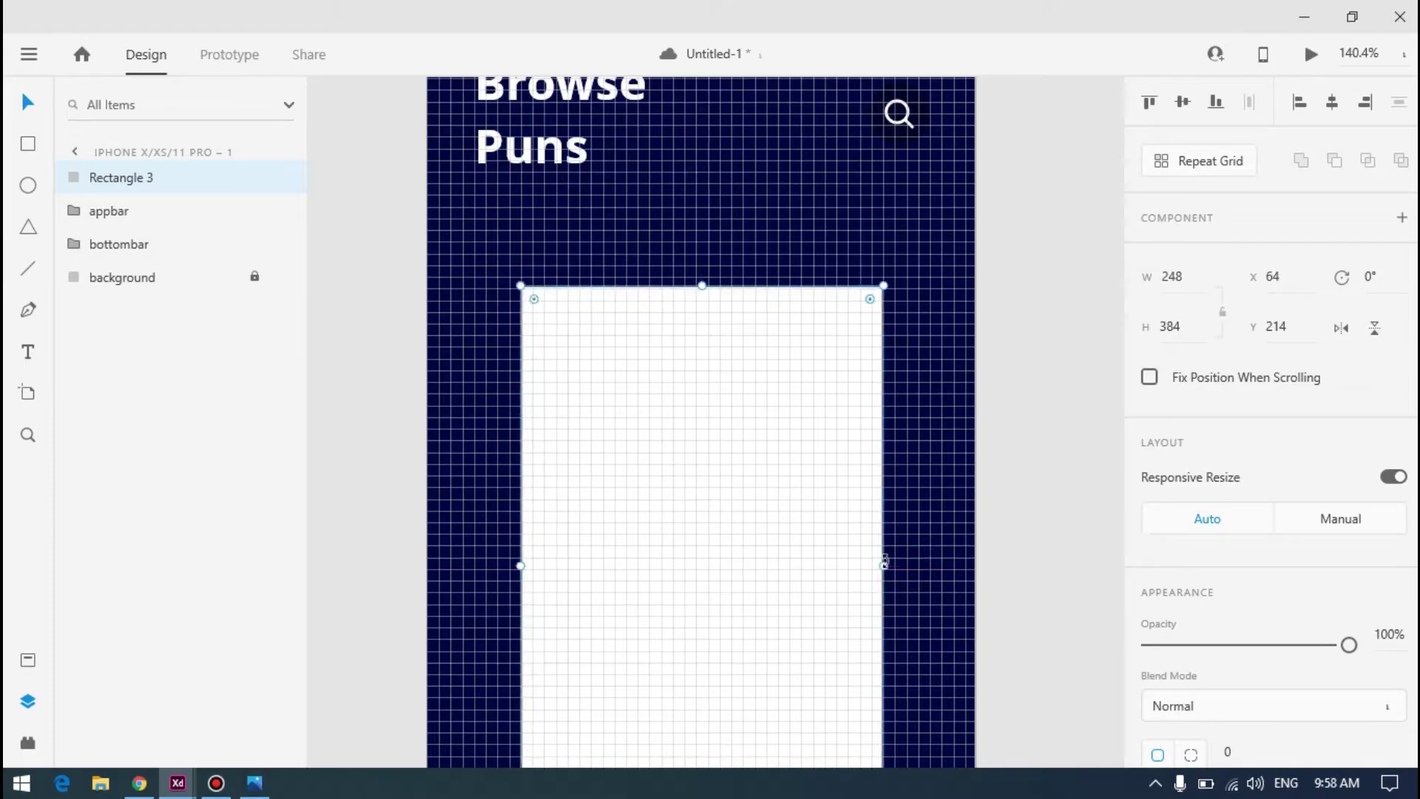
Review the whole artboard with the resized card and save the document
{"action": "scroll", "coordinate": [992, 418], "scroll_direction": "down", "scroll_amount": 5}
{"action": "scroll", "coordinate": [854, 437], "scroll_direction": "down", "scroll_amount": 2}
{"action": "scroll", "coordinate": [855, 436], "scroll_direction": "up", "scroll_amount": 5}
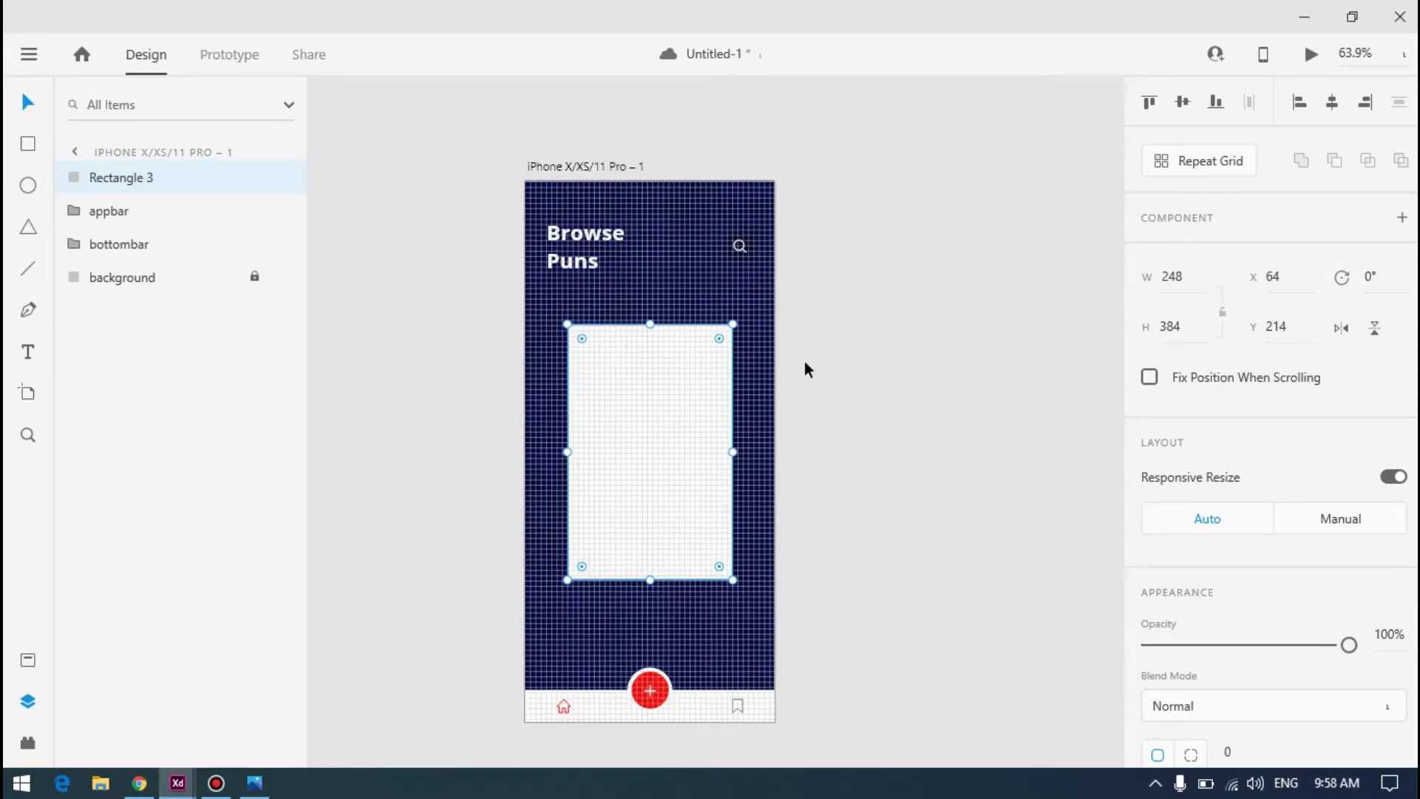
{"action": "left_click", "coordinate": [671, 419]}
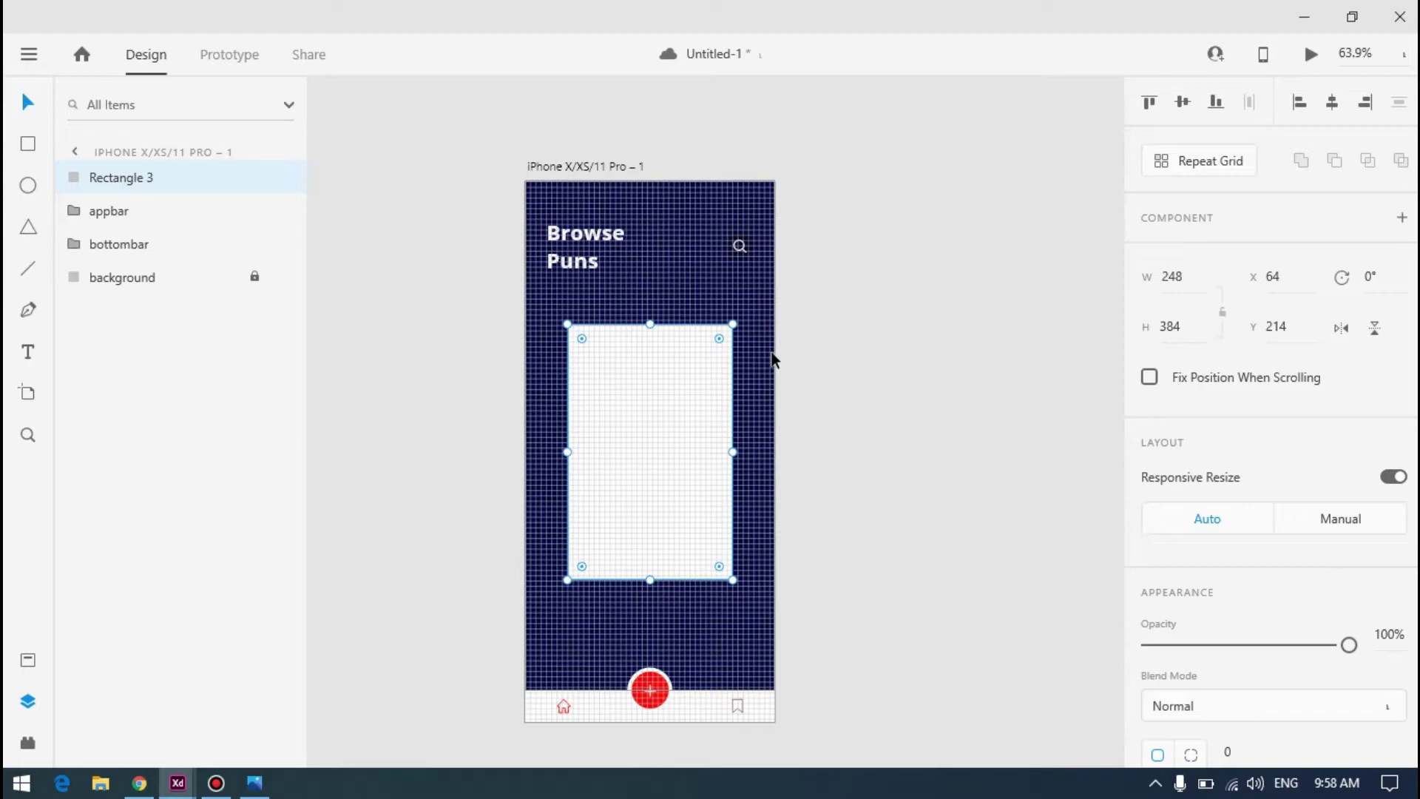
{"action": "key", "text": "ctrl+s"}
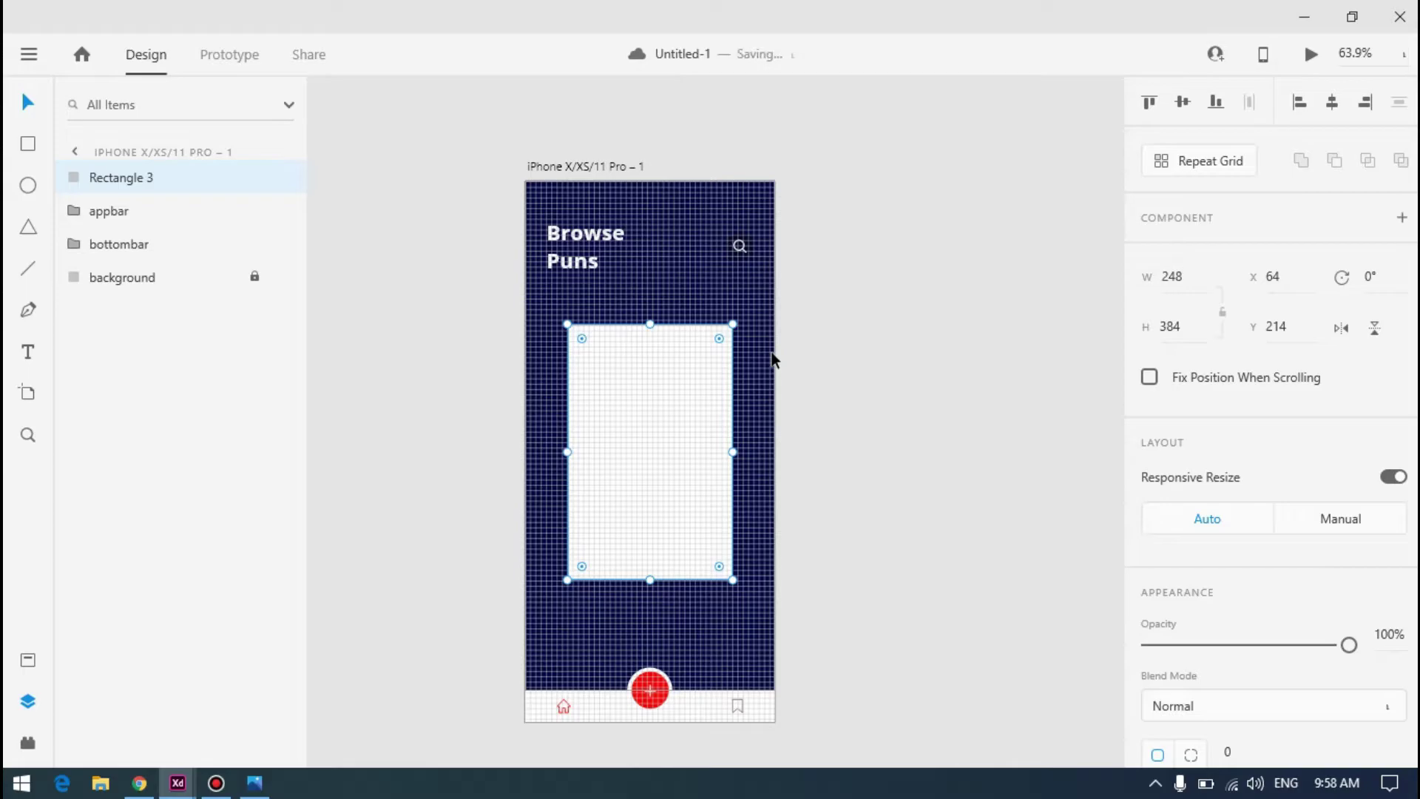
Copy the Browse Puns title and place the duplicate on the white card at about X 112, Y 320
{"action": "key", "text": "alt+Tab"}
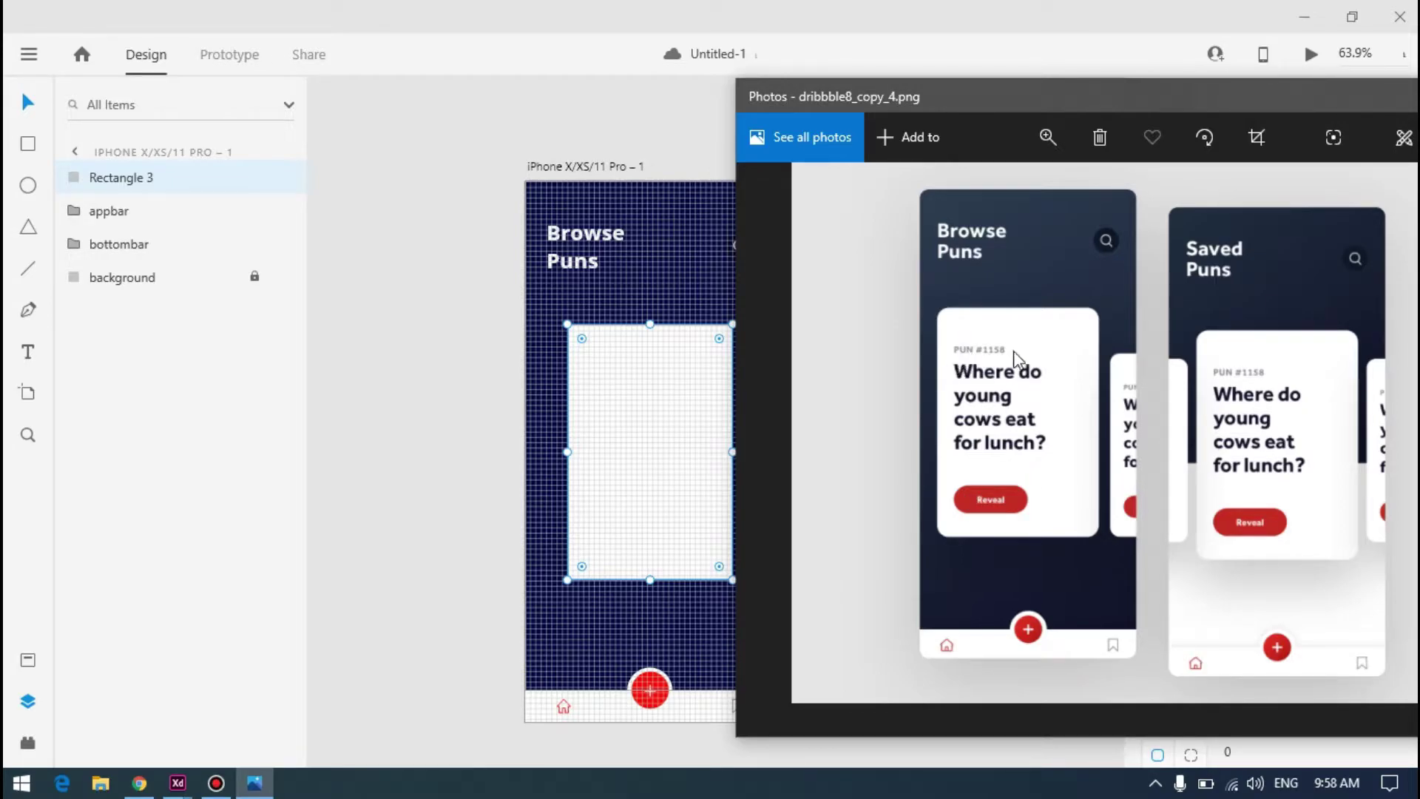
{"action": "left_click", "coordinate": [452, 268]}
{"action": "left_click", "coordinate": [594, 247]}
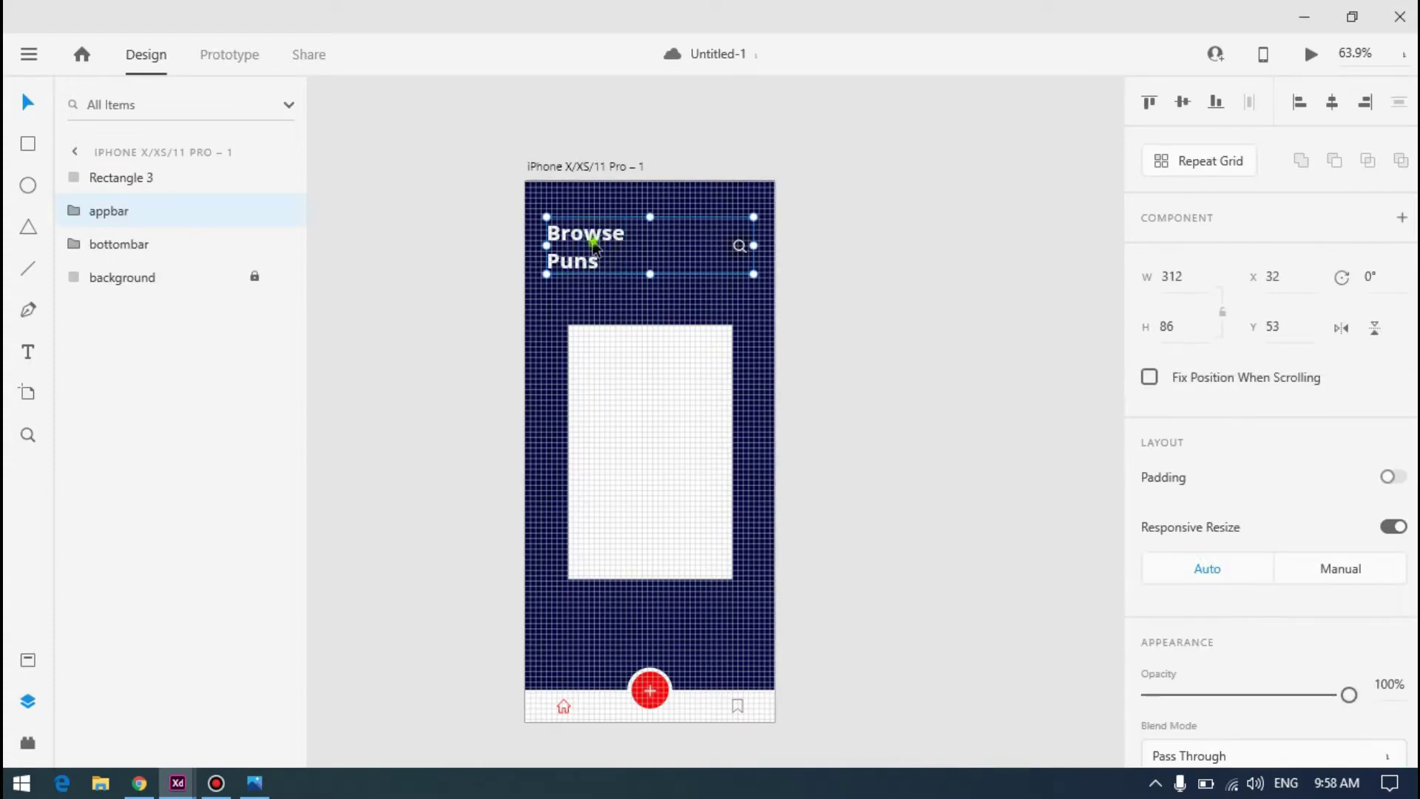
{"action": "double_click", "coordinate": [594, 246]}
{"action": "key", "text": "ctrl+c"}
{"action": "left_click", "coordinate": [633, 355]}
{"action": "key", "text": "ctrl+v"}
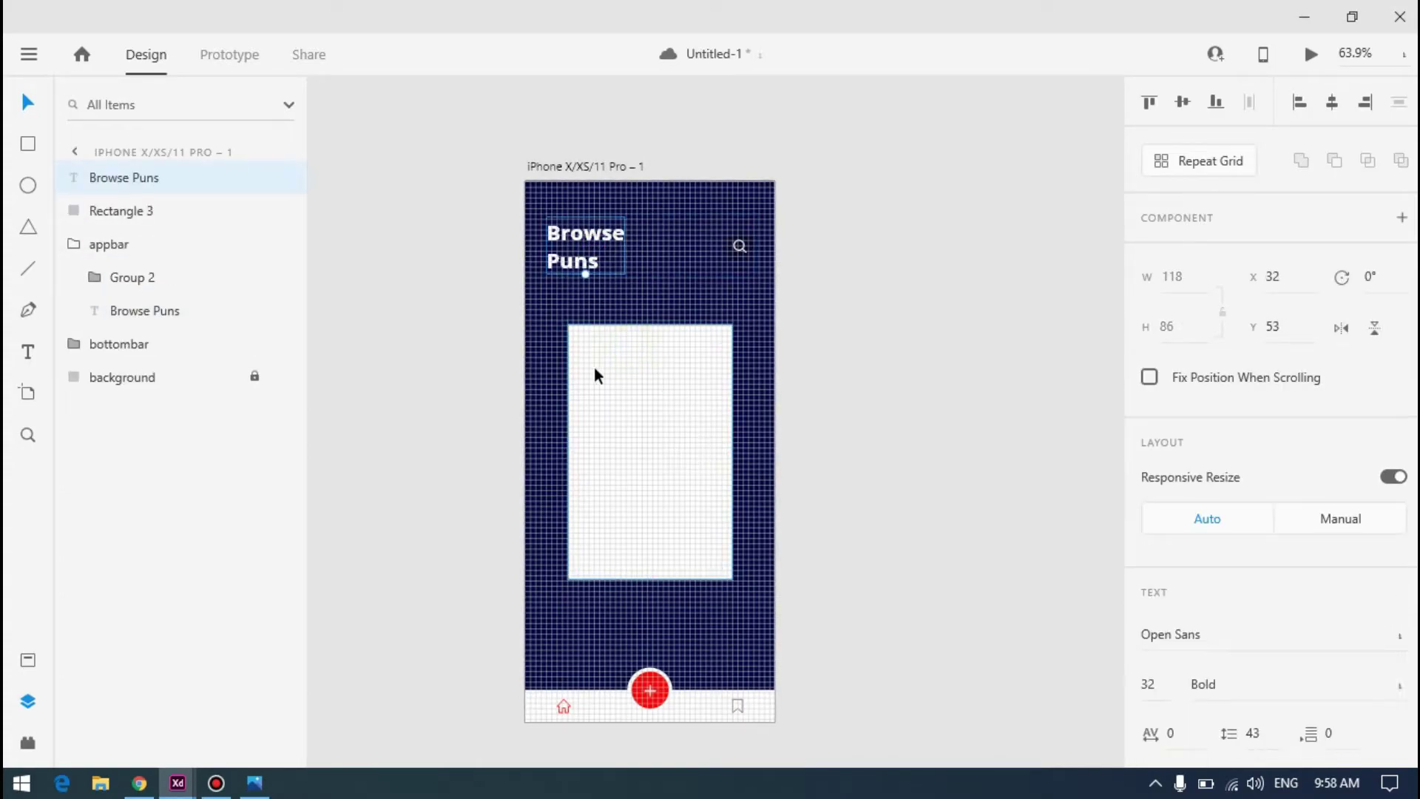
{"action": "left_click_drag", "start_coordinate": [588, 244], "coordinate": [642, 412]}
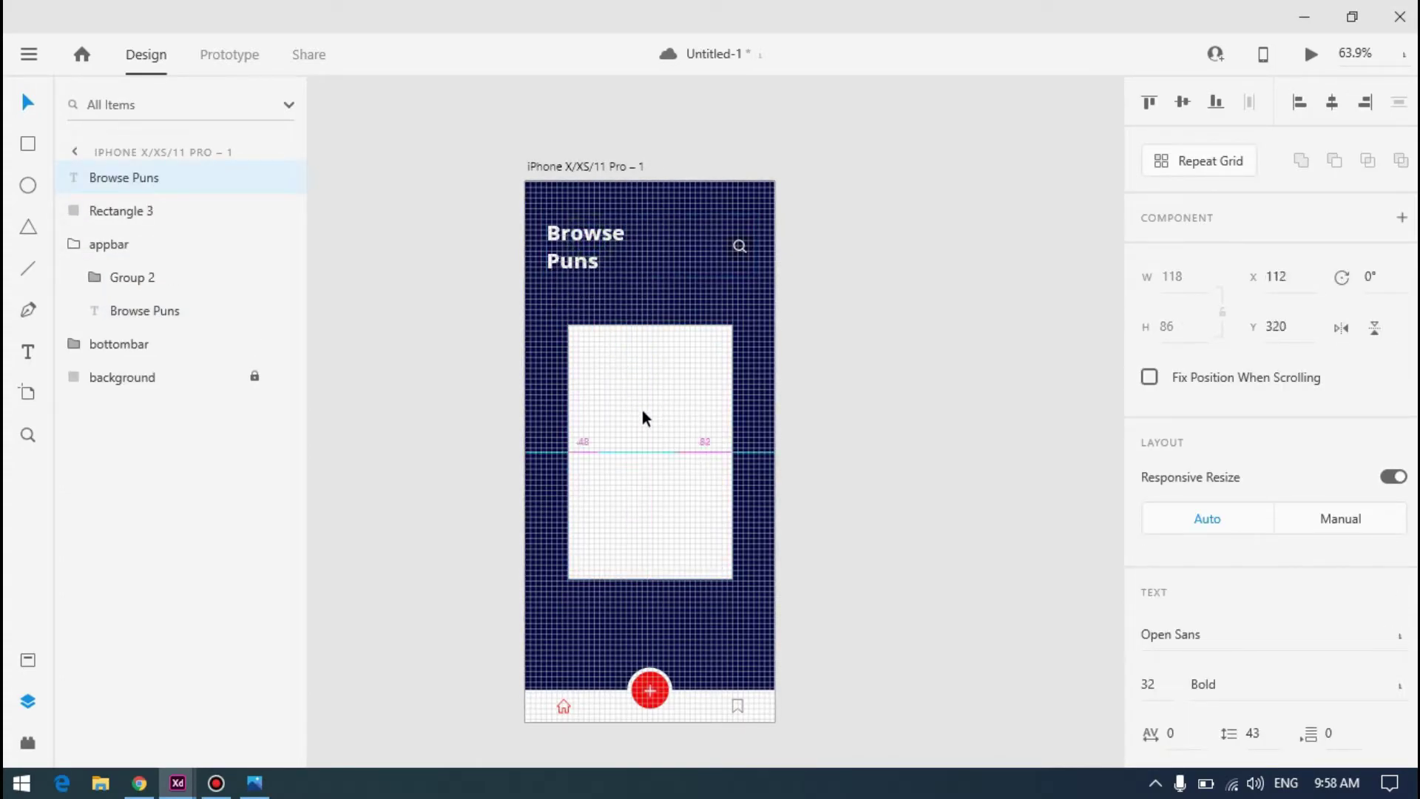
Set the duplicated title's fill colour to black, #000000
{"action": "scroll", "coordinate": [646, 428], "scroll_direction": "up", "scroll_amount": 5}
{"action": "scroll", "coordinate": [1161, 405], "scroll_direction": "down", "scroll_amount": 7}
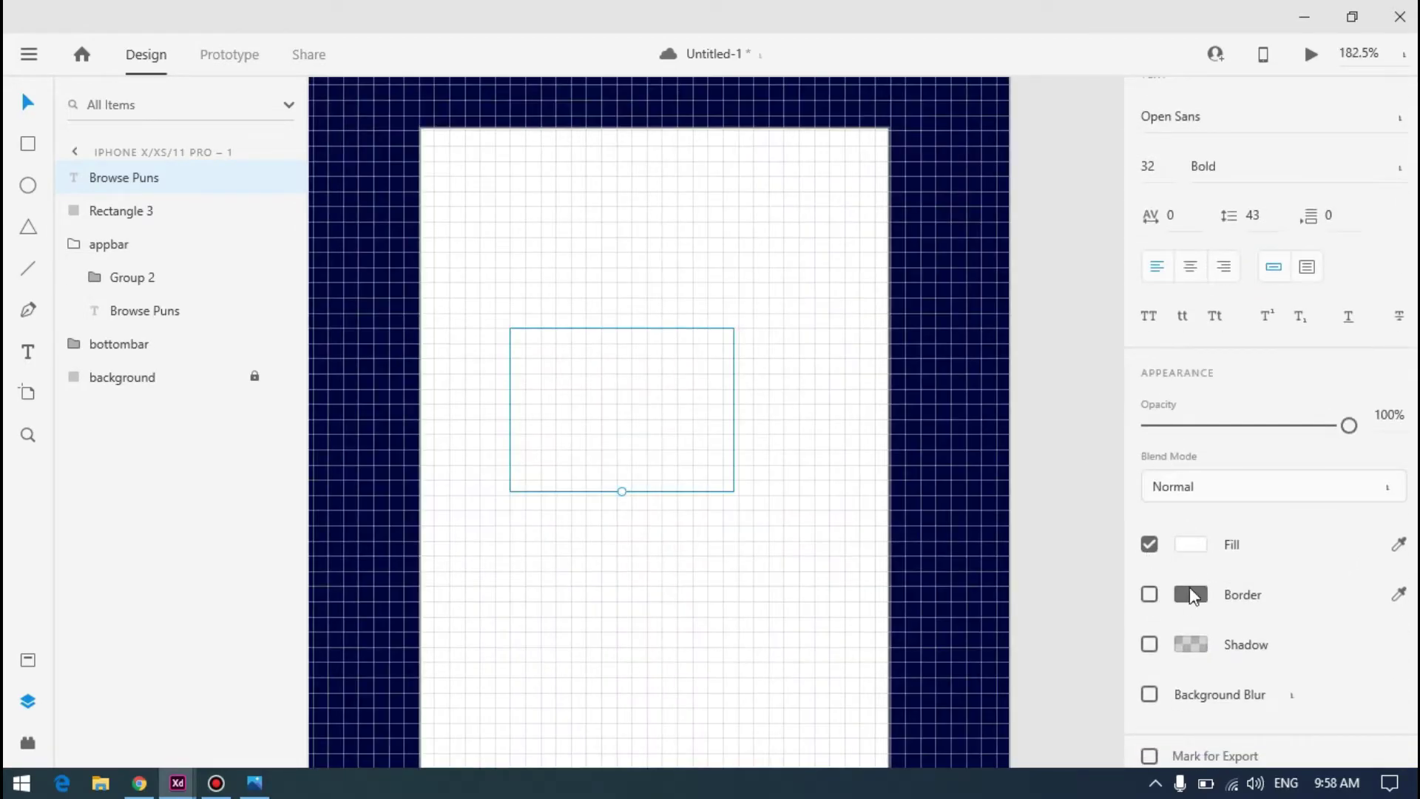
{"action": "left_click", "coordinate": [1190, 545]}
{"action": "left_click_drag", "start_coordinate": [942, 468], "coordinate": [797, 581]}
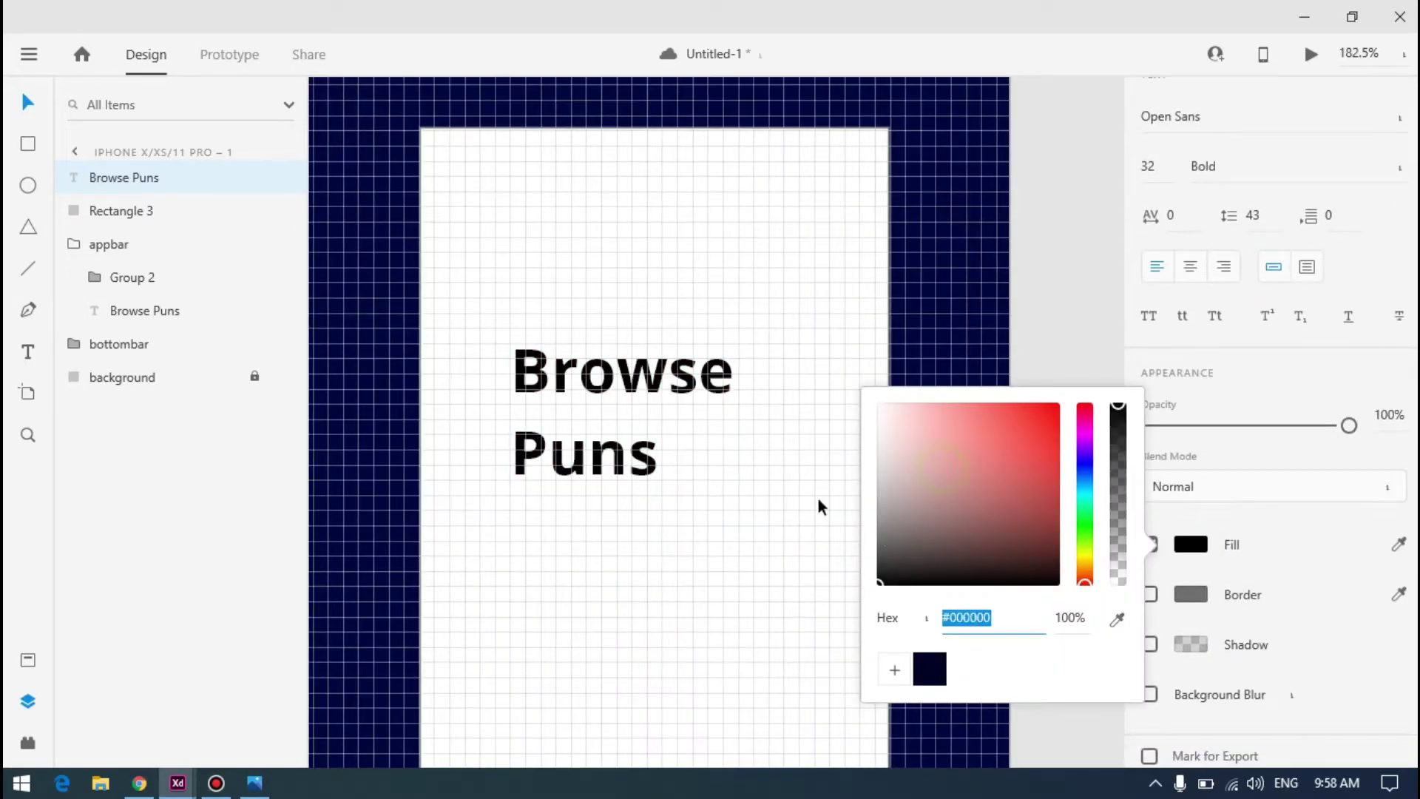
{"action": "left_click", "coordinate": [1038, 231]}
{"action": "left_click", "coordinate": [592, 384]}
Replace the duplicated title's text with "Where do young cows eat launch?"
{"action": "key", "text": "alt+Tab"}
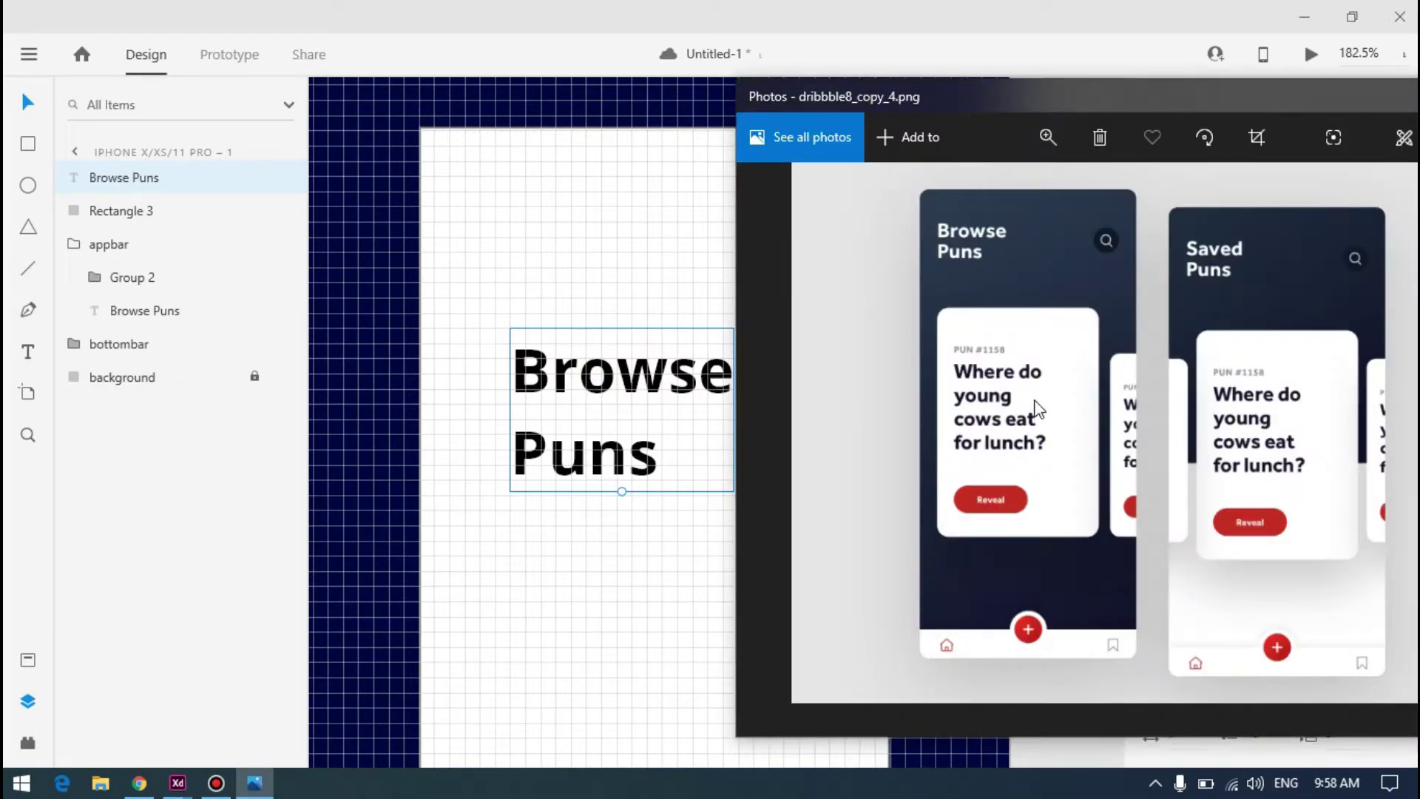
{"action": "key", "text": "alt+Tab"}
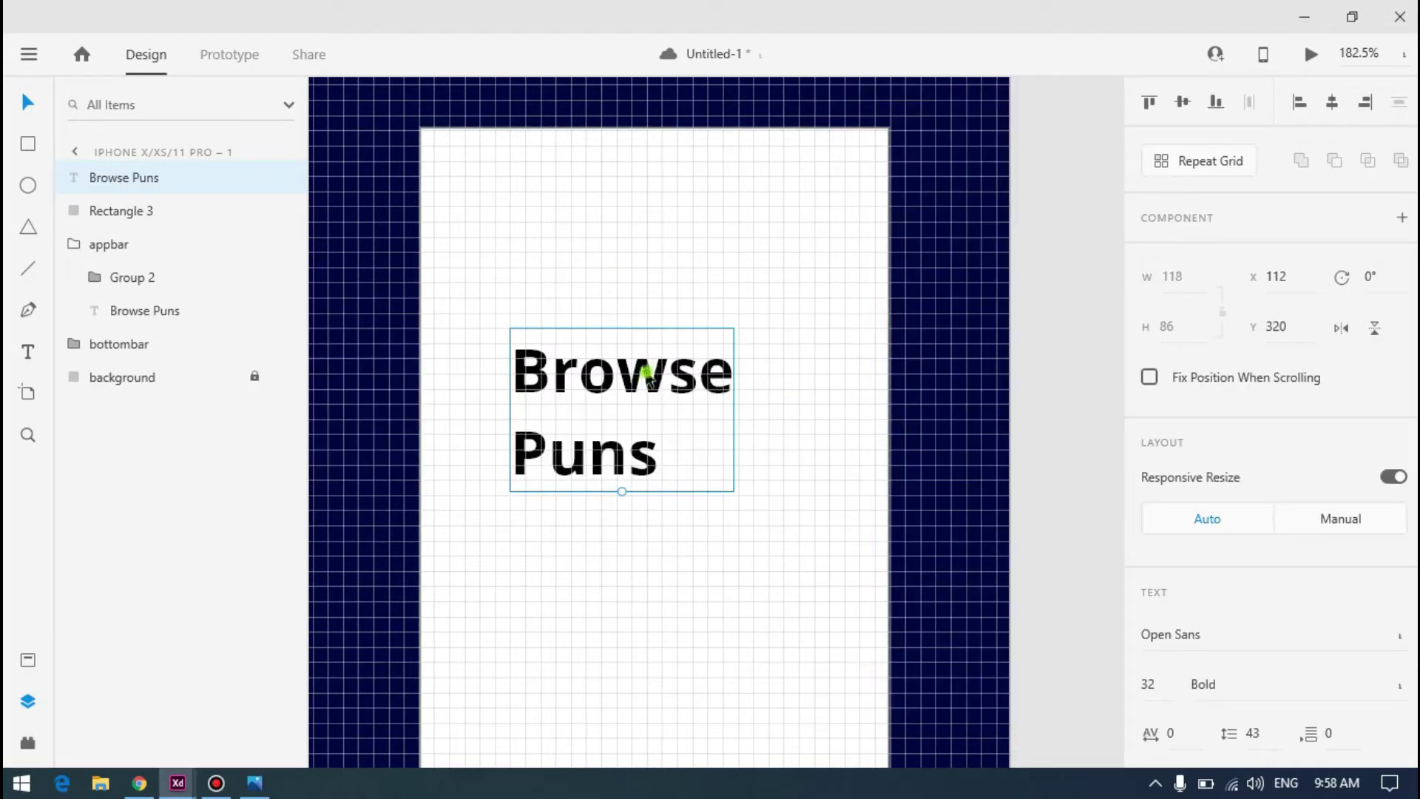
{"action": "double_click", "coordinate": [645, 374]}
{"action": "key", "text": "ctrl+a"}
{"action": "type", "text": "Where do"}
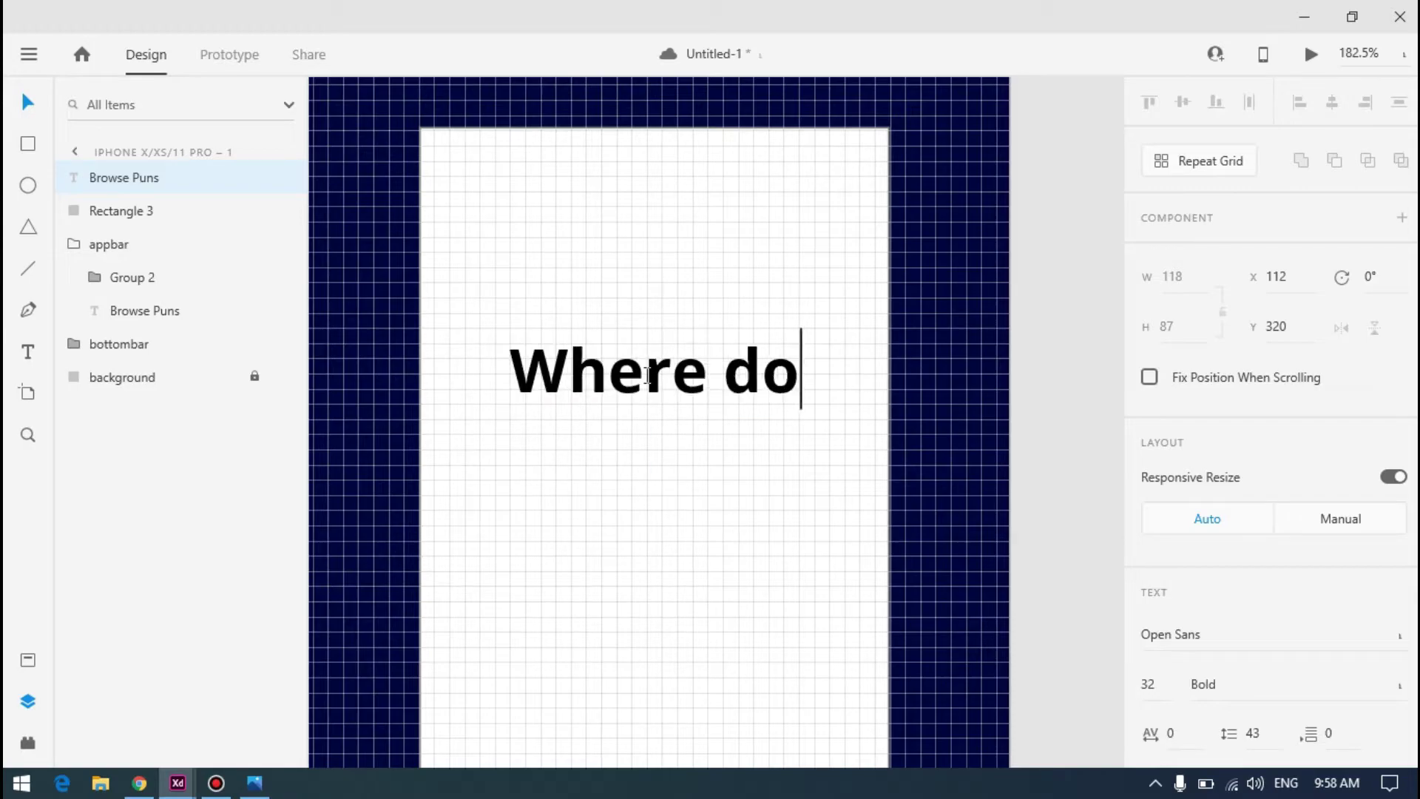
{"action": "type", "text": " young cows eat launch?"}
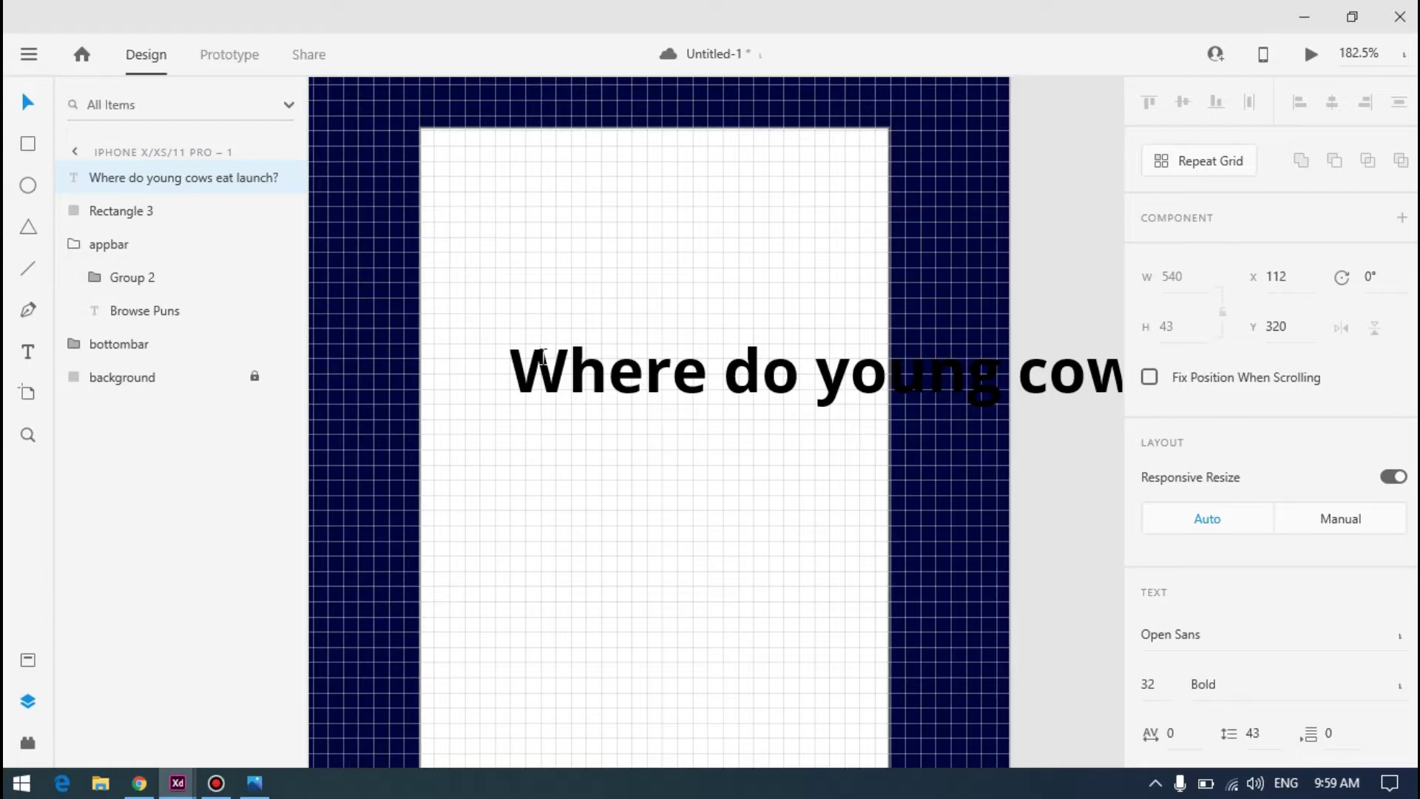
Move the question text to the upper part of the white card at X 72, Y 256
{"action": "key", "text": "ctrl+a"}
{"action": "left_click", "coordinate": [28, 104]}
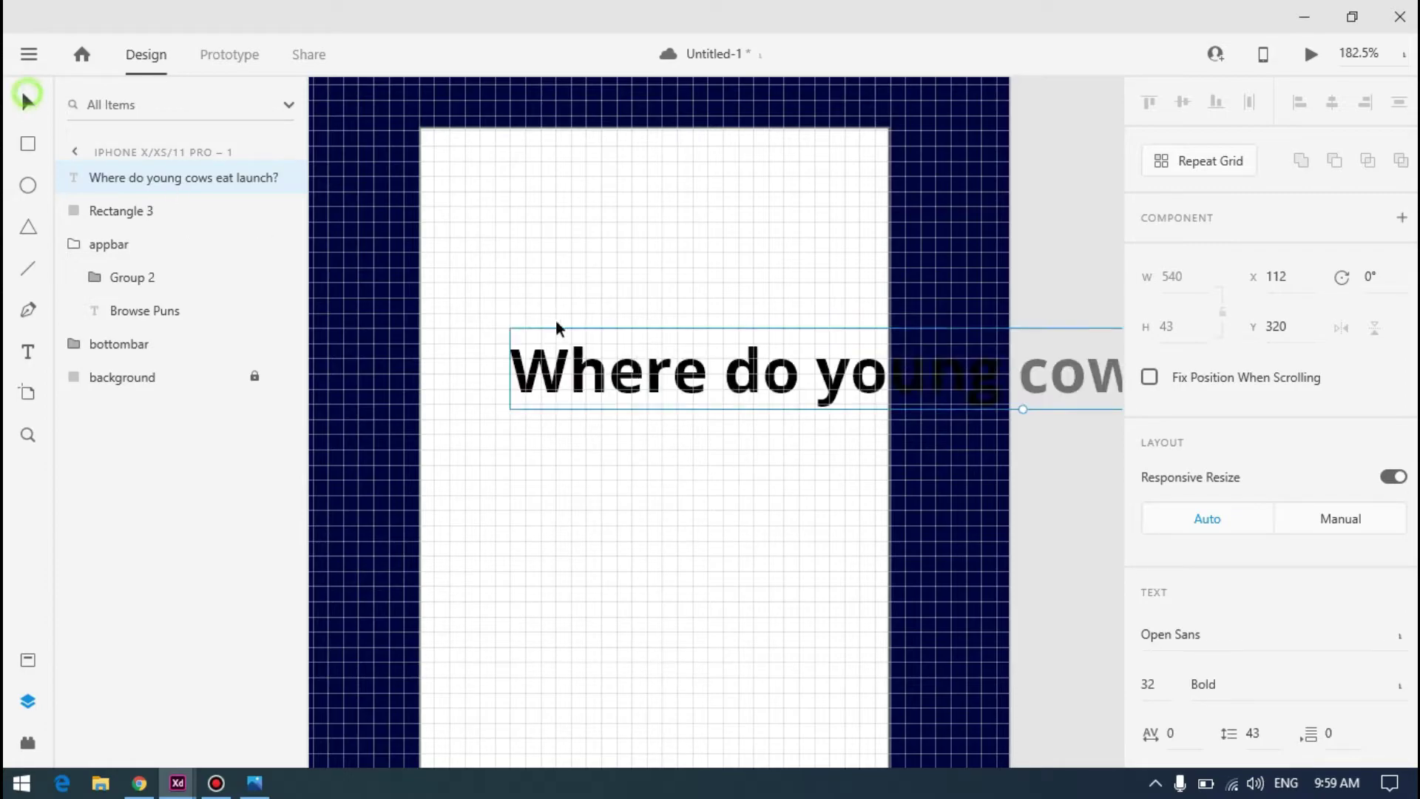
{"action": "left_click_drag", "start_coordinate": [639, 362], "coordinate": [563, 233]}
{"action": "key", "text": "alt+Tab"}
{"action": "key", "text": "alt+Tab"}
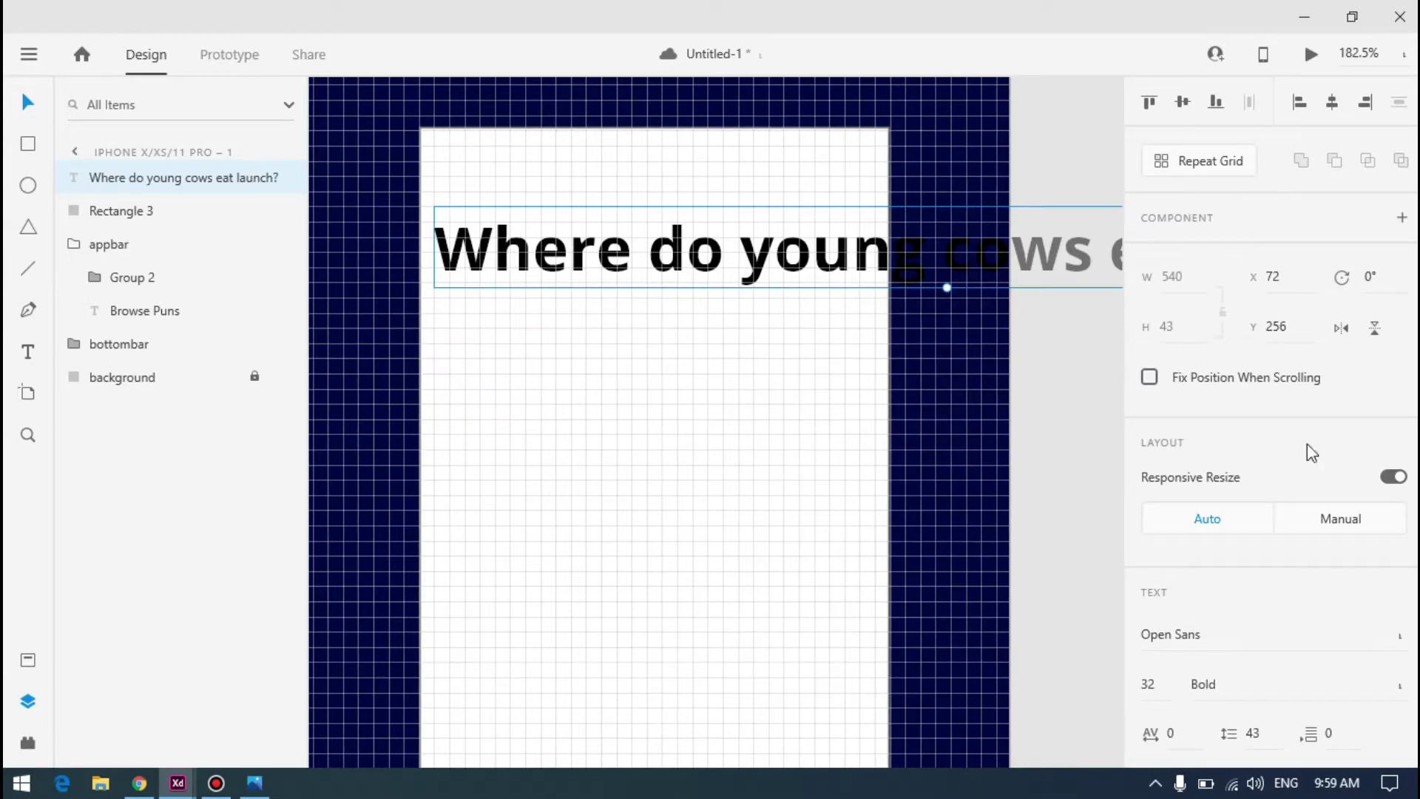
Convert the question to area text and resize its box to about 160 by 184 so it wraps onto four lines
{"action": "scroll", "coordinate": [1307, 444], "scroll_direction": "down", "scroll_amount": 5}
{"action": "left_click", "coordinate": [1313, 272]}
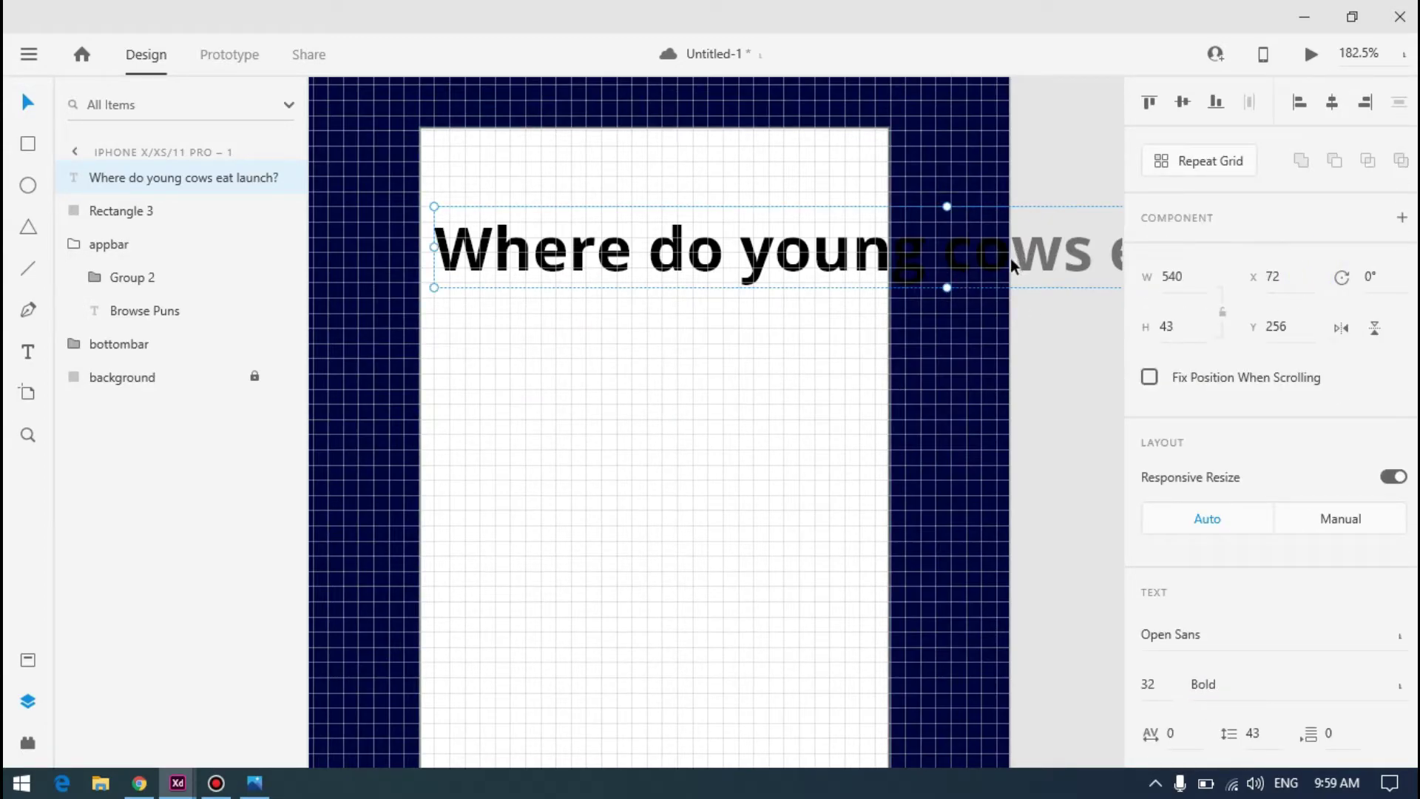
{"action": "scroll", "coordinate": [1010, 259], "scroll_direction": "down", "scroll_amount": 5}
{"action": "left_click_drag", "start_coordinate": [1084, 258], "coordinate": [725, 398]}
{"action": "key", "text": "alt+Tab"}
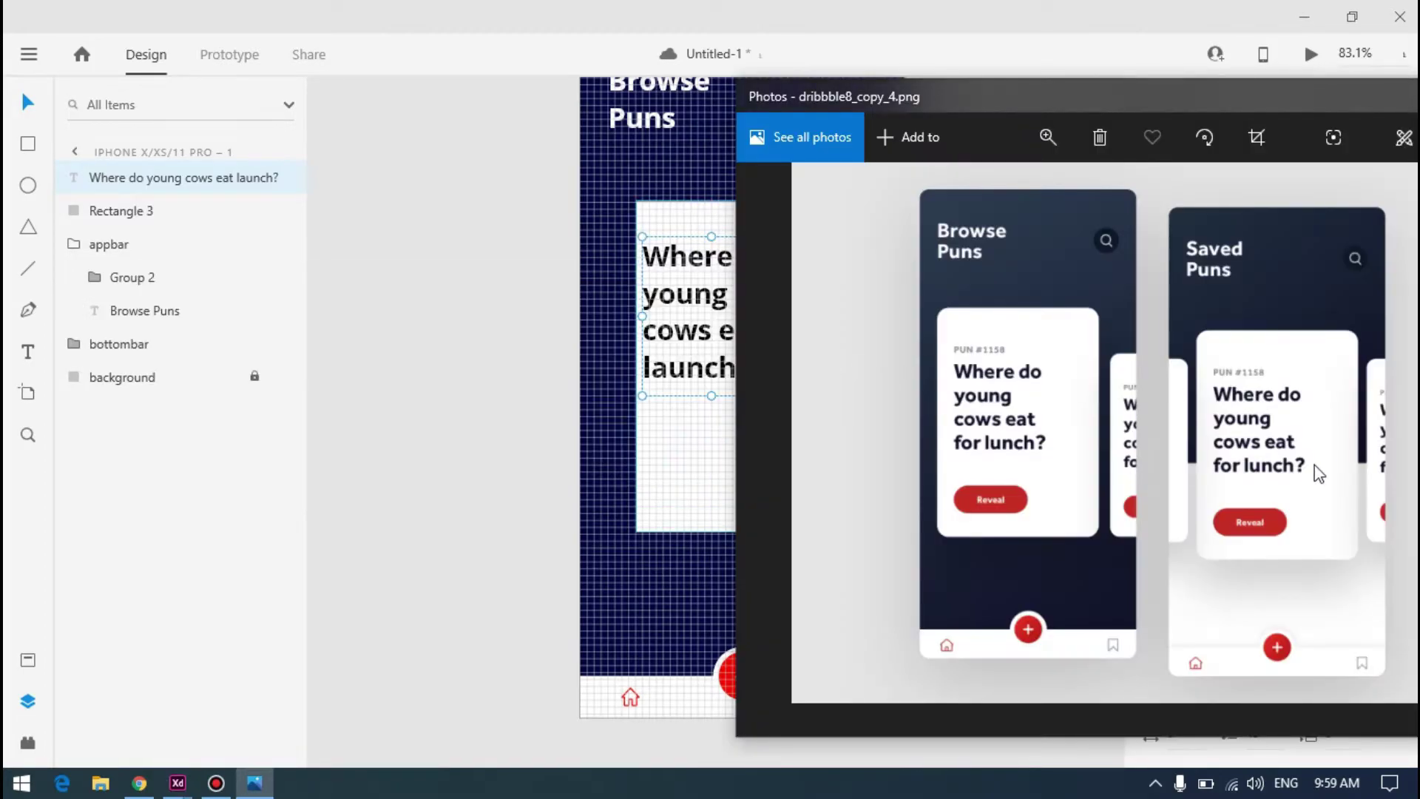
Reposition the wrapped question text inside the white card at X 96, Y 296, matching the reference image's spacing
{"action": "left_click", "coordinate": [719, 295]}
{"action": "left_click_drag", "start_coordinate": [706, 285], "coordinate": [720, 335]}
{"action": "key", "text": "alt+Tab"}
{"action": "key", "text": "alt+Tab"}
{"action": "key", "text": "alt+Tab"}
{"action": "key", "text": "alt+Tab"}
{"action": "key", "text": "ctrl+z"}
{"action": "key", "text": "alt+Tab"}
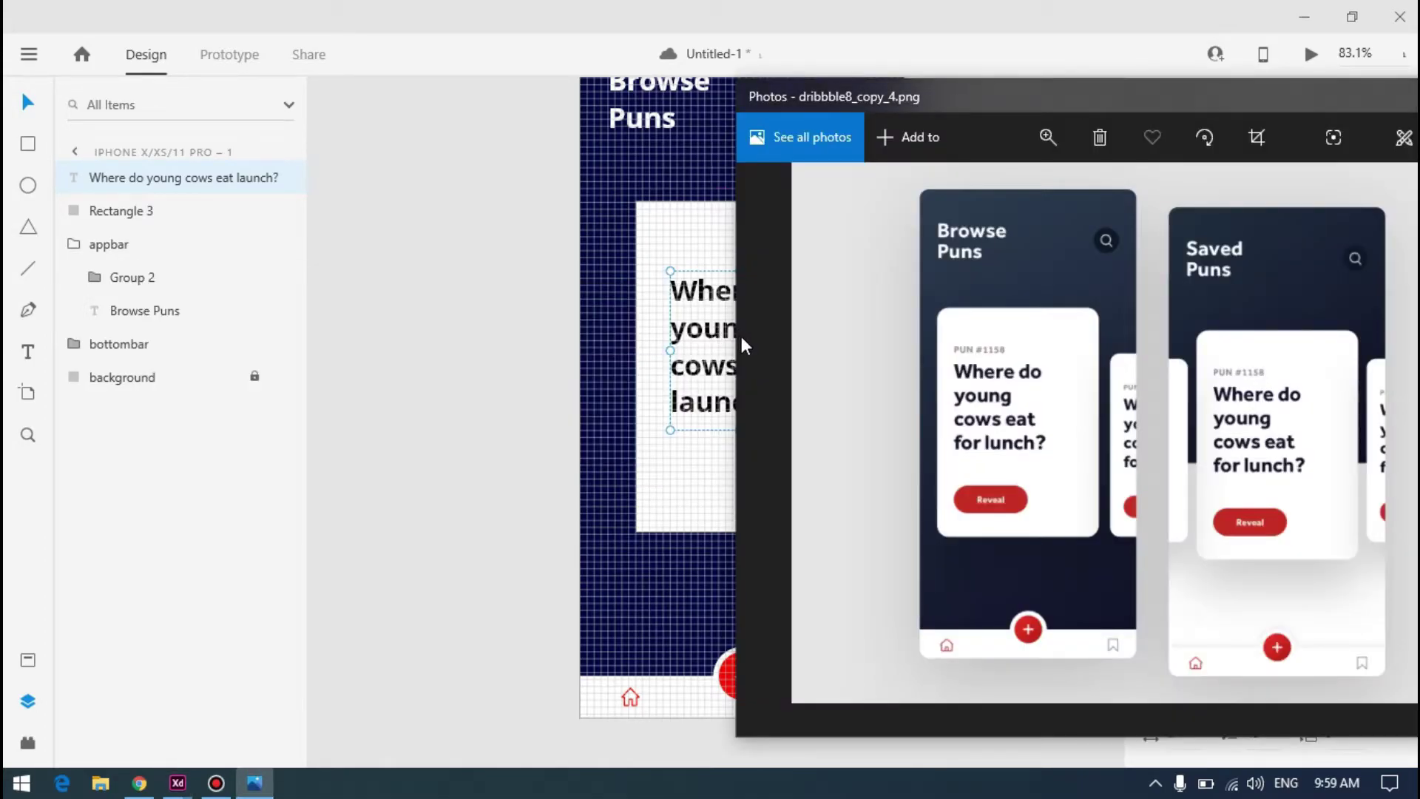
{"action": "key", "text": "alt+Tab"}
{"action": "scroll", "coordinate": [740, 333], "scroll_direction": "up", "scroll_amount": 3}
{"action": "scroll", "coordinate": [730, 360], "scroll_direction": "up", "scroll_amount": 1}
{"action": "key", "text": "ctrl+apostrophe"}
{"action": "left_click_drag", "start_coordinate": [703, 311], "coordinate": [685, 312]}
Remove the border from the white card rectangle
{"action": "left_click", "coordinate": [749, 210]}
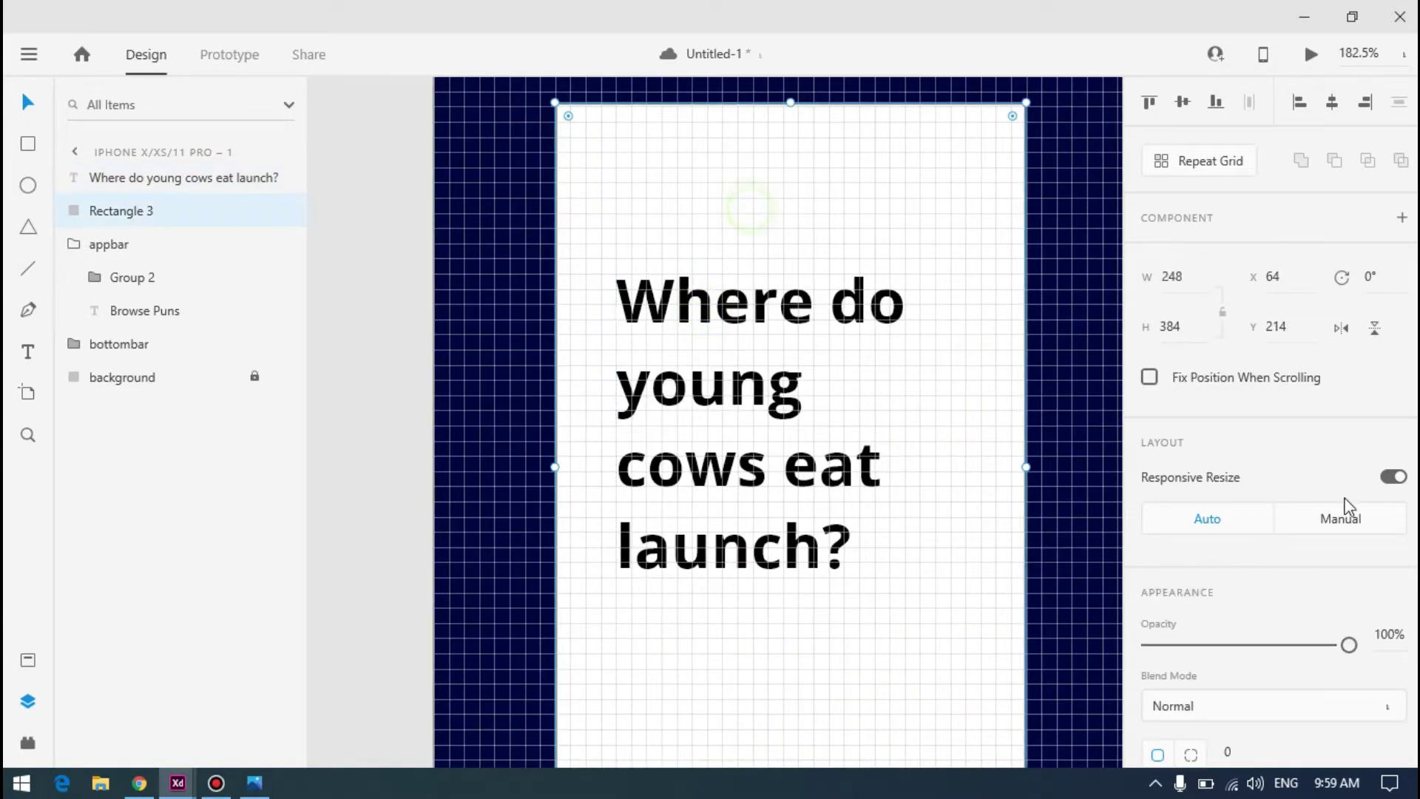
{"action": "scroll", "coordinate": [1331, 509], "scroll_direction": "down", "scroll_amount": 5}
{"action": "left_click", "coordinate": [1148, 451]}
{"action": "scroll", "coordinate": [1257, 421], "scroll_direction": "up", "scroll_amount": 3}
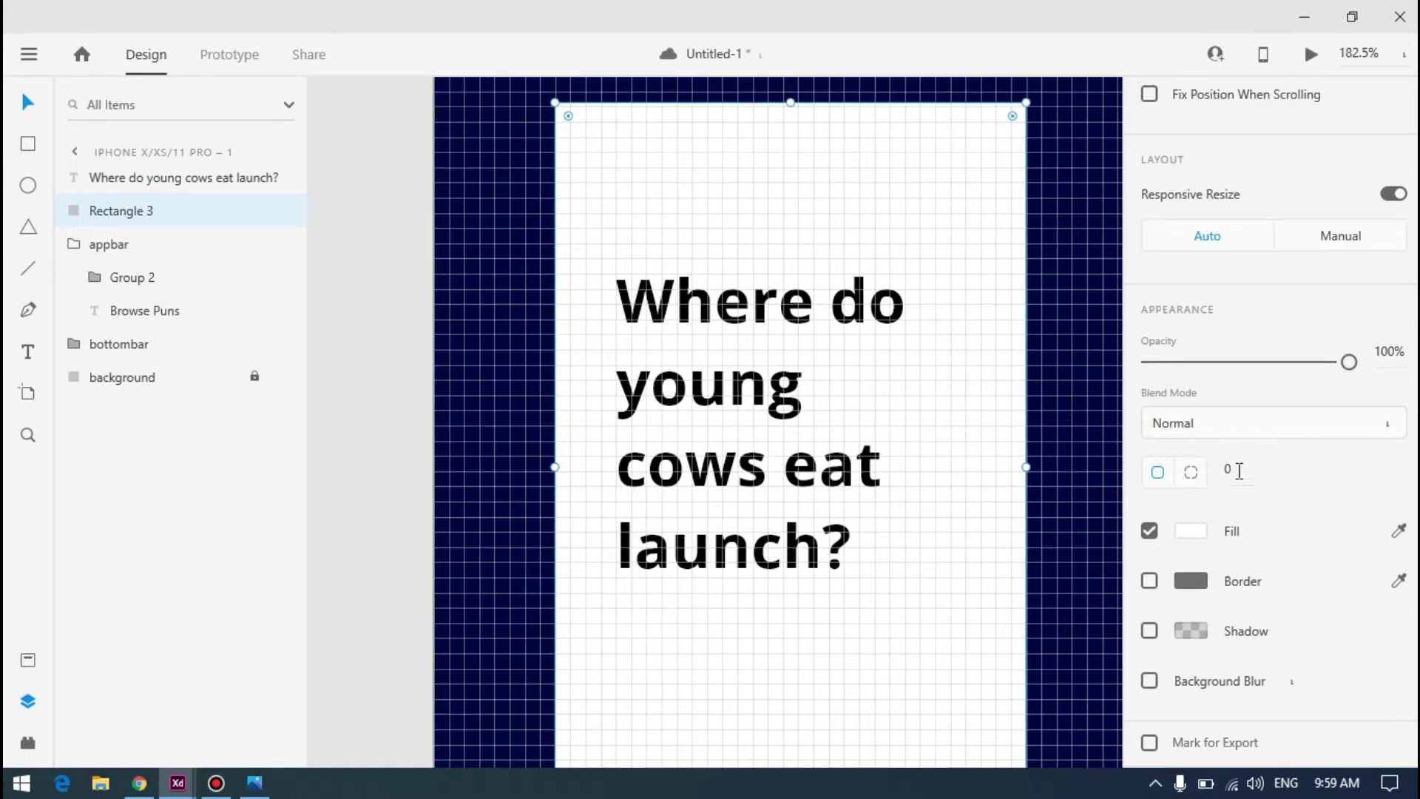
Round the white card's corners with a radius of 20 and compare the artboard with the reference image
{"action": "key", "text": "alt+Tab"}
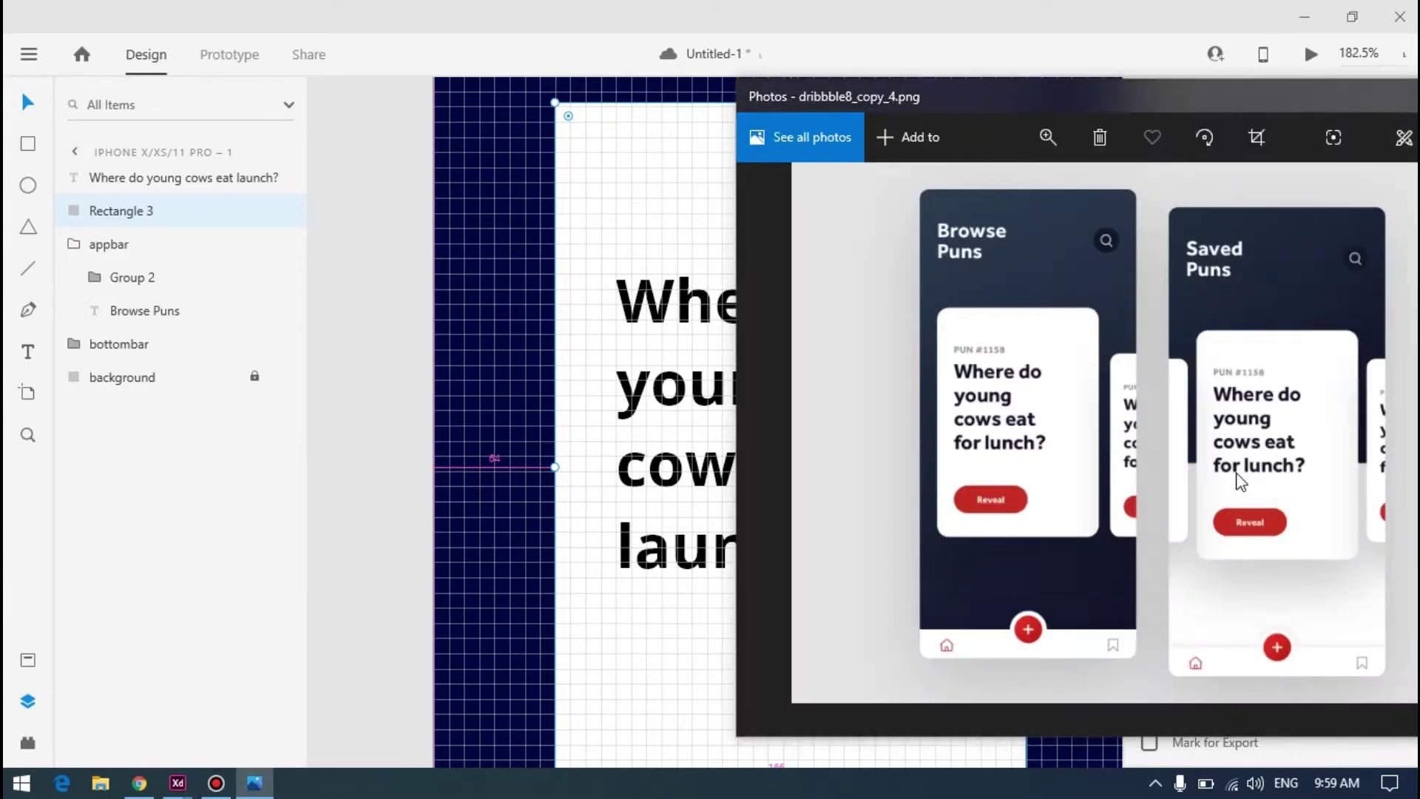
{"action": "key", "text": "alt+Tab"}
{"action": "key", "text": "ctrl+minus"}
{"action": "key", "text": "ctrl+minus"}
{"action": "key", "text": "ctrl+minus"}
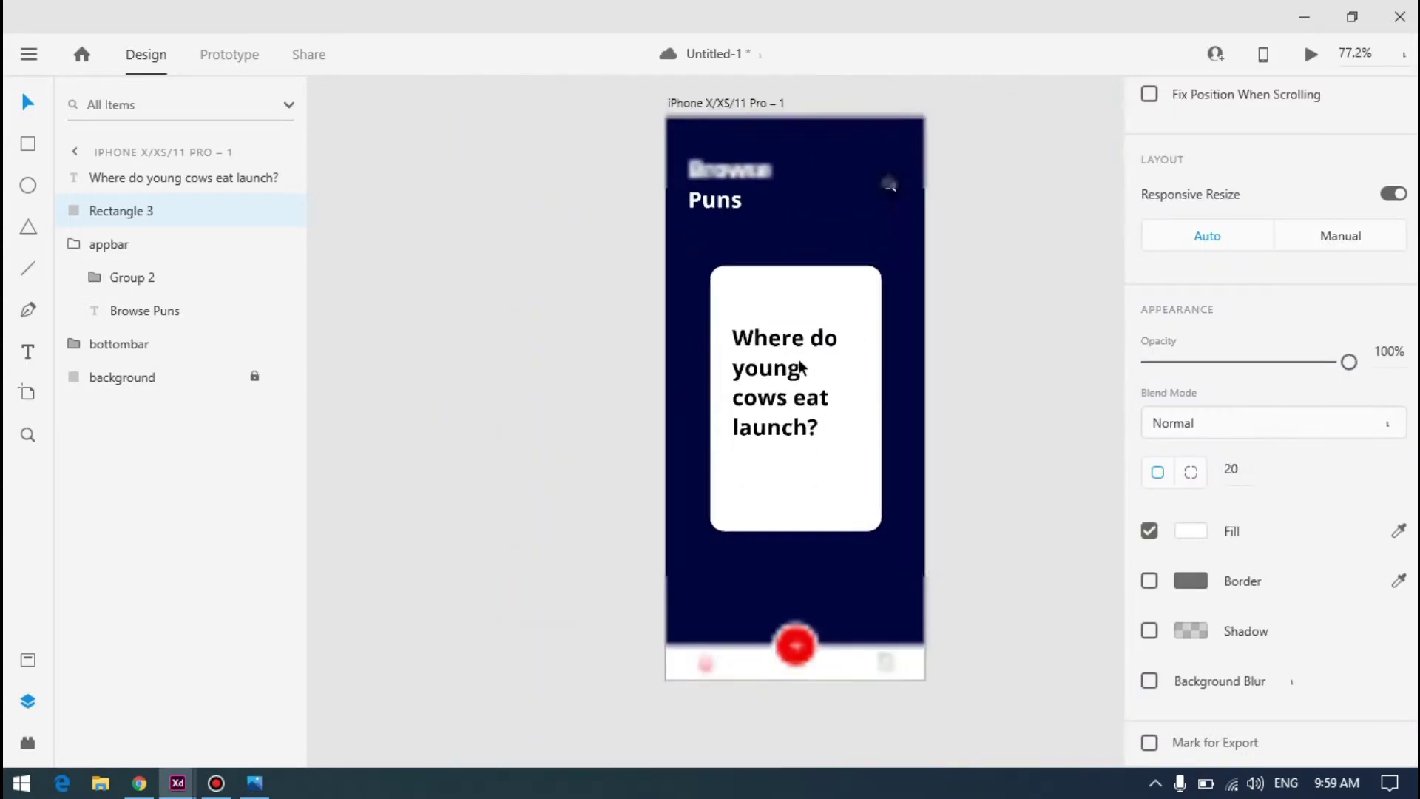
{"action": "left_click", "coordinate": [796, 303]}
{"action": "key", "text": "alt+Tab"}
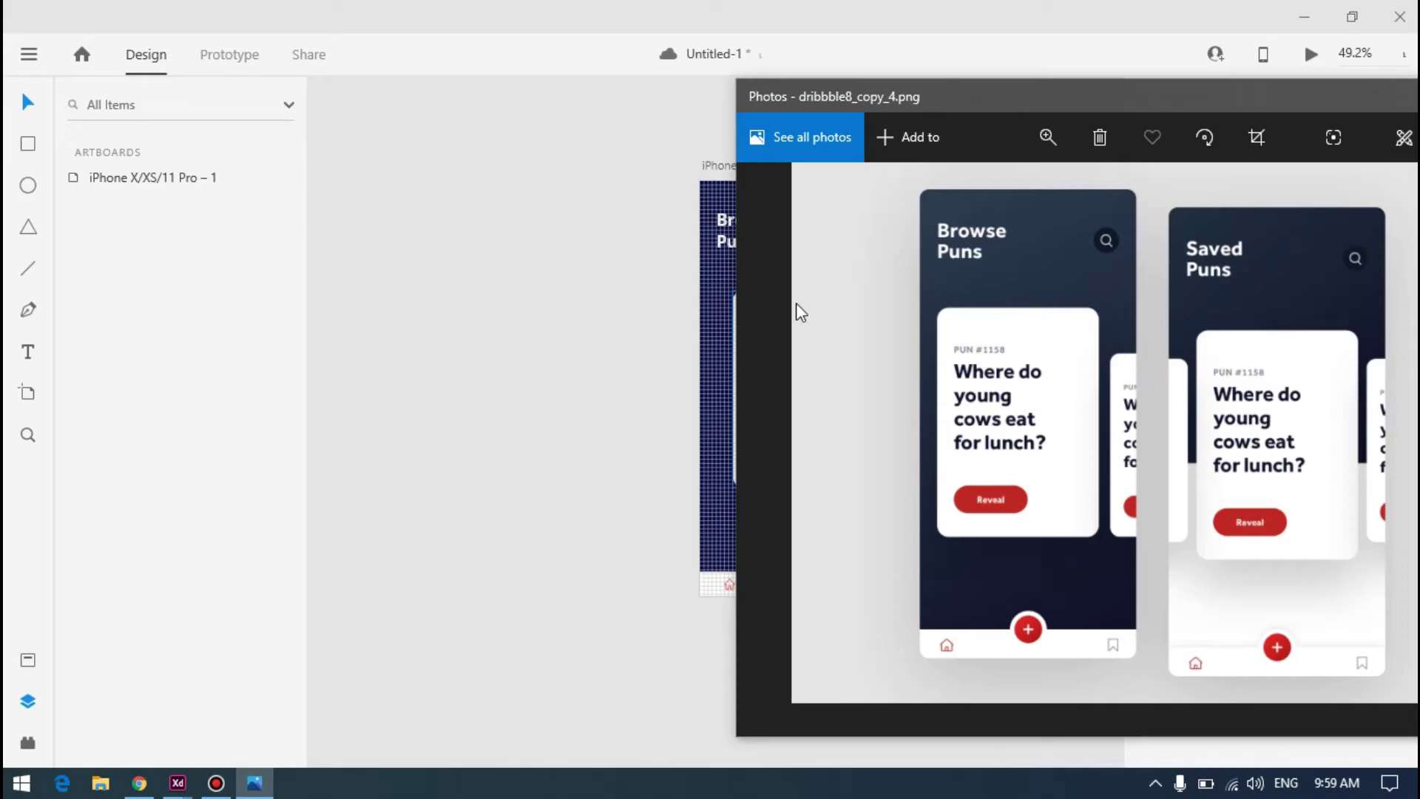
{"action": "key", "text": "alt+Tab"}
Add a "PUN #1122" text label above the question on the white card, at about X 104, Y 238
{"action": "scroll", "coordinate": [811, 312], "scroll_direction": "up", "scroll_amount": 5}
{"action": "left_click", "coordinate": [732, 412]}
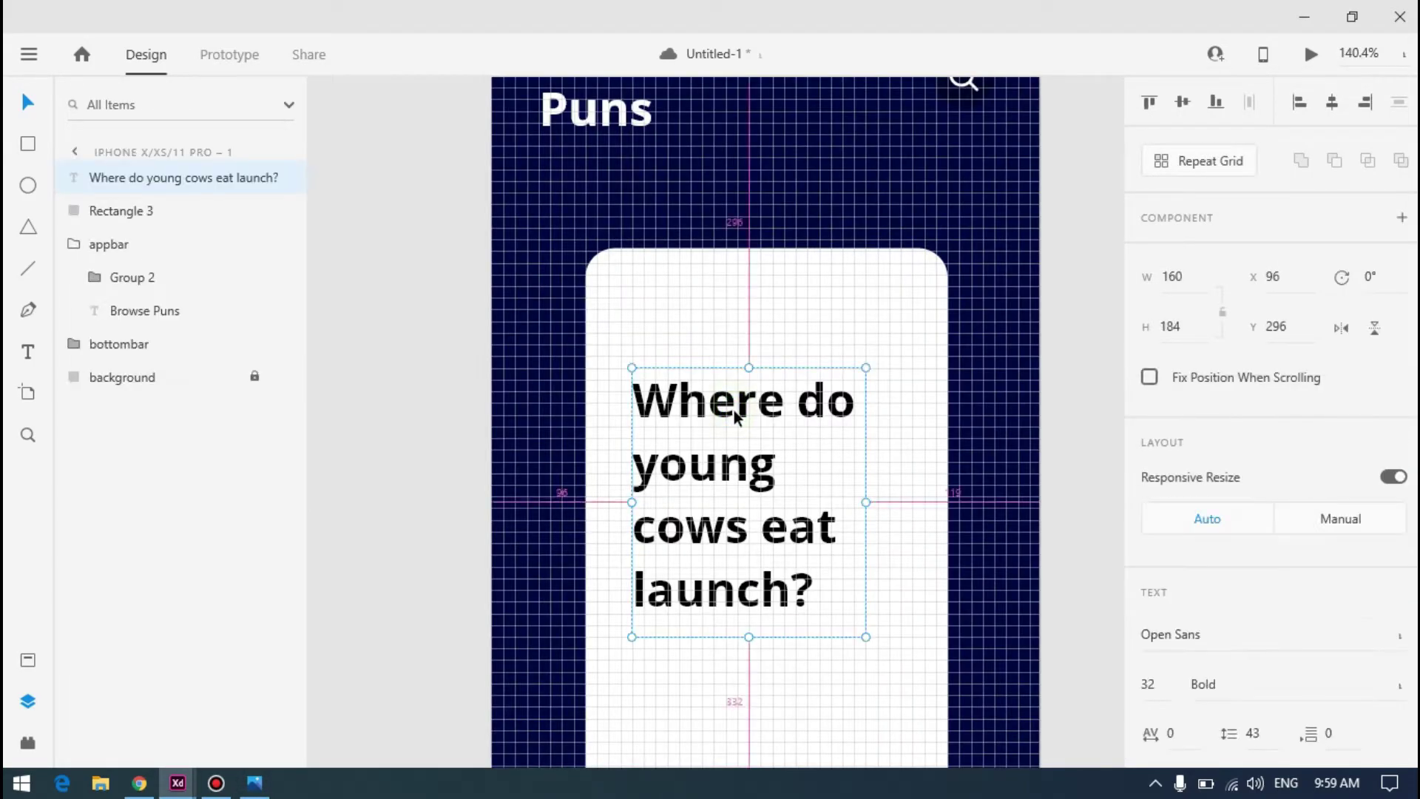
{"action": "key", "text": "alt+Tab"}
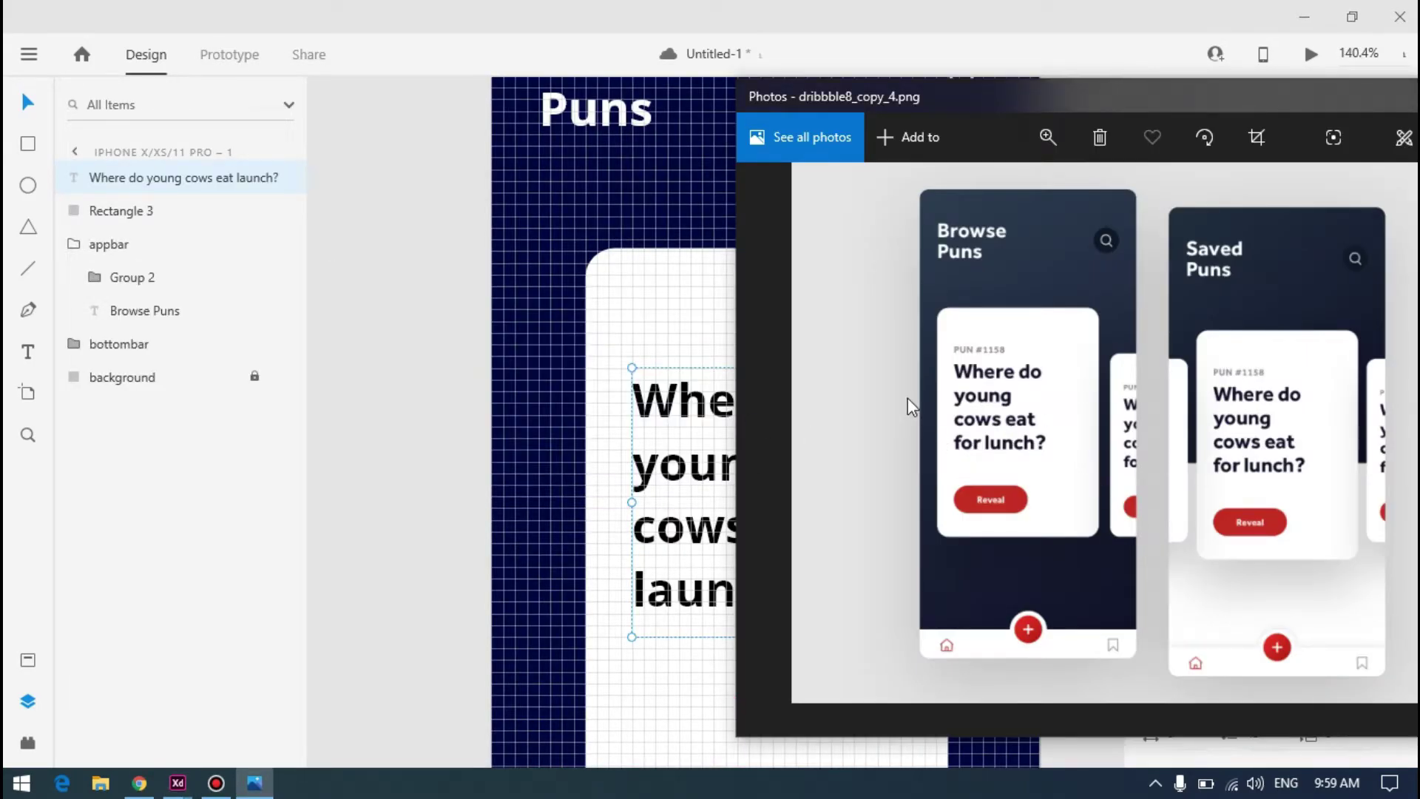
{"action": "key", "text": "alt+Tab"}
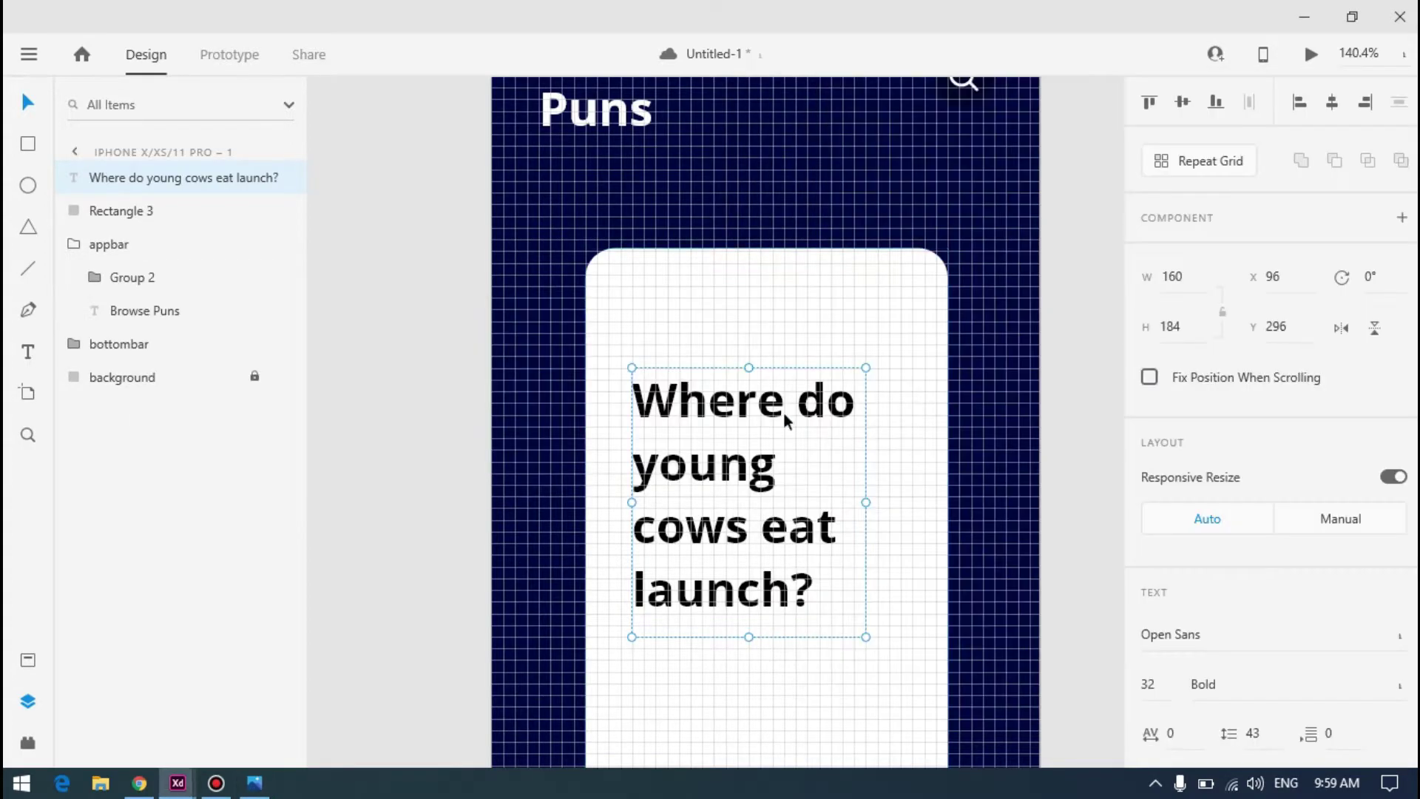
{"action": "left_click", "coordinate": [27, 351]}
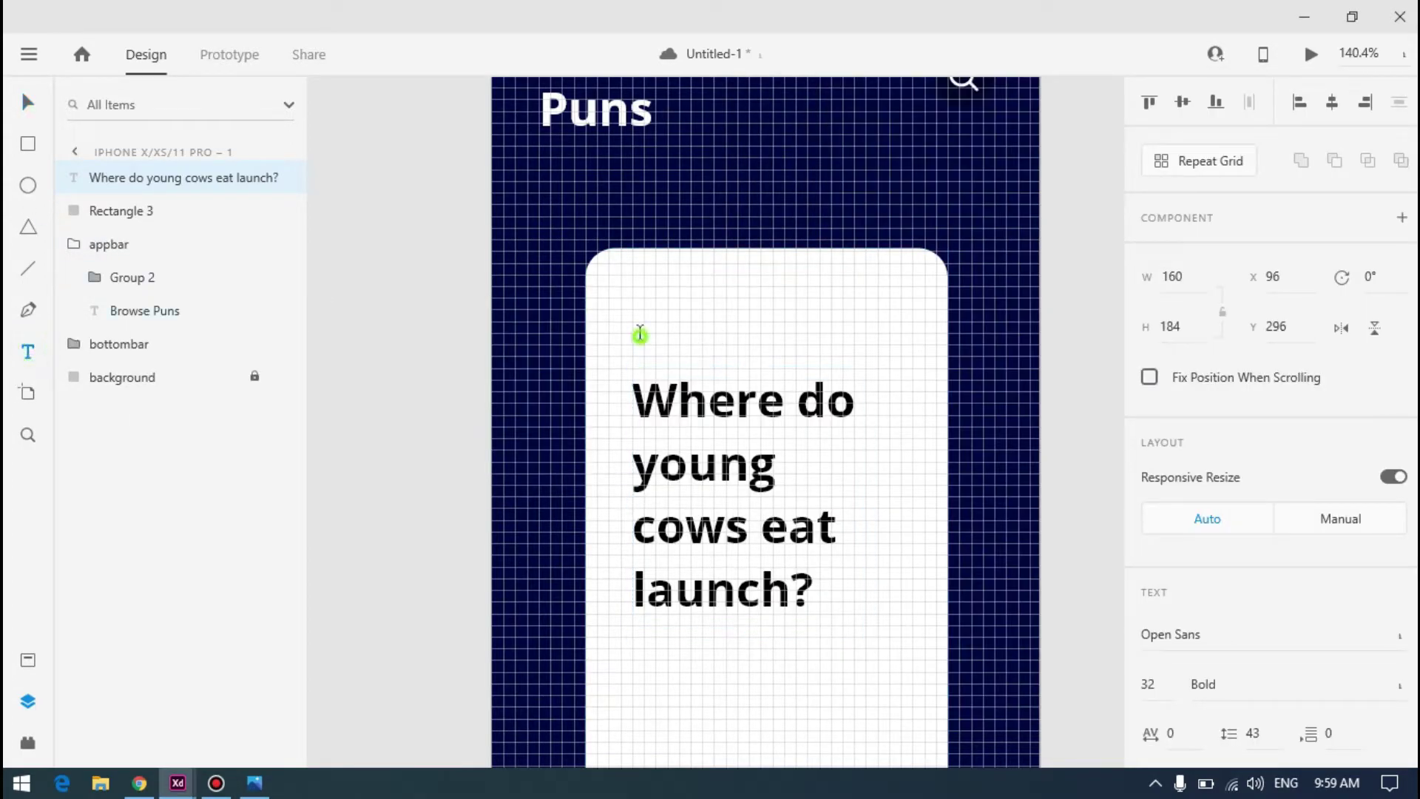
{"action": "left_click", "coordinate": [640, 325]}
{"action": "key", "text": "alt+Tab"}
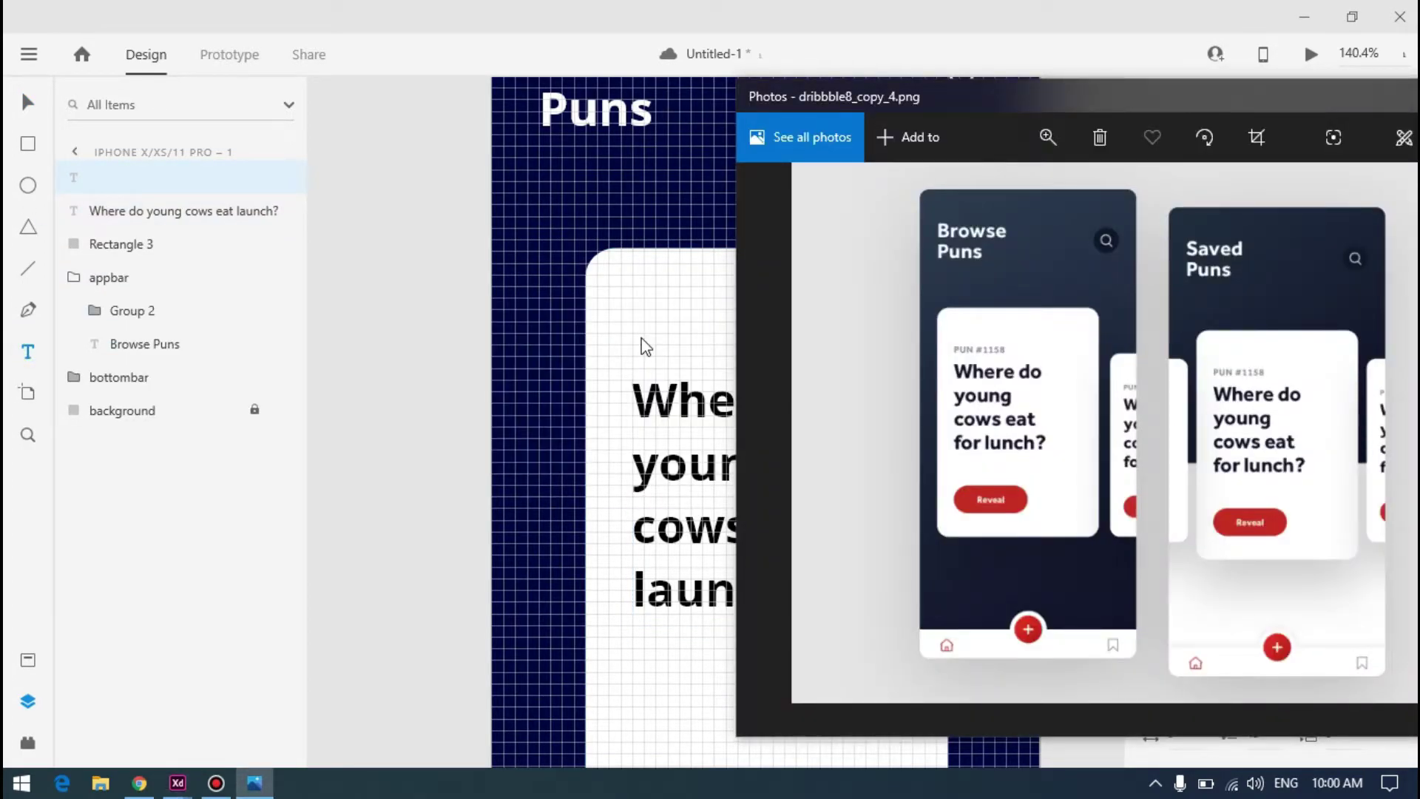
{"action": "key", "text": "alt+Tab"}
{"action": "type", "text": "PUN"}
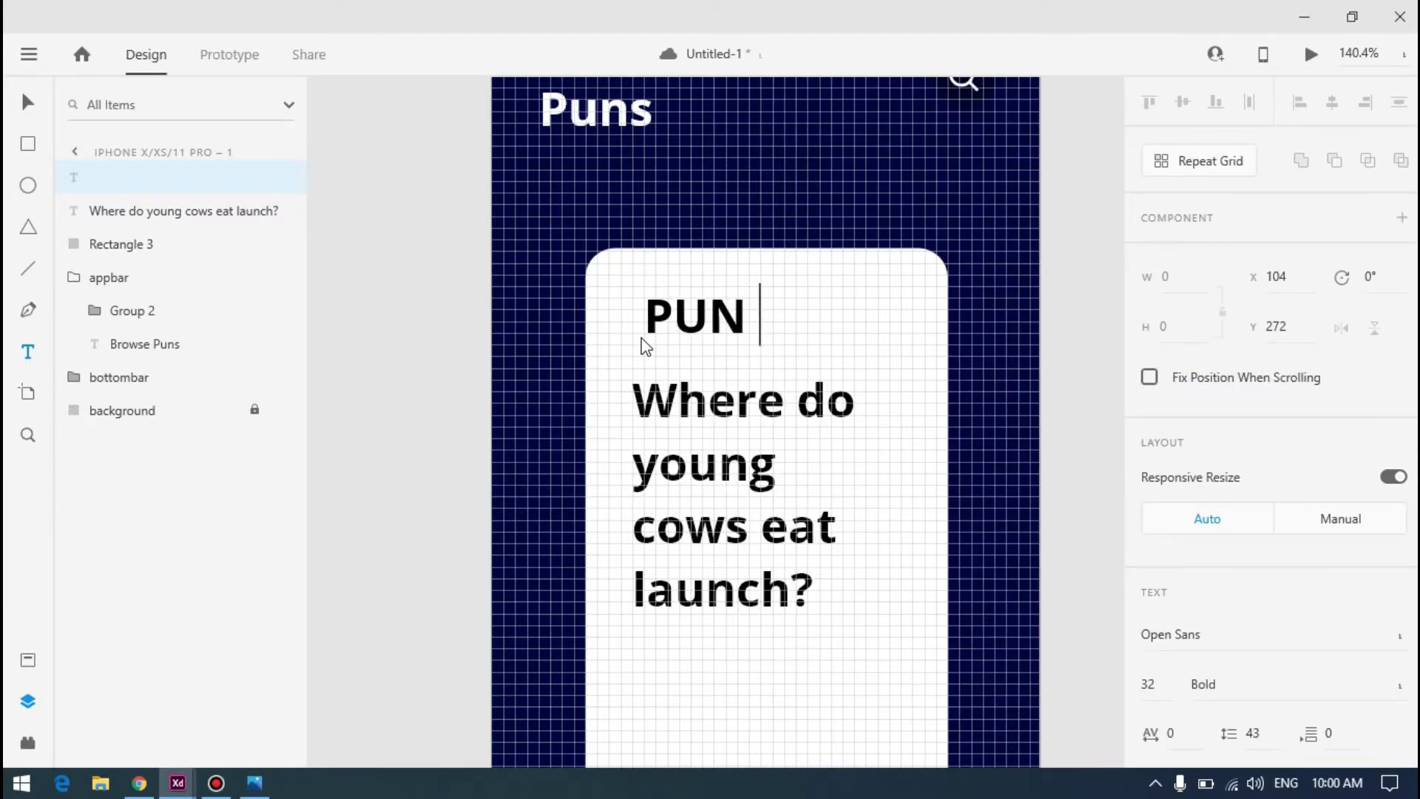
{"action": "key", "text": "alt+Tab"}
{"action": "key", "text": "alt+Tab"}
{"action": "type", "text": "#"}
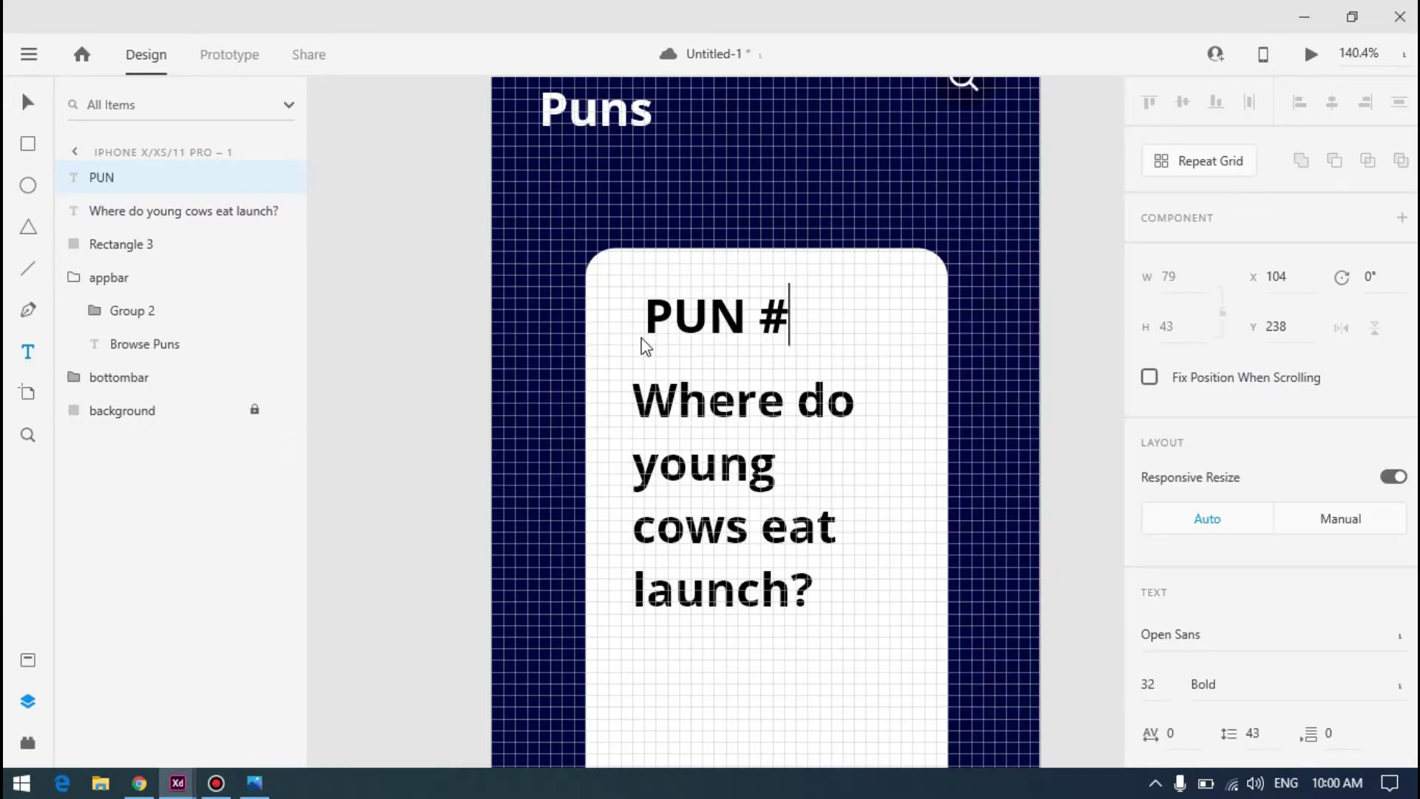
{"action": "type", "text": "1122"}
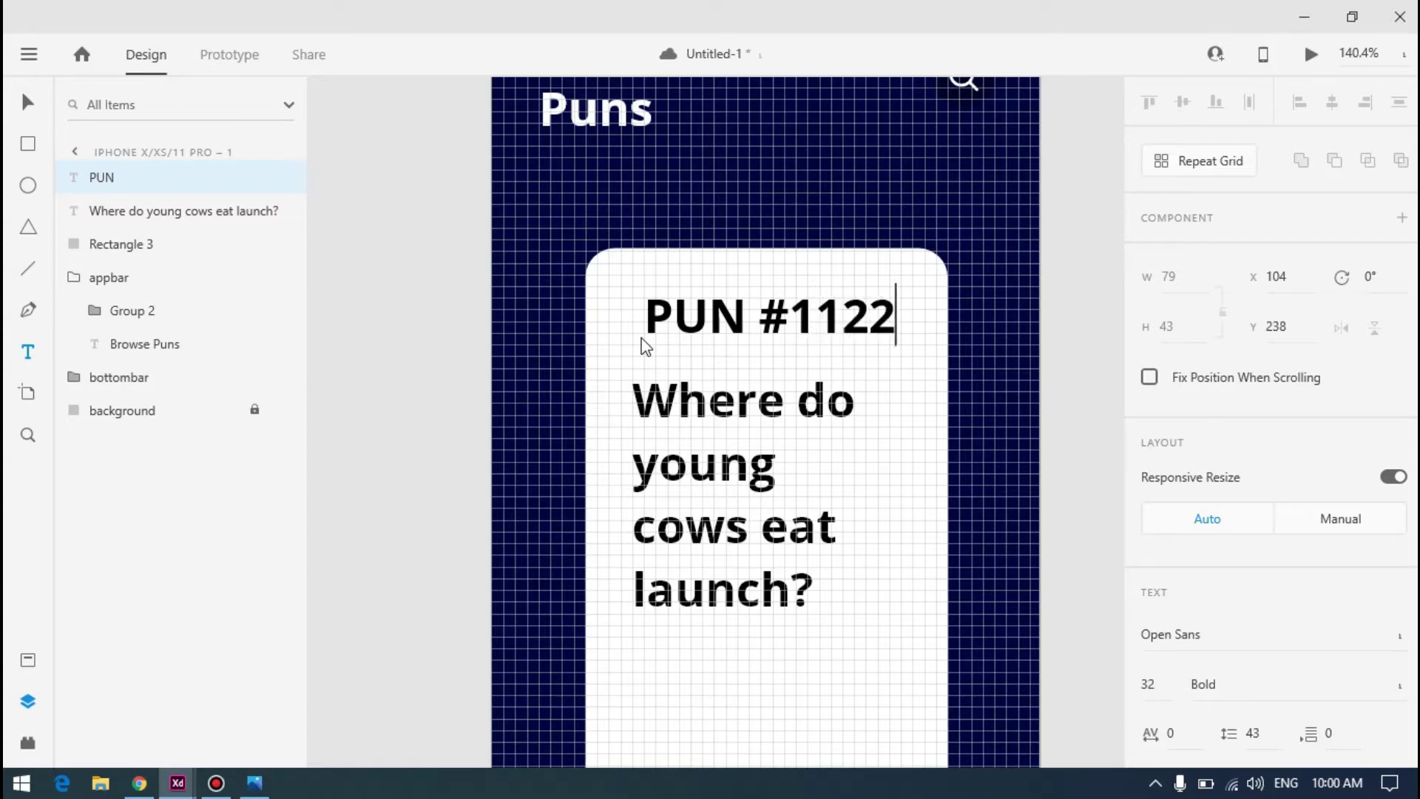
{"action": "left_click", "coordinate": [26, 106]}
Open the PUN #1122 label's fill colour, then select the bottom bar's bookmark icon to check its grey border colour
{"action": "scroll", "coordinate": [1235, 451], "scroll_direction": "down", "scroll_amount": 7}
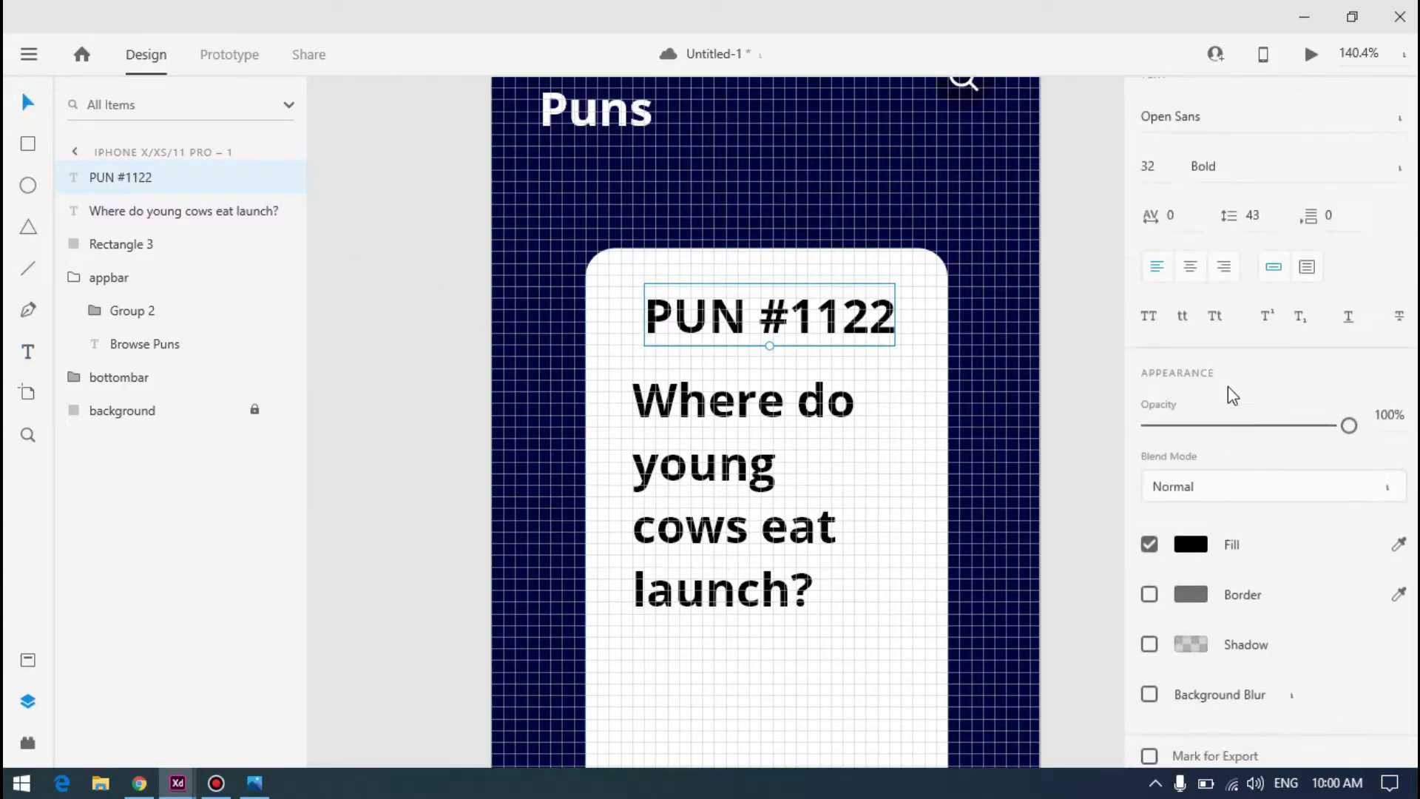
{"action": "left_click", "coordinate": [1192, 545]}
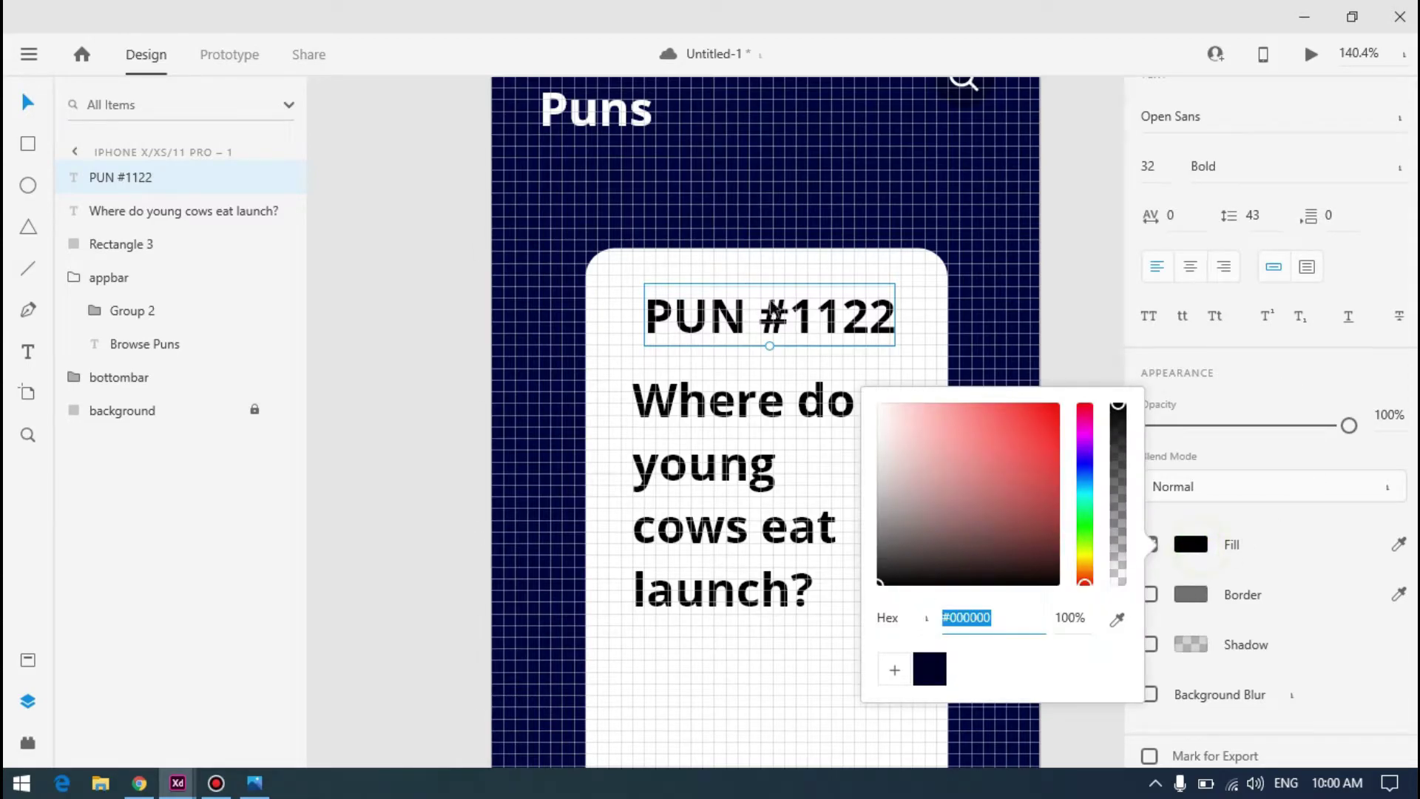
{"action": "scroll", "coordinate": [665, 247], "scroll_direction": "down", "scroll_amount": 8}
{"action": "scroll", "coordinate": [723, 412], "scroll_direction": "up", "scroll_amount": 10}
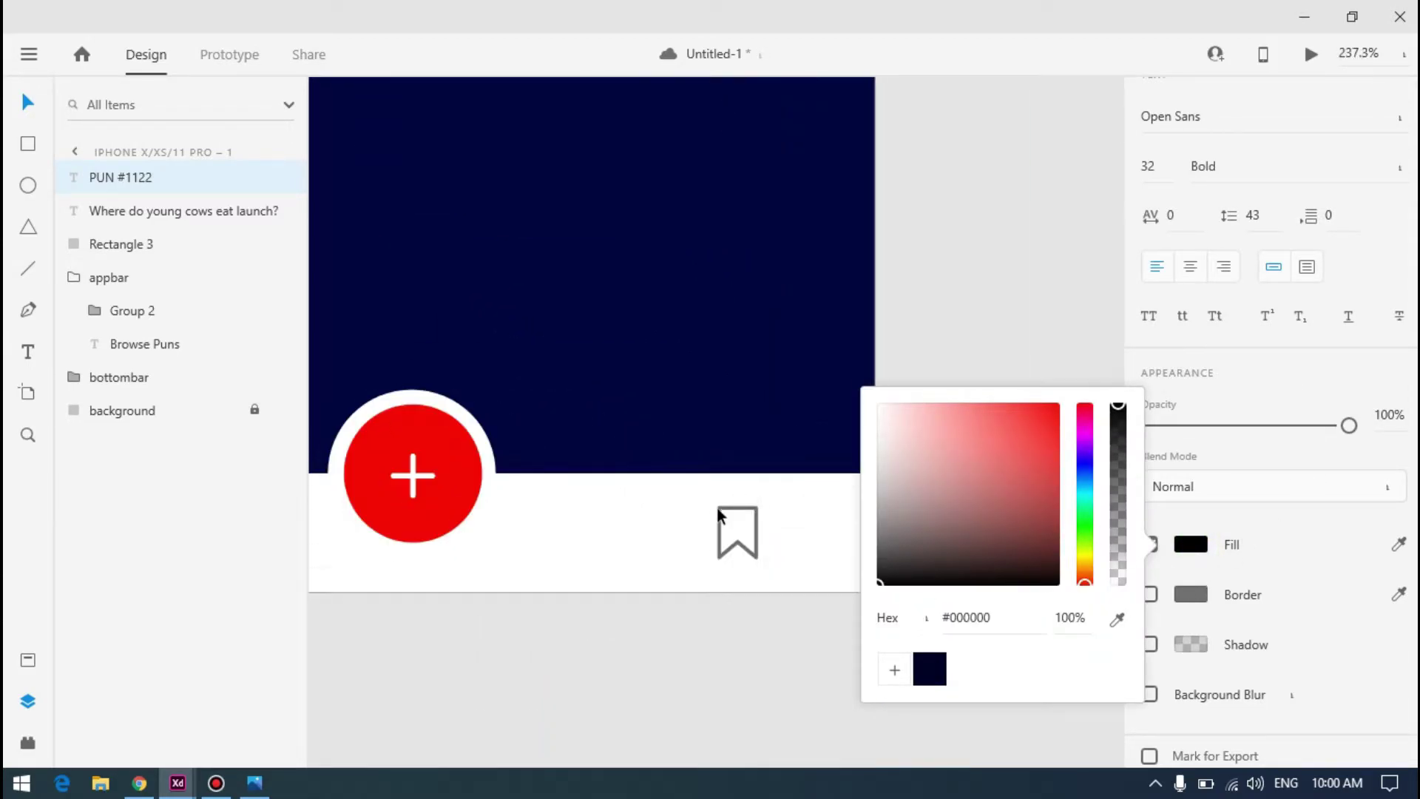
{"action": "left_click", "coordinate": [722, 518]}
{"action": "double_click", "coordinate": [720, 518]}
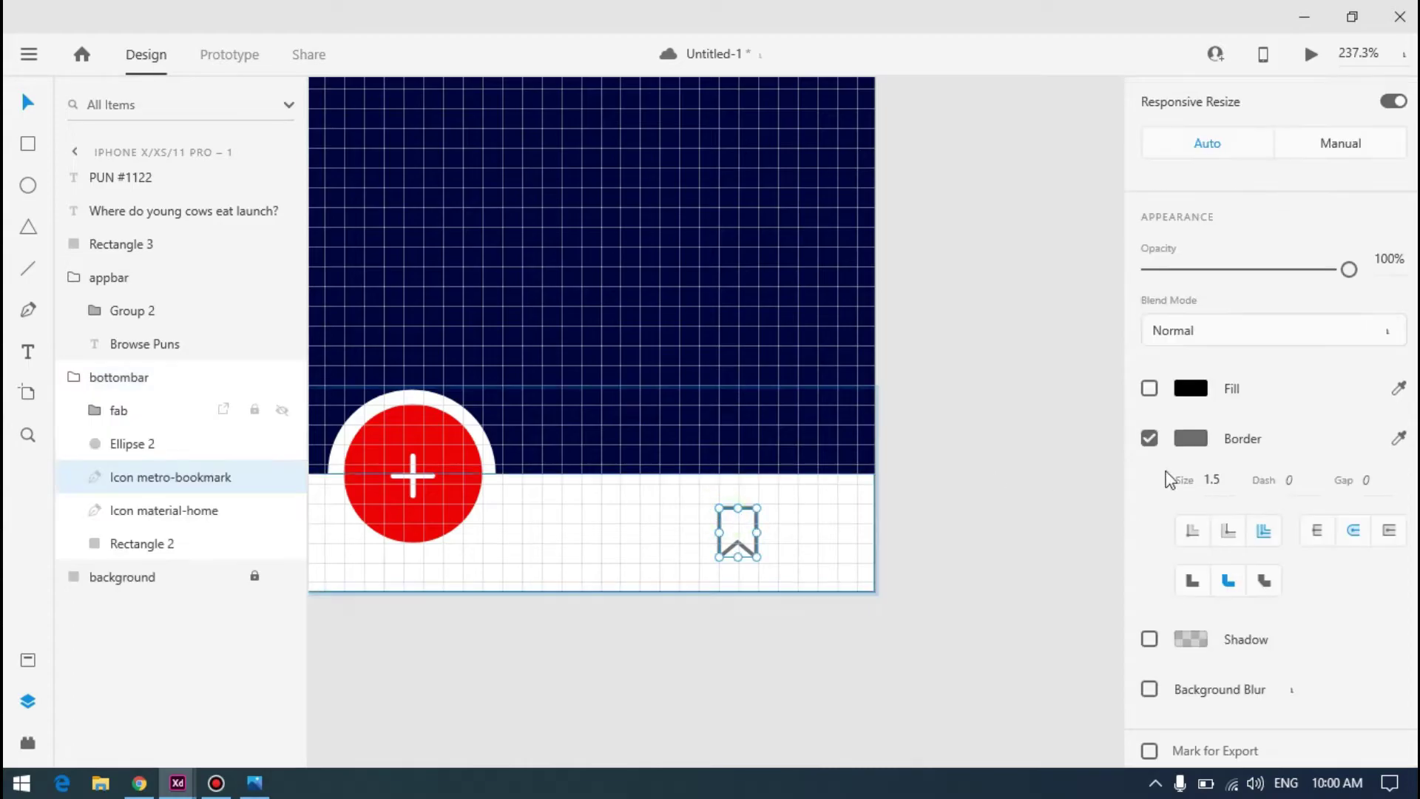
Save the bookmark icon's grey border color #6E6E6E as a reusable color swatch
{"action": "left_click", "coordinate": [1188, 432]}
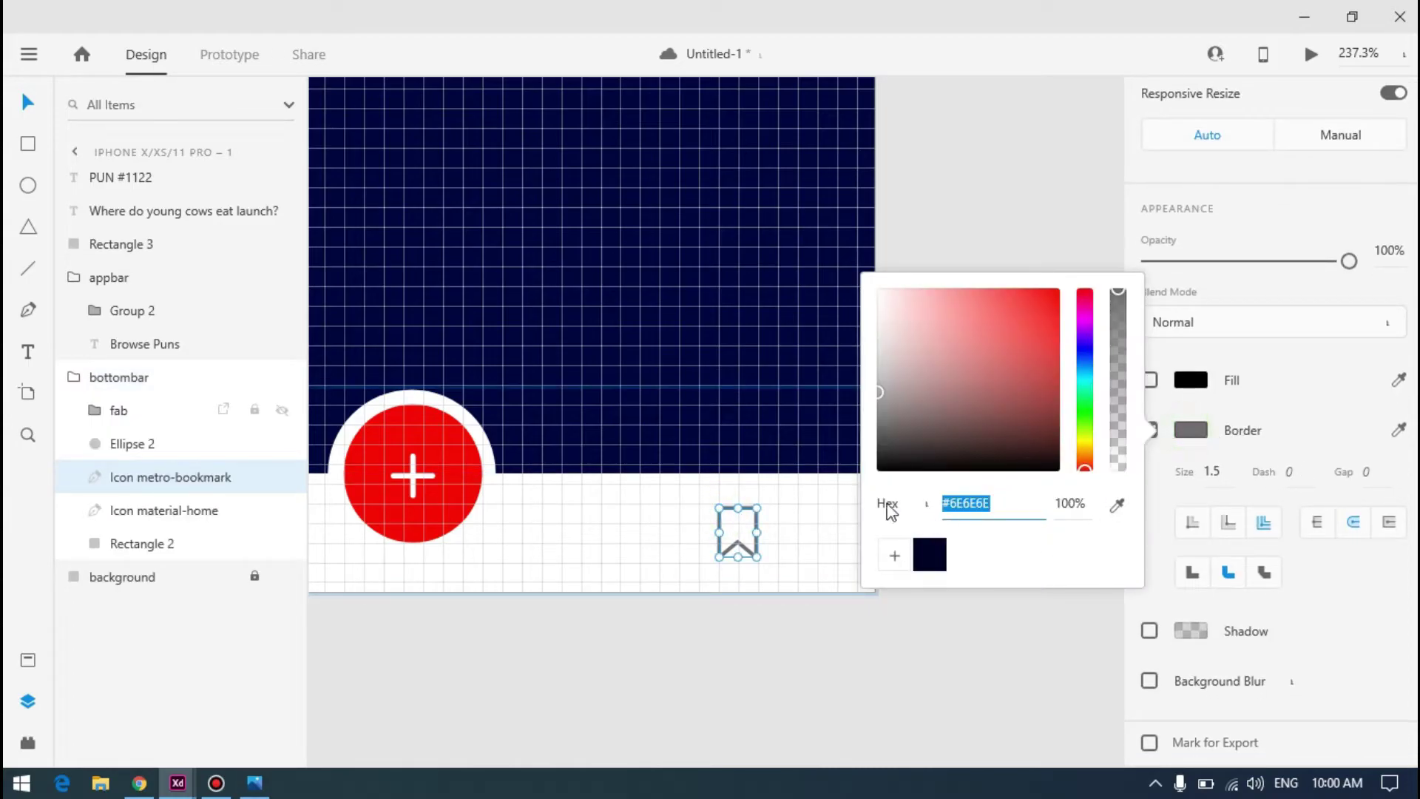
{"action": "left_click", "coordinate": [894, 555]}
{"action": "left_click", "coordinate": [1033, 209]}
Fill the "PUN #1122" text on the card with the saved grey swatch #6E6E6E
{"action": "scroll", "coordinate": [822, 488], "scroll_direction": "down", "scroll_amount": 5}
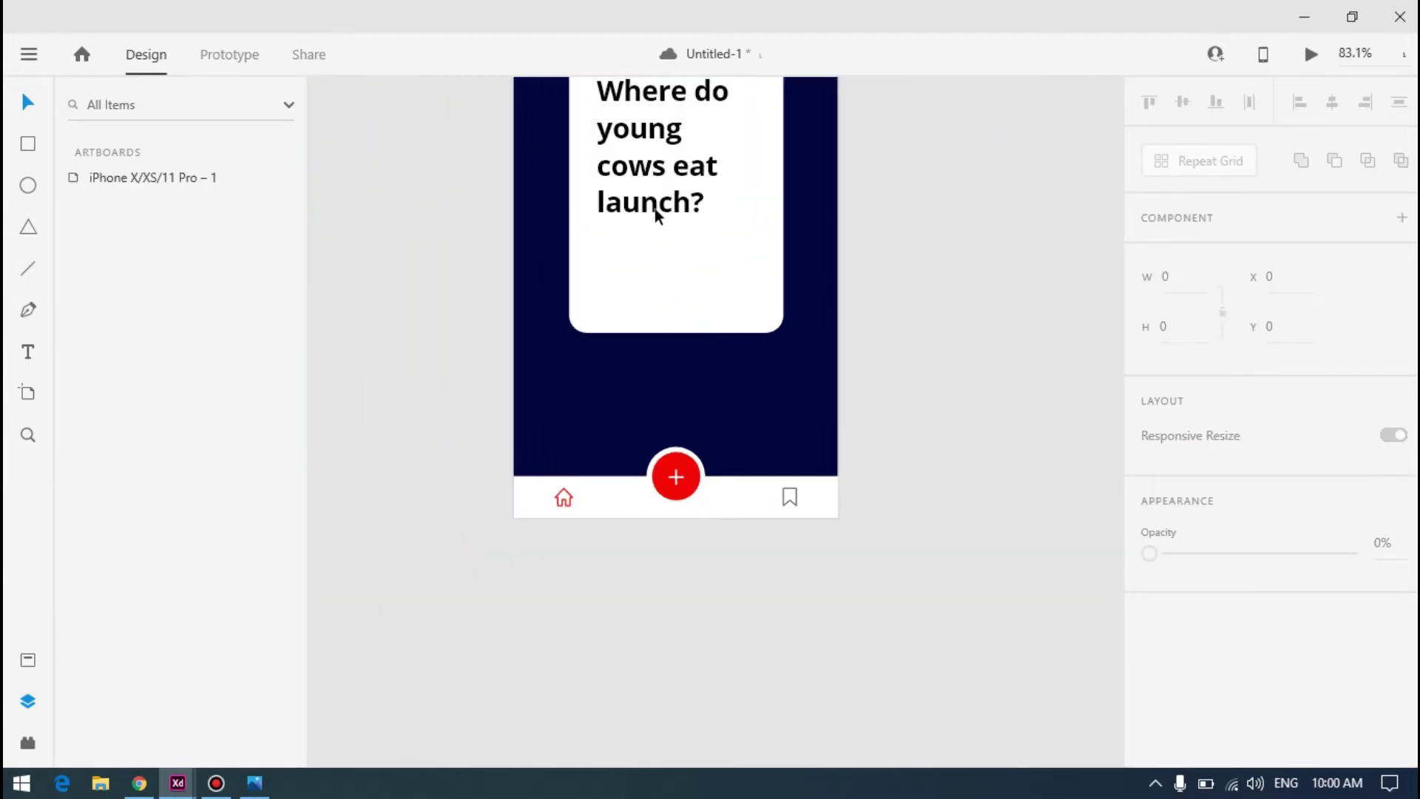
{"action": "scroll", "coordinate": [890, 244], "scroll_direction": "down", "scroll_amount": 5}
{"action": "scroll", "coordinate": [814, 252], "scroll_direction": "up", "scroll_amount": 4}
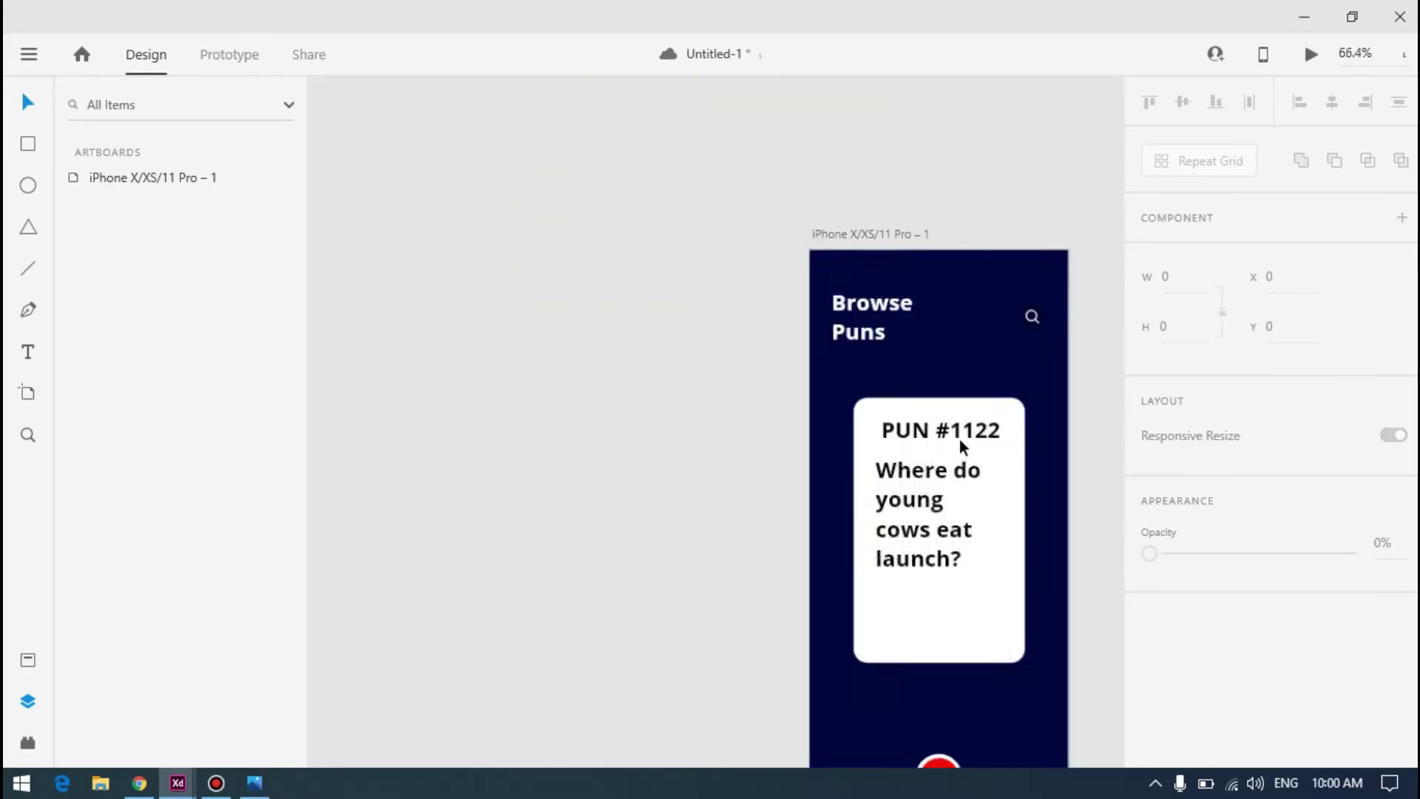
{"action": "scroll", "coordinate": [960, 439], "scroll_direction": "up", "scroll_amount": 4}
{"action": "left_click", "coordinate": [952, 406]}
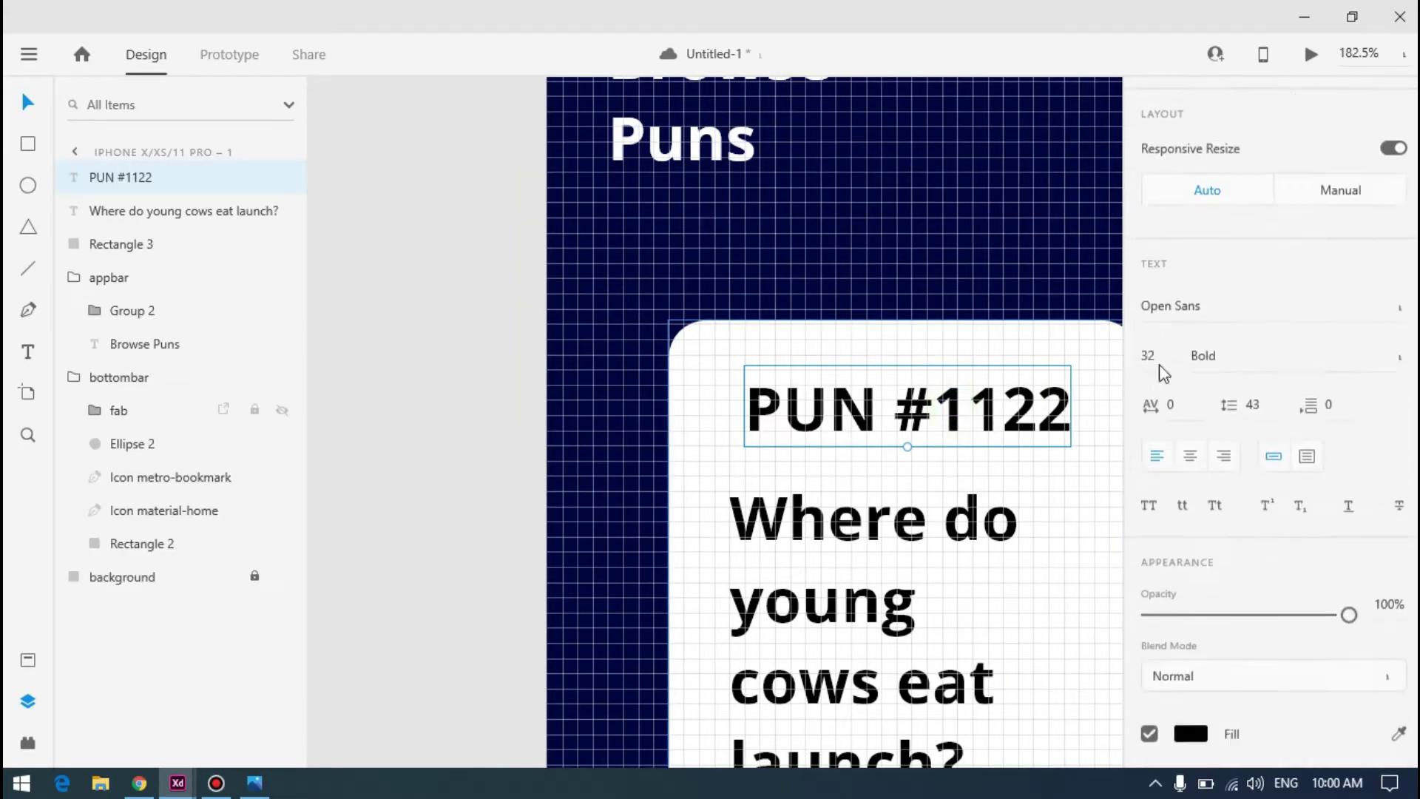
{"action": "scroll", "coordinate": [1183, 377], "scroll_direction": "down", "scroll_amount": 3}
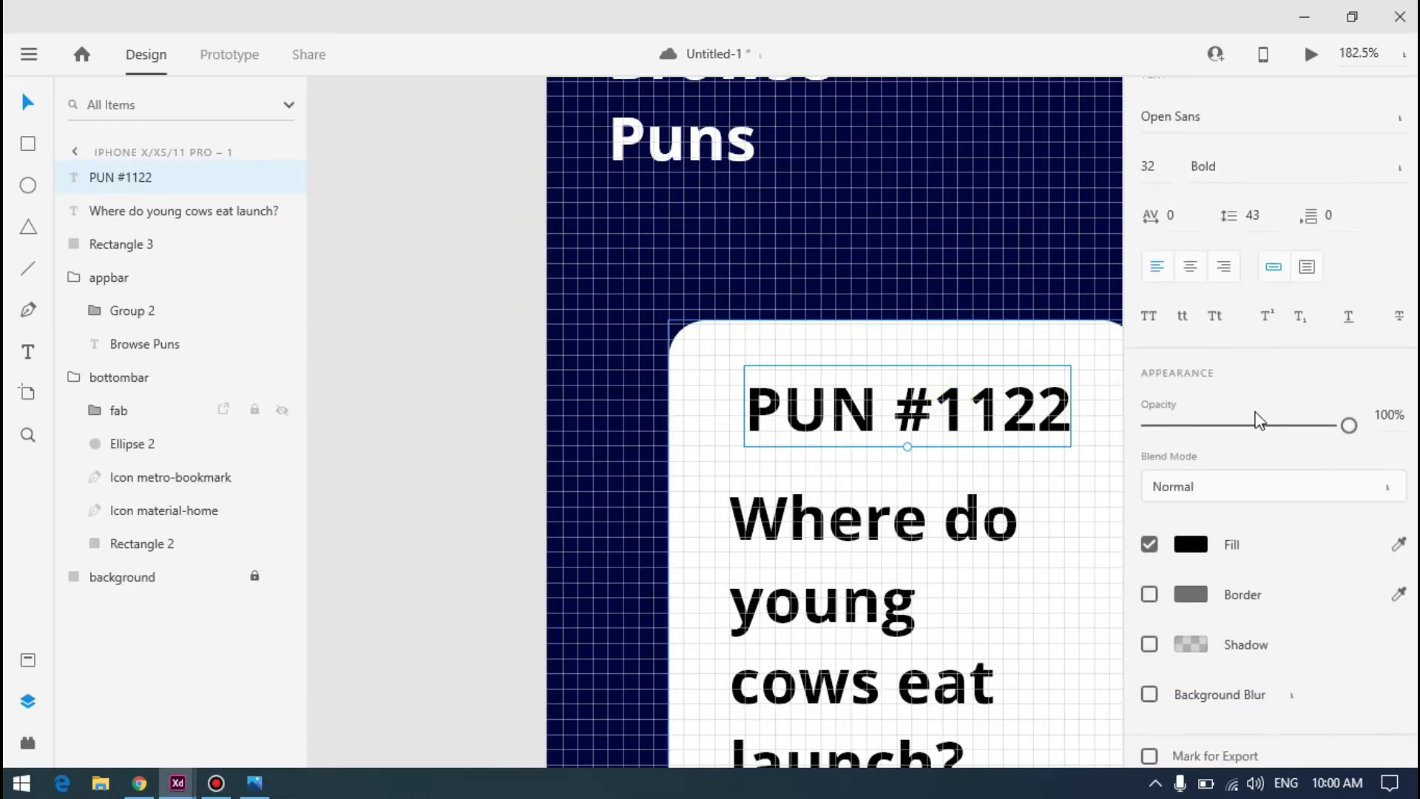
{"action": "left_click", "coordinate": [1196, 549]}
{"action": "left_click", "coordinate": [929, 669]}
{"action": "left_click", "coordinate": [424, 253]}
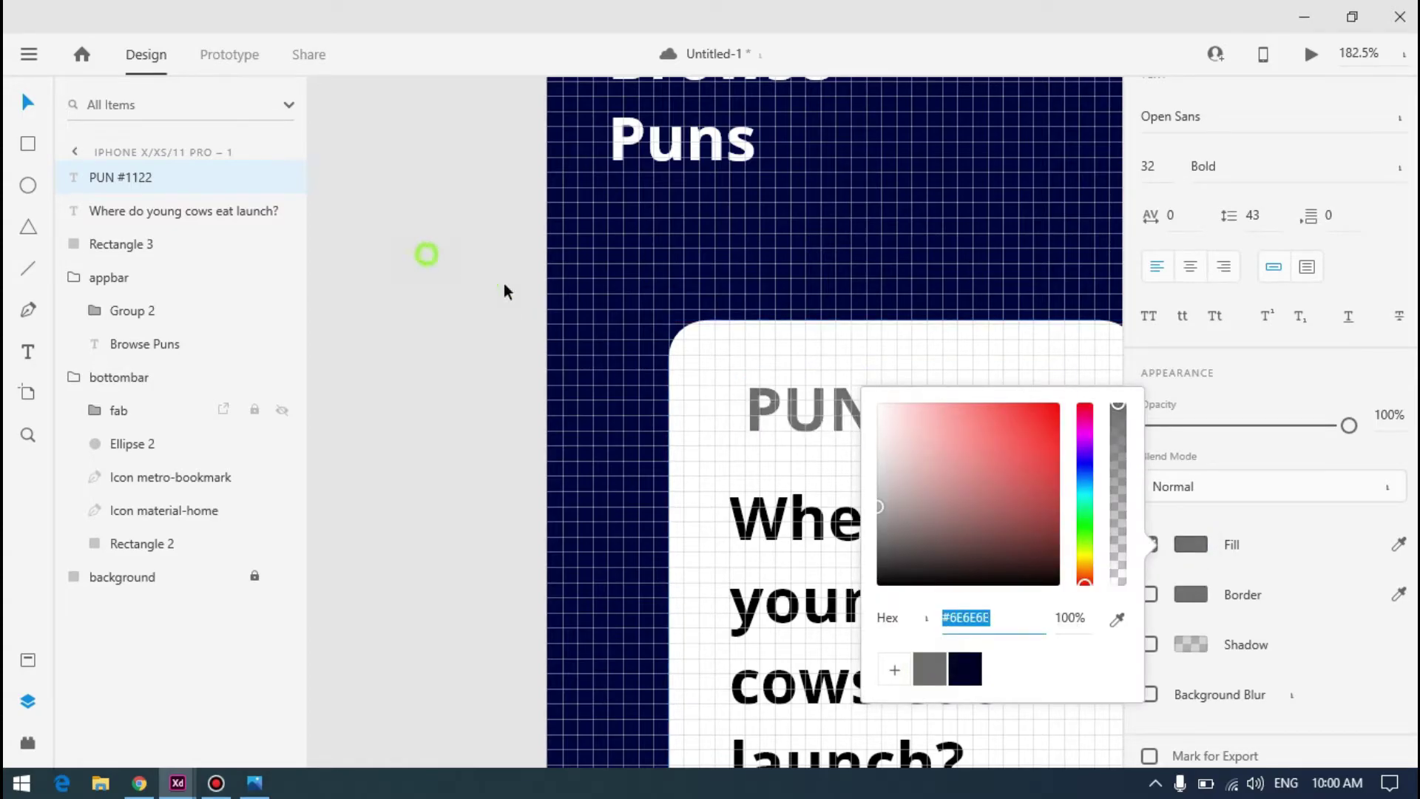
Check the label against the reference mockup and set the "PUN #1122" text's font size to 16
{"action": "scroll", "coordinate": [718, 372], "scroll_direction": "down", "scroll_amount": 4}
{"action": "left_click", "coordinate": [766, 381]}
{"action": "key", "text": "alt+Tab"}
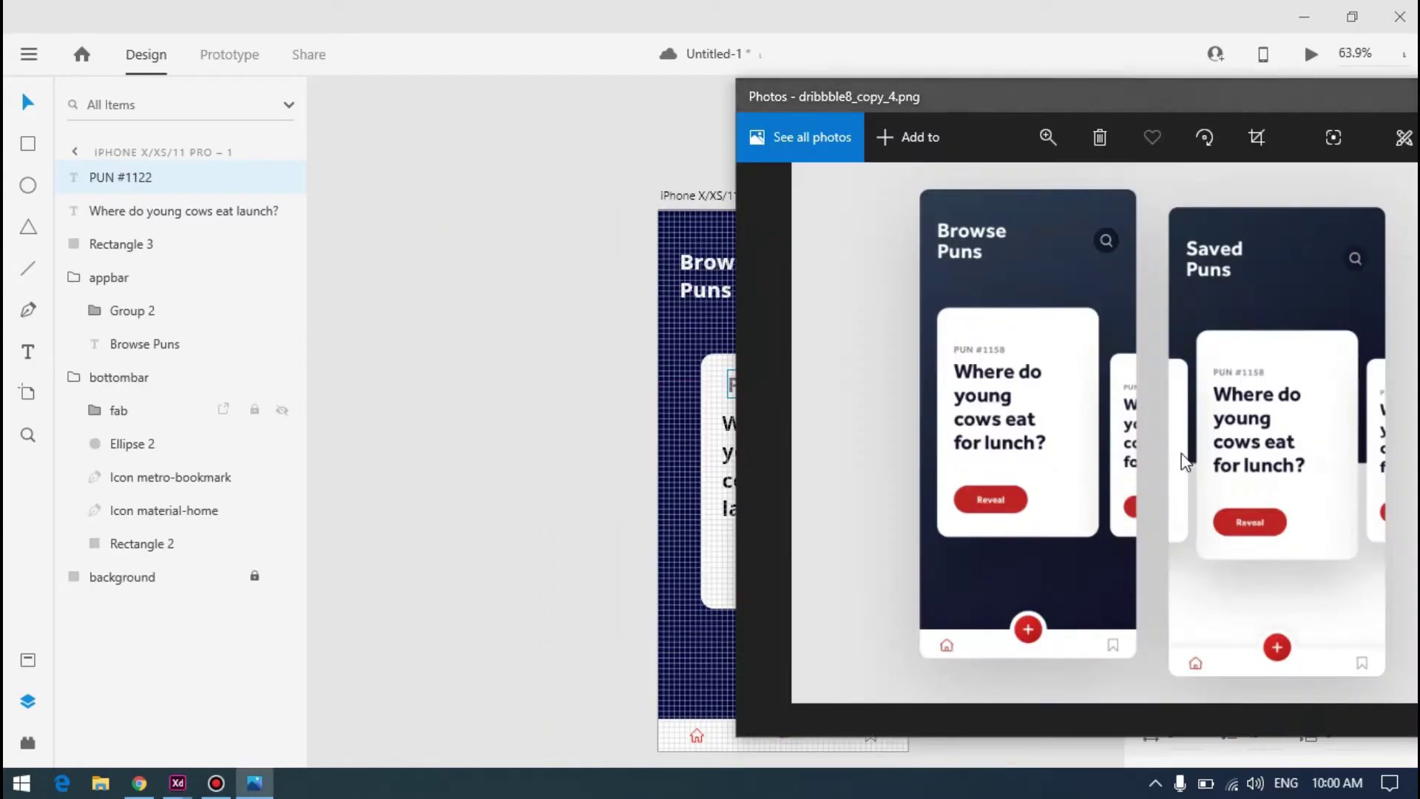
{"action": "key", "text": "alt+Tab"}
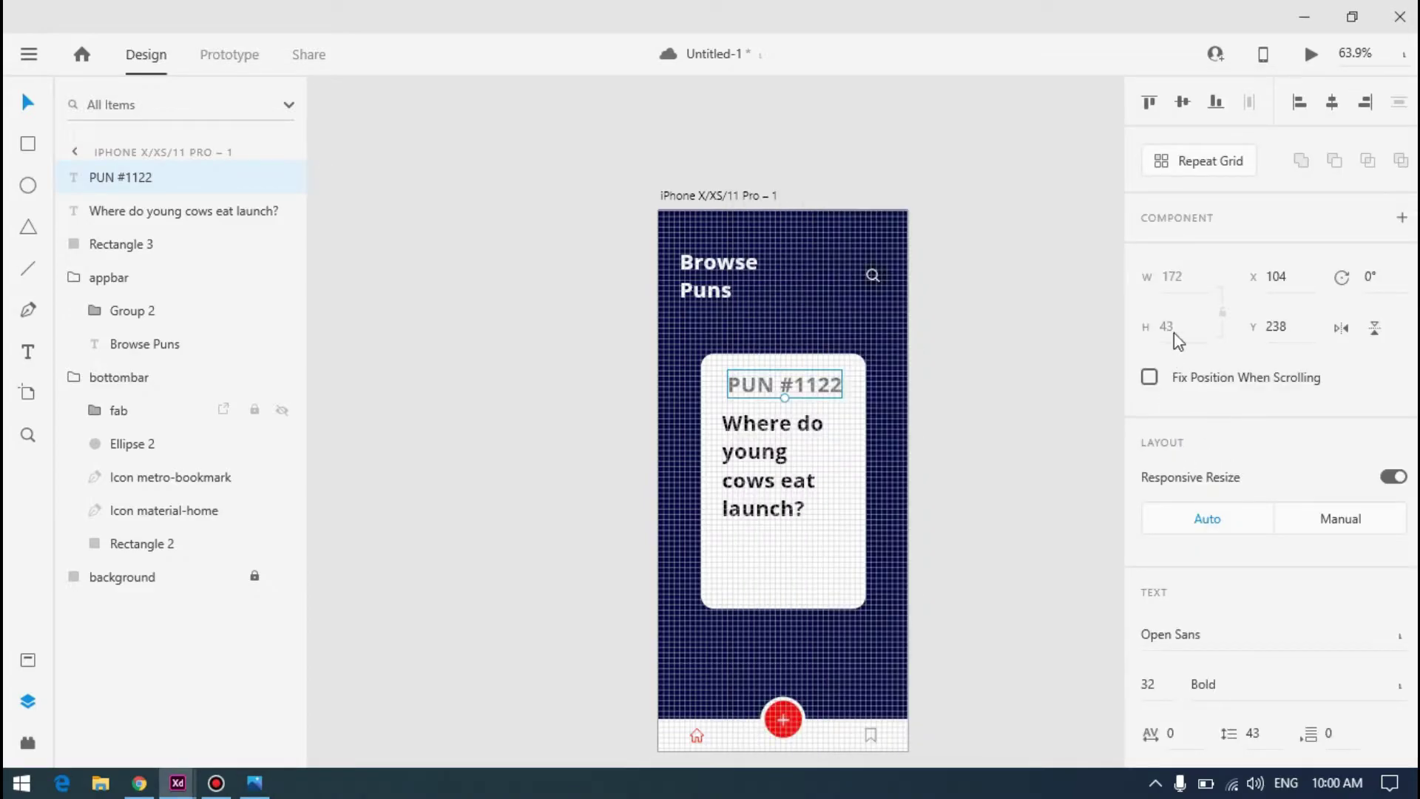
{"action": "scroll", "coordinate": [822, 384], "scroll_direction": "up", "scroll_amount": 5}
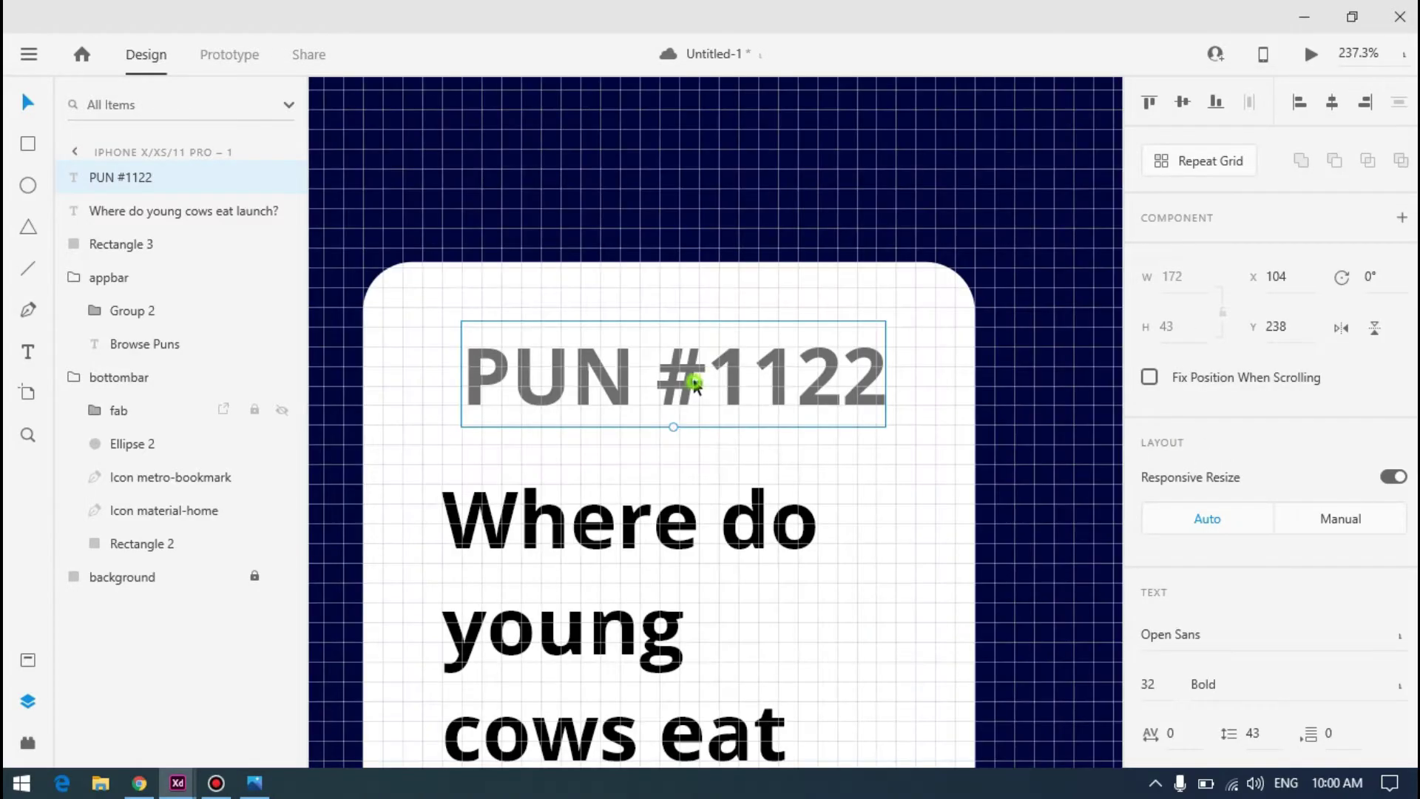
{"action": "scroll", "coordinate": [1183, 355], "scroll_direction": "down", "scroll_amount": 7}
{"action": "scroll", "coordinate": [1177, 194], "scroll_direction": "up", "scroll_amount": 3}
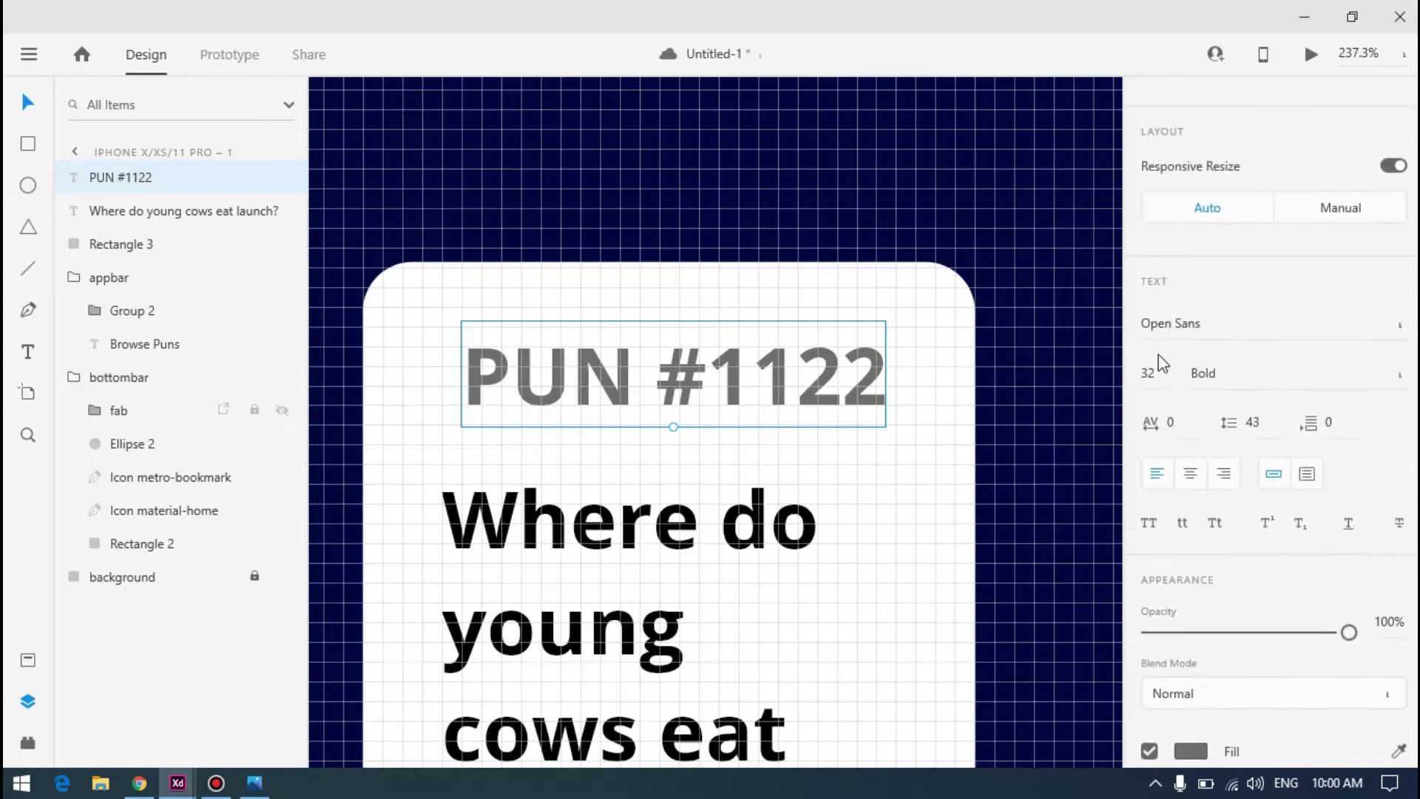
{"action": "left_click", "coordinate": [1160, 375]}
{"action": "type", "text": "16"}
{"action": "key", "text": "Return"}
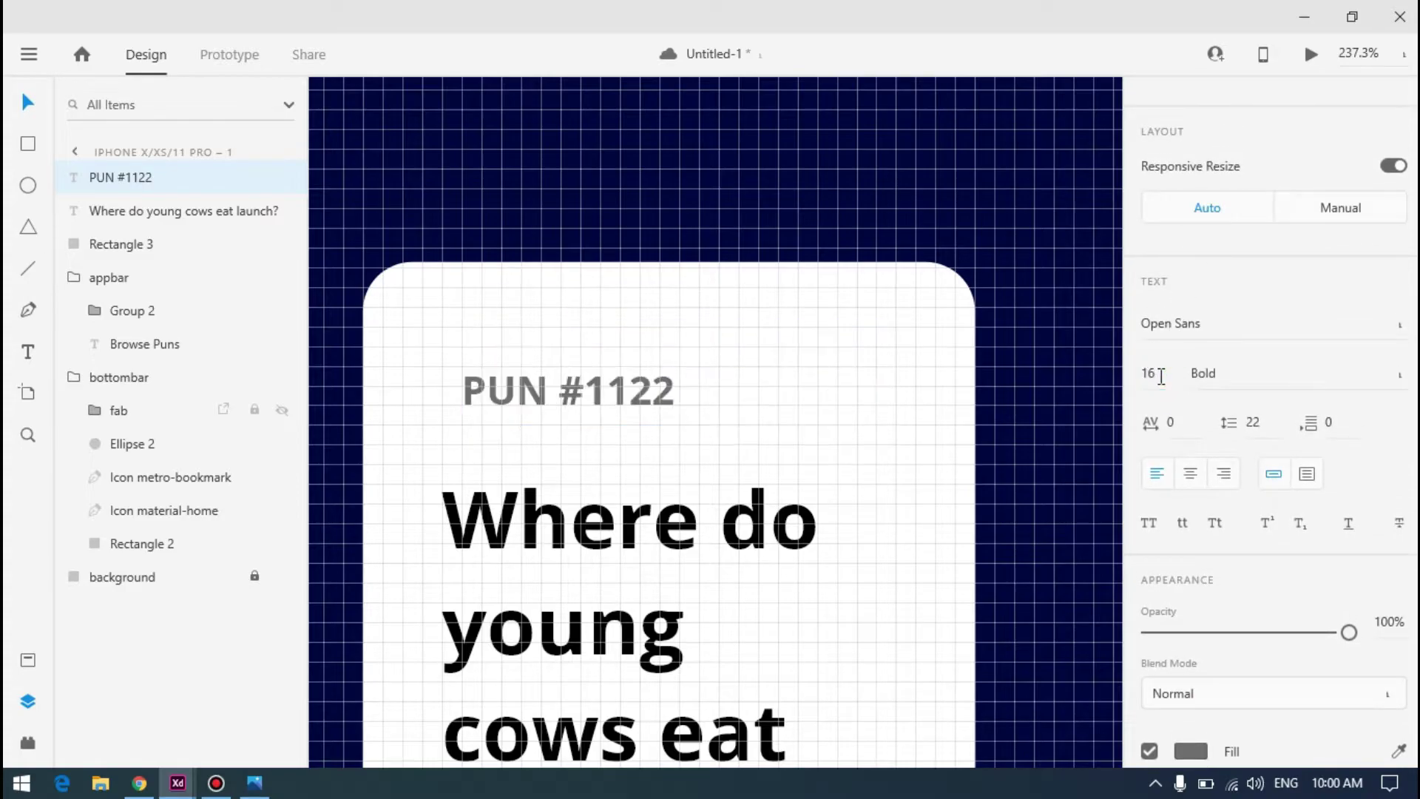
Compare with the reference mockup and move the "PUN #1122" label down and slightly left, just above the question text
{"action": "key", "text": "alt+Tab"}
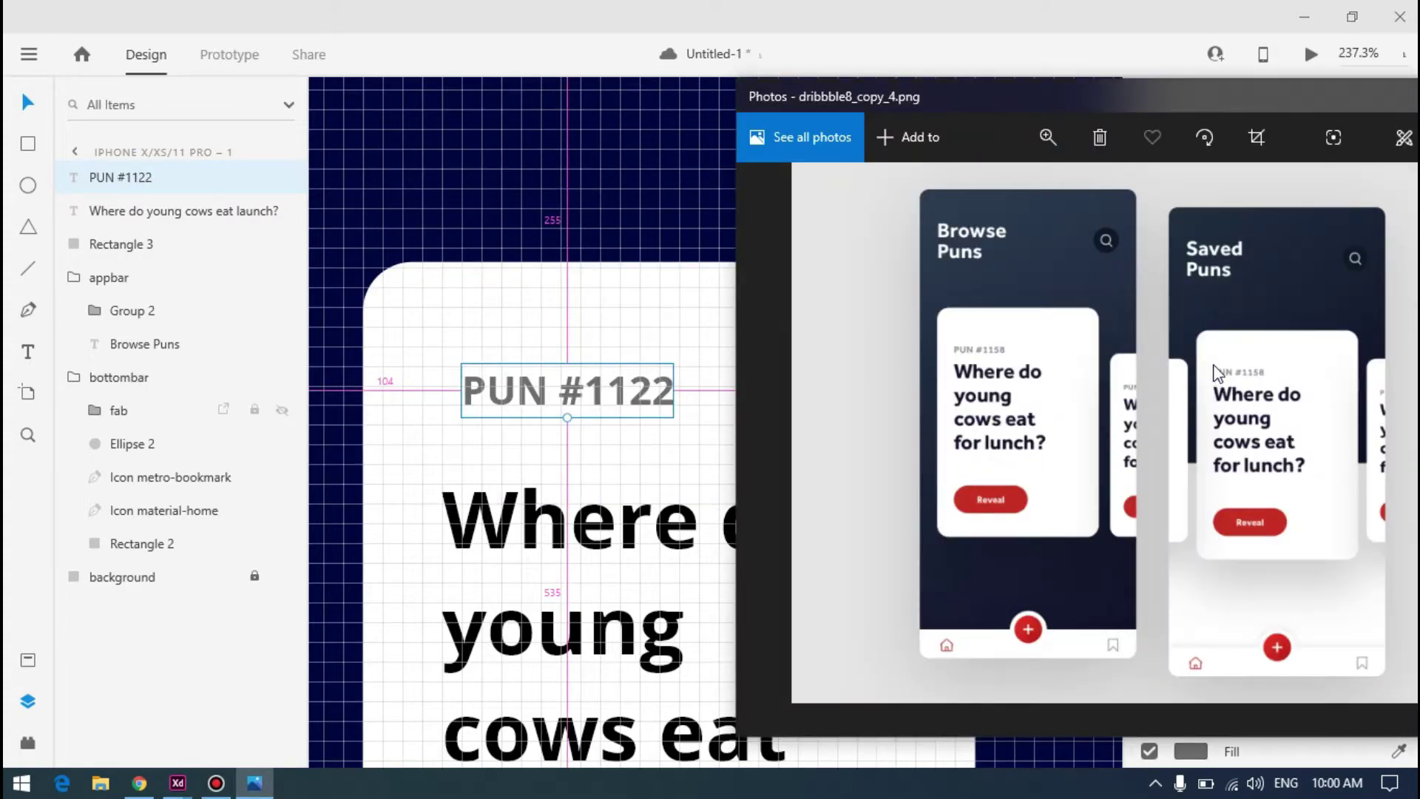
{"action": "key", "text": "alt+Tab"}
{"action": "scroll", "coordinate": [655, 360], "scroll_direction": "down", "scroll_amount": 5}
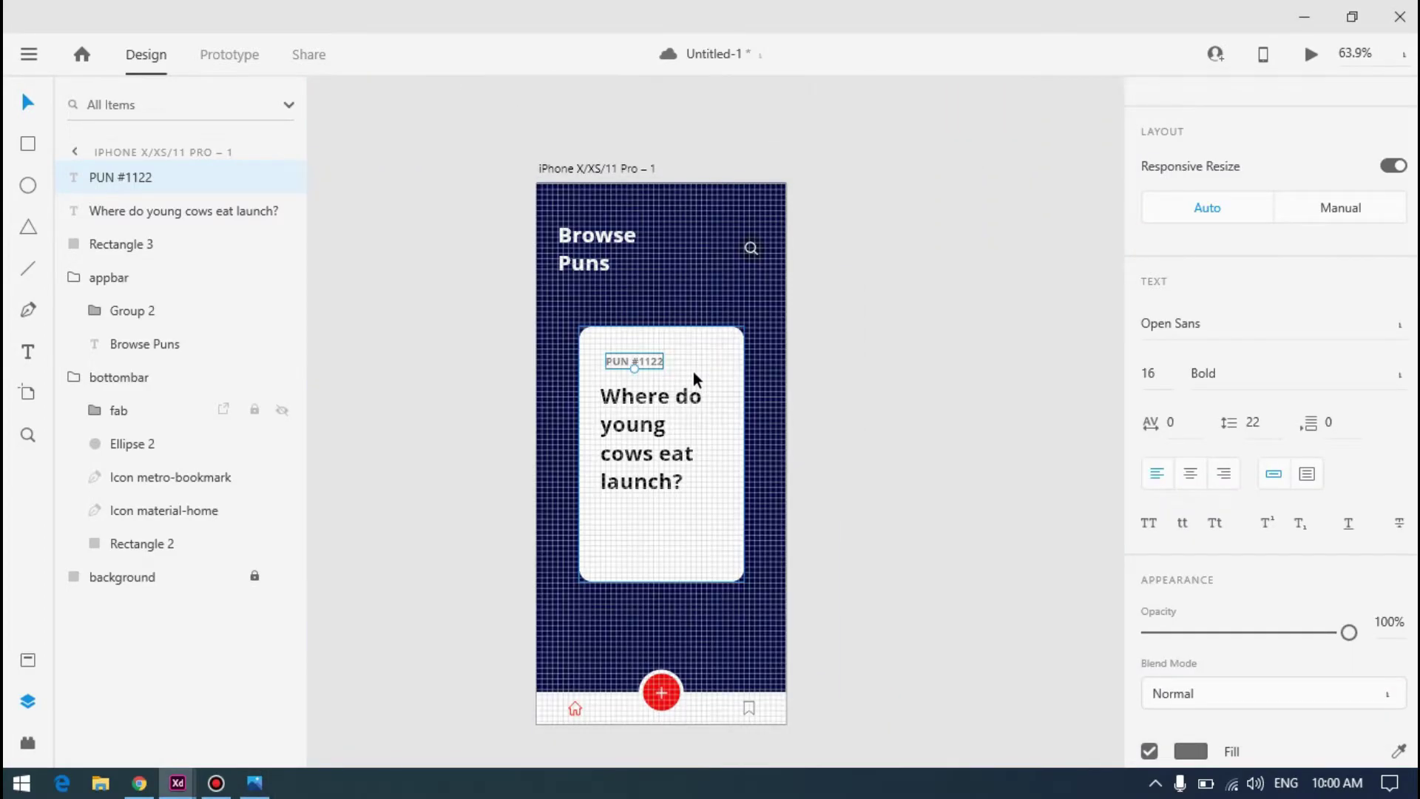
{"action": "key", "text": "alt+Tab"}
{"action": "key", "text": "alt+Tab"}
{"action": "scroll", "coordinate": [635, 354], "scroll_direction": "up", "scroll_amount": 1}
{"action": "scroll", "coordinate": [635, 357], "scroll_direction": "up", "scroll_amount": 8}
{"action": "mouse_move", "coordinate": [610, 407]}
{"action": "left_mouse_down"}
{"action": "mouse_move", "coordinate": [556, 472]}
{"action": "mouse_move", "coordinate": [569, 469]}
{"action": "left_mouse_up"}
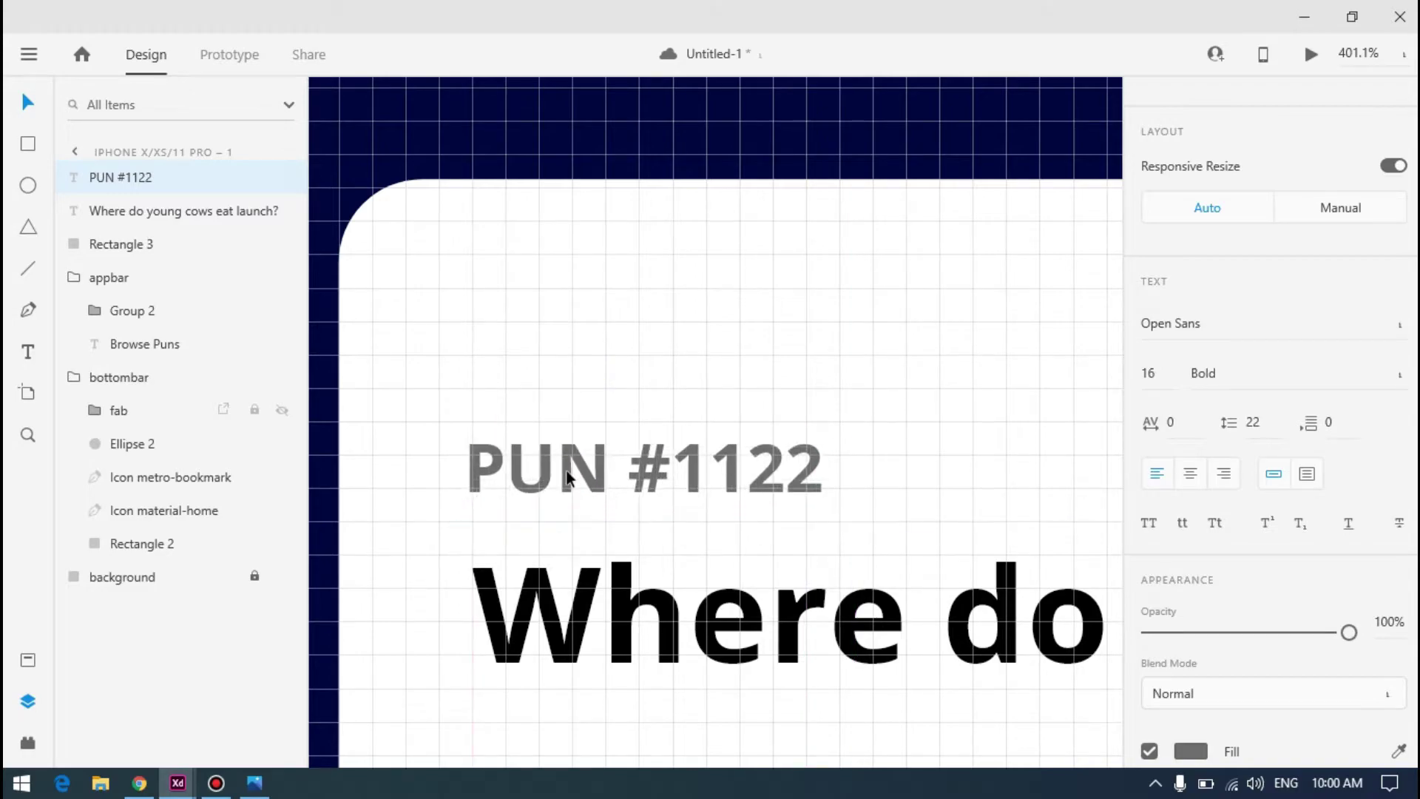
Nudge the "PUN #1122" label left until it sits 26 px from the card's left edge
{"action": "left_click", "coordinate": [570, 468]}
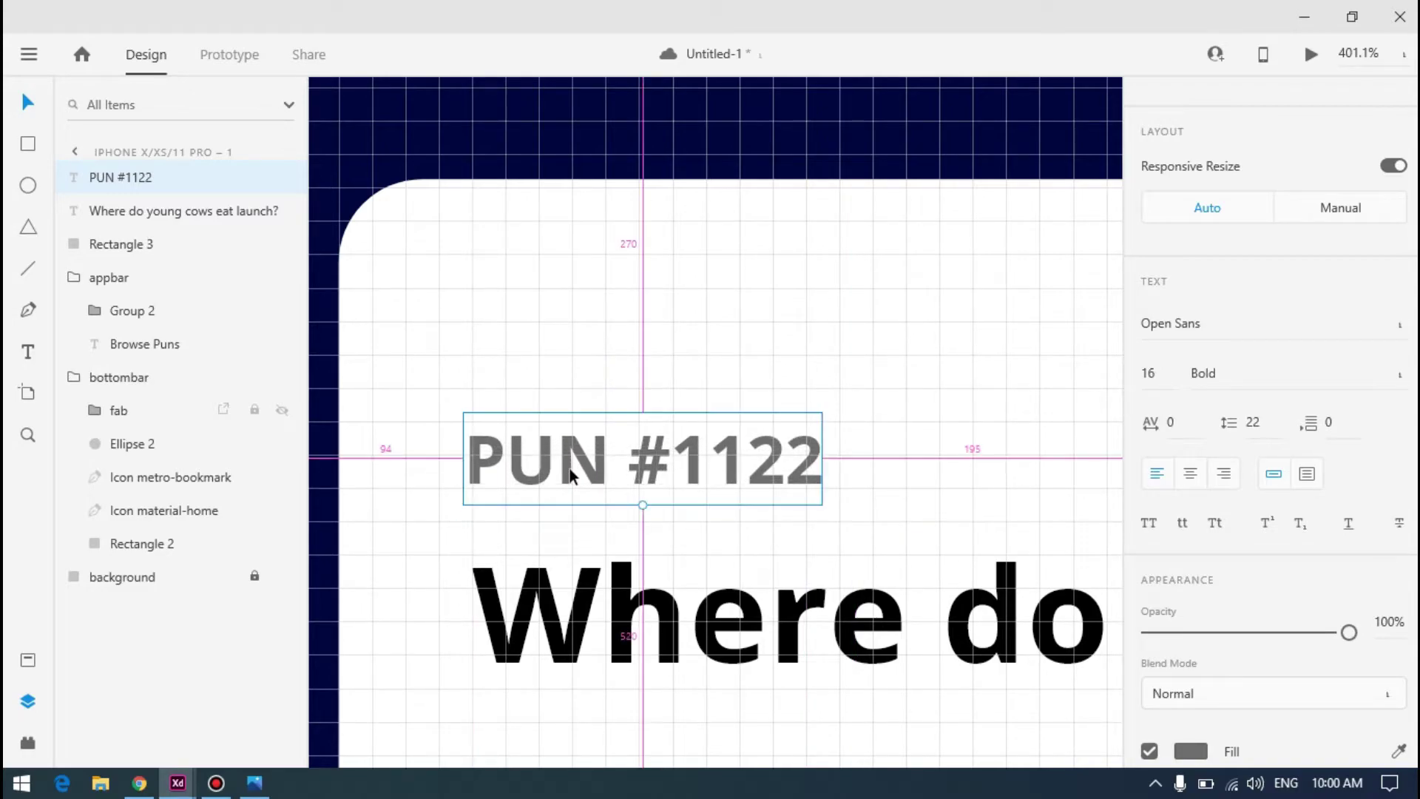
{"action": "key", "text": "Left"}
{"action": "key", "text": "Left"}
{"action": "key", "text": "Left"}
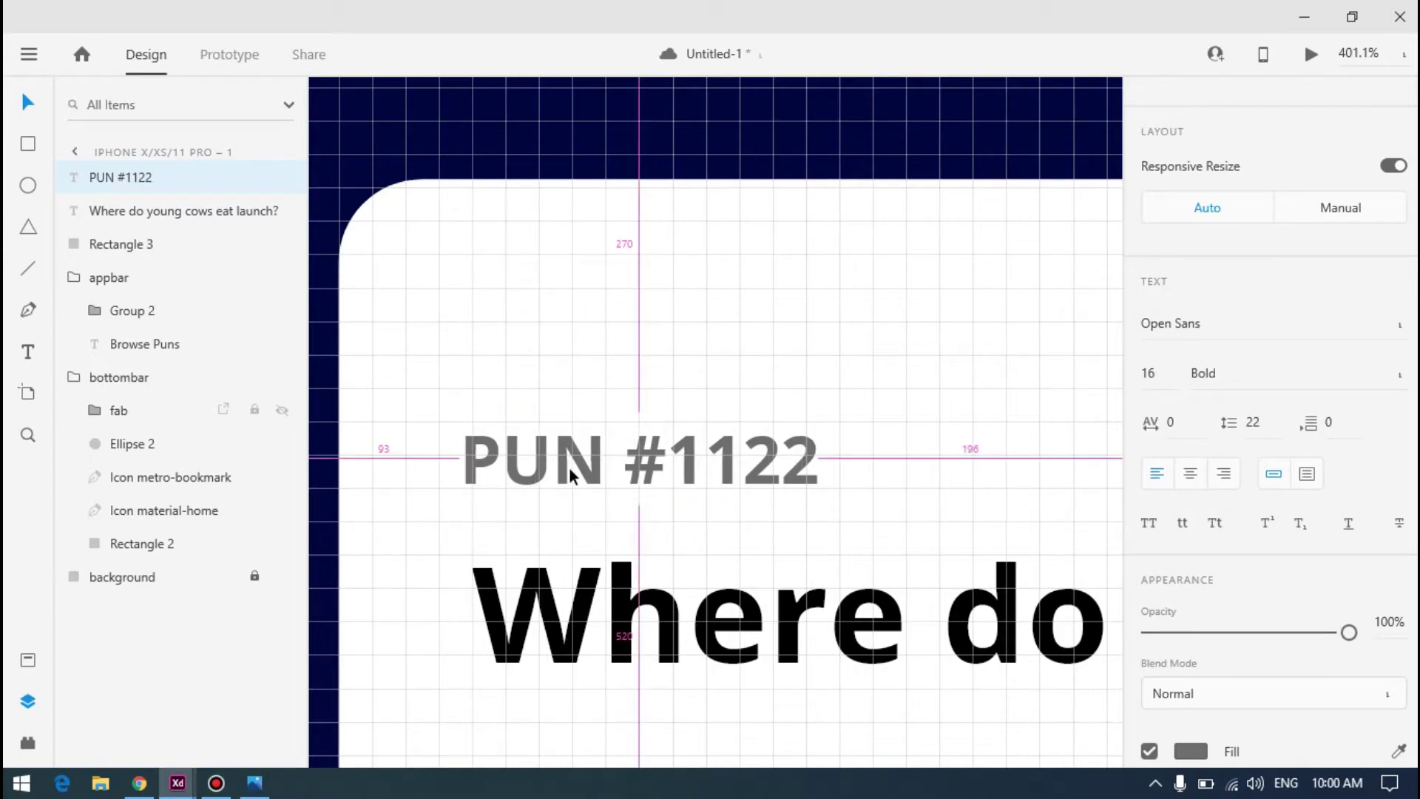
{"action": "key", "text": "Left"}
{"action": "key", "text": "Left"}
{"action": "key", "text": "Left"}
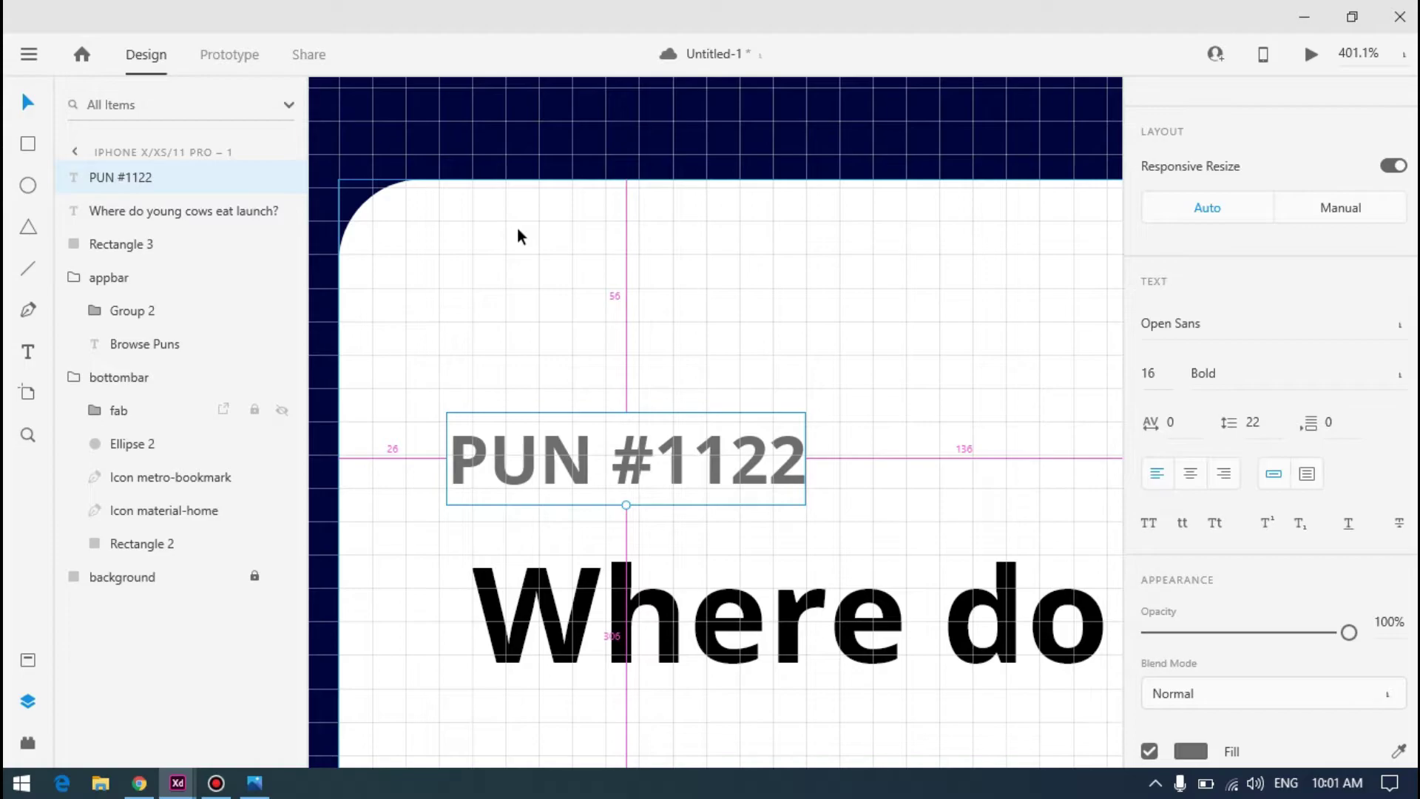
Compare the label's placement with the reference mockup and save the document
{"action": "key", "text": "alt+Tab"}
{"action": "key", "text": "alt+Tab"}
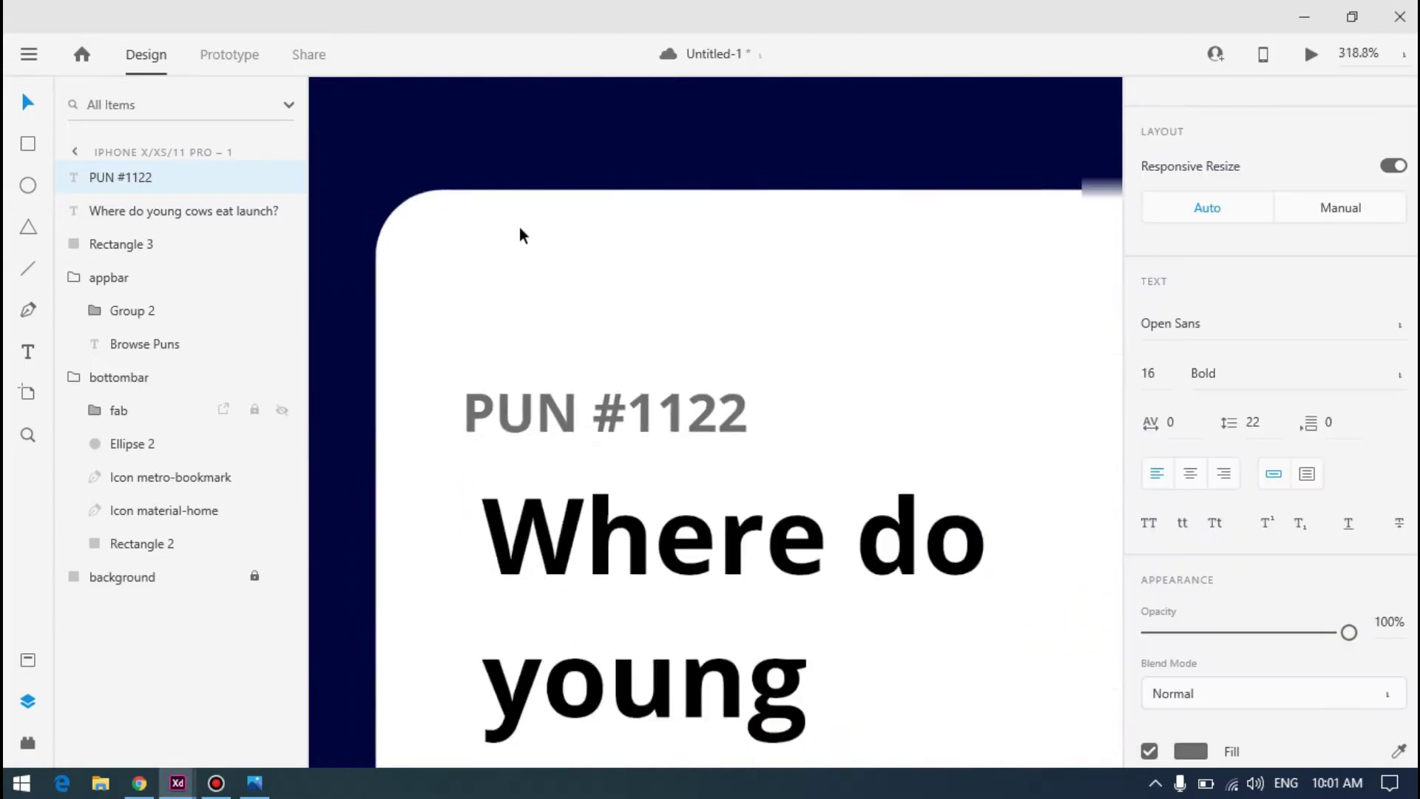
{"action": "key", "text": "alt+Tab"}
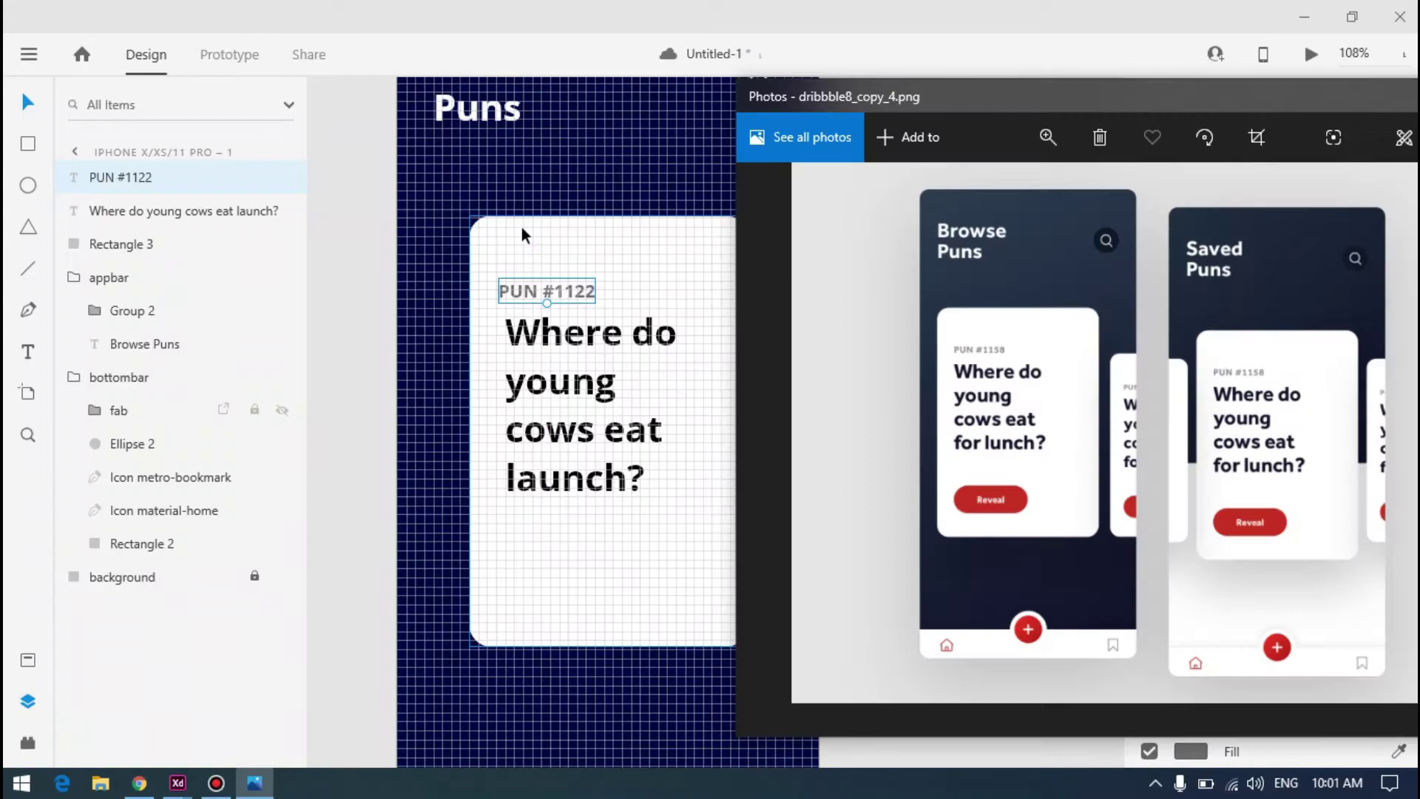
{"action": "key", "text": "alt+Tab"}
{"action": "scroll", "coordinate": [519, 264], "scroll_direction": "up", "scroll_amount": 5}
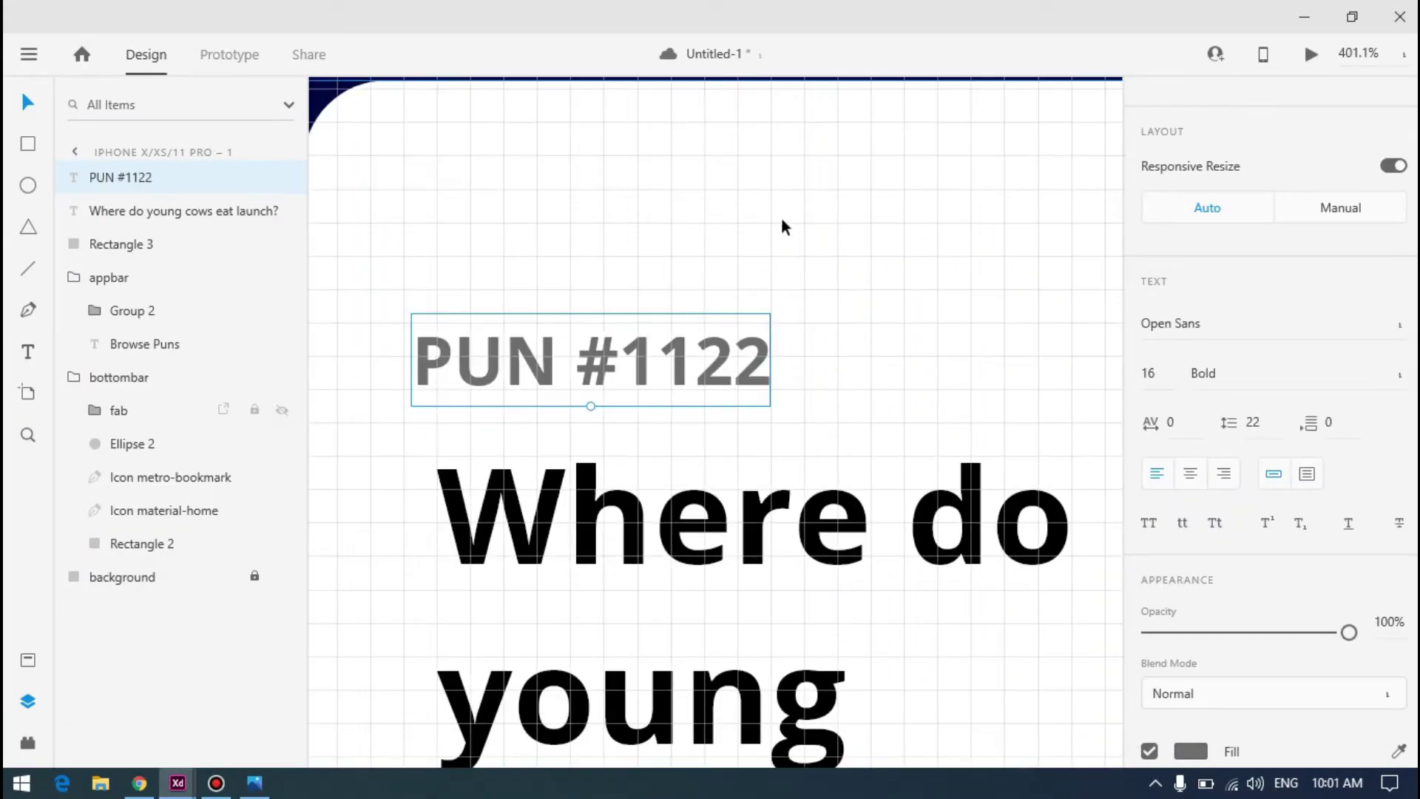
{"action": "key", "text": "ctrl+s"}
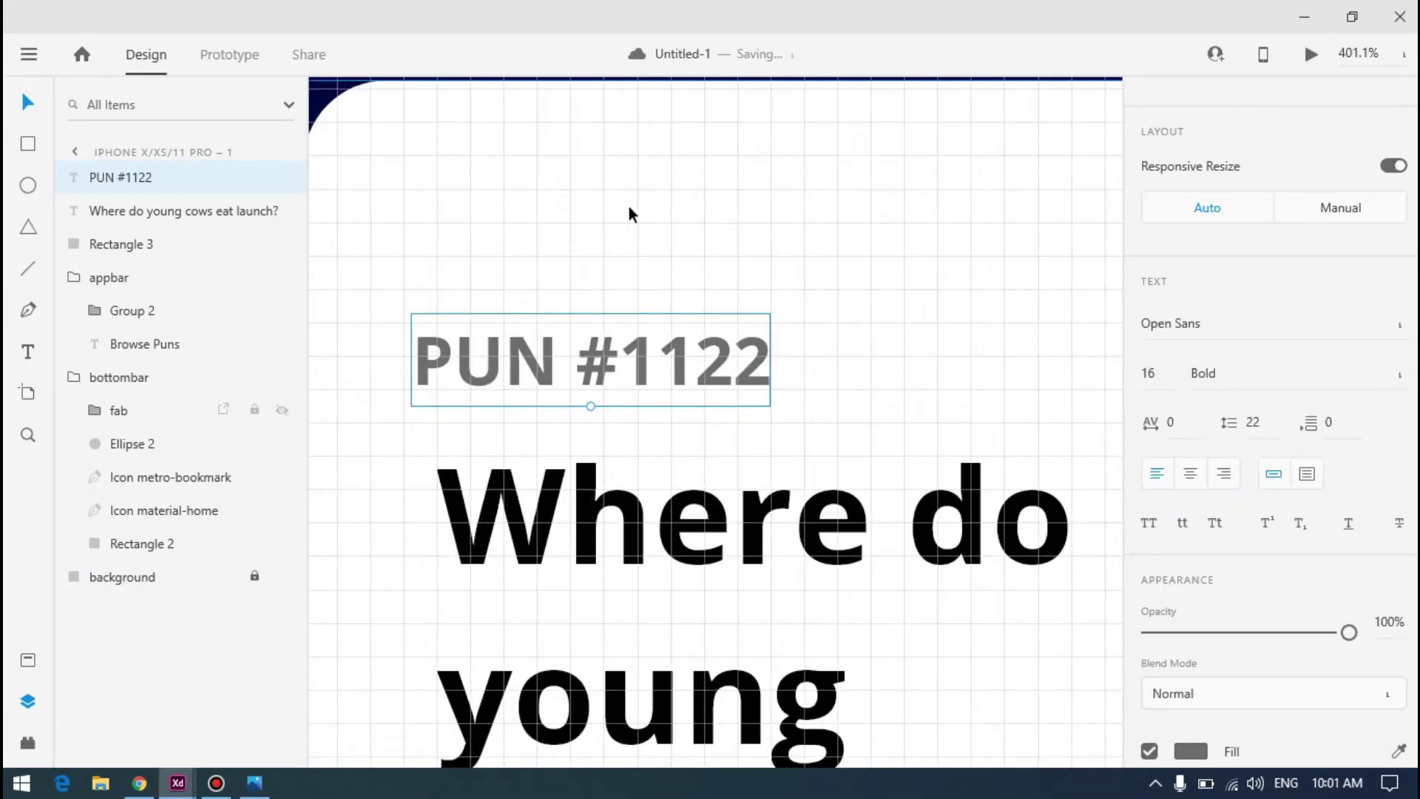
{"action": "scroll", "coordinate": [629, 206], "scroll_direction": "down", "scroll_amount": 5}
{"action": "key", "text": "alt+Tab"}
{"action": "key", "text": "alt+Tab"}
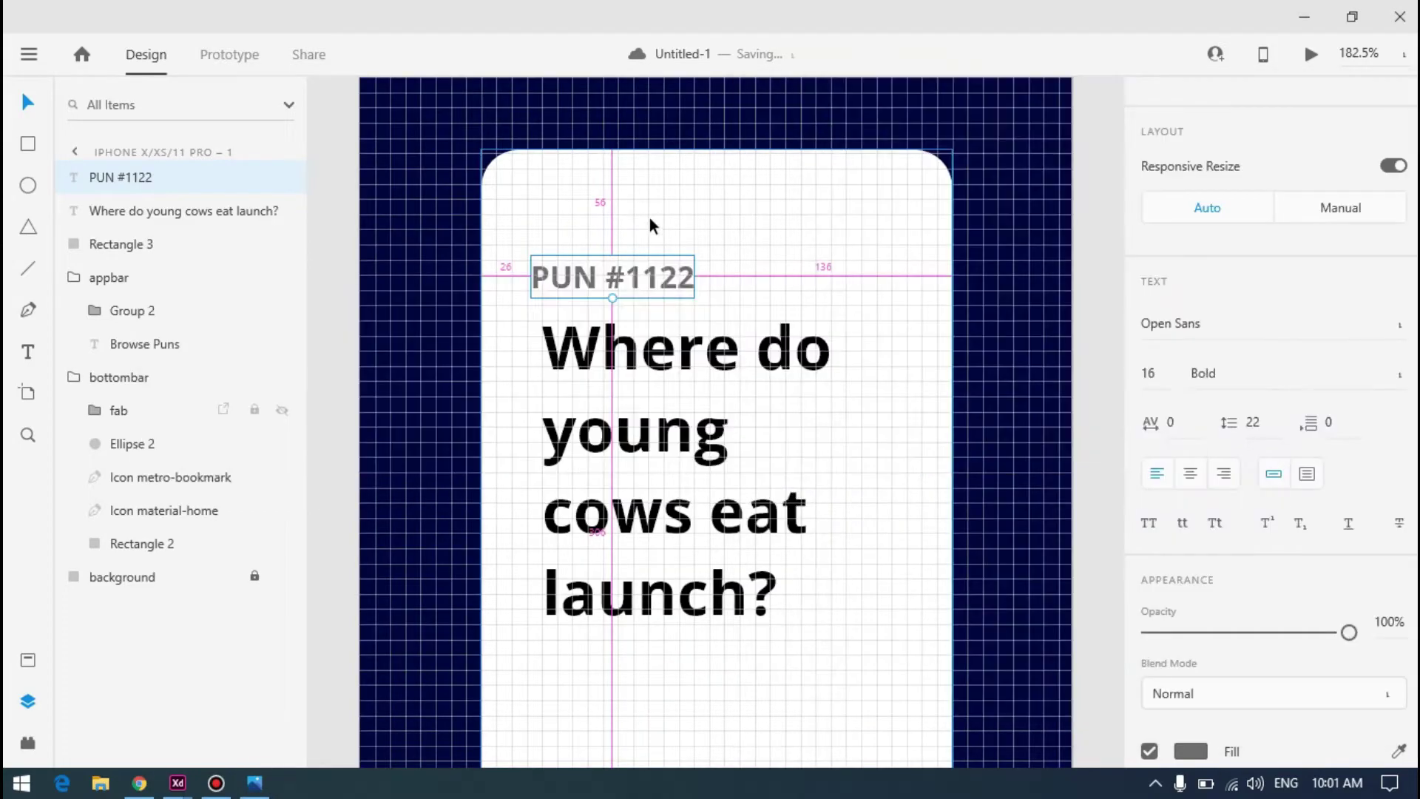
Nudge the "Where do young cows eat launch?" text left to align its left edge with the "PUN #1122" label
{"action": "scroll", "coordinate": [703, 260], "scroll_direction": "down", "scroll_amount": 7}
{"action": "scroll", "coordinate": [781, 254], "scroll_direction": "up", "scroll_amount": 4}
{"action": "scroll", "coordinate": [781, 254], "scroll_direction": "up", "scroll_amount": 5}
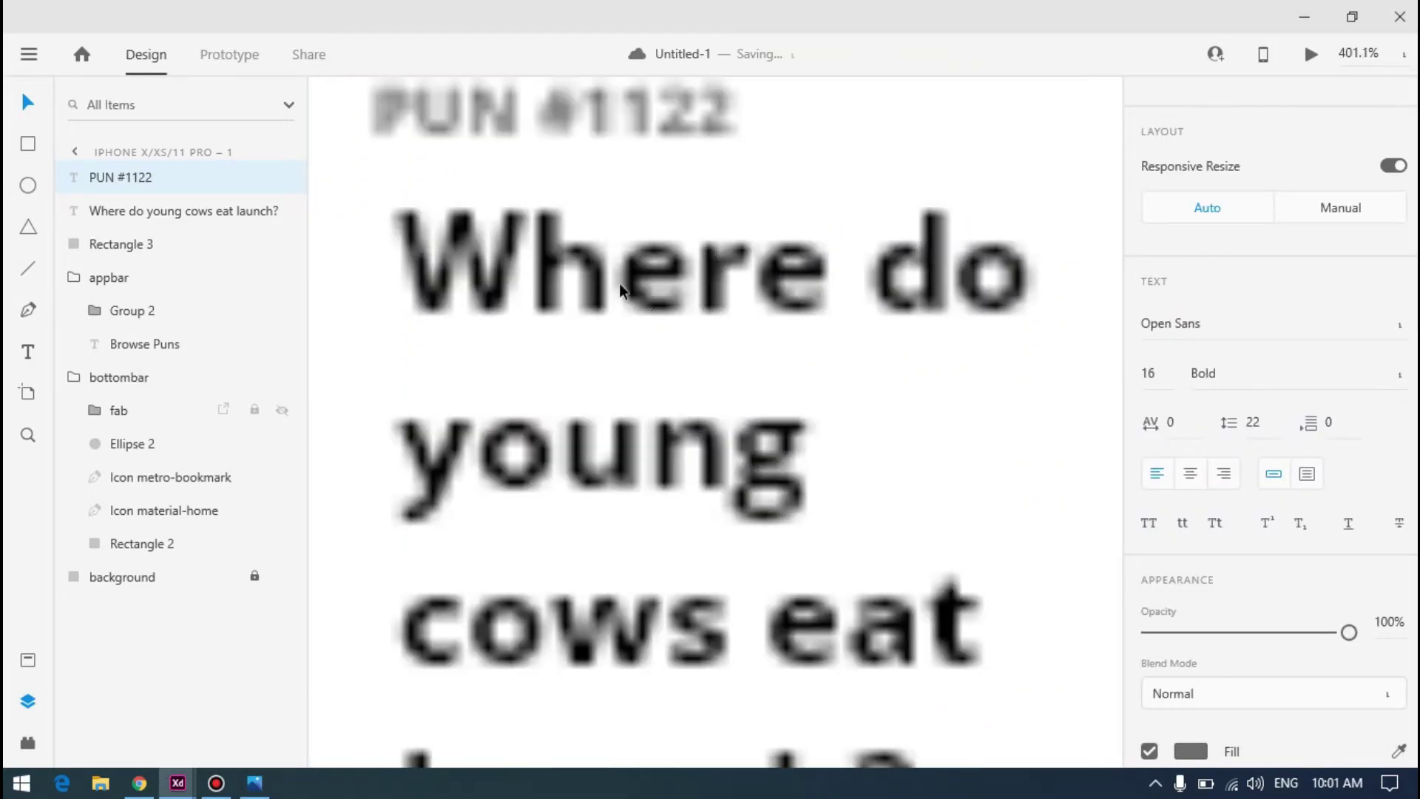
{"action": "scroll", "coordinate": [887, 233], "scroll_direction": "down", "scroll_amount": 6}
{"action": "scroll", "coordinate": [821, 233], "scroll_direction": "up", "scroll_amount": 2}
{"action": "left_click", "coordinate": [821, 234]}
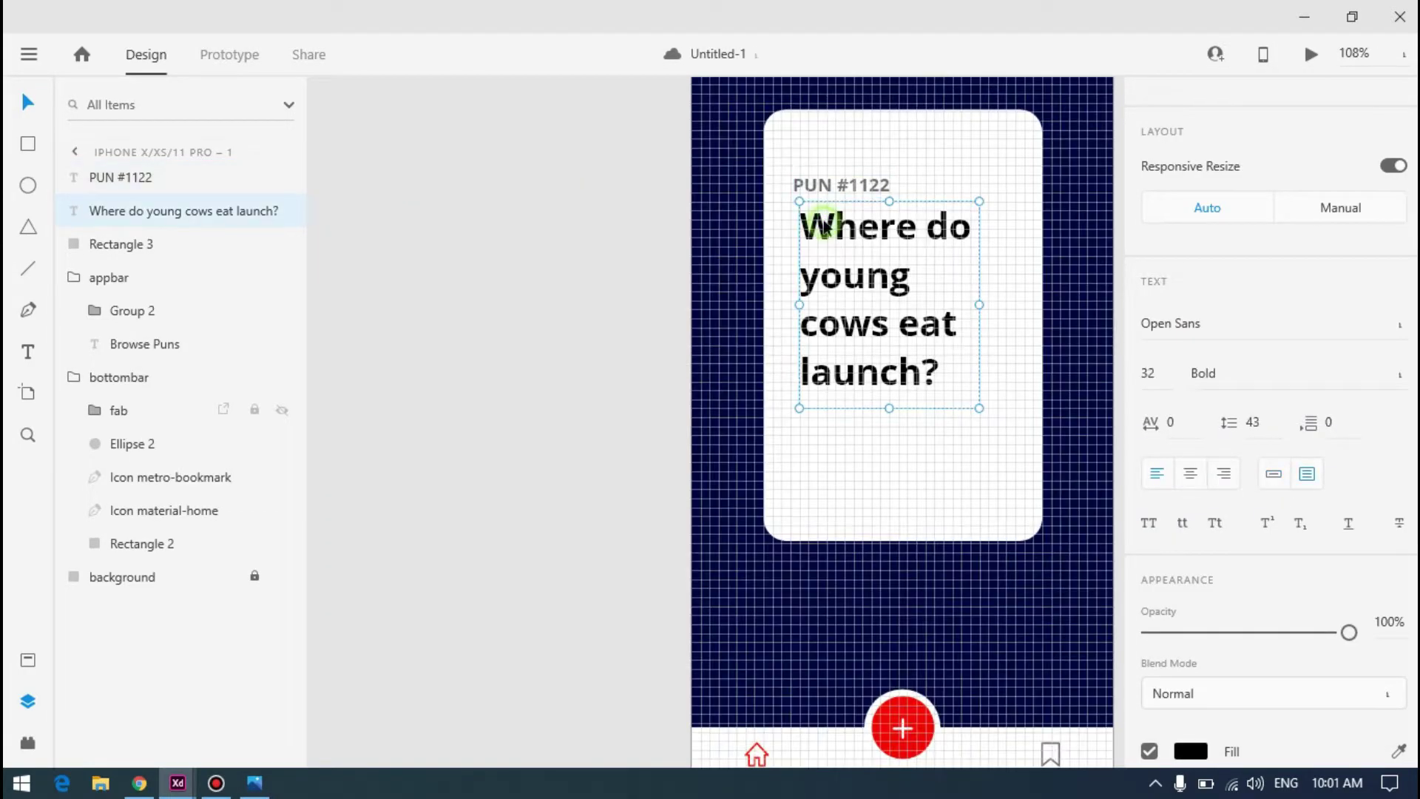
{"action": "scroll", "coordinate": [822, 225], "scroll_direction": "up", "scroll_amount": 5}
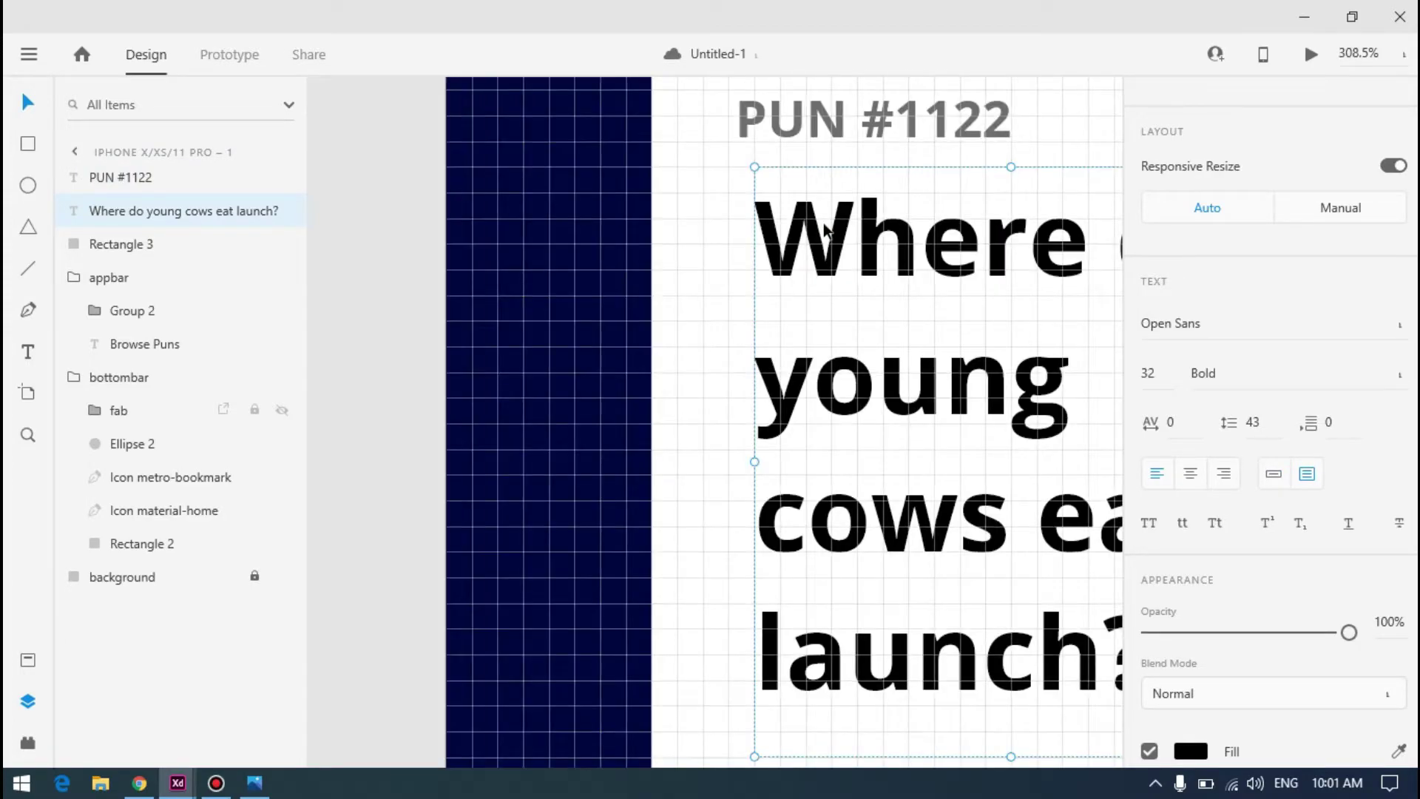
{"action": "key", "text": "alt"}
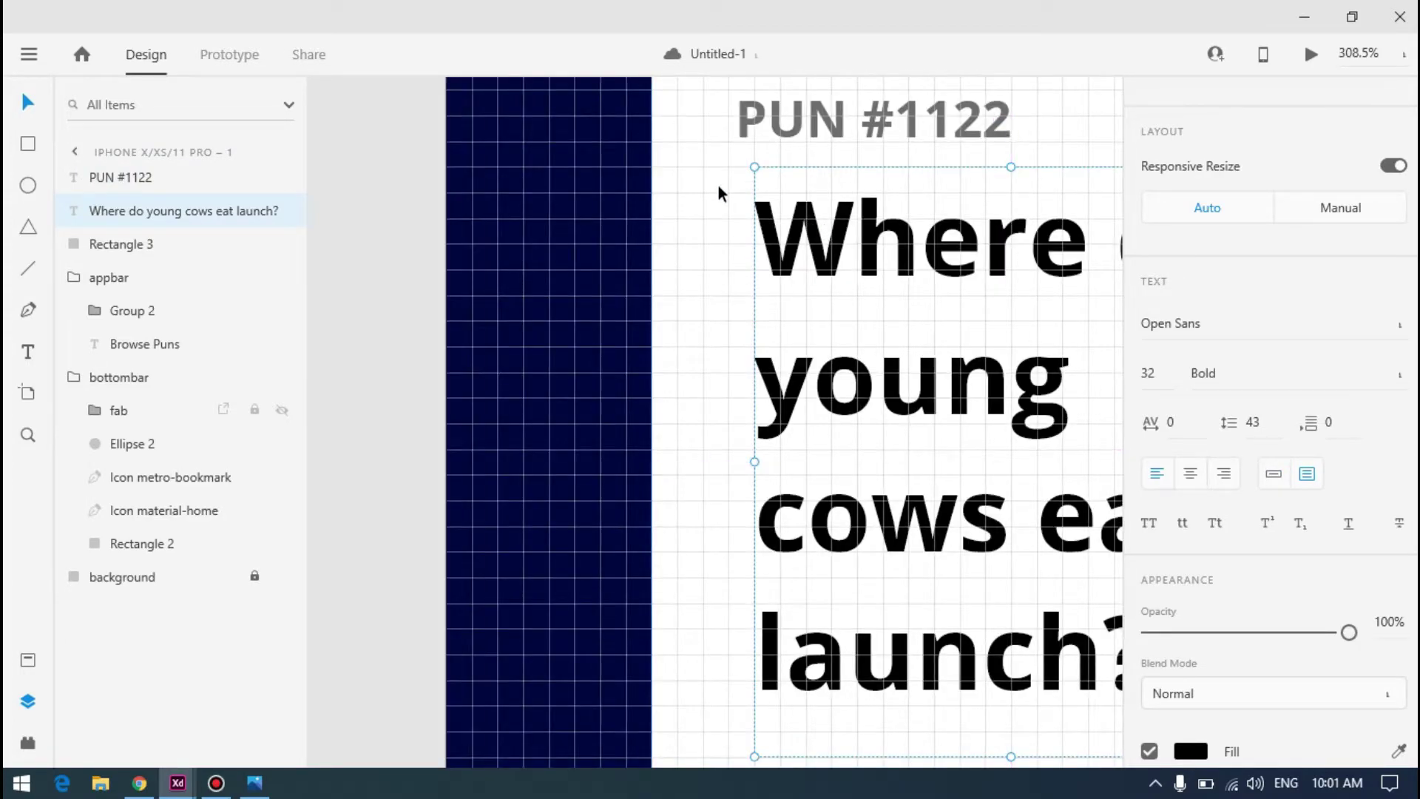
{"action": "key", "text": "Left"}
{"action": "key", "text": "Left"}
{"action": "key", "text": "Left"}
{"action": "key", "text": "Left"}
{"action": "key", "text": "Left"}
{"action": "key", "text": "Left"}
{"action": "key", "text": "Left"}
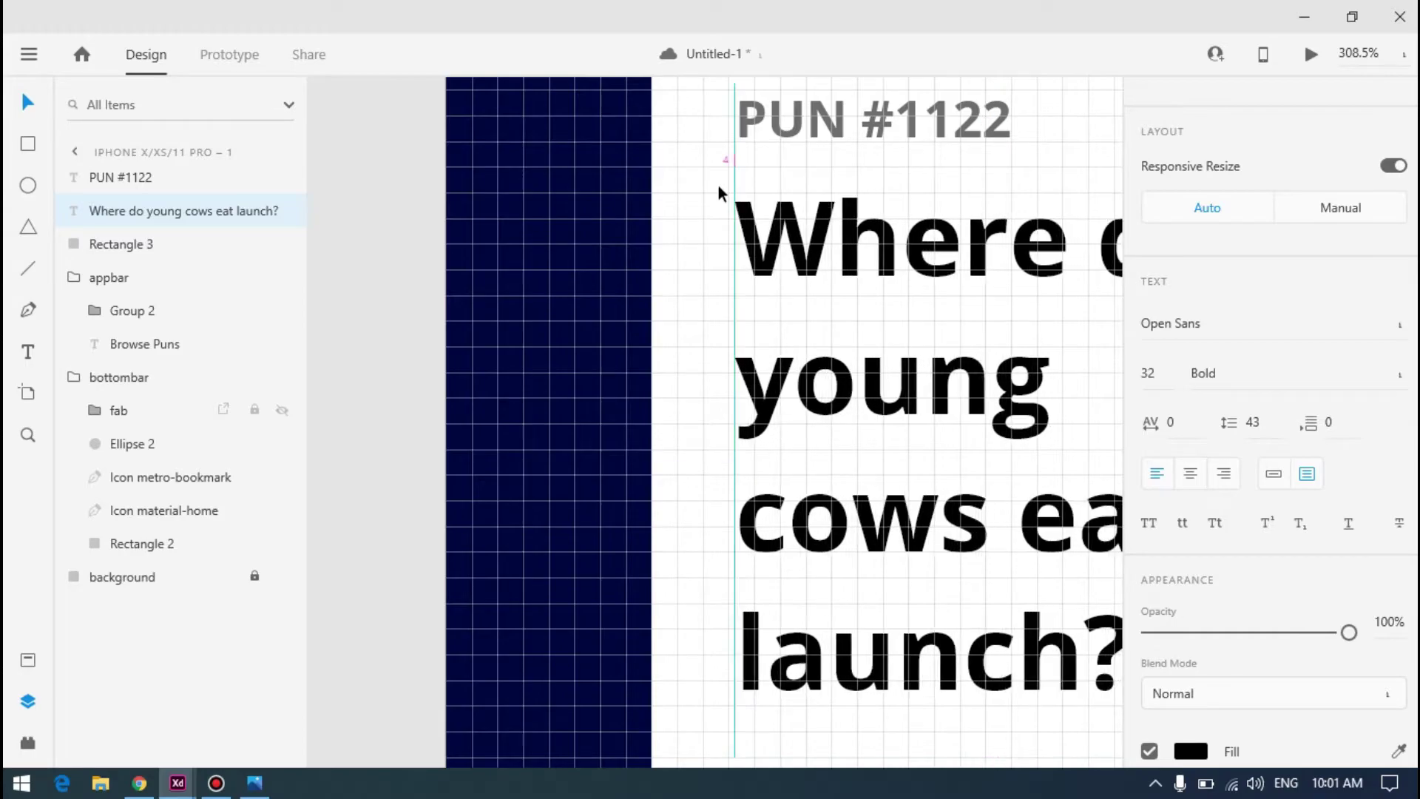
{"action": "key", "text": "Left"}
{"action": "key", "text": "Left"}
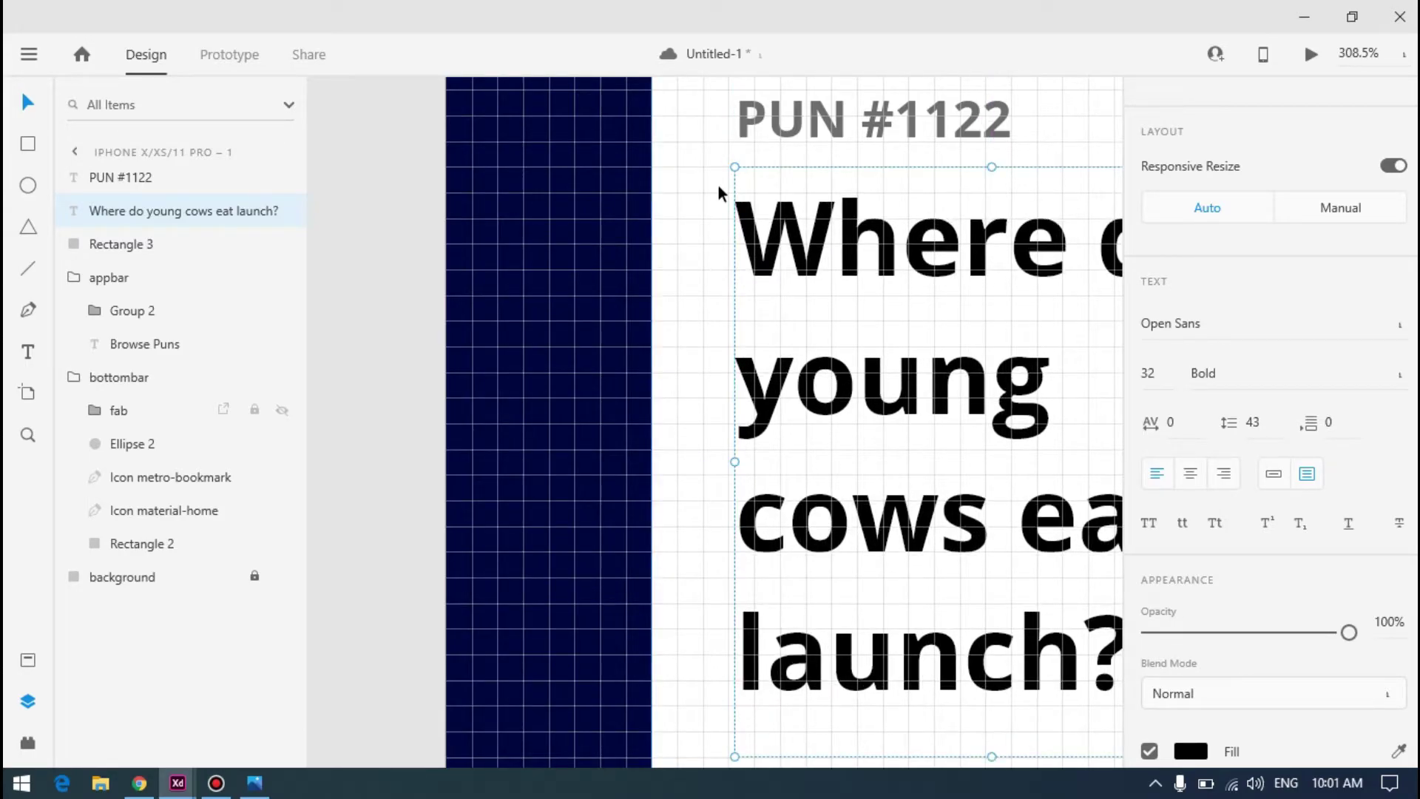
{"action": "scroll", "coordinate": [709, 215], "scroll_direction": "down", "scroll_amount": 5}
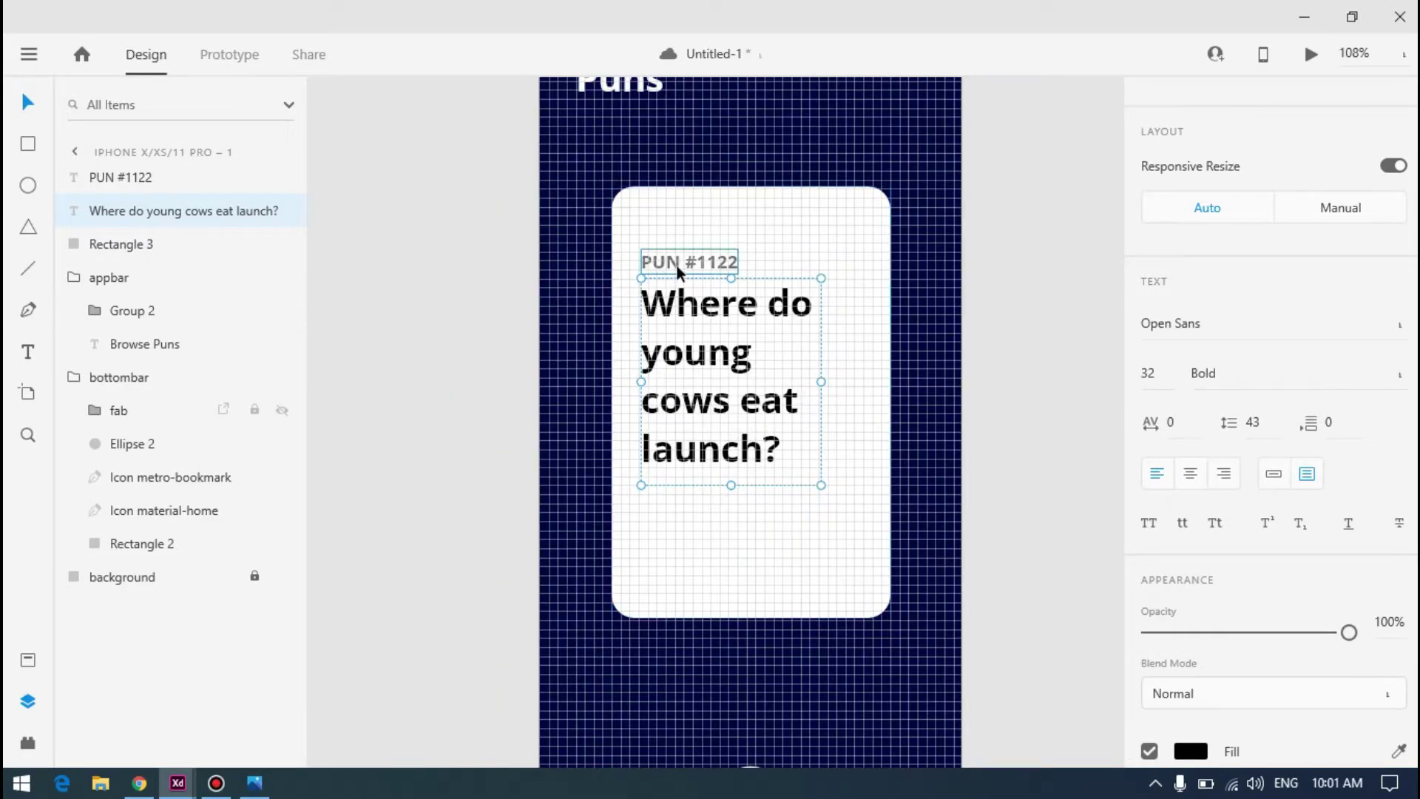
{"action": "left_click", "coordinate": [1023, 283]}
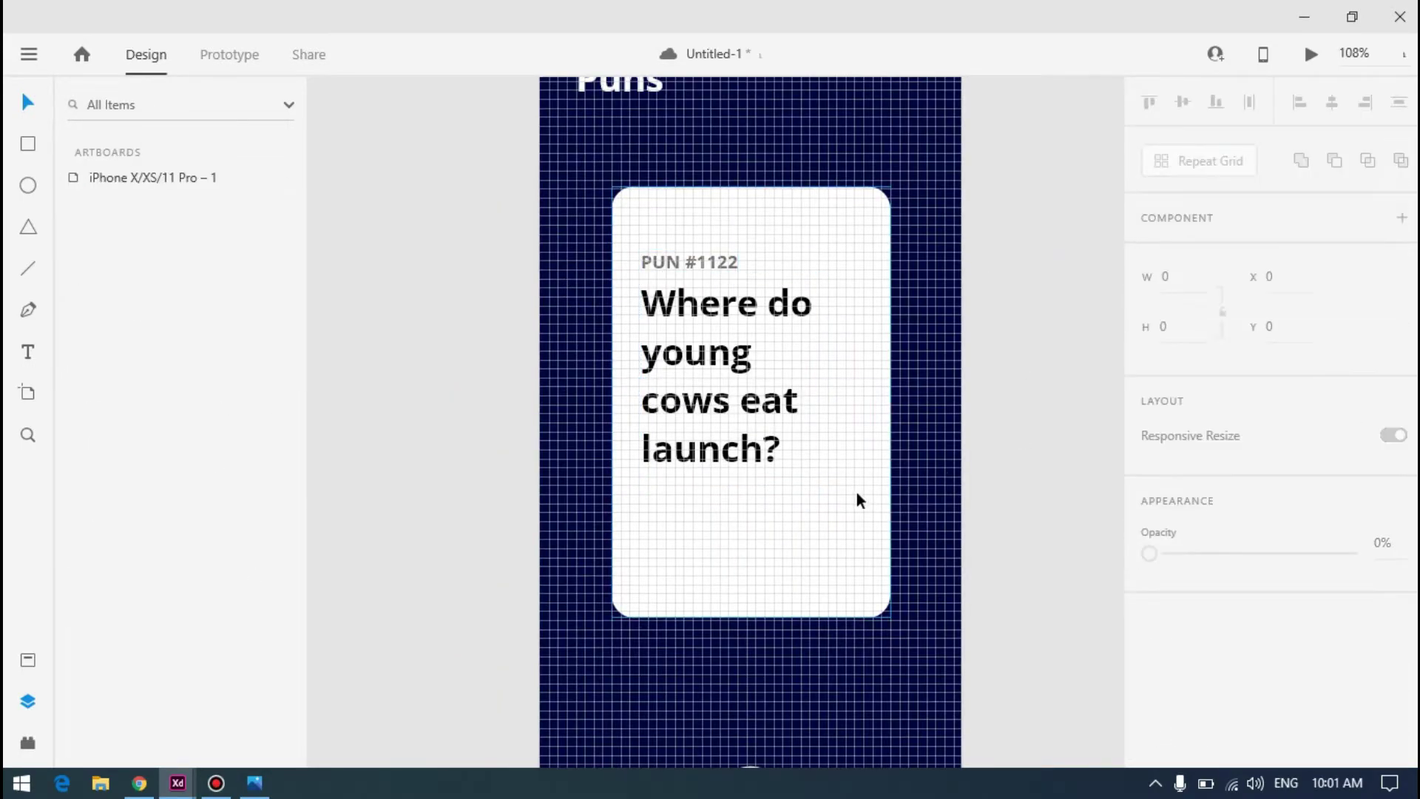
Draw a rectangle about 128 by 56 px for the Reveal button, below the question text on the card
{"action": "key", "text": "alt+Tab"}
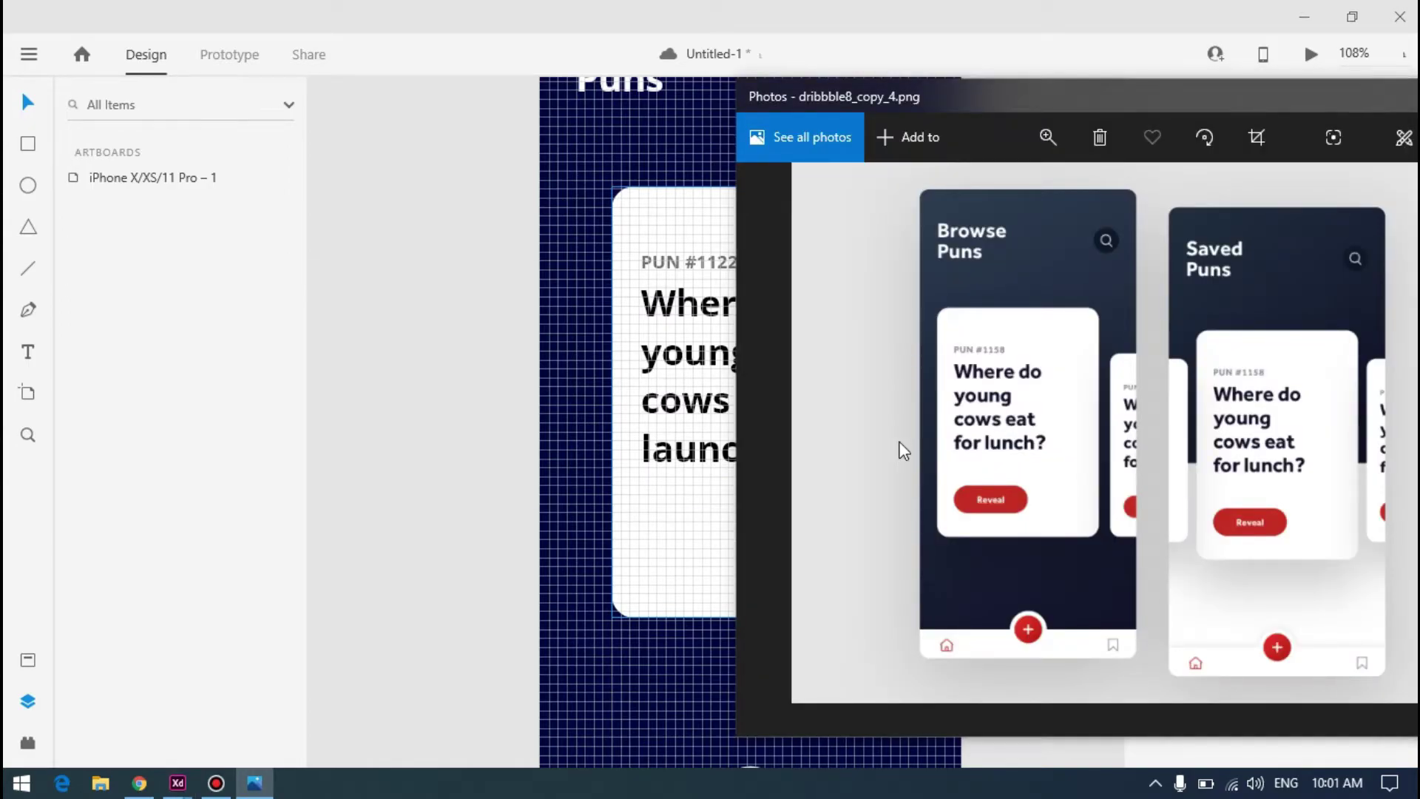
{"action": "key", "text": "alt+Tab"}
{"action": "left_click", "coordinate": [28, 144]}
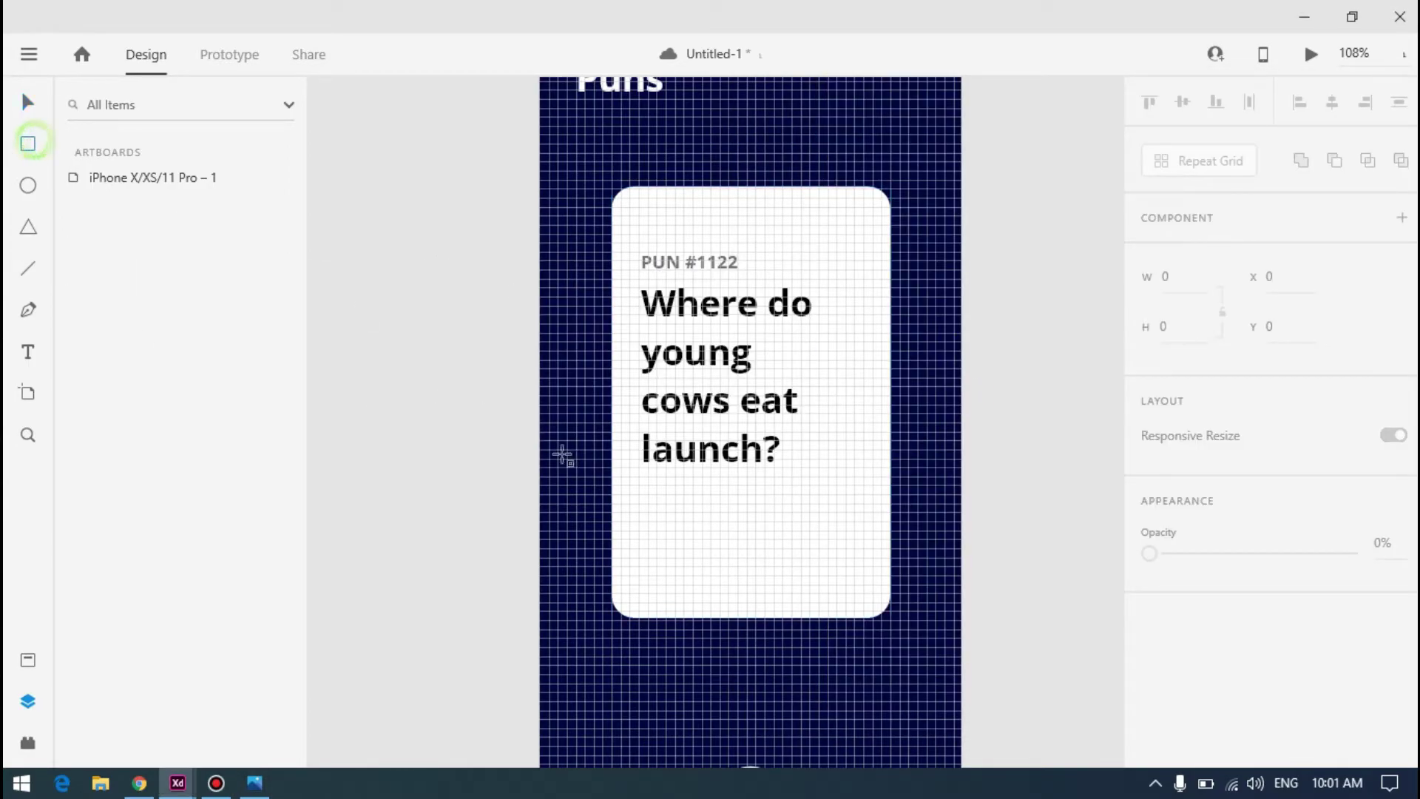
{"action": "left_click_drag", "start_coordinate": [666, 512], "coordinate": [809, 575]}
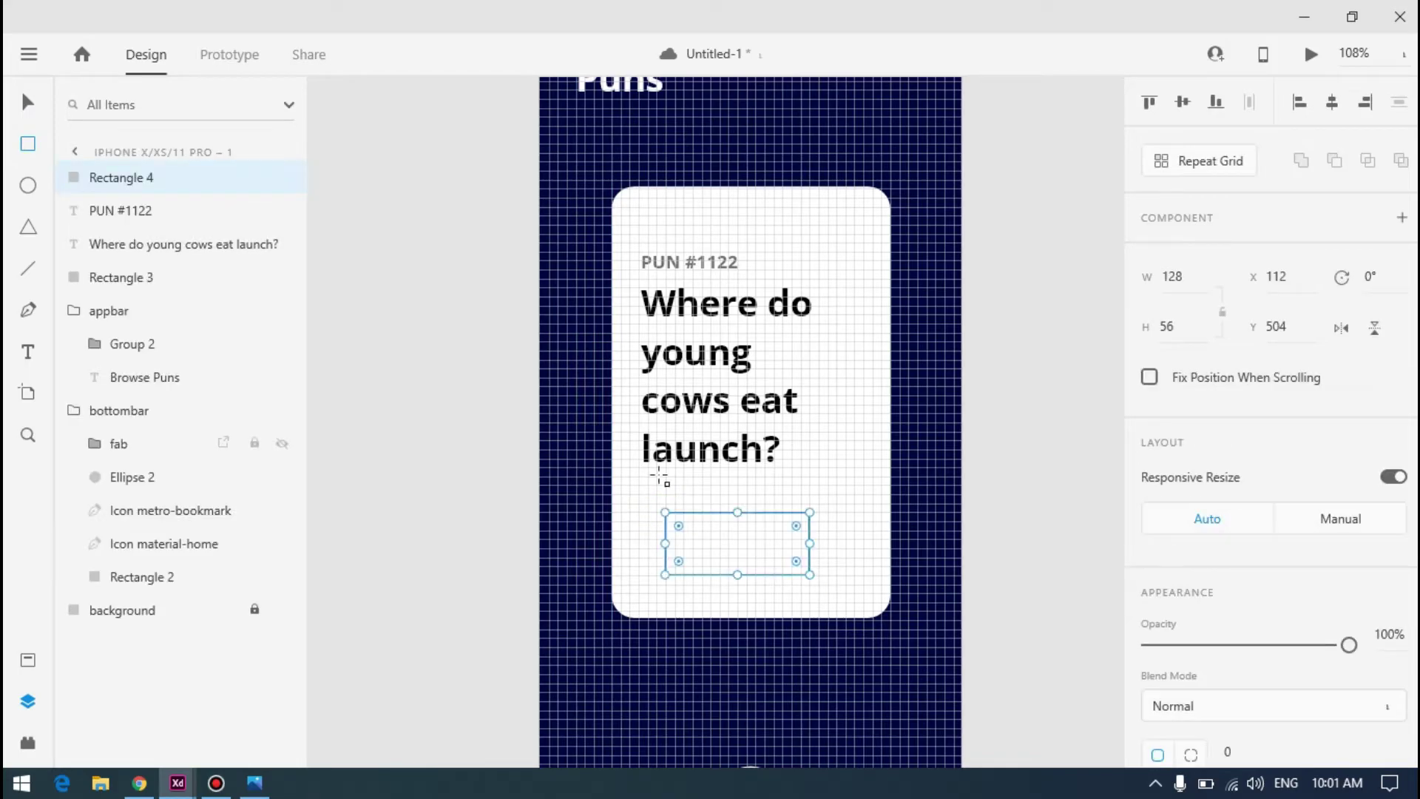
{"action": "key", "text": "v"}
Remove the border from the Reveal button's rectangle, checking it against the reference mockup
{"action": "key", "text": "alt+Tab"}
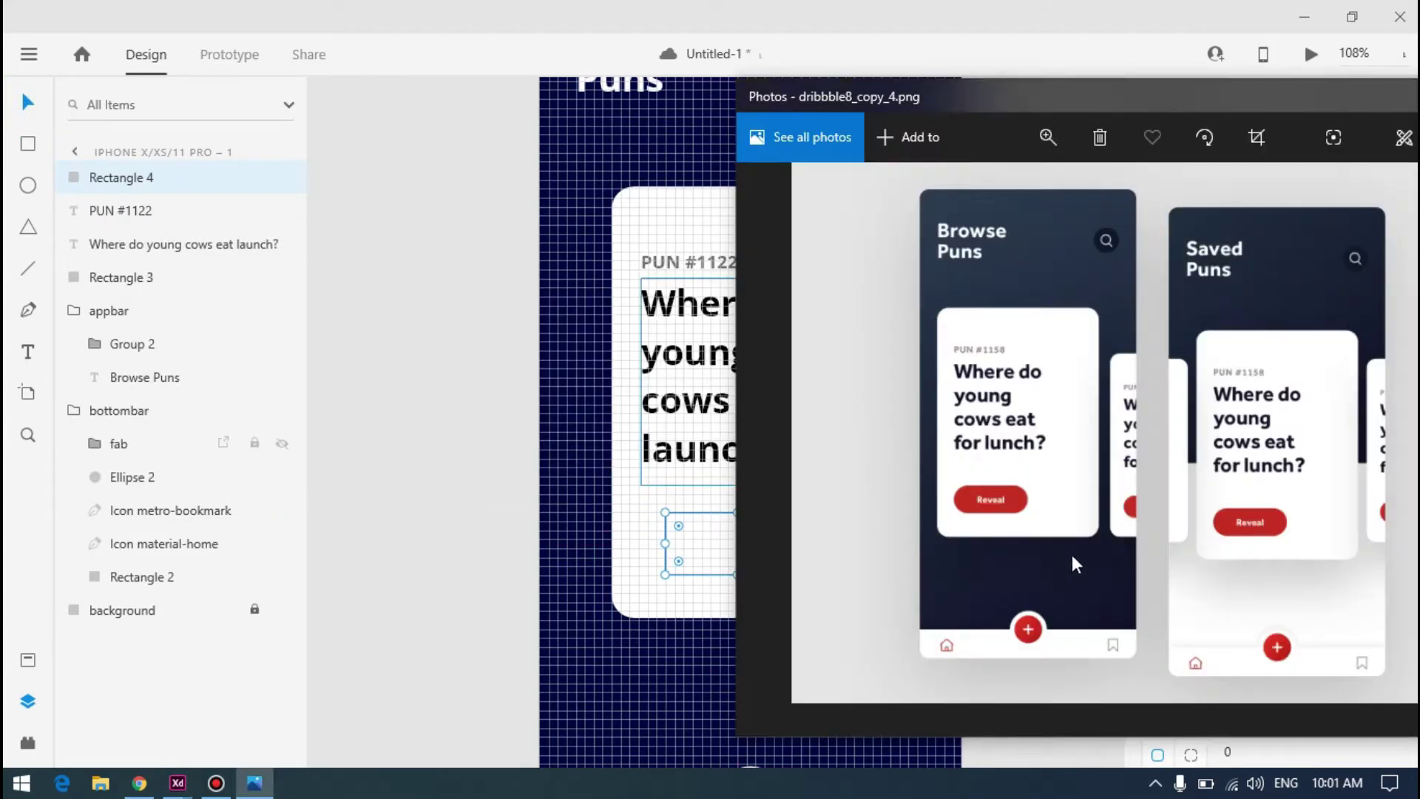
{"action": "key", "text": "alt+Tab"}
{"action": "scroll", "coordinate": [1187, 400], "scroll_direction": "down", "scroll_amount": 5}
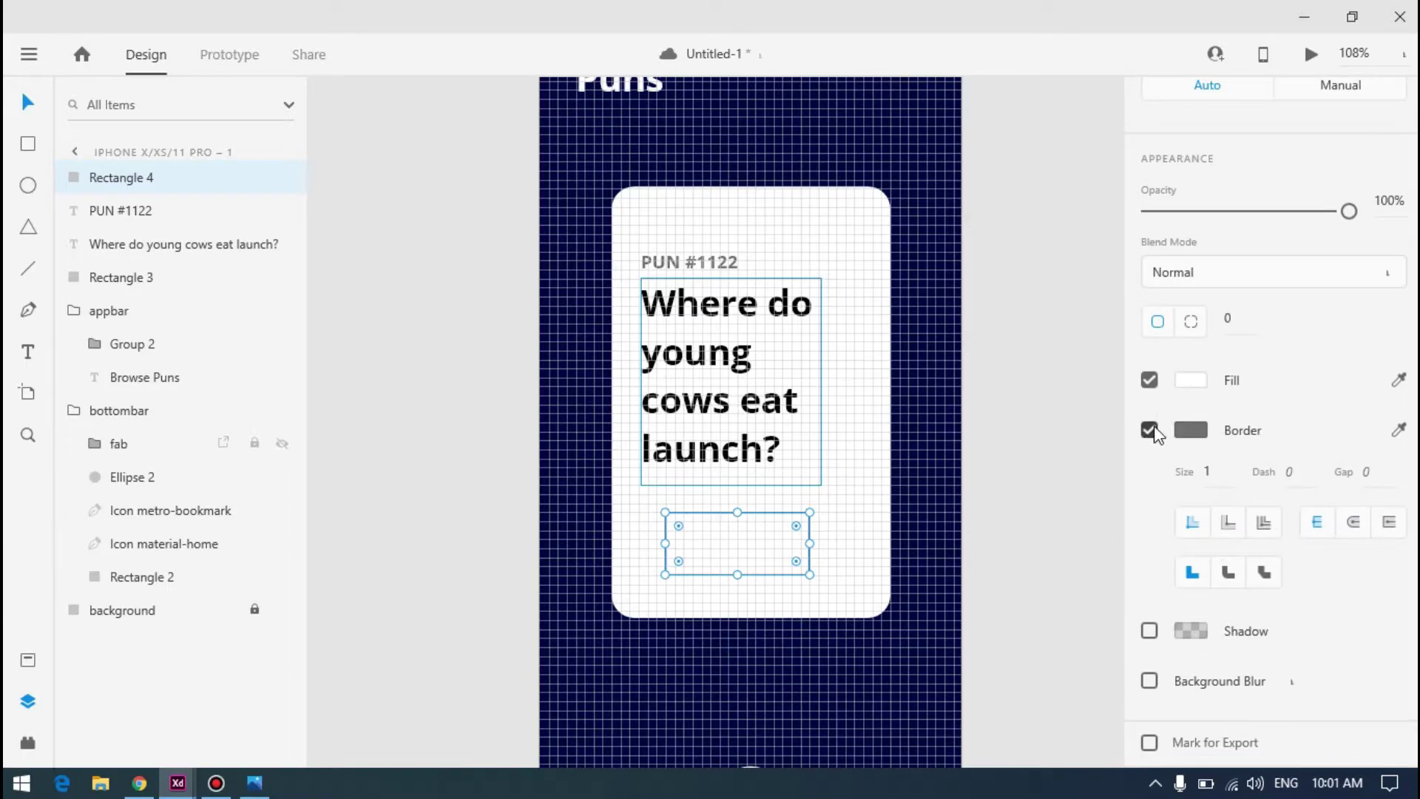
{"action": "key", "text": "alt+Tab"}
{"action": "key", "text": "alt+Tab"}
{"action": "left_click", "coordinate": [1149, 430]}
{"action": "scroll", "coordinate": [1154, 429], "scroll_direction": "up", "scroll_amount": 2}
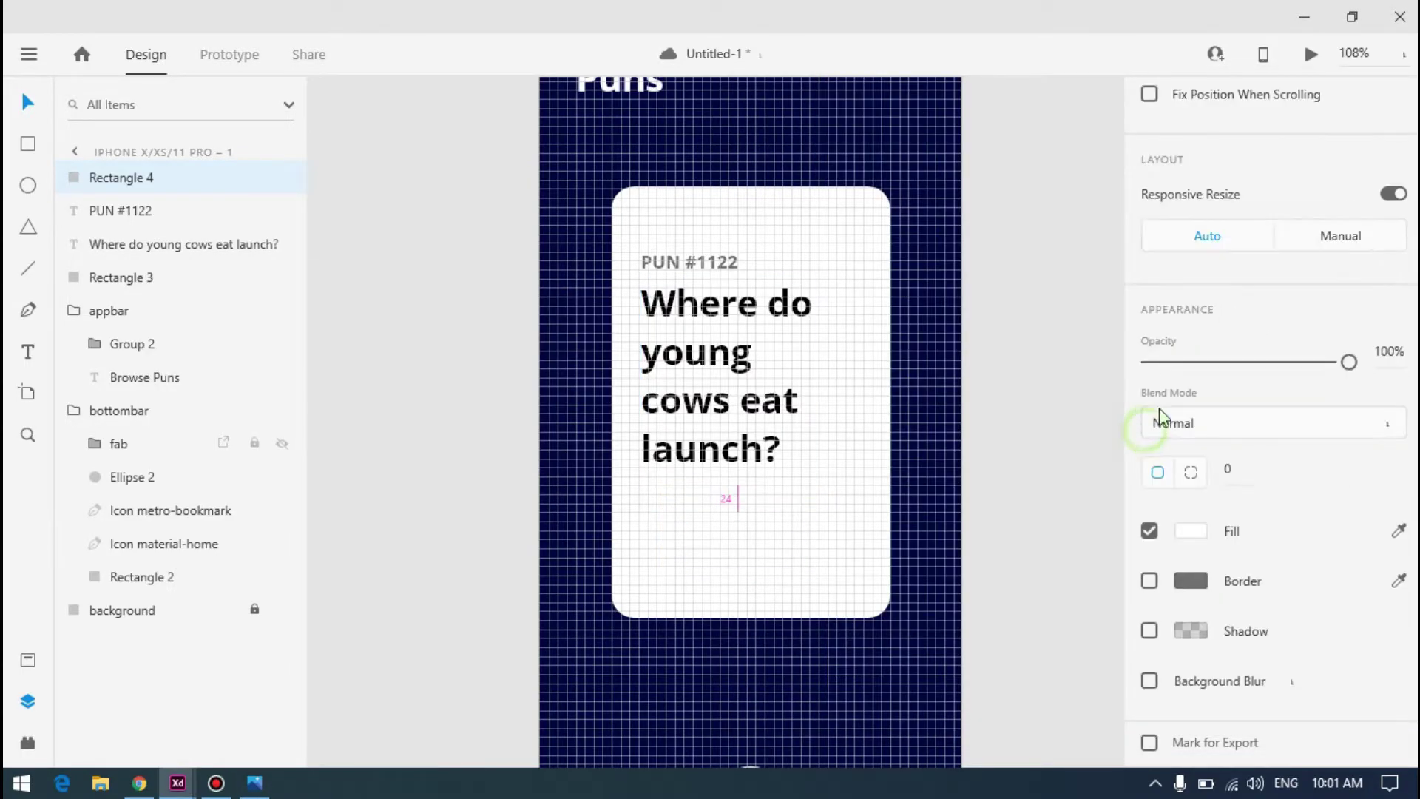
Fill the Reveal button's rectangle with the solid red #D20000, matching the reference mockup's button
{"action": "left_click", "coordinate": [1190, 531]}
{"action": "left_click", "coordinate": [1008, 459]}
{"action": "key", "text": "alt+Tab"}
{"action": "key", "text": "alt+Tab"}
{"action": "left_click_drag", "start_coordinate": [1053, 409], "coordinate": [1071, 420]}
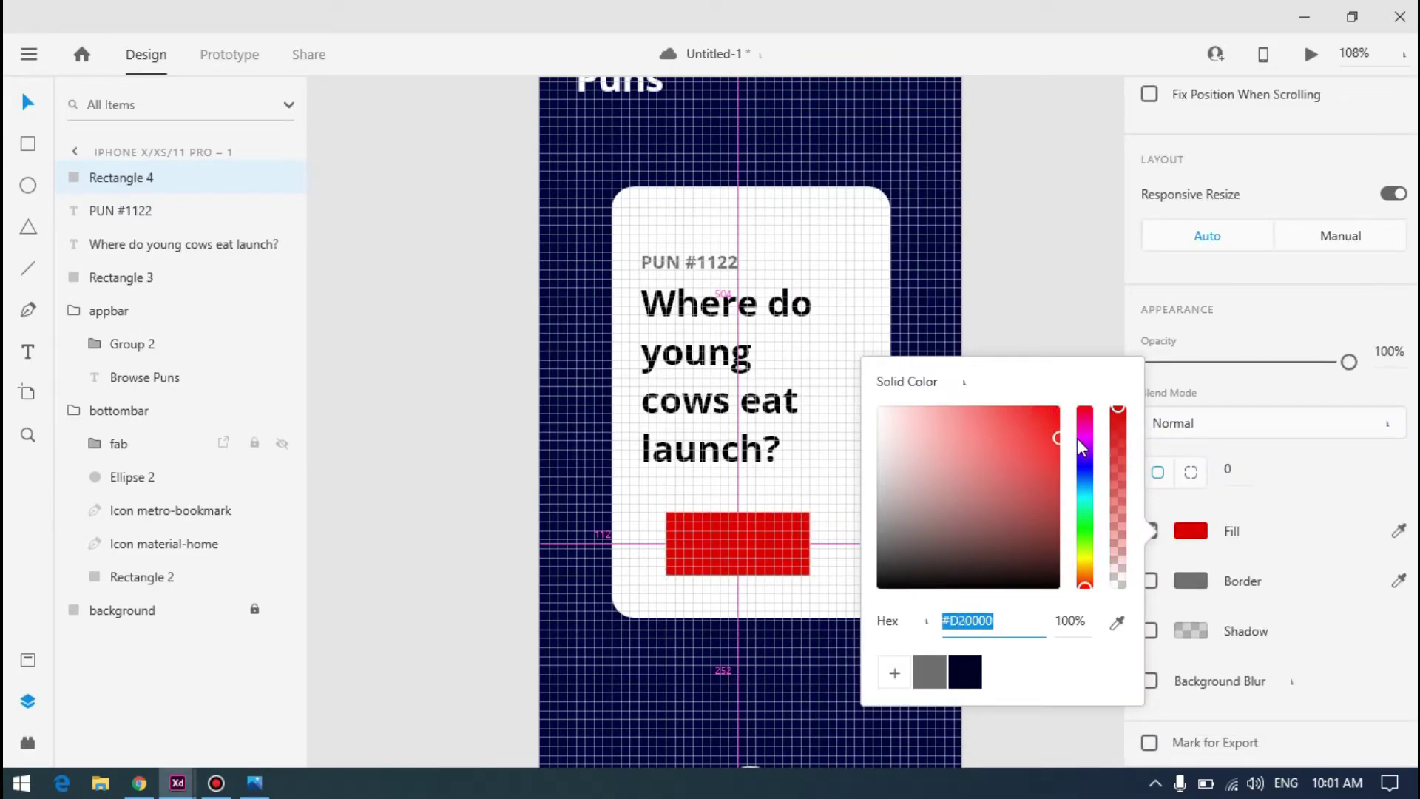
{"action": "left_click", "coordinate": [752, 558]}
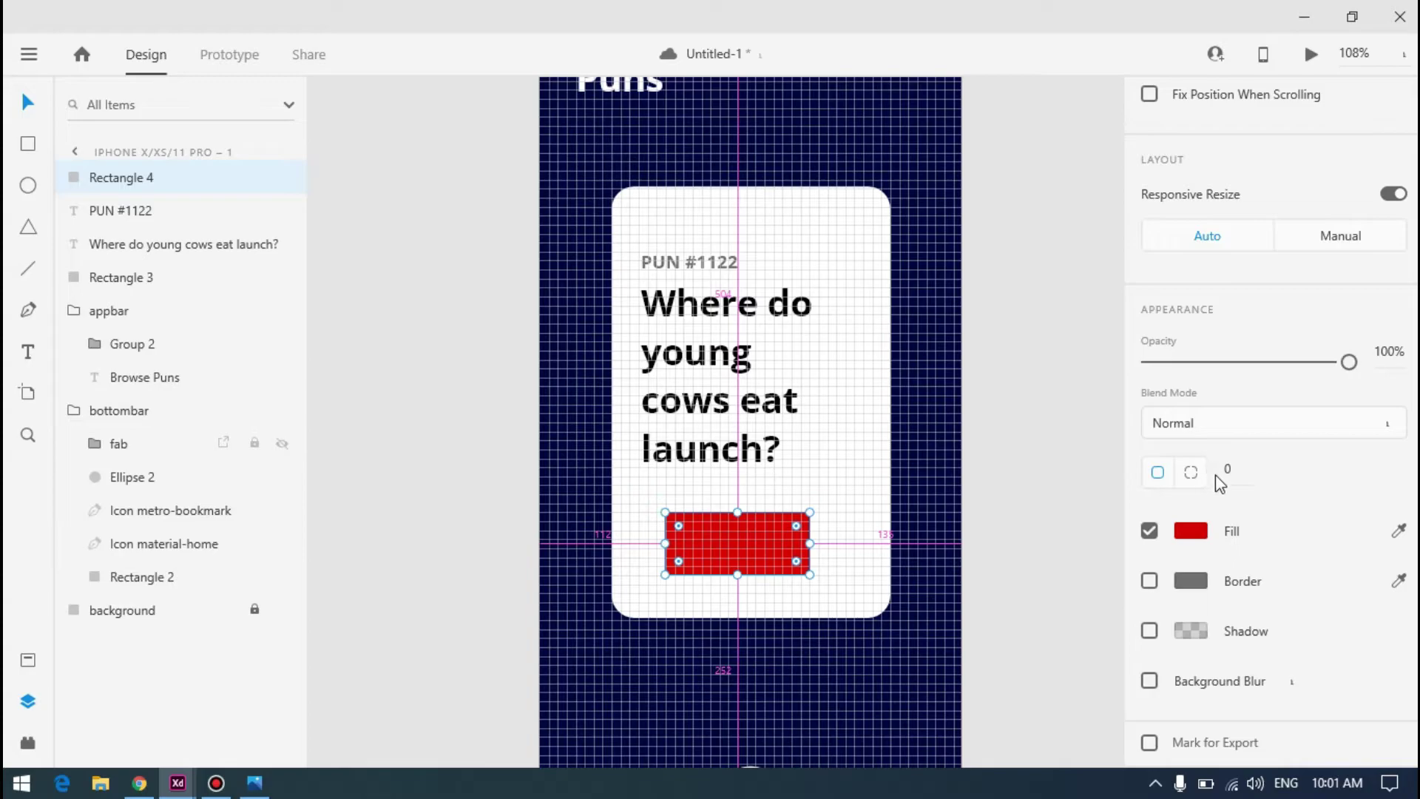
Round all corners of the red button rectangle with a radius of 50
{"action": "key", "text": "alt+Tab"}
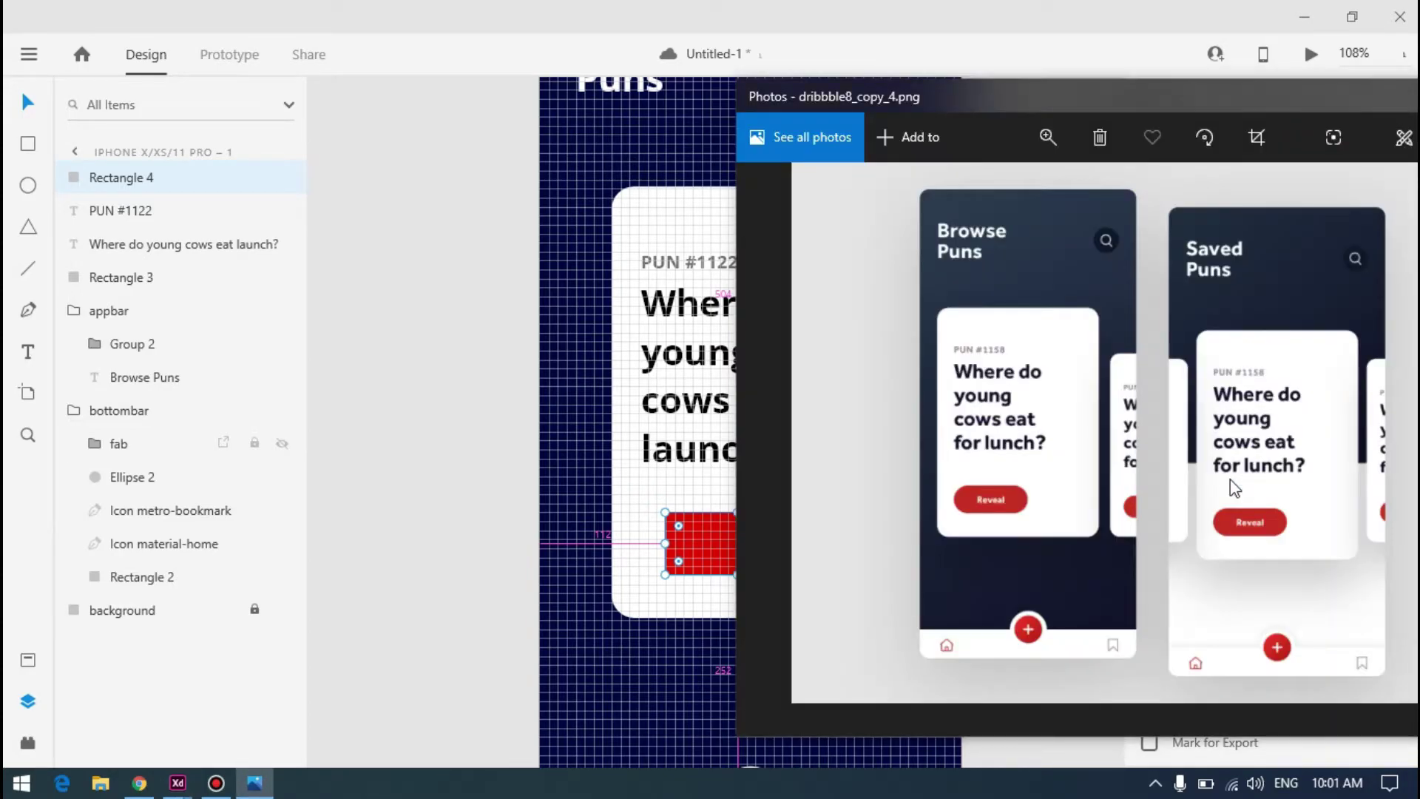
{"action": "key", "text": "alt+Tab"}
{"action": "type", "text": "50"}
{"action": "key", "text": "Return"}
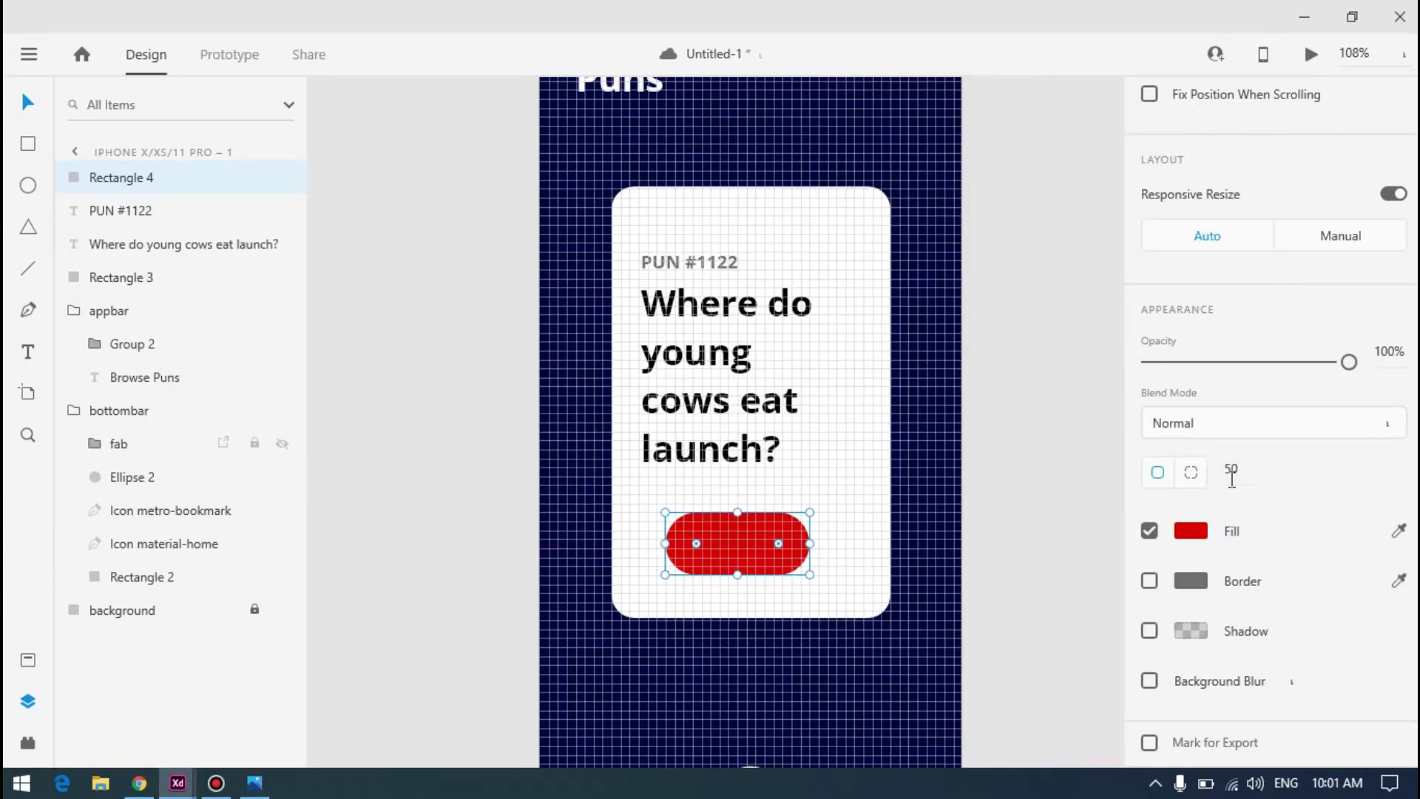
Reduce the red button's height to 40 px by lowering its upper edge
{"action": "key", "text": "alt+Tab"}
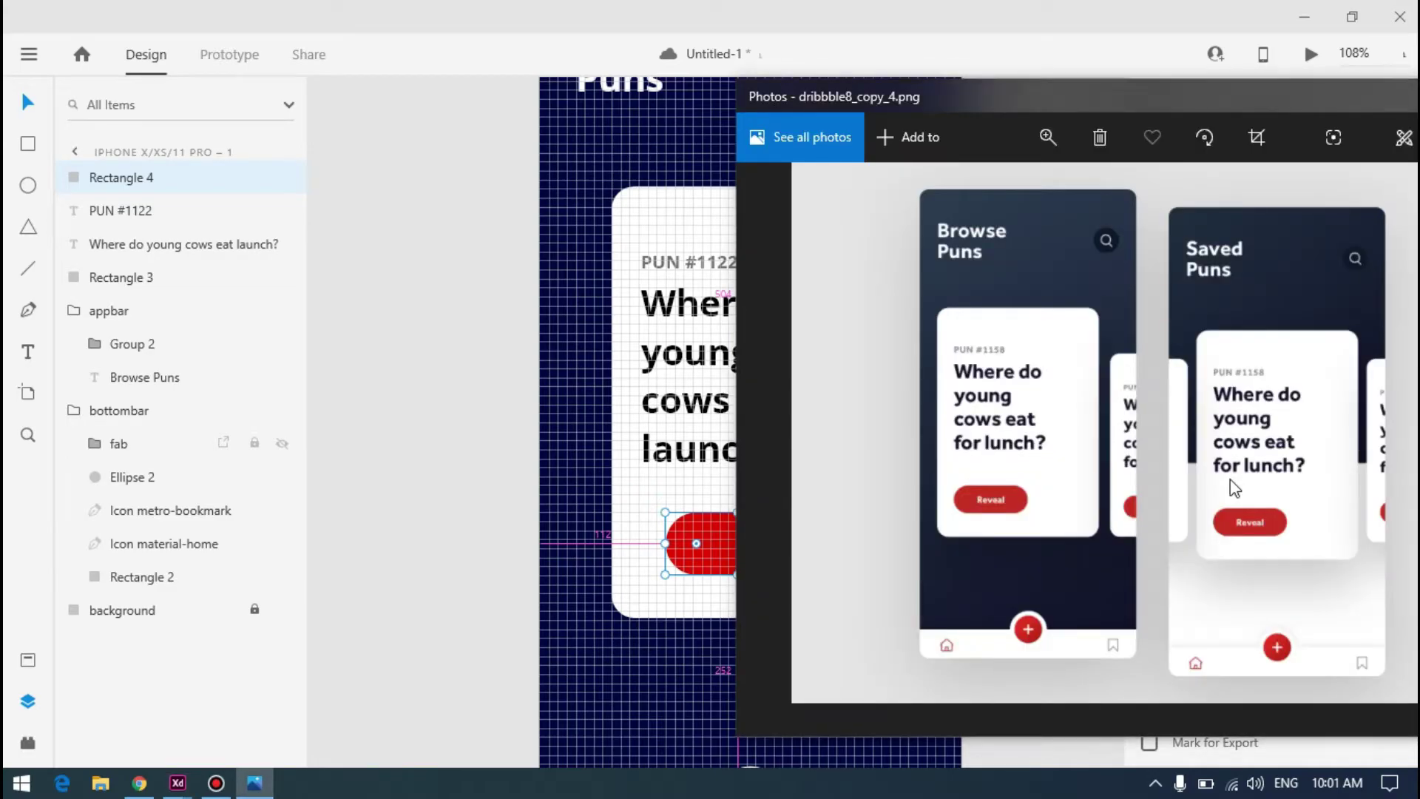
{"action": "key", "text": "alt+Tab"}
{"action": "scroll", "coordinate": [720, 511], "scroll_direction": "up", "scroll_amount": 6}
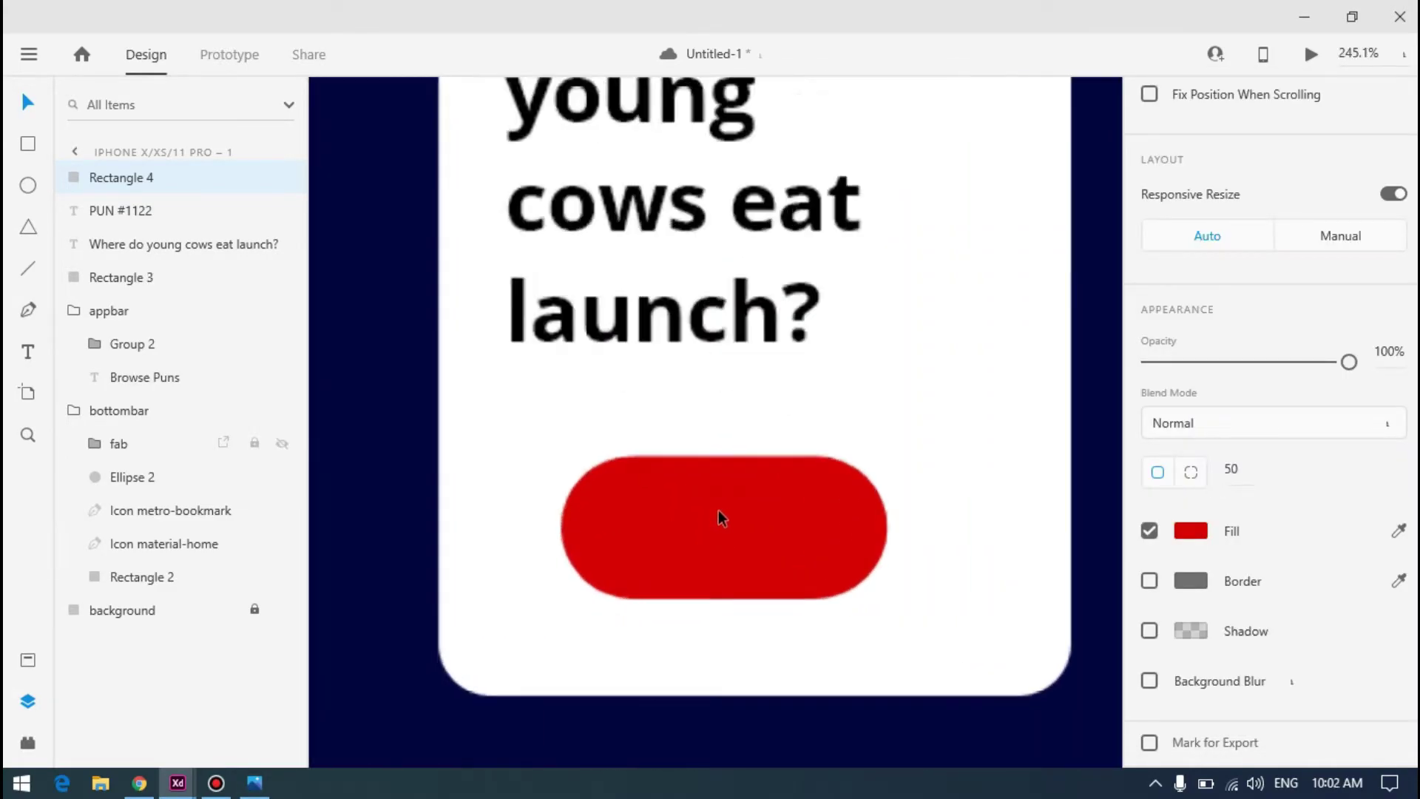
{"action": "left_click_drag", "start_coordinate": [710, 392], "coordinate": [714, 464]}
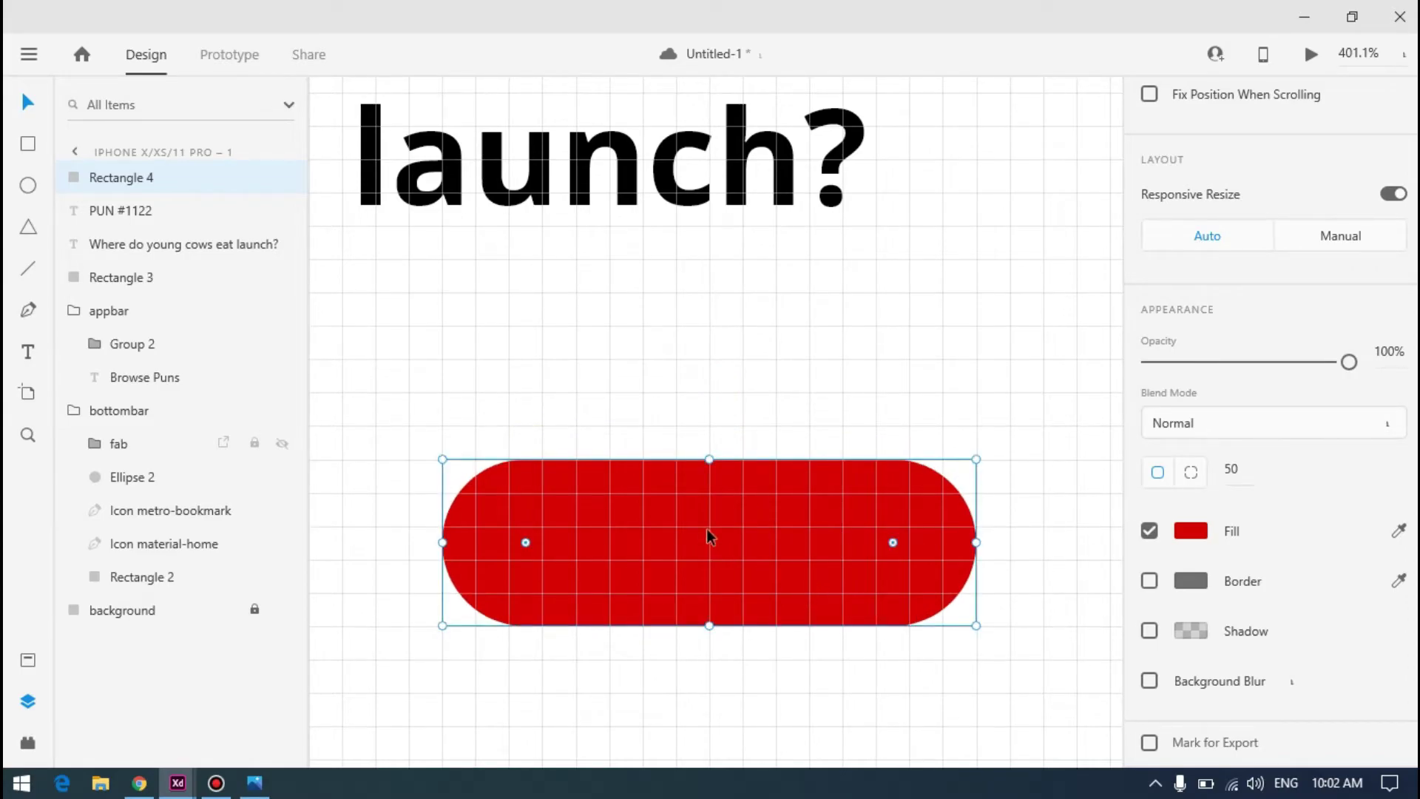
{"action": "key", "text": "alt+Tab"}
{"action": "key", "text": "alt+Tab"}
{"action": "key", "text": "alt"}
{"action": "scroll", "coordinate": [1287, 281], "scroll_direction": "up", "scroll_amount": 5}
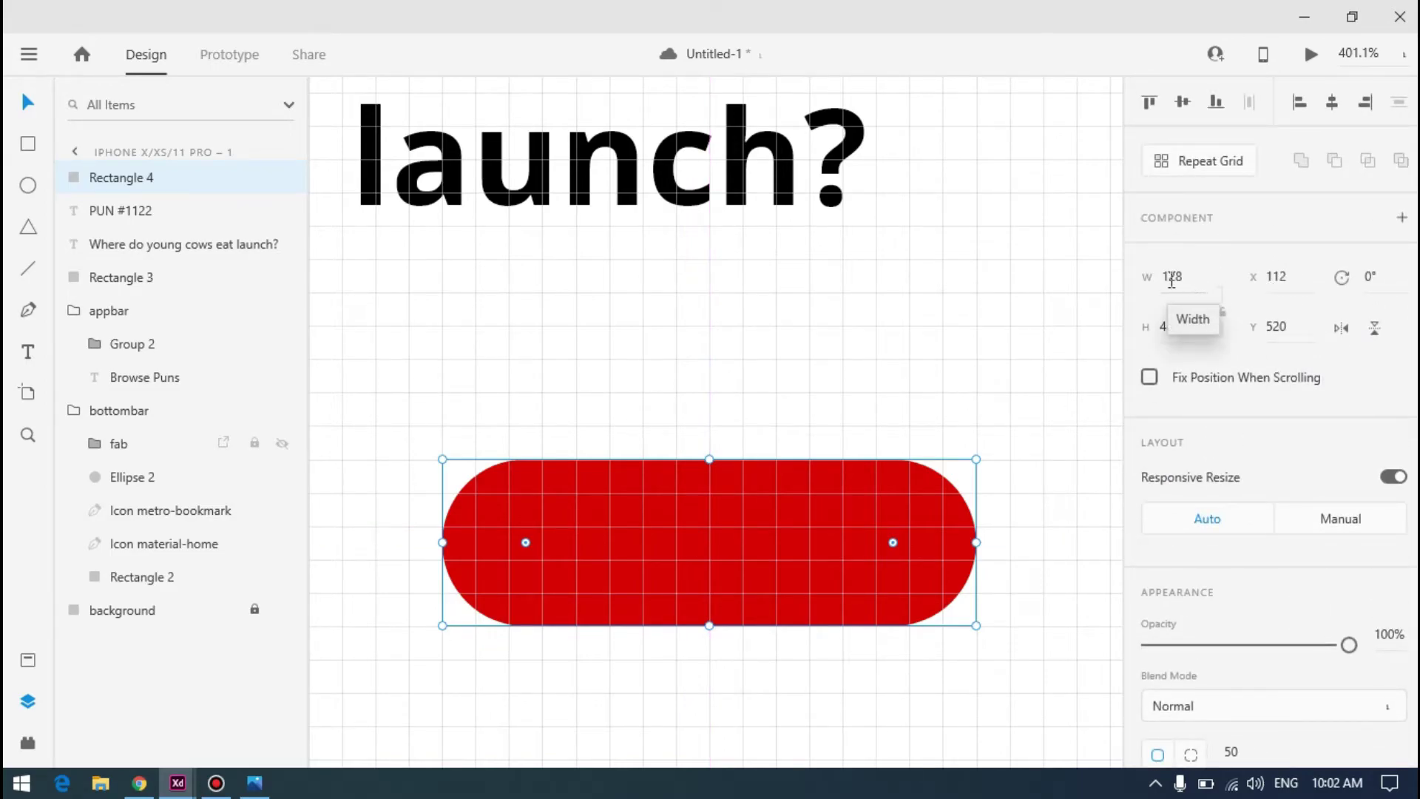
Add the text "Reveal" on the red button, following the wording in the reference mockup
{"action": "key", "text": "alt+Tab"}
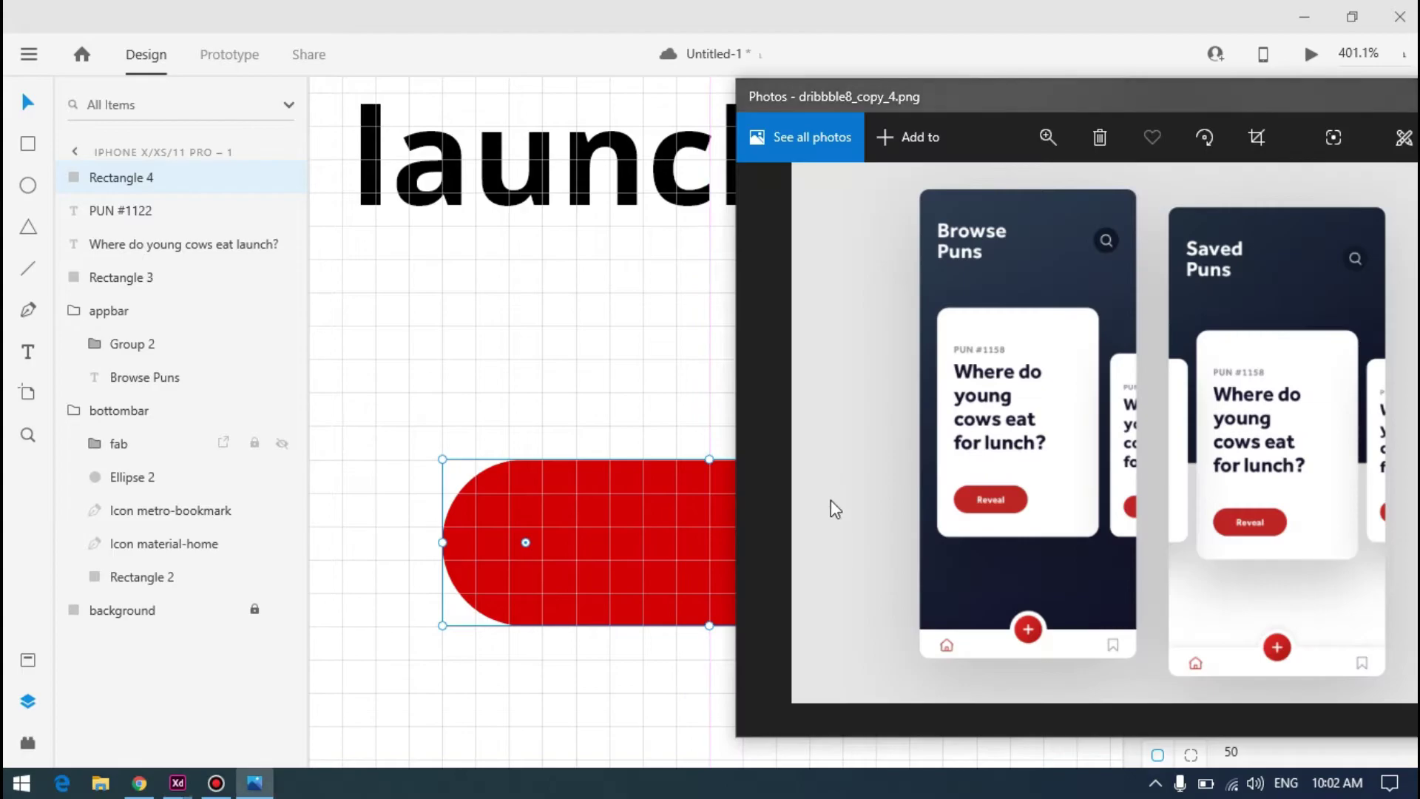
{"action": "key", "text": "alt+Tab"}
{"action": "left_click", "coordinate": [28, 352]}
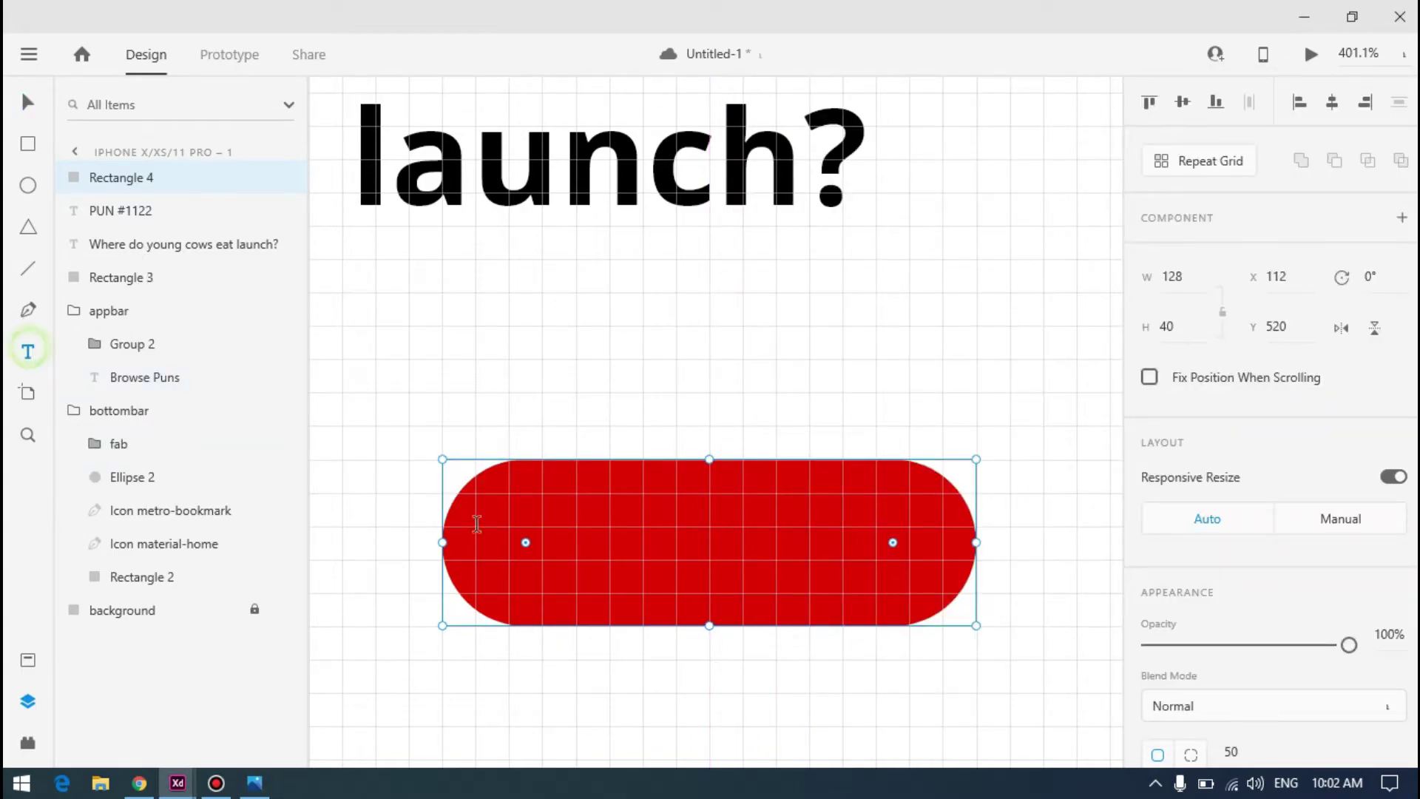
{"action": "left_click", "coordinate": [641, 548]}
{"action": "key", "text": "alt+Tab"}
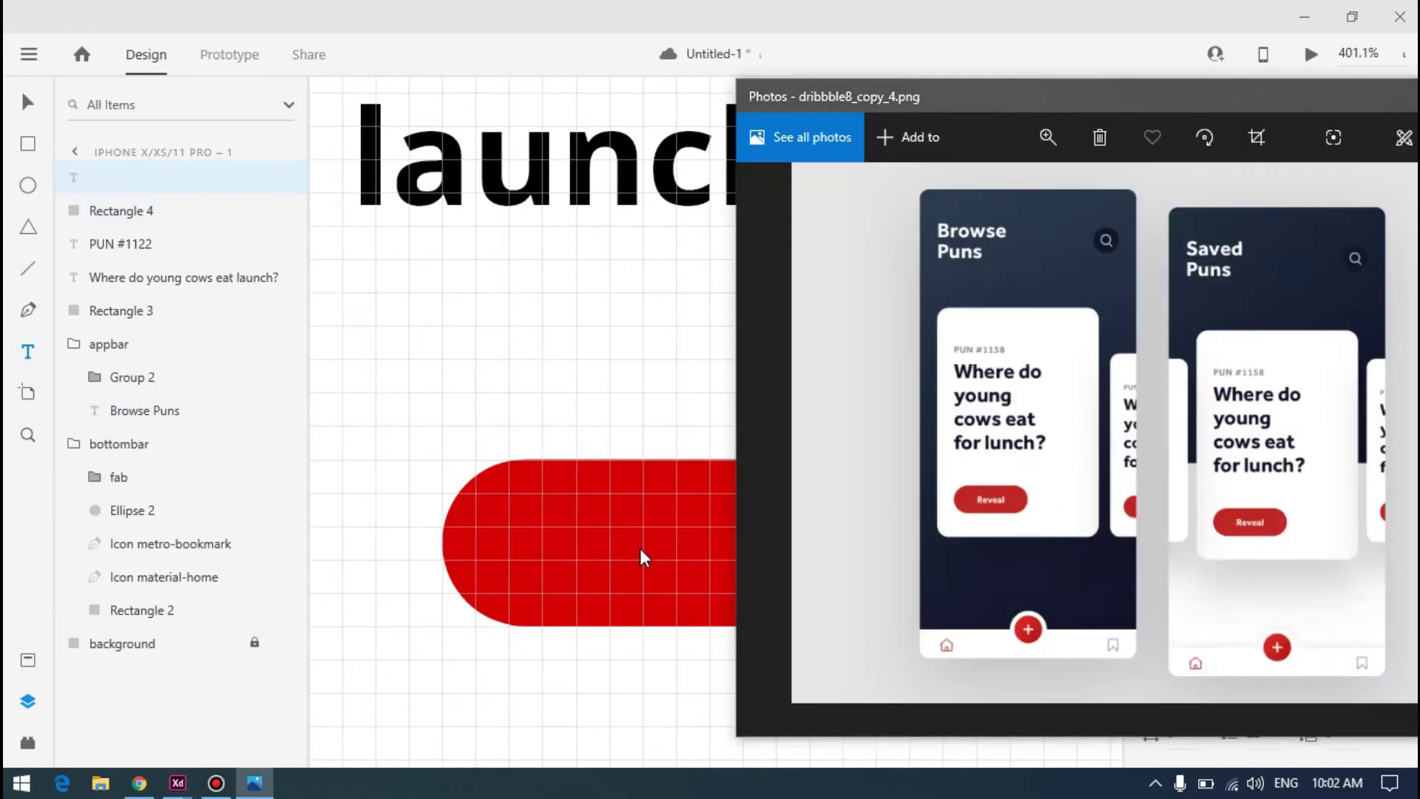
{"action": "key", "text": "alt+Tab"}
{"action": "type", "text": "Reveal"}
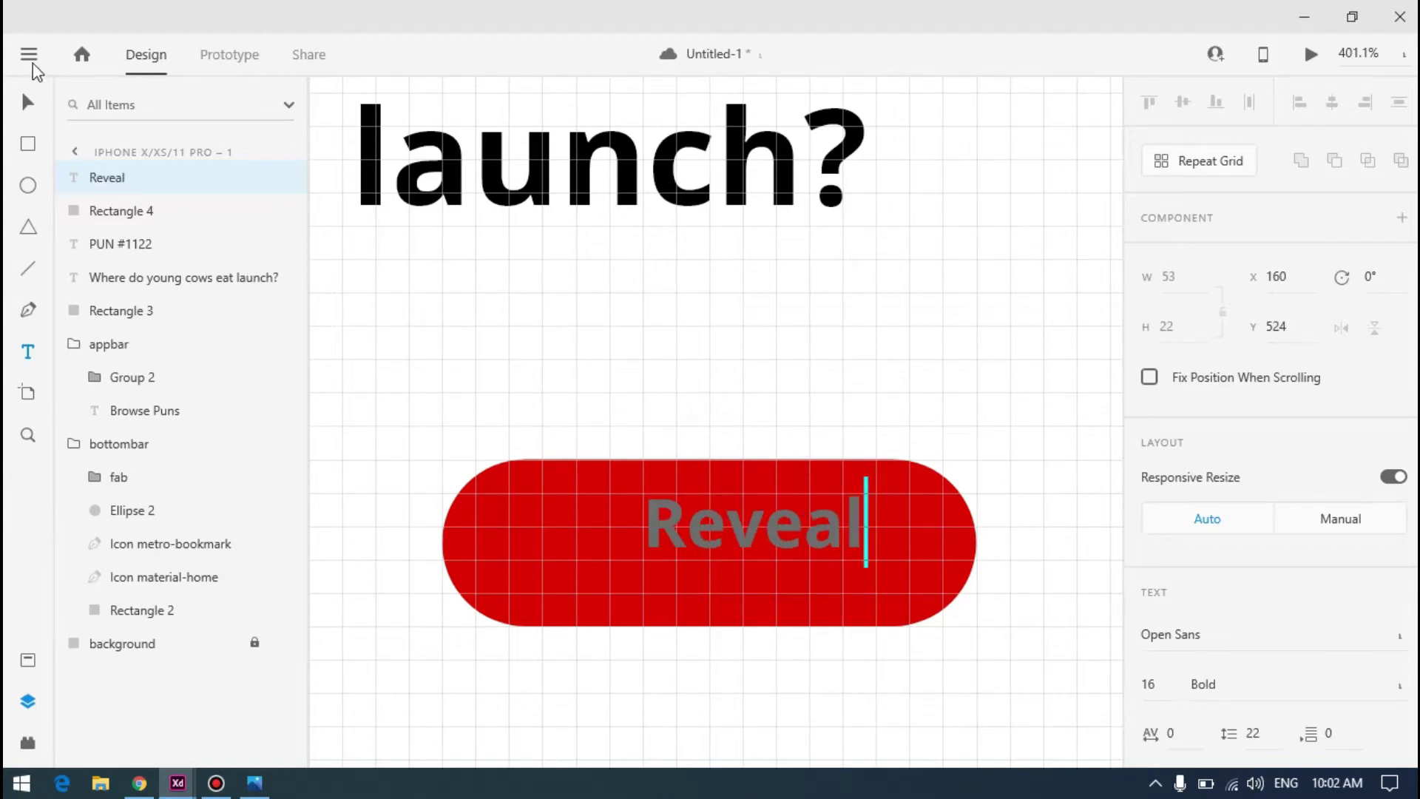
{"action": "key", "text": "Escape"}
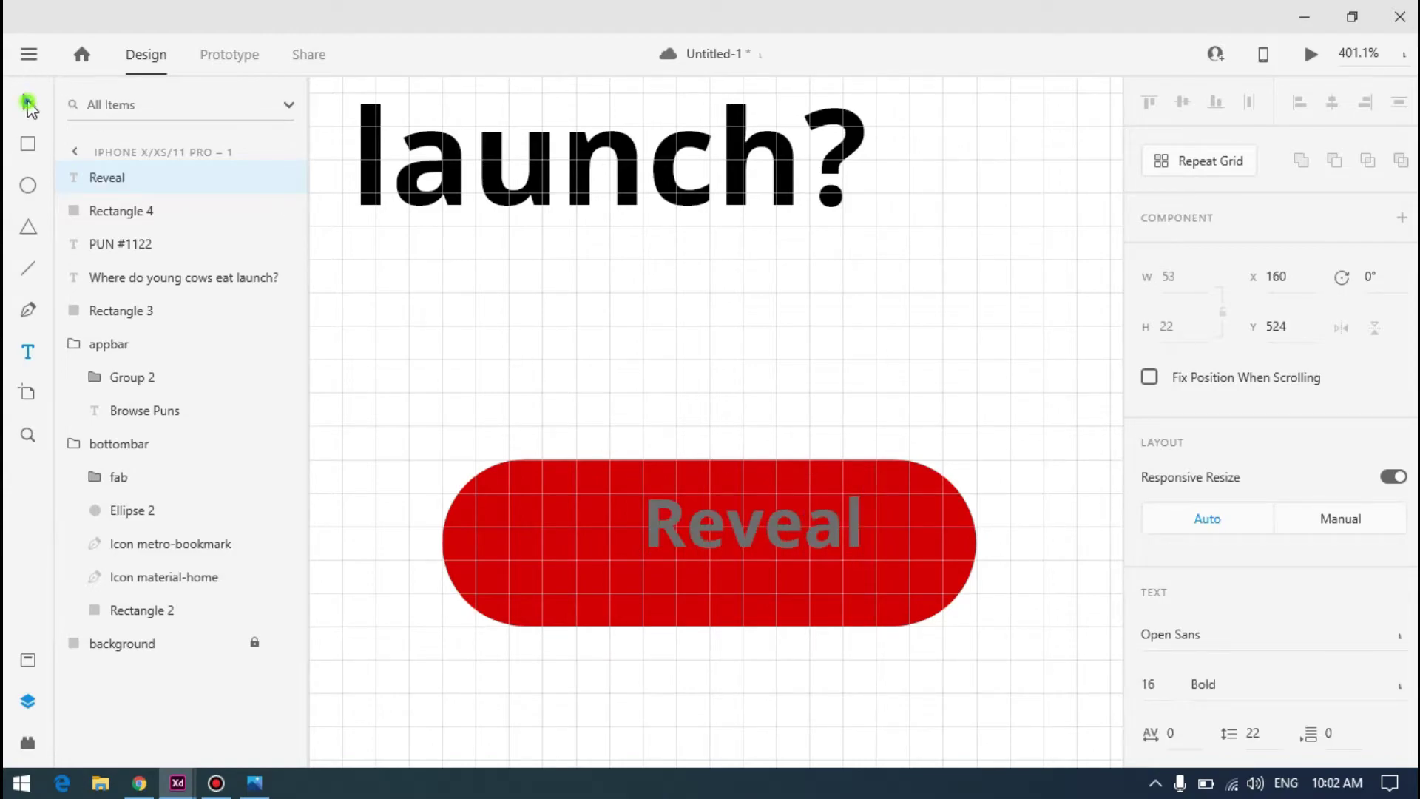
Fill the "Reveal" text with white and move it to the middle of the red button
{"action": "scroll", "coordinate": [1329, 515], "scroll_direction": "down", "scroll_amount": 3}
{"action": "scroll", "coordinate": [1329, 516], "scroll_direction": "down", "scroll_amount": 3}
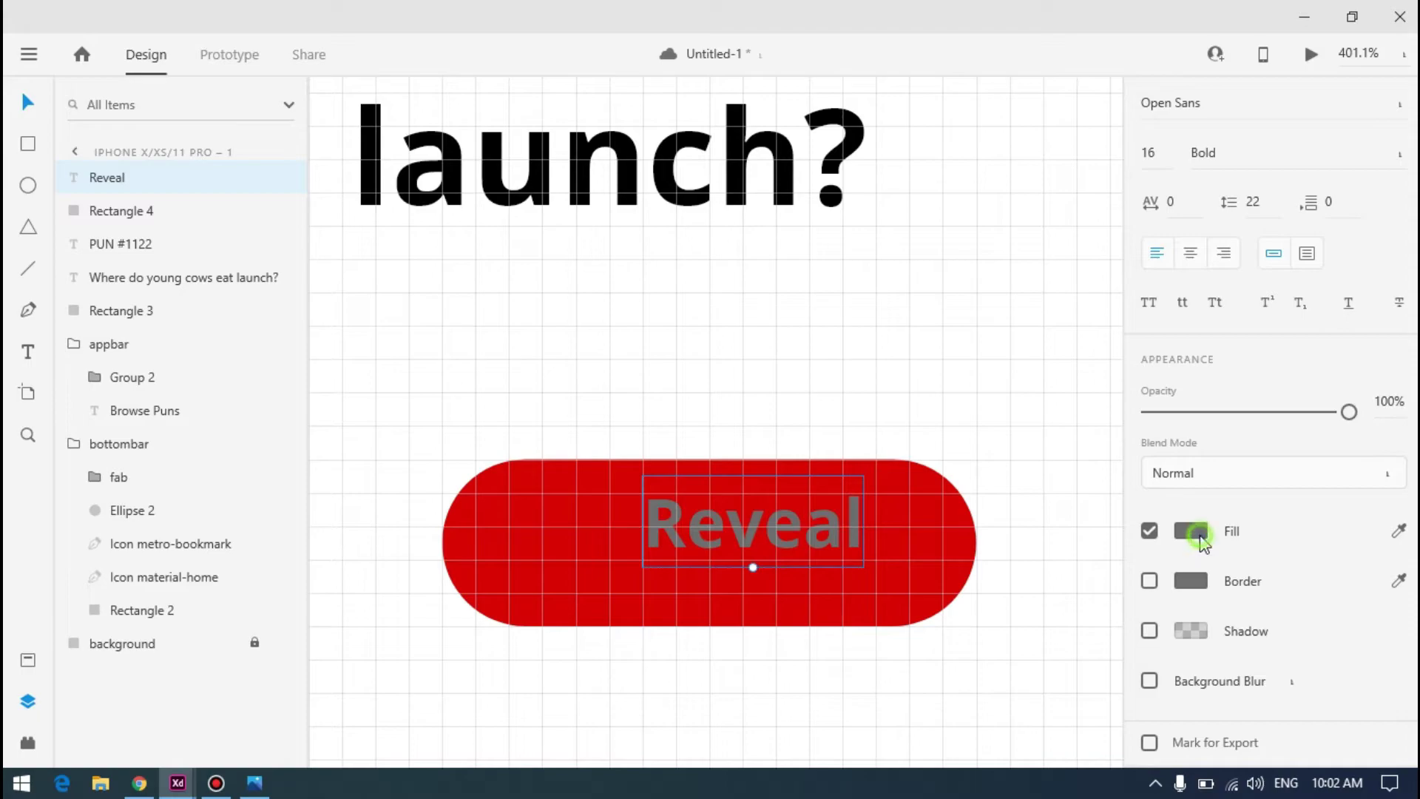
{"action": "left_click", "coordinate": [1200, 542]}
{"action": "left_click_drag", "start_coordinate": [969, 482], "coordinate": [878, 390]}
{"action": "left_click_drag", "start_coordinate": [804, 534], "coordinate": [752, 548]}
{"action": "key", "text": "Up"}
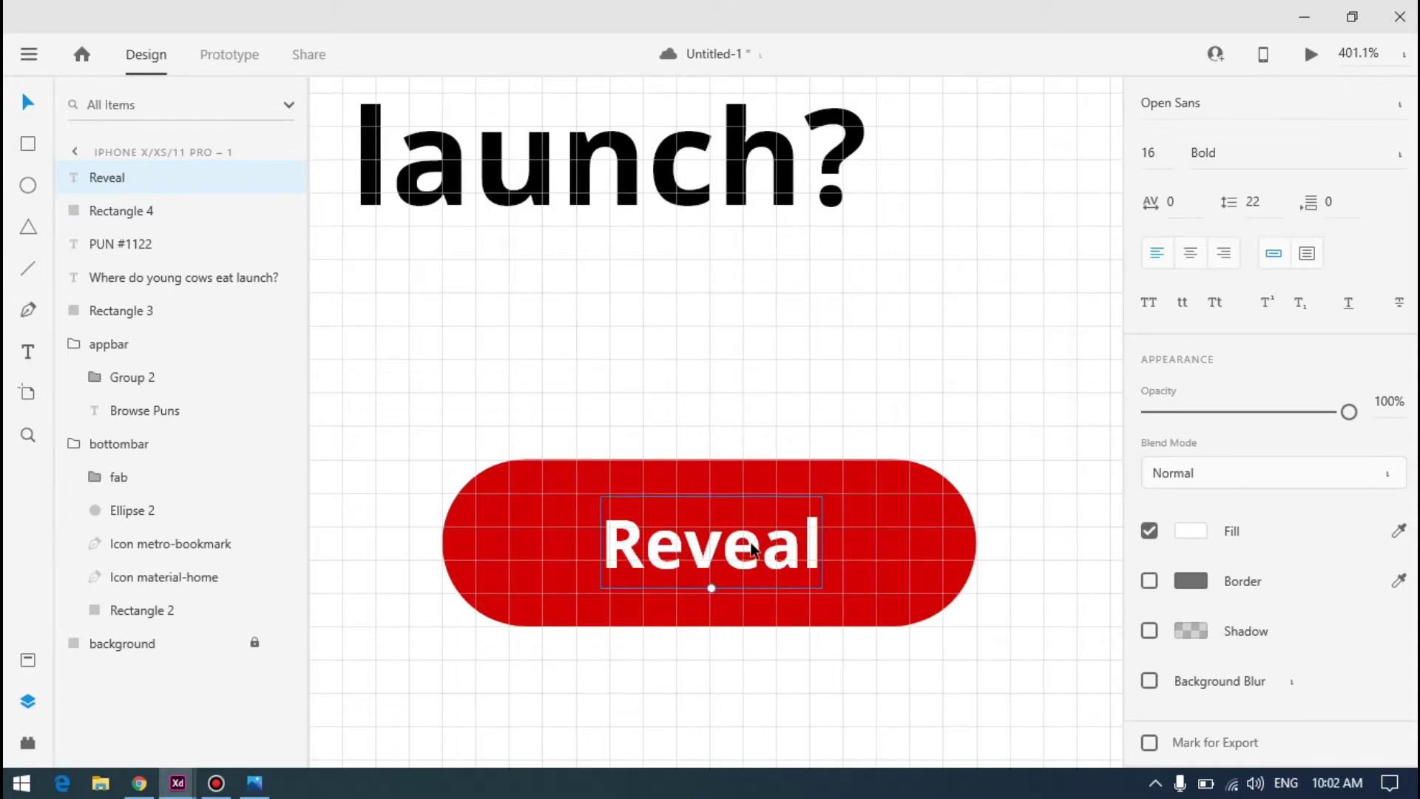
Compare the card with the reference mockup and narrow the red button to 112 px, keeping it centred on its label
{"action": "key", "text": "ctrl+0"}
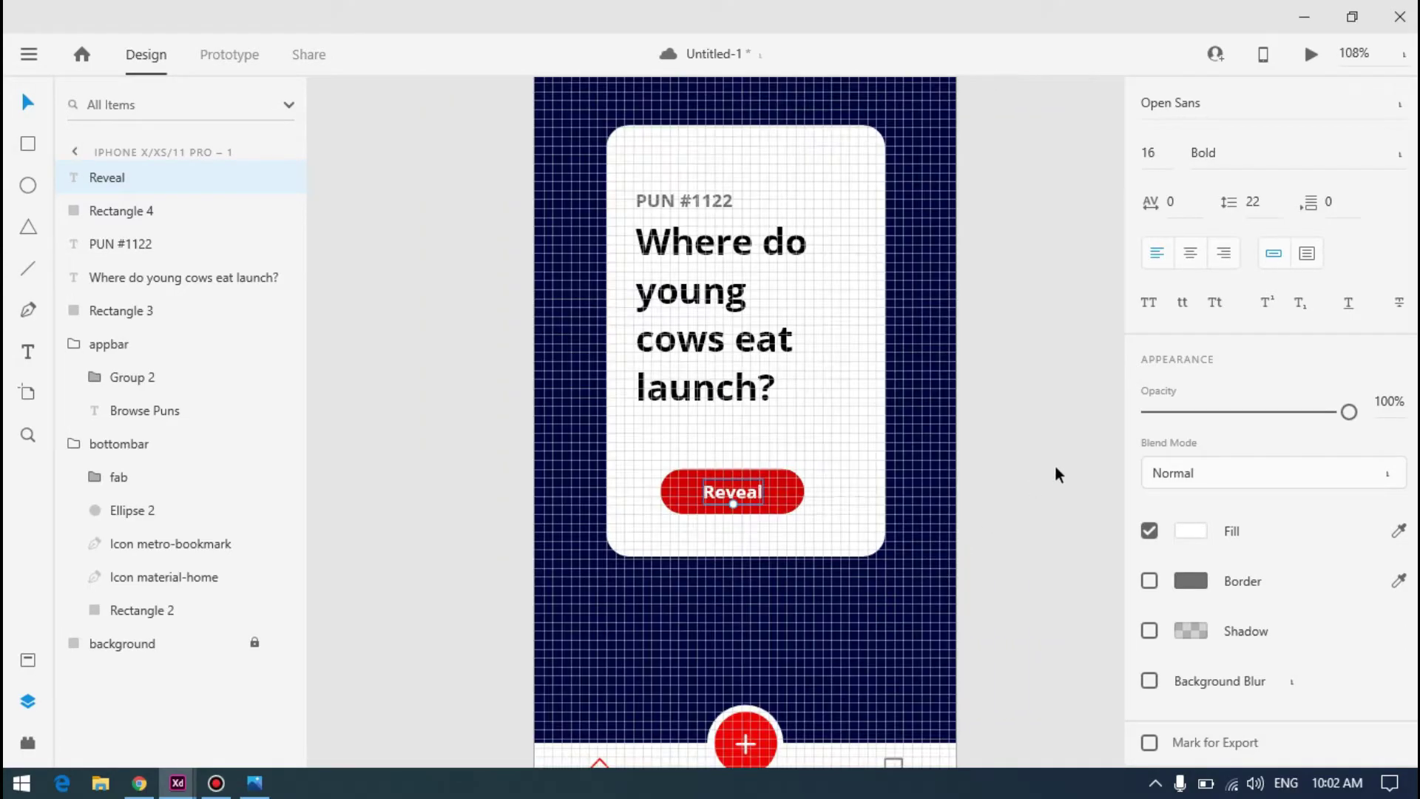
{"action": "left_click", "coordinate": [1062, 460]}
{"action": "key", "text": "Tab"}
{"action": "scroll", "coordinate": [1001, 441], "scroll_direction": "down", "scroll_amount": 5}
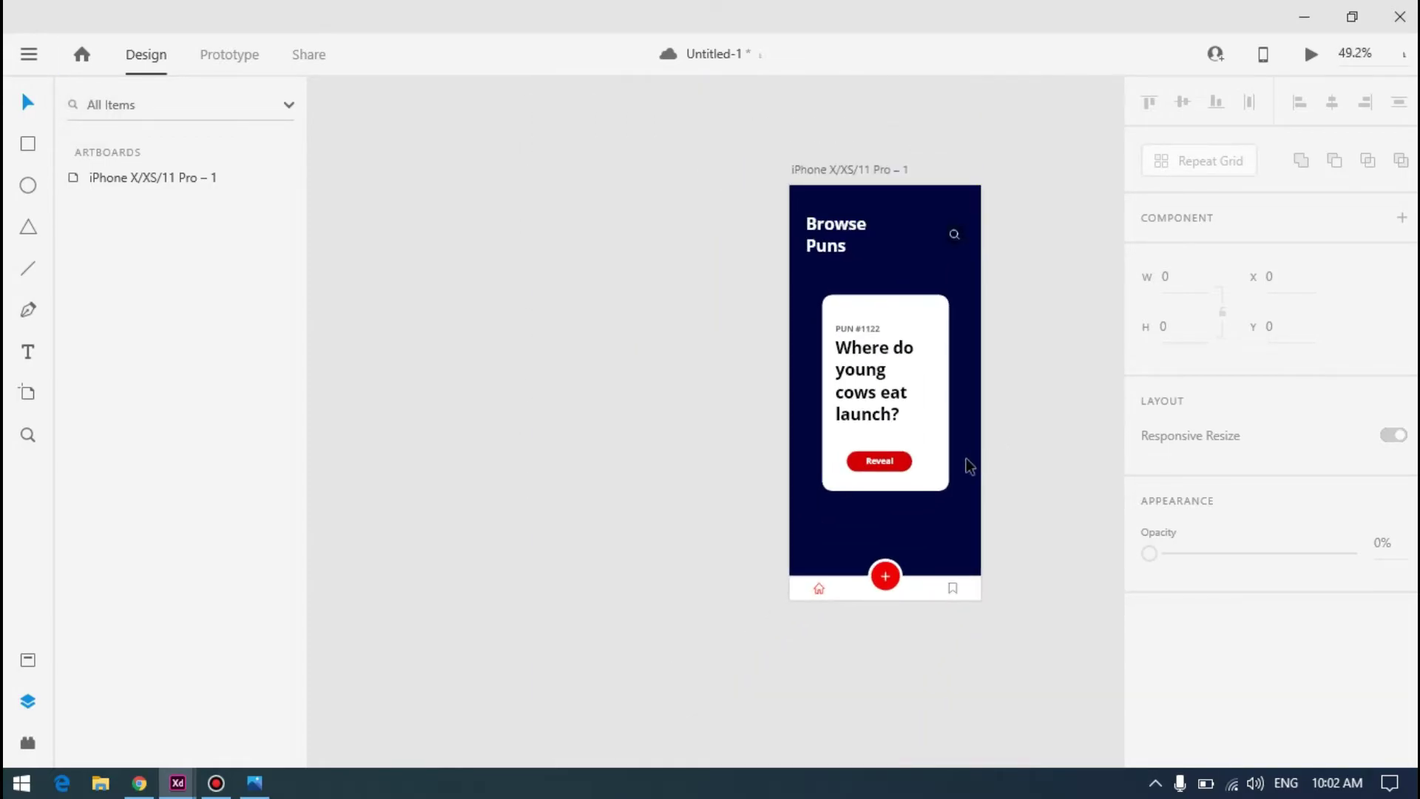
{"action": "scroll", "coordinate": [893, 440], "scroll_direction": "up", "scroll_amount": 7}
{"action": "key", "text": "alt+Tab"}
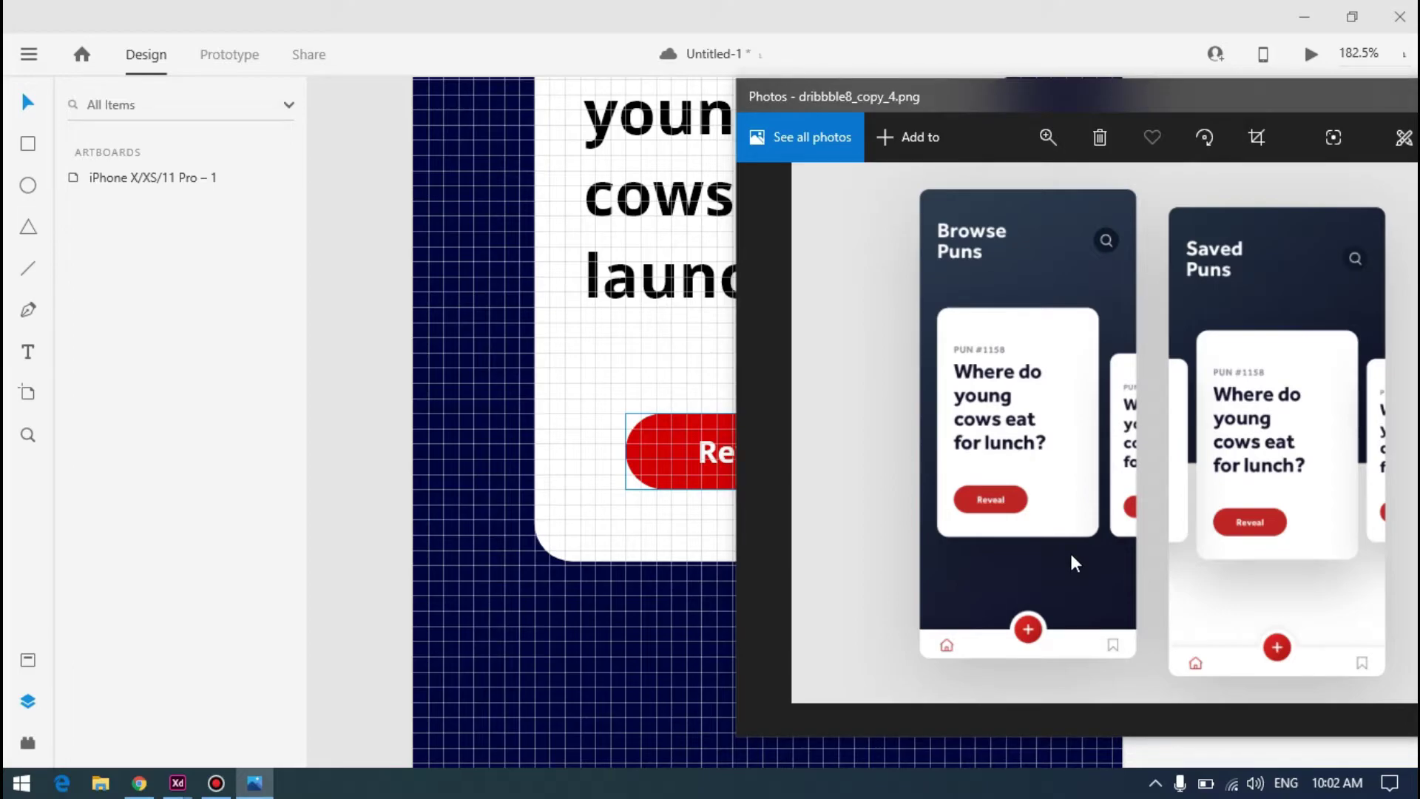
{"action": "key", "text": "alt+Tab"}
{"action": "left_click", "coordinate": [828, 453]}
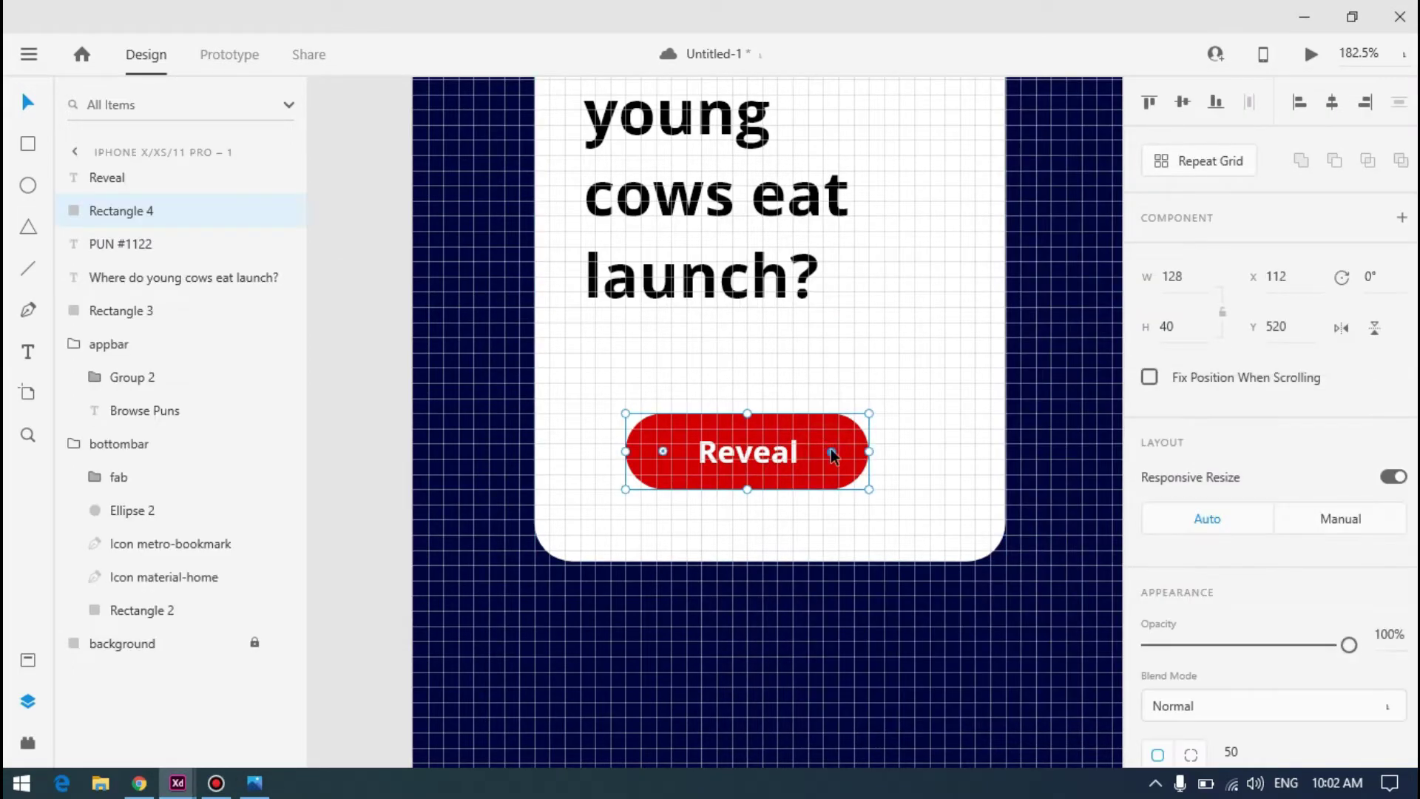
{"action": "scroll", "coordinate": [842, 463], "scroll_direction": "up", "scroll_amount": 4}
{"action": "left_click_drag", "start_coordinate": [1032, 452], "coordinate": [991, 453]}
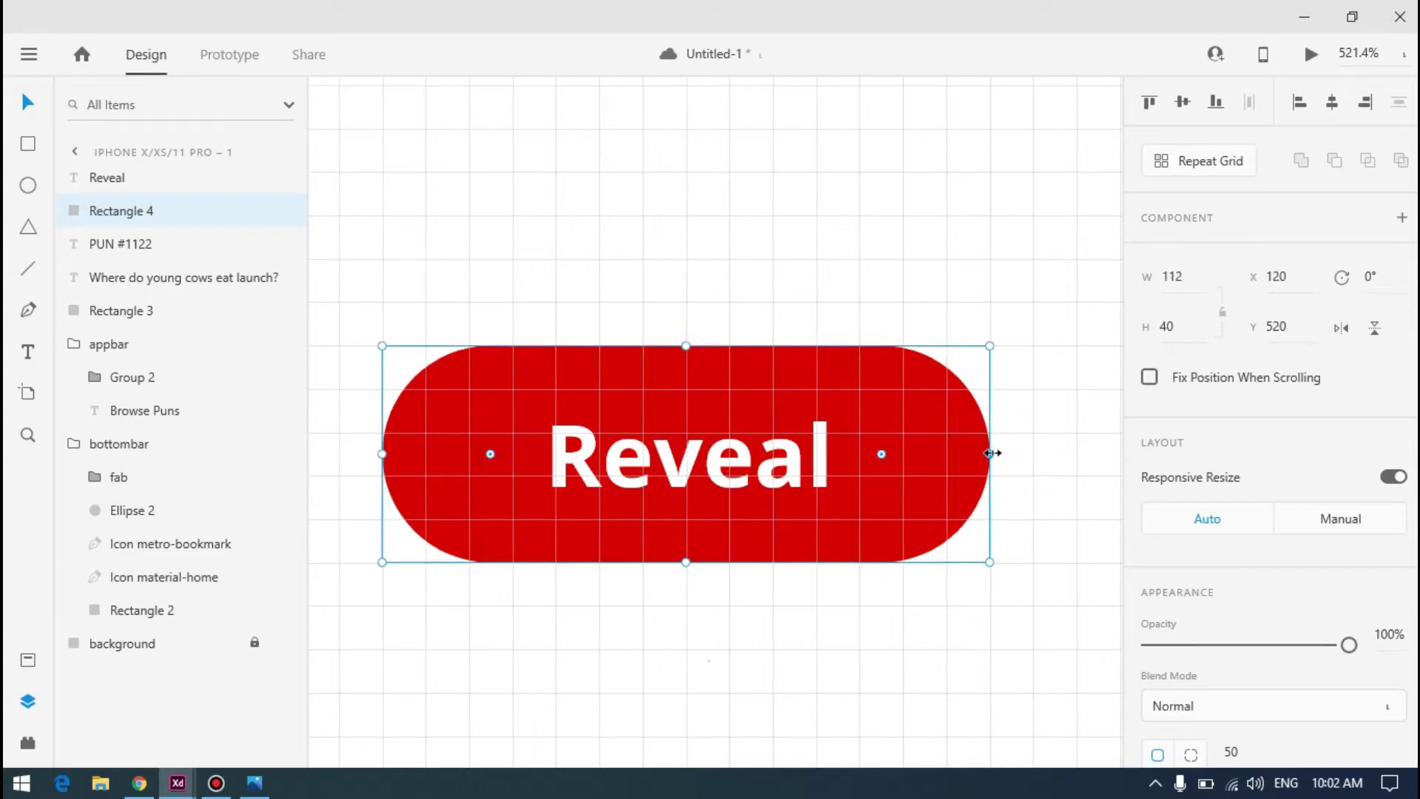
Set the "Reveal" label's font weight to Semibold
{"action": "scroll", "coordinate": [887, 436], "scroll_direction": "down", "scroll_amount": 10}
{"action": "left_click", "coordinate": [858, 416]}
{"action": "key", "text": "ctrl+apostrophe"}
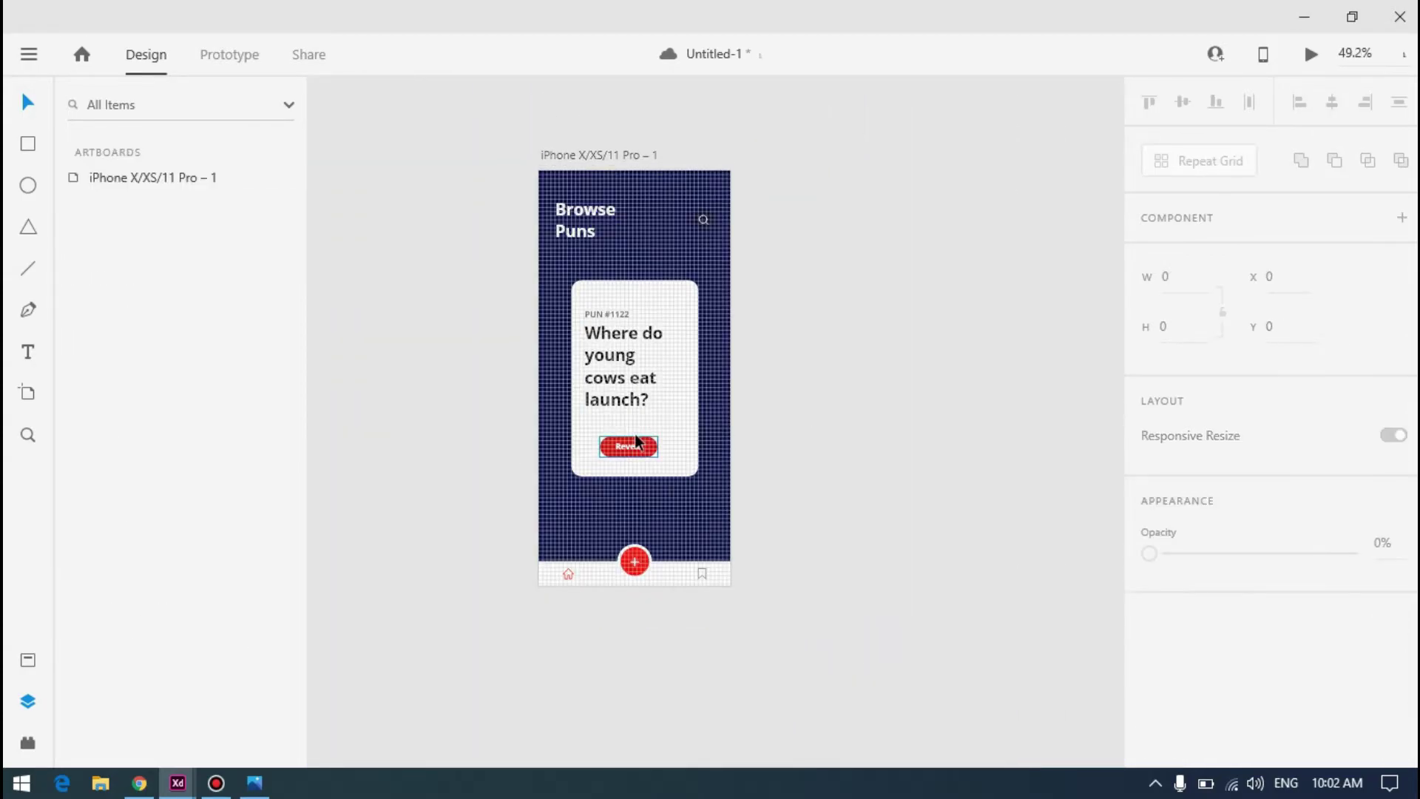
{"action": "key", "text": "alt+Tab"}
{"action": "left_click", "coordinate": [629, 447]}
{"action": "scroll", "coordinate": [630, 451], "scroll_direction": "up", "scroll_amount": 10}
{"action": "scroll", "coordinate": [1220, 458], "scroll_direction": "down", "scroll_amount": 3}
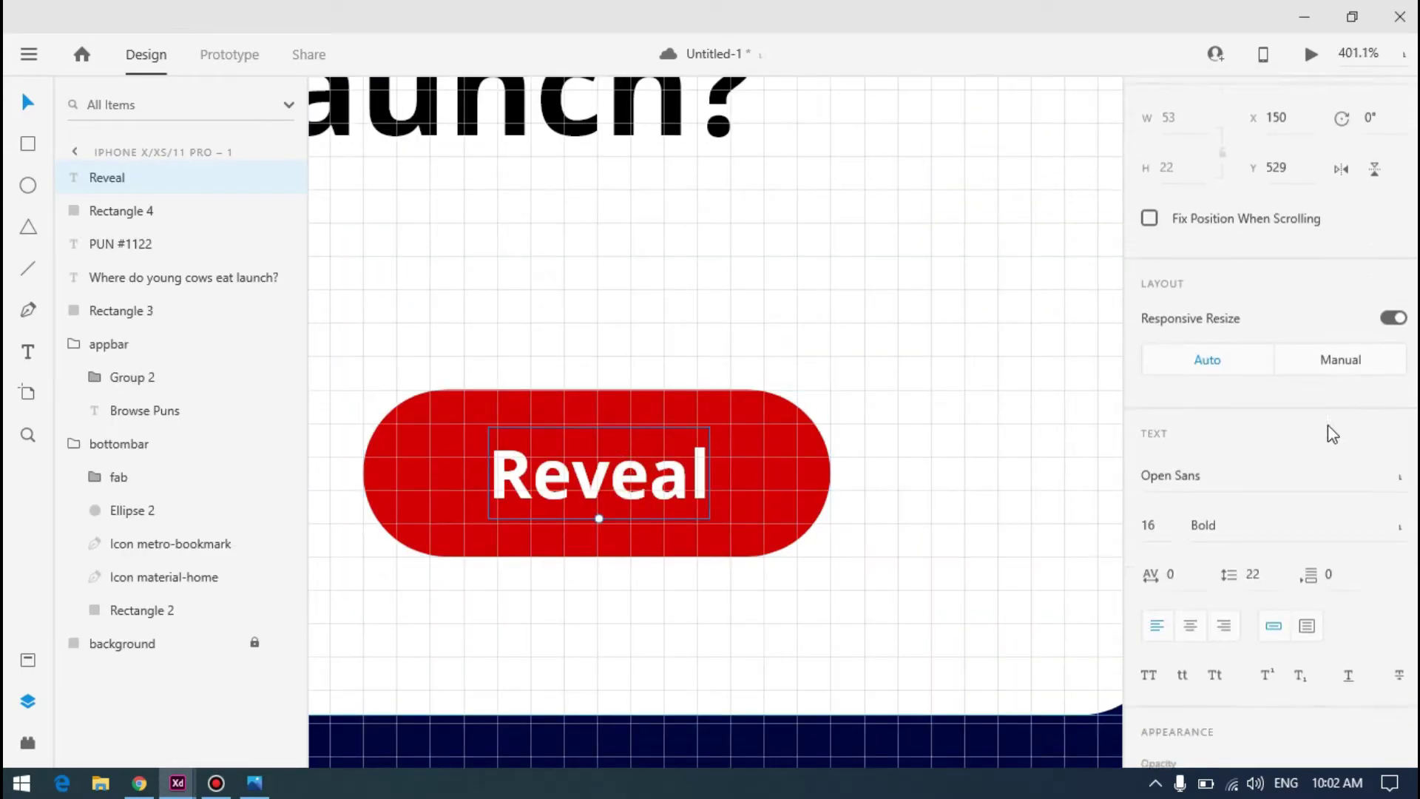
{"action": "left_click", "coordinate": [1158, 474]}
{"action": "left_click", "coordinate": [1397, 478]}
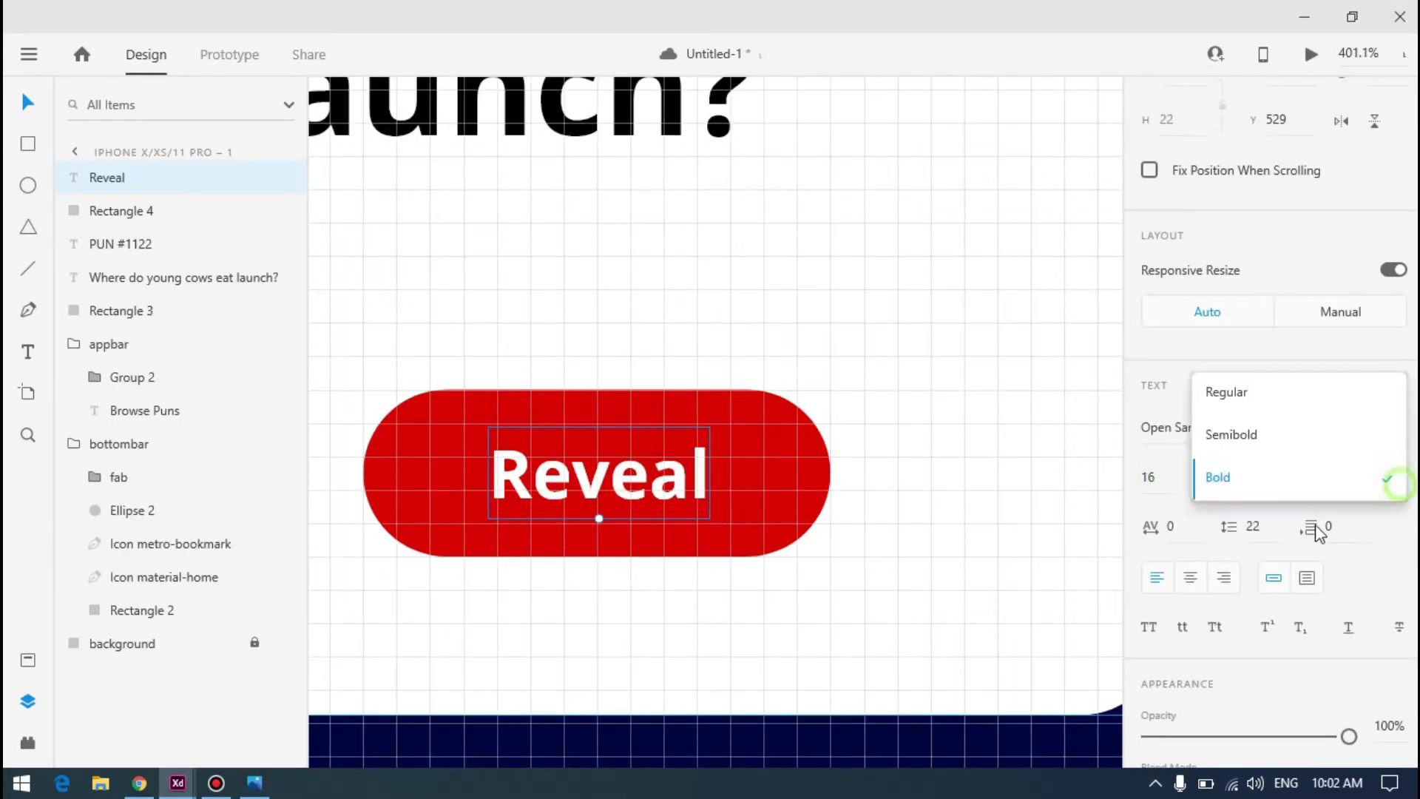
{"action": "left_click", "coordinate": [1277, 432]}
{"action": "scroll", "coordinate": [714, 414], "scroll_direction": "down", "scroll_amount": 6}
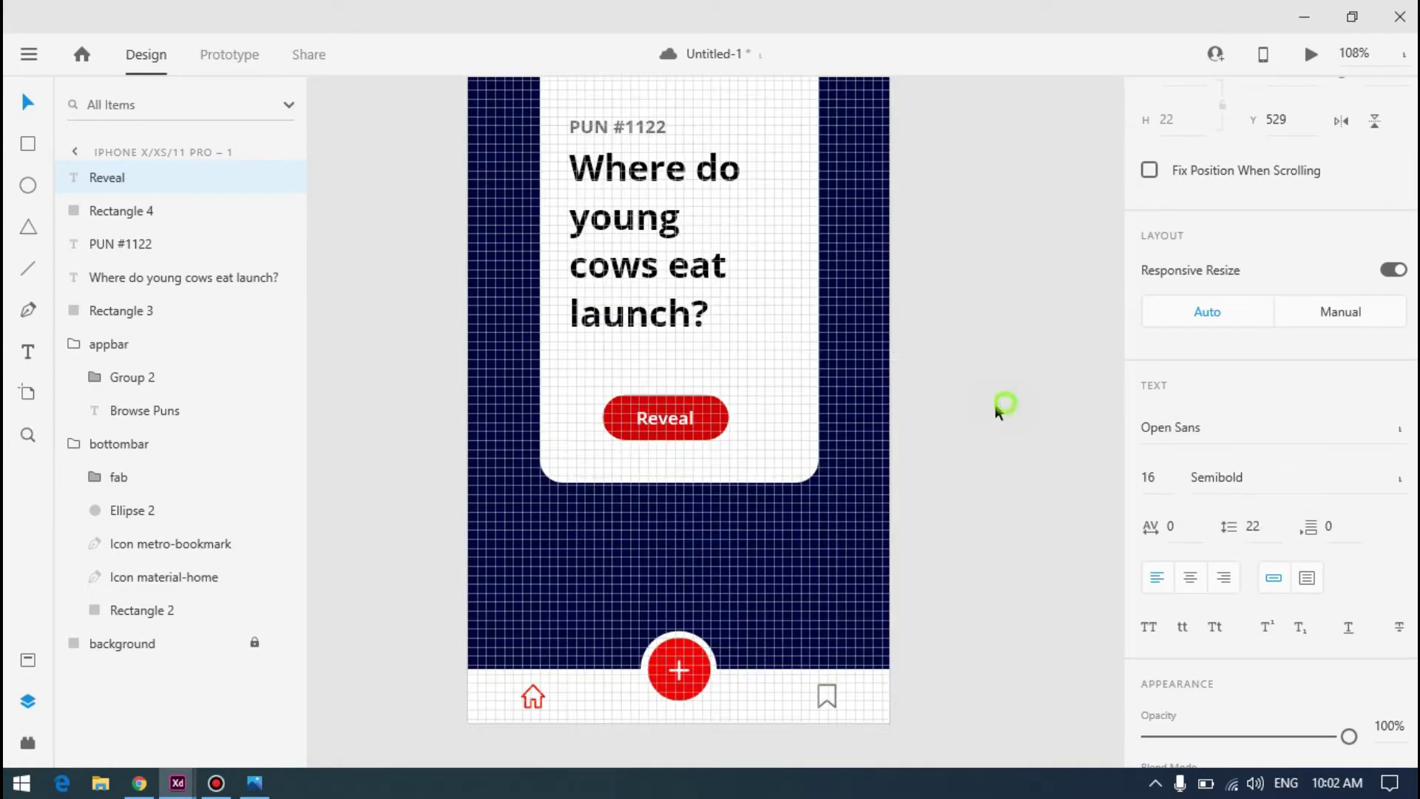
Re-centre the "Reveal" label horizontally and vertically within the red button
{"action": "left_click", "coordinate": [1000, 429]}
{"action": "key", "text": "alt+Tab"}
{"action": "key", "text": "alt+Tab"}
{"action": "scroll", "coordinate": [700, 431], "scroll_direction": "up", "scroll_amount": 4}
{"action": "scroll", "coordinate": [548, 402], "scroll_direction": "up", "scroll_amount": 5}
{"action": "left_click", "coordinate": [548, 404]}
{"action": "left_click_drag", "start_coordinate": [549, 403], "coordinate": [550, 404]}
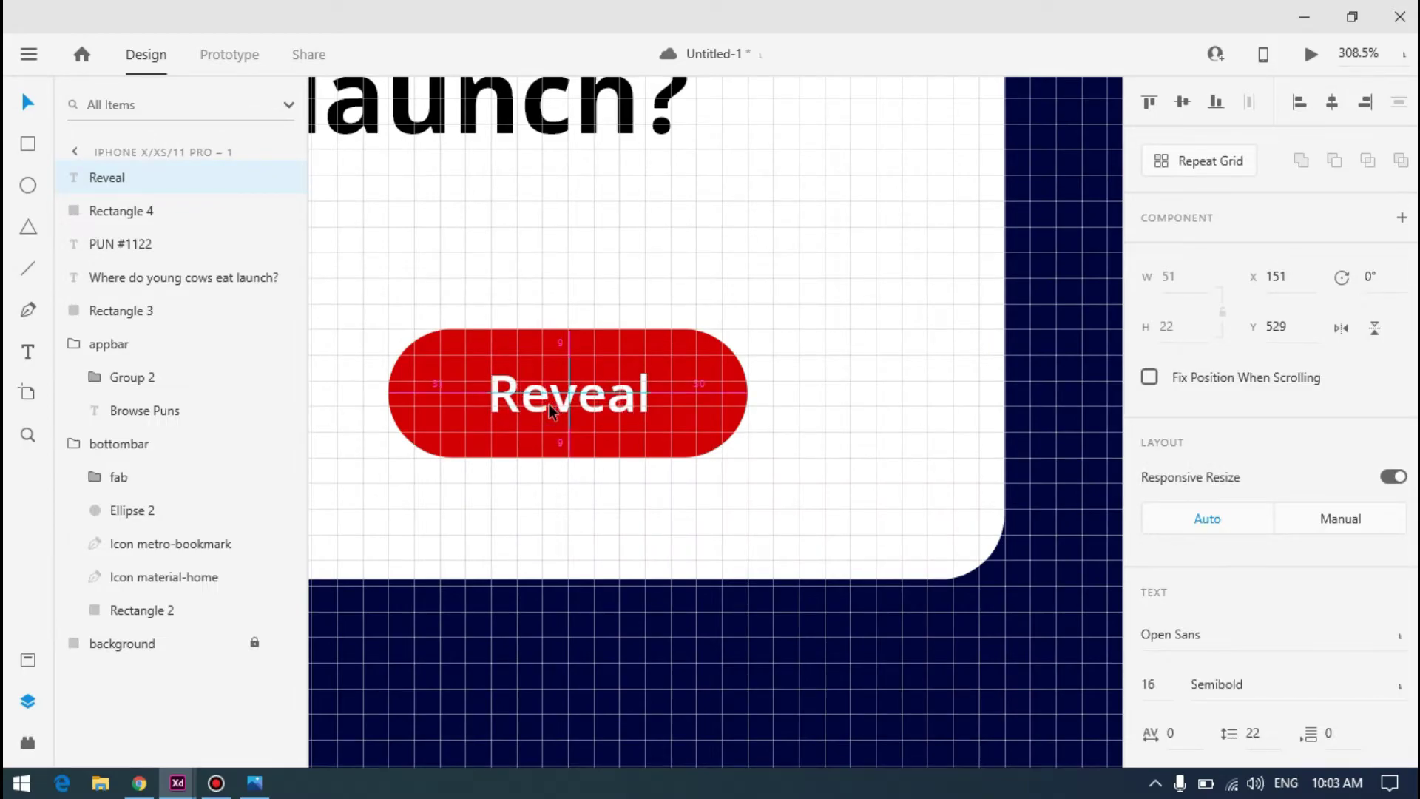
{"action": "scroll", "coordinate": [549, 404], "scroll_direction": "down", "scroll_amount": 10}
{"action": "key", "text": "ctrl+'"}
{"action": "left_click", "coordinate": [782, 357]}
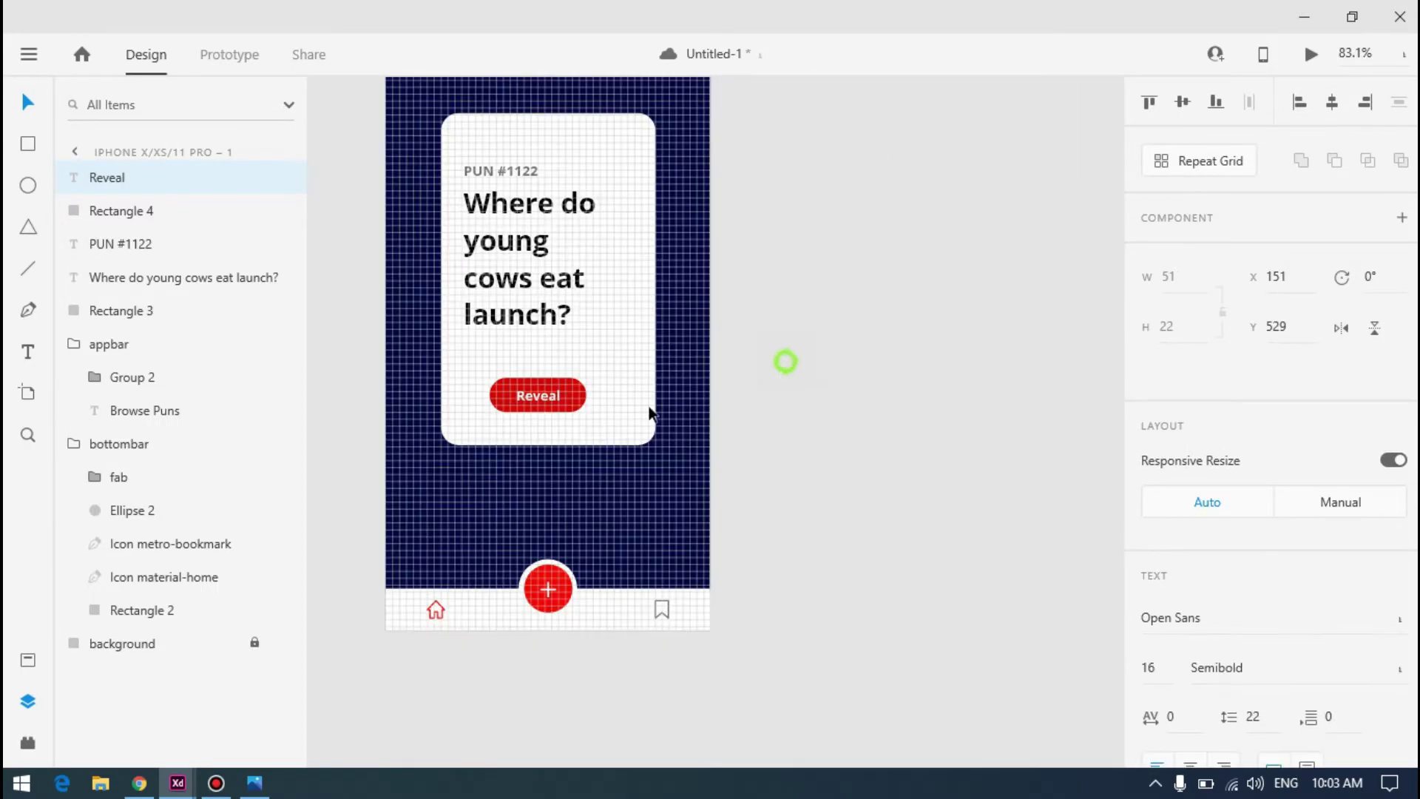
Group the "Reveal" label with its red rectangle and name the group "revealbutton"
{"action": "left_click", "coordinate": [532, 395]}
{"action": "left_click", "coordinate": [577, 395], "text": "shift"}
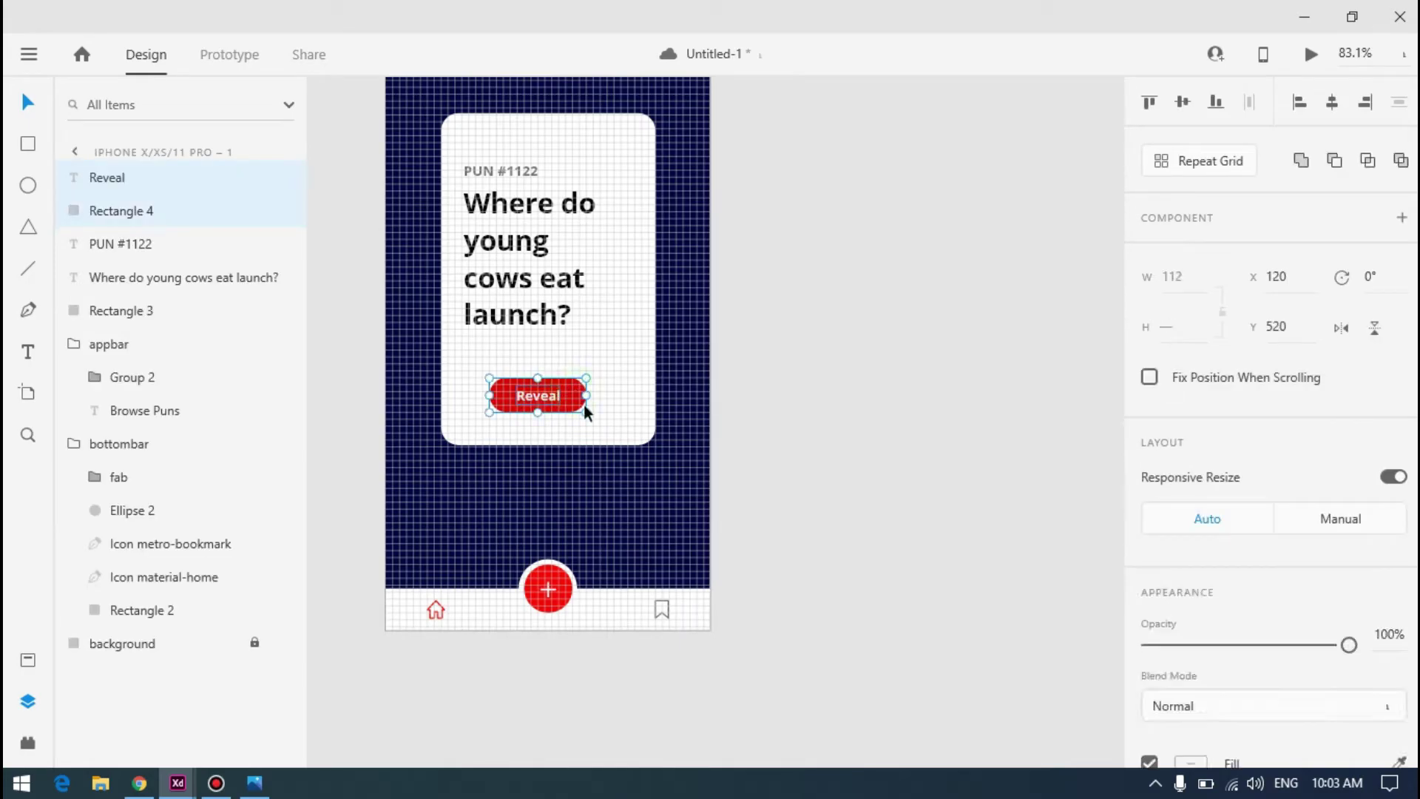
{"action": "key", "text": "ctrl+g"}
{"action": "double_click", "coordinate": [122, 177]}
{"action": "type", "text": "rev"}
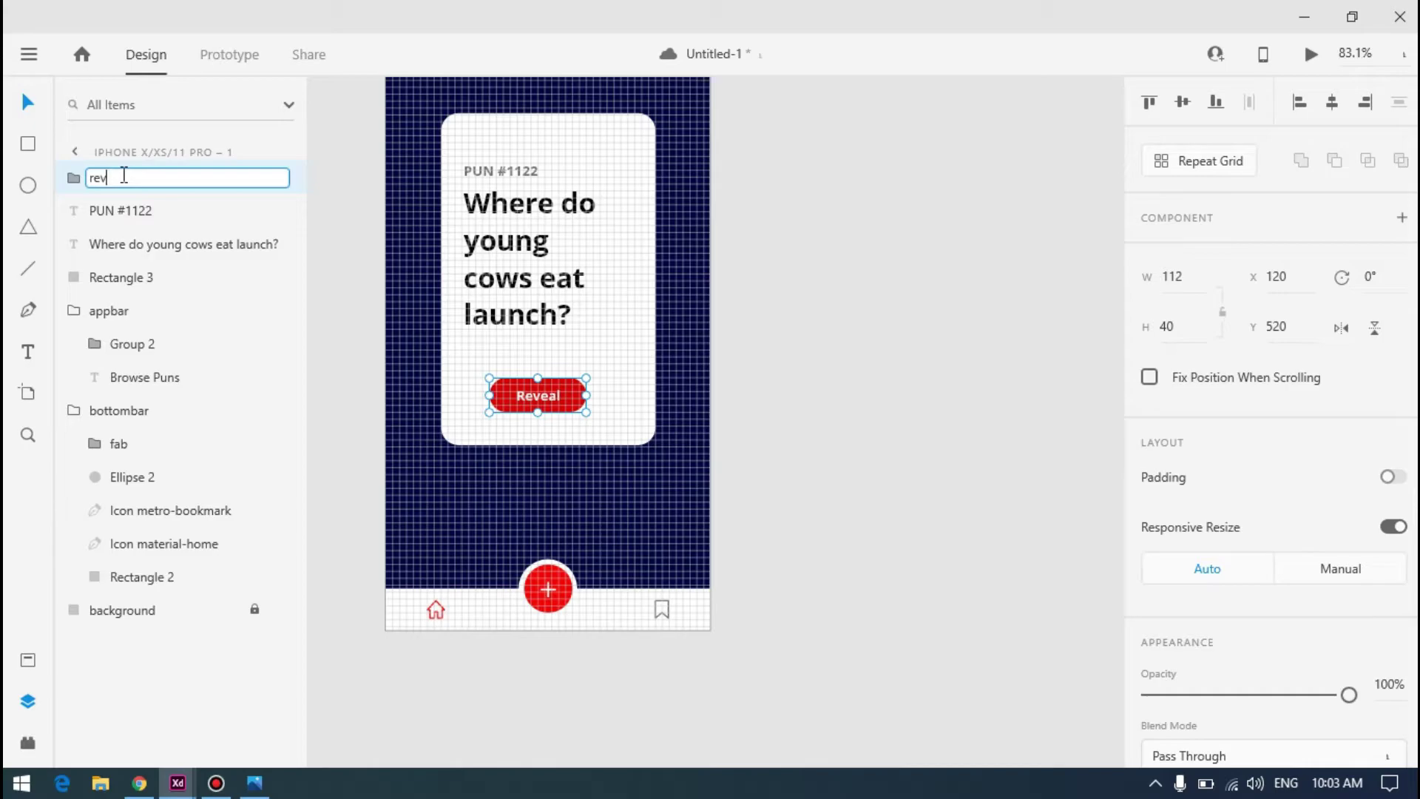
{"action": "type", "text": "ealbutton"}
{"action": "key", "text": "Return"}
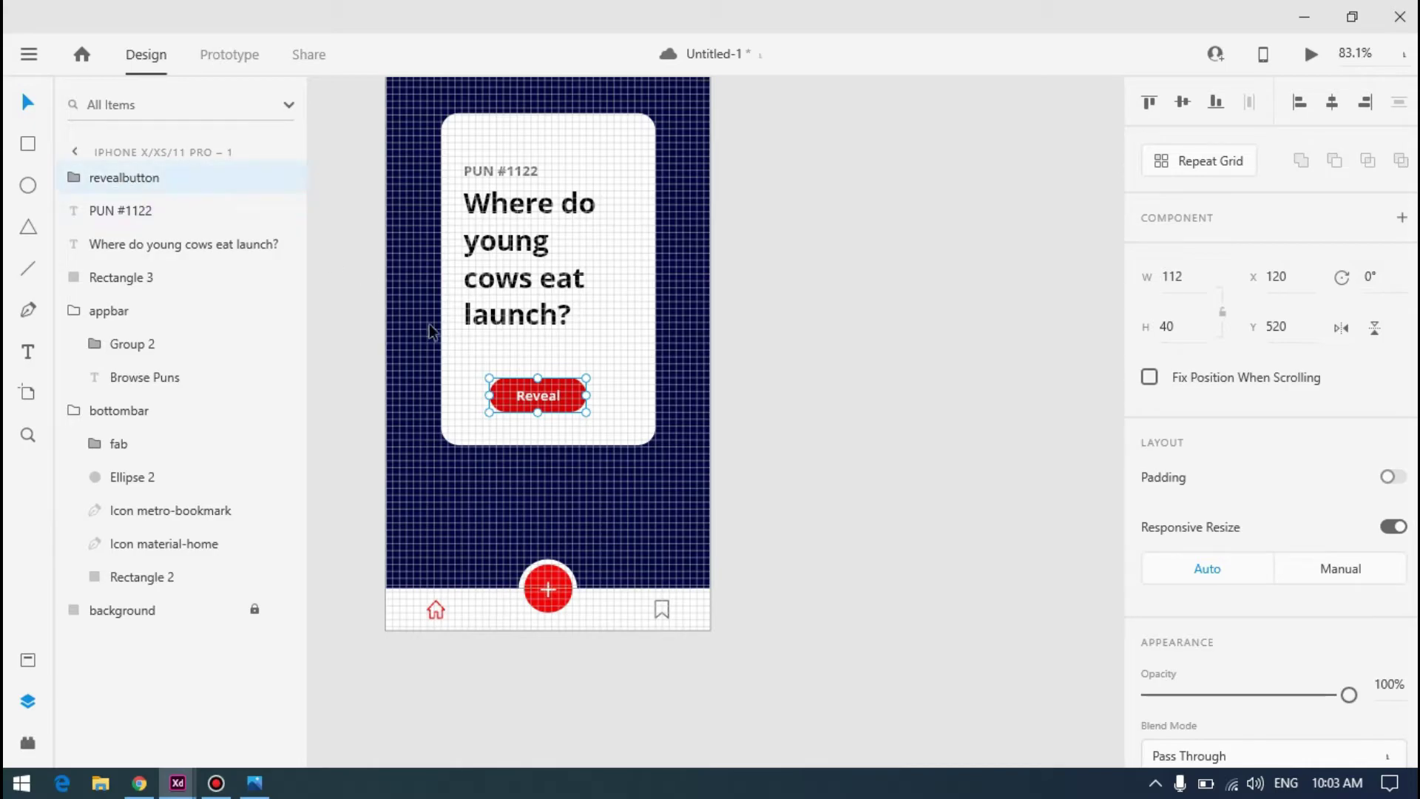
Move the revealbutton group left to X 91 so its left edge aligns with the question text above
{"action": "scroll", "coordinate": [659, 325], "scroll_direction": "up", "scroll_amount": 5}
{"action": "key", "text": "alt+Tab"}
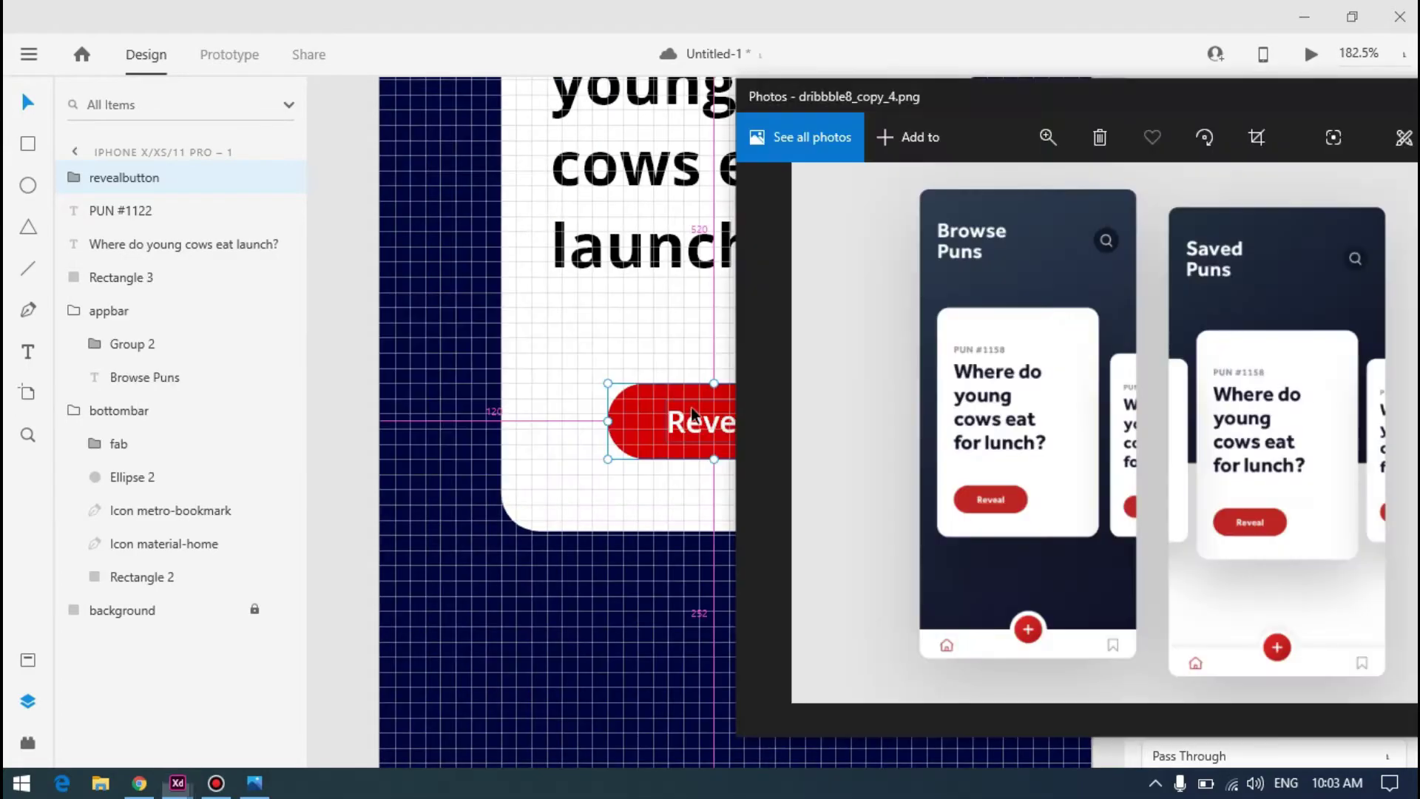
{"action": "key", "text": "alt+Tab"}
{"action": "left_click_drag", "start_coordinate": [673, 405], "coordinate": [621, 404]}
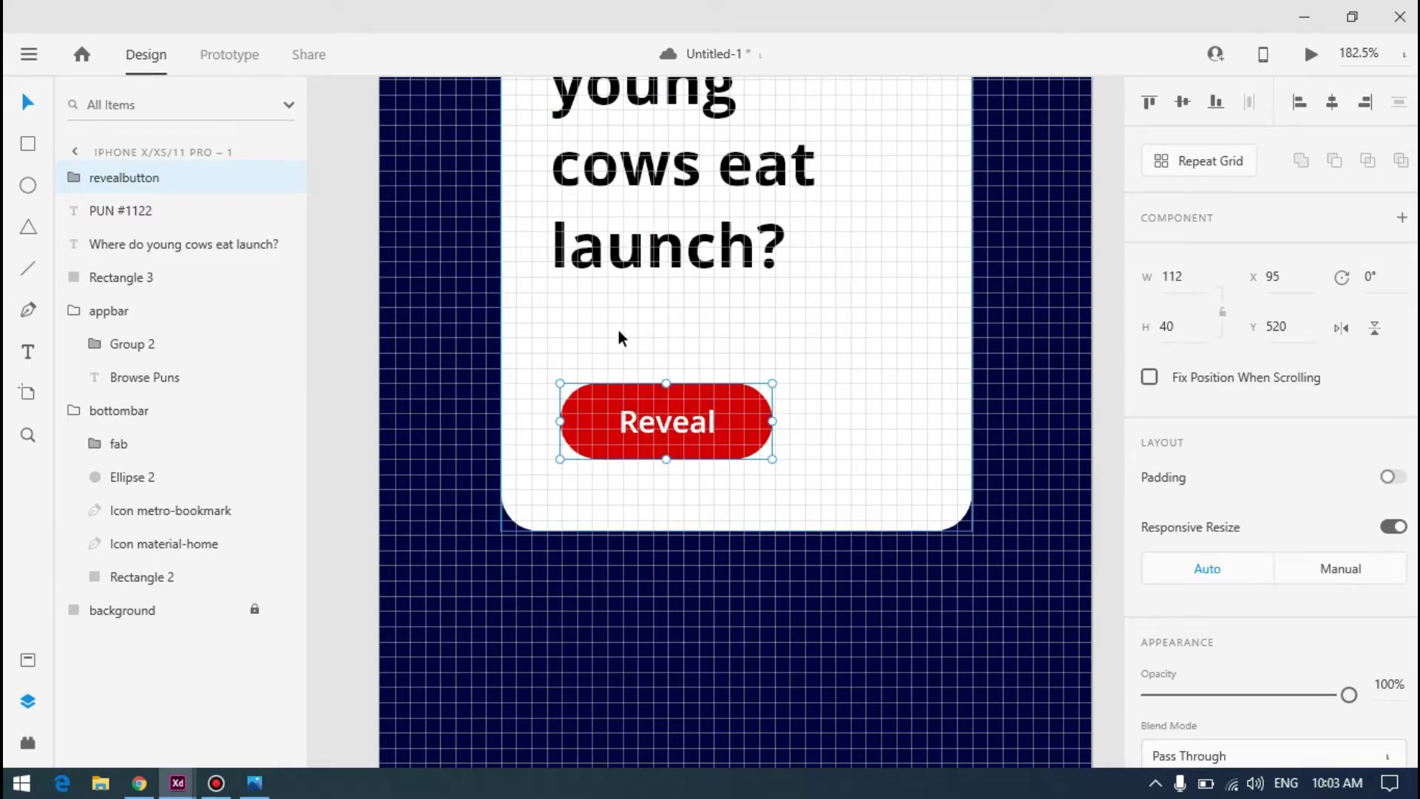
{"action": "key", "text": "Left"}
{"action": "key", "text": "Left"}
{"action": "key", "text": "Left"}
{"action": "key", "text": "Left"}
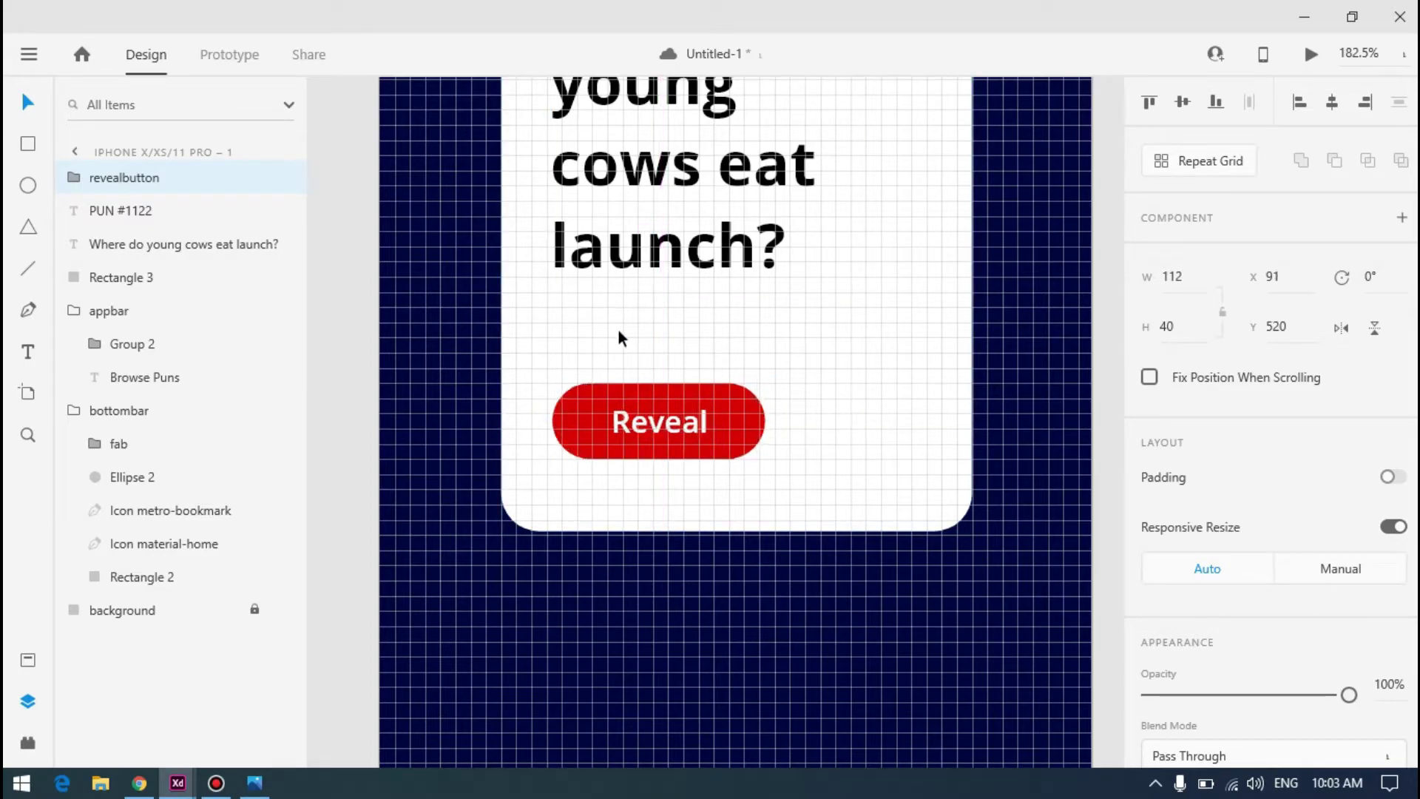
Nudge the revealbutton group left to X 90 so it lines up with the PUN #1122 label
{"action": "key", "text": "Left"}
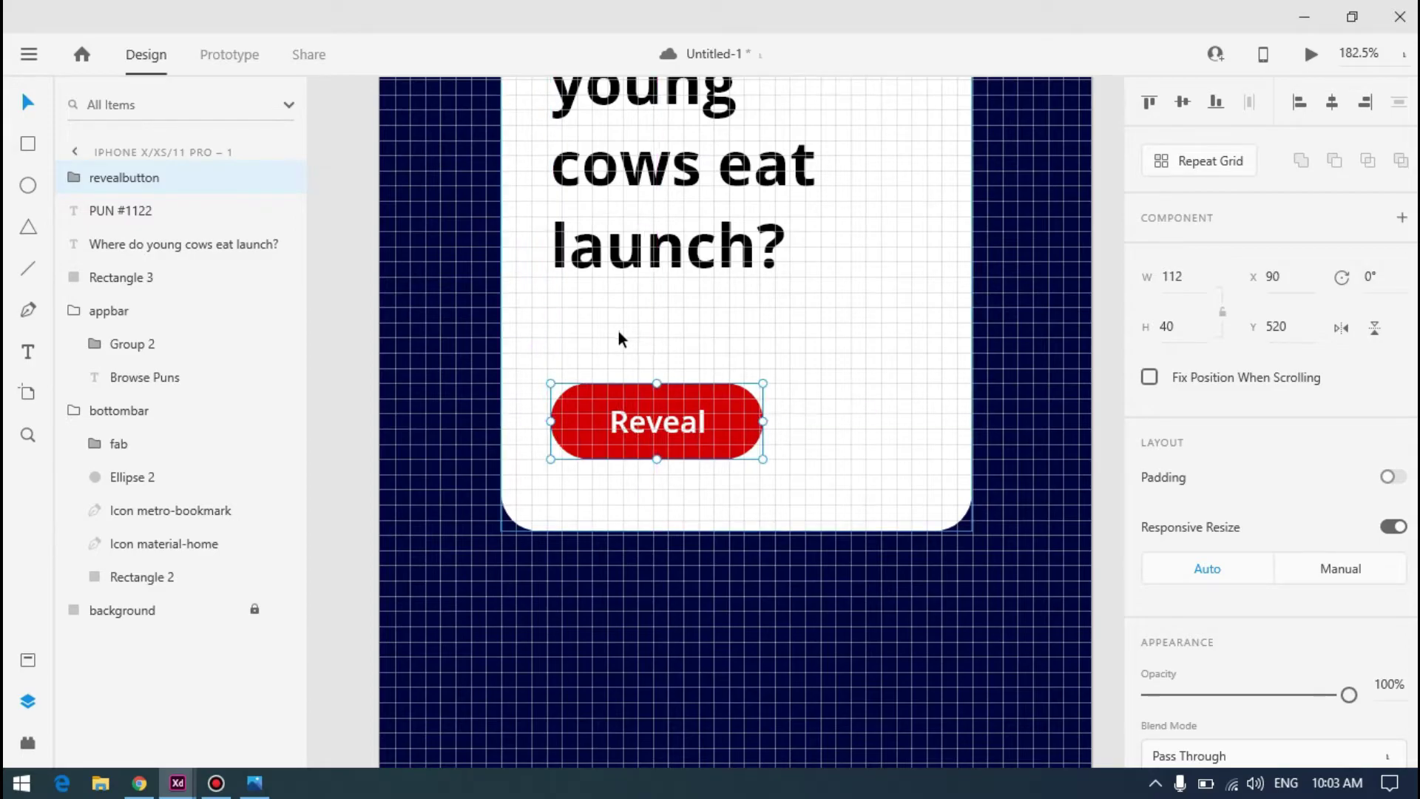
{"action": "scroll", "coordinate": [628, 222], "scroll_direction": "down", "scroll_amount": 3}
{"action": "scroll", "coordinate": [659, 157], "scroll_direction": "up", "scroll_amount": 3}
{"action": "left_click", "coordinate": [623, 257]}
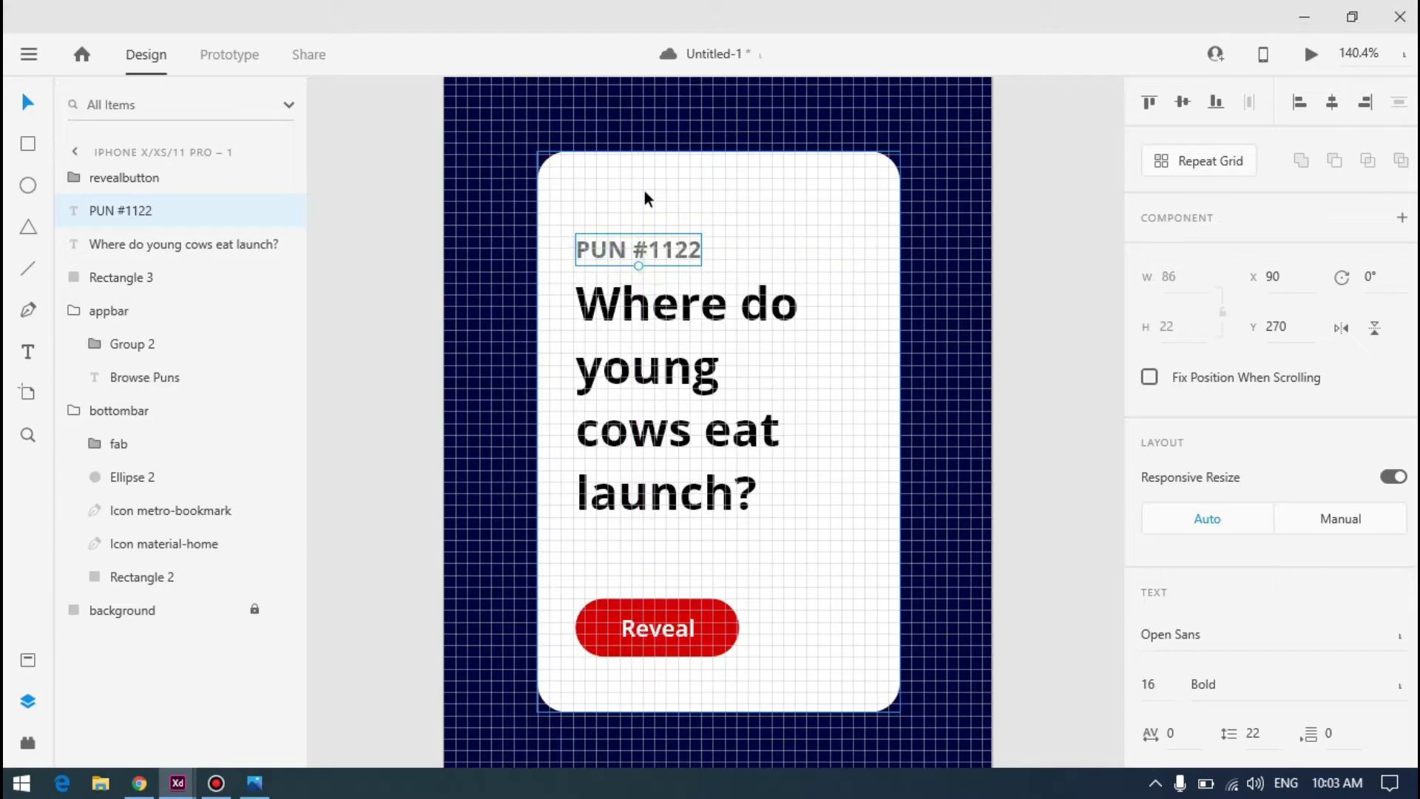
{"action": "scroll", "coordinate": [644, 194], "scroll_direction": "down", "scroll_amount": 3}
{"action": "scroll", "coordinate": [663, 414], "scroll_direction": "up", "scroll_amount": 5}
Move the revealbutton group up to Y 502, closer to the question text
{"action": "left_click", "coordinate": [653, 545]}
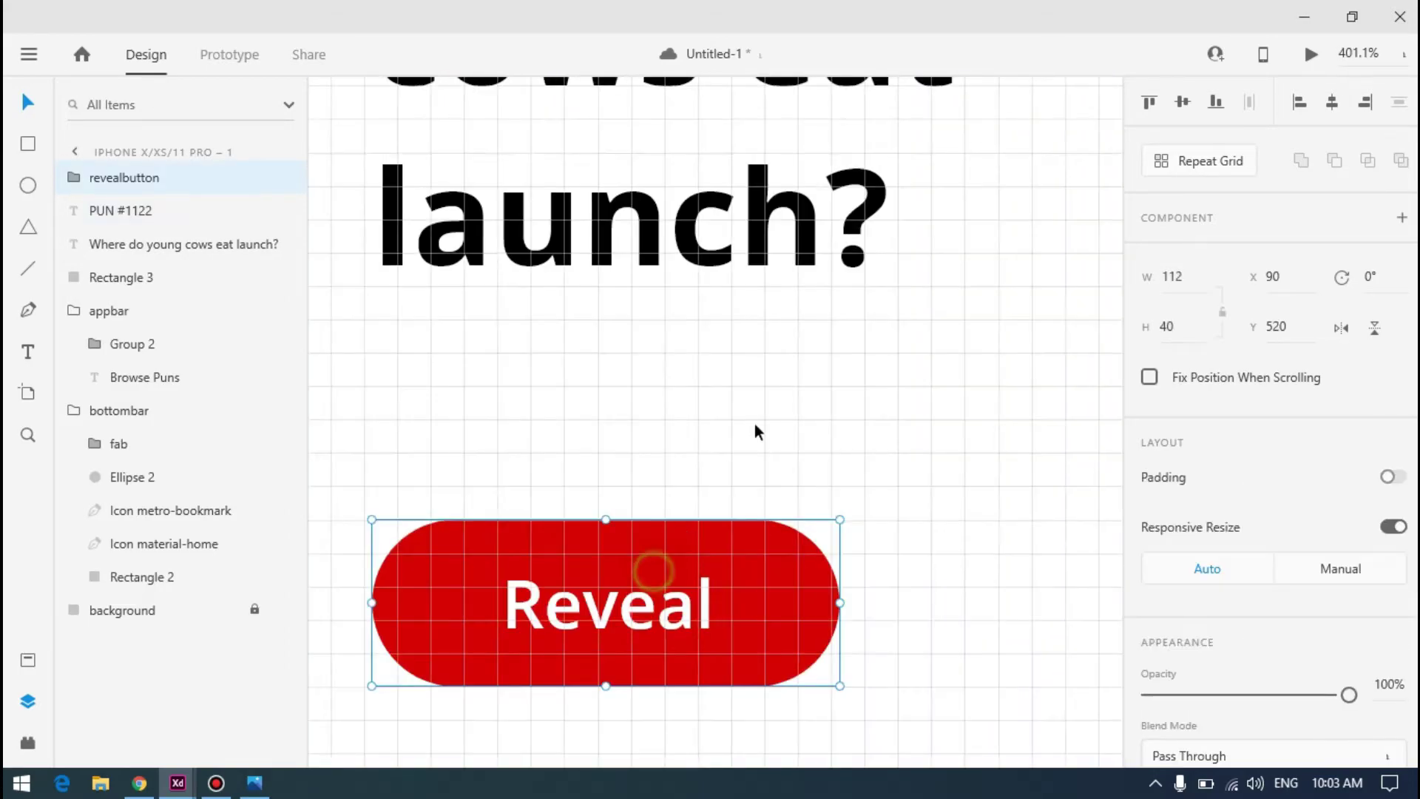
{"action": "scroll", "coordinate": [754, 428], "scroll_direction": "down", "scroll_amount": 3}
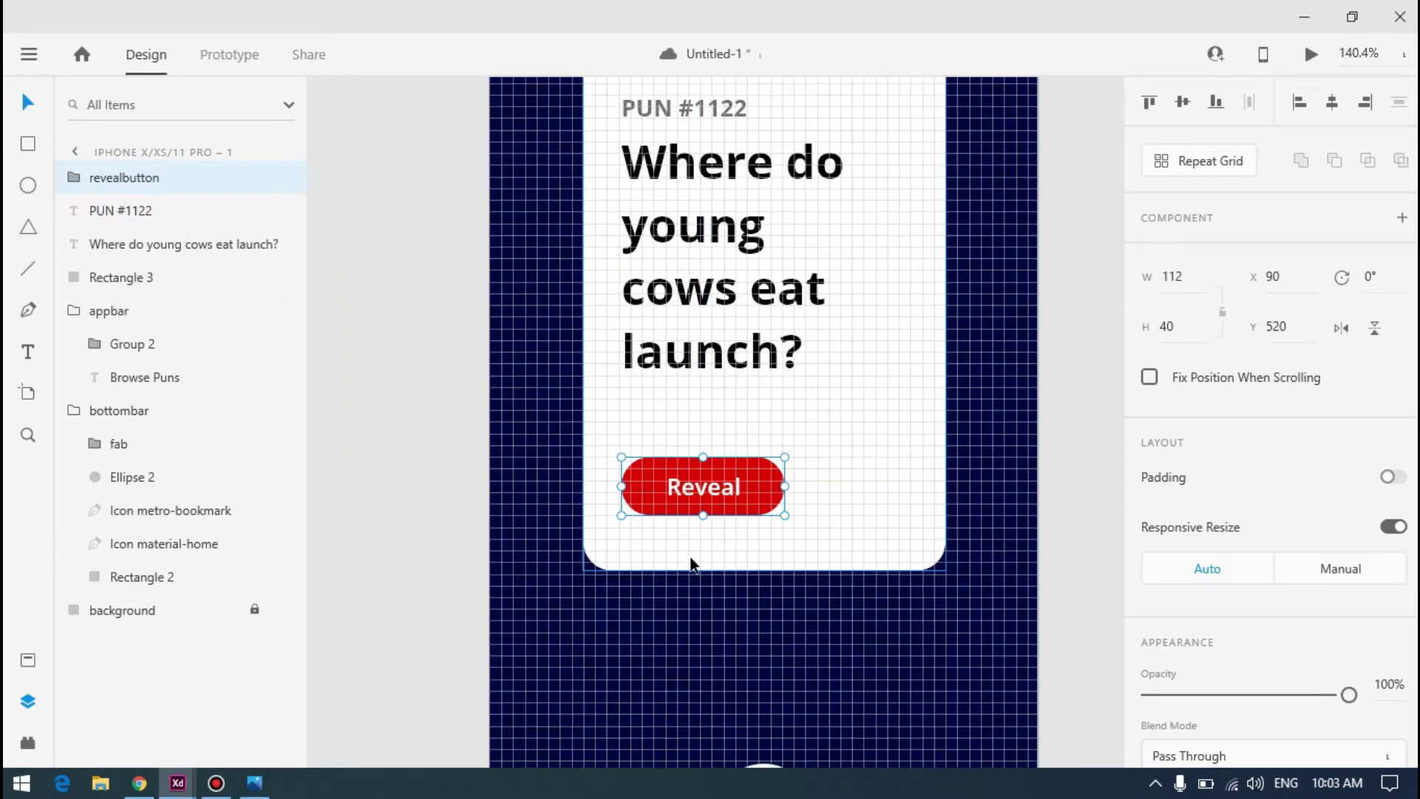
{"action": "key", "text": "Up"}
{"action": "key", "text": "Up"}
{"action": "key", "text": "Up"}
{"action": "key", "text": "Up"}
{"action": "key", "text": "Up"}
{"action": "key", "text": "Up"}
{"action": "key", "text": "Up"}
{"action": "key", "text": "Up"}
{"action": "key", "text": "Up"}
{"action": "key", "text": "Up"}
{"action": "key", "text": "Up"}
{"action": "key", "text": "Up"}
{"action": "key", "text": "Up"}
{"action": "key", "text": "Up"}
{"action": "key", "text": "Up"}
{"action": "key", "text": "Up"}
{"action": "key", "text": "Up"}
{"action": "key", "text": "Up"}
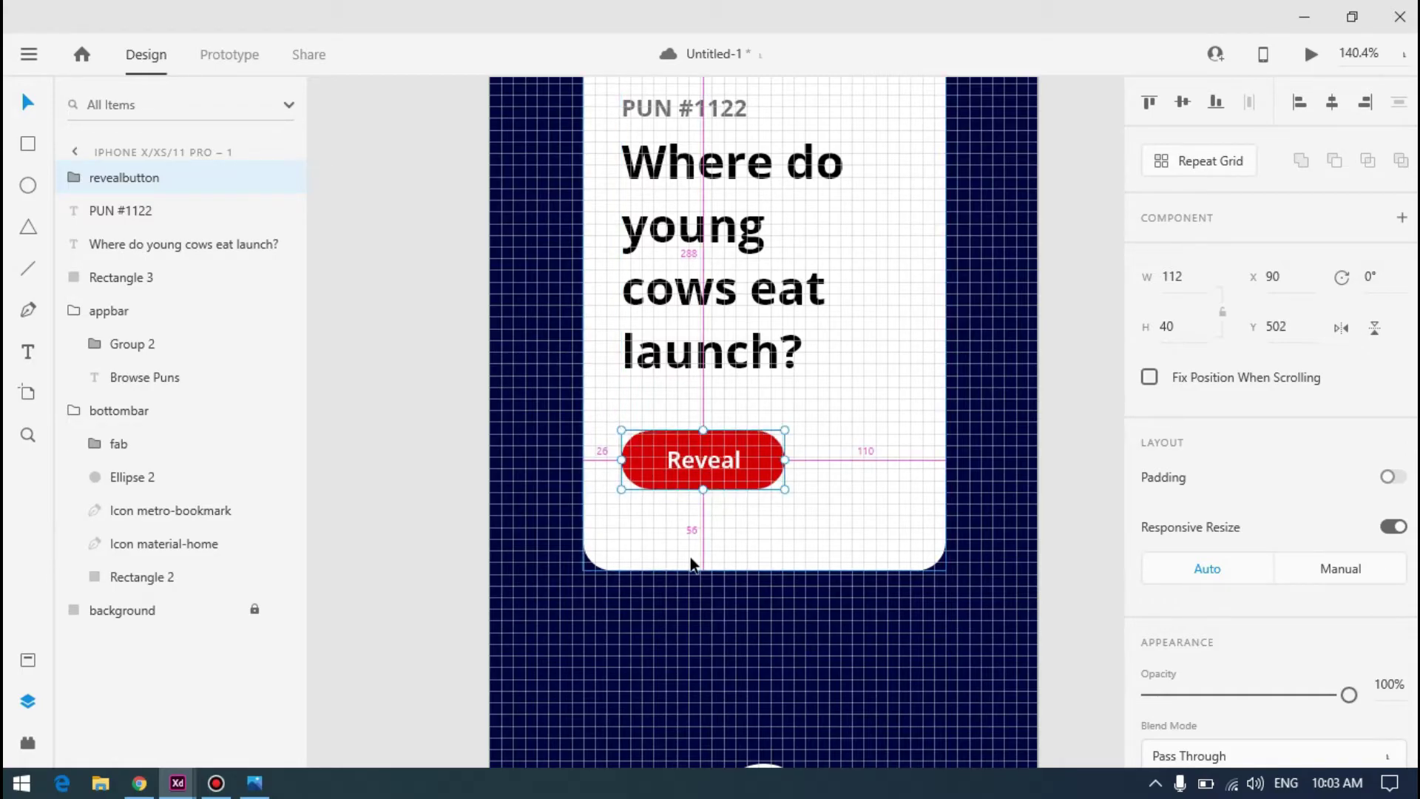
Preview the Browse Puns screen and compare it with the reference mockup image
{"action": "left_click", "coordinate": [434, 388]}
{"action": "scroll", "coordinate": [433, 388], "scroll_direction": "down", "scroll_amount": 5}
{"action": "key", "text": "alt+Tab"}
{"action": "key", "text": "alt+Tab"}
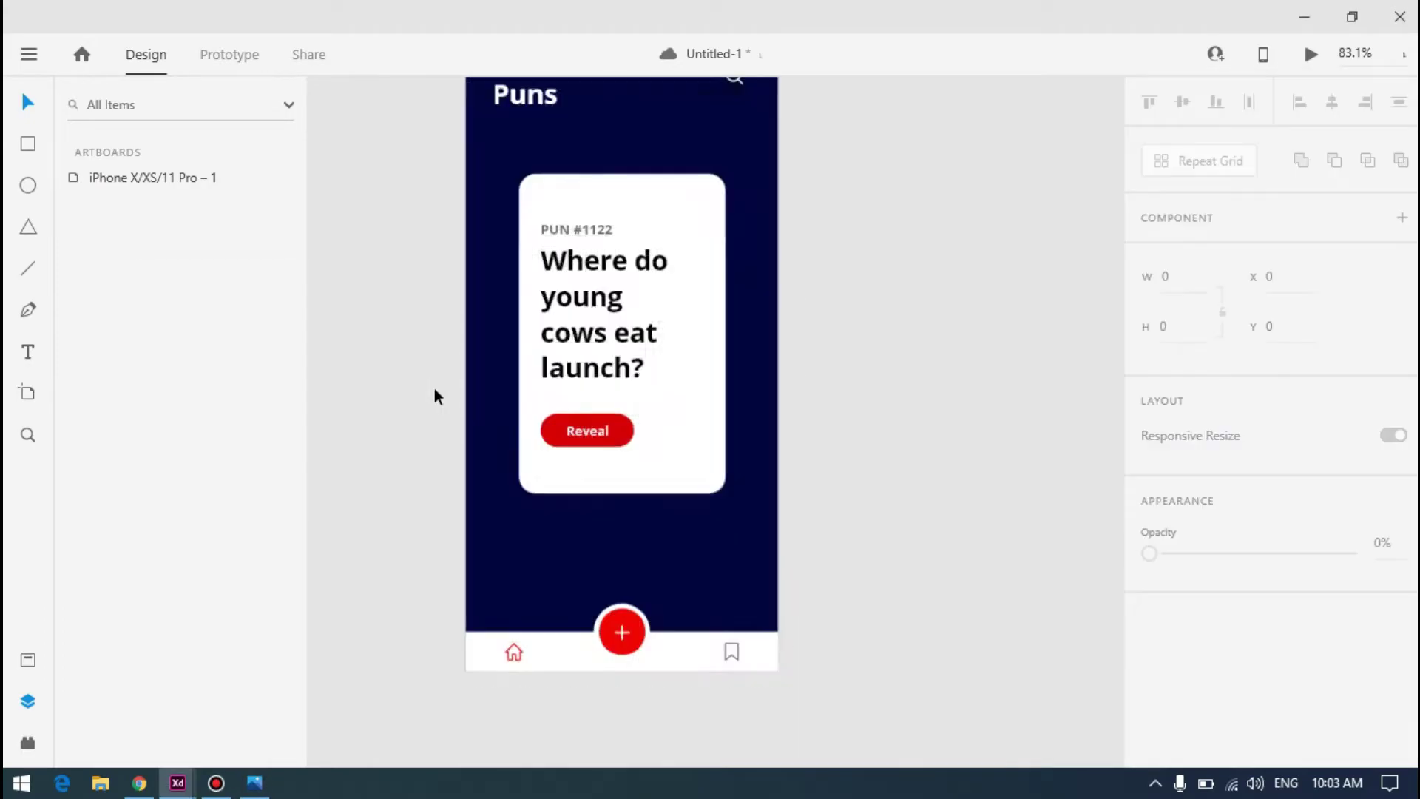
{"action": "scroll", "coordinate": [433, 388], "scroll_direction": "down", "scroll_amount": 6}
{"action": "left_click", "coordinate": [1309, 55]}
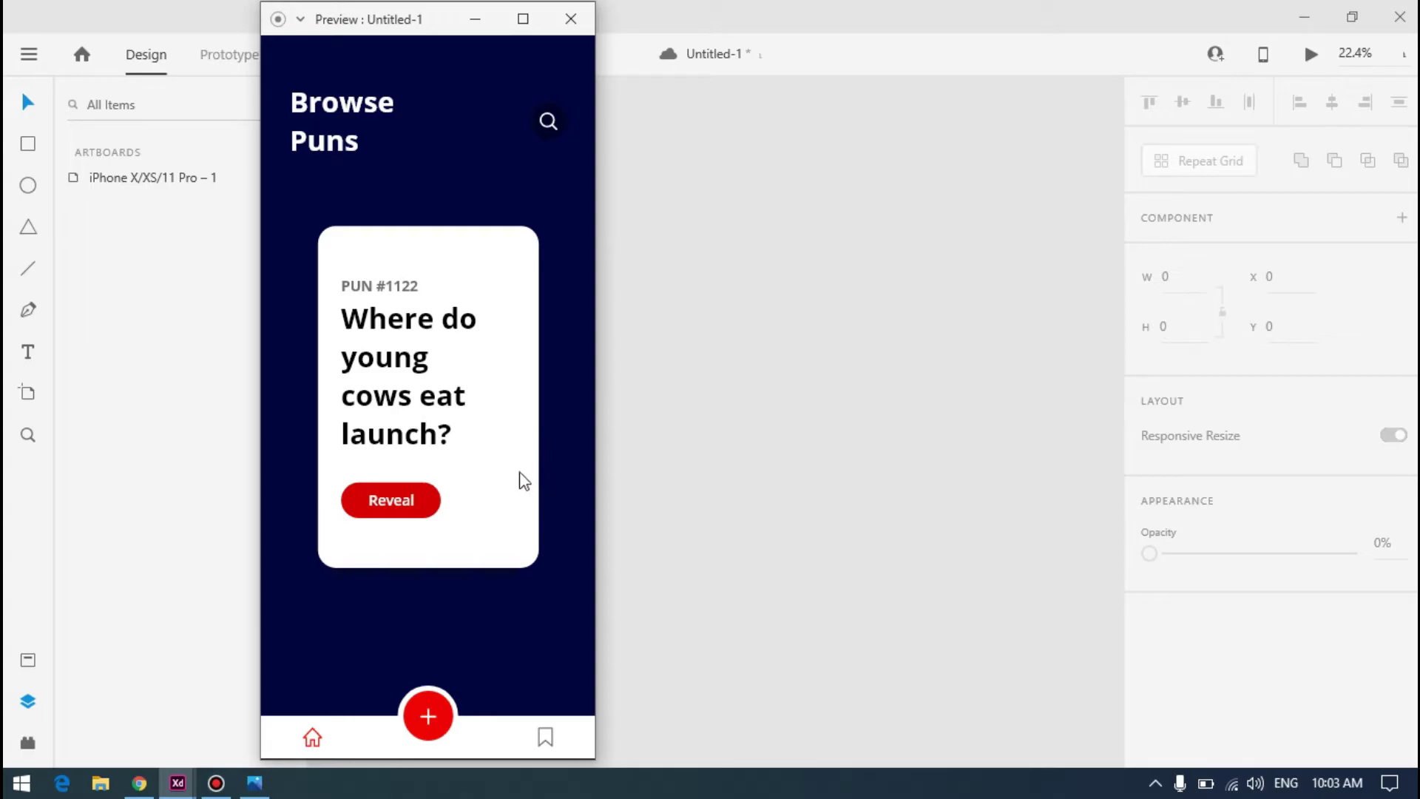
{"action": "left_click", "coordinate": [254, 783]}
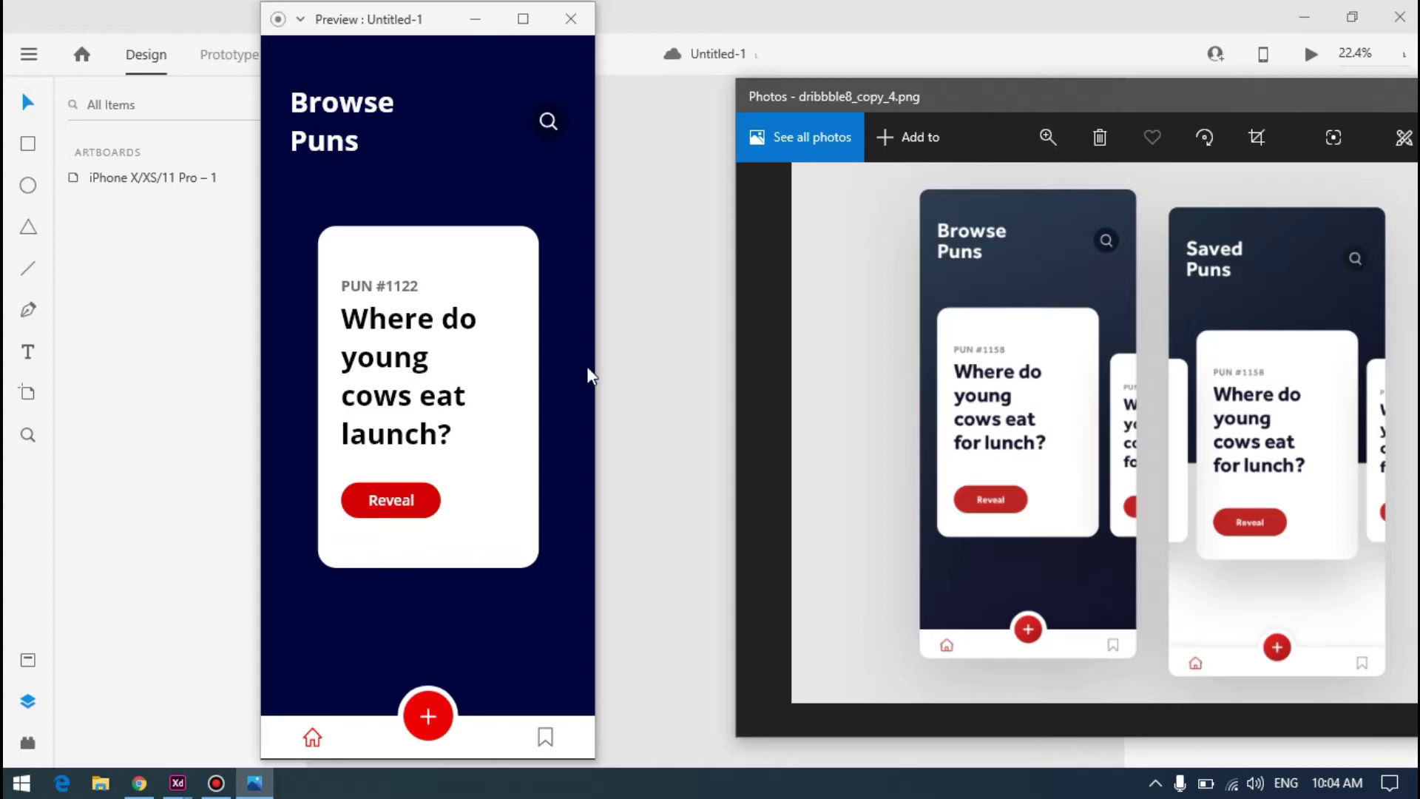
Widen the white pun card evenly on both sides to a width of 264, with X at 56
{"action": "left_click", "coordinate": [666, 315]}
{"action": "left_click", "coordinate": [499, 362]}
{"action": "scroll", "coordinate": [498, 363], "scroll_direction": "up", "scroll_amount": 5}
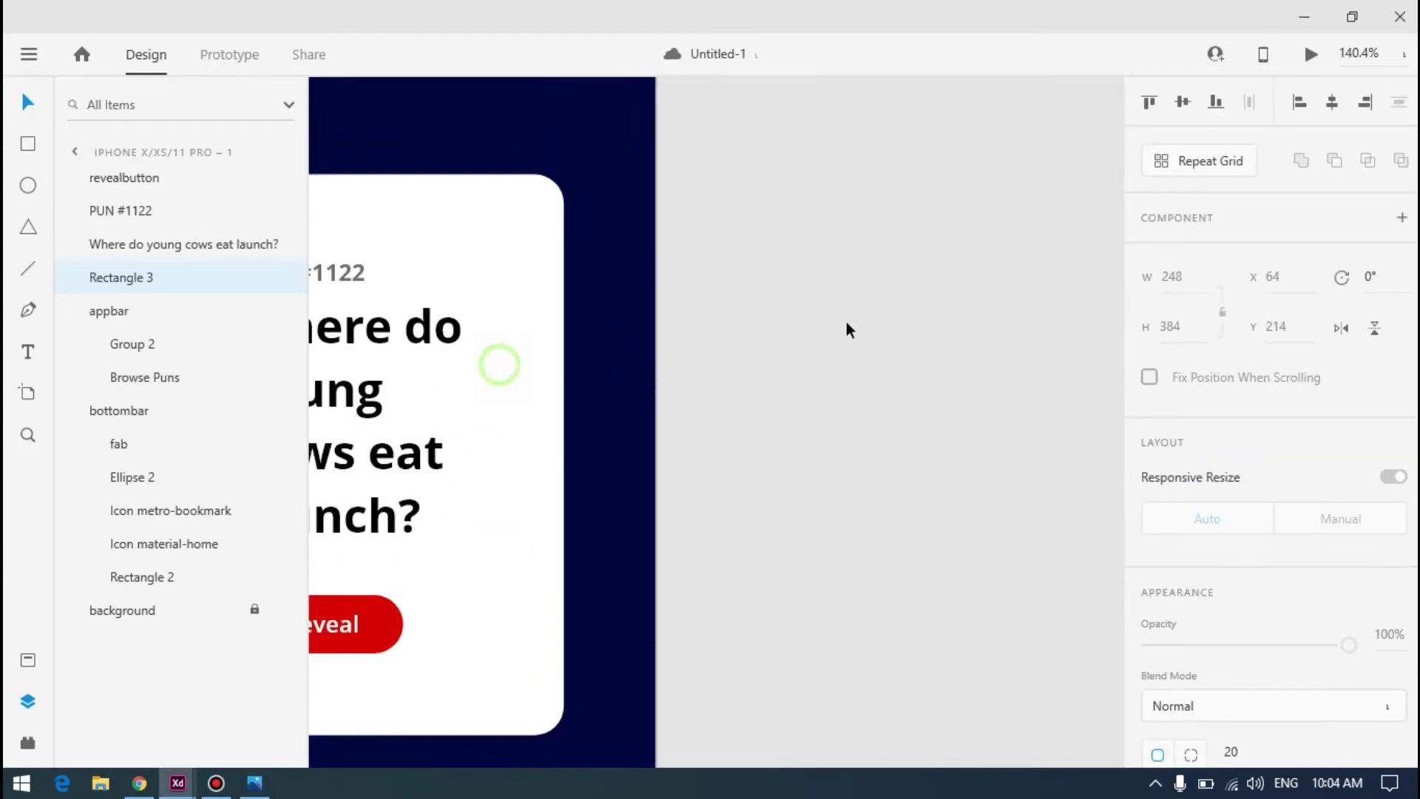
{"action": "scroll", "coordinate": [843, 327], "scroll_direction": "down", "scroll_amount": 2}
{"action": "scroll", "coordinate": [760, 335], "scroll_direction": "up", "scroll_amount": 2}
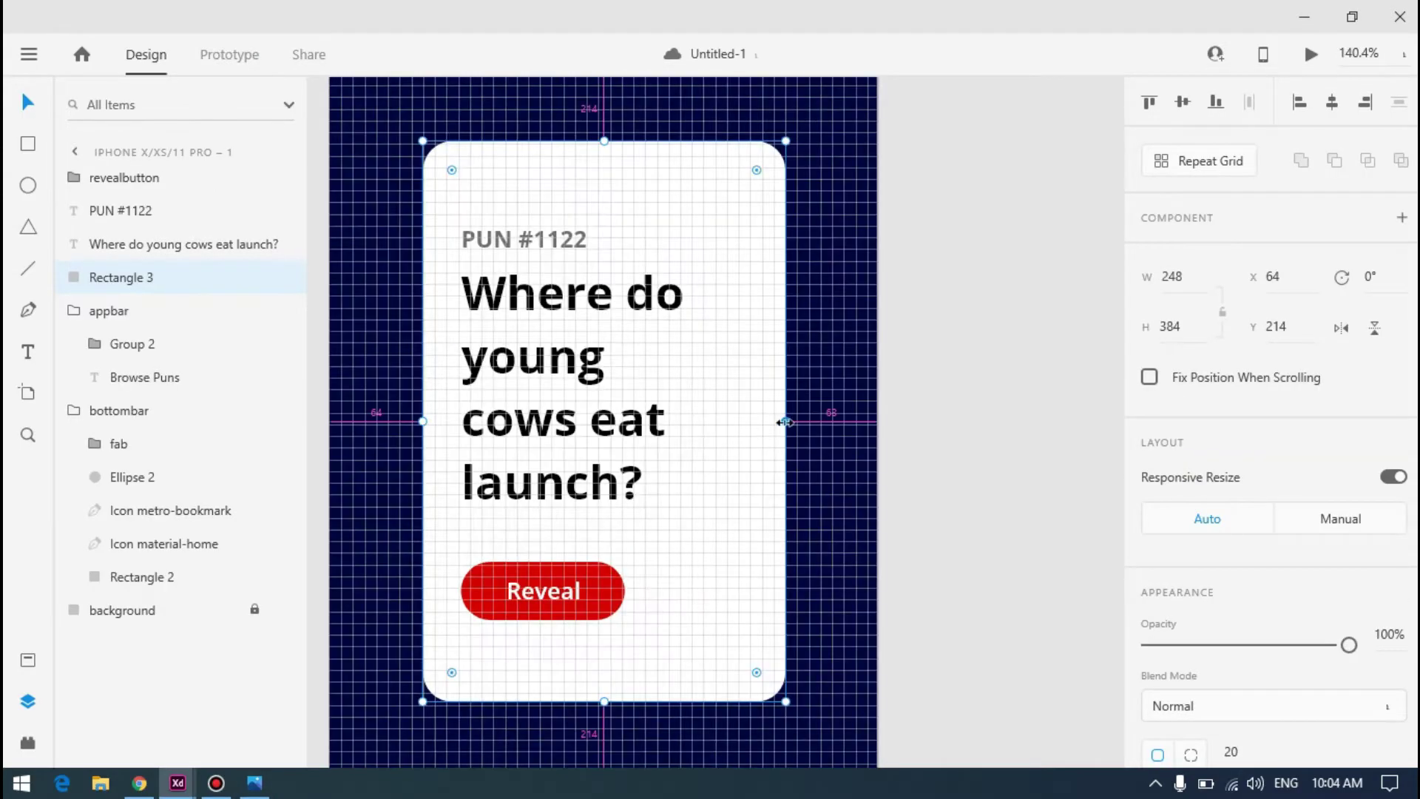
{"action": "left_click_drag", "start_coordinate": [787, 421], "coordinate": [804, 422]}
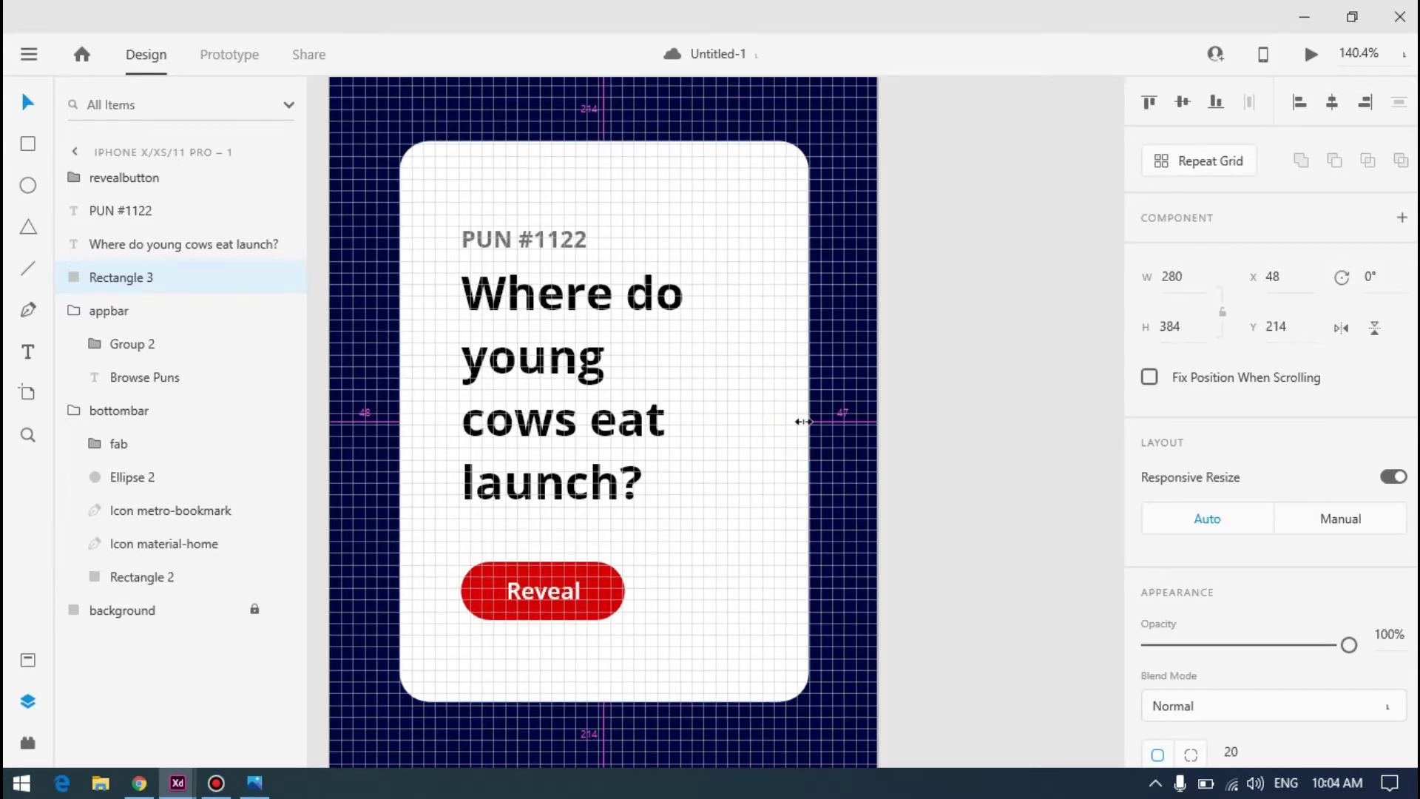
{"action": "left_click_drag", "start_coordinate": [803, 421], "coordinate": [800, 421]}
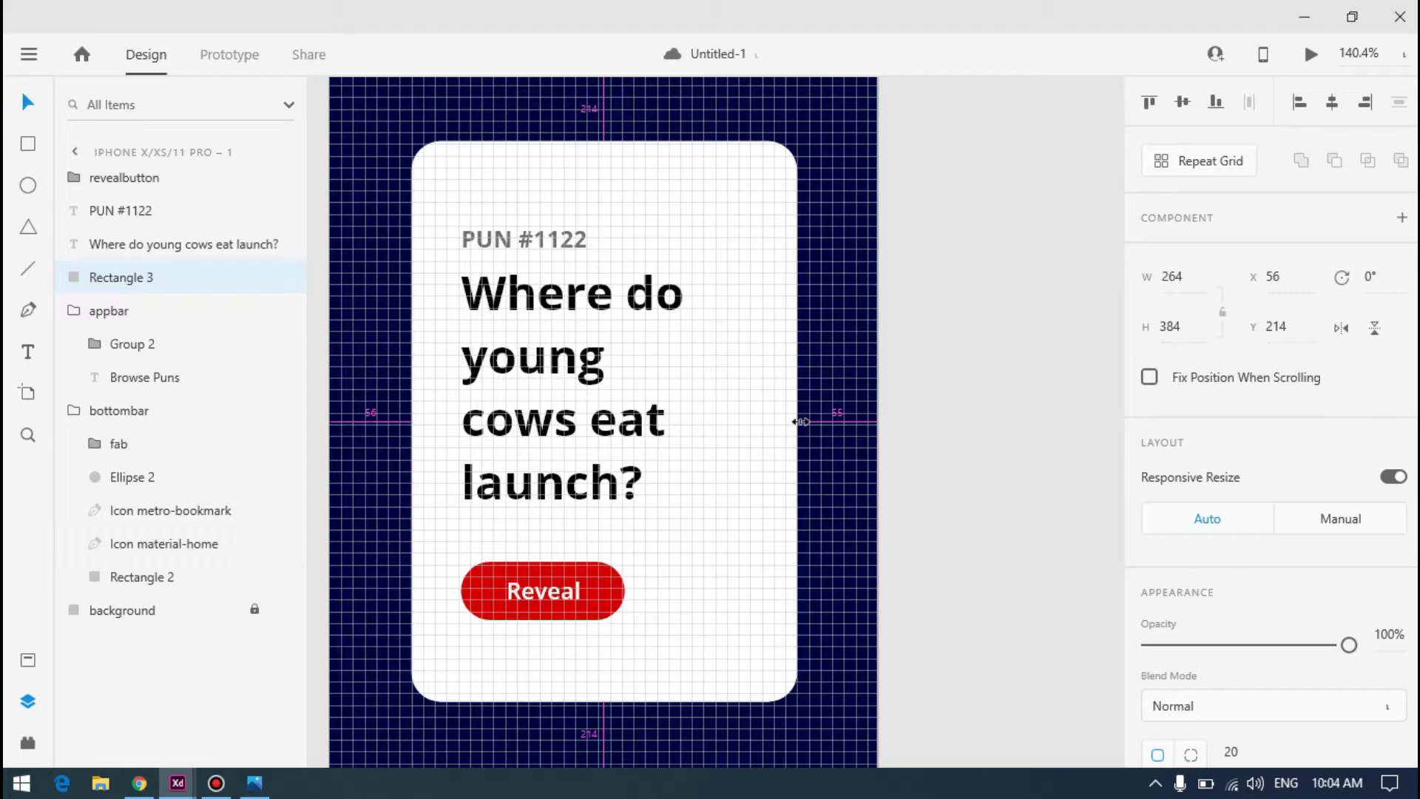
{"action": "left_click", "coordinate": [890, 374]}
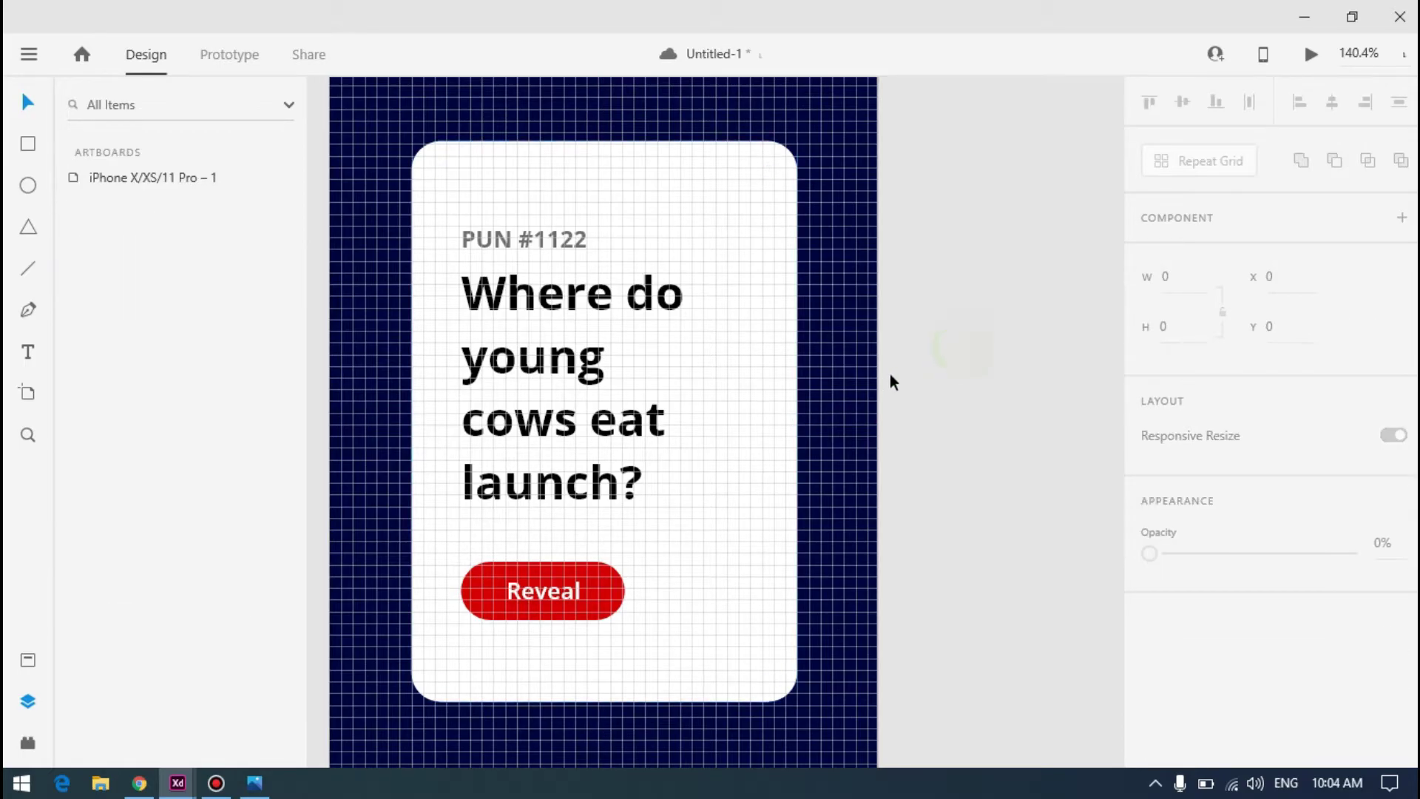
Compare the preview of the widened card with the reference mockup
{"action": "key", "text": "alt+Tab"}
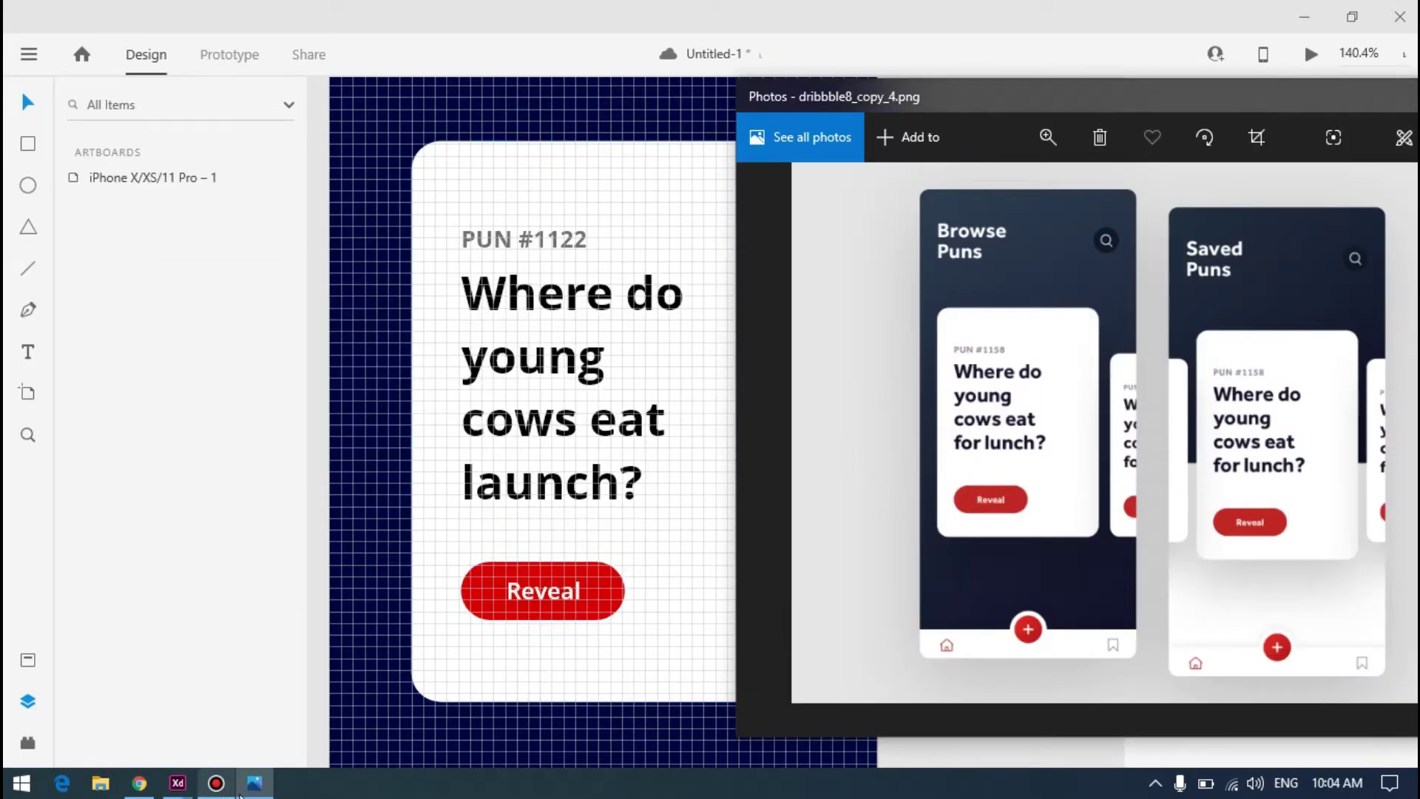
{"action": "mouse_move", "coordinate": [179, 788]}
{"action": "left_click", "coordinate": [291, 704]}
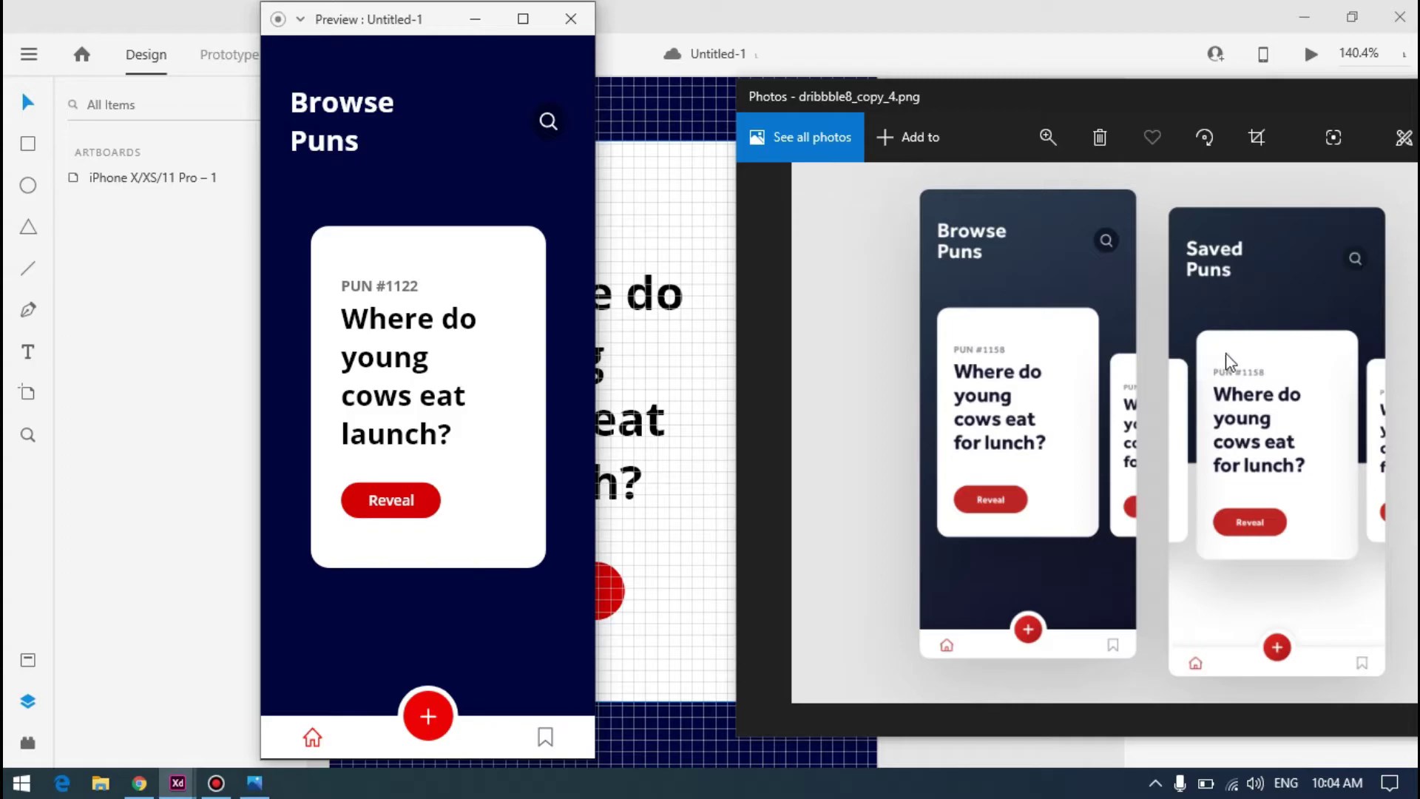
{"action": "left_click", "coordinate": [1020, 9]}
Duplicate the Browse Puns artboard and place the copy beside the original
{"action": "key", "text": "ctrl+0"}
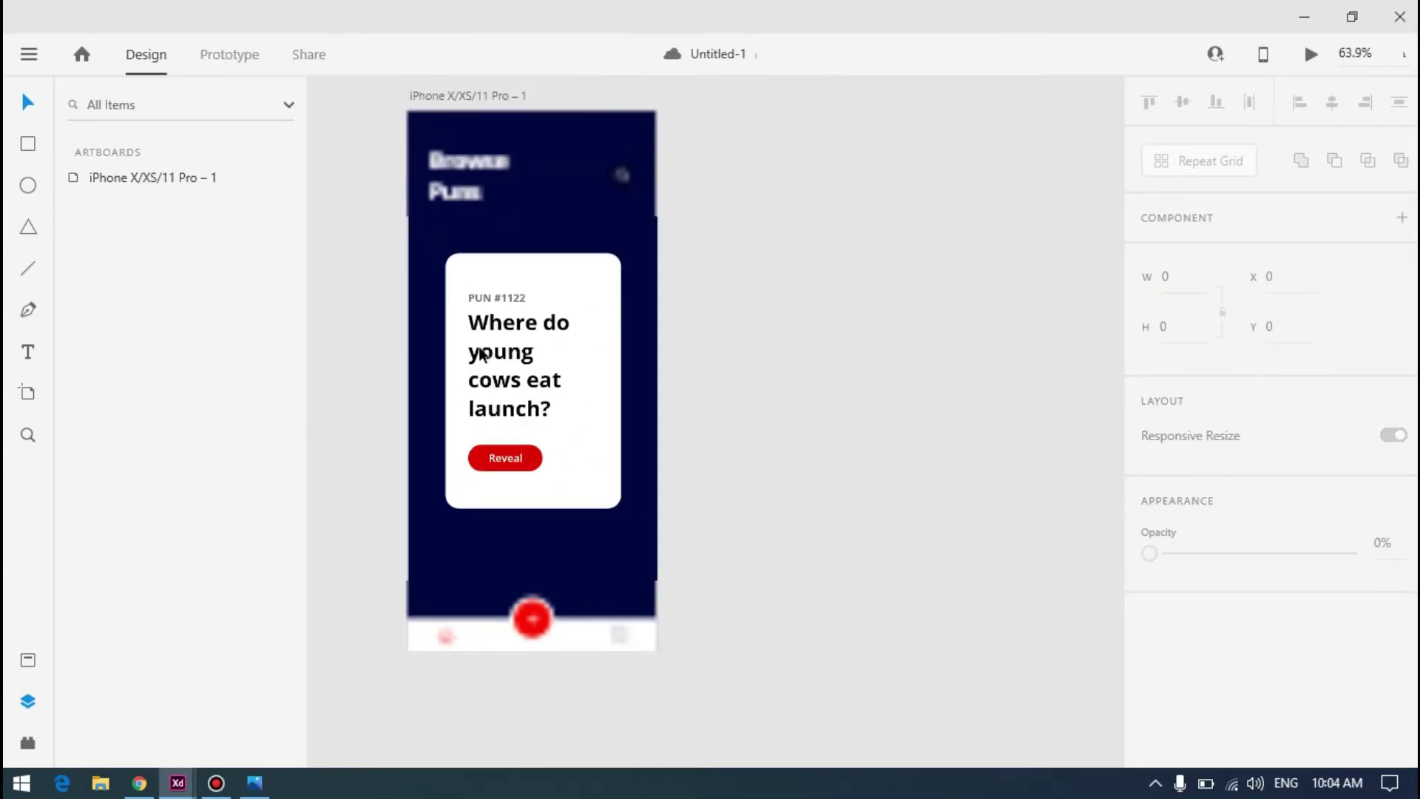
{"action": "left_click", "coordinate": [467, 98]}
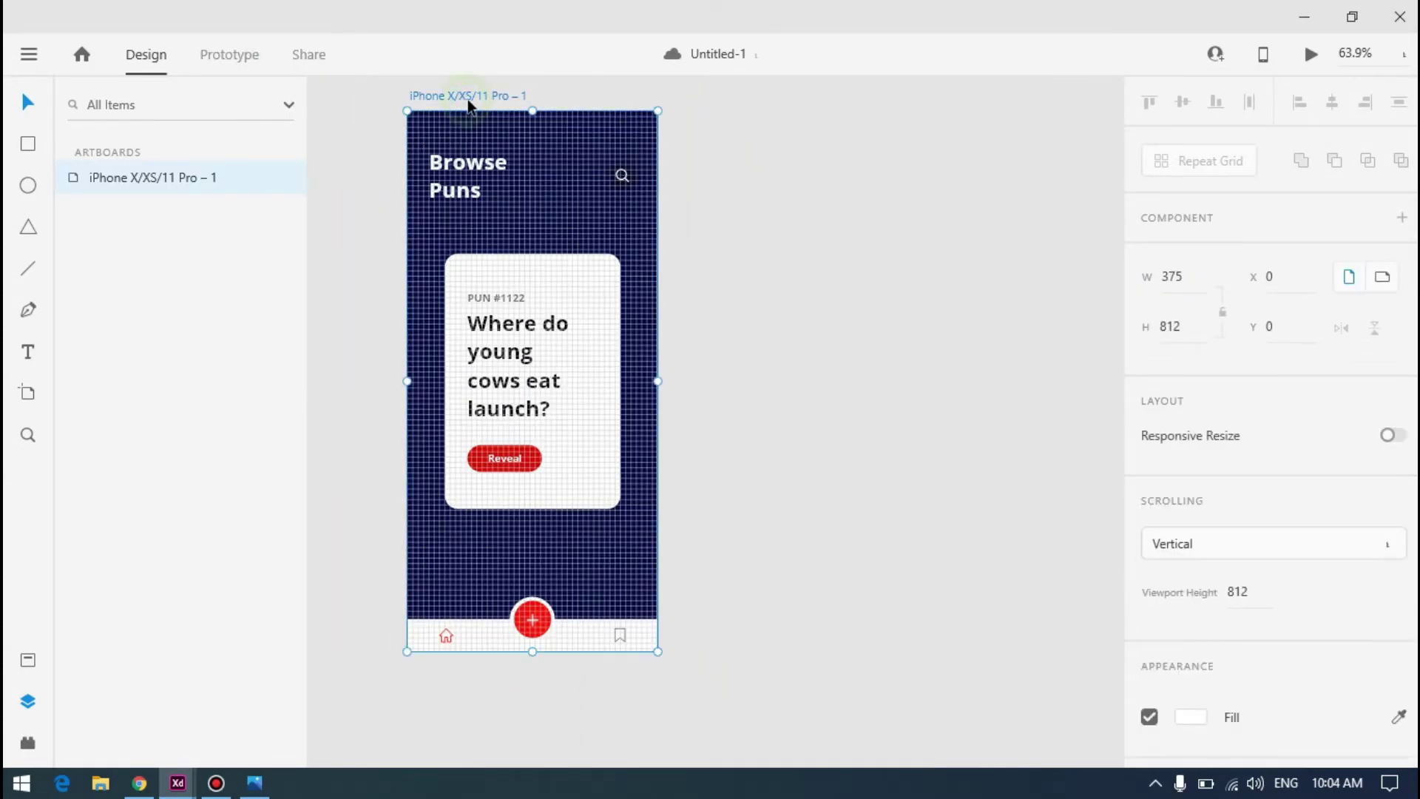
{"action": "scroll", "coordinate": [446, 447], "scroll_direction": "down", "scroll_amount": 3}
{"action": "scroll", "coordinate": [440, 261], "scroll_direction": "up", "scroll_amount": 2}
{"action": "left_click_drag", "start_coordinate": [470, 306], "coordinate": [717, 308]}
{"action": "left_click", "coordinate": [787, 234]}
Check the preview and examine the Saved Puns screen in the reference mockup
{"action": "key", "text": "ctrl+Return"}
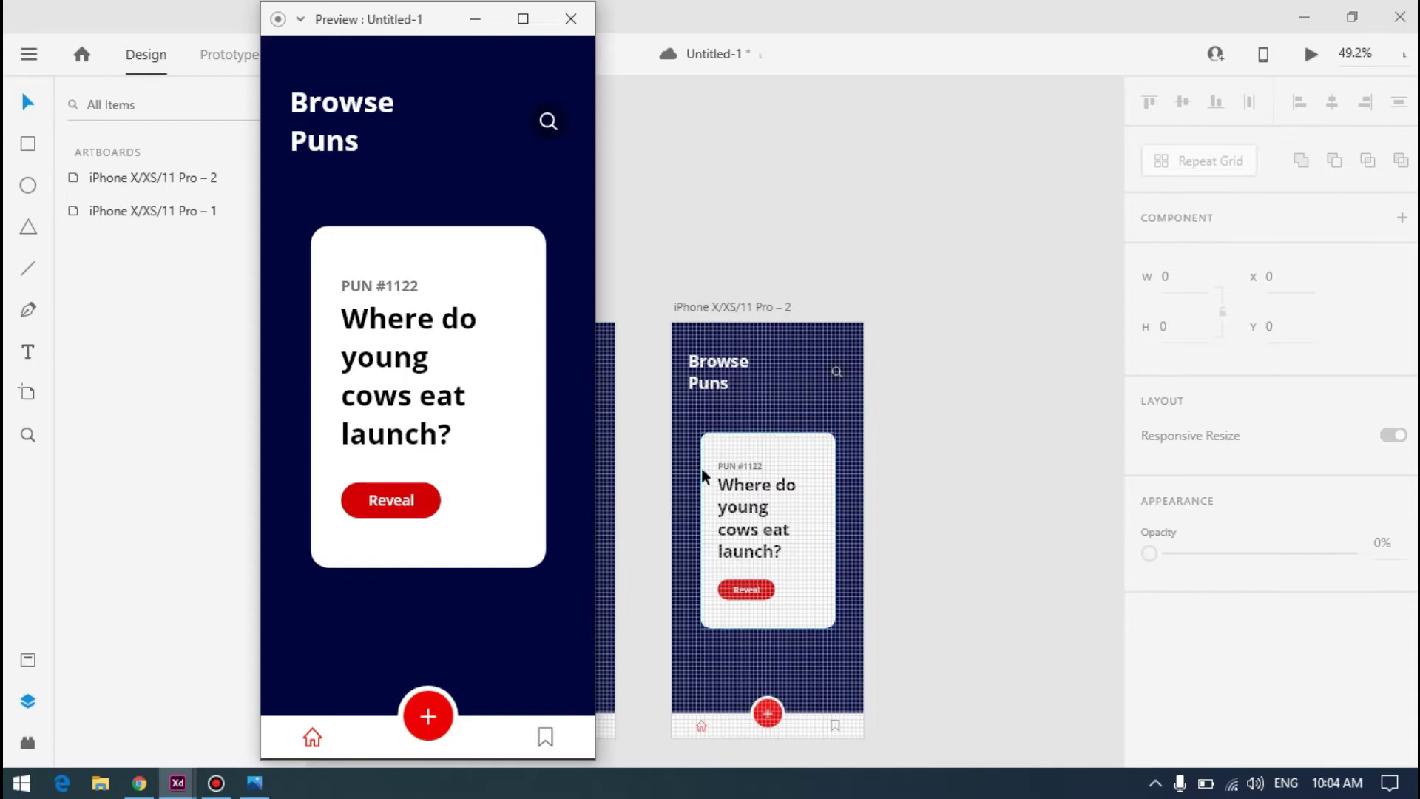
{"action": "key", "text": "alt+Tab"}
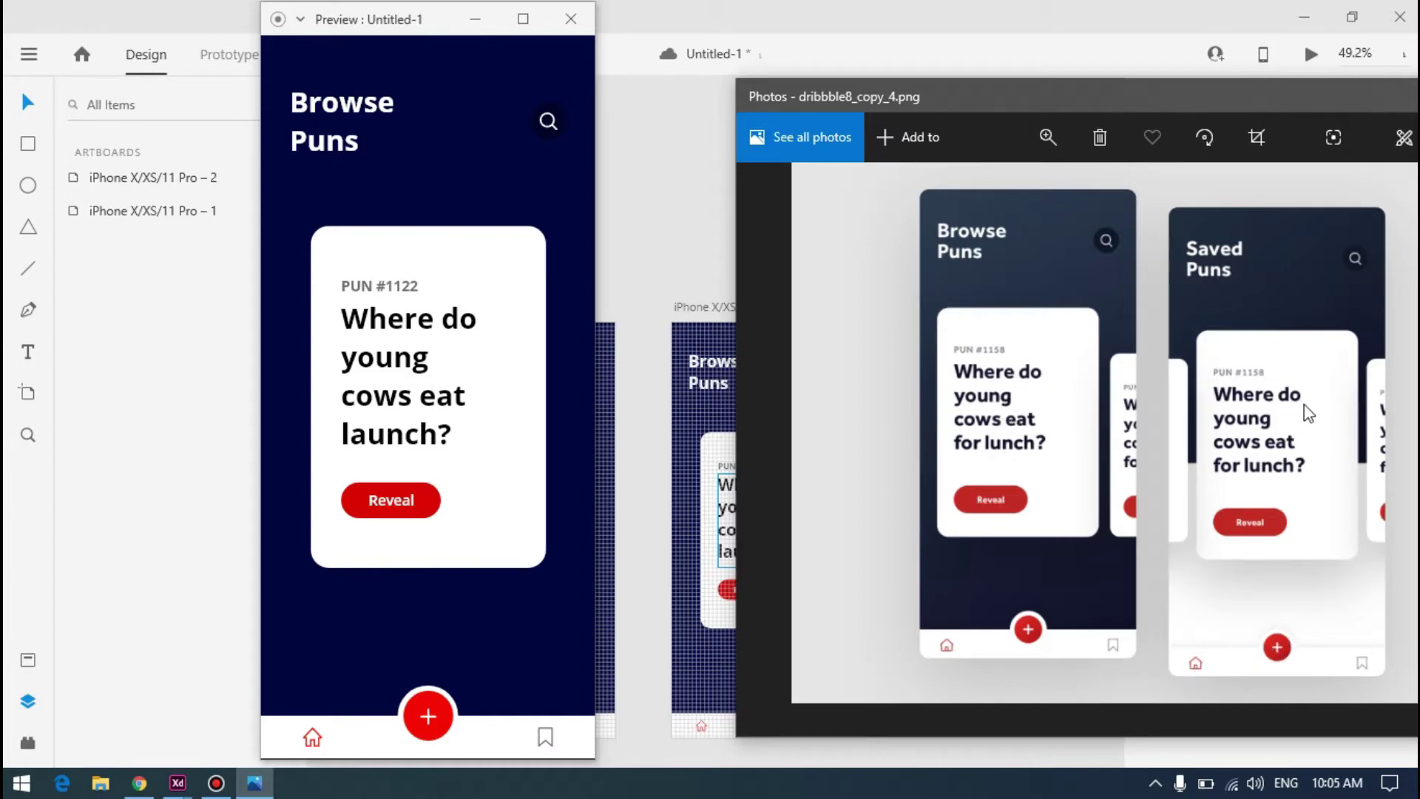
{"action": "left_click", "coordinate": [813, 9]}
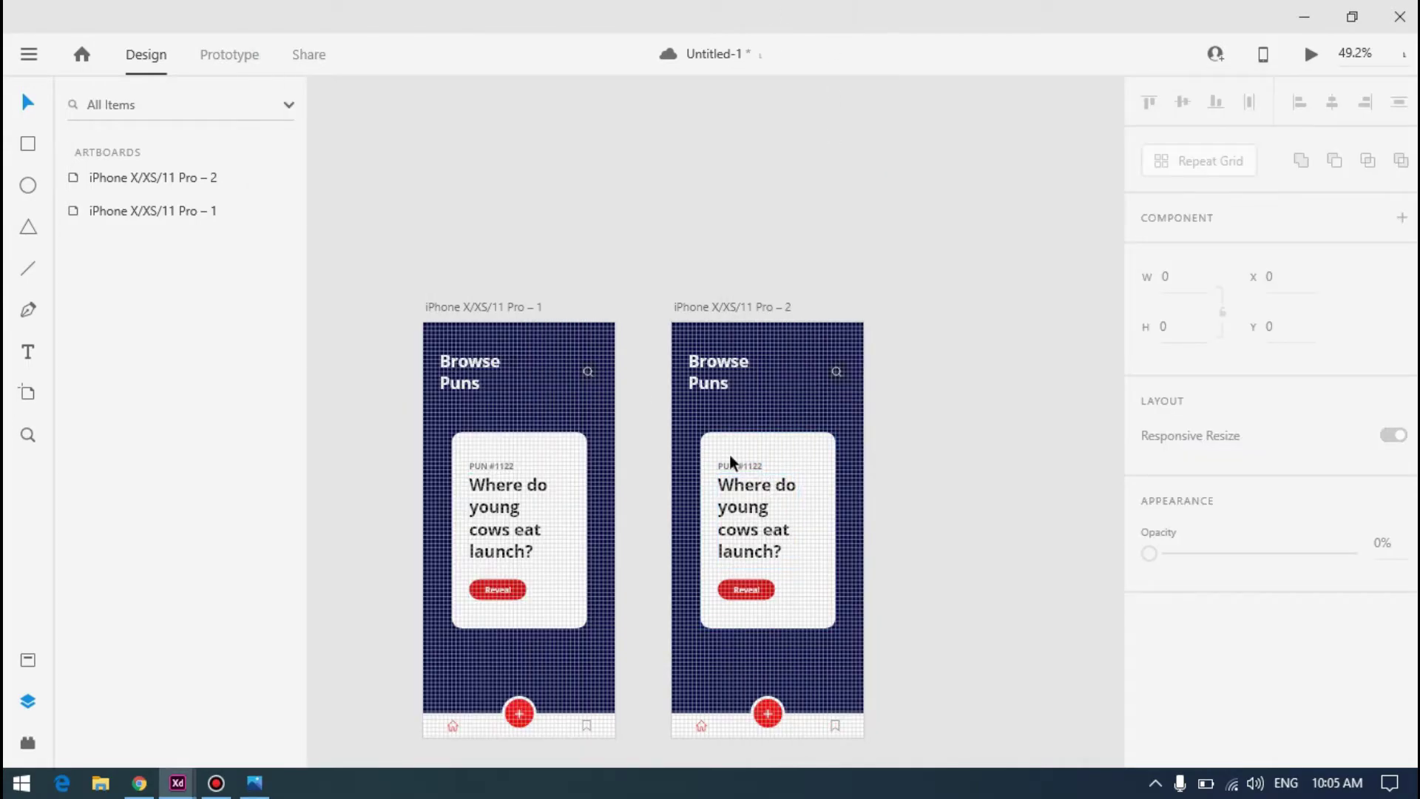
{"action": "key", "text": "alt+Tab"}
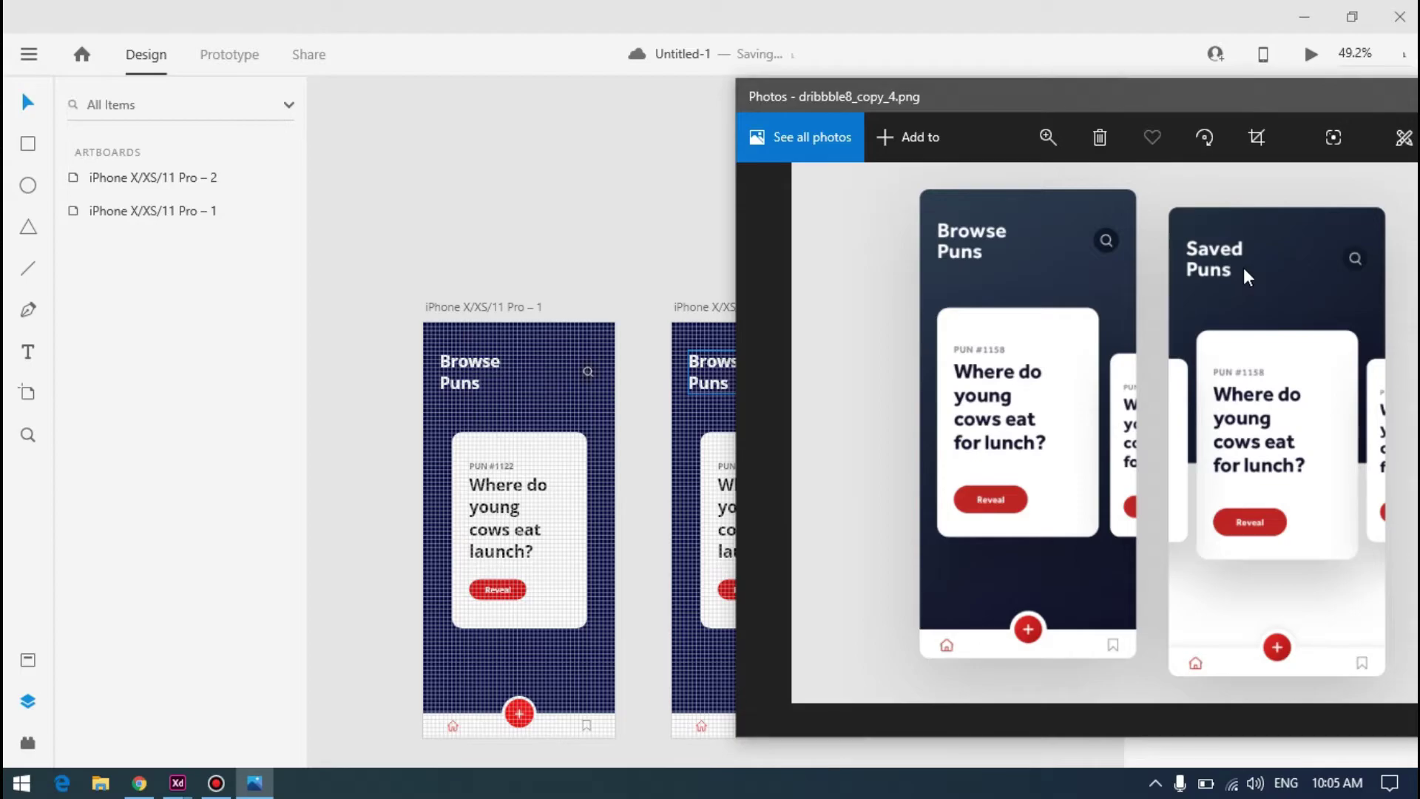
{"action": "left_click", "coordinate": [1063, 57]}
Change the heading on the duplicated artboard to "Saved Puns"
{"action": "left_click", "coordinate": [683, 367]}
{"action": "left_click", "coordinate": [695, 359]}
{"action": "double_click", "coordinate": [723, 367]}
{"action": "double_click", "coordinate": [728, 365]}
{"action": "type", "text": "Saved"}
{"action": "key", "text": "alt+Tab"}
{"action": "key", "text": "alt+Tab"}
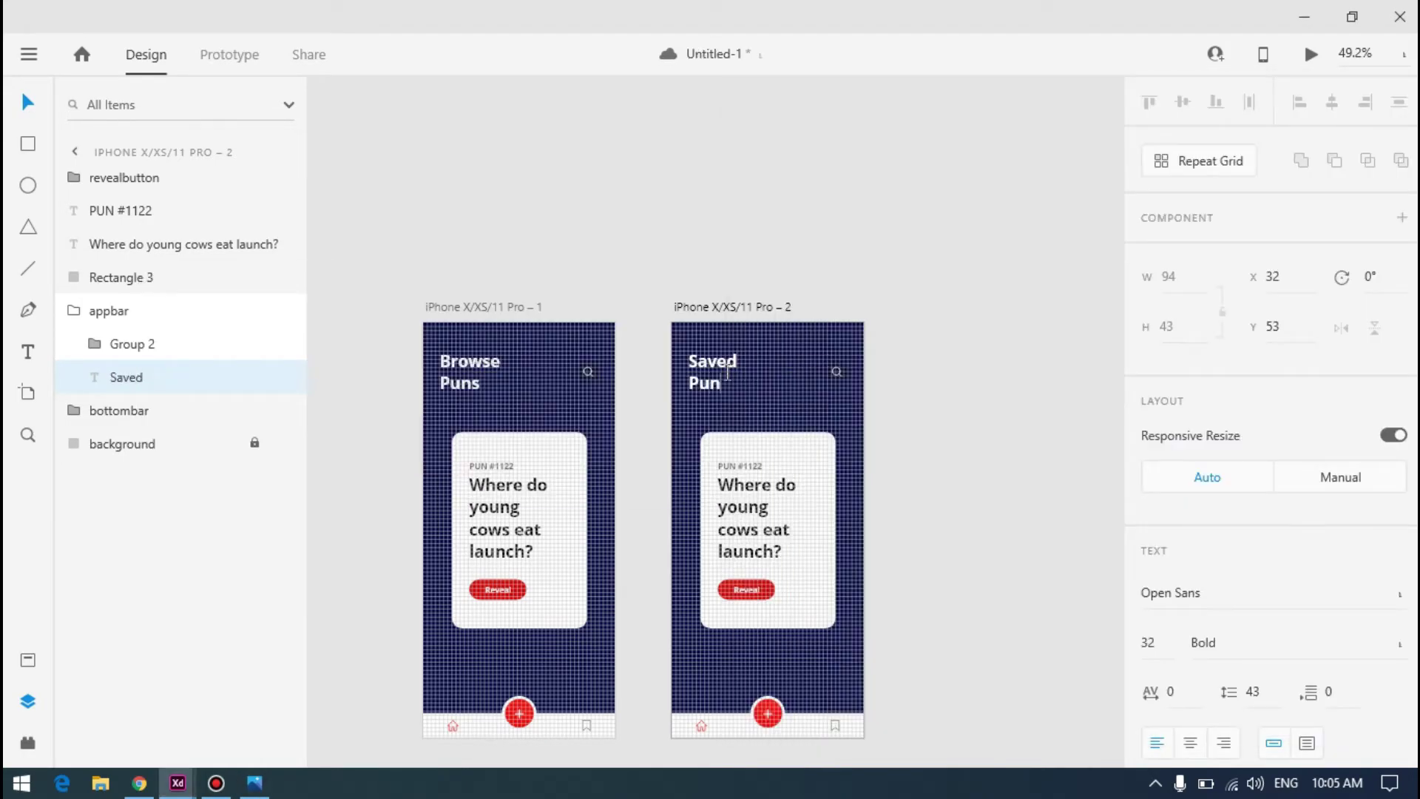
{"action": "key", "text": "Escape"}
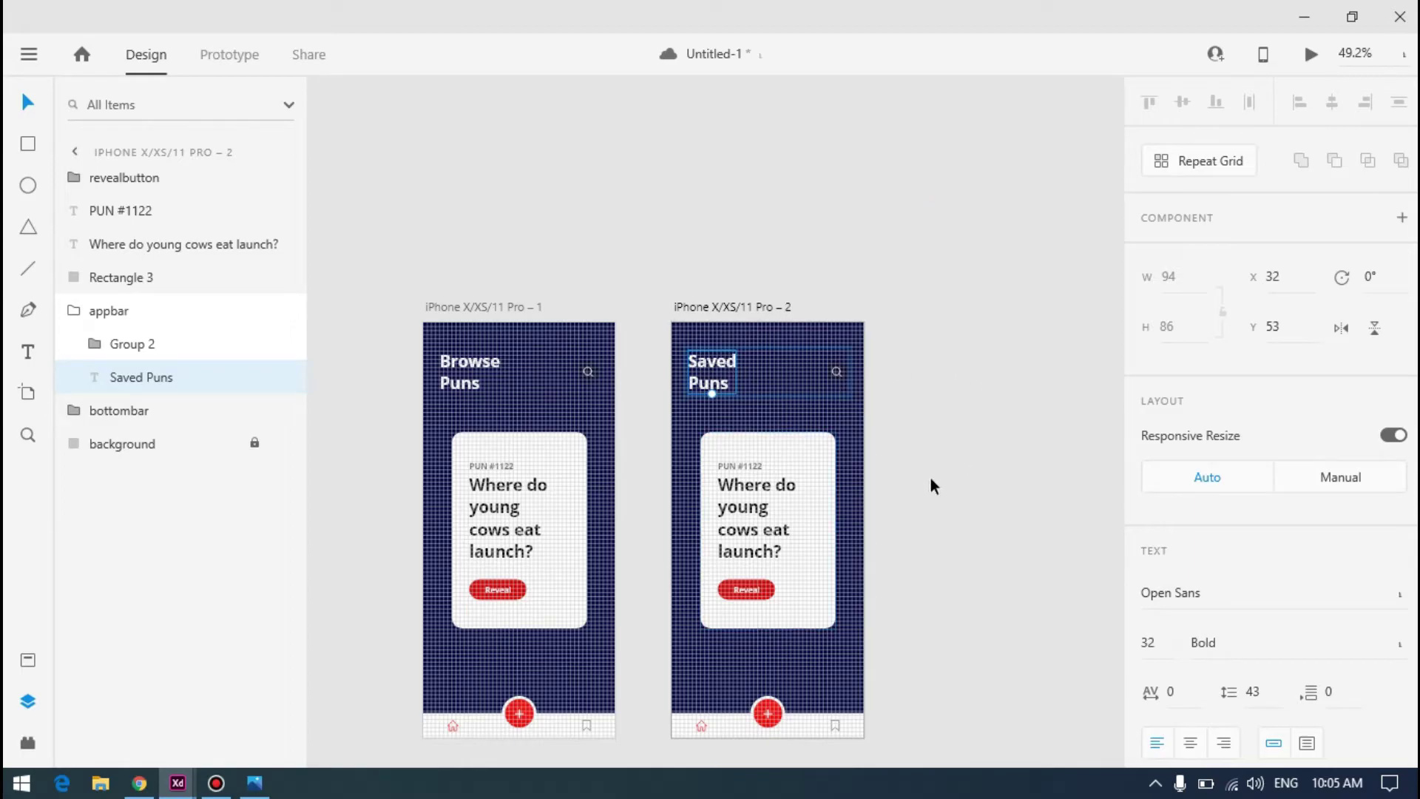
Unlock the navy background on the Saved Puns artboard and shorten it from its lower edge to a height of 507
{"action": "key", "text": "alt+Tab"}
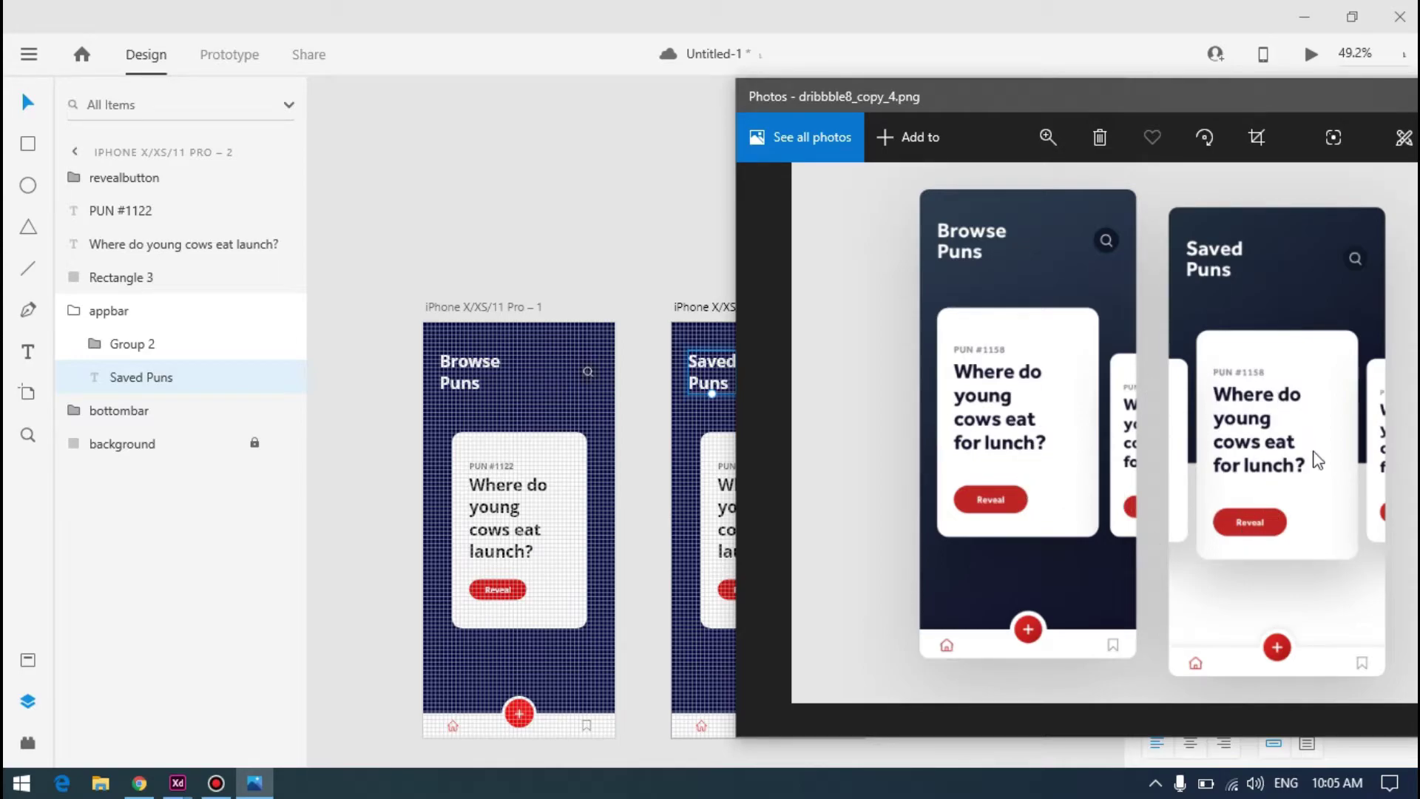
{"action": "key", "text": "alt+Tab"}
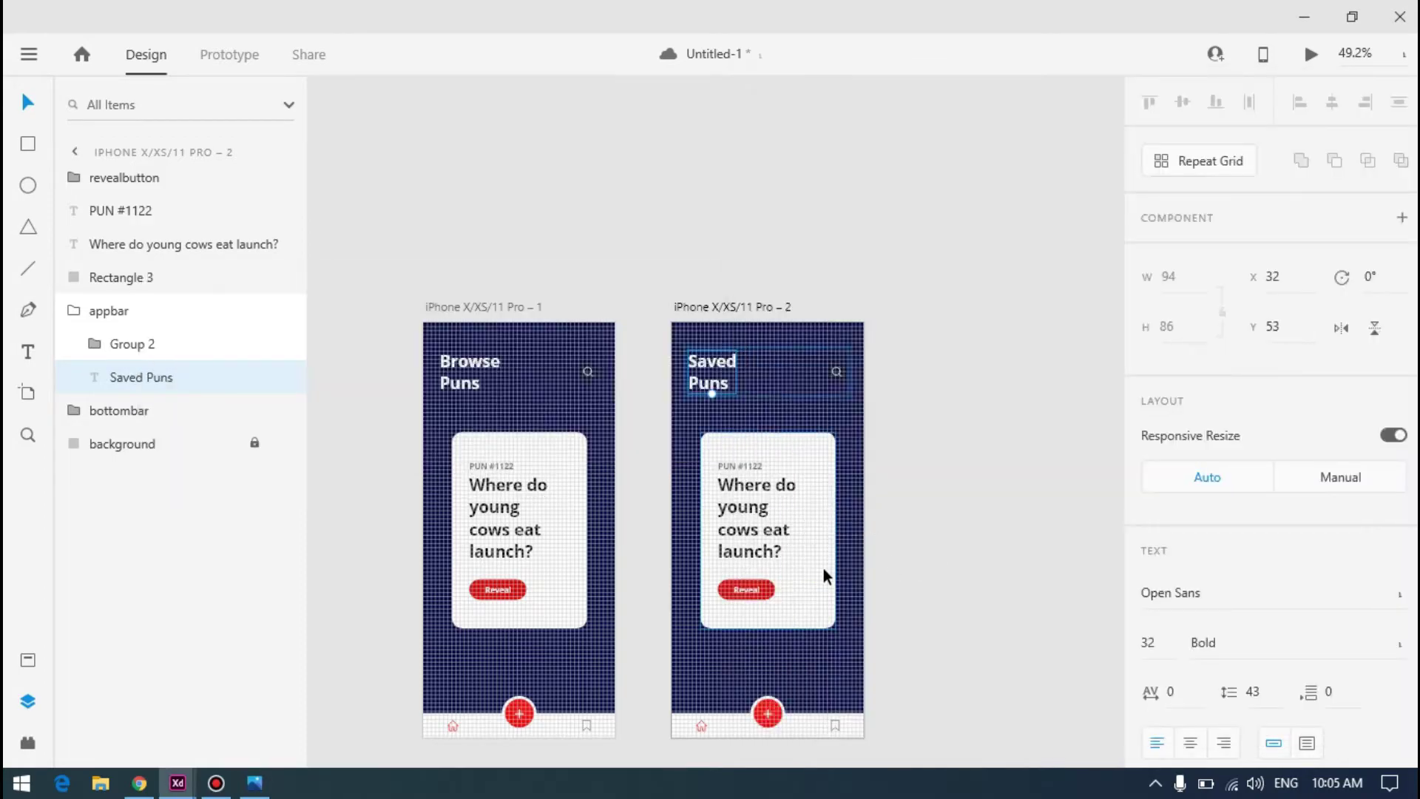
{"action": "left_click", "coordinate": [856, 611]}
{"action": "scroll", "coordinate": [780, 699], "scroll_direction": "up", "scroll_amount": 5}
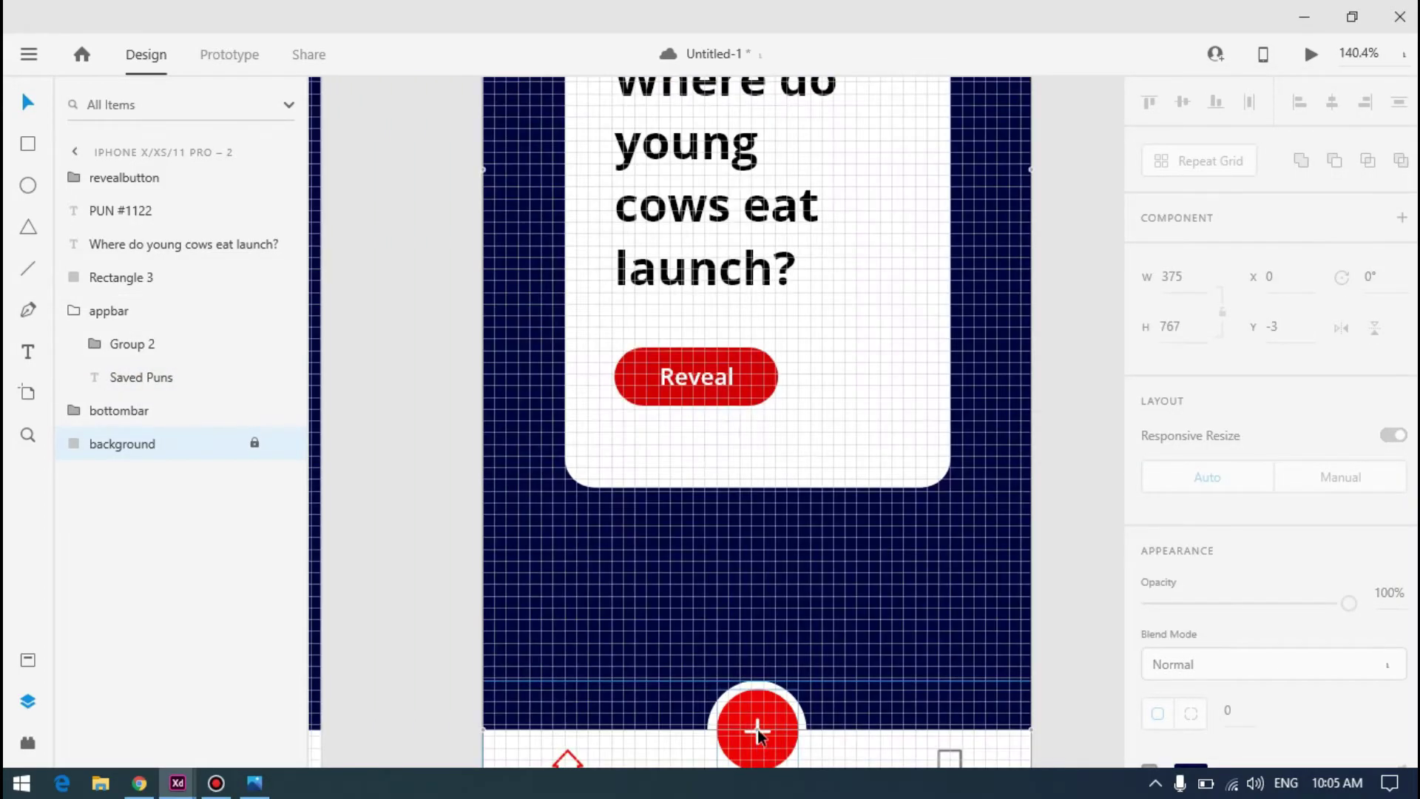
{"action": "scroll", "coordinate": [761, 734], "scroll_direction": "up", "scroll_amount": 8}
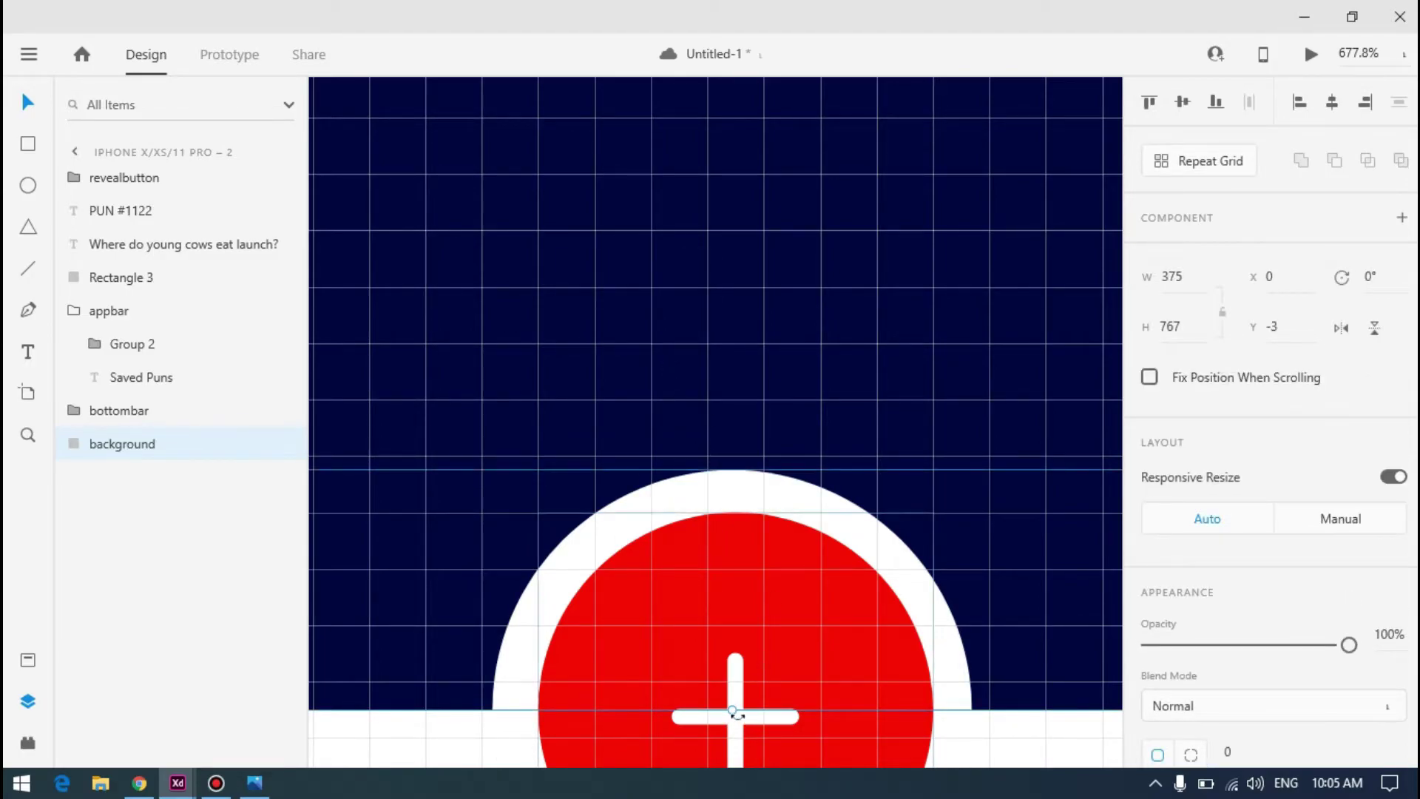
{"action": "scroll", "coordinate": [734, 626], "scroll_direction": "down", "scroll_amount": 4}
{"action": "scroll", "coordinate": [734, 626], "scroll_direction": "down", "scroll_amount": 4}
{"action": "key", "text": "ctrl+apostrophe"}
{"action": "left_click_drag", "start_coordinate": [732, 649], "coordinate": [728, 258]}
{"action": "key", "text": "ctrl+0"}
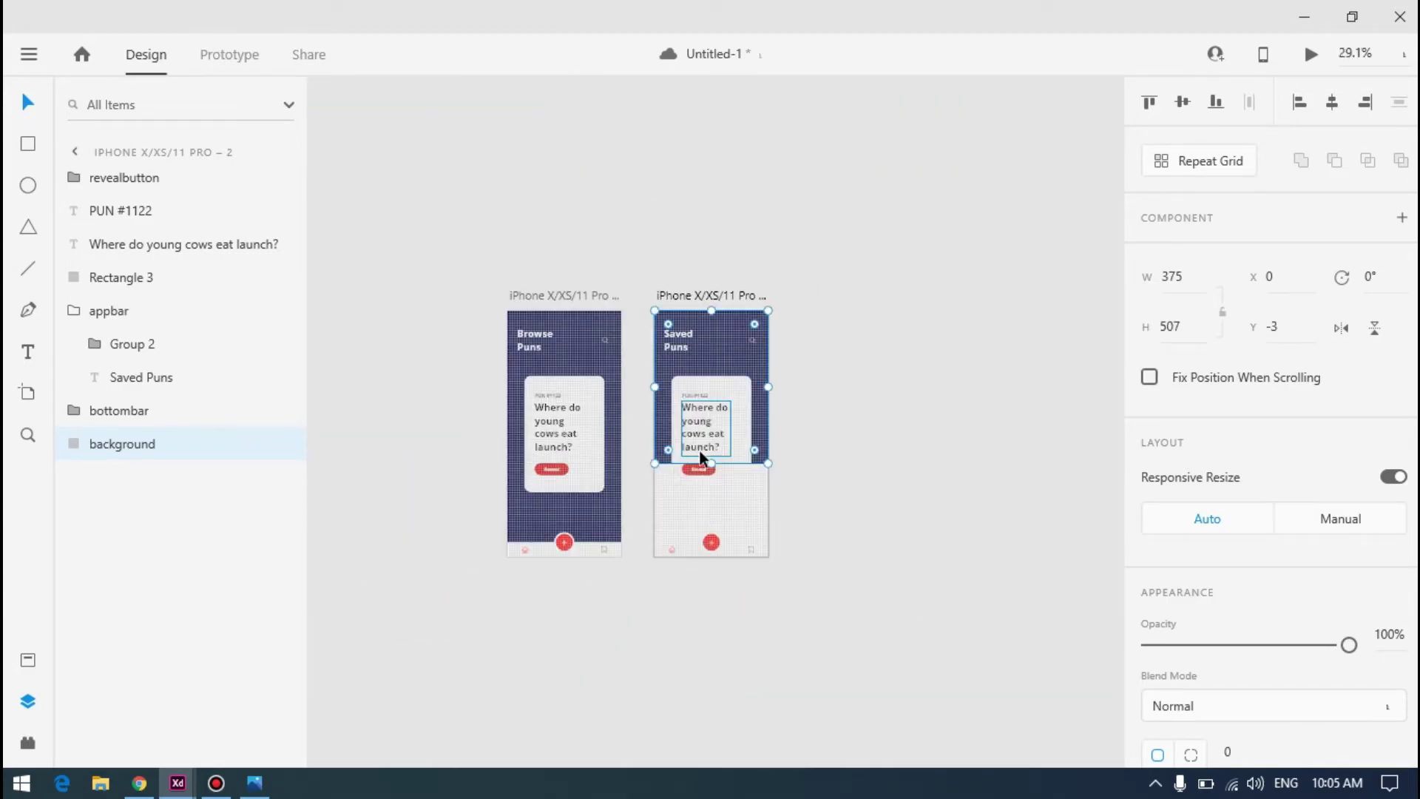
Following the reference mockup, shorten the Saved Puns background further to a height of 419
{"action": "scroll", "coordinate": [725, 477], "scroll_direction": "up", "scroll_amount": 3}
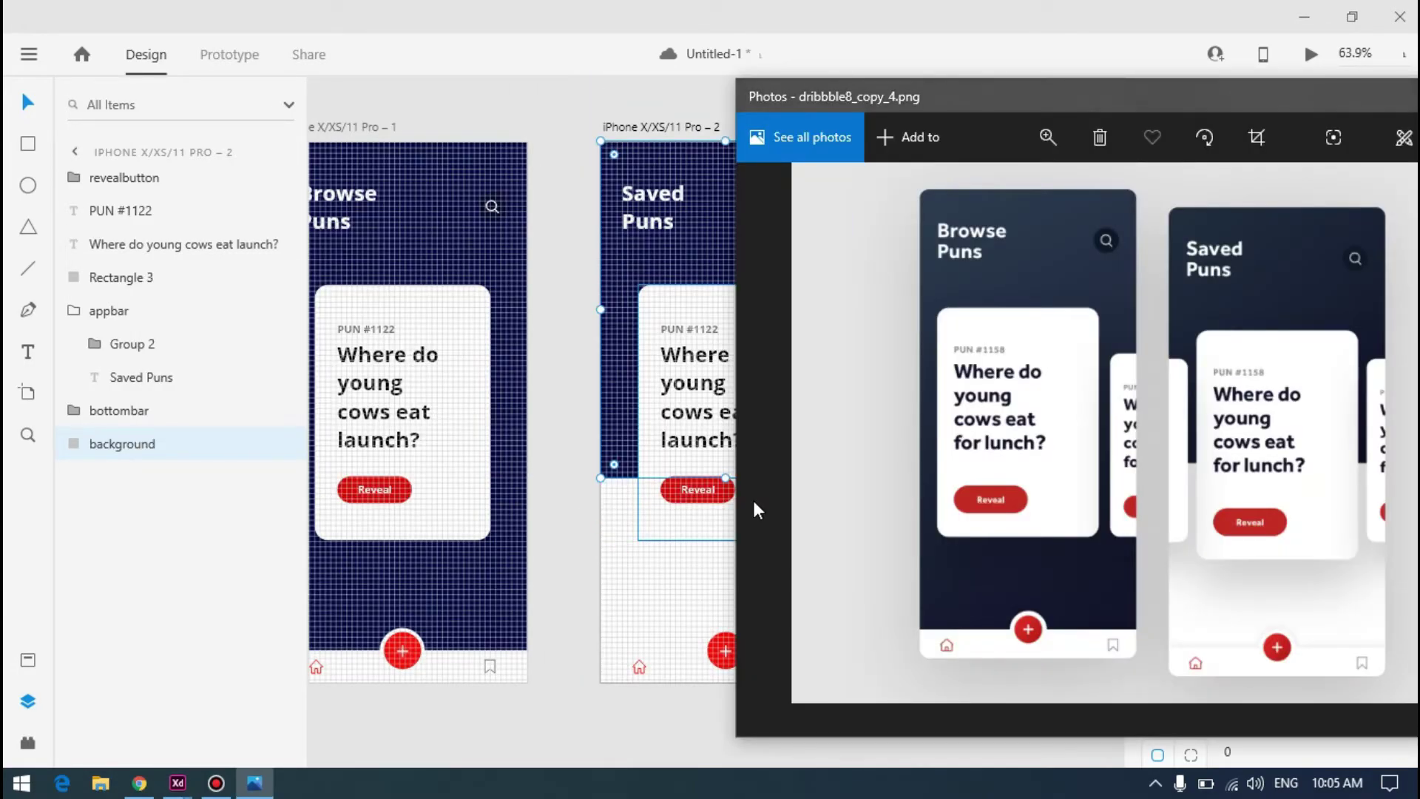
{"action": "key", "text": "alt+Tab"}
{"action": "left_click", "coordinate": [723, 477]}
{"action": "mouse_move", "coordinate": [723, 411]}
{"action": "left_mouse_down"}
{"action": "mouse_move", "coordinate": [726, 399]}
{"action": "mouse_move", "coordinate": [729, 438]}
{"action": "mouse_move", "coordinate": [723, 385]}
{"action": "mouse_move", "coordinate": [729, 436]}
{"action": "mouse_move", "coordinate": [729, 419]}
{"action": "left_mouse_up"}
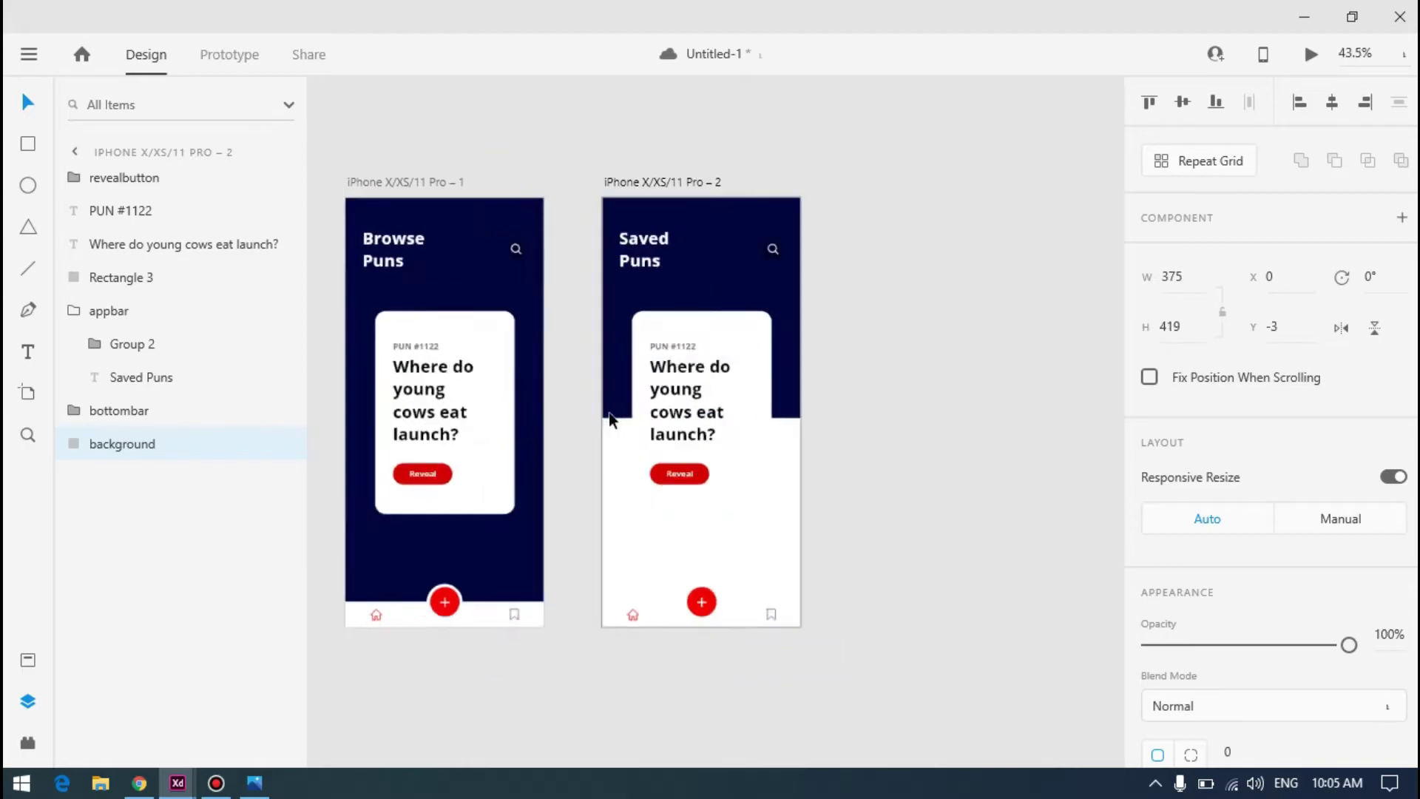
{"action": "scroll", "coordinate": [596, 417], "scroll_direction": "down", "scroll_amount": 3}
{"action": "scroll", "coordinate": [628, 406], "scroll_direction": "up", "scroll_amount": 5}
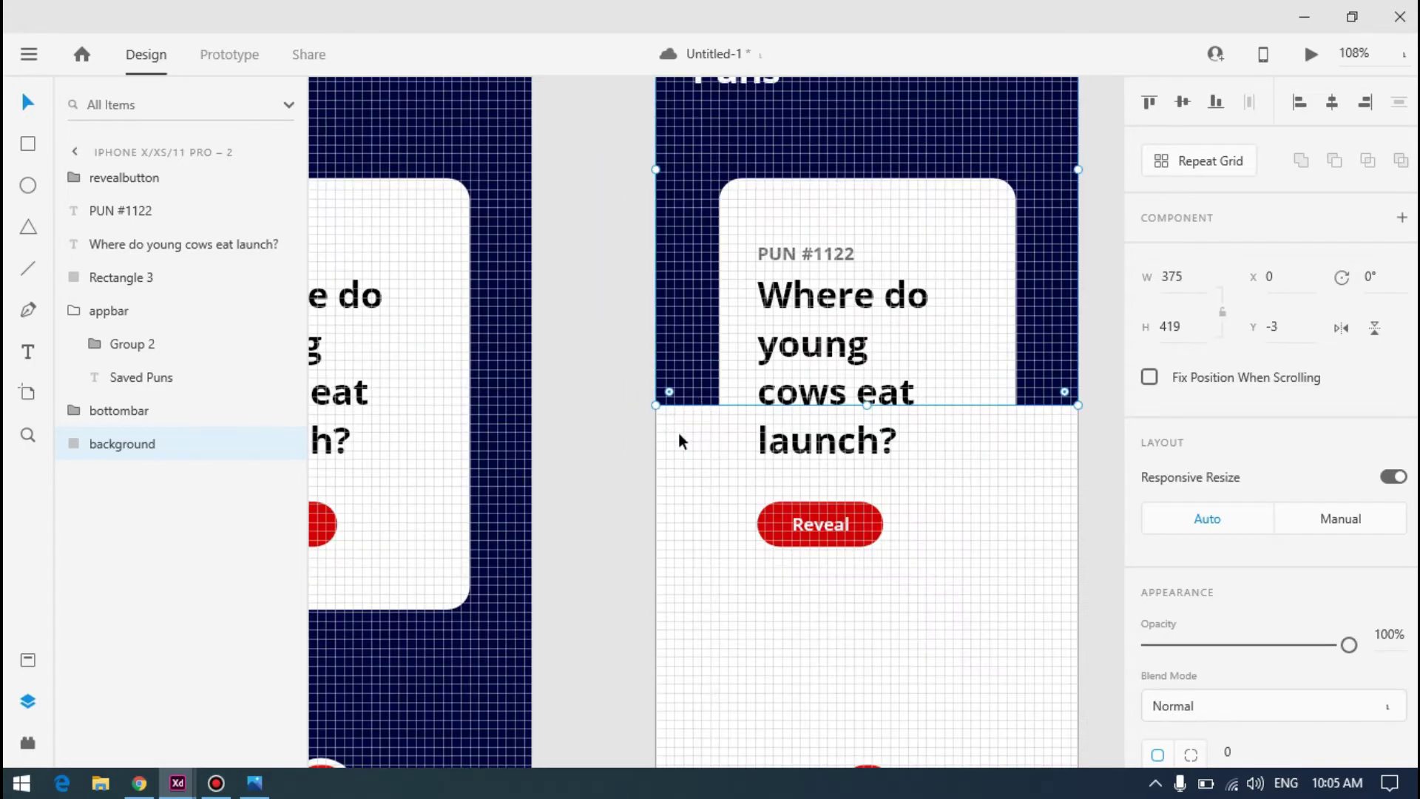
{"action": "scroll", "coordinate": [664, 459], "scroll_direction": "down", "scroll_amount": 3}
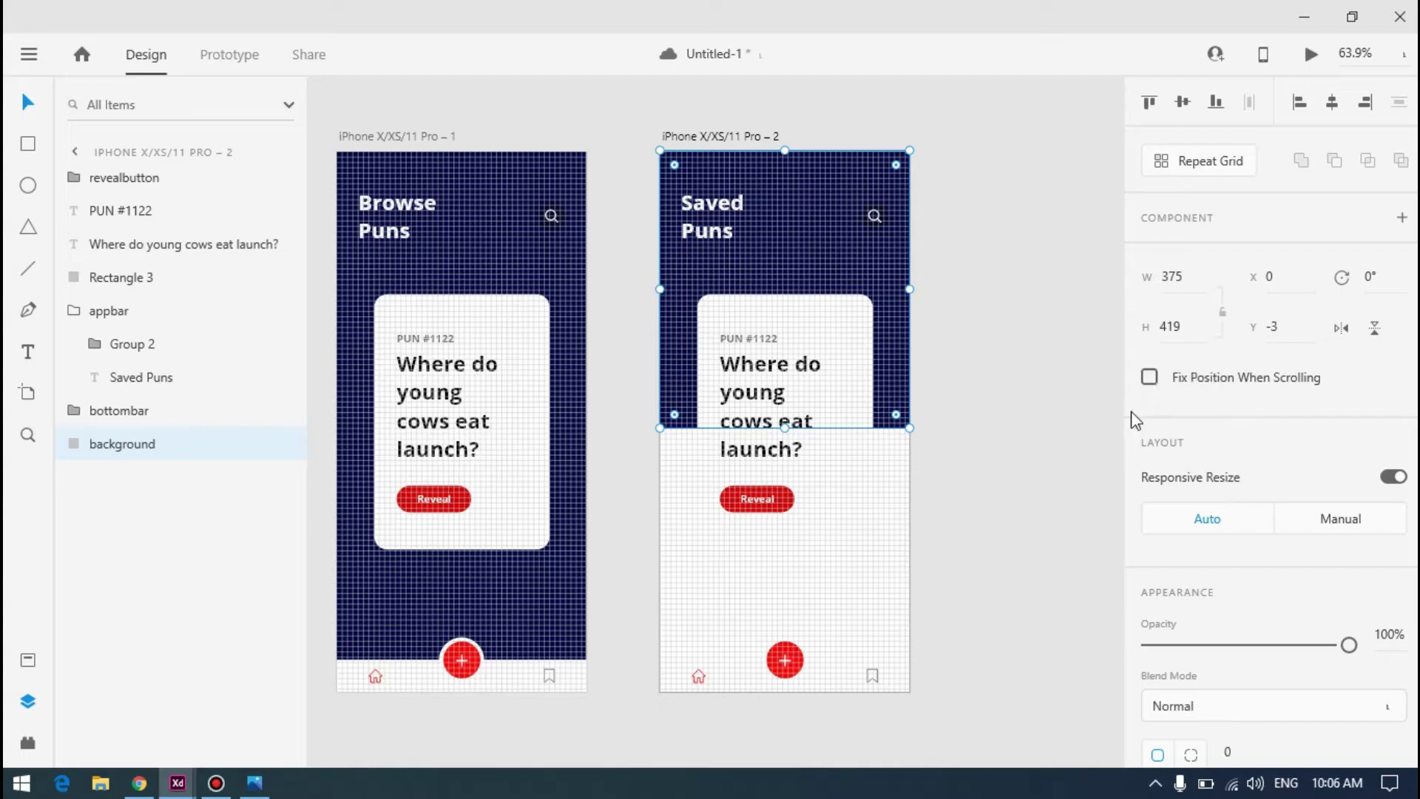
Select the Saved Puns artboard and check its overall height
{"action": "left_click", "coordinate": [864, 498]}
{"action": "left_click", "coordinate": [1036, 491]}
{"action": "left_click", "coordinate": [886, 568]}
{"action": "left_click", "coordinate": [816, 573]}
{"action": "scroll", "coordinate": [1090, 420], "scroll_direction": "up", "scroll_amount": 1}
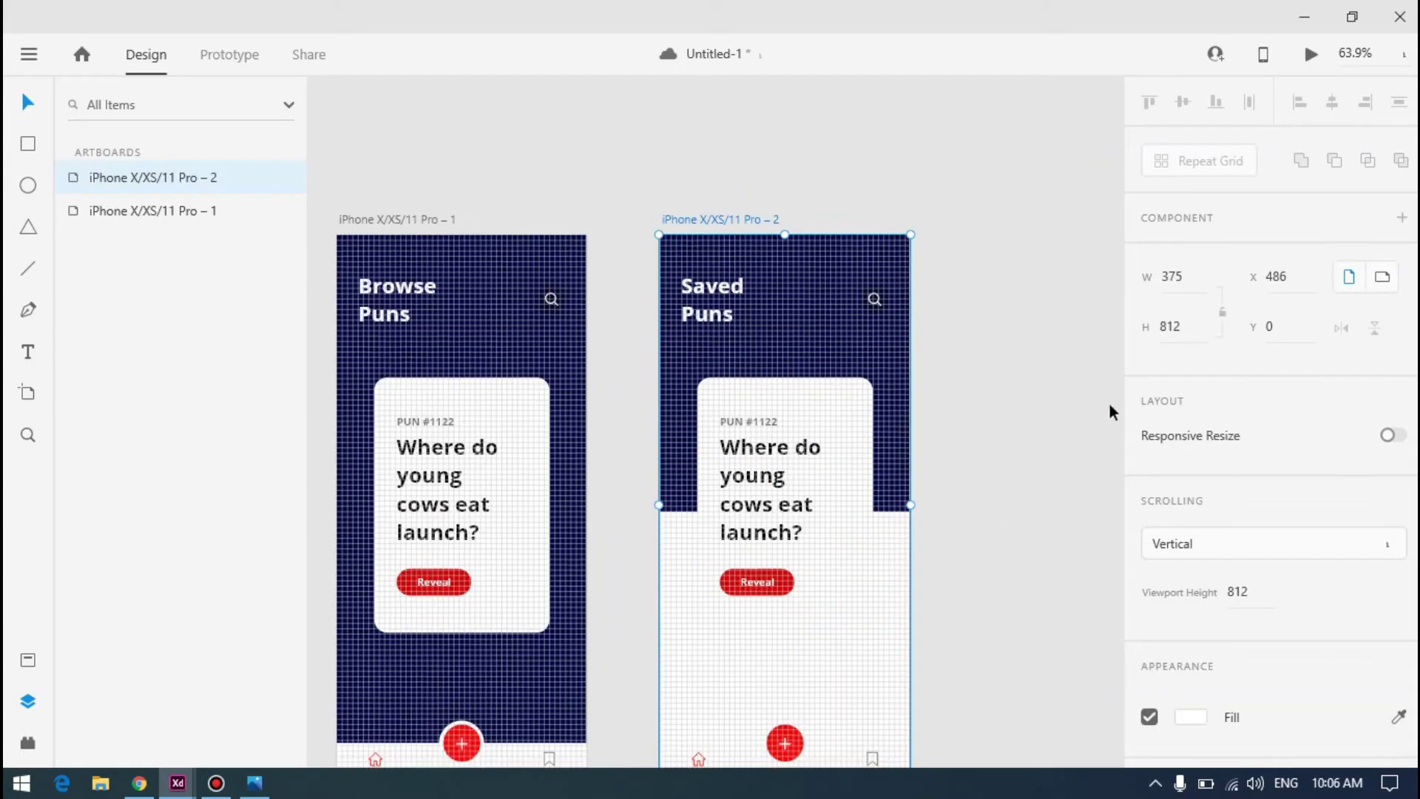
{"action": "scroll", "coordinate": [1167, 336], "scroll_direction": "down", "scroll_amount": 3}
{"action": "scroll", "coordinate": [1166, 337], "scroll_direction": "up", "scroll_amount": 3}
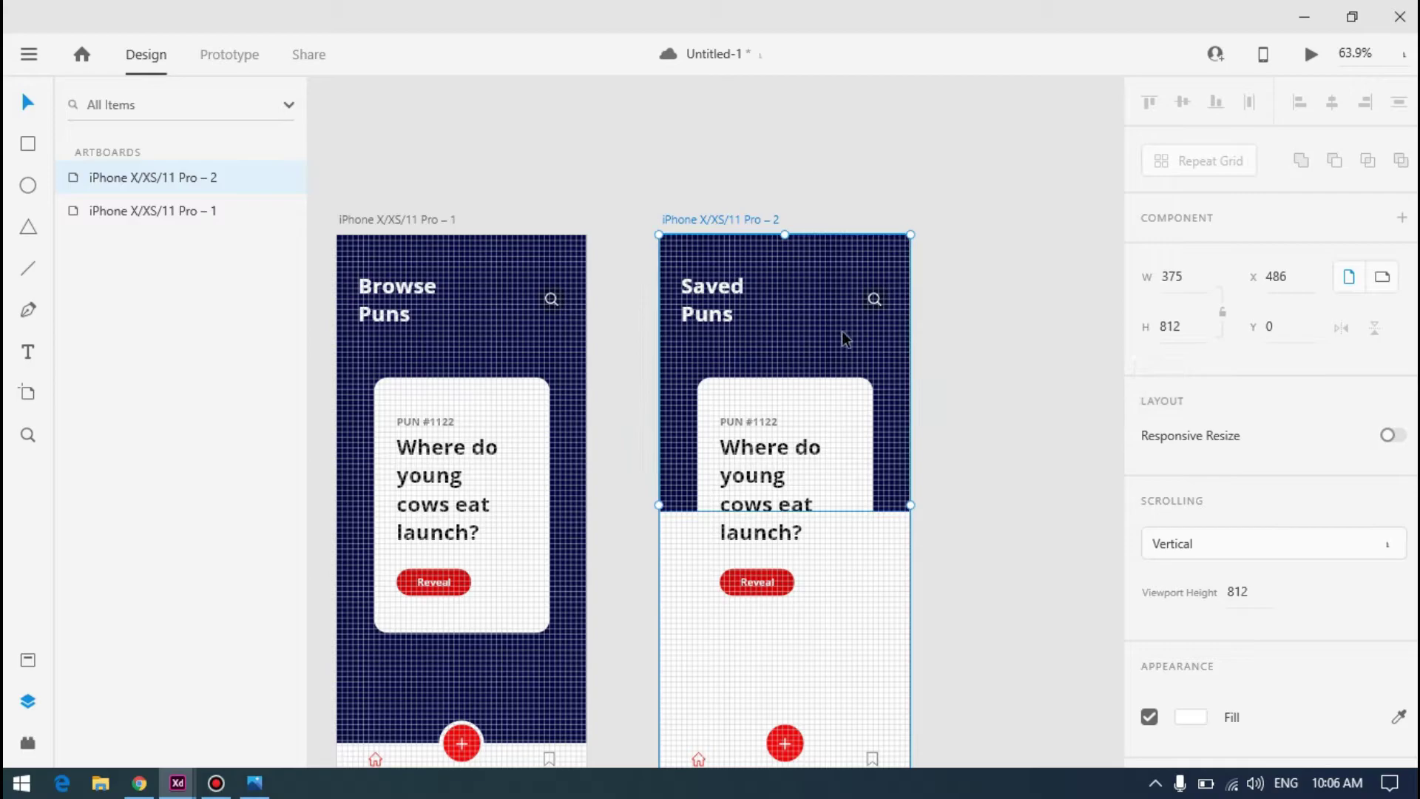
Set the height of the Saved Puns artboard's navy background to 406
{"action": "left_click", "coordinate": [864, 341]}
{"action": "left_click", "coordinate": [1192, 330]}
{"action": "type", "text": "406"}
{"action": "key", "text": "Return"}
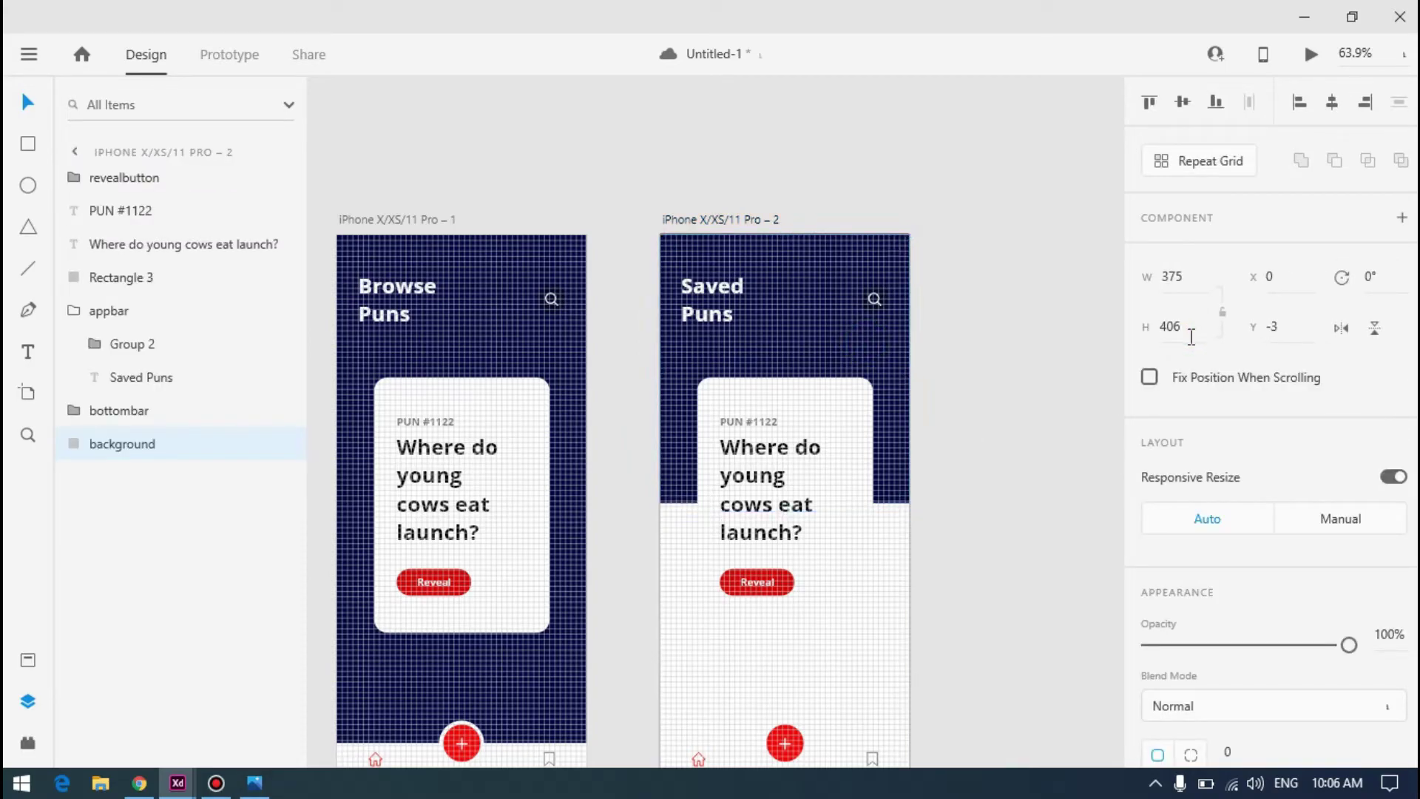
Deselect the background and preview the Saved Puns screen
{"action": "scroll", "coordinate": [1021, 411], "scroll_direction": "down", "scroll_amount": 2}
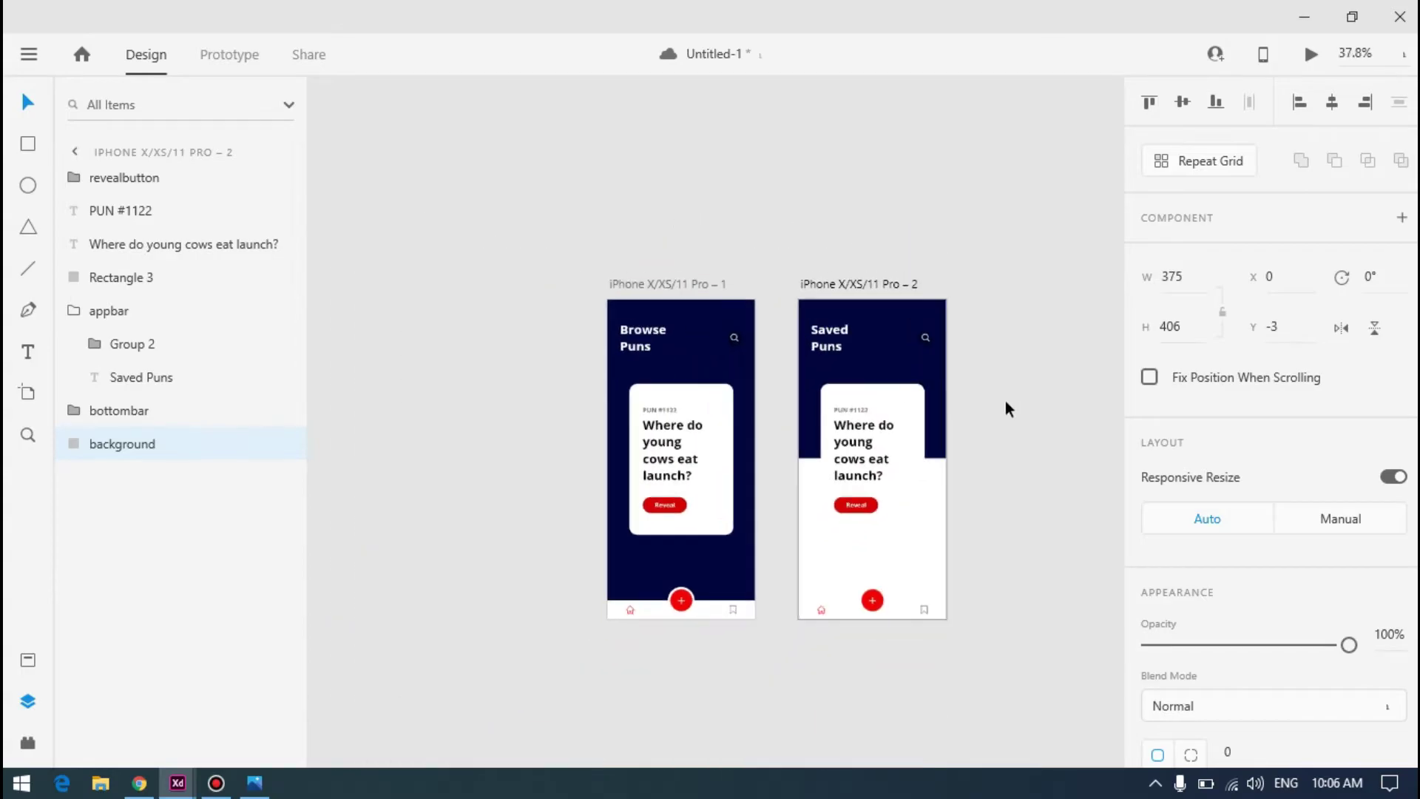
{"action": "left_click", "coordinate": [1013, 404]}
{"action": "scroll", "coordinate": [821, 429], "scroll_direction": "down", "scroll_amount": 1}
{"action": "scroll", "coordinate": [760, 396], "scroll_direction": "down", "scroll_amount": 1}
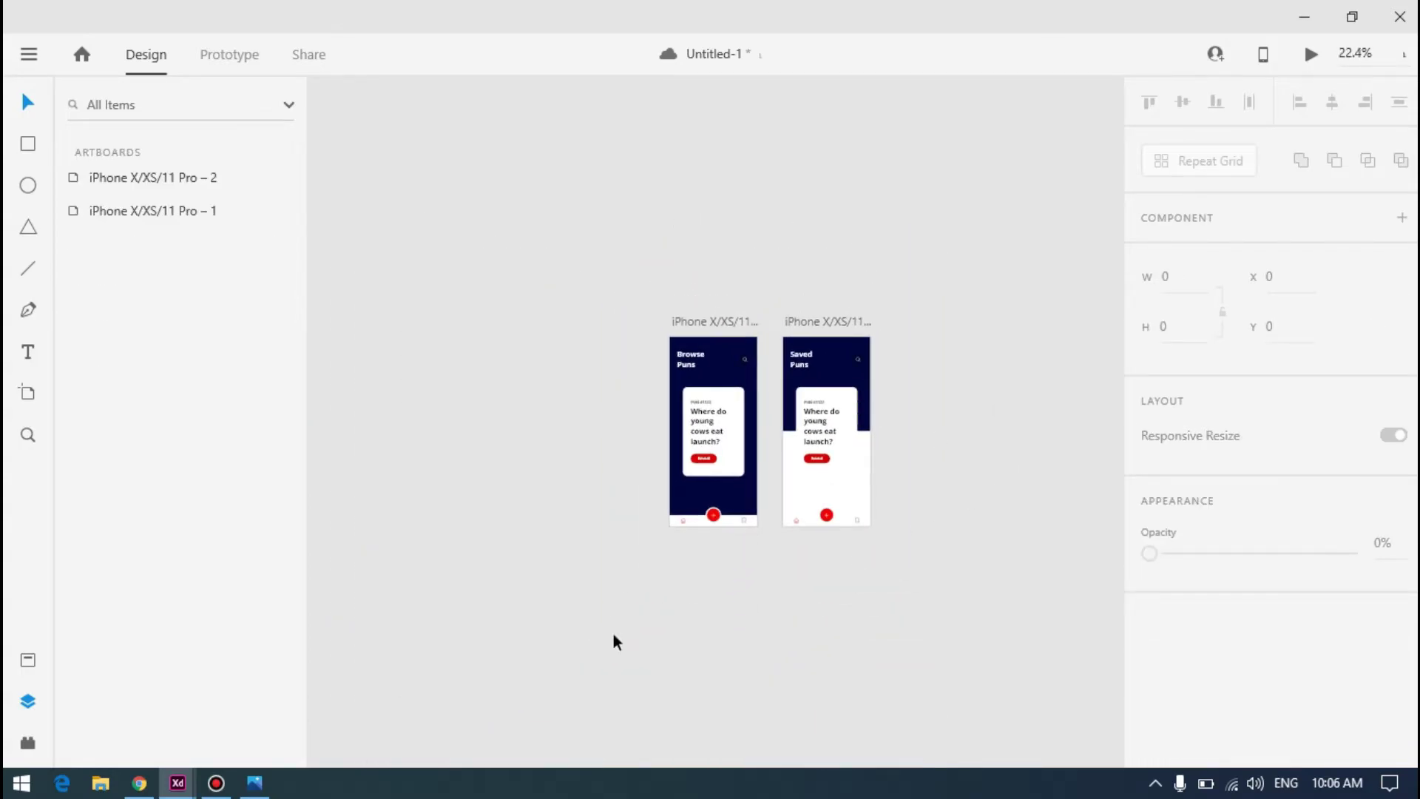
{"action": "mouse_move", "coordinate": [229, 793]}
{"action": "mouse_move", "coordinate": [182, 784]}
{"action": "left_click", "coordinate": [296, 683]}
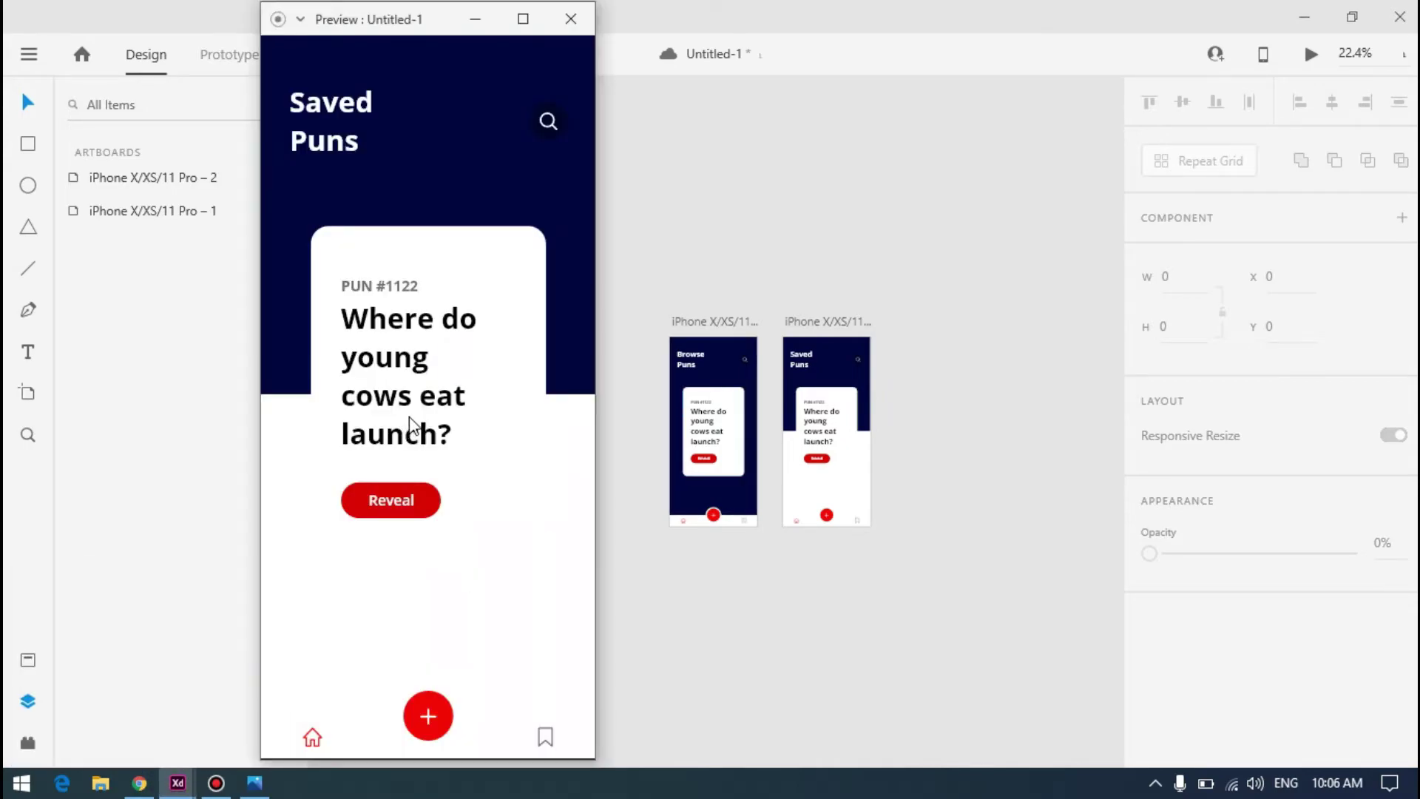
Select the Saved Puns background, preview the screen again and compare it with the reference mockup
{"action": "left_click", "coordinate": [963, 381]}
{"action": "scroll", "coordinate": [909, 383], "scroll_direction": "up", "scroll_amount": 1}
{"action": "left_click", "coordinate": [859, 384]}
{"action": "scroll", "coordinate": [859, 385], "scroll_direction": "up", "scroll_amount": 2}
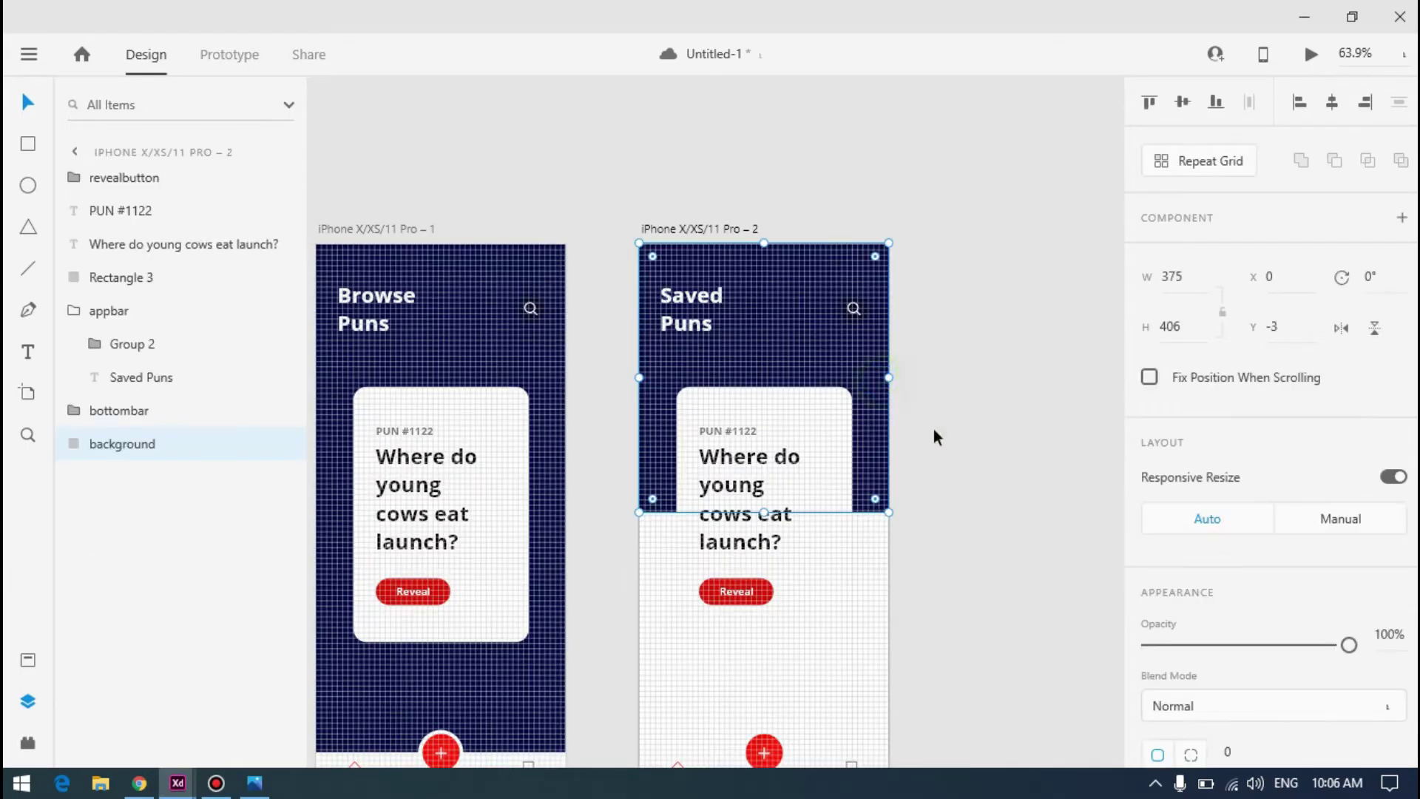
{"action": "key", "text": "ctrl+Return"}
{"action": "left_click", "coordinate": [254, 783]}
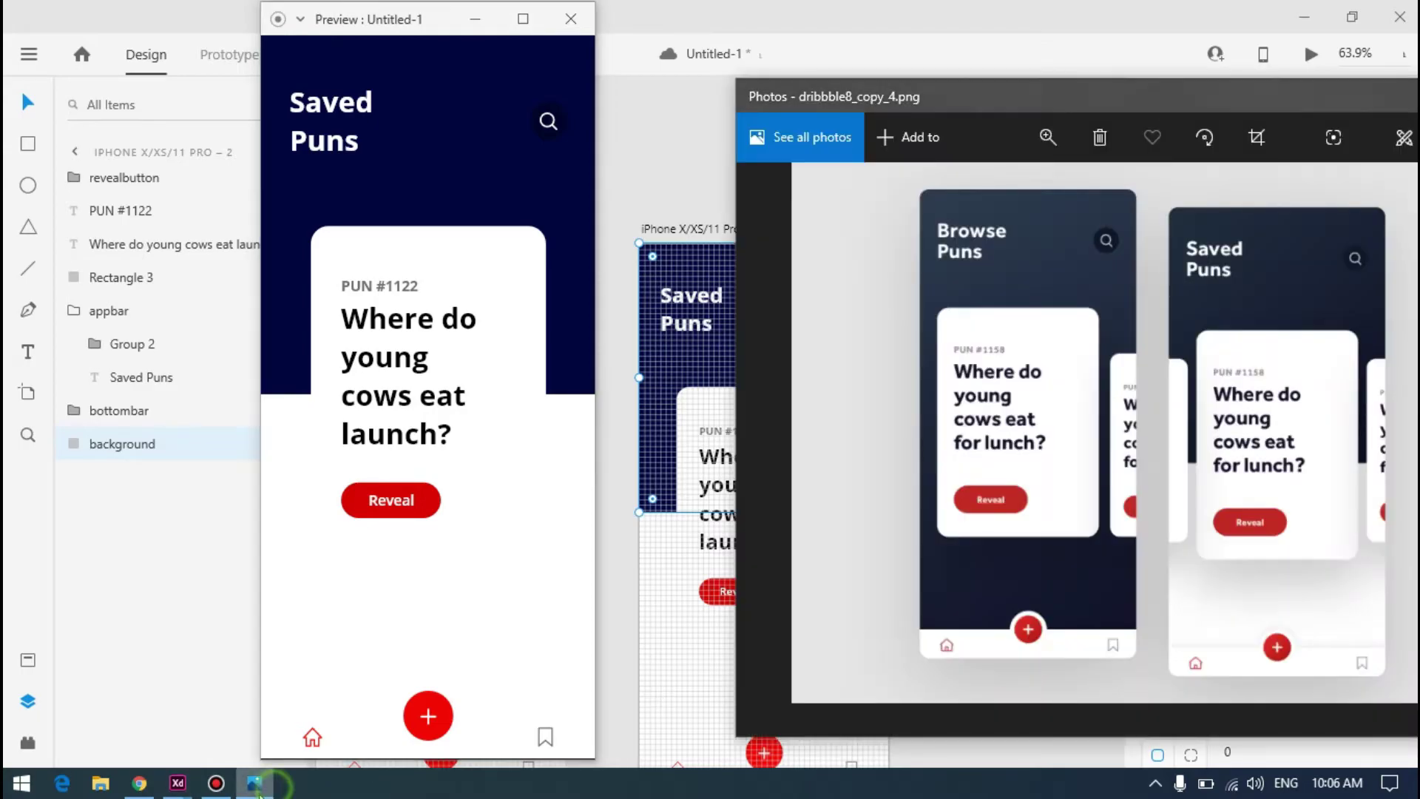
{"action": "left_click", "coordinate": [254, 784]}
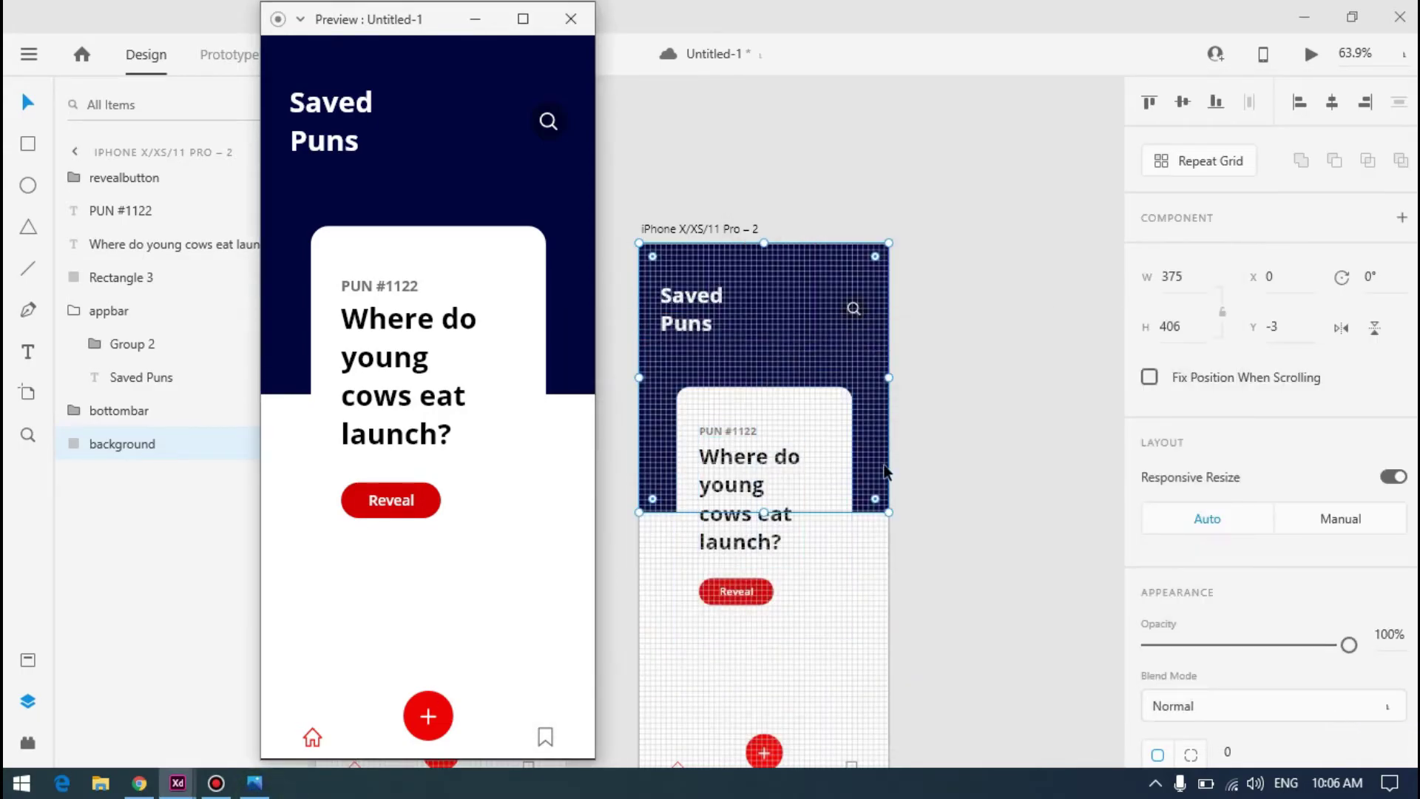
Try a shadow with a Y offset of 50 on the navy background and check it in the preview
{"action": "scroll", "coordinate": [1252, 469], "scroll_direction": "down", "scroll_amount": 4}
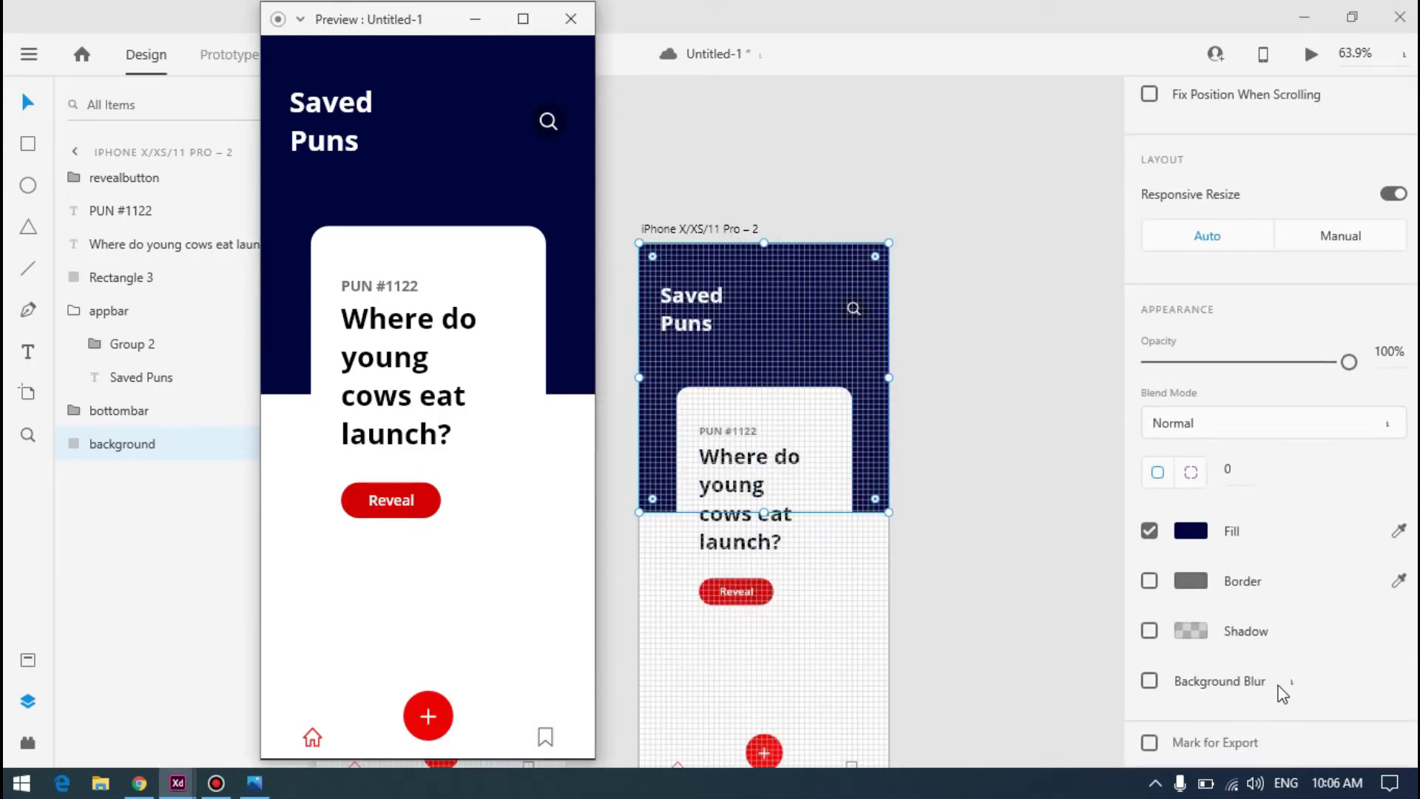
{"action": "left_click", "coordinate": [1149, 631]}
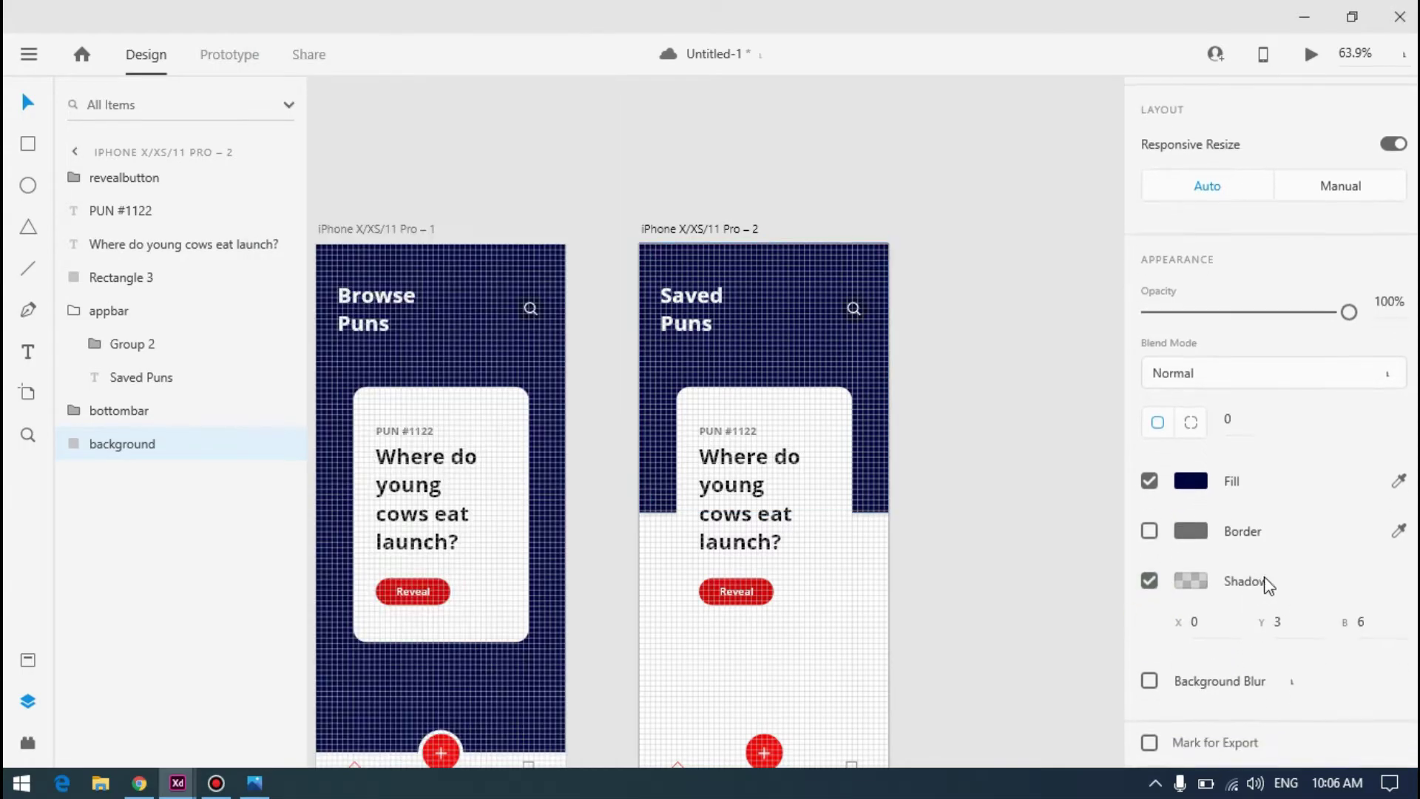
{"action": "left_click", "coordinate": [1294, 631]}
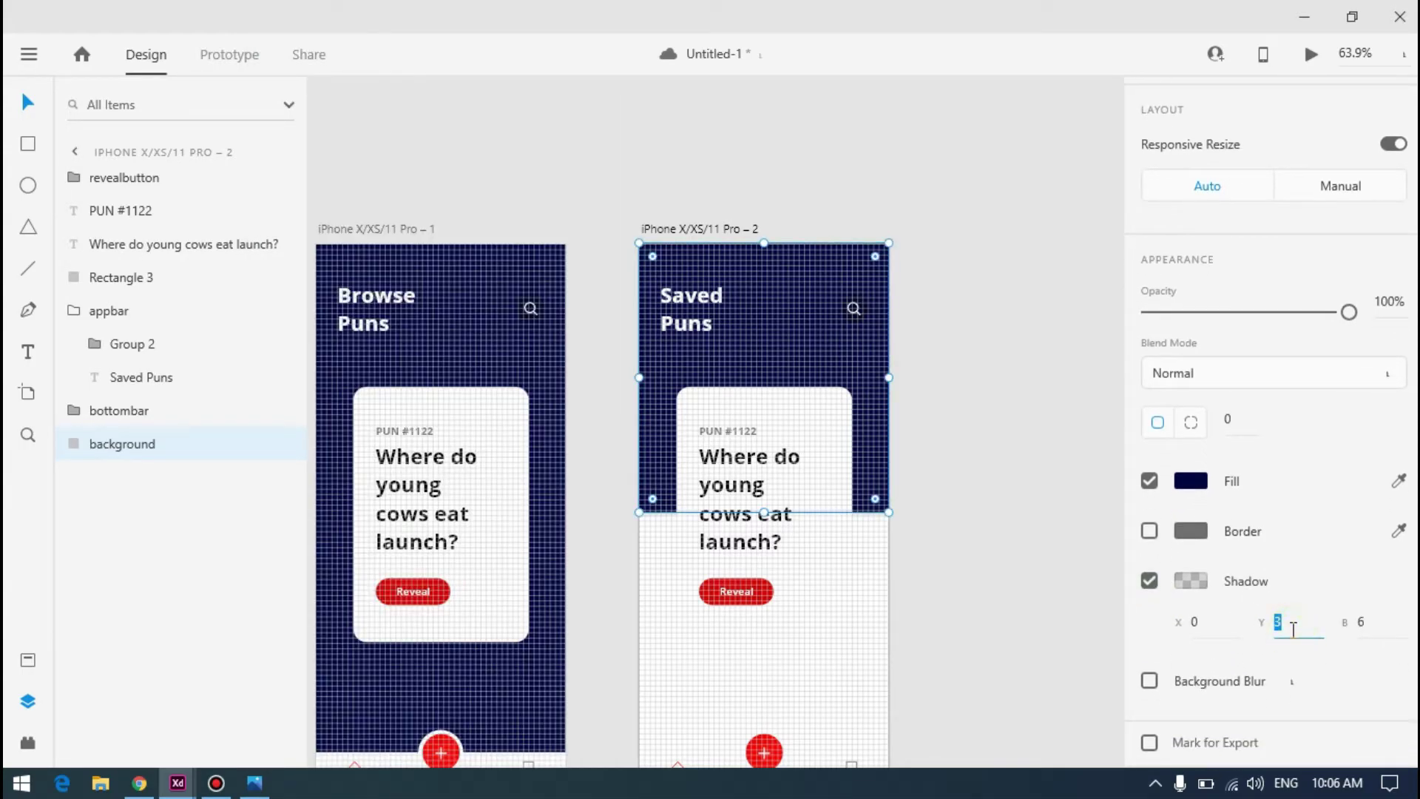
{"action": "key", "text": "Return"}
{"action": "left_click", "coordinate": [1292, 629]}
{"action": "type", "text": "50"}
{"action": "key", "text": "Return"}
{"action": "key", "text": "alt+Tab"}
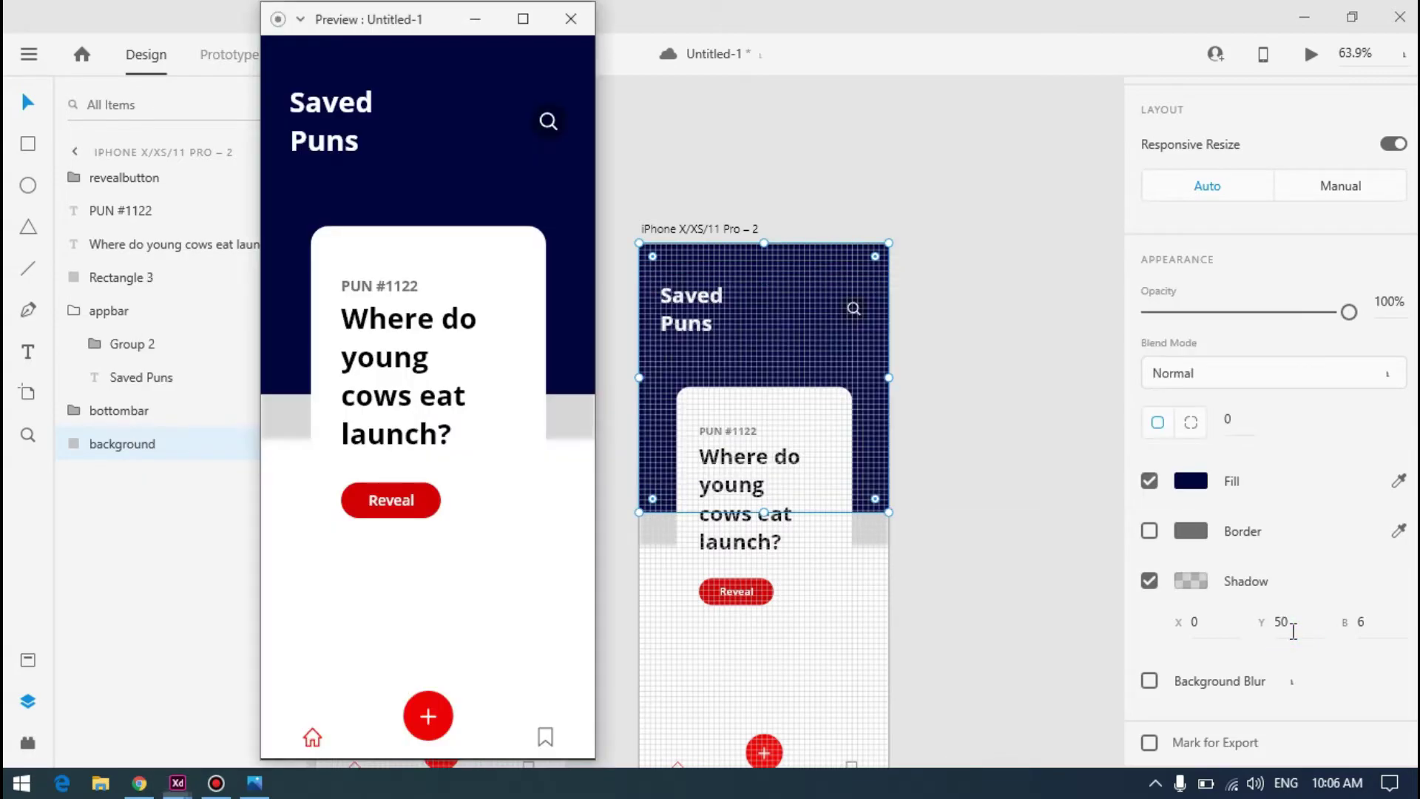
{"action": "key", "text": "alt+Tab"}
Increase the background shadow's Y offset to 200 and compare the effect with the reference mockup
{"action": "left_click", "coordinate": [1301, 629]}
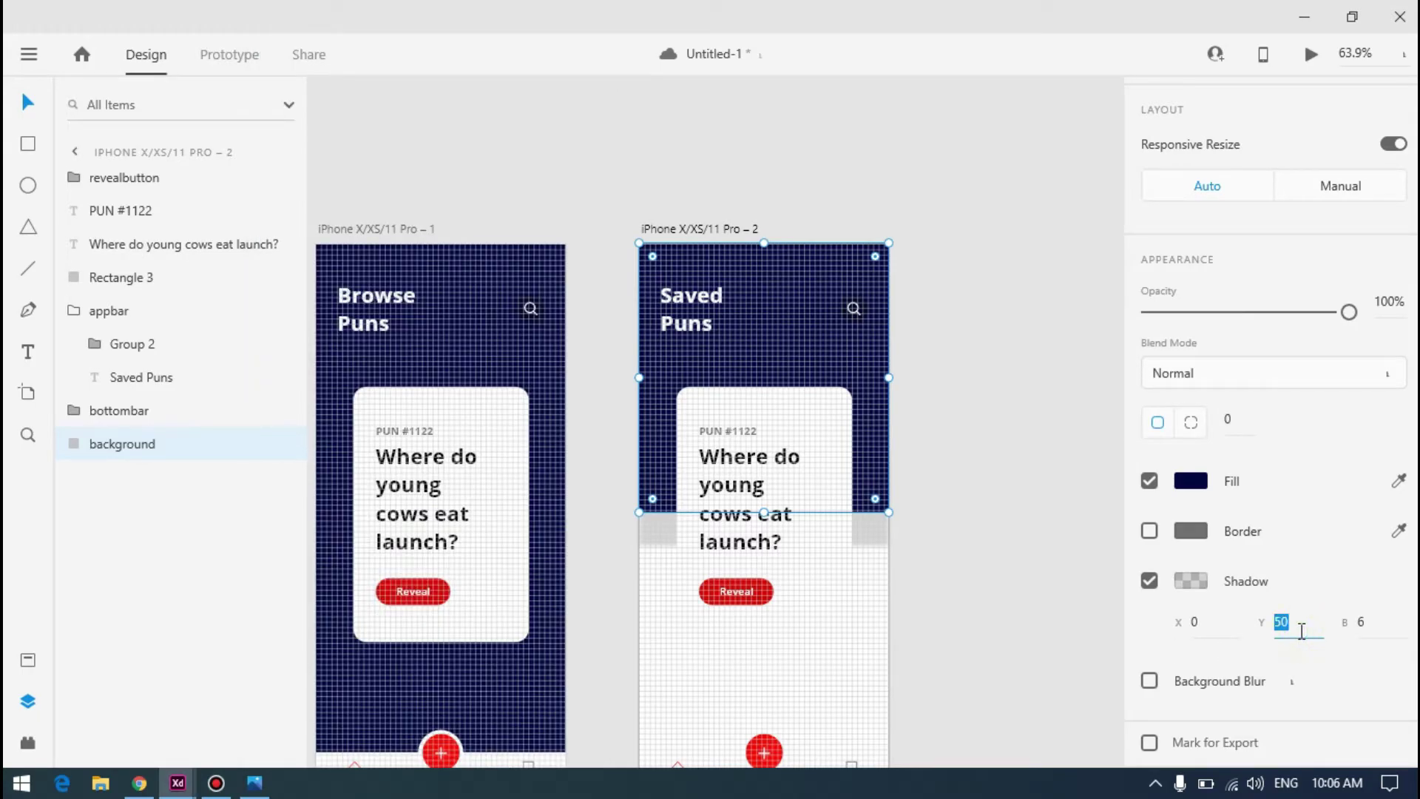
{"action": "type", "text": "200"}
{"action": "key", "text": "Return"}
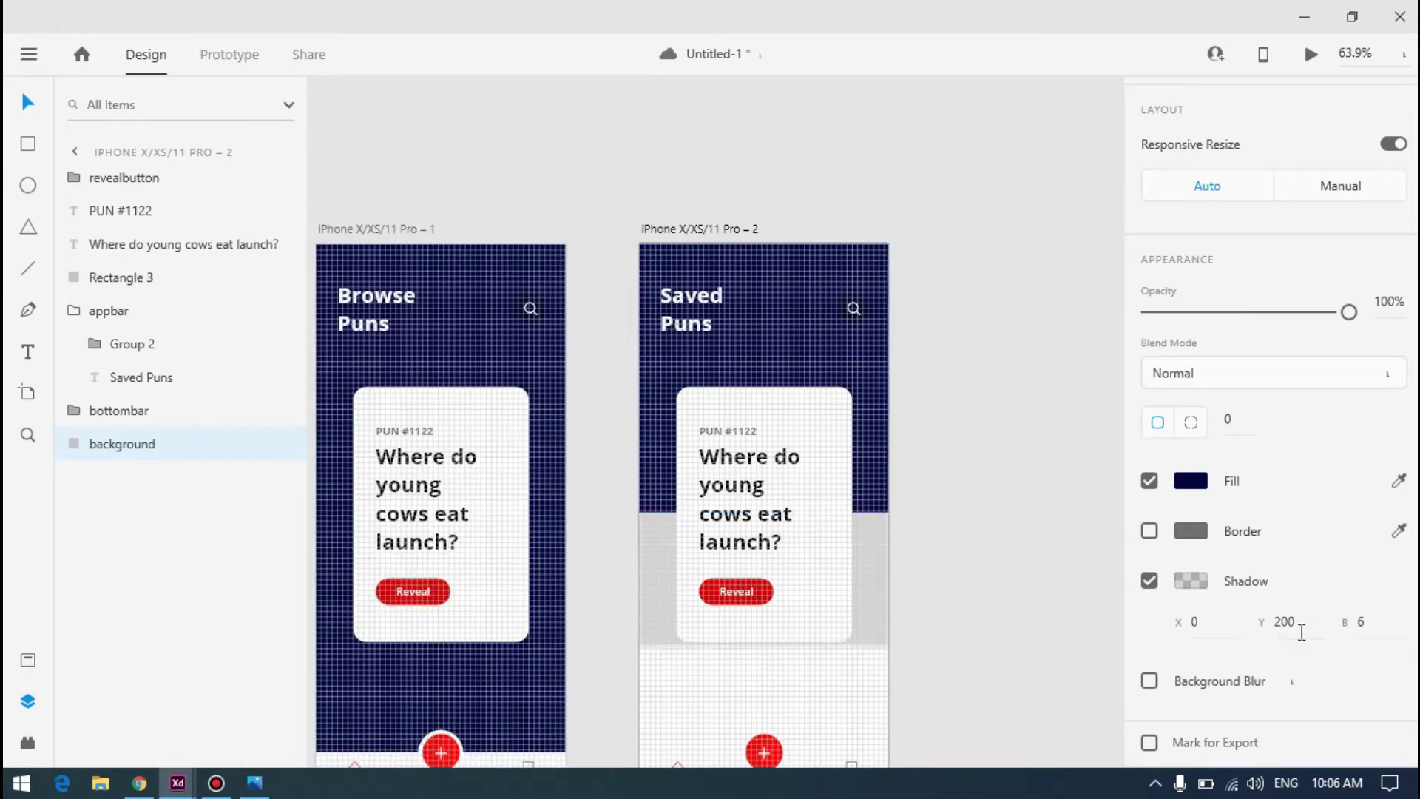
{"action": "left_click", "coordinate": [252, 787]}
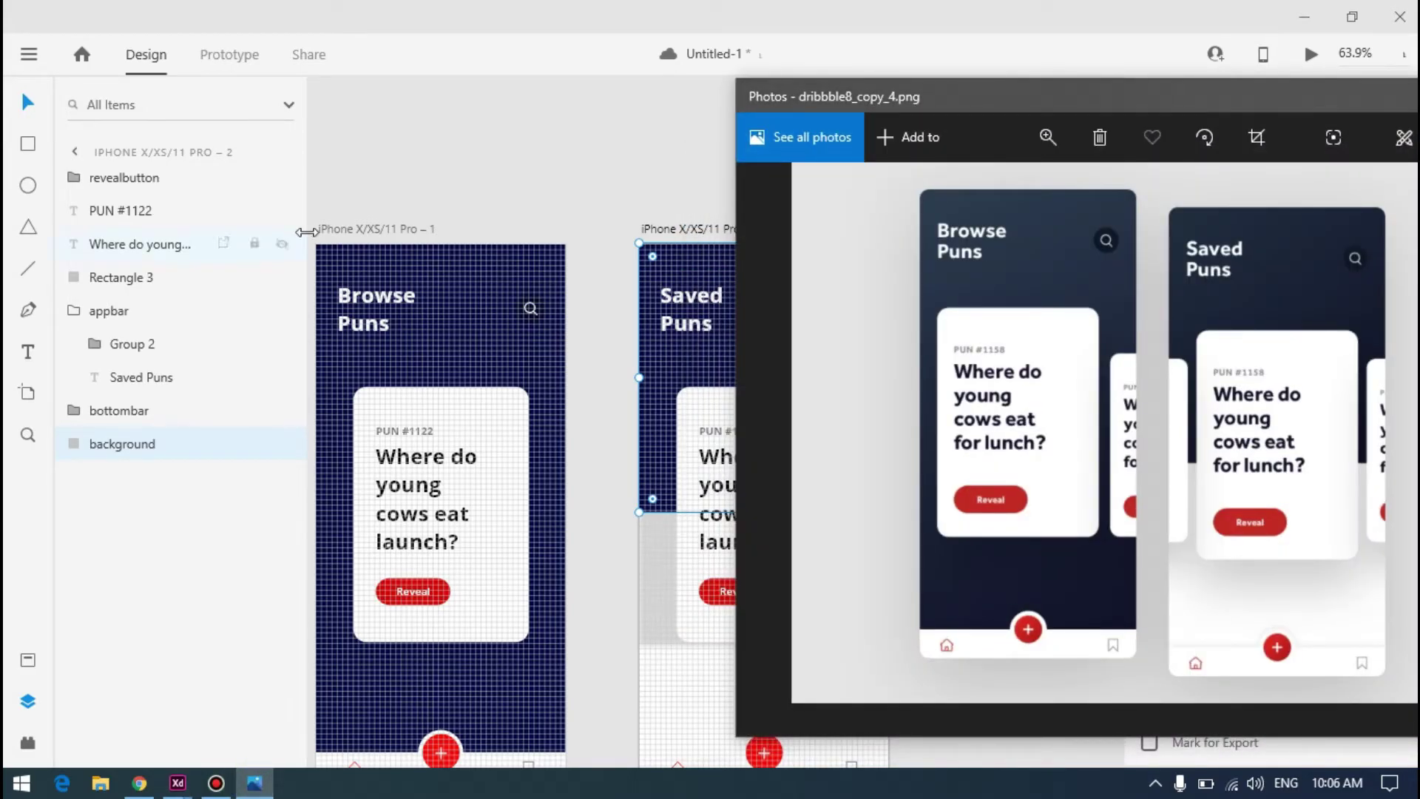
{"action": "left_click", "coordinate": [609, 166]}
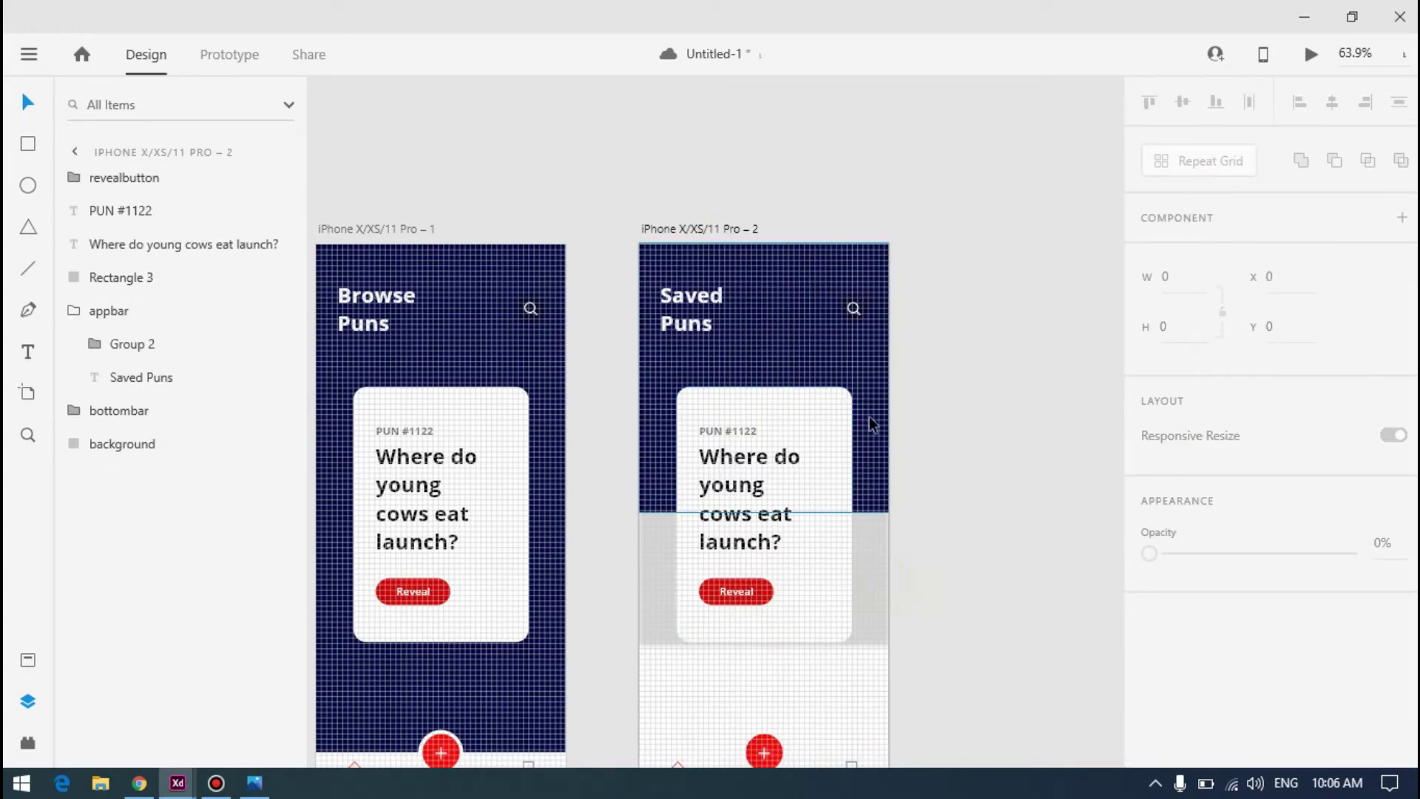
Set the Saved Puns background shadow to a Y offset of 300 and a blur of 50
{"action": "left_click", "coordinate": [820, 300]}
{"action": "scroll", "coordinate": [1267, 661], "scroll_direction": "down", "scroll_amount": 2}
{"action": "scroll", "coordinate": [1256, 614], "scroll_direction": "down", "scroll_amount": 2}
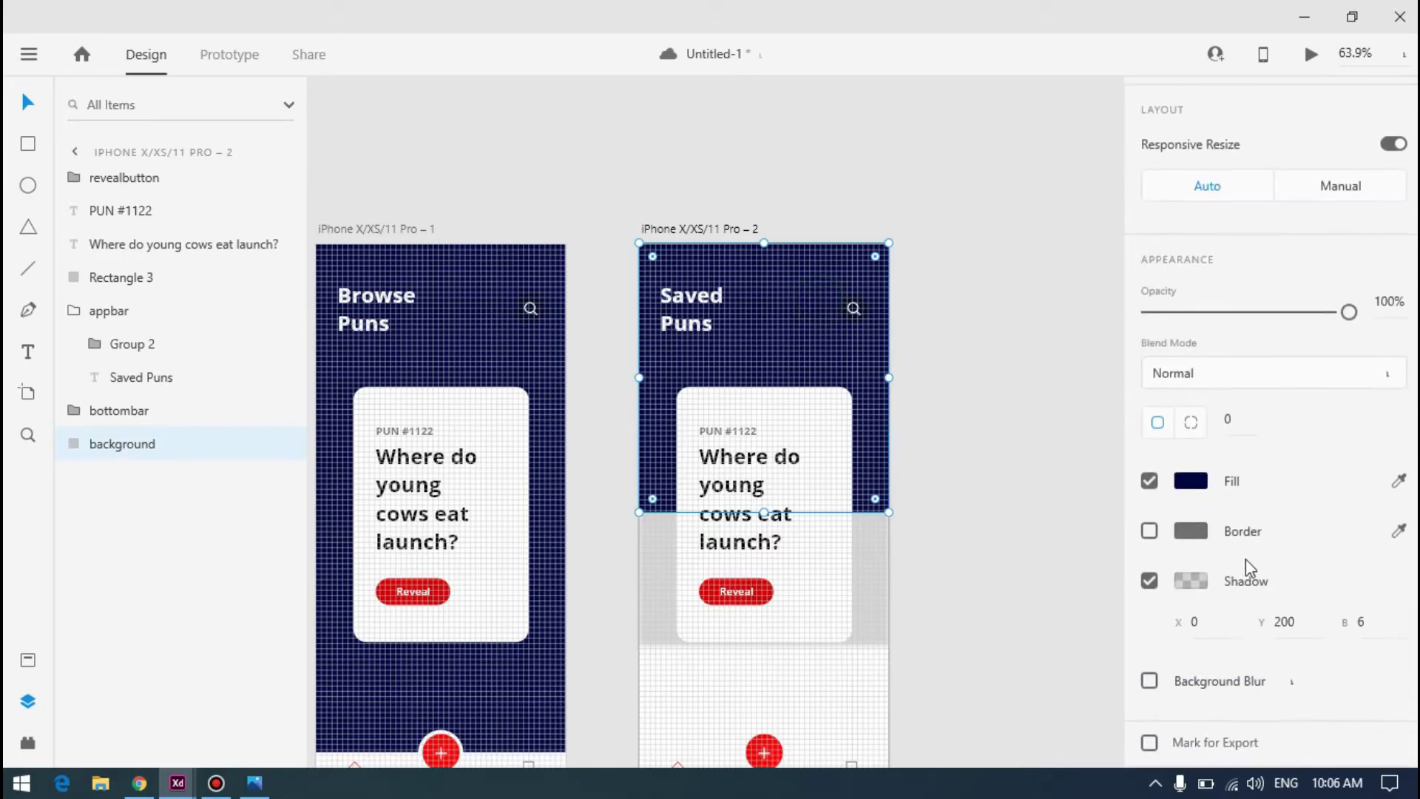
{"action": "double_click", "coordinate": [1289, 623]}
{"action": "type", "text": "300"}
{"action": "key", "text": "Return"}
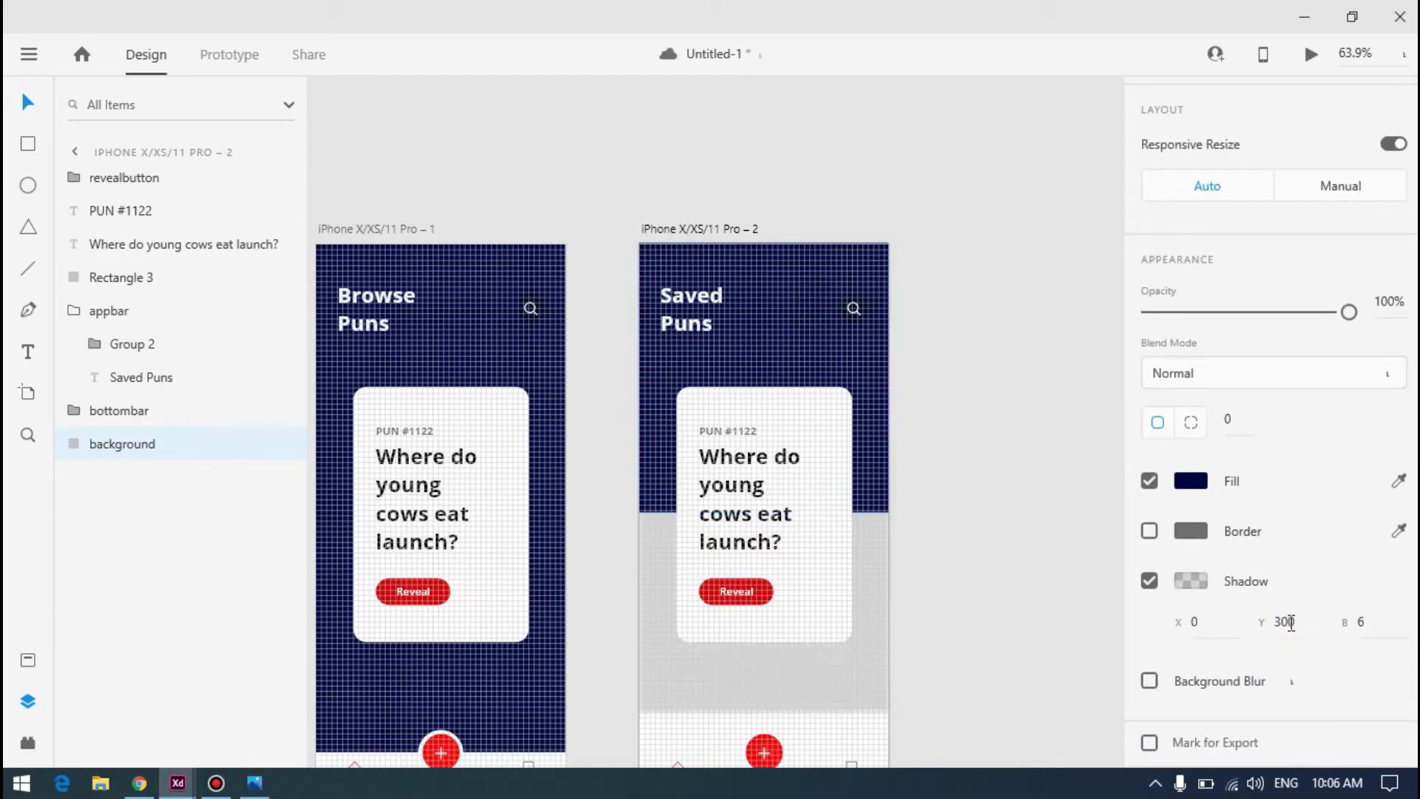
{"action": "double_click", "coordinate": [1395, 626]}
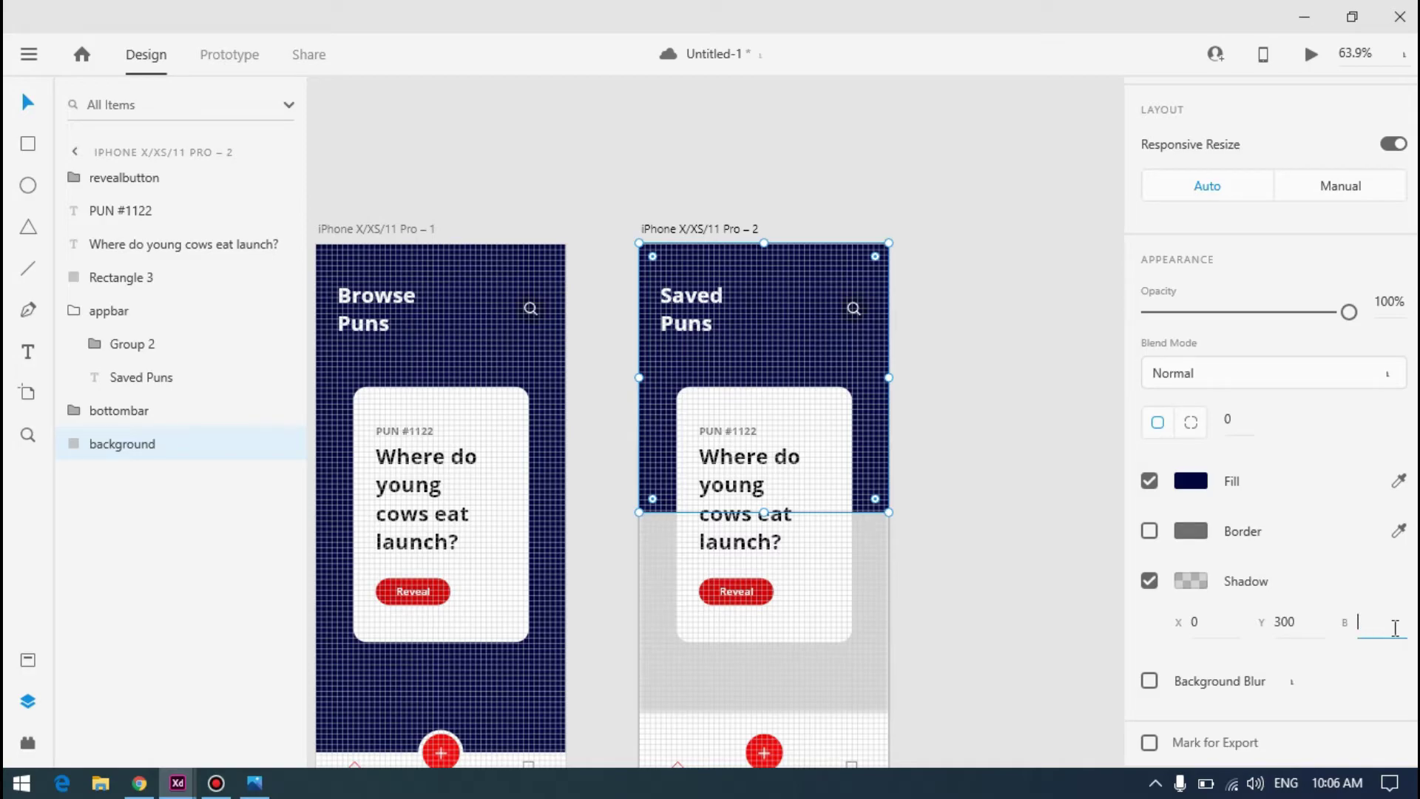
{"action": "key", "text": "Return"}
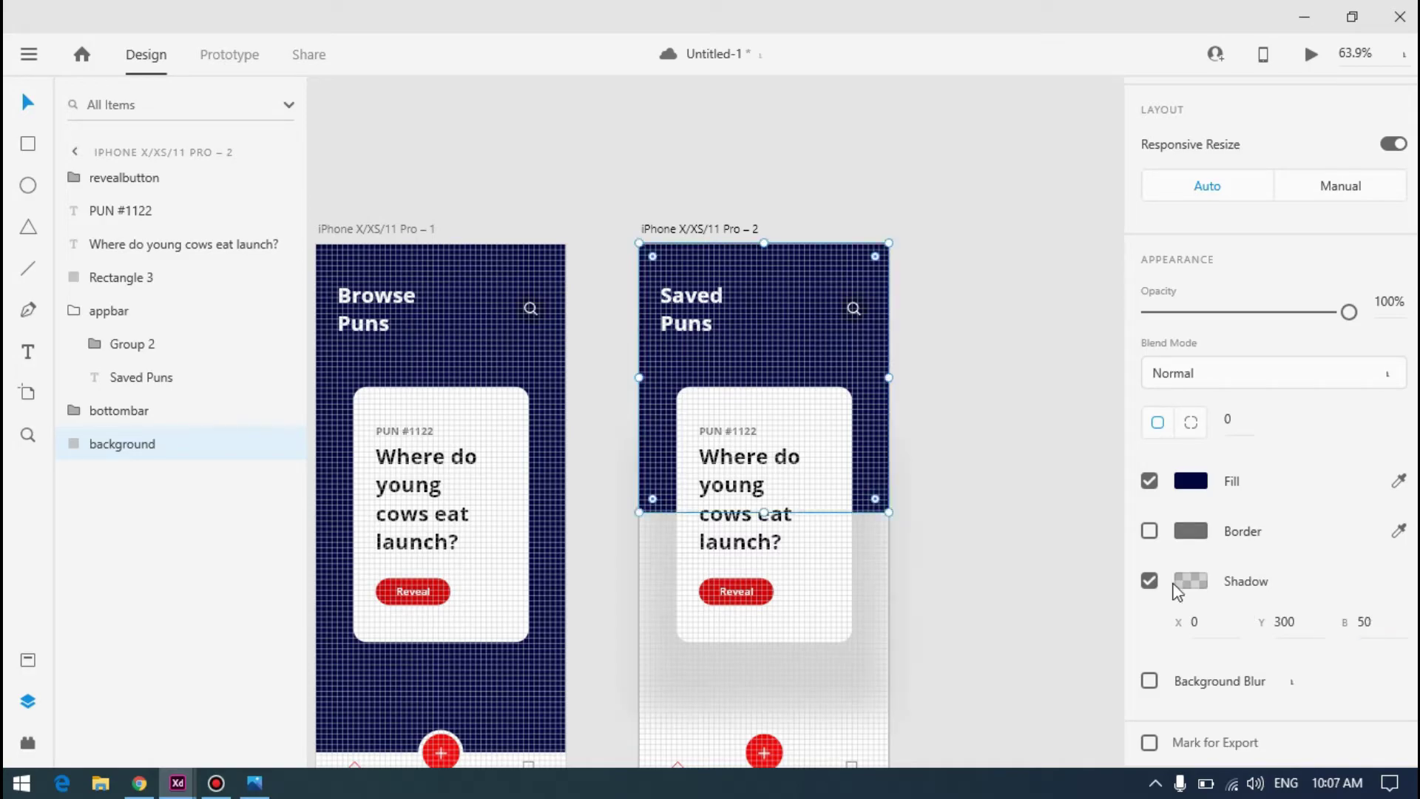
Inspect the shadow's colour settings and check the shading below the card in the reference mockup
{"action": "scroll", "coordinate": [895, 381], "scroll_direction": "down", "scroll_amount": 3}
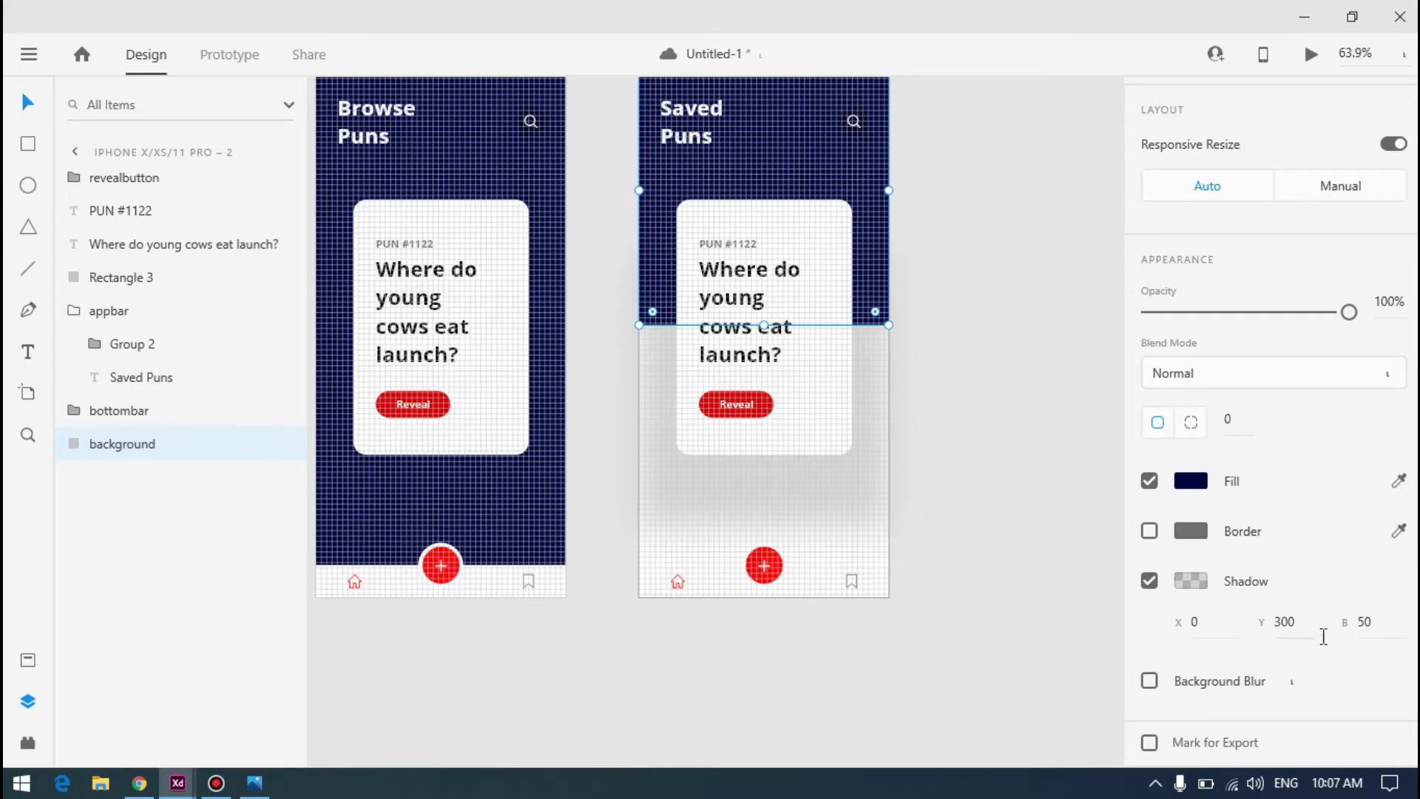
{"action": "left_click", "coordinate": [1190, 580]}
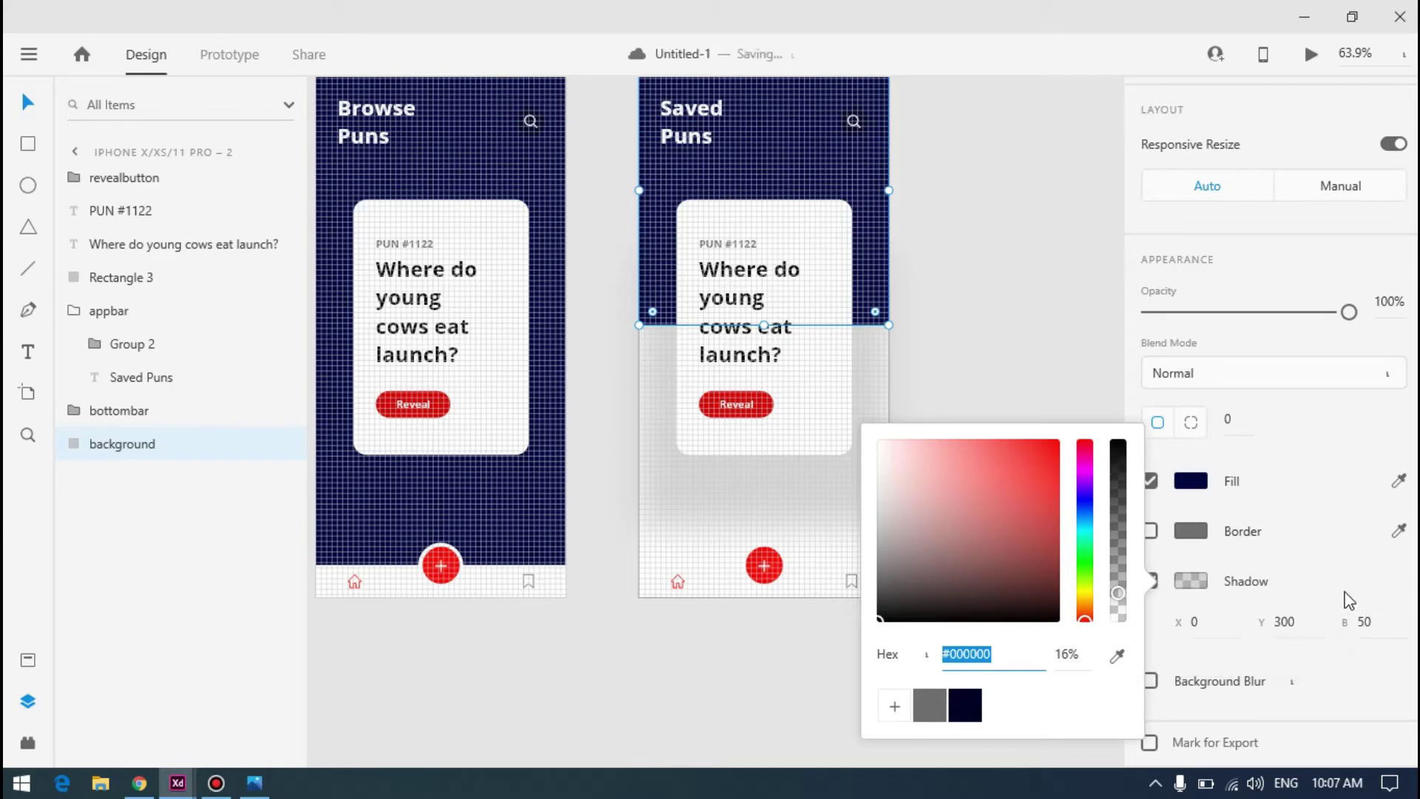
{"action": "left_click", "coordinate": [1086, 325]}
{"action": "left_click", "coordinate": [254, 783]}
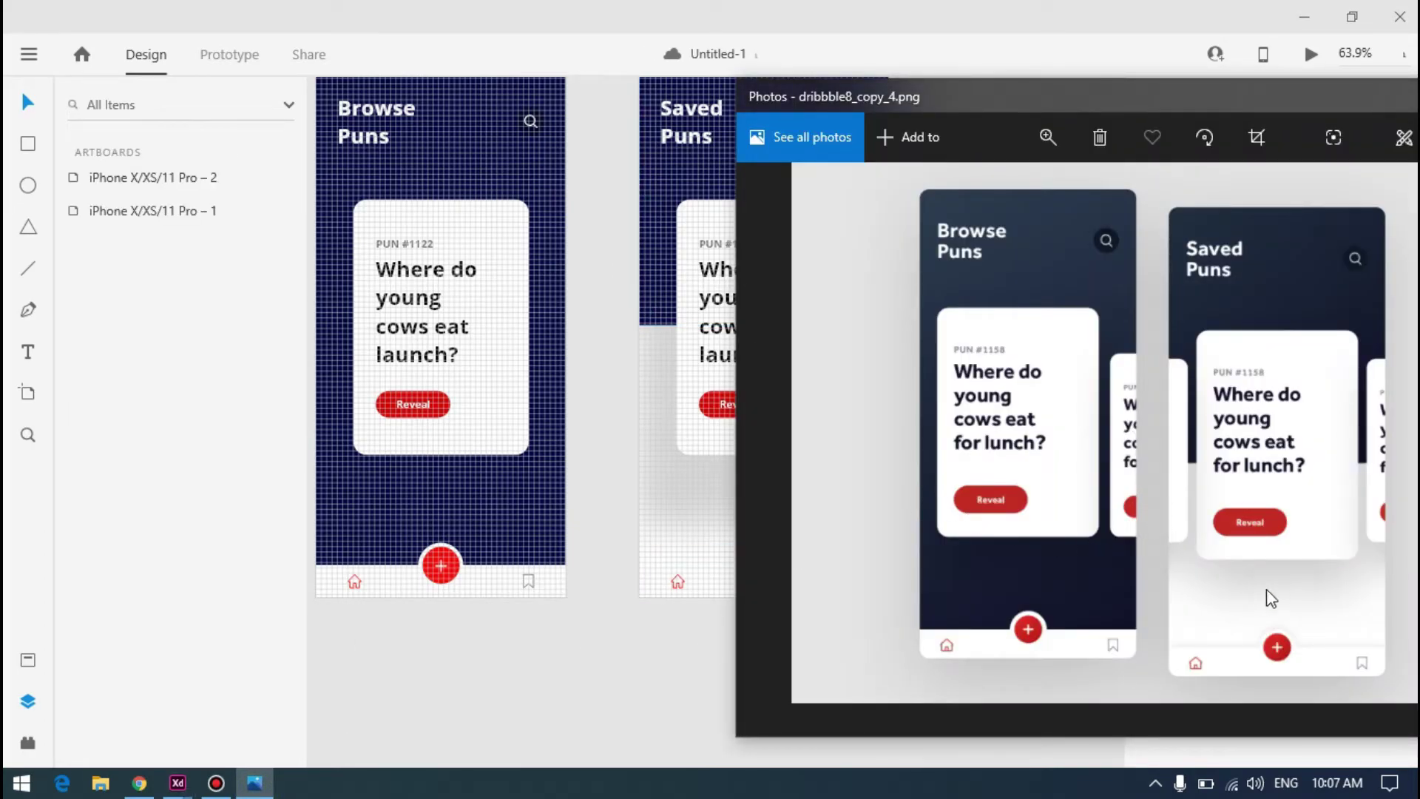
{"action": "left_click", "coordinate": [960, 7]}
{"action": "left_click", "coordinate": [785, 501]}
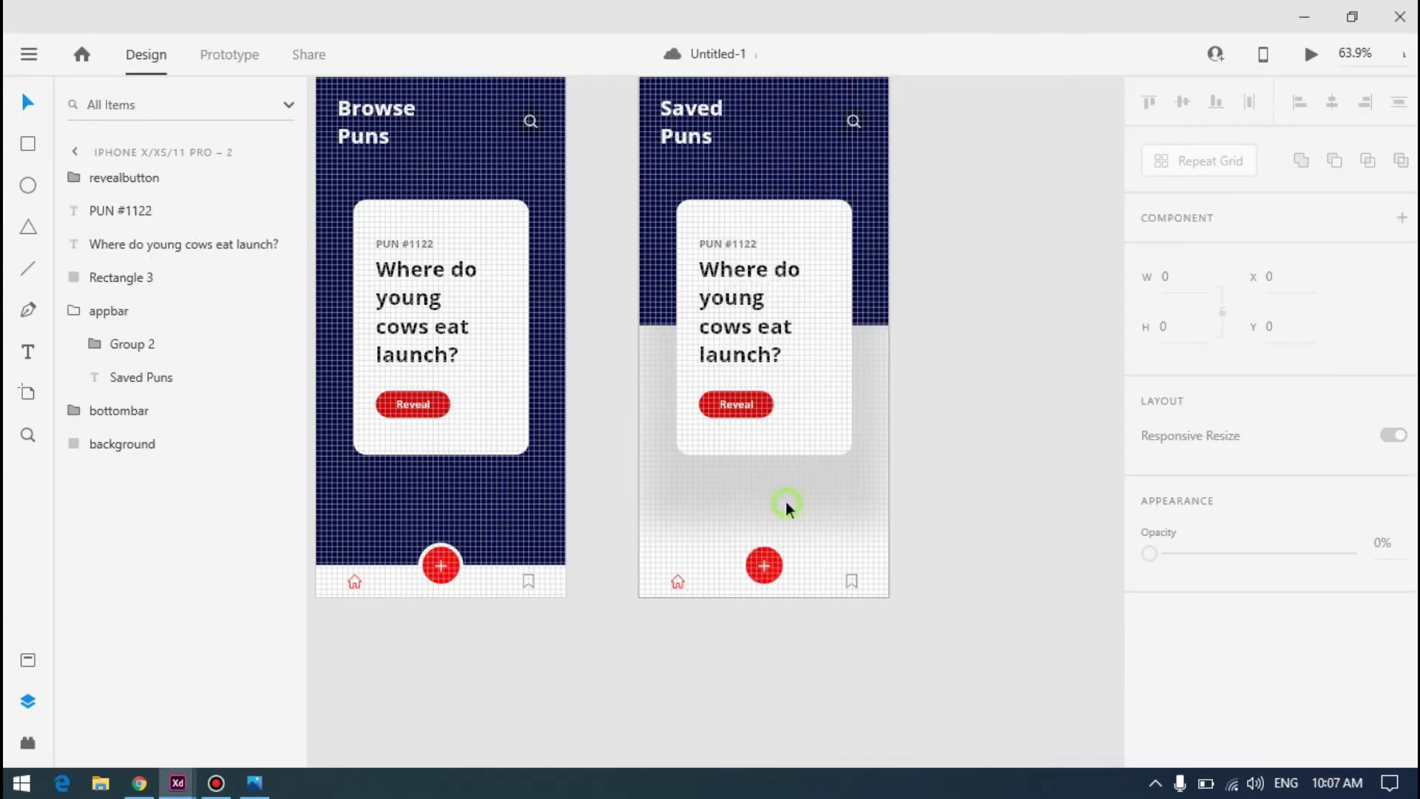
Try a background blur on the navy background, and remove both the blur and the shadow
{"action": "left_click", "coordinate": [778, 176]}
{"action": "scroll", "coordinate": [1278, 544], "scroll_direction": "down", "scroll_amount": 4}
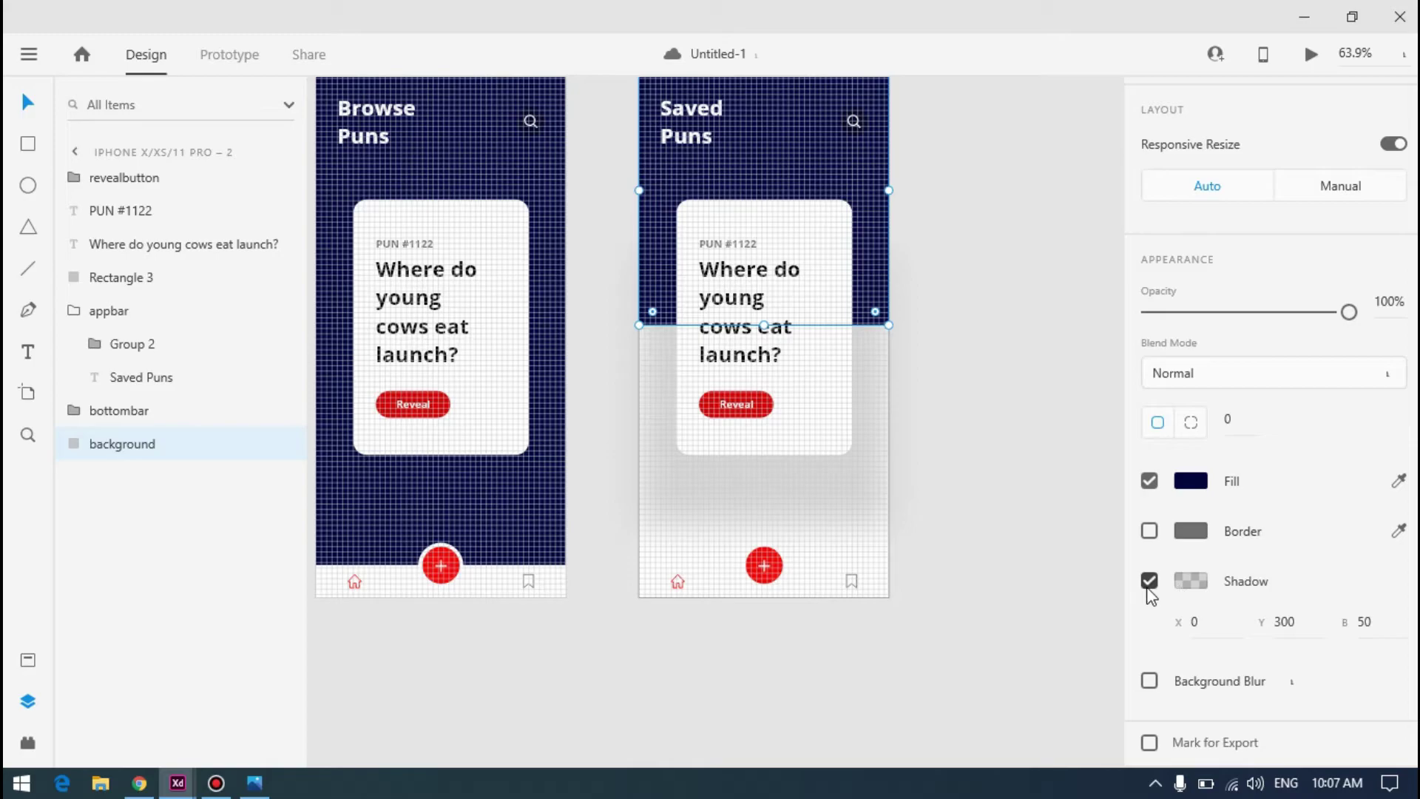
{"action": "left_click", "coordinate": [1151, 683]}
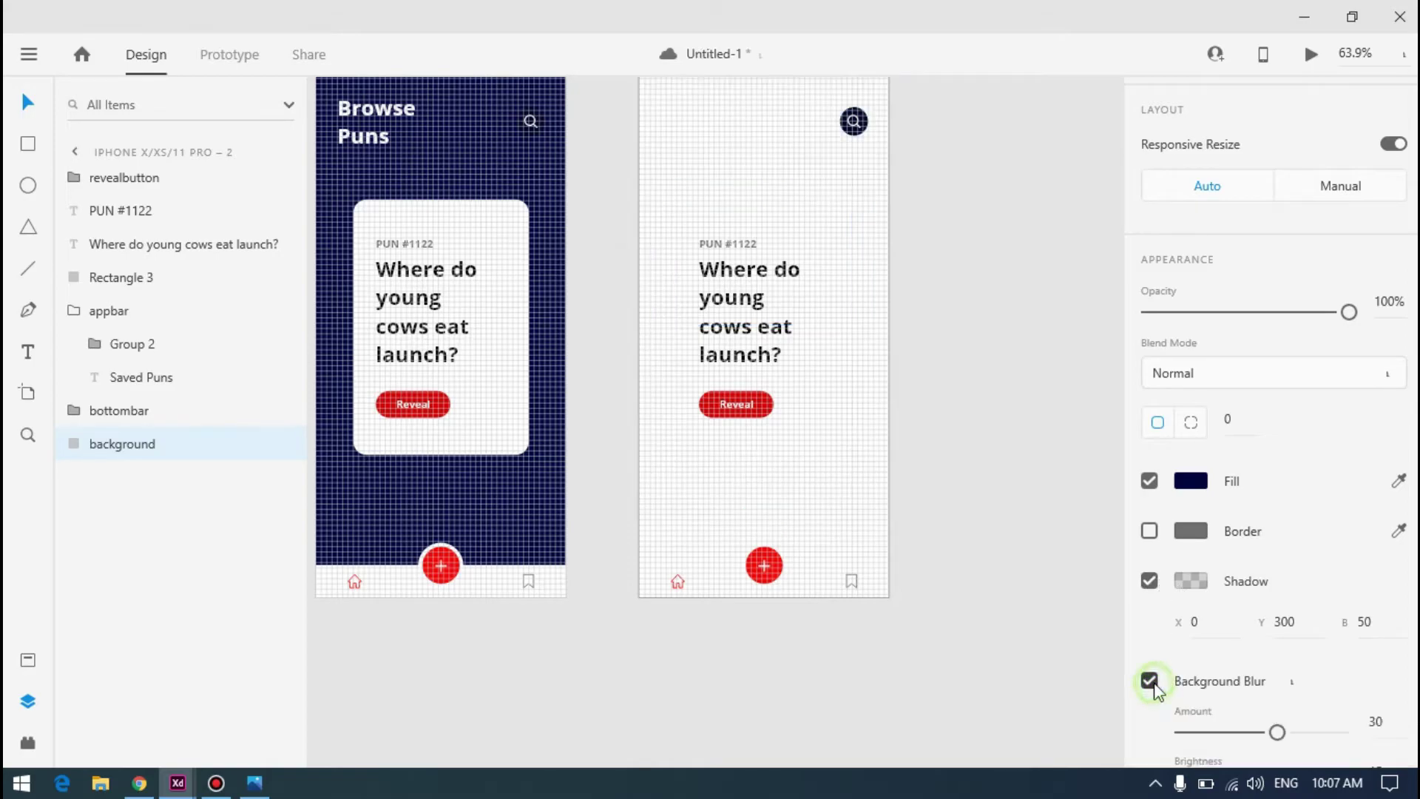
{"action": "left_click", "coordinate": [1151, 681]}
{"action": "left_click", "coordinate": [1149, 581]}
{"action": "scroll", "coordinate": [997, 454], "scroll_direction": "down", "scroll_amount": 2}
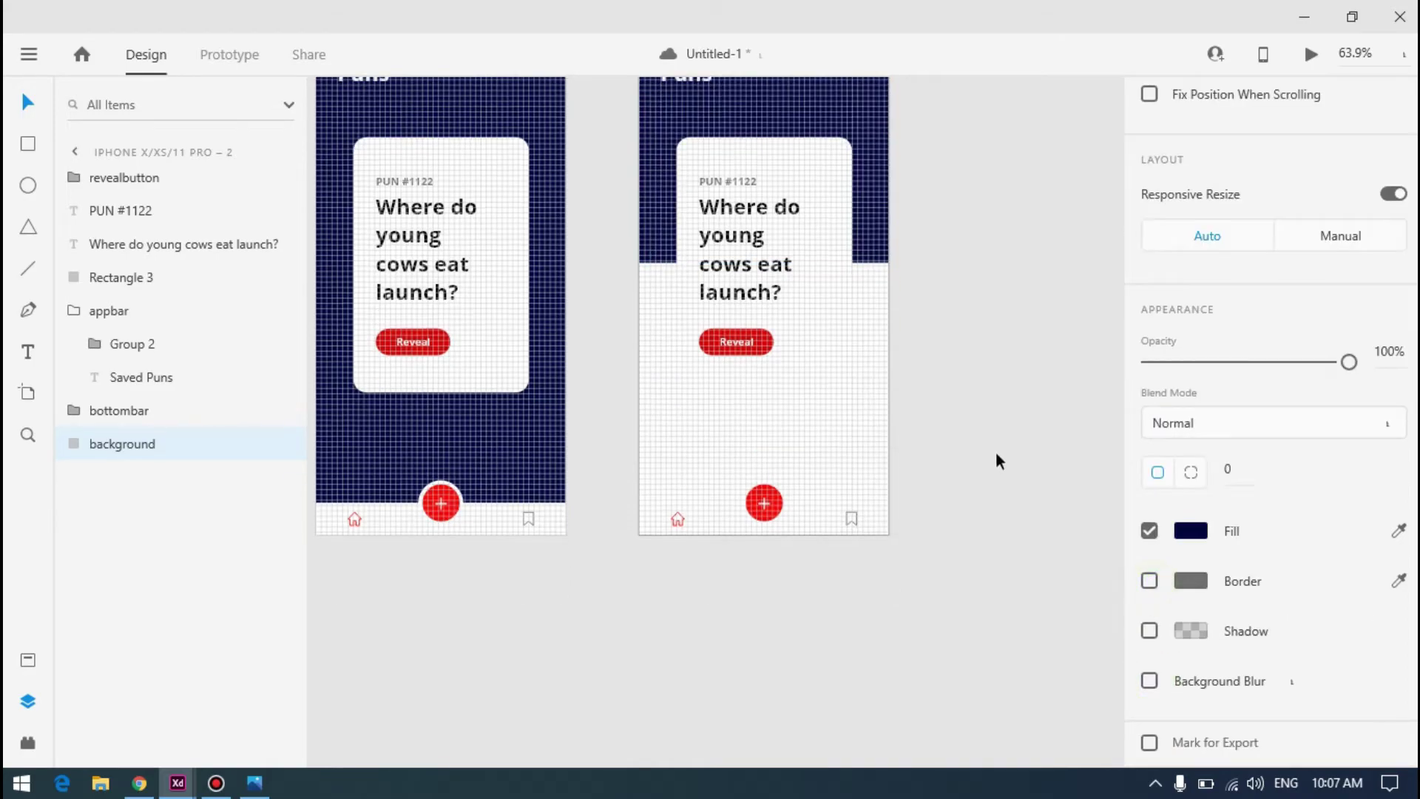
Draw an ellipse over the lower part of the Saved Puns card and stretch it to the artboard's width of 375
{"action": "left_click", "coordinate": [28, 185]}
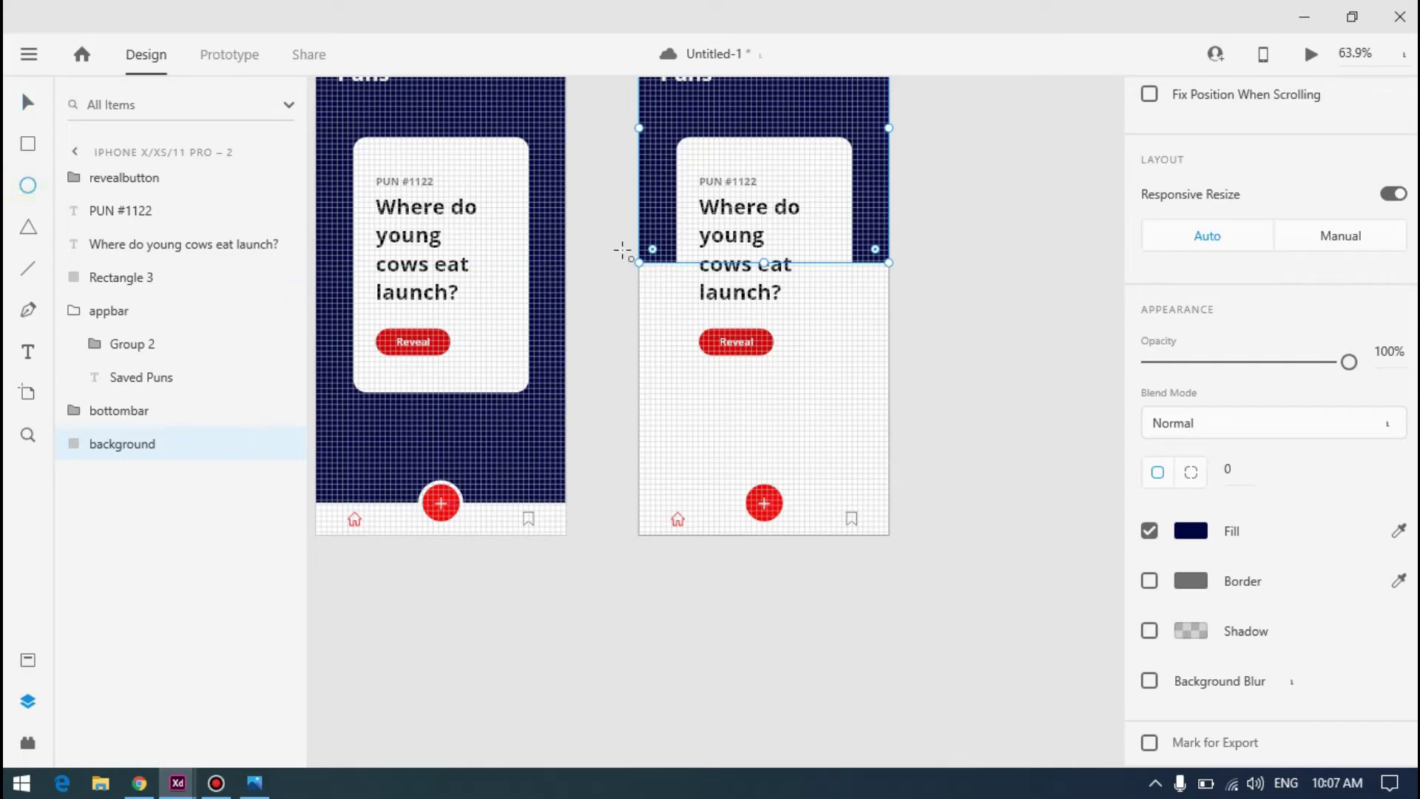
{"action": "left_click_drag", "start_coordinate": [649, 235], "coordinate": [872, 451]}
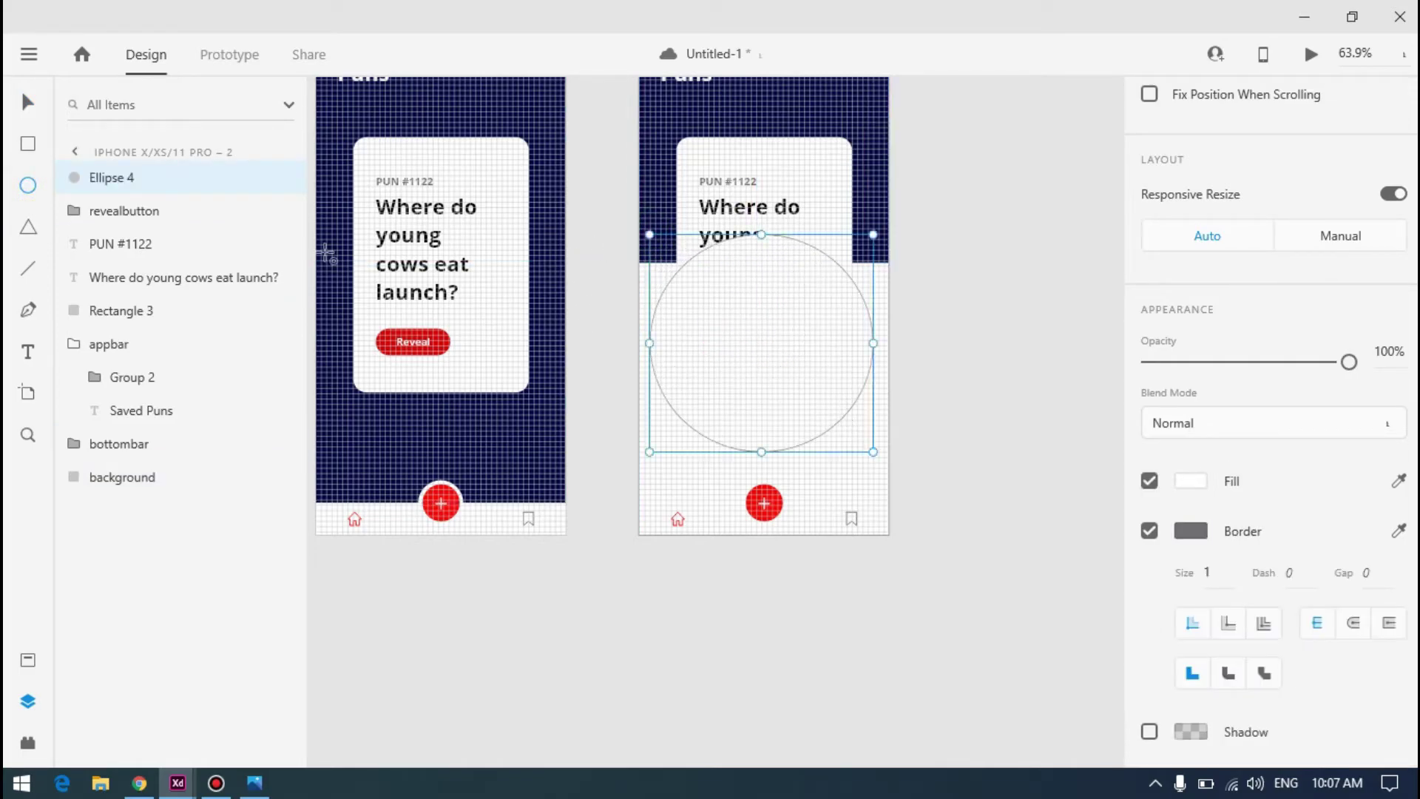
{"action": "left_click", "coordinate": [28, 102]}
{"action": "left_click_drag", "start_coordinate": [650, 235], "coordinate": [639, 223]}
{"action": "left_click_drag", "start_coordinate": [873, 222], "coordinate": [895, 202]}
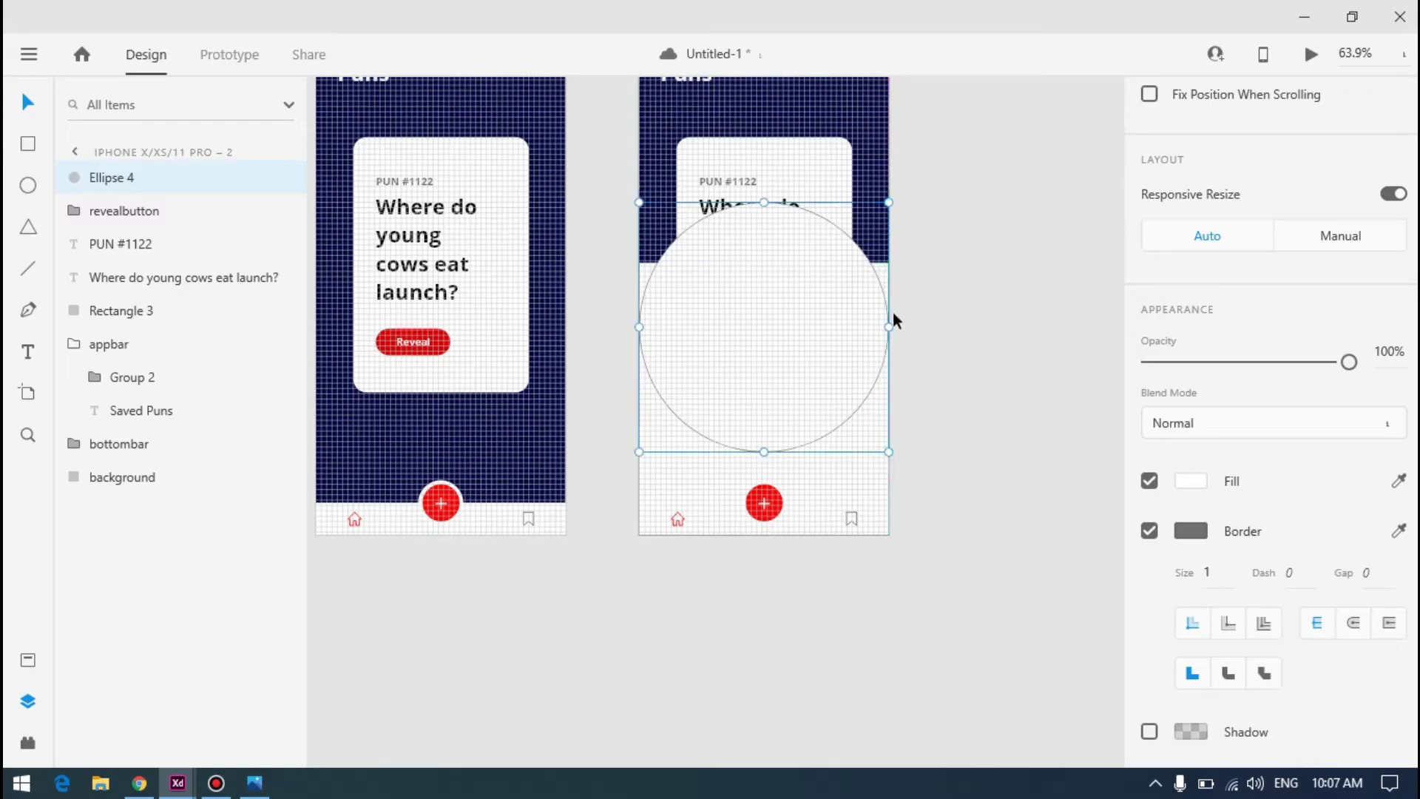
Following the reference mockup, stretch the ellipse upward to a height of about 536 and place it at Y 160
{"action": "key", "text": "alt+Tab"}
{"action": "key", "text": "alt+Tab"}
{"action": "left_click_drag", "start_coordinate": [763, 203], "coordinate": [762, 95]}
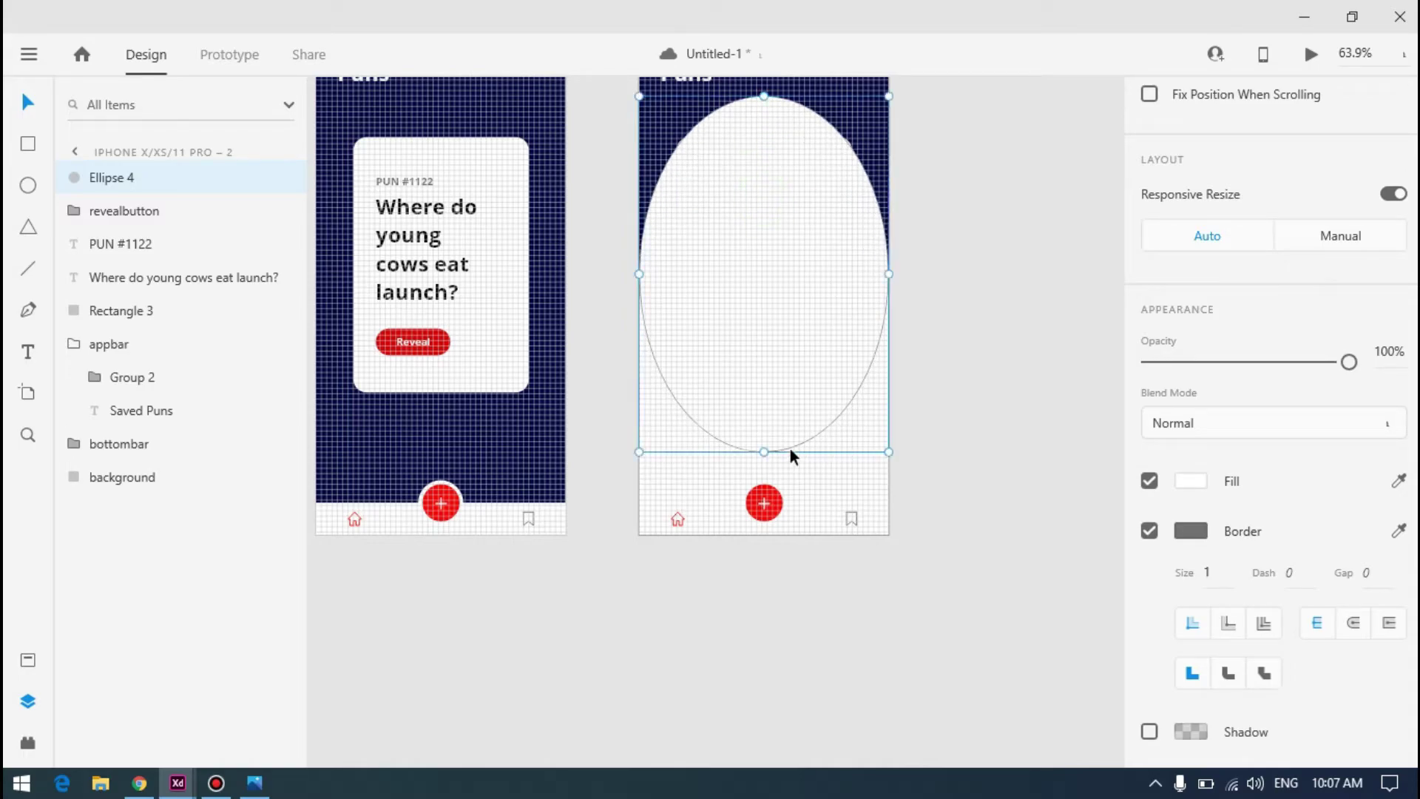
{"action": "left_click_drag", "start_coordinate": [761, 350], "coordinate": [761, 356]}
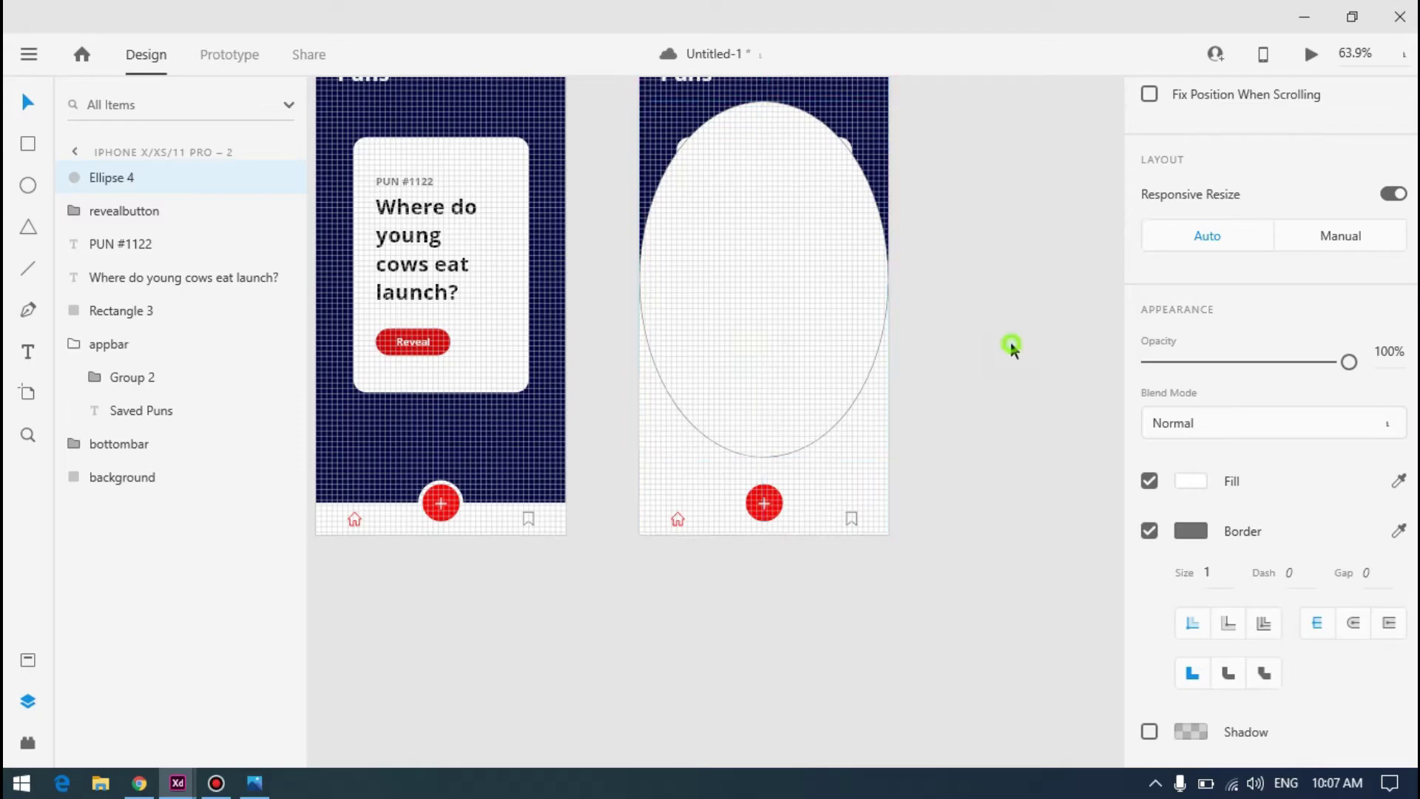
{"action": "left_click", "coordinate": [1011, 343]}
{"action": "left_click", "coordinate": [808, 377]}
Checking against the reference mockup, shorten the ellipse to a height of 488 and move it to Y 176
{"action": "key", "text": "alt+Tab"}
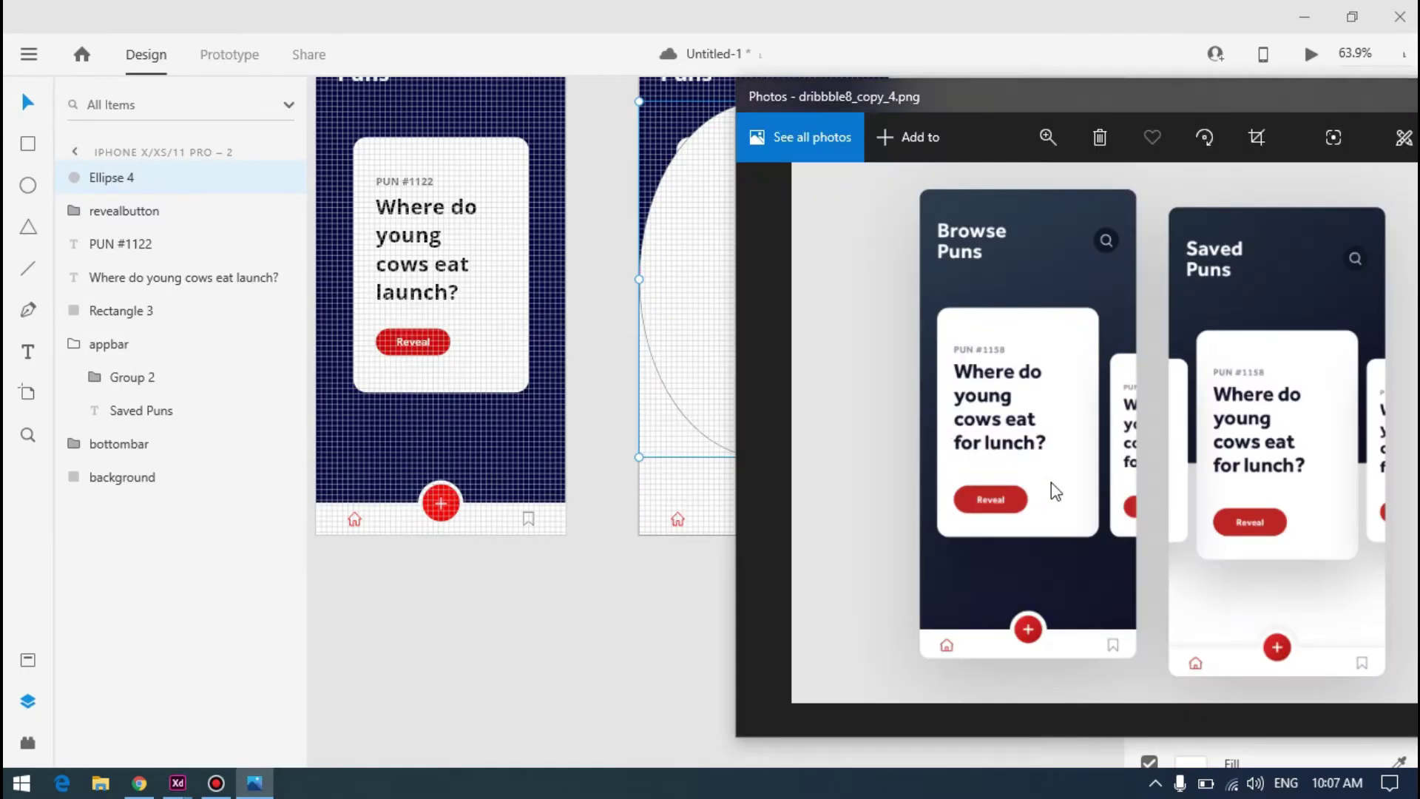
{"action": "key", "text": "alt+Tab"}
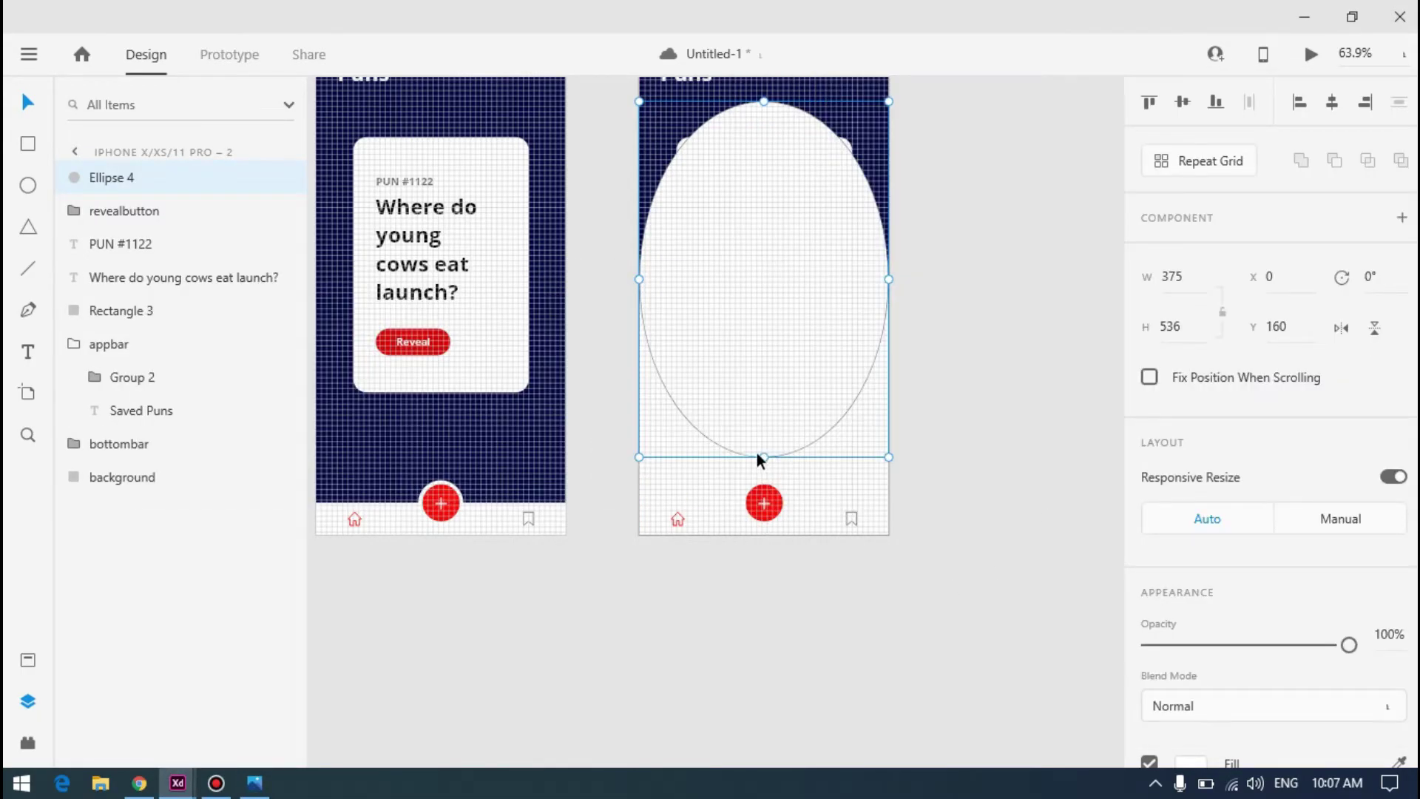
{"action": "left_click_drag", "start_coordinate": [762, 457], "coordinate": [762, 425]}
{"action": "left_click_drag", "start_coordinate": [782, 345], "coordinate": [786, 361]}
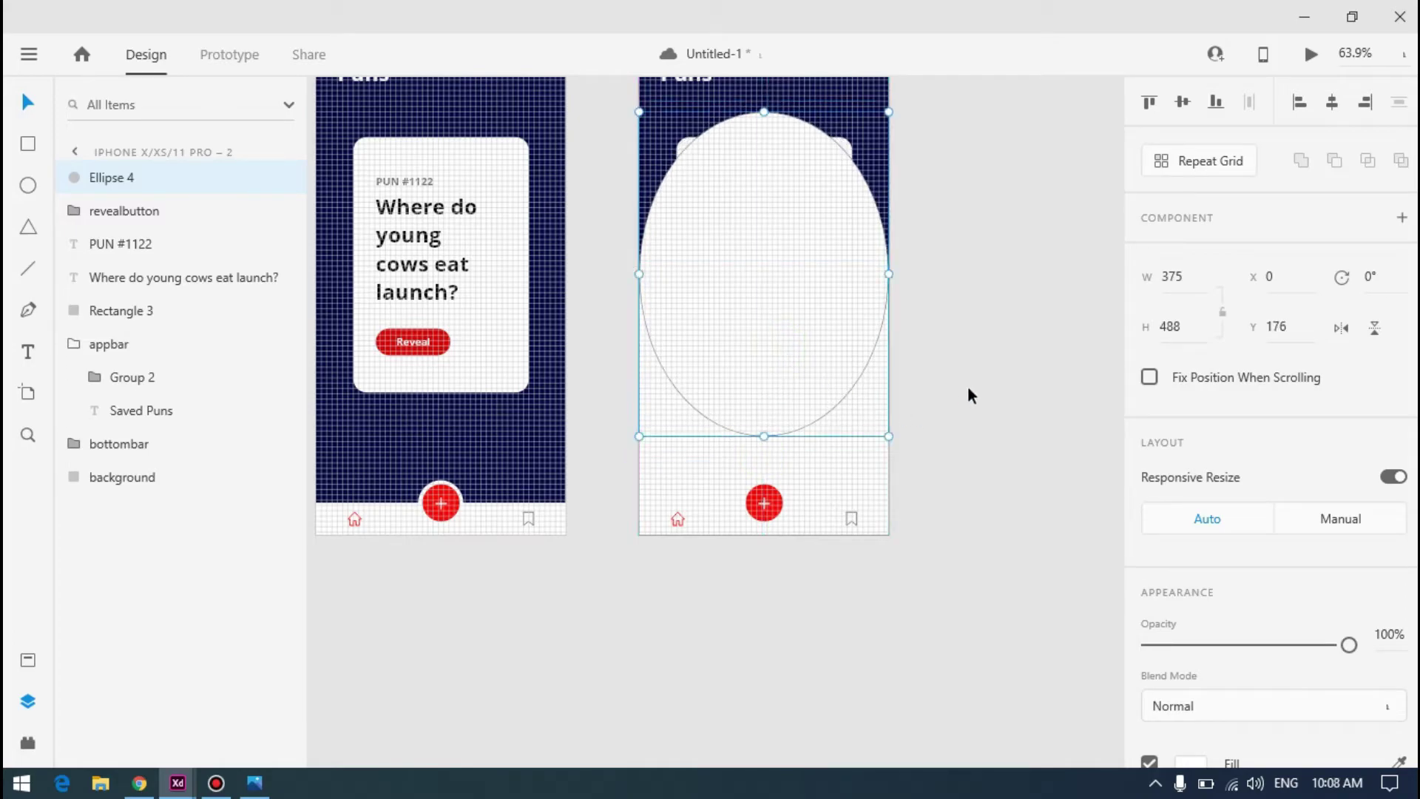
Compare the resized ellipse with the shading around the Saved Puns card in the reference mockup
{"action": "key", "text": "alt+Tab"}
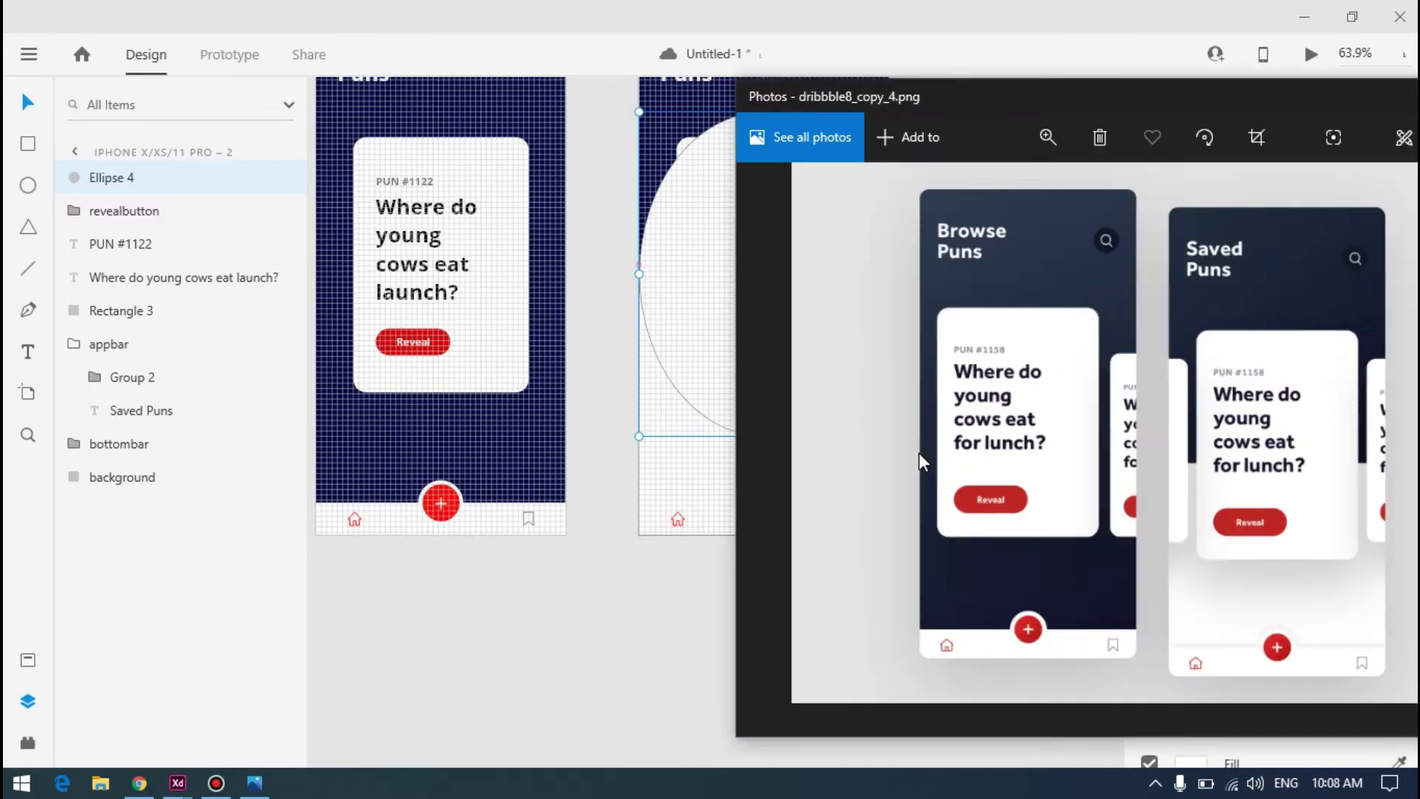
{"action": "key", "text": "alt+Tab"}
{"action": "key", "text": "alt+Tab"}
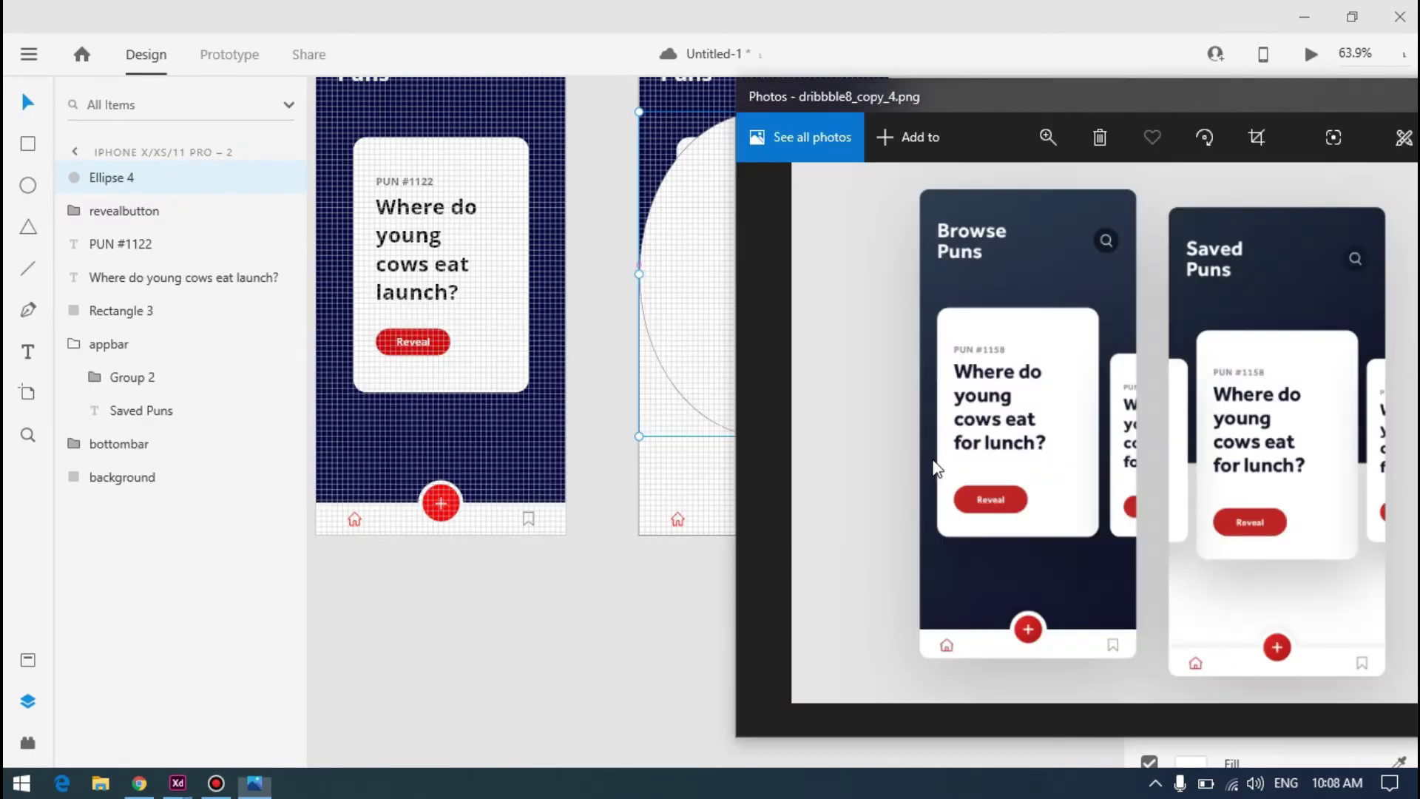
Back in Adobe XD, enable a drop shadow on the large ellipse over the Saved Puns card and check its colour
{"action": "key", "text": "alt+Tab"}
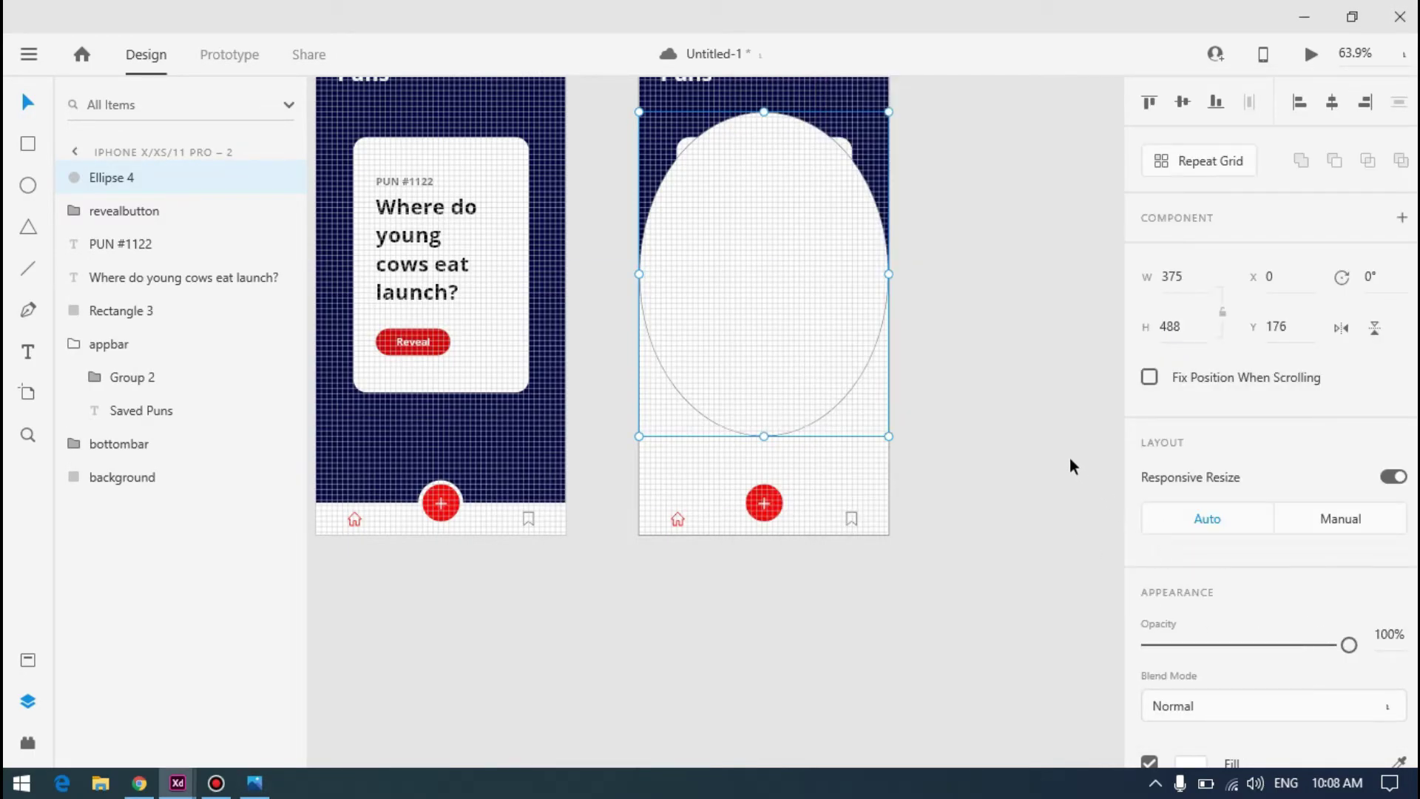
{"action": "scroll", "coordinate": [1073, 464], "scroll_direction": "down", "scroll_amount": 2}
{"action": "scroll", "coordinate": [1166, 509], "scroll_direction": "down", "scroll_amount": 5}
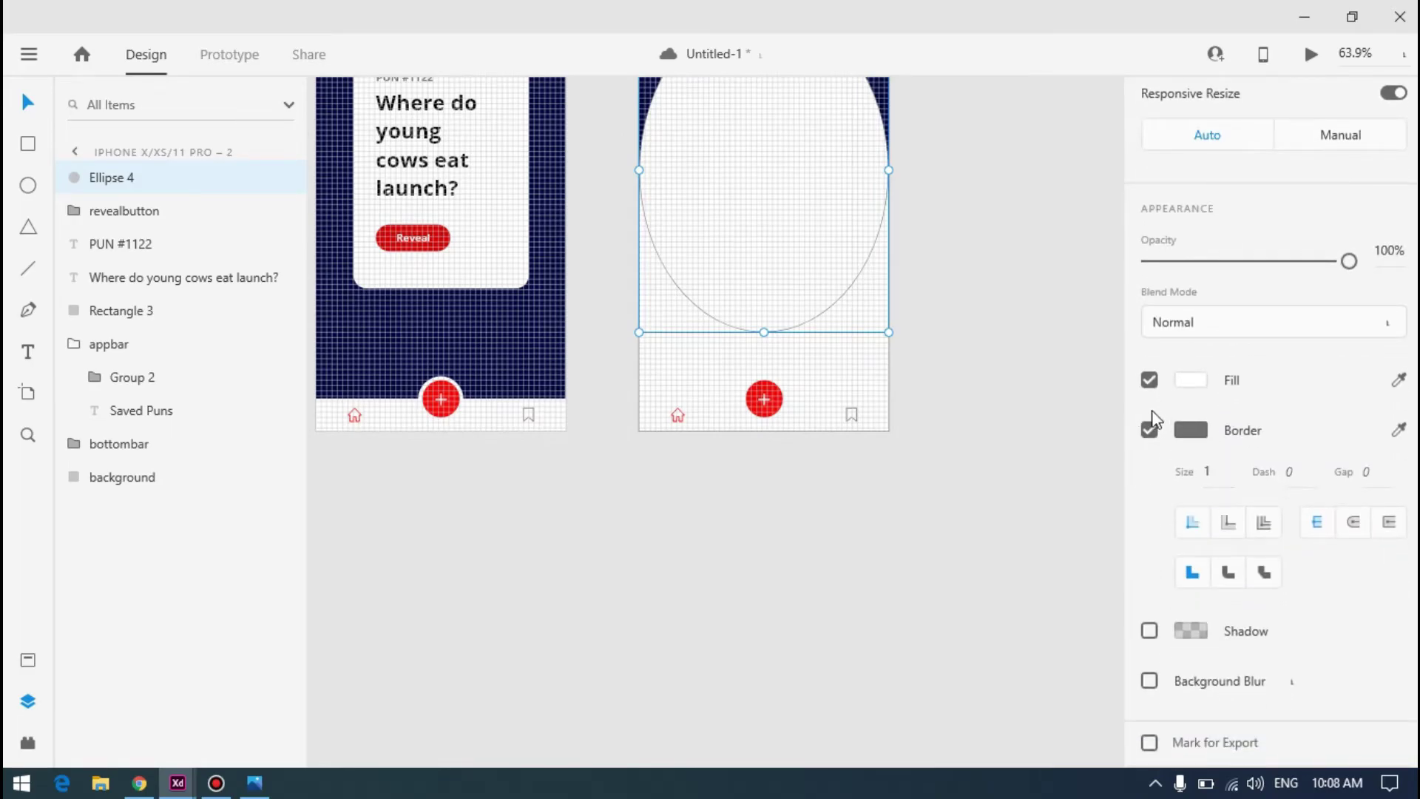
{"action": "left_click", "coordinate": [1149, 379]}
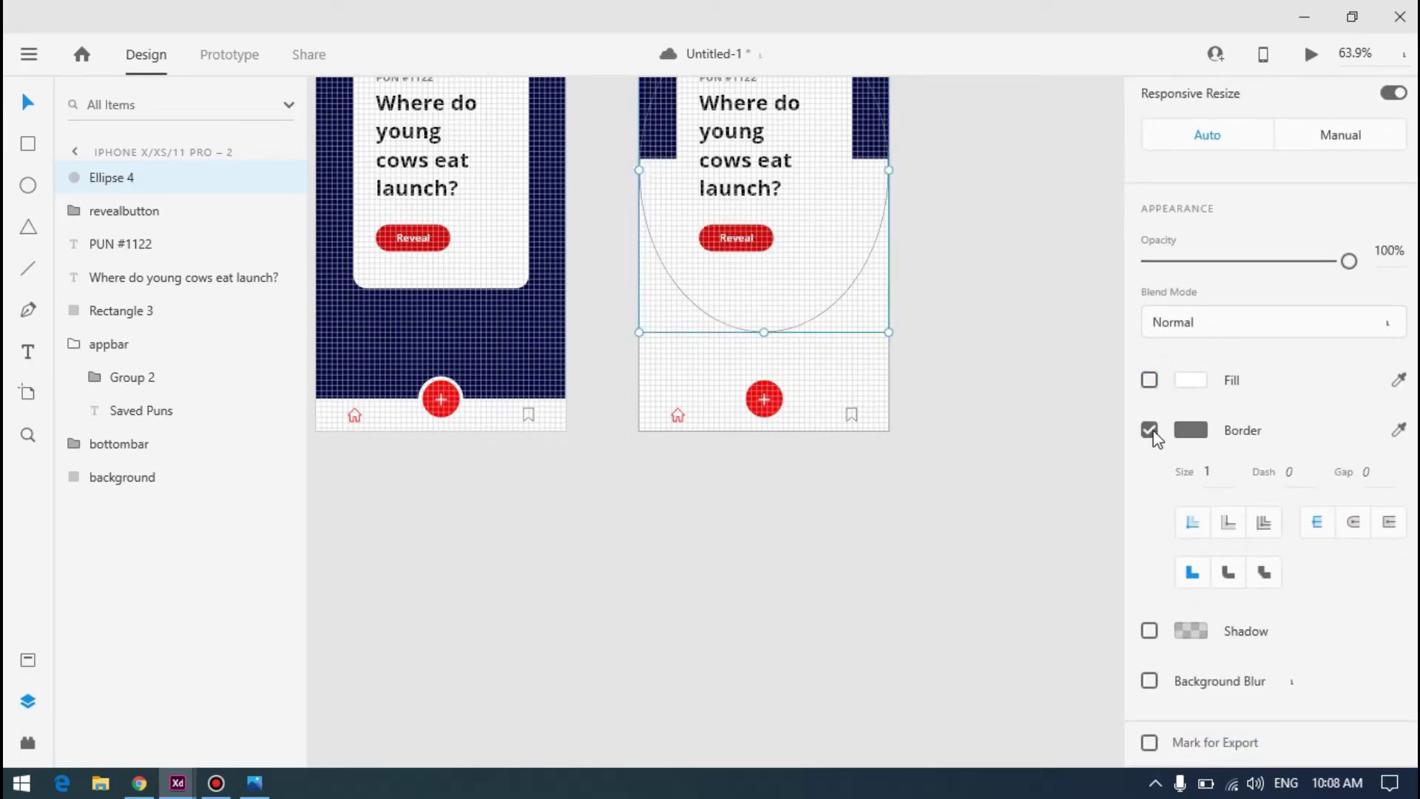
{"action": "left_click", "coordinate": [1149, 684]}
{"action": "left_click", "coordinate": [1148, 680]}
{"action": "left_click", "coordinate": [1149, 630]}
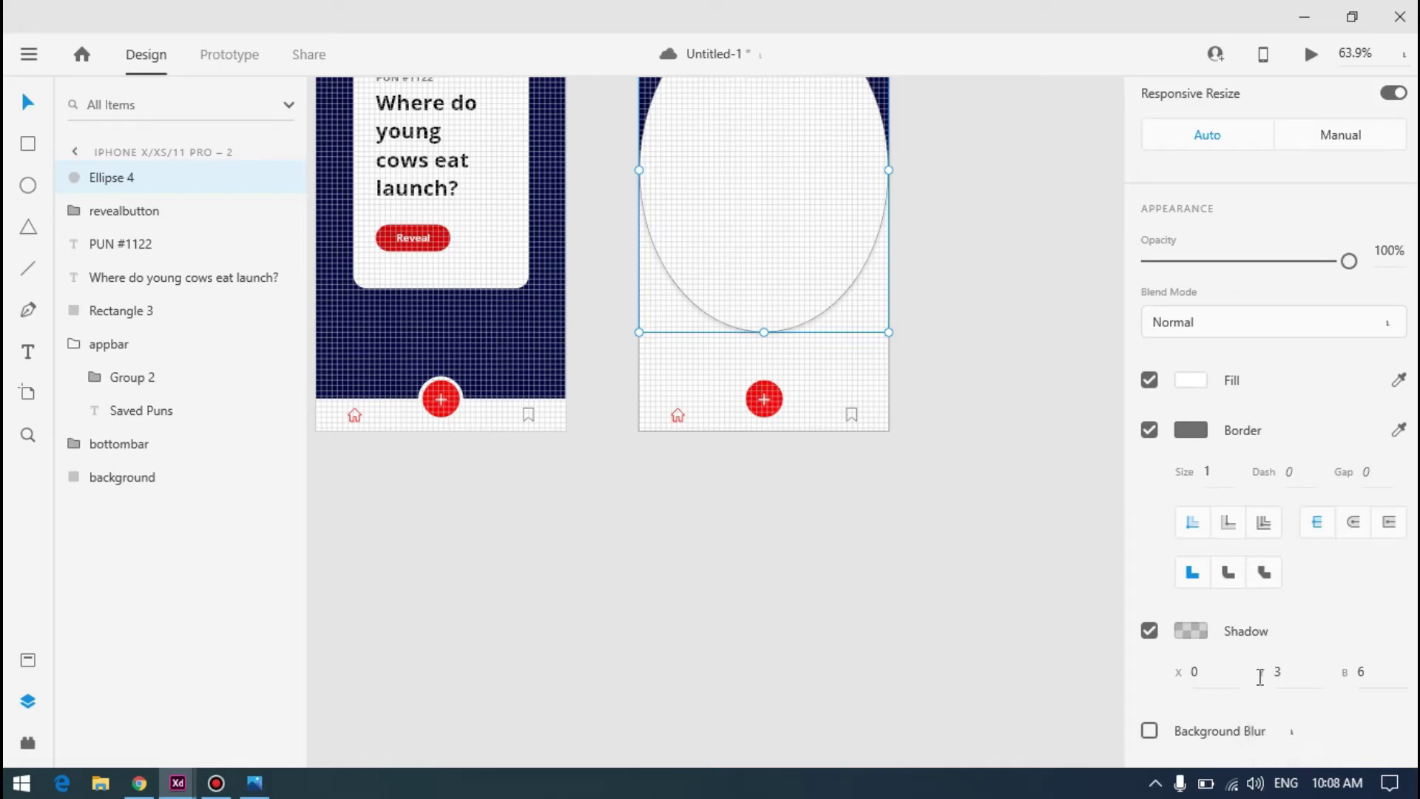
{"action": "left_click", "coordinate": [1199, 632]}
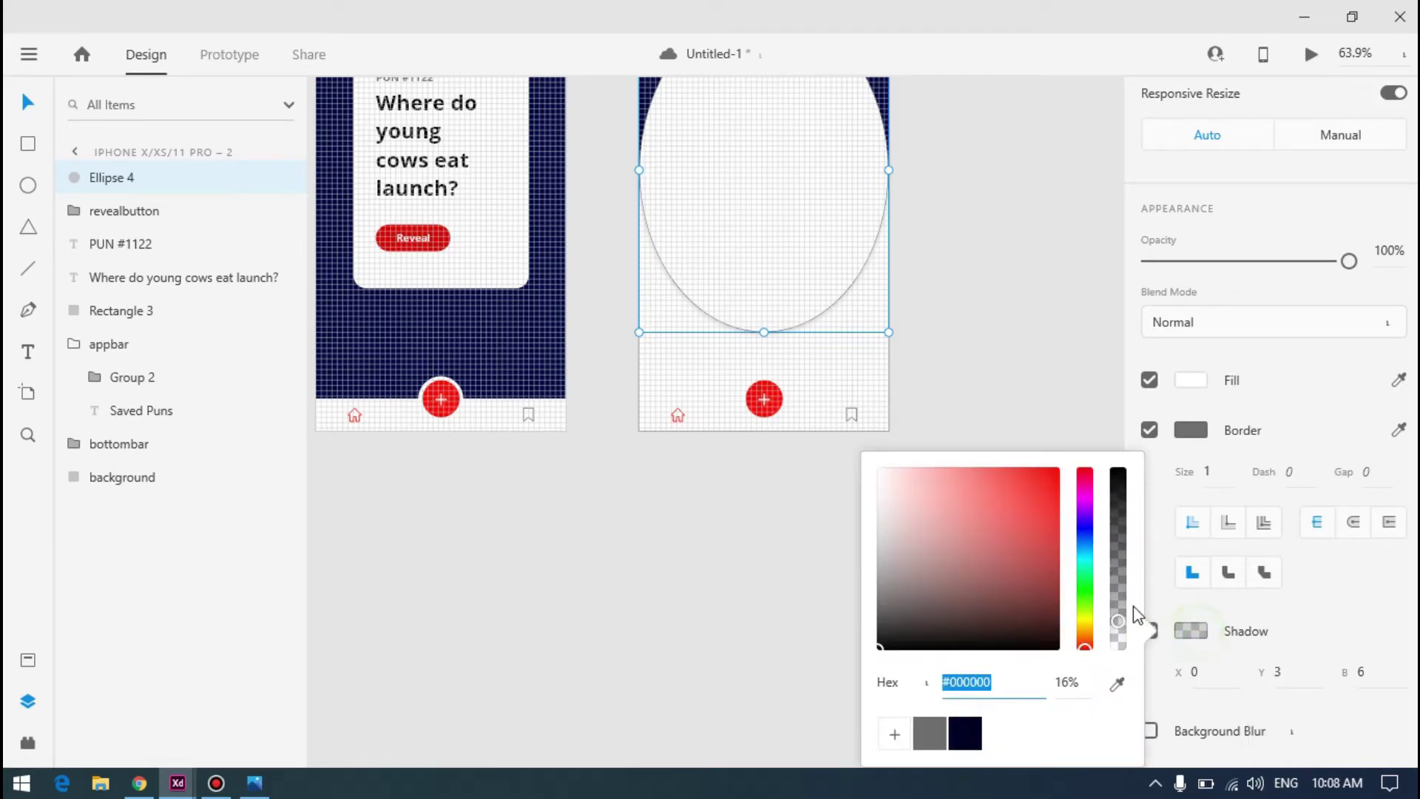
{"action": "left_click", "coordinate": [1038, 349]}
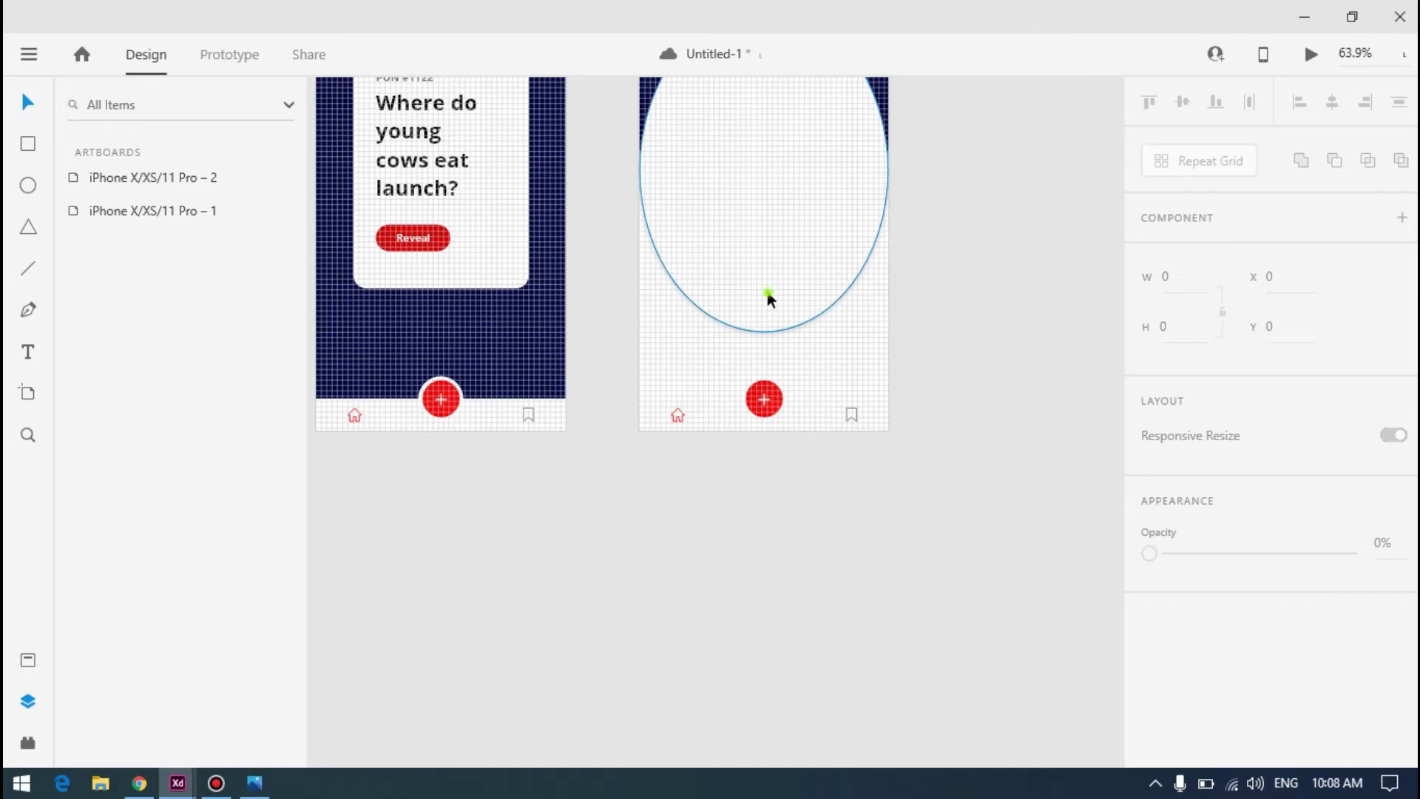
Turn off the ellipse's fill and enable Background Blur on it
{"action": "left_click", "coordinate": [766, 291]}
{"action": "scroll", "coordinate": [1368, 581], "scroll_direction": "down", "scroll_amount": 5}
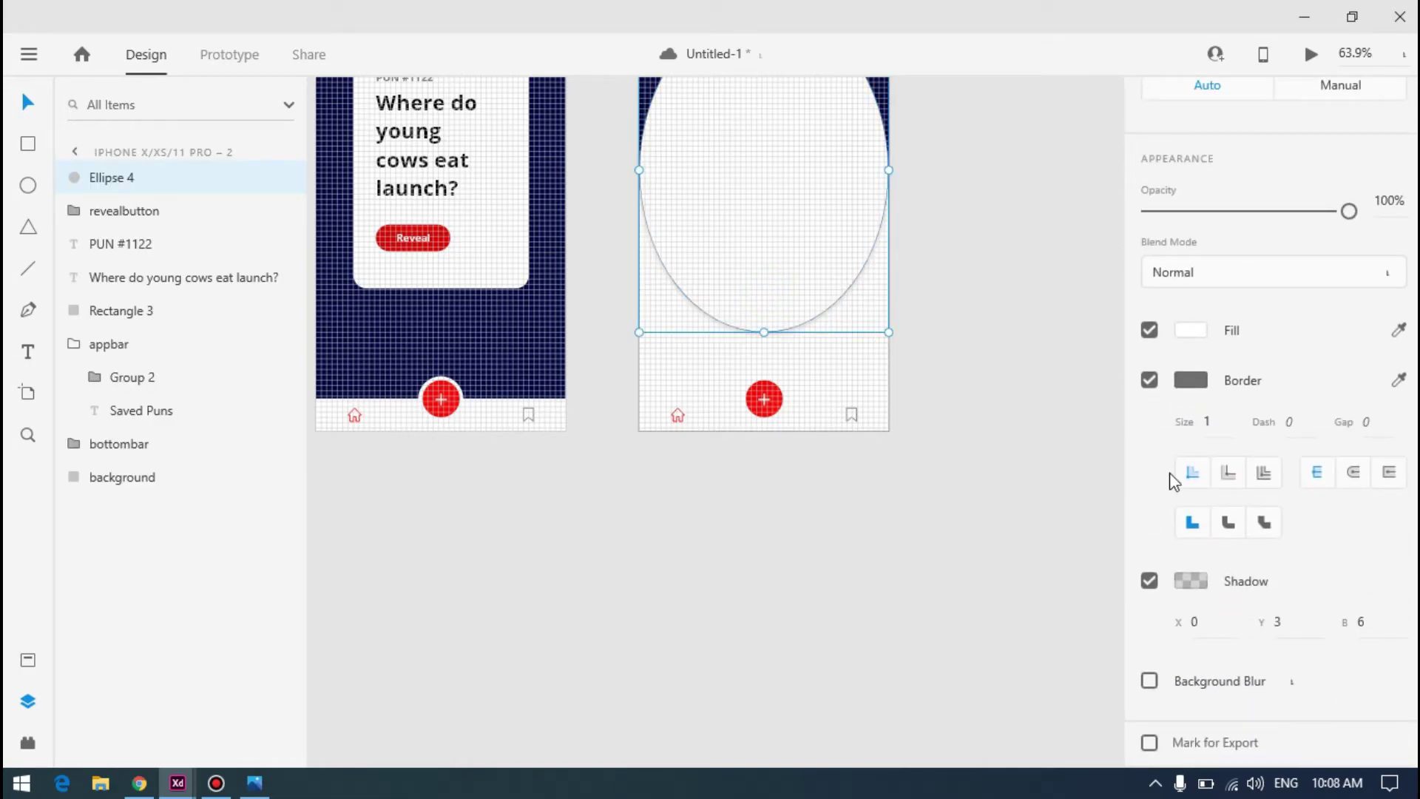
{"action": "left_click", "coordinate": [1149, 330]}
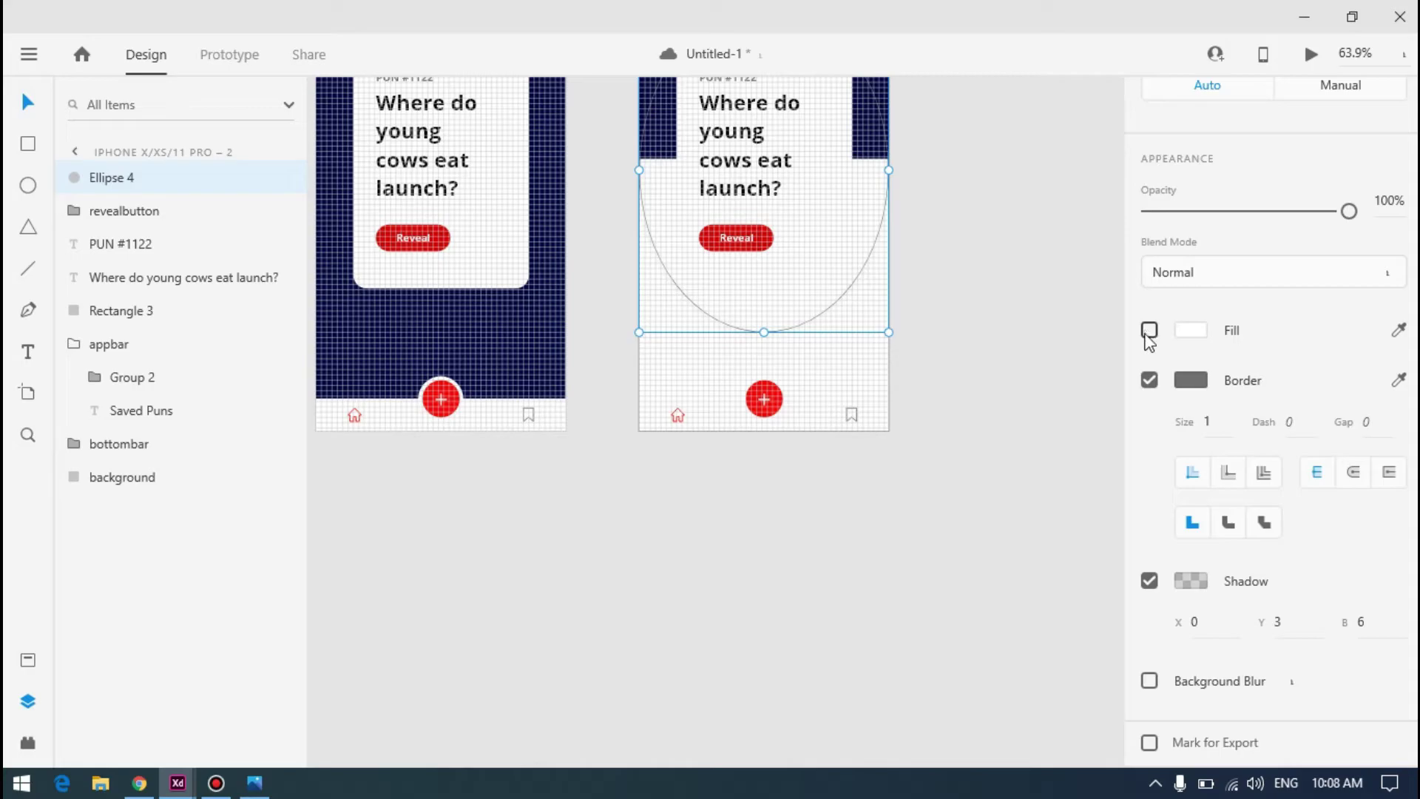
{"action": "left_click", "coordinate": [1149, 680]}
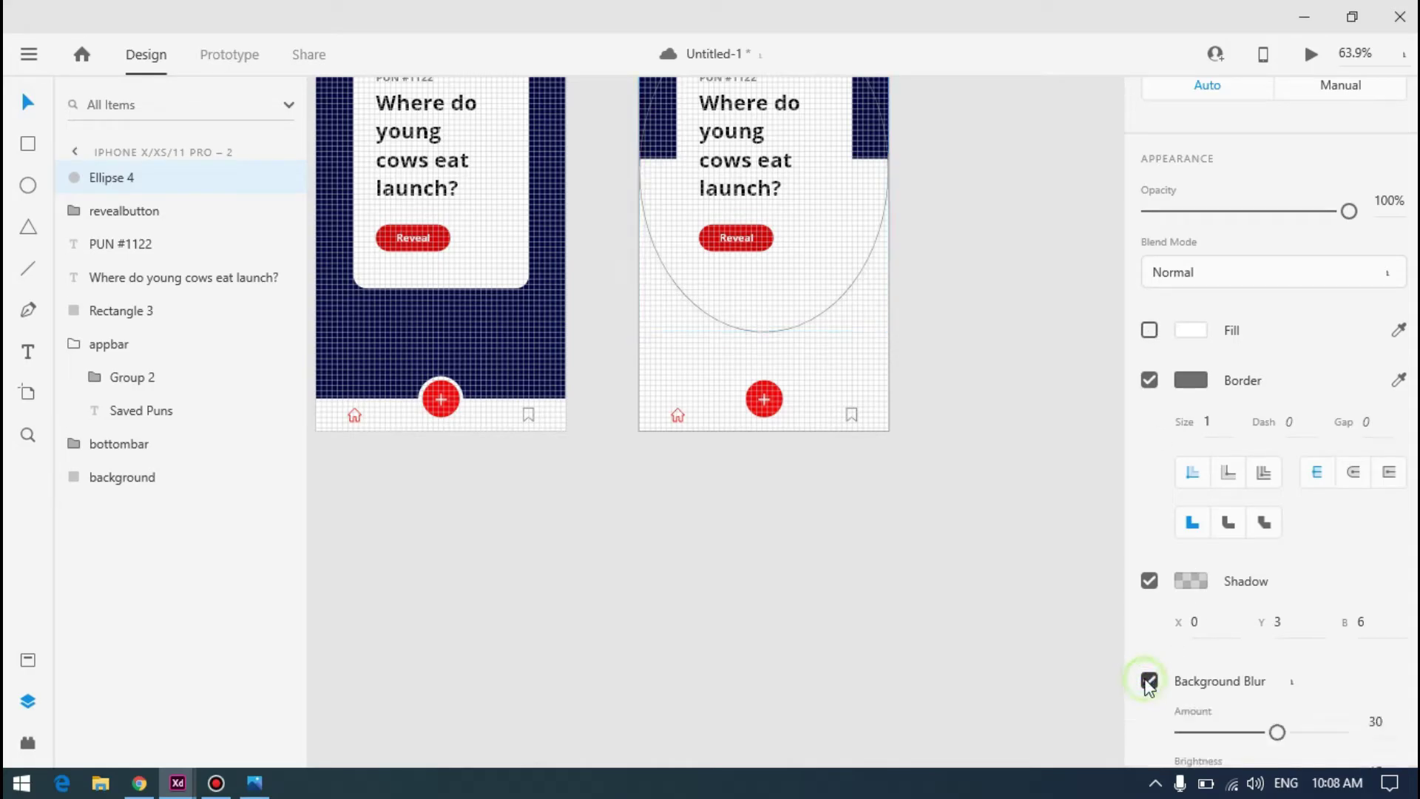
{"action": "scroll", "coordinate": [954, 327], "scroll_direction": "down", "scroll_amount": 2}
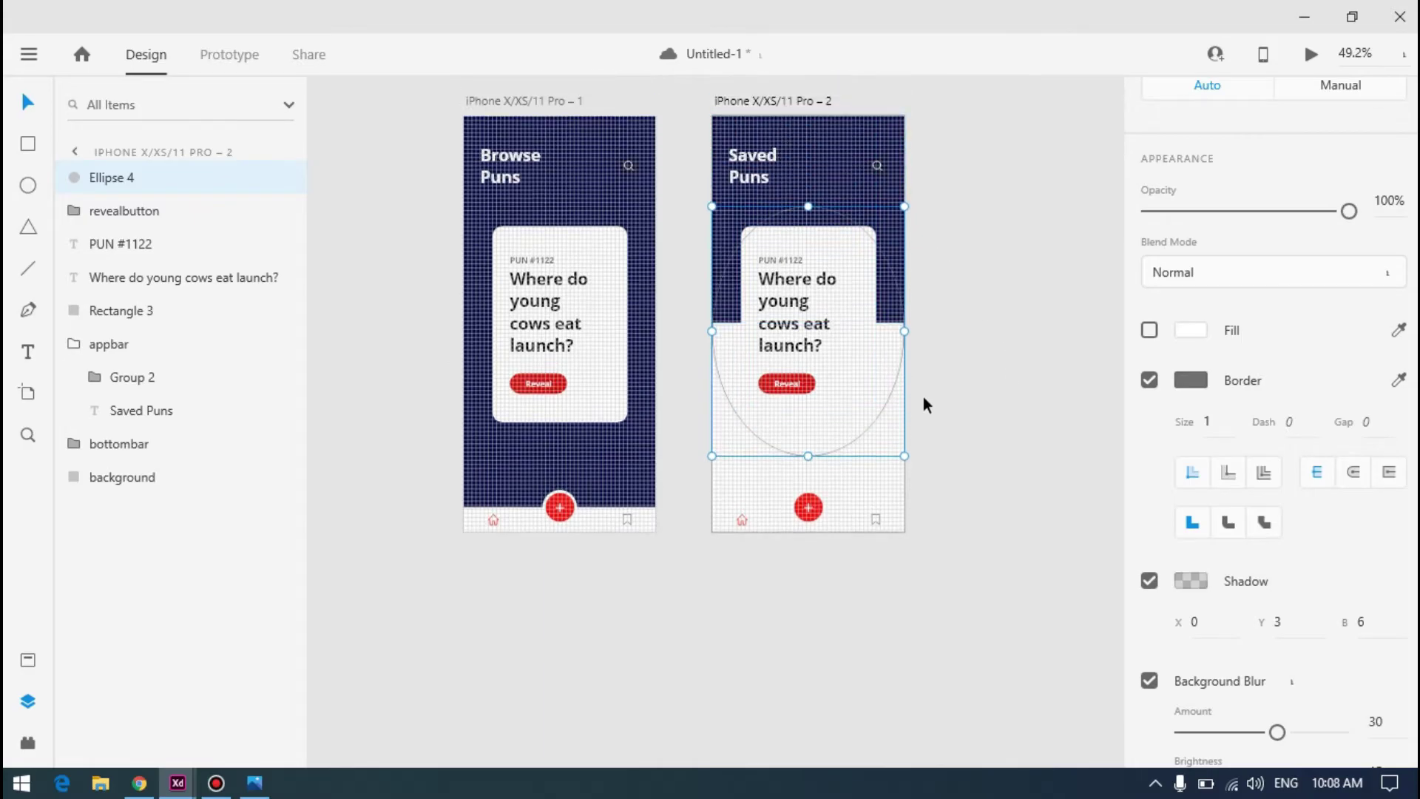
{"action": "scroll", "coordinate": [809, 404], "scroll_direction": "up", "scroll_amount": 3}
{"action": "scroll", "coordinate": [809, 403], "scroll_direction": "up", "scroll_amount": 1}
{"action": "scroll", "coordinate": [1232, 547], "scroll_direction": "down", "scroll_amount": 3}
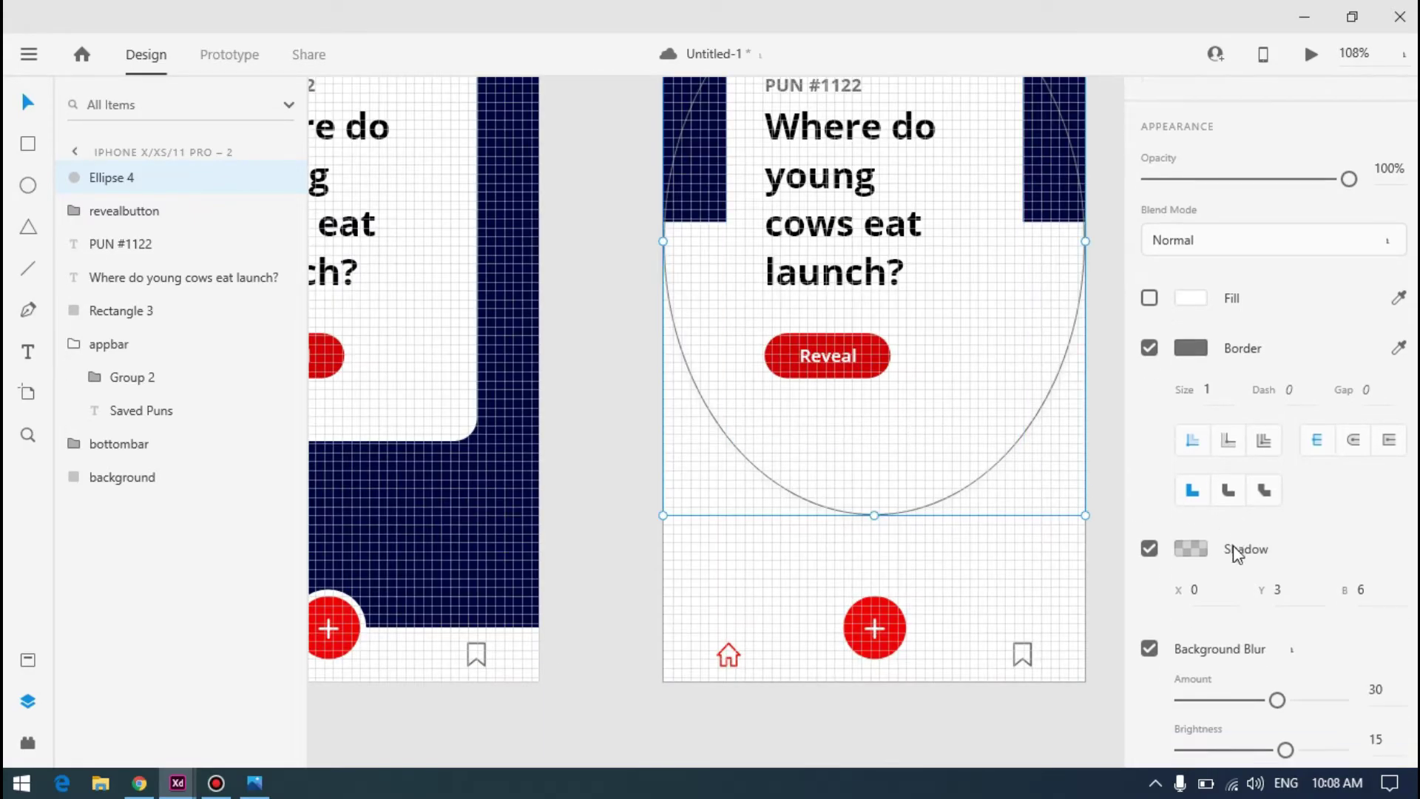
Checking against the reference mockup, lower the ellipse's background blur amount to 24
{"action": "key", "text": "alt+Tab"}
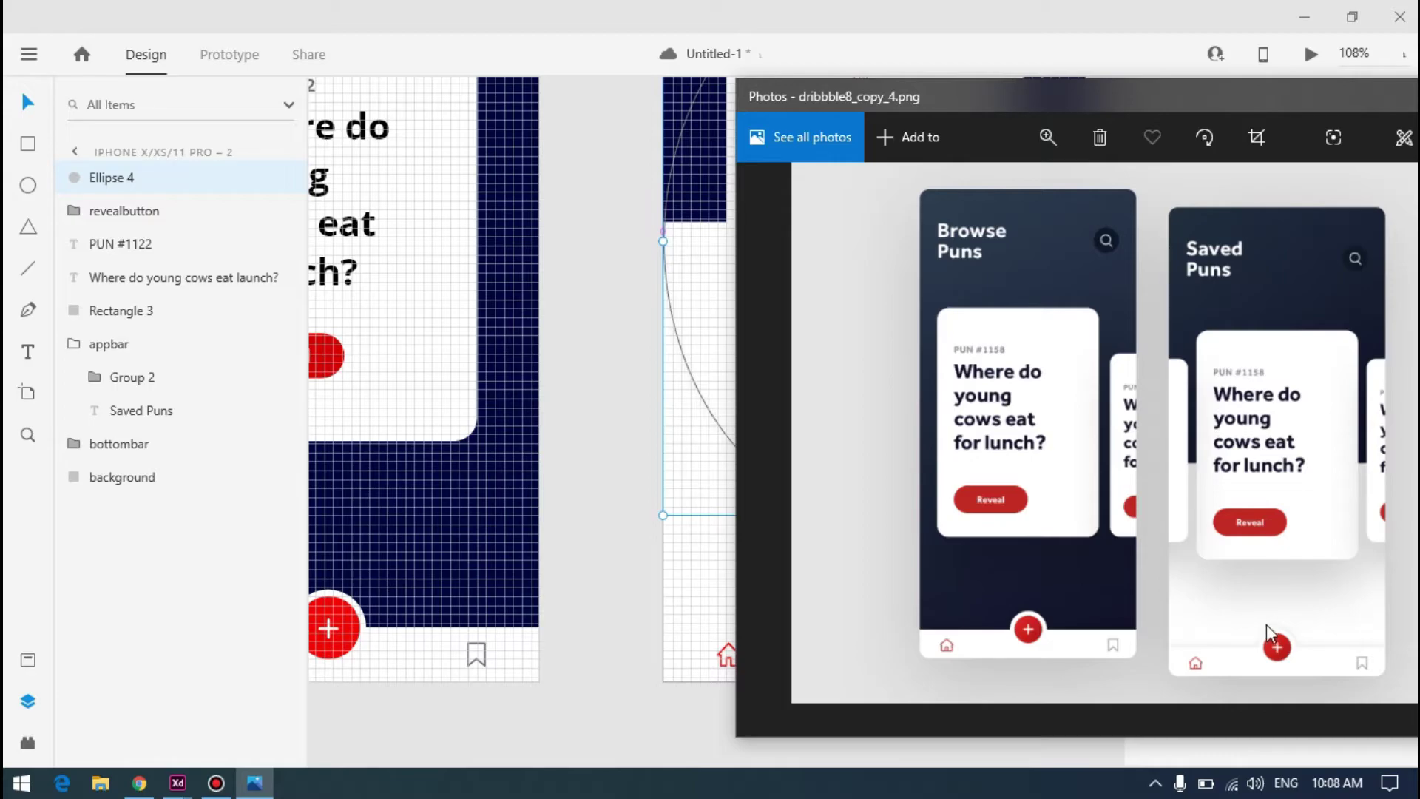
{"action": "key", "text": "alt+Tab"}
{"action": "scroll", "coordinate": [995, 503], "scroll_direction": "down", "scroll_amount": 3}
{"action": "key", "text": "ctrl+'"}
{"action": "scroll", "coordinate": [1023, 448], "scroll_direction": "up", "scroll_amount": 4}
{"action": "scroll", "coordinate": [1207, 614], "scroll_direction": "down", "scroll_amount": 1}
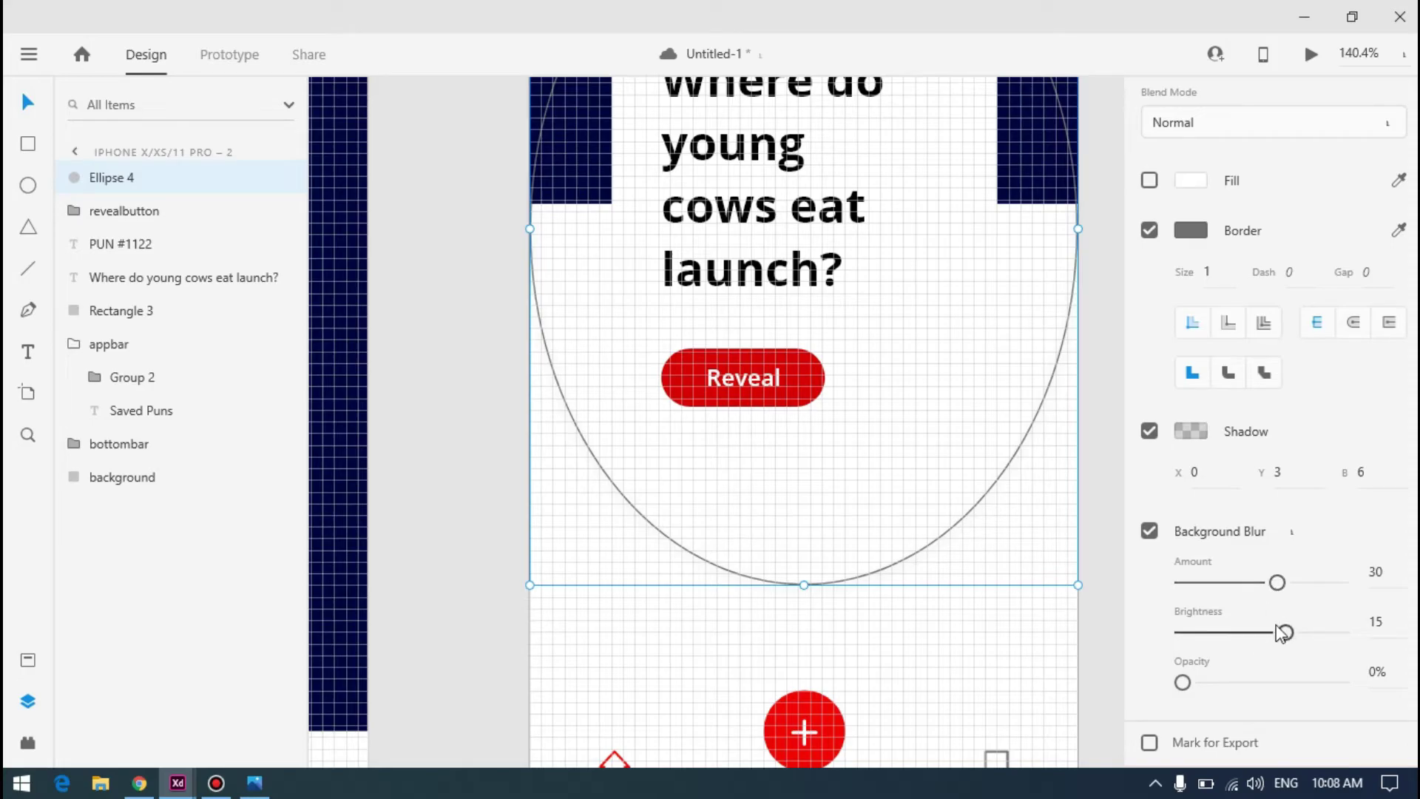
{"action": "left_click_drag", "start_coordinate": [1199, 685], "coordinate": [1120, 666]}
{"action": "mouse_move", "coordinate": [1277, 582]}
{"action": "left_mouse_down"}
{"action": "mouse_move", "coordinate": [1309, 582]}
{"action": "mouse_move", "coordinate": [1259, 582]}
{"action": "left_mouse_up"}
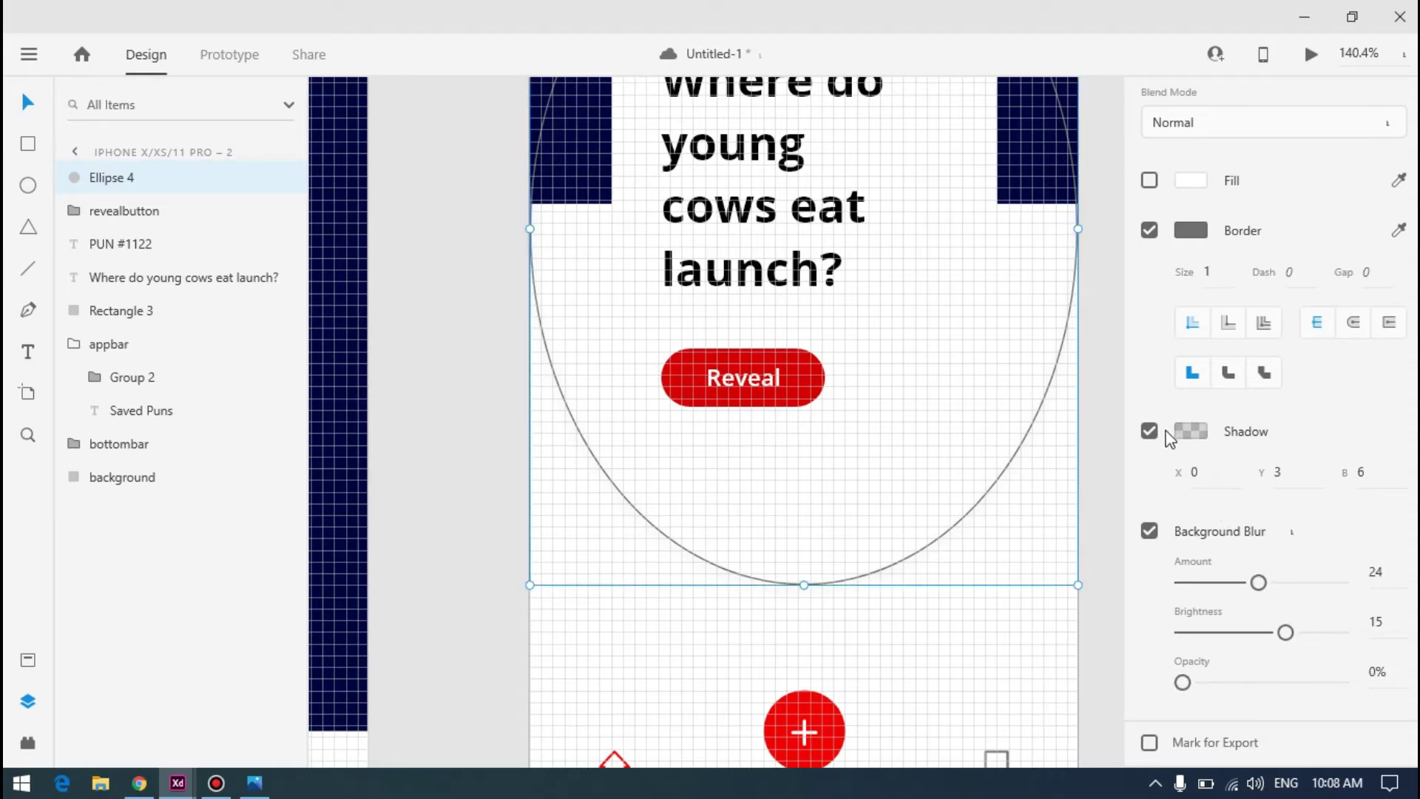
Turn off the ellipse's background blur and set its shadow's Y offset to 50
{"action": "left_click", "coordinate": [1149, 532]}
{"action": "left_click", "coordinate": [1293, 621]}
{"action": "type", "text": "50"}
{"action": "key", "text": "Return"}
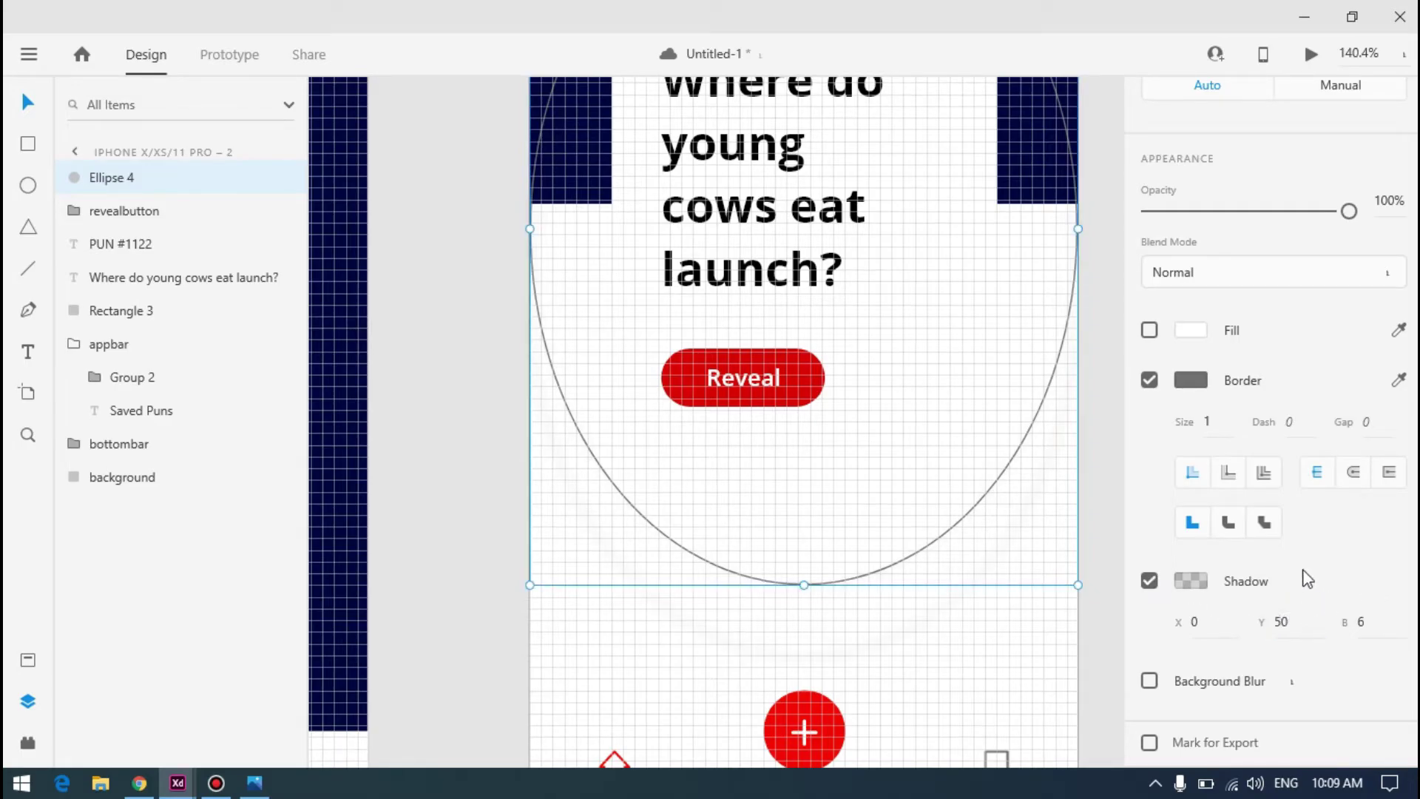
Turn the ellipse's white fill back on and view its offset shadow across the Saved Puns artboard
{"action": "left_click", "coordinate": [1183, 331]}
{"action": "left_click", "coordinate": [1187, 331]}
{"action": "left_click", "coordinate": [1149, 330]}
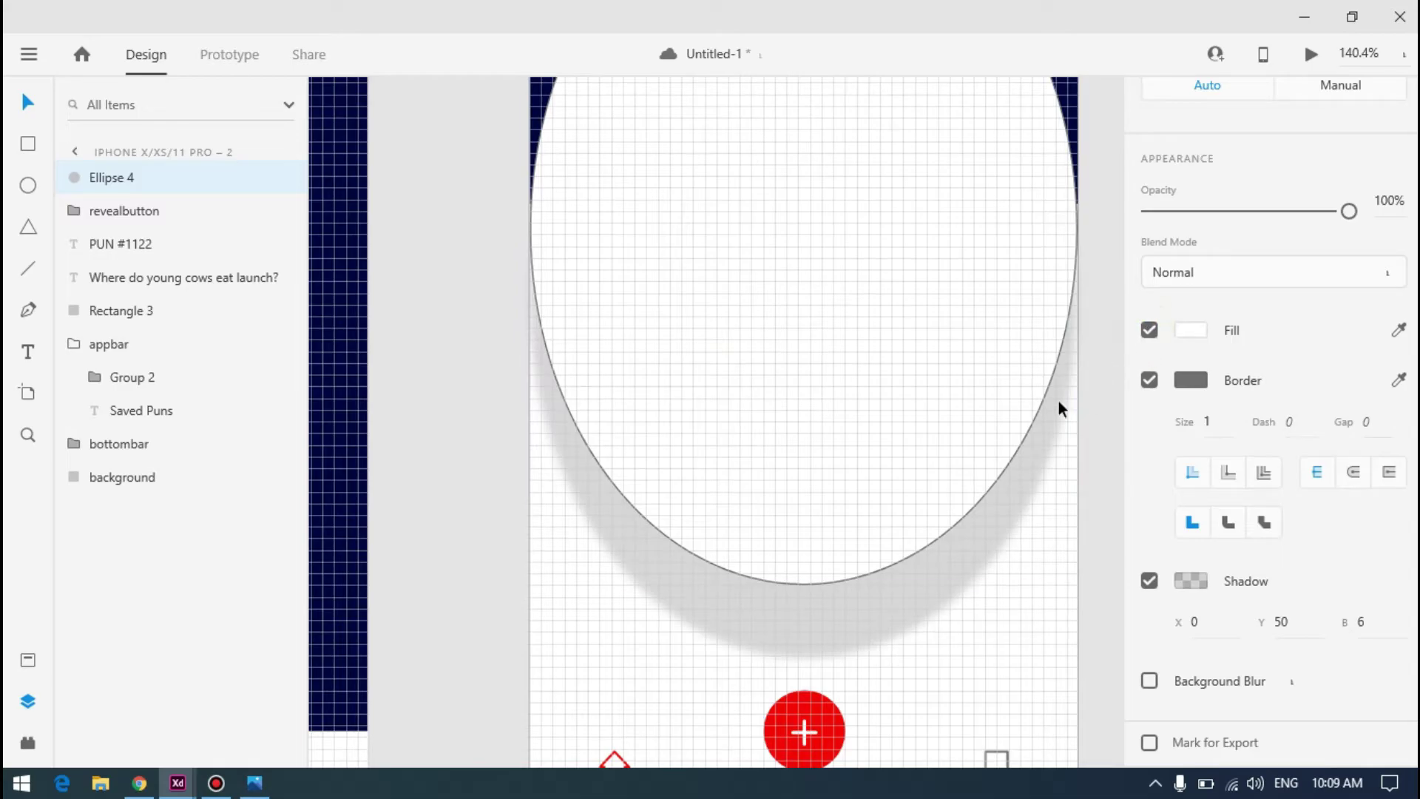
{"action": "scroll", "coordinate": [779, 402], "scroll_direction": "down", "scroll_amount": 6}
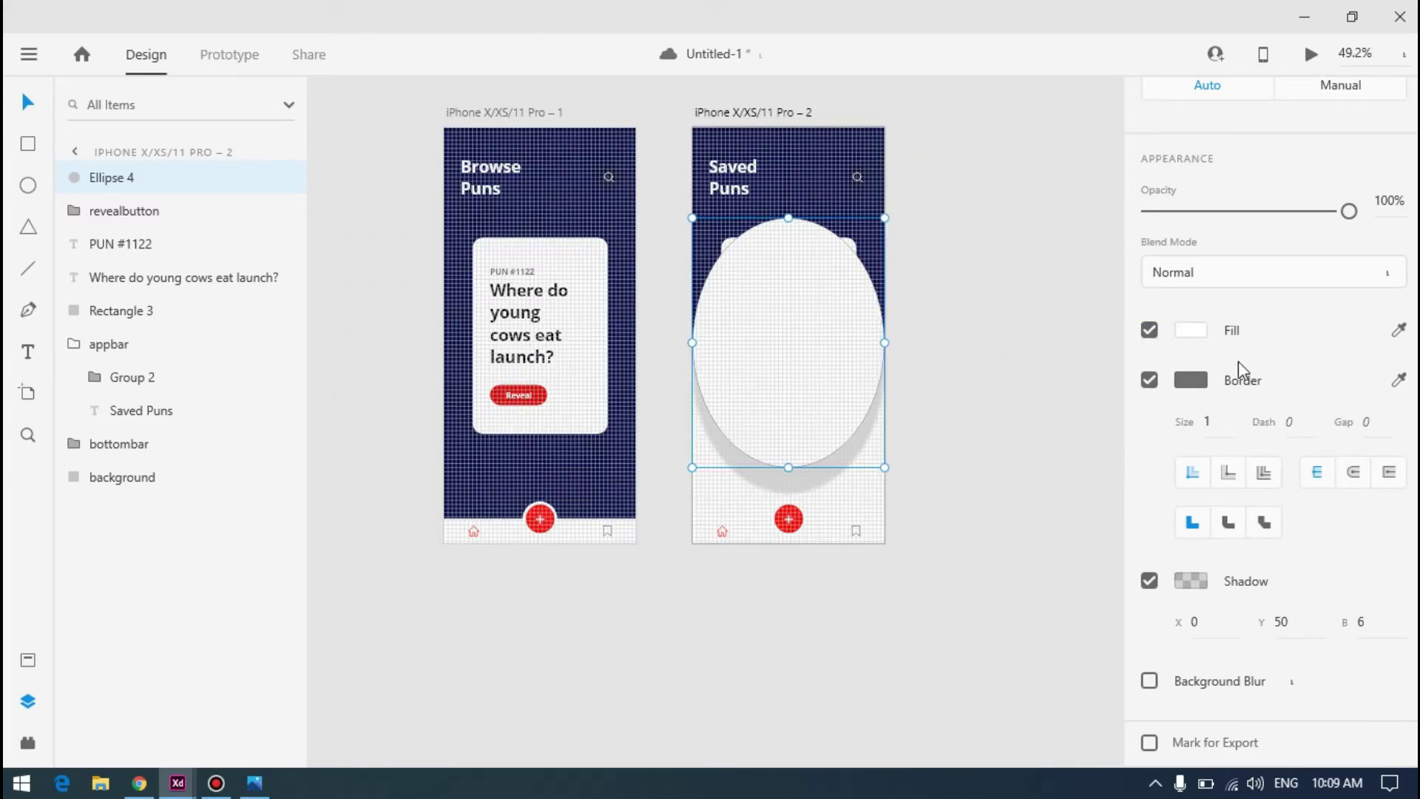
Check the shadow's colour settings and remove the shadow from the ellipse
{"action": "left_click", "coordinate": [1168, 580]}
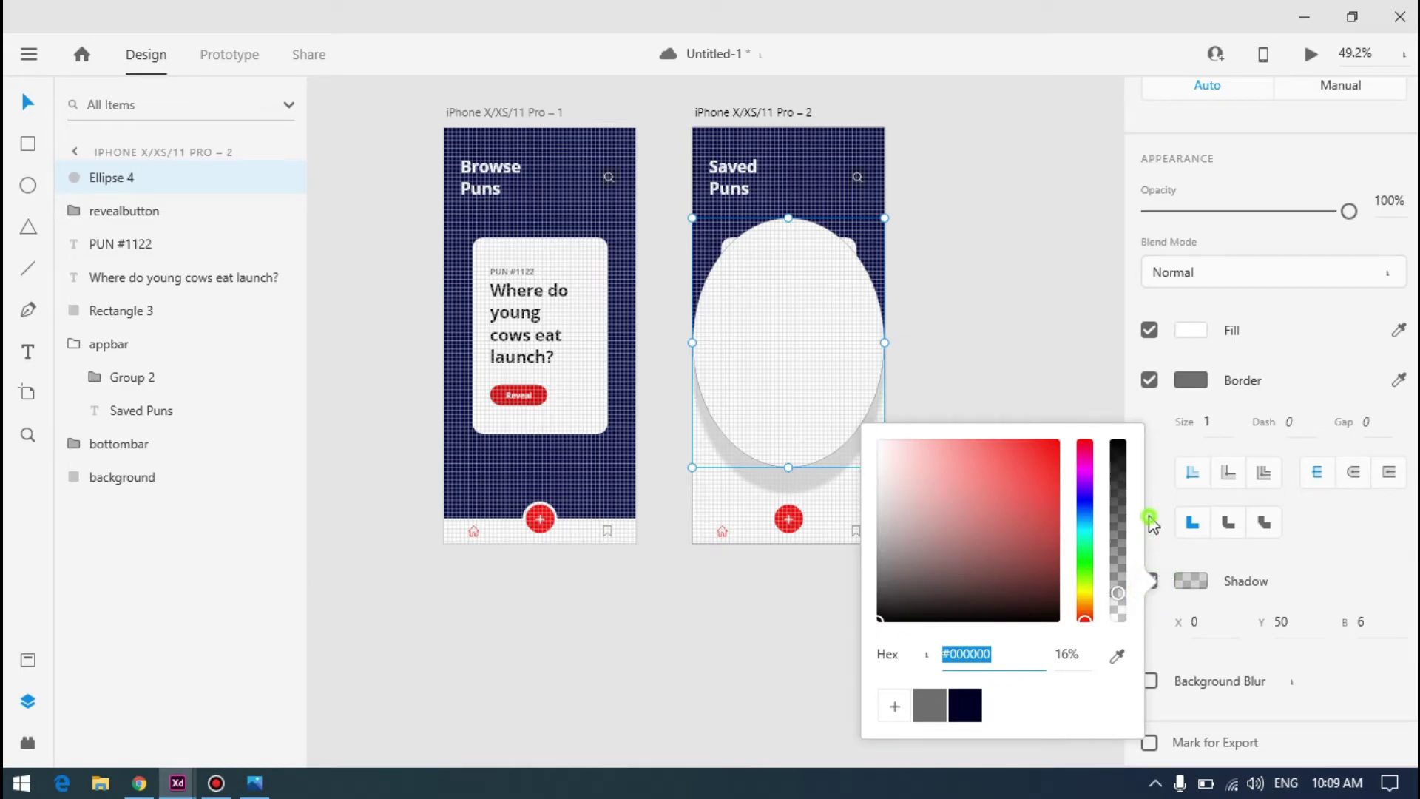
{"action": "left_click", "coordinate": [1083, 331]}
{"action": "left_click", "coordinate": [827, 388]}
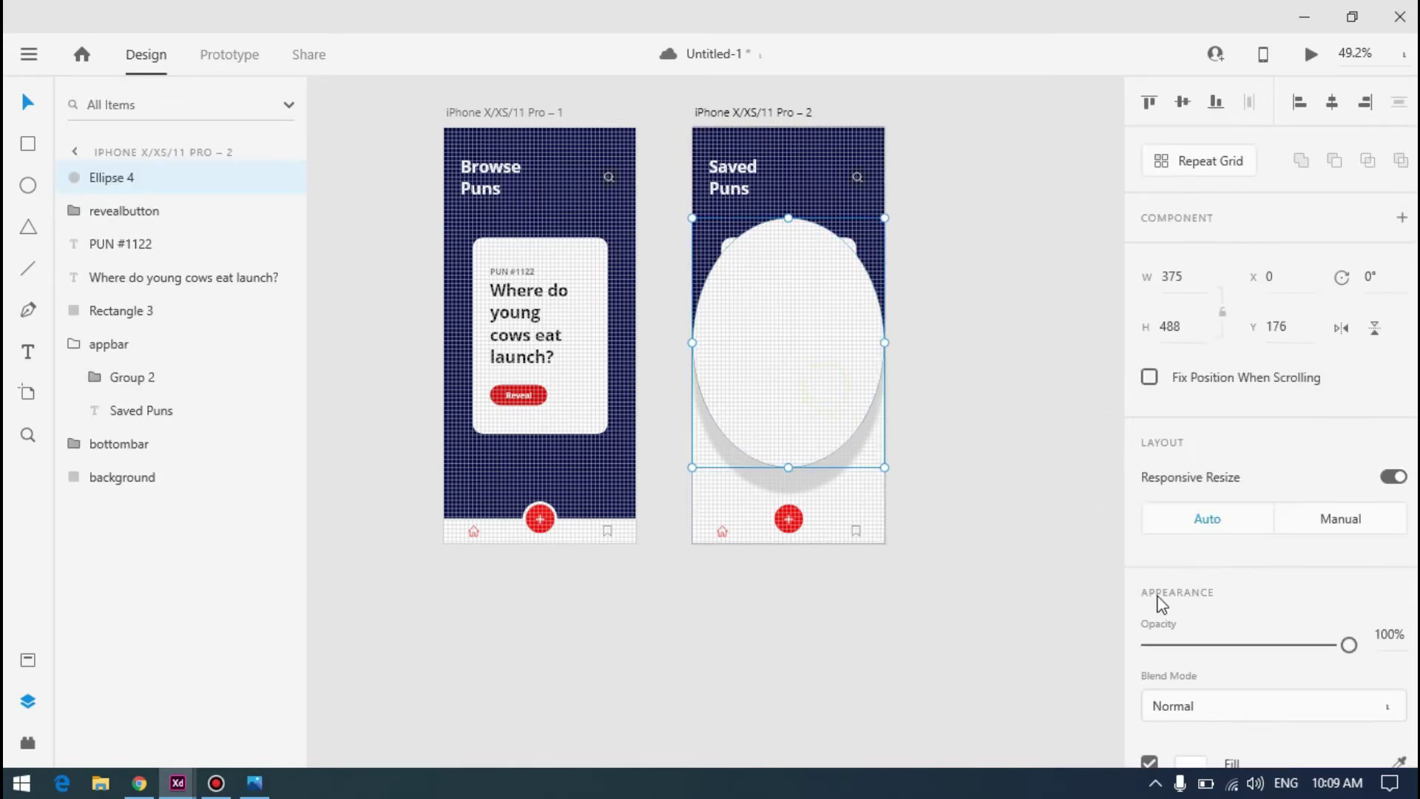
{"action": "scroll", "coordinate": [1158, 608], "scroll_direction": "down", "scroll_amount": 5}
{"action": "left_click", "coordinate": [1150, 580]}
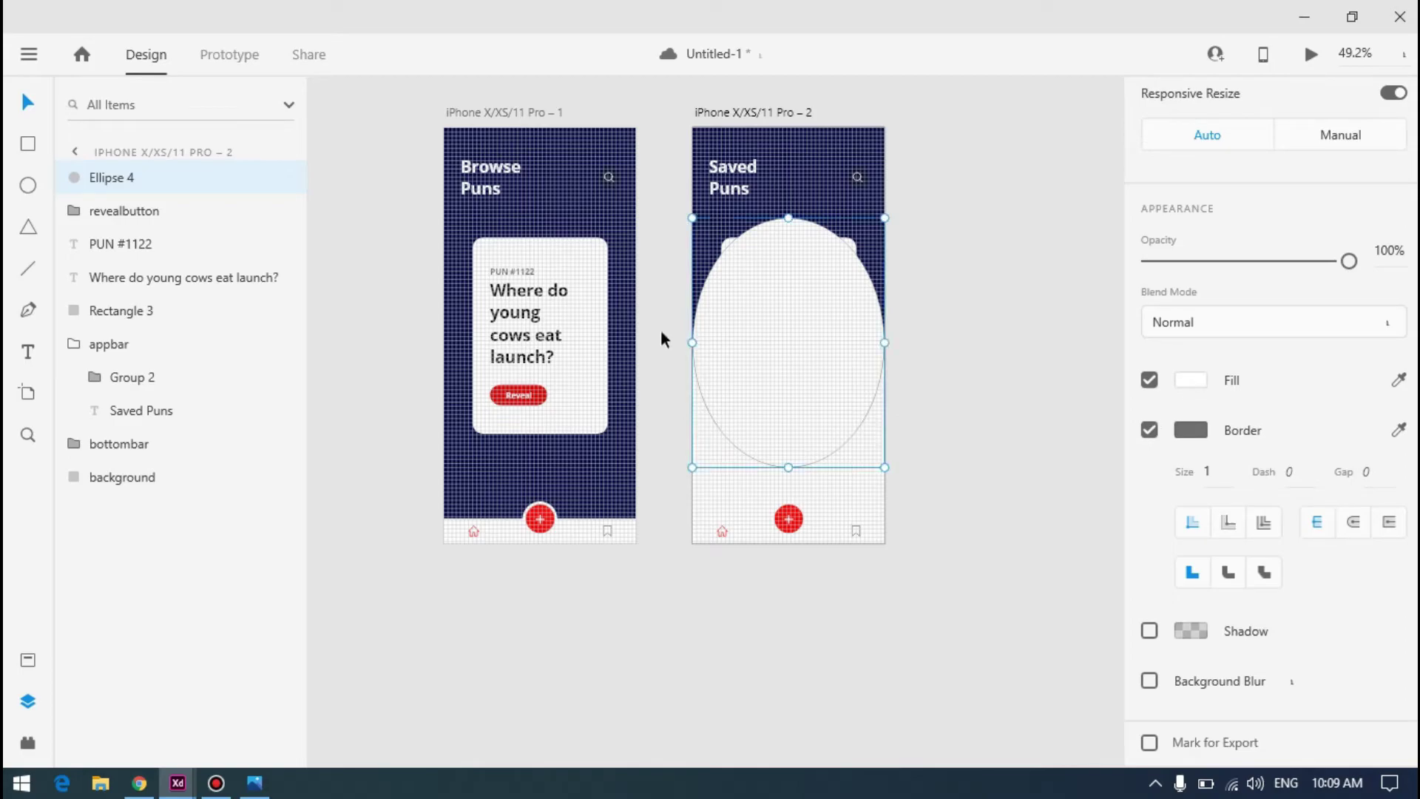
Send the ellipse to the back of the Saved Puns artboard, behind the card and the dark background
{"action": "right_click", "coordinate": [808, 373]}
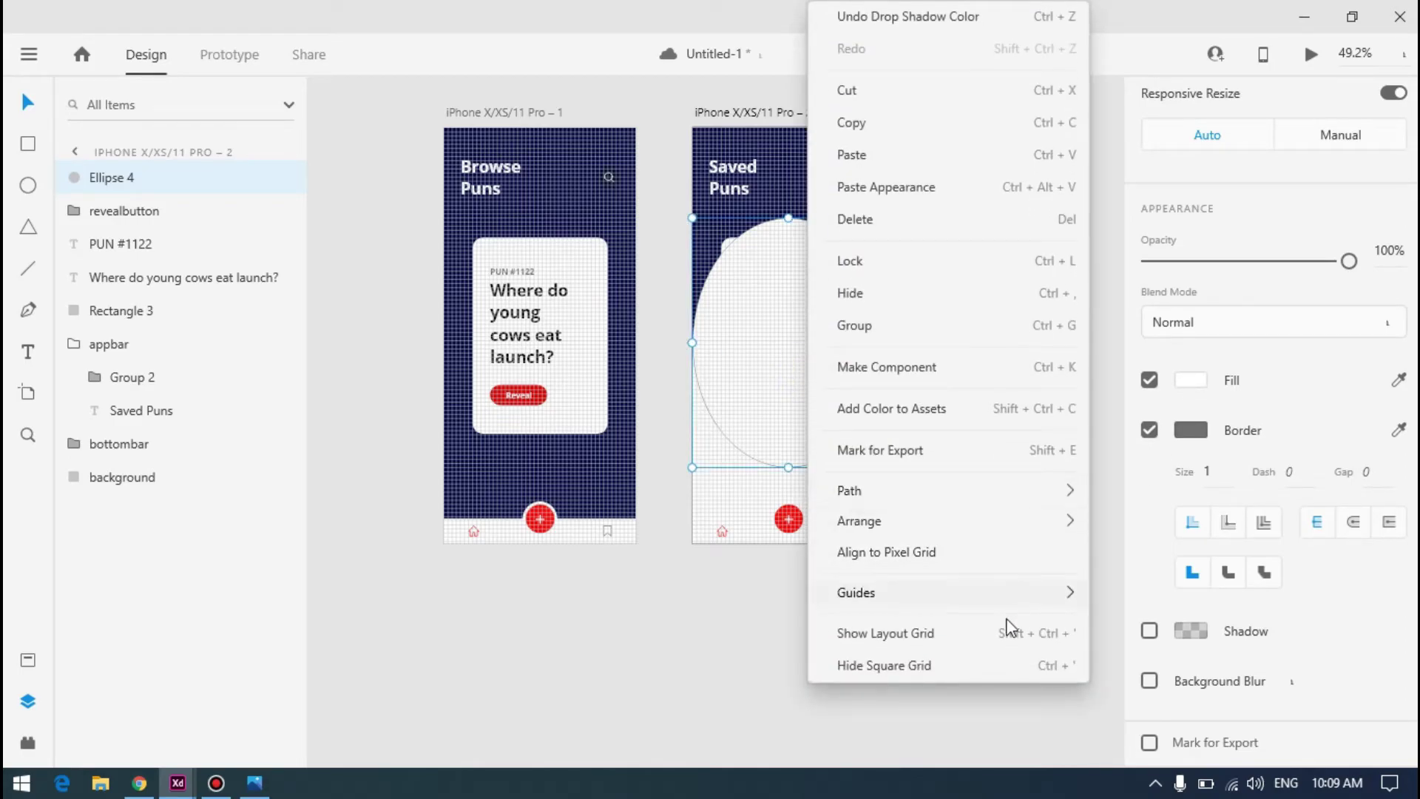
{"action": "mouse_move", "coordinate": [947, 526]}
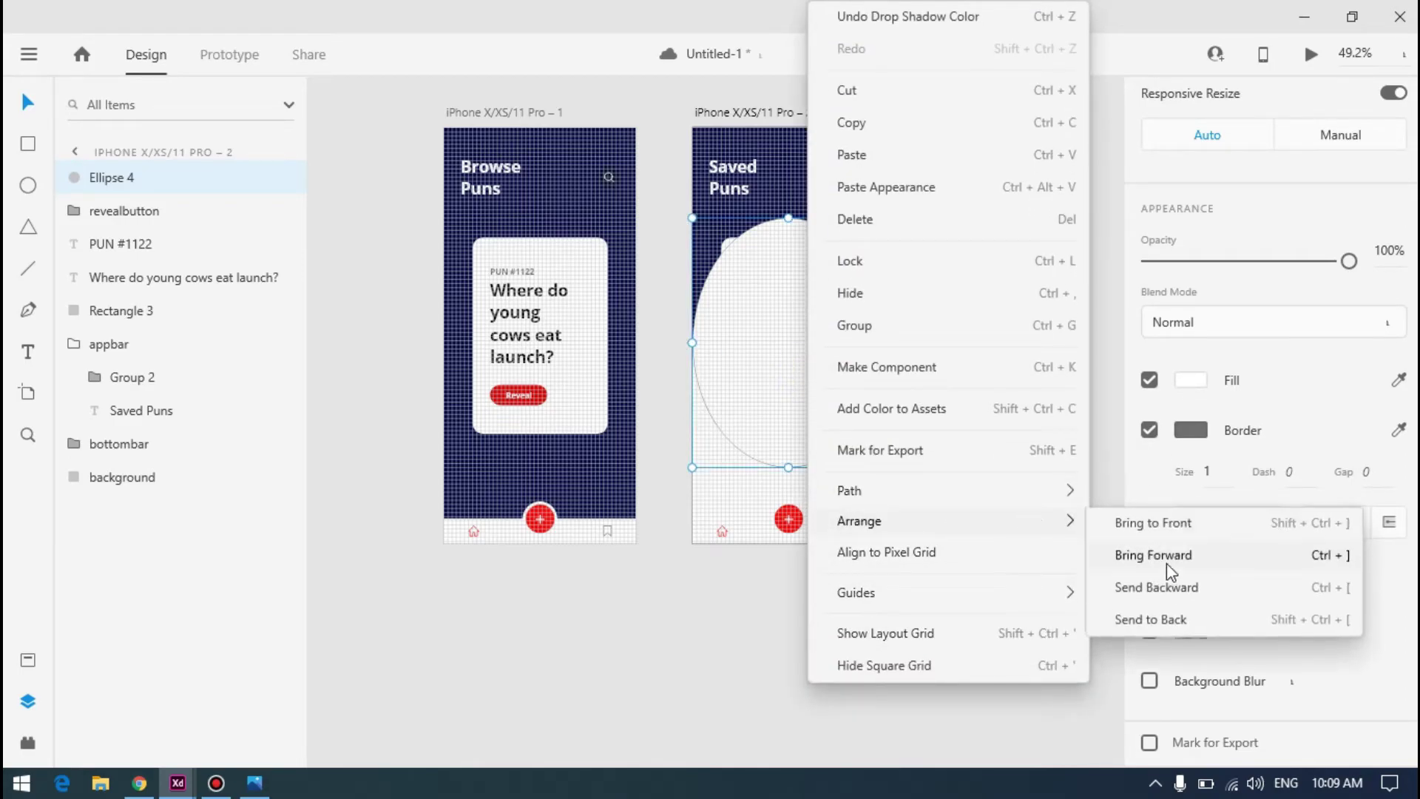
{"action": "left_click", "coordinate": [1174, 586]}
{"action": "right_click", "coordinate": [842, 364]}
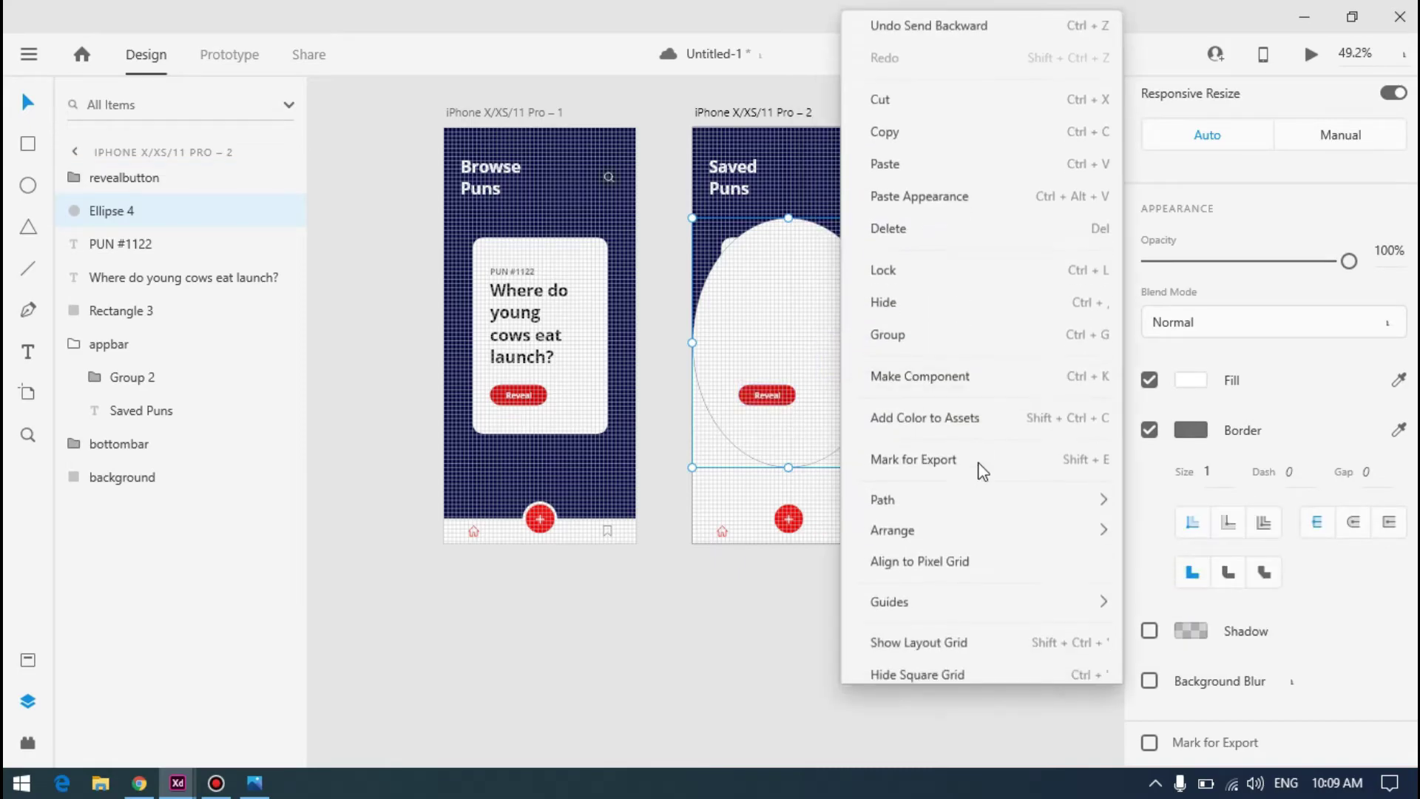
{"action": "mouse_move", "coordinate": [1018, 526]}
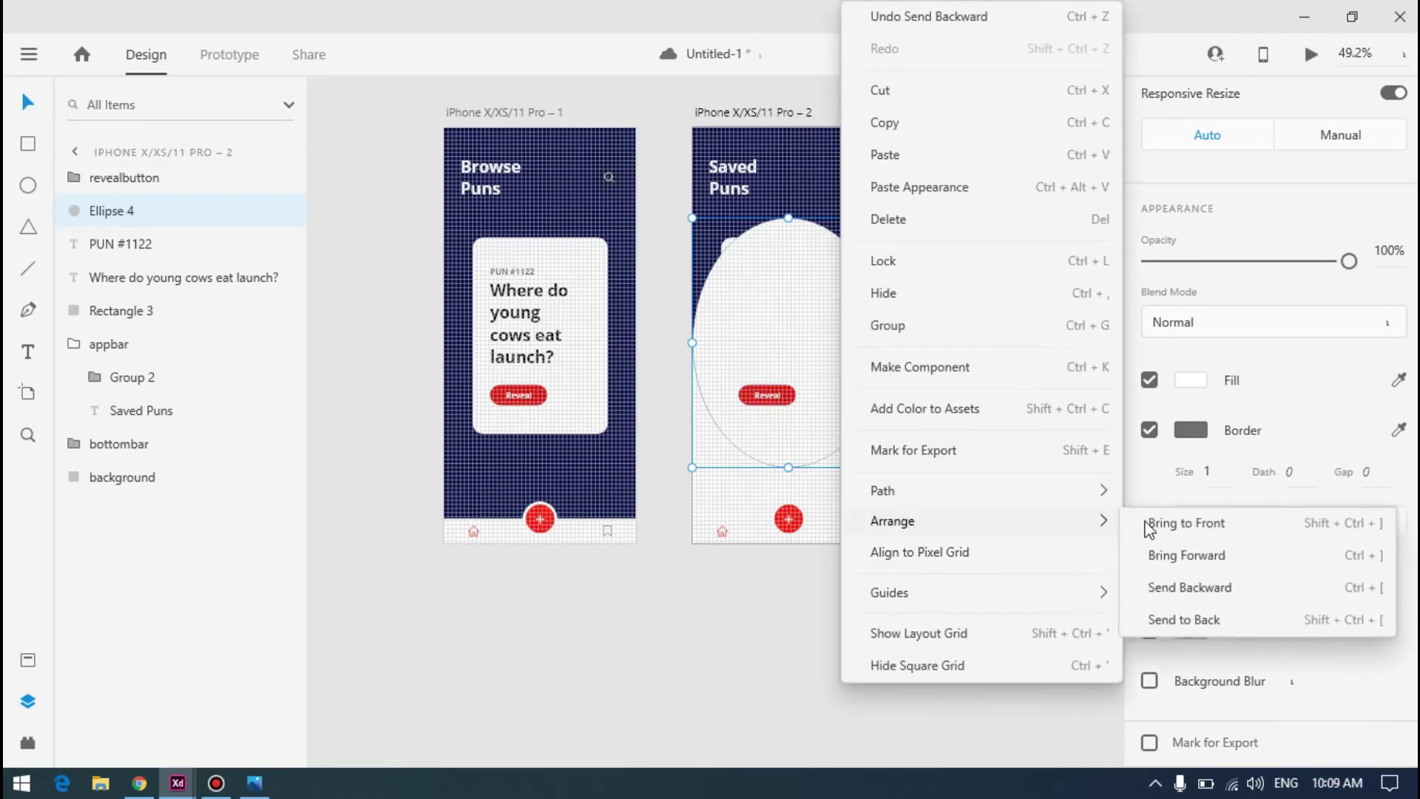
{"action": "left_click", "coordinate": [1255, 614]}
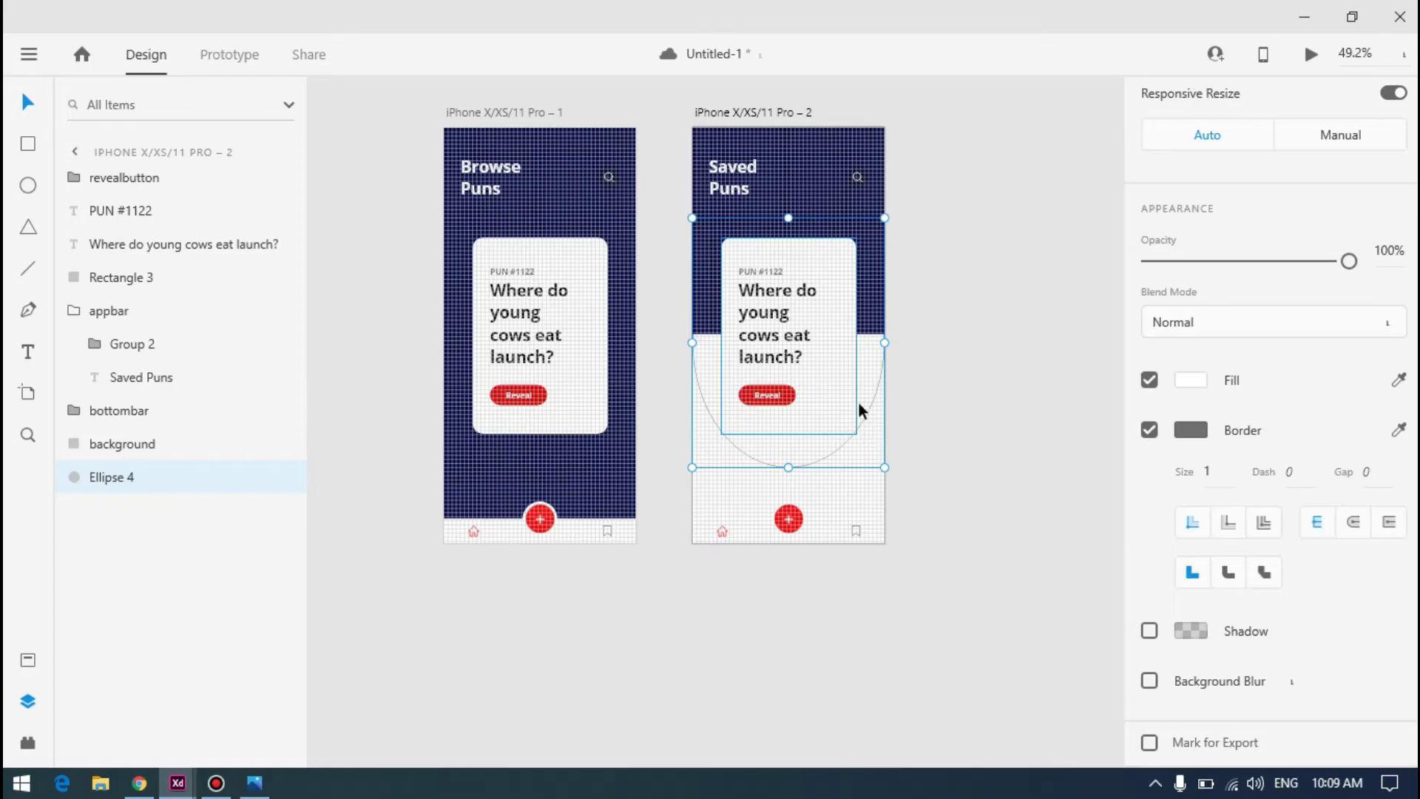
Following the shading in the reference mockup, change the ellipse's fill to light grey #D6D6D6
{"action": "key", "text": "alt+Tab"}
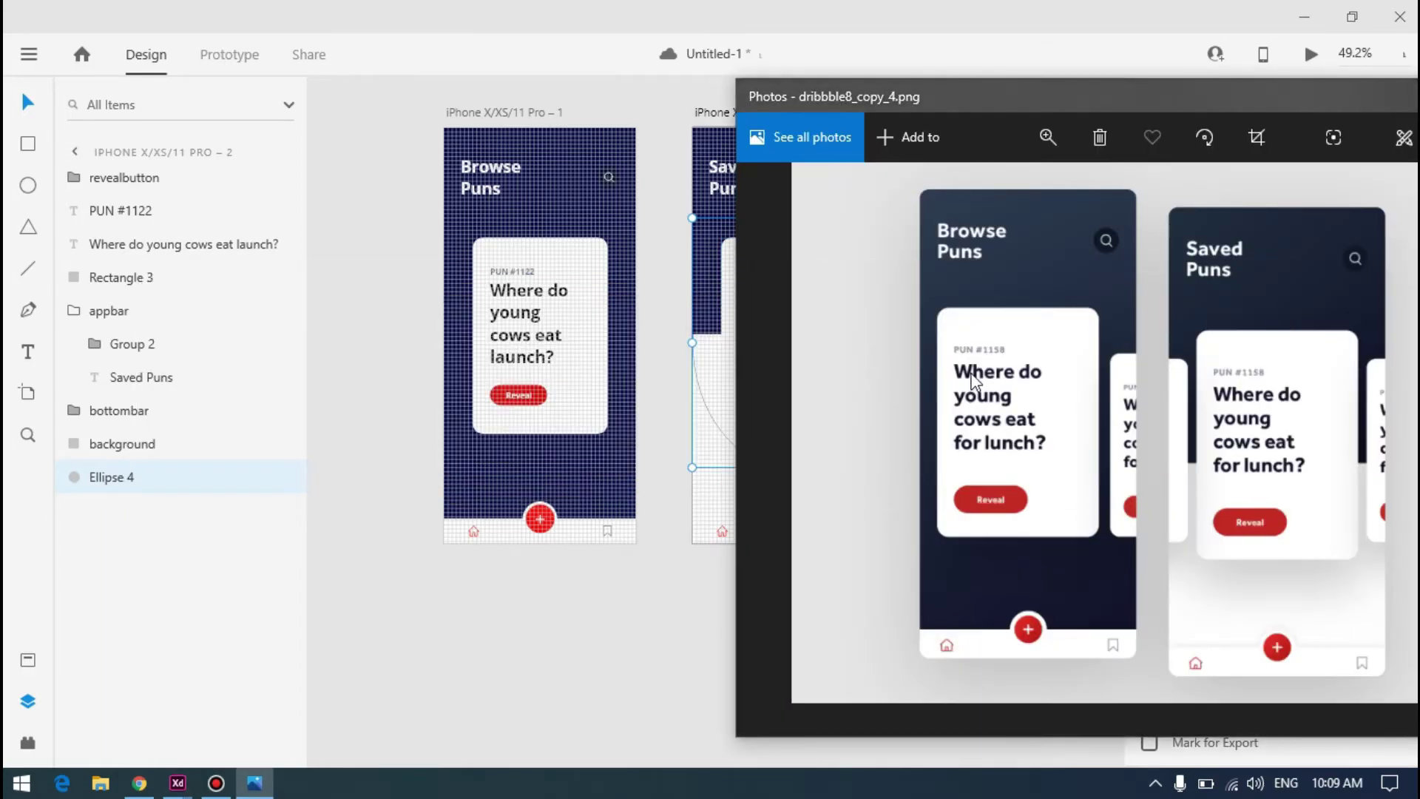
{"action": "key", "text": "alt+Tab"}
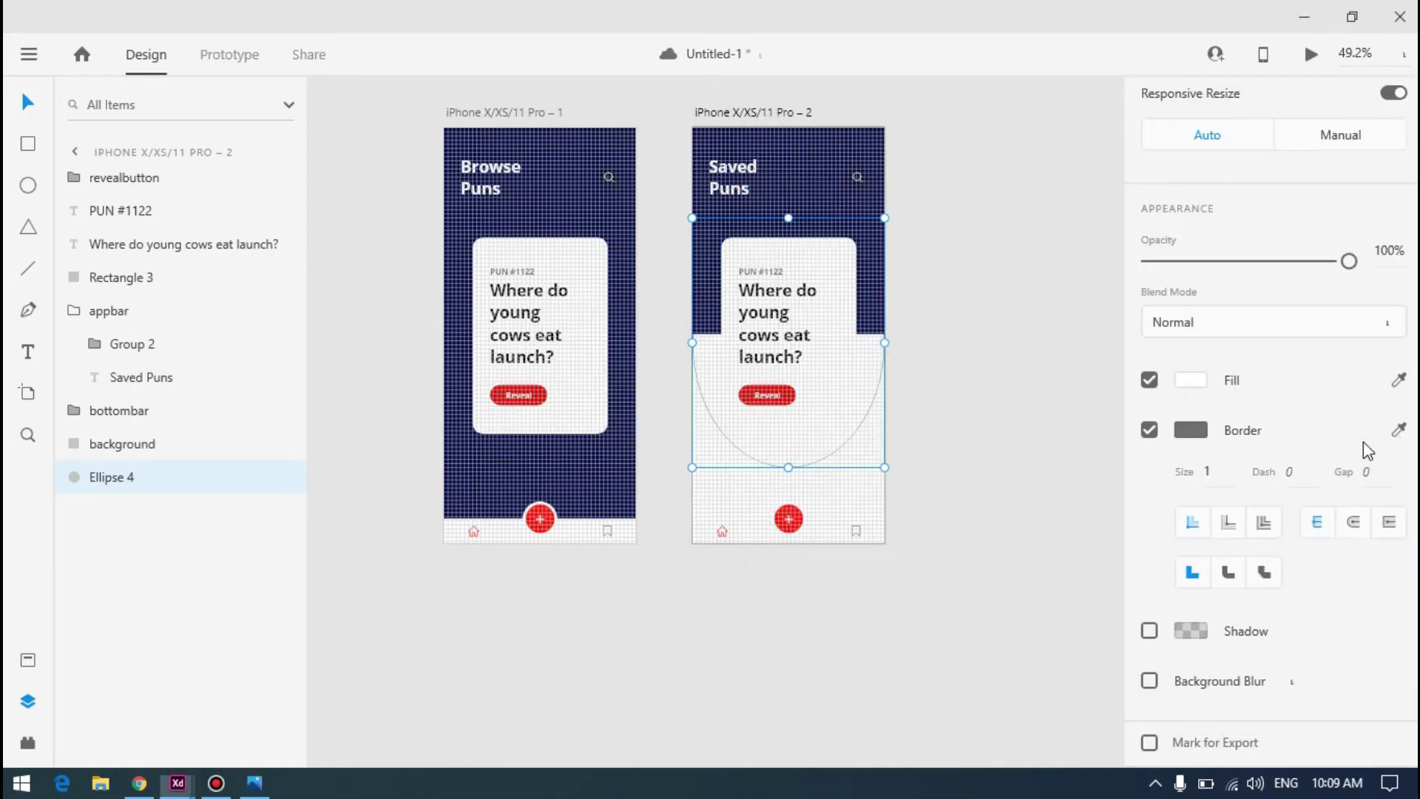
{"action": "left_click", "coordinate": [1197, 381]}
{"action": "left_click_drag", "start_coordinate": [938, 305], "coordinate": [811, 282]}
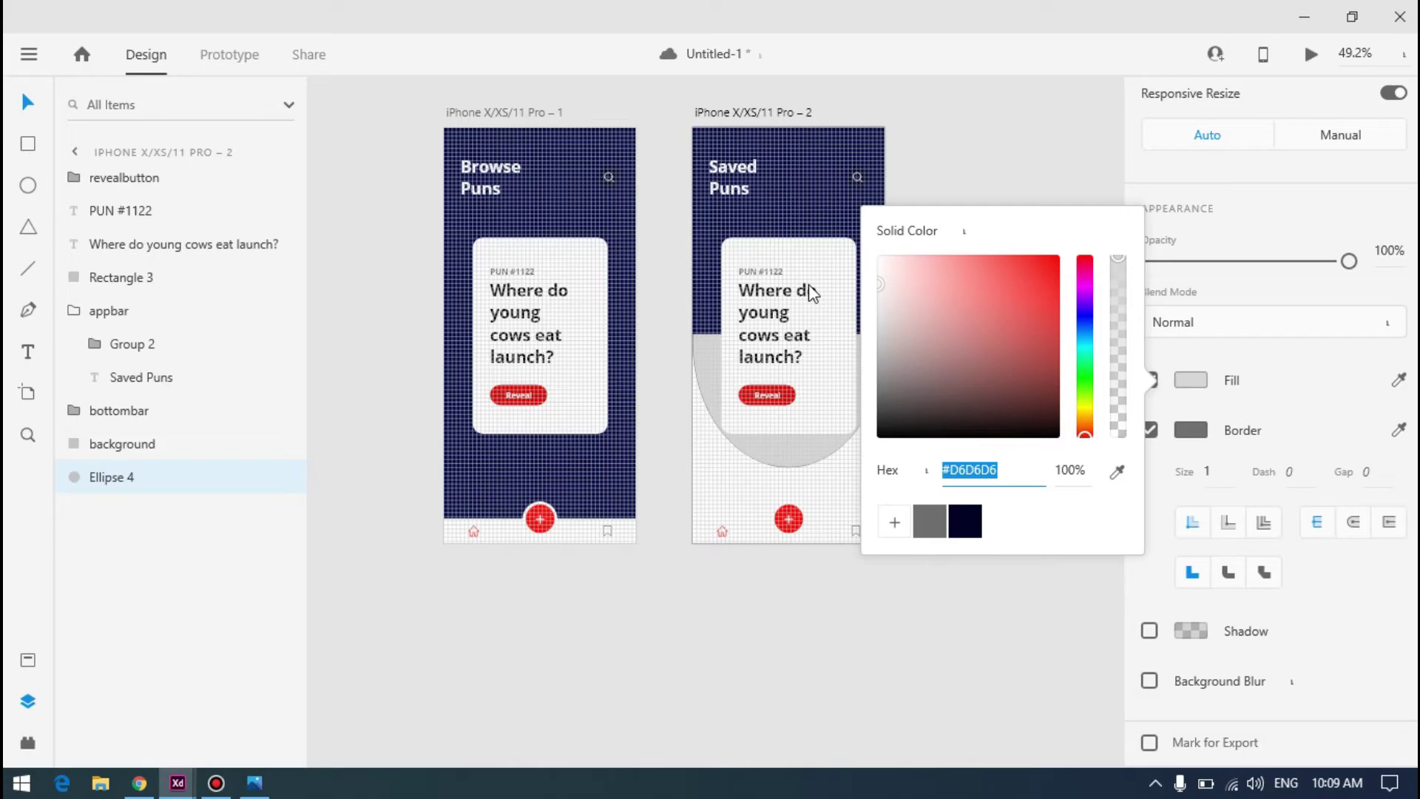
Blur the grey ellipse behind the card using Object Blur with an amount of 24
{"action": "left_click", "coordinate": [1149, 680]}
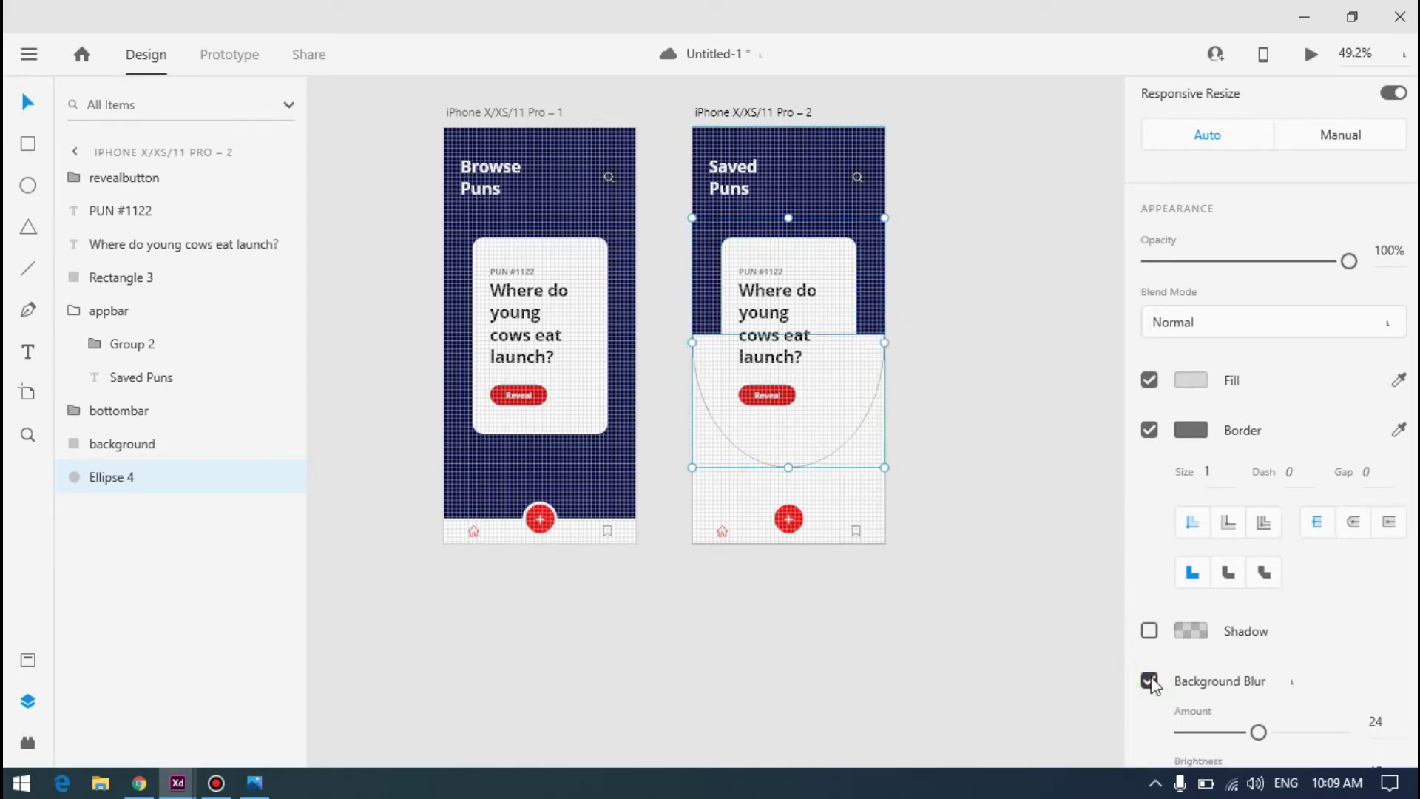
{"action": "left_click", "coordinate": [1272, 681]}
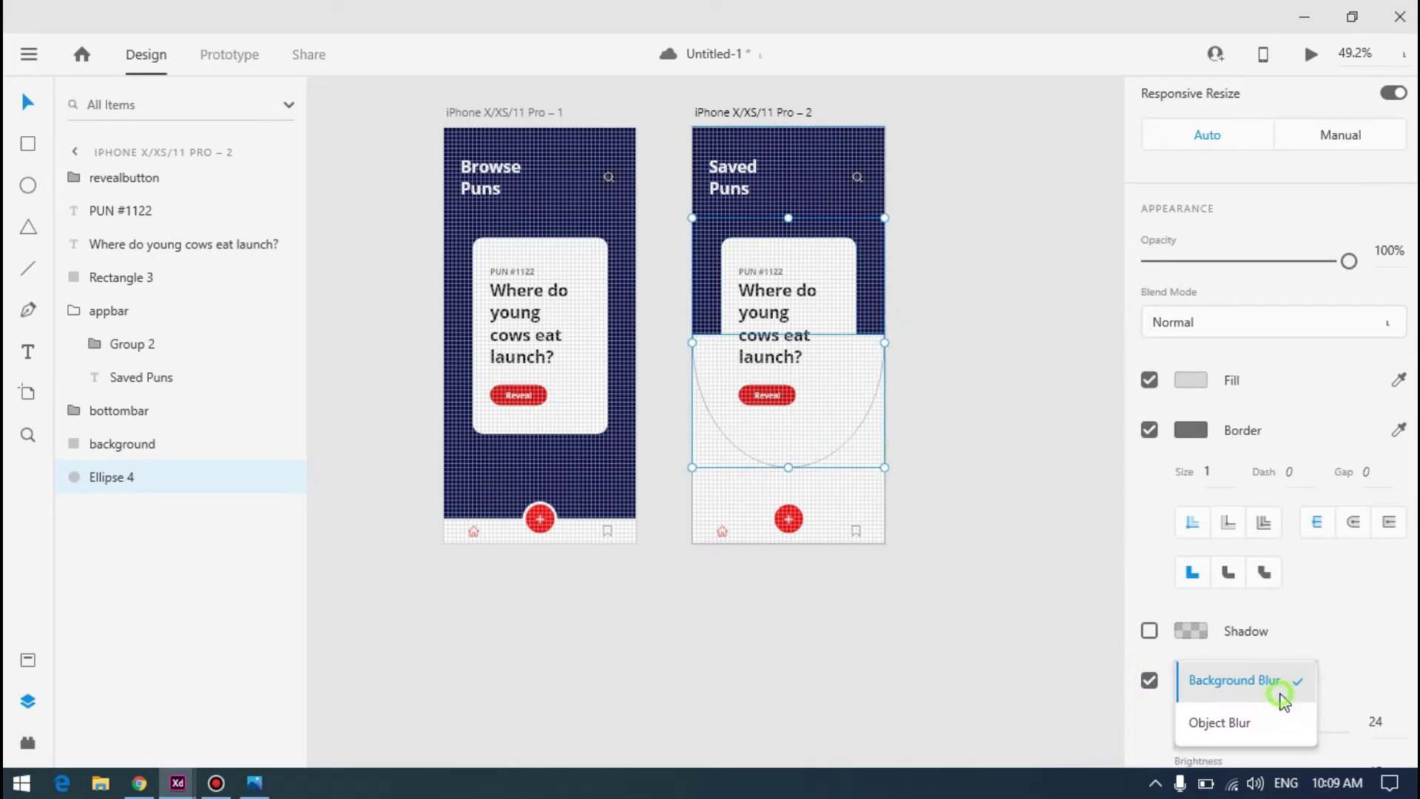
{"action": "left_click", "coordinate": [1254, 723]}
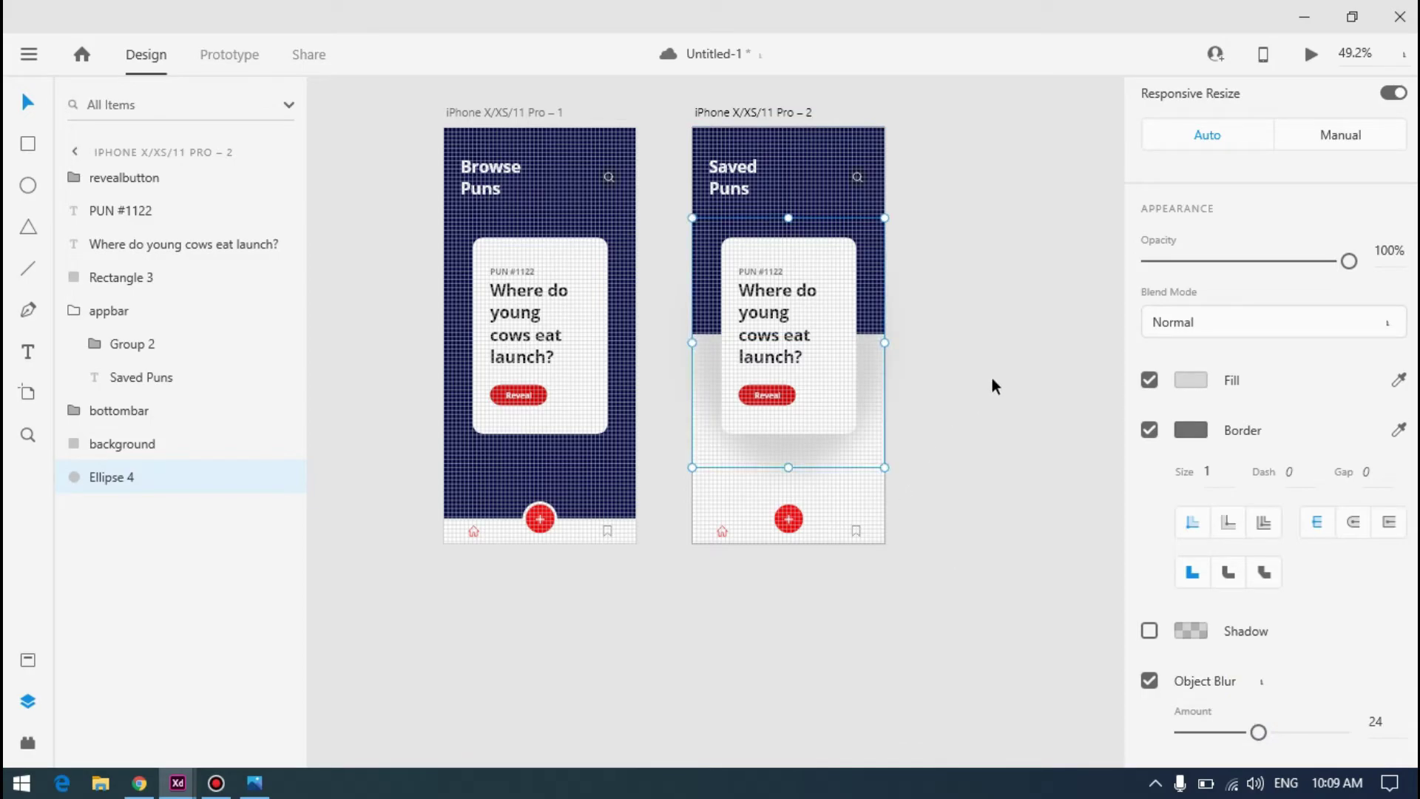
{"action": "scroll", "coordinate": [743, 370], "scroll_direction": "up", "scroll_amount": 4}
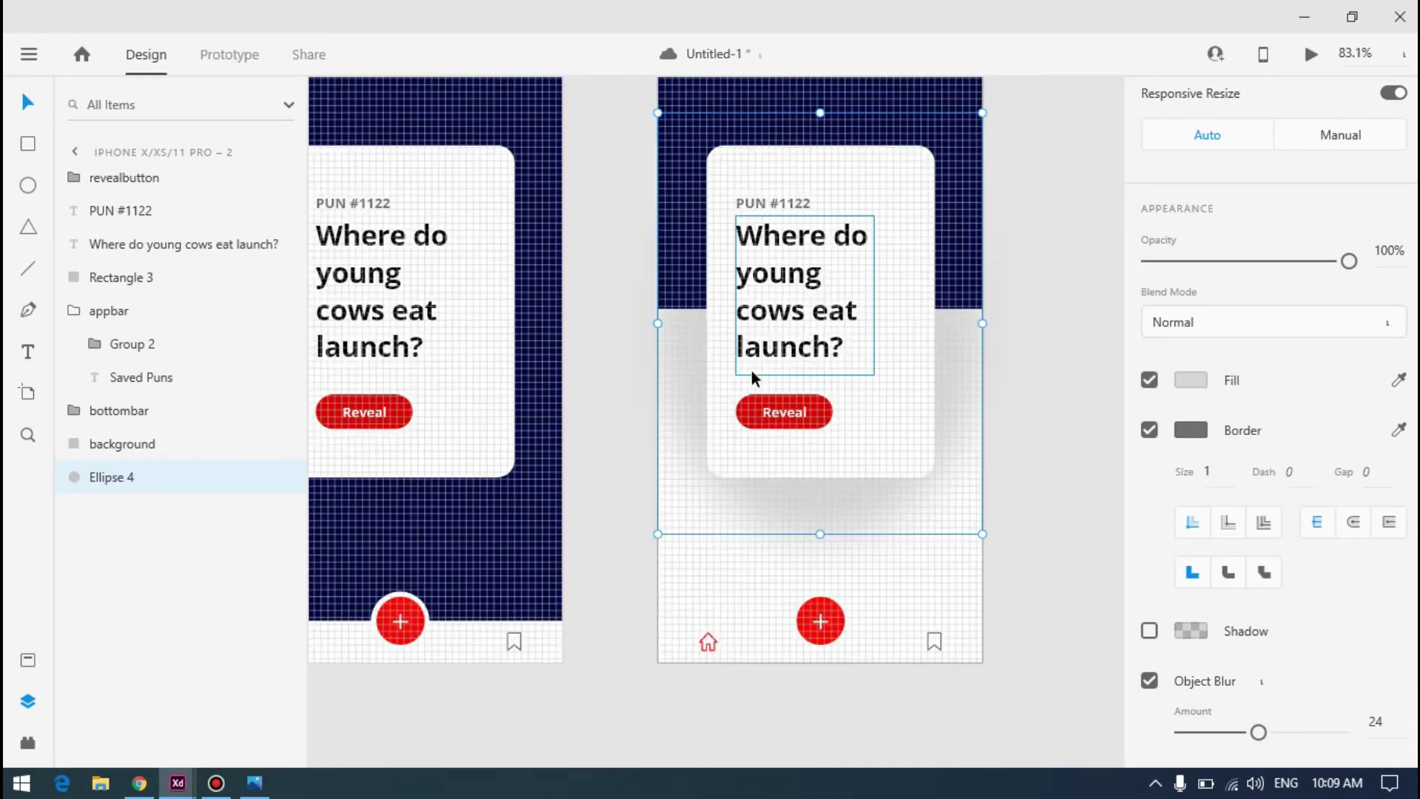
{"action": "key", "text": "alt+Tab"}
{"action": "key", "text": "alt+Tab"}
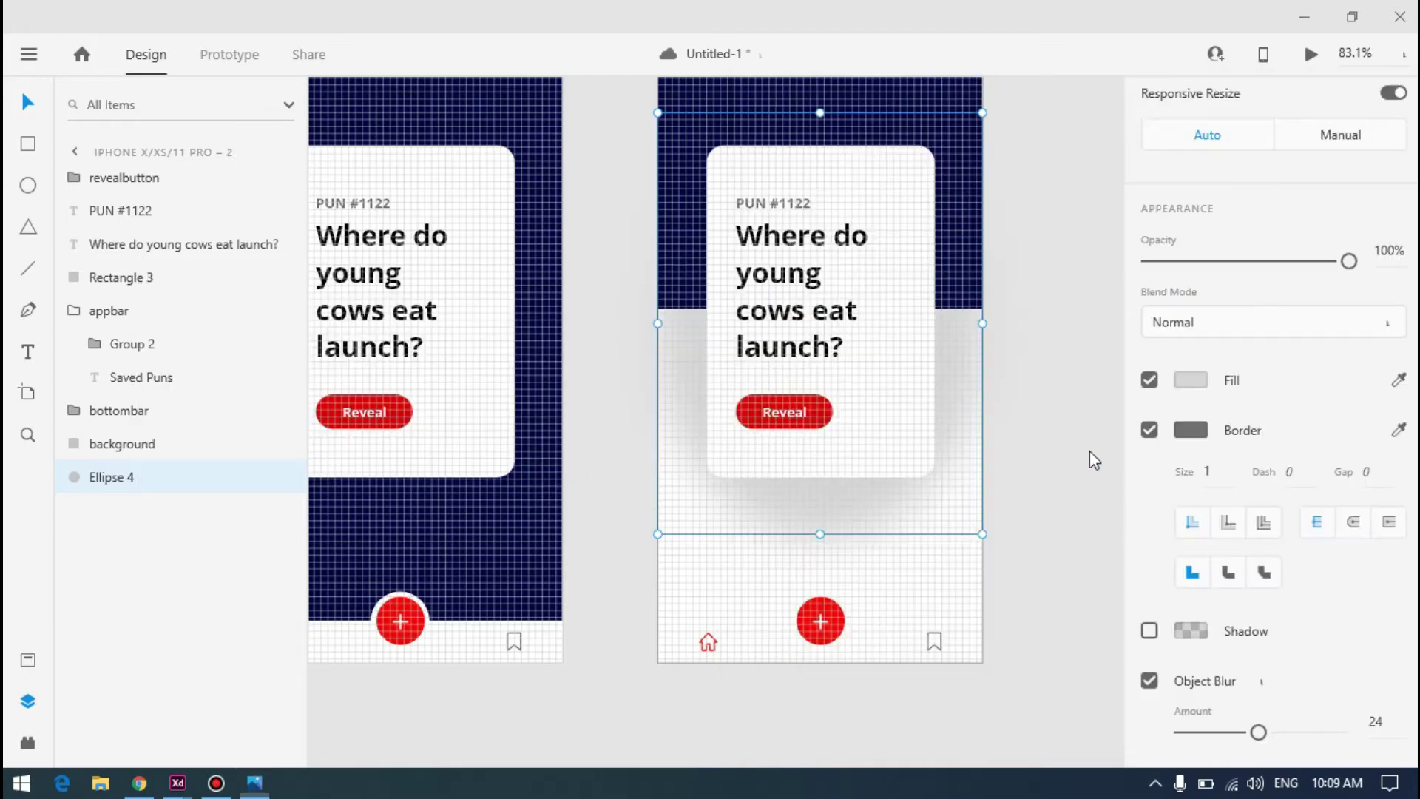
{"action": "left_click_drag", "start_coordinate": [657, 325], "coordinate": [611, 320]}
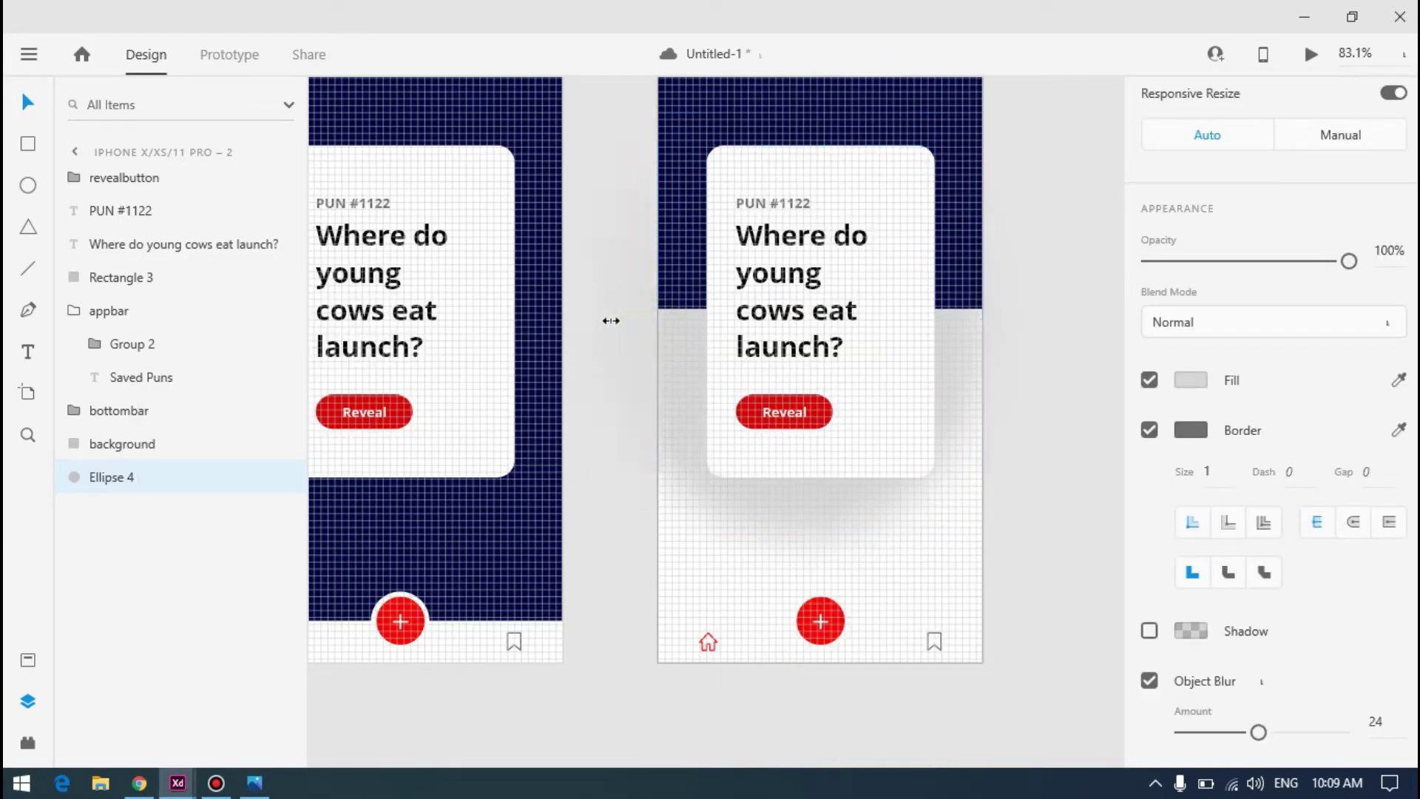
{"action": "left_click_drag", "start_coordinate": [994, 313], "coordinate": [982, 318]}
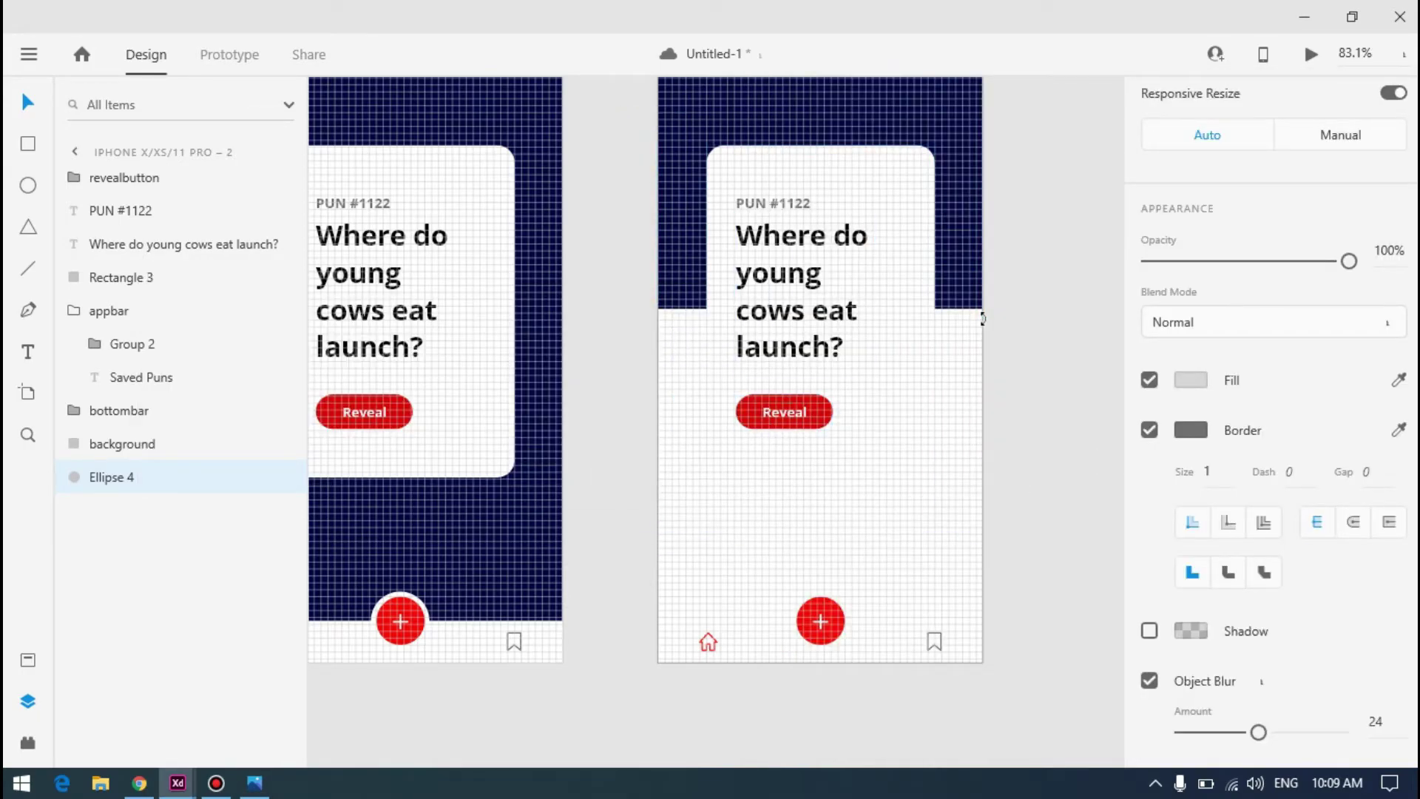
{"action": "key", "text": "Delete"}
{"action": "key", "text": "ctrl+z"}
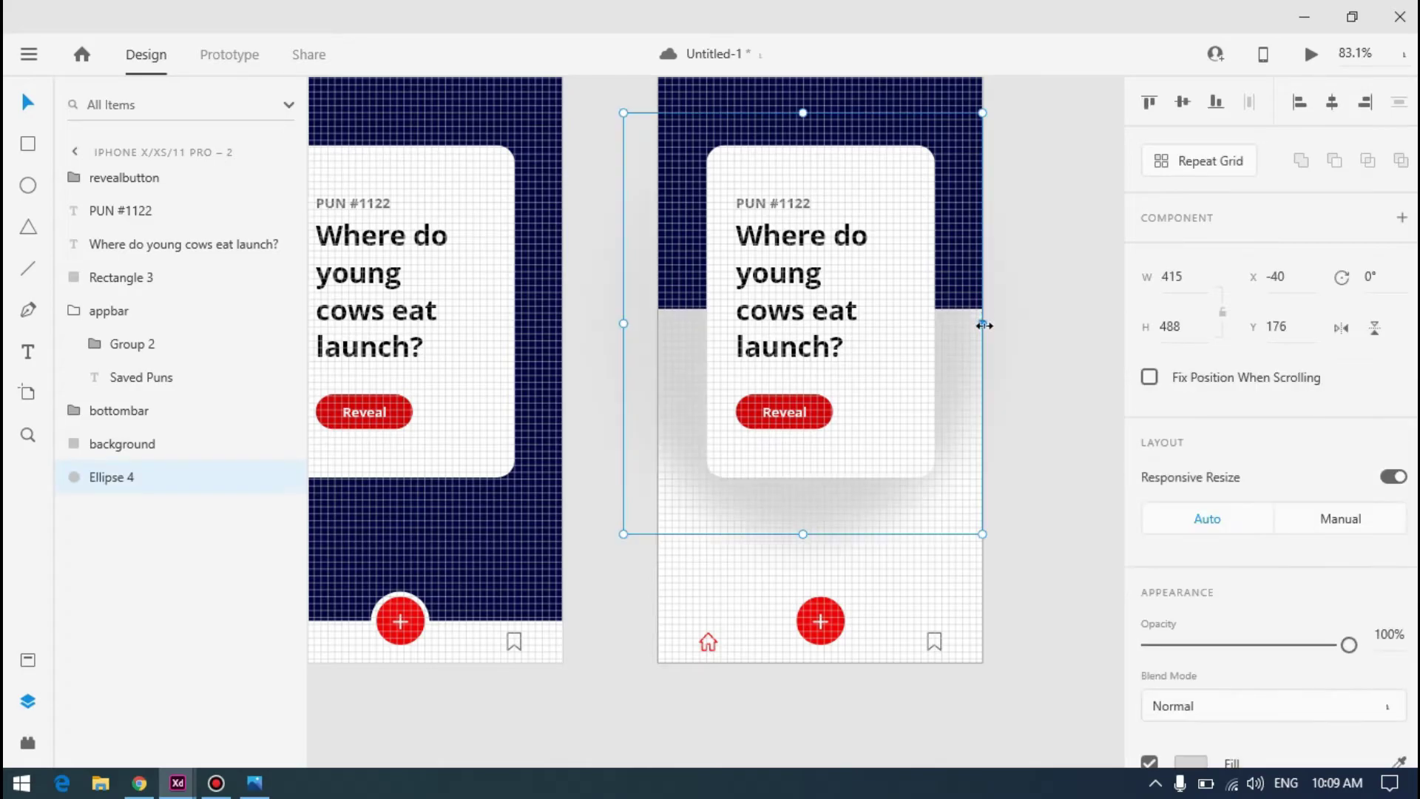
{"action": "key", "text": "ctrl+z"}
Widen the blurred ellipse evenly on both sides to a width of 585, then move it down to Y 200
{"action": "left_click_drag", "start_coordinate": [981, 322], "coordinate": [1072, 322]}
{"action": "key", "text": "ctrl+z"}
{"action": "key", "text": "alt+Tab"}
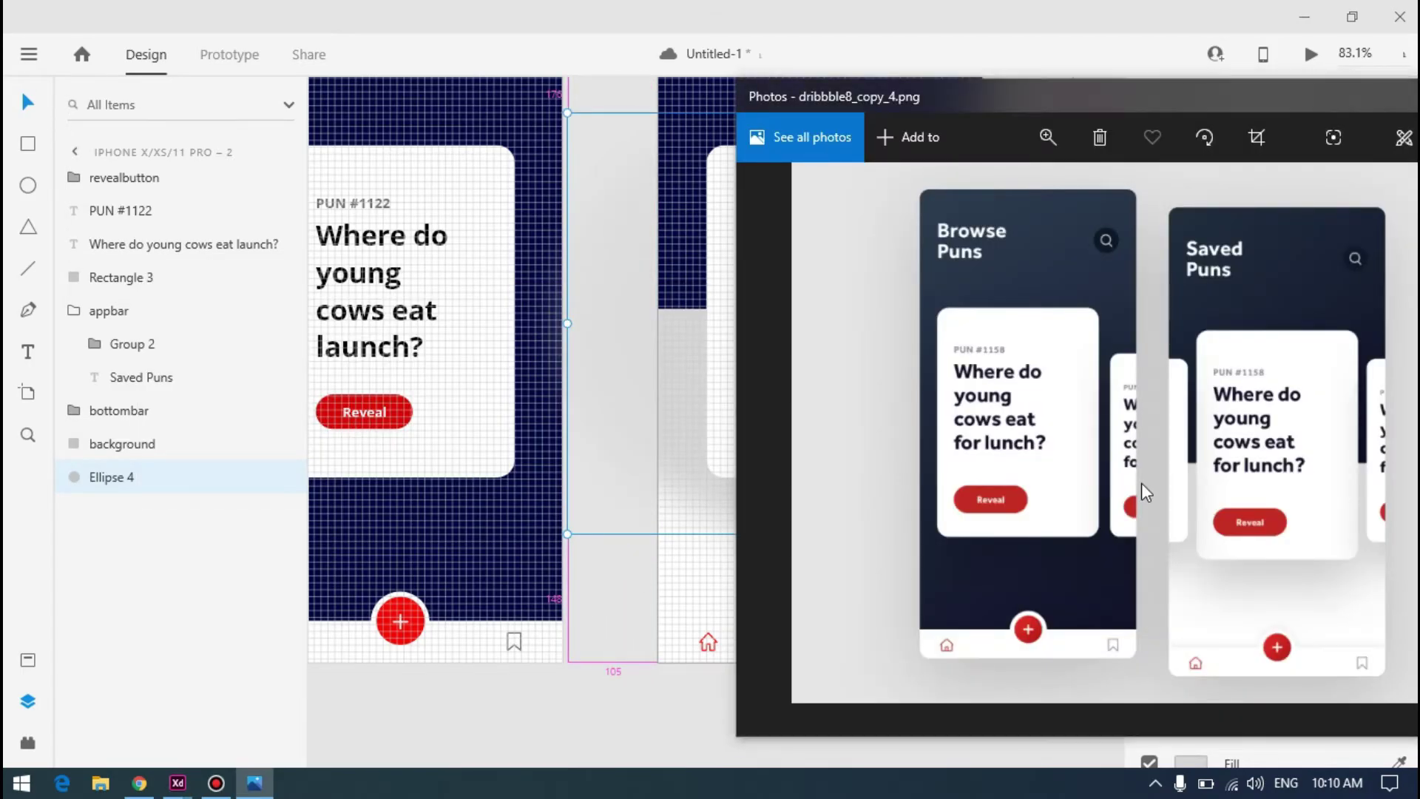
{"action": "key", "text": "alt+Tab"}
{"action": "key", "text": "alt+Tab"}
{"action": "key", "text": "alt+Tab"}
{"action": "left_click_drag", "start_coordinate": [956, 404], "coordinate": [957, 424]}
Lighten the ellipse's fill to #E3E3E3
{"action": "scroll", "coordinate": [739, 415], "scroll_direction": "down", "scroll_amount": 5}
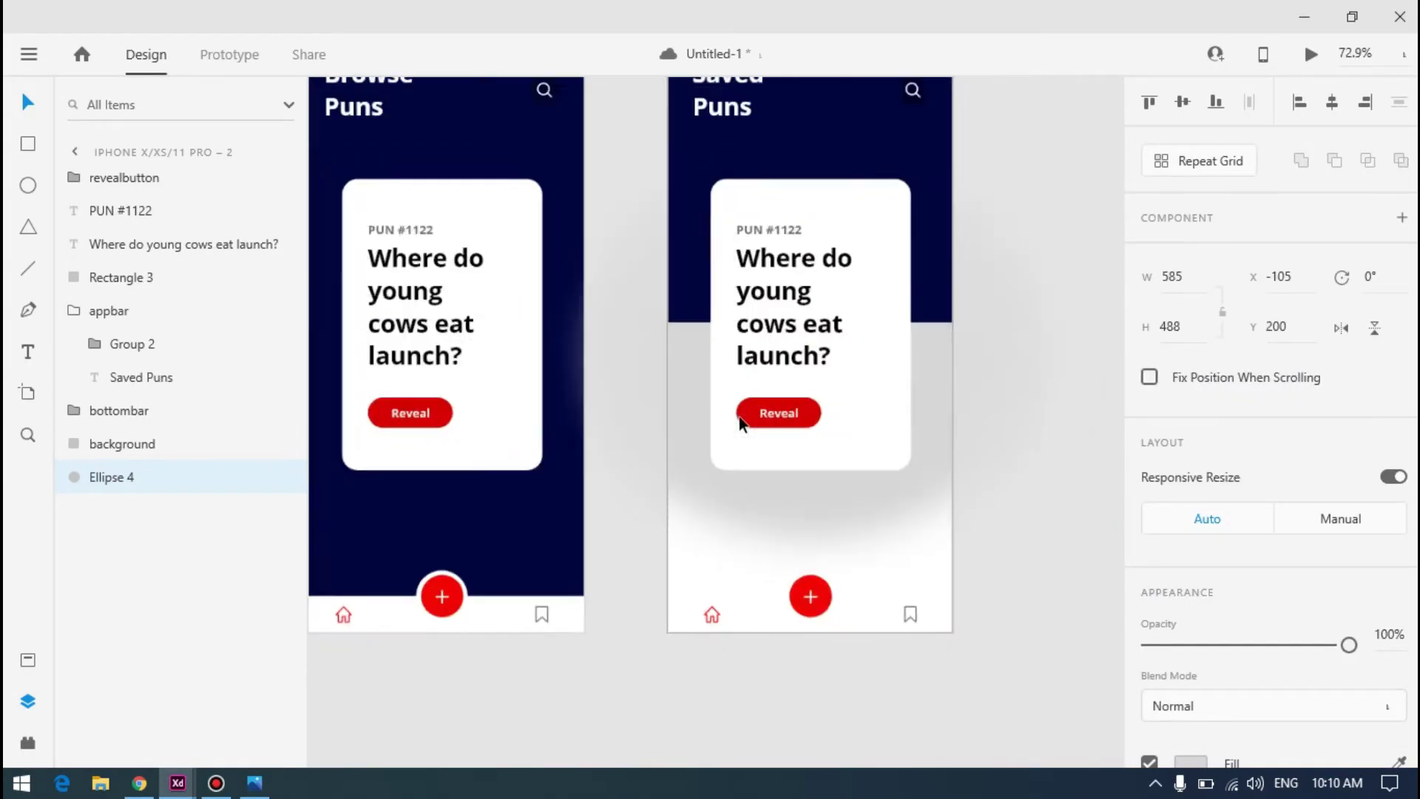
{"action": "scroll", "coordinate": [1307, 490], "scroll_direction": "down", "scroll_amount": 5}
{"action": "scroll", "coordinate": [1308, 489], "scroll_direction": "down", "scroll_amount": 2}
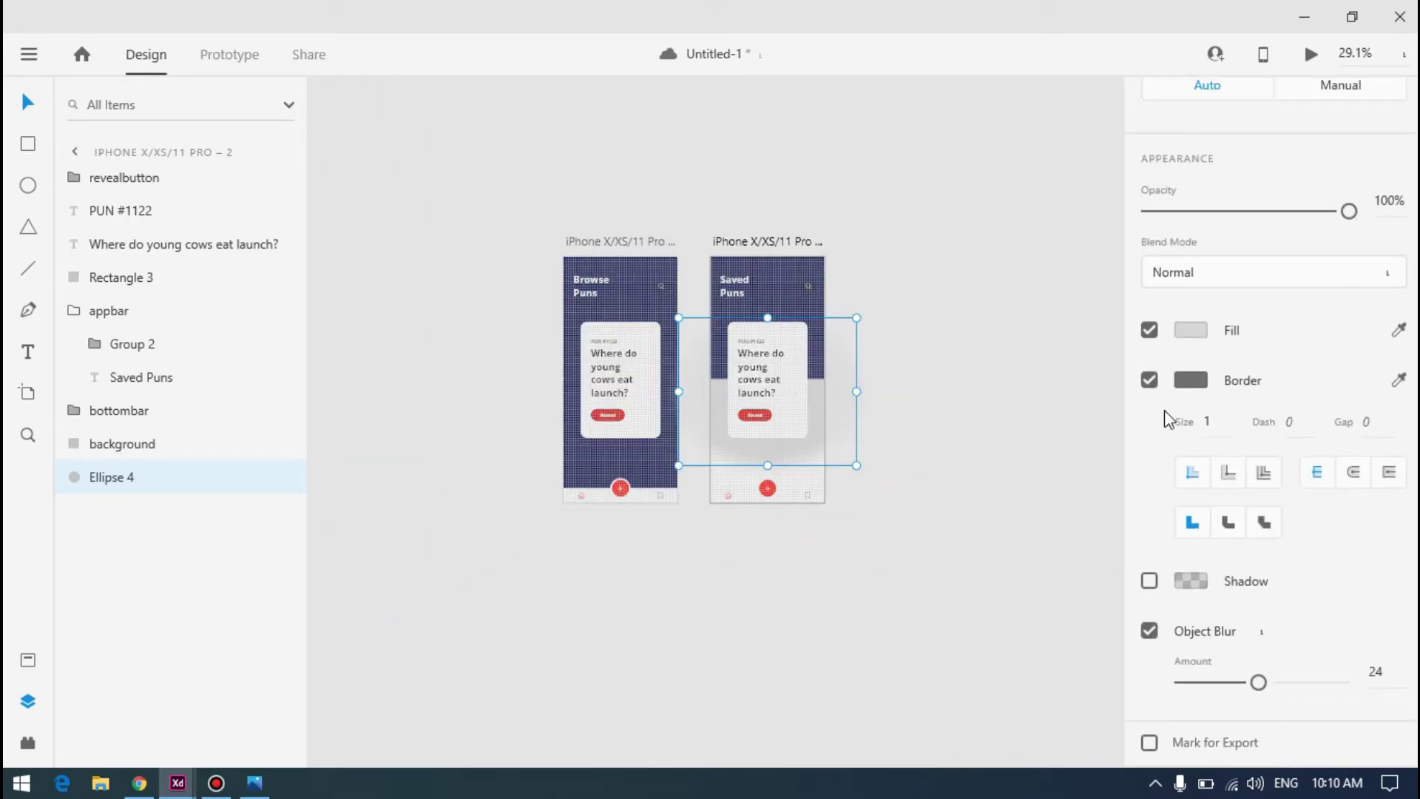
{"action": "left_click", "coordinate": [1197, 333]}
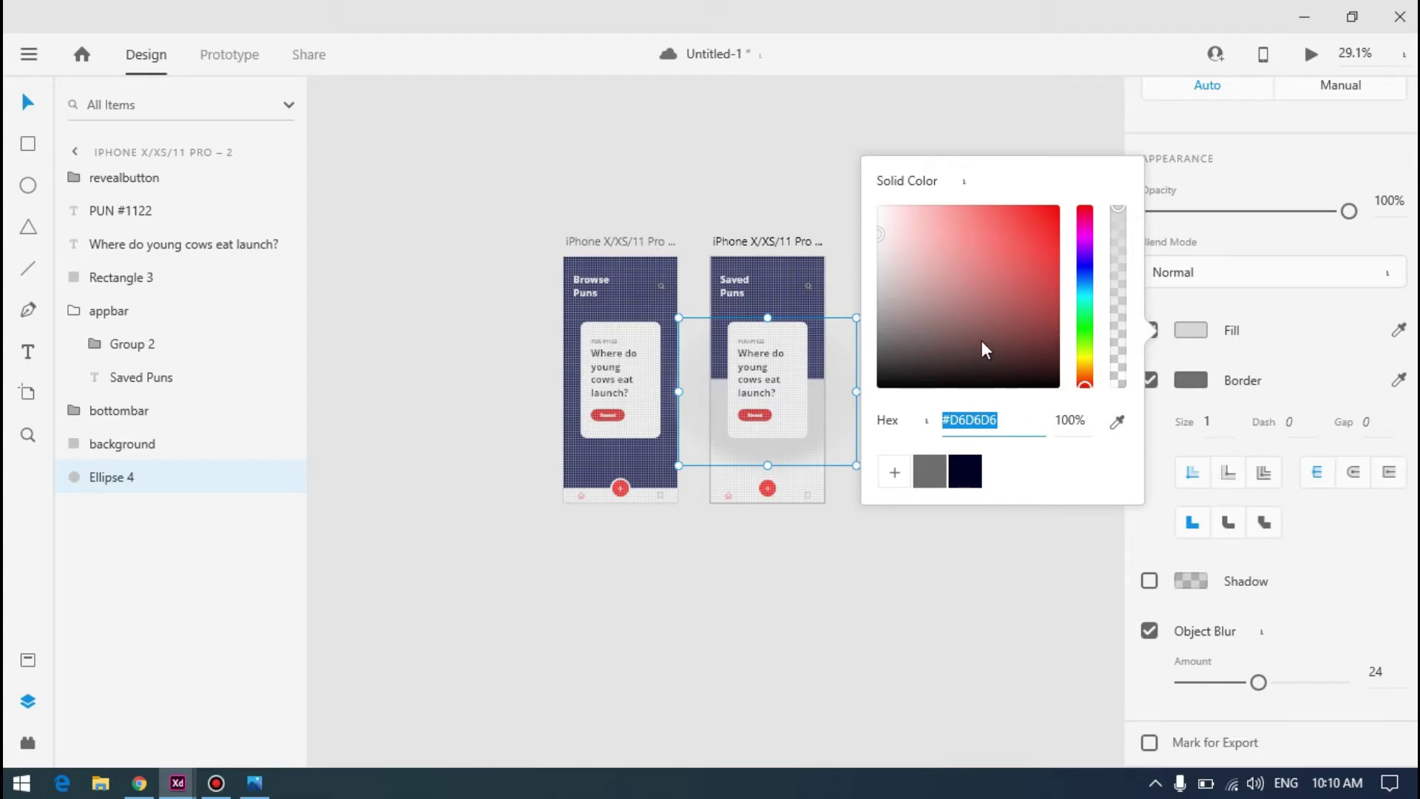
{"action": "left_click_drag", "start_coordinate": [880, 236], "coordinate": [875, 216]}
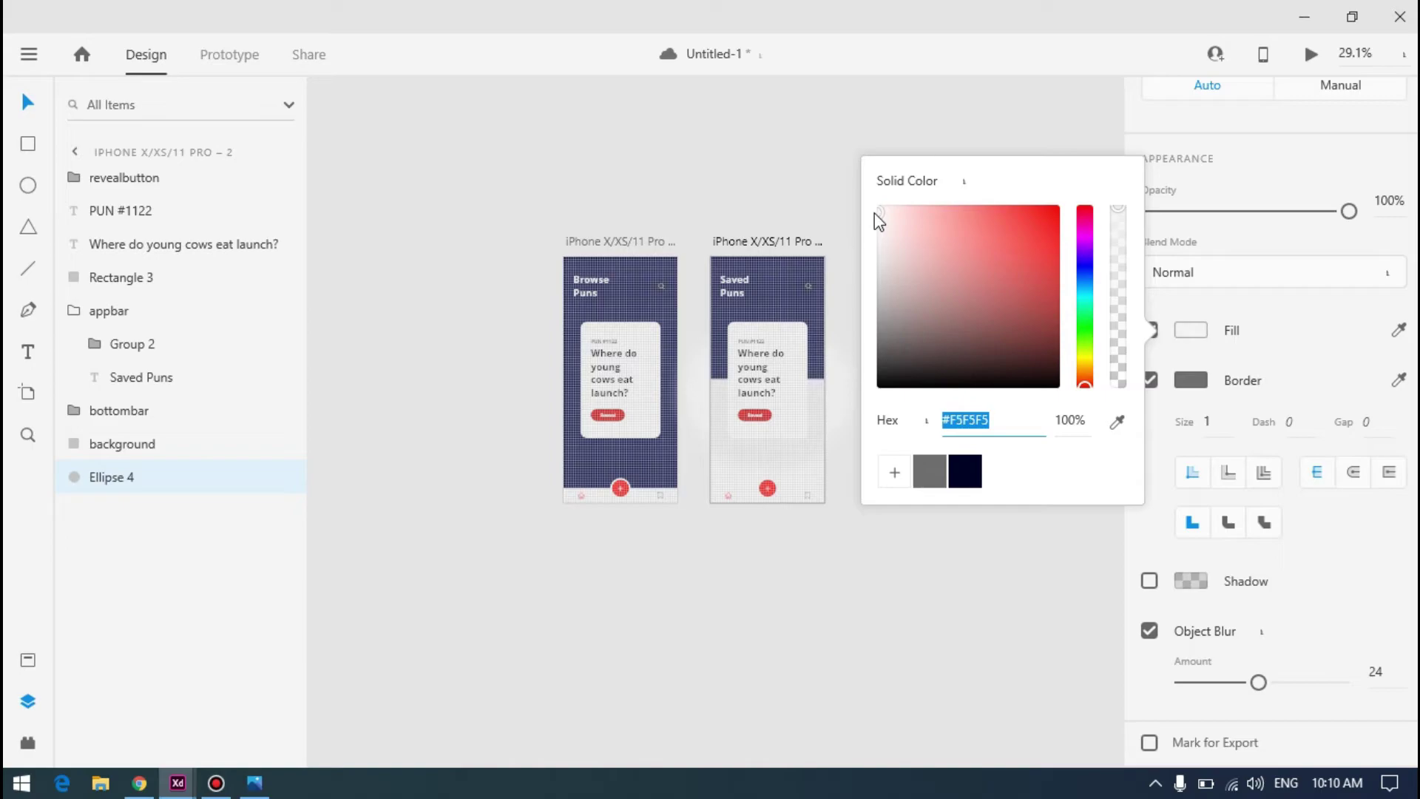
{"action": "left_click_drag", "start_coordinate": [874, 212], "coordinate": [868, 225]}
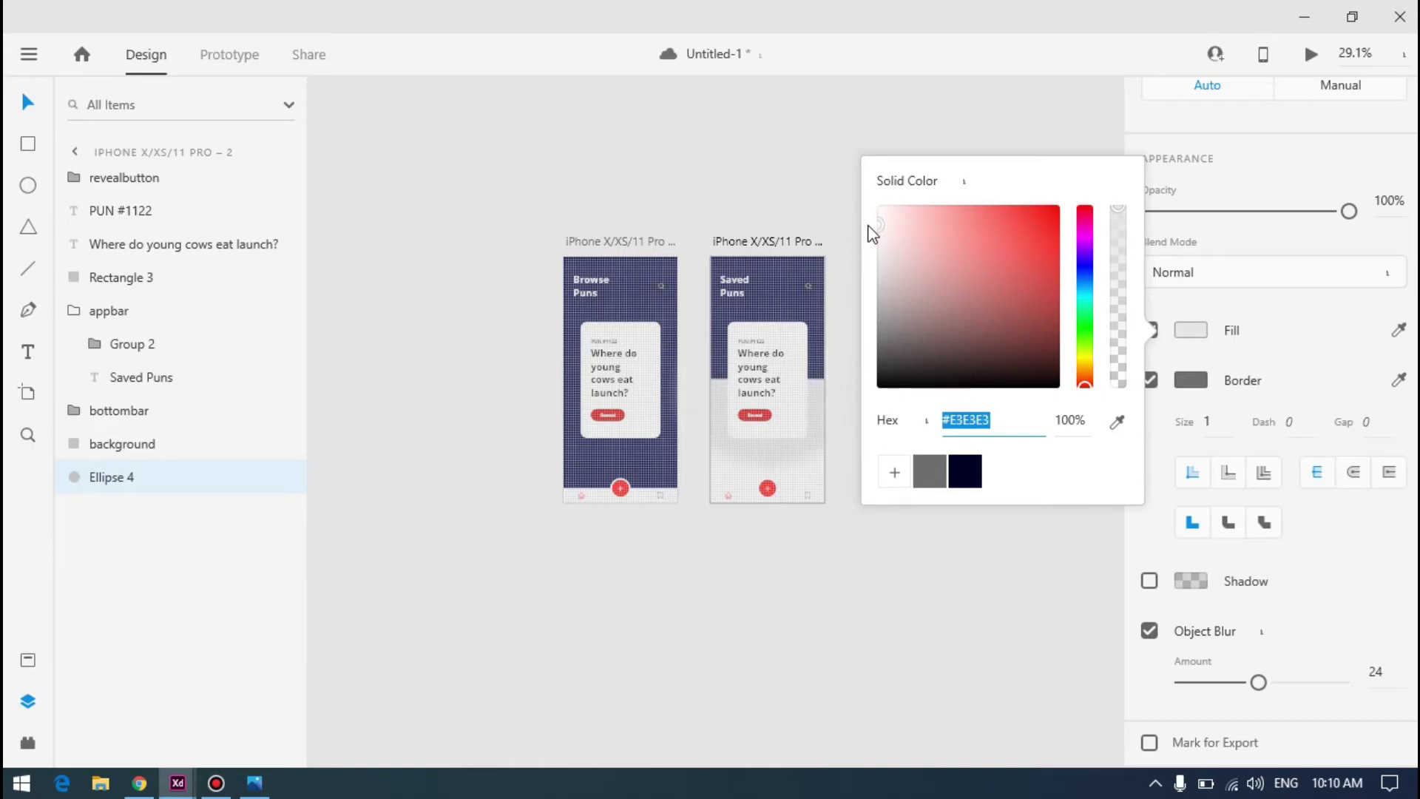
{"action": "left_click", "coordinate": [1342, 625]}
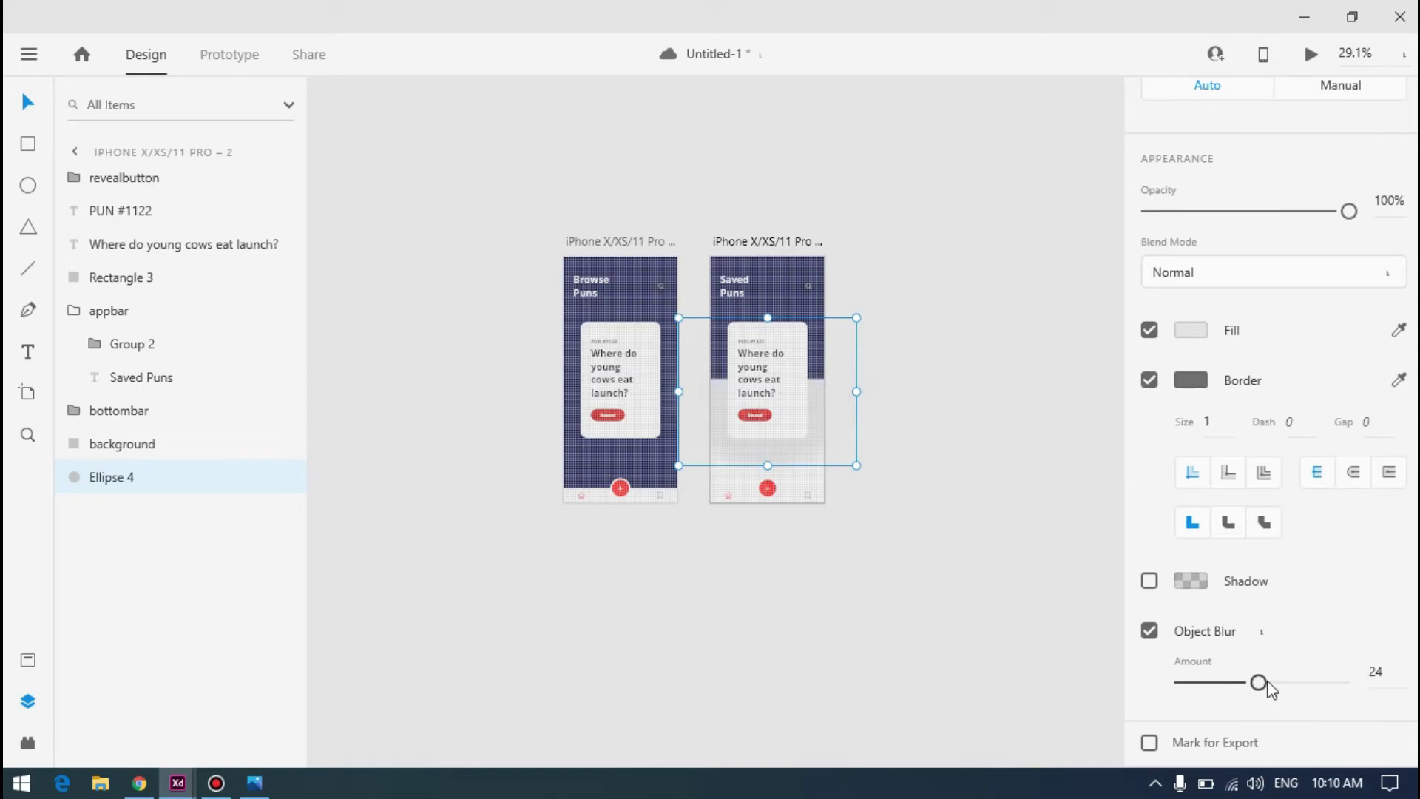
Raise the ellipse's Object Blur amount to 50
{"action": "left_click_drag", "start_coordinate": [1257, 684], "coordinate": [889, 495]}
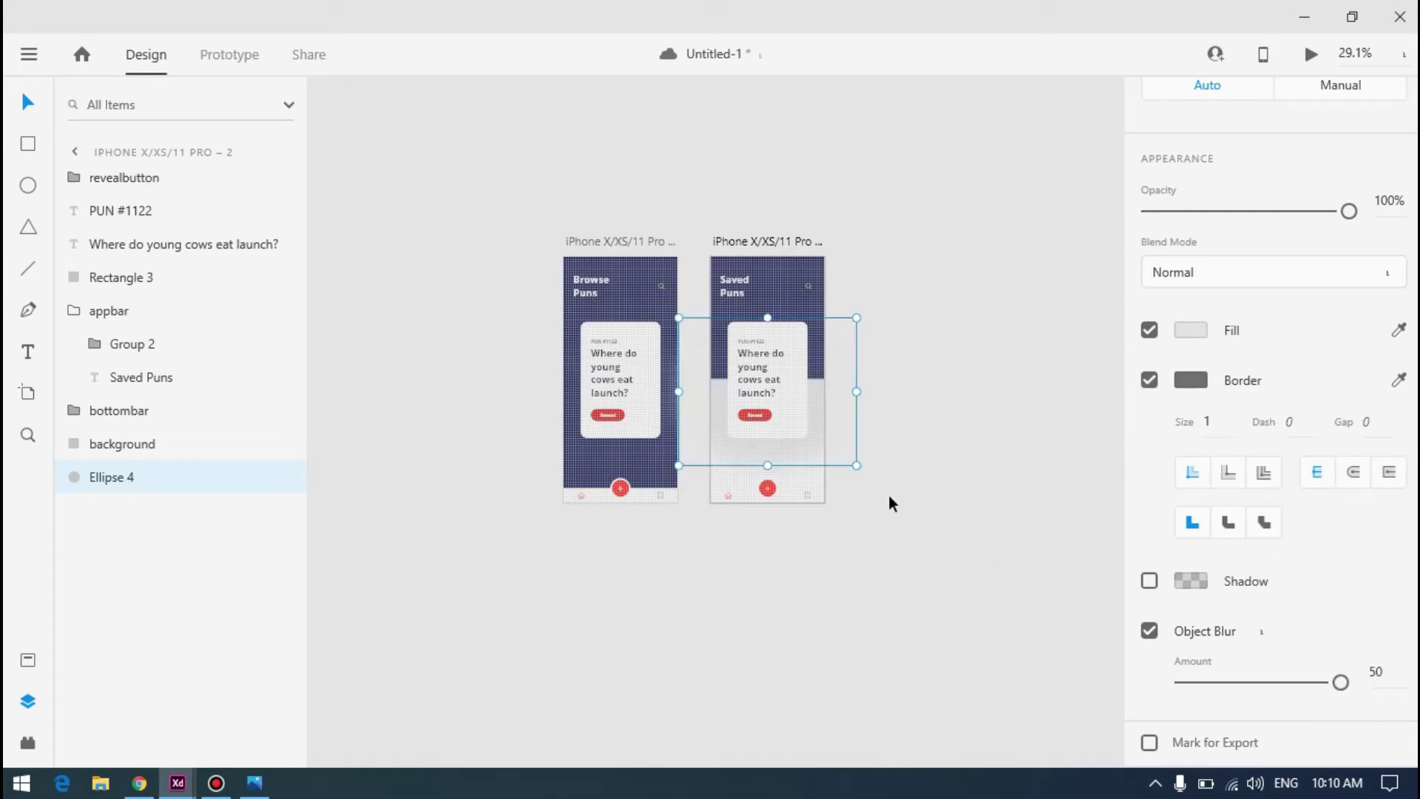
{"action": "scroll", "coordinate": [888, 494], "scroll_direction": "up", "scroll_amount": 5}
{"action": "scroll", "coordinate": [758, 420], "scroll_direction": "down", "scroll_amount": 4}
{"action": "scroll", "coordinate": [748, 316], "scroll_direction": "up", "scroll_amount": 3}
{"action": "scroll", "coordinate": [805, 300], "scroll_direction": "down", "scroll_amount": 3}
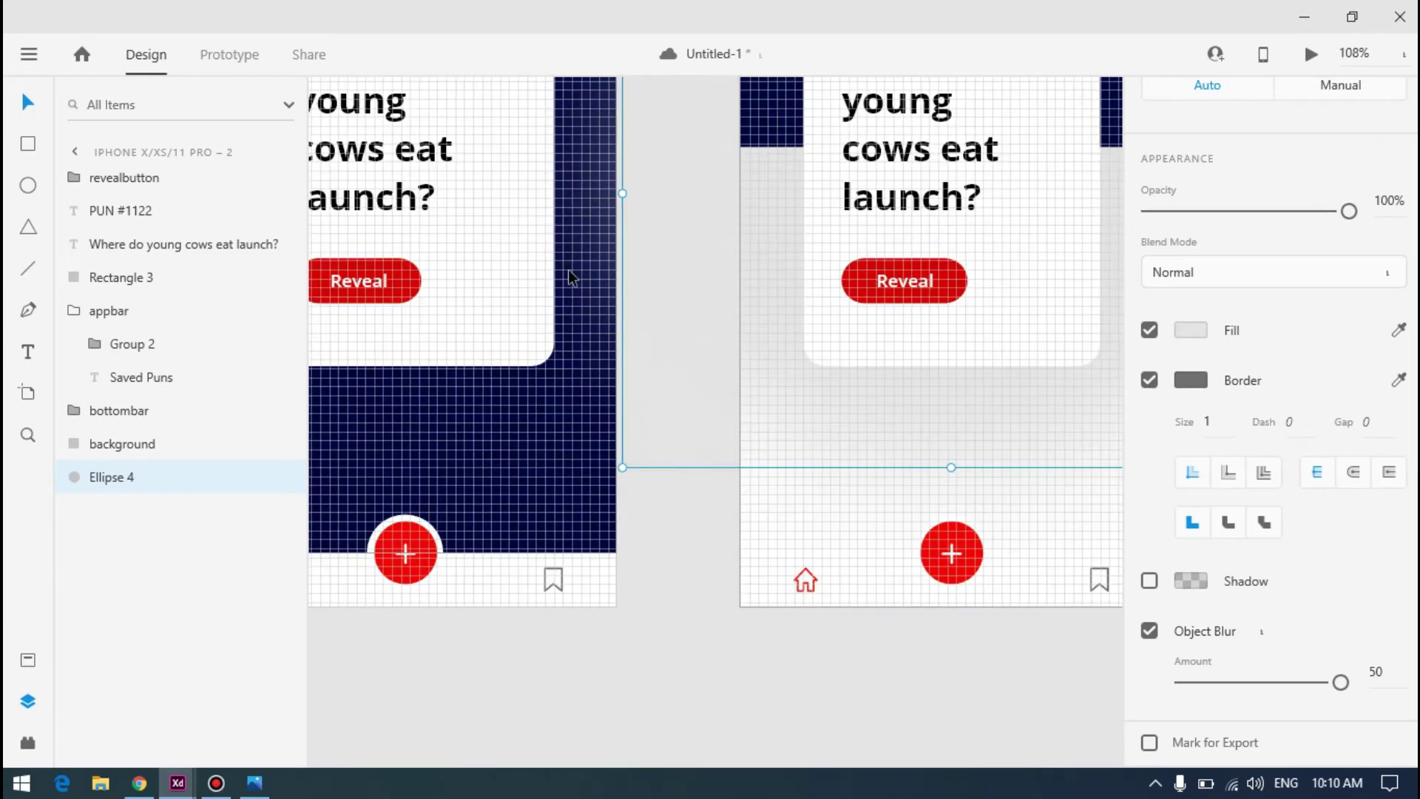
{"action": "scroll", "coordinate": [836, 330], "scroll_direction": "up", "scroll_amount": 5}
{"action": "scroll", "coordinate": [929, 355], "scroll_direction": "down", "scroll_amount": 3}
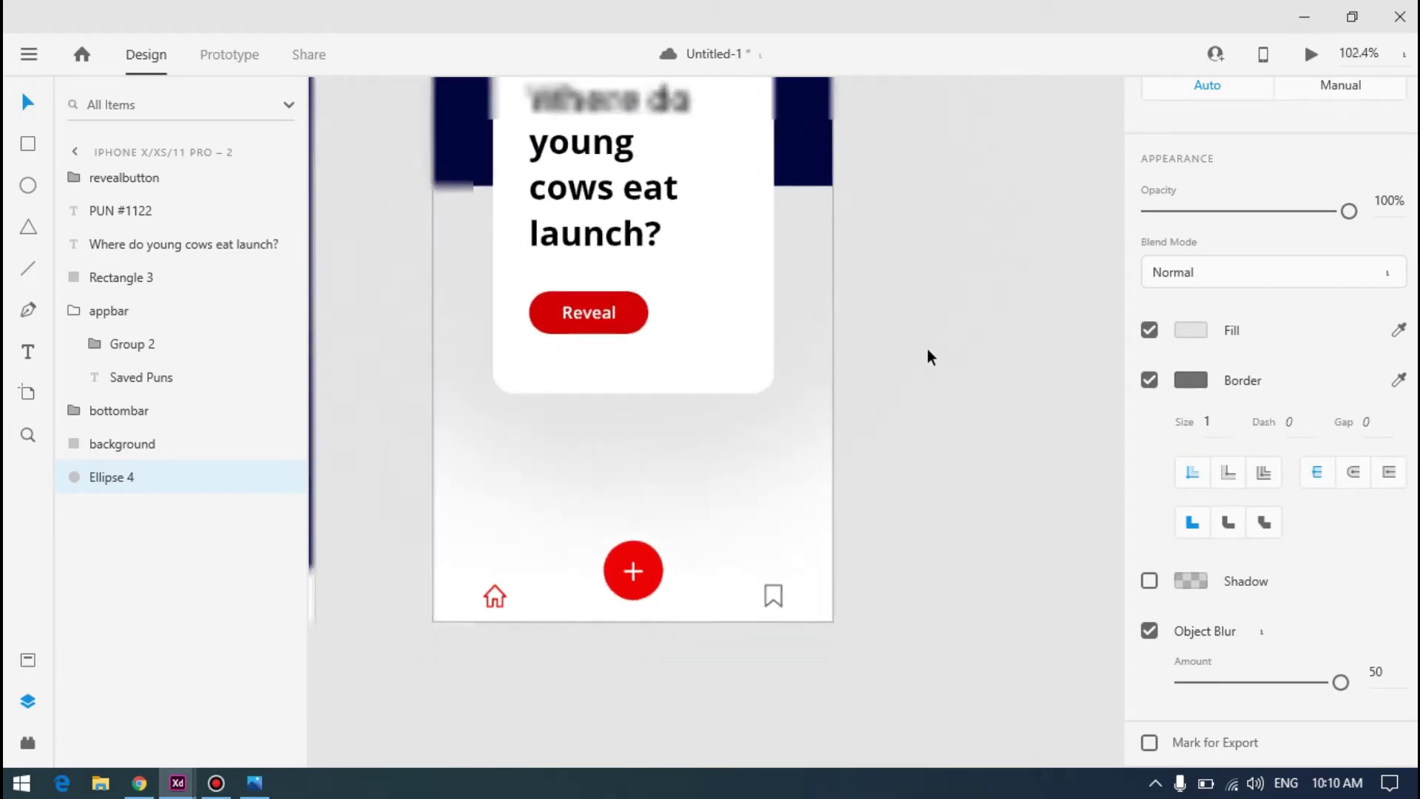
Preview the Saved Puns screen and compare its shading with the reference mockup
{"action": "left_click", "coordinate": [1310, 54]}
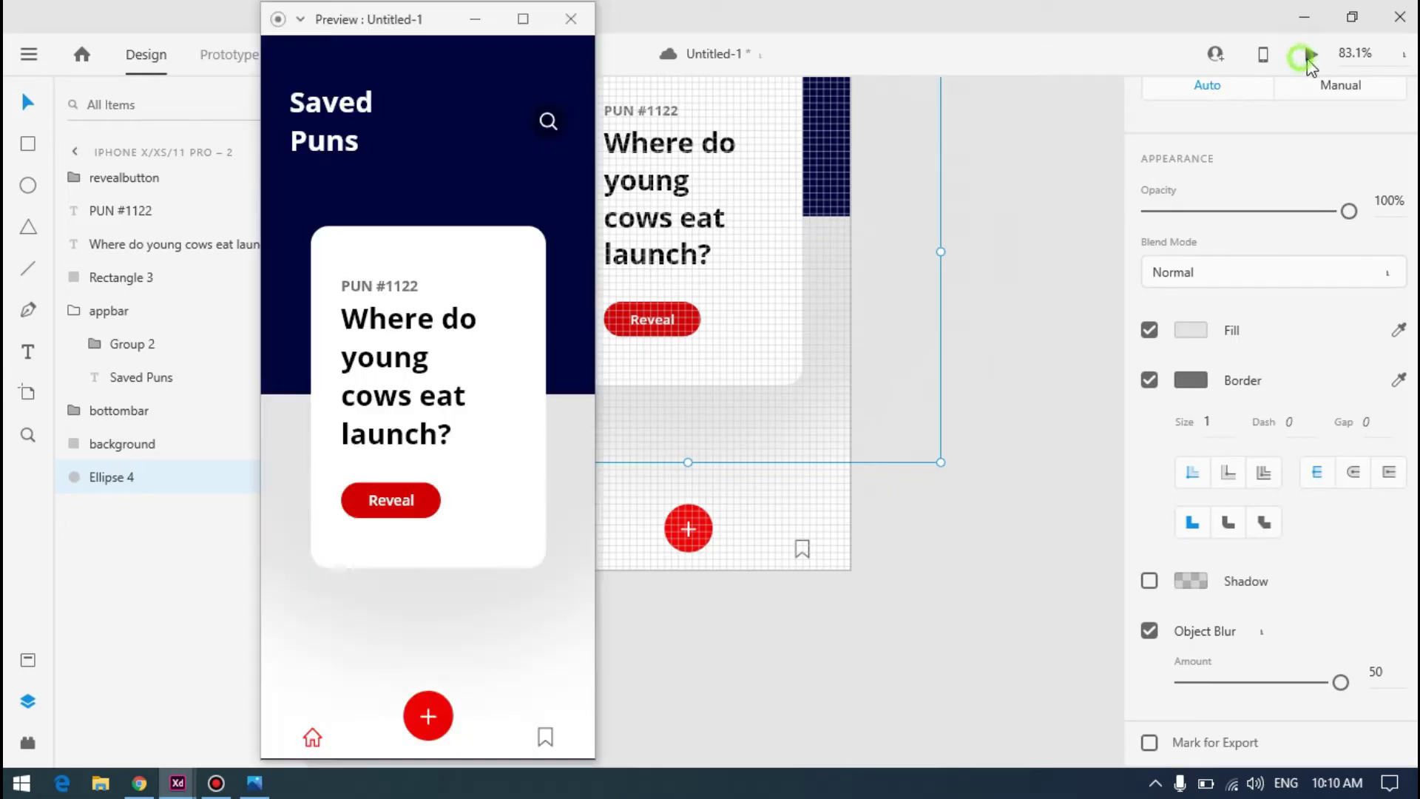
{"action": "left_click", "coordinate": [602, 657]}
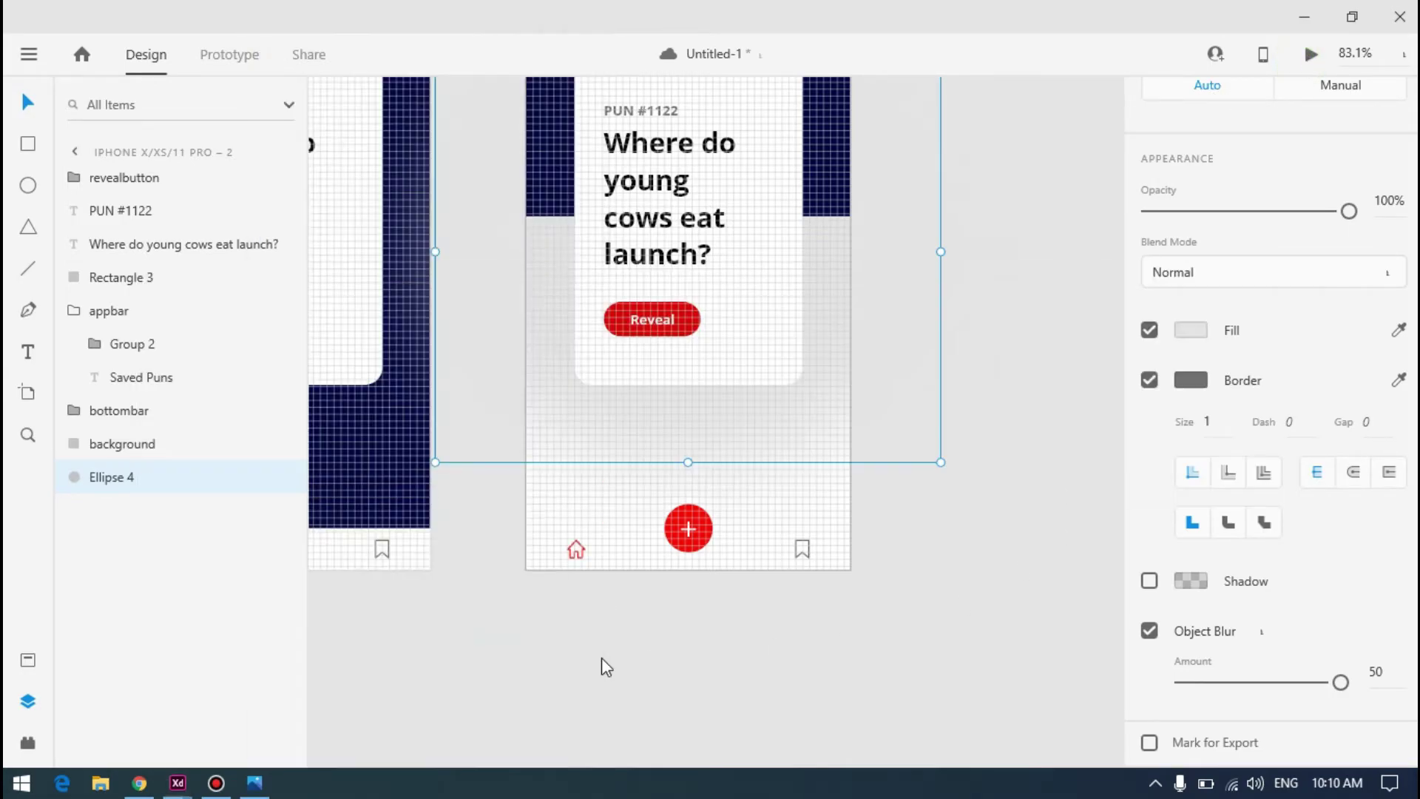
{"action": "left_click", "coordinate": [255, 782]}
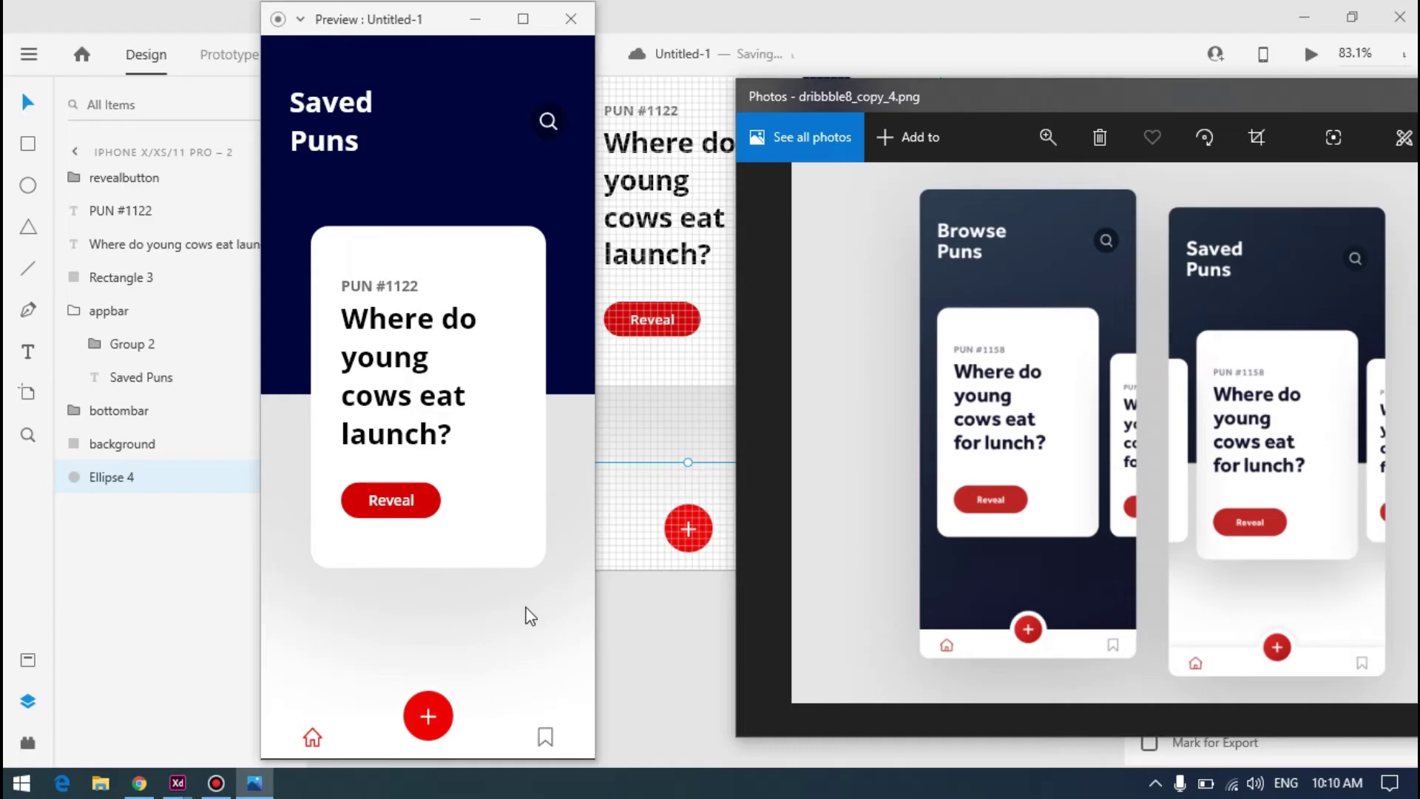
{"action": "left_click", "coordinate": [689, 646]}
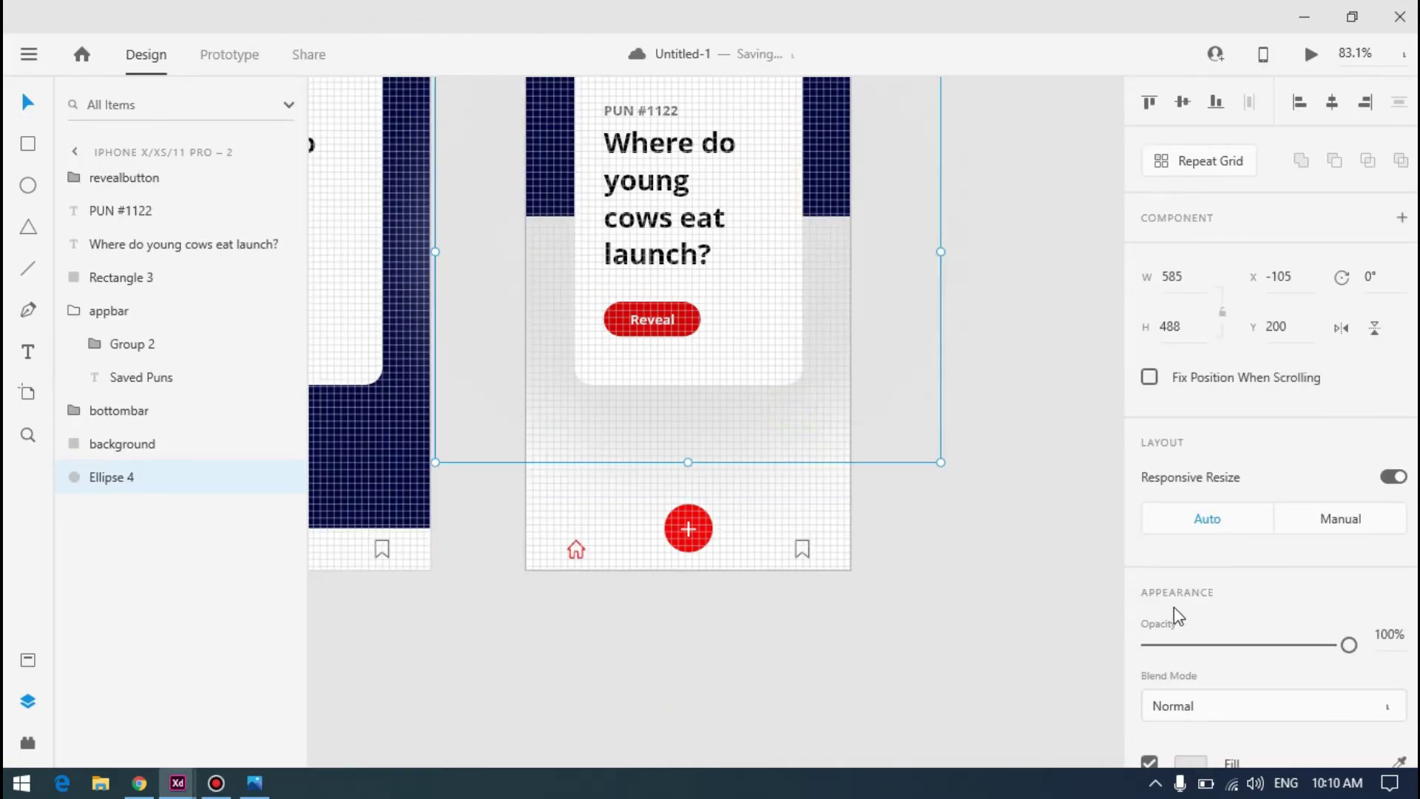
Lower the ellipse's Object Blur amount to 49 and lighten its fill to #F2F2F2
{"action": "scroll", "coordinate": [1147, 612], "scroll_direction": "down", "scroll_amount": 6}
{"action": "left_click_drag", "start_coordinate": [1338, 681], "coordinate": [1335, 682]}
{"action": "scroll", "coordinate": [1287, 501], "scroll_direction": "up", "scroll_amount": 5}
{"action": "scroll", "coordinate": [1309, 640], "scroll_direction": "down", "scroll_amount": 5}
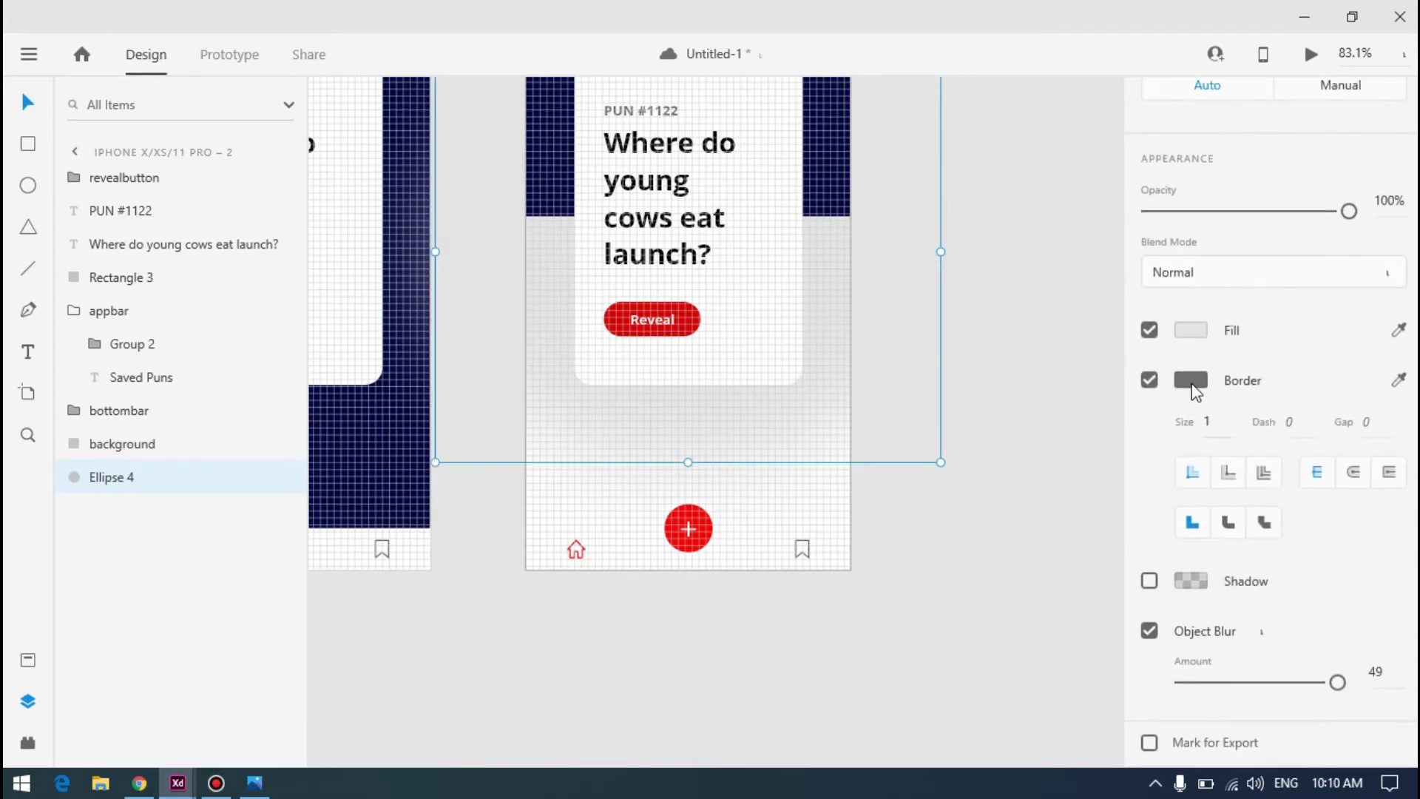
{"action": "left_click", "coordinate": [1196, 330]}
{"action": "left_click_drag", "start_coordinate": [879, 228], "coordinate": [879, 215]}
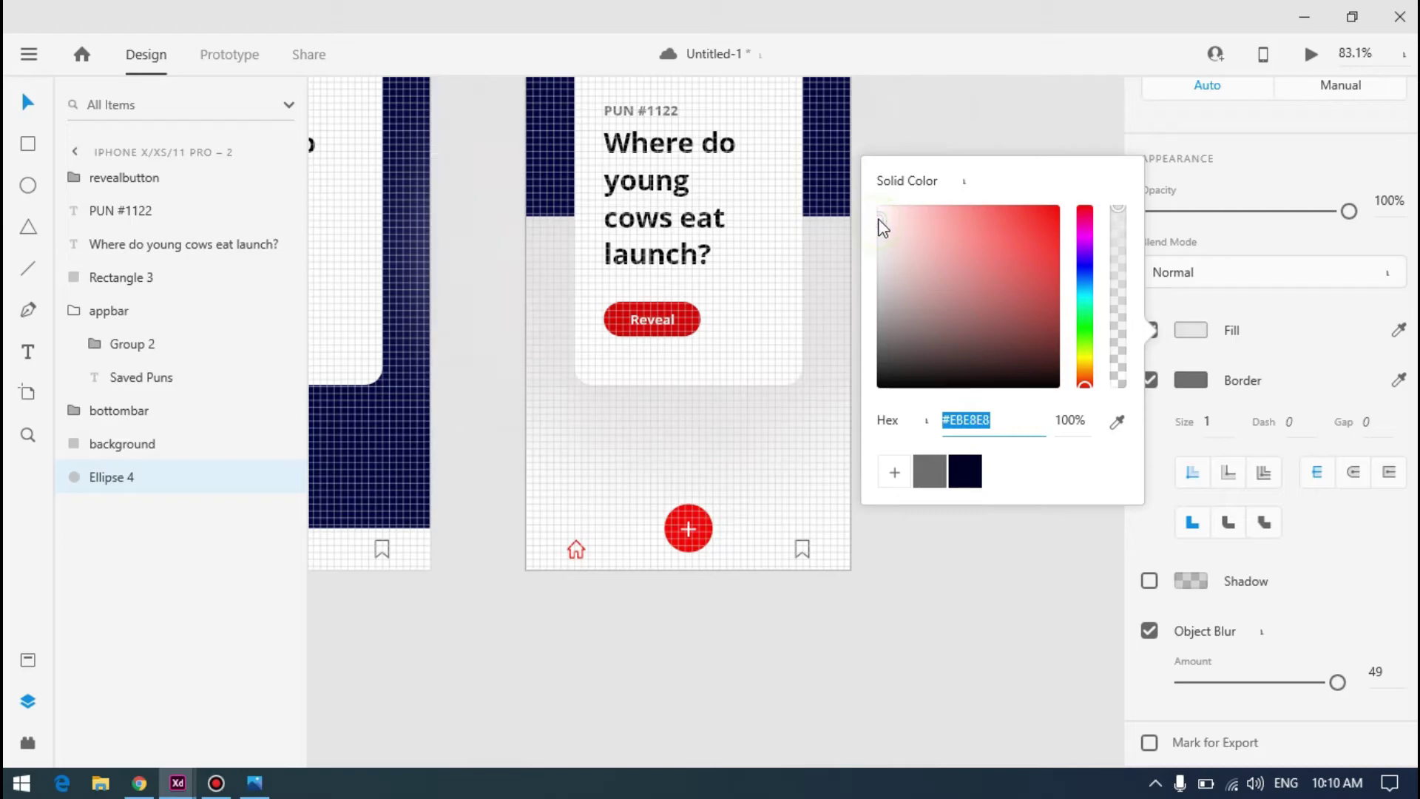
{"action": "left_click", "coordinate": [945, 126]}
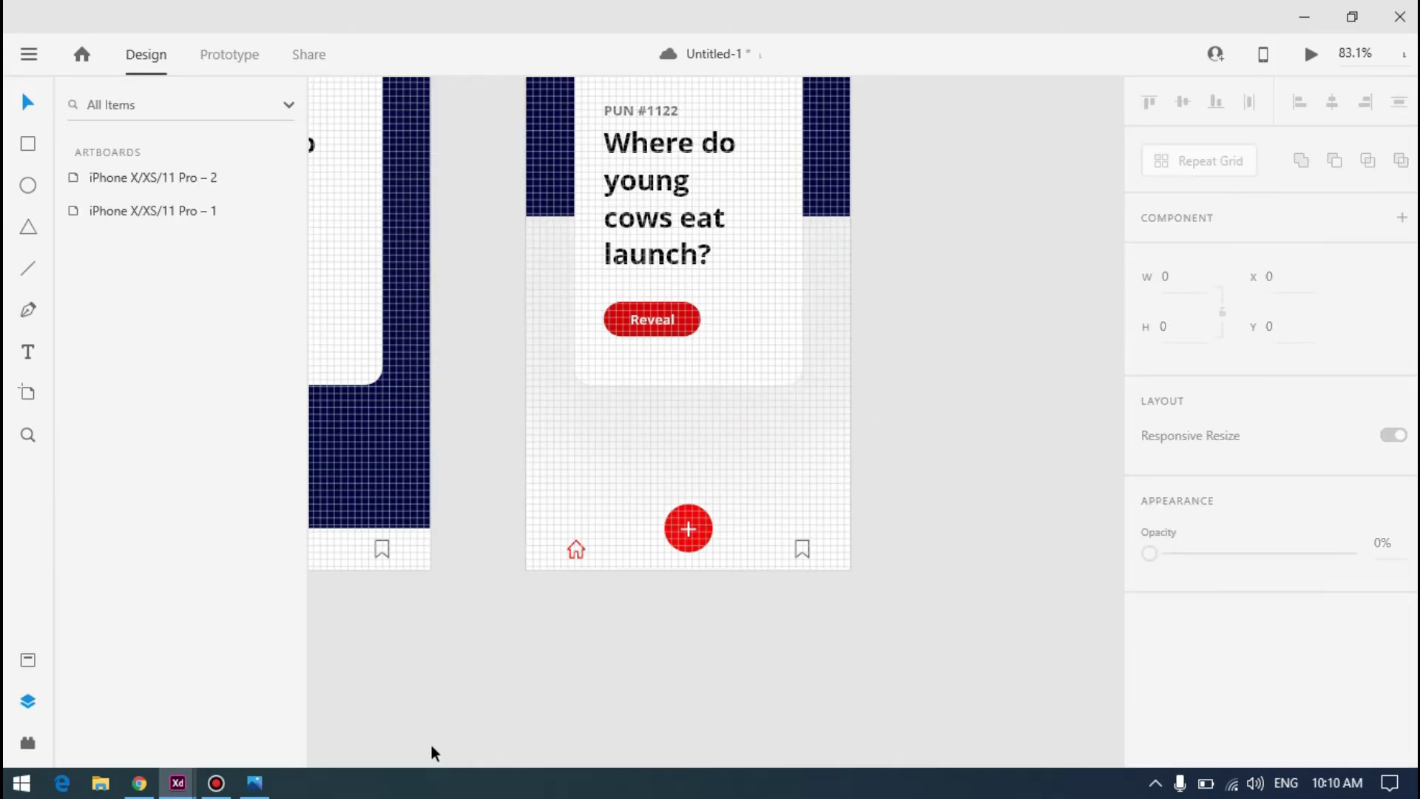
Check the lighter shading in the Saved Puns preview side by side with the reference mockup
{"action": "left_click", "coordinate": [278, 784]}
{"action": "mouse_move", "coordinate": [177, 782]}
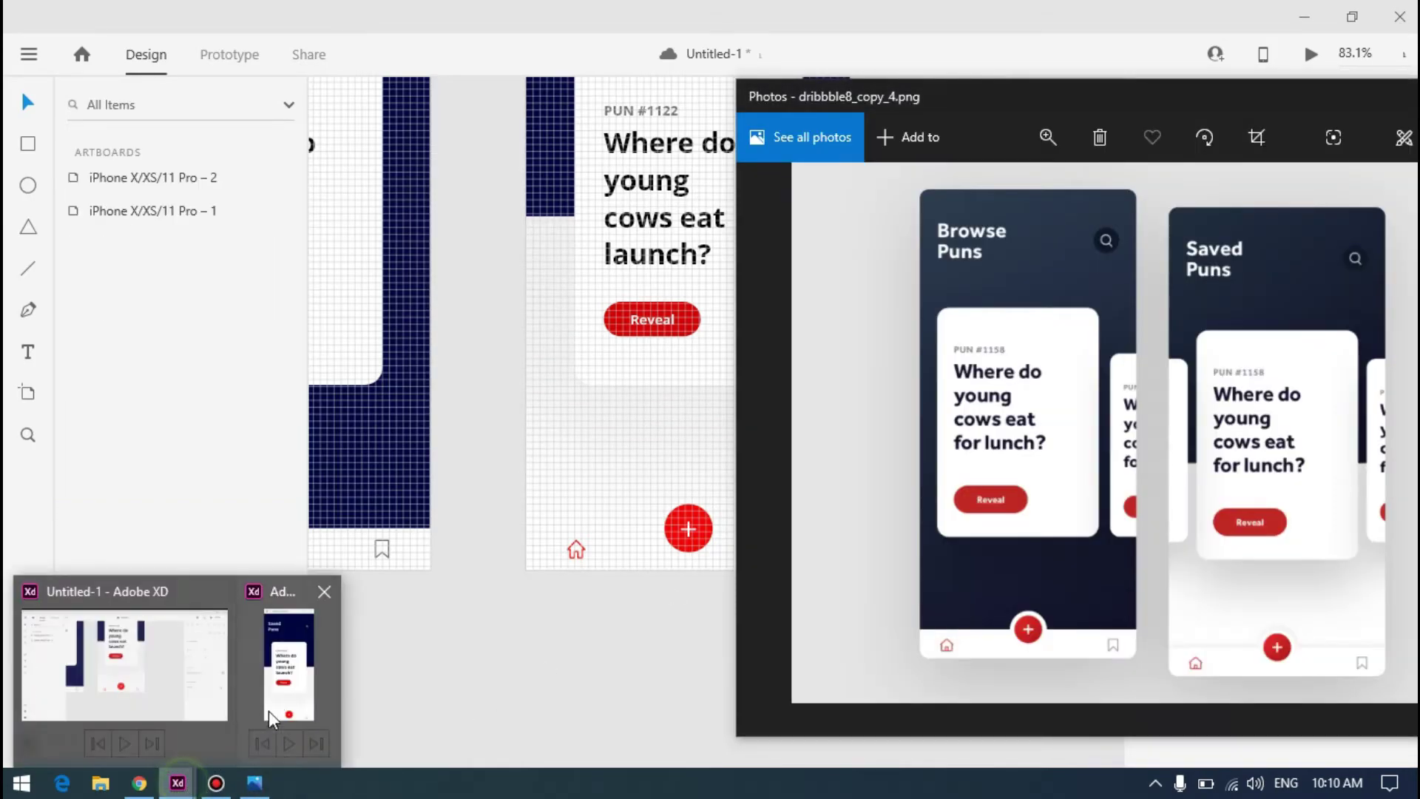
{"action": "left_click", "coordinate": [283, 693]}
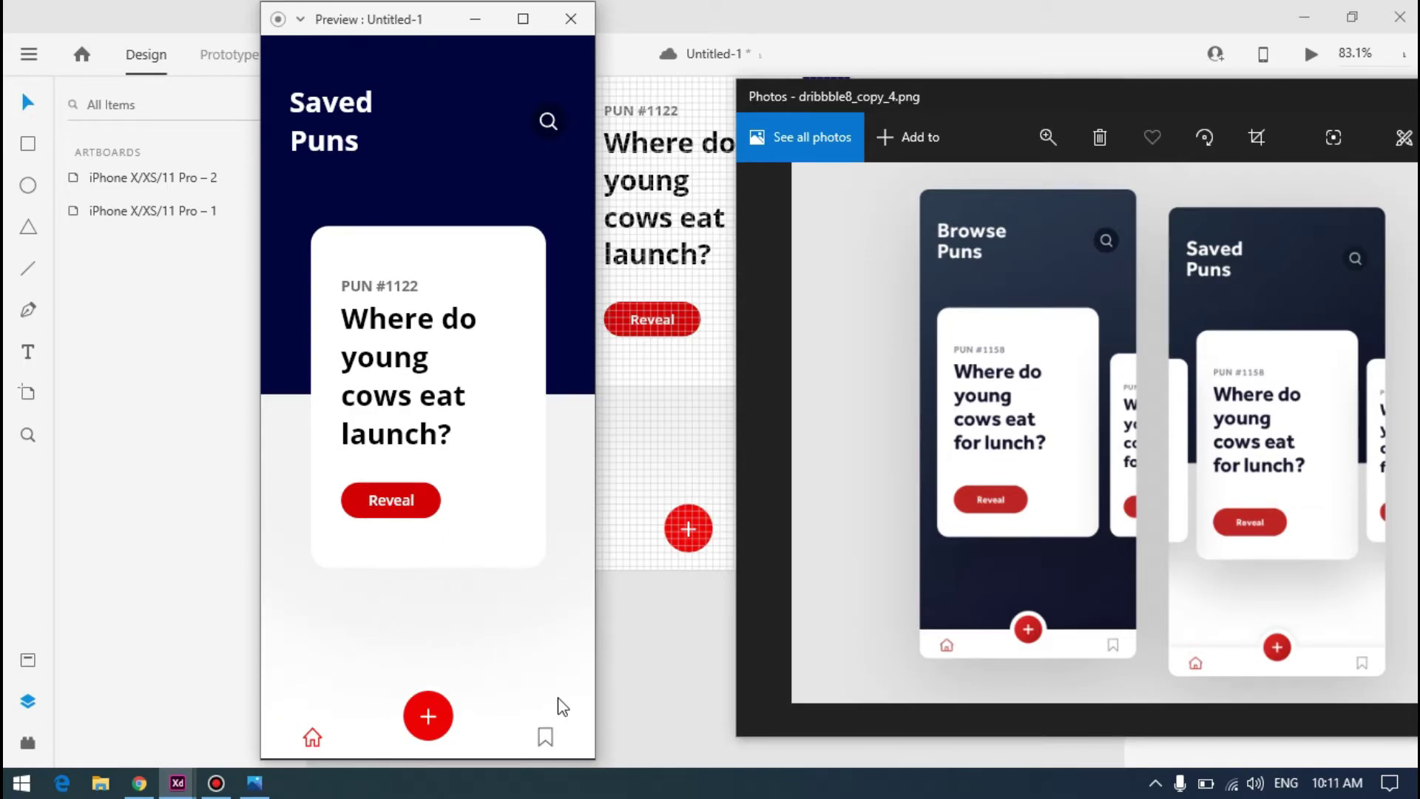
{"action": "left_click", "coordinate": [633, 641]}
Select the ellipse behind the card again and set its Object Blur amount to 50
{"action": "left_click", "coordinate": [757, 435]}
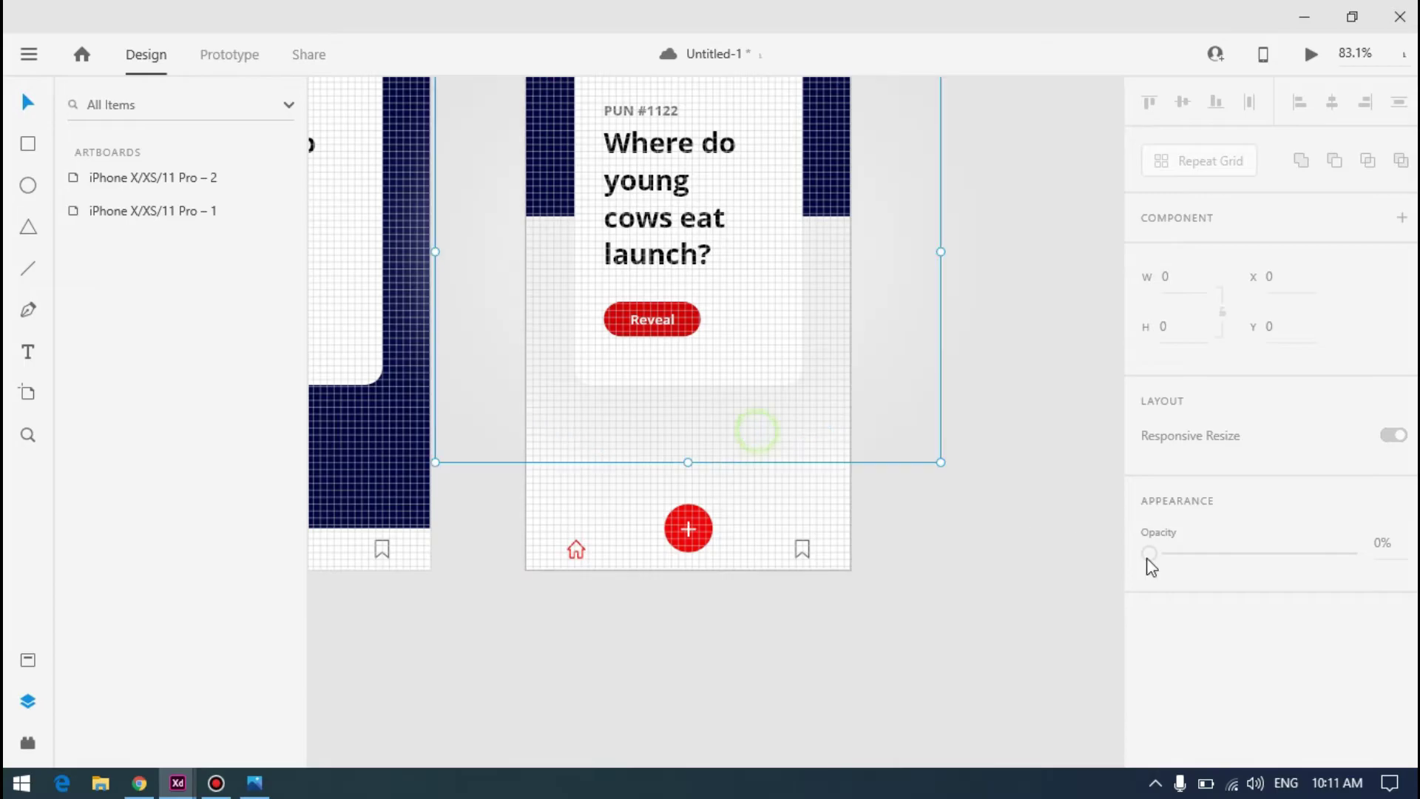
{"action": "left_click", "coordinate": [1346, 334]}
{"action": "left_click_drag", "start_coordinate": [1346, 334], "coordinate": [1386, 320]}
{"action": "scroll", "coordinate": [1217, 643], "scroll_direction": "down", "scroll_amount": 2}
{"action": "scroll", "coordinate": [1218, 649], "scroll_direction": "down", "scroll_amount": 1}
{"action": "left_click_drag", "start_coordinate": [1338, 682], "coordinate": [1011, 678]}
{"action": "left_click_drag", "start_coordinate": [1207, 678], "coordinate": [1376, 672]}
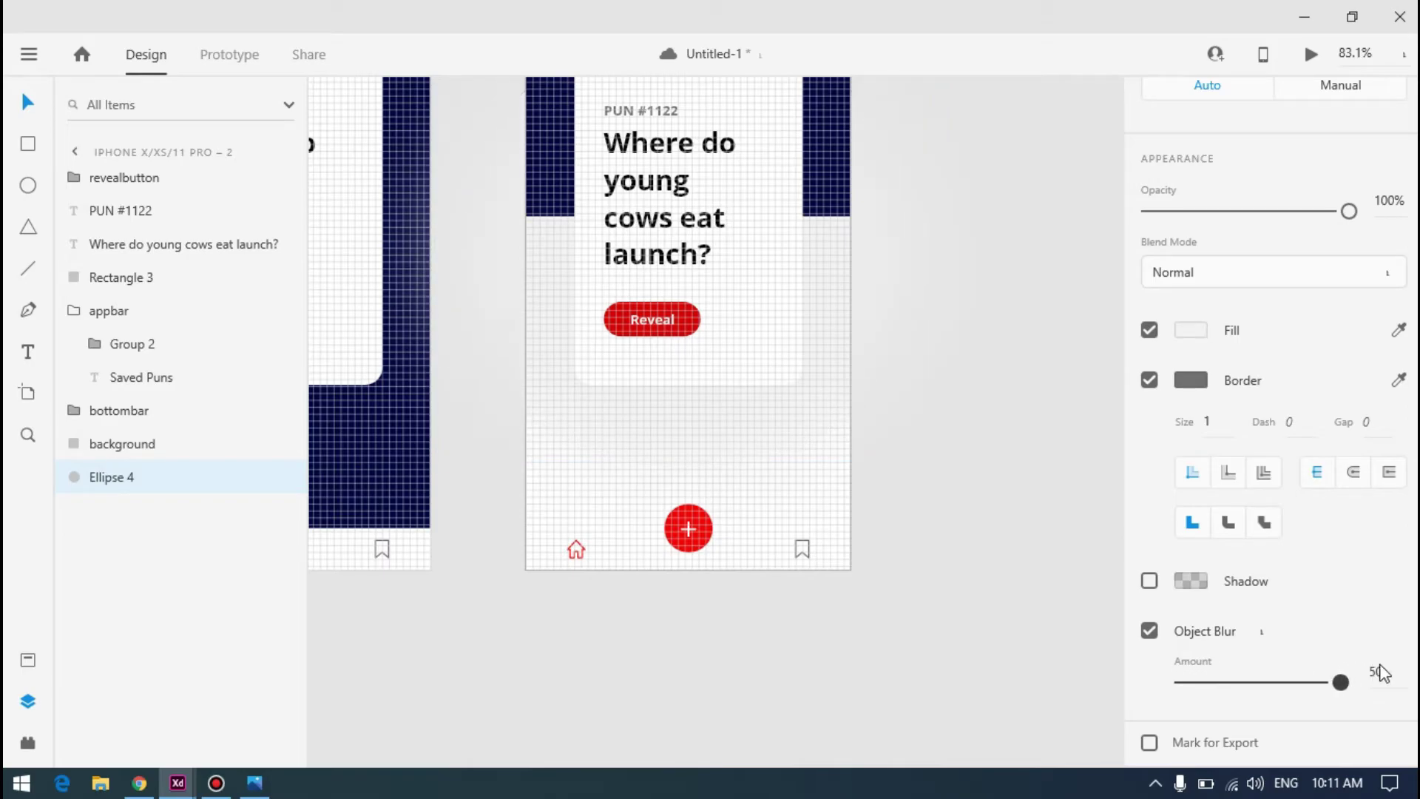
Change the ellipse's fill to a slightly darker light grey
{"action": "scroll", "coordinate": [1093, 496], "scroll_direction": "up", "scroll_amount": 1}
{"action": "left_click", "coordinate": [1192, 330]}
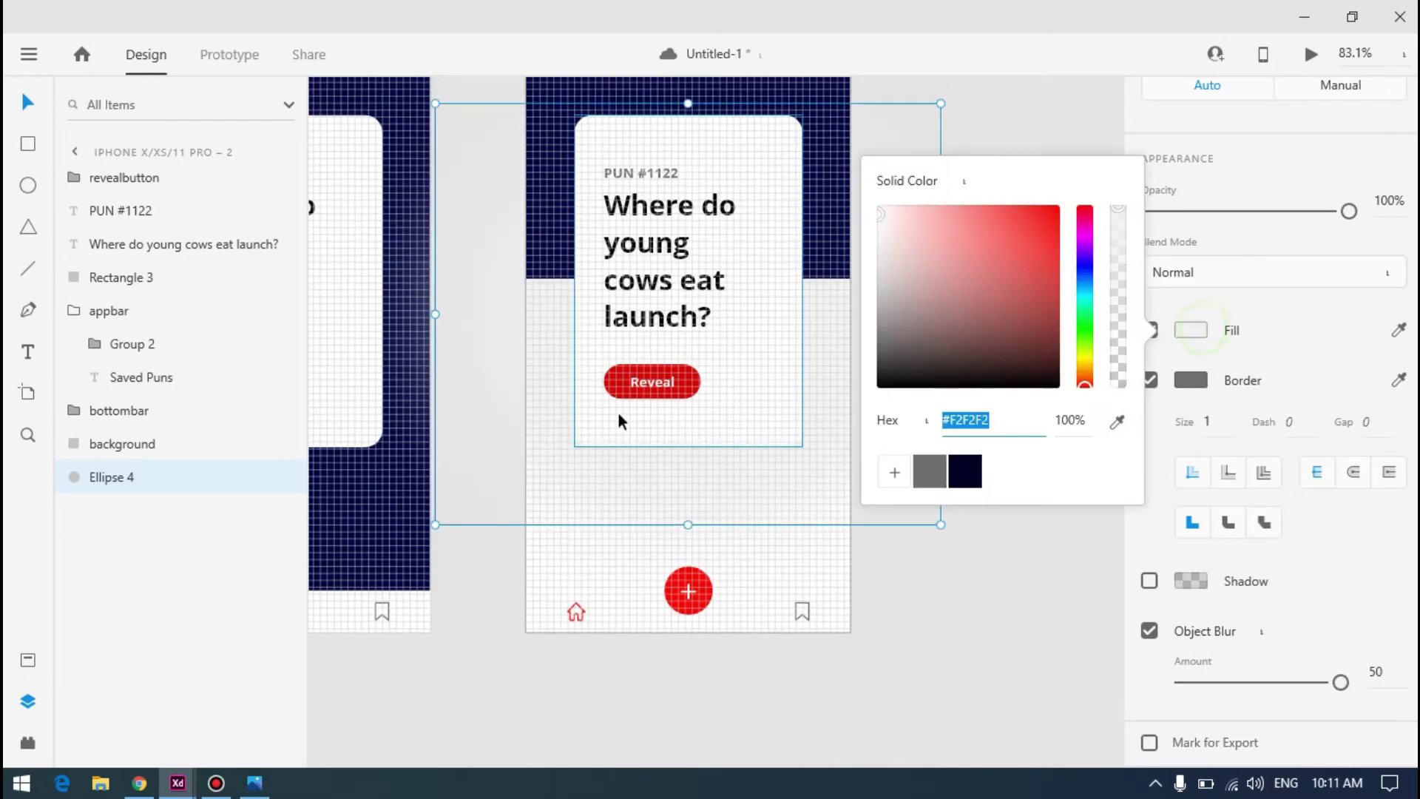
{"action": "left_click_drag", "start_coordinate": [882, 220], "coordinate": [883, 231]}
{"action": "left_click", "coordinate": [1031, 123]}
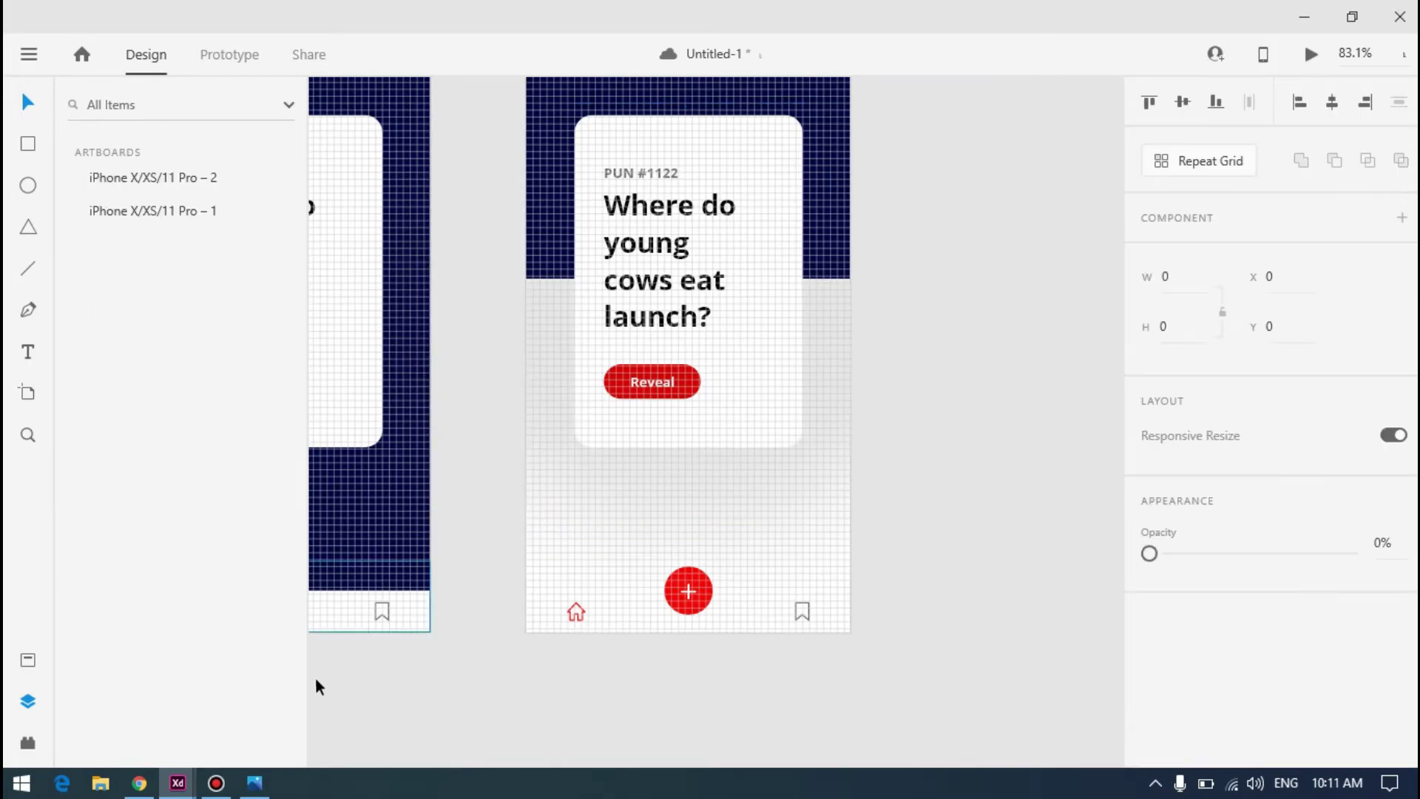
Compare the darker shading in the preview with the shading under the card in the reference mockup
{"action": "mouse_move", "coordinate": [177, 782]}
{"action": "left_click", "coordinate": [286, 668]}
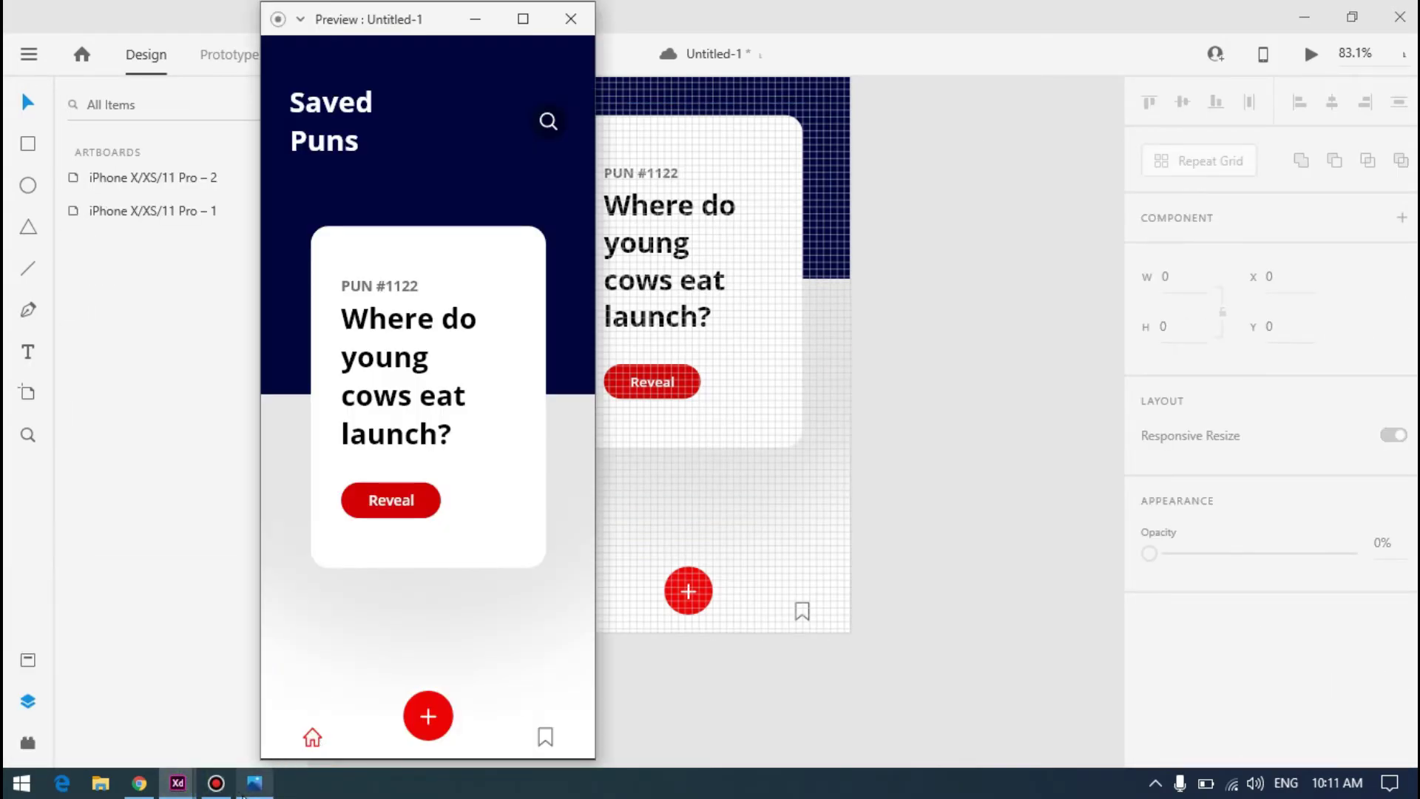
{"action": "left_click", "coordinate": [254, 782]}
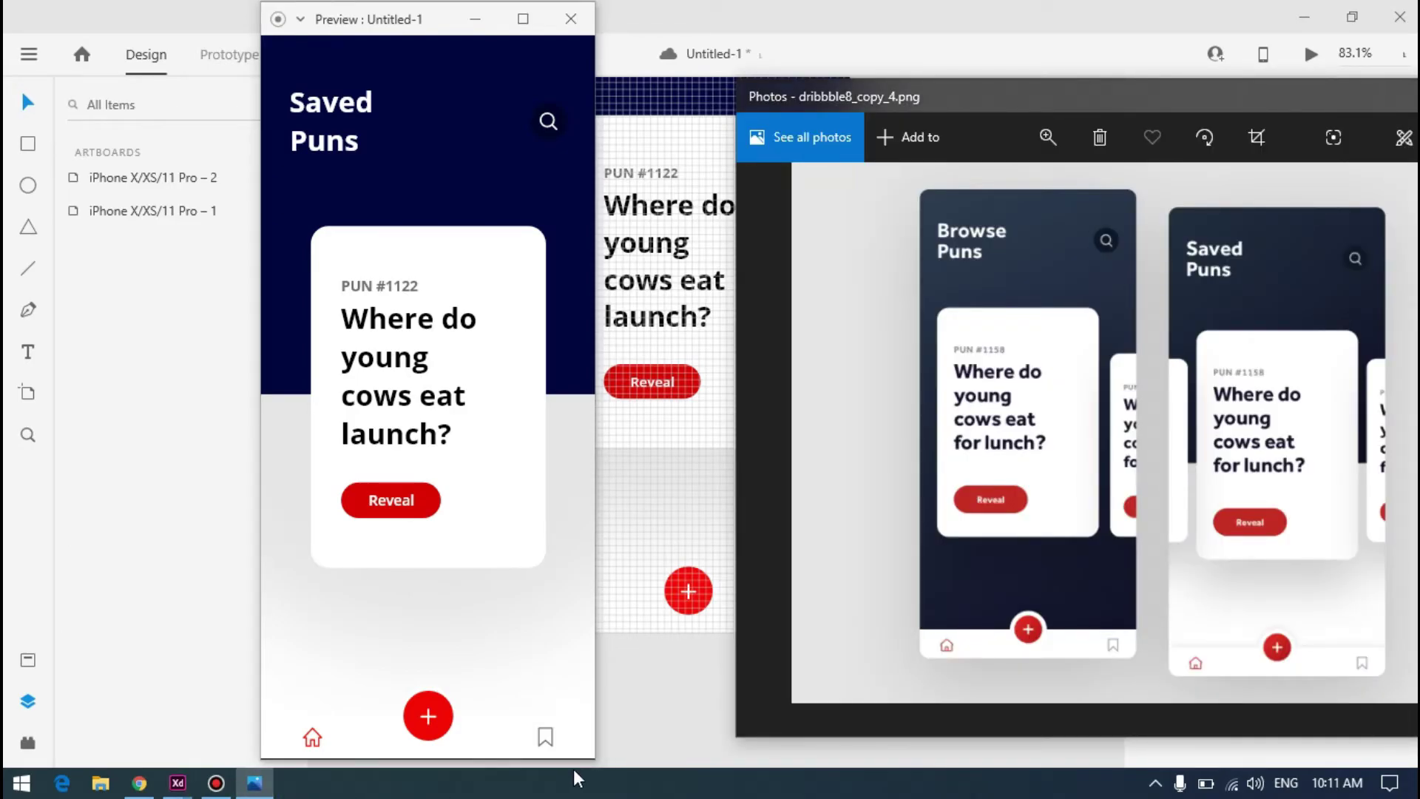
Narrow the ellipse evenly from both sides so its edges lie just outside the Saved Puns artboard
{"action": "left_click", "coordinate": [666, 497]}
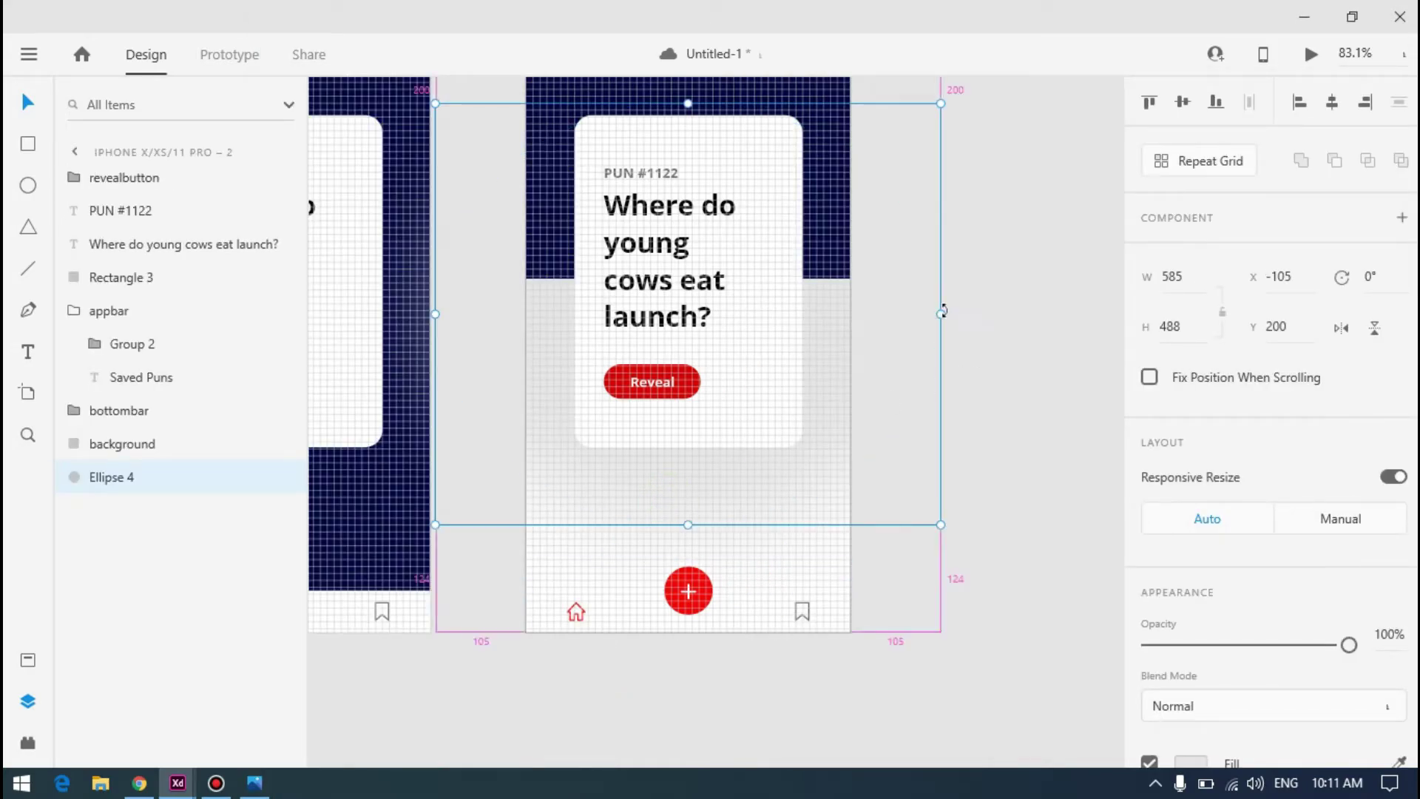
{"action": "left_click_drag", "start_coordinate": [939, 314], "coordinate": [873, 310], "text": "alt"}
{"action": "left_click", "coordinate": [954, 303]}
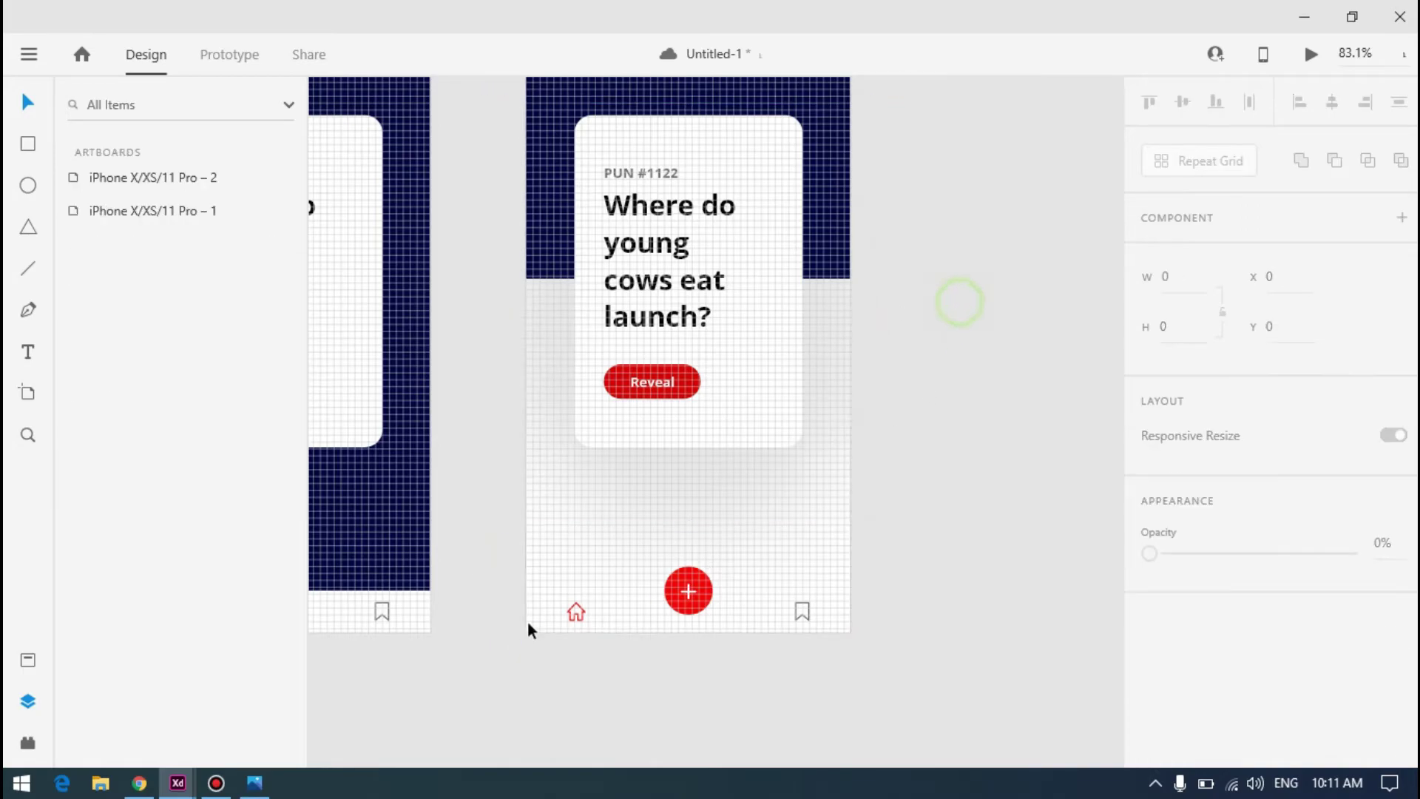
Compare the preview with the reference mockup, examining the shading and bottom bar of its Saved Puns screen up close
{"action": "mouse_move", "coordinate": [180, 780]}
{"action": "left_click", "coordinate": [308, 665]}
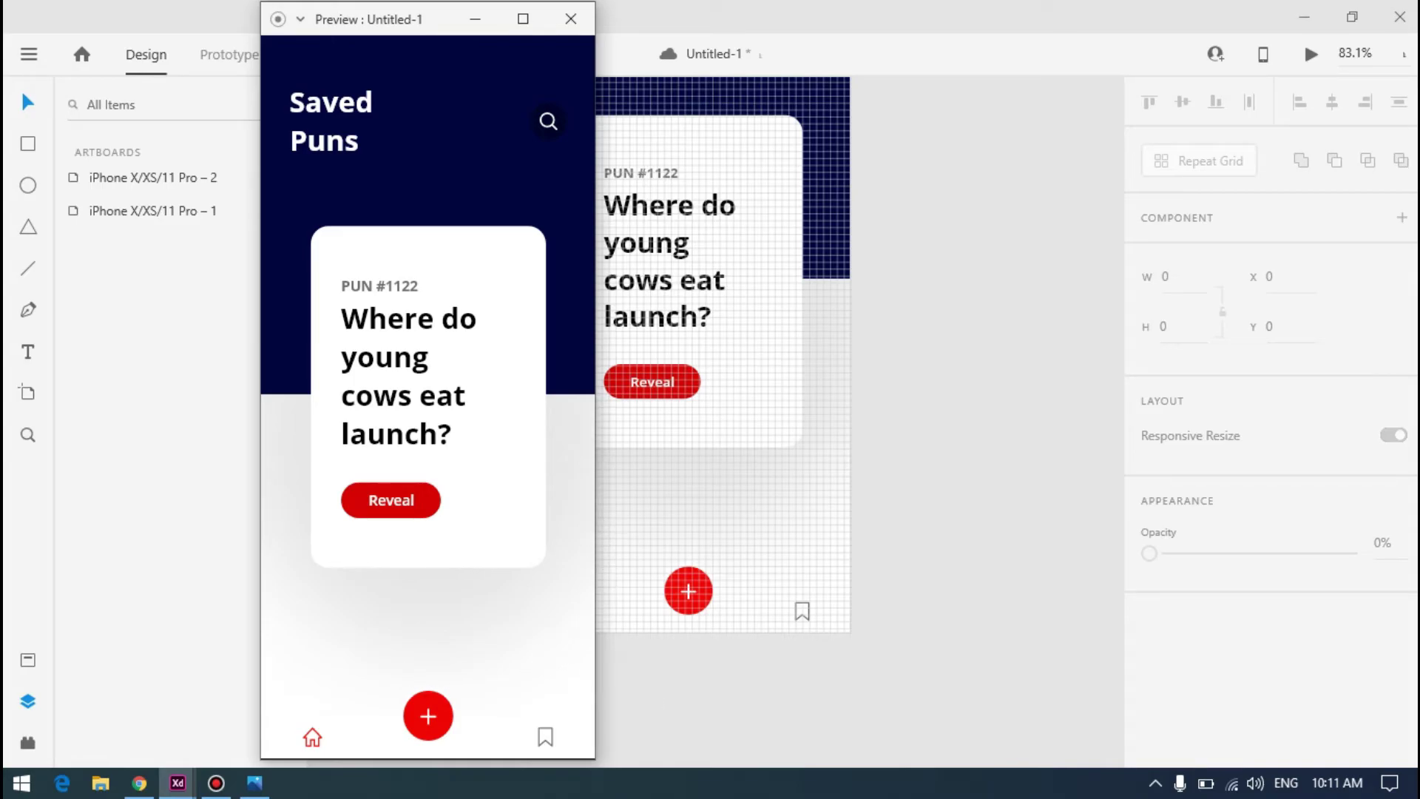
{"action": "left_click", "coordinate": [254, 783]}
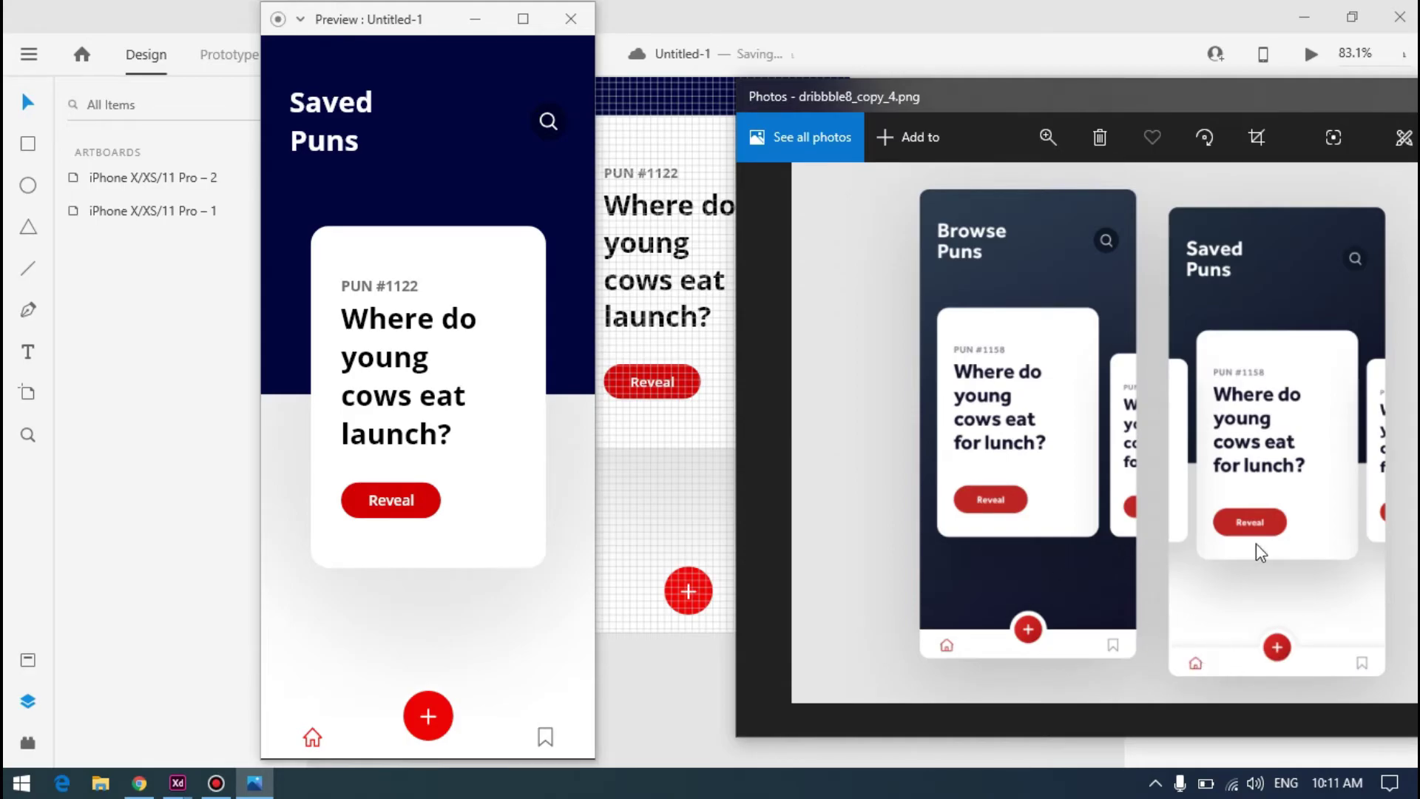
{"action": "scroll", "coordinate": [1262, 645], "scroll_direction": "up", "scroll_amount": 5}
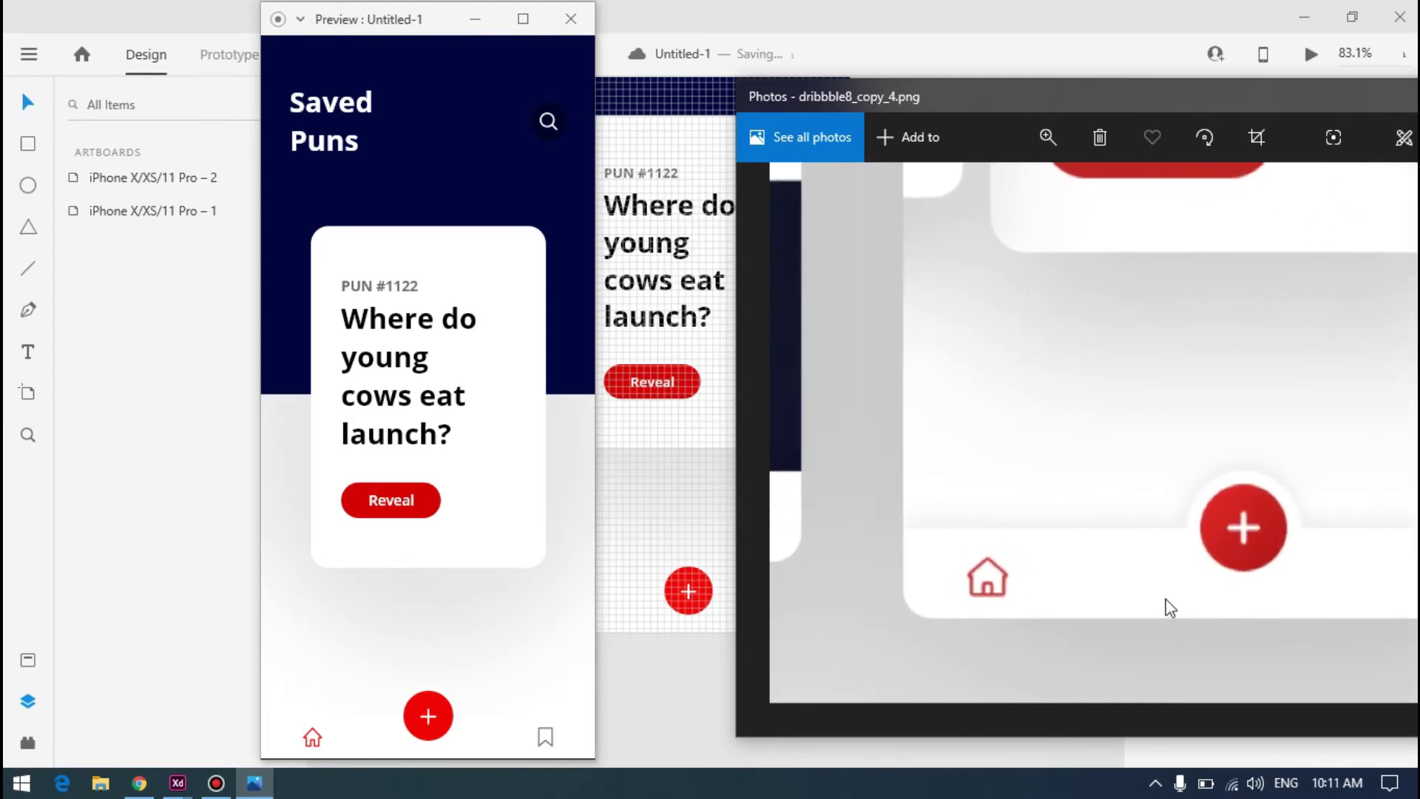
Turn on a drop shadow for the white rectangle inside the Saved Puns artboard's bottombar group
{"action": "left_click", "coordinate": [646, 611]}
{"action": "left_click", "coordinate": [637, 610]}
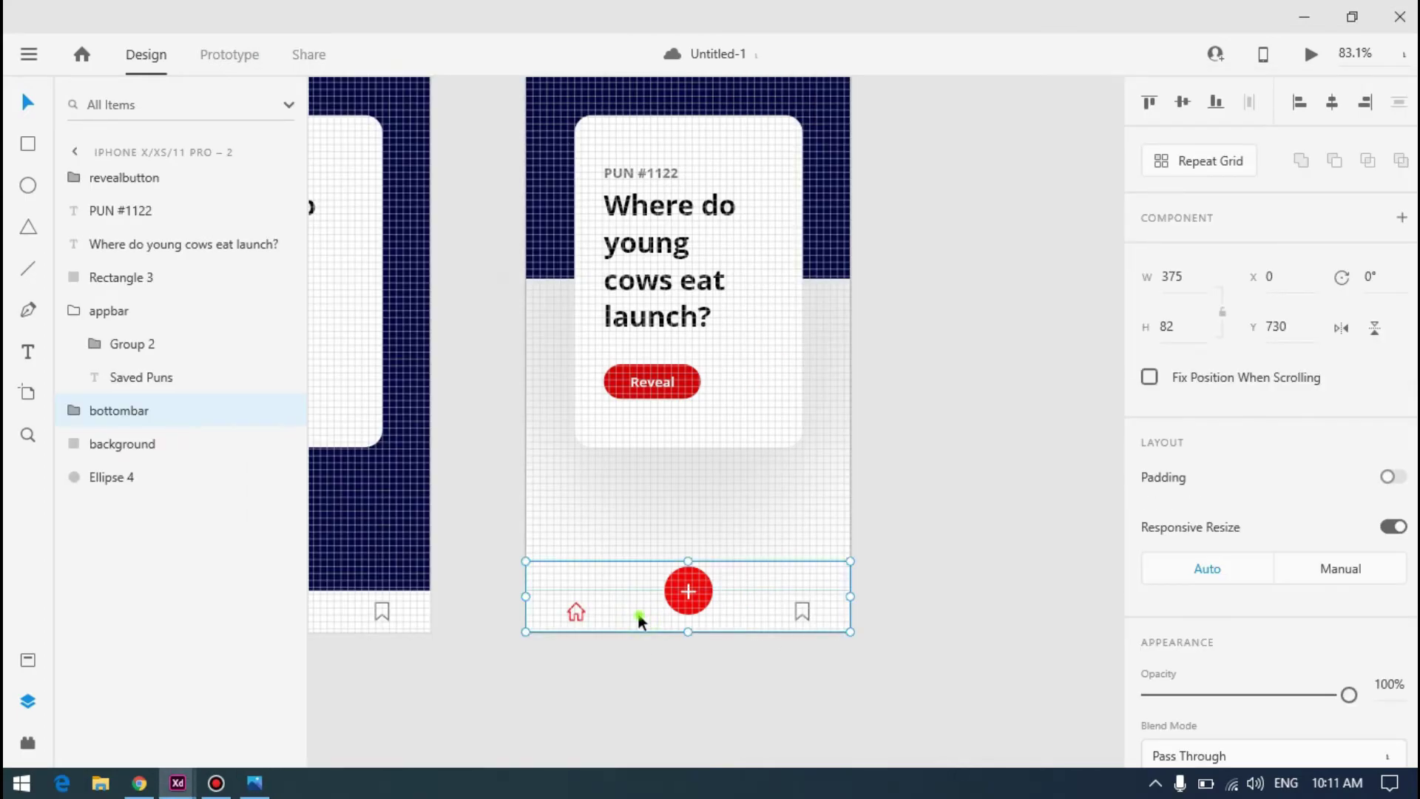
{"action": "double_click", "coordinate": [638, 618]}
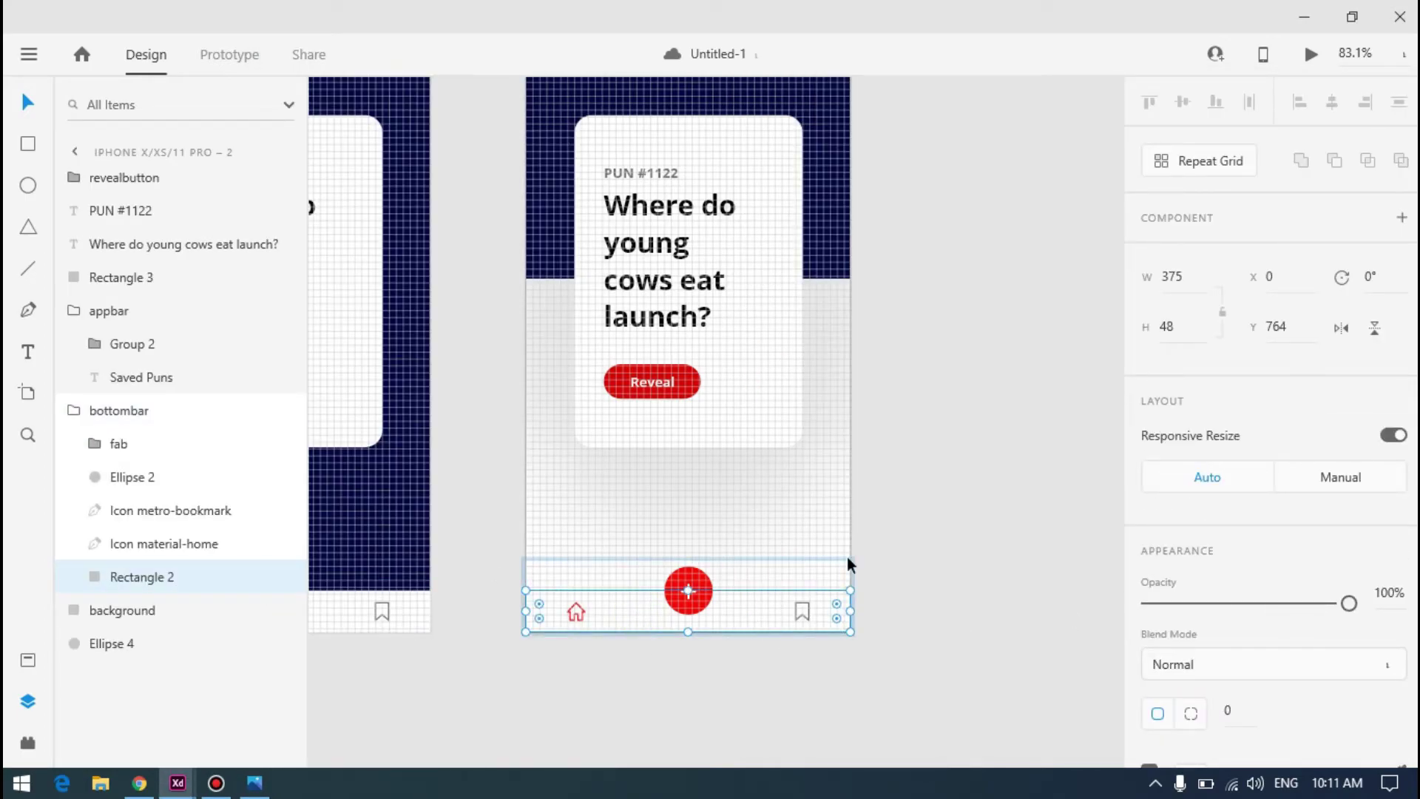
{"action": "scroll", "coordinate": [1199, 558], "scroll_direction": "down", "scroll_amount": 3}
{"action": "left_click", "coordinate": [1149, 631]}
Set the bottom bar shadow's vertical offset to -5 and its blur to 10
{"action": "left_click", "coordinate": [1291, 673]}
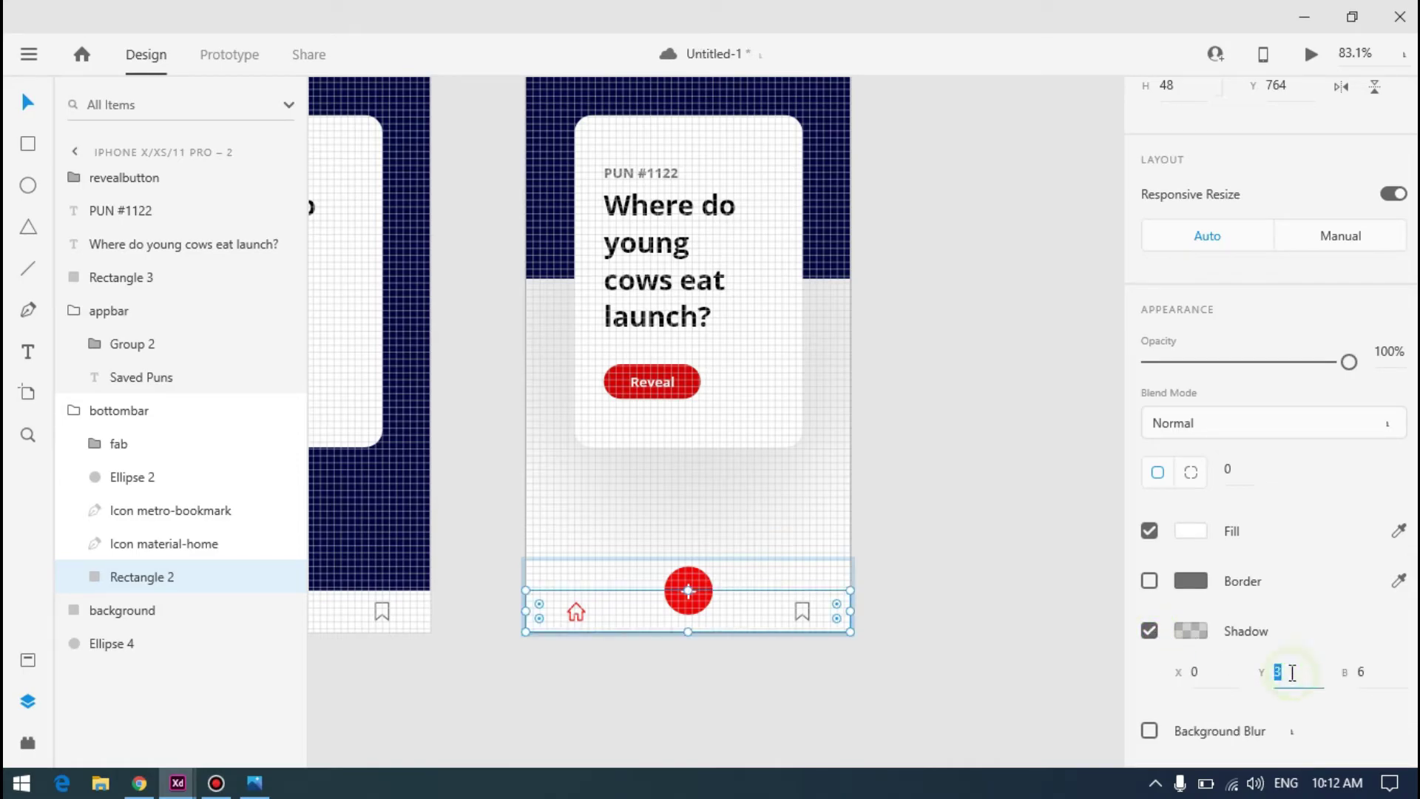
{"action": "type", "text": "20"}
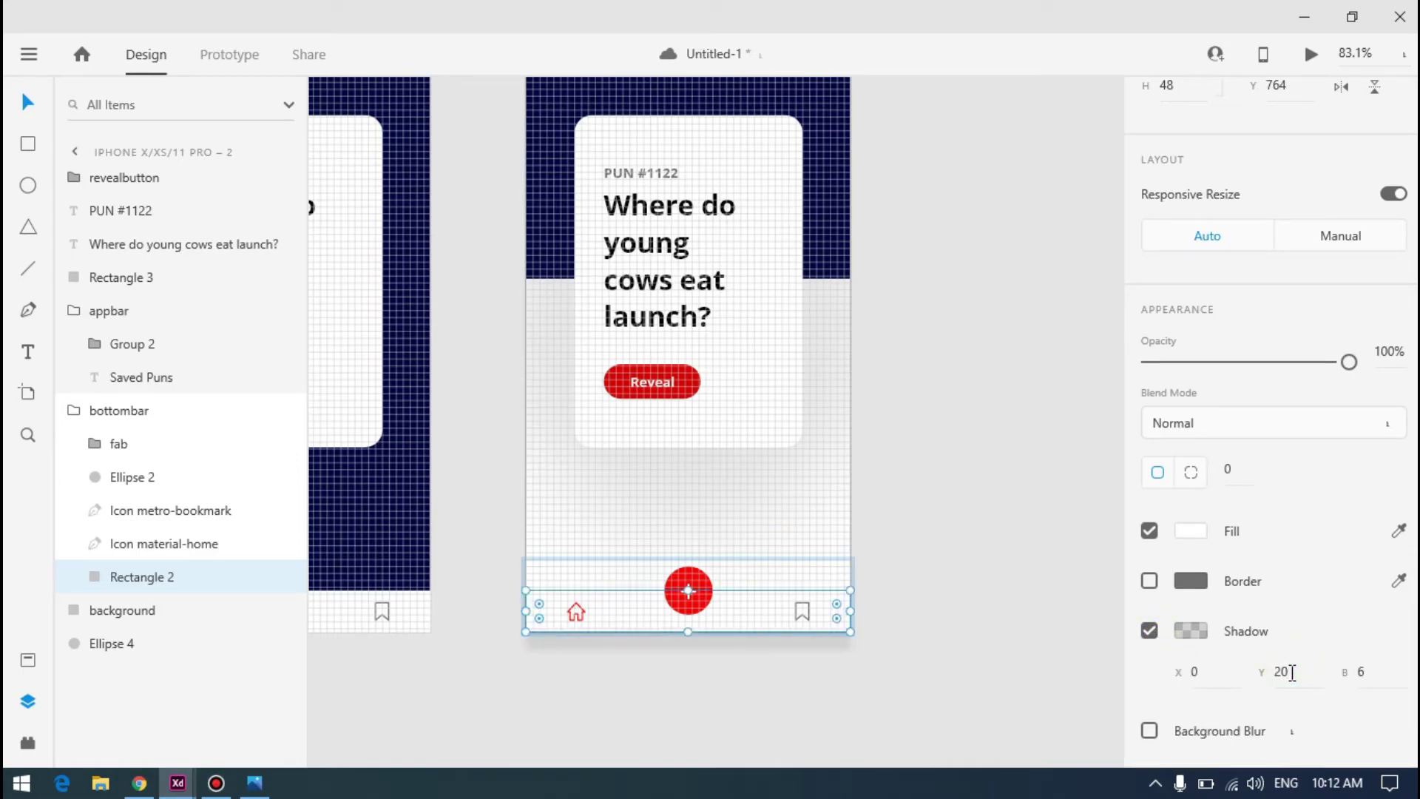
{"action": "left_click", "coordinate": [1291, 672]}
{"action": "key", "text": "Return"}
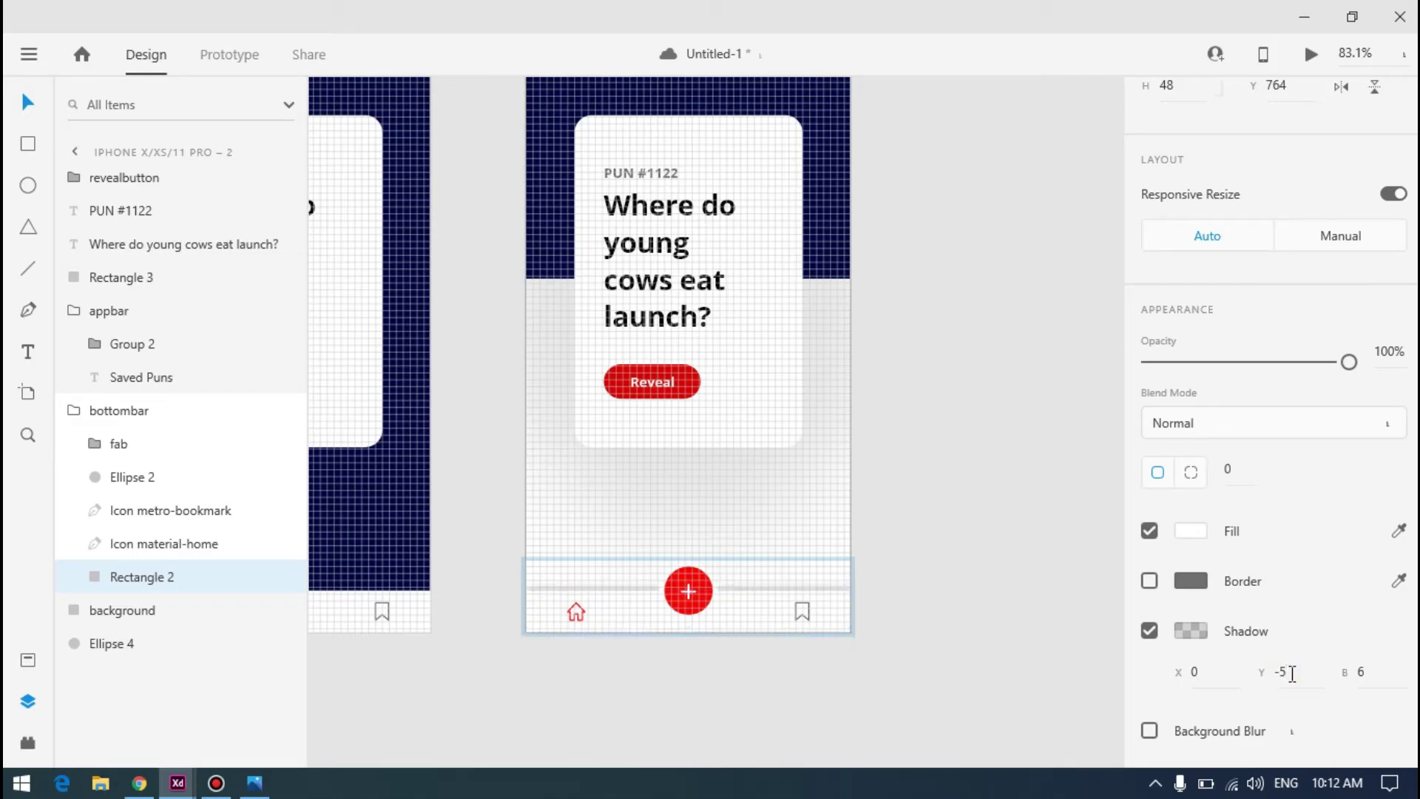
{"action": "key", "text": "Return"}
{"action": "left_click", "coordinate": [1378, 619]}
{"action": "type", "text": "10"}
{"action": "key", "text": "Return"}
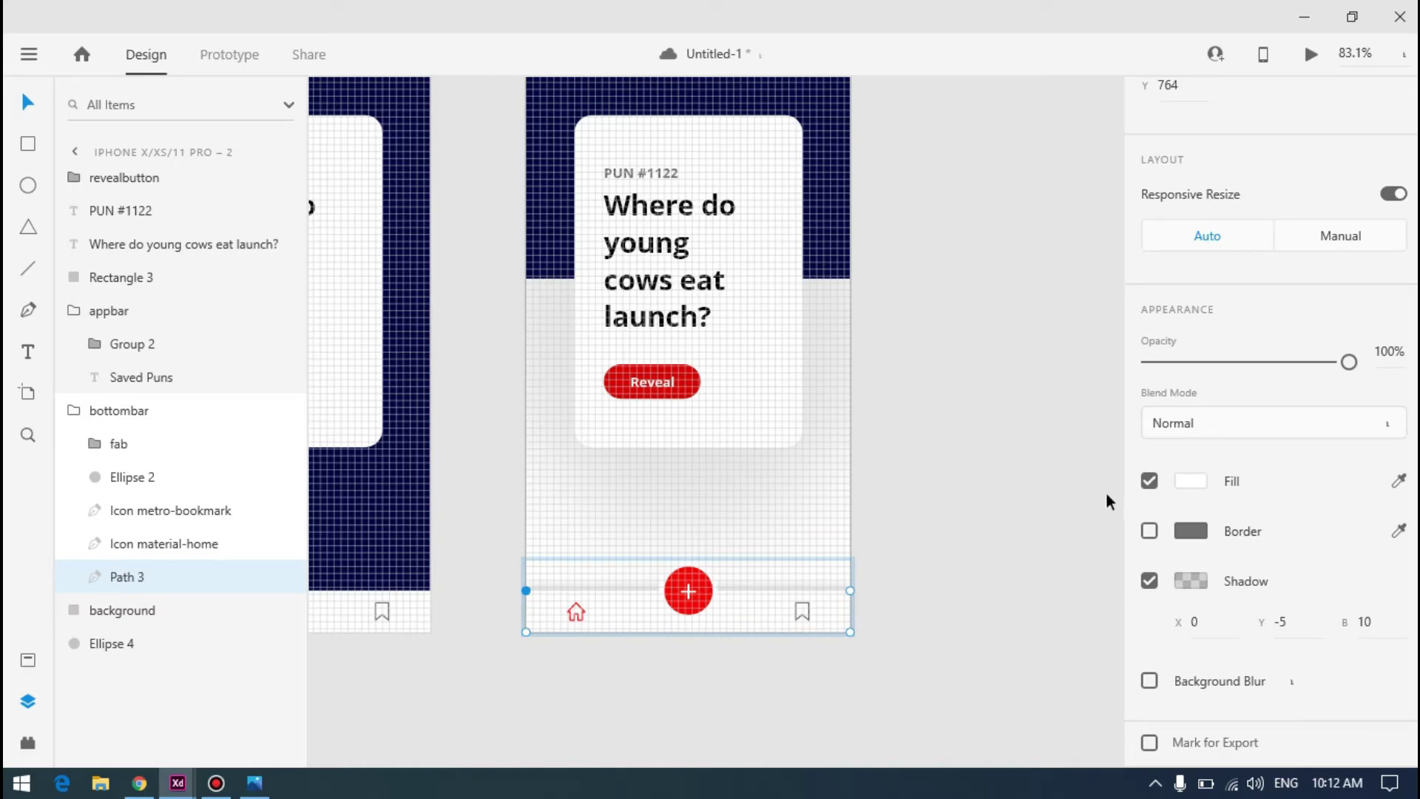
Soften the bottom bar's shadow by setting its vertical offset to -3 and its blur to 15
{"action": "scroll", "coordinate": [604, 624], "scroll_direction": "down", "scroll_amount": 5}
{"action": "scroll", "coordinate": [602, 654], "scroll_direction": "up", "scroll_amount": 10}
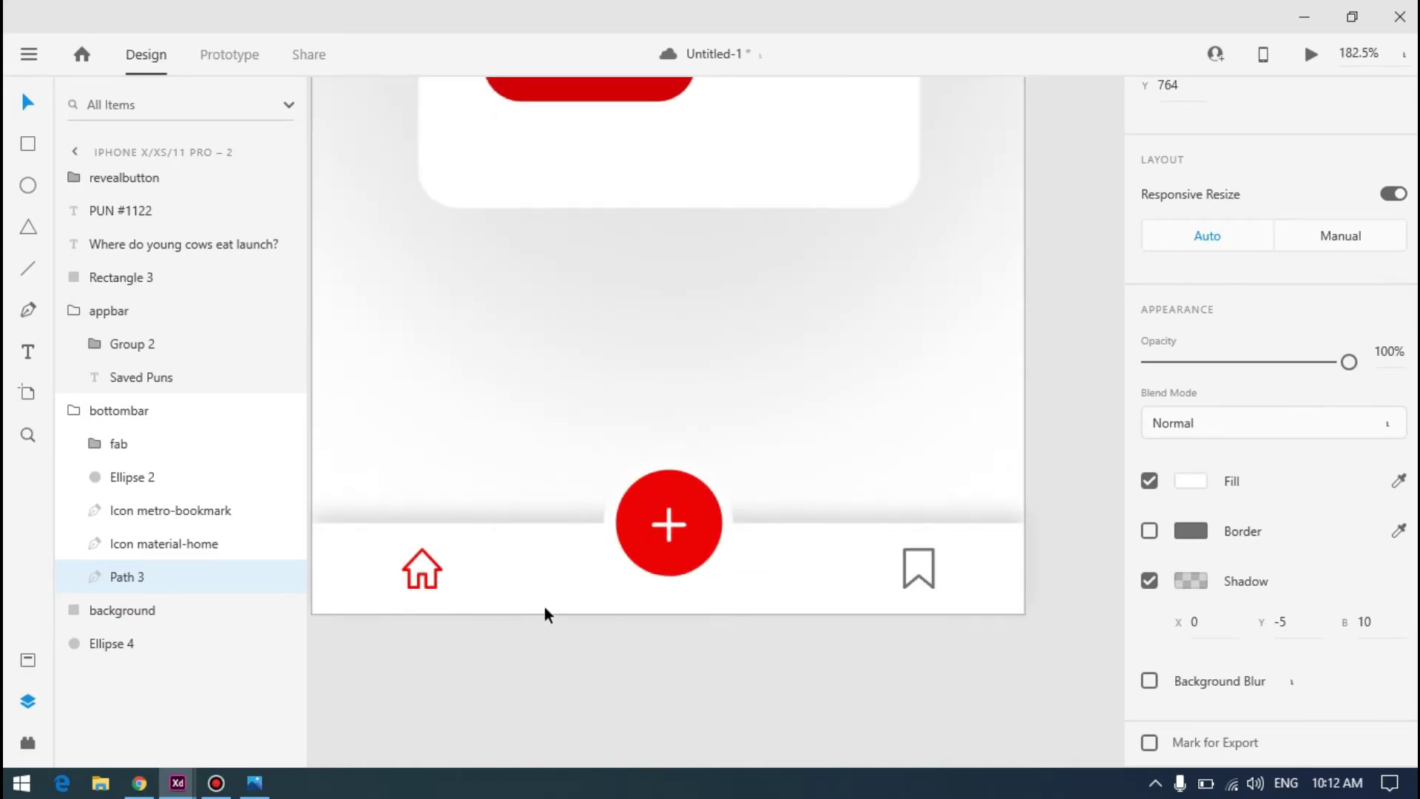
{"action": "key", "text": "ctrl+apostrophe"}
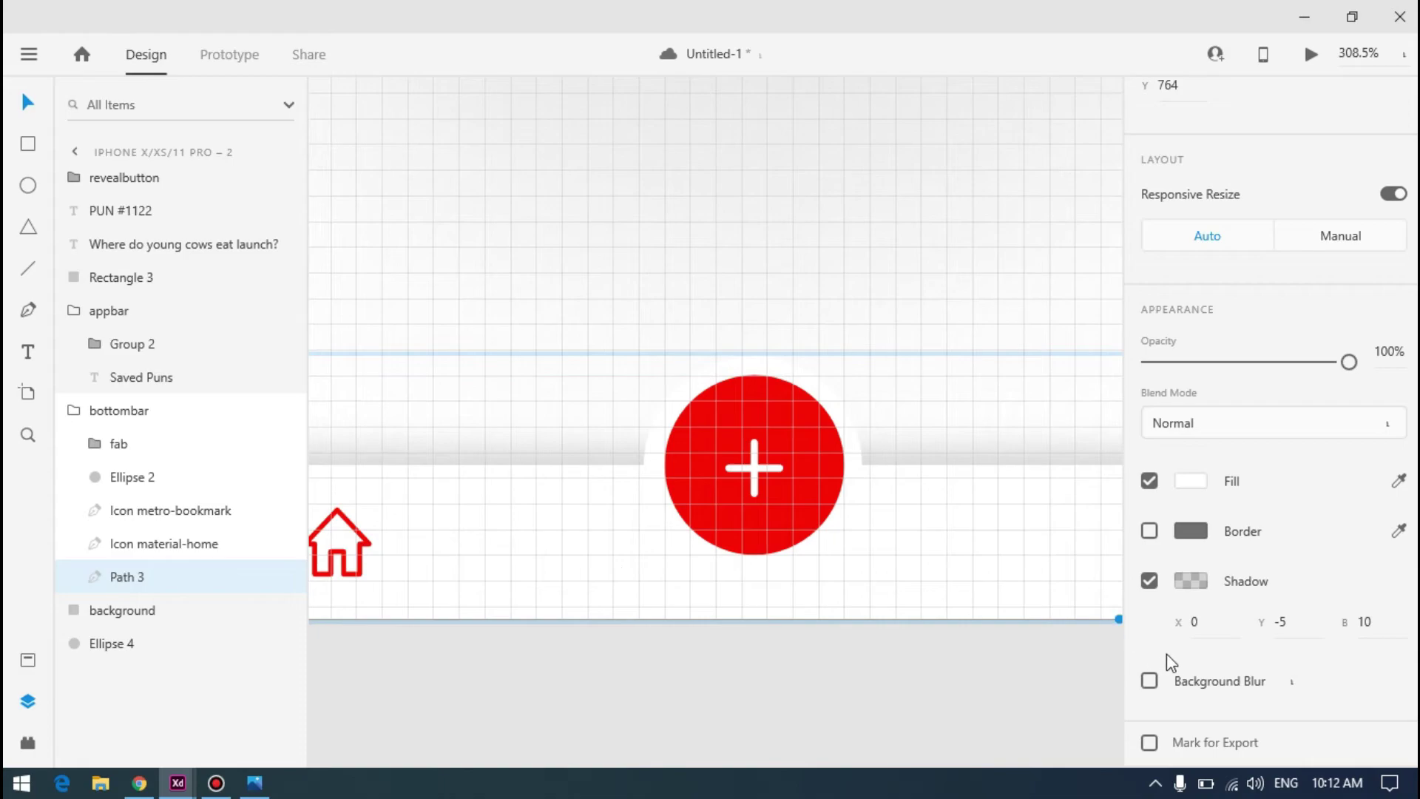
{"action": "left_click", "coordinate": [1299, 625]}
{"action": "type", "text": "-"}
{"action": "key", "text": "BackSpace"}
Compare the bottom bar's shadow in the preview with the bar in the reference mockup
{"action": "scroll", "coordinate": [905, 469], "scroll_direction": "down", "scroll_amount": 5}
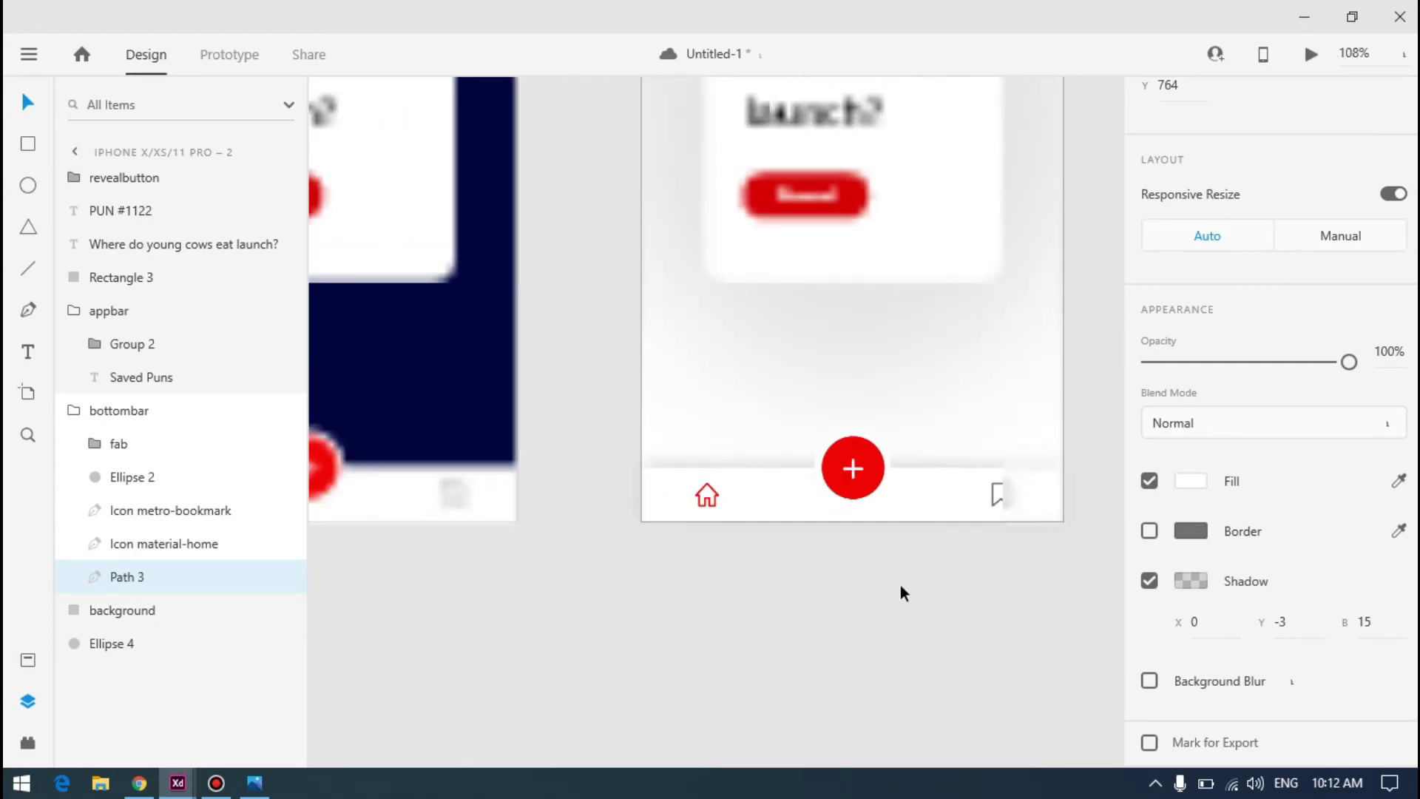
{"action": "left_click", "coordinate": [1311, 54]}
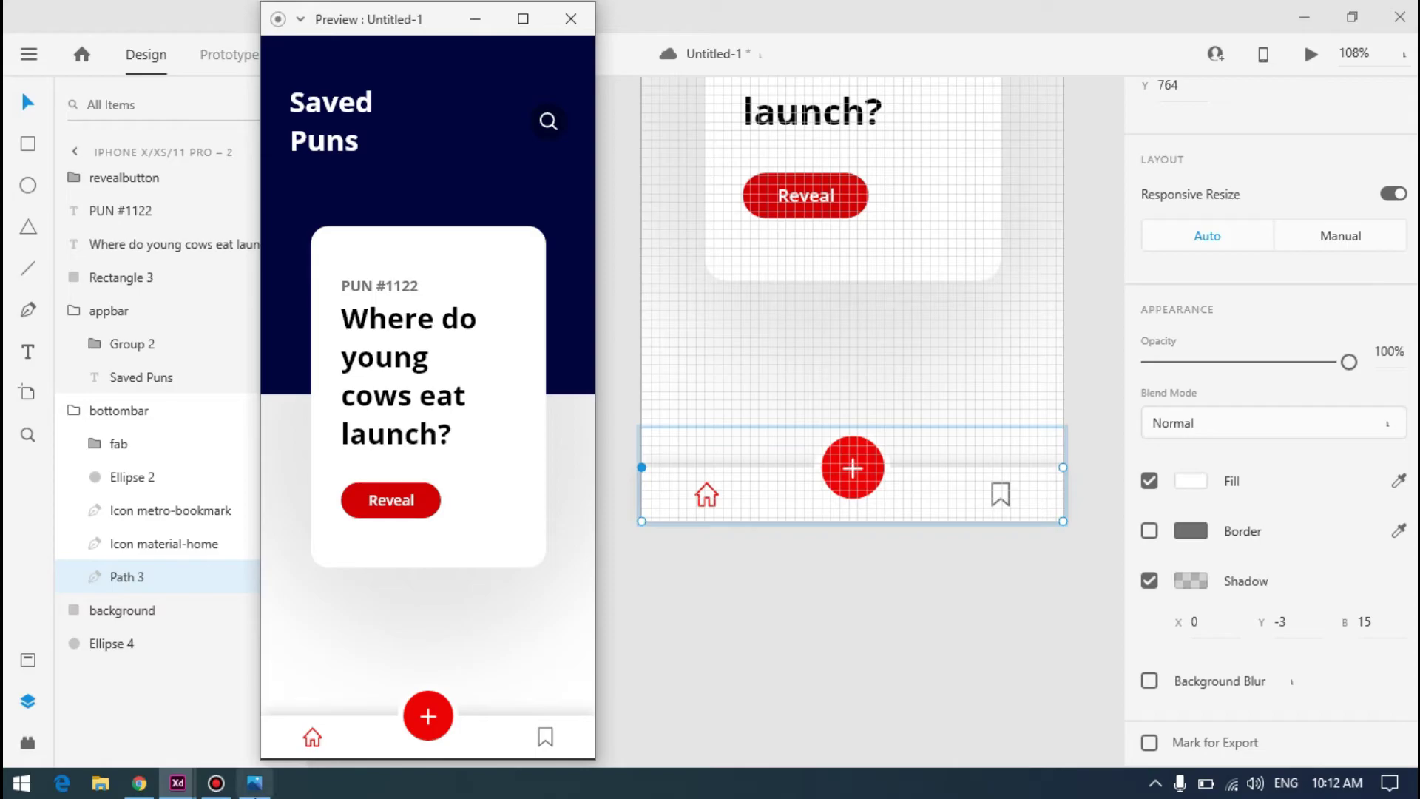
{"action": "left_click", "coordinate": [256, 783]}
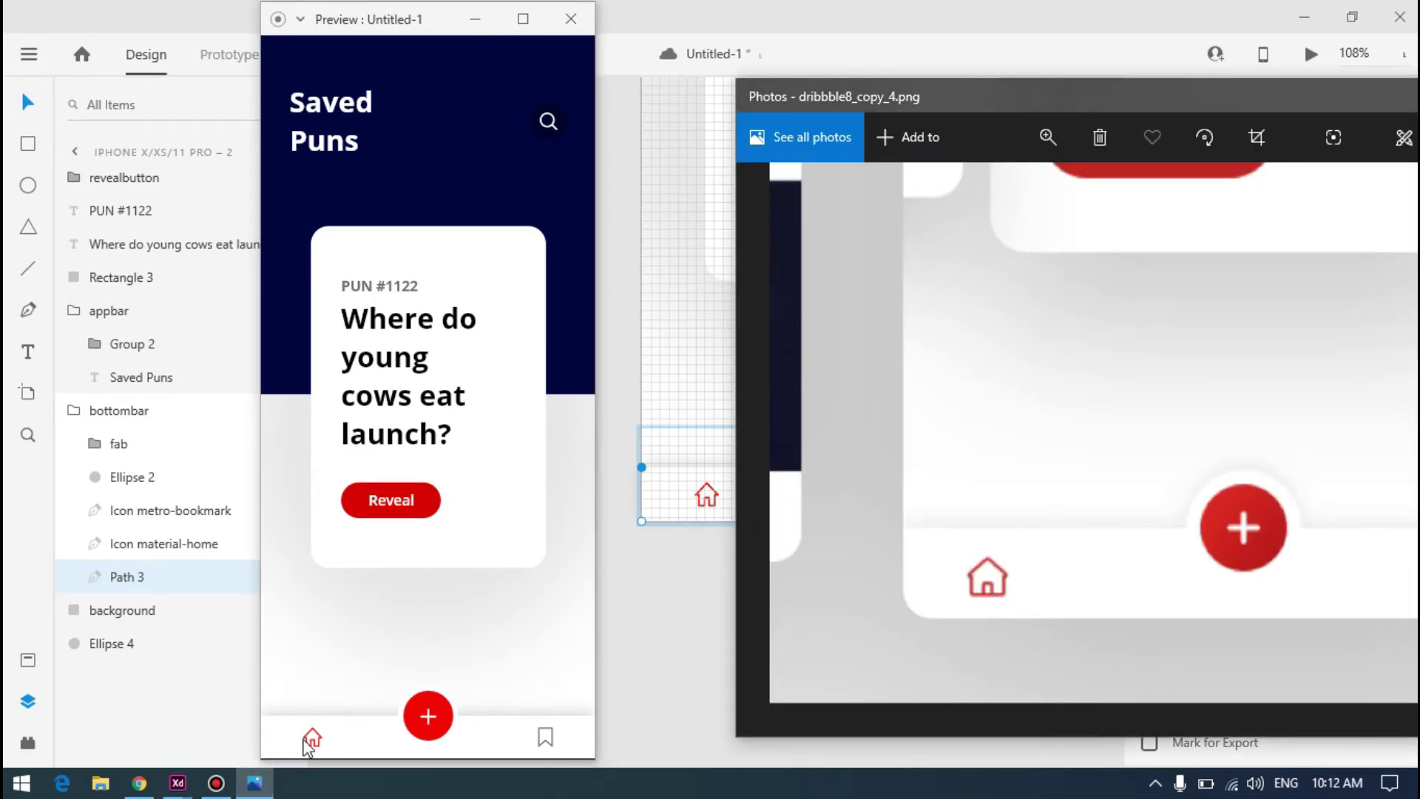
{"action": "left_click", "coordinate": [614, 618]}
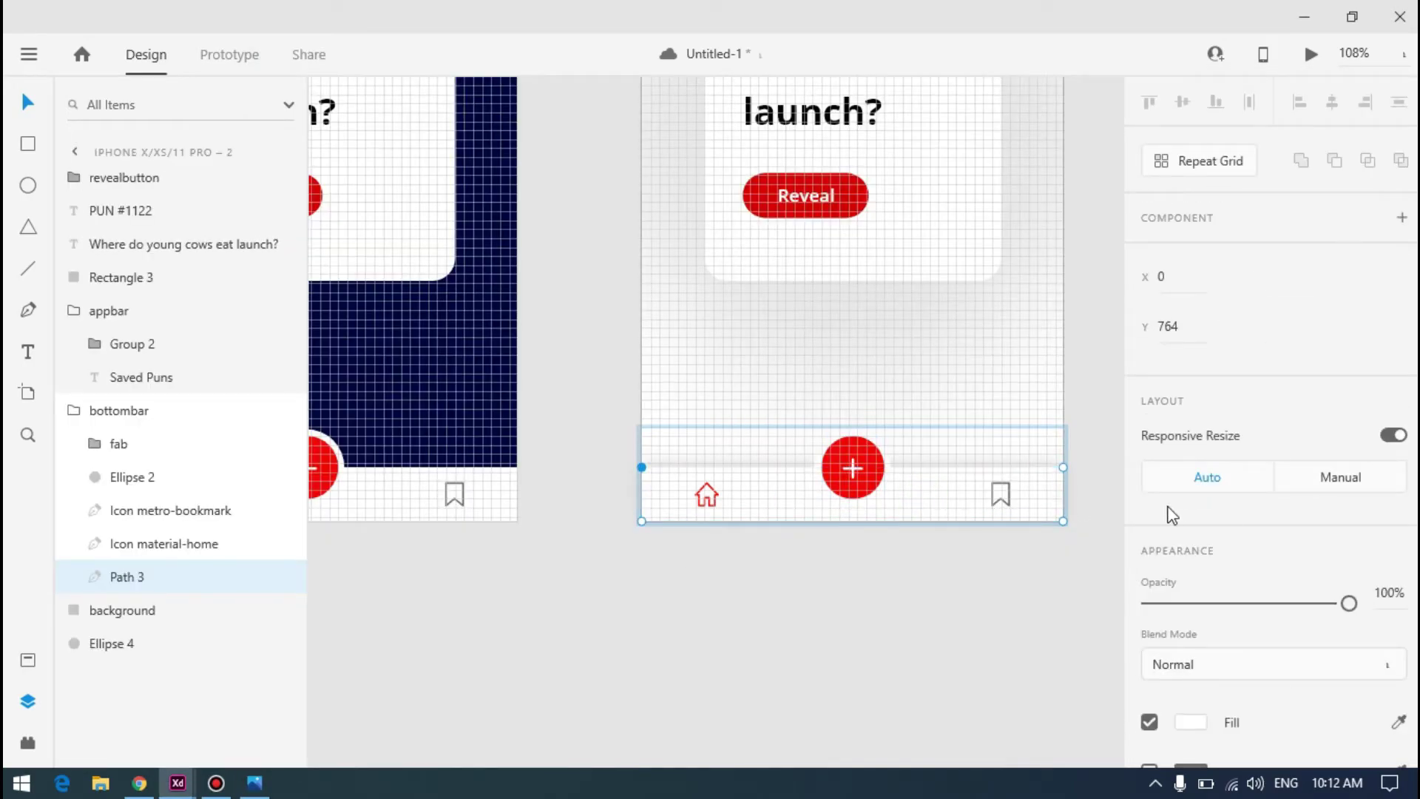
Set the bottom bar shadow's vertical offset to -2 and its blur to 6
{"action": "scroll", "coordinate": [1169, 516], "scroll_direction": "down", "scroll_amount": 3}
{"action": "left_click", "coordinate": [1286, 624]}
{"action": "type", "text": "-"}
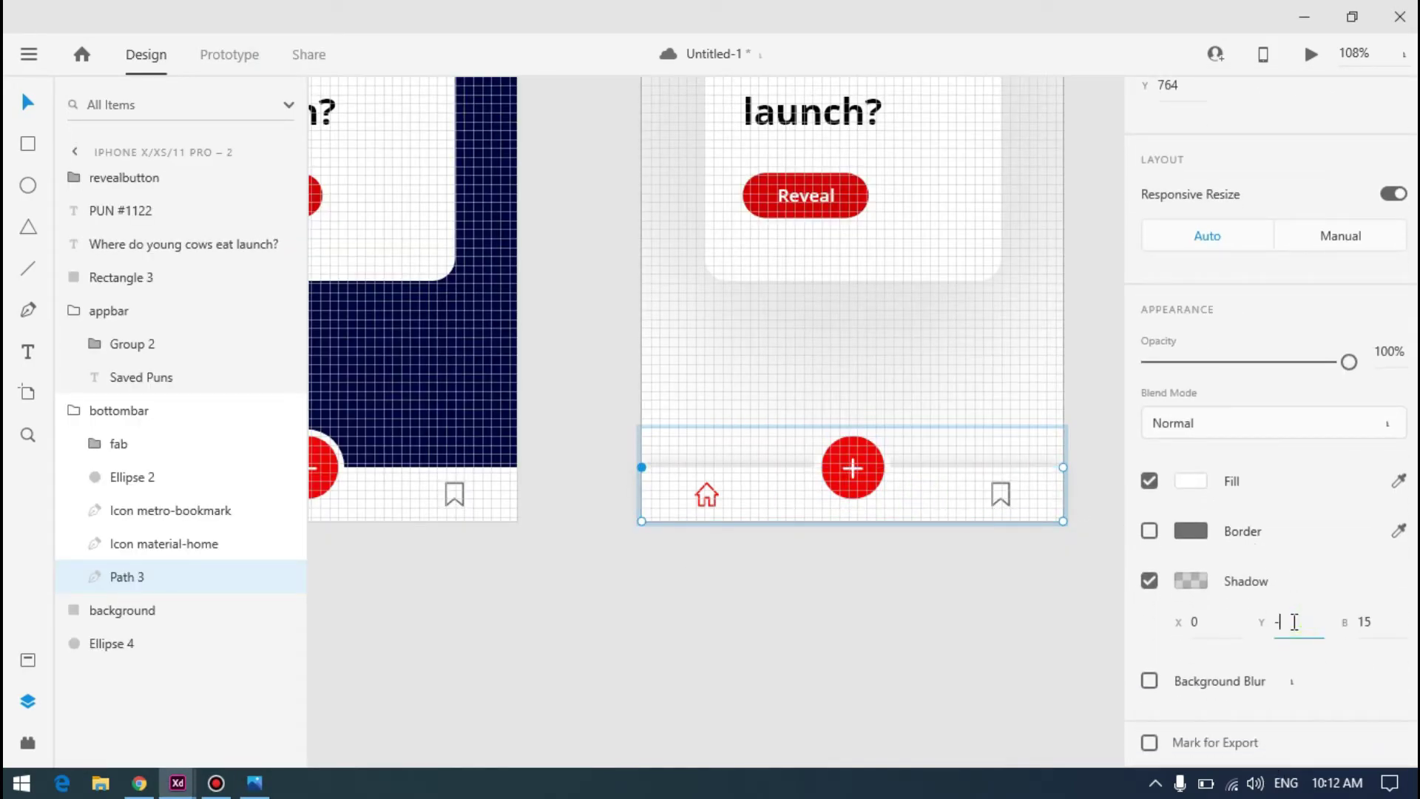
{"action": "type", "text": "2"}
{"action": "key", "text": "Return"}
{"action": "scroll", "coordinate": [925, 518], "scroll_direction": "up", "scroll_amount": 5}
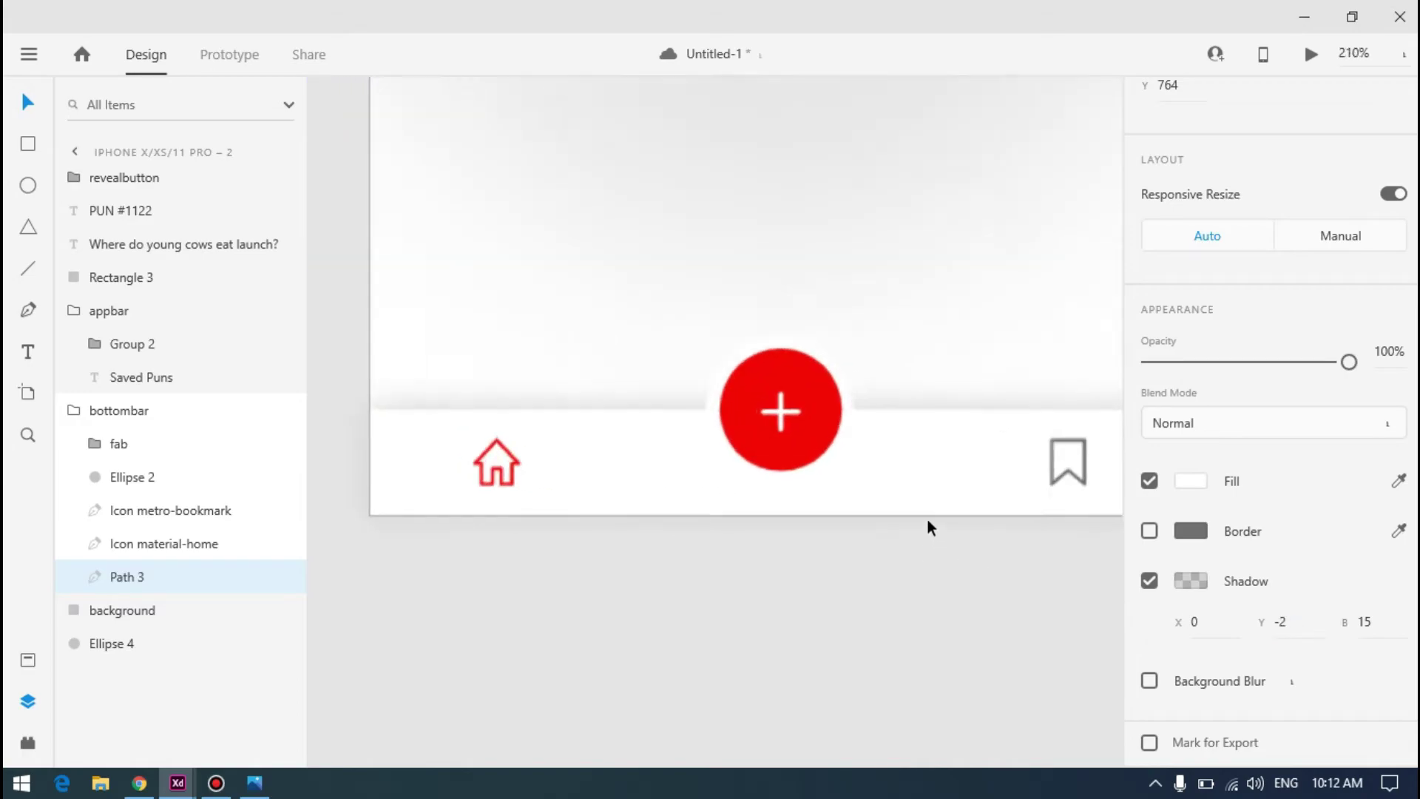
{"action": "scroll", "coordinate": [924, 508], "scroll_direction": "down", "scroll_amount": 2}
{"action": "left_click", "coordinate": [1379, 625]}
{"action": "type", "text": "6"}
{"action": "key", "text": "Return"}
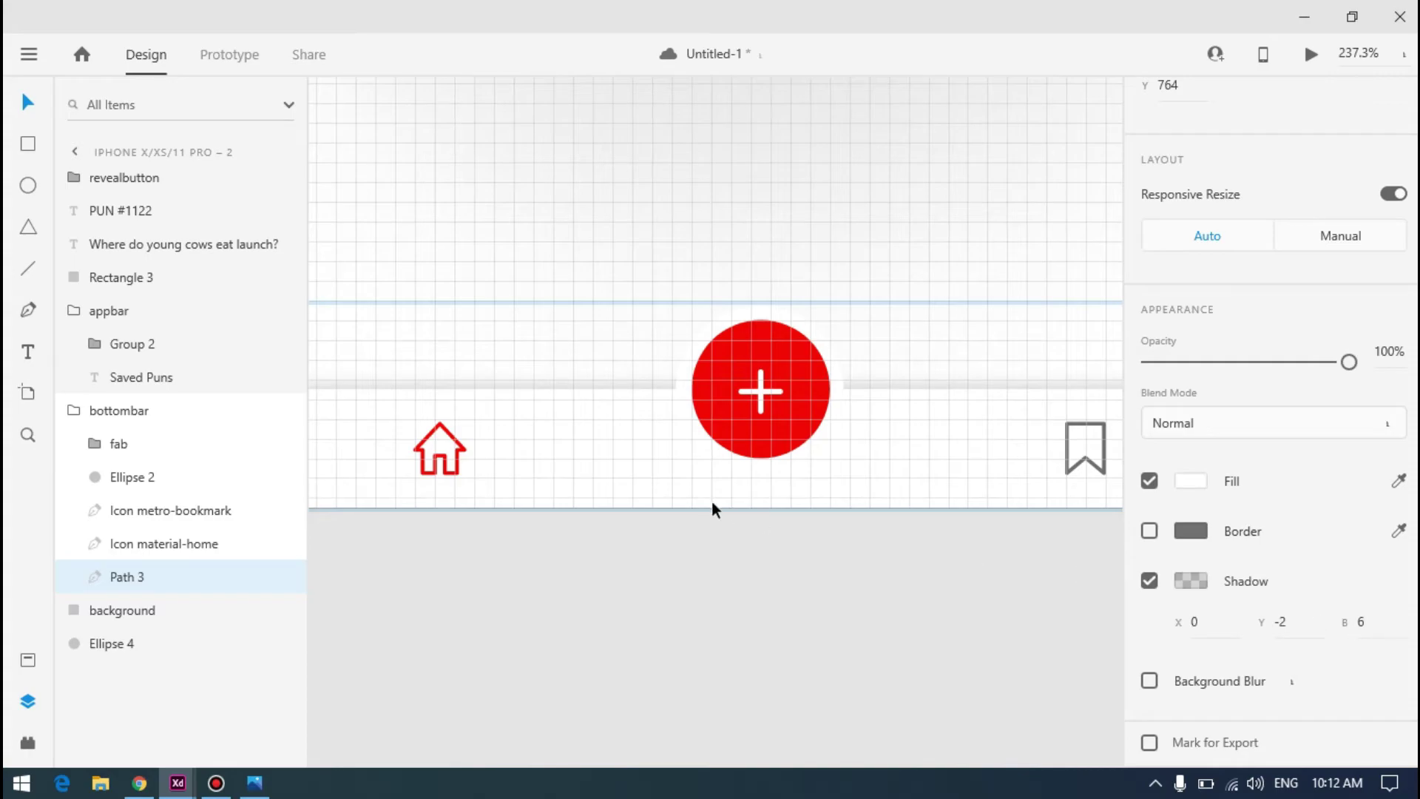
Check the tighter bar shadow in the preview against the reference mockup's bottom bar
{"action": "key", "text": "alt+Tab"}
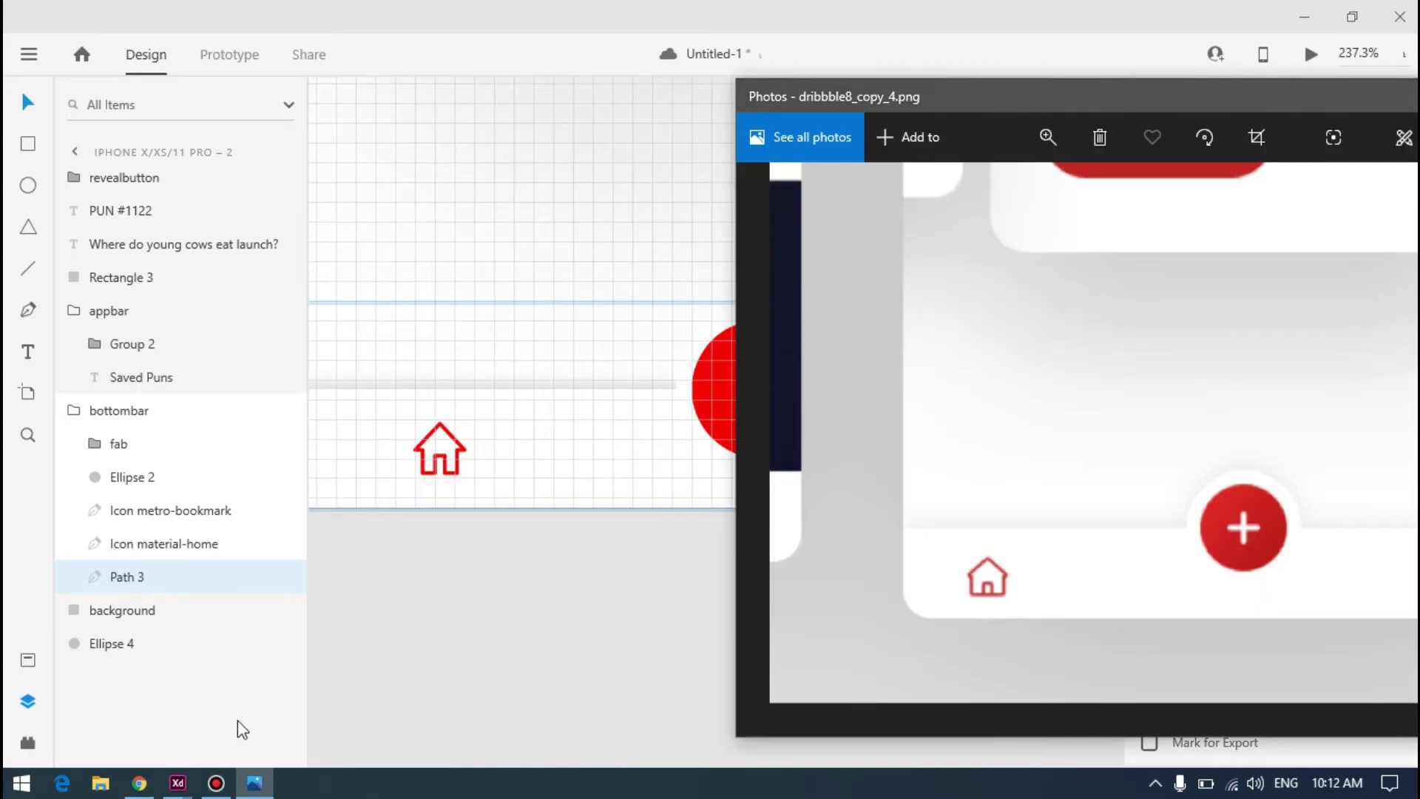
{"action": "mouse_move", "coordinate": [177, 782]}
{"action": "left_click", "coordinate": [299, 670]}
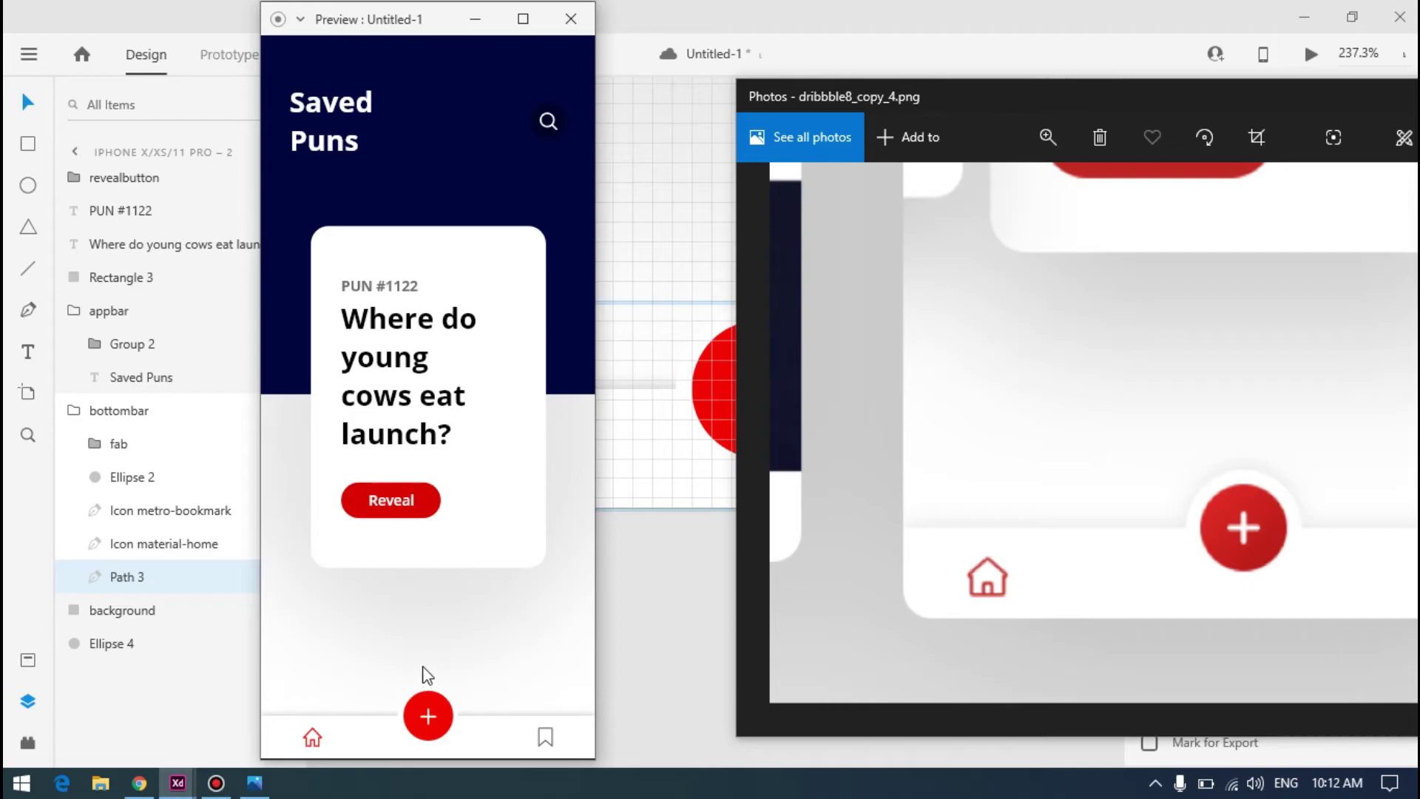
{"action": "left_click", "coordinate": [650, 599]}
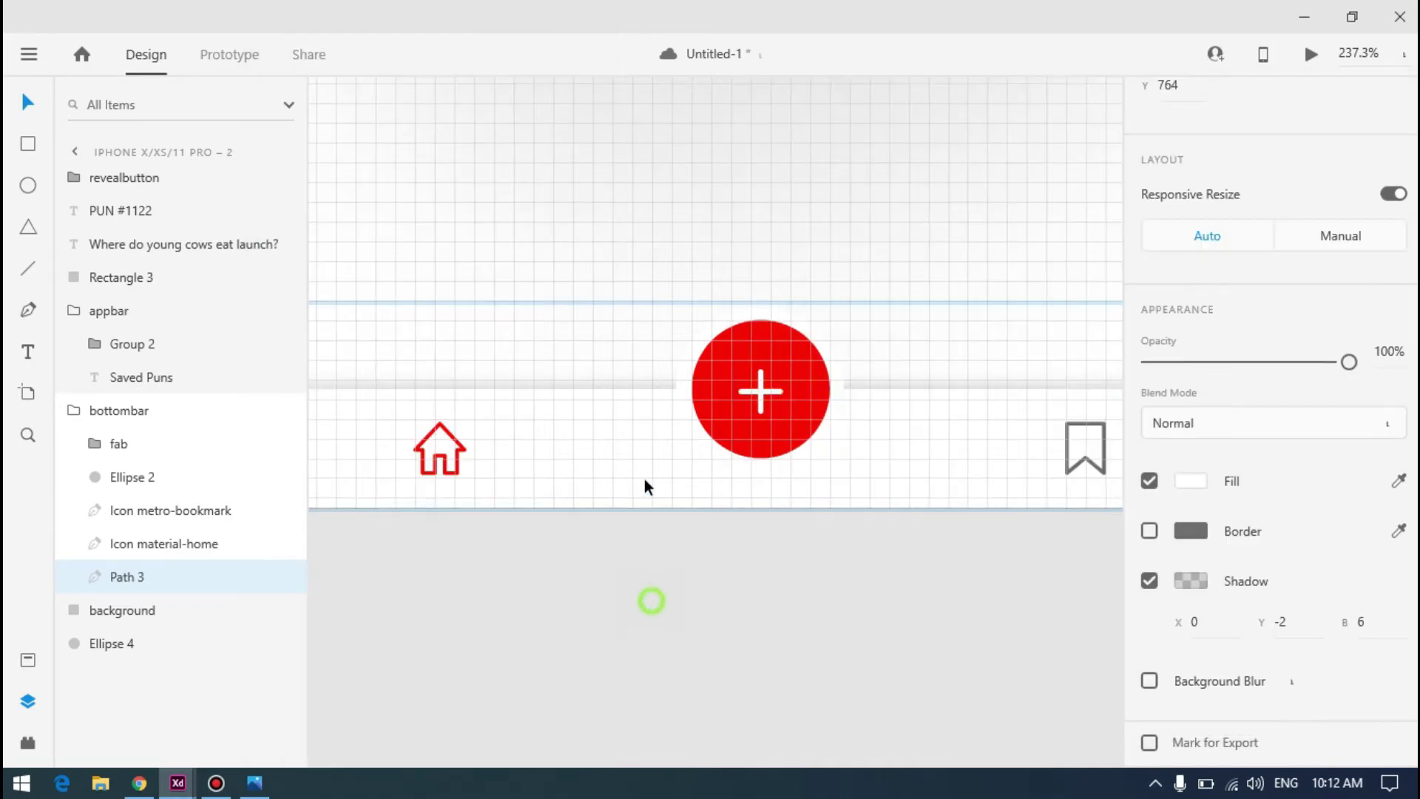
Set the blur of the bottom bar's shadow to 10
{"action": "left_click", "coordinate": [931, 477]}
{"action": "scroll", "coordinate": [1166, 562], "scroll_direction": "down", "scroll_amount": 5}
{"action": "left_click", "coordinate": [1376, 616]}
{"action": "type", "text": "10"}
{"action": "key", "text": "Return"}
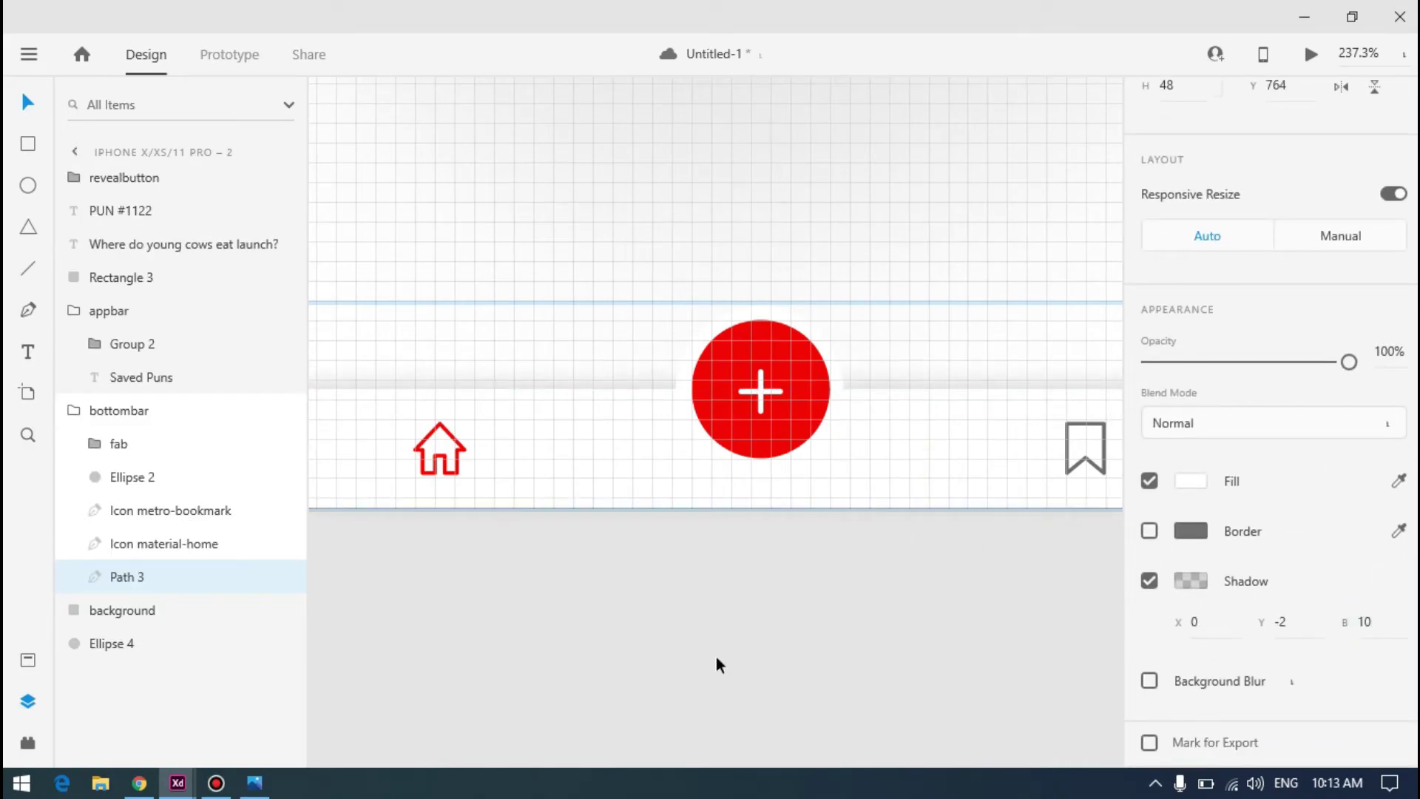
Deselect everything and examine the bottom bar's shadow in the preview
{"action": "left_click", "coordinate": [717, 658]}
{"action": "mouse_move", "coordinate": [184, 785]}
{"action": "left_click", "coordinate": [290, 708]}
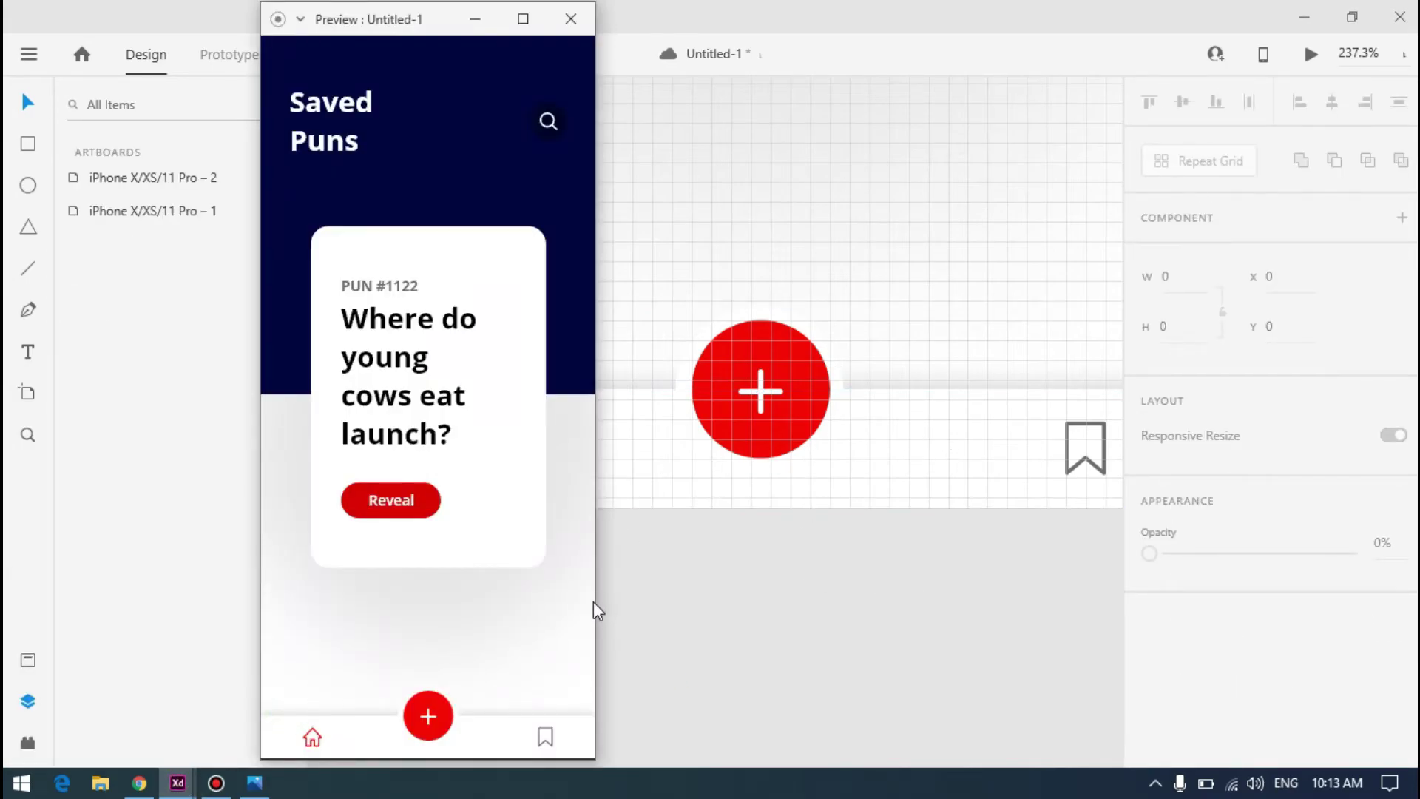
{"action": "left_click", "coordinate": [806, 594]}
Try a lower opacity on the Saved Puns bottom bar's white shape and restore it to 100%
{"action": "left_click", "coordinate": [929, 451]}
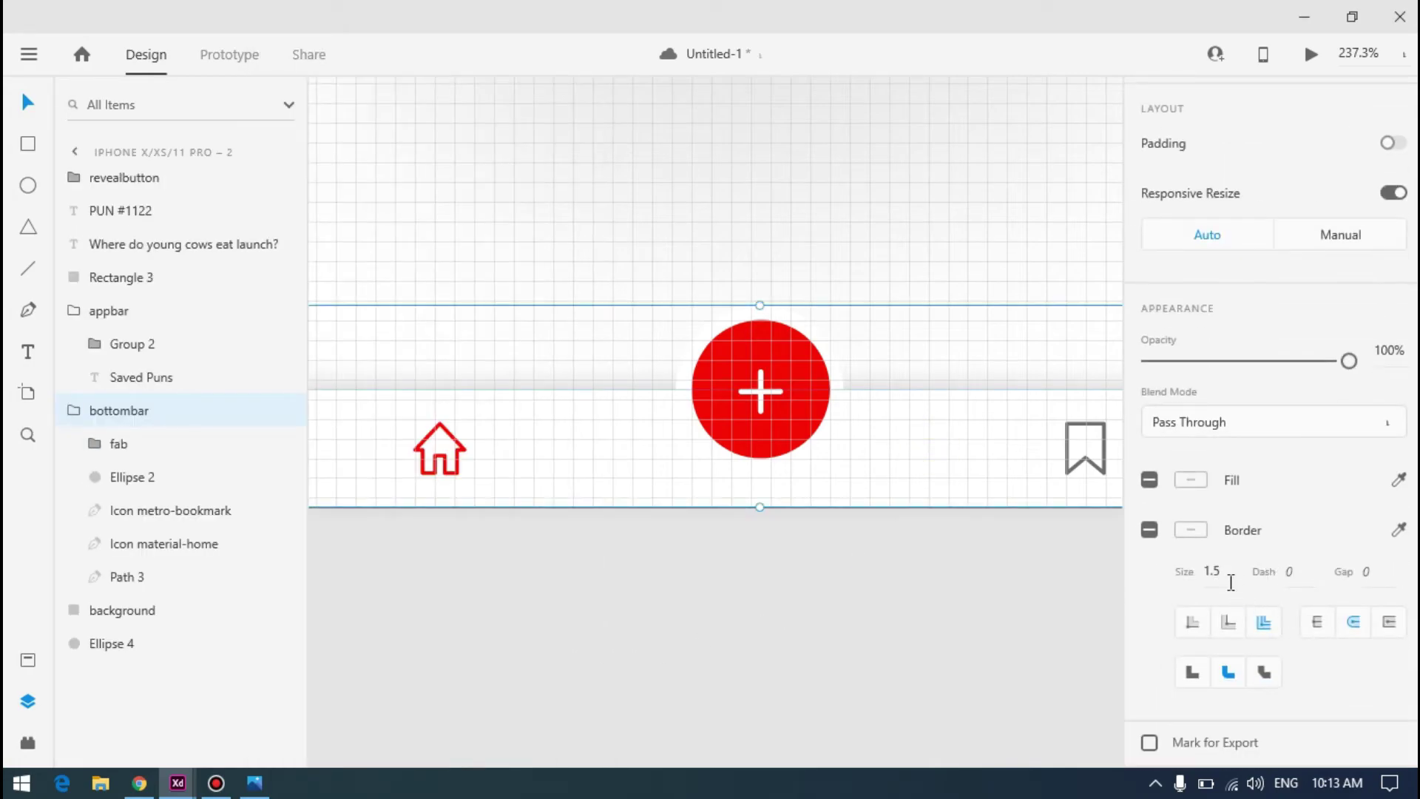
{"action": "scroll", "coordinate": [1234, 591], "scroll_direction": "down", "scroll_amount": 3}
{"action": "scroll", "coordinate": [1032, 370], "scroll_direction": "up", "scroll_amount": 2}
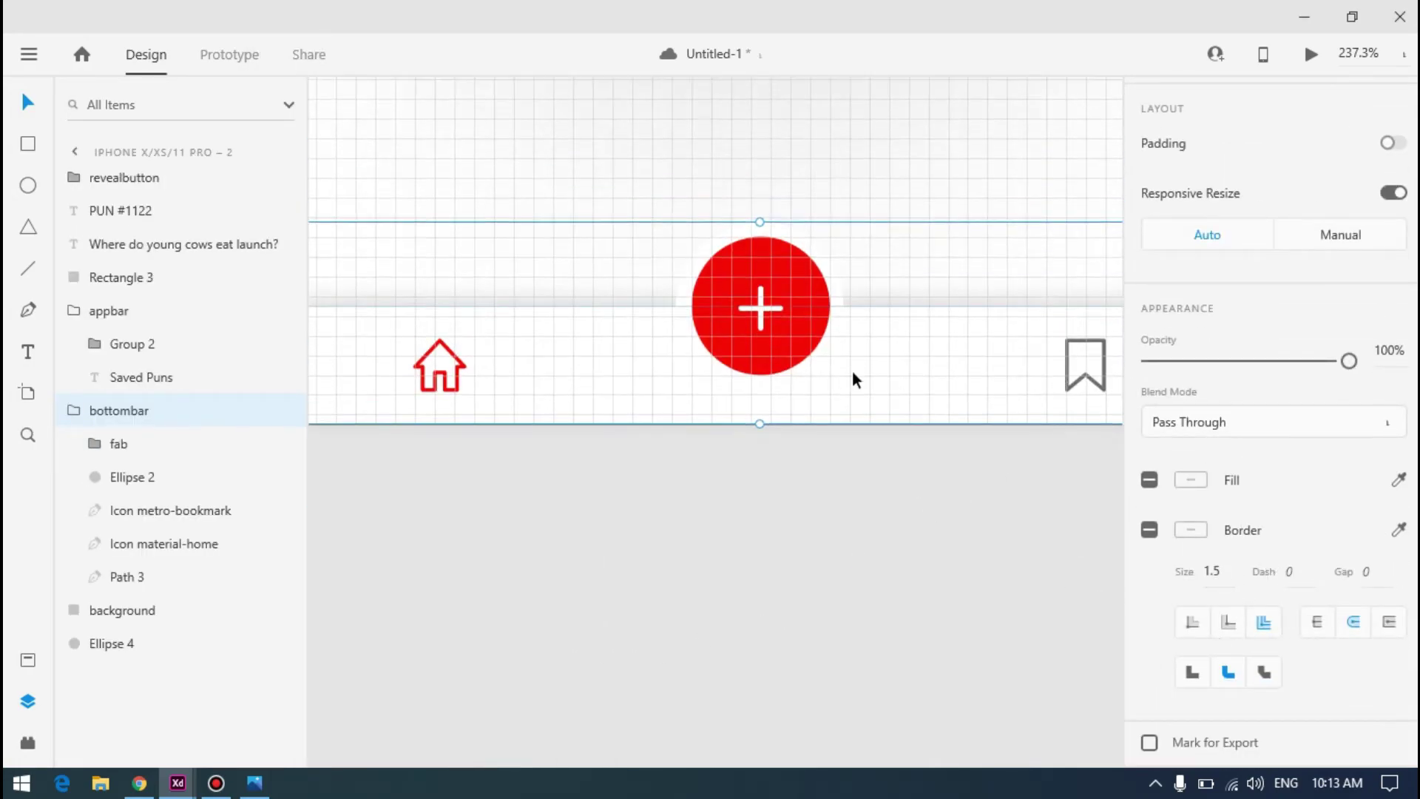
{"action": "double_click", "coordinate": [917, 385]}
{"action": "scroll", "coordinate": [1283, 614], "scroll_direction": "down", "scroll_amount": 2}
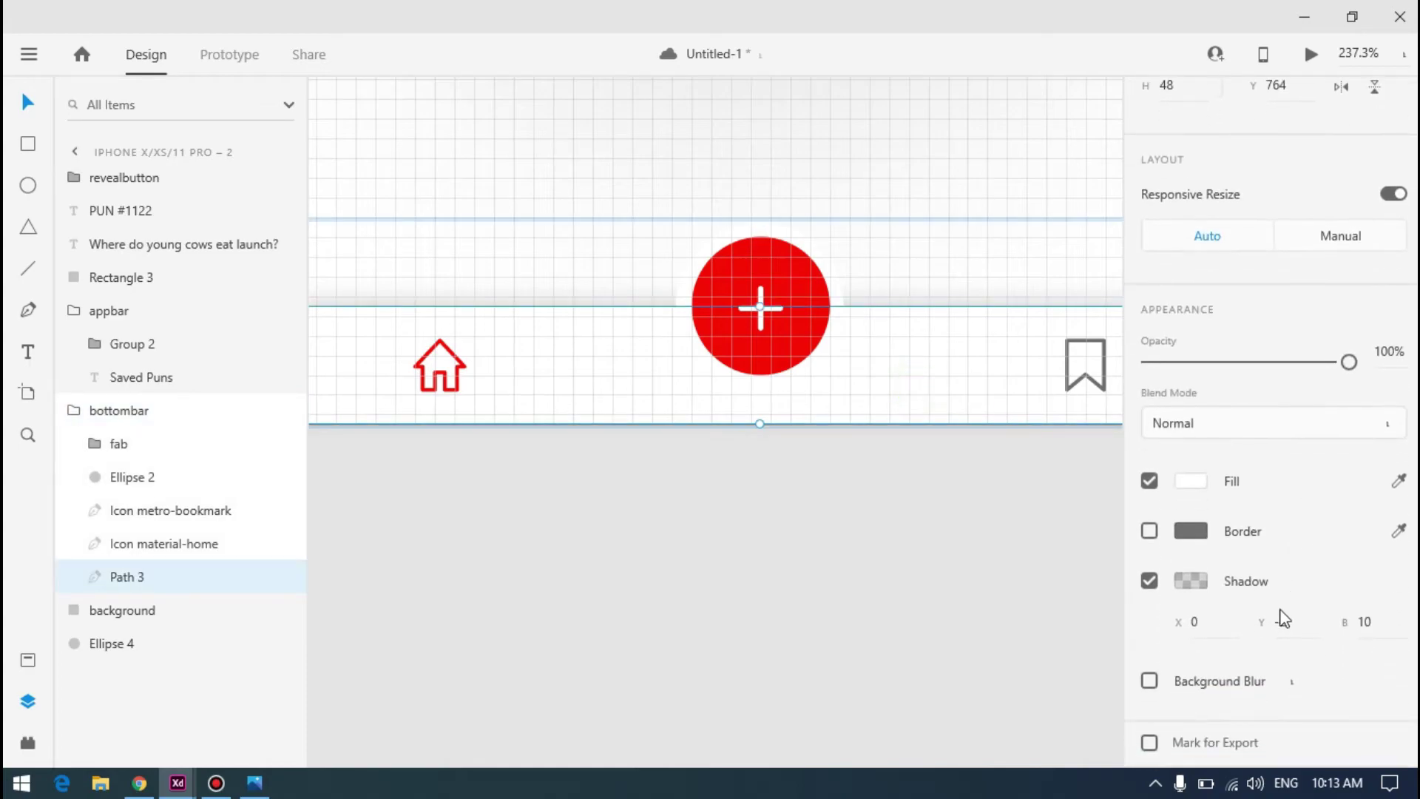
{"action": "key", "text": "8"}
{"action": "left_click_drag", "start_coordinate": [1309, 362], "coordinate": [1351, 361]}
{"action": "left_click", "coordinate": [1365, 625]}
Examine the shadow along the top edge of the Saved Puns bottom bar up close with nothing selected
{"action": "left_click", "coordinate": [775, 512]}
{"action": "scroll", "coordinate": [567, 376], "scroll_direction": "down", "scroll_amount": 2}
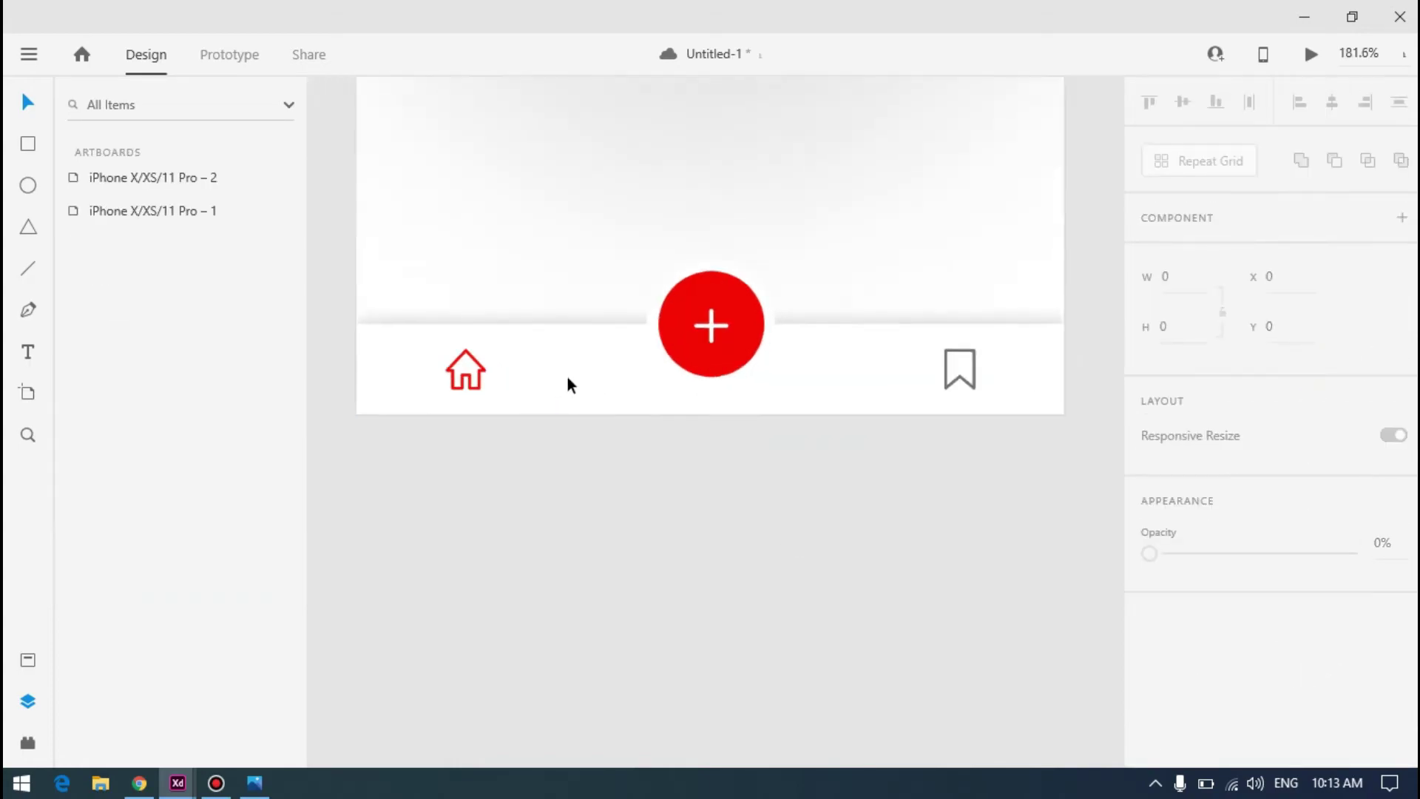
{"action": "scroll", "coordinate": [434, 327], "scroll_direction": "up", "scroll_amount": 6}
{"action": "scroll", "coordinate": [434, 327], "scroll_direction": "down", "scroll_amount": 5}
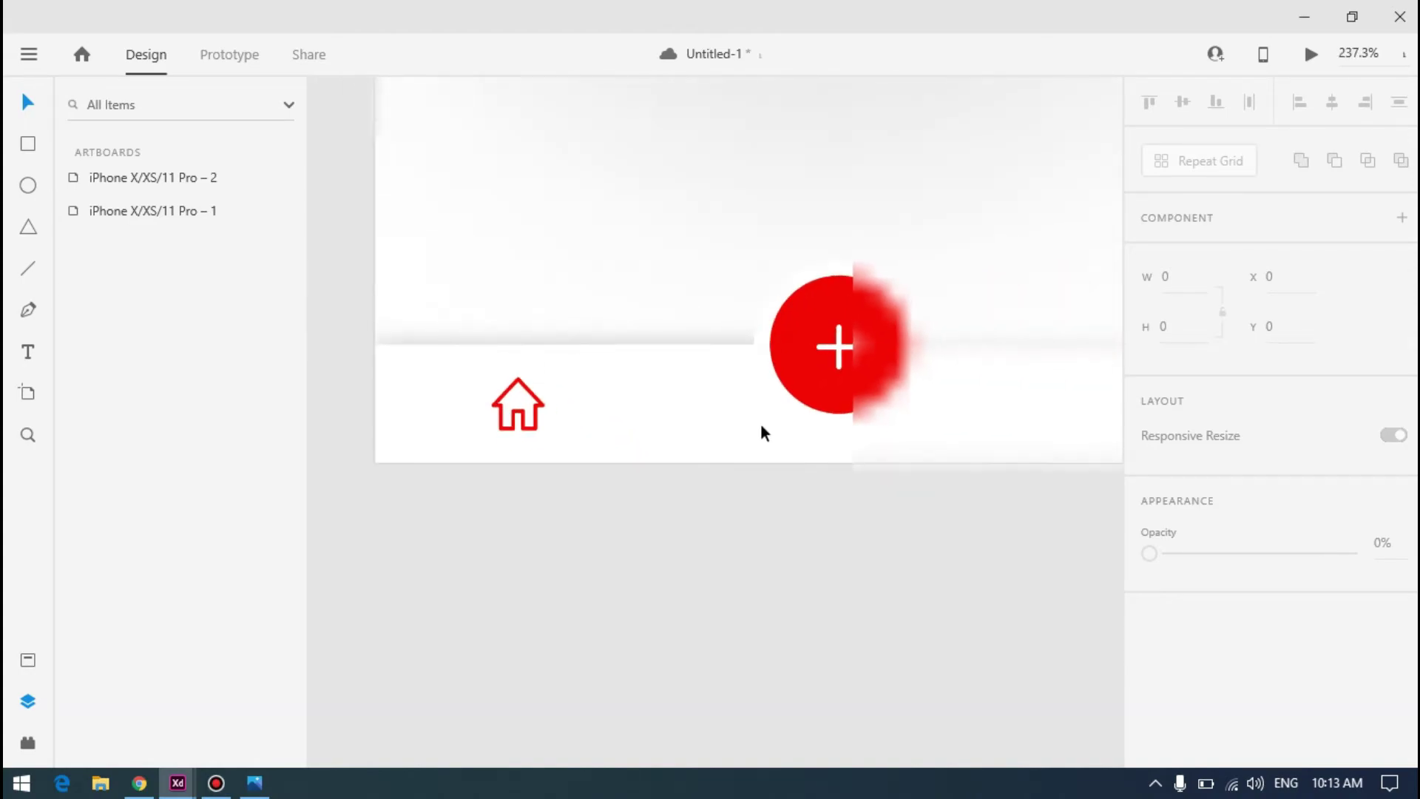
{"action": "left_click", "coordinate": [703, 409]}
{"action": "scroll", "coordinate": [687, 477], "scroll_direction": "down", "scroll_amount": 5}
{"action": "left_click", "coordinate": [932, 471]}
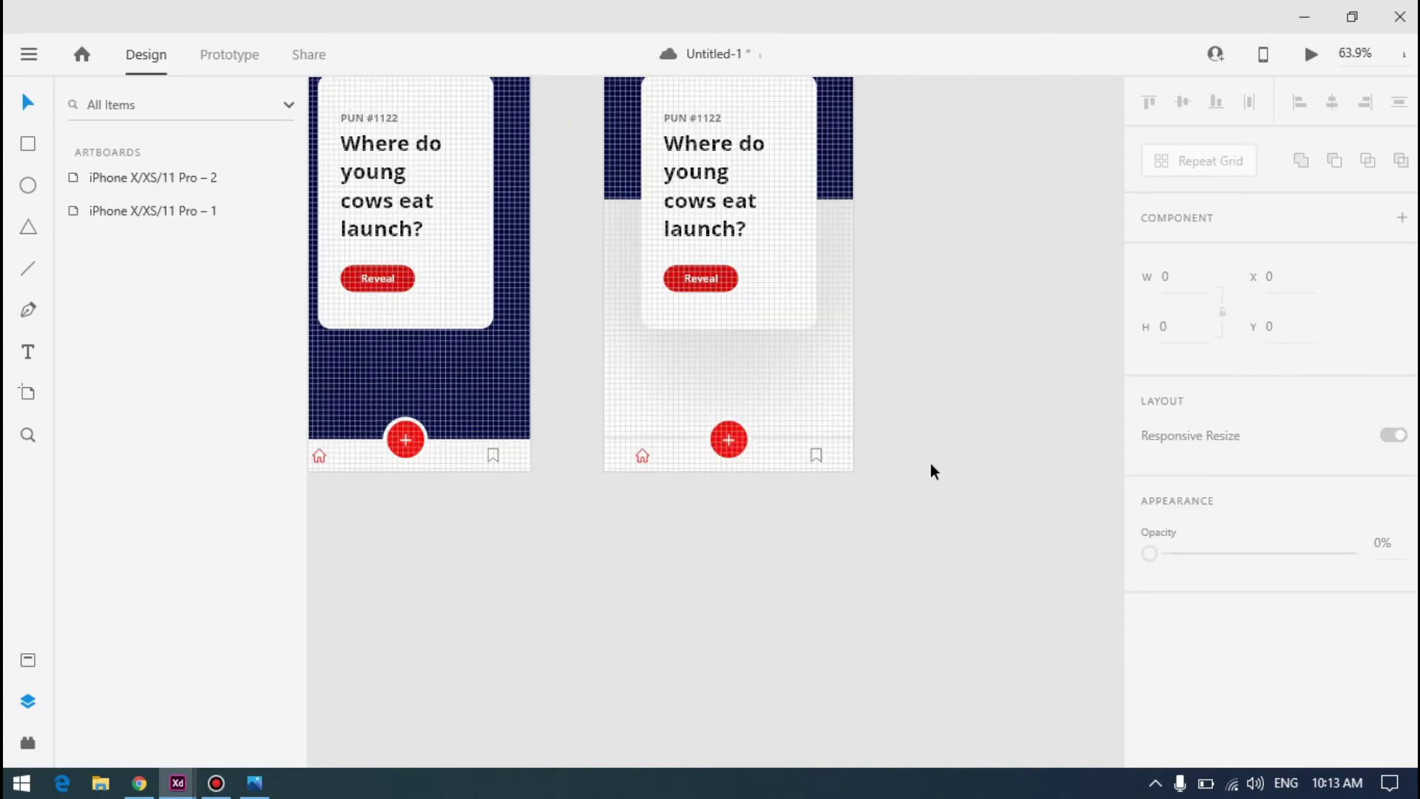
Compare the preview and both artboards with the Browse Puns and Saved Puns screens in the reference mockup
{"action": "key", "text": "ctrl+Return"}
{"action": "left_click", "coordinate": [254, 782]}
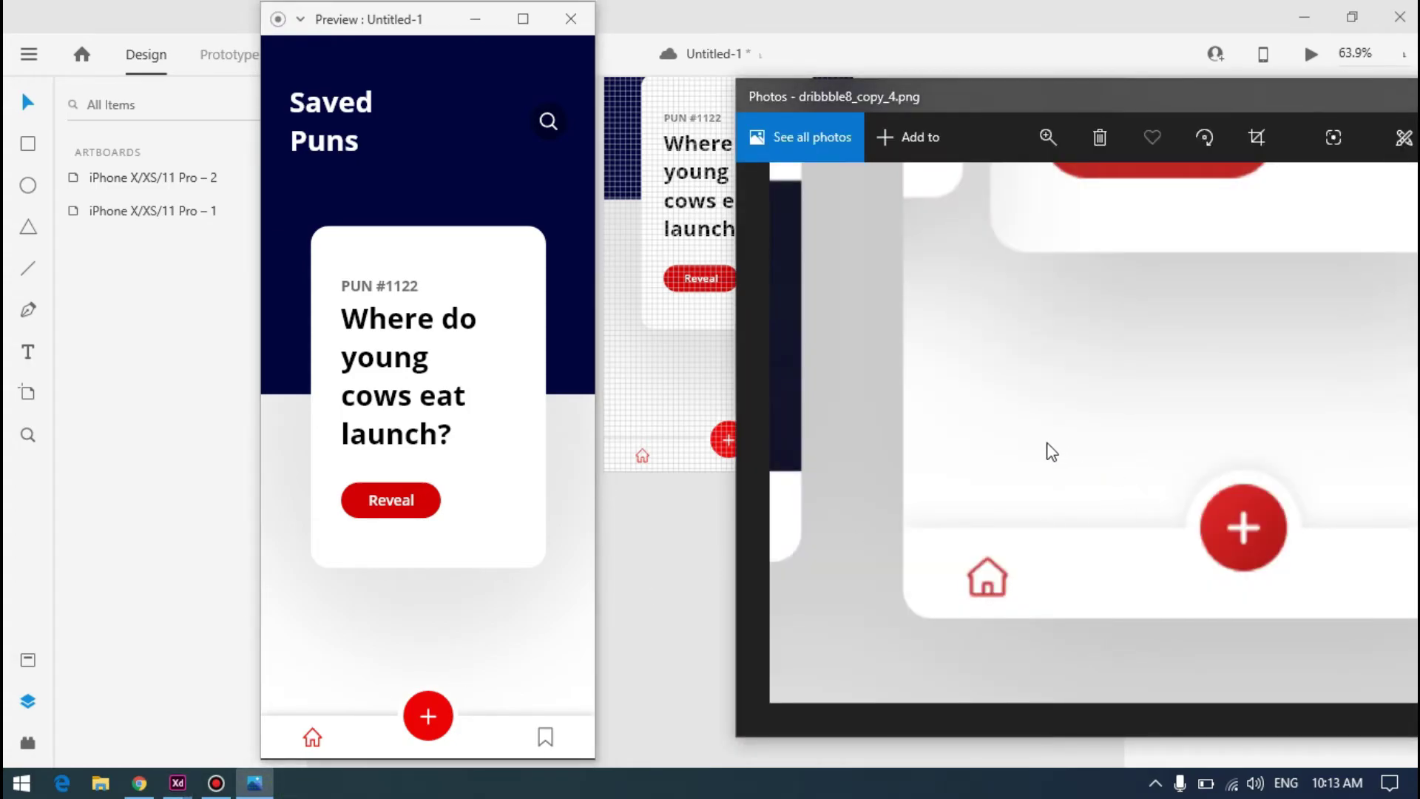
{"action": "scroll", "coordinate": [1051, 451], "scroll_direction": "down", "scroll_amount": 5}
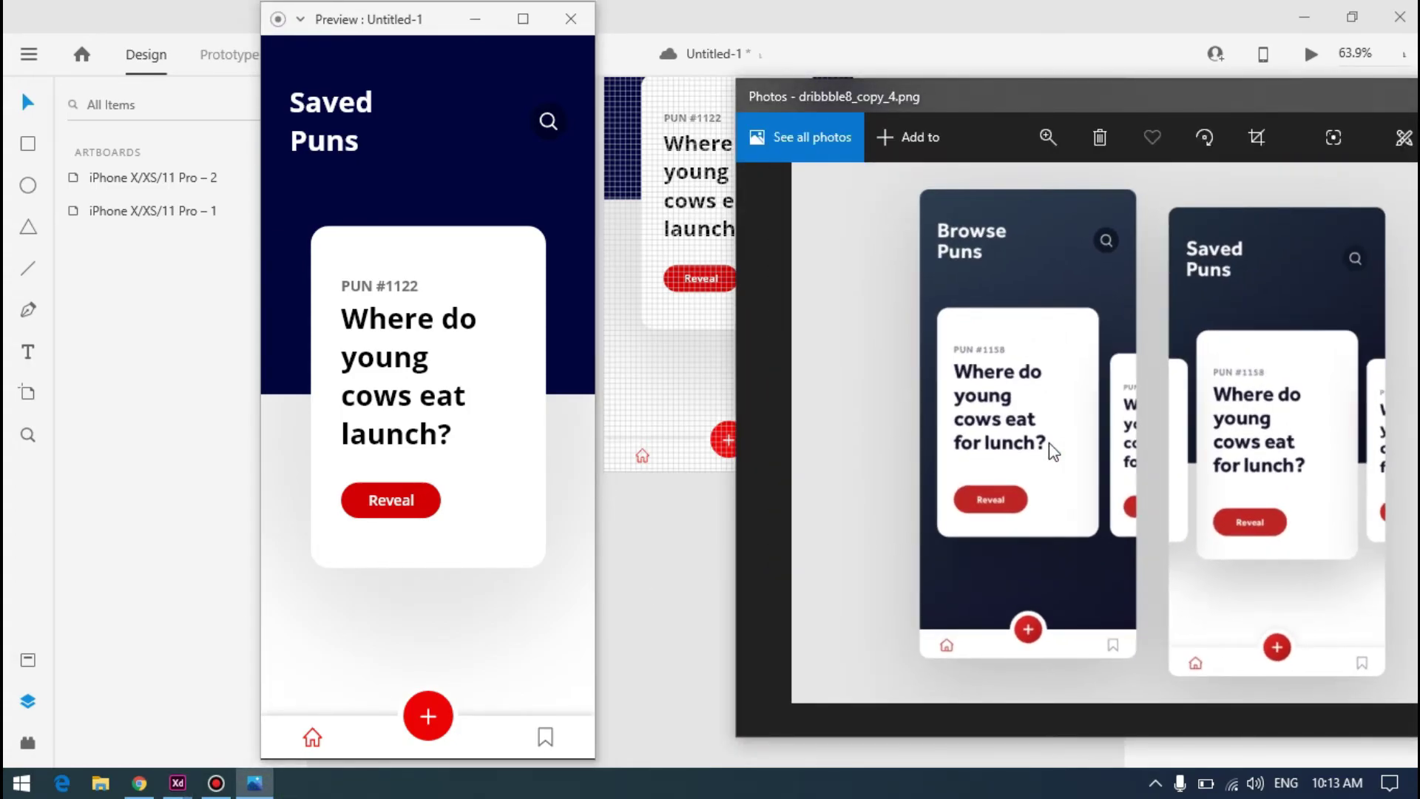
{"action": "left_click", "coordinate": [681, 570]}
{"action": "scroll", "coordinate": [854, 358], "scroll_direction": "down", "scroll_amount": 3}
{"action": "scroll", "coordinate": [854, 358], "scroll_direction": "up", "scroll_amount": 2}
{"action": "scroll", "coordinate": [783, 332], "scroll_direction": "up", "scroll_amount": 4}
{"action": "scroll", "coordinate": [957, 328], "scroll_direction": "down", "scroll_amount": 3}
{"action": "key", "text": "alt+Tab"}
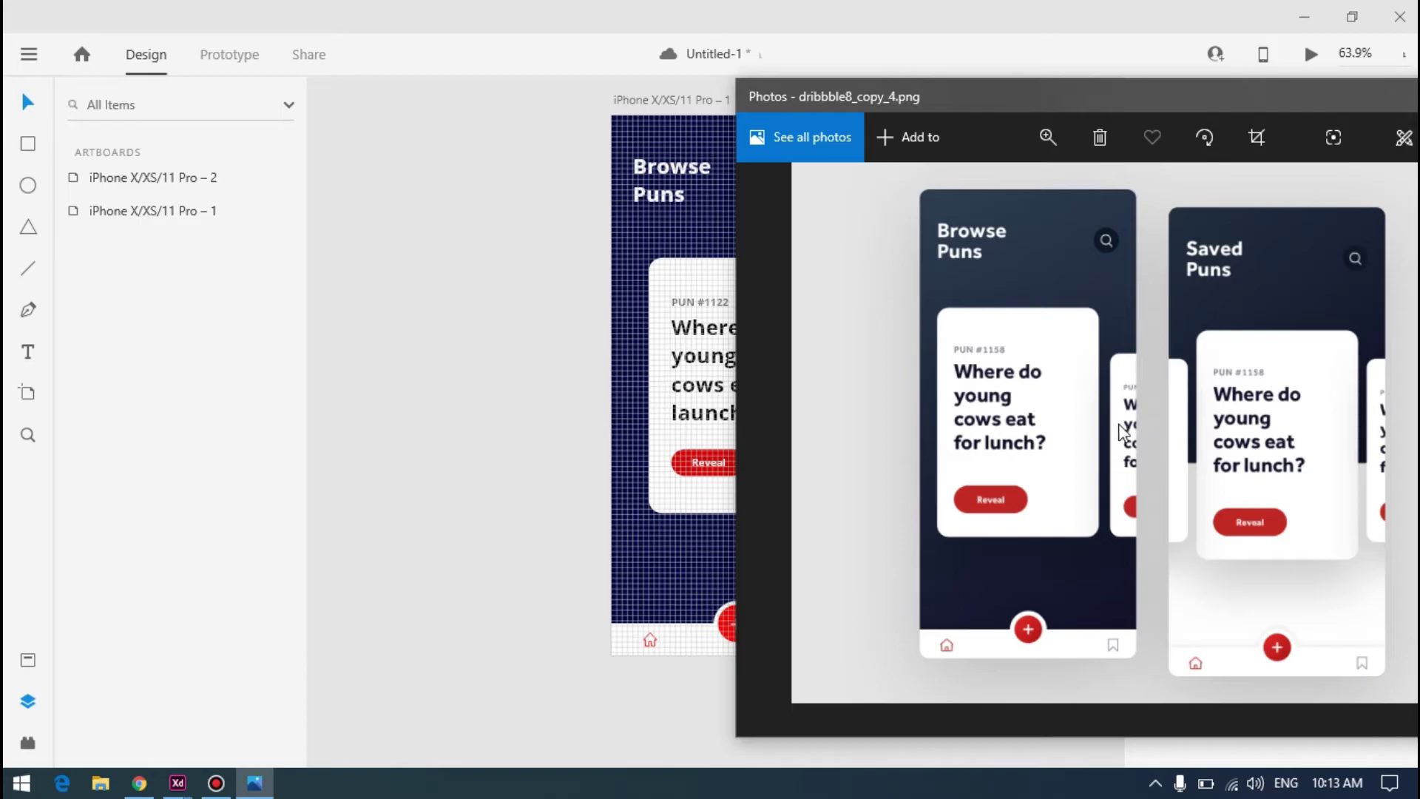
{"action": "key", "text": "alt+Tab"}
Group the Browse Puns card's white rectangle, PUN #1122 label, question text and Reveal button
{"action": "left_click", "coordinate": [806, 352]}
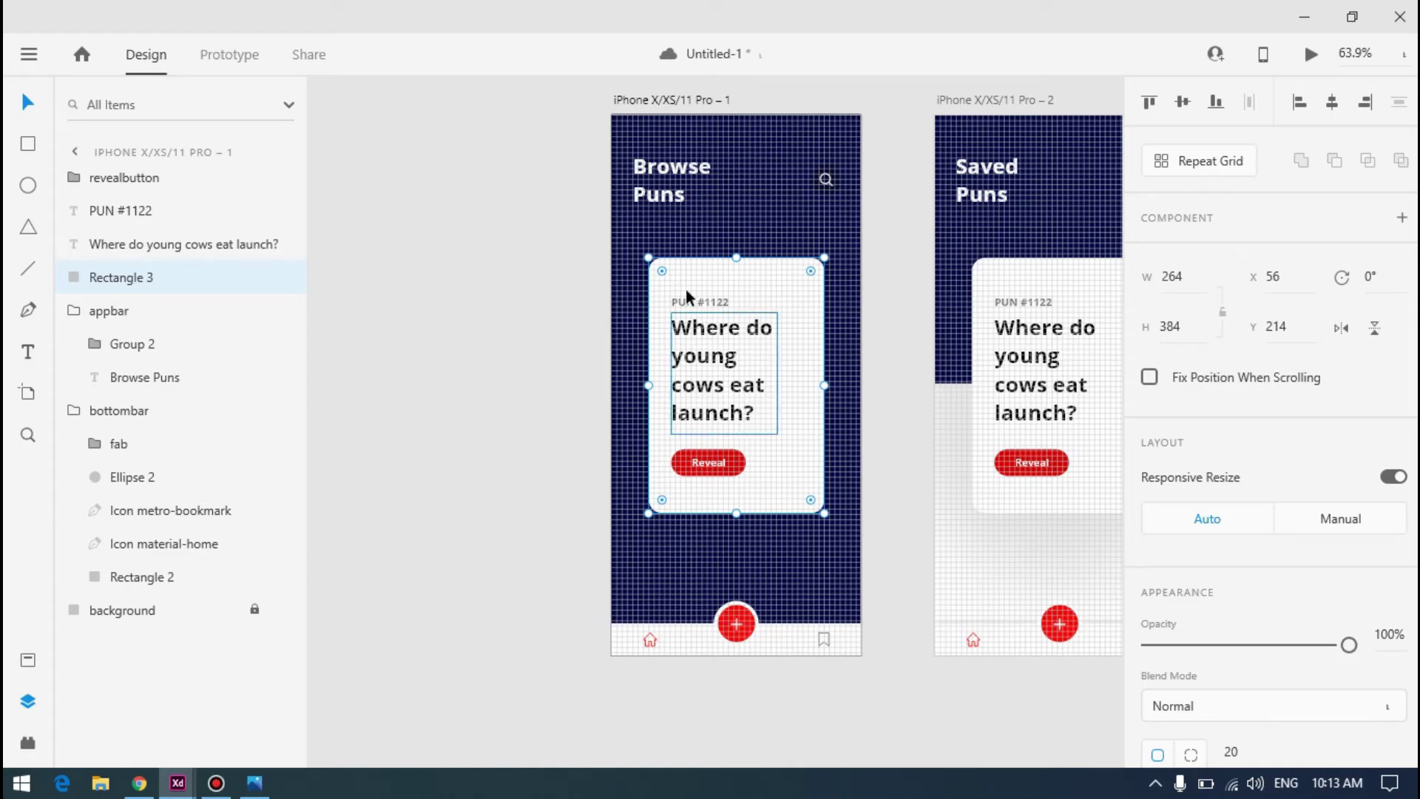
{"action": "scroll", "coordinate": [711, 285], "scroll_direction": "up", "scroll_amount": 5, "text": "ctrl"}
{"action": "scroll", "coordinate": [710, 329], "scroll_direction": "down", "scroll_amount": 5, "text": "ctrl"}
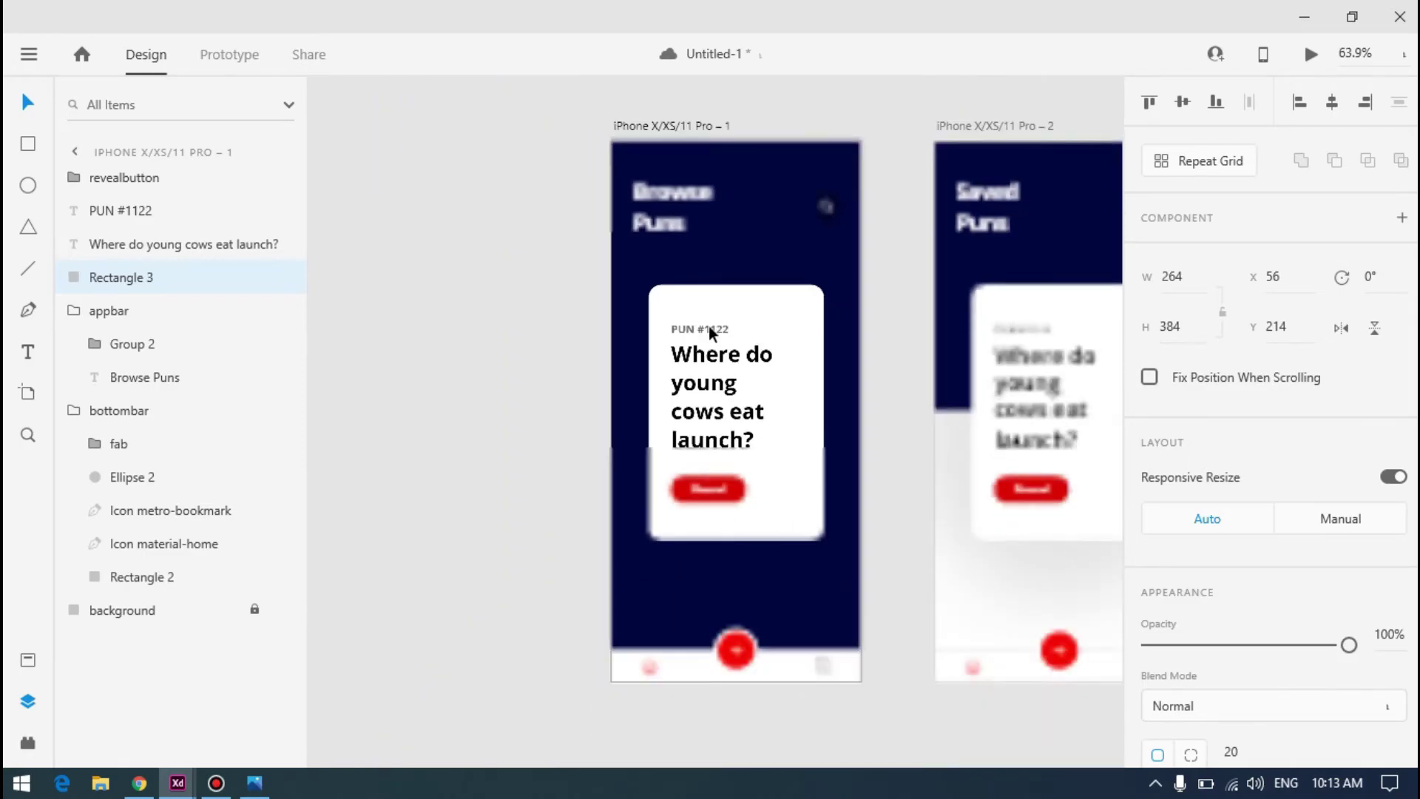
{"action": "left_click", "coordinate": [703, 326], "text": "shift"}
{"action": "left_click", "coordinate": [726, 380], "text": "shift"}
{"action": "left_click", "coordinate": [720, 488], "text": "shift"}
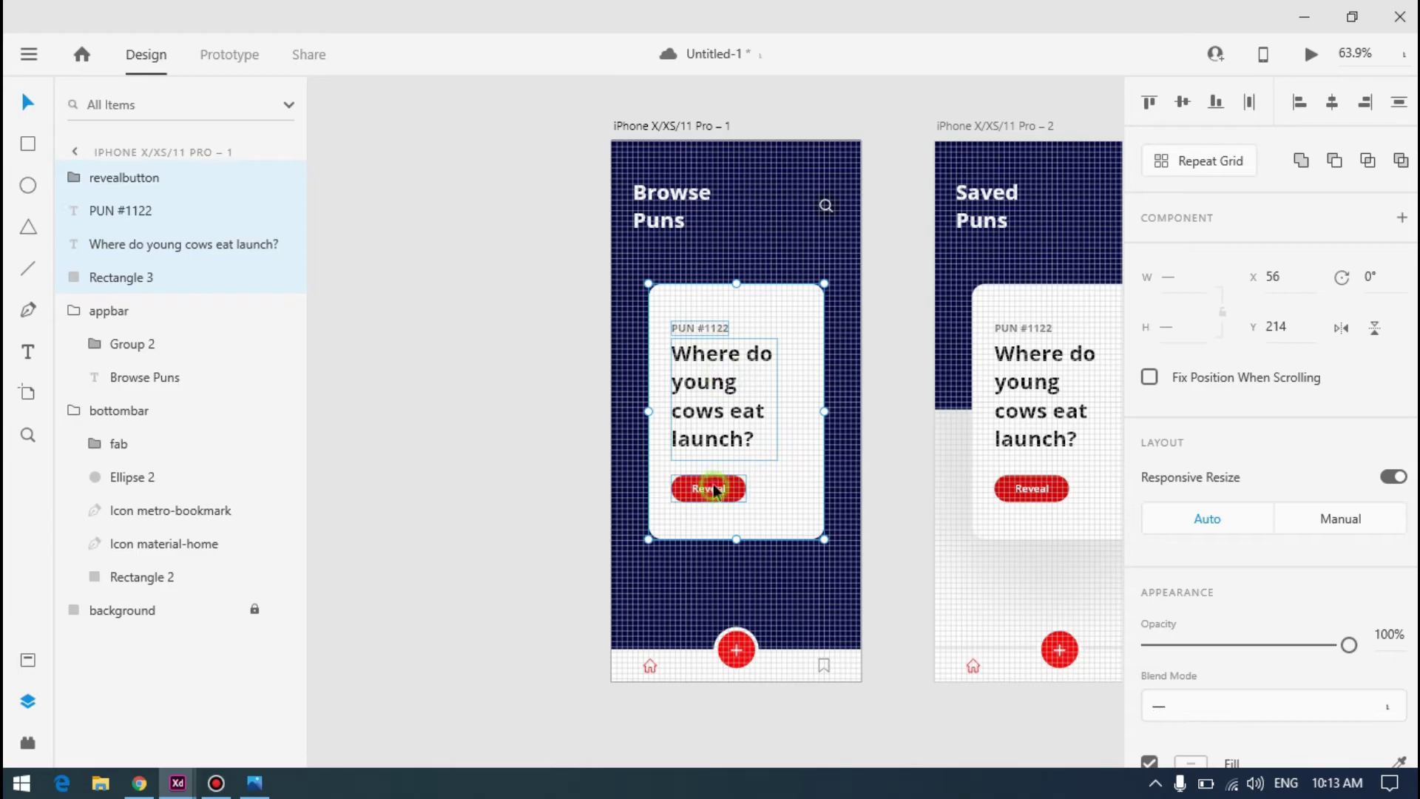
{"action": "key", "text": "ctrl+g"}
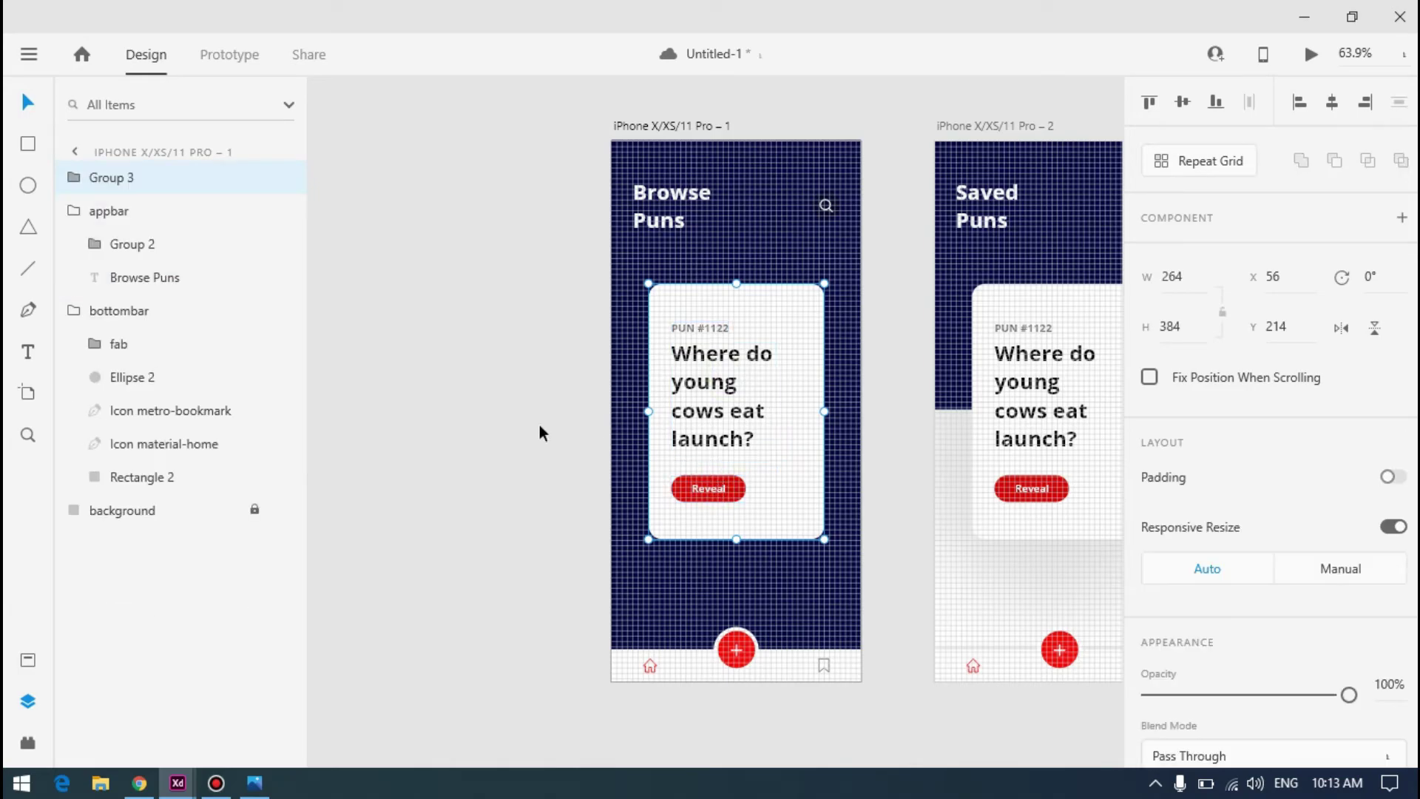
Rename the new group on the Browse Puns artboard as card
{"action": "left_click", "coordinate": [119, 179]}
{"action": "double_click", "coordinate": [120, 179]}
{"action": "type", "text": "card"}
{"action": "key", "text": "Return"}
Collapse the Browse Puns artboard's appbar and bottombar groups and select its background layer
{"action": "left_click", "coordinate": [74, 217]}
{"action": "left_click", "coordinate": [74, 245]}
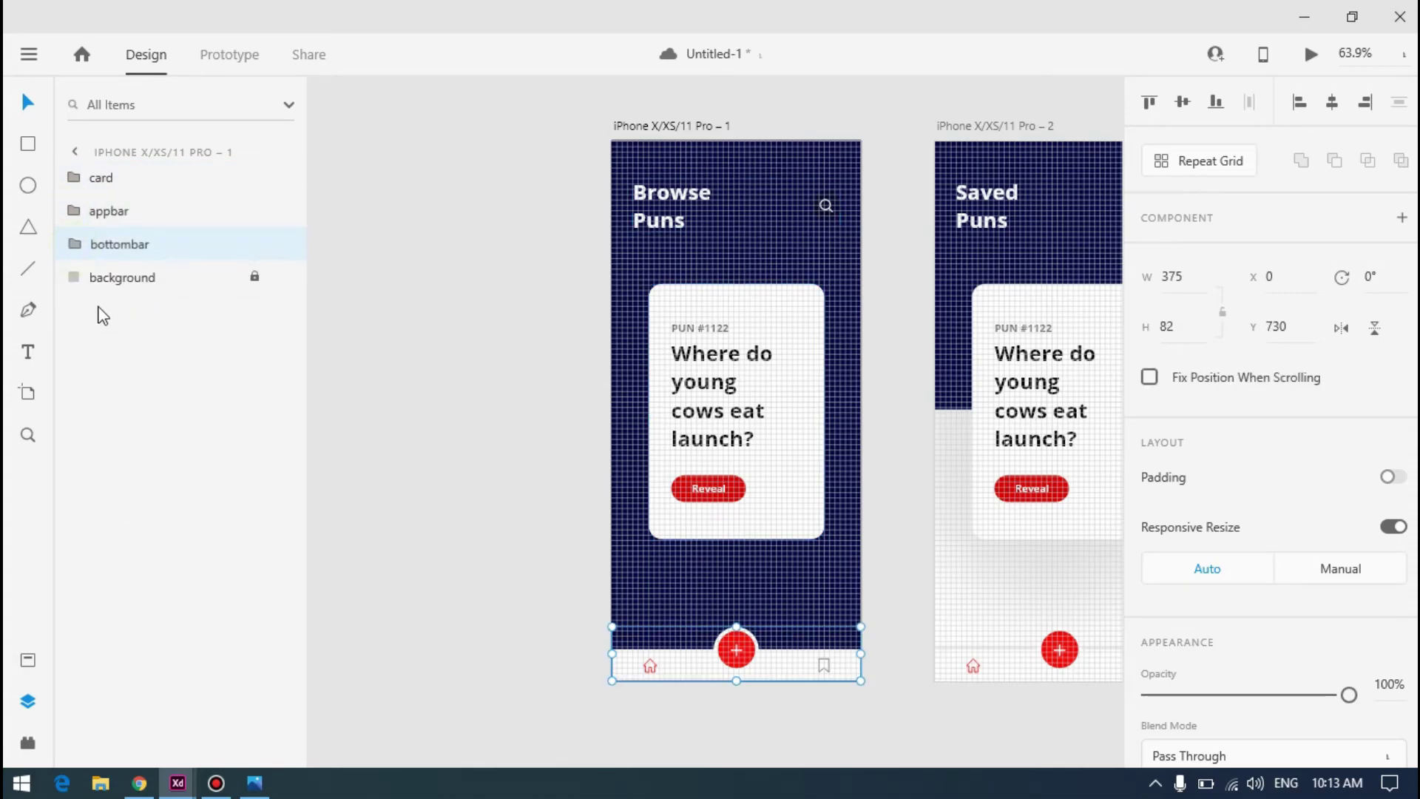
{"action": "left_click", "coordinate": [106, 290]}
{"action": "key", "text": "ctrl+l"}
{"action": "scroll", "coordinate": [401, 273], "scroll_direction": "down", "scroll_amount": 3}
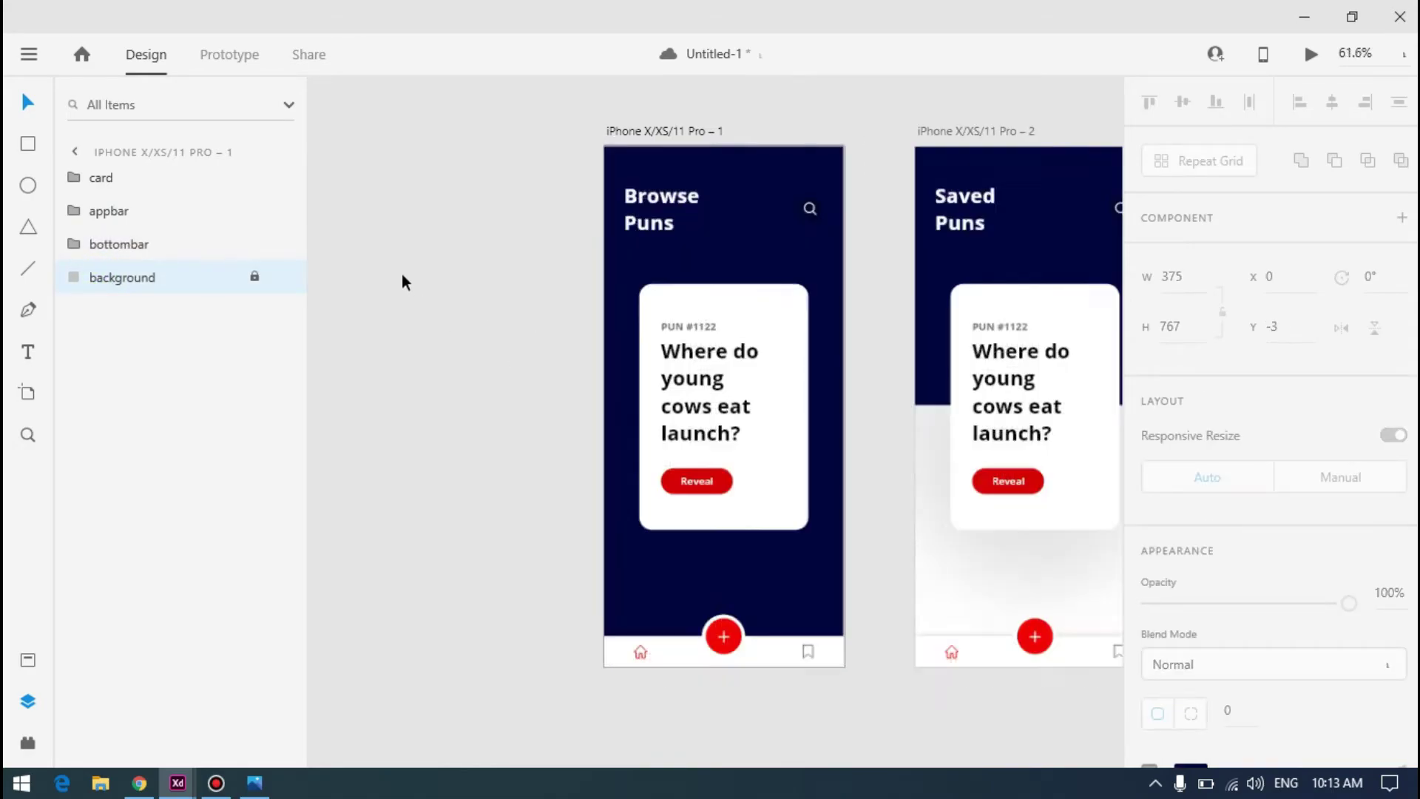
Duplicate the Browse Puns card group and move the copy to the artboard's right edge, checking its placement against the reference mockup
{"action": "scroll", "coordinate": [532, 324], "scroll_direction": "up", "scroll_amount": 3}
{"action": "left_click", "coordinate": [532, 312]}
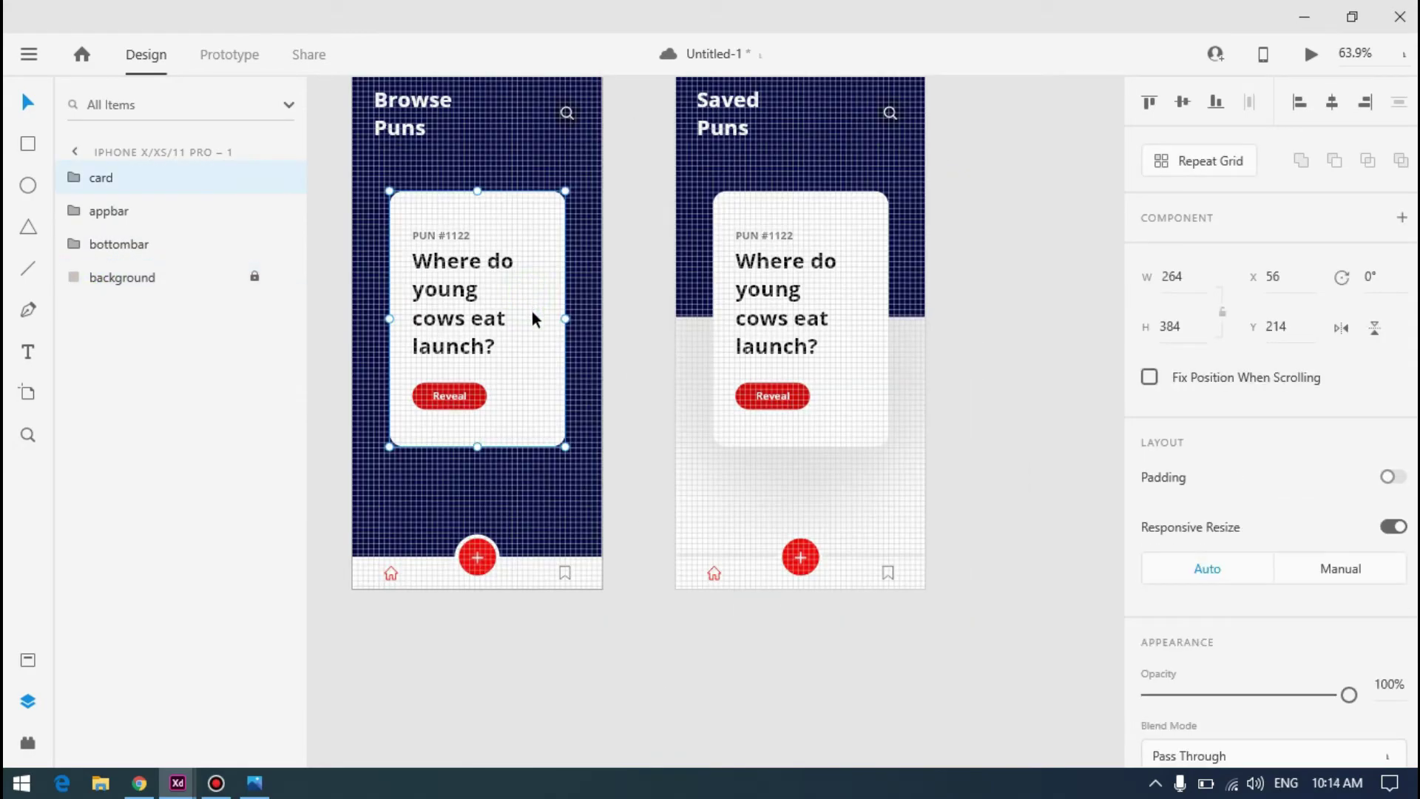
{"action": "key", "text": "ctrl+d"}
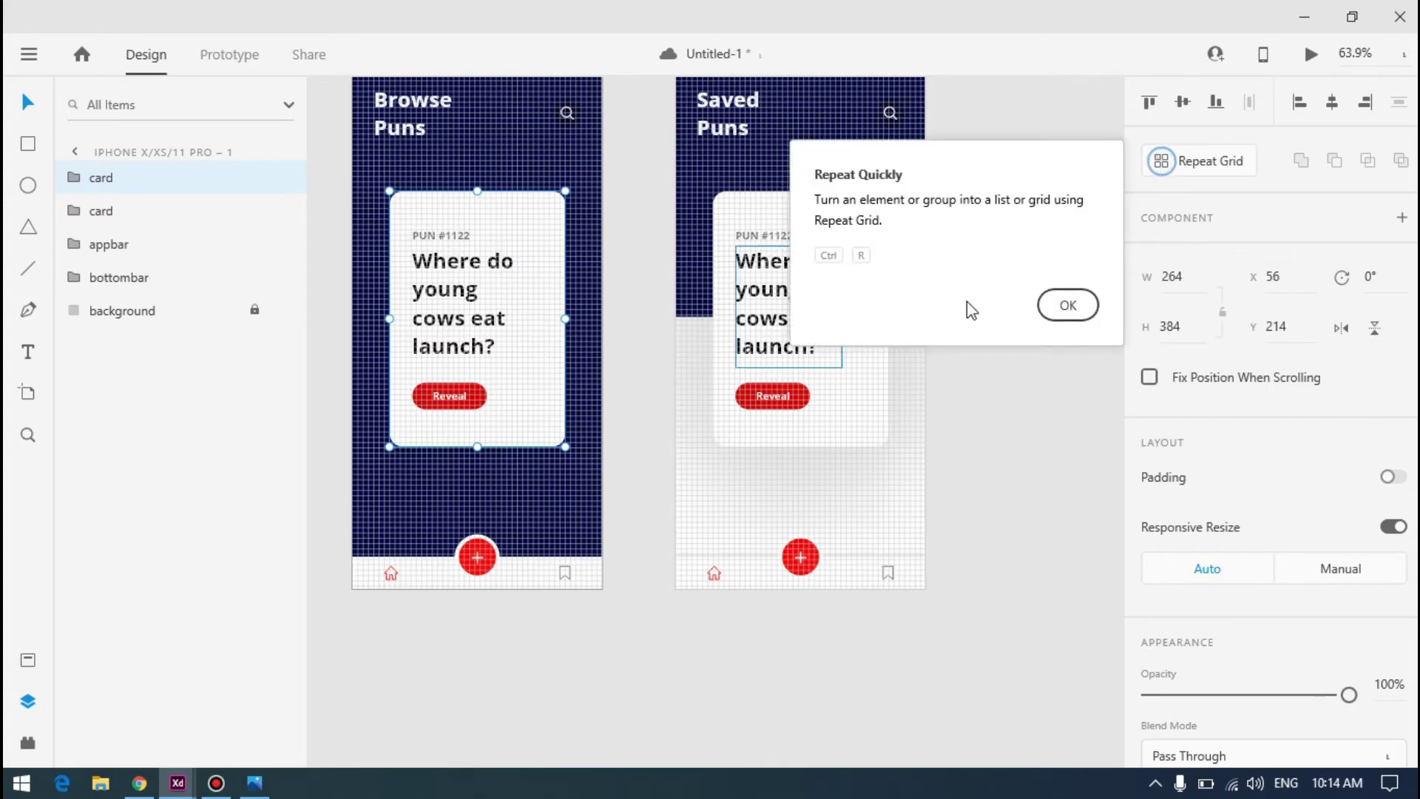
{"action": "left_click", "coordinate": [1067, 307]}
{"action": "left_click_drag", "start_coordinate": [551, 325], "coordinate": [698, 318]}
{"action": "key", "text": "alt+Tab"}
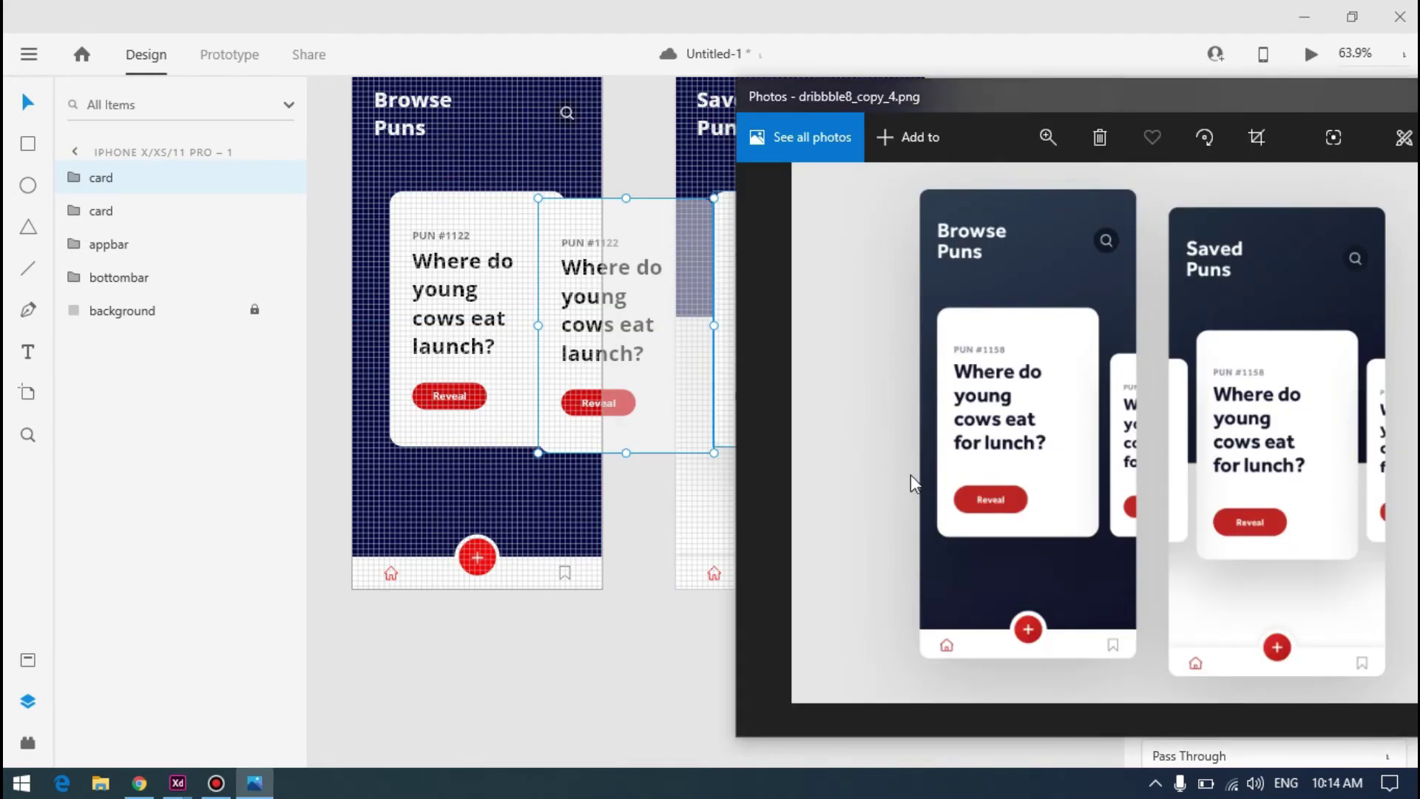
{"action": "key", "text": "alt+Tab"}
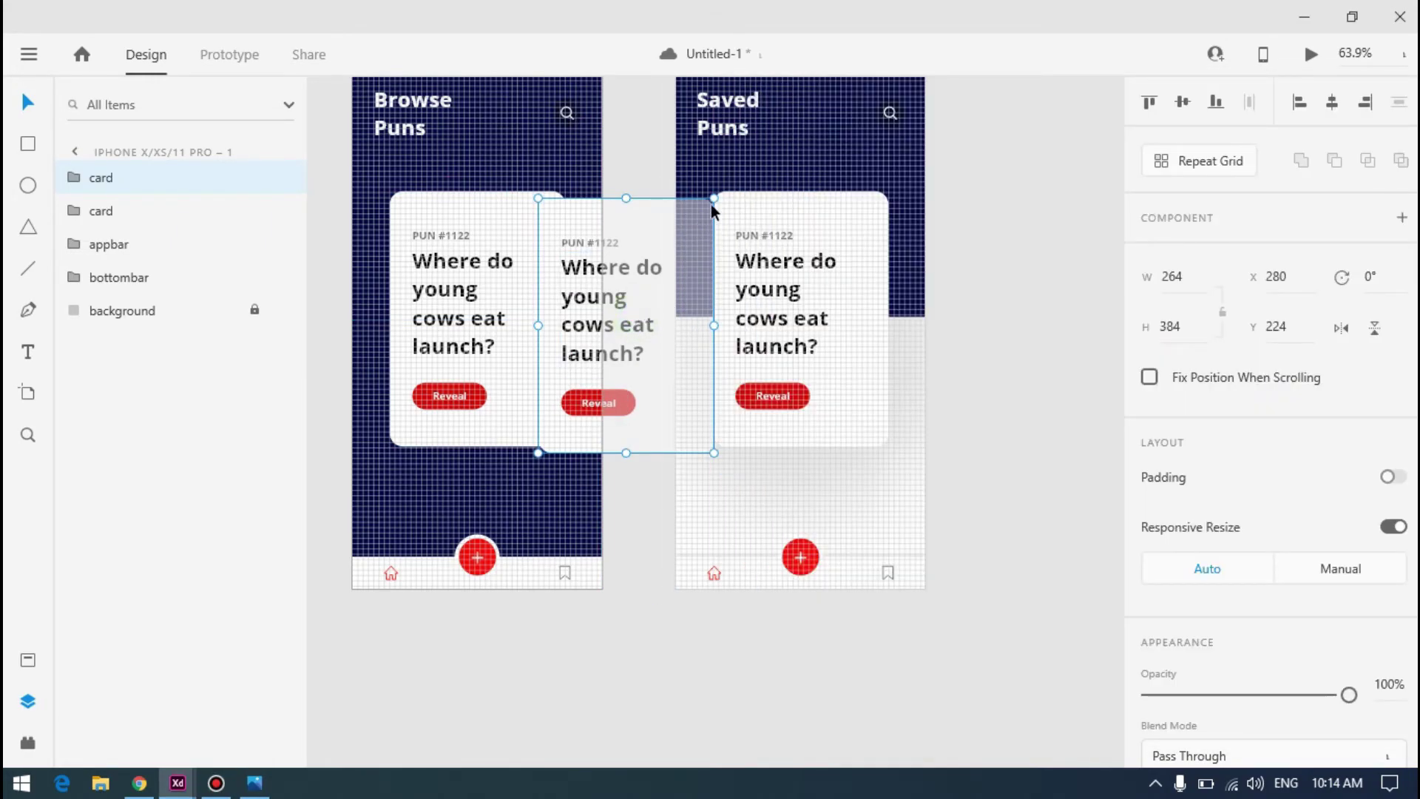
Try to shrink the duplicated card using the Auto and Manual responsive resize modes
{"action": "left_click_drag", "start_coordinate": [710, 201], "coordinate": [623, 275]}
{"action": "key", "text": "alt+Tab"}
{"action": "key", "text": "alt+Tab"}
{"action": "key", "text": "ctrl+z"}
{"action": "left_click", "coordinate": [1340, 568]}
{"action": "scroll", "coordinate": [1305, 332], "scroll_direction": "down", "scroll_amount": 3}
{"action": "scroll", "coordinate": [1305, 333], "scroll_direction": "up", "scroll_amount": 3}
{"action": "left_click", "coordinate": [1245, 693]}
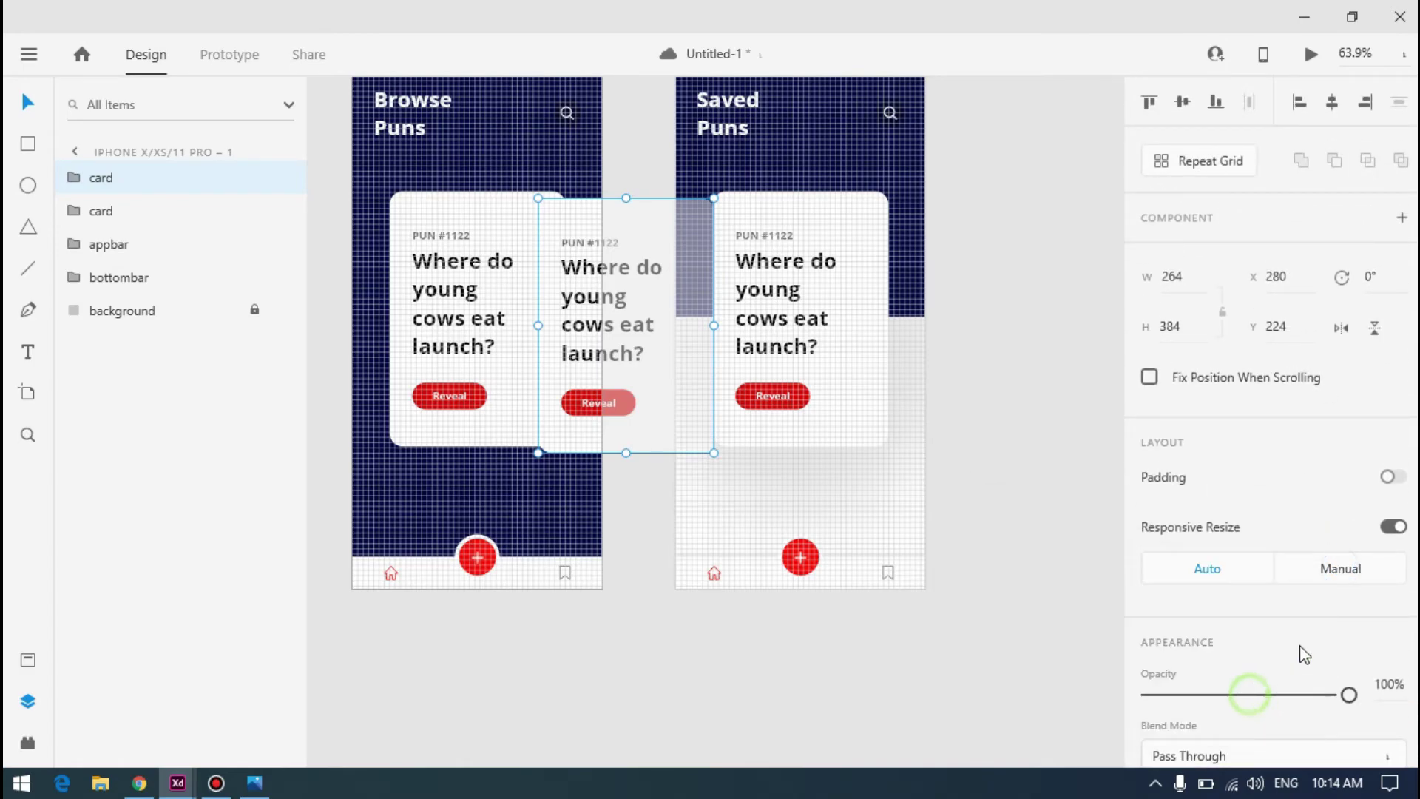
{"action": "left_click", "coordinate": [1349, 584]}
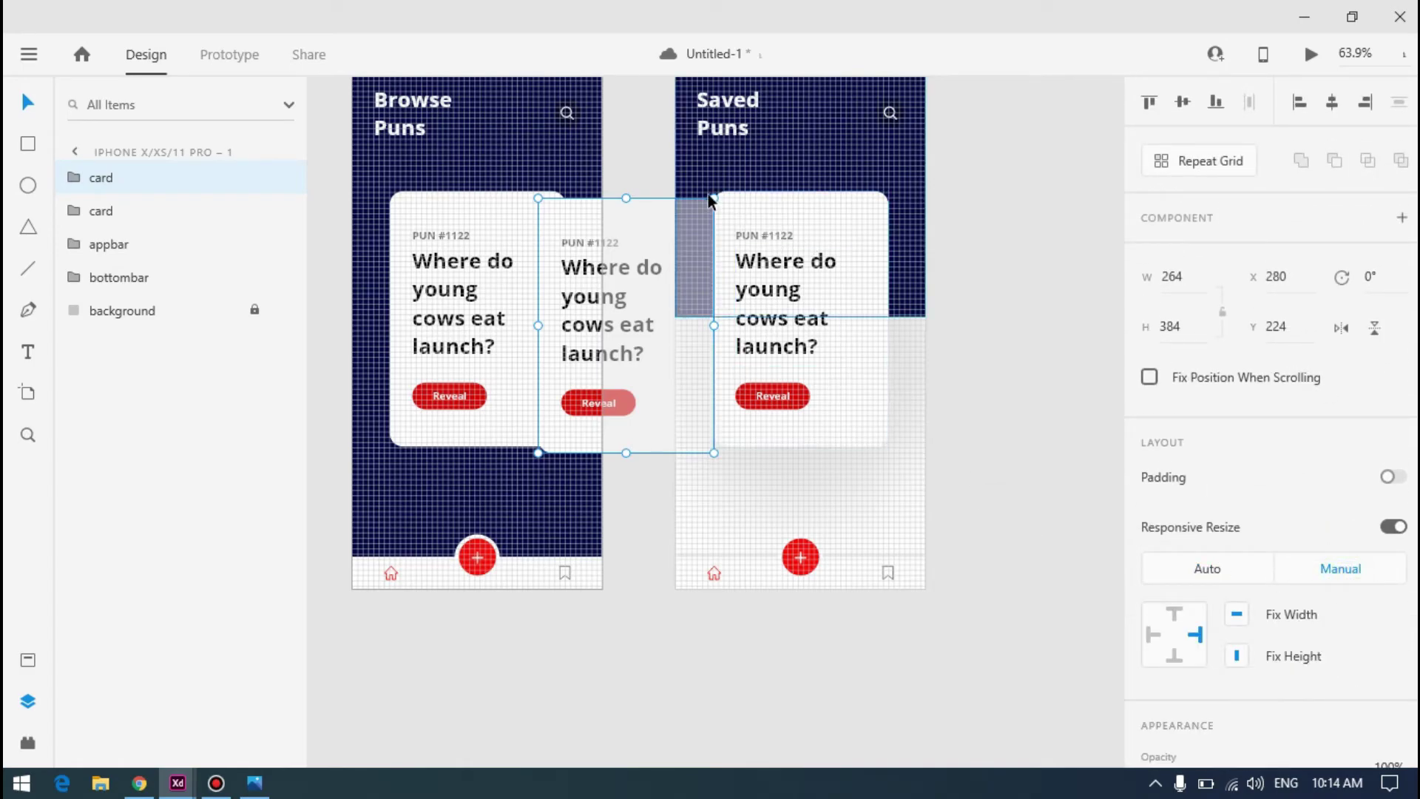
{"action": "left_click_drag", "start_coordinate": [712, 196], "coordinate": [656, 266]}
{"action": "key", "text": "ctrl+z"}
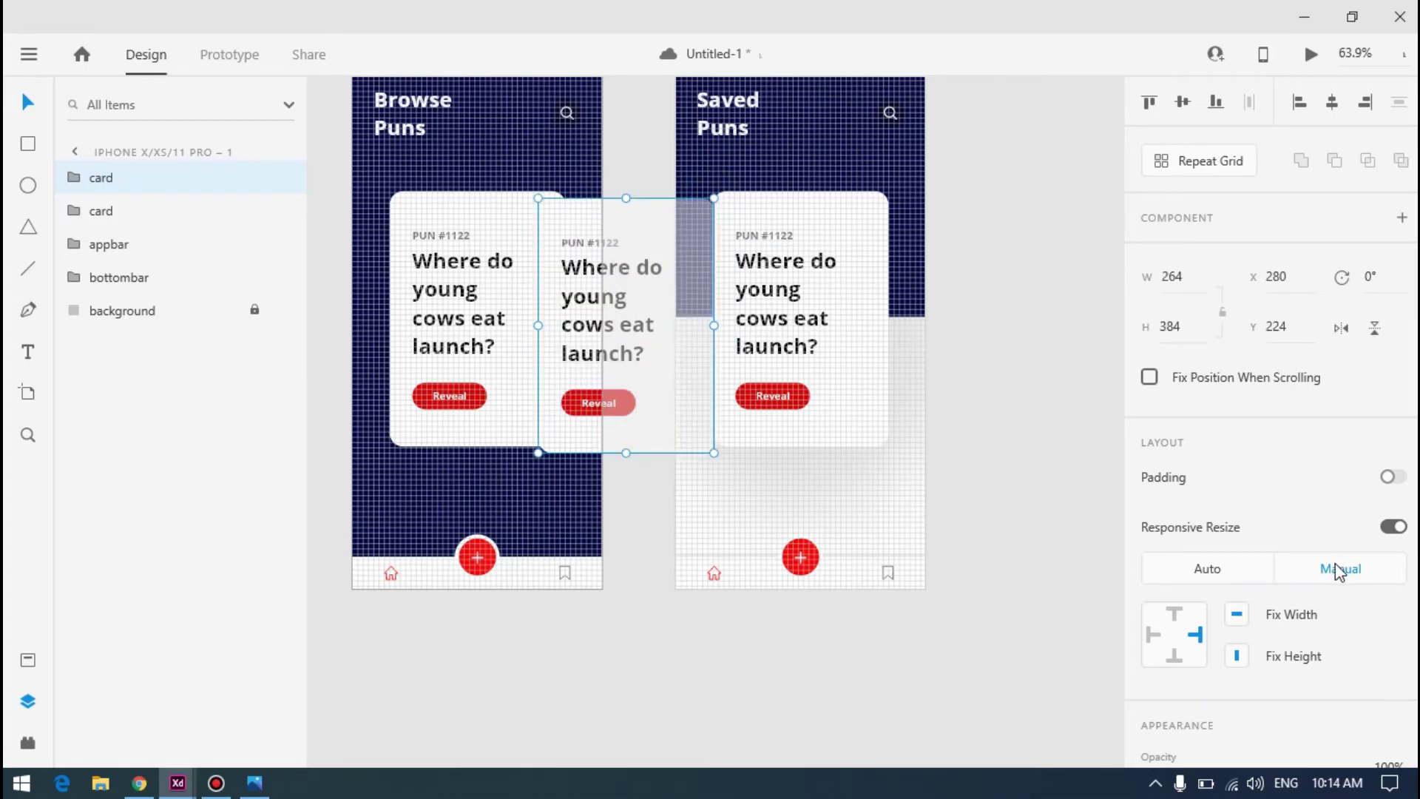
{"action": "left_click", "coordinate": [1220, 568]}
Shrink the duplicated card to 204 by 296 with Auto responsive resize and move it beside the Saved Puns artboard's right edge
{"action": "left_click_drag", "start_coordinate": [712, 196], "coordinate": [704, 161]}
{"action": "scroll", "coordinate": [628, 302], "scroll_direction": "up", "scroll_amount": 4}
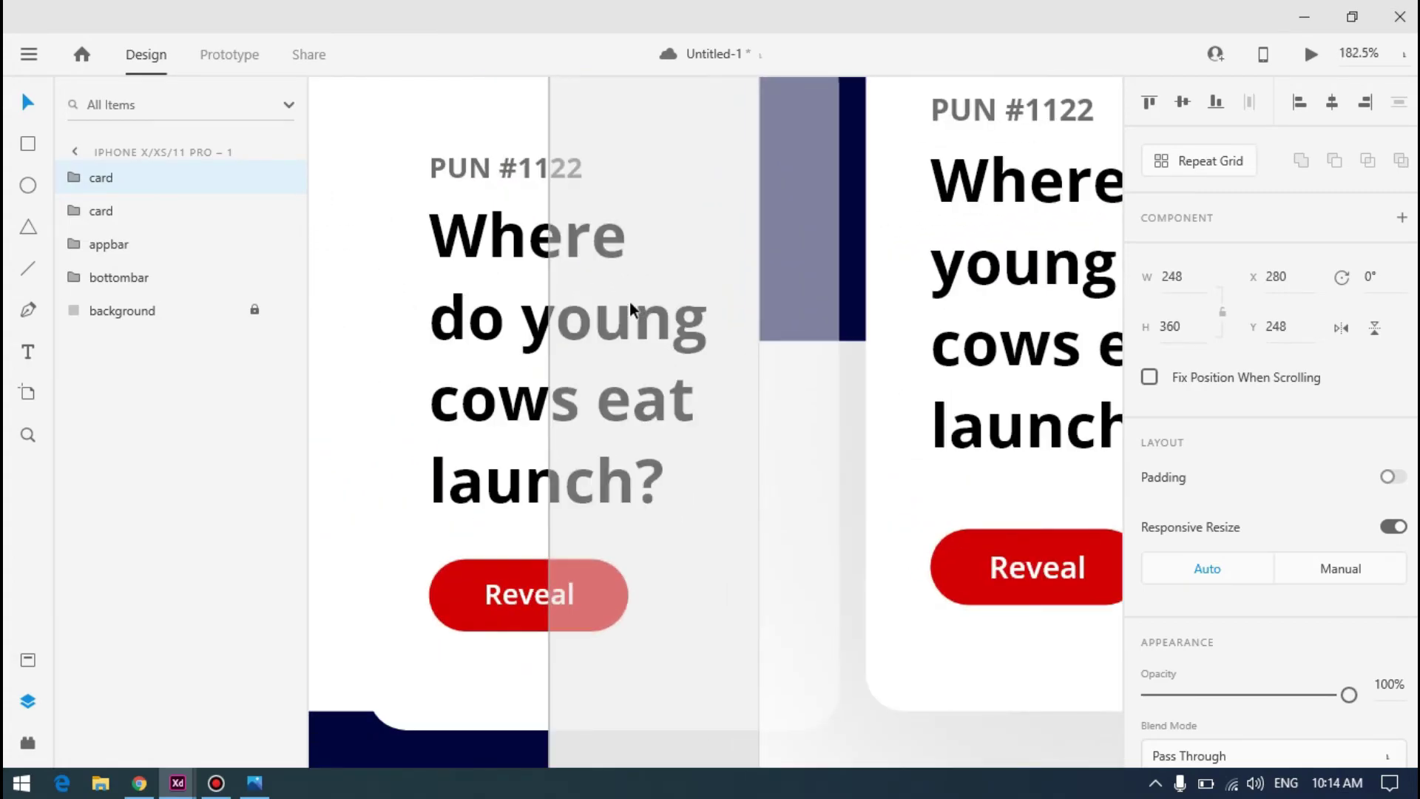
{"action": "scroll", "coordinate": [629, 302], "scroll_direction": "down", "scroll_amount": 4}
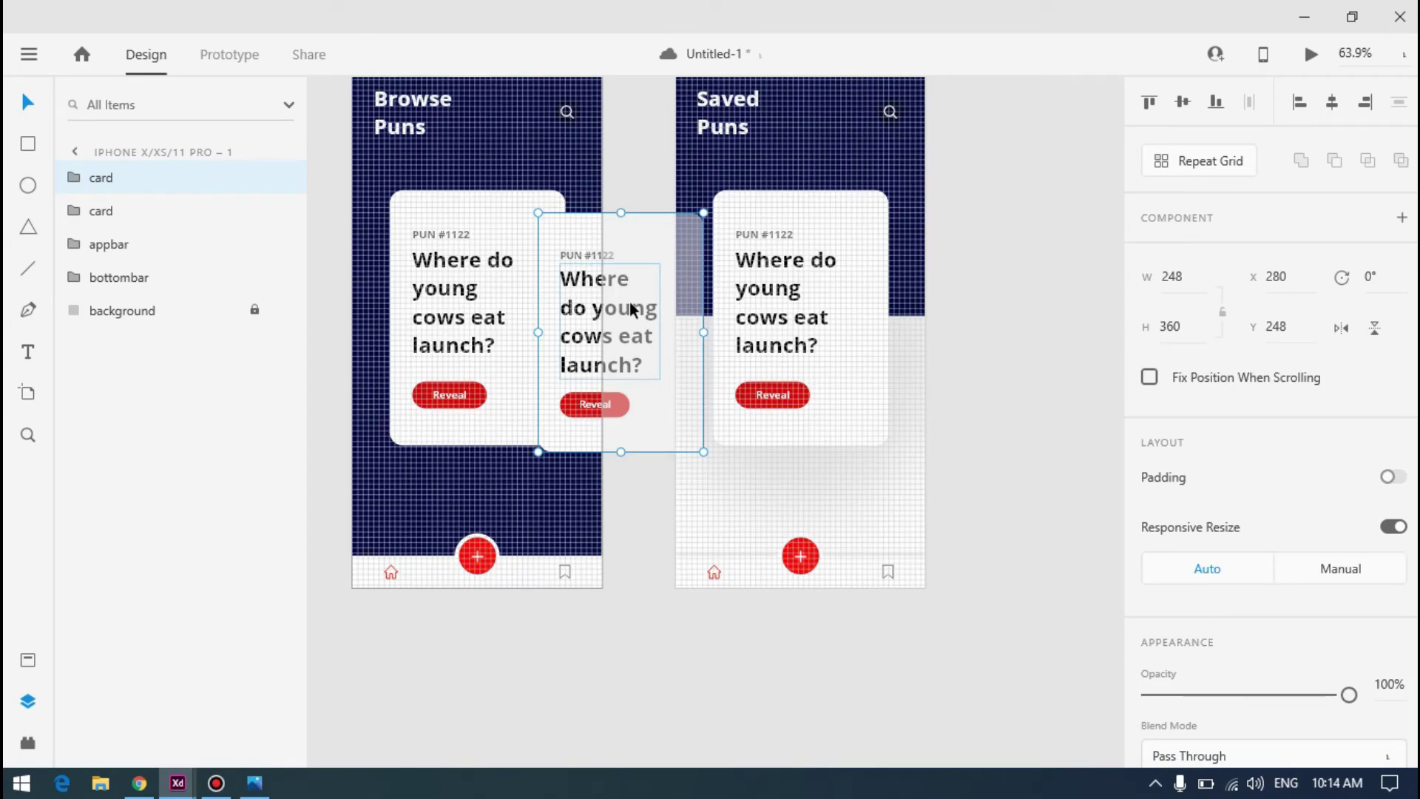
{"action": "key", "text": "alt+Tab"}
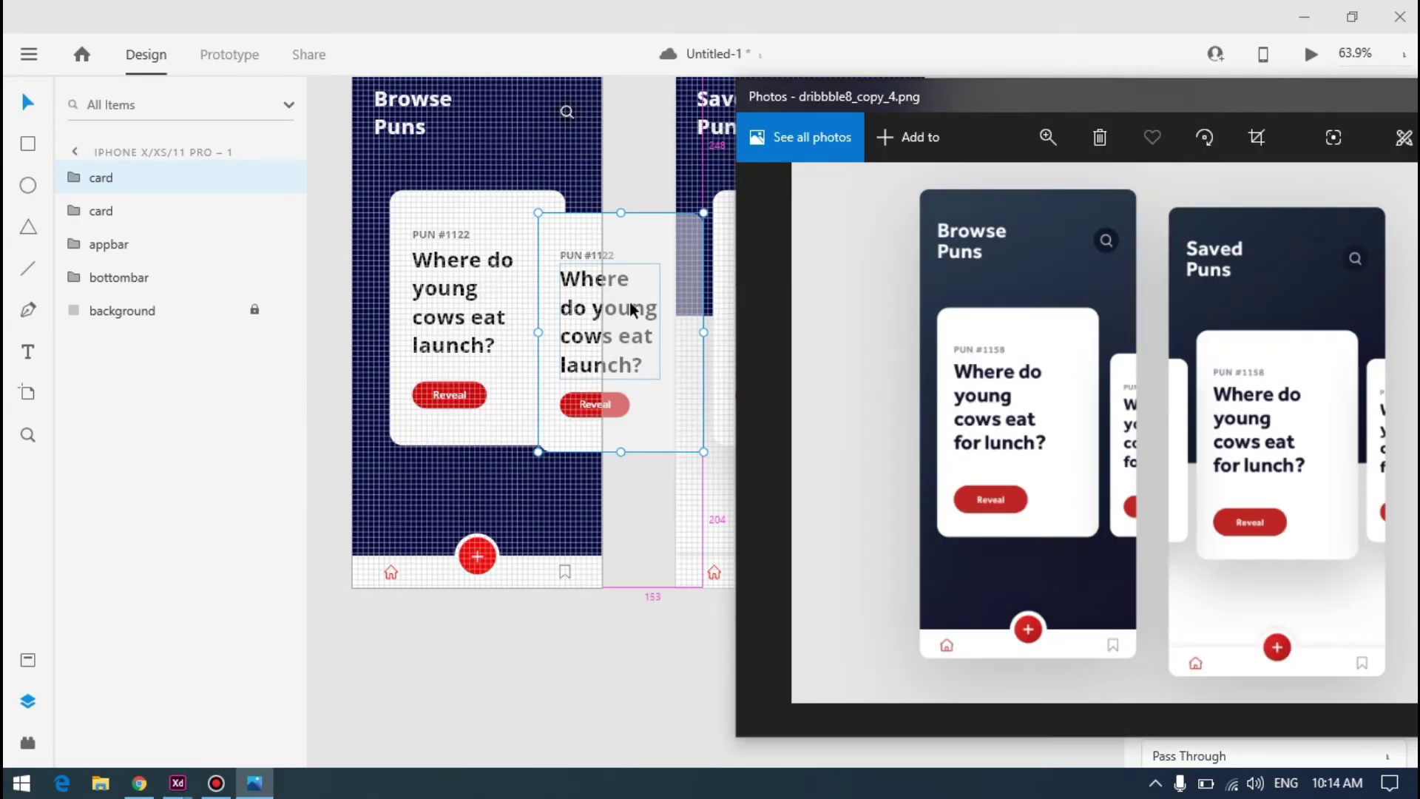
{"action": "key", "text": "alt+Tab"}
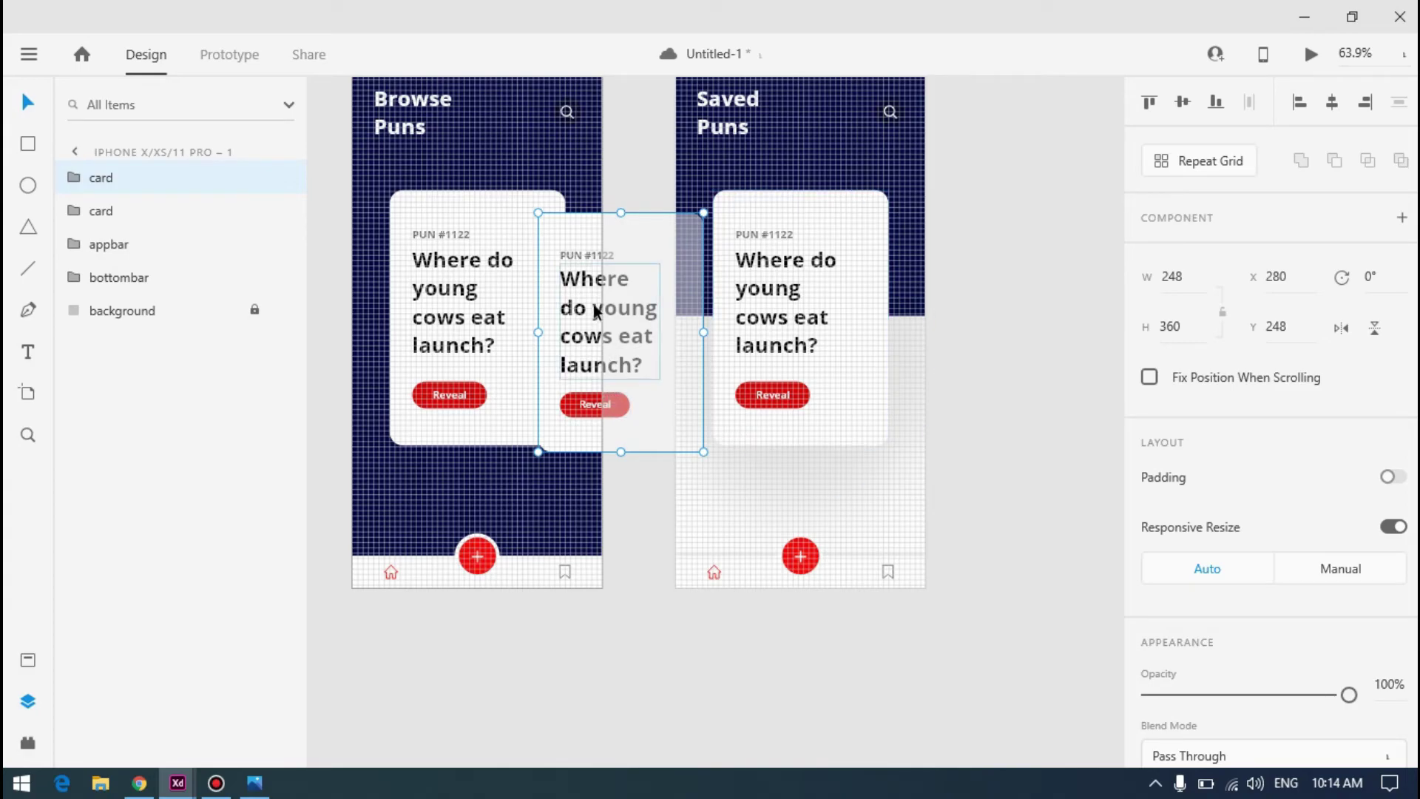
{"action": "left_click_drag", "start_coordinate": [642, 242], "coordinate": [1028, 220]}
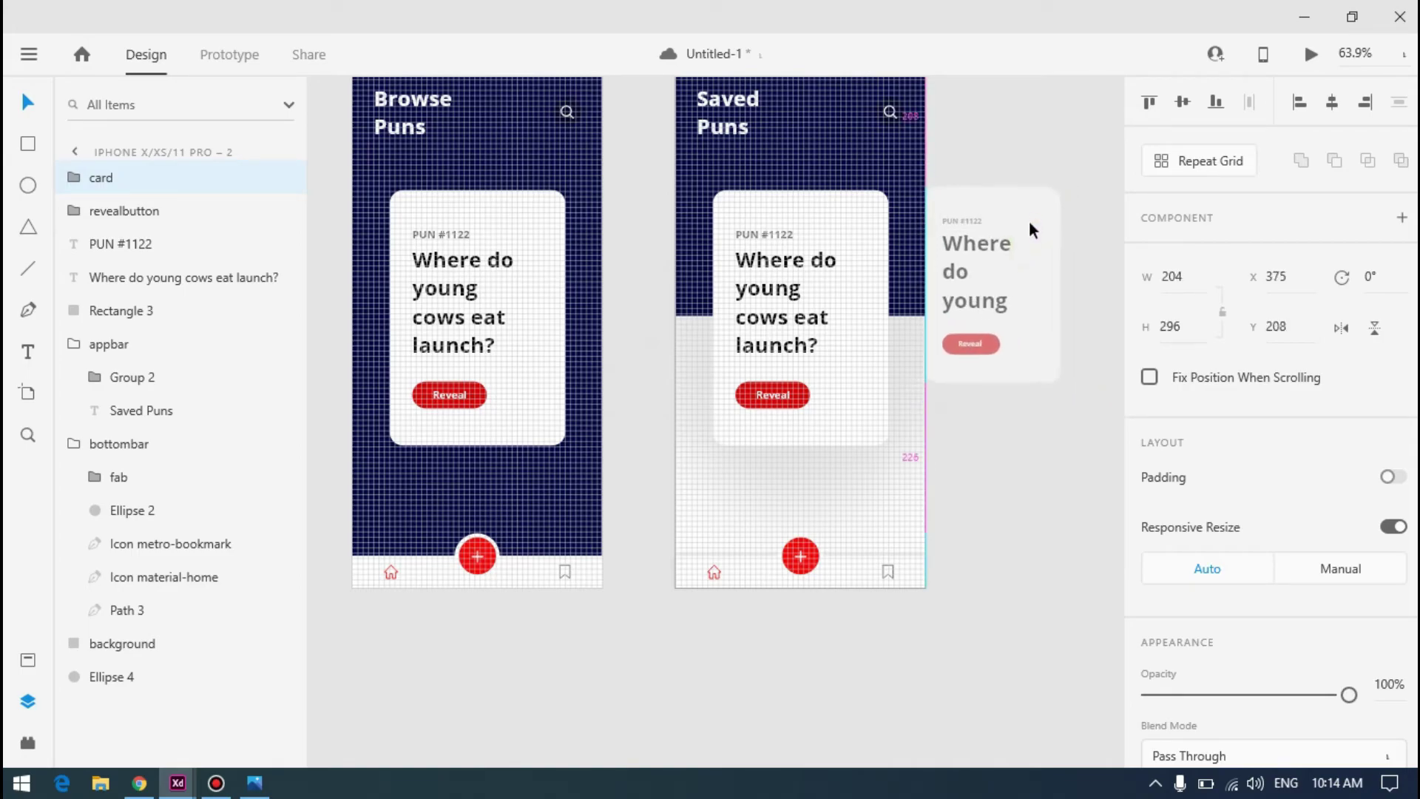
Set the small card's question text to font size 24
{"action": "double_click", "coordinate": [968, 270]}
{"action": "scroll", "coordinate": [1245, 574], "scroll_direction": "down", "scroll_amount": 5}
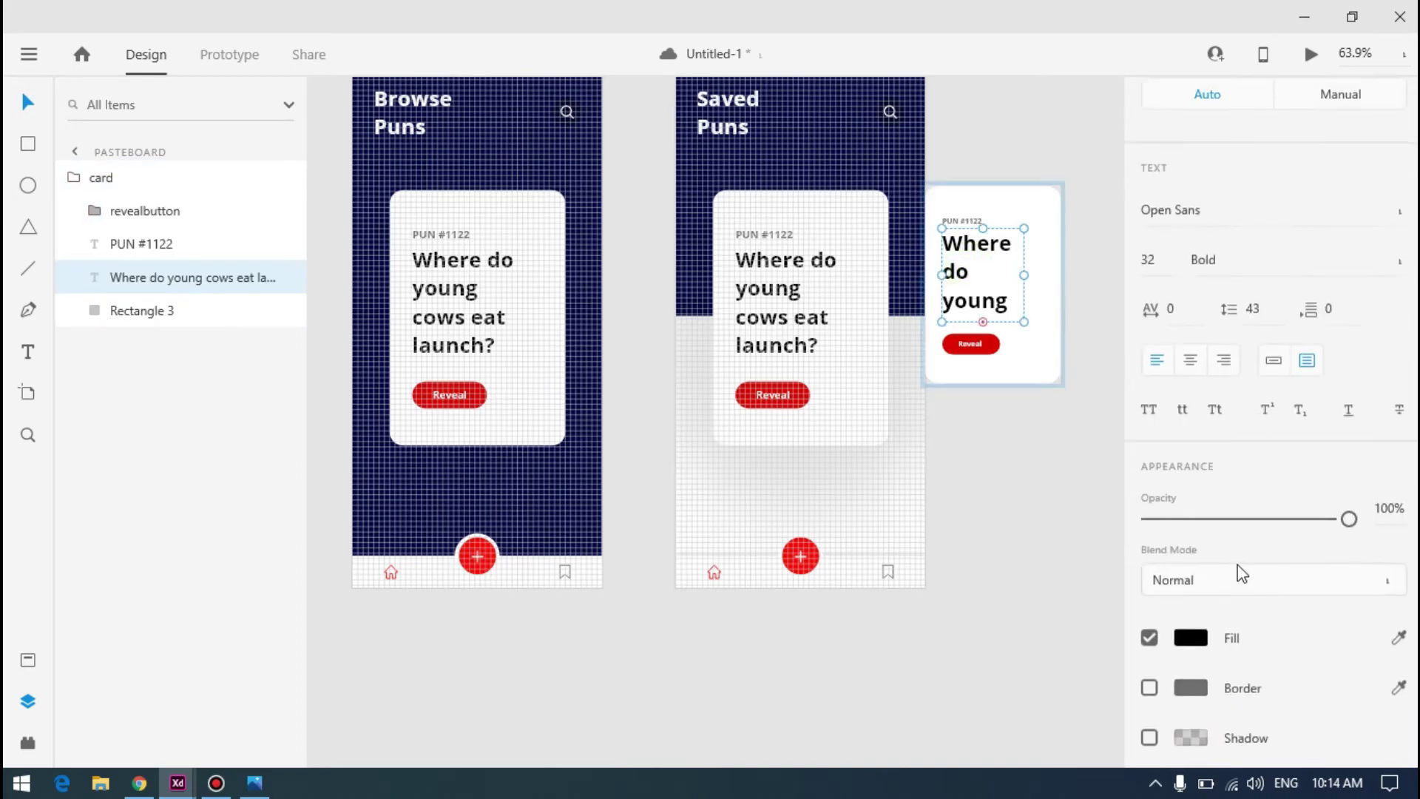
{"action": "left_click", "coordinate": [1159, 230]}
{"action": "type", "text": "24"}
{"action": "key", "text": "Return"}
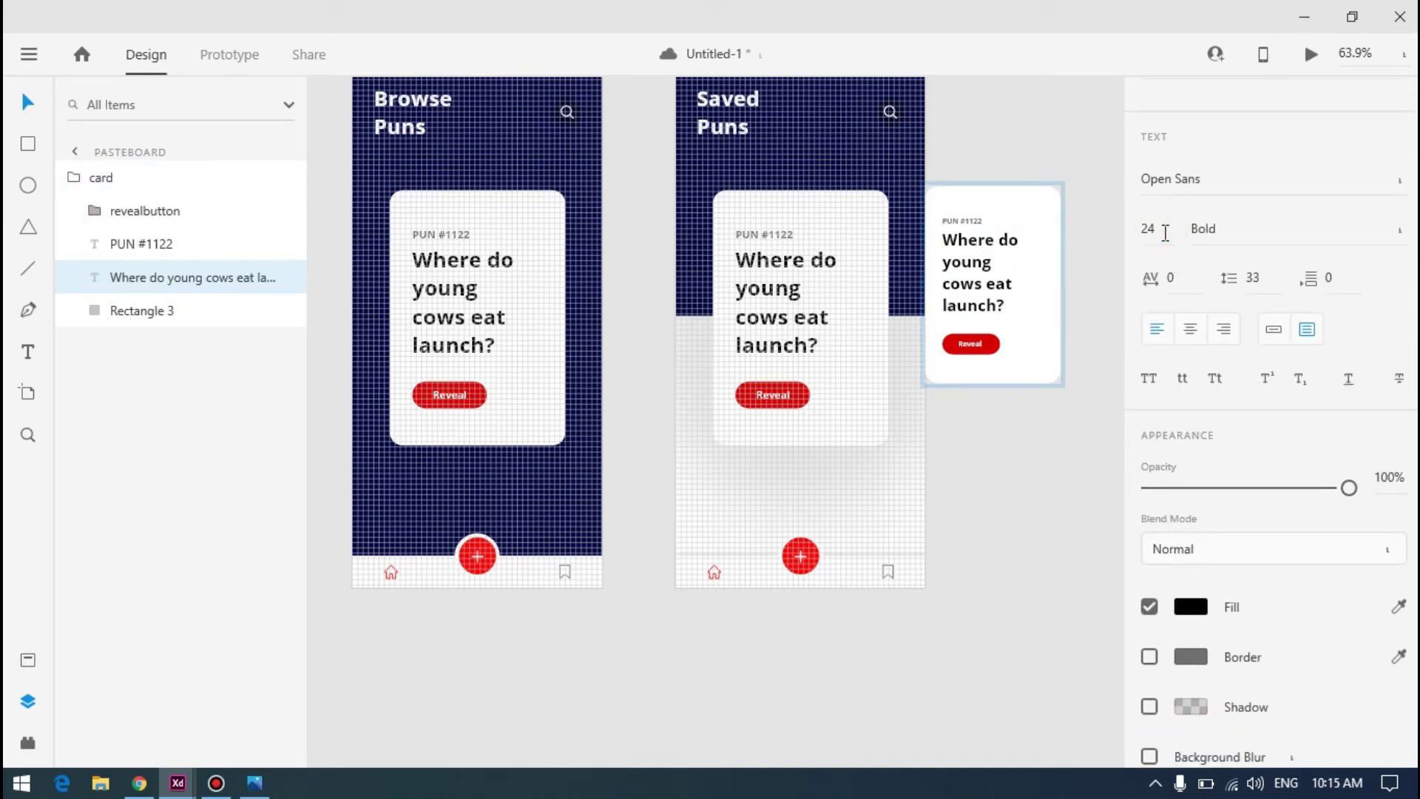
{"action": "left_click", "coordinate": [1024, 488]}
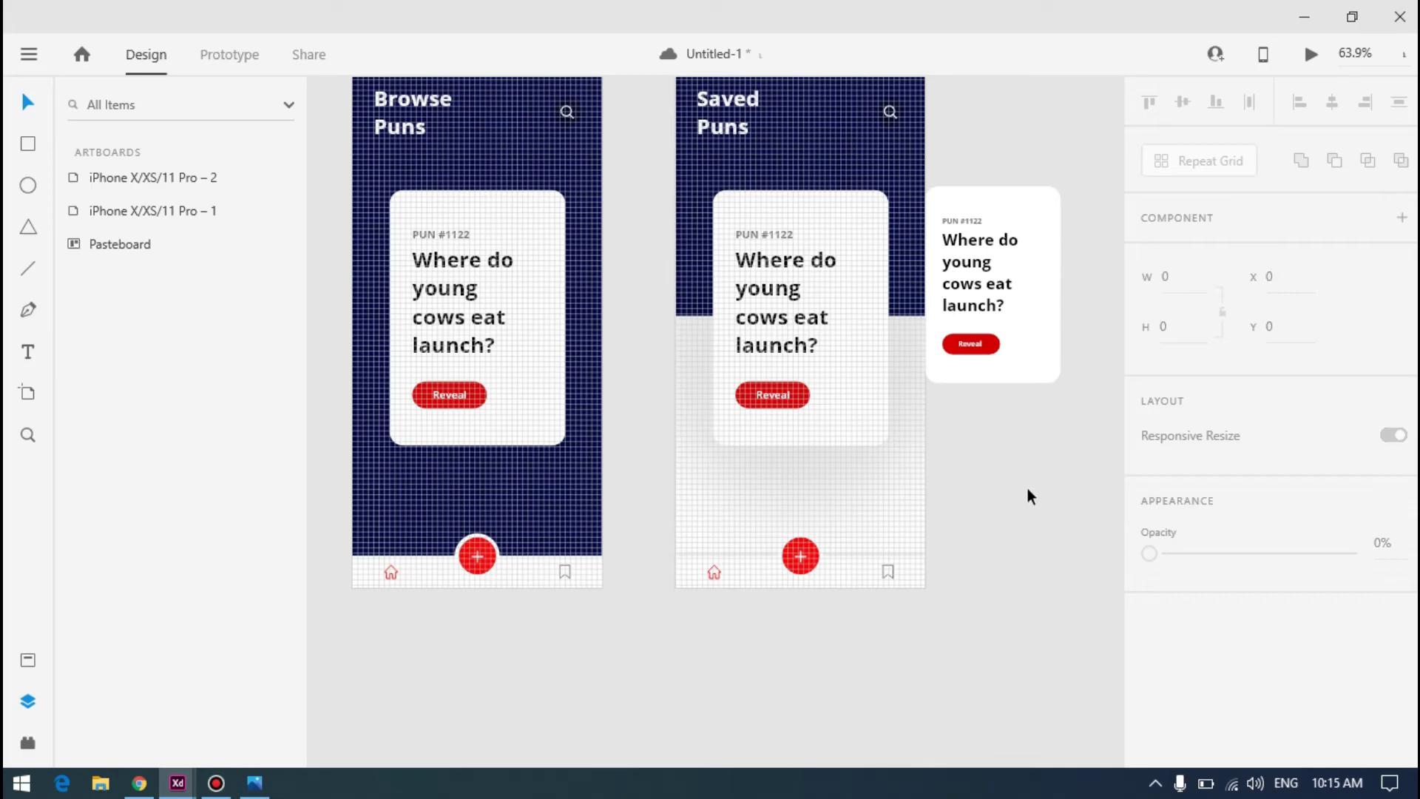
Move the small card back to the Browse Puns artboard's right edge at X 336 and align it vertically to the artboard's middle
{"action": "key", "text": "alt+Tab"}
{"action": "key", "text": "alt+Tab"}
{"action": "left_click_drag", "start_coordinate": [1031, 289], "coordinate": [456, 281]}
{"action": "left_click", "coordinate": [617, 690]}
{"action": "scroll", "coordinate": [601, 281], "scroll_direction": "up", "scroll_amount": 5}
{"action": "scroll", "coordinate": [601, 282], "scroll_direction": "up", "scroll_amount": 2}
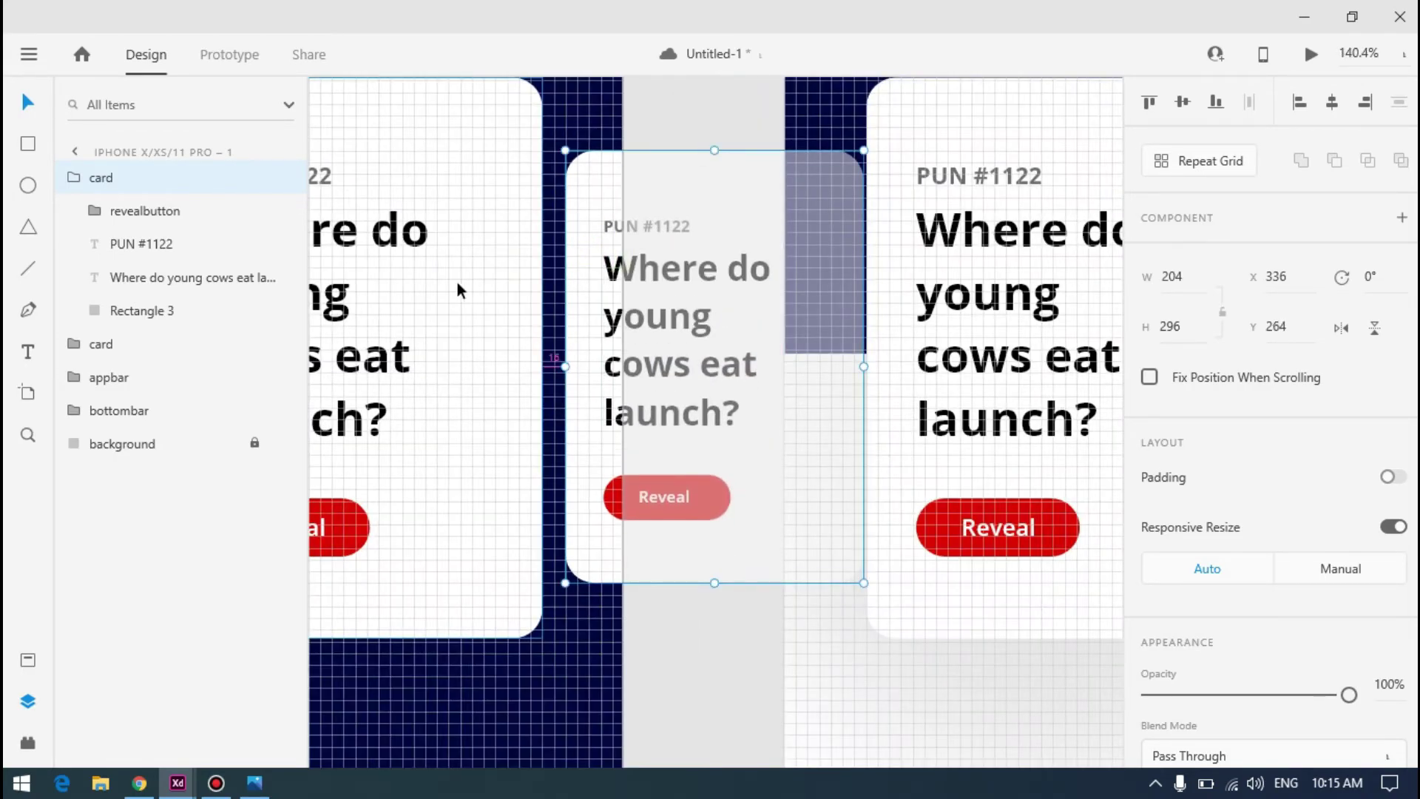
{"action": "left_click", "coordinate": [1182, 103]}
{"action": "scroll", "coordinate": [750, 322], "scroll_direction": "down", "scroll_amount": 5}
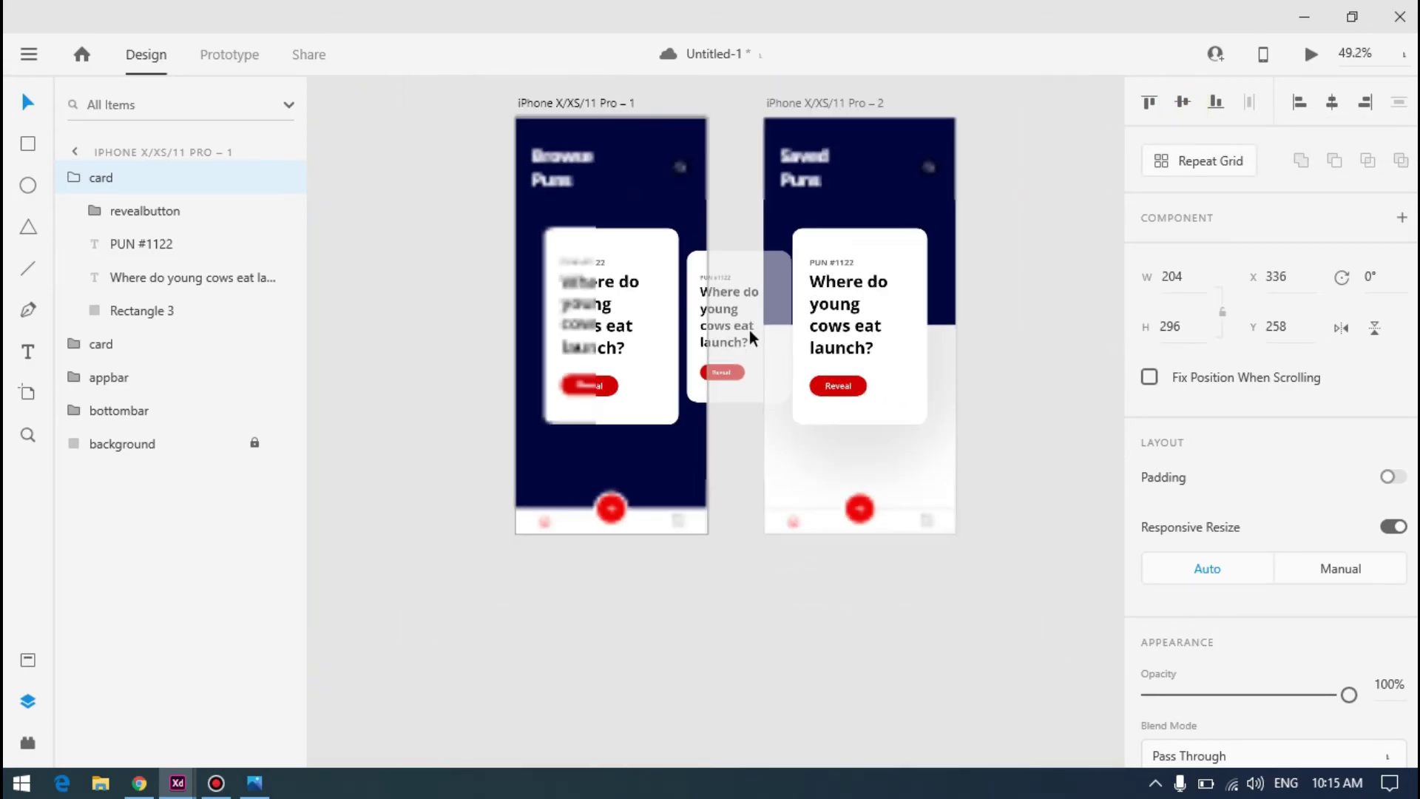
{"action": "scroll", "coordinate": [716, 299], "scroll_direction": "up", "scroll_amount": 5}
Compare the small card's gap with the reference mockup and shift the card on the Browse Puns artboard to X 340
{"action": "key", "text": "alt+Tab"}
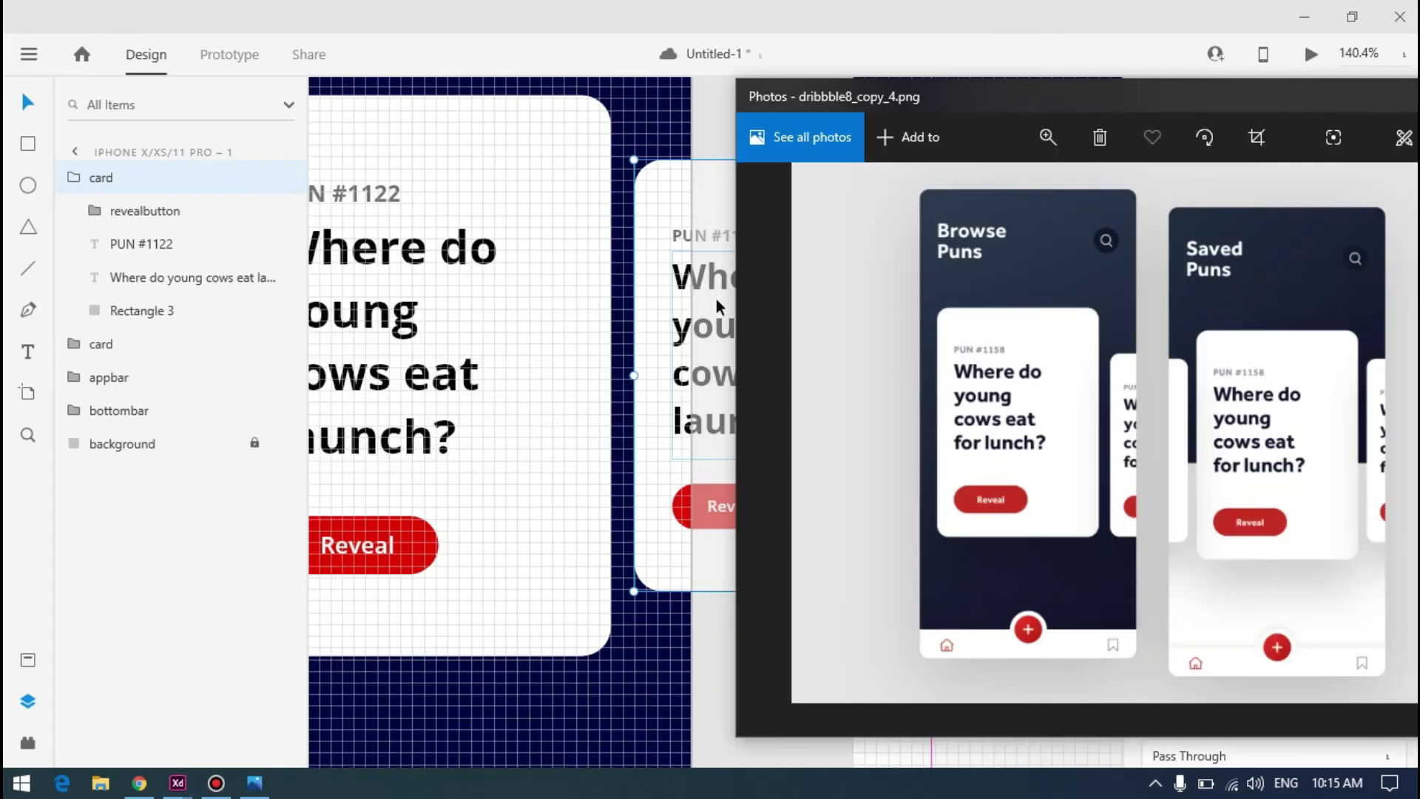
{"action": "key", "text": "alt+Tab"}
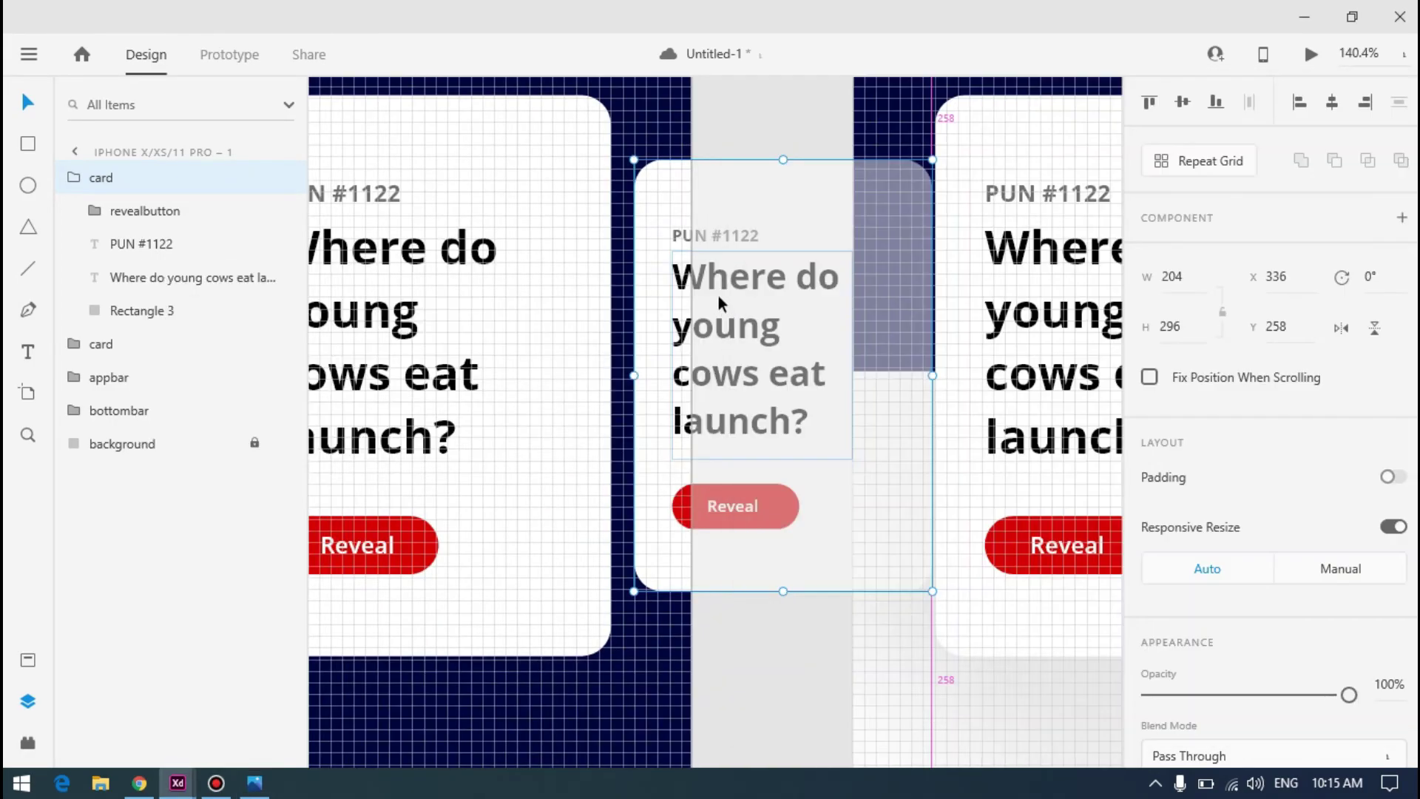
{"action": "key", "text": "alt+Tab"}
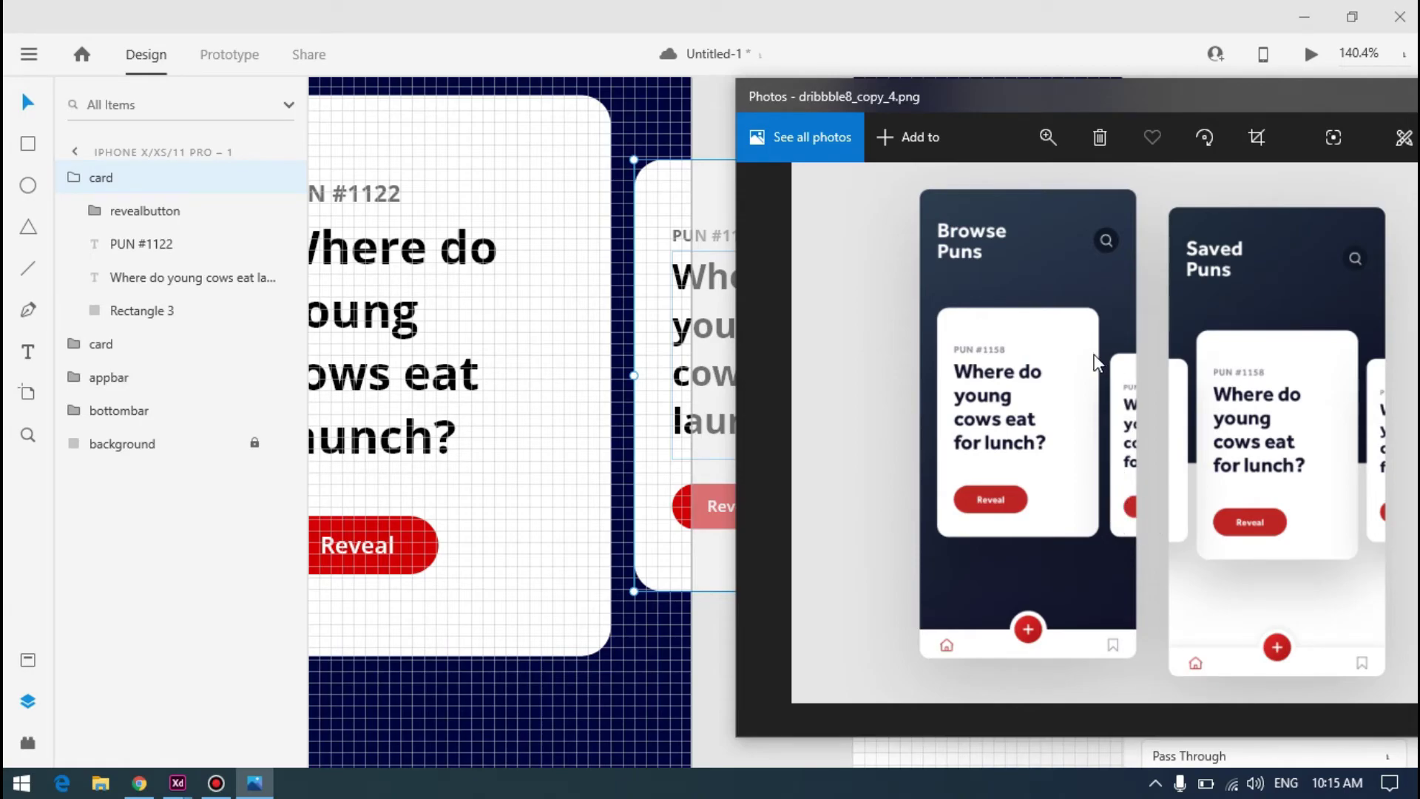
{"action": "key", "text": "Tab"}
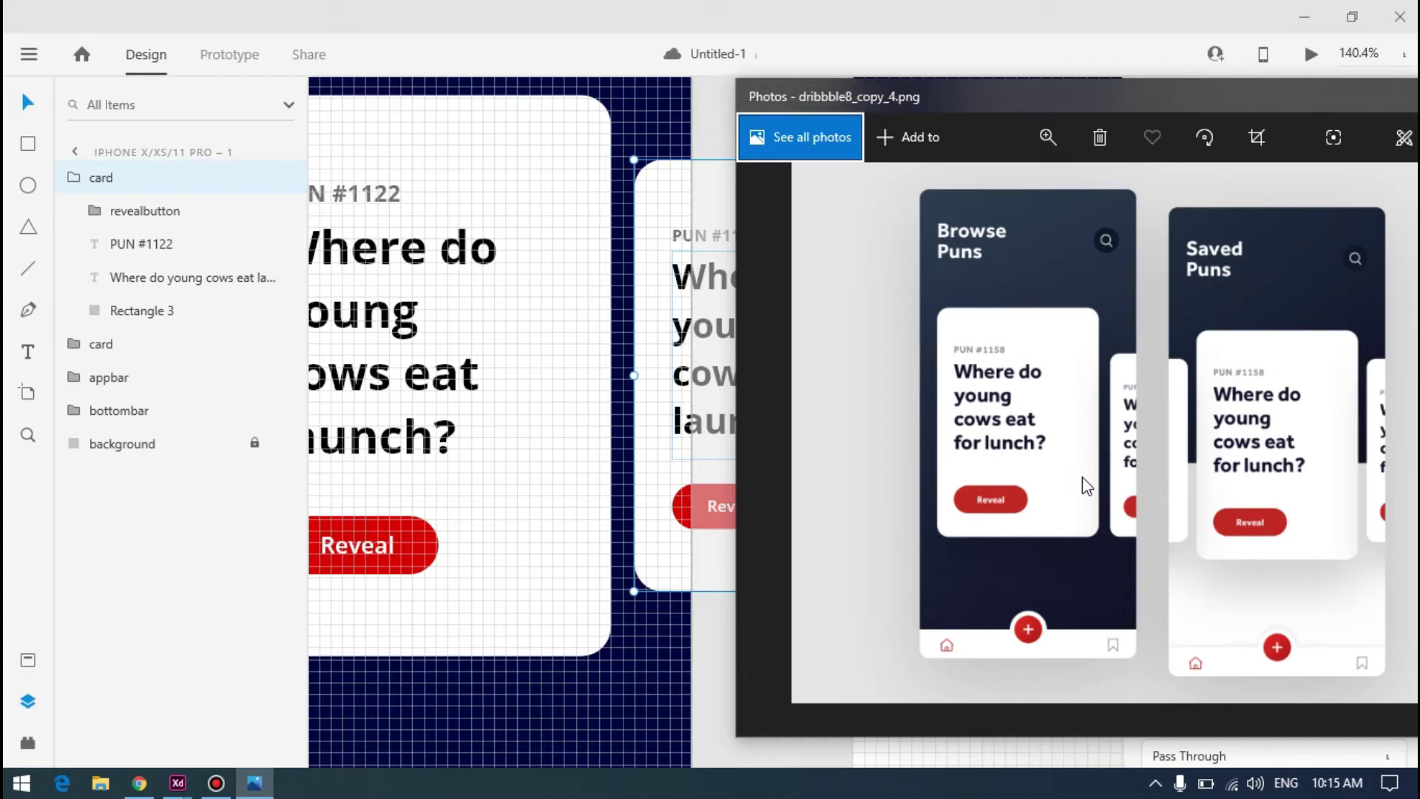
{"action": "key", "text": "alt+Tab"}
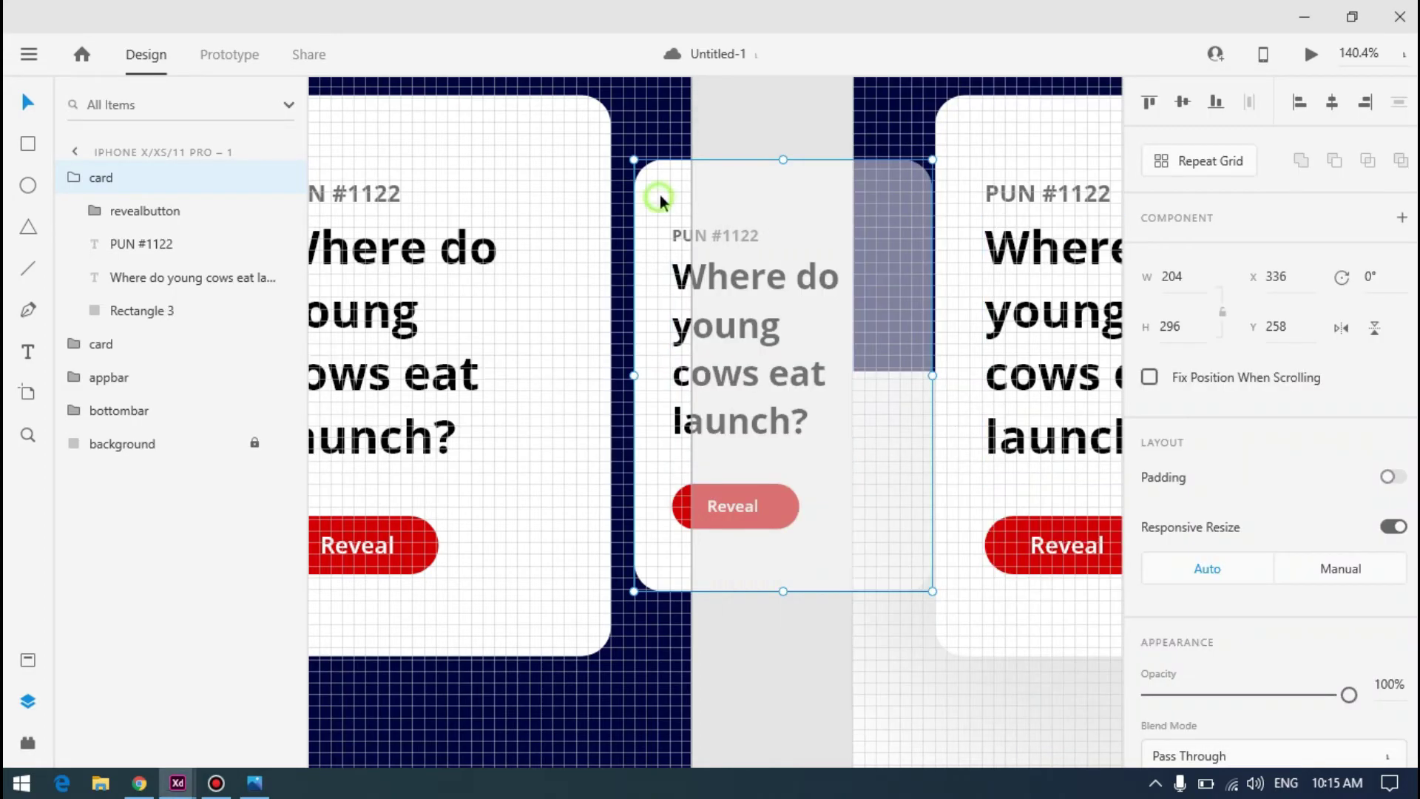
{"action": "left_click_drag", "start_coordinate": [658, 193], "coordinate": [663, 193]}
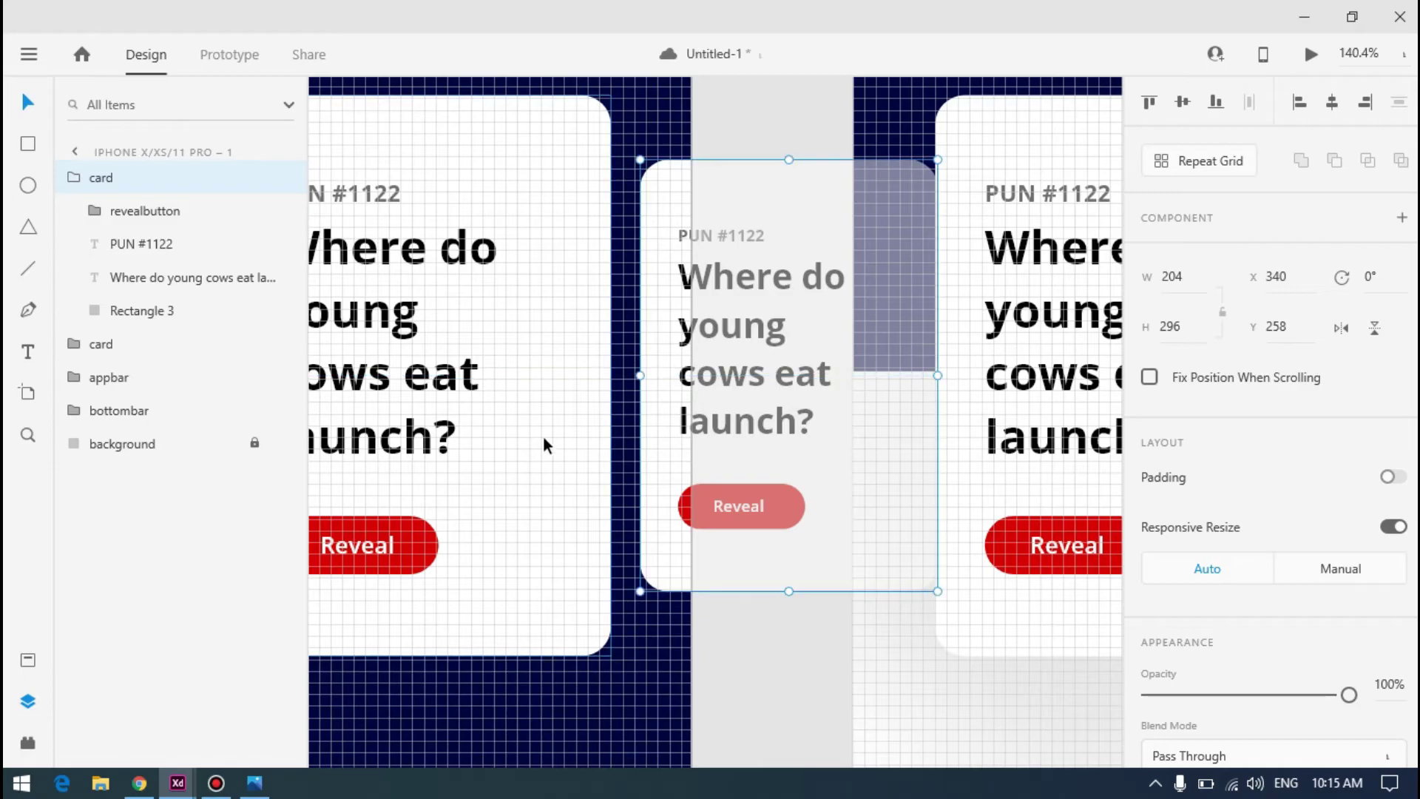
{"action": "scroll", "coordinate": [534, 445], "scroll_direction": "up", "scroll_amount": 5}
{"action": "scroll", "coordinate": [674, 320], "scroll_direction": "down", "scroll_amount": 10}
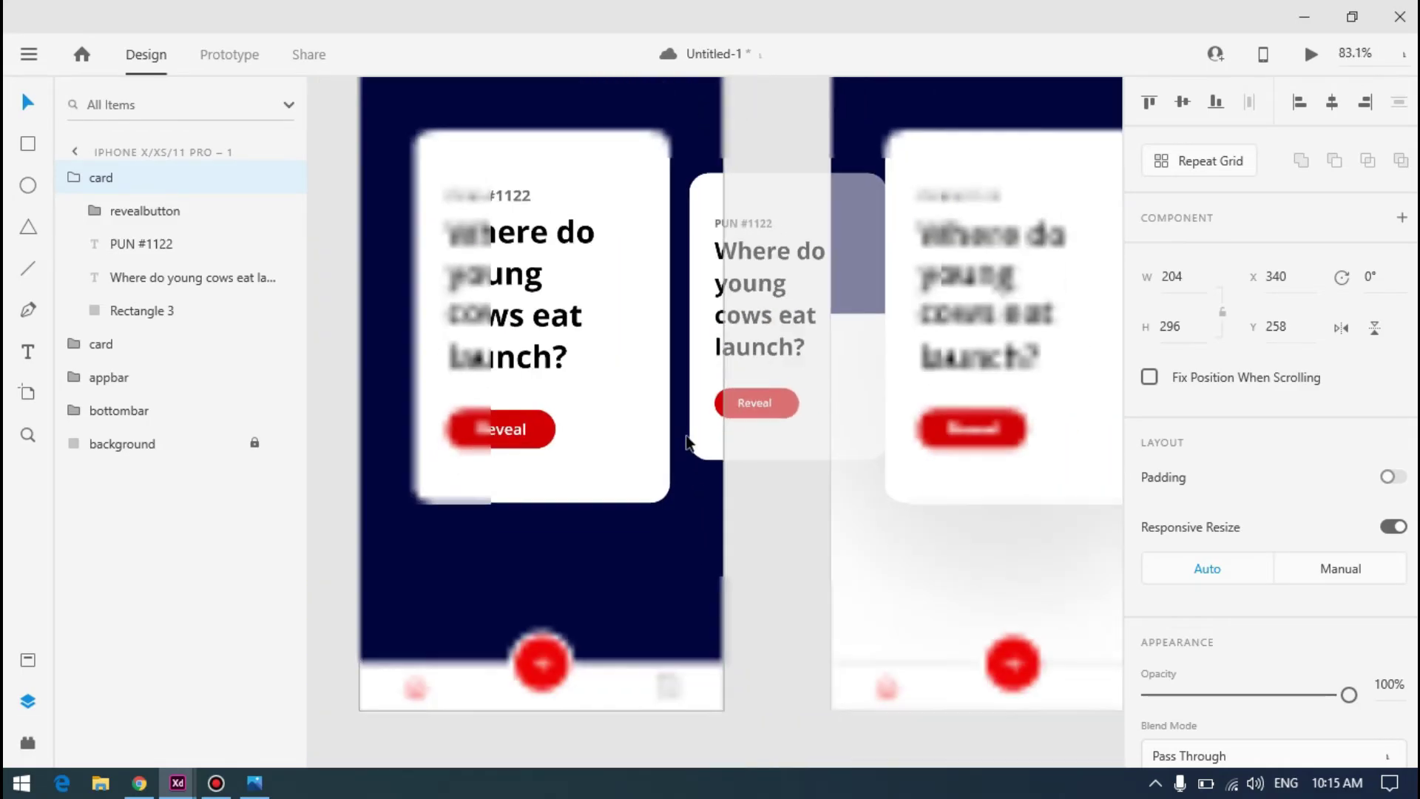
{"action": "scroll", "coordinate": [701, 400], "scroll_direction": "down", "scroll_amount": 3}
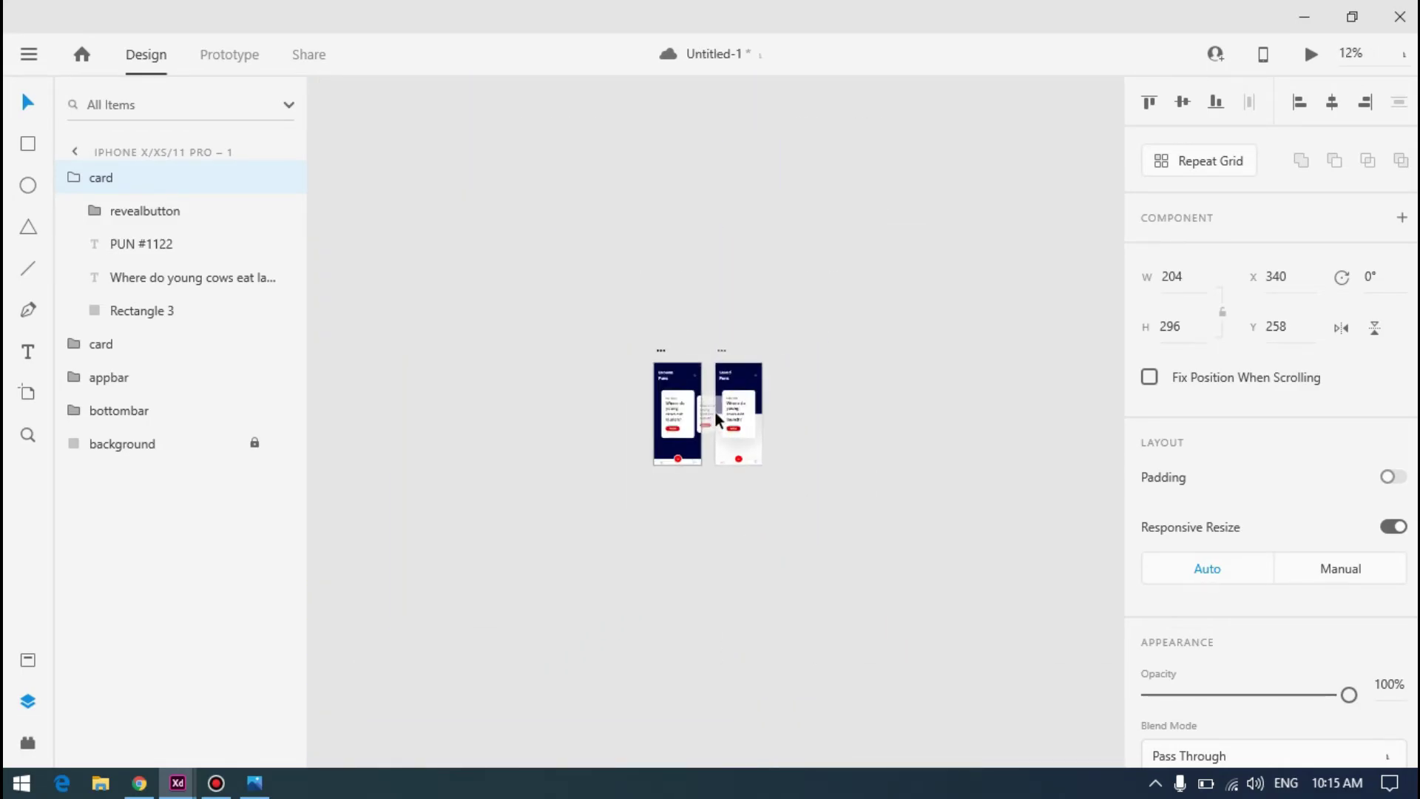
{"action": "scroll", "coordinate": [701, 400], "scroll_direction": "up", "scroll_amount": 12}
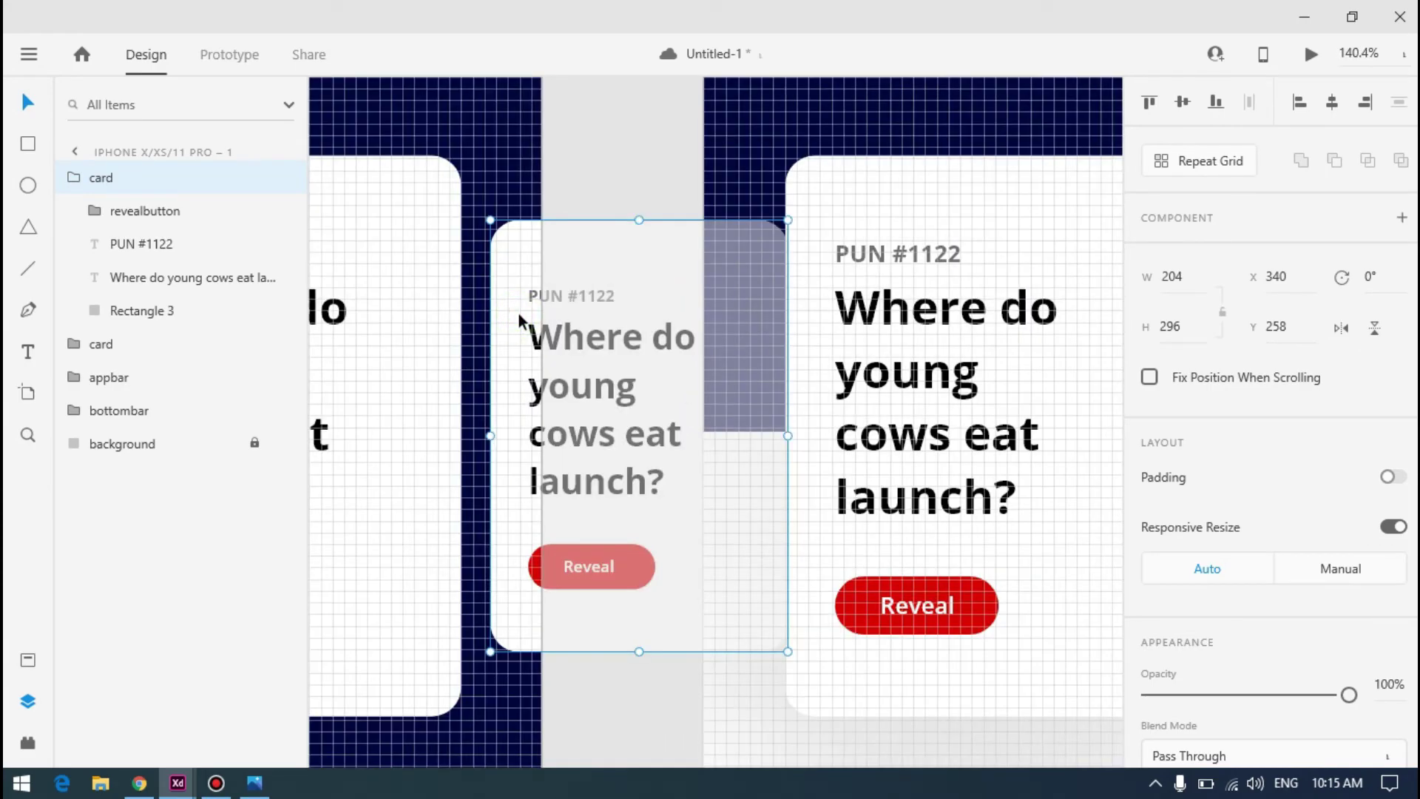
Paste a copy of the small card onto the Saved Puns artboard and place it over the left edge at X -176, Y 258
{"action": "left_click", "coordinate": [756, 340]}
{"action": "key", "text": "ctrl+v"}
{"action": "left_click_drag", "start_coordinate": [900, 374], "coordinate": [649, 392]}
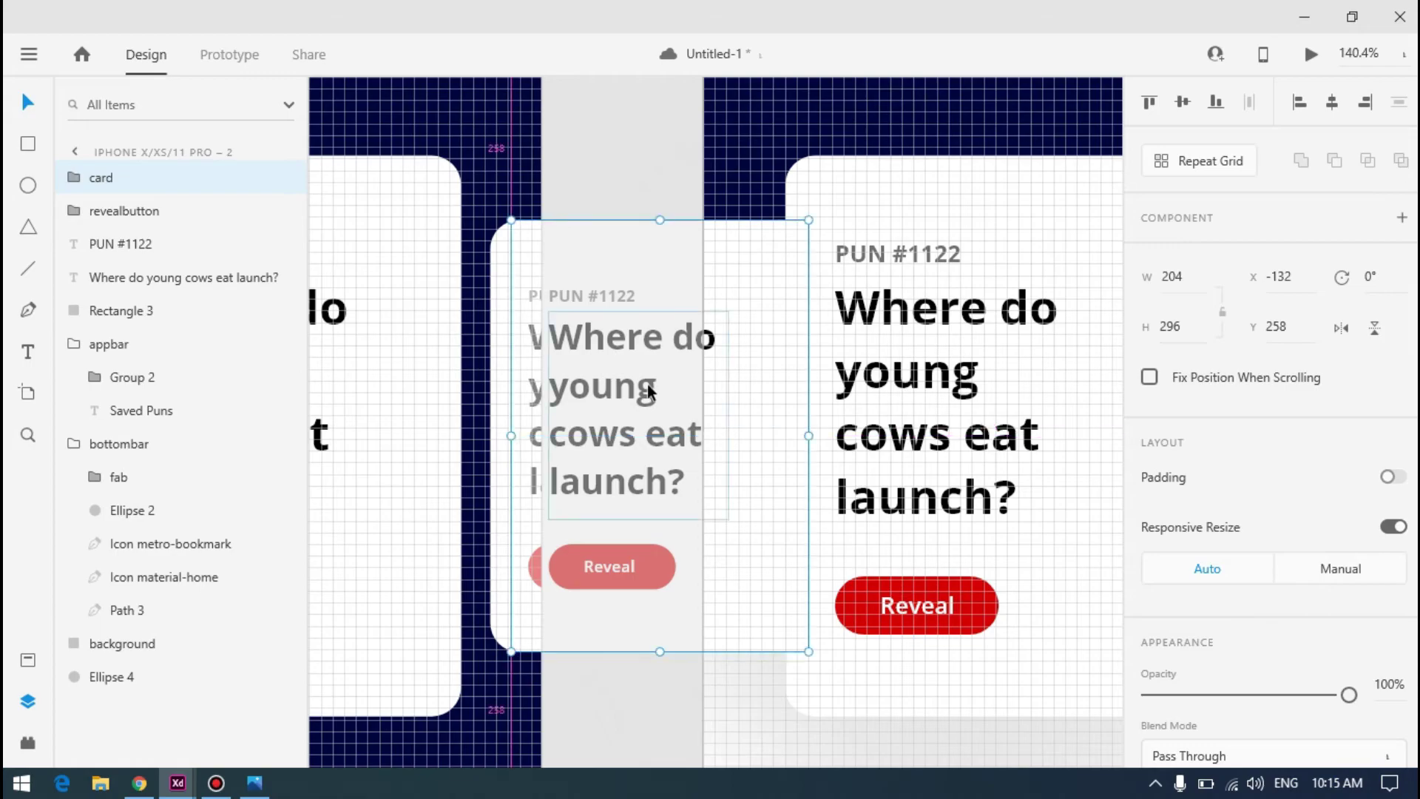
{"action": "key", "text": "alt+Tab"}
{"action": "key", "text": "alt+Tab"}
{"action": "left_click_drag", "start_coordinate": [757, 380], "coordinate": [687, 381]}
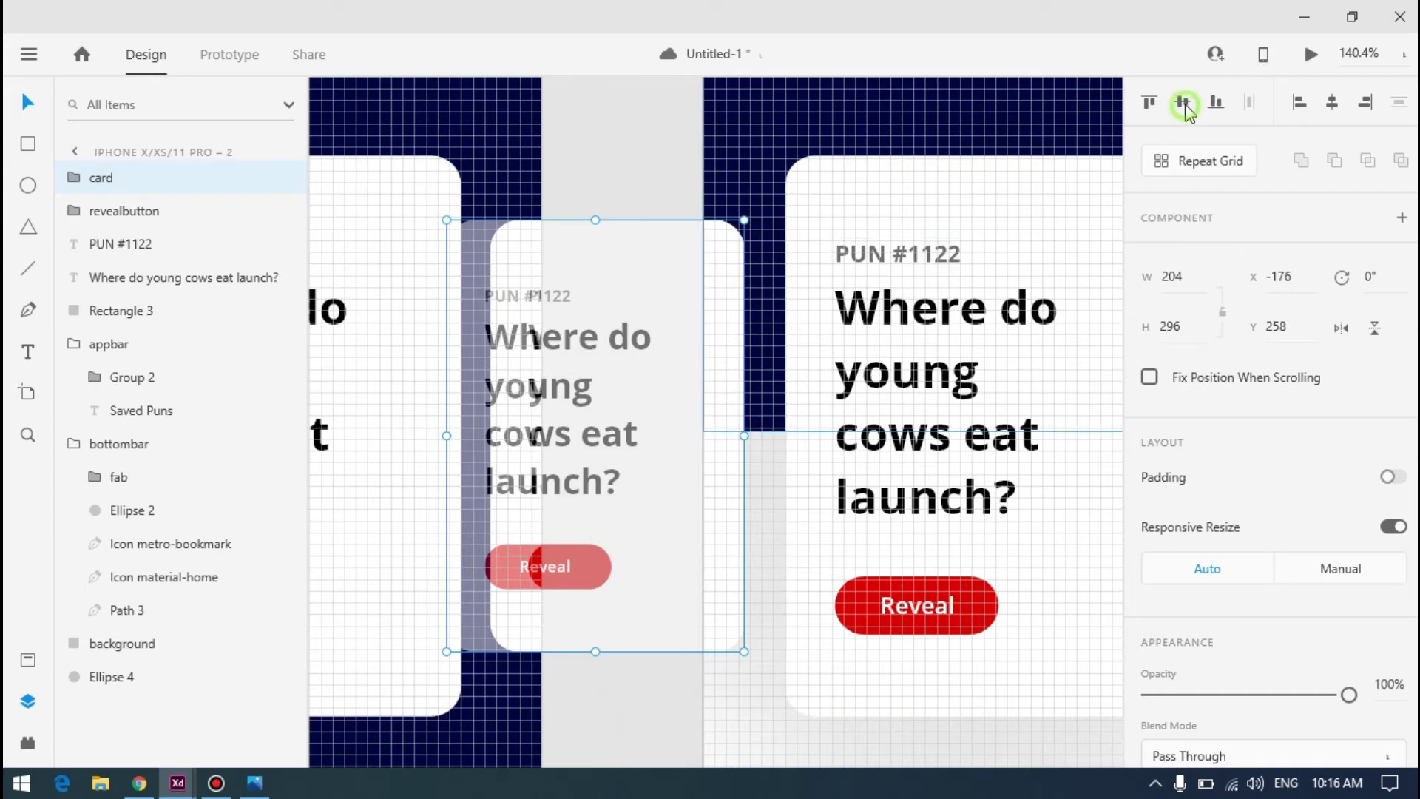
Nudge the pasted small card on the Saved Puns artboard rightward to X -168
{"action": "key", "text": "alt"}
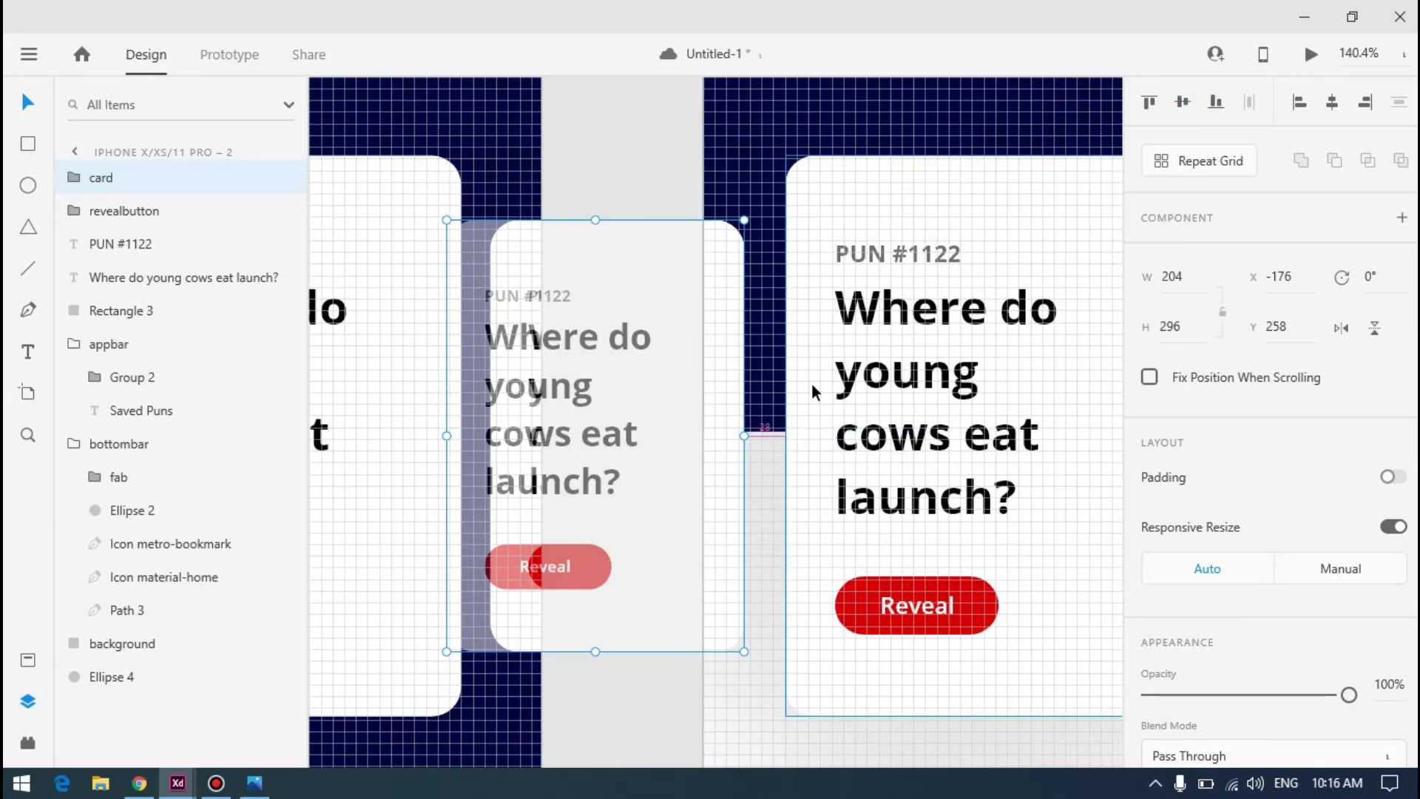
{"action": "key", "text": "Right"}
{"action": "key", "text": "Right"}
{"action": "key", "text": "Right"}
{"action": "key", "text": "Right"}
{"action": "key", "text": "Right"}
{"action": "key", "text": "Right"}
{"action": "key", "text": "Right"}
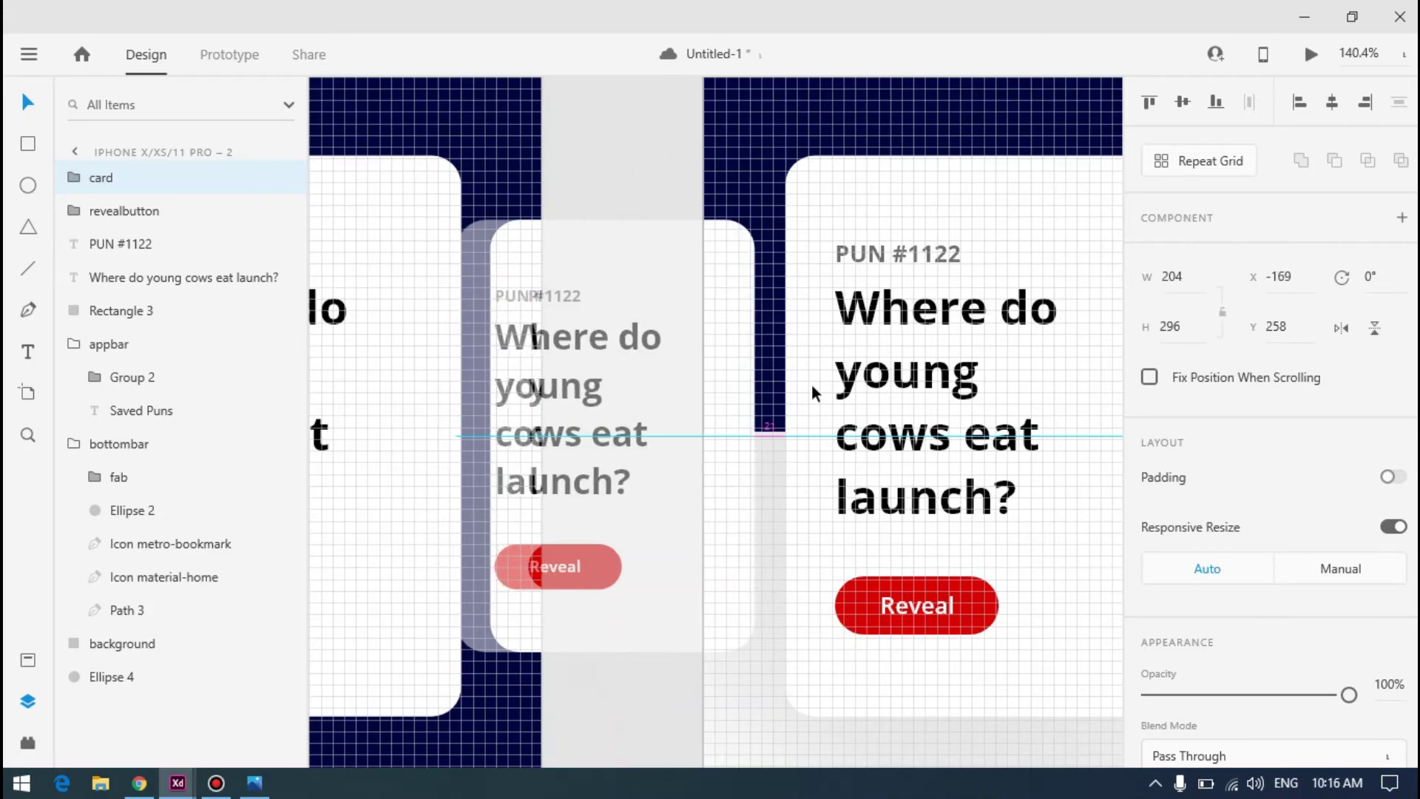
{"action": "key", "text": "Right"}
Place another copy of the small card over the Saved Puns artboard's right edge at X 340, Y 258
{"action": "scroll", "coordinate": [557, 374], "scroll_direction": "down", "scroll_amount": 2}
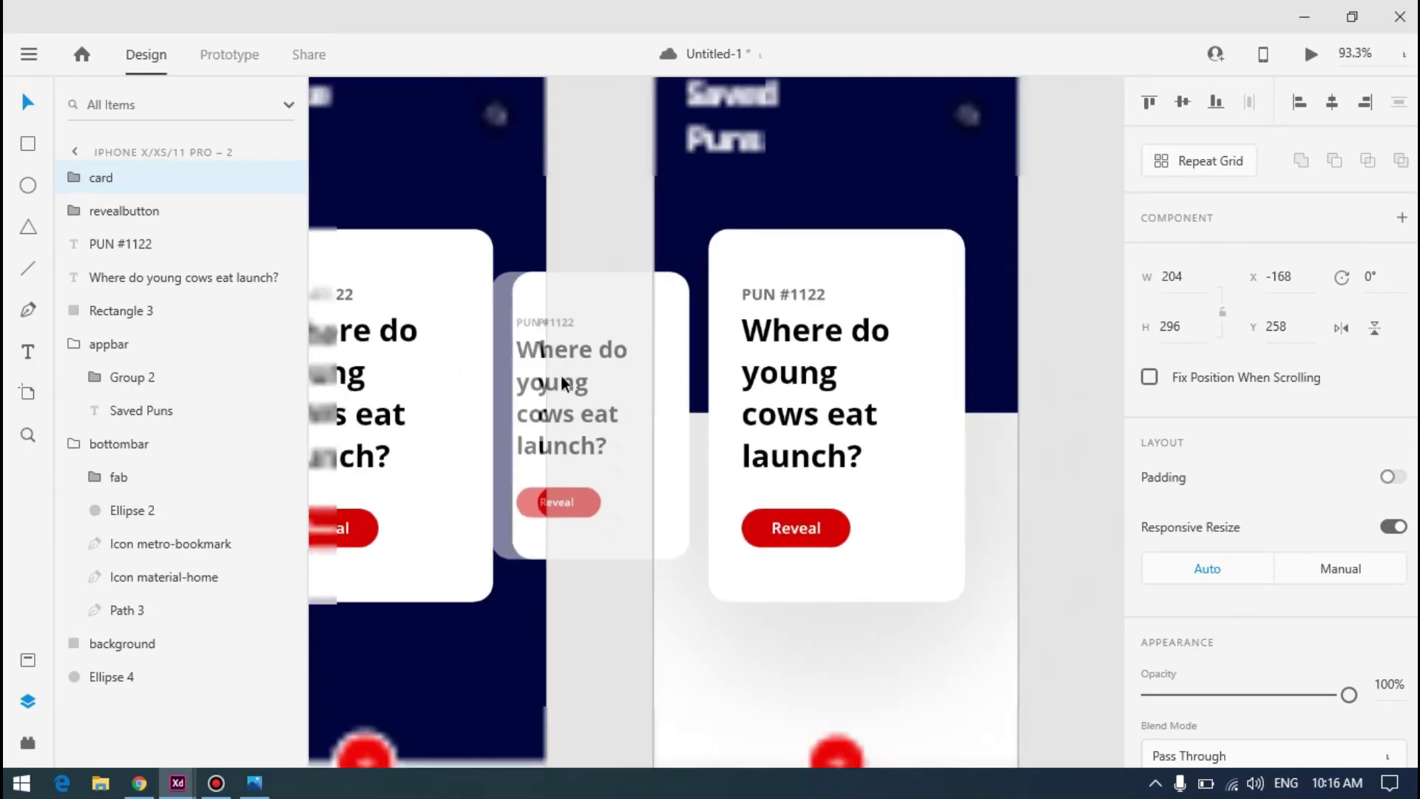
{"action": "scroll", "coordinate": [557, 375], "scroll_direction": "down", "scroll_amount": 1}
{"action": "left_click_drag", "start_coordinate": [584, 348], "coordinate": [822, 333]}
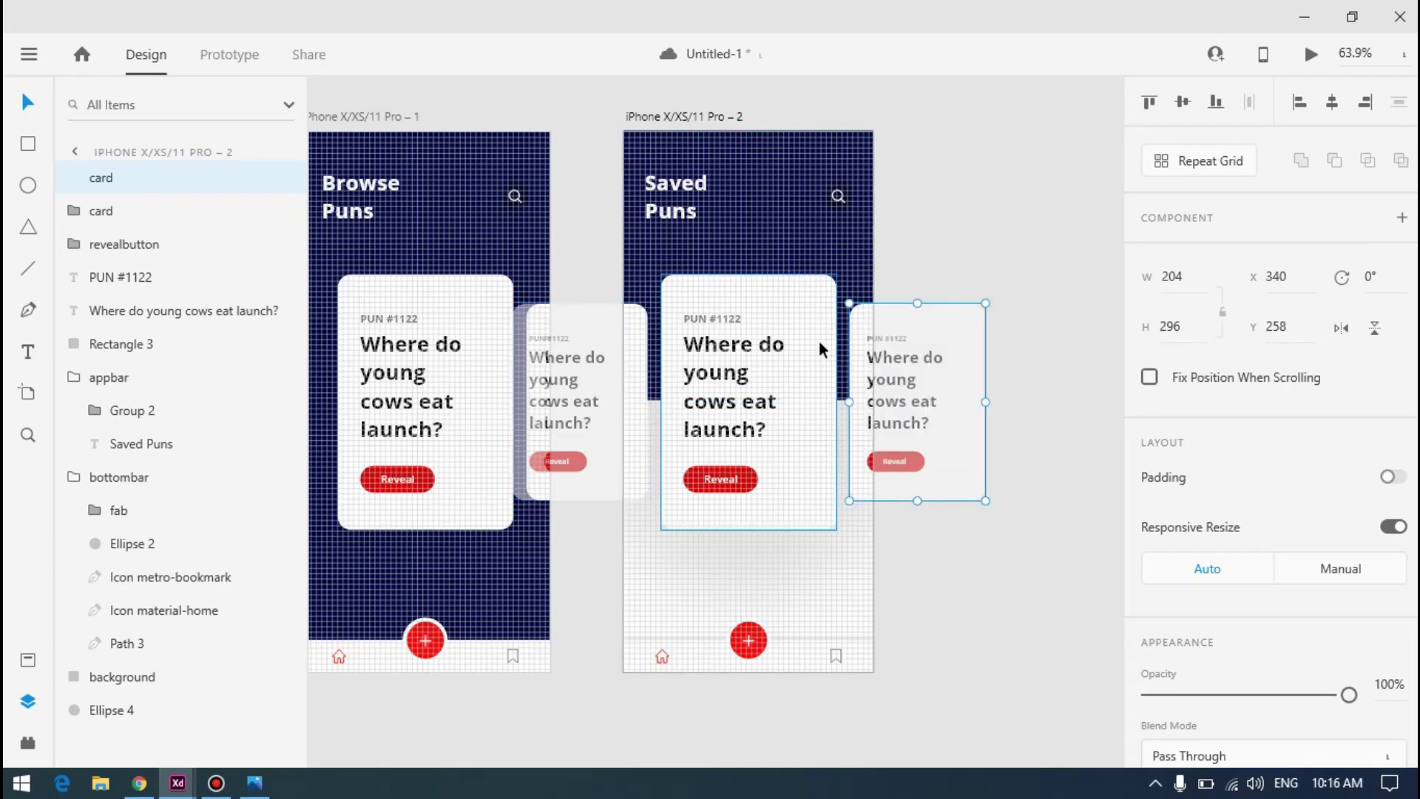
{"action": "scroll", "coordinate": [908, 354], "scroll_direction": "up", "scroll_amount": 3}
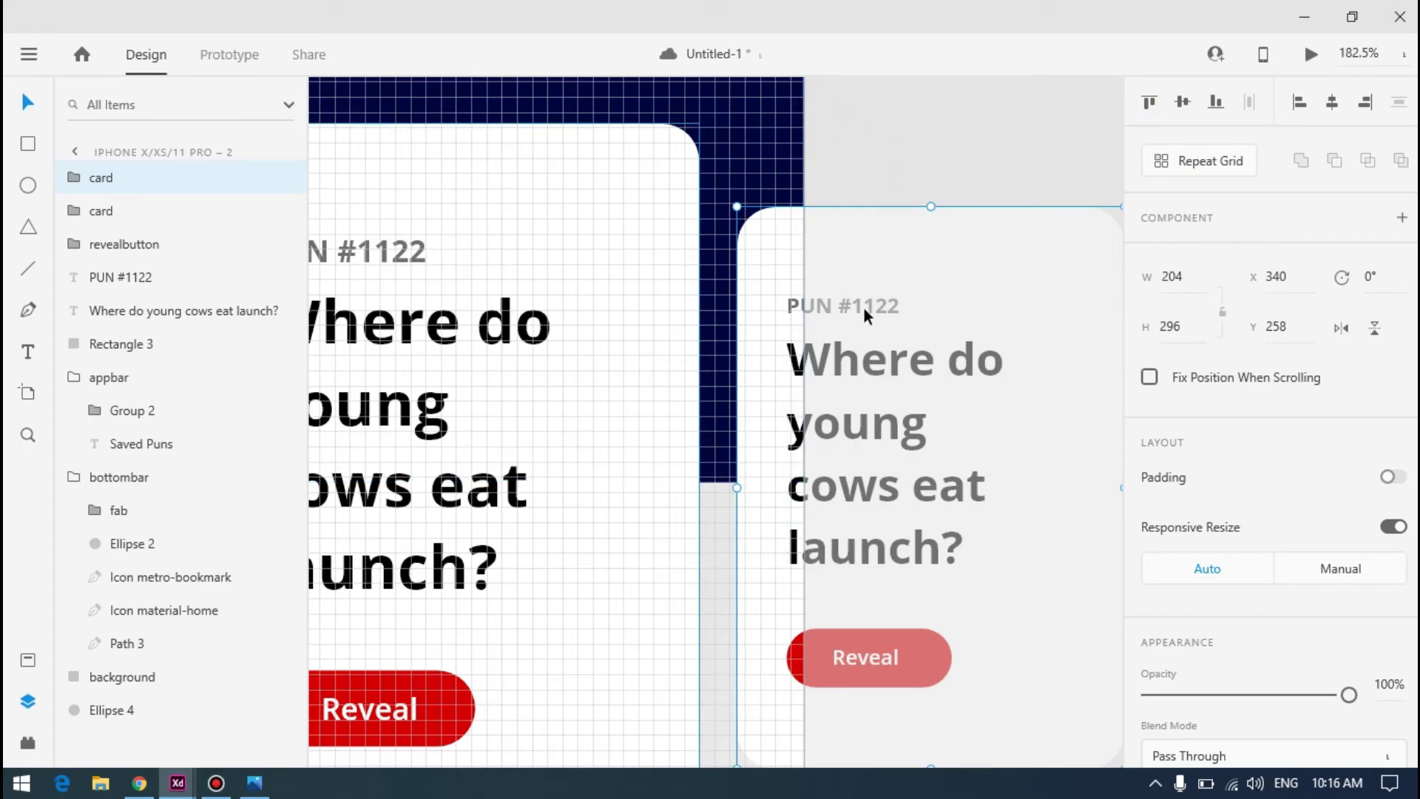
Deselect the small card and open the preview of the Browse Puns screen
{"action": "scroll", "coordinate": [888, 303], "scroll_direction": "down", "scroll_amount": 6}
{"action": "left_click", "coordinate": [1013, 510]}
{"action": "scroll", "coordinate": [814, 321], "scroll_direction": "up", "scroll_amount": 4}
{"action": "key", "text": "ctrl+apostrophe"}
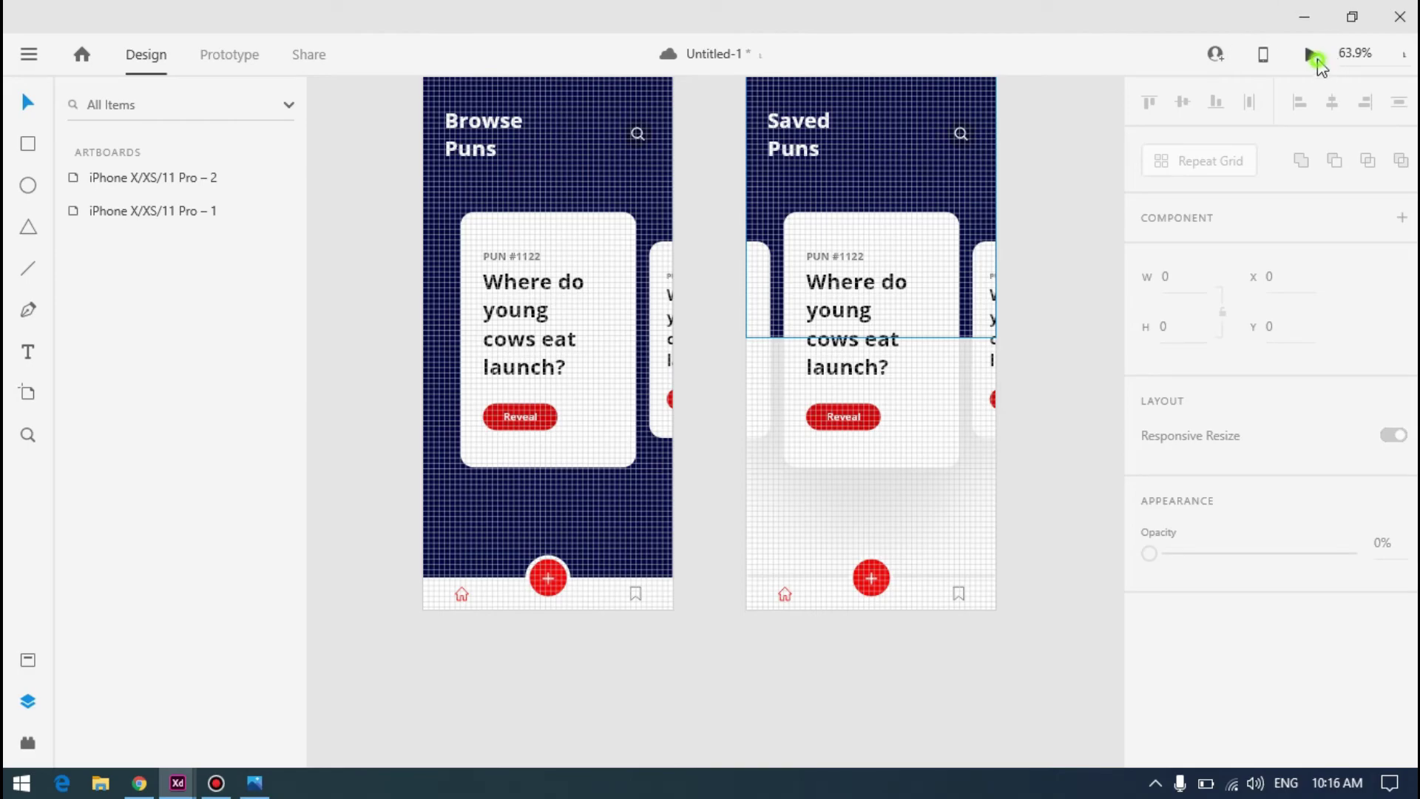
{"action": "left_click", "coordinate": [1314, 57]}
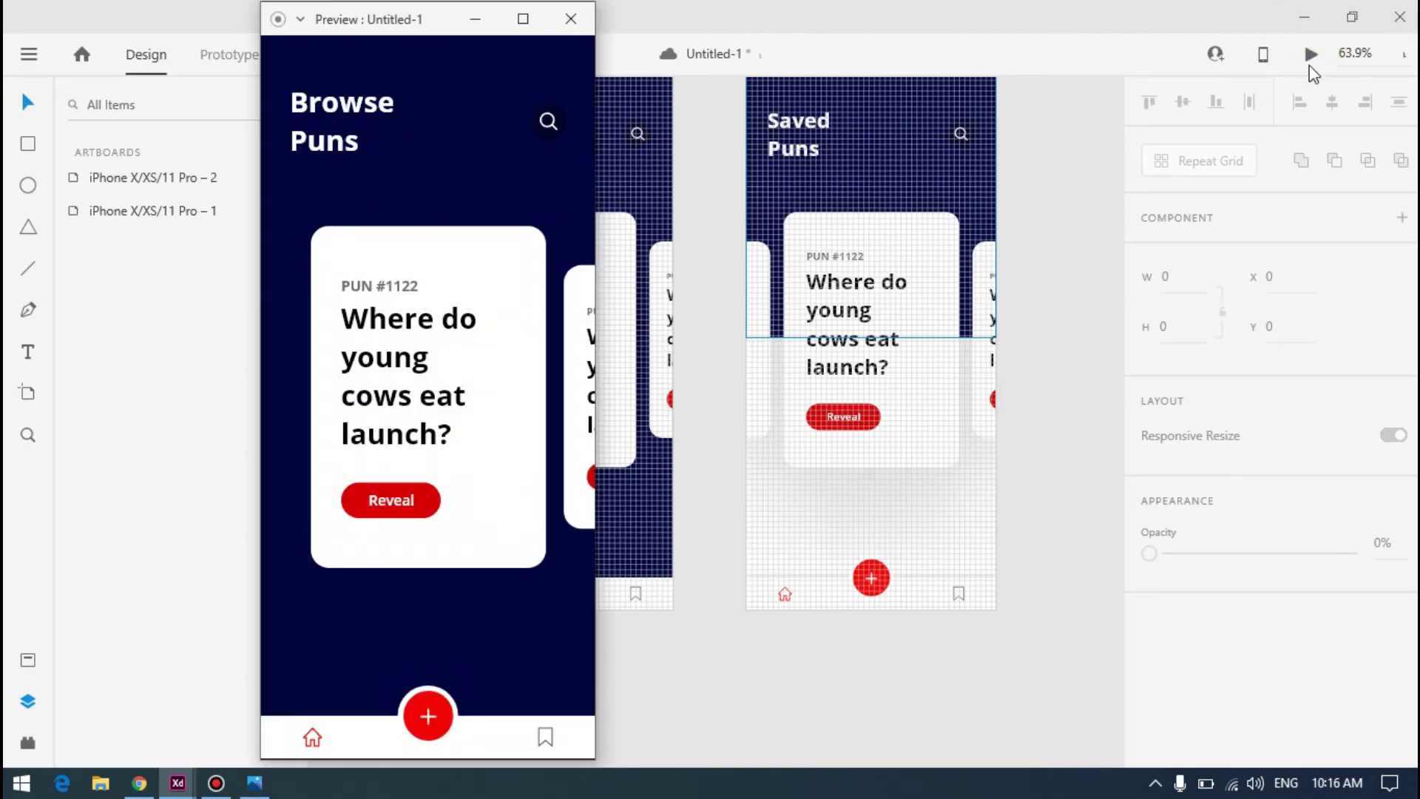
Test the Browse Puns screen by tapping its background and main card in the preview, and leave the preview
{"action": "left_click", "coordinate": [517, 610]}
{"action": "left_click", "coordinate": [517, 610]}
{"action": "left_click", "coordinate": [517, 609]}
{"action": "left_click", "coordinate": [517, 610]}
{"action": "left_click", "coordinate": [517, 609]}
{"action": "left_click", "coordinate": [517, 610]}
{"action": "left_click", "coordinate": [517, 609]}
{"action": "left_click", "coordinate": [516, 610]}
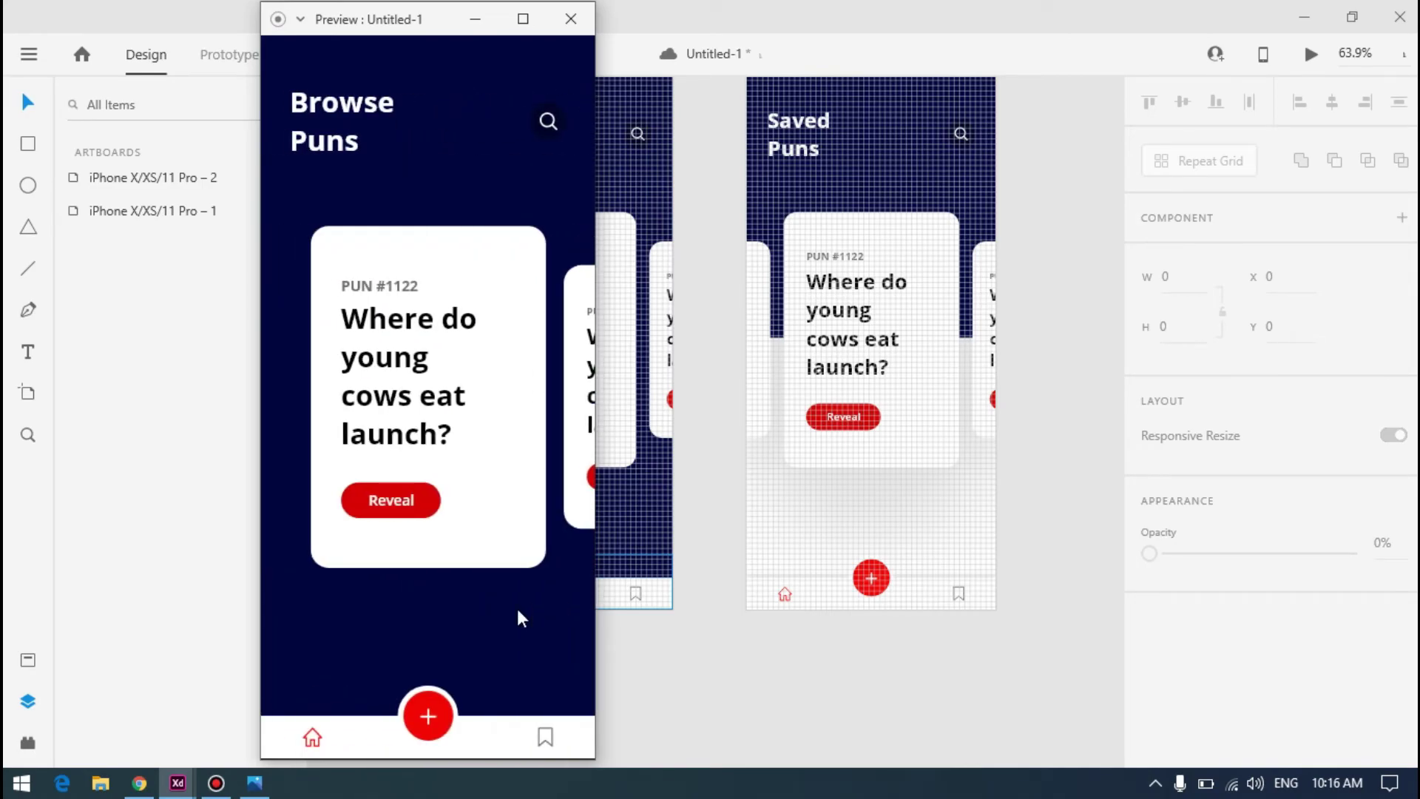
{"action": "left_click", "coordinate": [527, 408]}
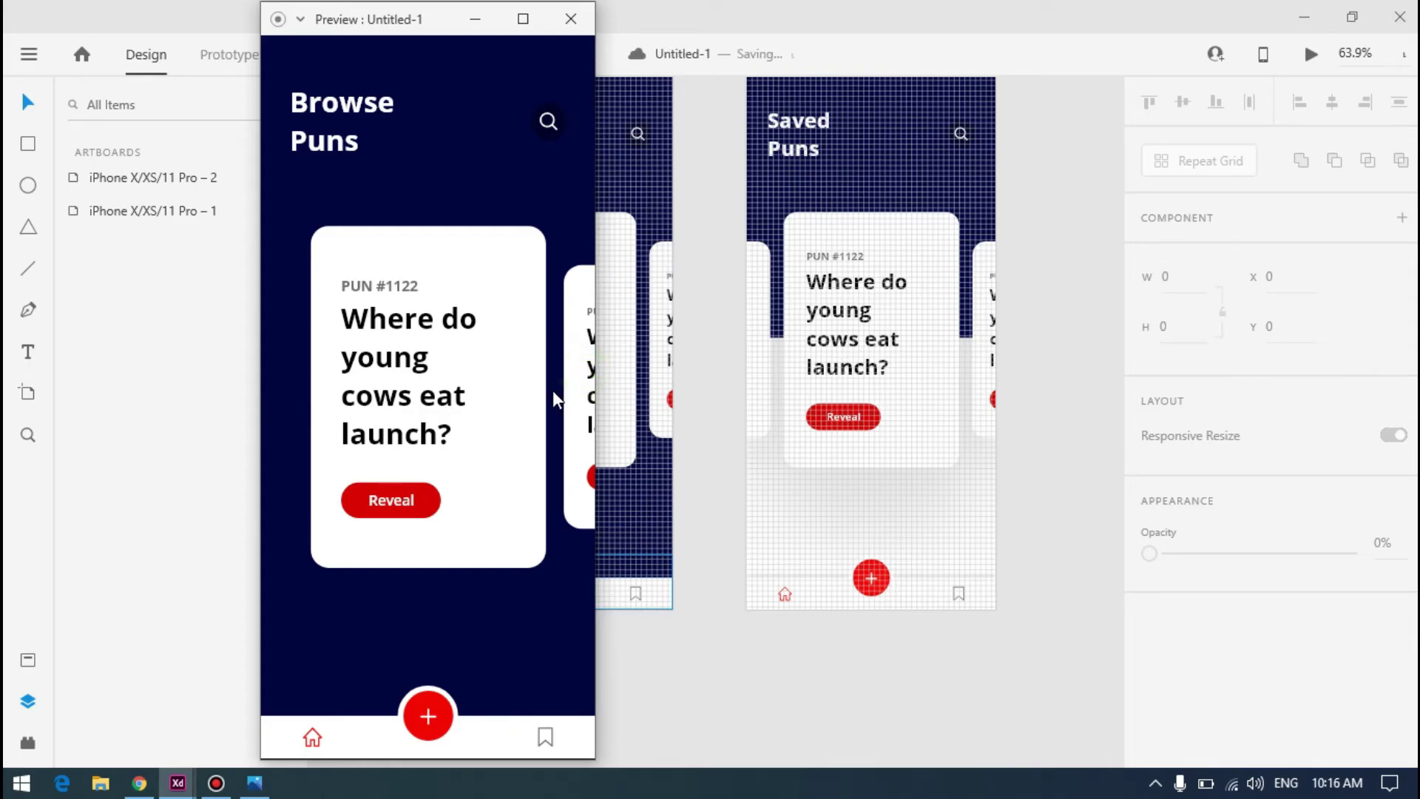
{"action": "left_click", "coordinate": [849, 751]}
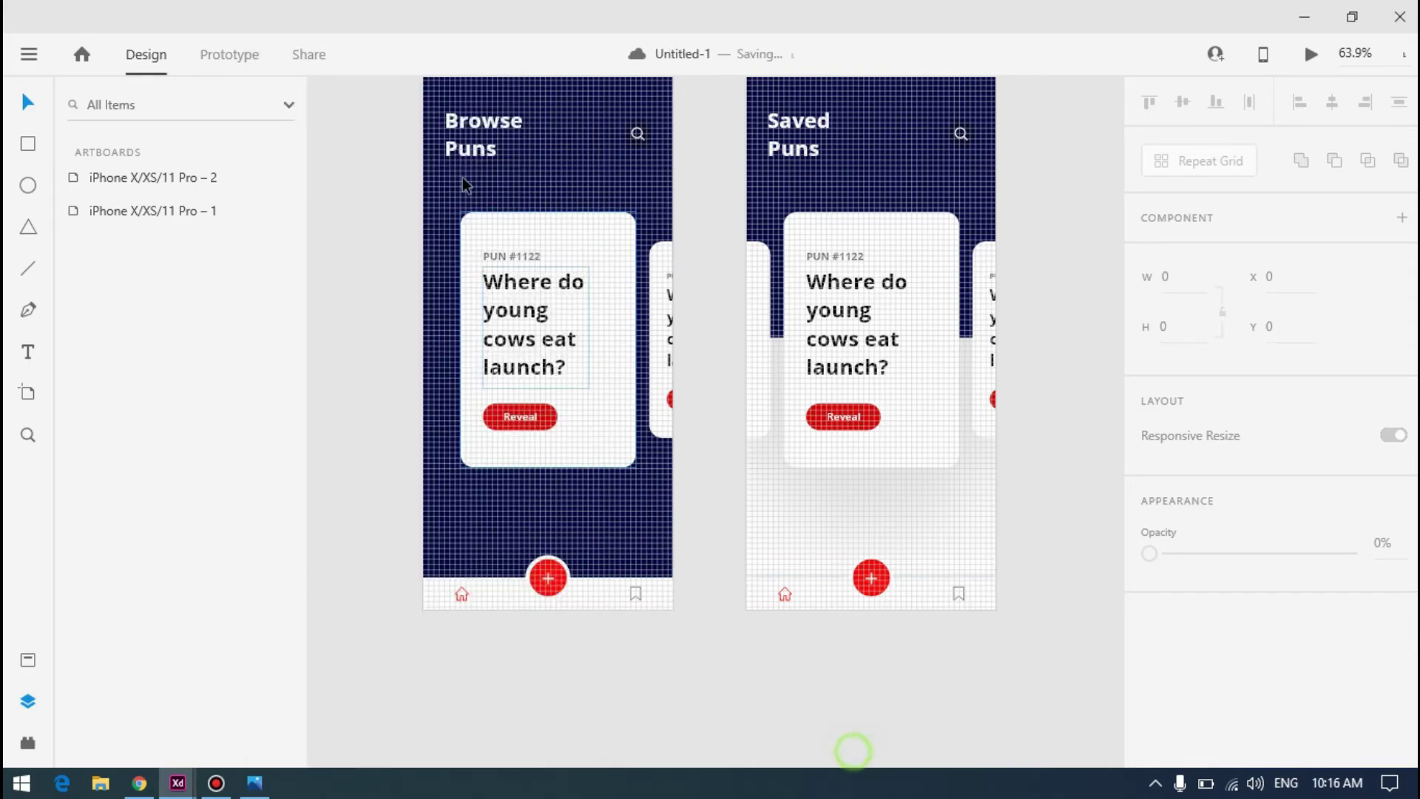
Examine the main card and the small neighbouring card on the Browse Puns artboard in prototyping and design modes
{"action": "left_click", "coordinate": [229, 58]}
{"action": "left_click", "coordinate": [597, 542]}
{"action": "scroll", "coordinate": [464, 405], "scroll_direction": "down", "scroll_amount": 3}
{"action": "scroll", "coordinate": [796, 291], "scroll_direction": "up", "scroll_amount": 3}
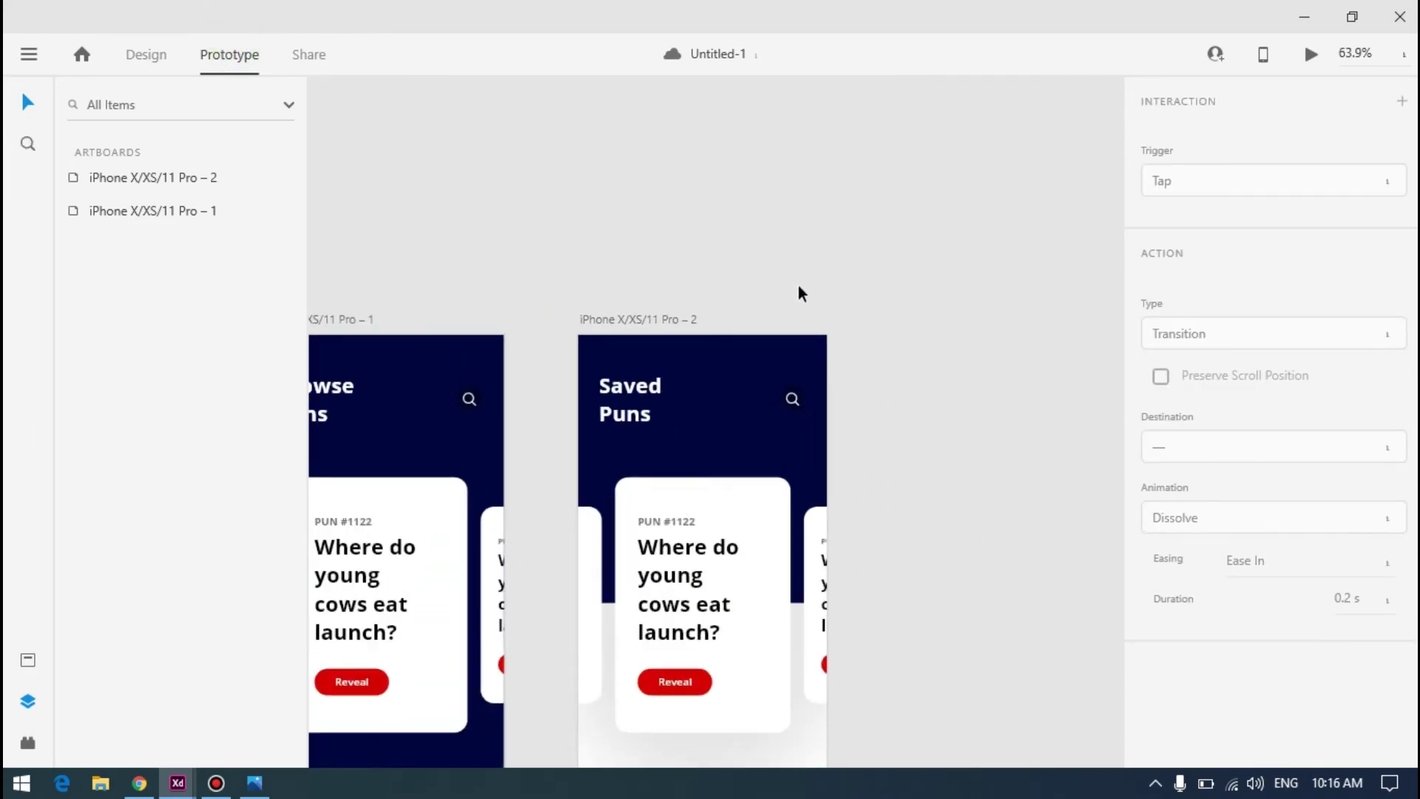
{"action": "scroll", "coordinate": [518, 222], "scroll_direction": "down", "scroll_amount": 5}
{"action": "scroll", "coordinate": [561, 295], "scroll_direction": "up", "scroll_amount": 3}
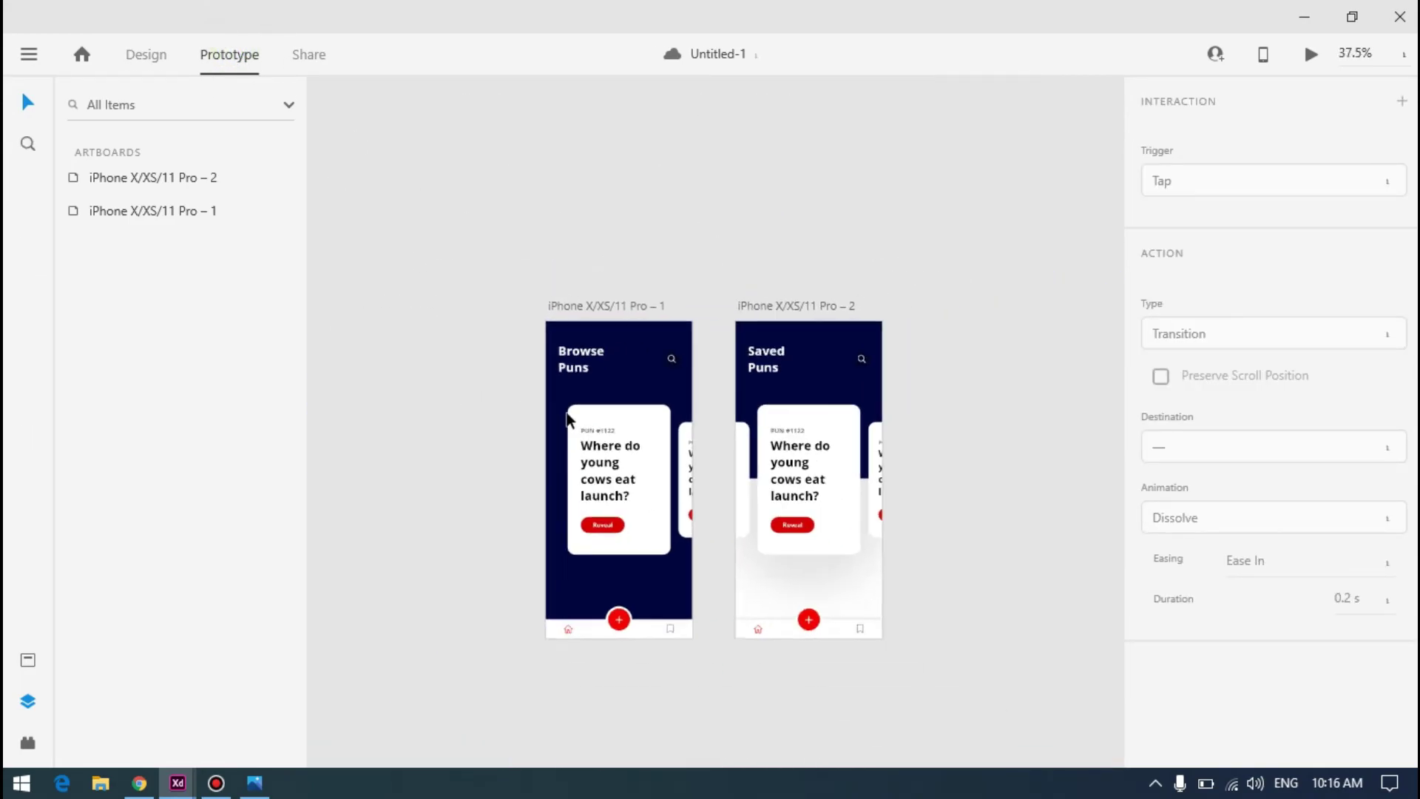
{"action": "scroll", "coordinate": [628, 446], "scroll_direction": "down", "scroll_amount": 2}
{"action": "scroll", "coordinate": [535, 442], "scroll_direction": "up", "scroll_amount": 5}
{"action": "left_click", "coordinate": [574, 441]}
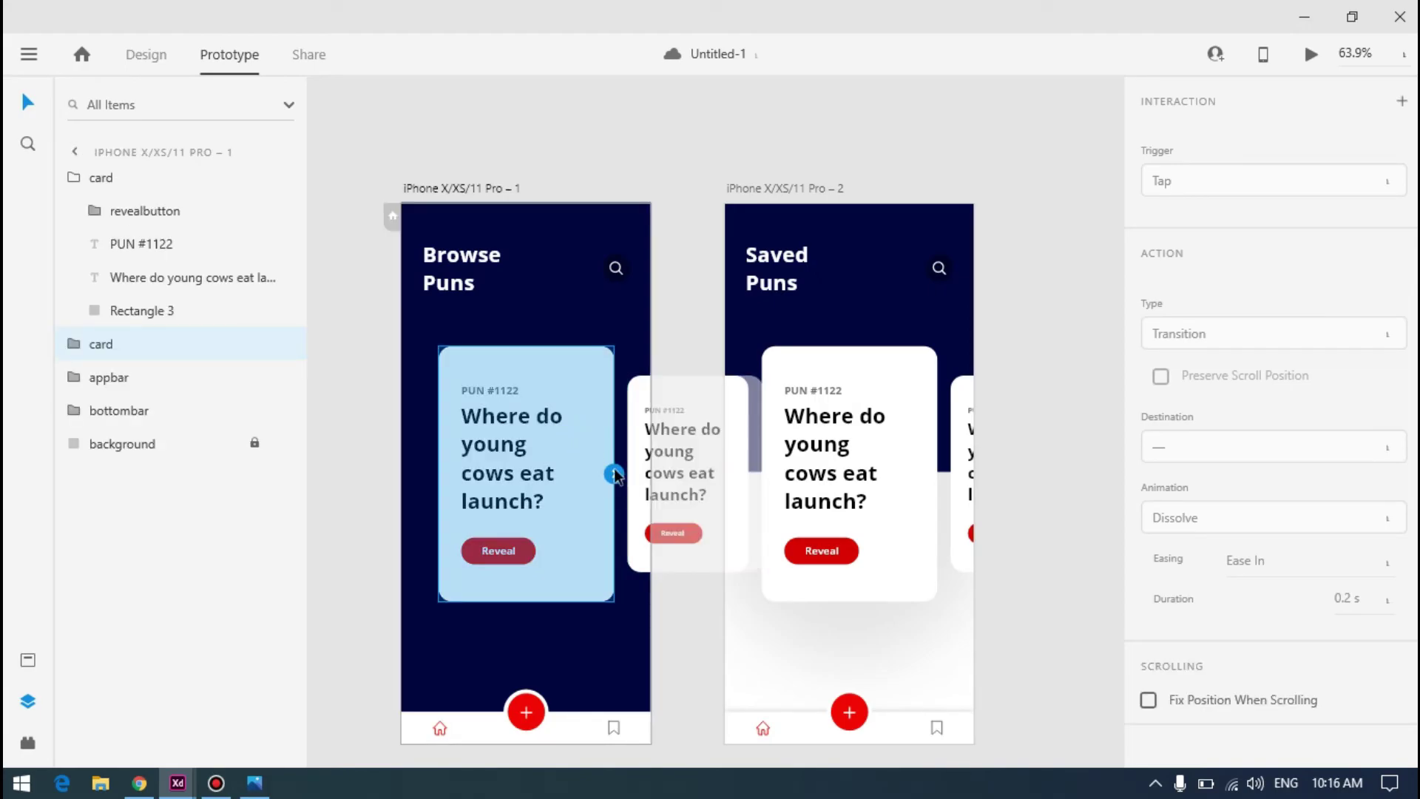
{"action": "left_click", "coordinate": [138, 56]}
{"action": "left_click", "coordinate": [580, 404]}
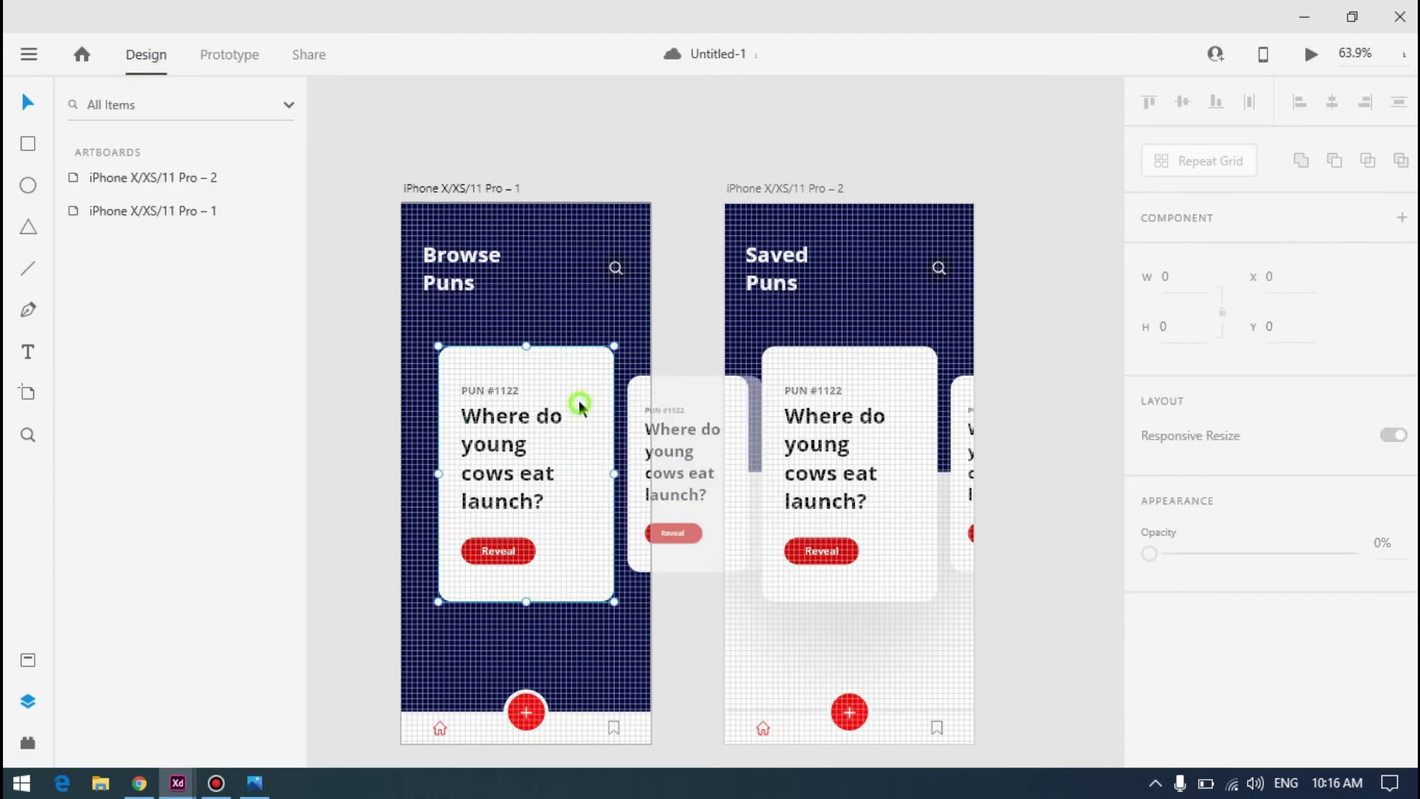
{"action": "left_click", "coordinate": [634, 440]}
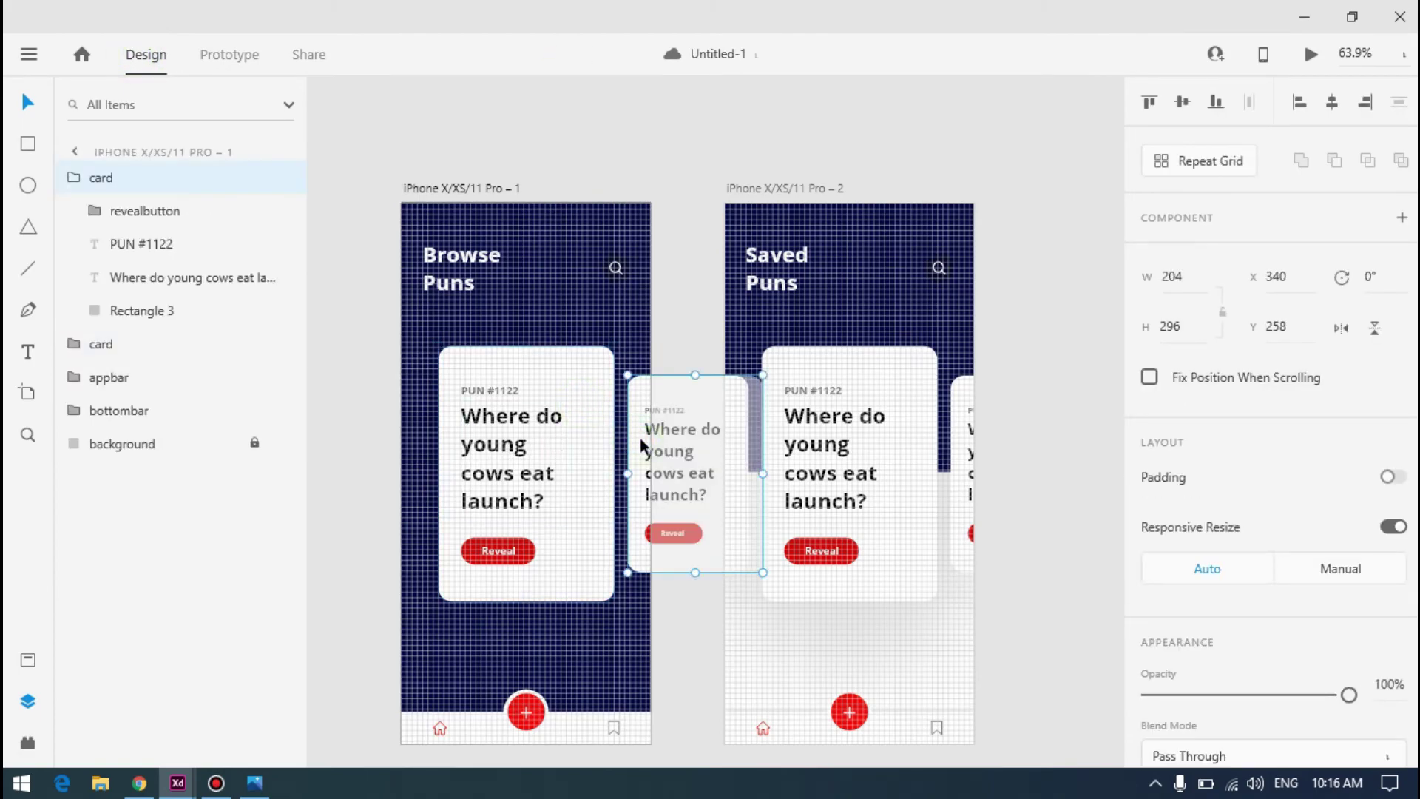
Group the main Saved Puns card's rectangle, pun number, question text and reveal button, and name the group card
{"action": "left_click", "coordinate": [902, 385]}
{"action": "scroll", "coordinate": [863, 415], "scroll_direction": "up", "scroll_amount": 5}
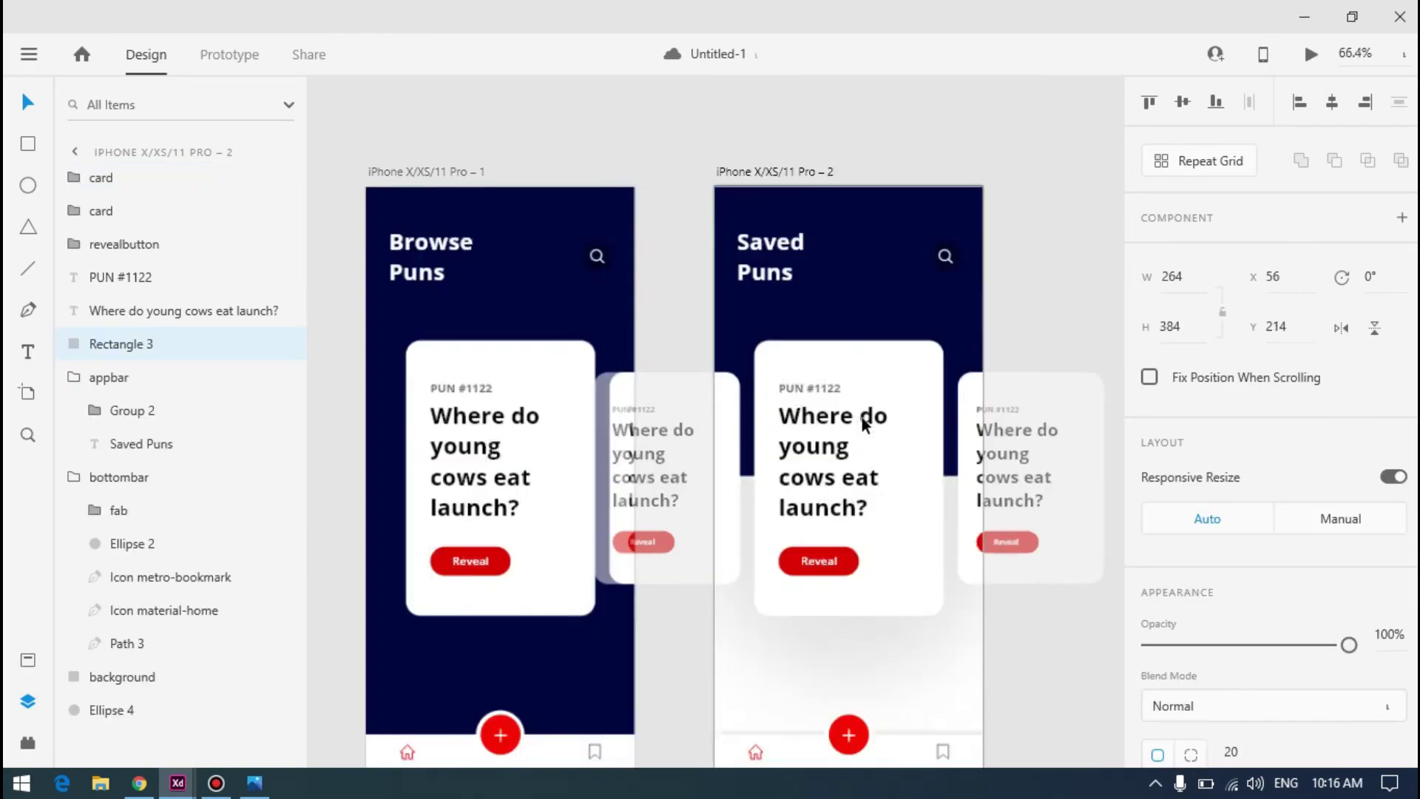
{"action": "left_click", "coordinate": [783, 371], "text": "shift"}
{"action": "left_click", "coordinate": [806, 418], "text": "shift"}
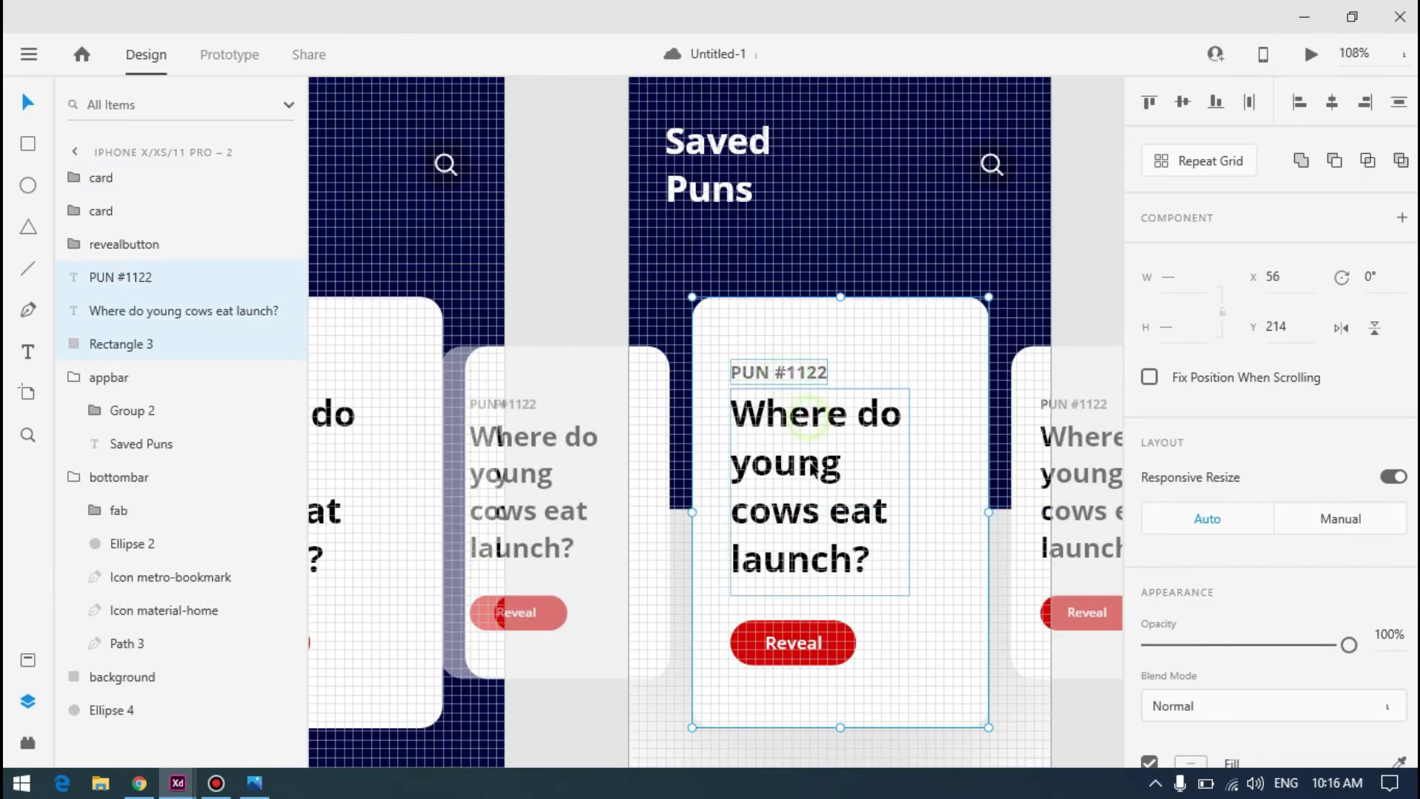
{"action": "left_click", "coordinate": [819, 648], "text": "shift"}
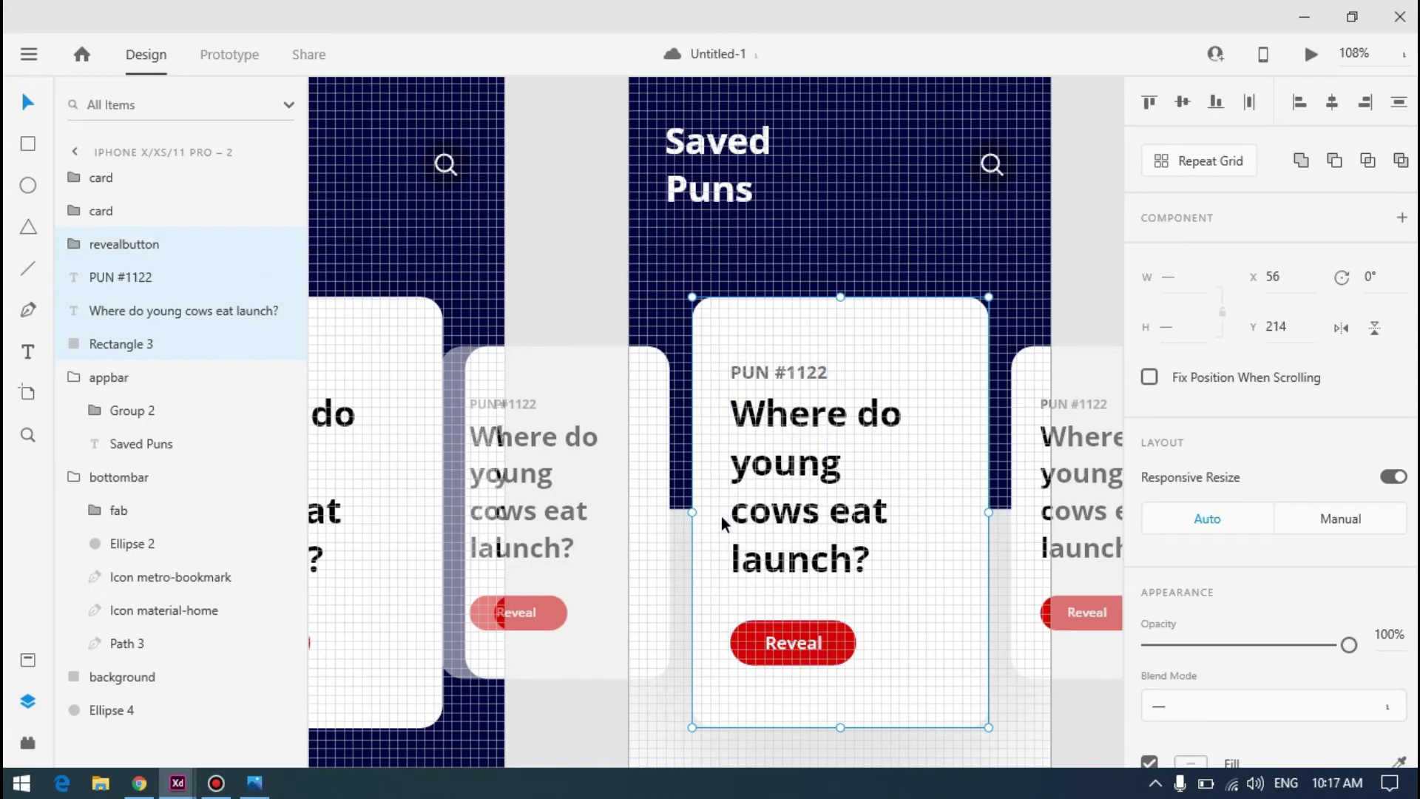
{"action": "key", "text": "ctrl+g"}
{"action": "key", "text": "a"}
{"action": "double_click", "coordinate": [113, 244]}
{"action": "type", "text": "card"}
{"action": "key", "text": "Return"}
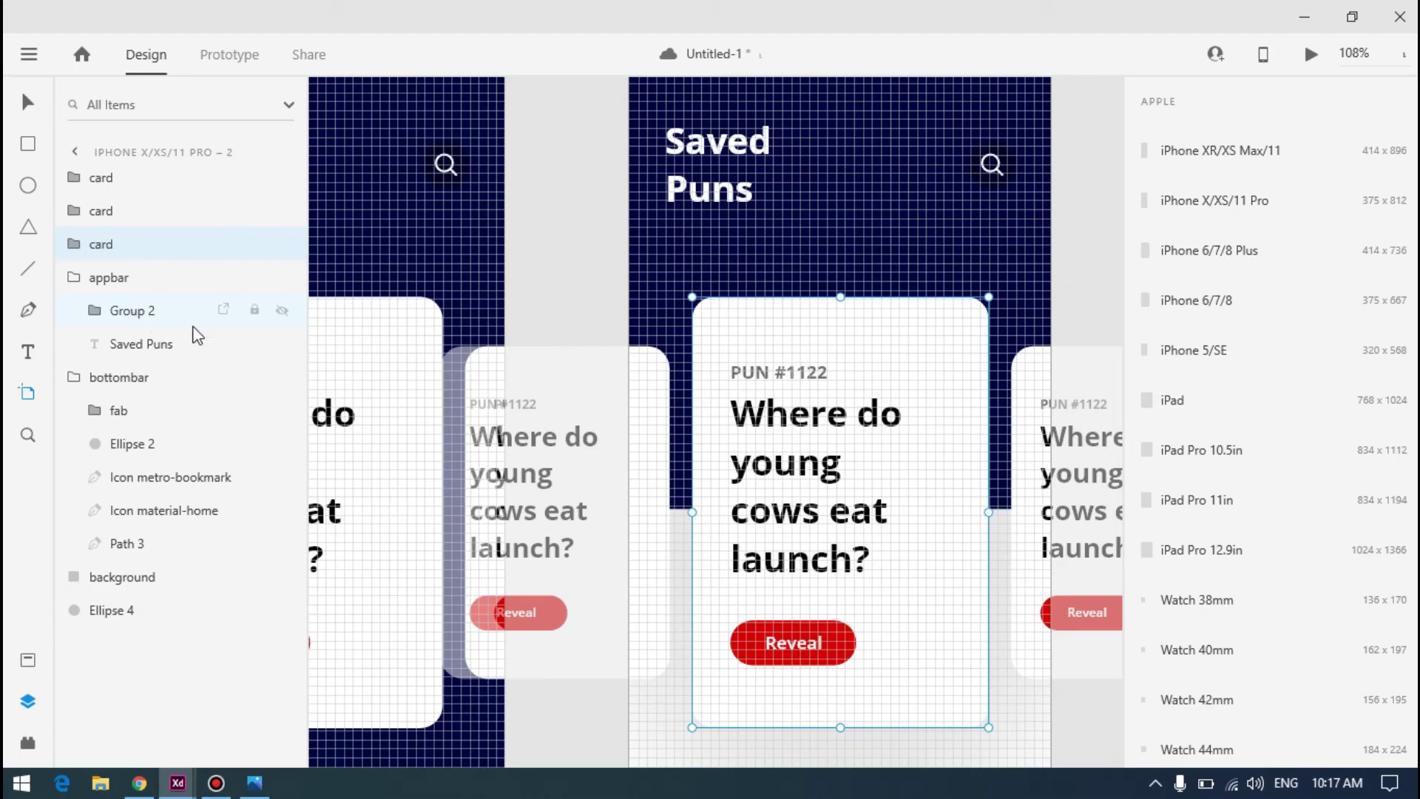
Collapse the appbar and bottombar groups of the Saved Puns artboard and lock its background layer
{"action": "left_click", "coordinate": [72, 278]}
{"action": "left_click", "coordinate": [66, 311]}
{"action": "left_click", "coordinate": [122, 344]}
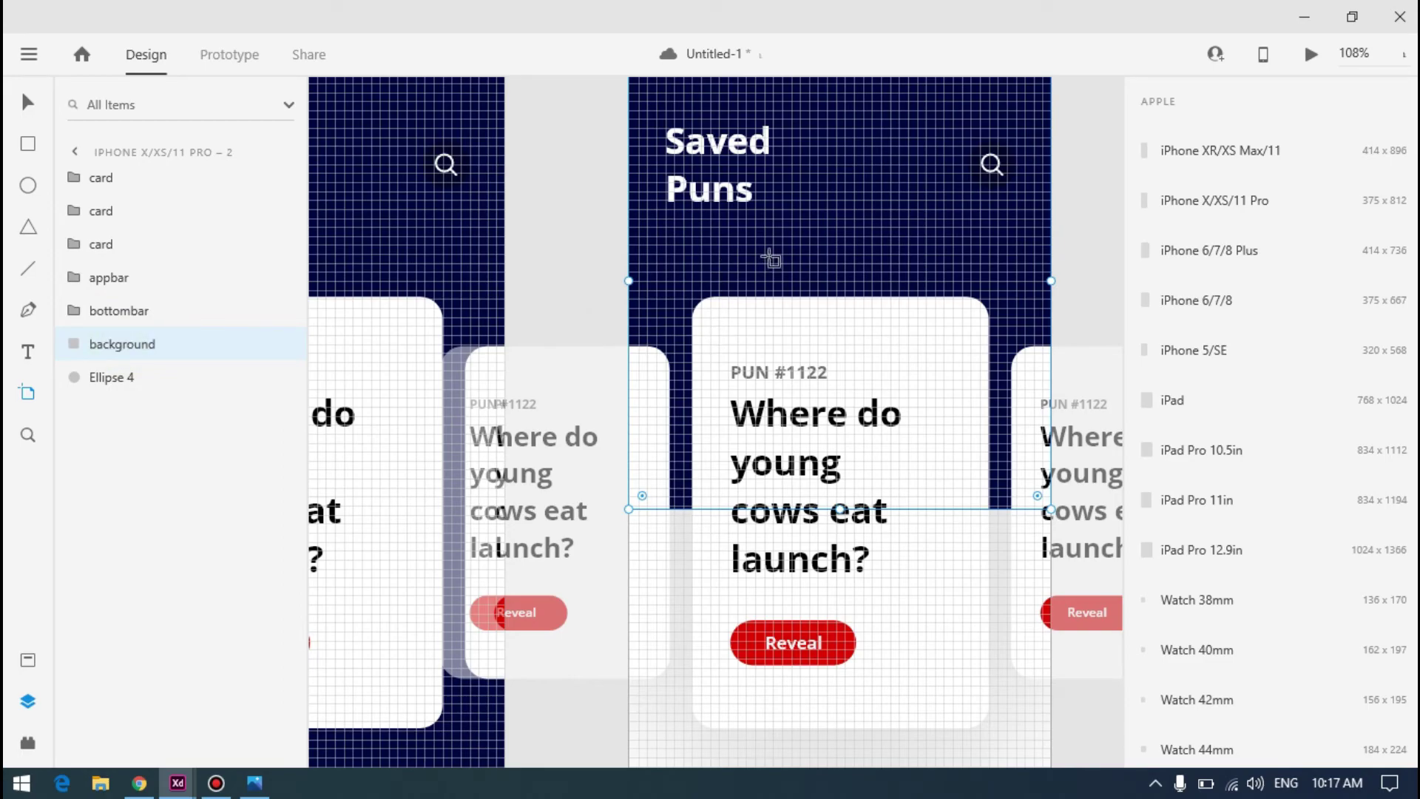
{"action": "key", "text": "ctrl+l"}
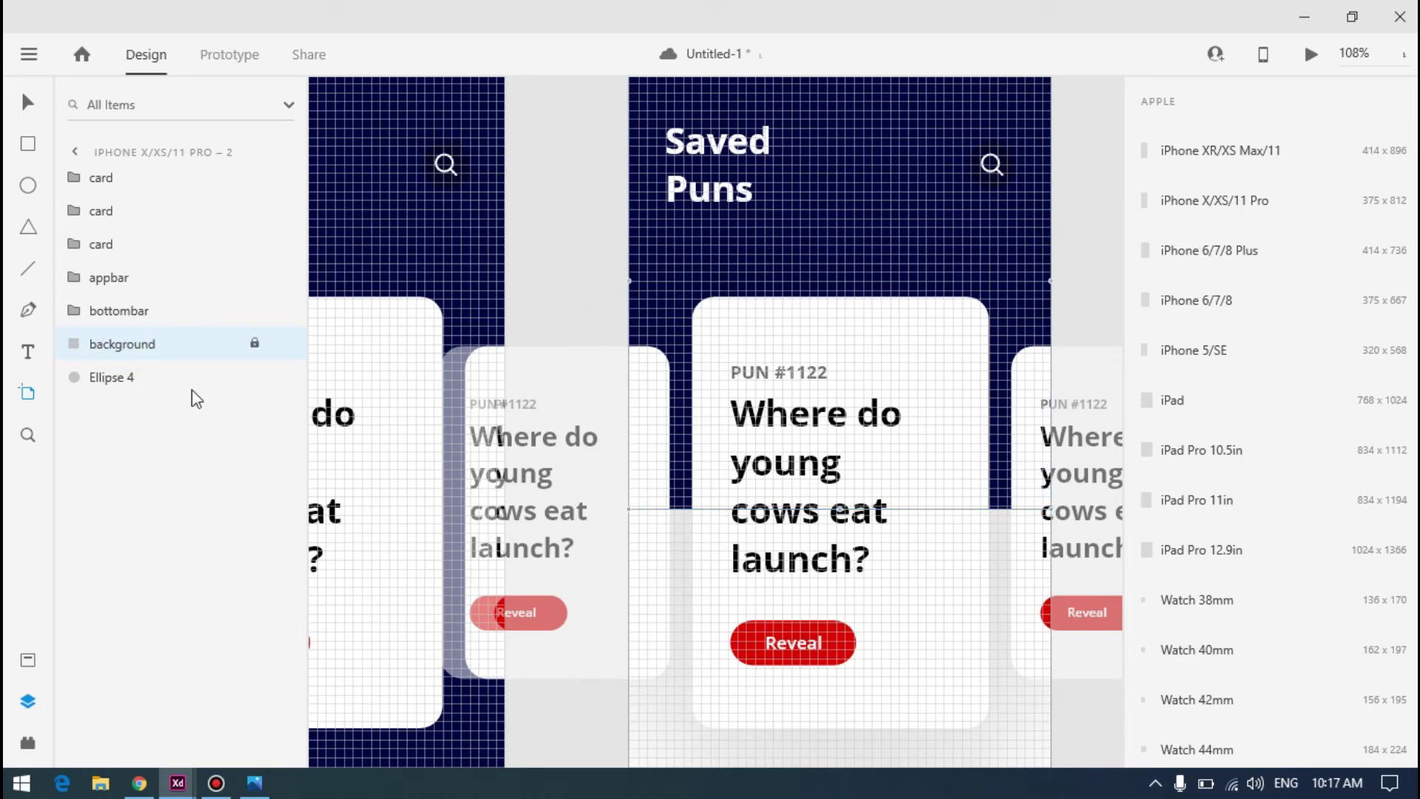
{"action": "left_click", "coordinate": [141, 380]}
{"action": "key", "text": "ctrl+0"}
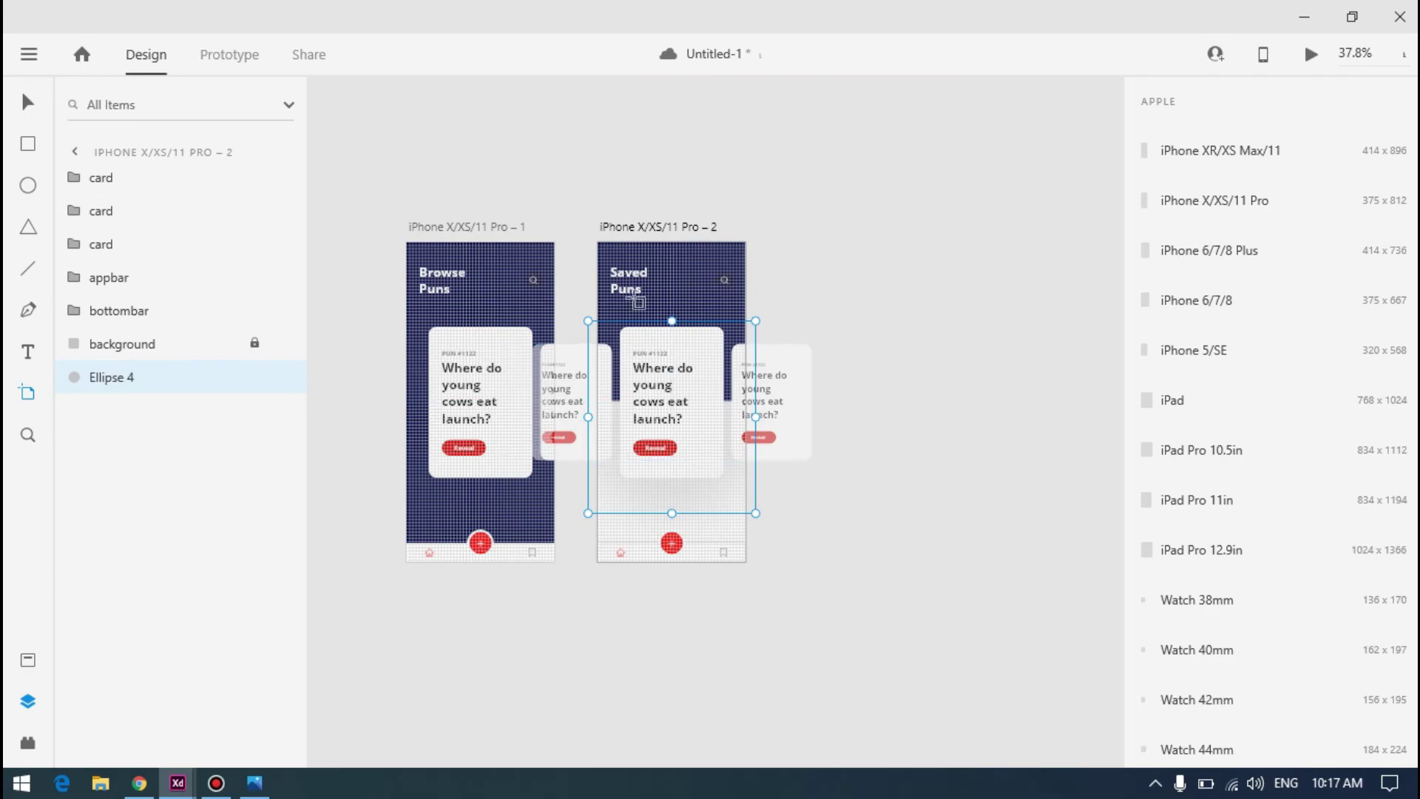
{"action": "left_click", "coordinate": [948, 454]}
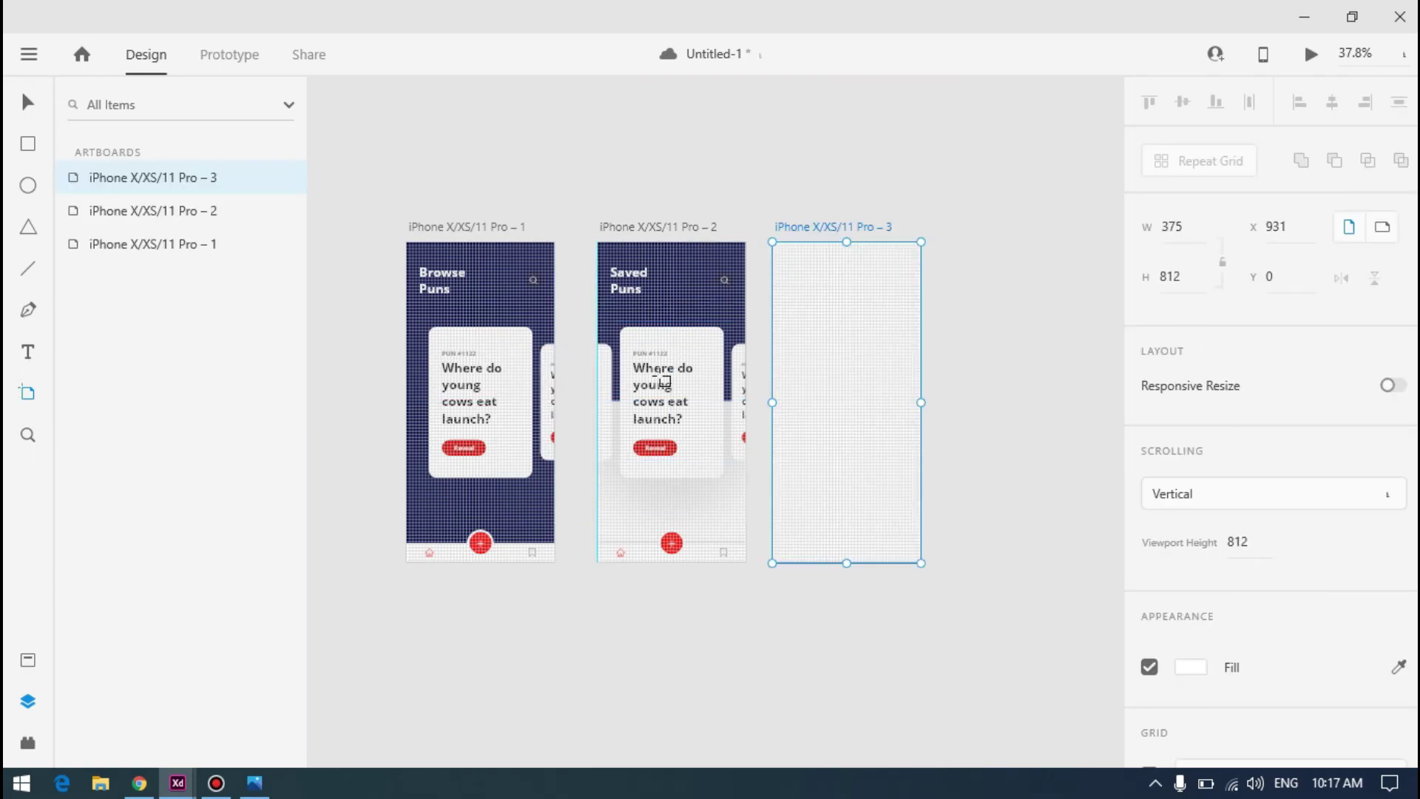
{"action": "left_click", "coordinate": [1020, 266]}
{"action": "left_click", "coordinate": [28, 103]}
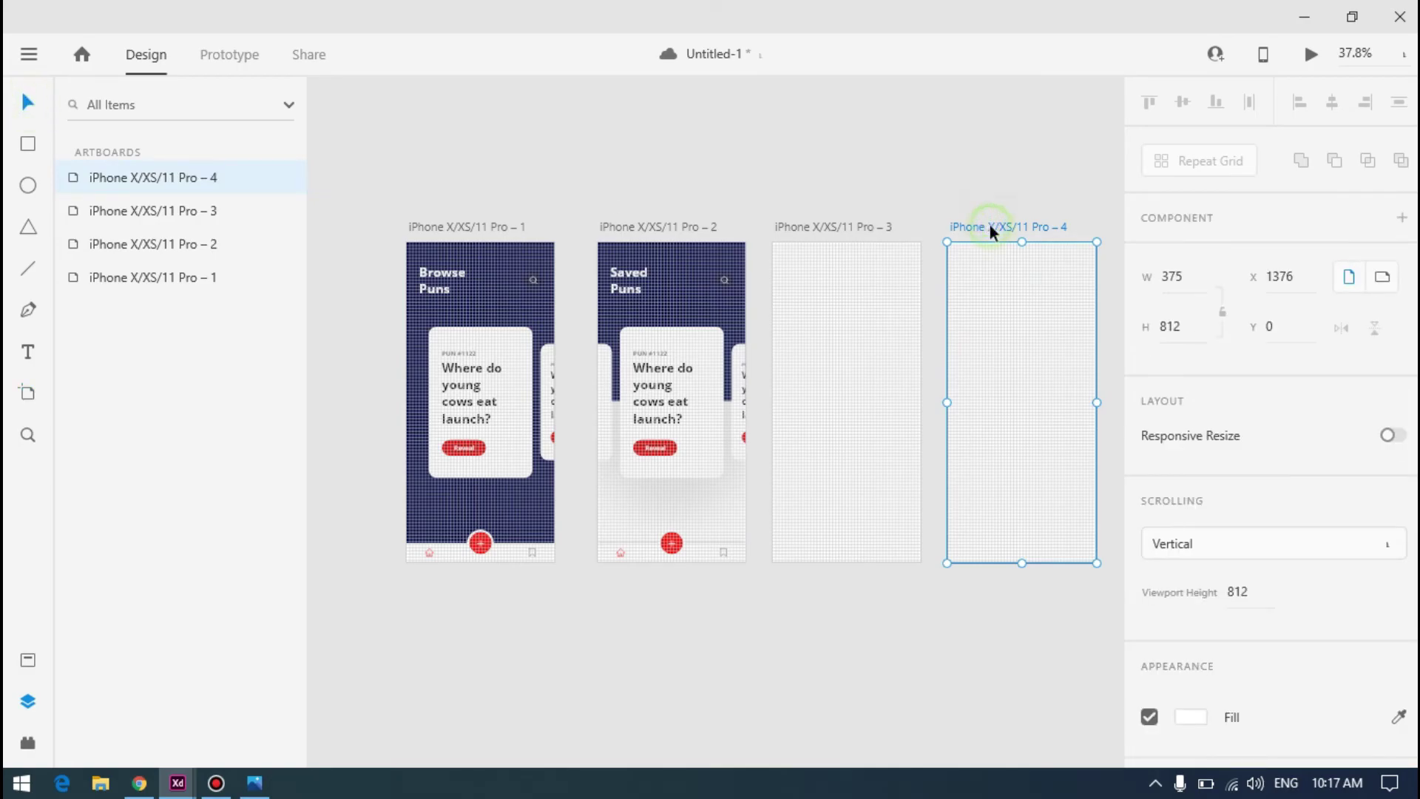
{"action": "key", "text": "Delete"}
{"action": "left_click", "coordinate": [849, 227]}
{"action": "key", "text": "Delete"}
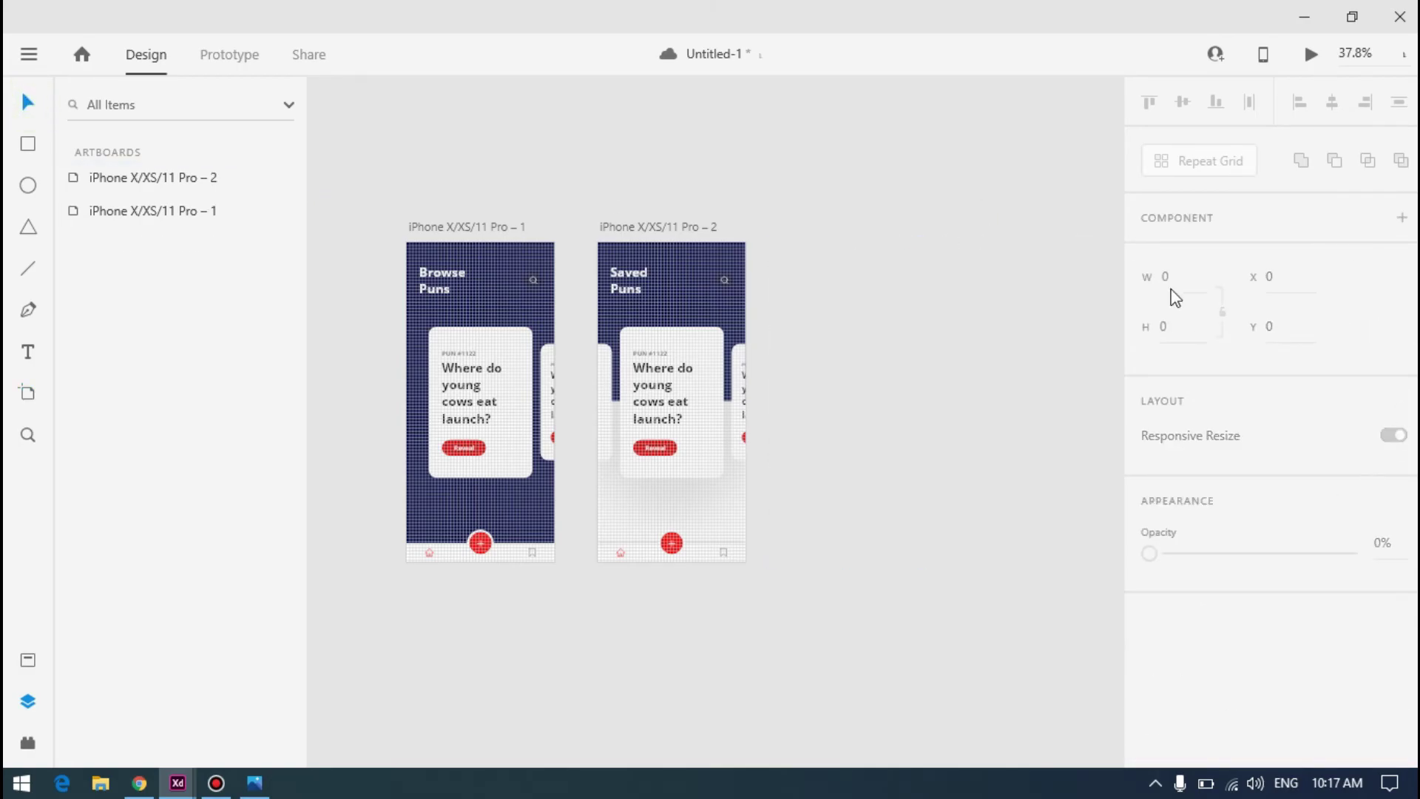
{"action": "left_click", "coordinate": [530, 149]}
In prototyping mode, link the main card on the Browse Puns artboard to the Saved Puns artboard
{"action": "left_click", "coordinate": [244, 56]}
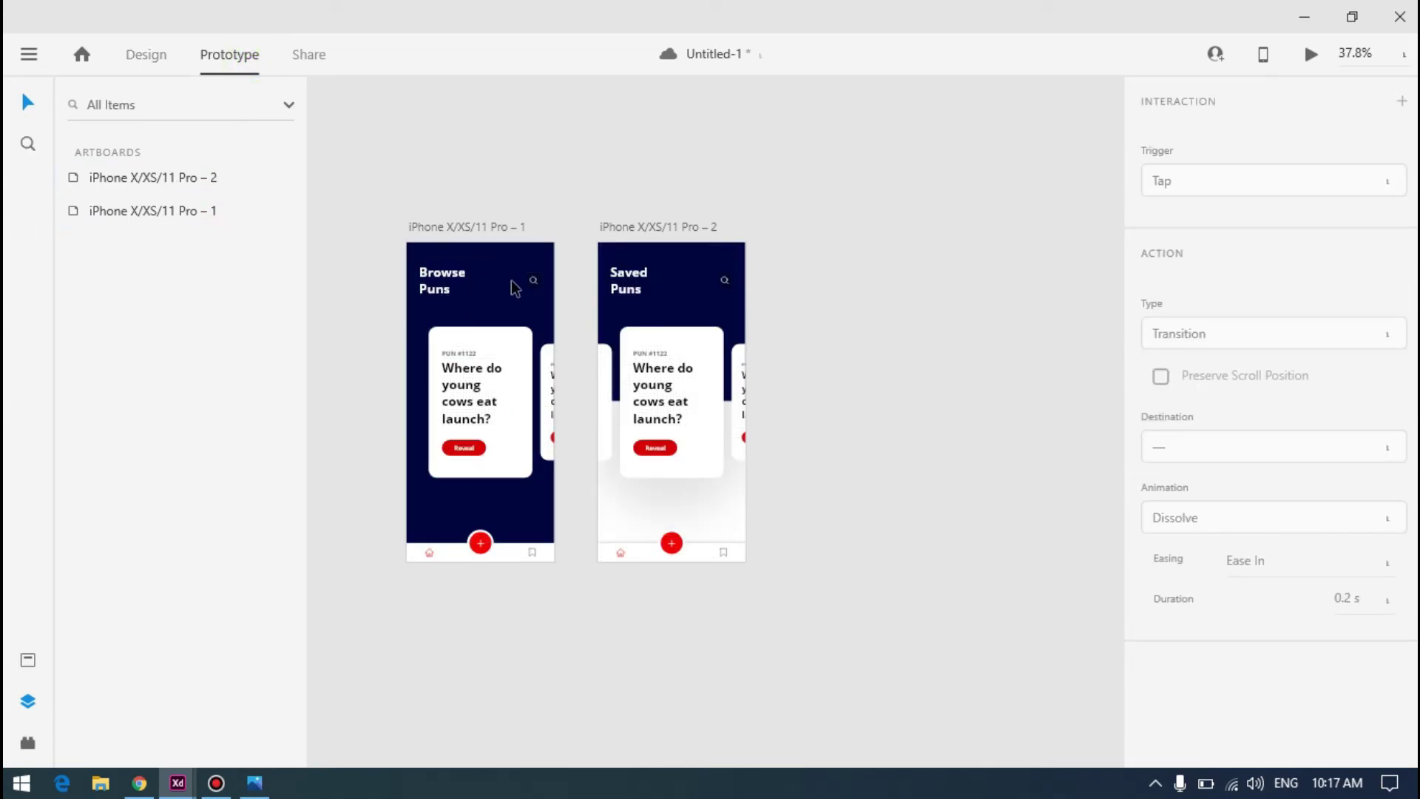
{"action": "left_click", "coordinate": [515, 383]}
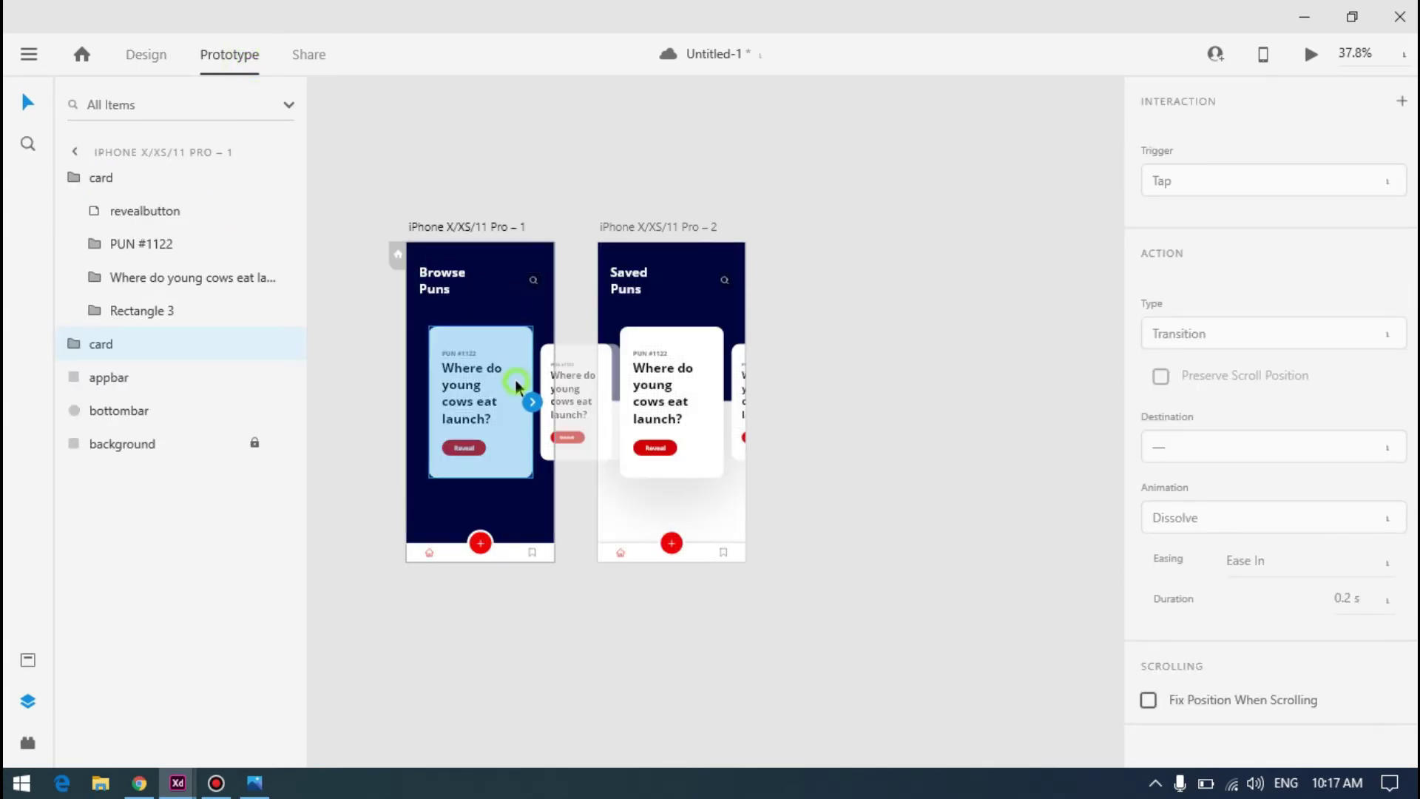
{"action": "scroll", "coordinate": [515, 388], "scroll_direction": "up", "scroll_amount": 5}
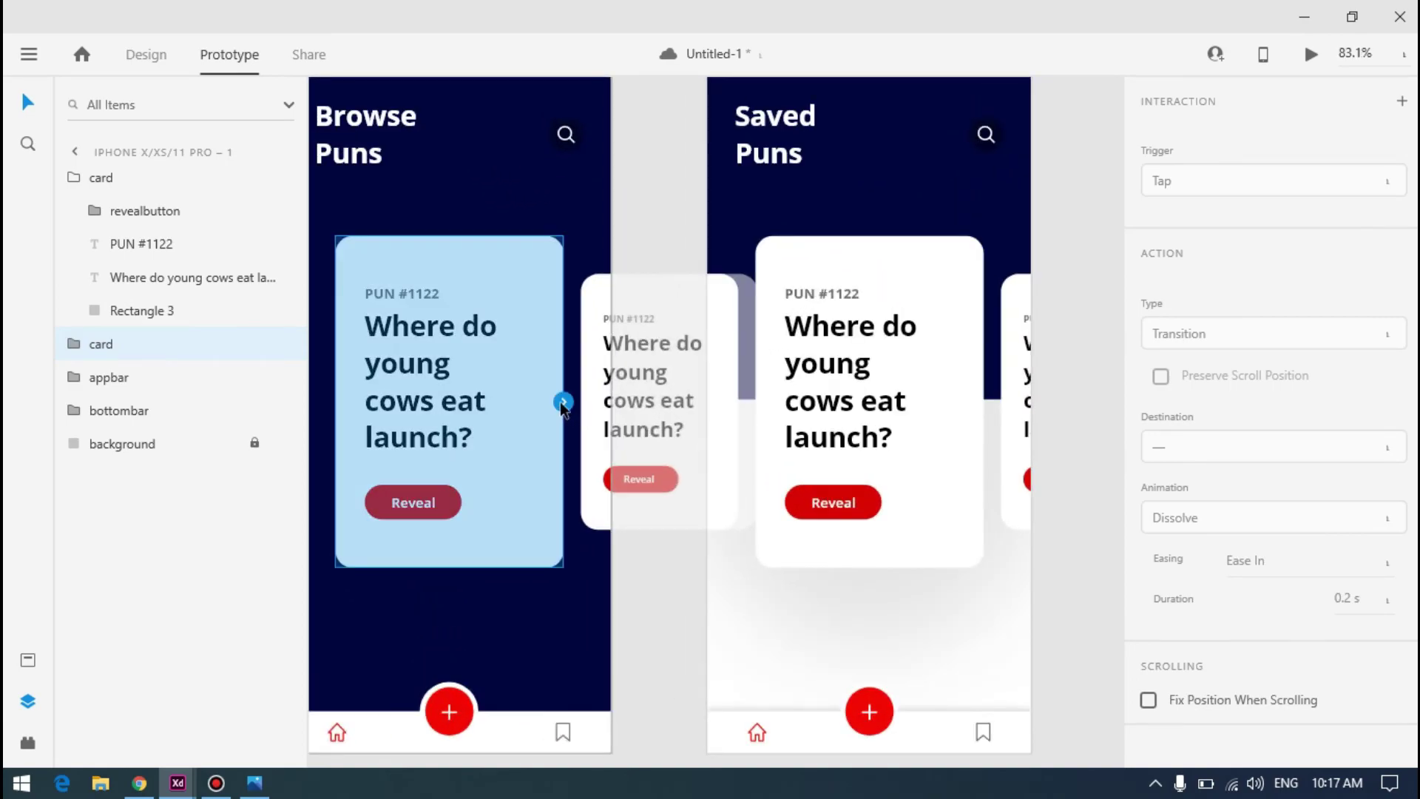
{"action": "left_click_drag", "start_coordinate": [564, 401], "coordinate": [709, 562]}
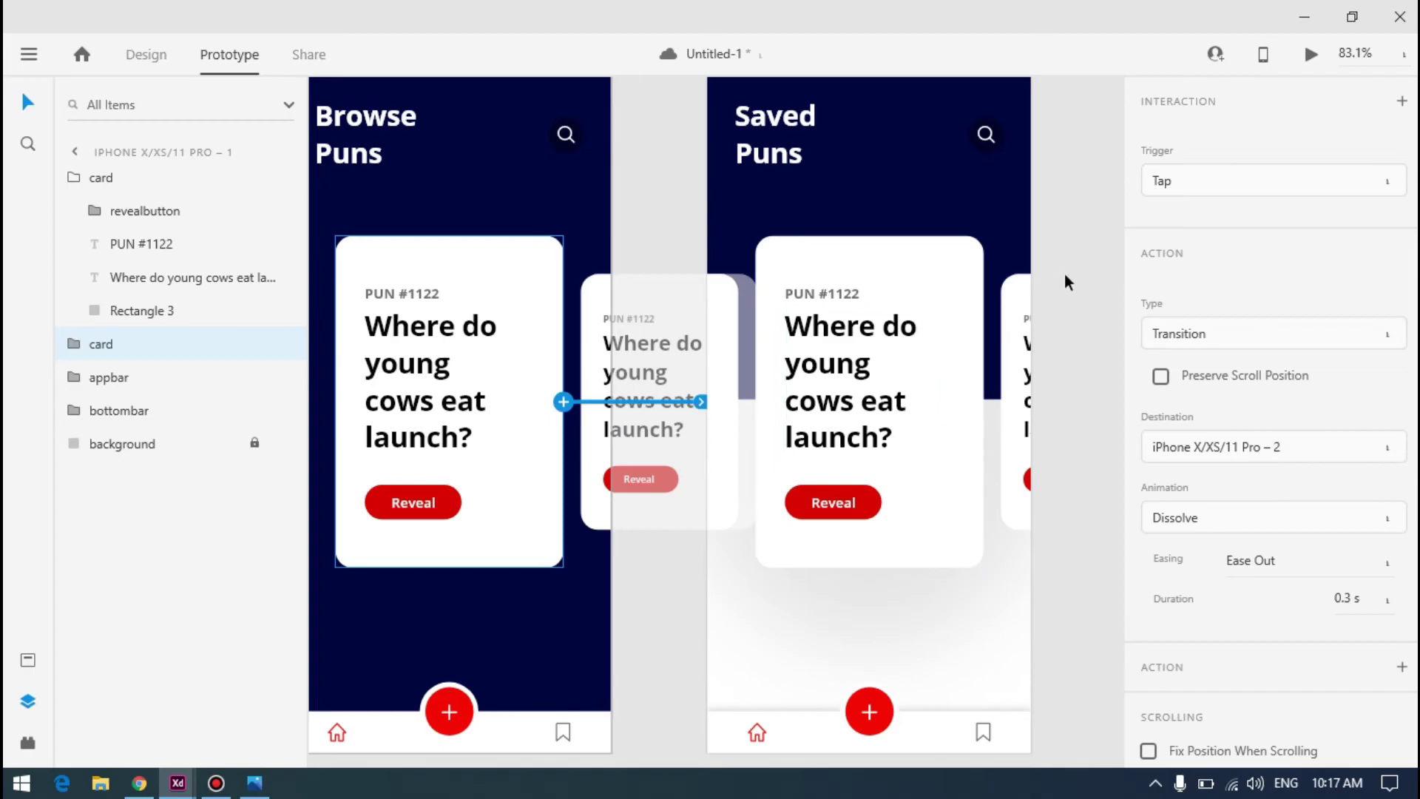
{"action": "scroll", "coordinate": [723, 334], "scroll_direction": "up", "scroll_amount": 5}
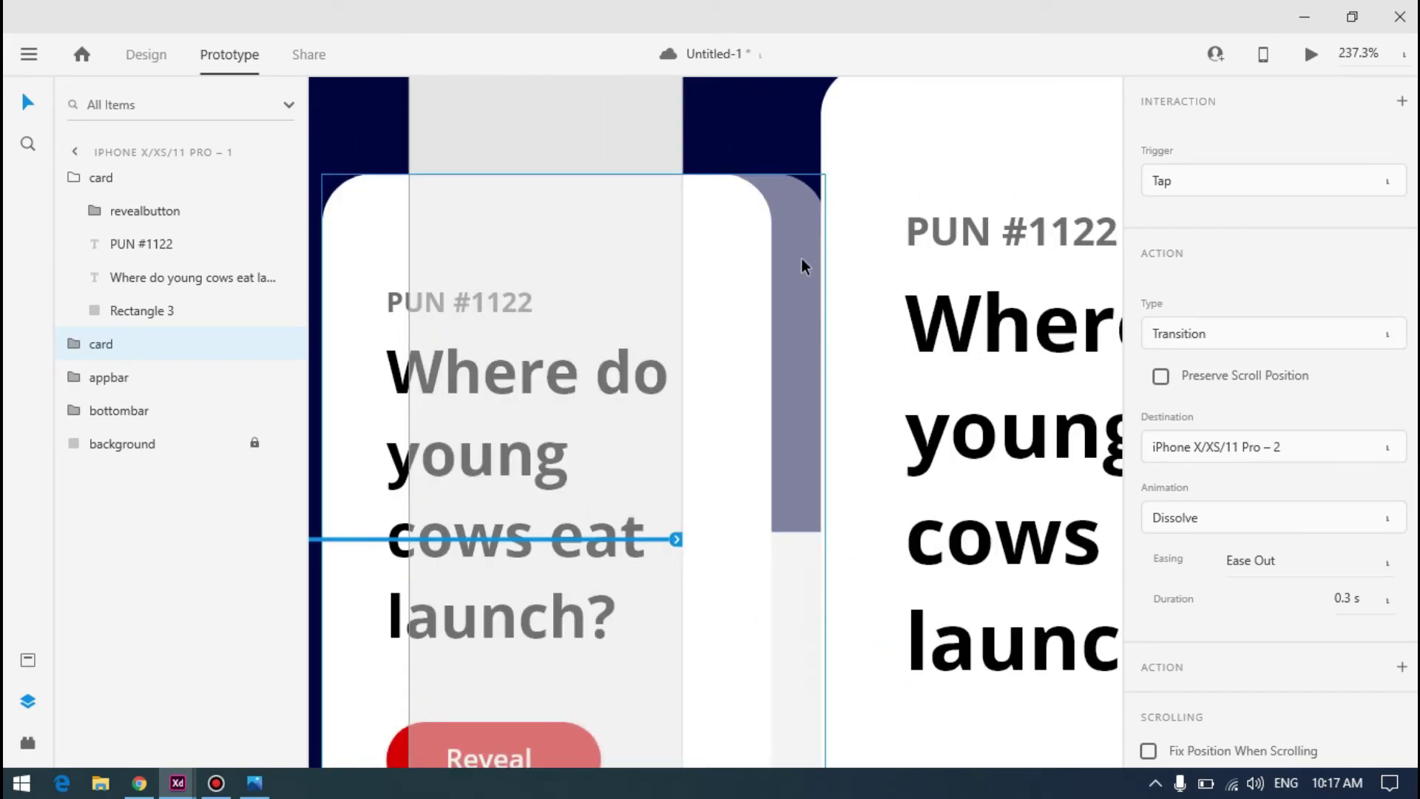
{"action": "scroll", "coordinate": [801, 256], "scroll_direction": "down", "scroll_amount": 5}
{"action": "left_click", "coordinate": [725, 164]}
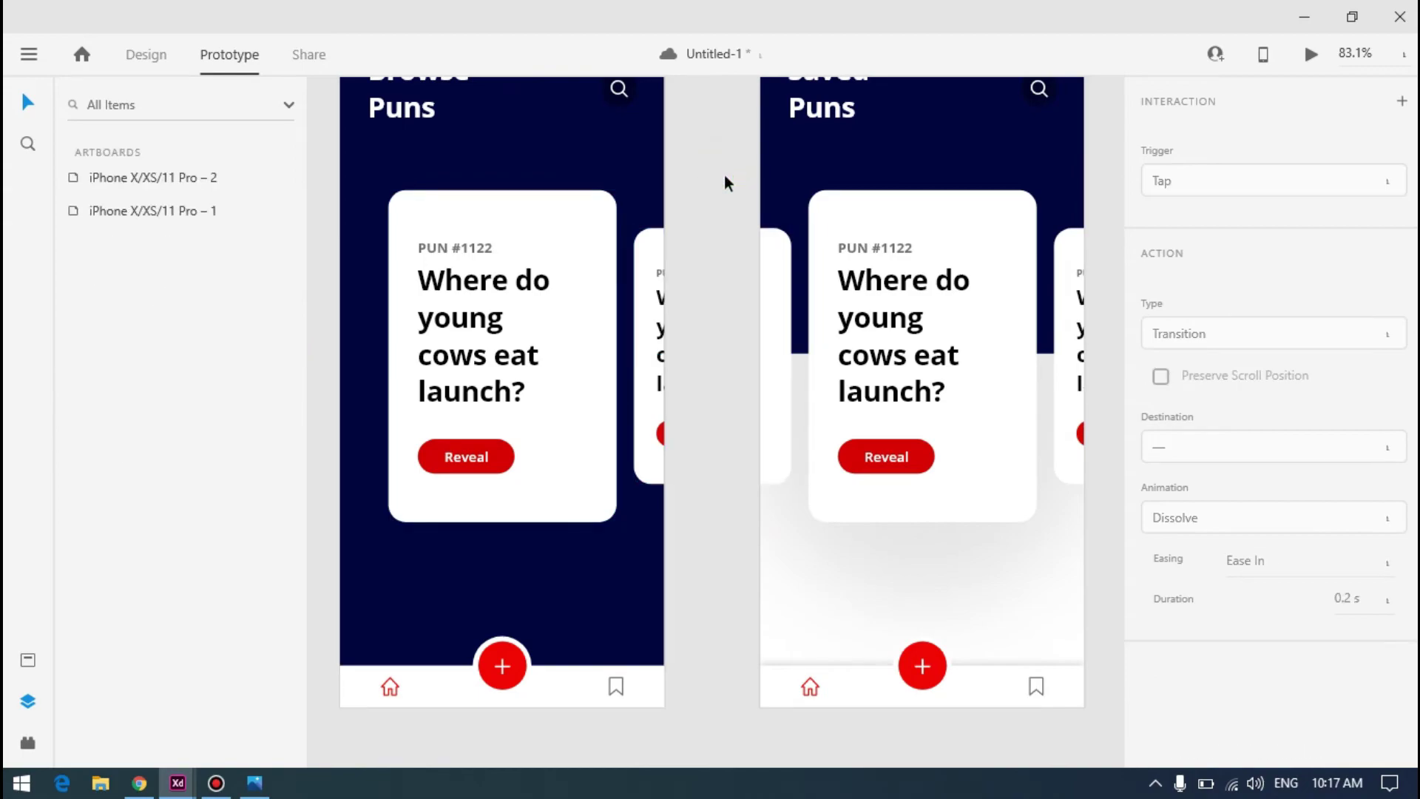
Set the trigger of the main Browse Puns card's link to Drag
{"action": "left_click", "coordinate": [695, 363]}
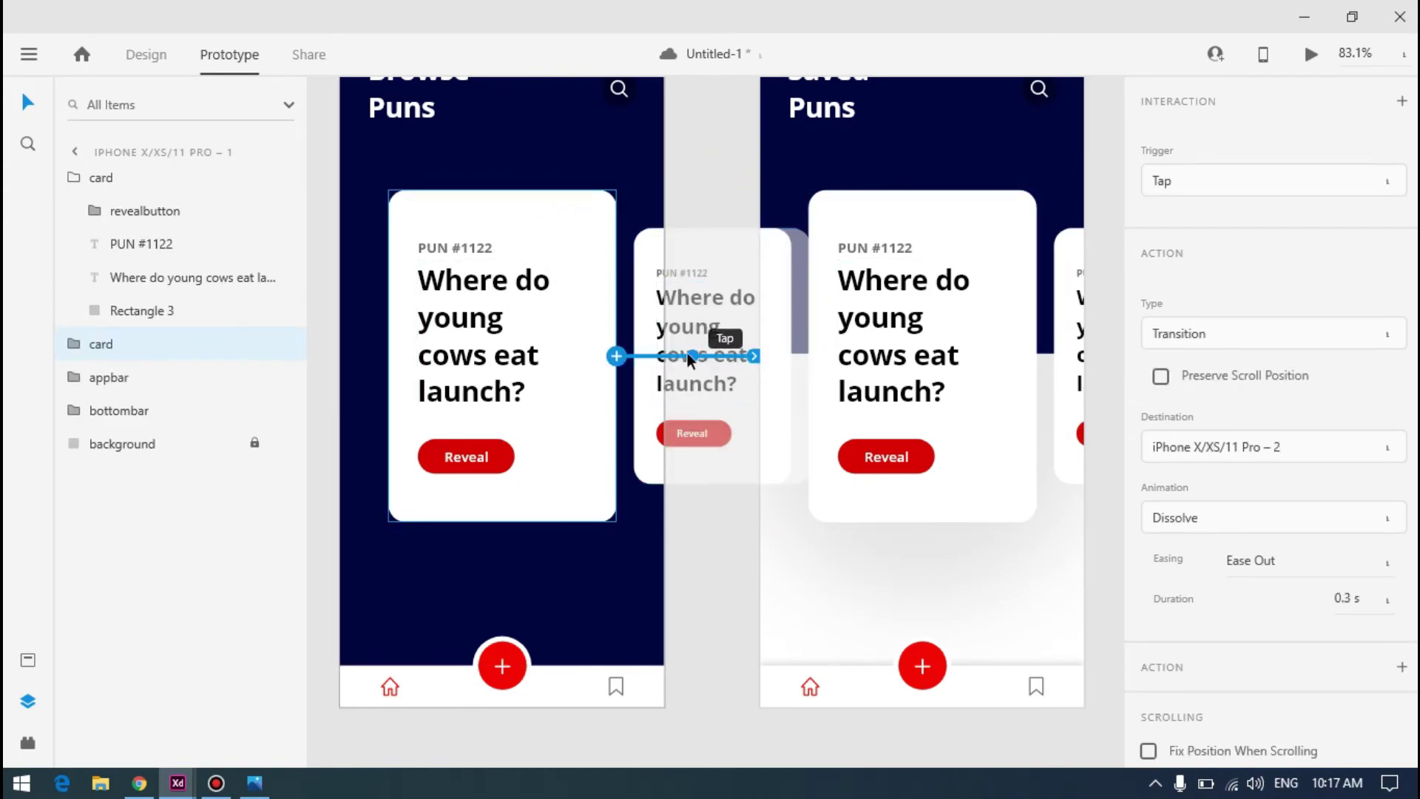
{"action": "left_click", "coordinate": [1242, 181]}
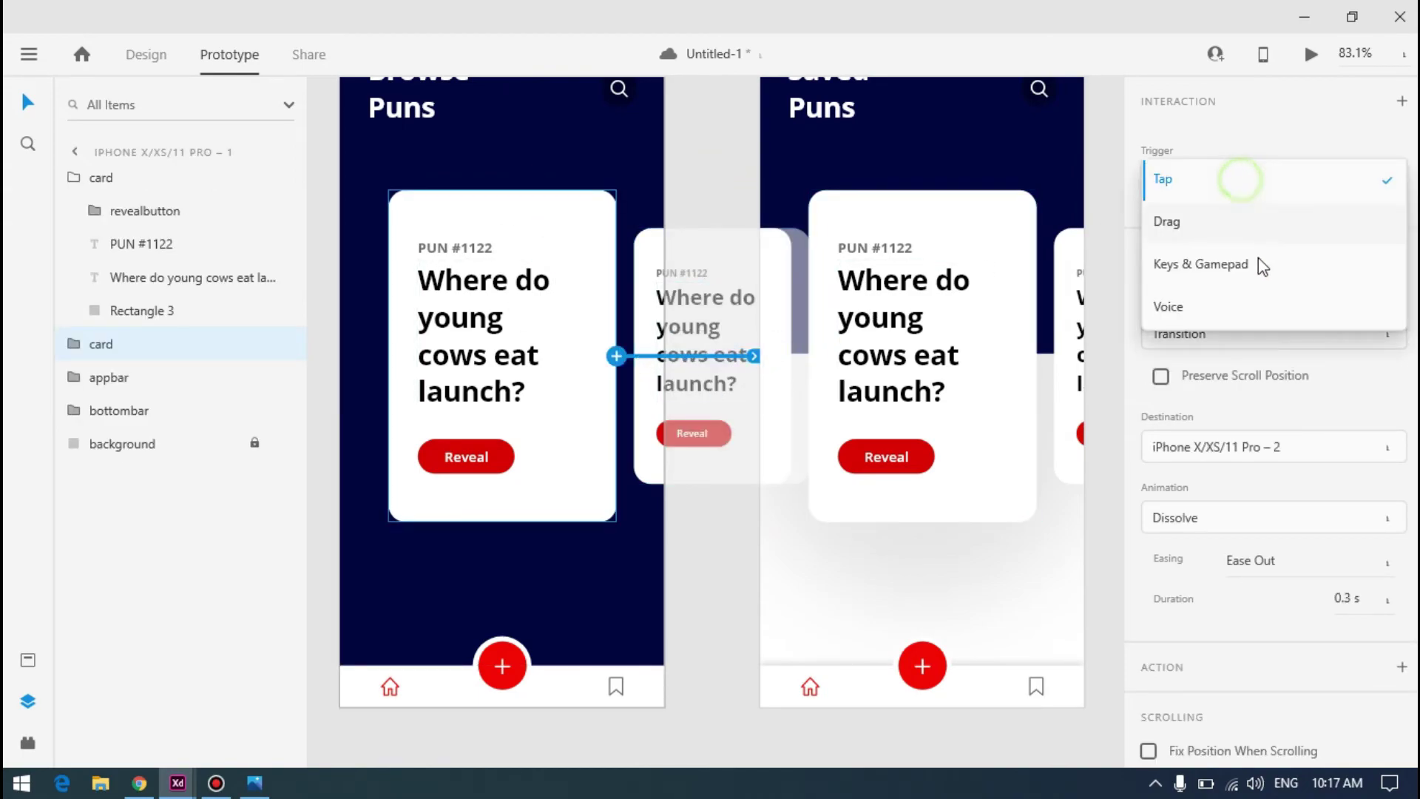
{"action": "left_click", "coordinate": [1233, 222]}
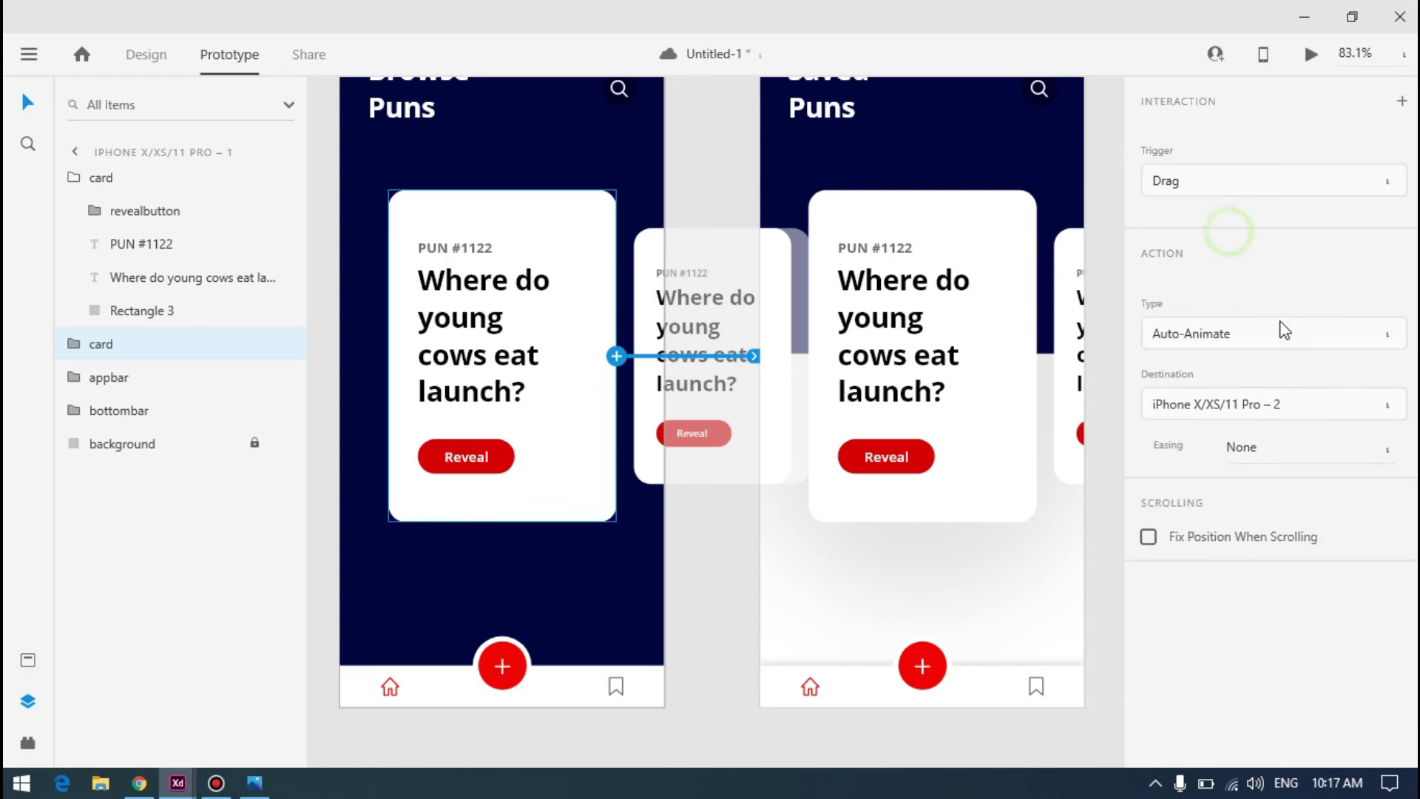
Preview the Browse Puns screen, test dragging its main card, and return to the artboards
{"action": "left_click", "coordinate": [1311, 54]}
{"action": "left_click_drag", "start_coordinate": [466, 375], "coordinate": [581, 392]}
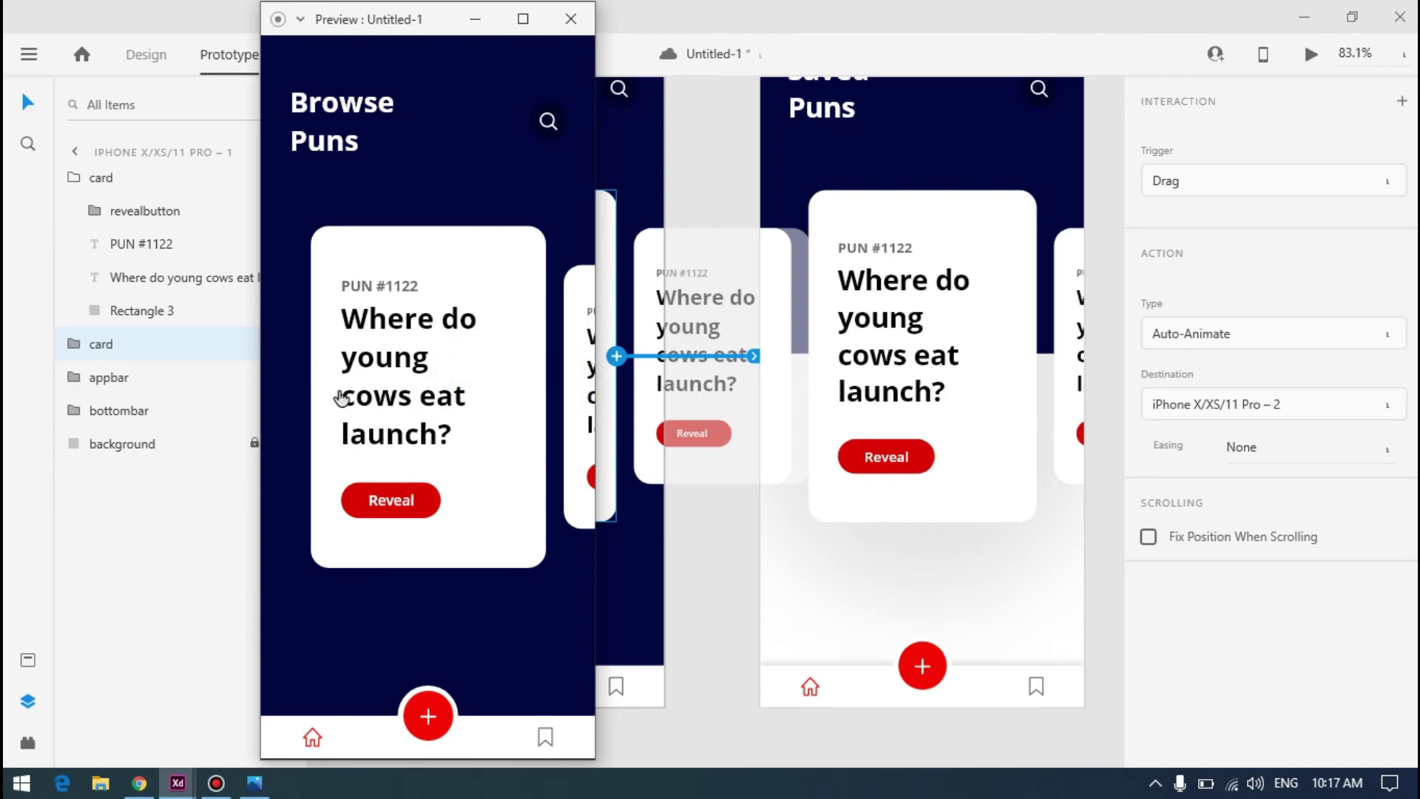
{"action": "left_click", "coordinate": [687, 501]}
{"action": "left_click", "coordinate": [562, 348]}
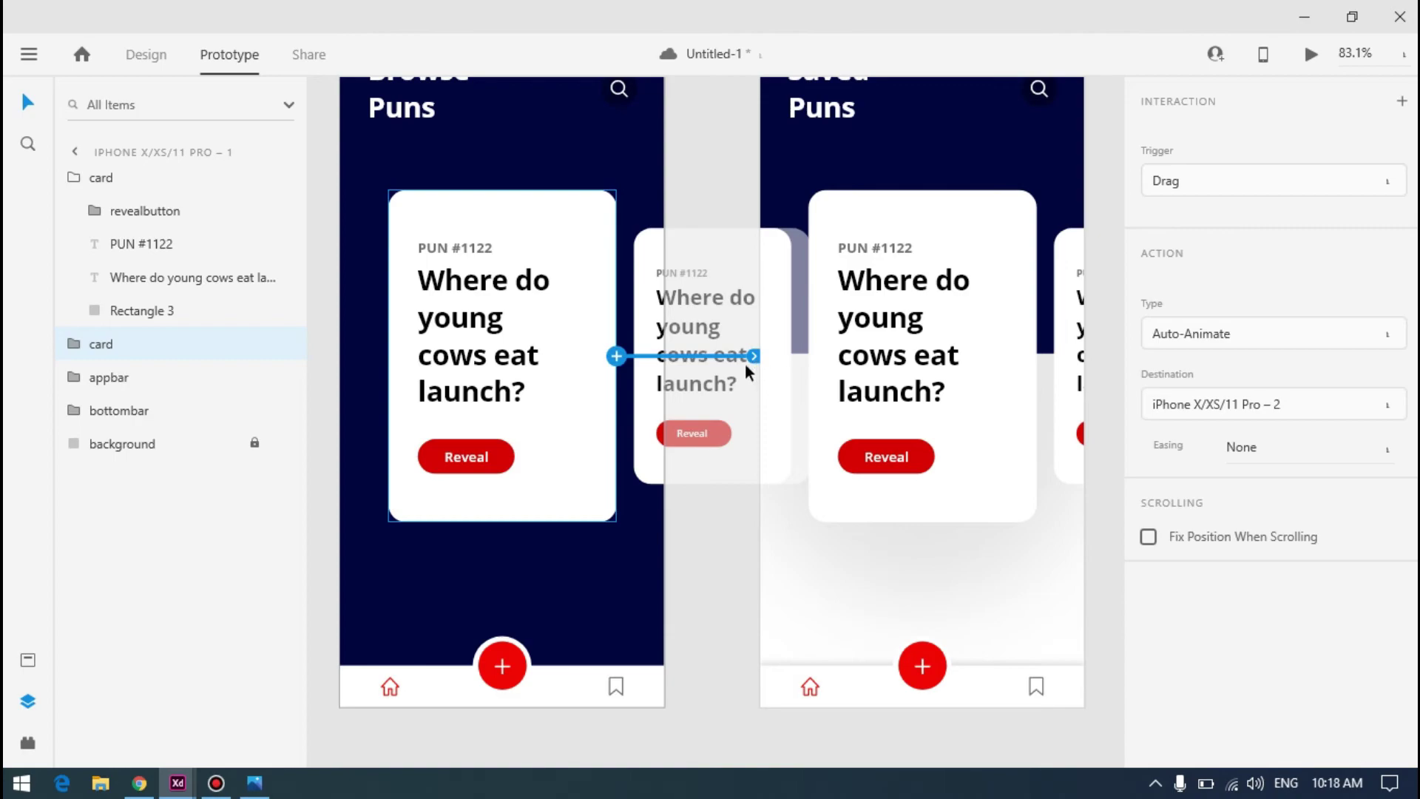
Reattach the main card's link to the Saved Puns artboard and review its trigger and easing options
{"action": "left_click_drag", "start_coordinate": [757, 352], "coordinate": [768, 552]}
{"action": "left_click", "coordinate": [1344, 181]}
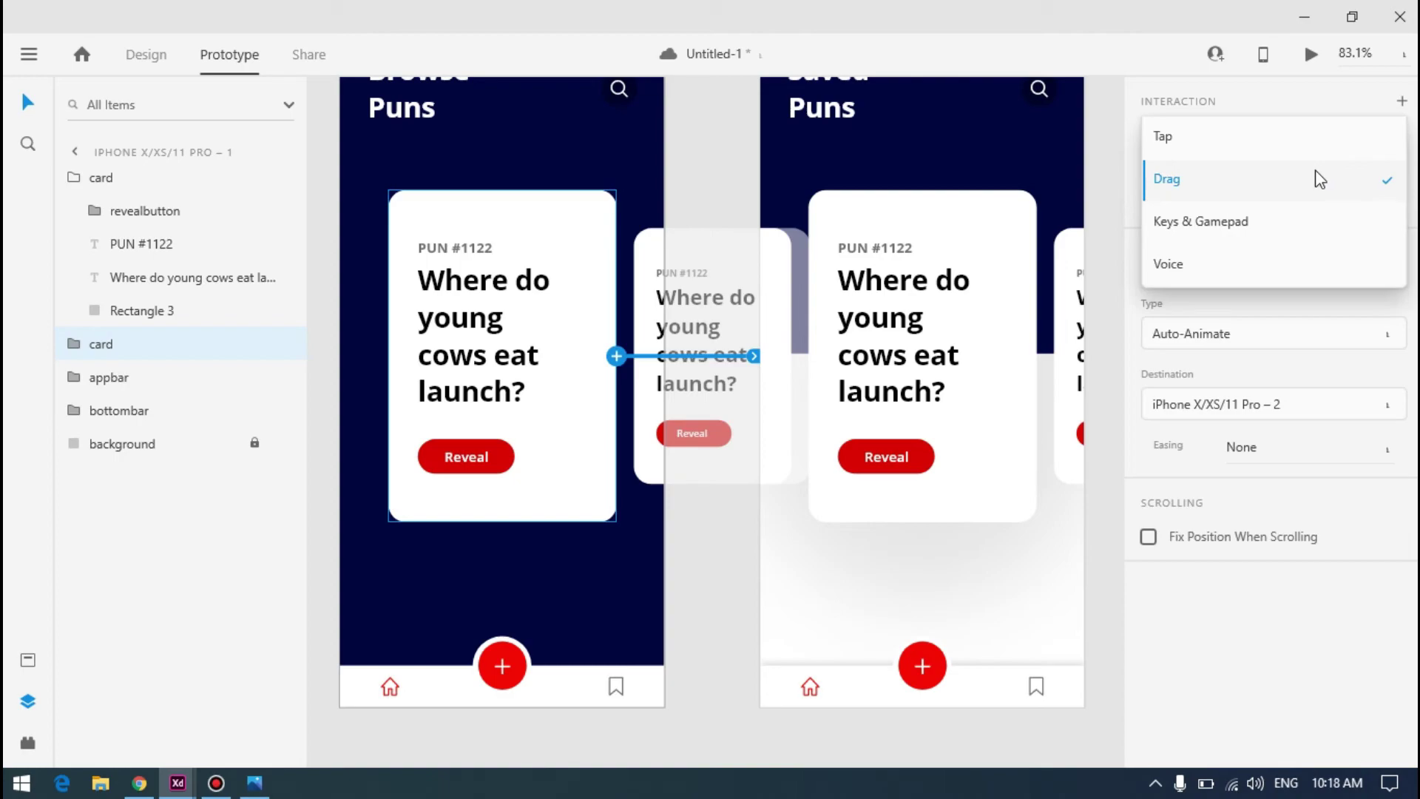
{"action": "left_click", "coordinate": [1317, 179]}
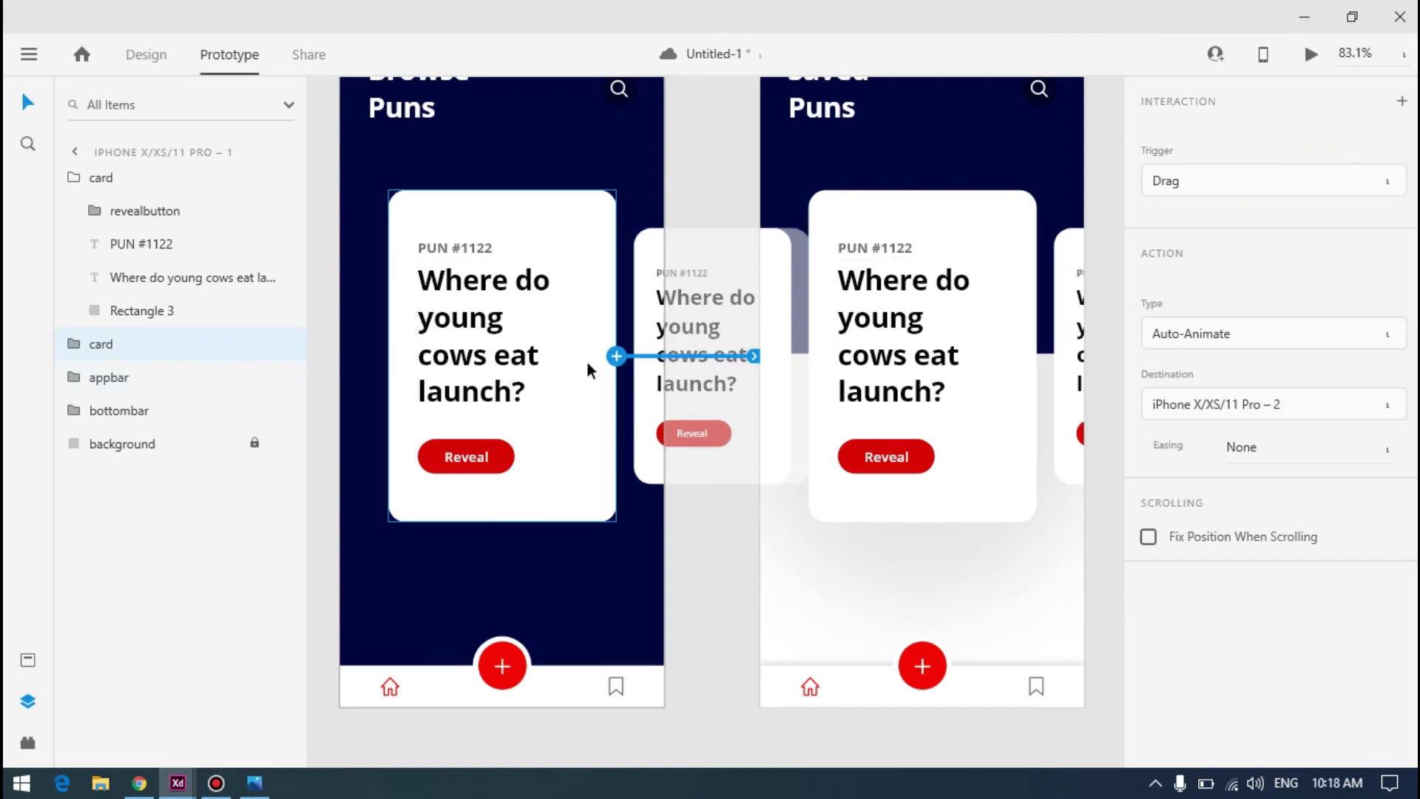
{"action": "left_click", "coordinate": [1385, 455]}
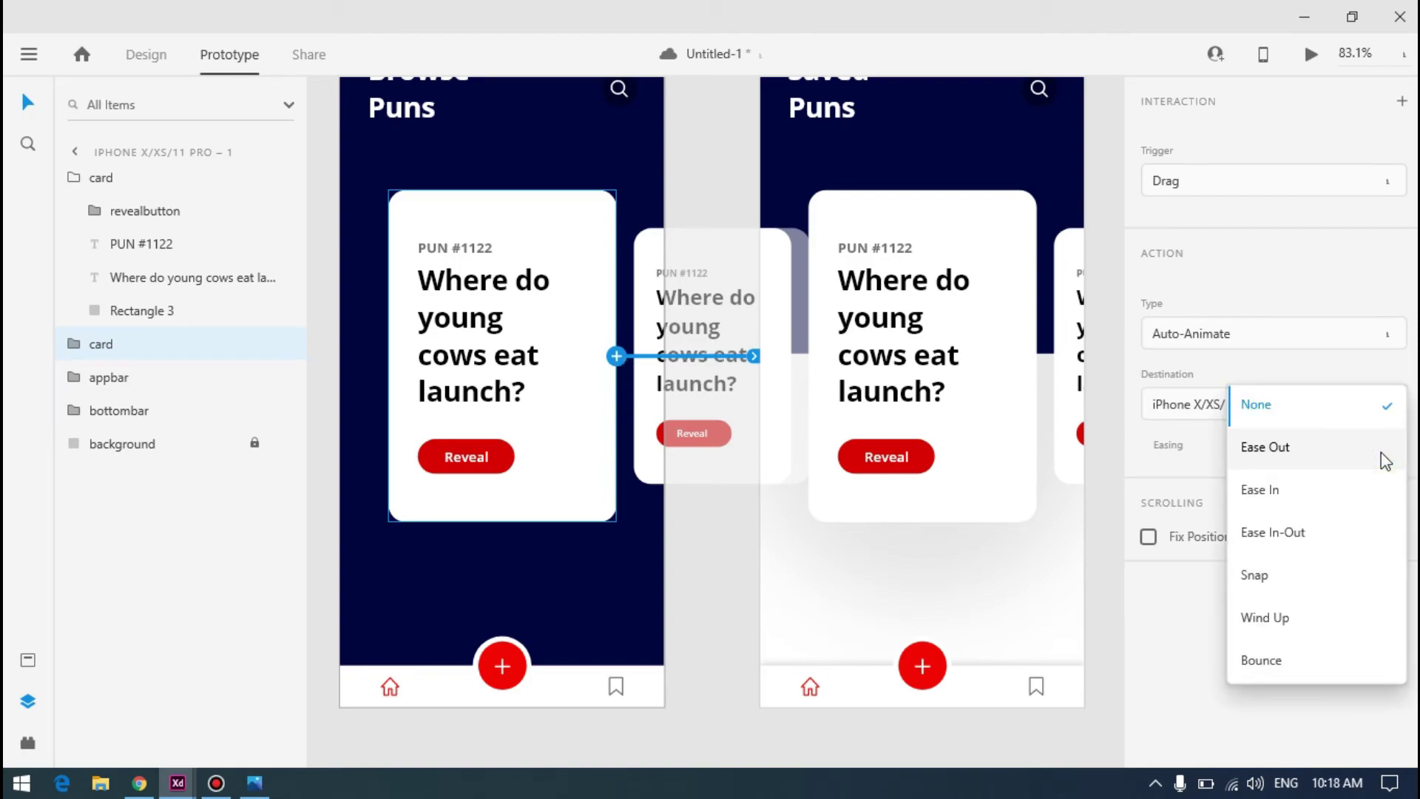
{"action": "left_click", "coordinate": [709, 542]}
Change the main card's link action to Scroll To, check it in the preview, and deselect the card
{"action": "left_click", "coordinate": [1337, 340]}
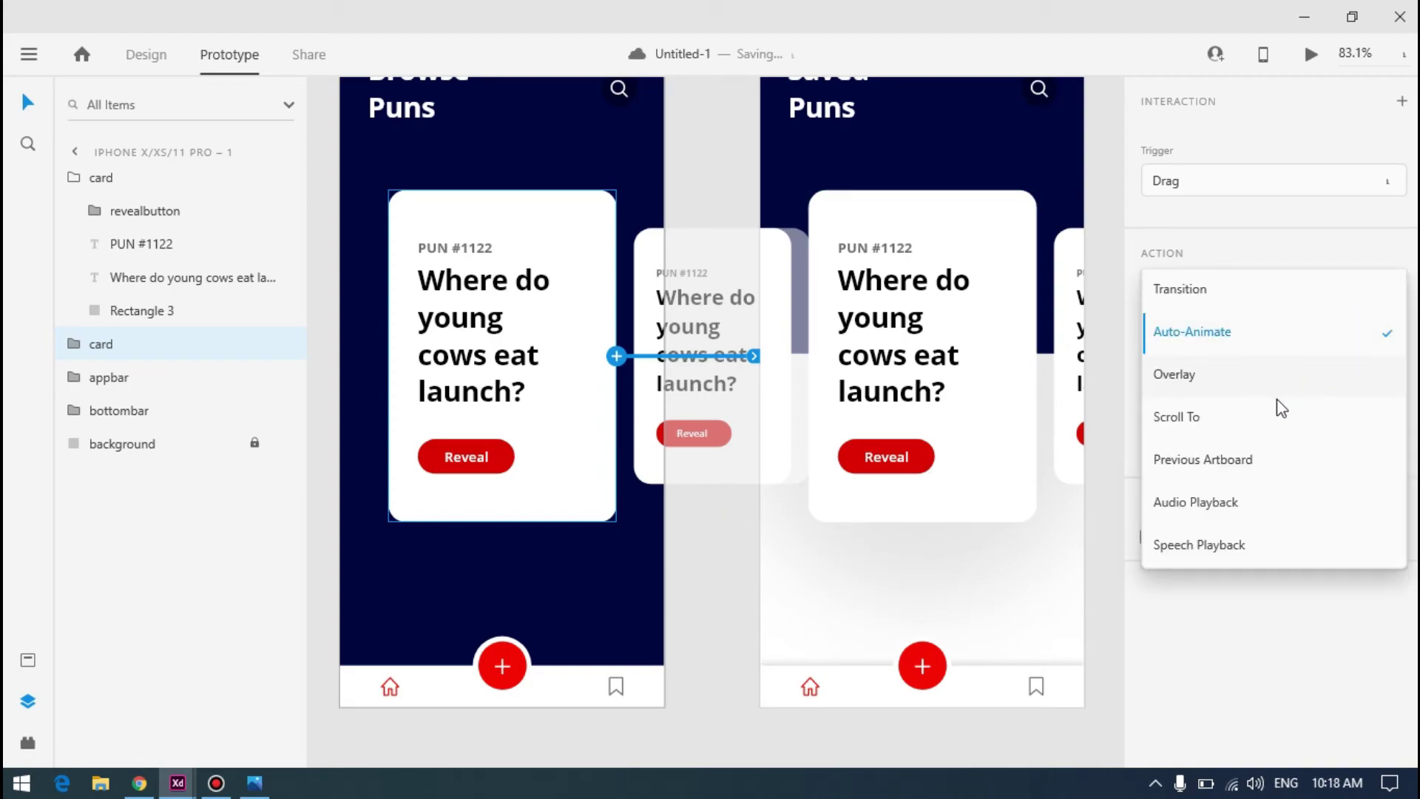
{"action": "left_click", "coordinate": [1279, 405]}
{"action": "left_click", "coordinate": [1311, 53]}
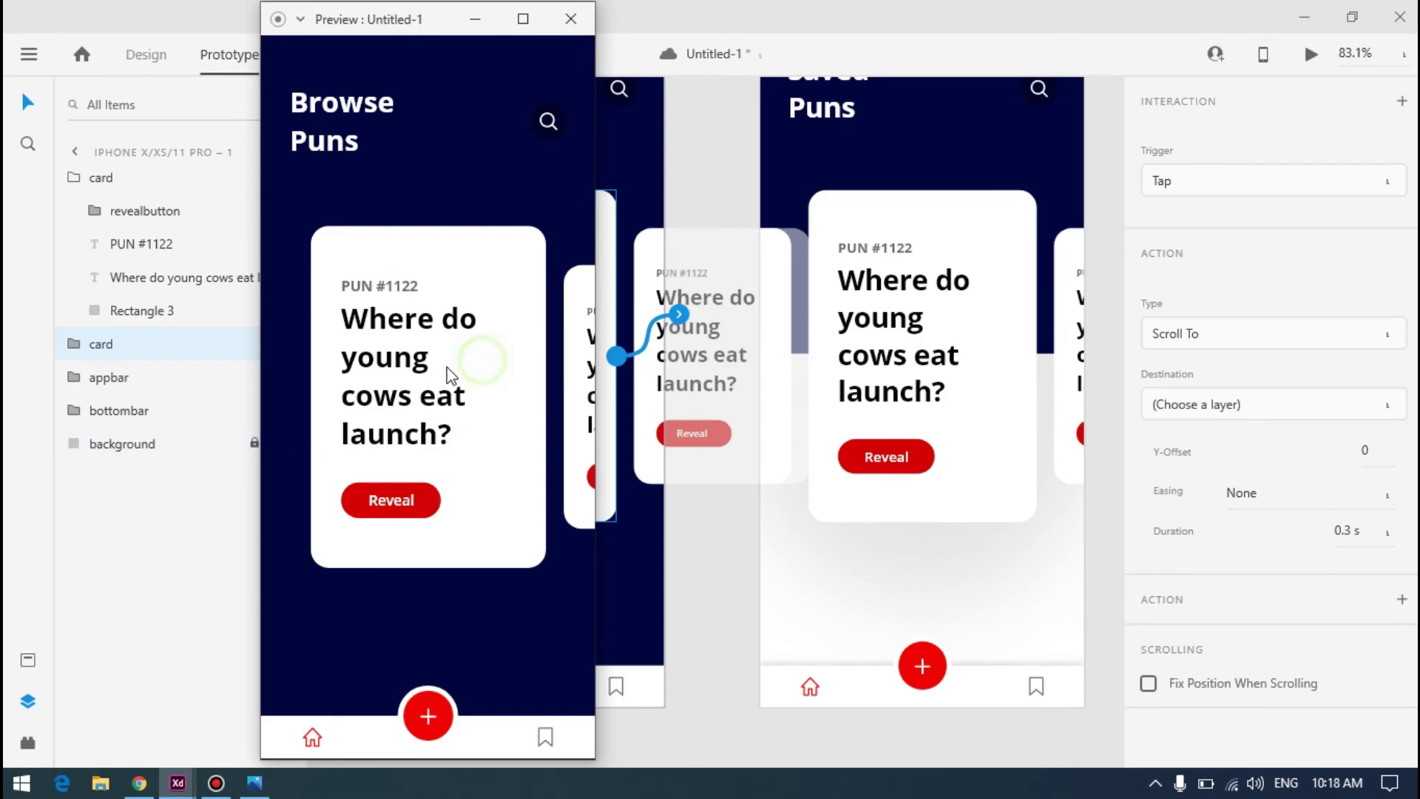
{"action": "left_click", "coordinate": [719, 191]}
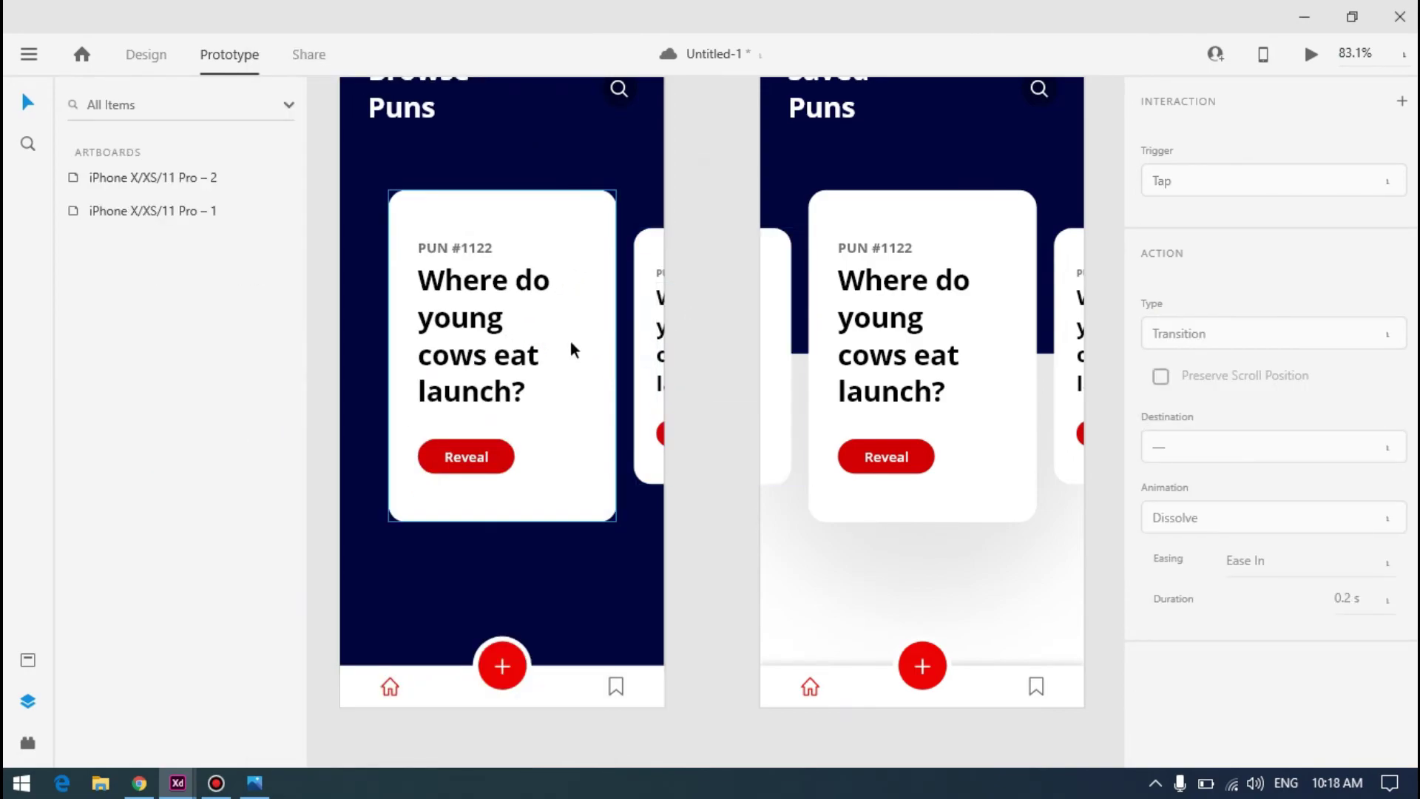
Link the main Browse Puns card to the Saved Puns artboard and change the link's action type to Scroll To
{"action": "left_click", "coordinate": [571, 344]}
{"action": "left_click_drag", "start_coordinate": [616, 356], "coordinate": [817, 370]}
{"action": "left_click", "coordinate": [1294, 182]}
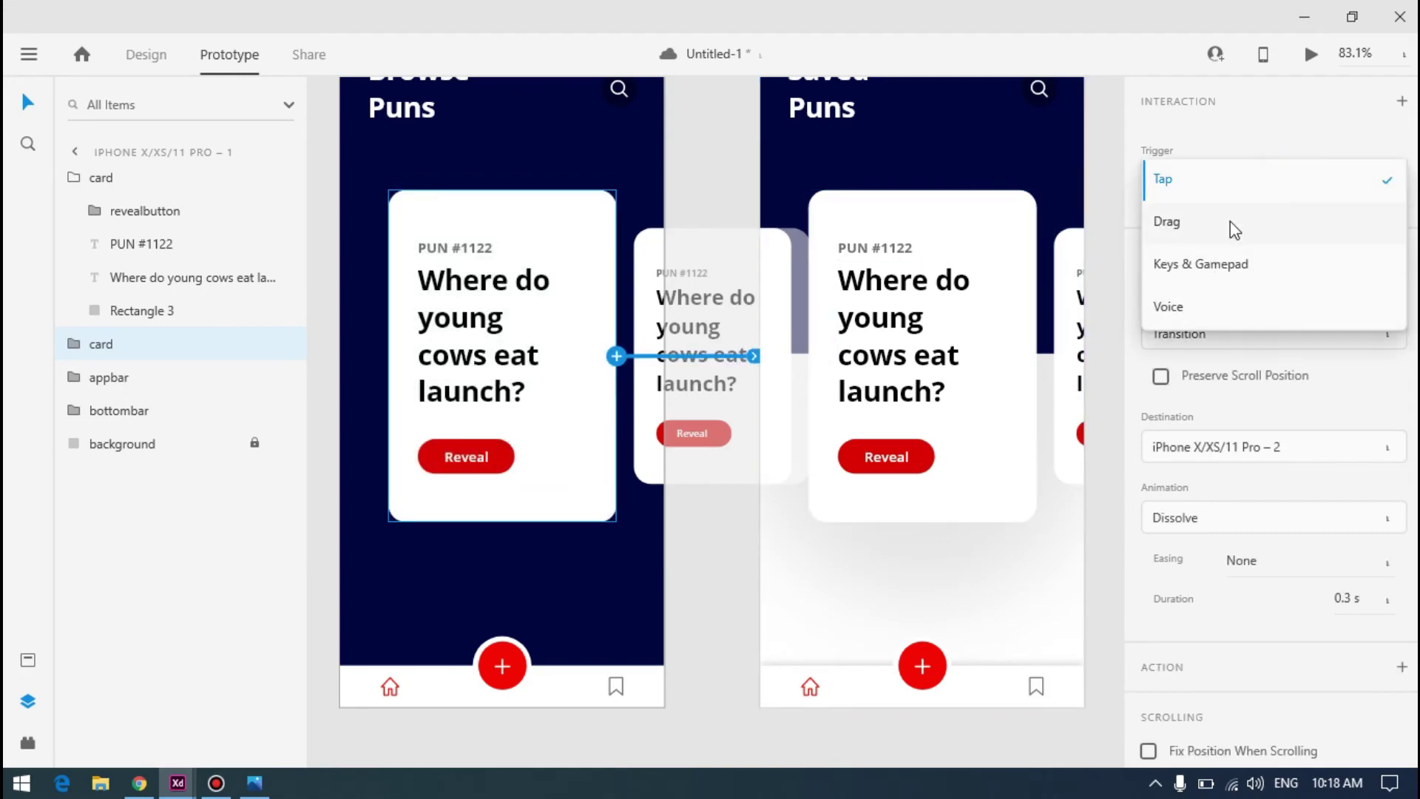
{"action": "left_click", "coordinate": [1229, 219]}
{"action": "left_click", "coordinate": [1331, 333]}
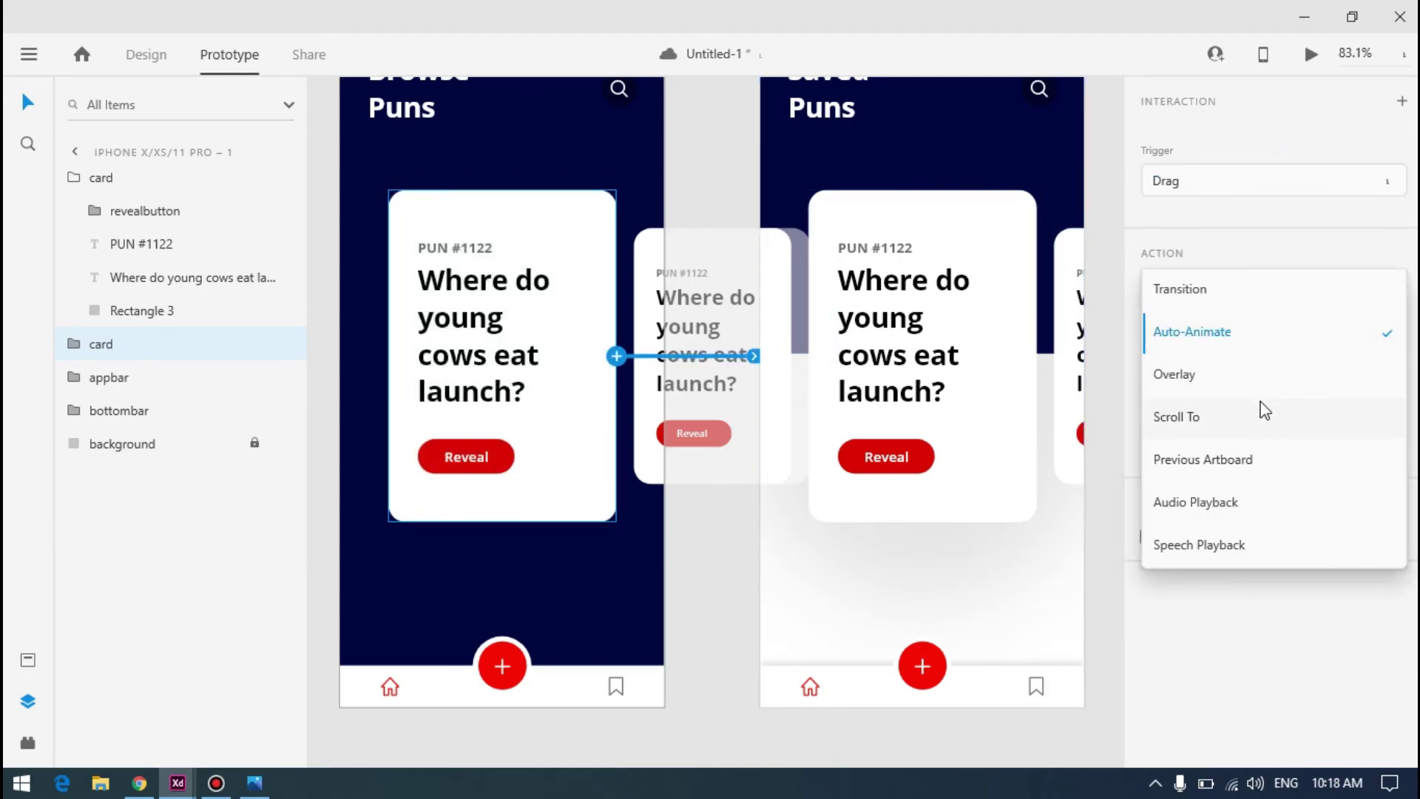
{"action": "left_click", "coordinate": [1262, 409]}
Set the Scroll To destination to the card layer and test the main card's link in the preview
{"action": "left_click", "coordinate": [1347, 399]}
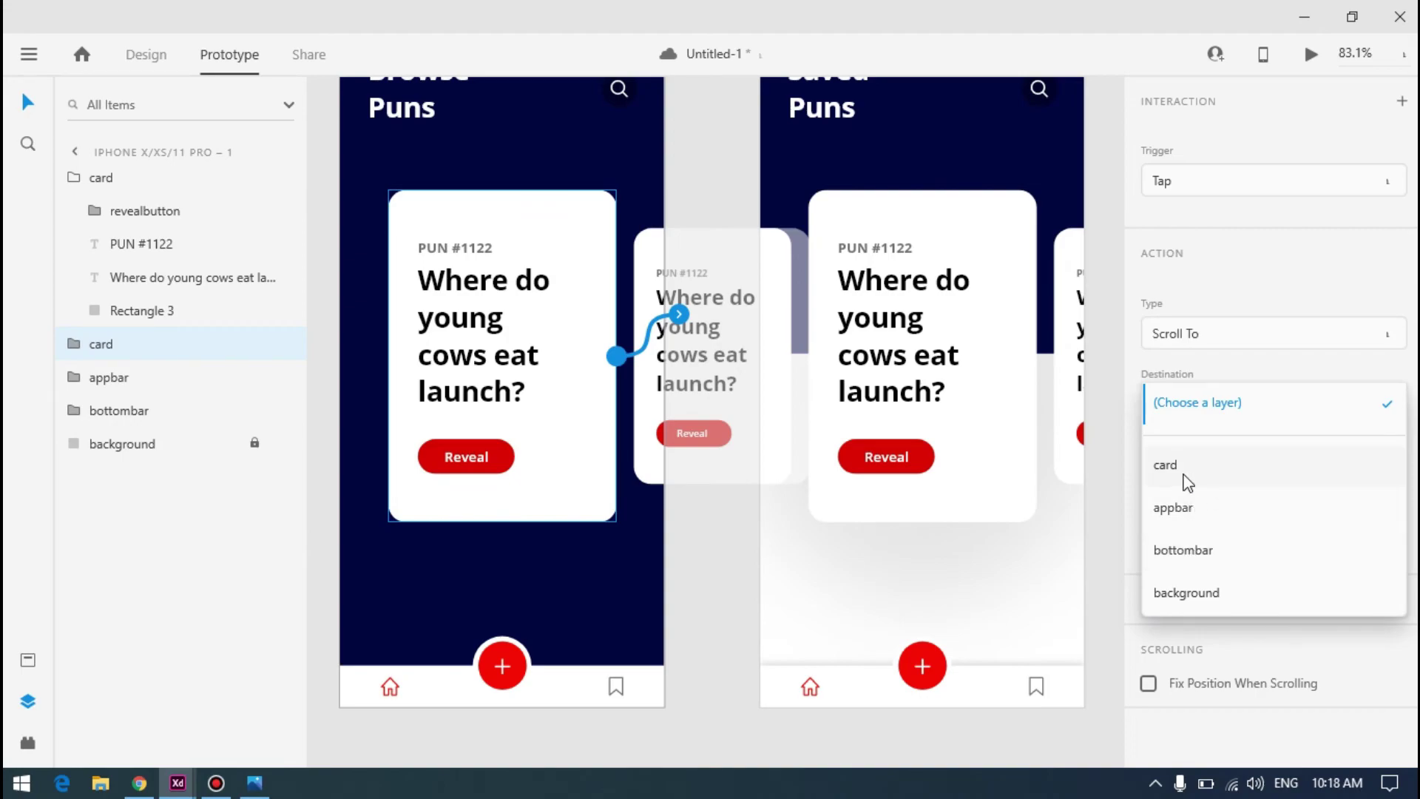
{"action": "left_click", "coordinate": [678, 317]}
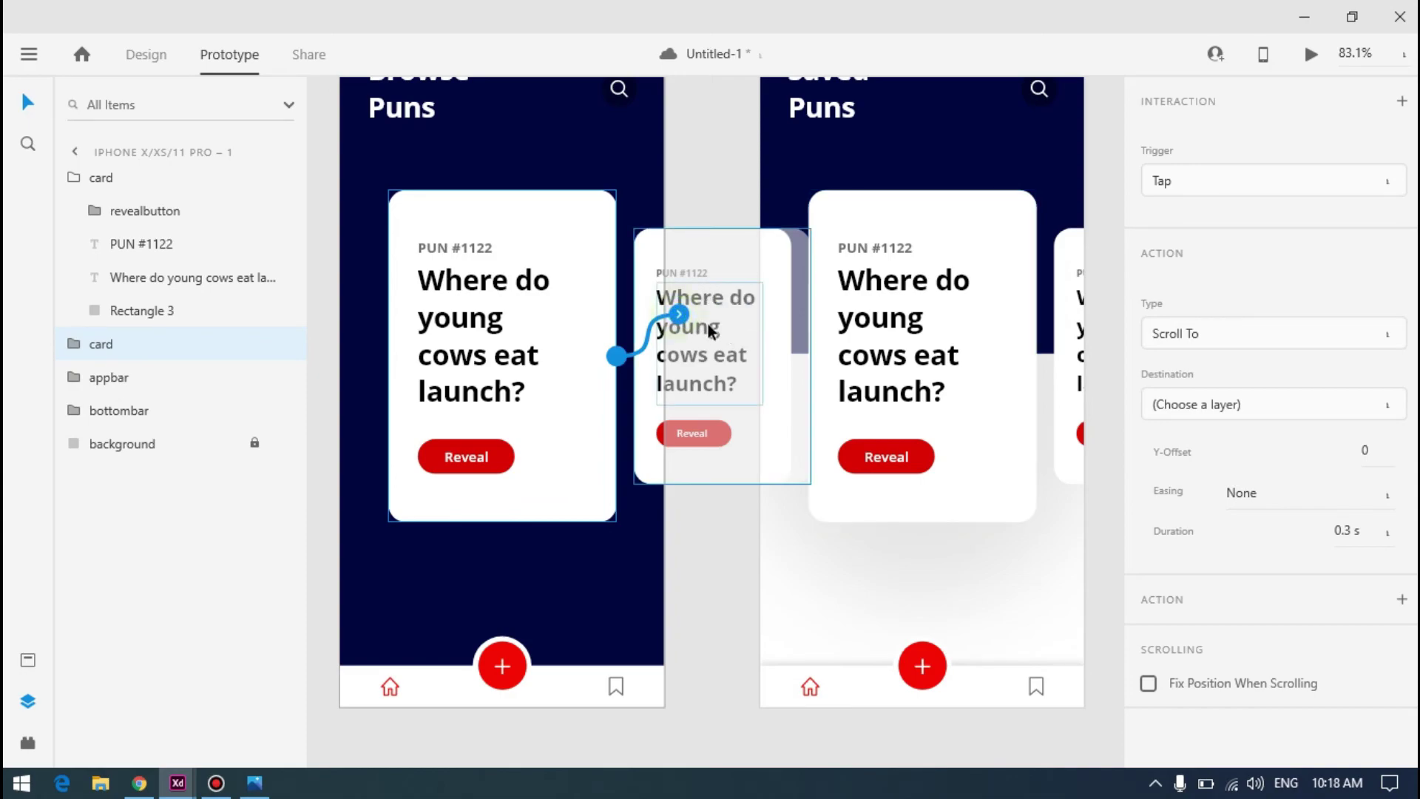
{"action": "left_click", "coordinate": [1252, 404]}
{"action": "left_click", "coordinate": [1205, 469]}
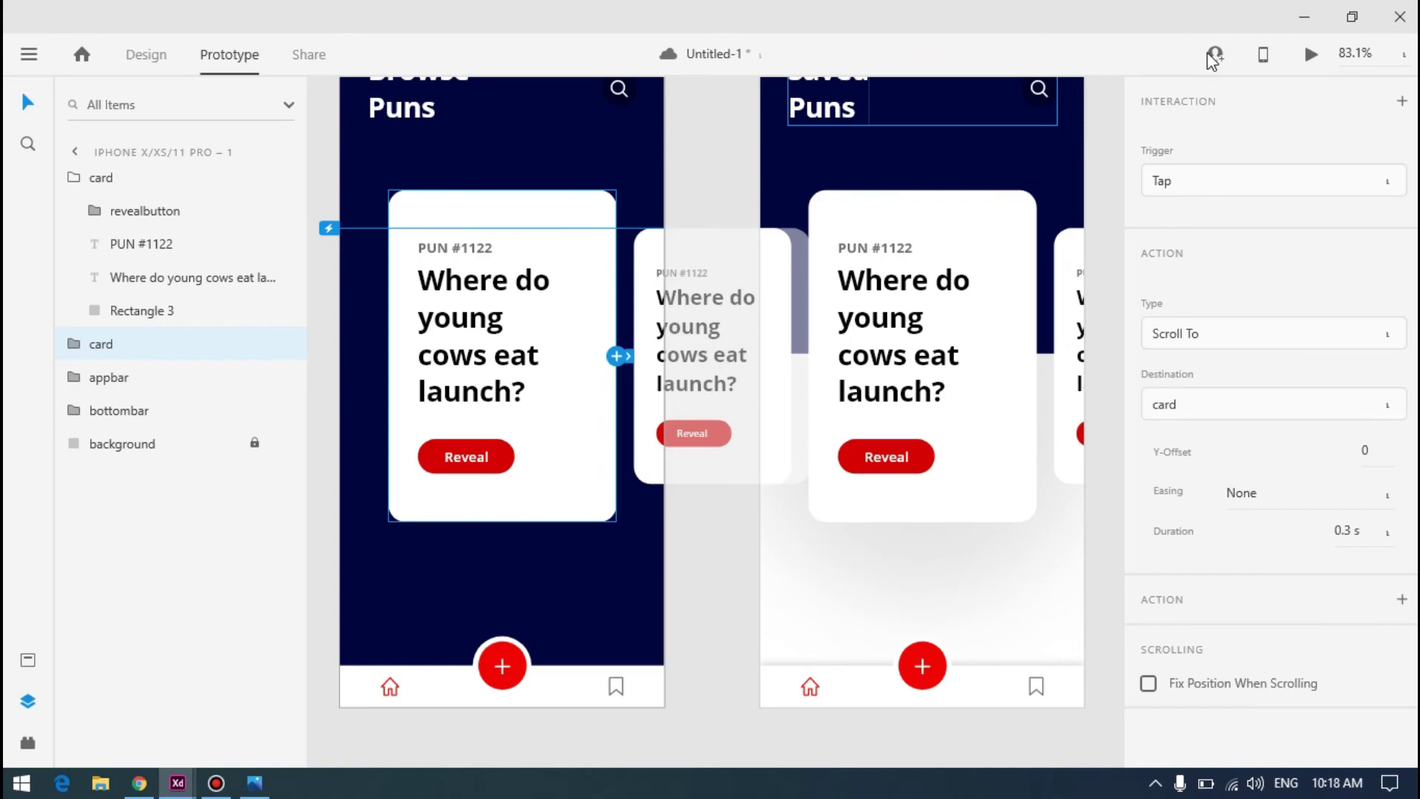
{"action": "left_click", "coordinate": [1306, 55]}
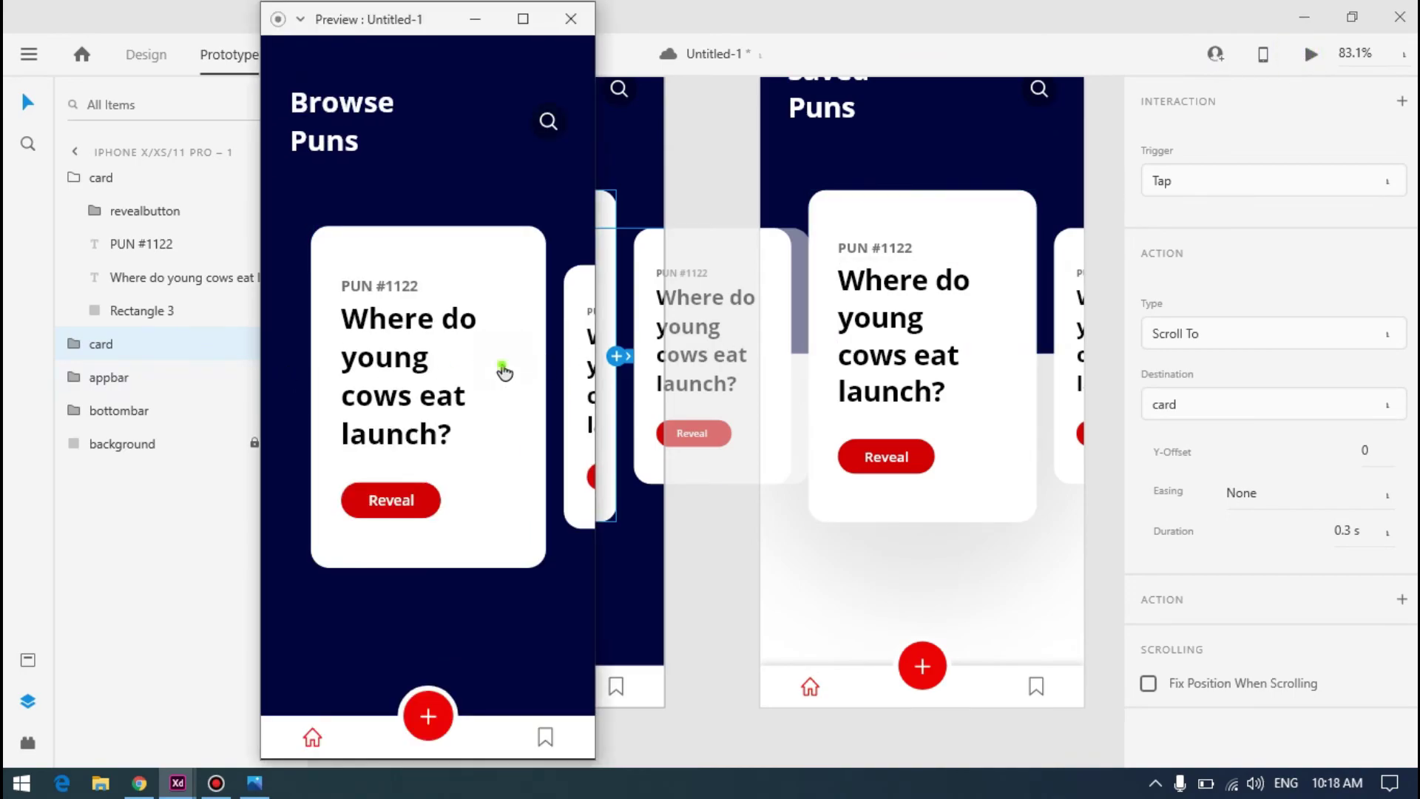
{"action": "left_click", "coordinate": [729, 548]}
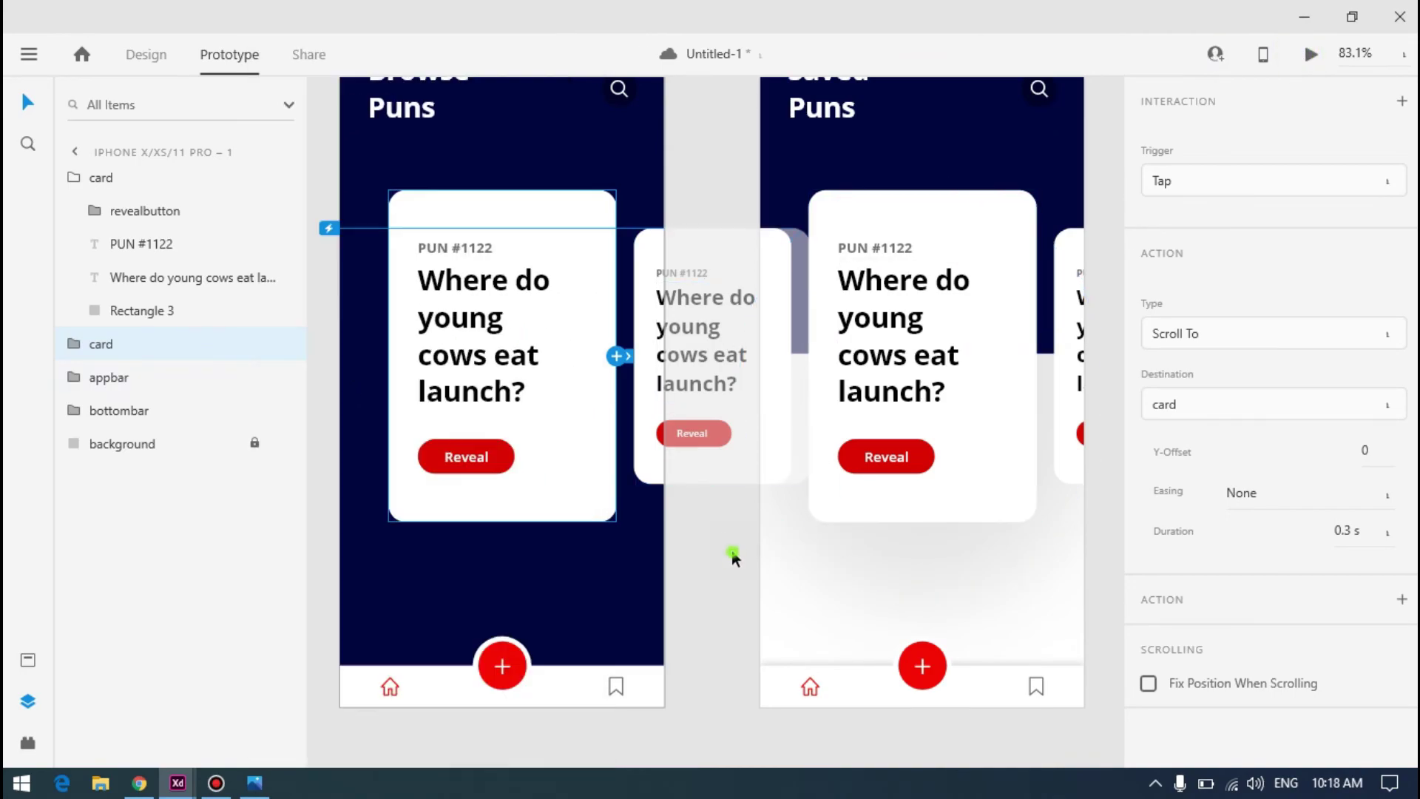
Set the main card's link to a Drag trigger with Auto-Animate and the destination iPhone X/XS/11 Pro – 2
{"action": "left_click", "coordinate": [612, 358]}
{"action": "left_click", "coordinate": [1341, 406]}
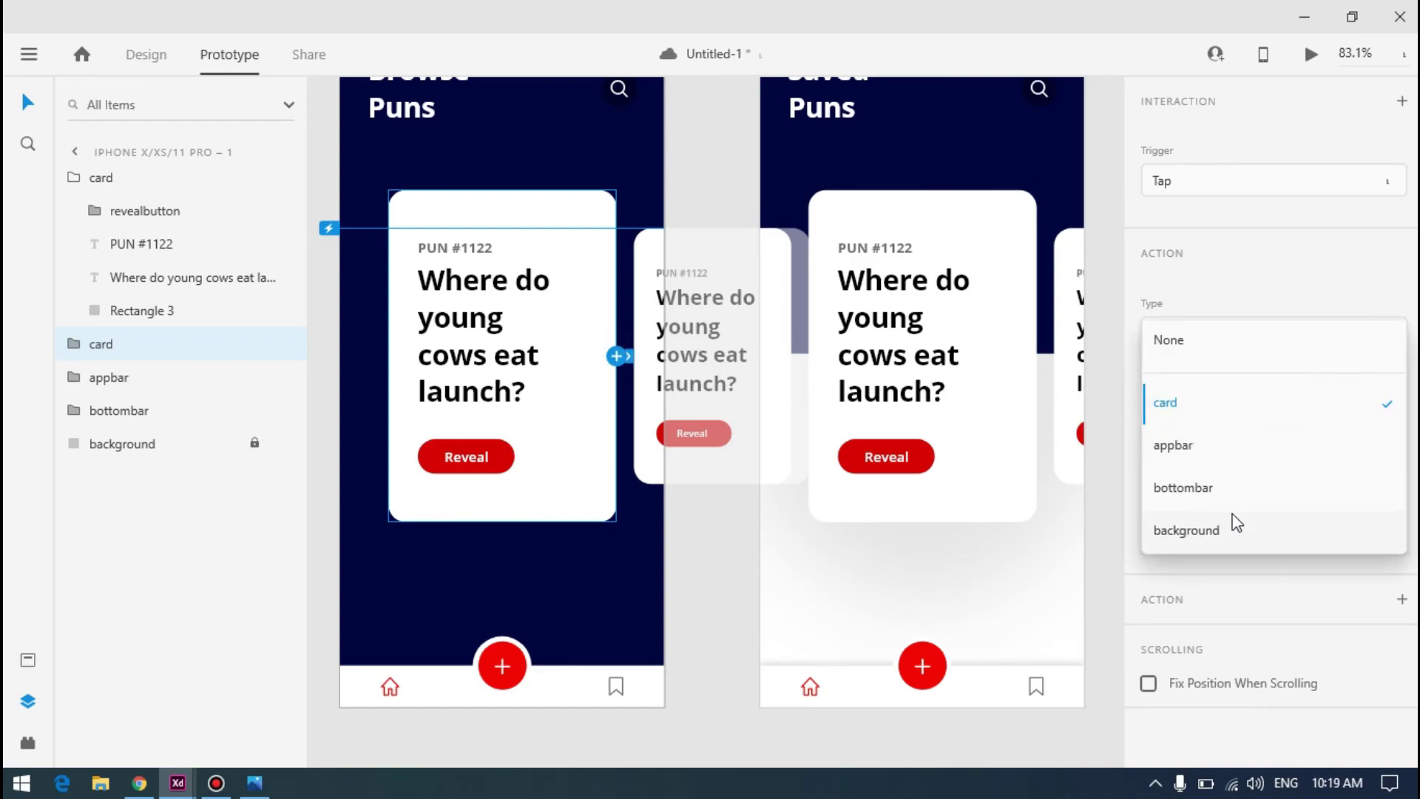
{"action": "left_click", "coordinate": [1245, 182]}
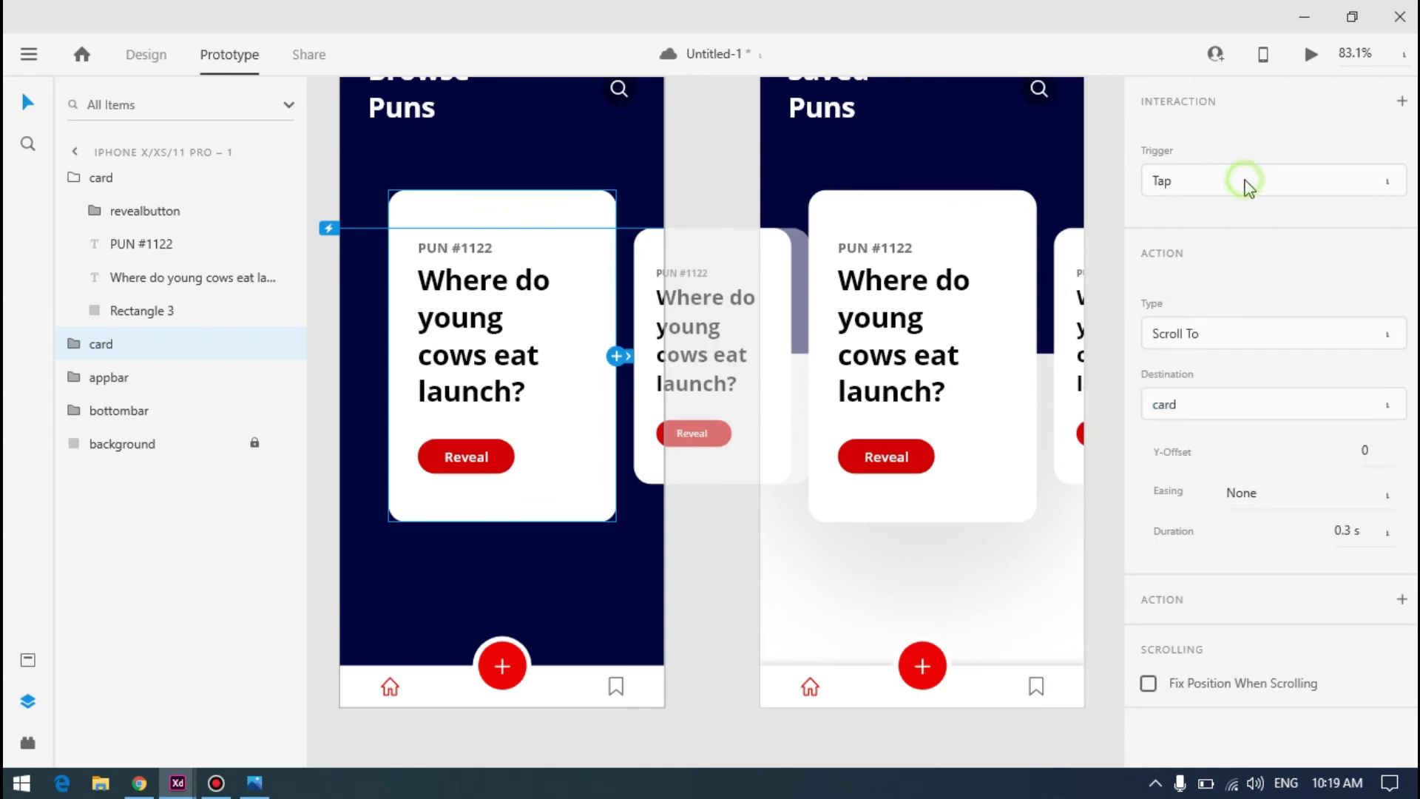
{"action": "left_click", "coordinate": [1245, 180]}
{"action": "left_click", "coordinate": [1224, 222]}
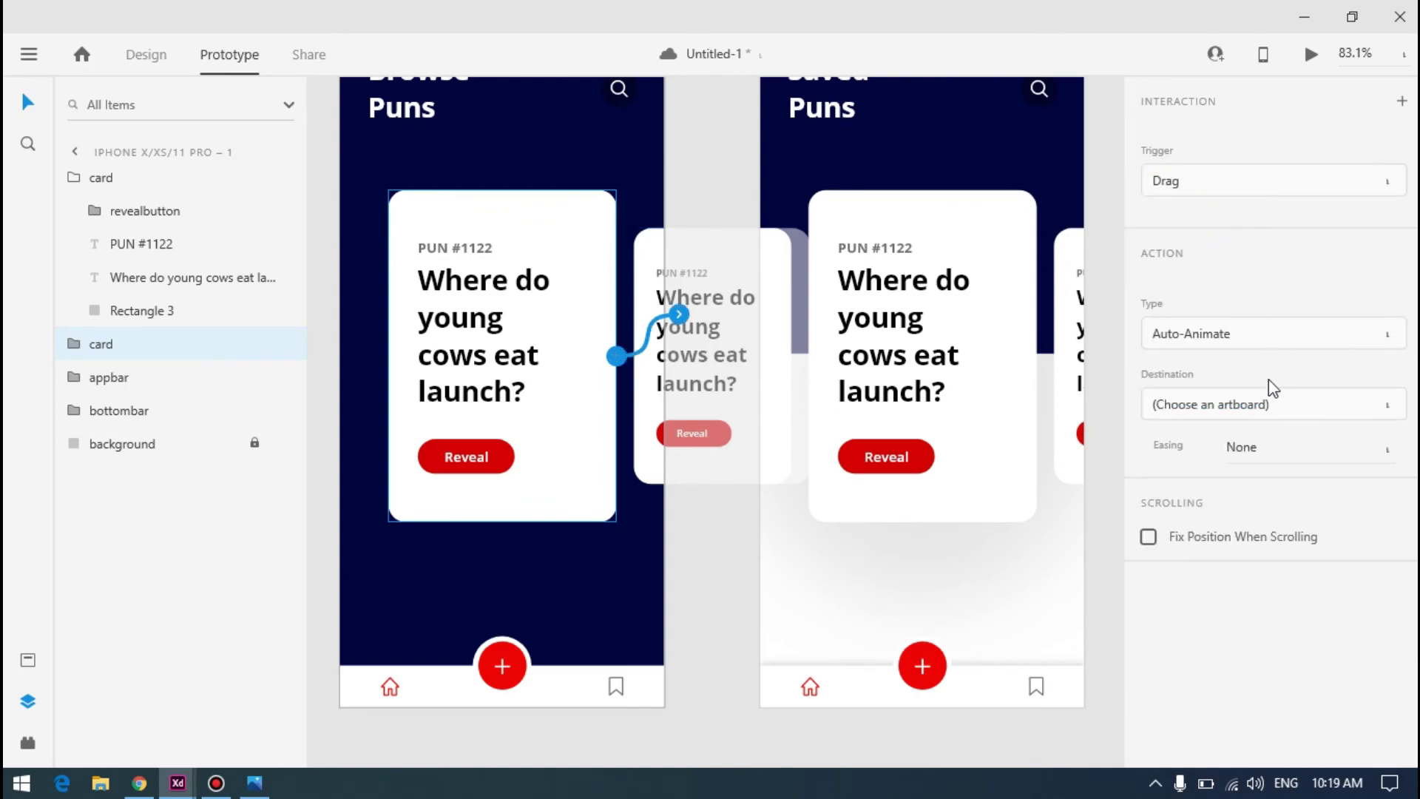
{"action": "left_click", "coordinate": [1317, 406]}
{"action": "left_click", "coordinate": [1295, 462]}
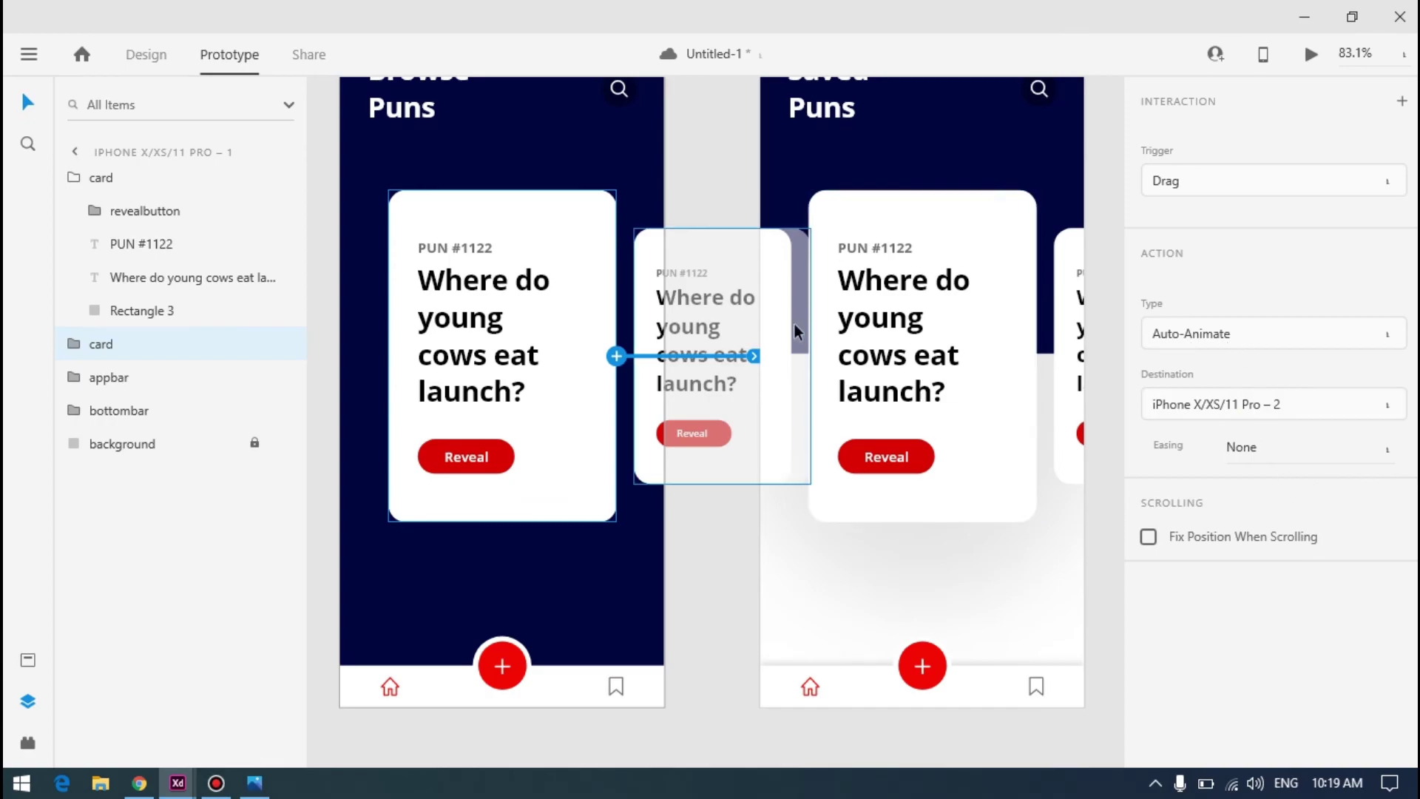
Preview the Browse Puns screen, reopening it once, and test dragging the main card
{"action": "left_click", "coordinate": [1311, 54]}
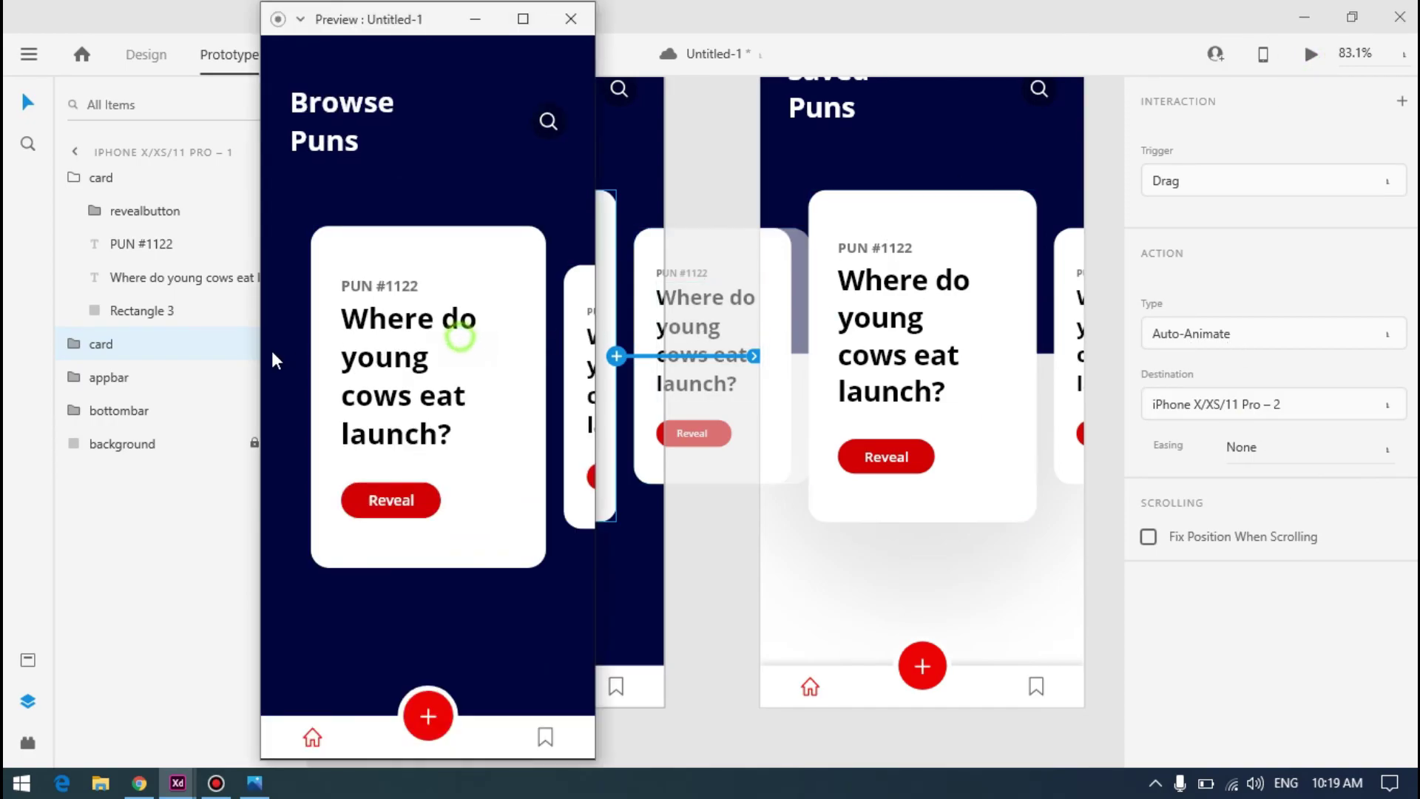
{"action": "left_click", "coordinate": [570, 18]}
{"action": "left_click", "coordinate": [1319, 54]}
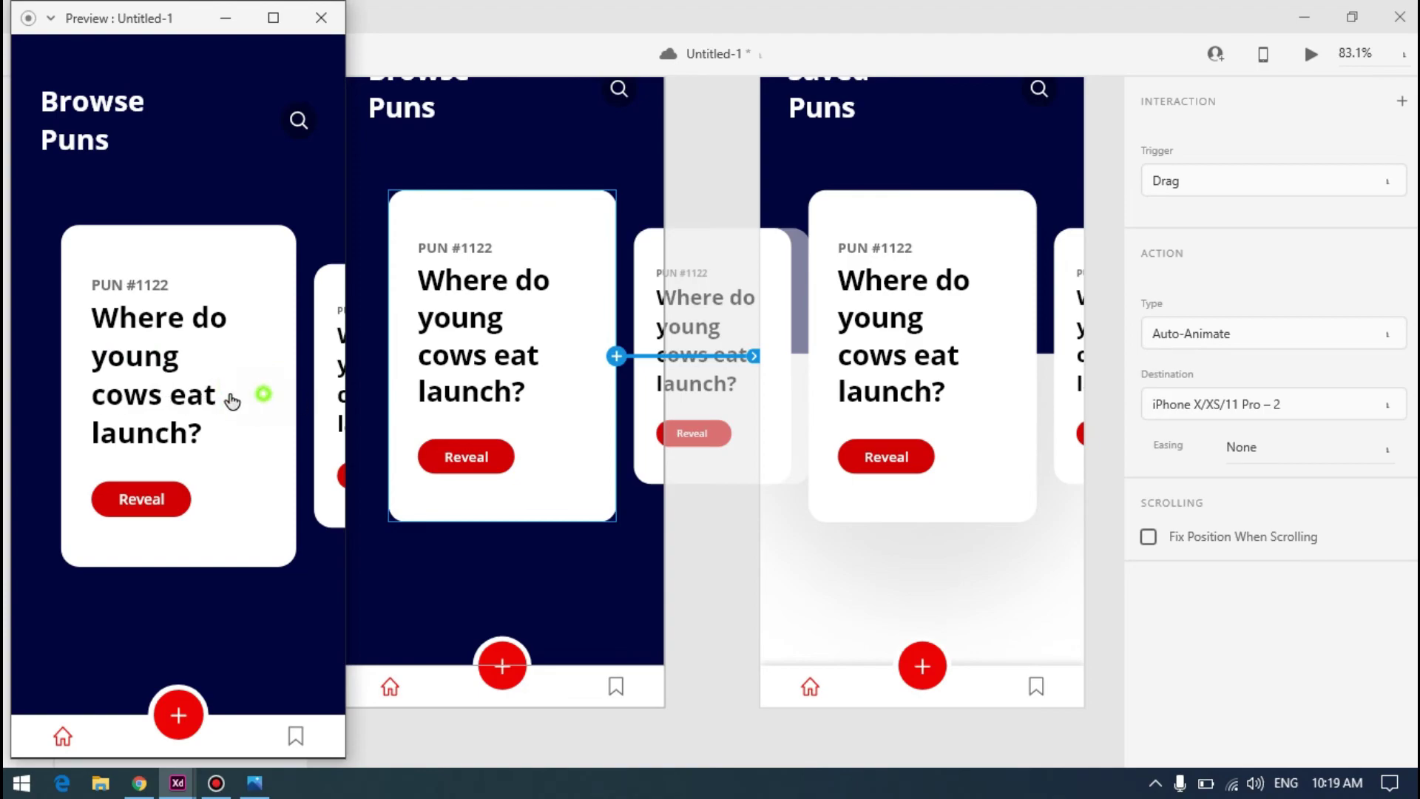
{"action": "left_click", "coordinate": [713, 535]}
Reattach the main card's link to the Saved Puns artboard, deselect the card, and save the document
{"action": "left_click", "coordinate": [556, 322]}
{"action": "left_click_drag", "start_coordinate": [616, 355], "coordinate": [764, 404]}
{"action": "left_click", "coordinate": [729, 570]}
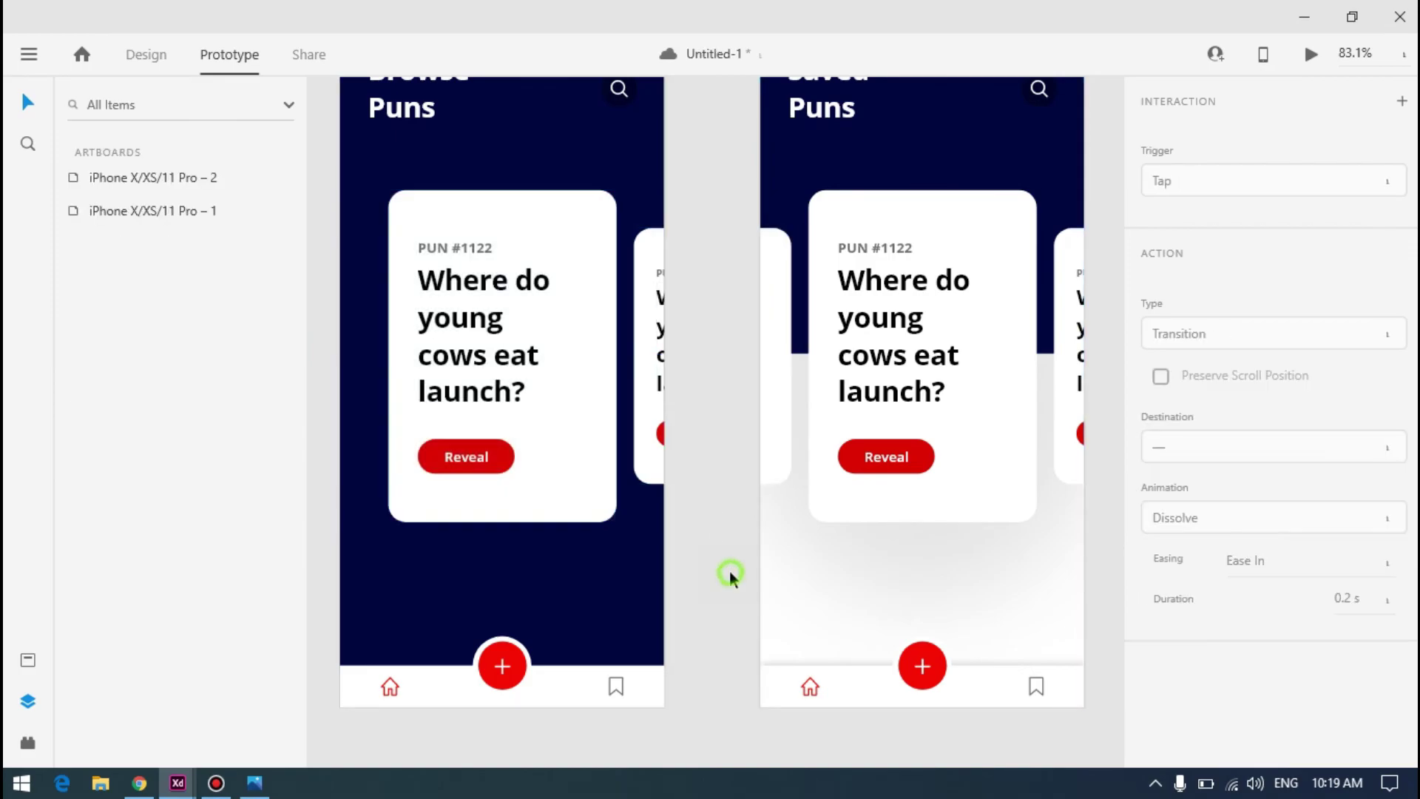
{"action": "key", "text": "ctrl+s"}
Test the main card's drag interaction once more in the preview
{"action": "left_click", "coordinate": [856, 427]}
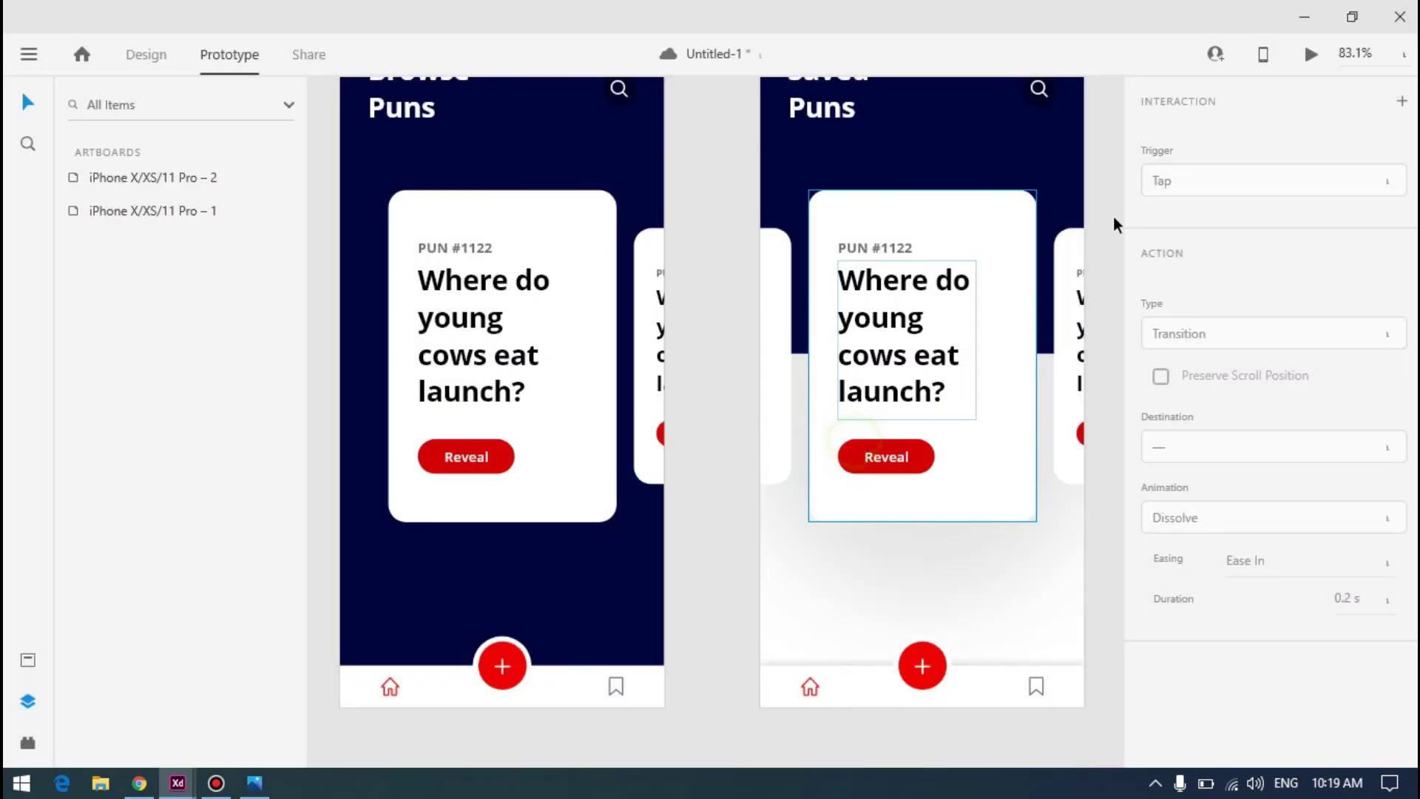
{"action": "left_click", "coordinate": [1310, 54]}
{"action": "left_click", "coordinate": [220, 370]}
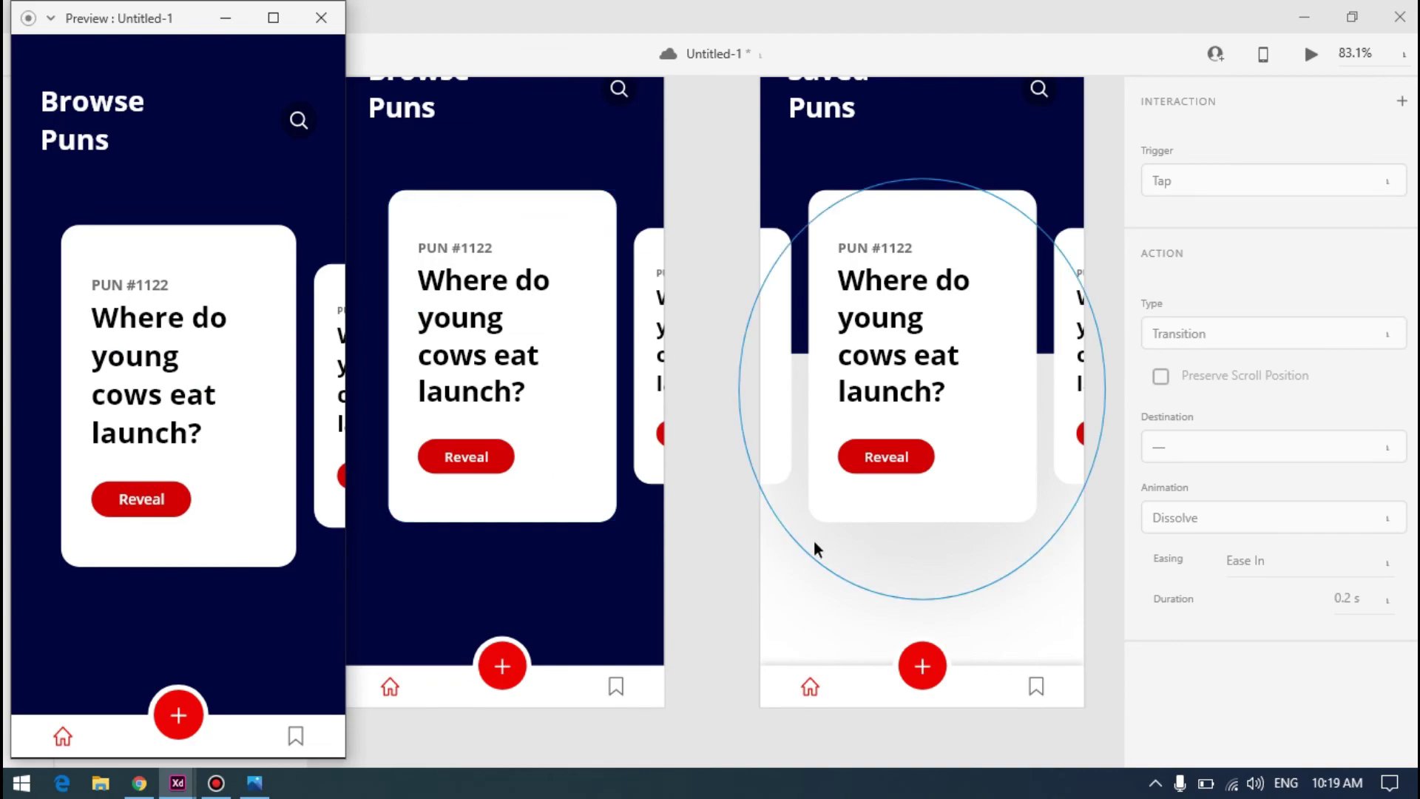
Change the trigger of the main Browse Puns card's link to Tap
{"action": "left_click", "coordinate": [558, 414]}
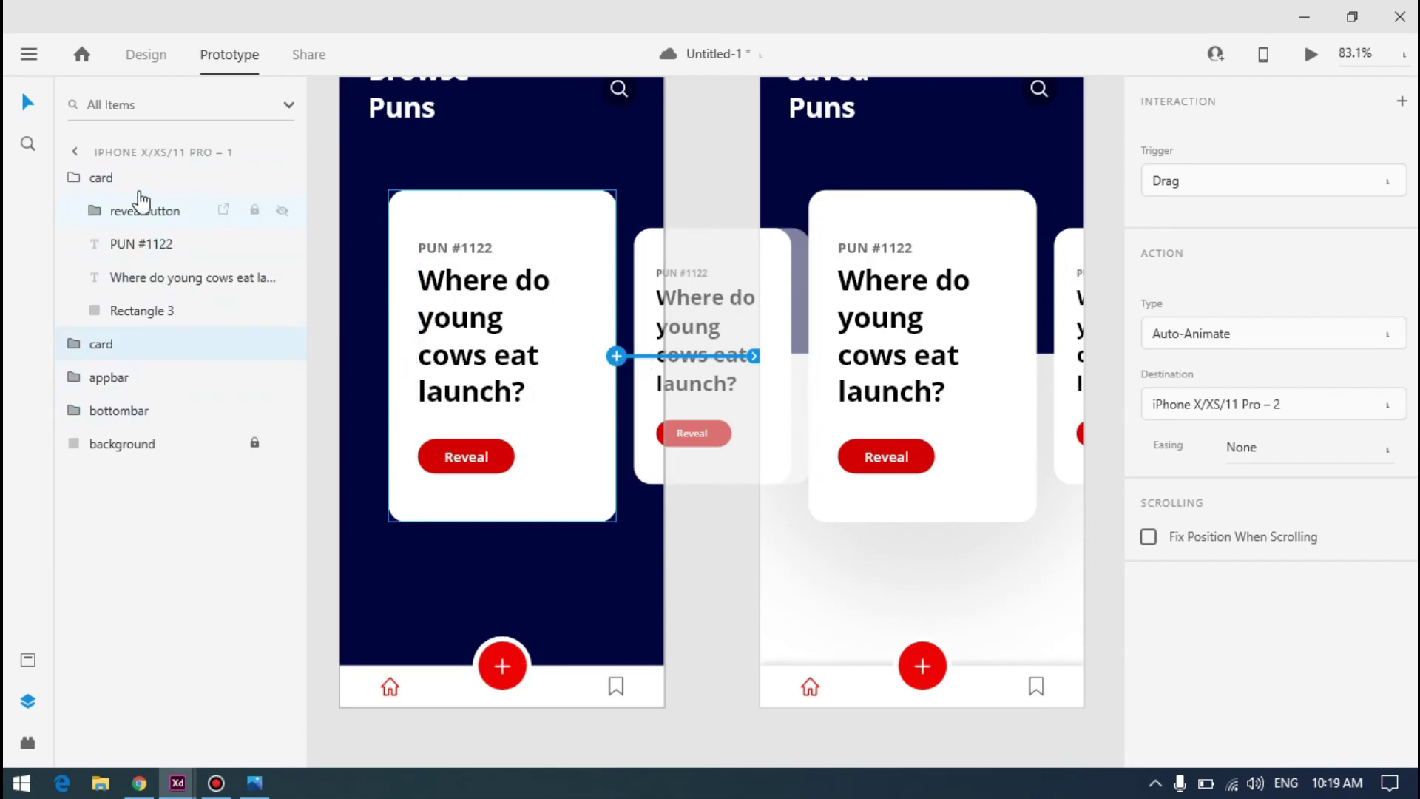
{"action": "left_click", "coordinate": [1284, 179]}
{"action": "left_click", "coordinate": [1242, 146]}
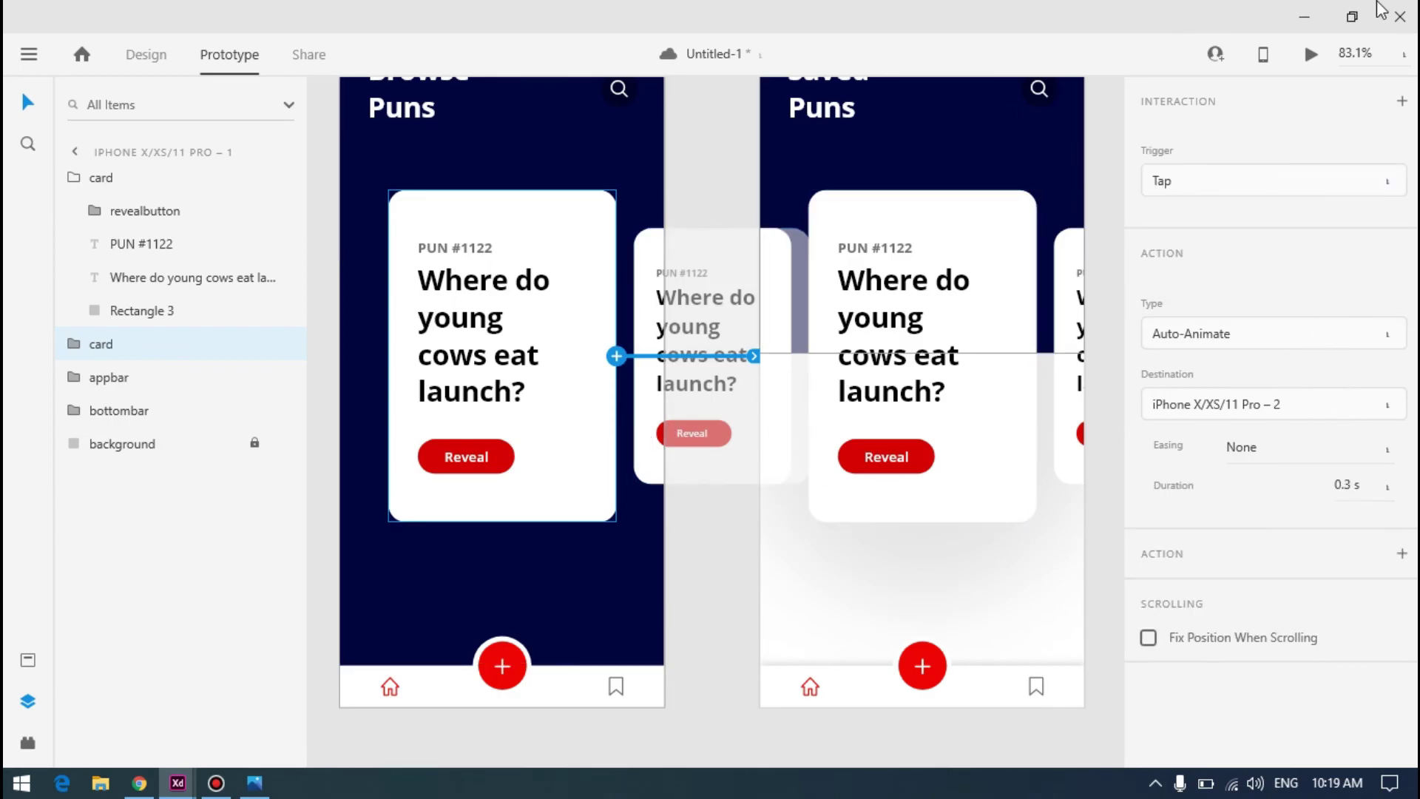
Test tapping the main card in the preview and save the document
{"action": "left_click", "coordinate": [1311, 54]}
{"action": "left_click", "coordinate": [280, 354]}
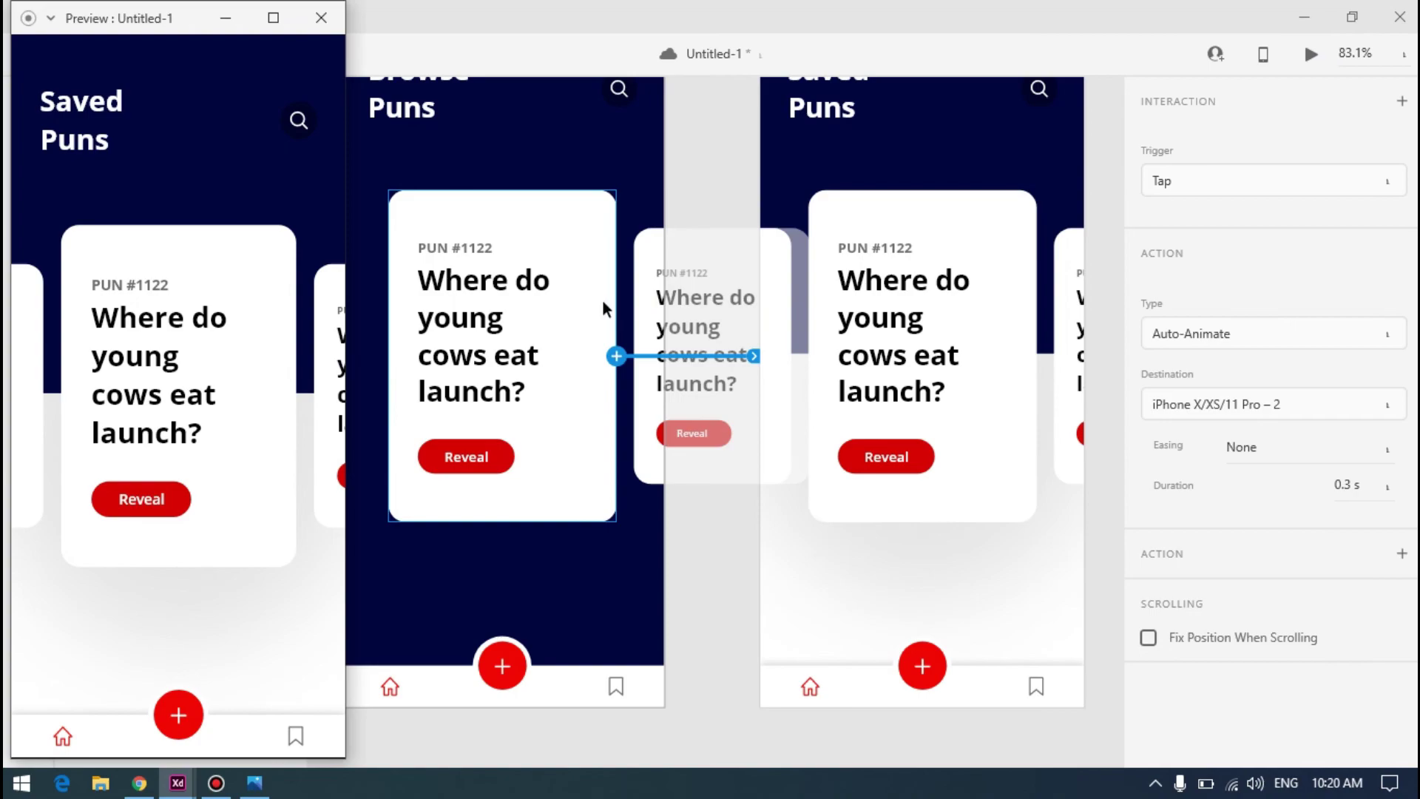
{"action": "key", "text": "ctrl+s"}
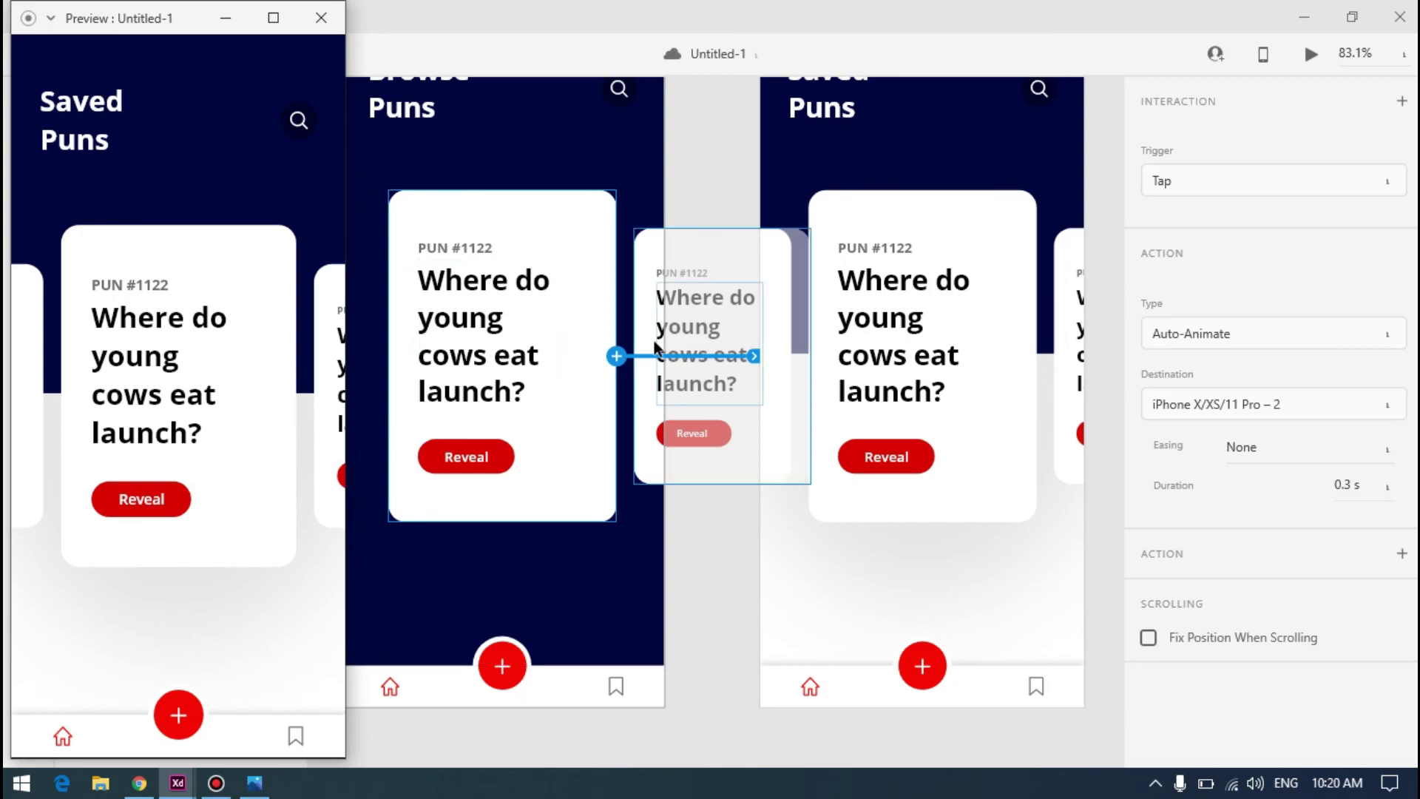
{"action": "left_click", "coordinate": [686, 139]}
{"action": "left_click_drag", "start_coordinate": [330, 176], "coordinate": [899, 543]}
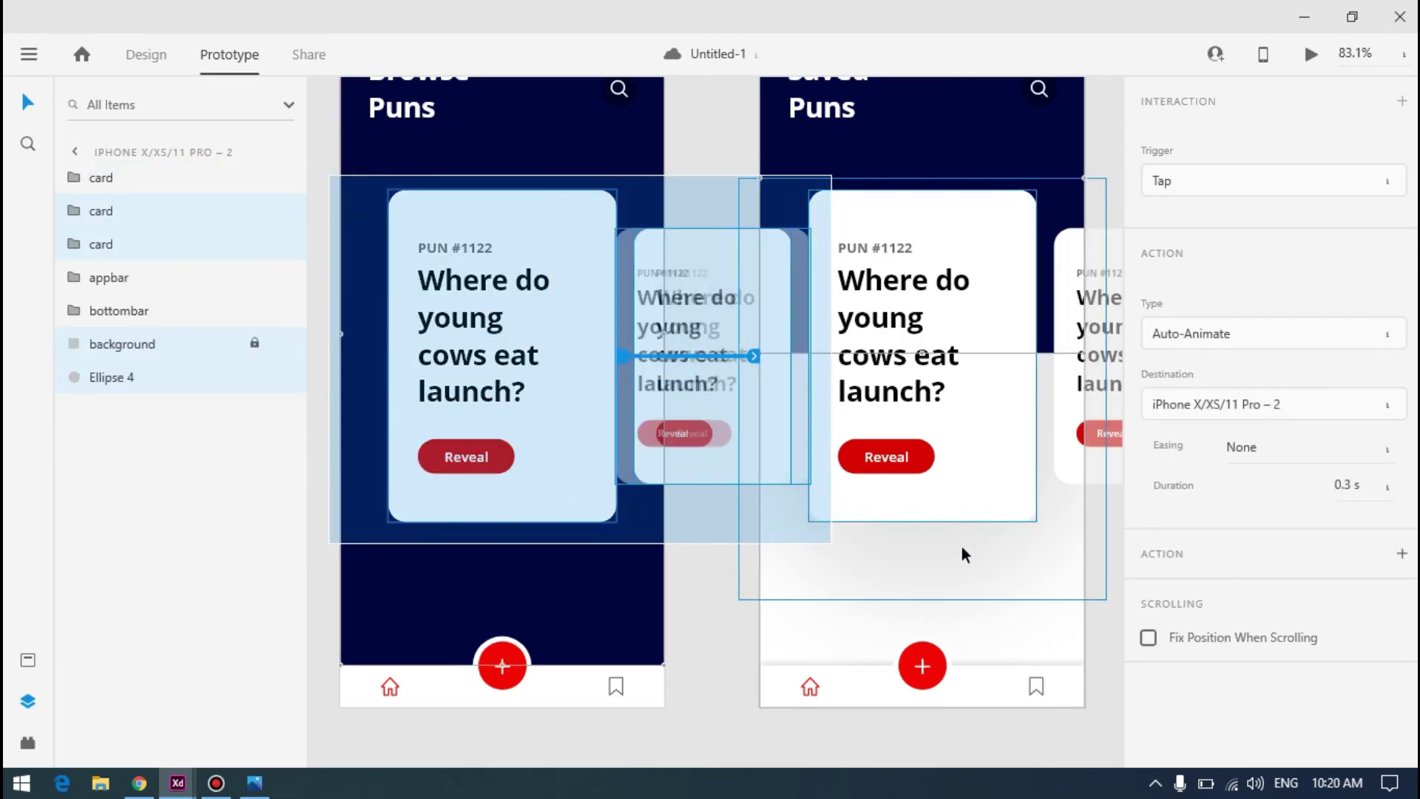
{"action": "scroll", "coordinate": [754, 491], "scroll_direction": "right", "scroll_amount": 3}
{"action": "left_click", "coordinate": [1065, 209]}
{"action": "scroll", "coordinate": [946, 161], "scroll_direction": "down", "scroll_amount": 2}
{"action": "scroll", "coordinate": [1049, 153], "scroll_direction": "down", "scroll_amount": 5}
{"action": "scroll", "coordinate": [776, 178], "scroll_direction": "up", "scroll_amount": 3}
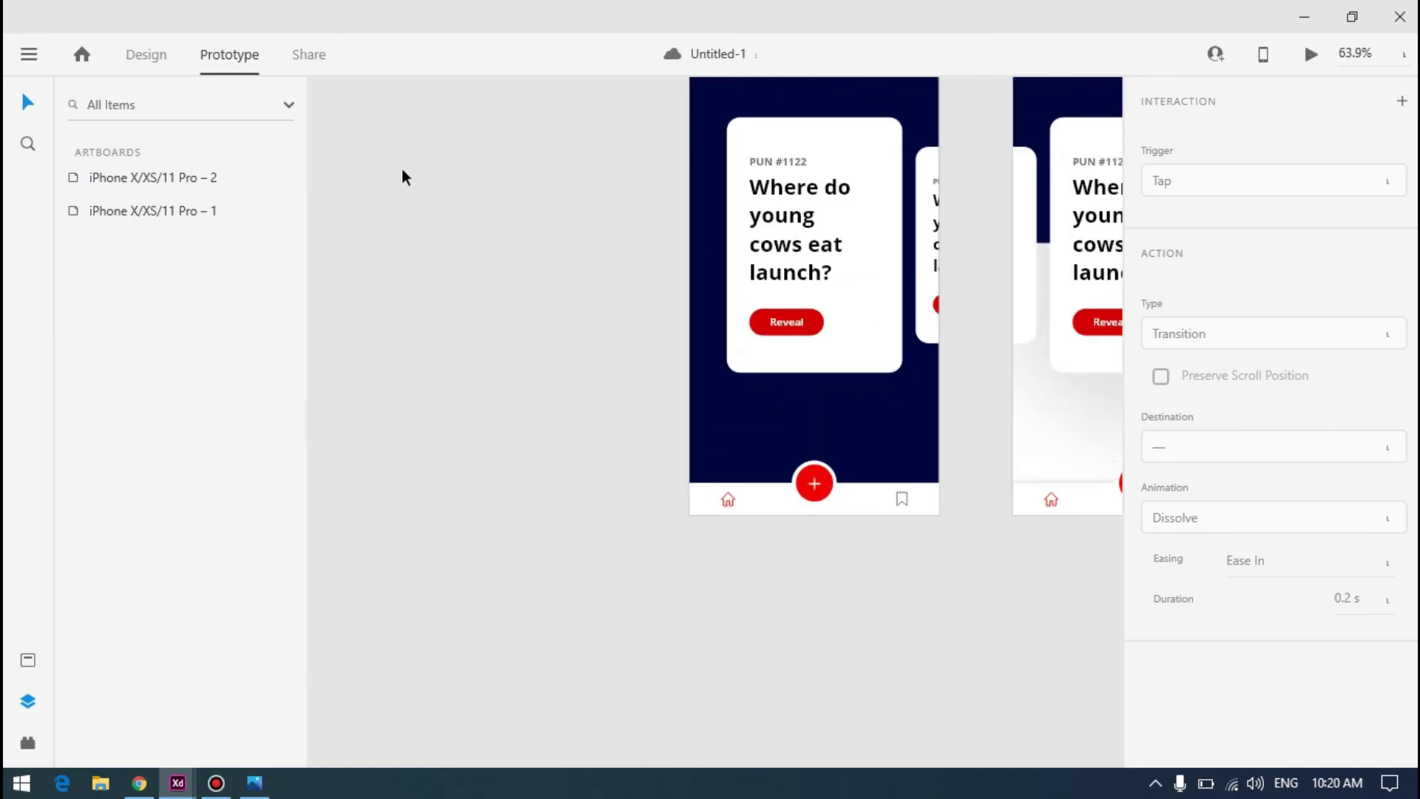
{"action": "scroll", "coordinate": [517, 171], "scroll_direction": "down", "scroll_amount": 4}
{"action": "scroll", "coordinate": [908, 164], "scroll_direction": "up", "scroll_amount": 4}
{"action": "scroll", "coordinate": [586, 155], "scroll_direction": "down", "scroll_amount": 3}
{"action": "scroll", "coordinate": [586, 155], "scroll_direction": "up", "scroll_amount": 4}
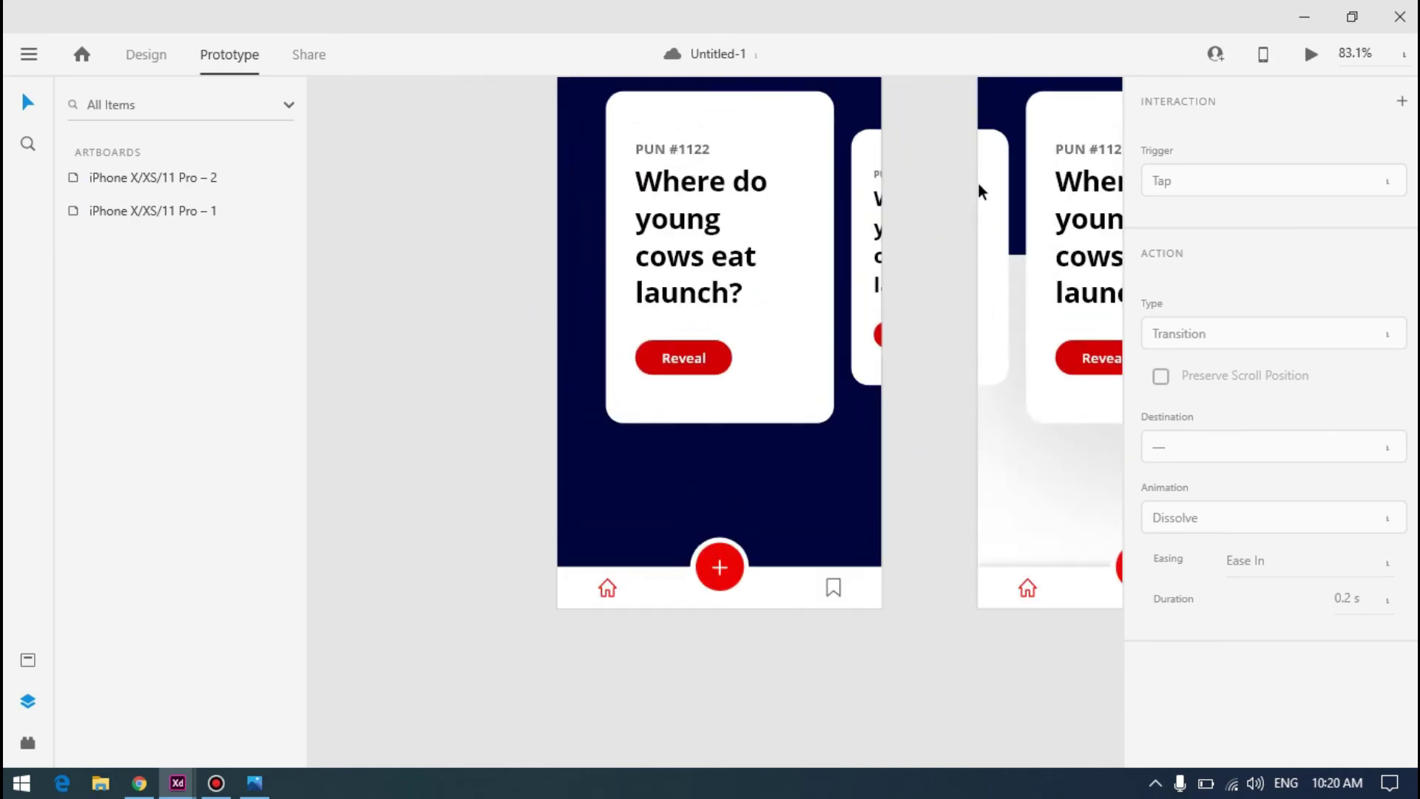
Remove the main card's link and connect the partly hidden second Browse Puns card to the Saved Puns artboard with a Tap trigger and Auto-Animate
{"action": "left_click", "coordinate": [864, 196]}
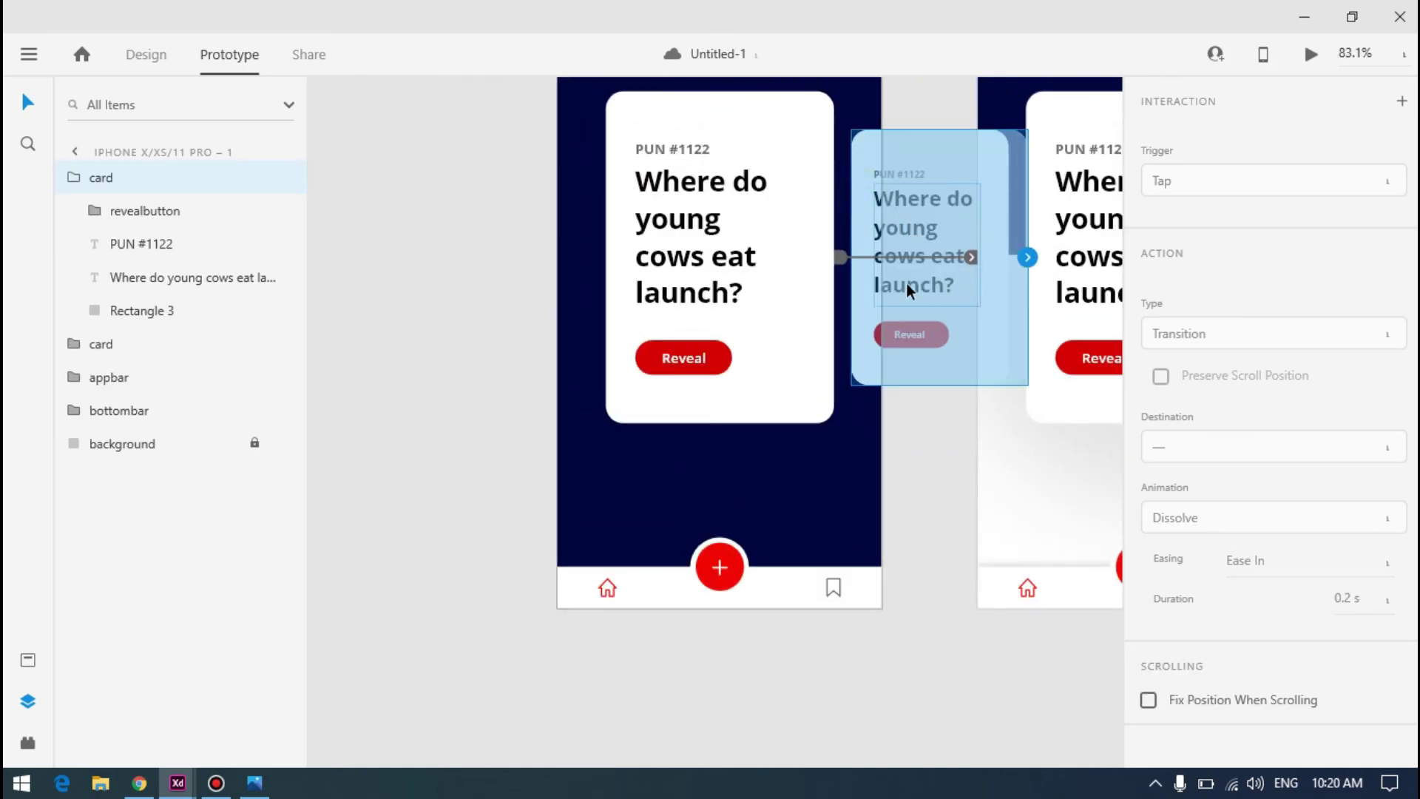
{"action": "left_click", "coordinate": [825, 185]}
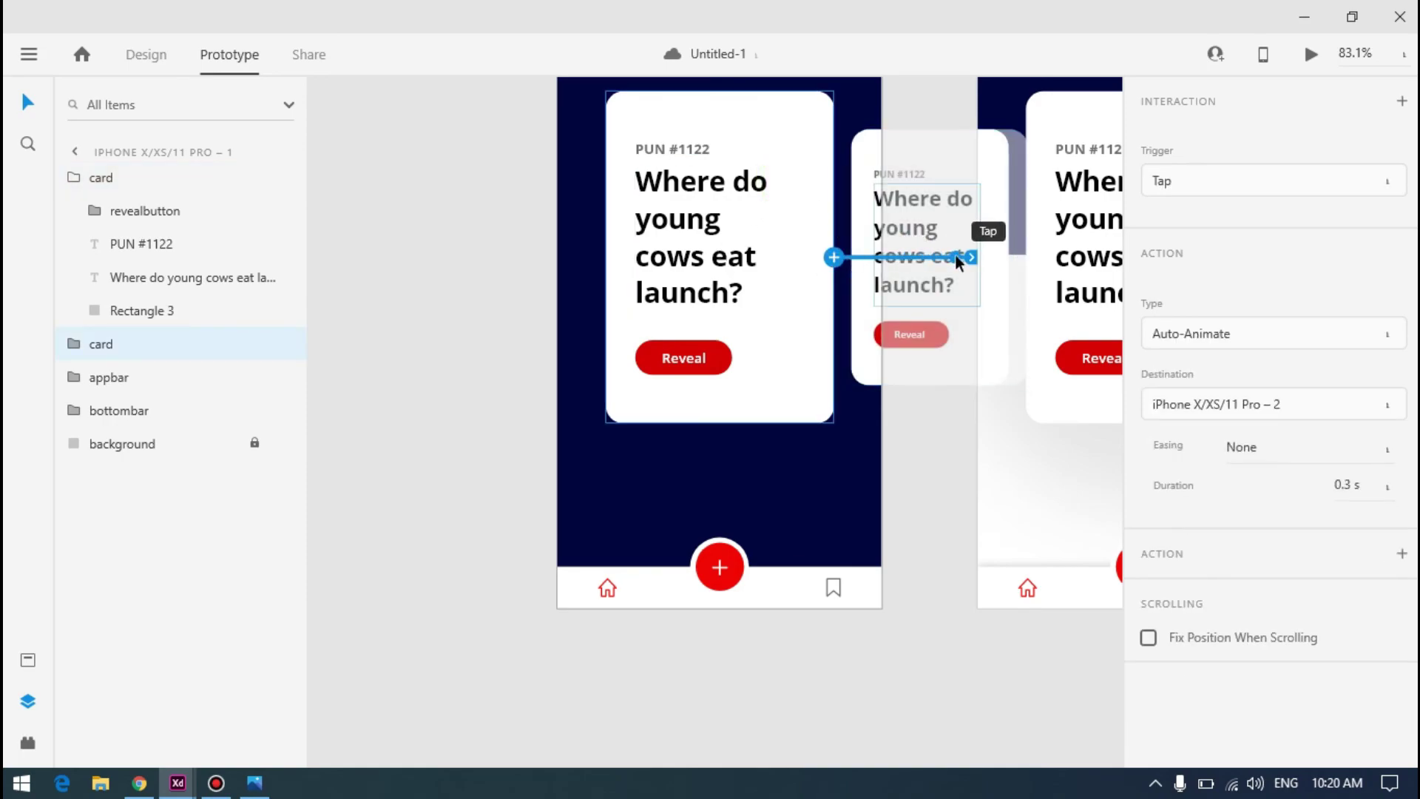
{"action": "left_click_drag", "start_coordinate": [970, 257], "coordinate": [921, 295]}
{"action": "left_click", "coordinate": [865, 232]}
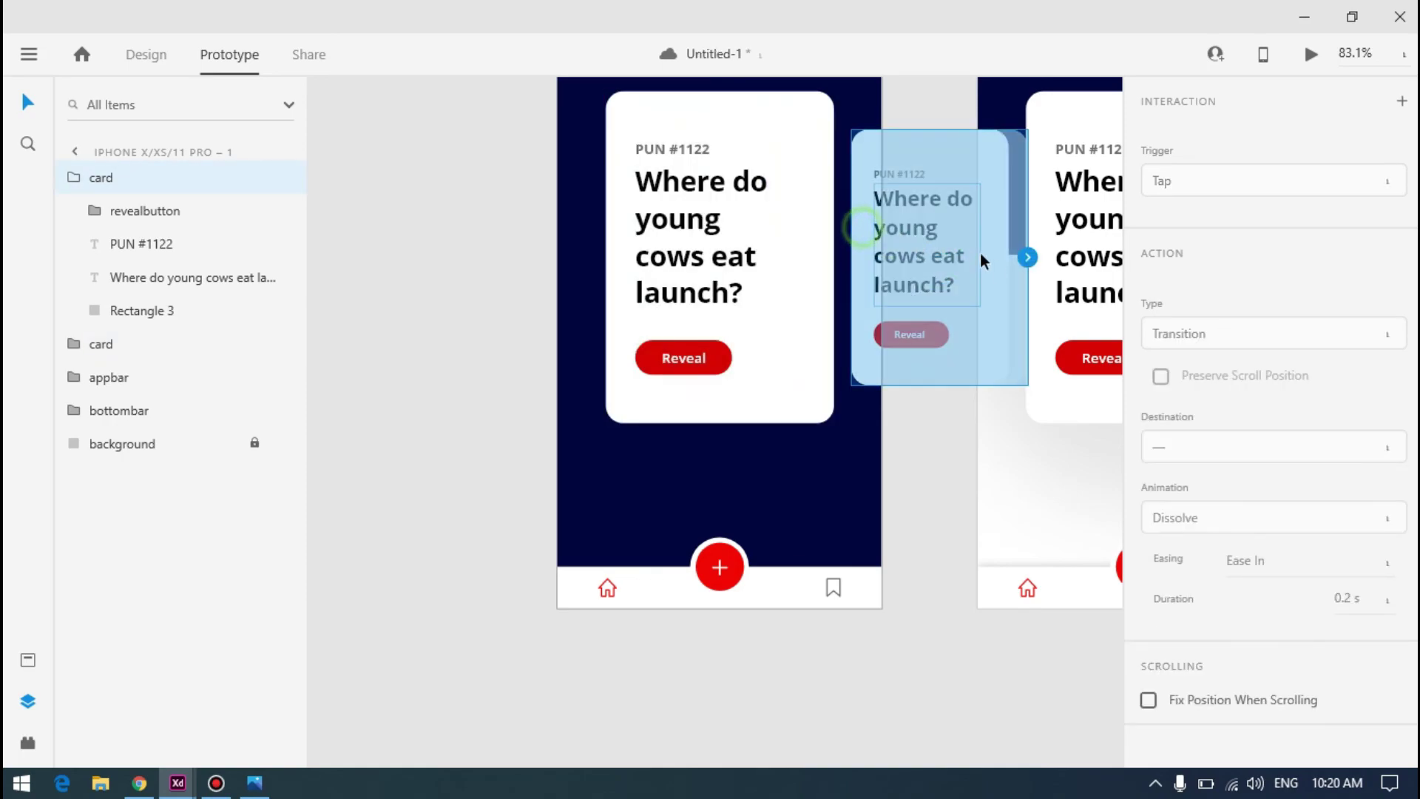
{"action": "left_click_drag", "start_coordinate": [1030, 259], "coordinate": [979, 481]}
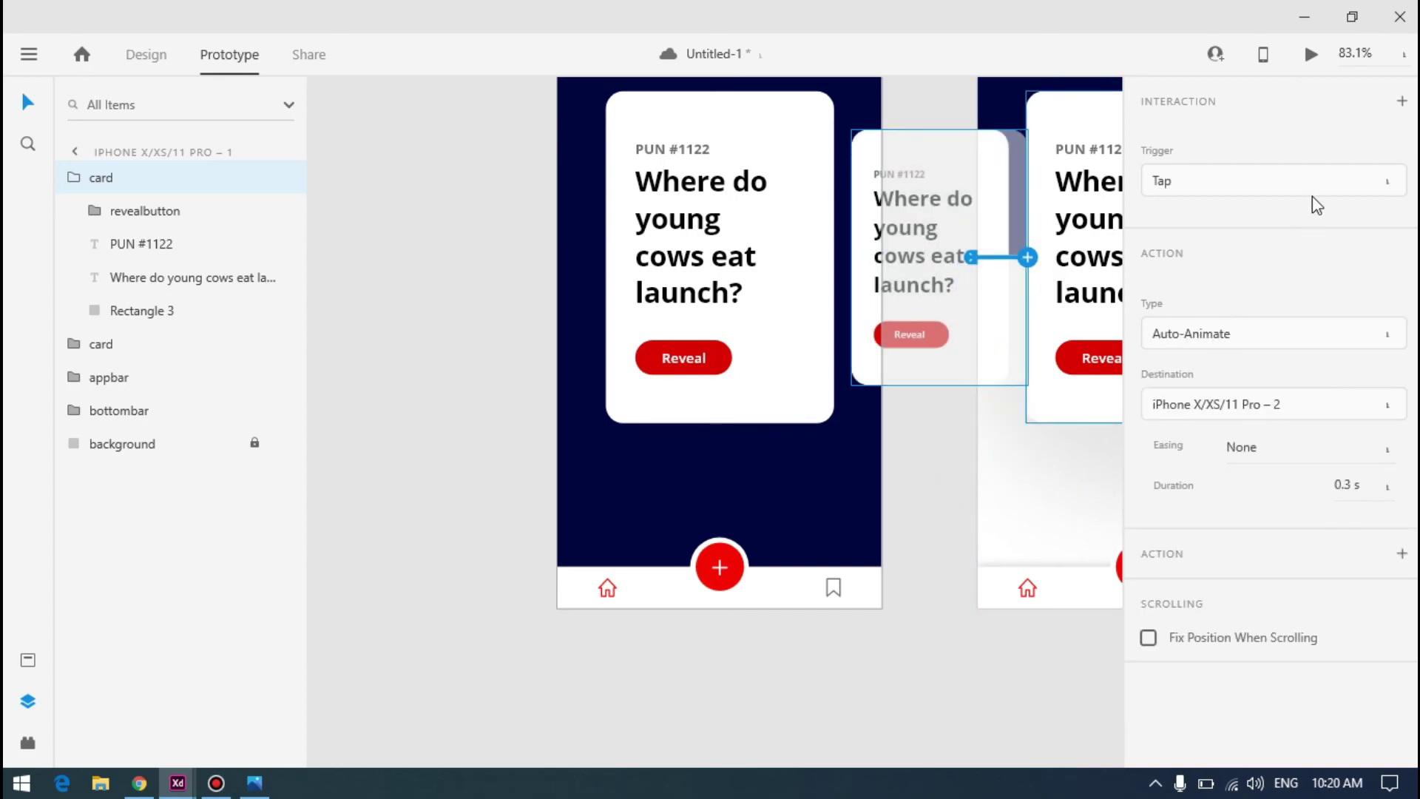
Preview the prototype and test tapping the partly hidden second card on Browse Puns
{"action": "left_click", "coordinate": [1311, 54]}
{"action": "left_click", "coordinate": [330, 377]}
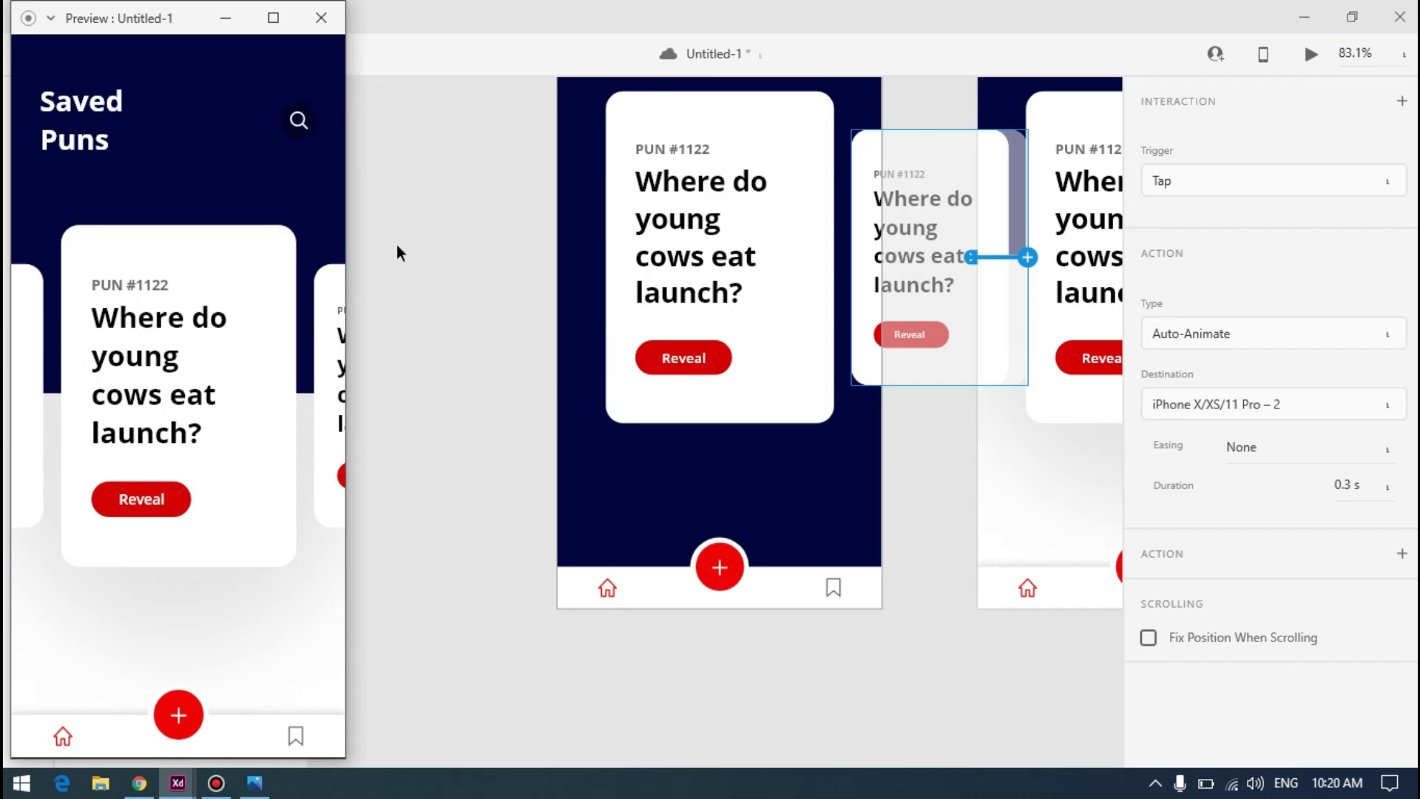
{"action": "left_click", "coordinate": [454, 241]}
Link the partly hidden left card of Saved Puns back to the Browse Puns artboard with a Tap trigger and Auto-Animate
{"action": "scroll", "coordinate": [850, 233], "scroll_direction": "down", "scroll_amount": 5}
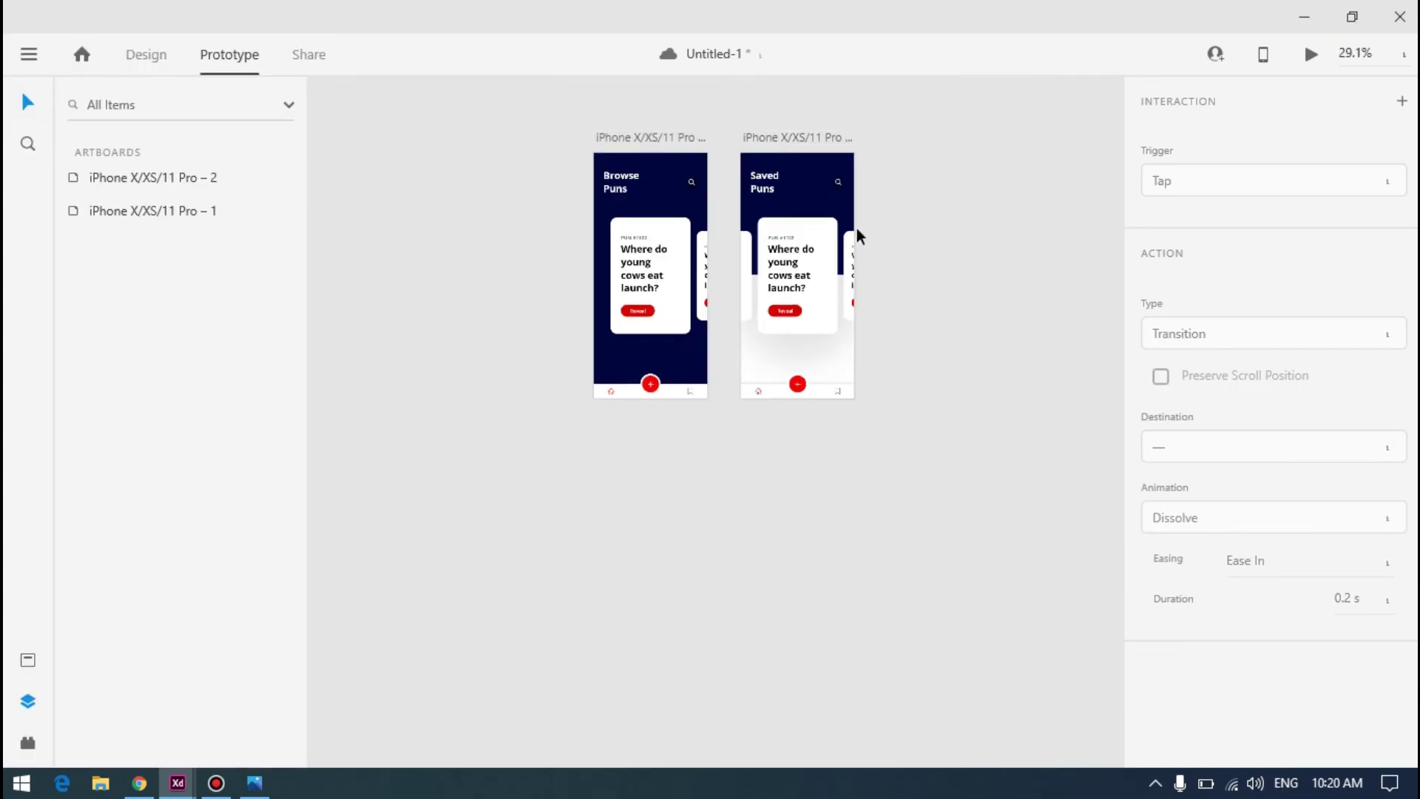
{"action": "scroll", "coordinate": [849, 228], "scroll_direction": "up", "scroll_amount": 5}
{"action": "left_click", "coordinate": [583, 294]}
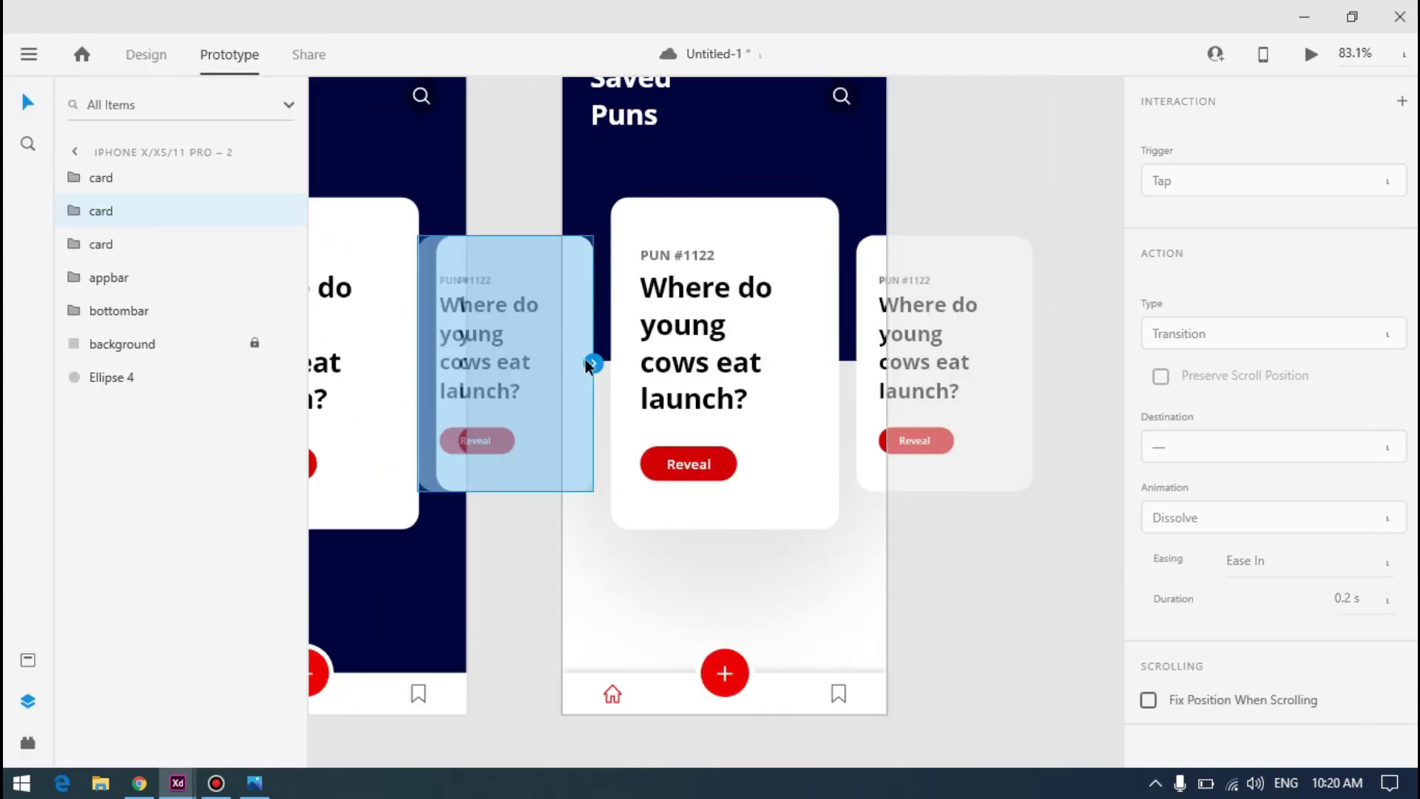
{"action": "left_click_drag", "start_coordinate": [414, 410], "coordinate": [414, 547]}
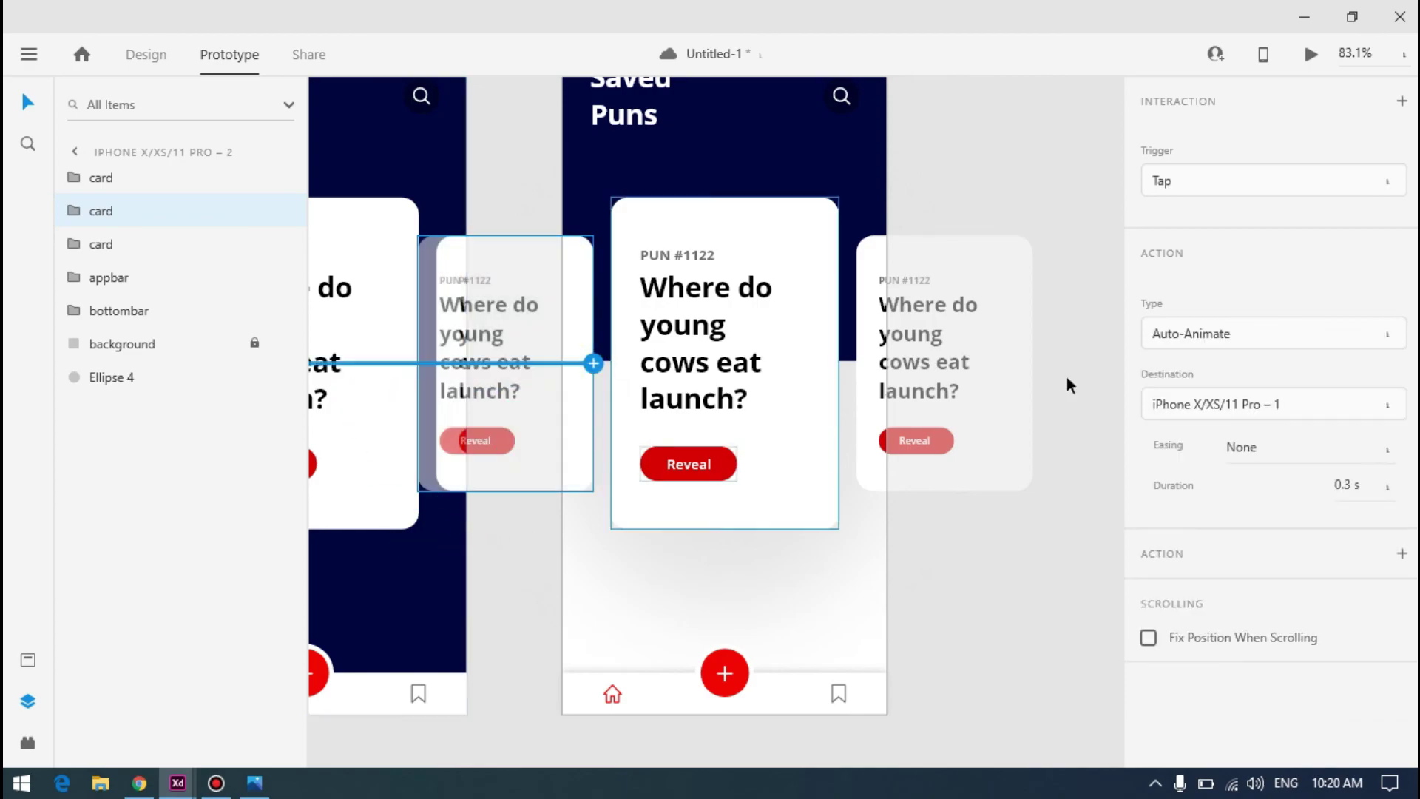
{"action": "left_click", "coordinate": [1046, 169]}
Preview the prototype and tap the side cards to switch back and forth between Browse Puns and Saved Puns
{"action": "left_click", "coordinate": [1310, 54]}
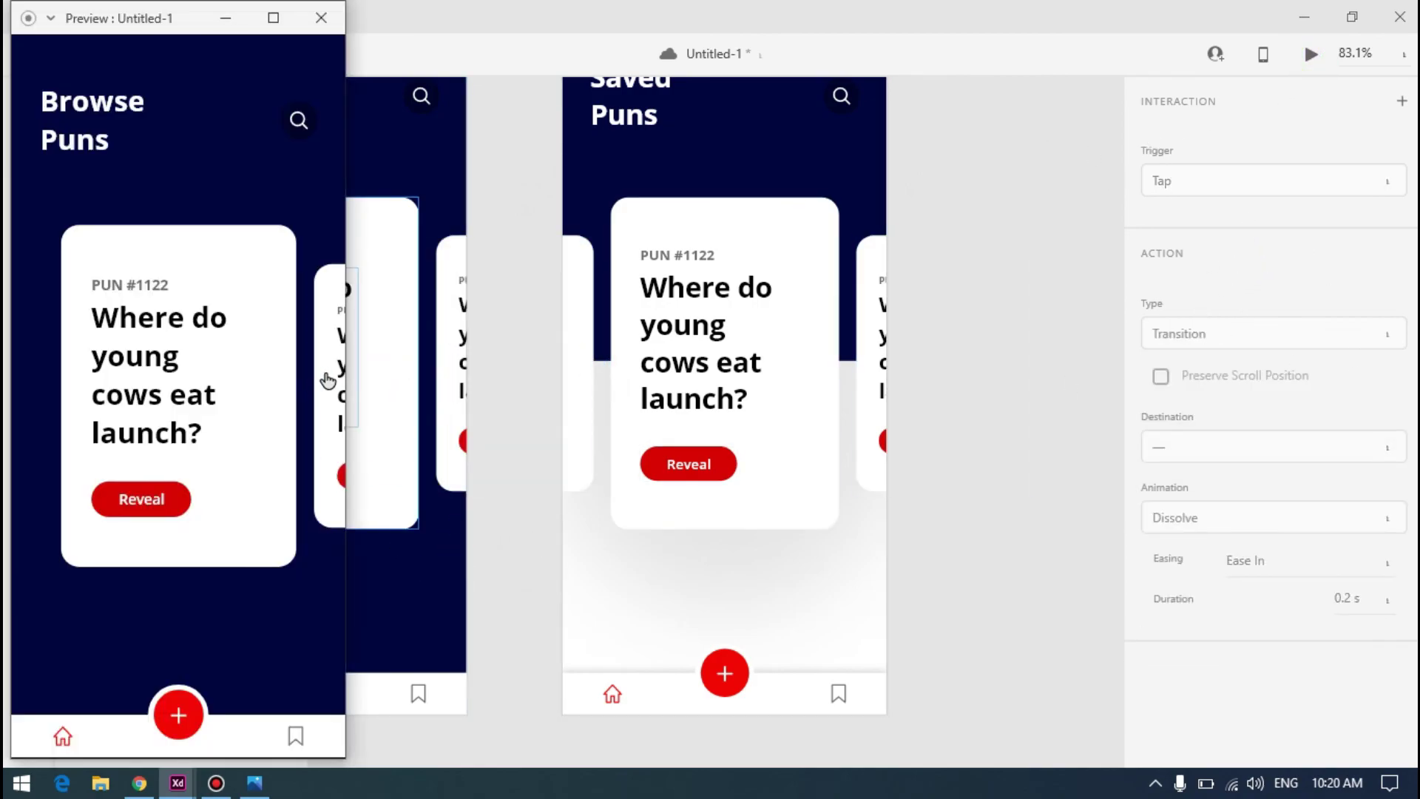
{"action": "left_click", "coordinate": [328, 380]}
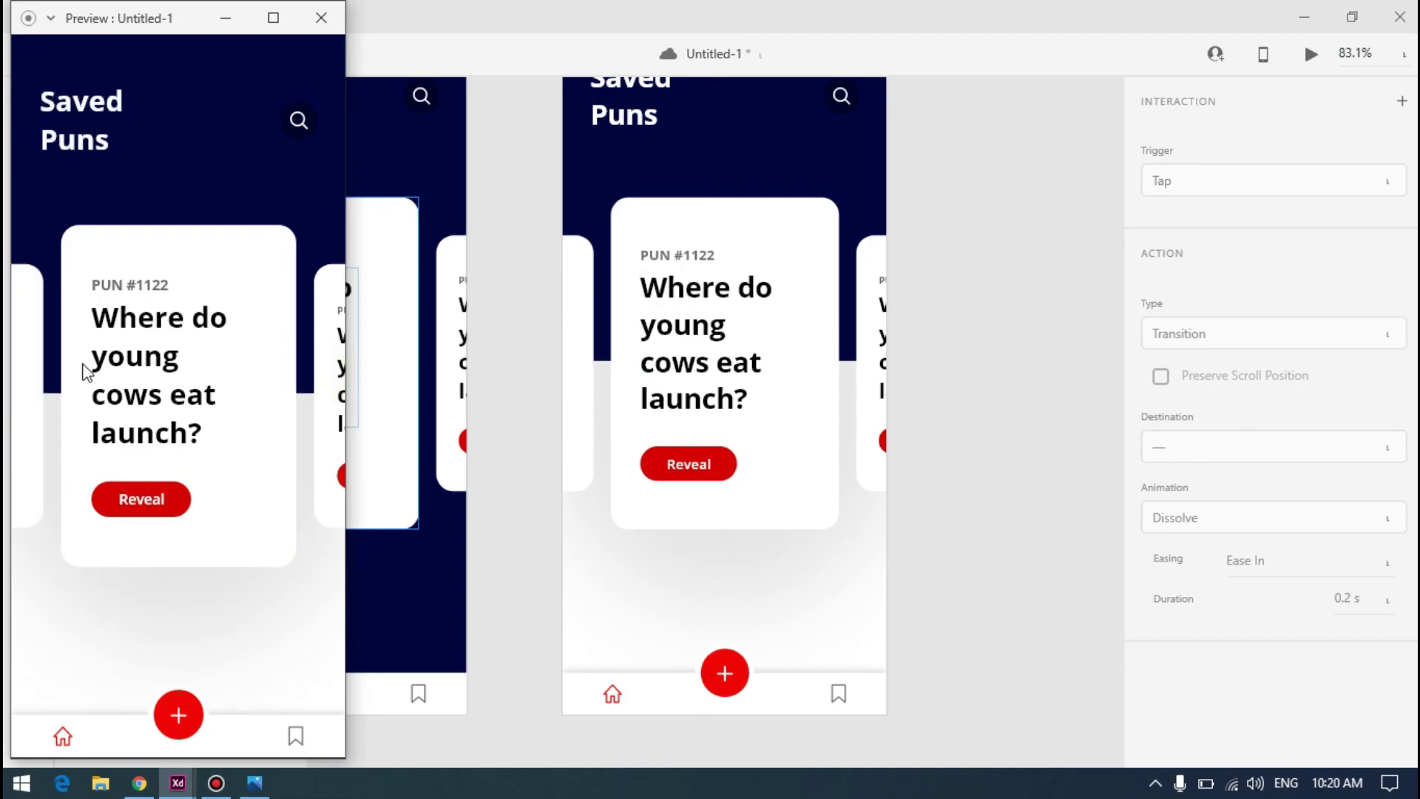
{"action": "left_click", "coordinate": [31, 361]}
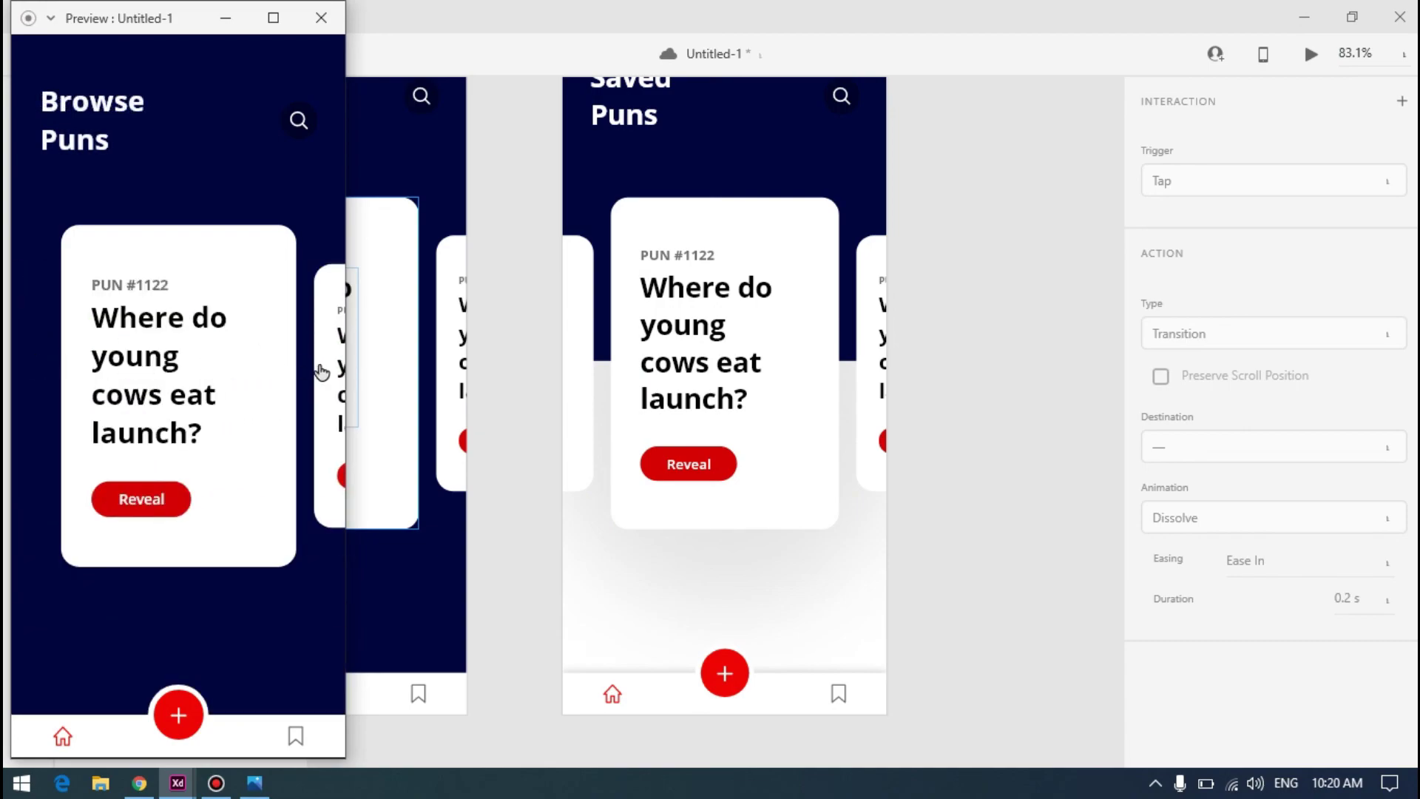
{"action": "left_click", "coordinate": [319, 370]}
{"action": "left_click", "coordinate": [37, 362]}
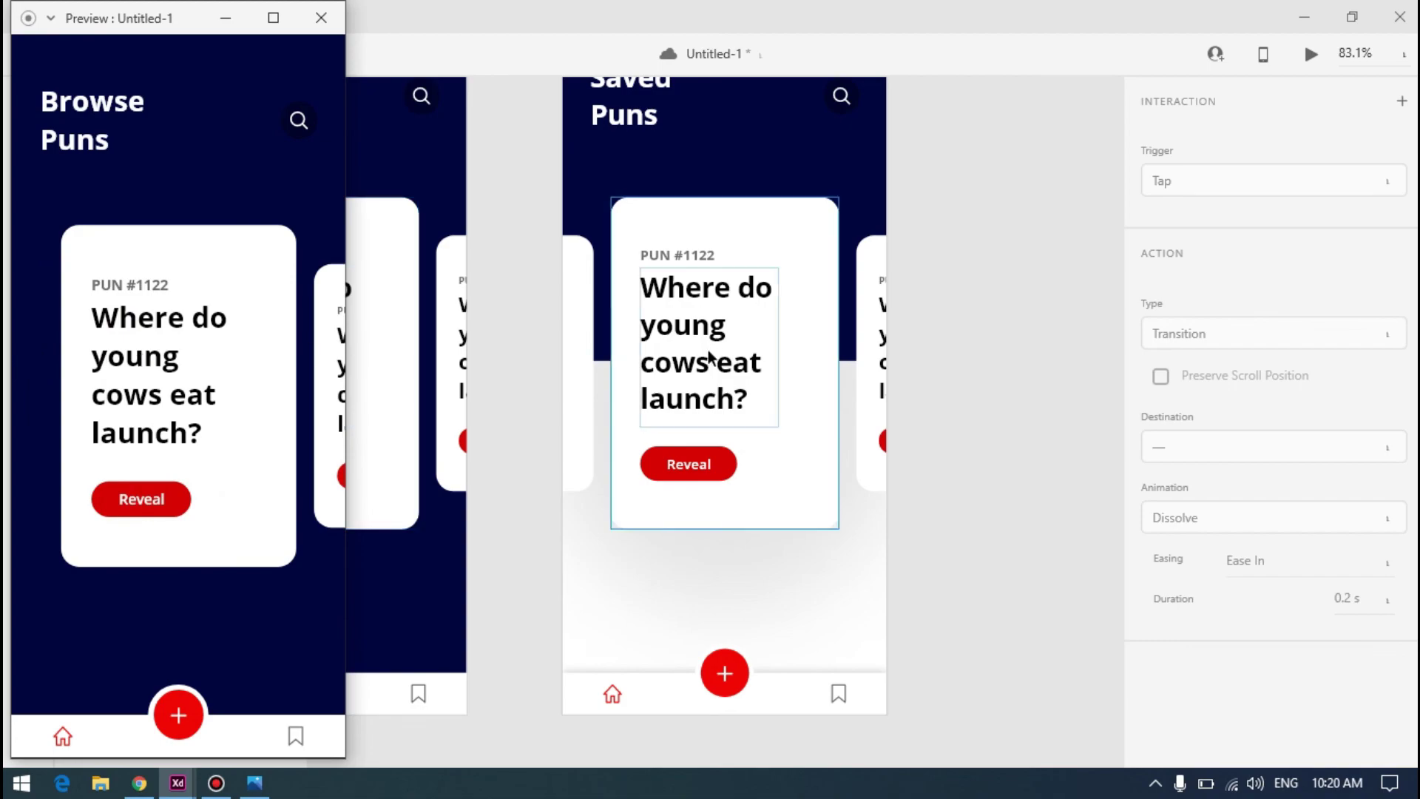
Change the action type of the Saved Puns artboard's partly hidden left card from Auto-Animate to Previous Artboard
{"action": "left_click", "coordinate": [574, 334]}
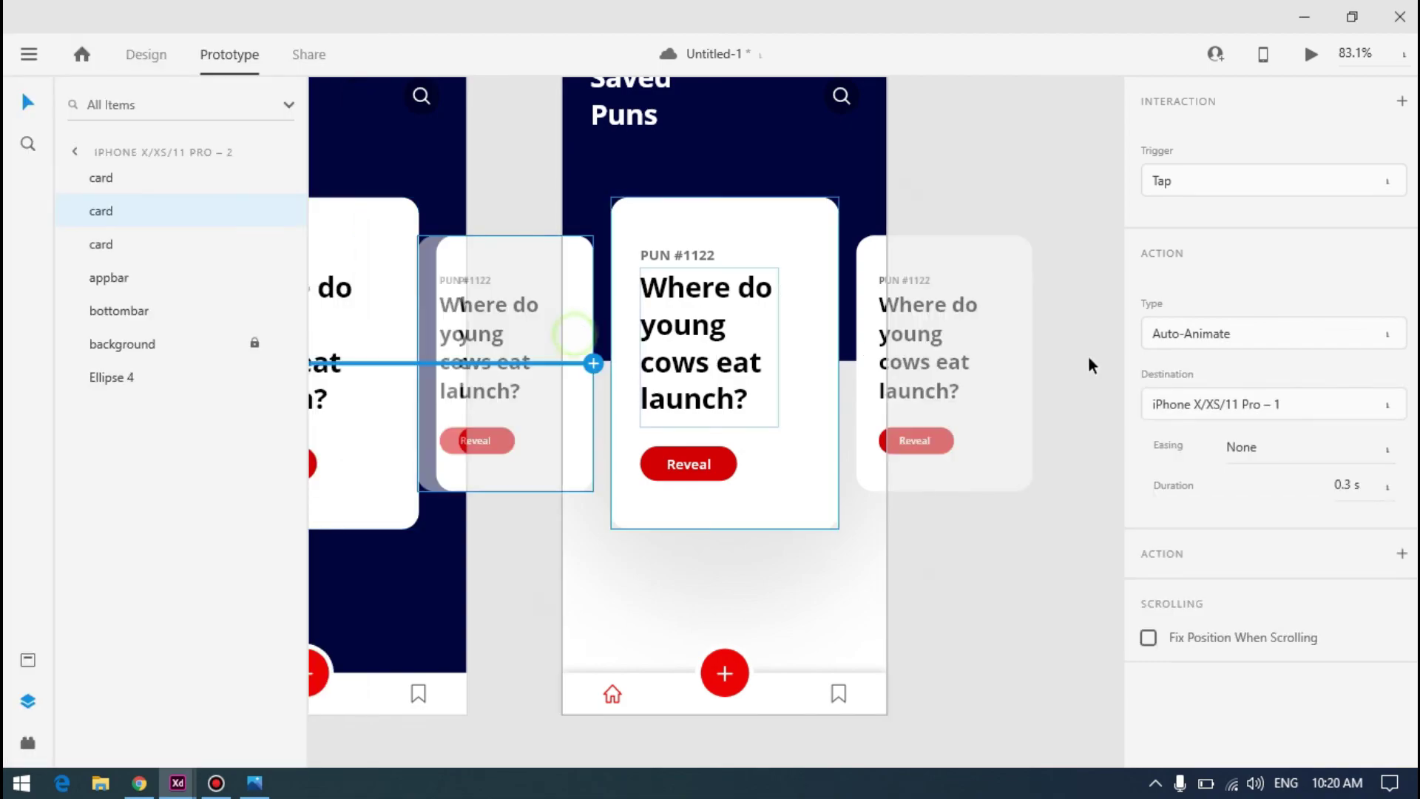
{"action": "left_click", "coordinate": [1380, 457]}
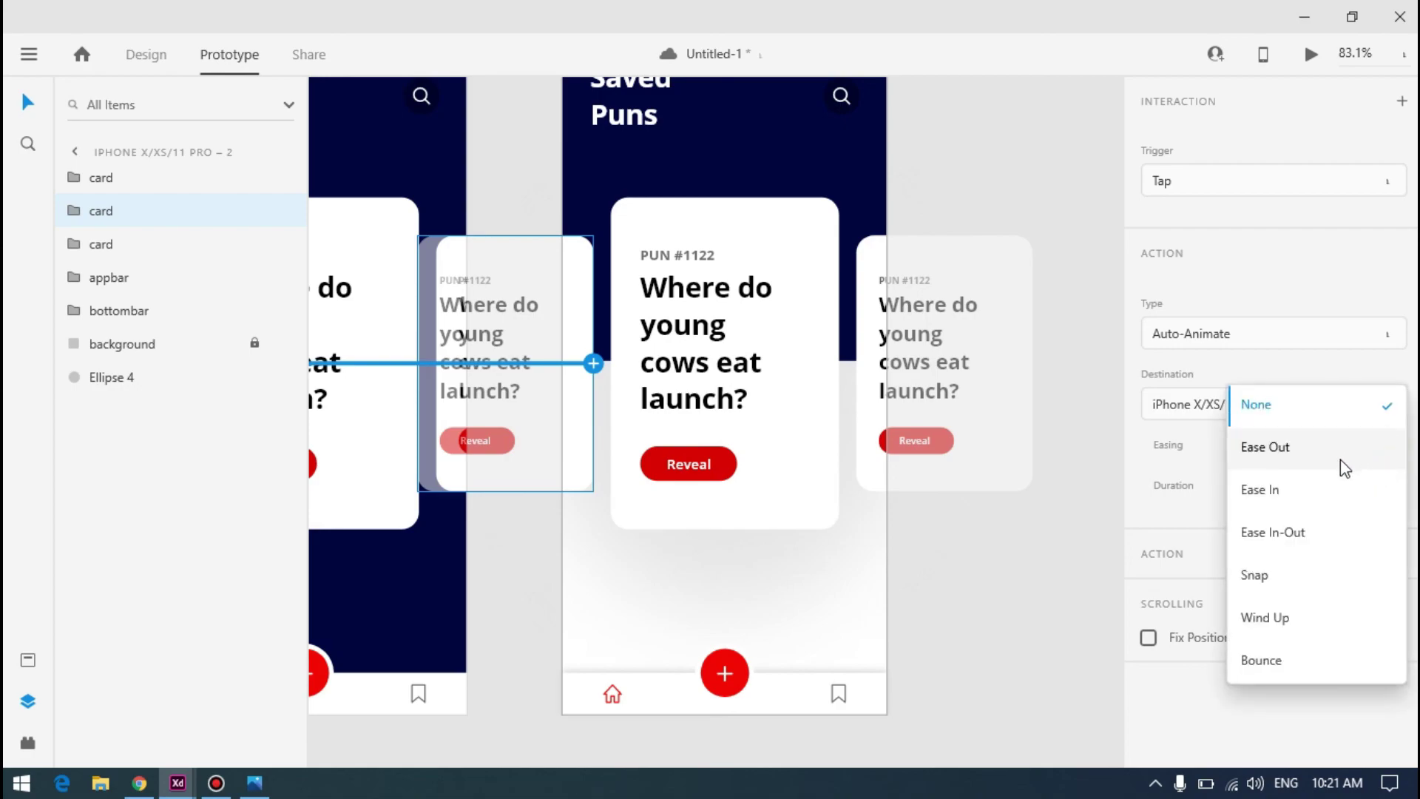
{"action": "left_click", "coordinate": [1035, 212]}
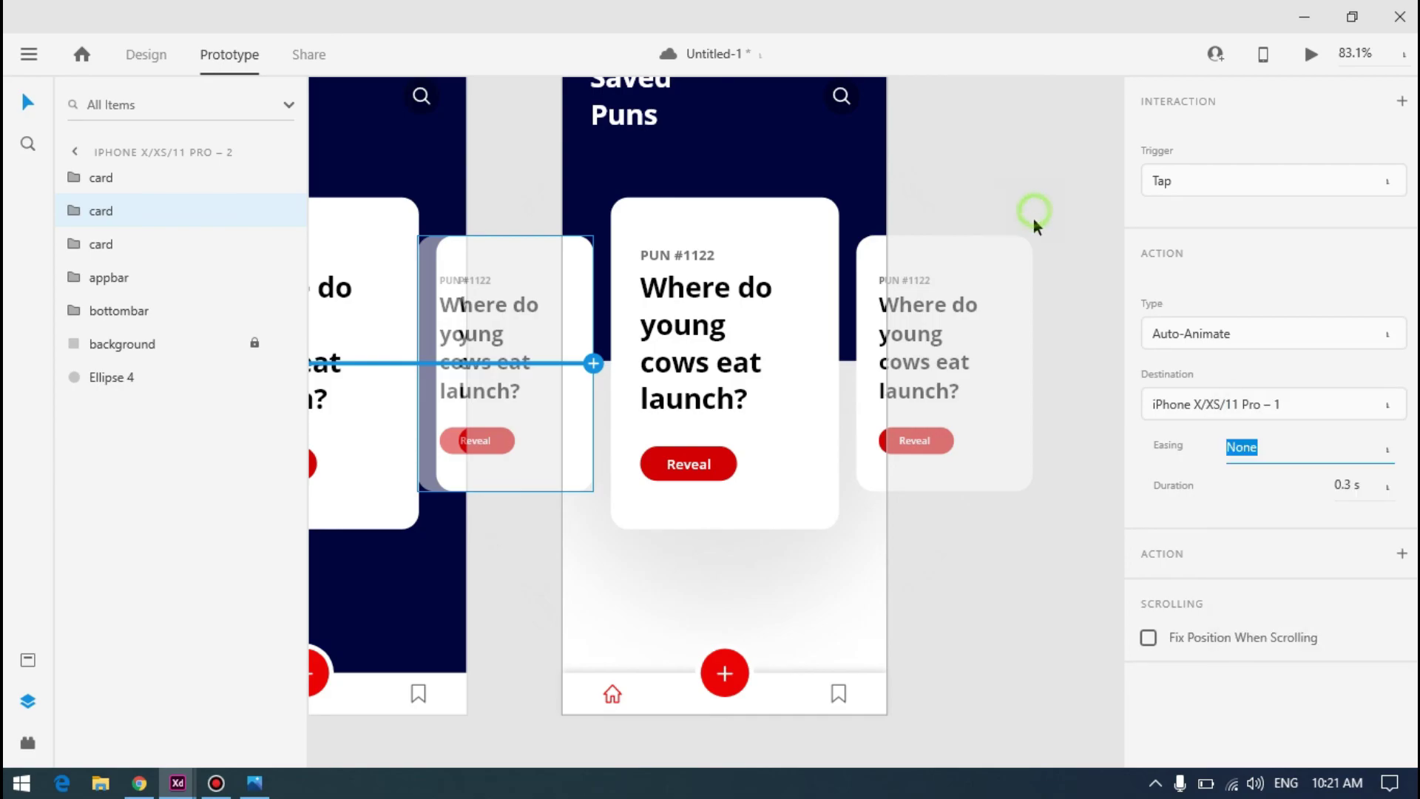
{"action": "scroll", "coordinate": [1041, 237], "scroll_direction": "down", "scroll_amount": 5}
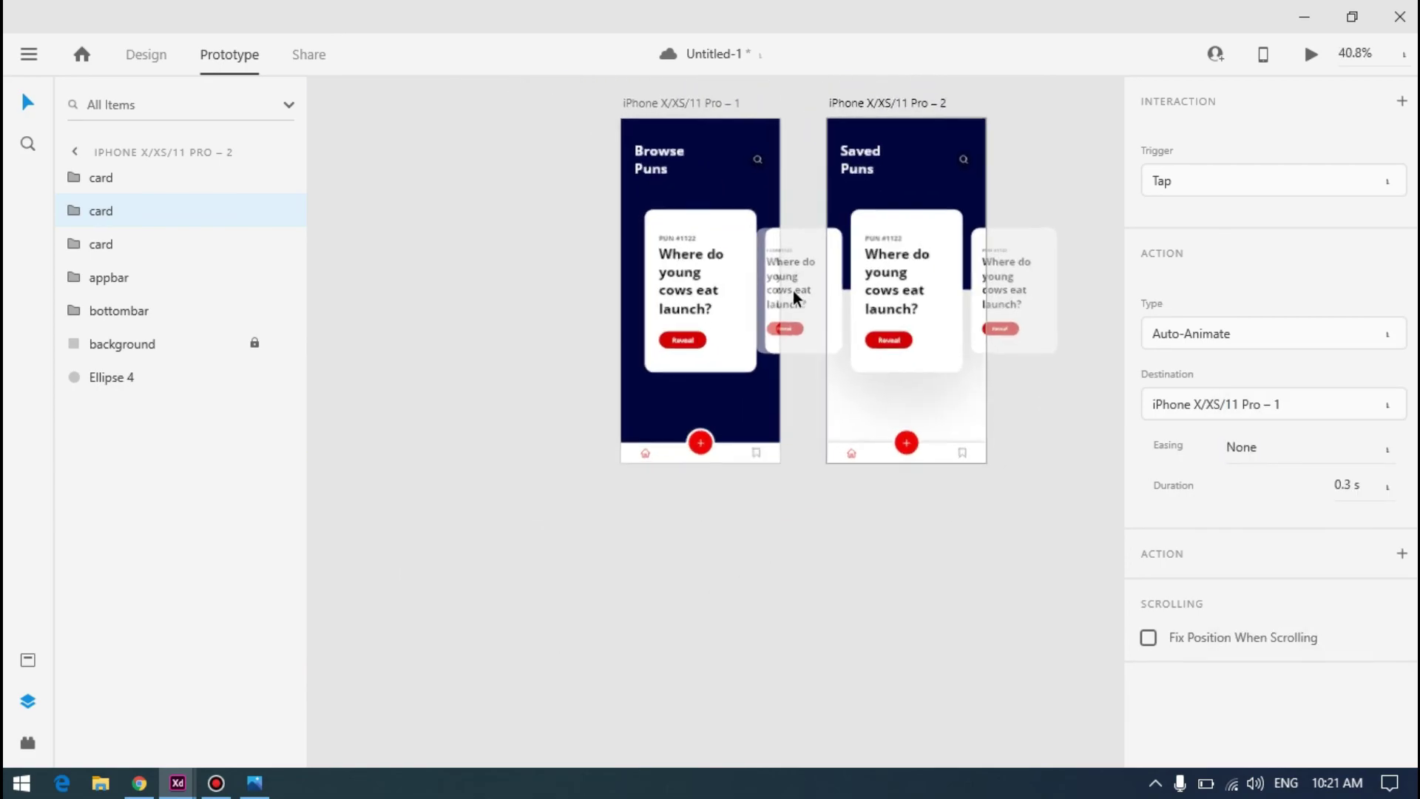
{"action": "scroll", "coordinate": [787, 295], "scroll_direction": "up", "scroll_amount": 5}
{"action": "left_click", "coordinate": [787, 296]}
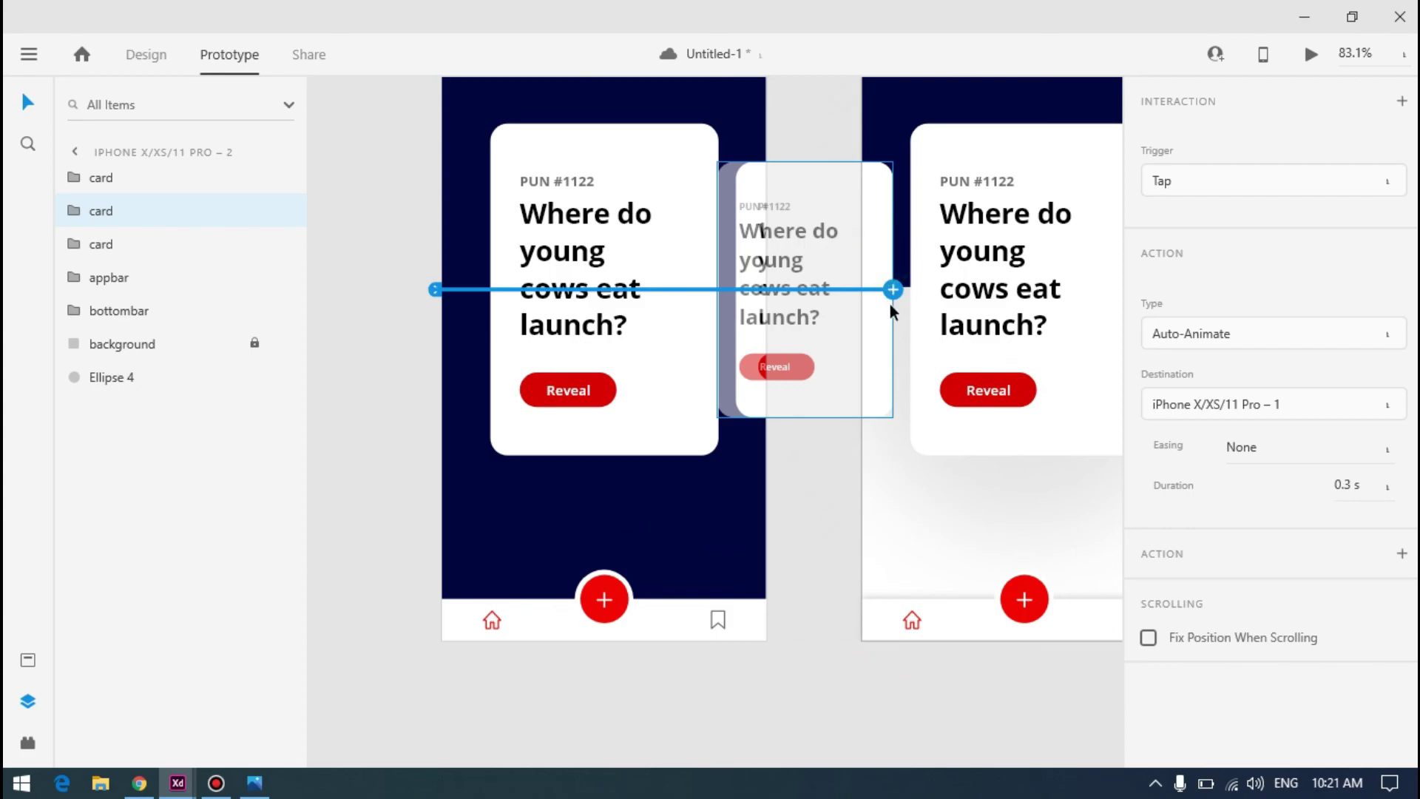
{"action": "left_click", "coordinate": [1338, 331]}
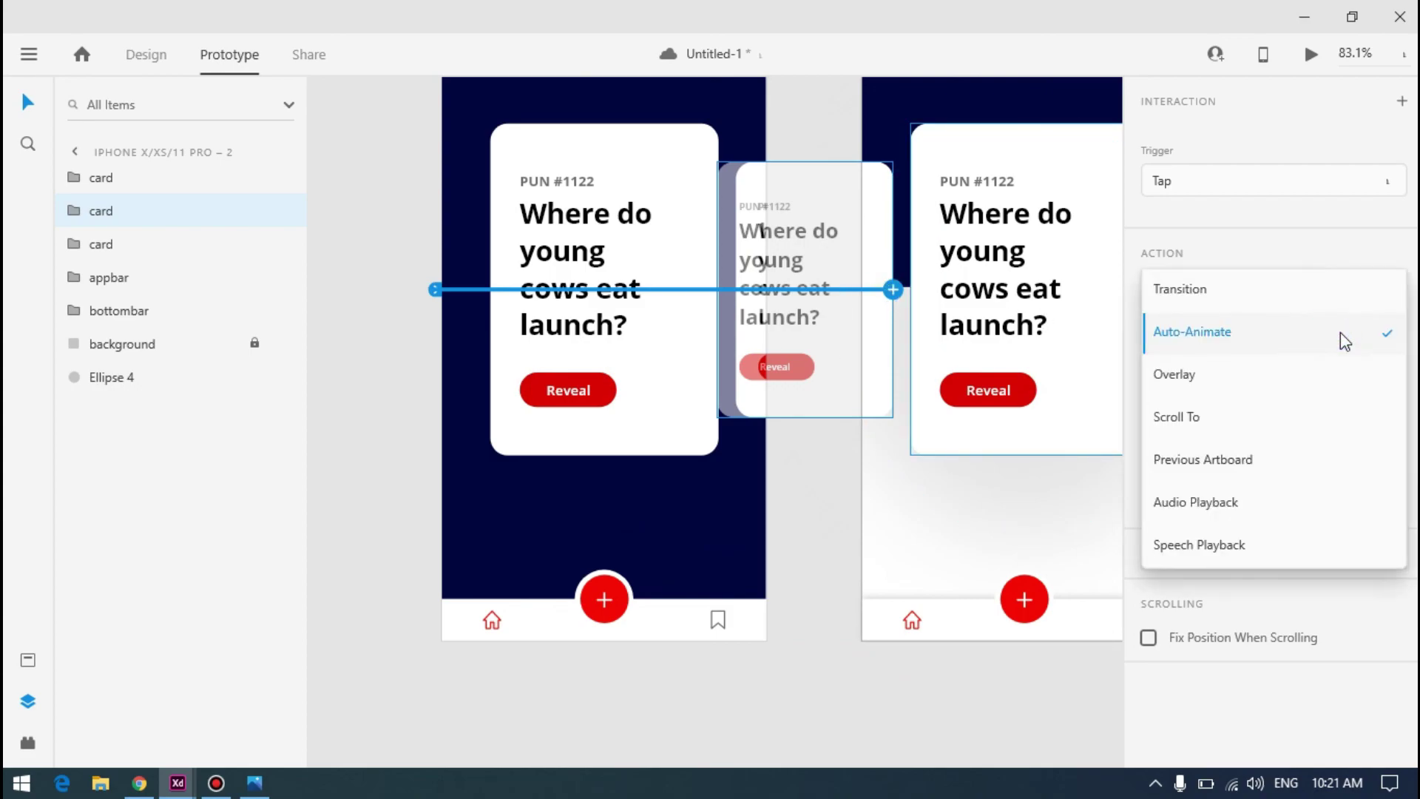
{"action": "left_click", "coordinate": [1318, 458]}
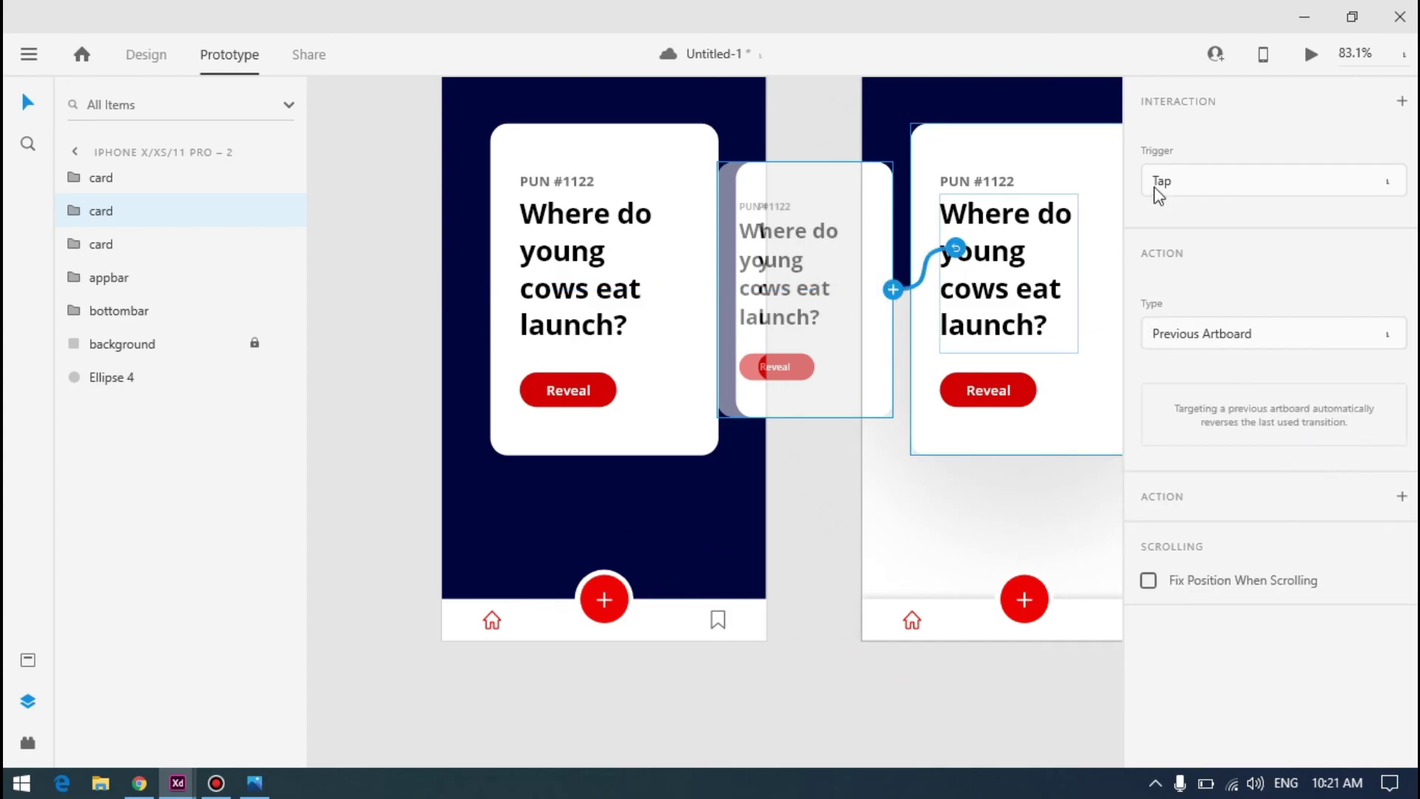
Preview the prototype and tap the side cards repeatedly to test the Previous Artboard return from Saved Puns
{"action": "left_click", "coordinate": [1310, 54]}
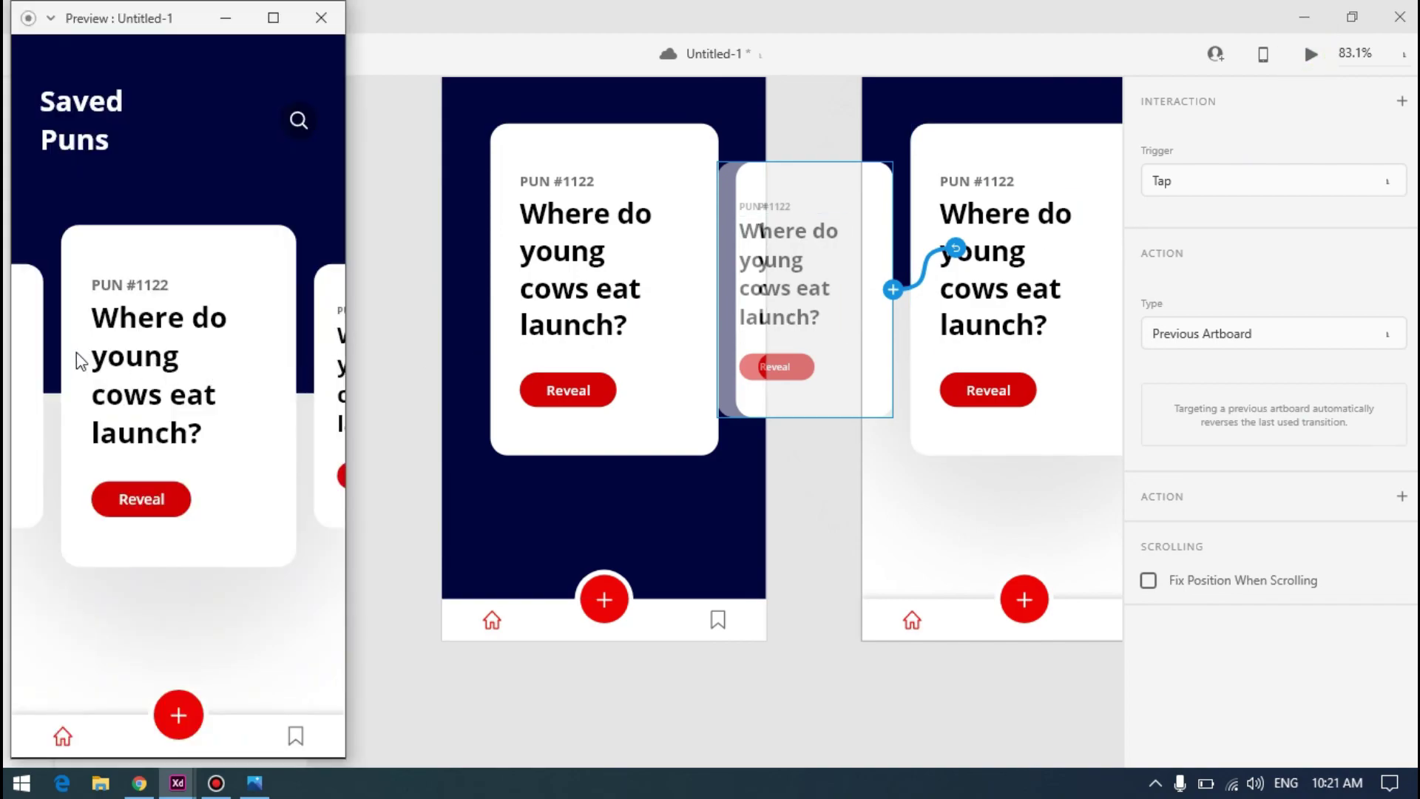
{"action": "left_click", "coordinate": [31, 346]}
{"action": "left_click", "coordinate": [314, 362]}
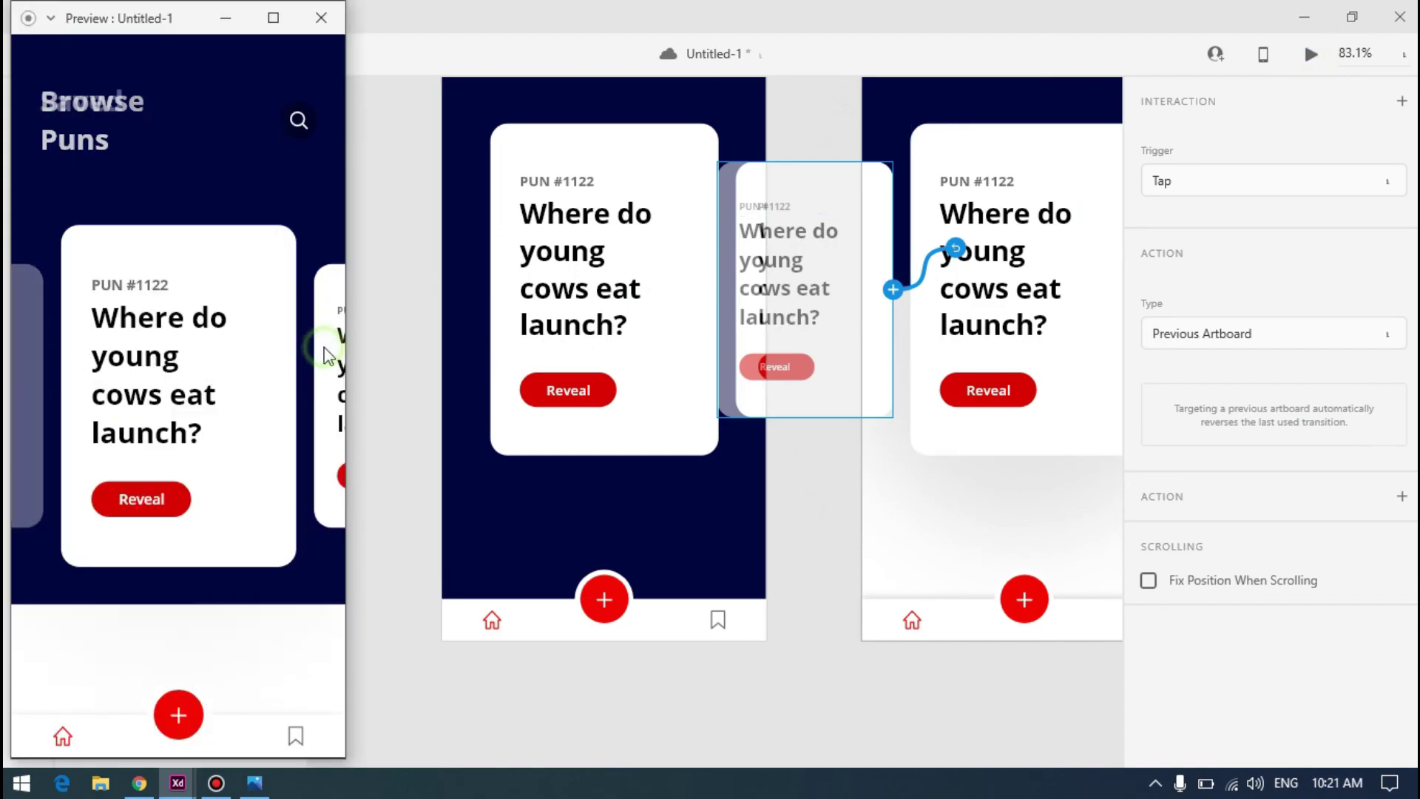
{"action": "left_click", "coordinate": [31, 348]}
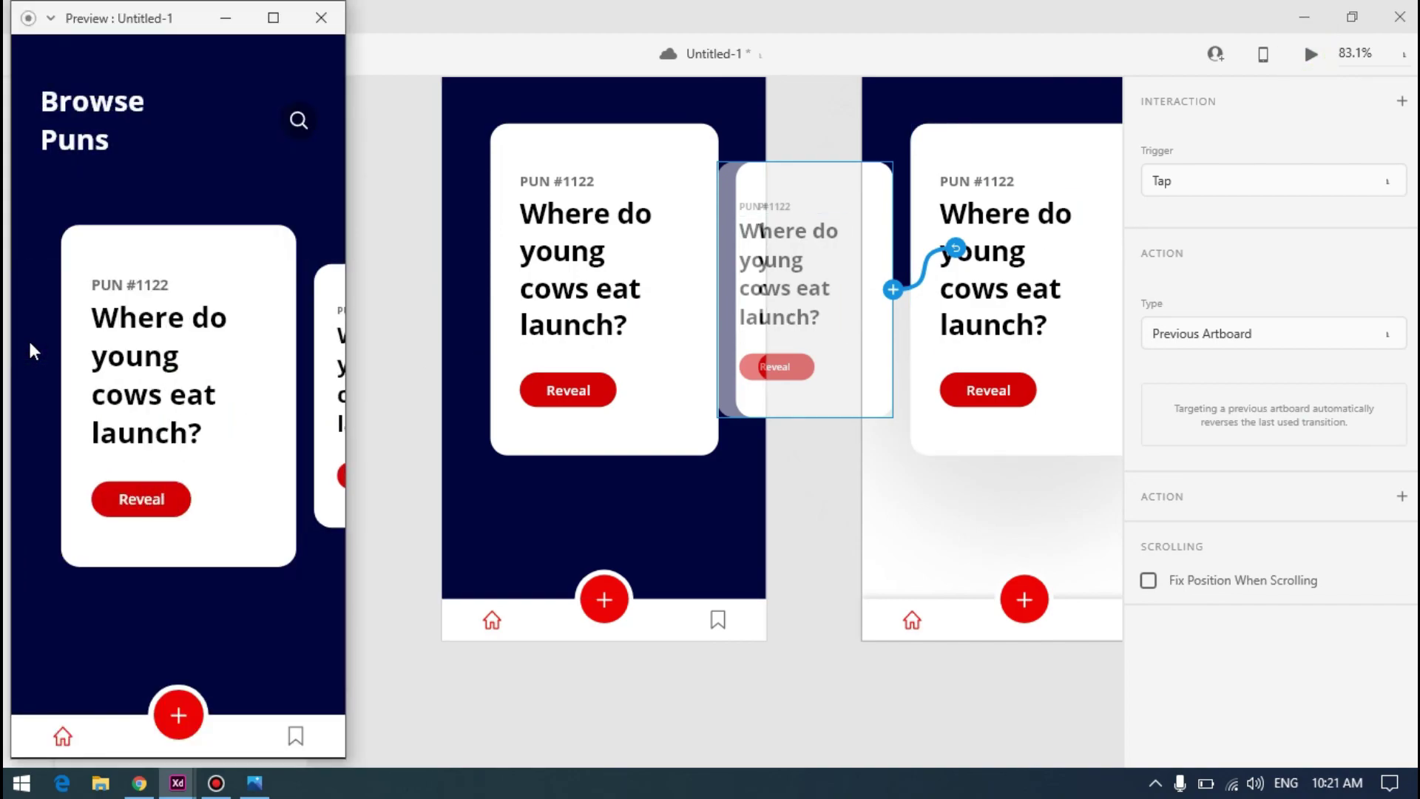
{"action": "left_click", "coordinate": [318, 363]}
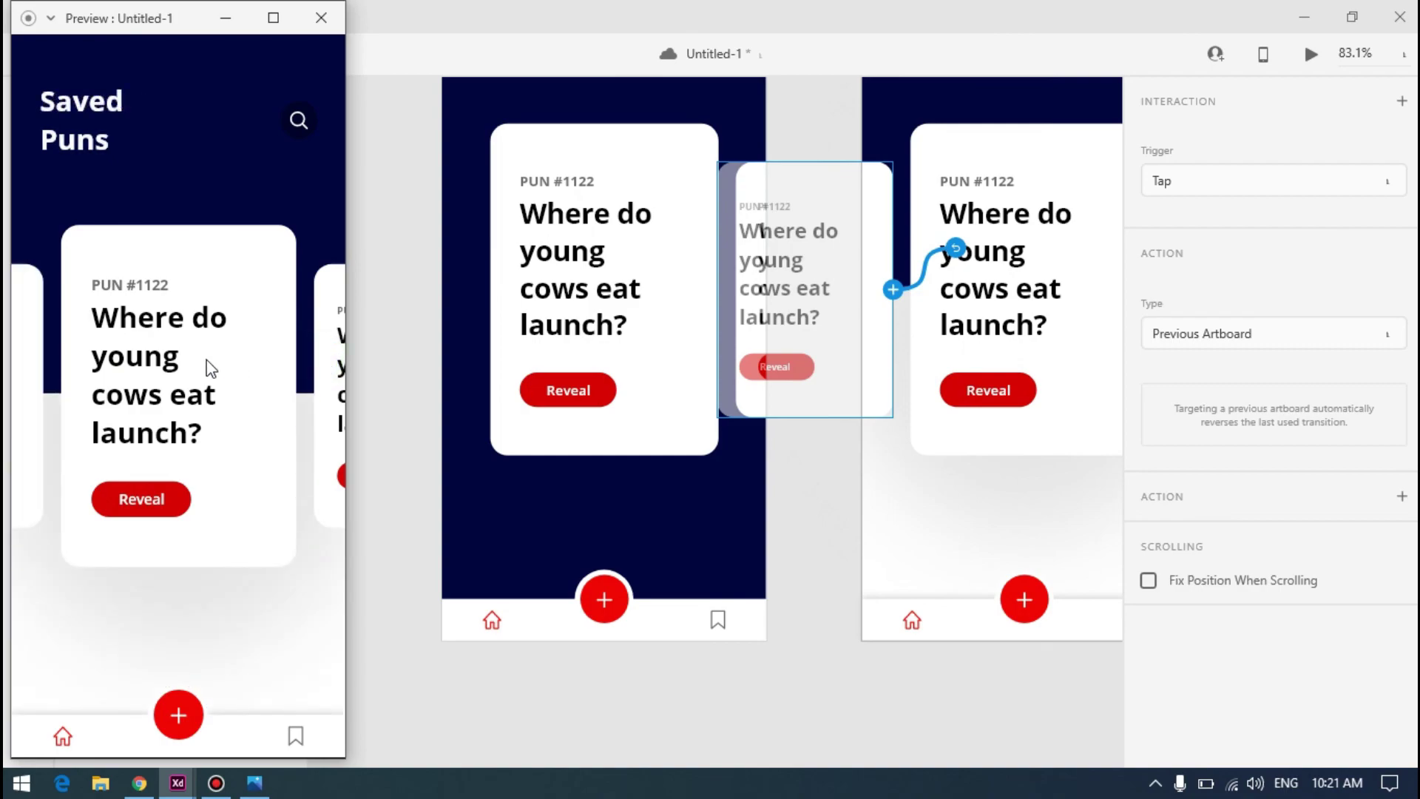
{"action": "left_click", "coordinate": [31, 346]}
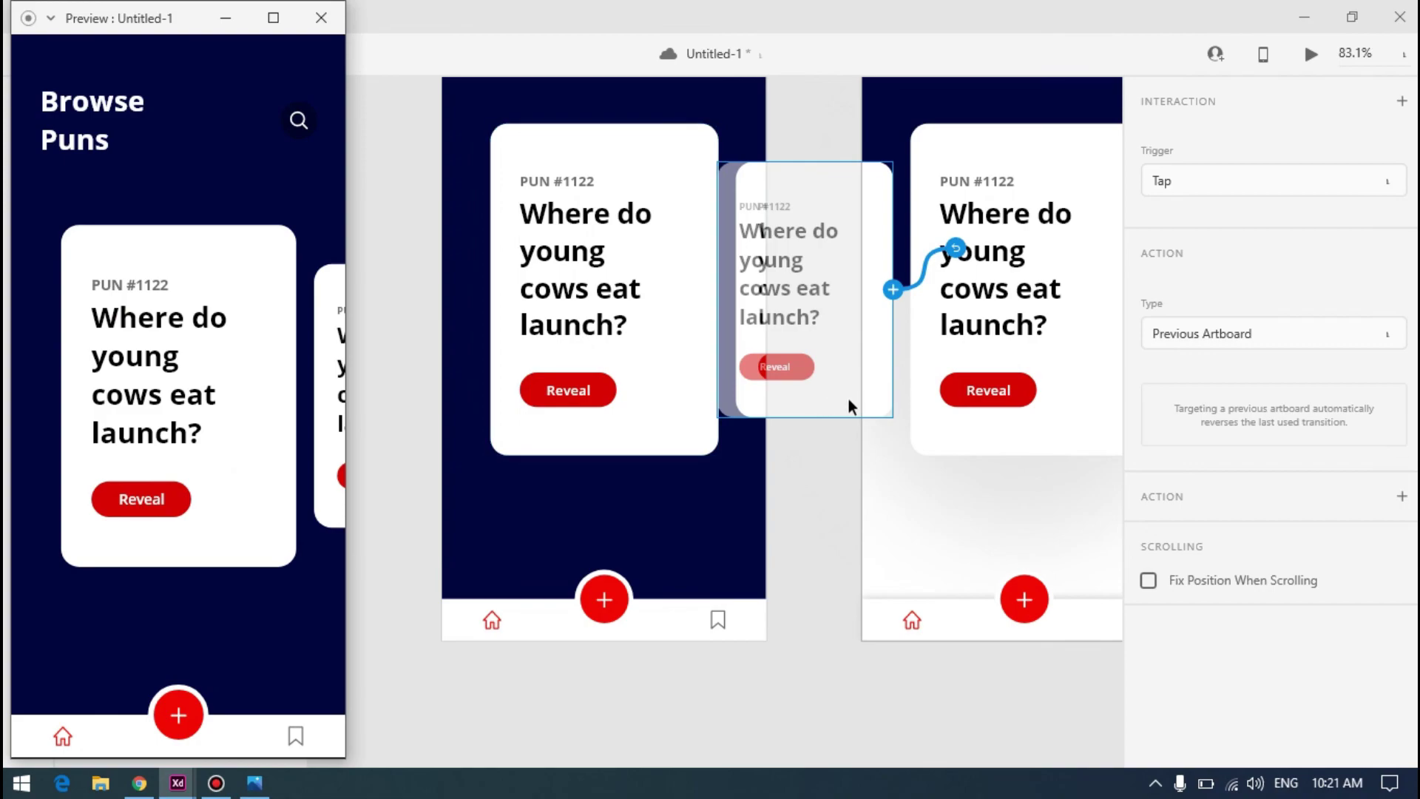
{"action": "left_click", "coordinate": [331, 366]}
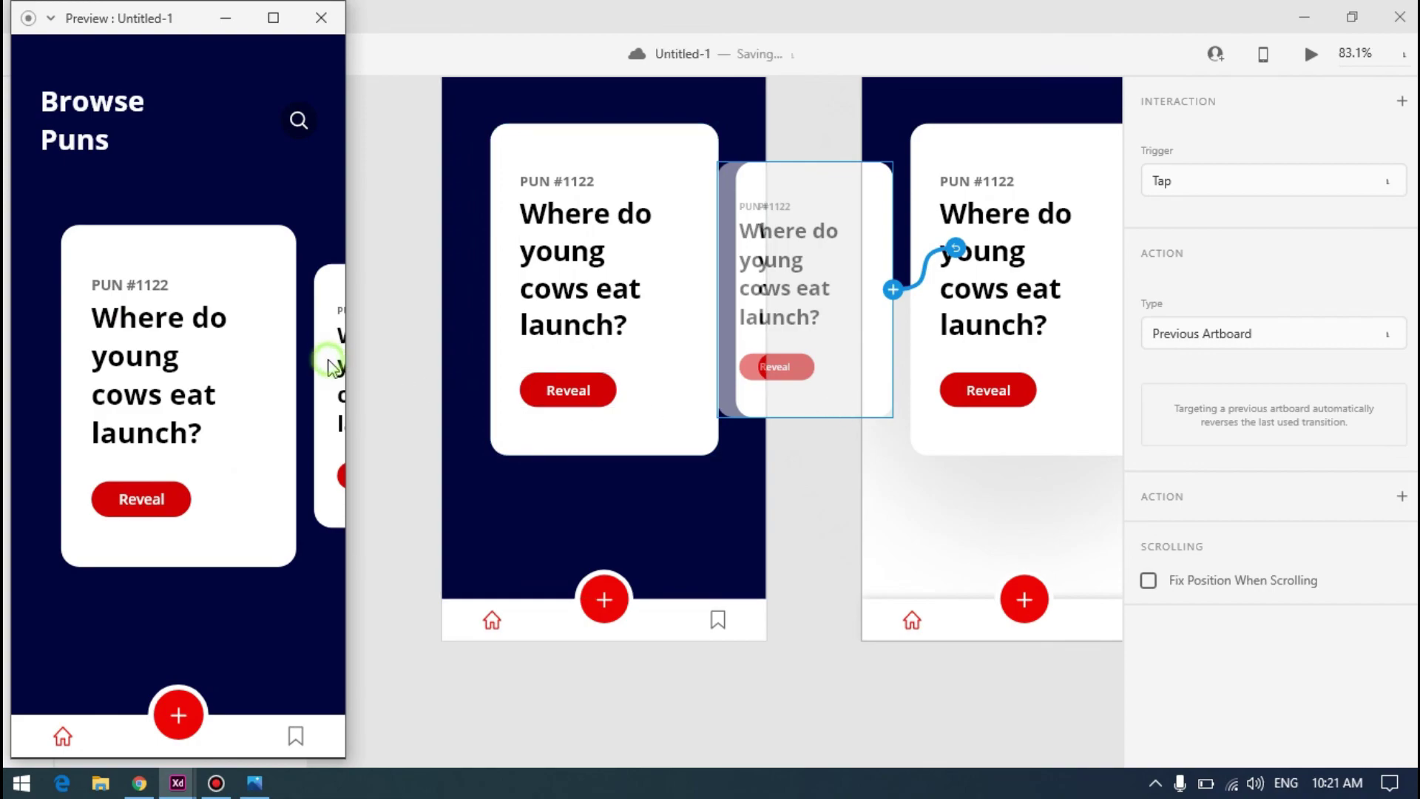
{"action": "left_click", "coordinate": [26, 384]}
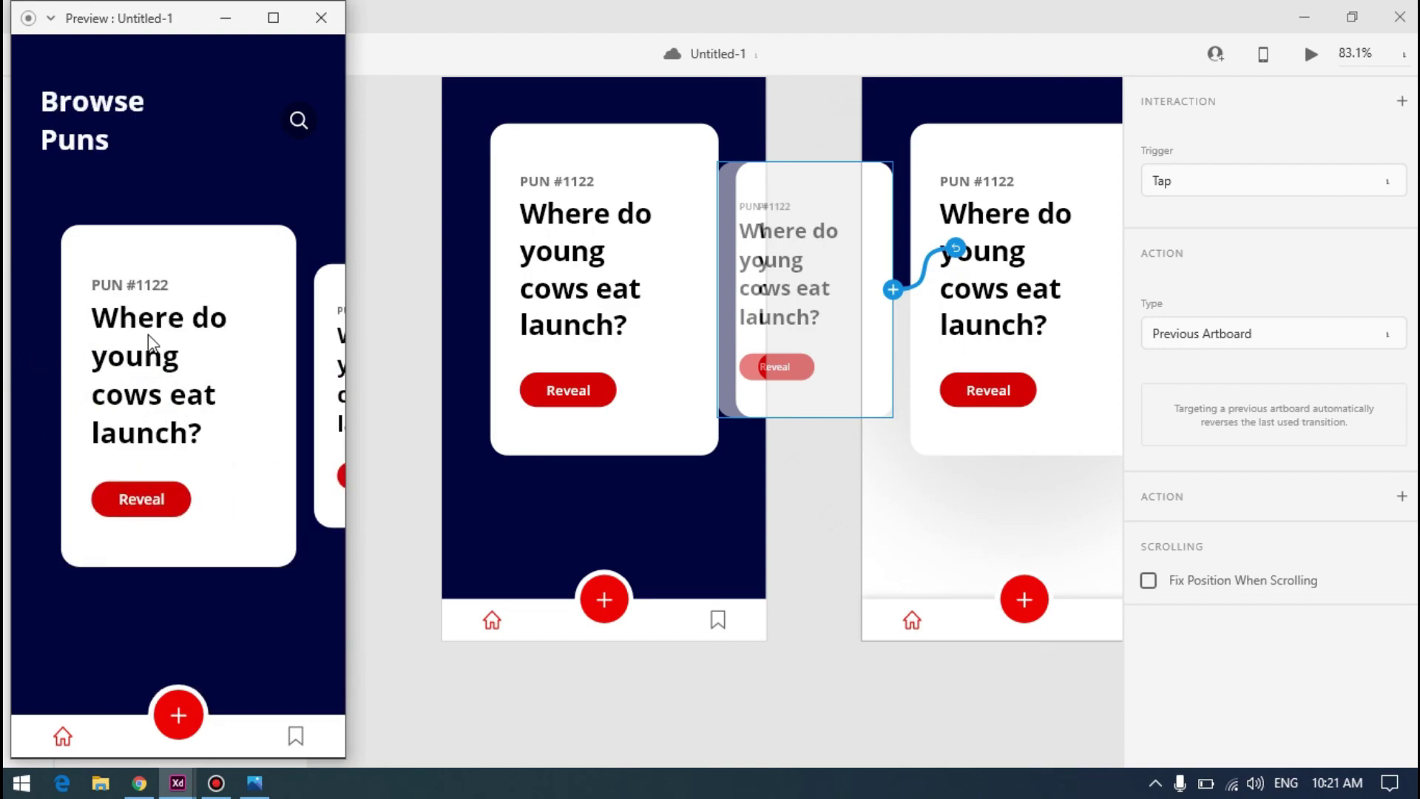
Rename the layer of the partly hidden left card on the Saved Puns artboard as card2
{"action": "left_click", "coordinate": [825, 490]}
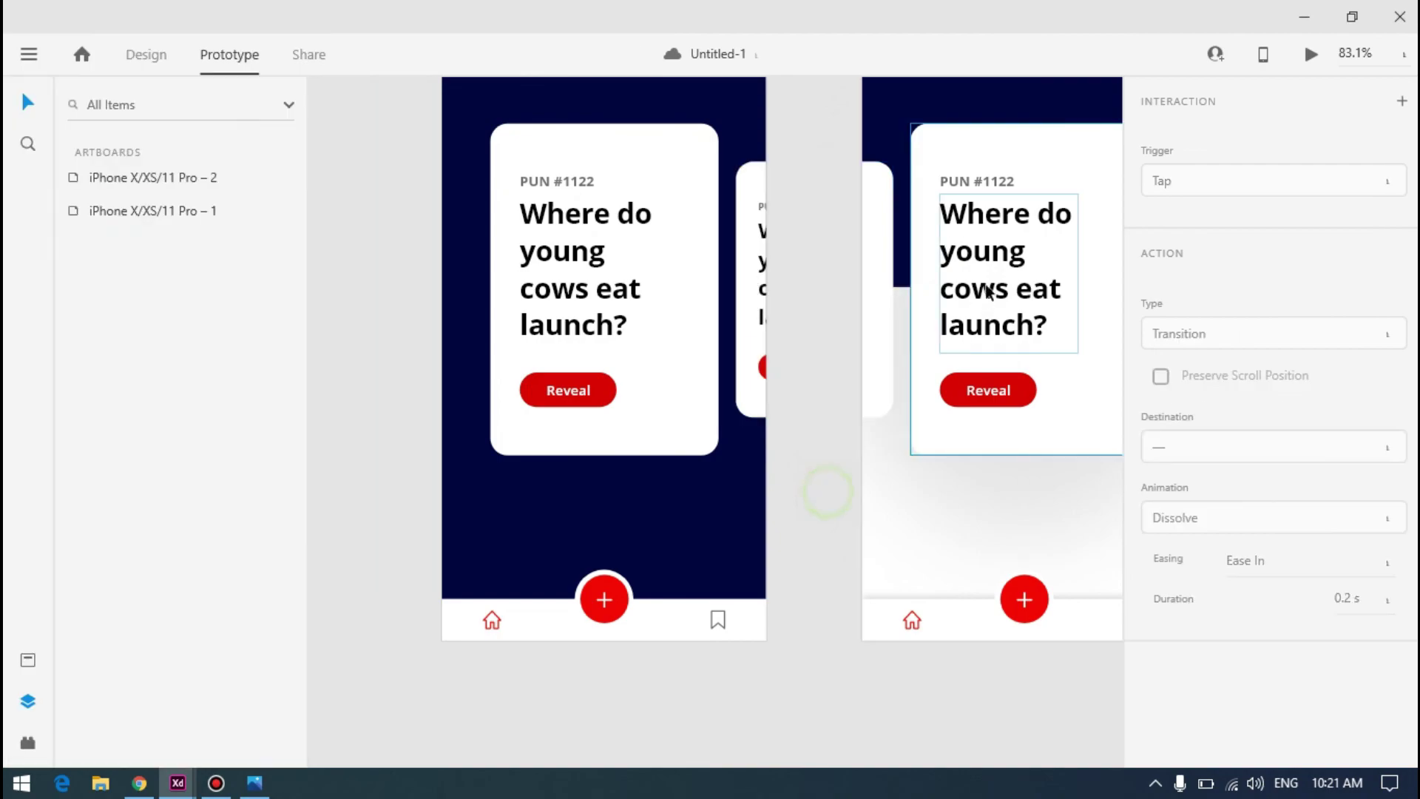
{"action": "left_click", "coordinate": [887, 263]}
{"action": "left_click", "coordinate": [95, 212]}
{"action": "double_click", "coordinate": [99, 211]}
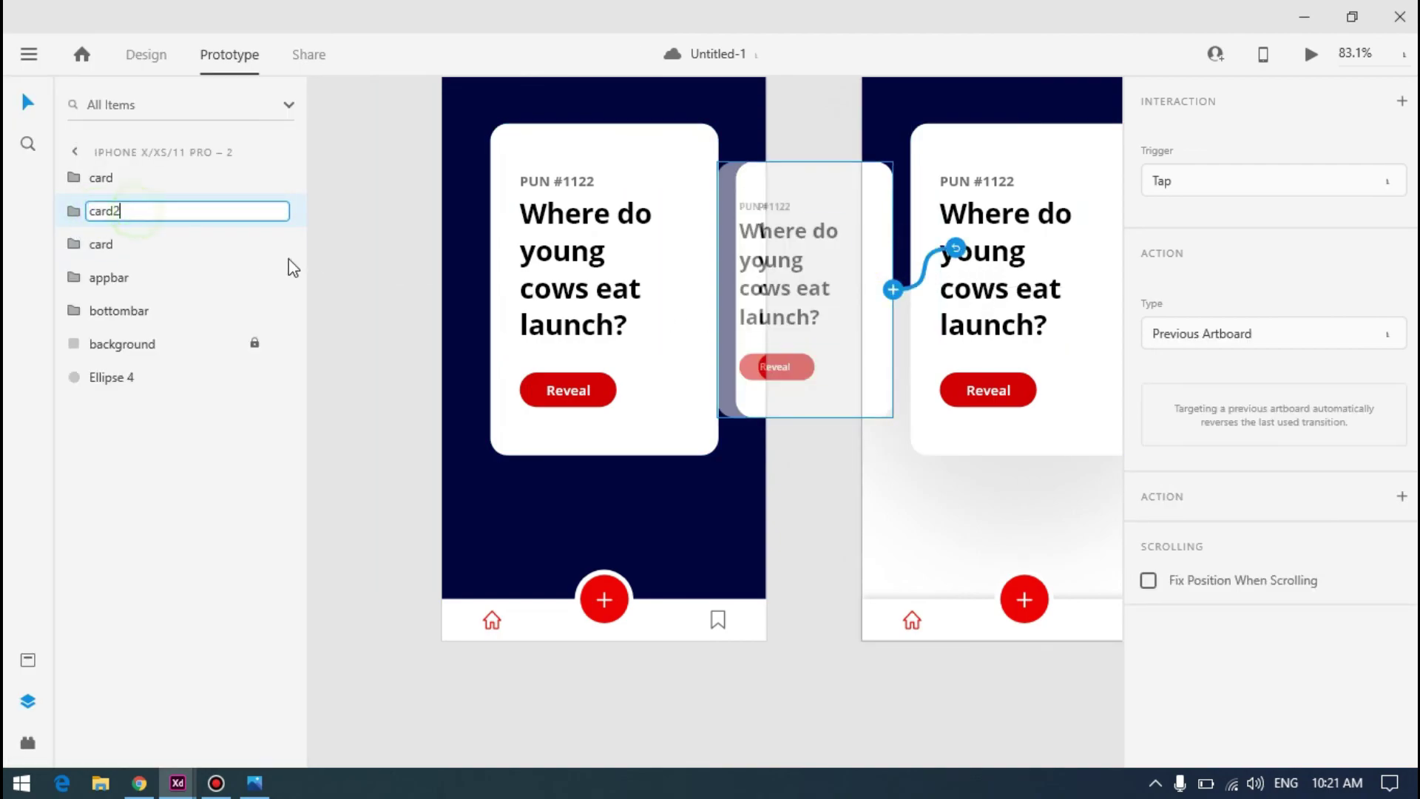
{"action": "left_click", "coordinate": [365, 298]}
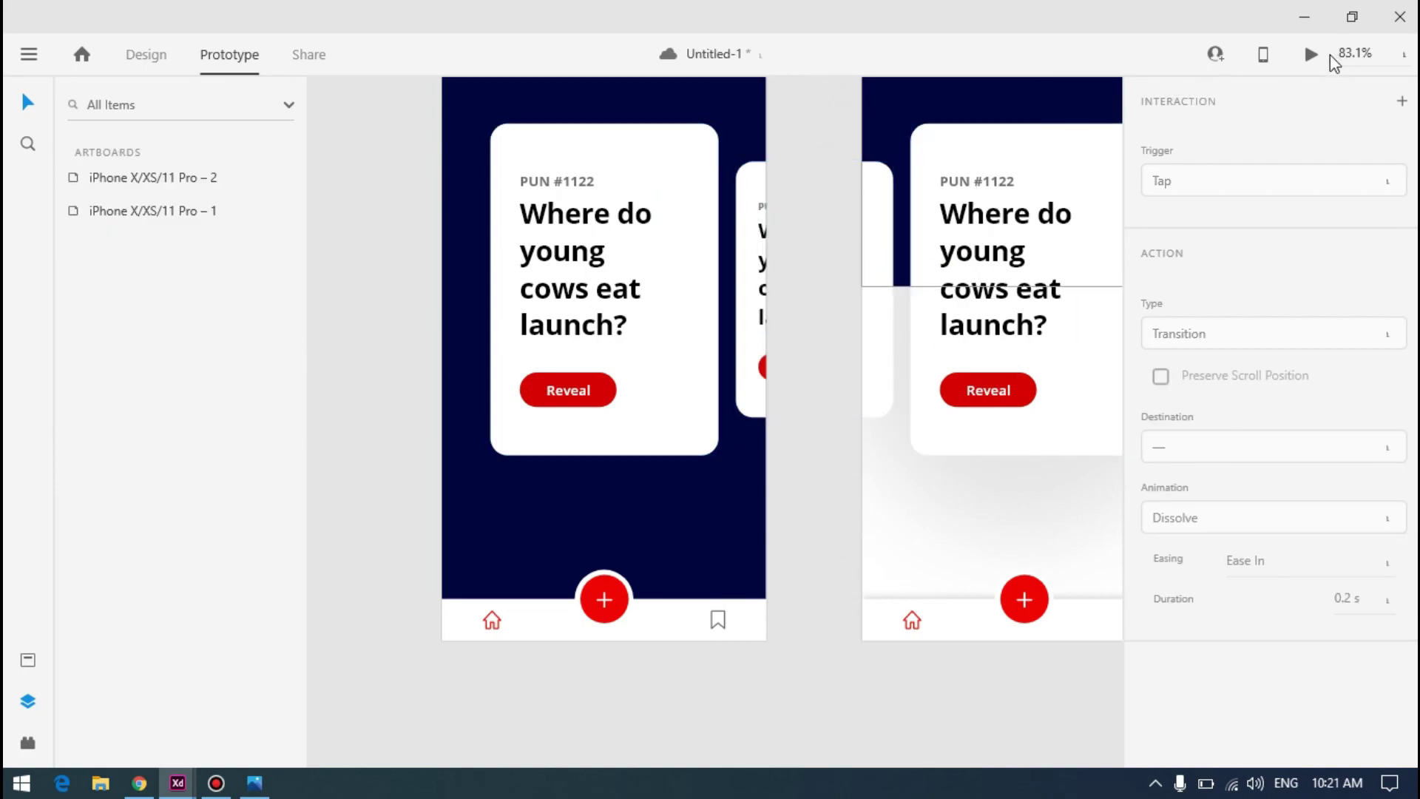
Preview the prototype again and test the side-card transitions between Browse Puns and Saved Puns with the renamed card
{"action": "left_click", "coordinate": [1310, 54]}
{"action": "left_click", "coordinate": [326, 368]}
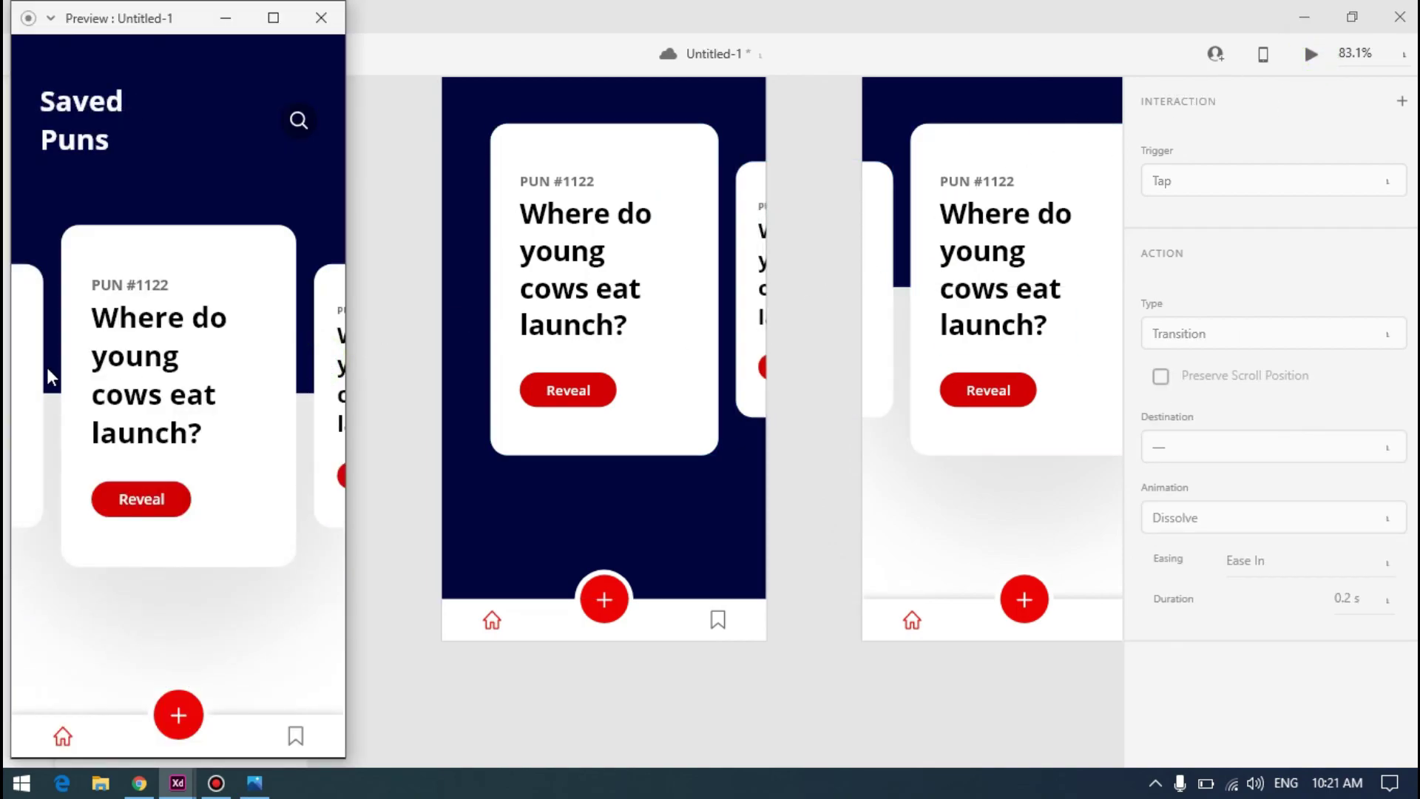
{"action": "left_click", "coordinate": [37, 361]}
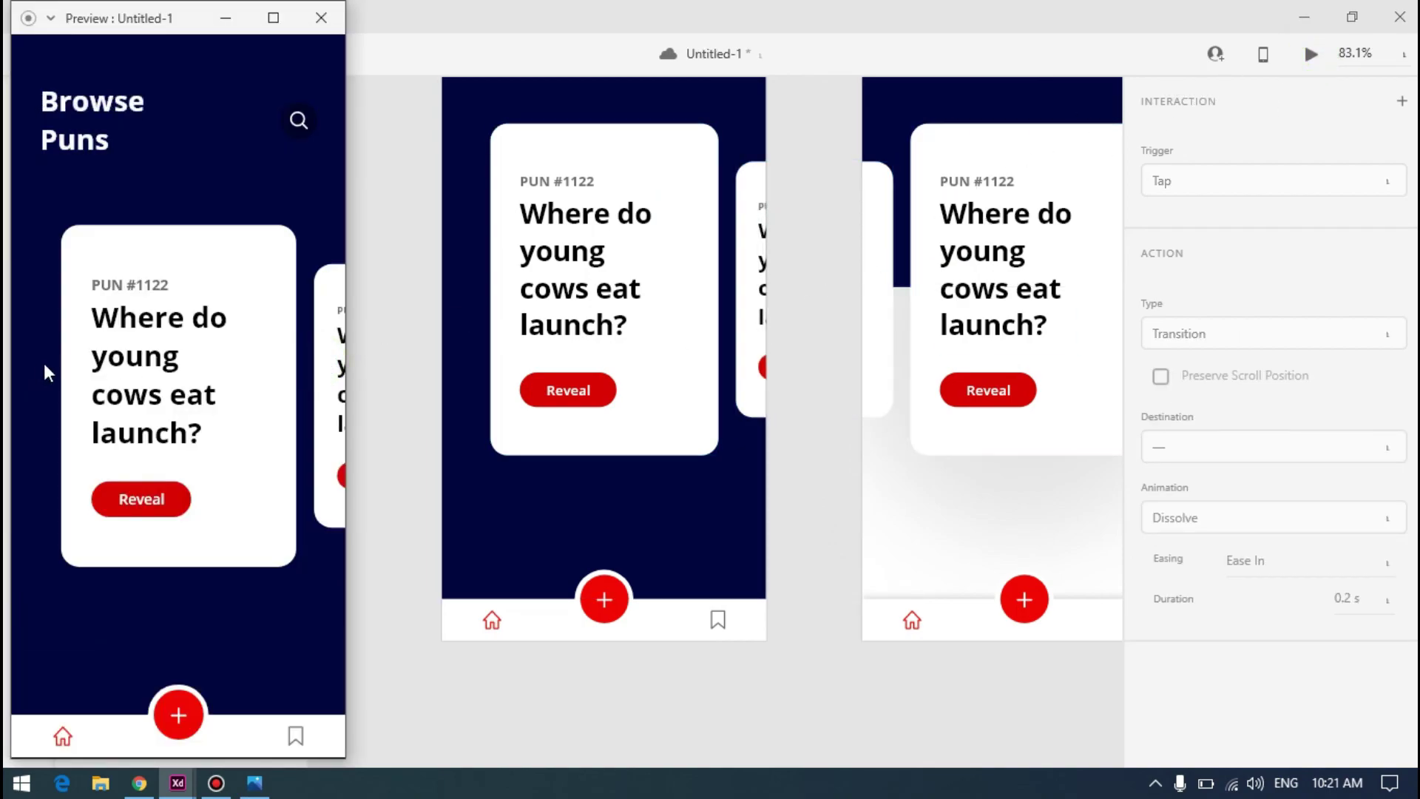
{"action": "left_click", "coordinate": [326, 361]}
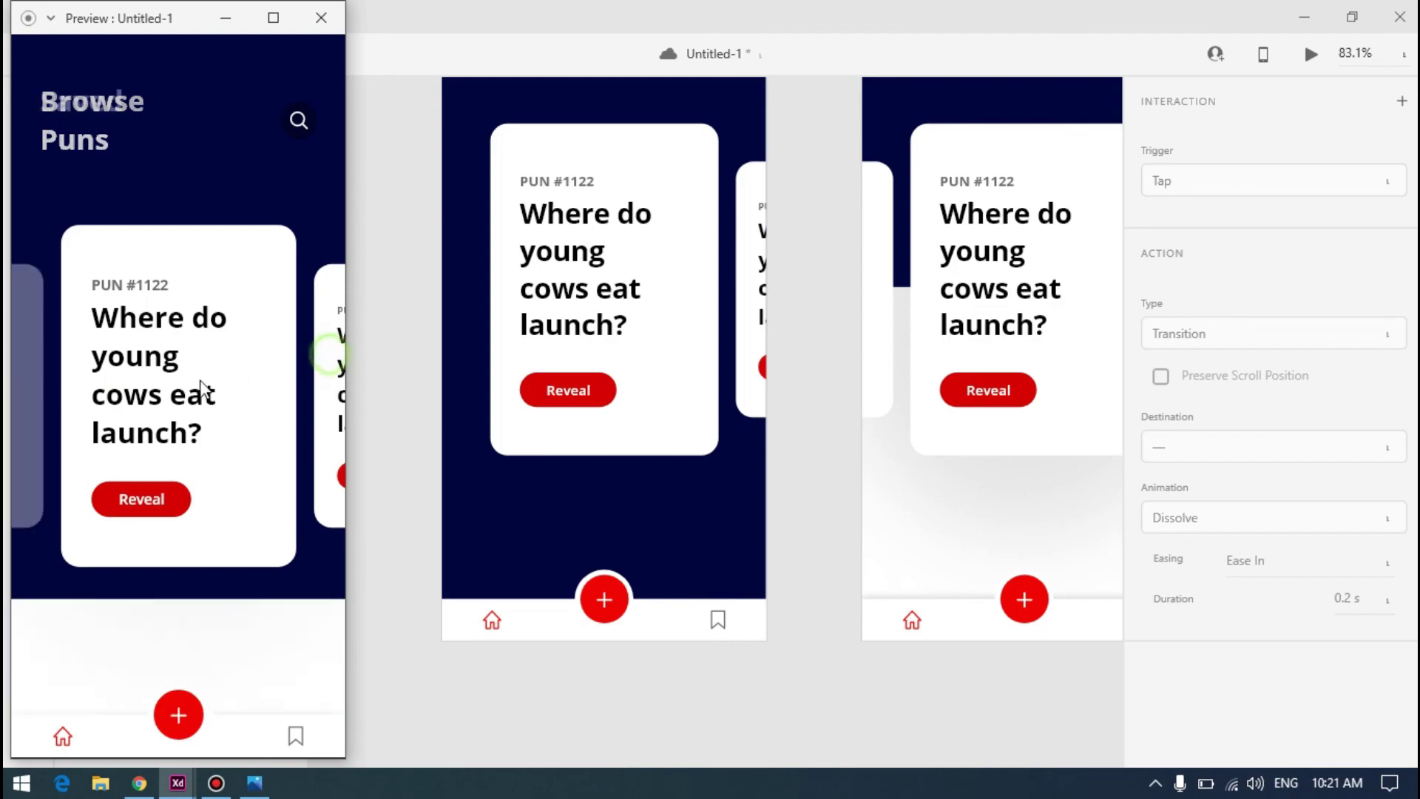
{"action": "left_click", "coordinate": [39, 357]}
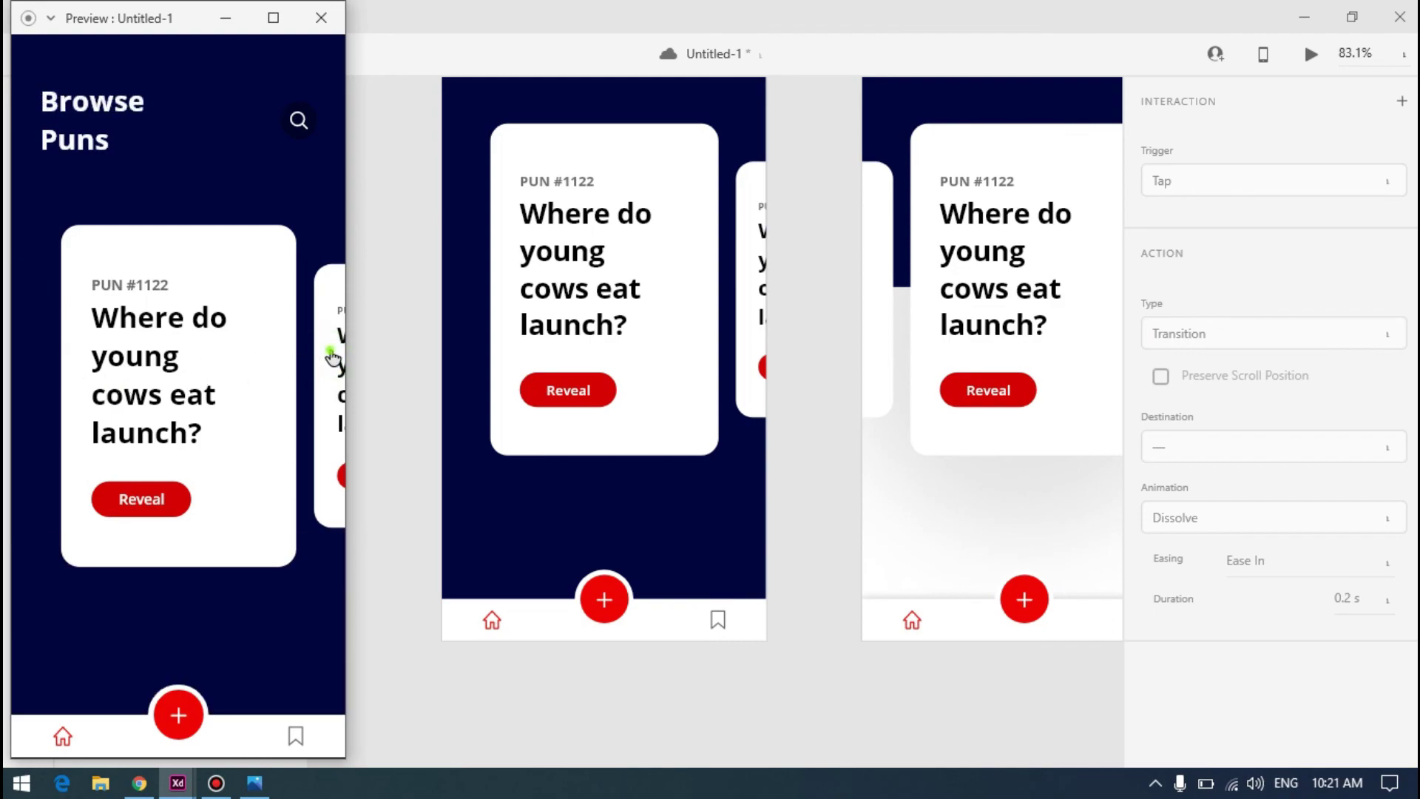
{"action": "left_click", "coordinate": [327, 357]}
{"action": "left_click", "coordinate": [43, 332]}
{"action": "left_click", "coordinate": [451, 695]}
Check the reference mockup image and review both puns artboards side by side
{"action": "left_click", "coordinate": [254, 782]}
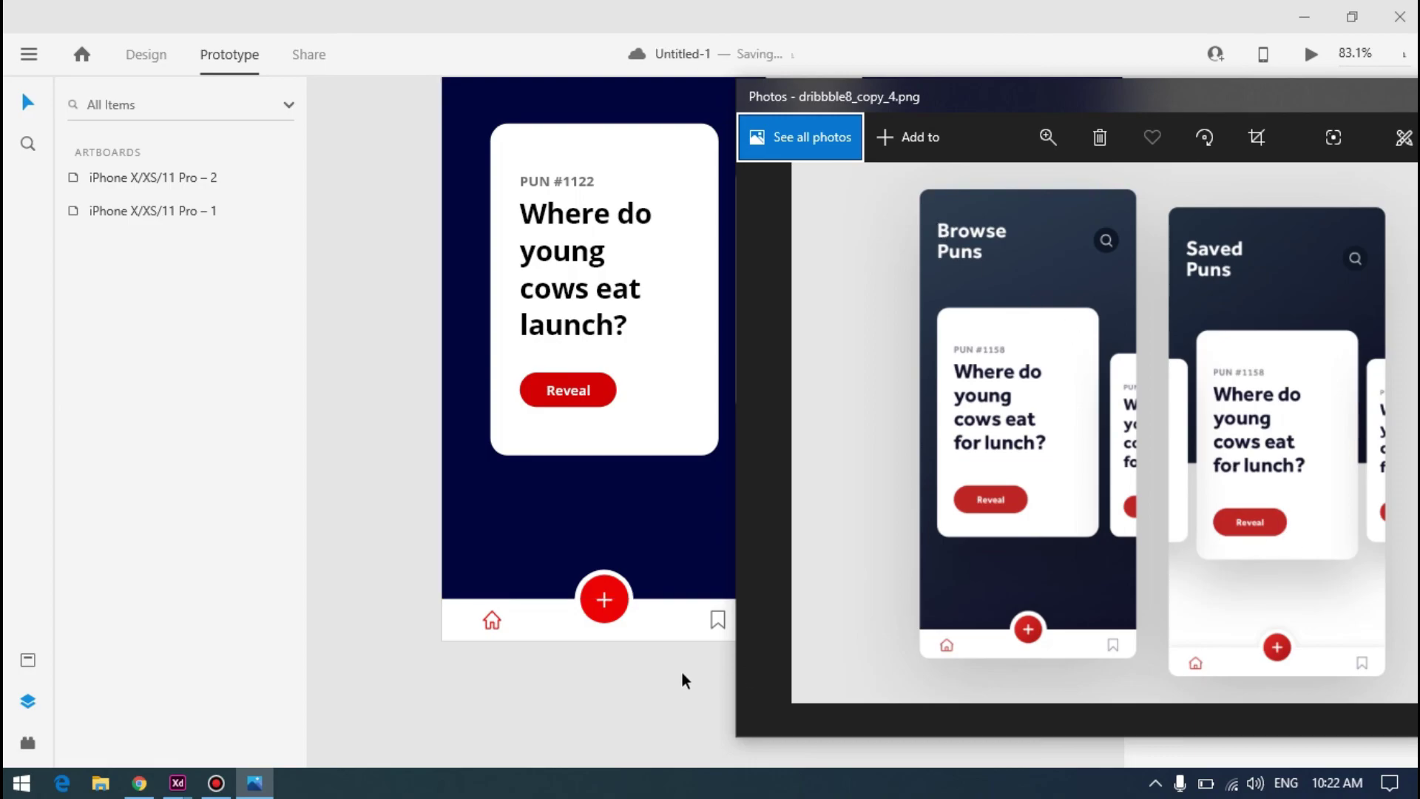
{"action": "left_click", "coordinate": [347, 445]}
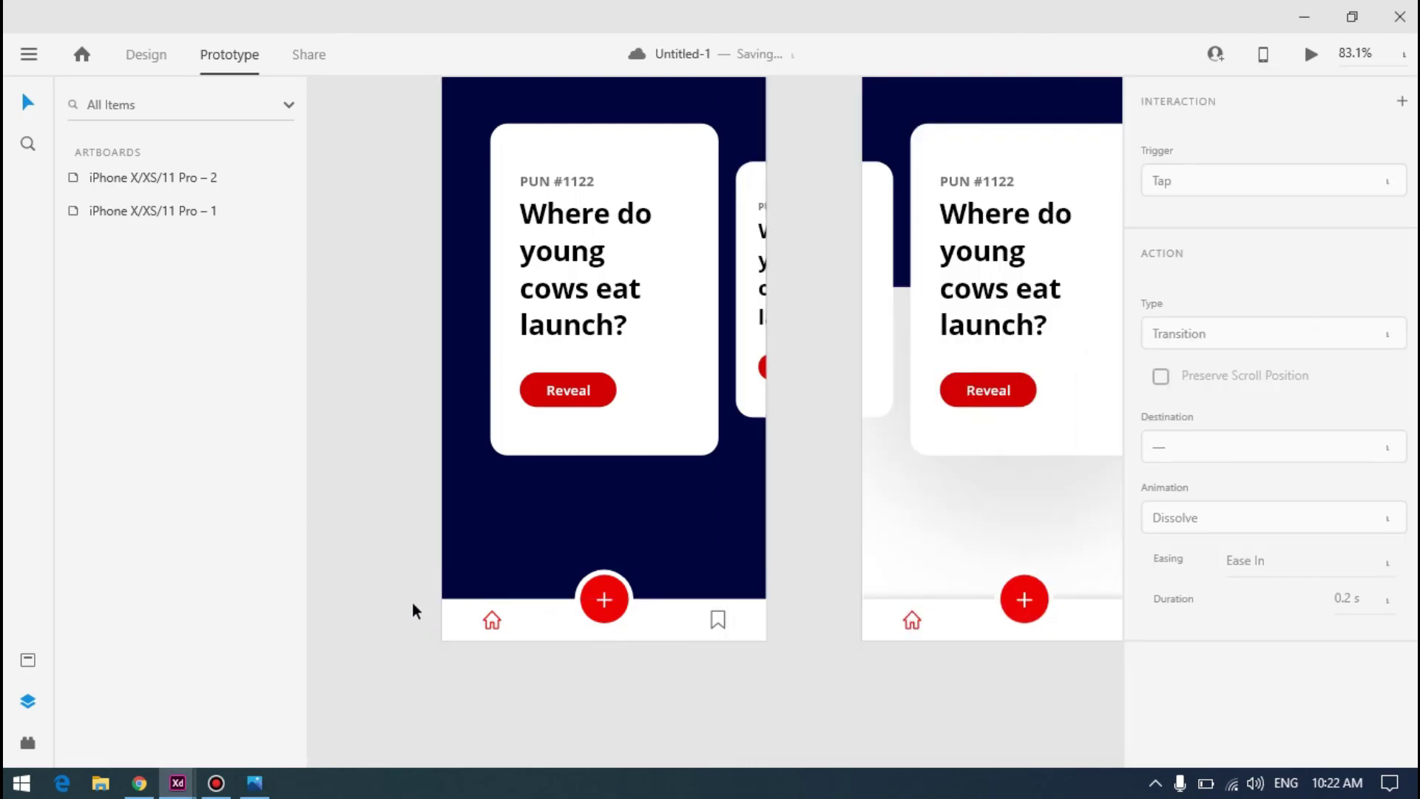
{"action": "scroll", "coordinate": [413, 592], "scroll_direction": "down", "scroll_amount": 4}
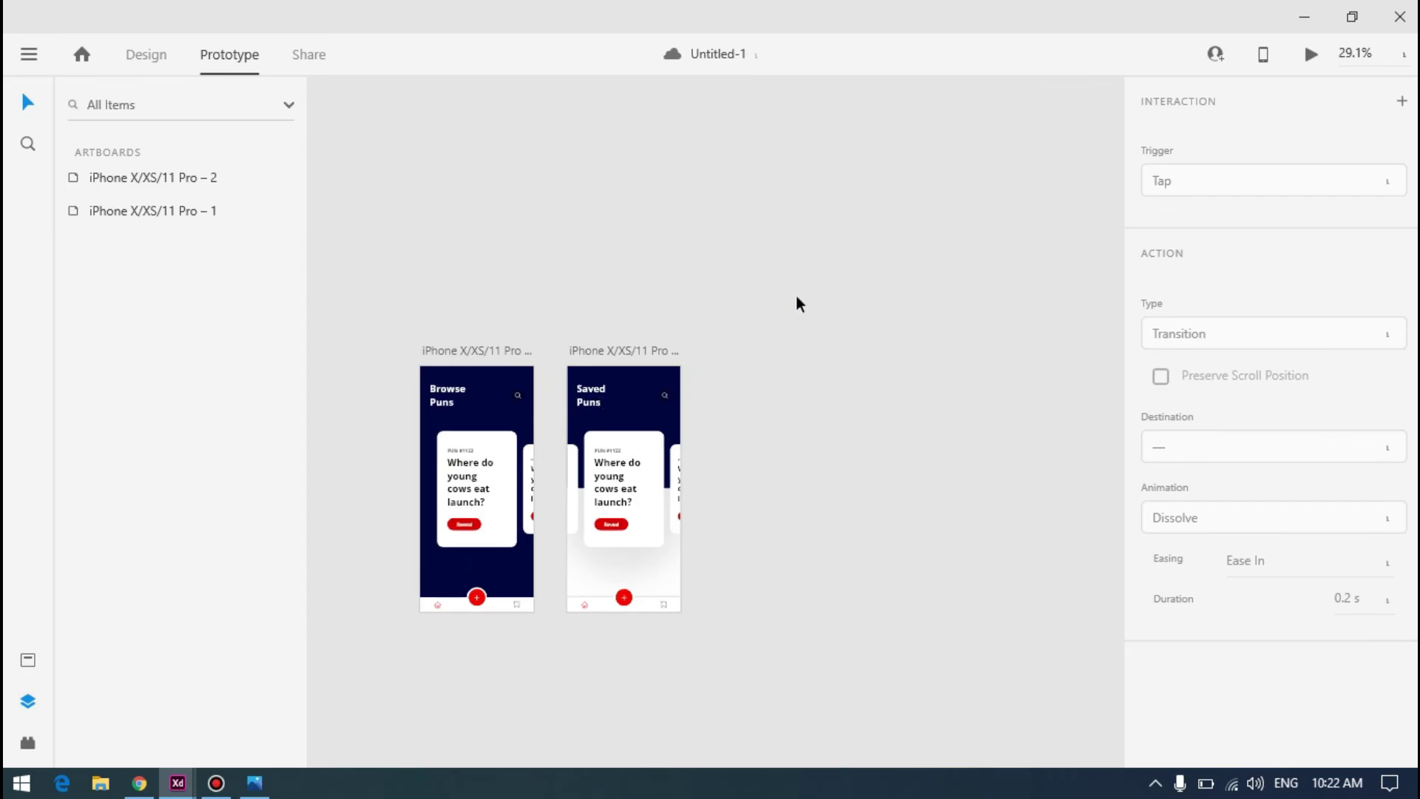
{"action": "scroll", "coordinate": [676, 375], "scroll_direction": "down", "scroll_amount": 2}
{"action": "scroll", "coordinate": [712, 294], "scroll_direction": "up", "scroll_amount": 5}
{"action": "scroll", "coordinate": [713, 291], "scroll_direction": "up", "scroll_amount": 1}
{"action": "scroll", "coordinate": [713, 290], "scroll_direction": "down", "scroll_amount": 3}
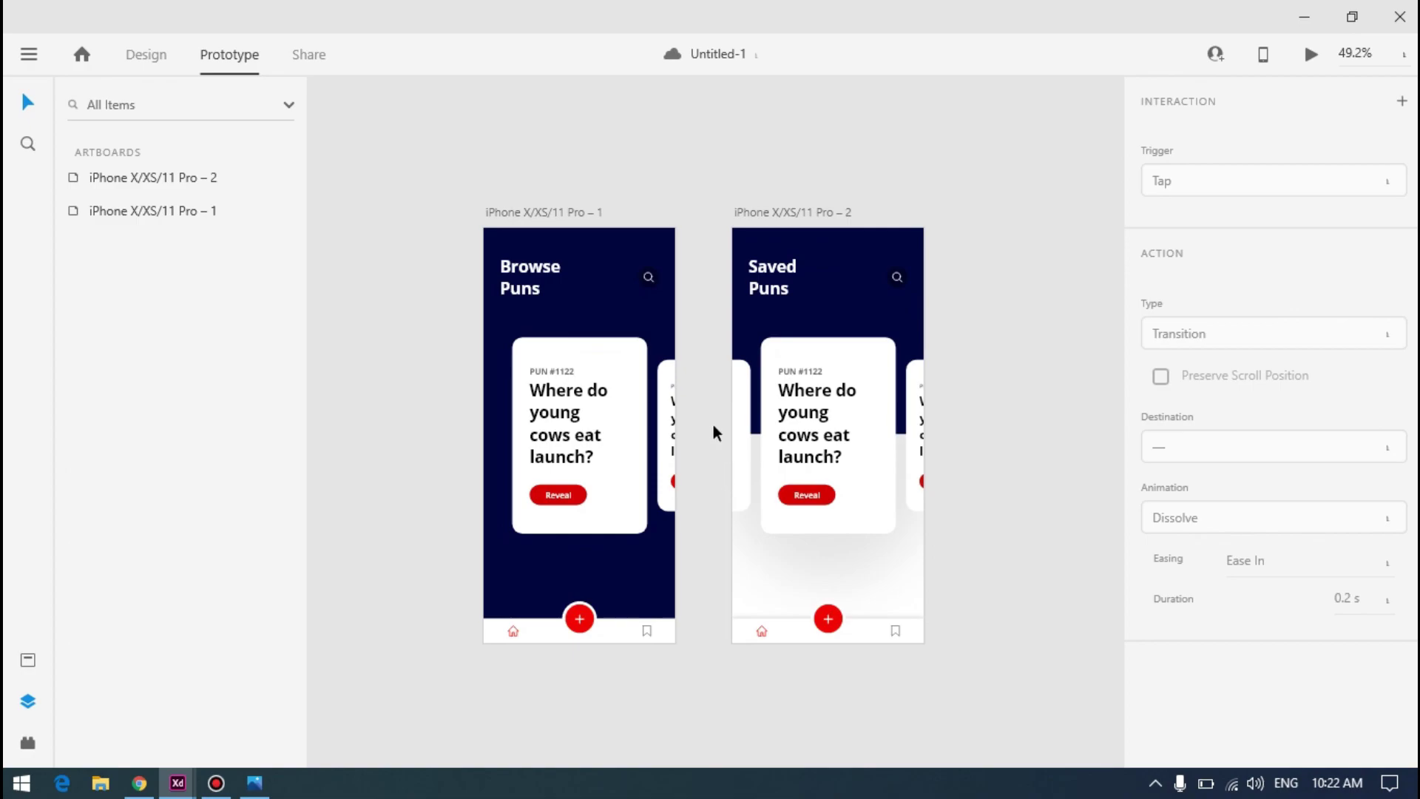